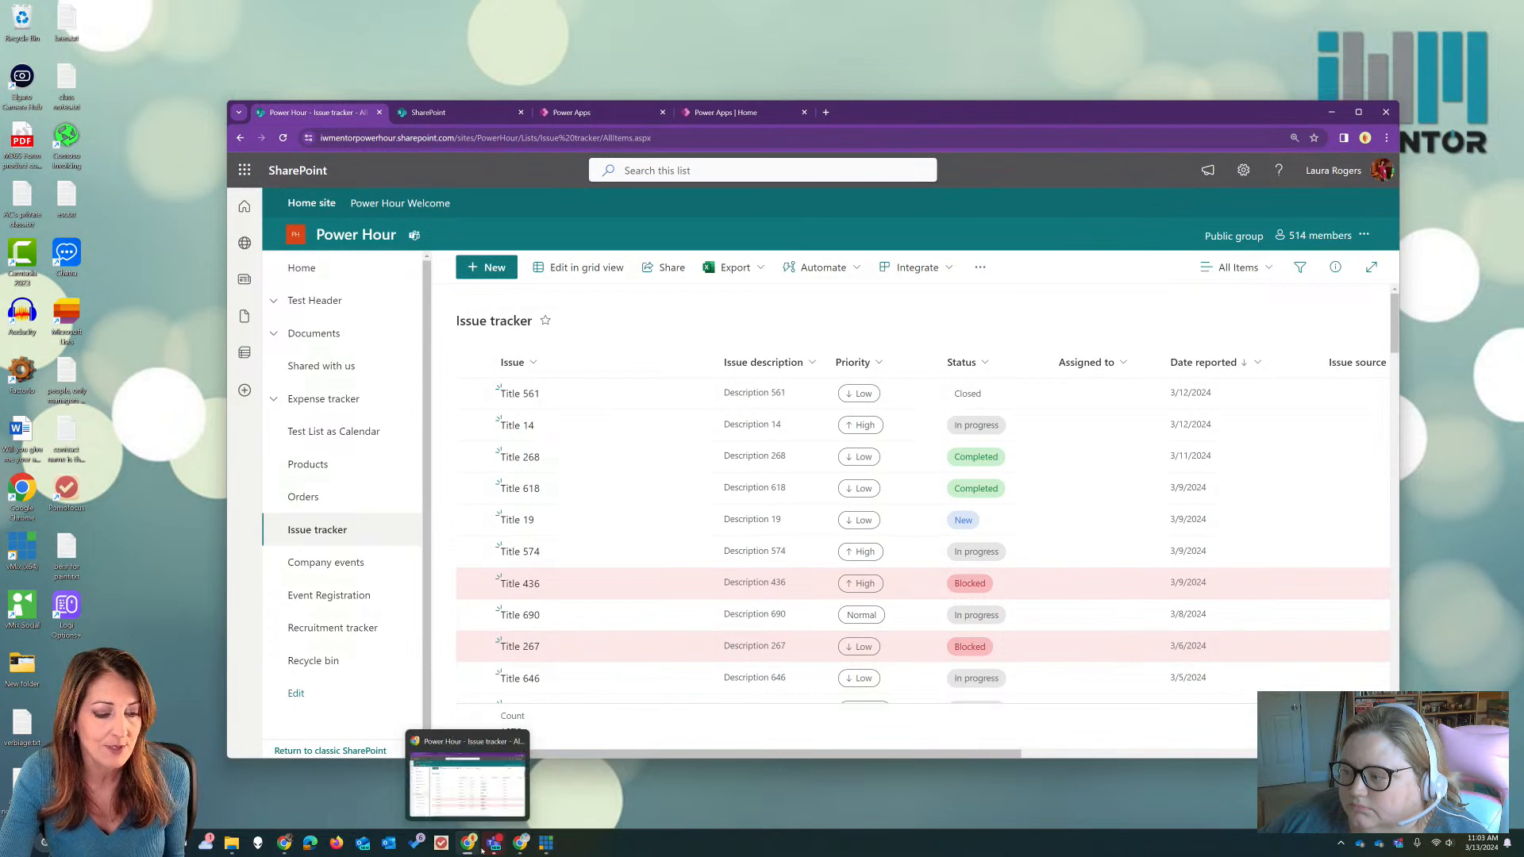
# Step: Bring the Teams window on screen to read the question in the meeting channel's chat, and move it back off screen
pyautogui.click(494, 847)
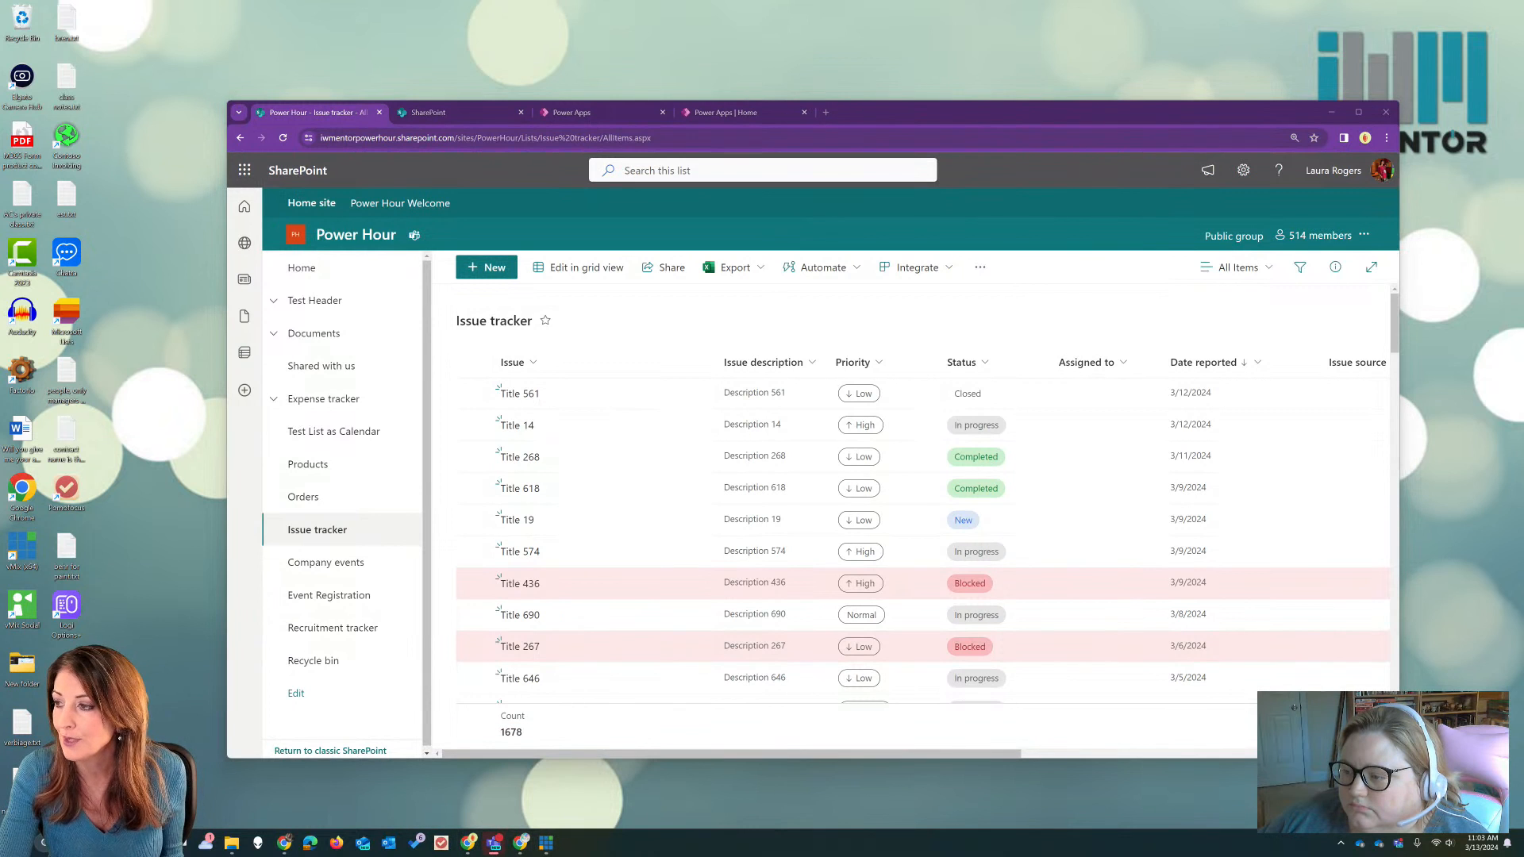
pyautogui.moveTo(1523, 135); pyautogui.dragTo(1038, 147)
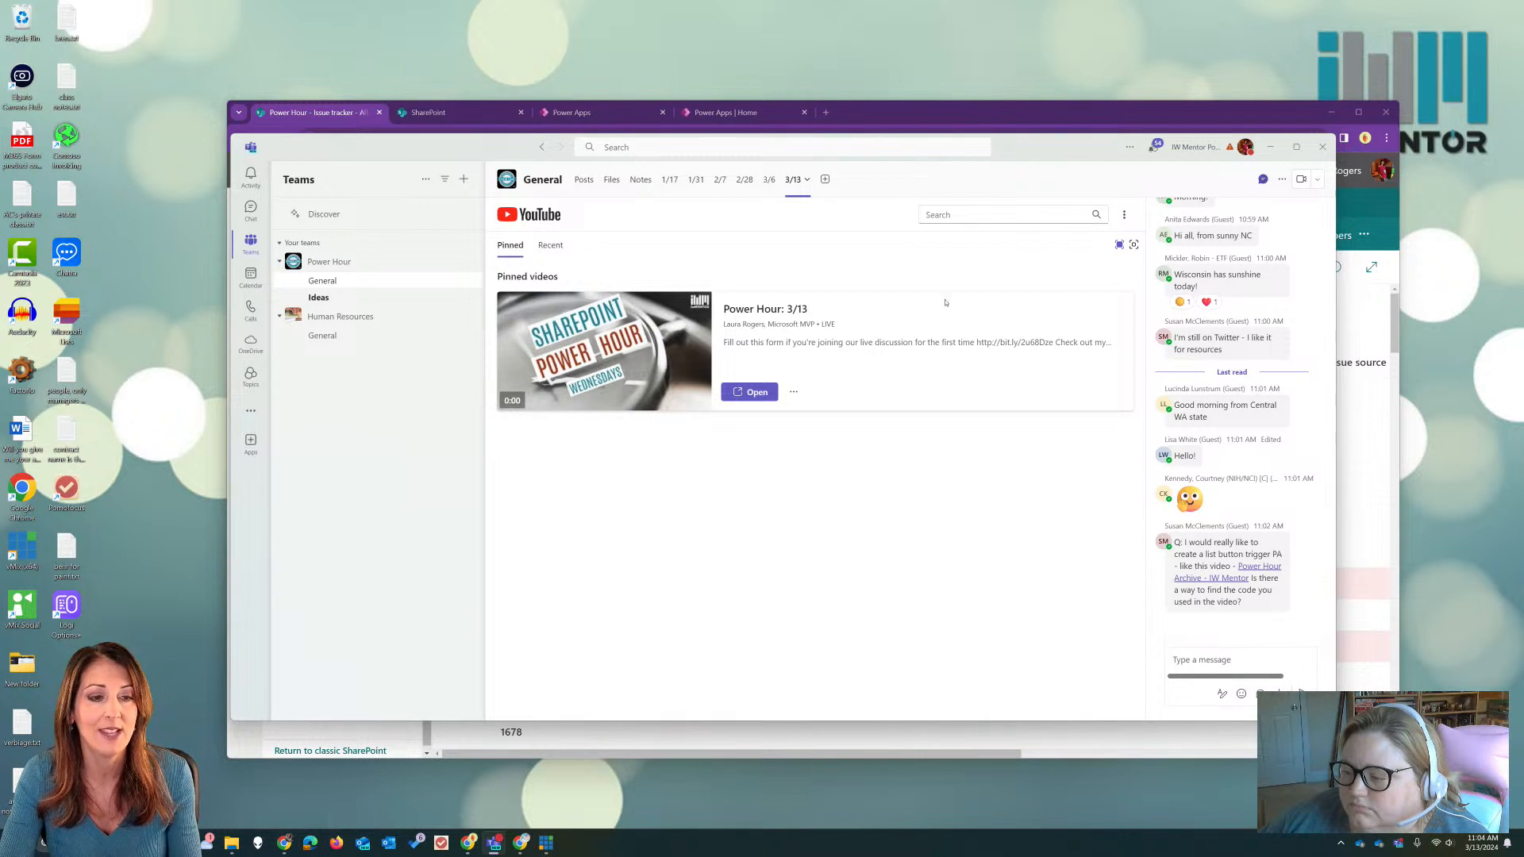
pyautogui.moveTo(1025, 146); pyautogui.dragTo(1064, 219)
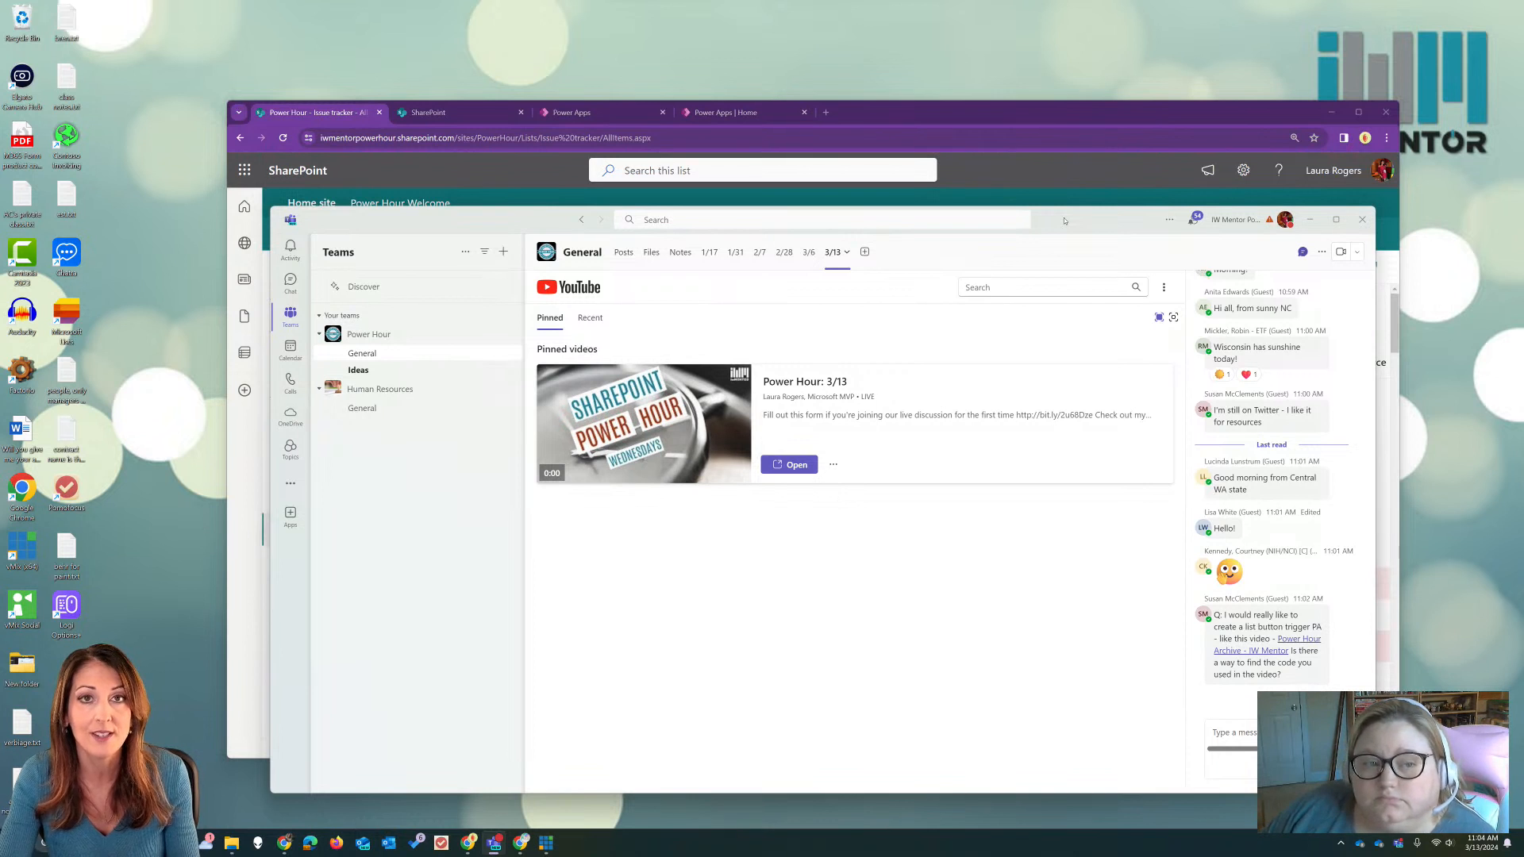
pyautogui.moveTo(1064, 220); pyautogui.dragTo(1523, 196)
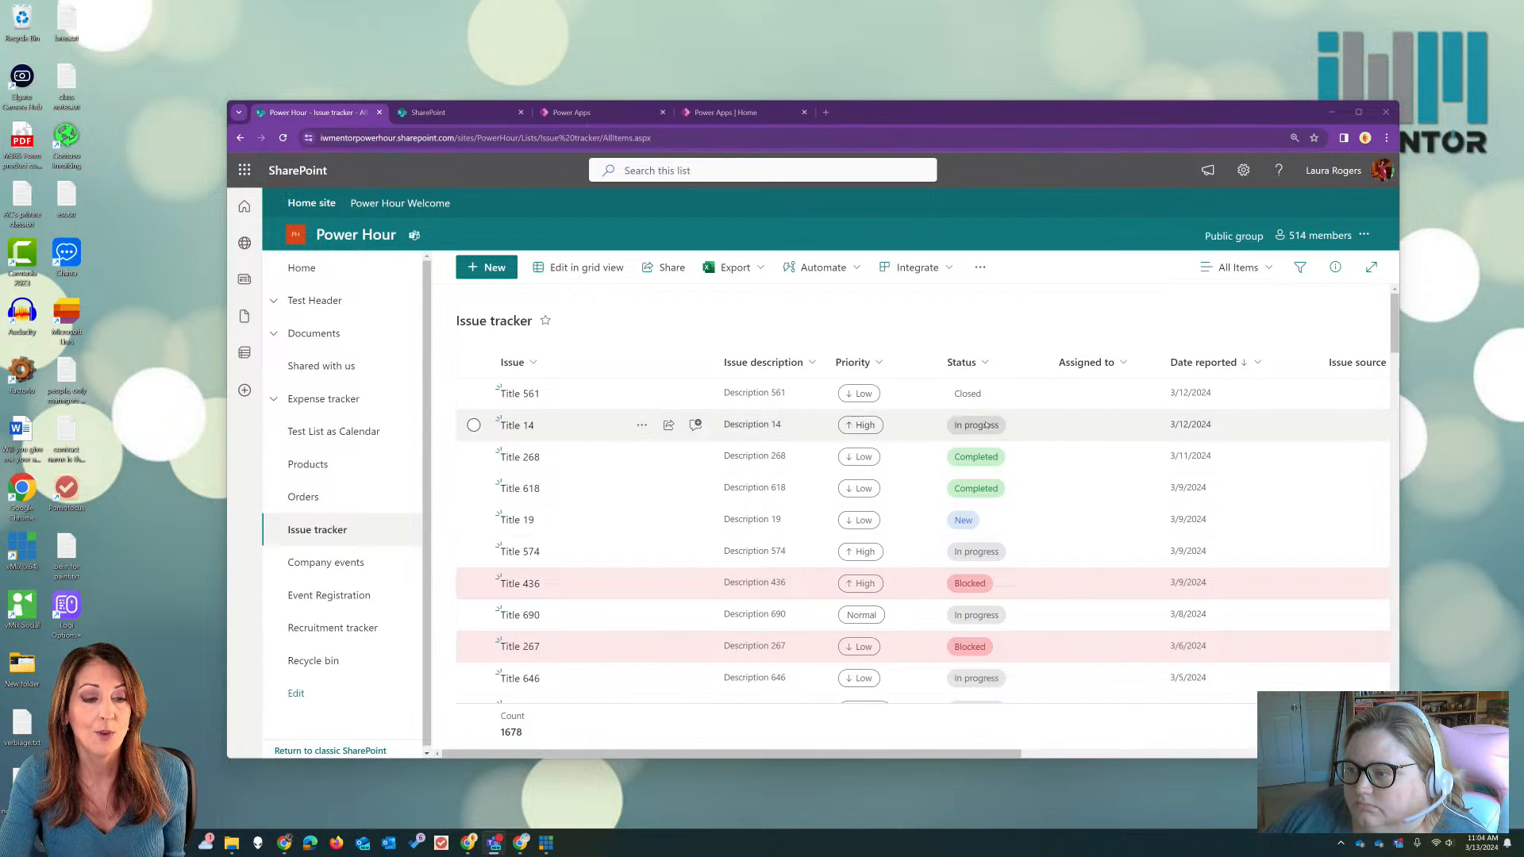
# Step: Browse the items in the Issue tracker list and return to the start of the list
pyautogui.scroll(-8, 985, 448)
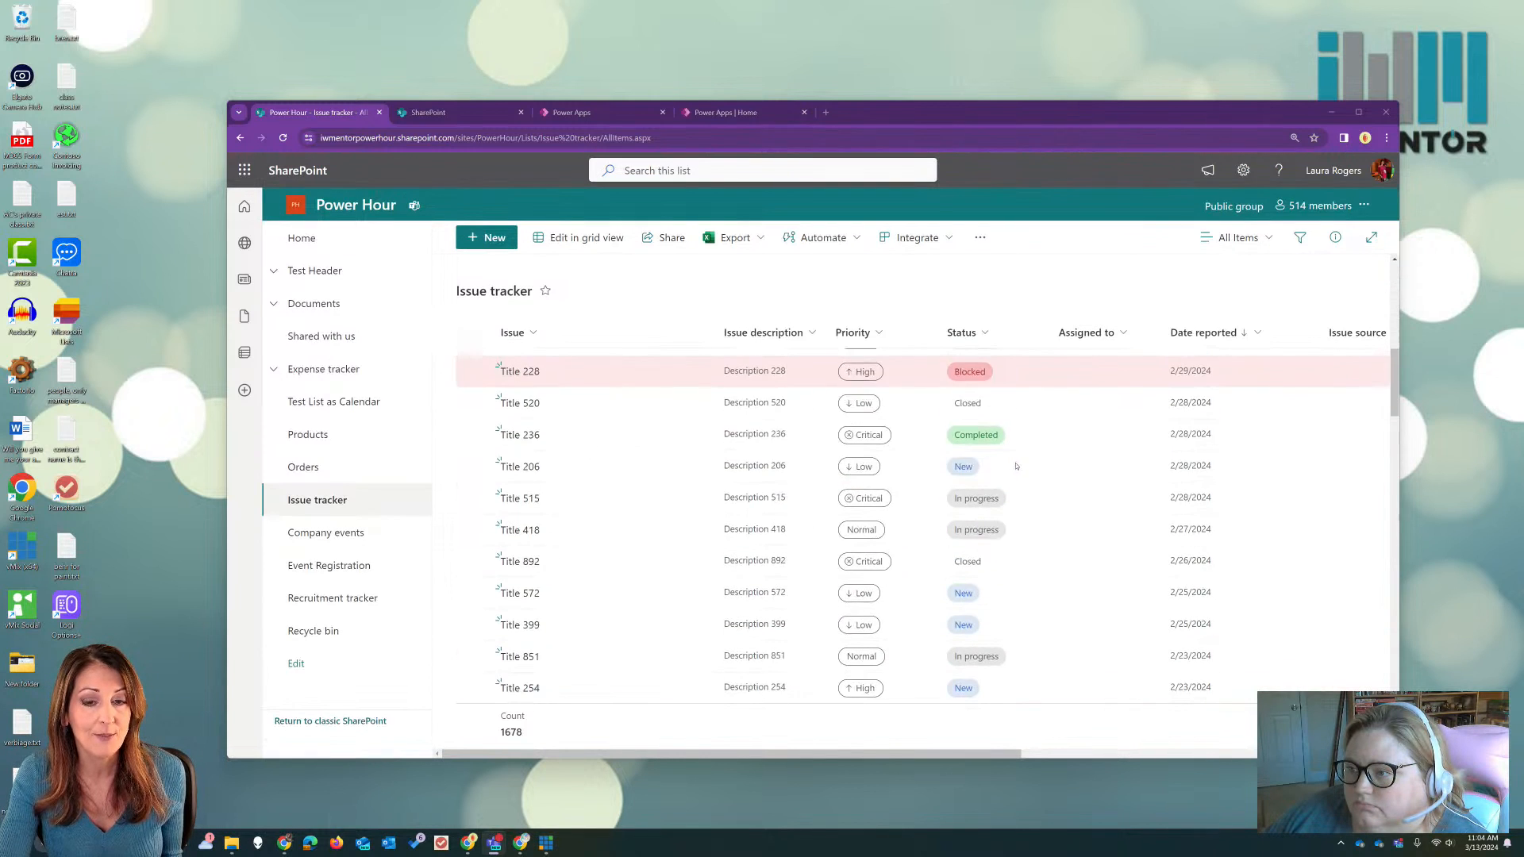
pyautogui.scroll(-10, 1246, 383)
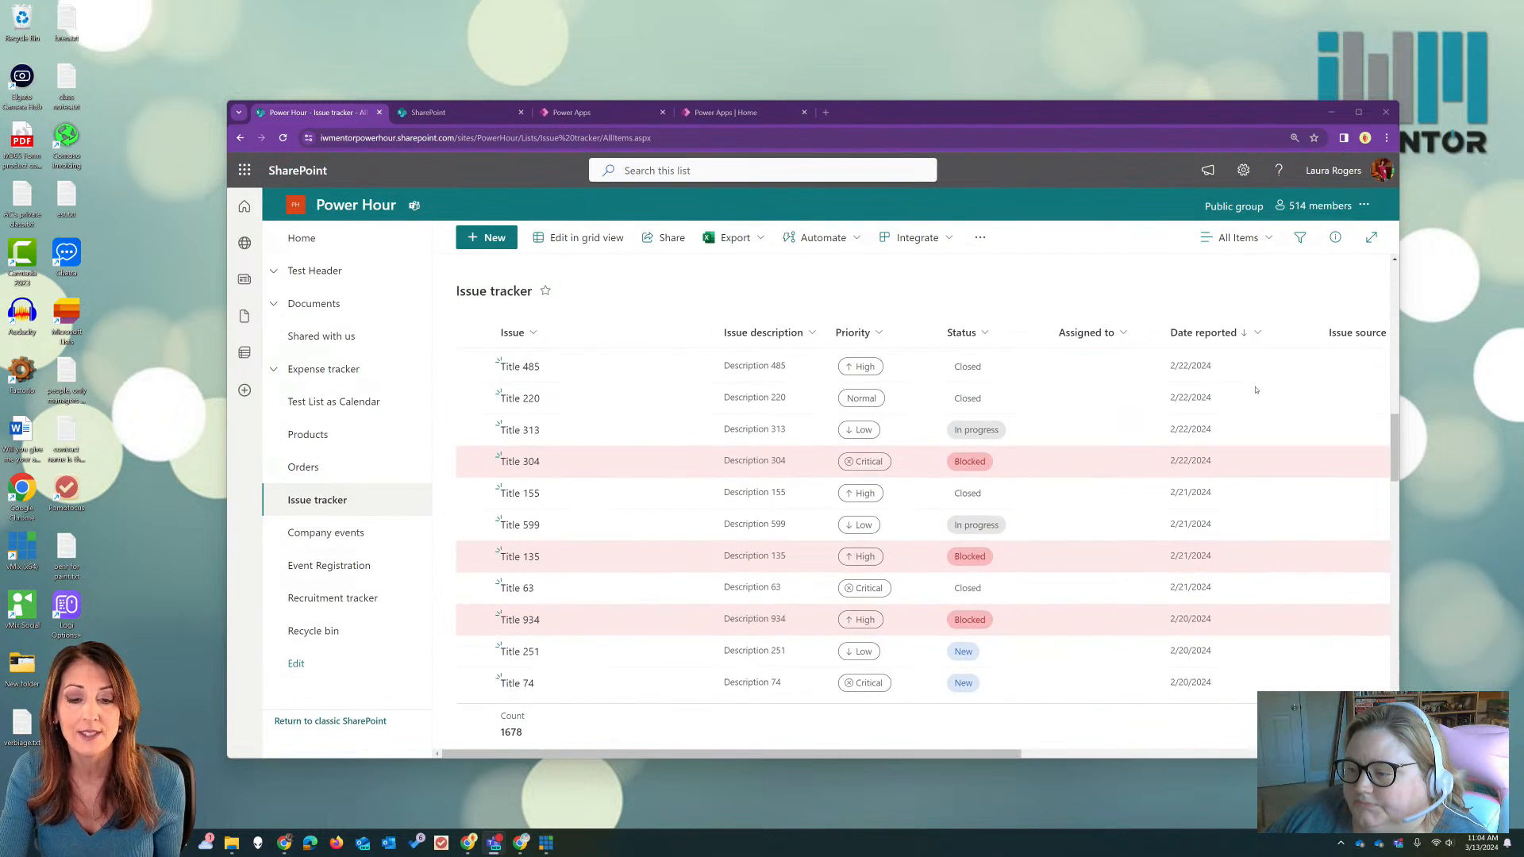
pyautogui.scroll(-10, 1256, 390)
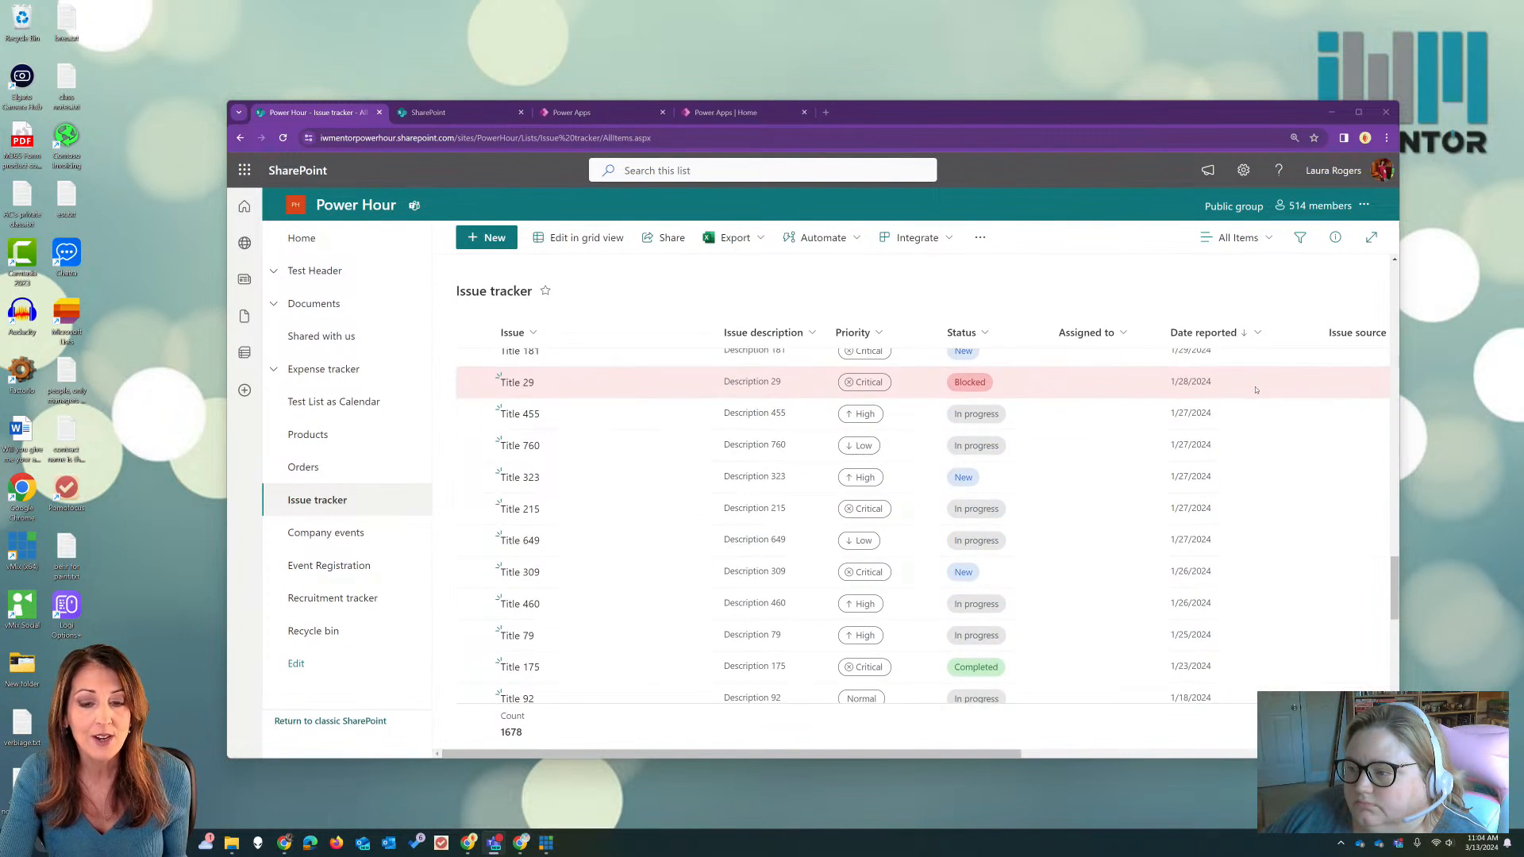
pyautogui.scroll(-3, 1255, 390)
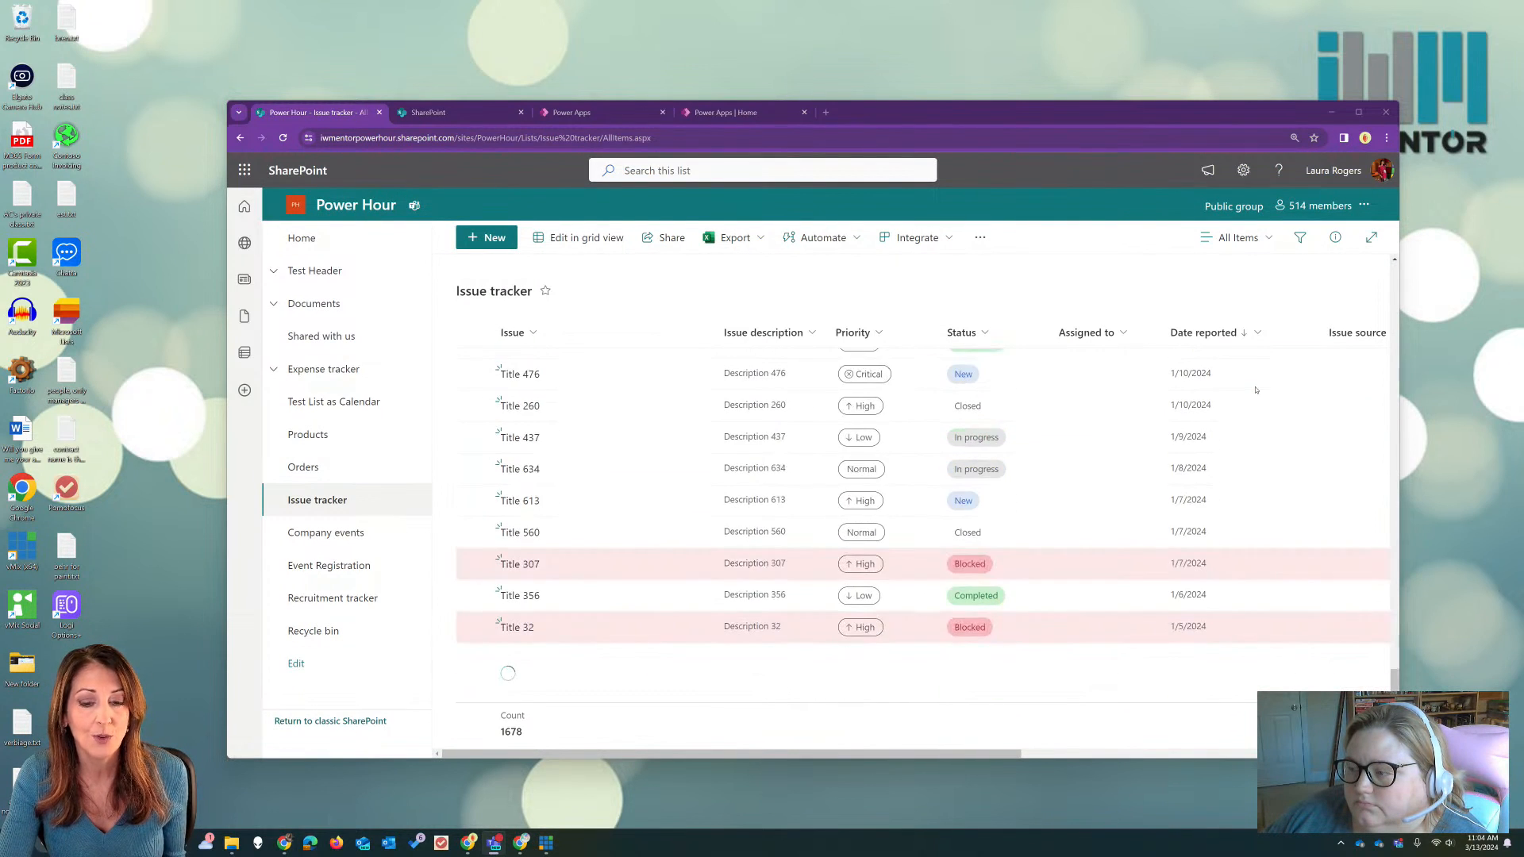
pyautogui.scroll(10, 1255, 389)
pyautogui.moveTo(1395, 542); pyautogui.dragTo(1388, 349)
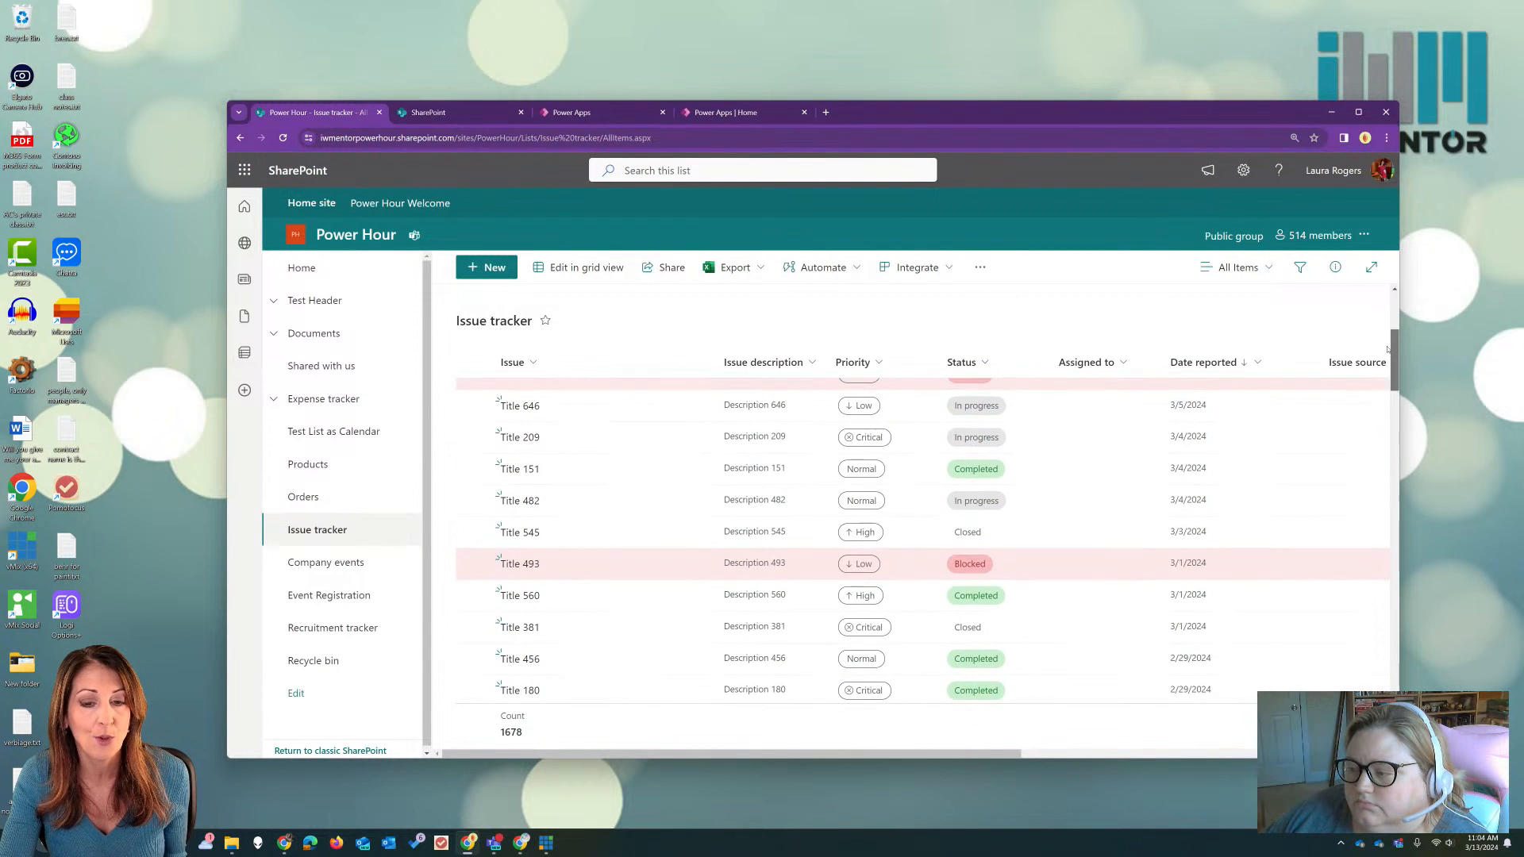
pyautogui.scroll(3, 1169, 488)
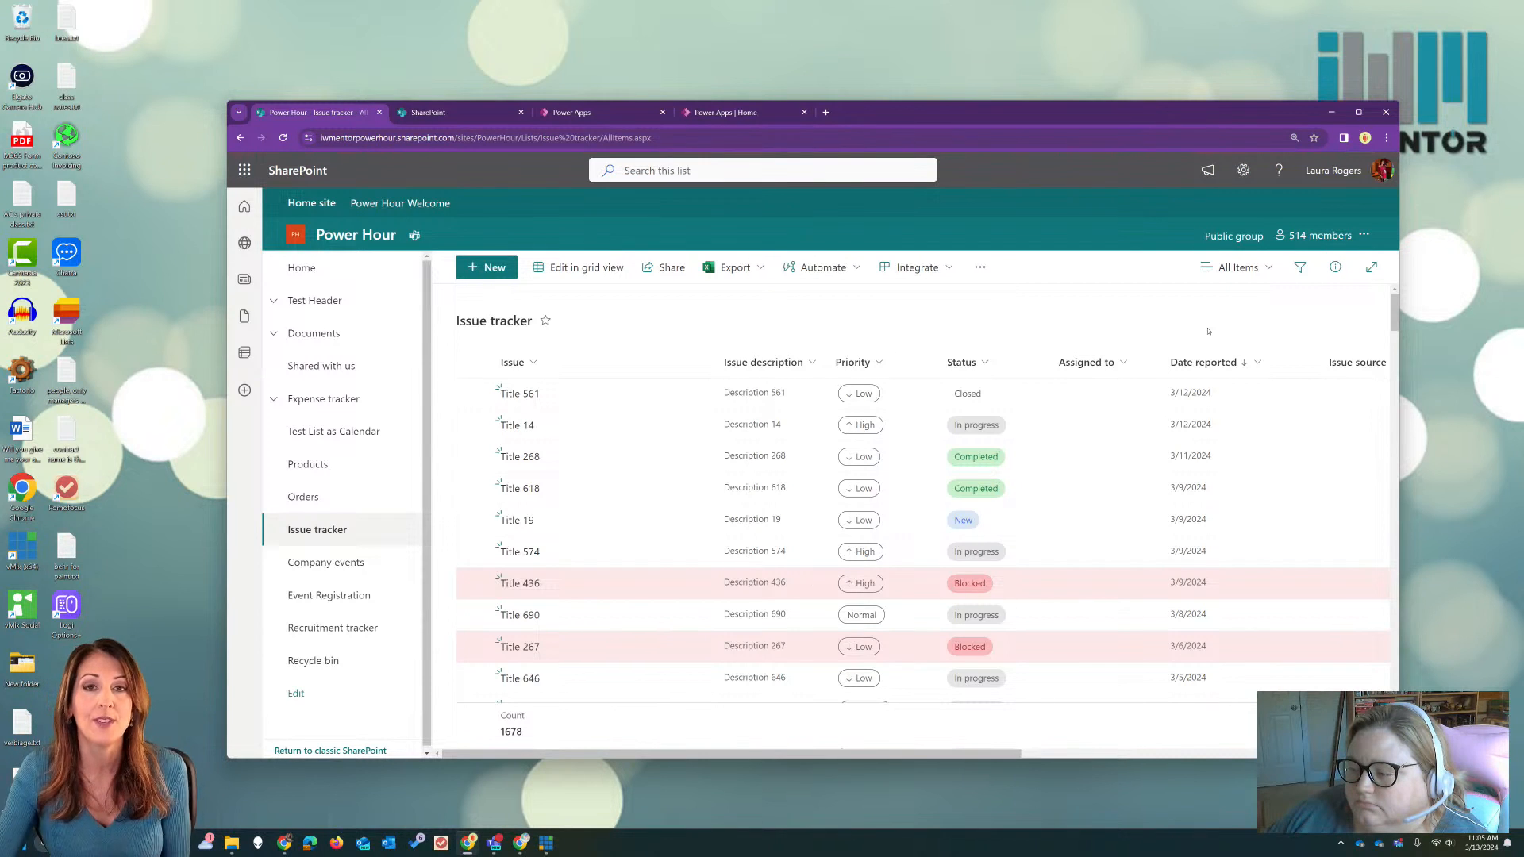
# Step: Switch to the Power Apps home page, increase the browser zoom one level, and maximize the window
pyautogui.click(778, 115)
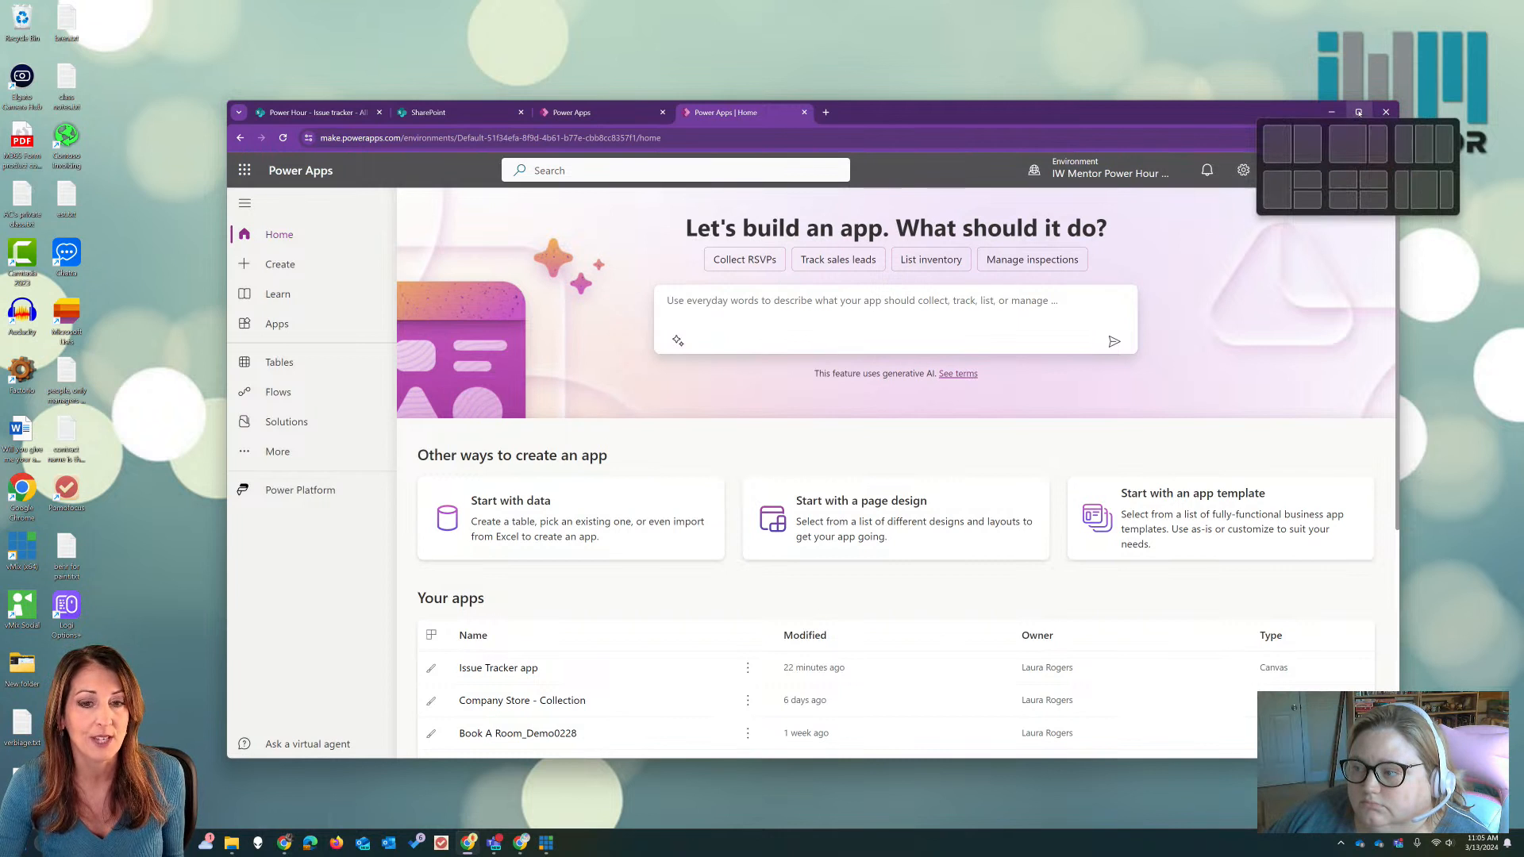
pyautogui.click(1364, 139)
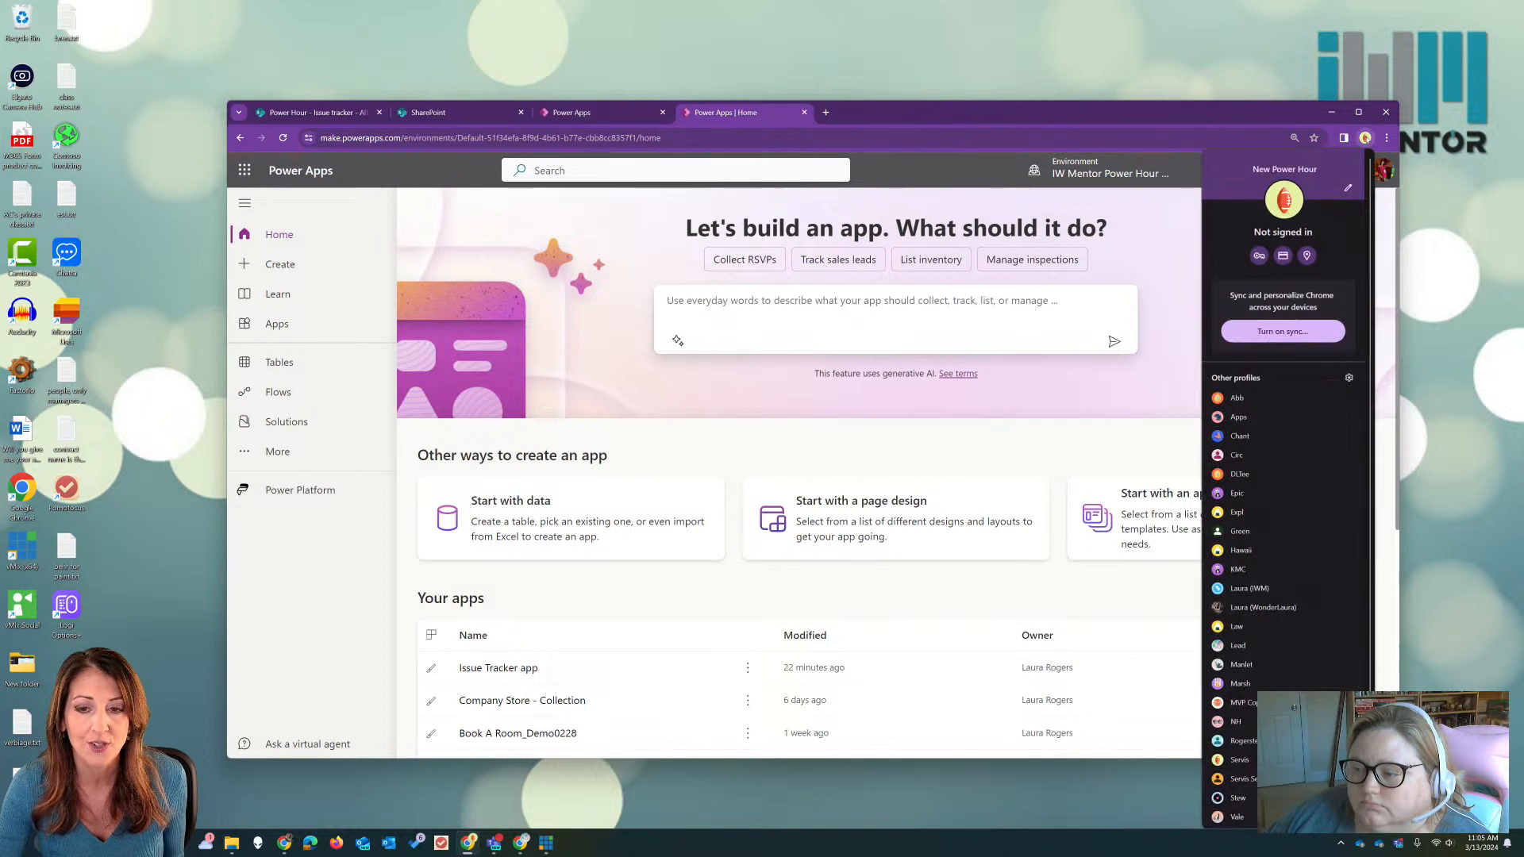
pyautogui.click(1385, 138)
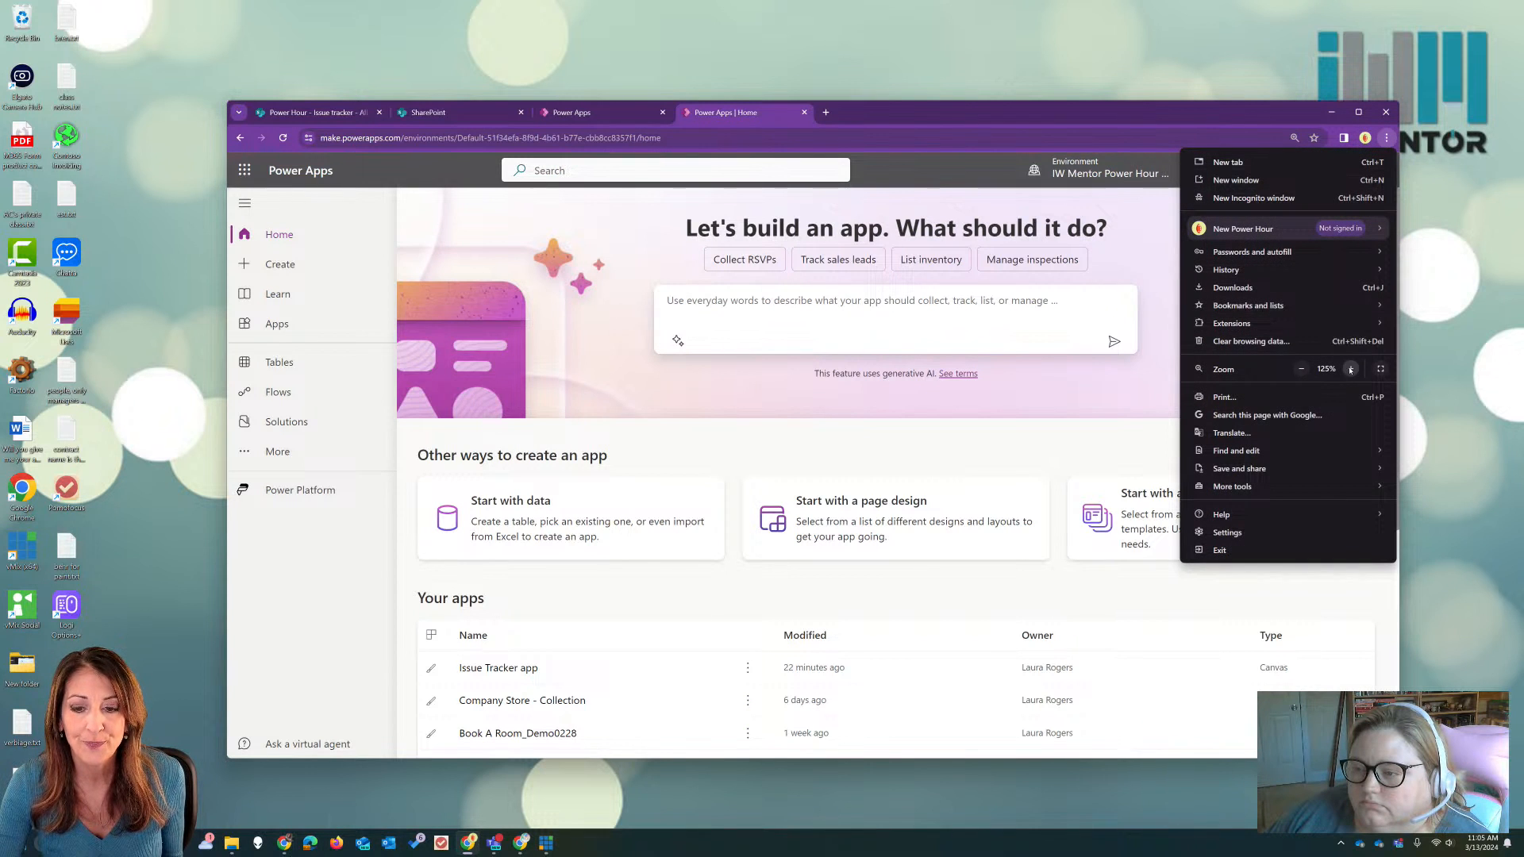
pyautogui.click(1350, 369)
pyautogui.click(1385, 138)
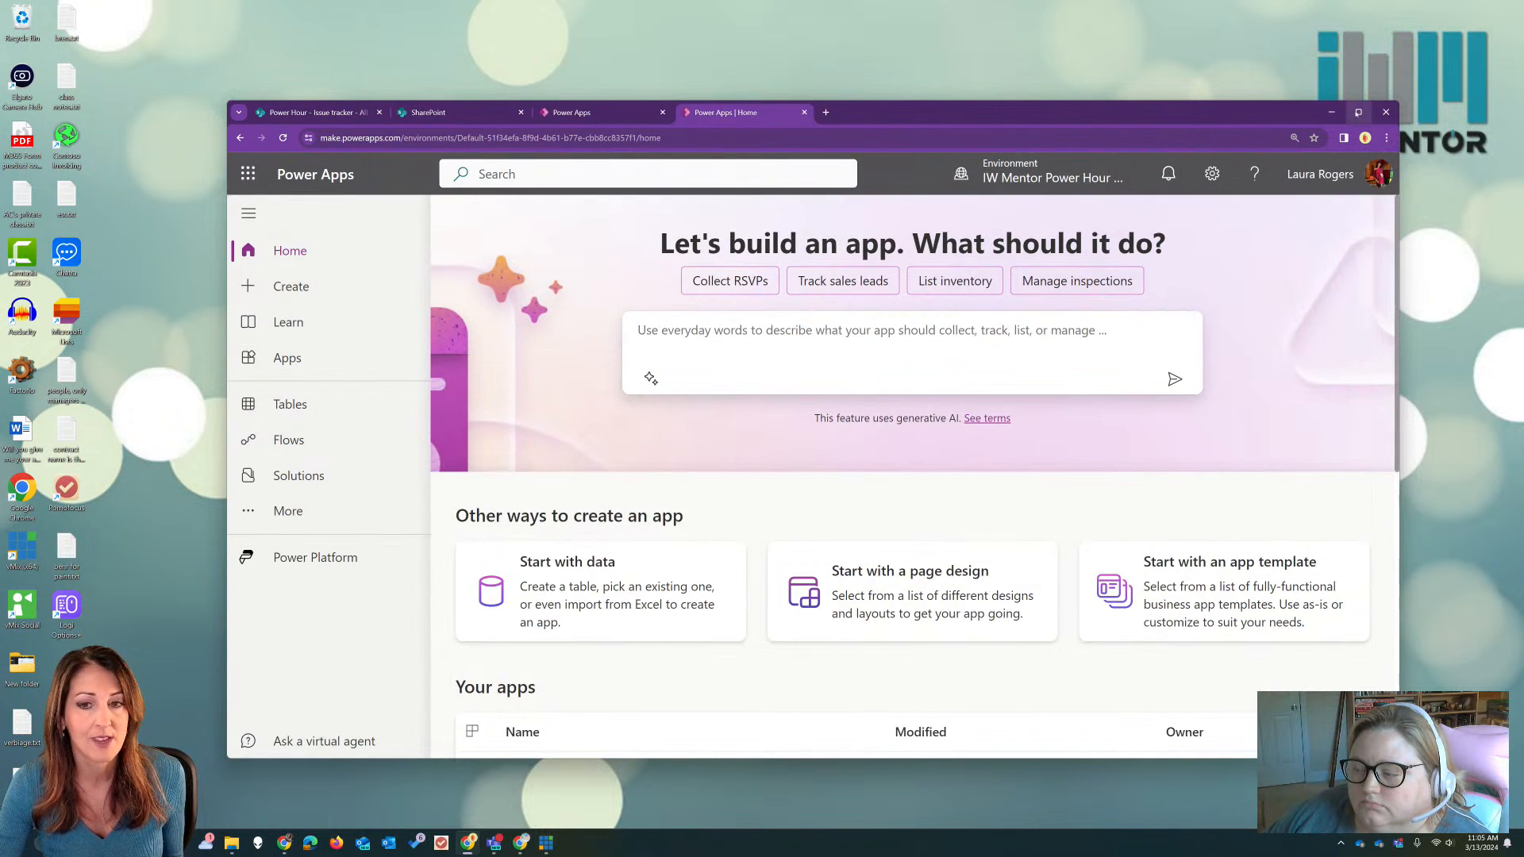
pyautogui.click(1358, 112)
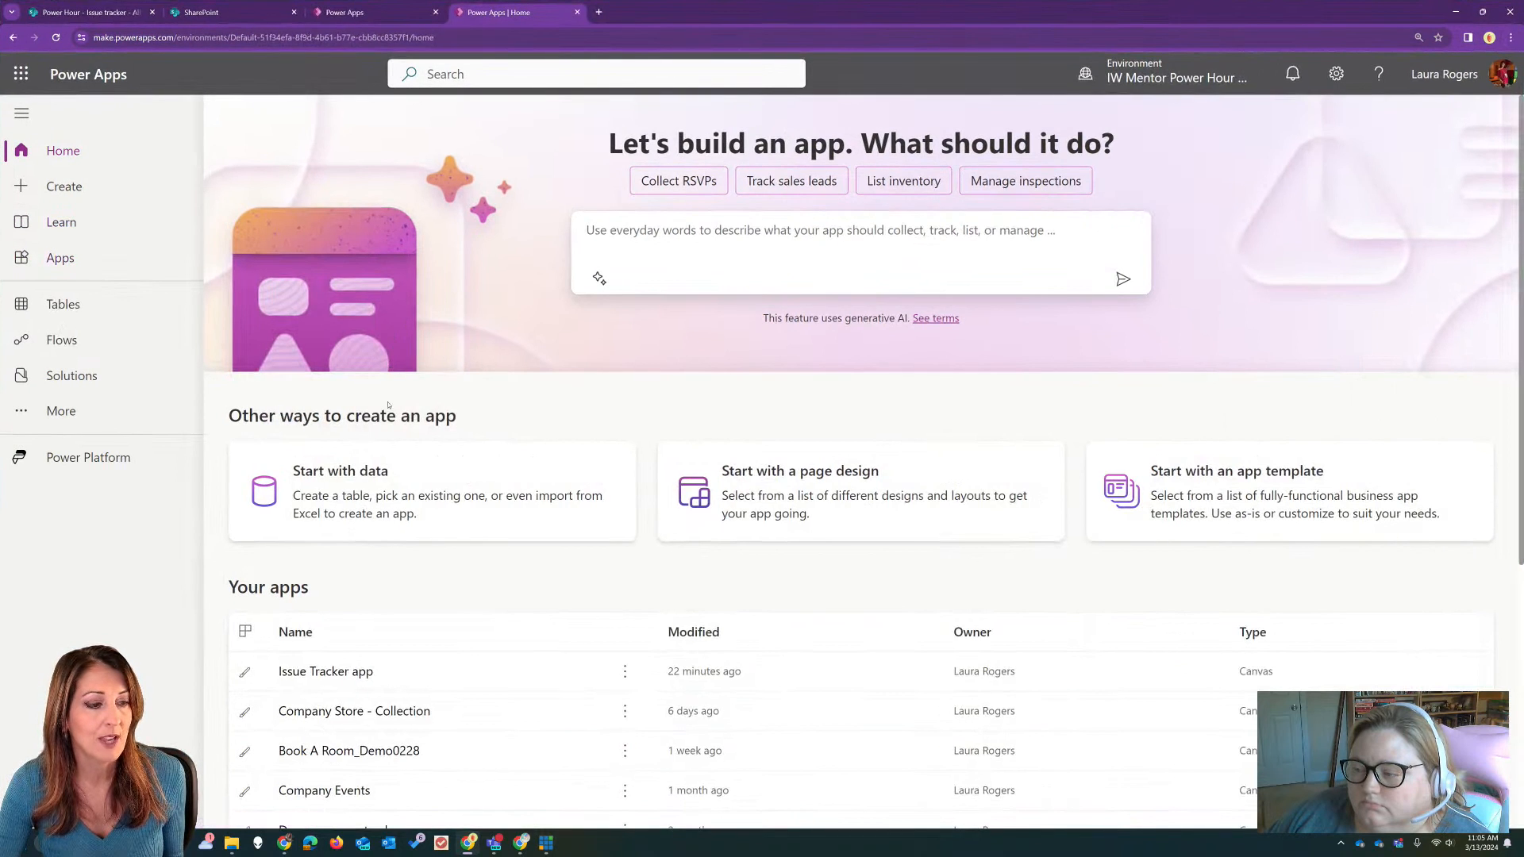
# Step: View the app types offered for creating a blank app, and return to the home page without creating one
pyautogui.click(112, 189)
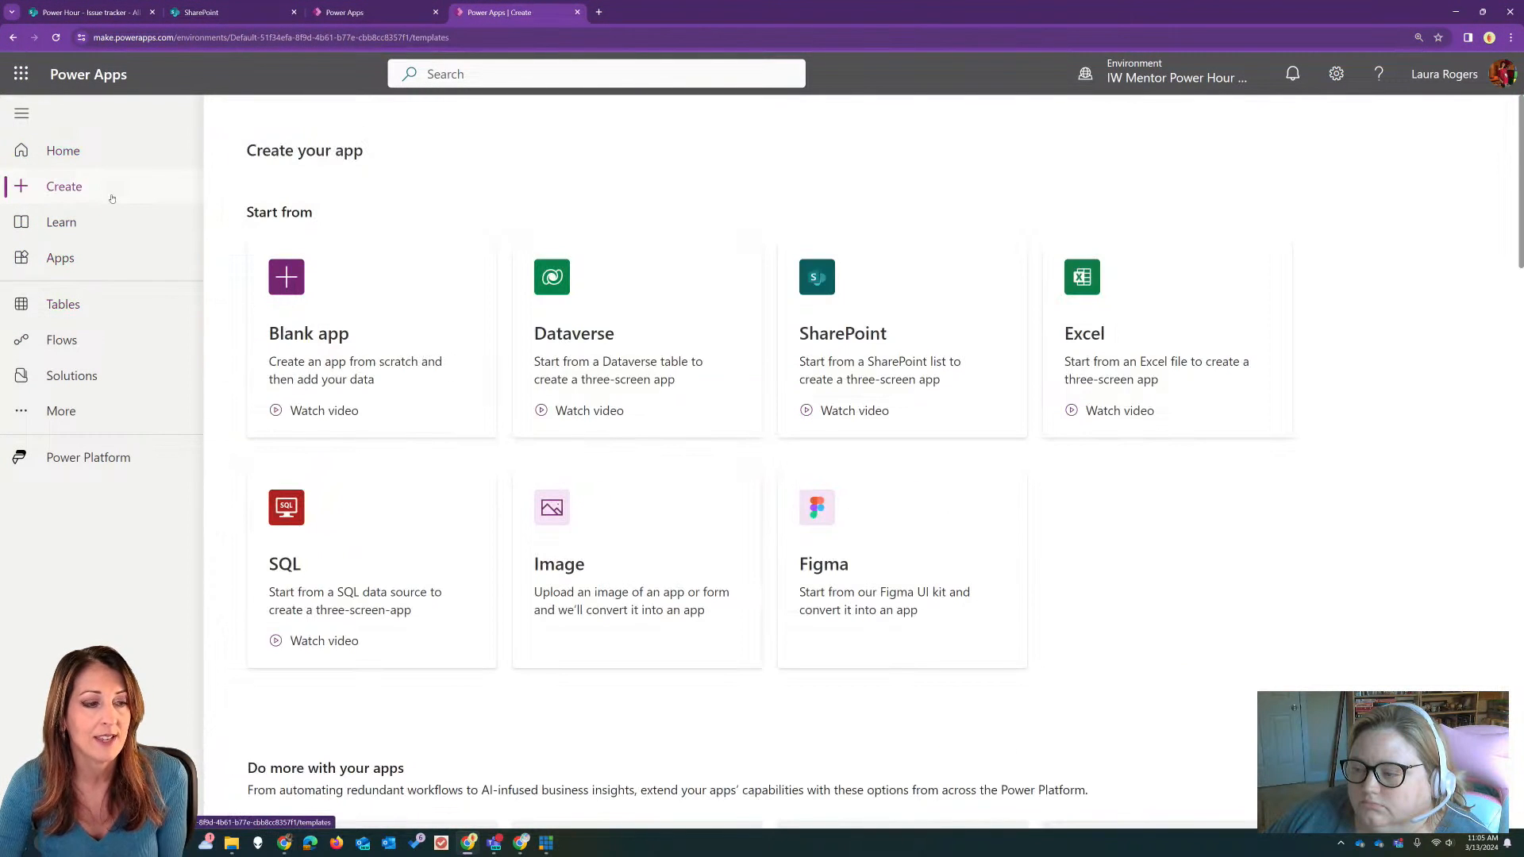
pyautogui.click(410, 331)
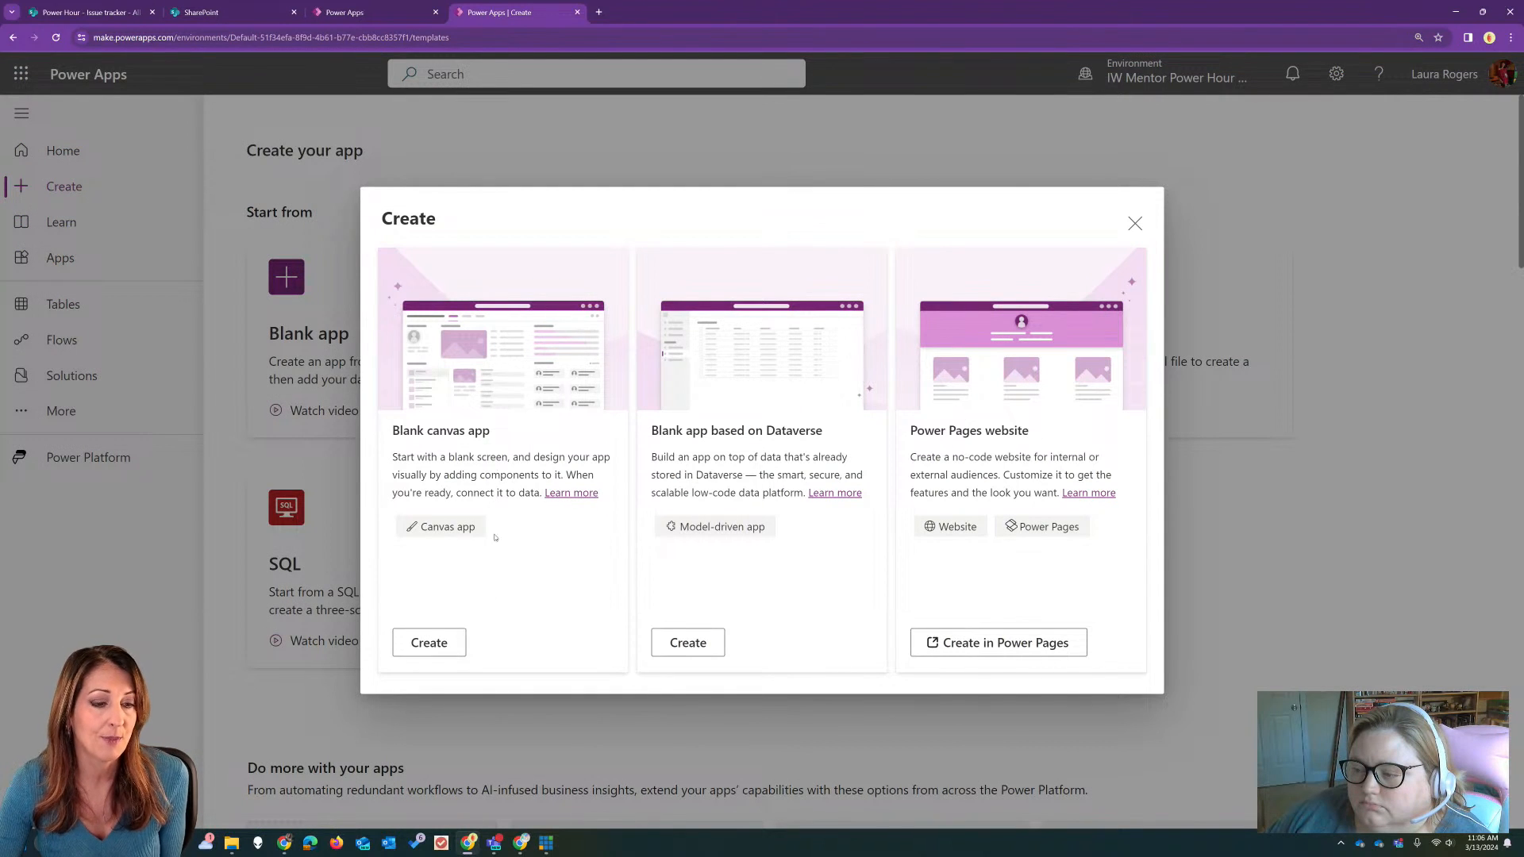
pyautogui.click(1135, 223)
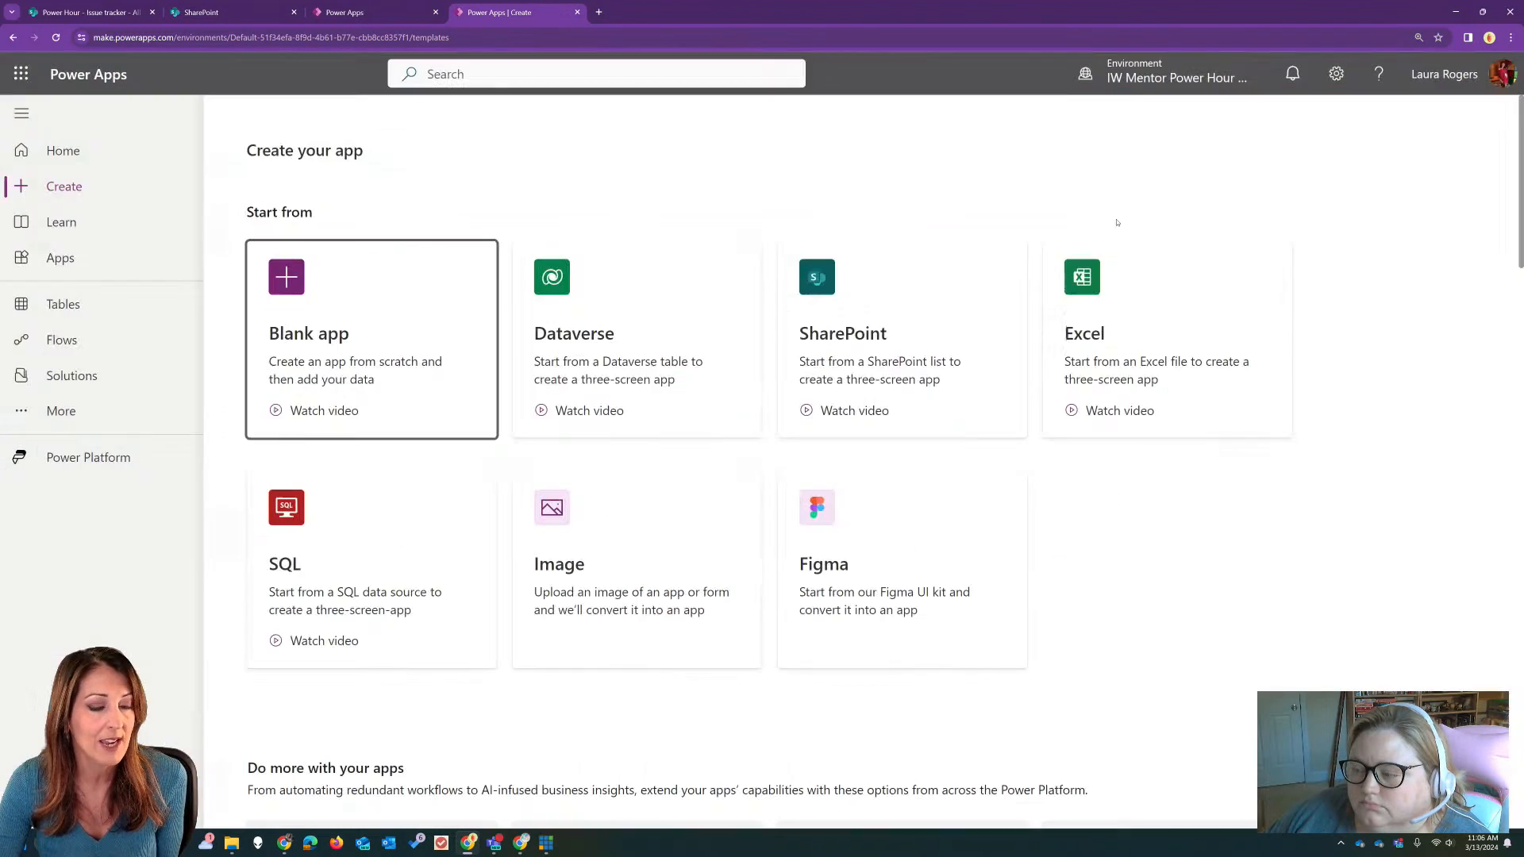
pyautogui.click(106, 158)
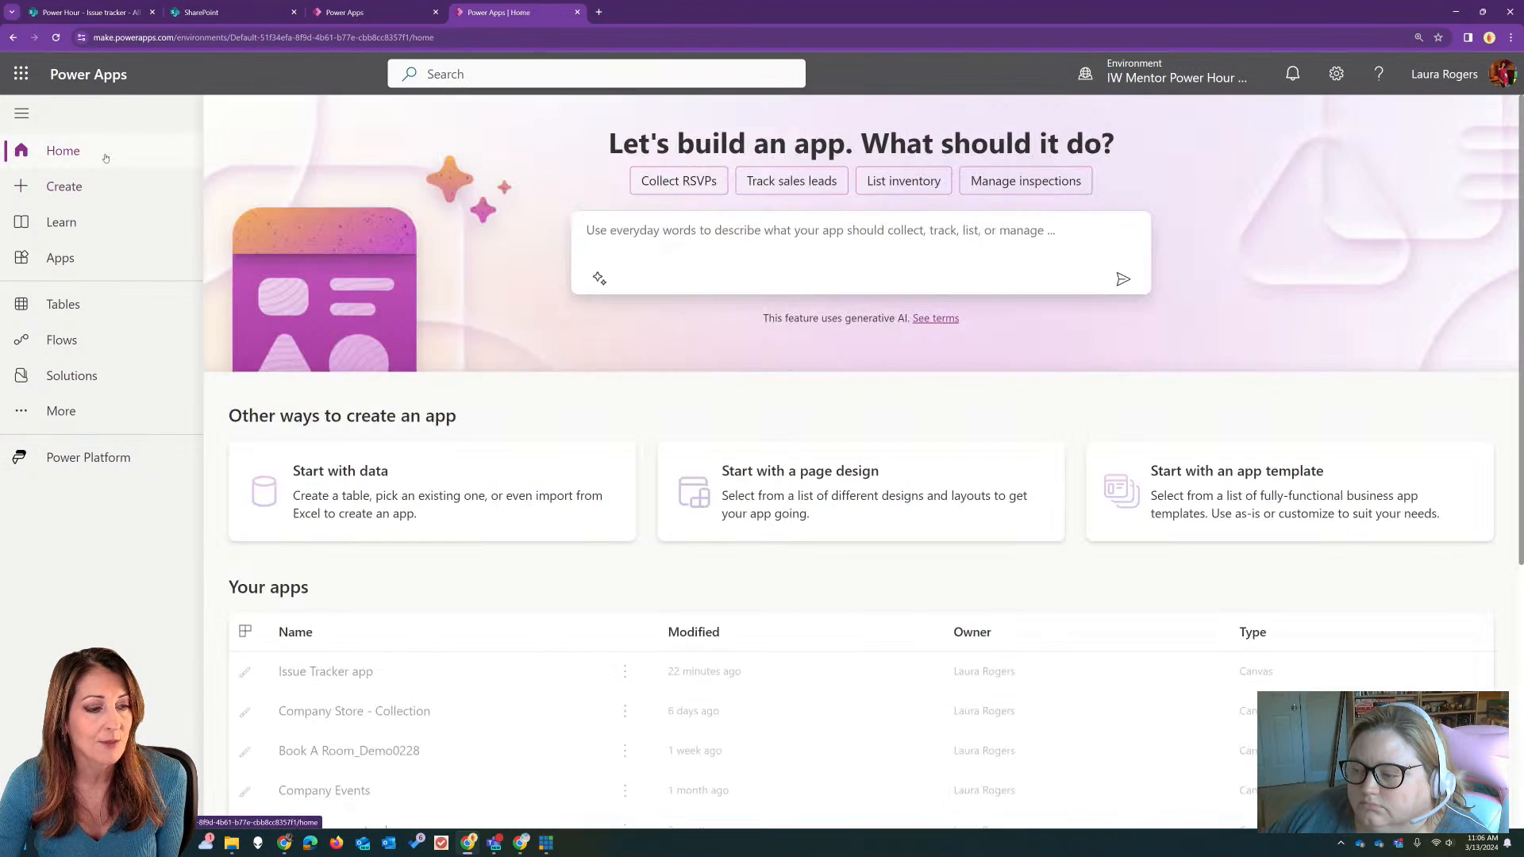
# Step: Create an app from the "Gallery connected to external data" page design, using the Issue tracker list on the Power Hour SharePoint site
pyautogui.click(850, 493)
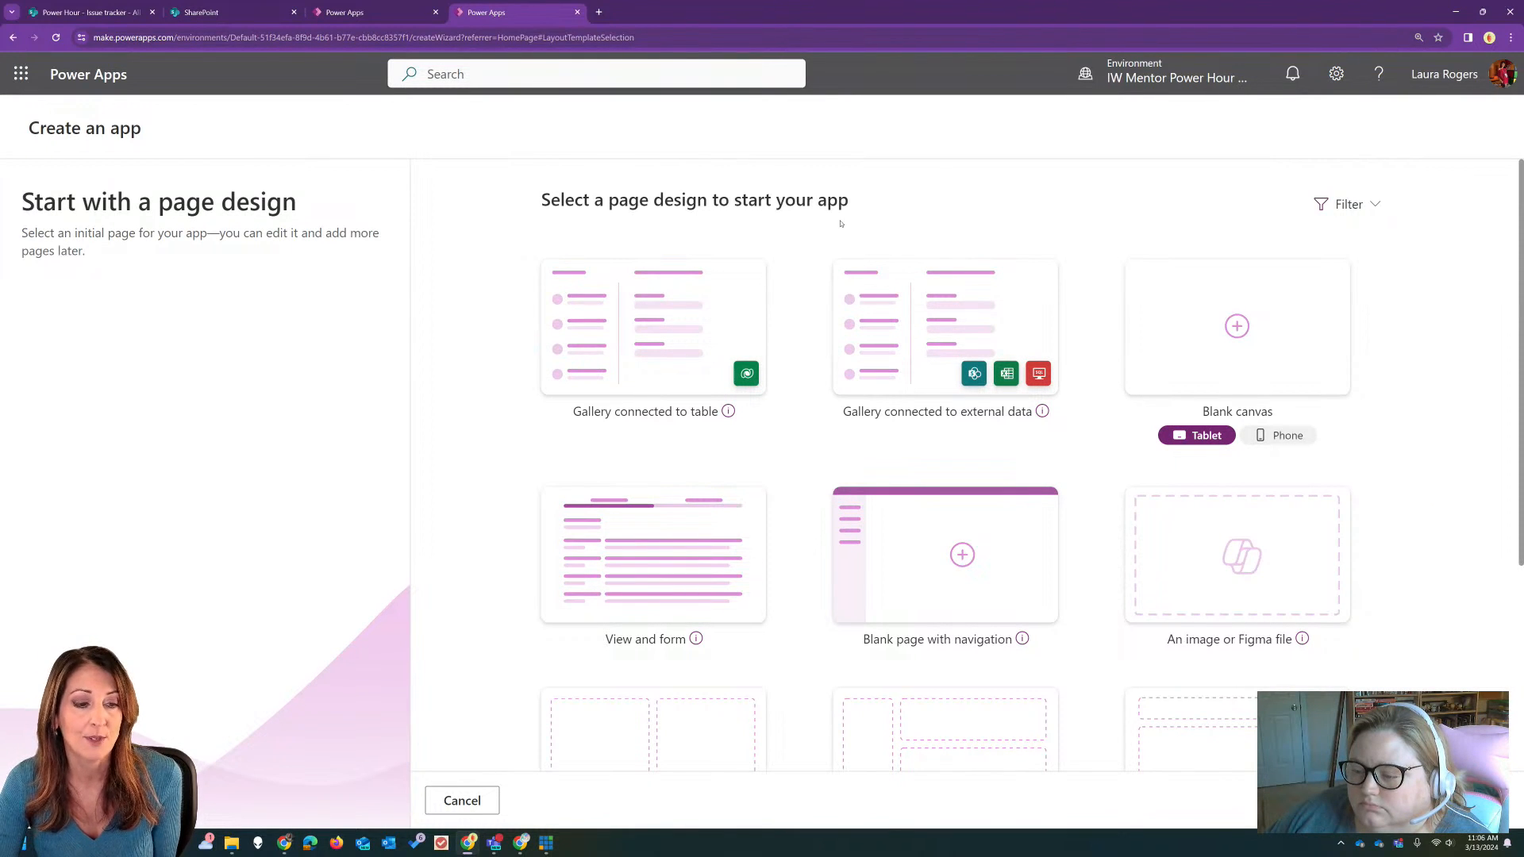
pyautogui.click(940, 319)
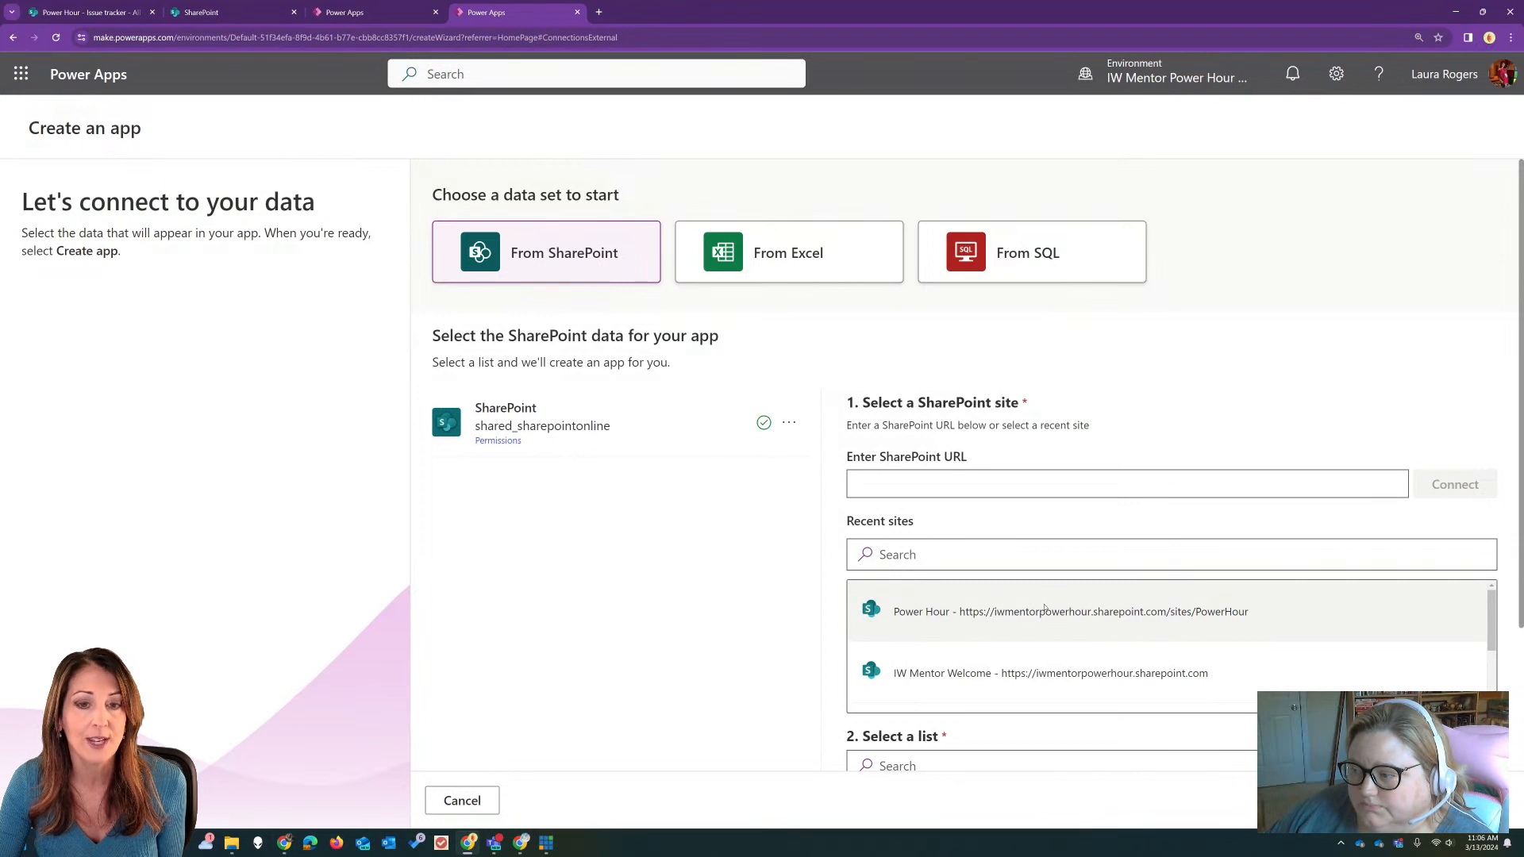
pyautogui.click(1045, 608)
pyautogui.scroll(-5, 1044, 608)
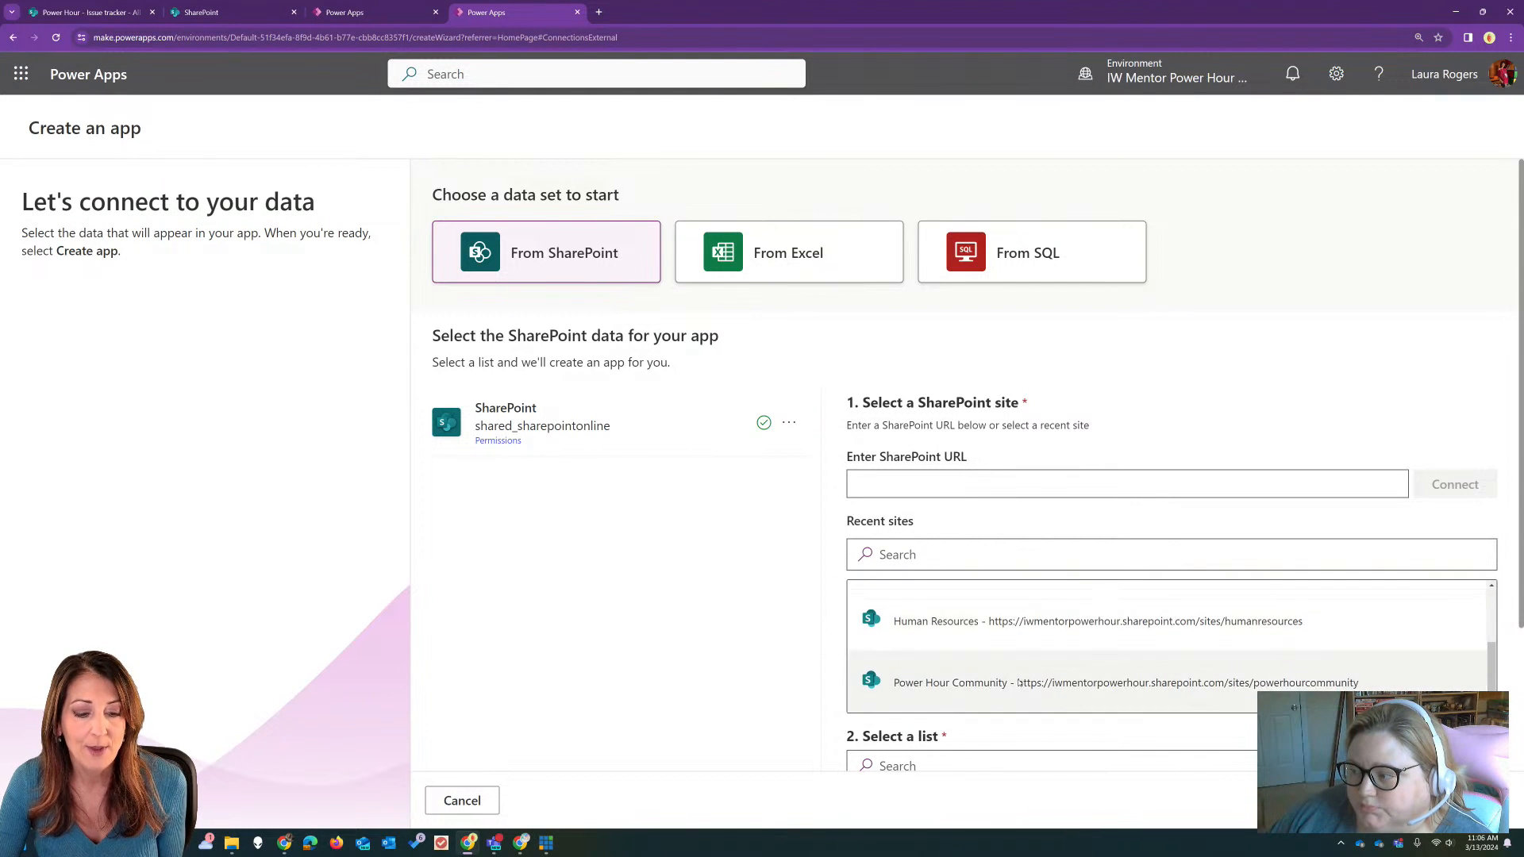
pyautogui.scroll(-3, 1025, 713)
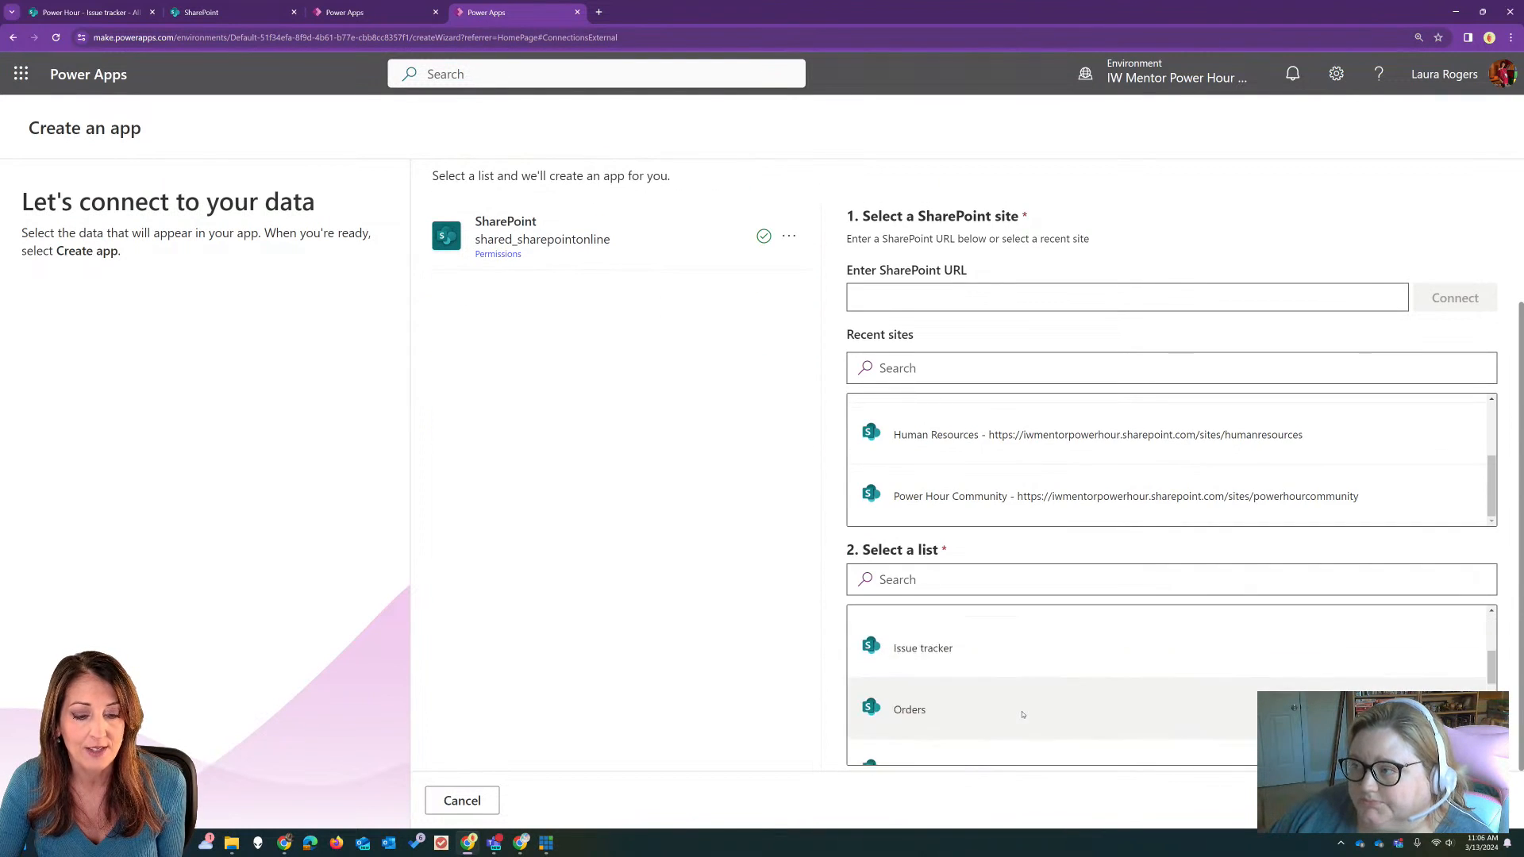
pyautogui.click(1026, 660)
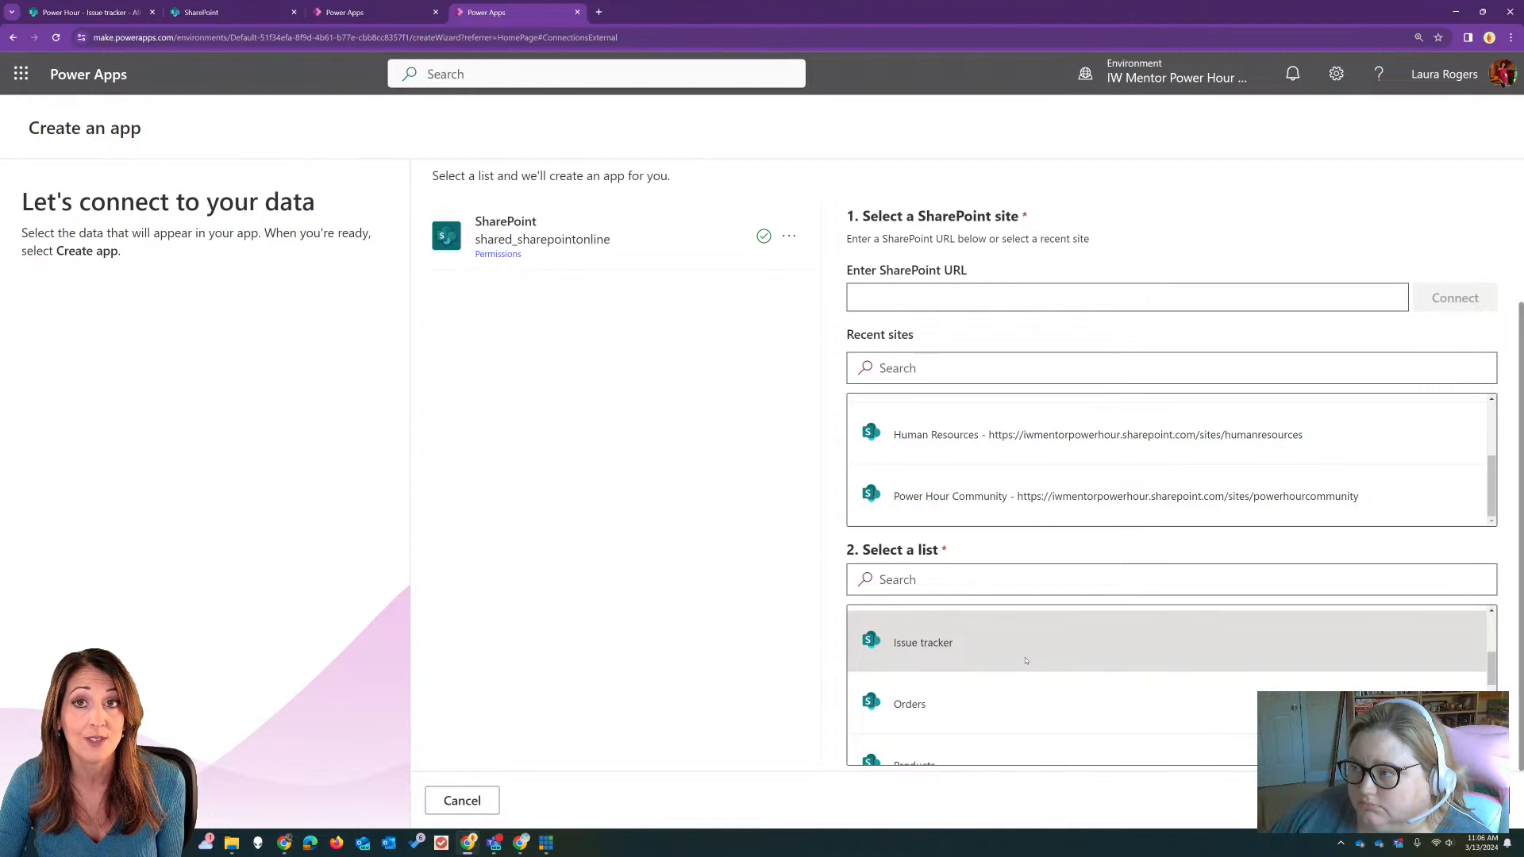
pyautogui.click(1457, 800)
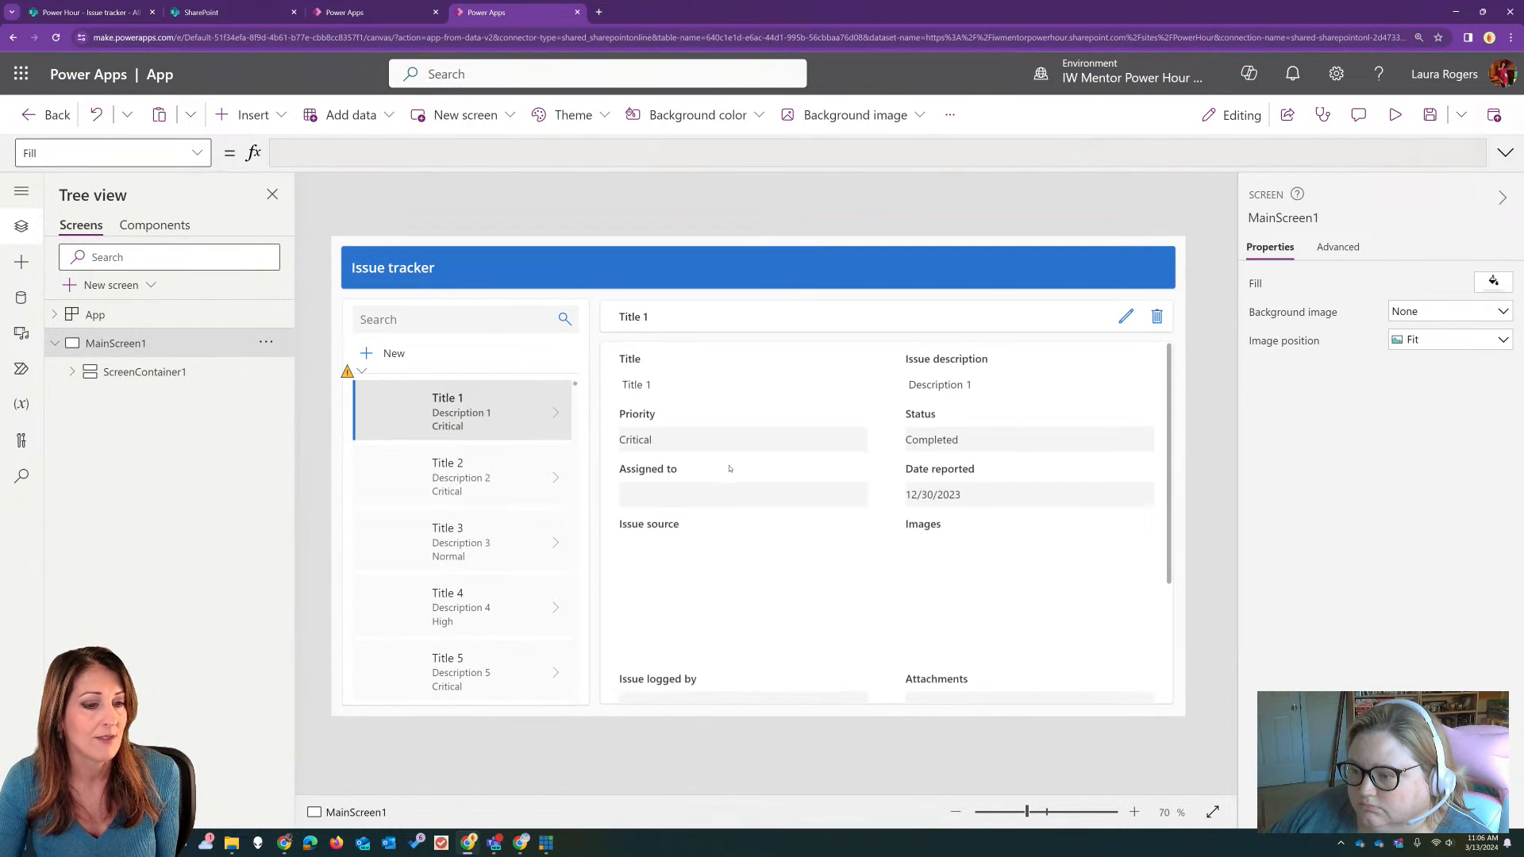
# Step: Preview the generated app, display records from the gallery, and close the preview
pyautogui.click(1396, 117)
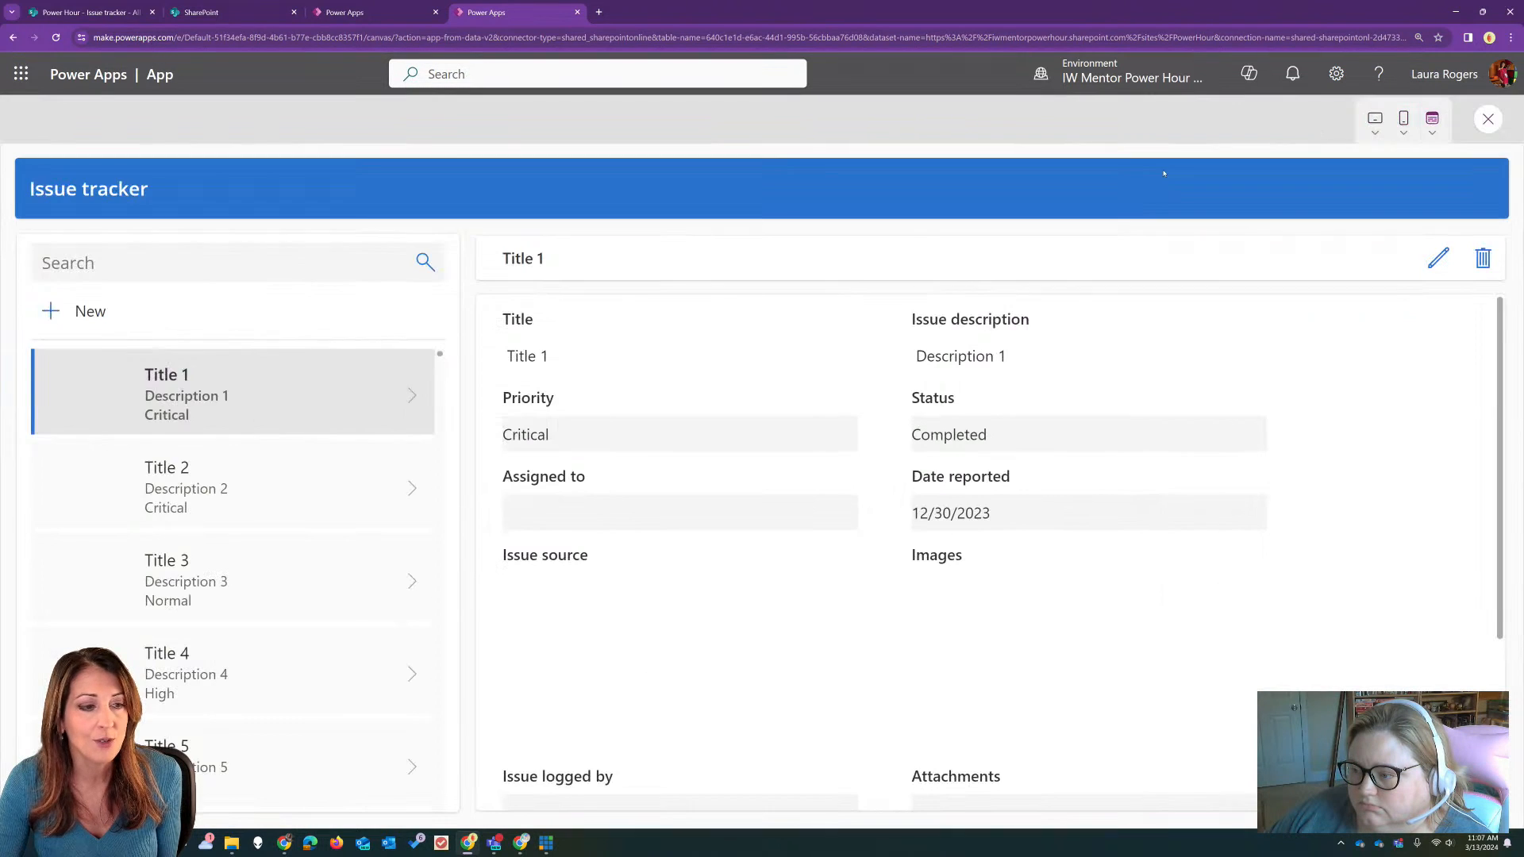
pyautogui.click(263, 451)
pyautogui.click(278, 580)
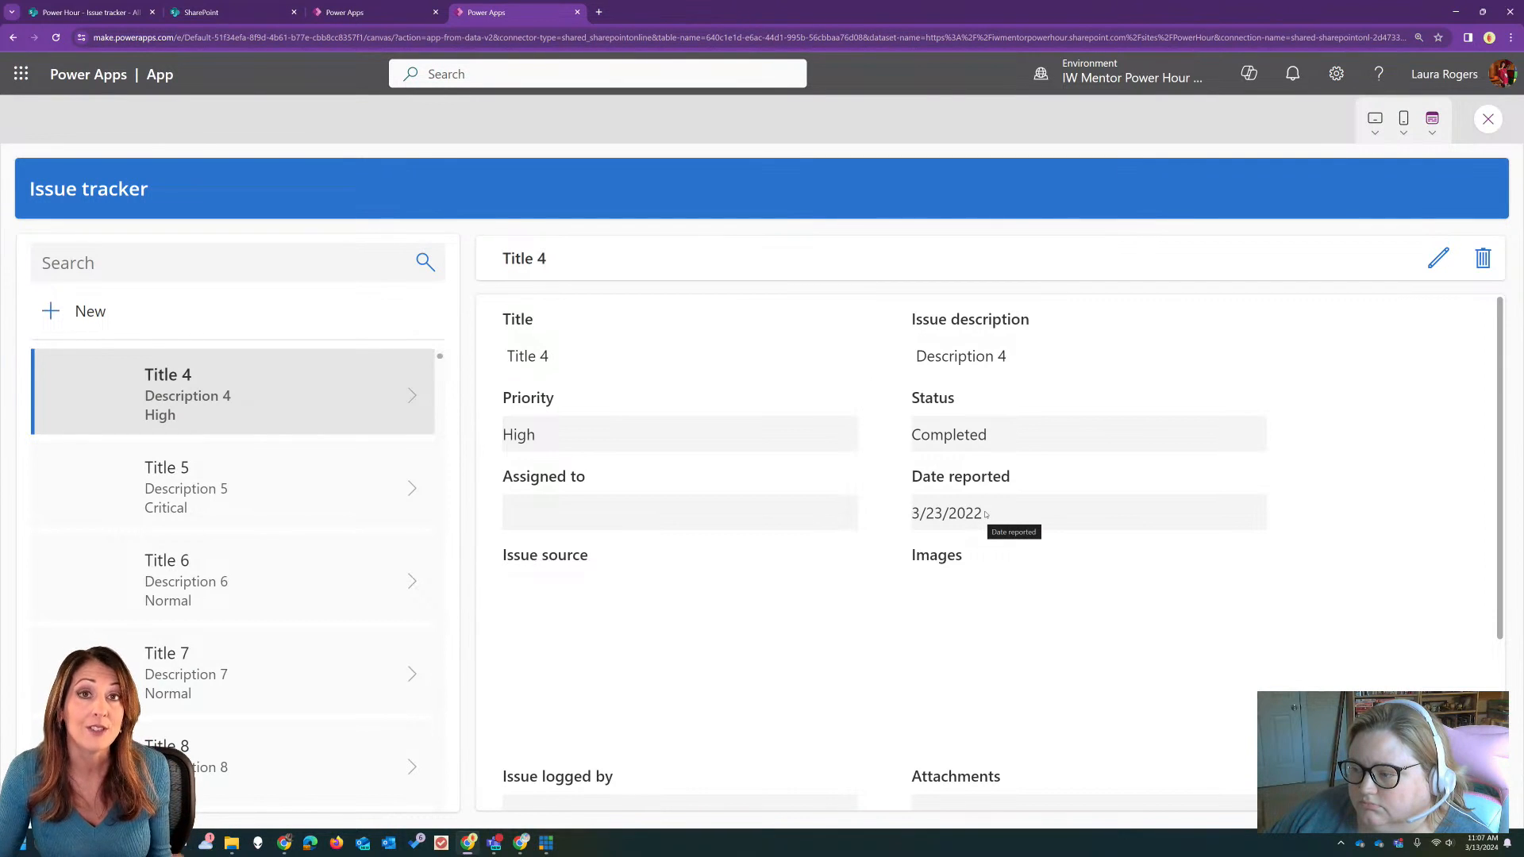
pyautogui.click(1488, 121)
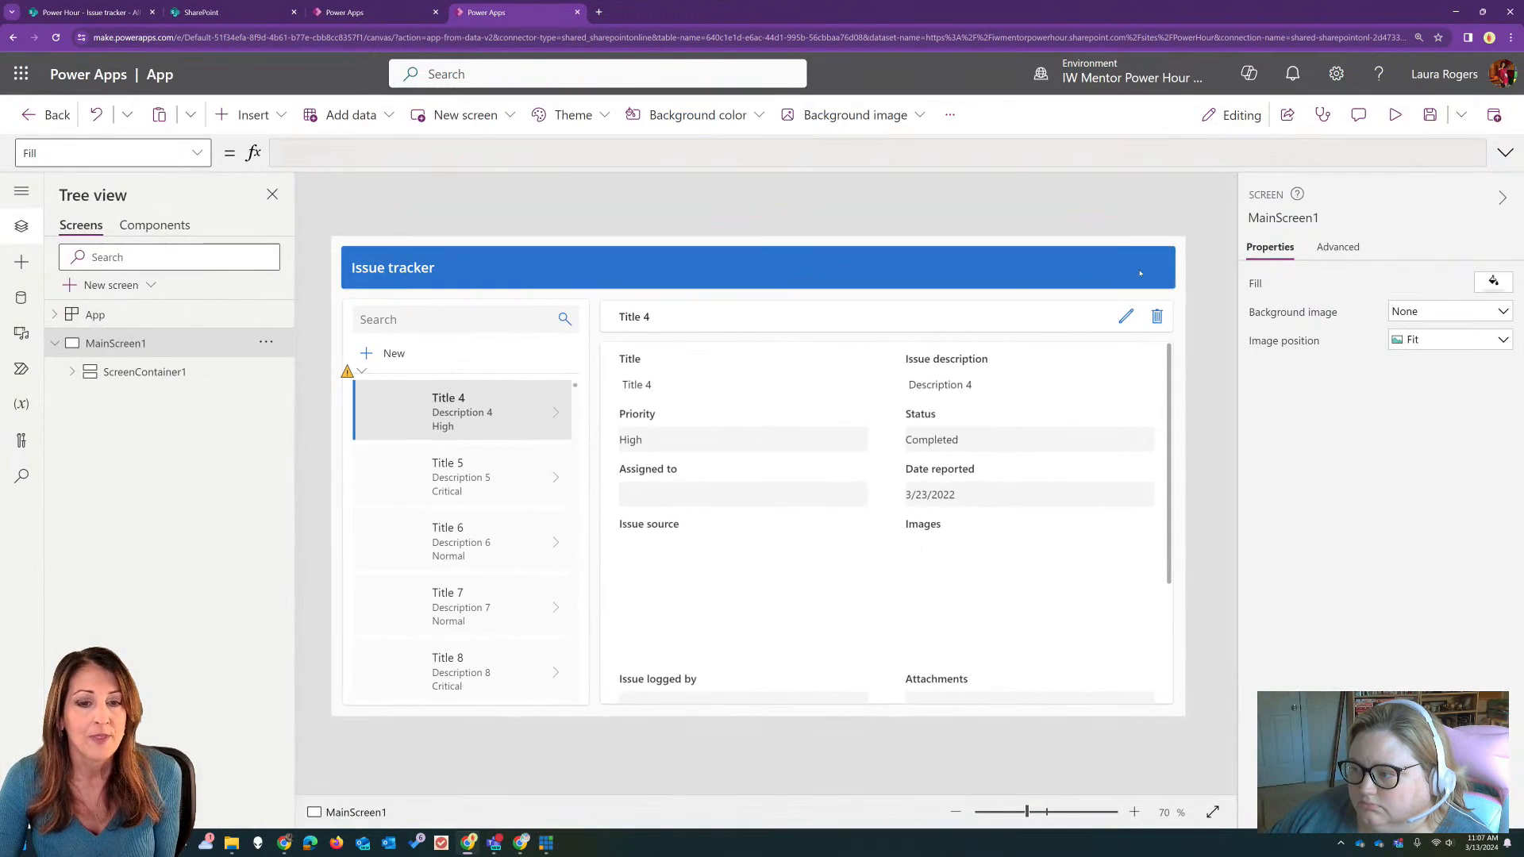
# Step: Inspect the delegation warning on the records gallery of the main screen, and select the gallery
pyautogui.click(512, 563)
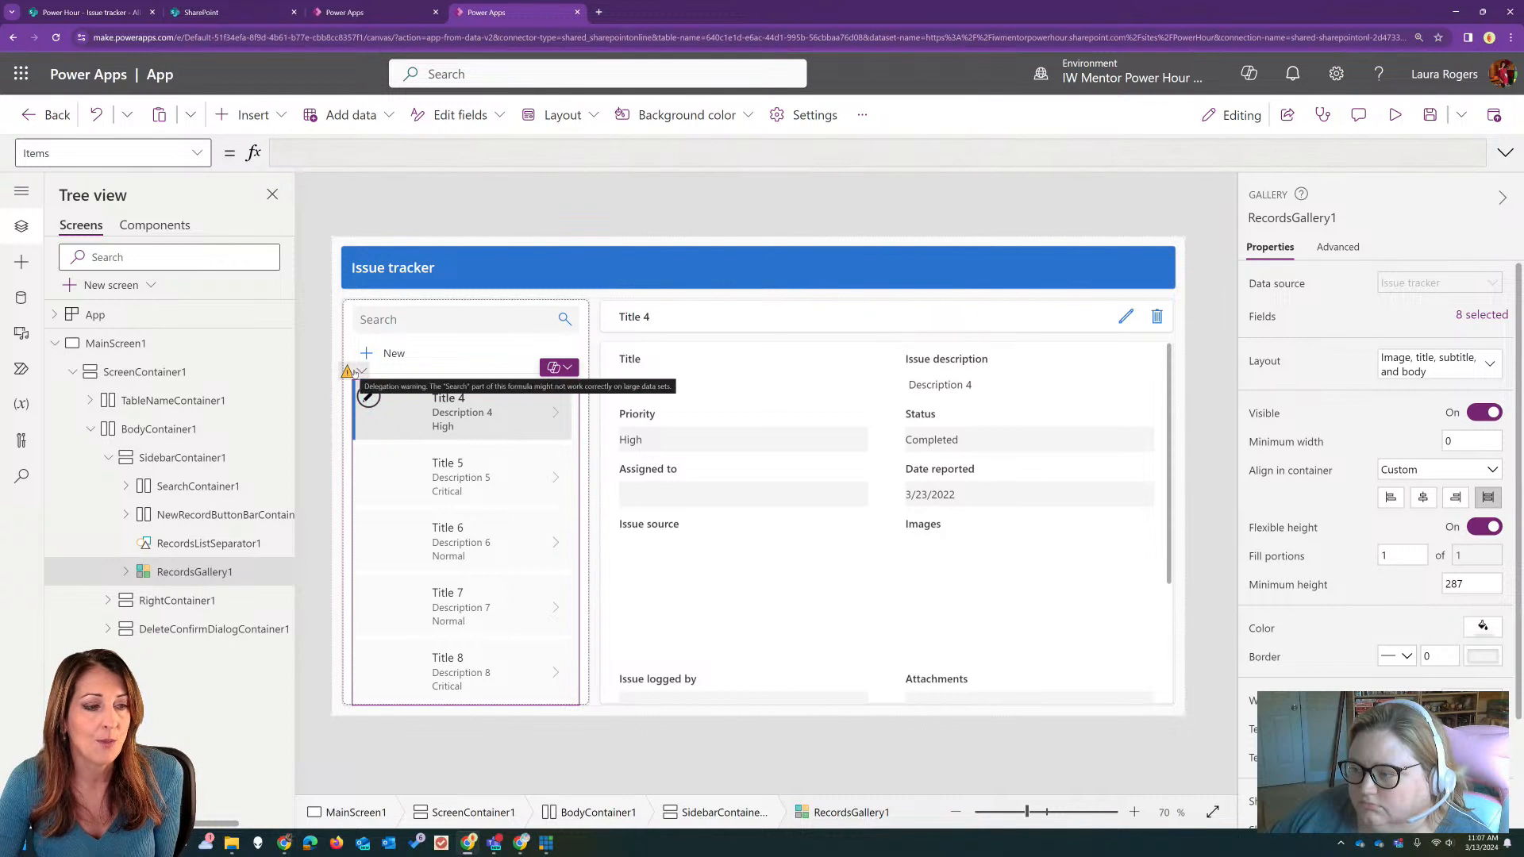
pyautogui.click(514, 240)
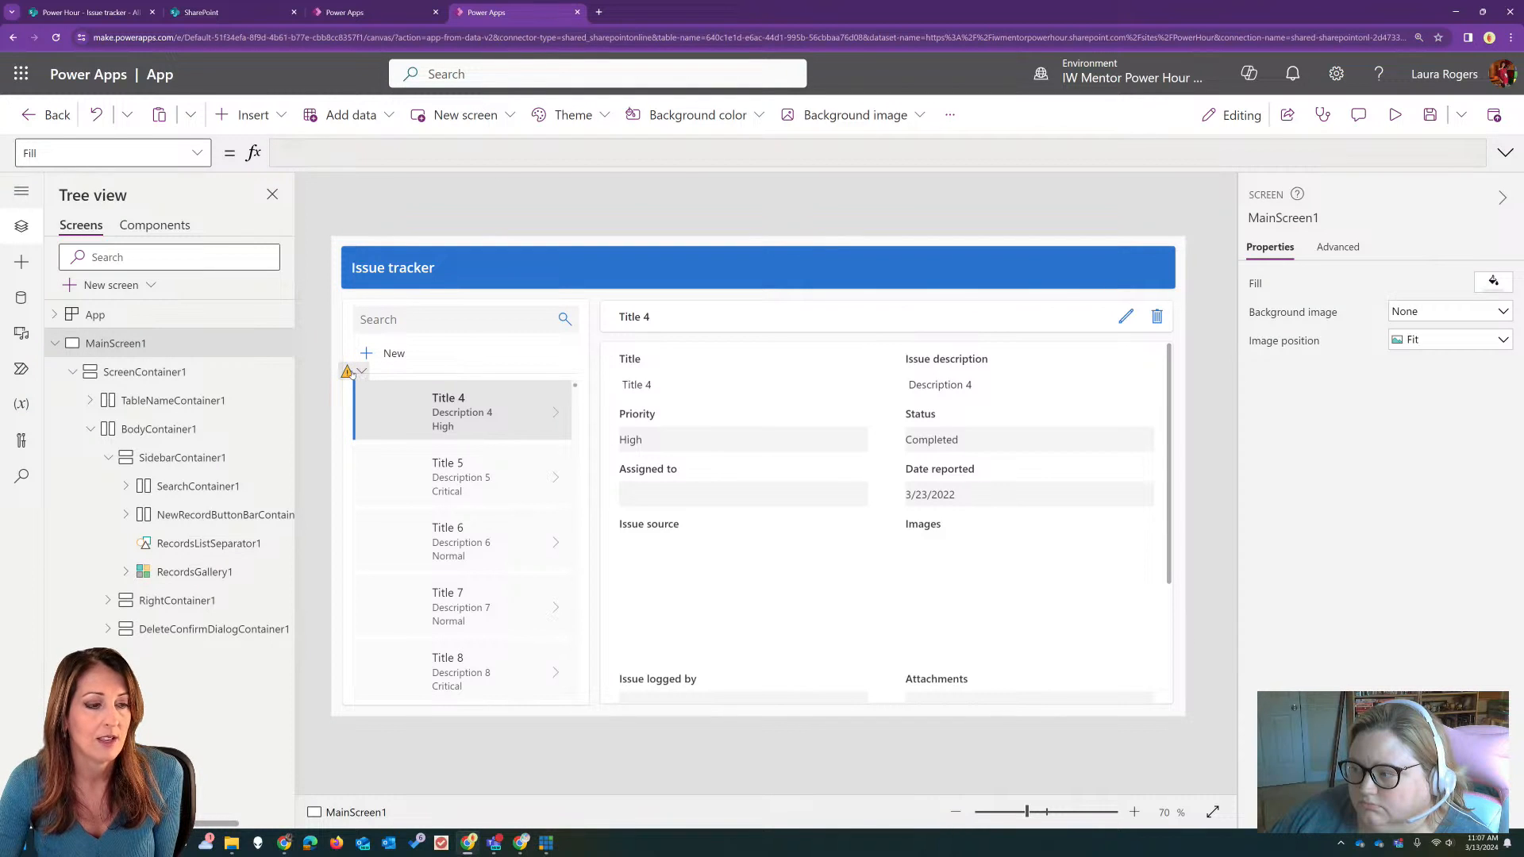
pyautogui.moveTo(359, 371)
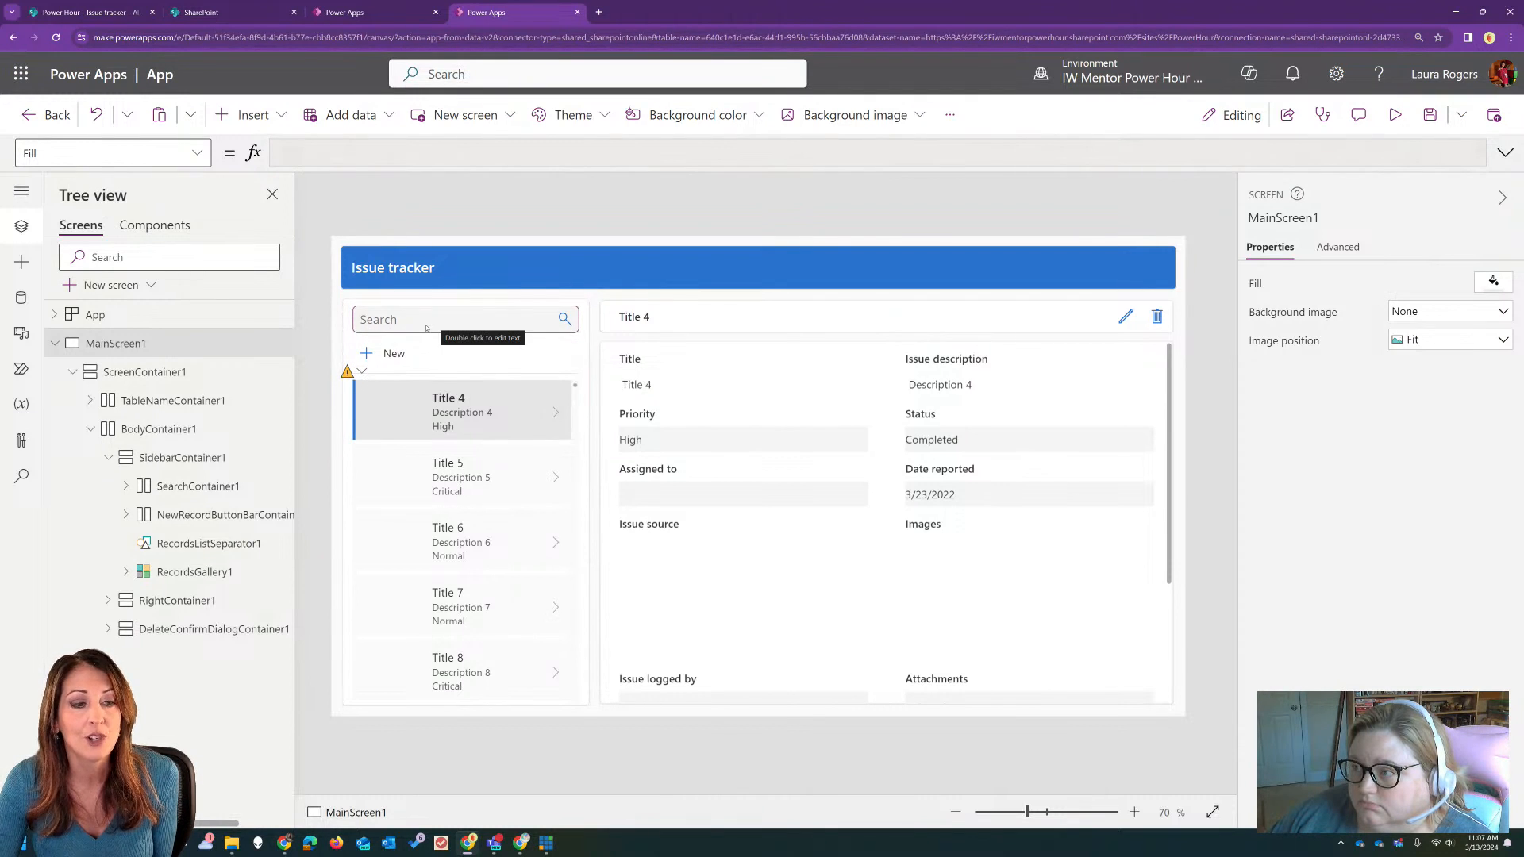
pyautogui.click(484, 604)
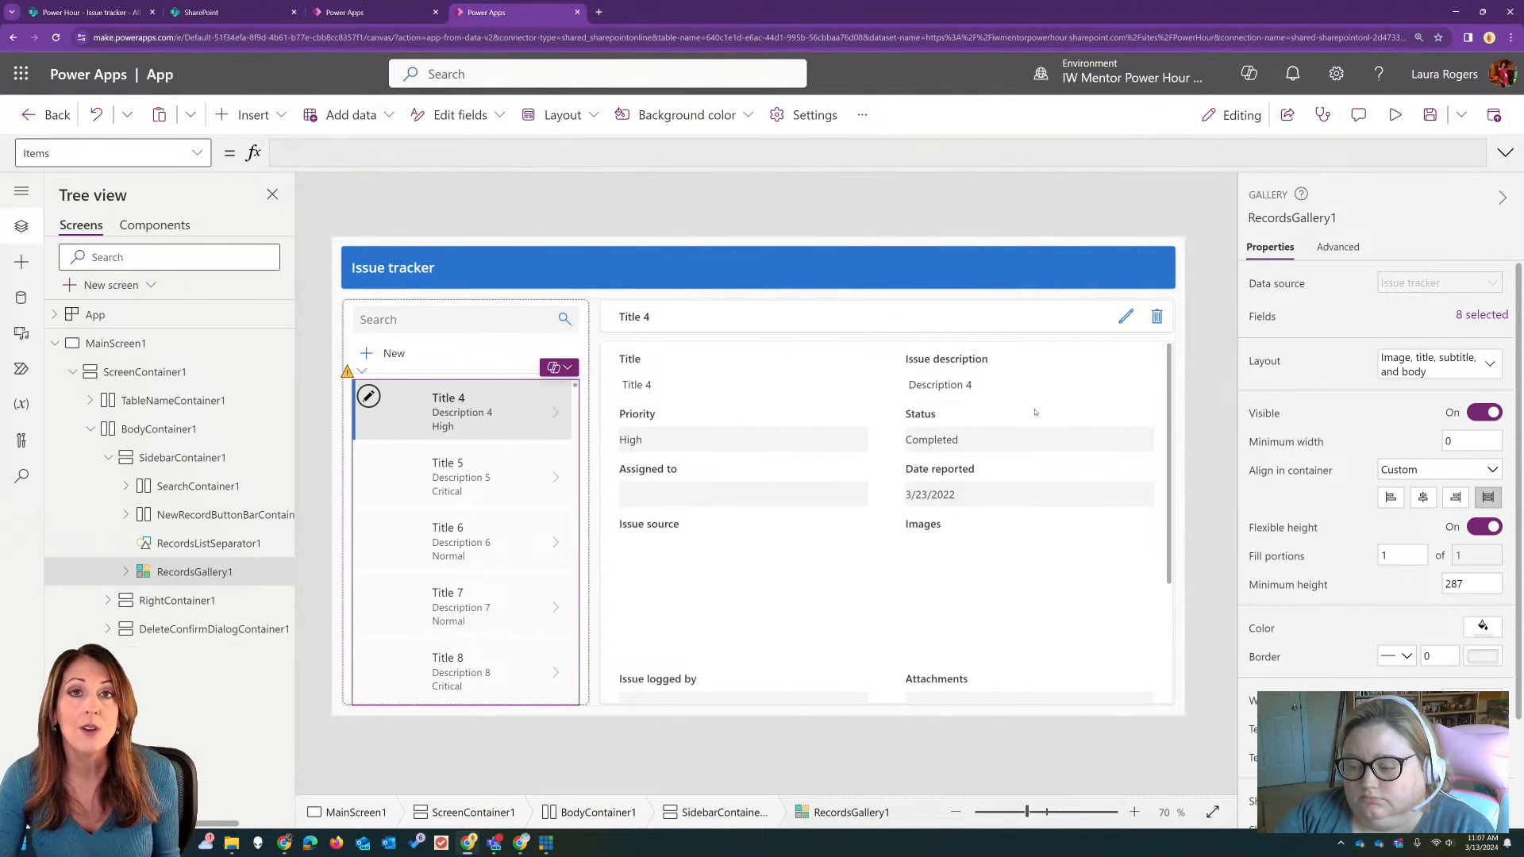
# Step: Examine the Data row limit in the generated app's general settings, and close the settings with the limit unchanged
pyautogui.click(822, 116)
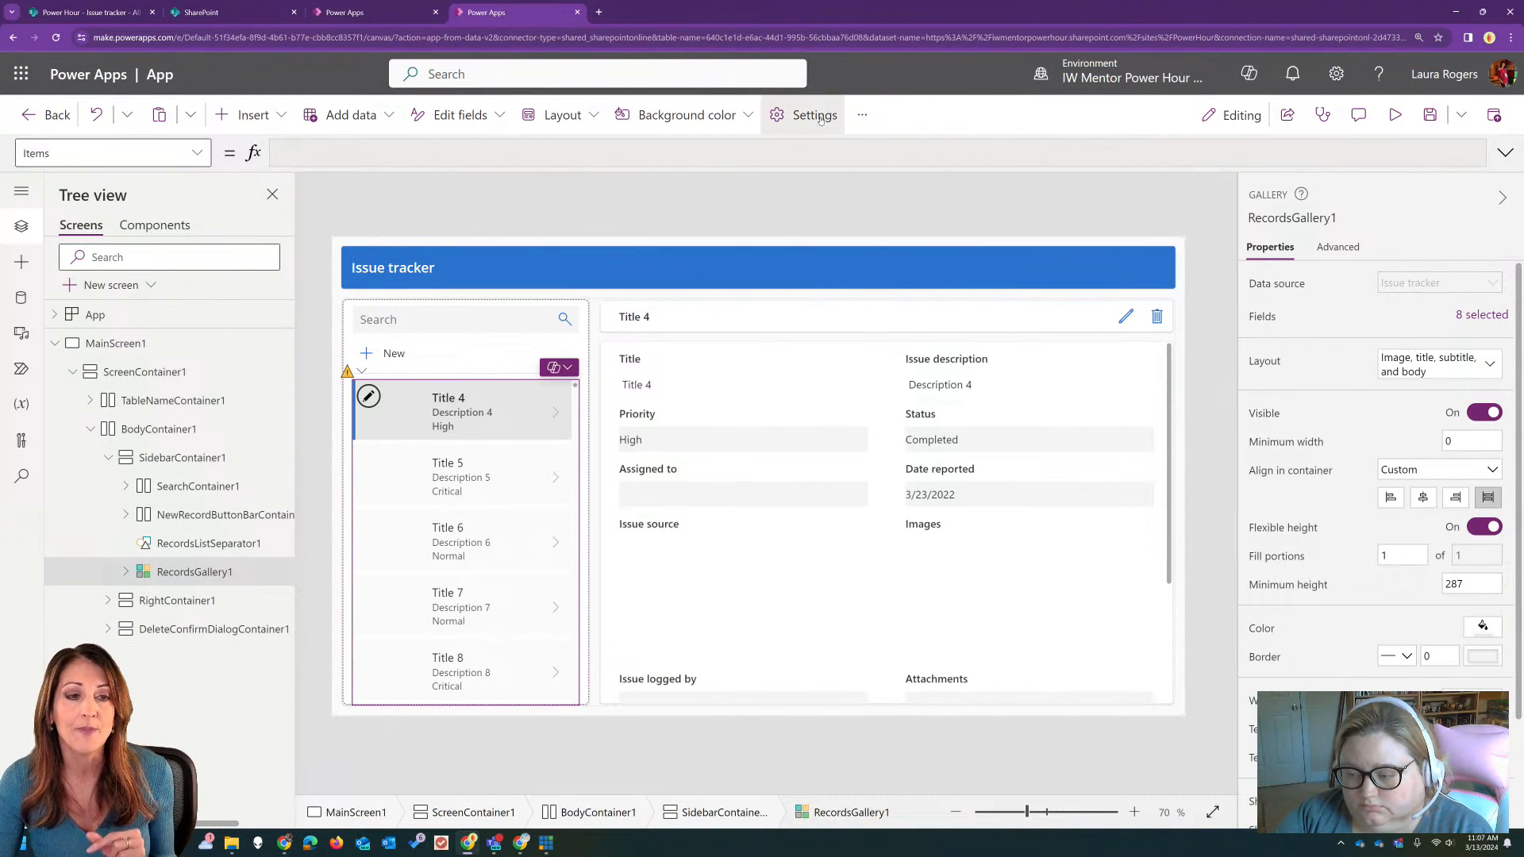
pyautogui.scroll(-5, 962, 442)
pyautogui.moveTo(1170, 403); pyautogui.dragTo(1181, 538)
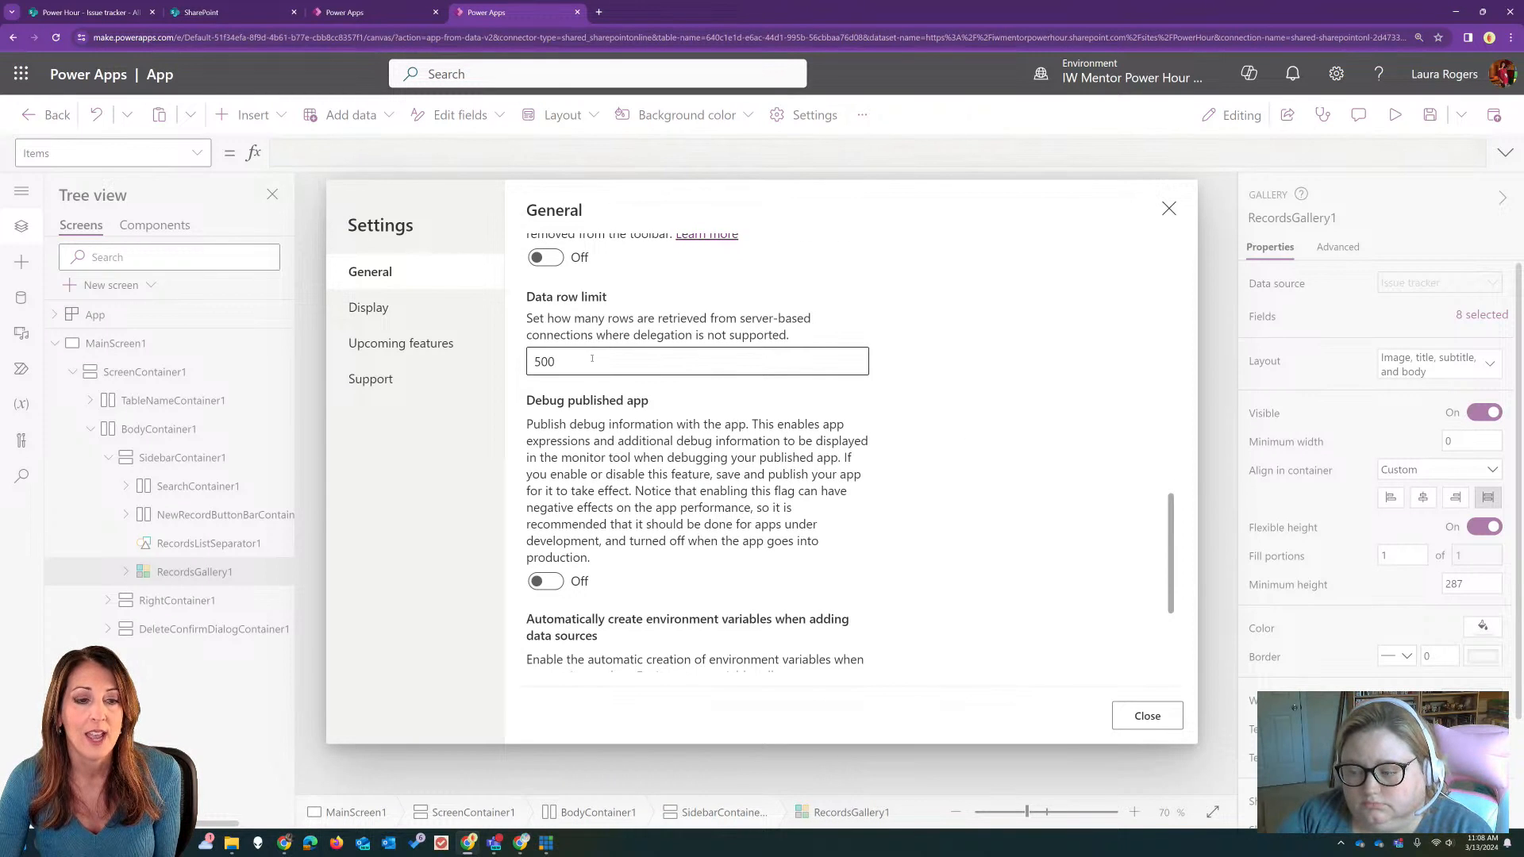
pyautogui.moveTo(591, 358); pyautogui.dragTo(533, 361)
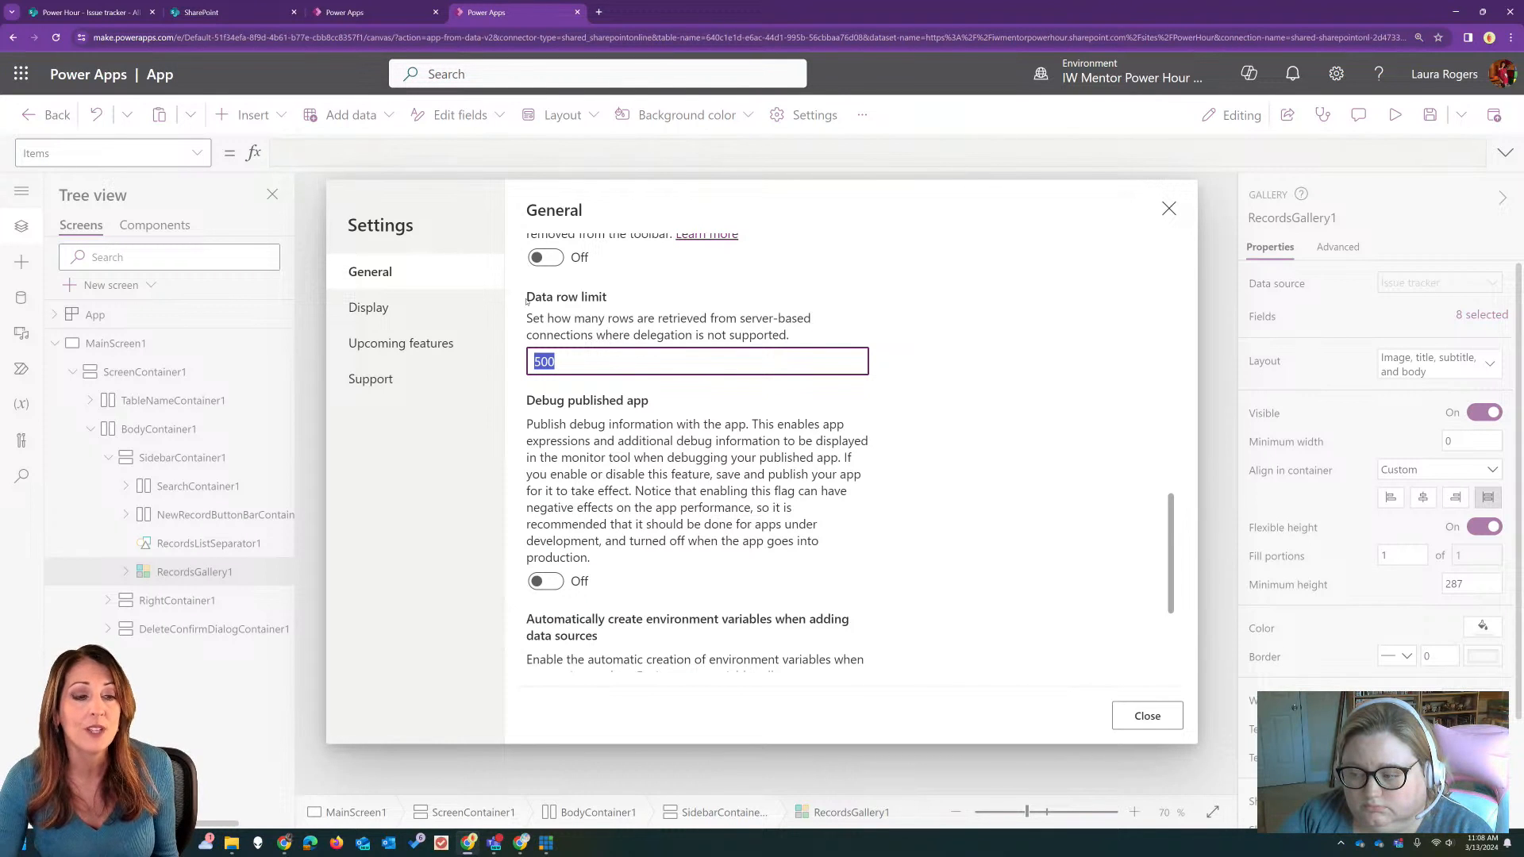
pyautogui.click(562, 358)
pyautogui.hotkey('shift', 'Left')
pyautogui.hotkey('shift', 'Left')
pyautogui.hotkey('shift', 'Left')
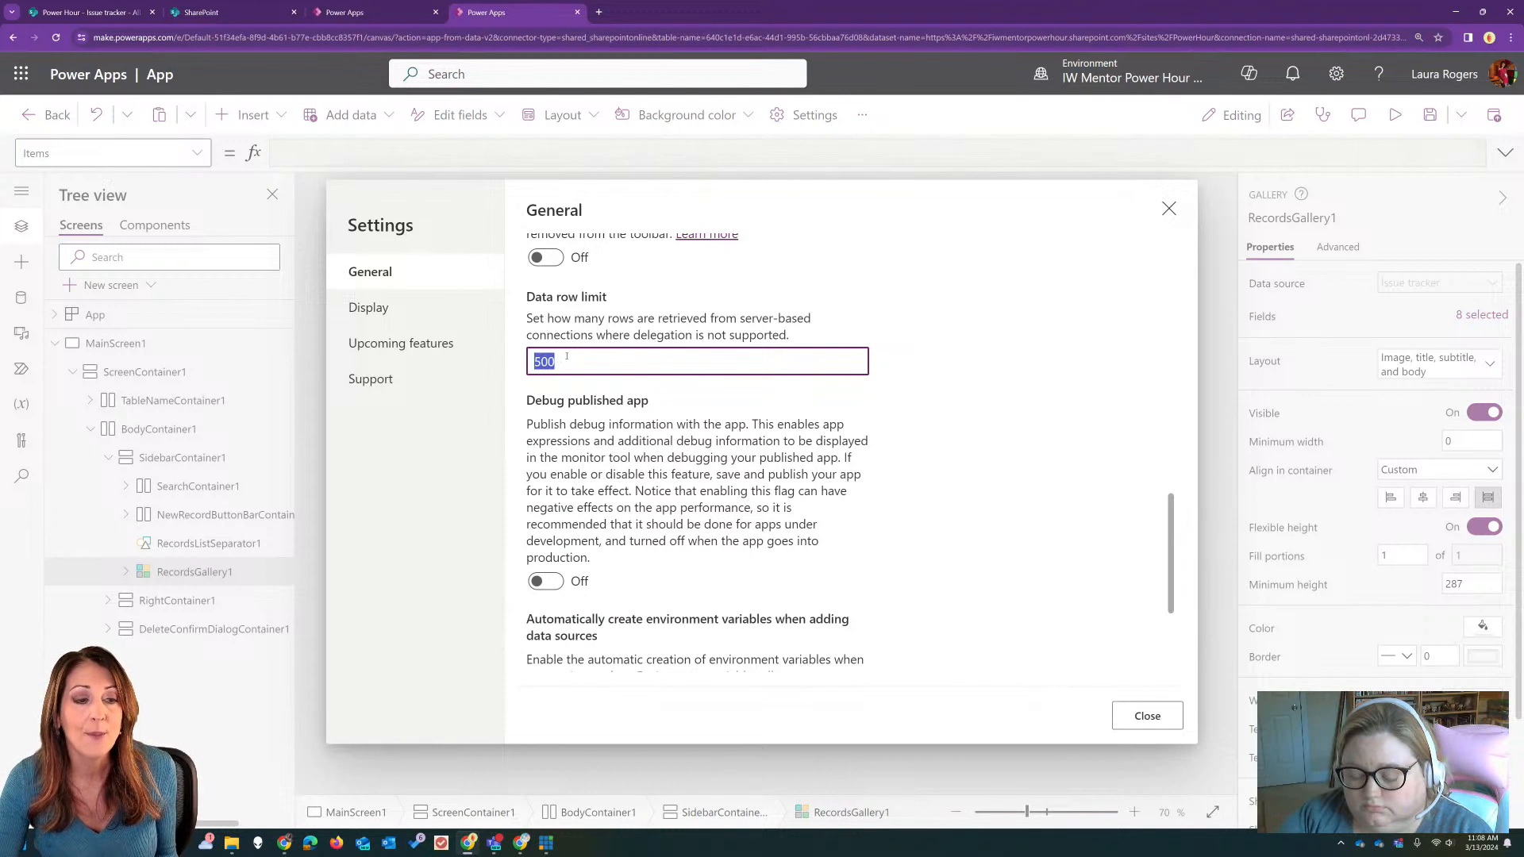
pyautogui.click(568, 357)
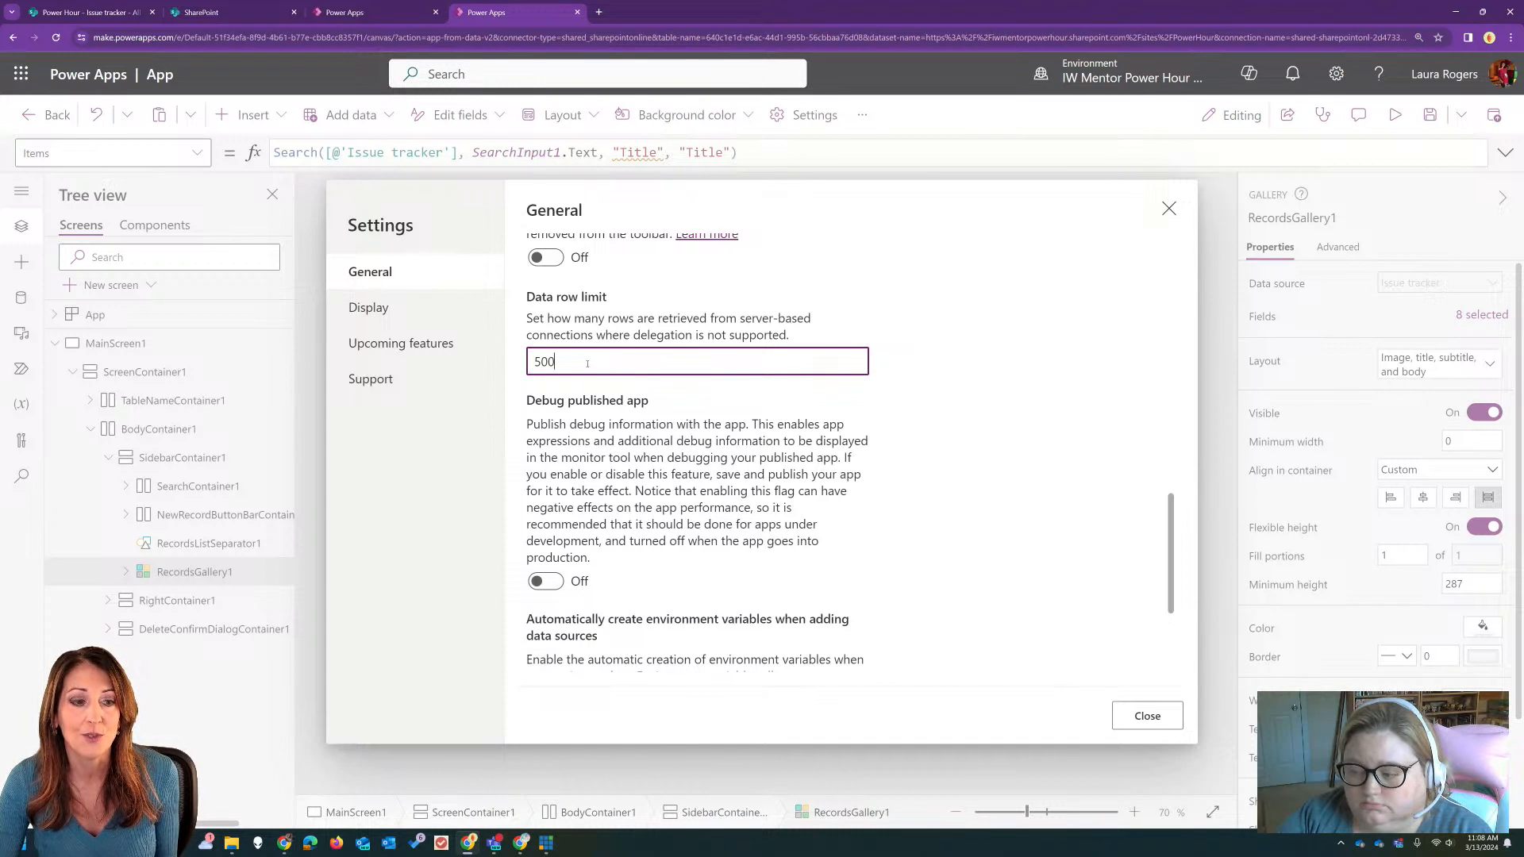
pyautogui.click(1168, 208)
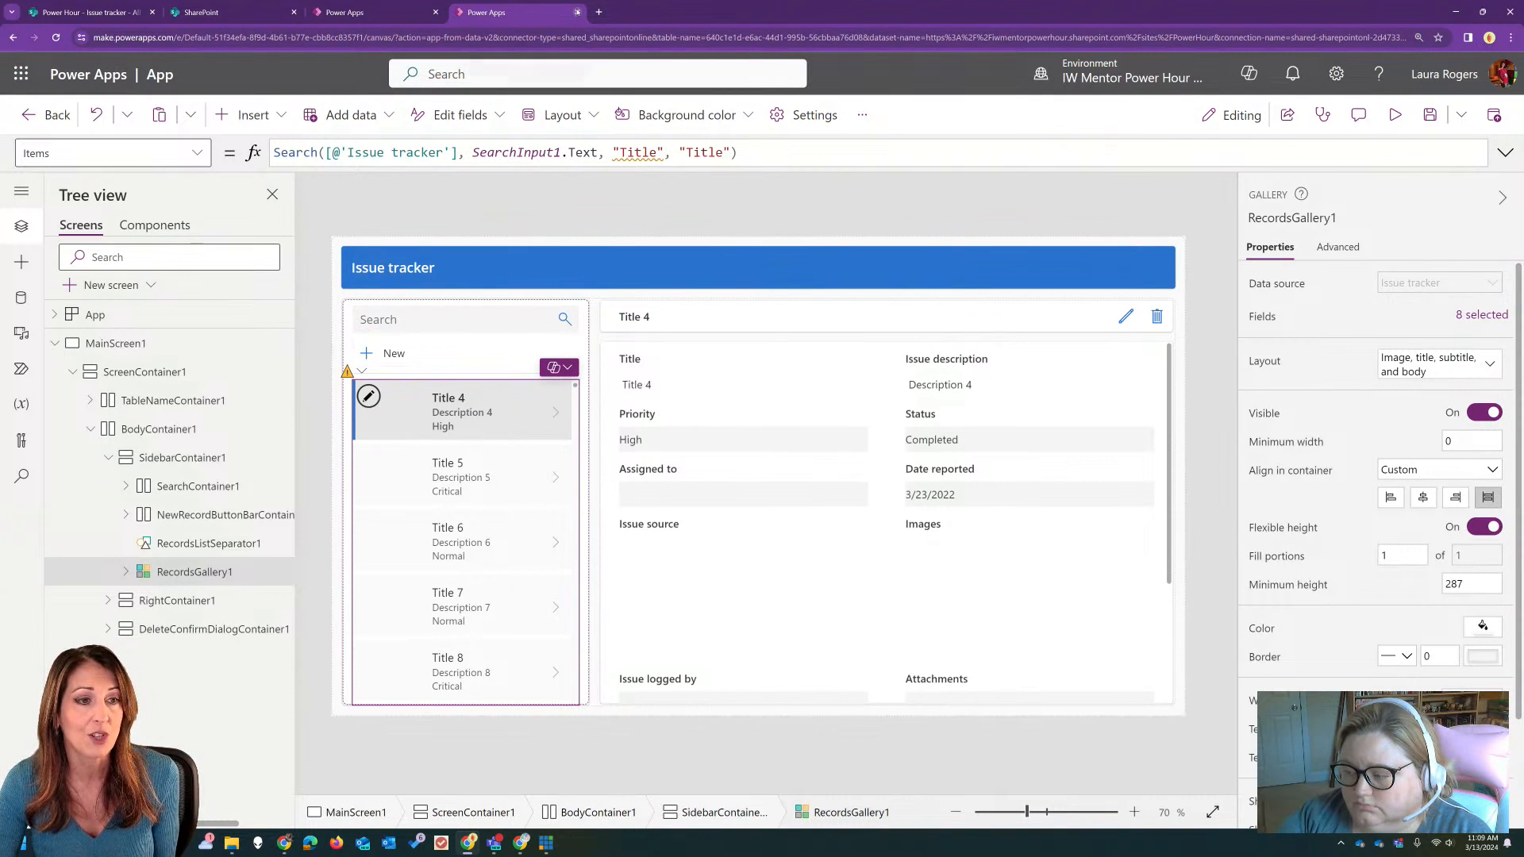
# Step: Close the generated app and display the List of Issues screen in the existing Issue Tracker app, with MainScreen1 collapsed
pyautogui.click(577, 12)
pyautogui.click(816, 112)
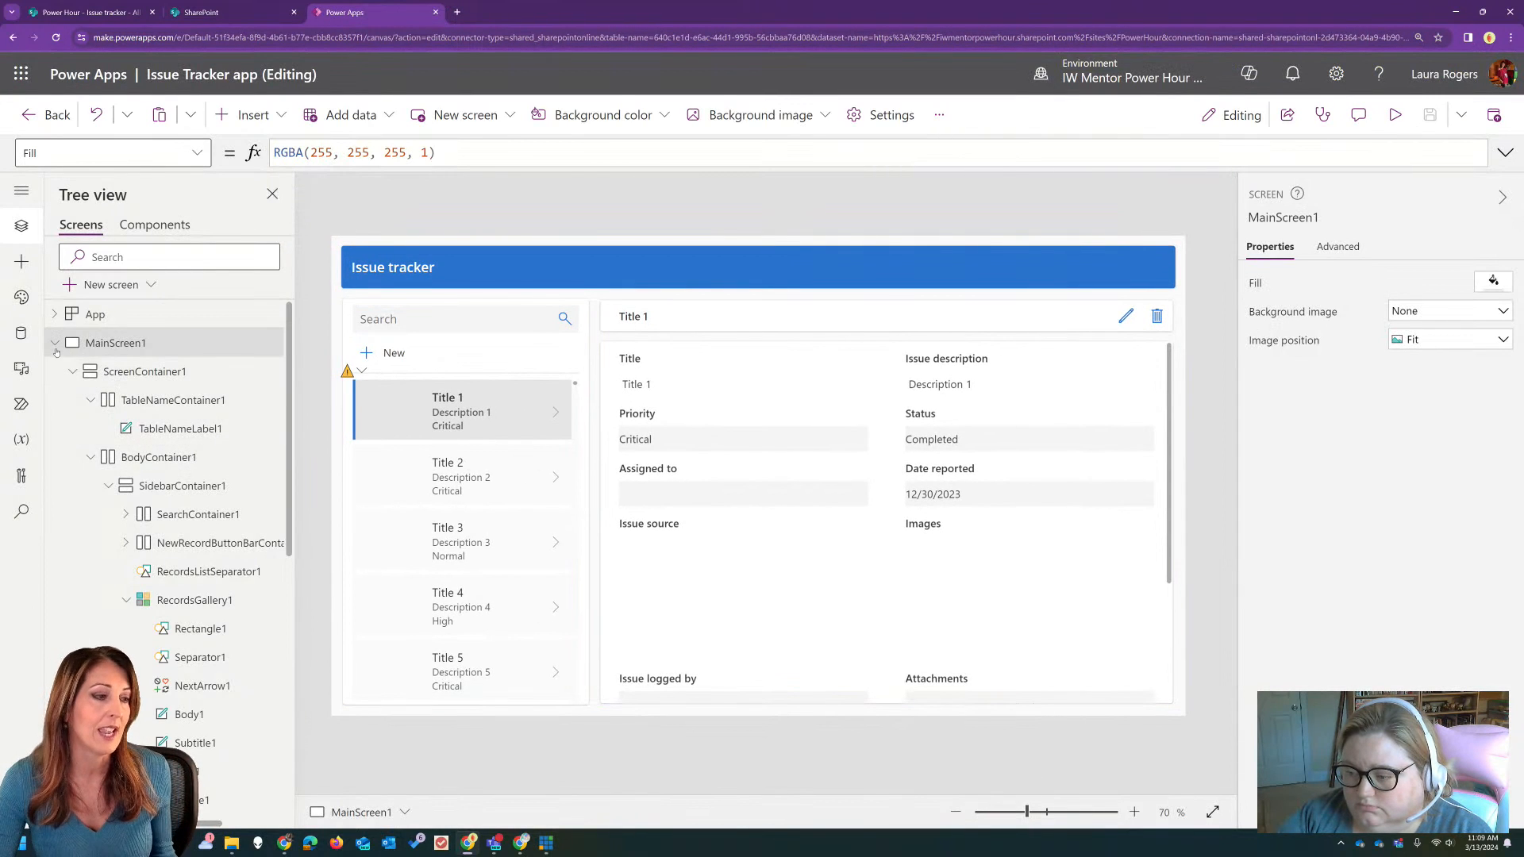
pyautogui.click(55, 343)
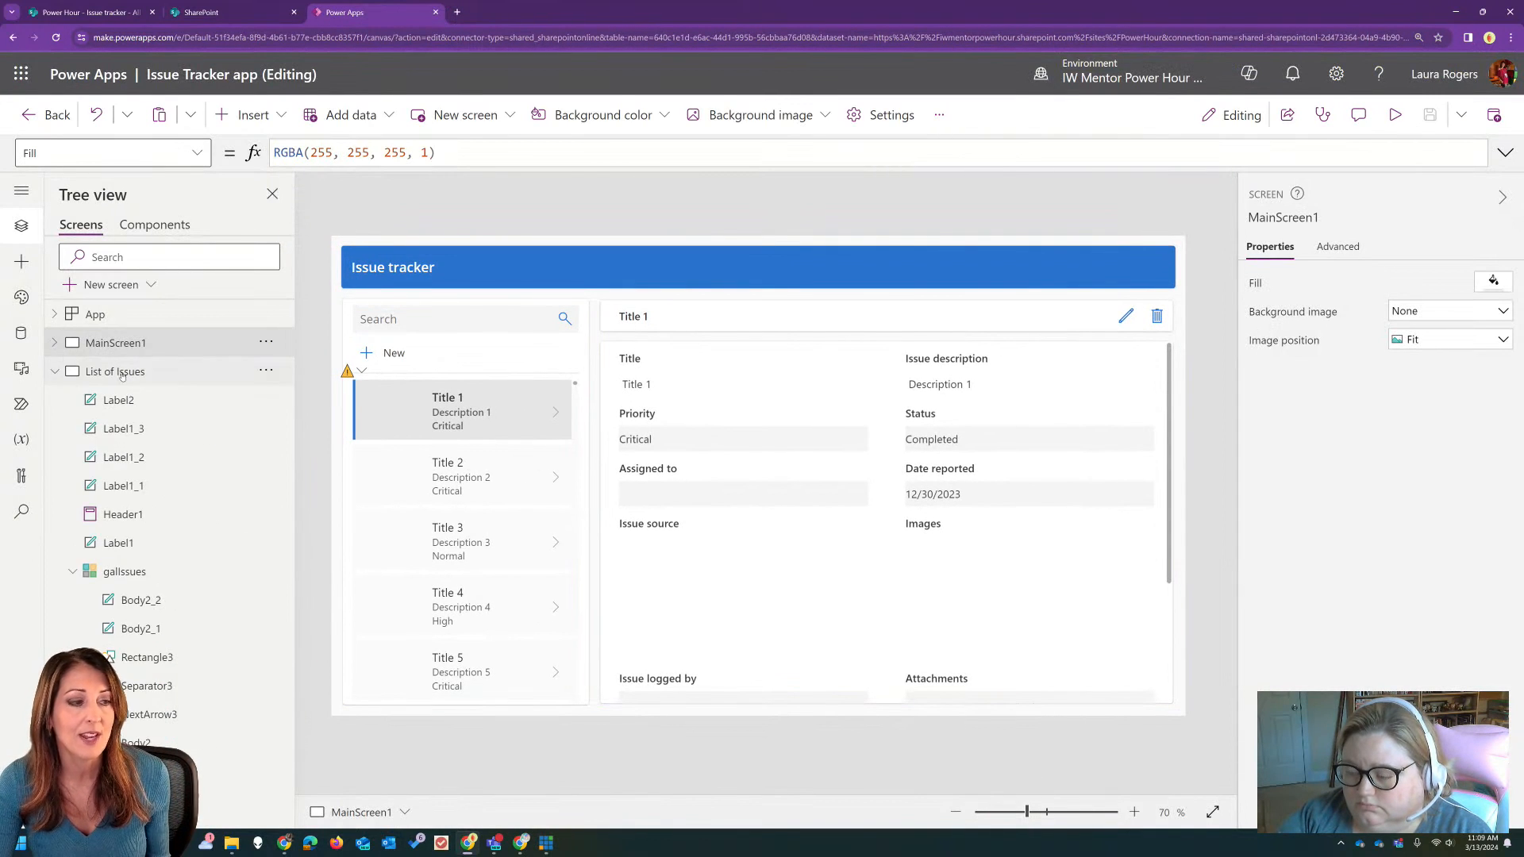
pyautogui.click(168, 374)
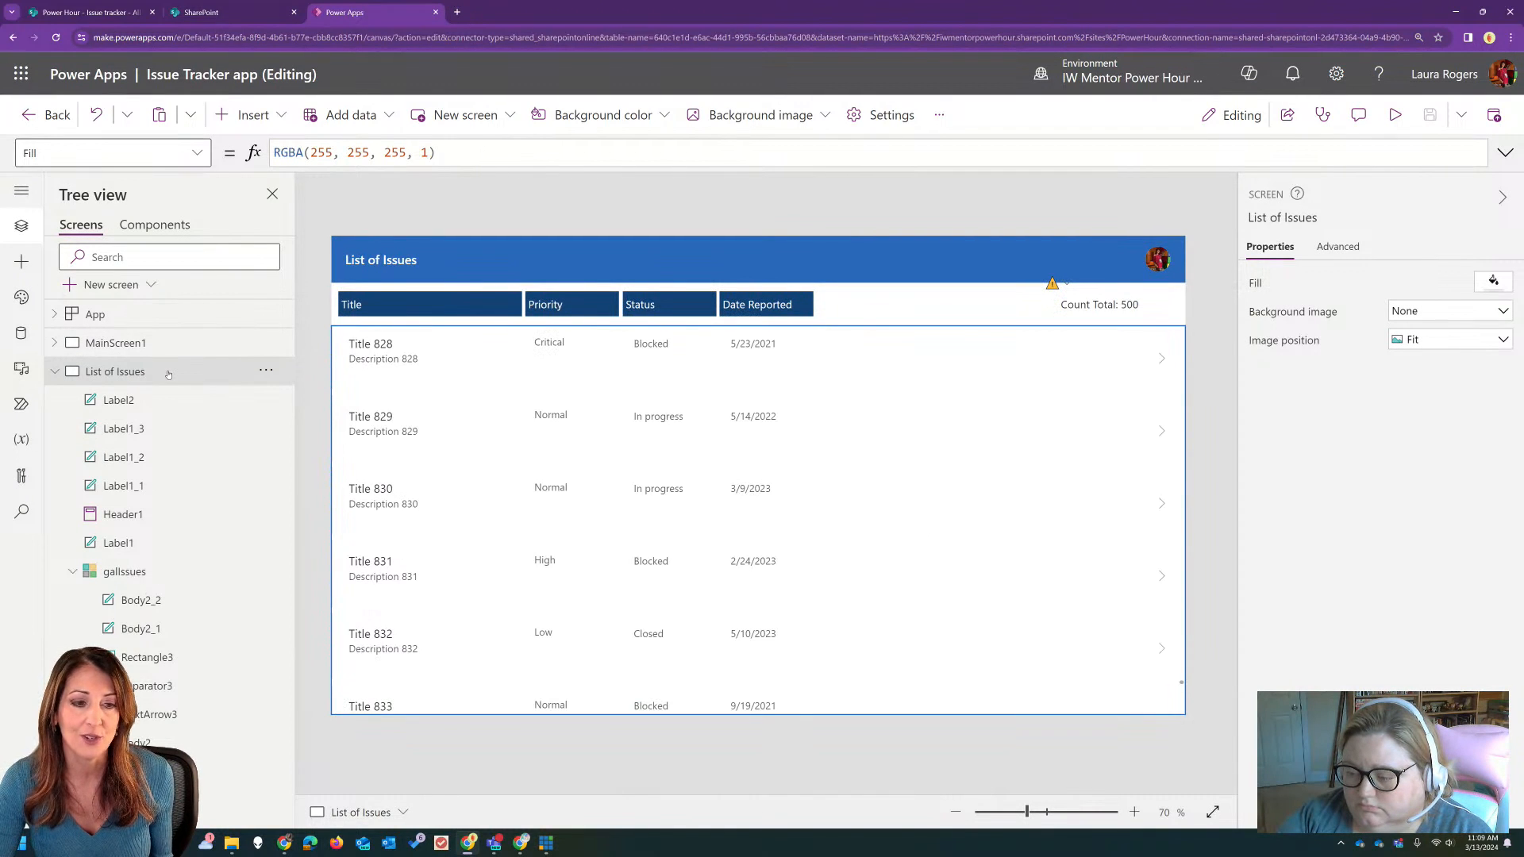
# Step: Inspect the Items formula of the issues gallery and the CountRows formula of the Count Total label
pyautogui.click(354, 373)
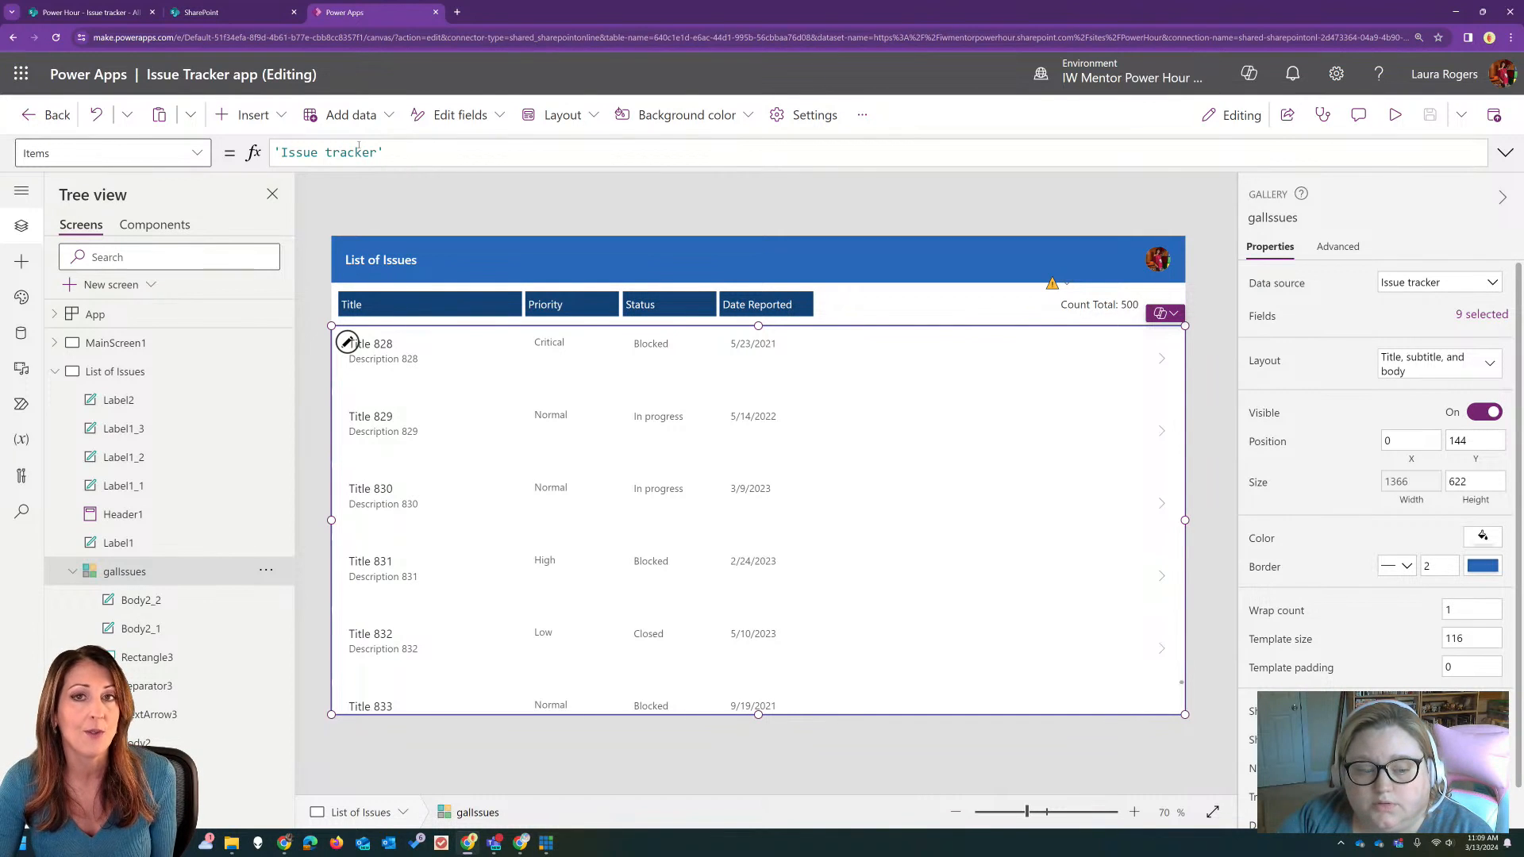
pyautogui.click(1510, 38)
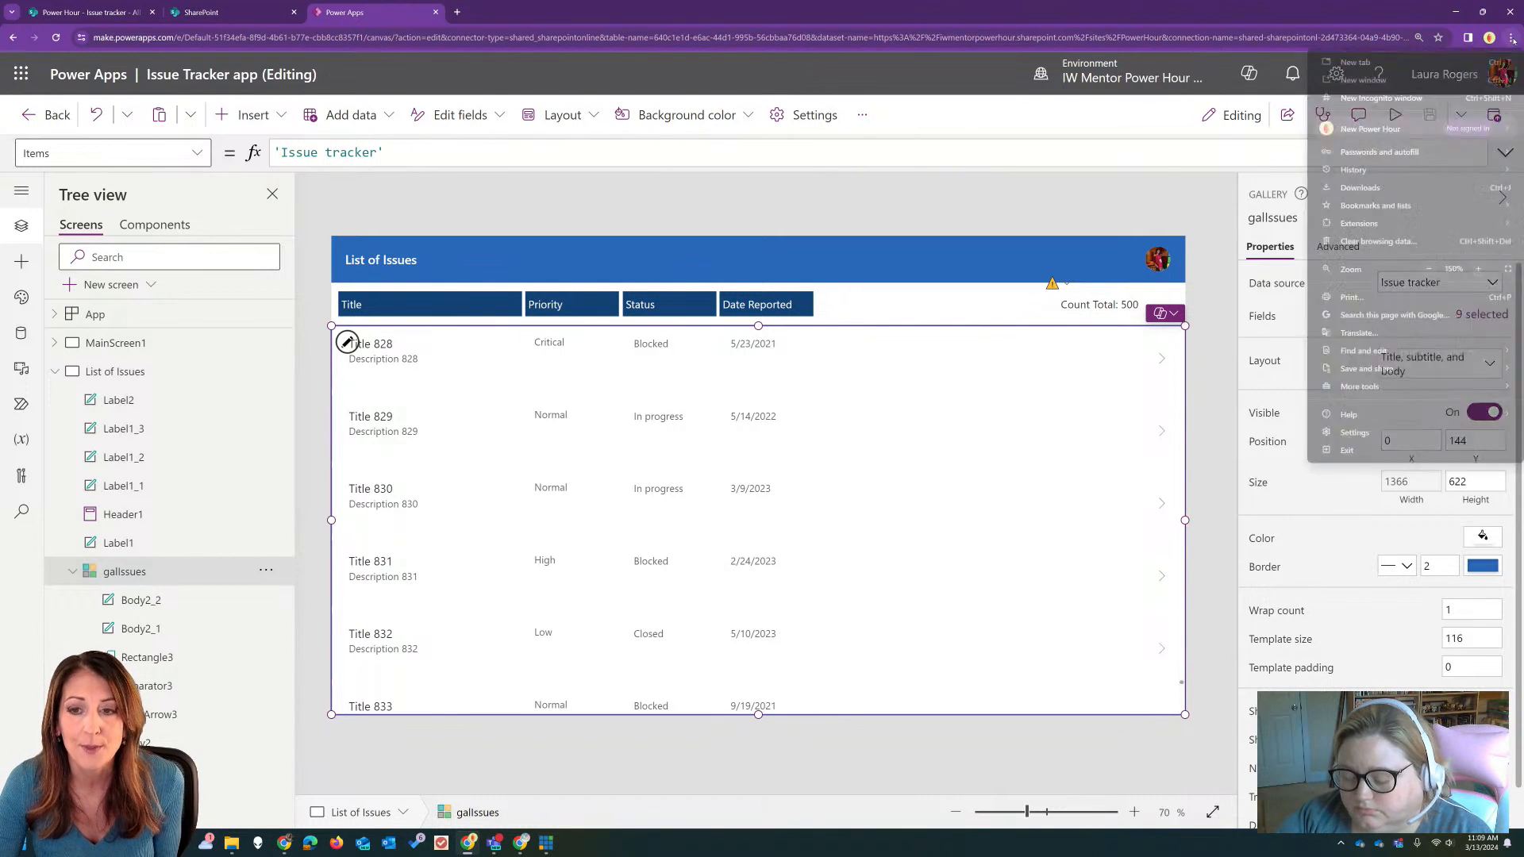
pyautogui.click(1510, 37)
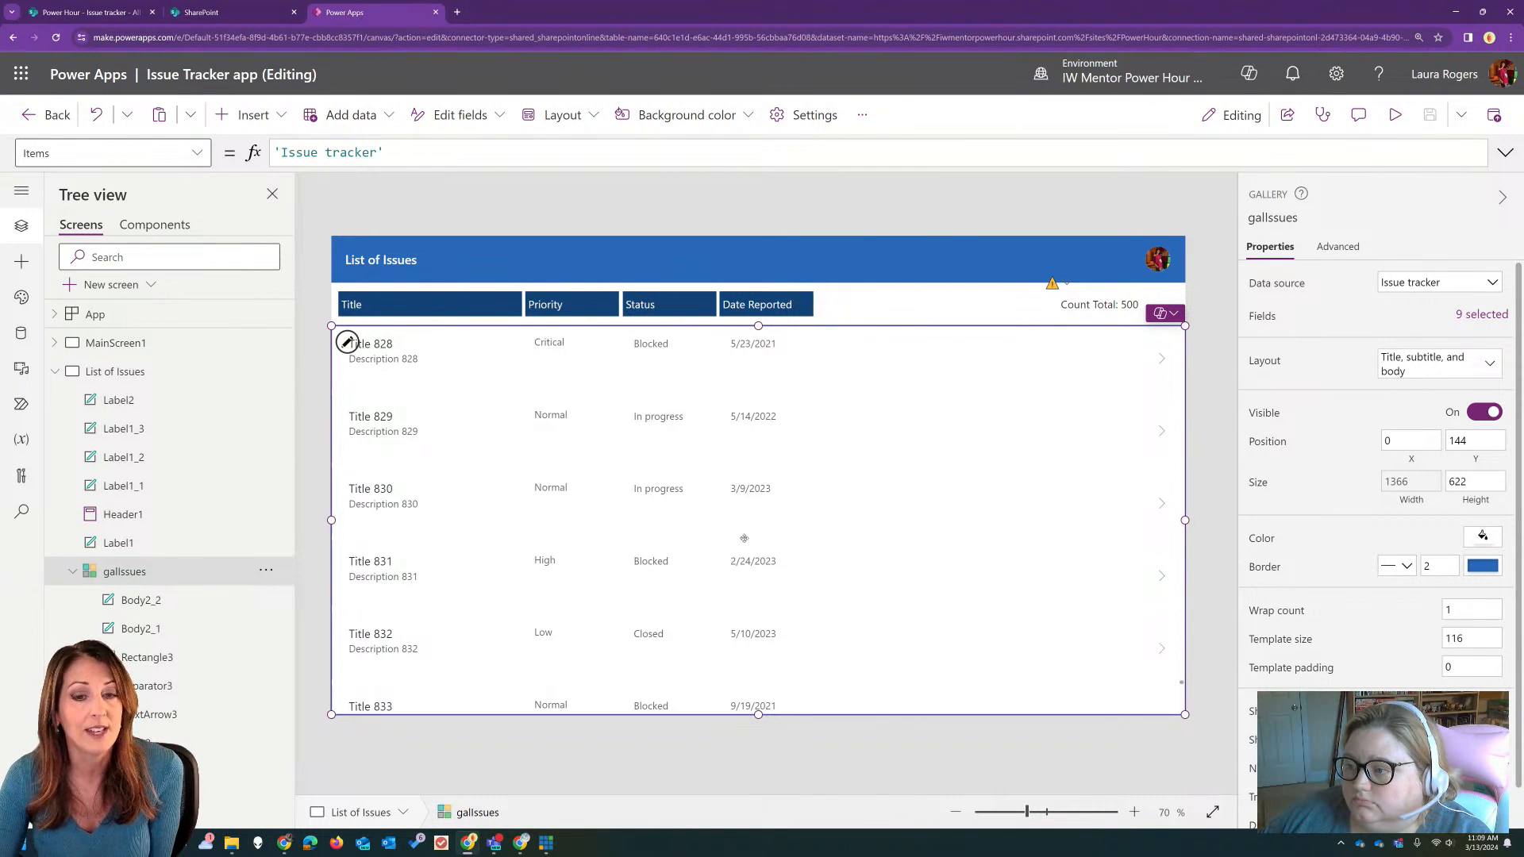
pyautogui.click(1083, 307)
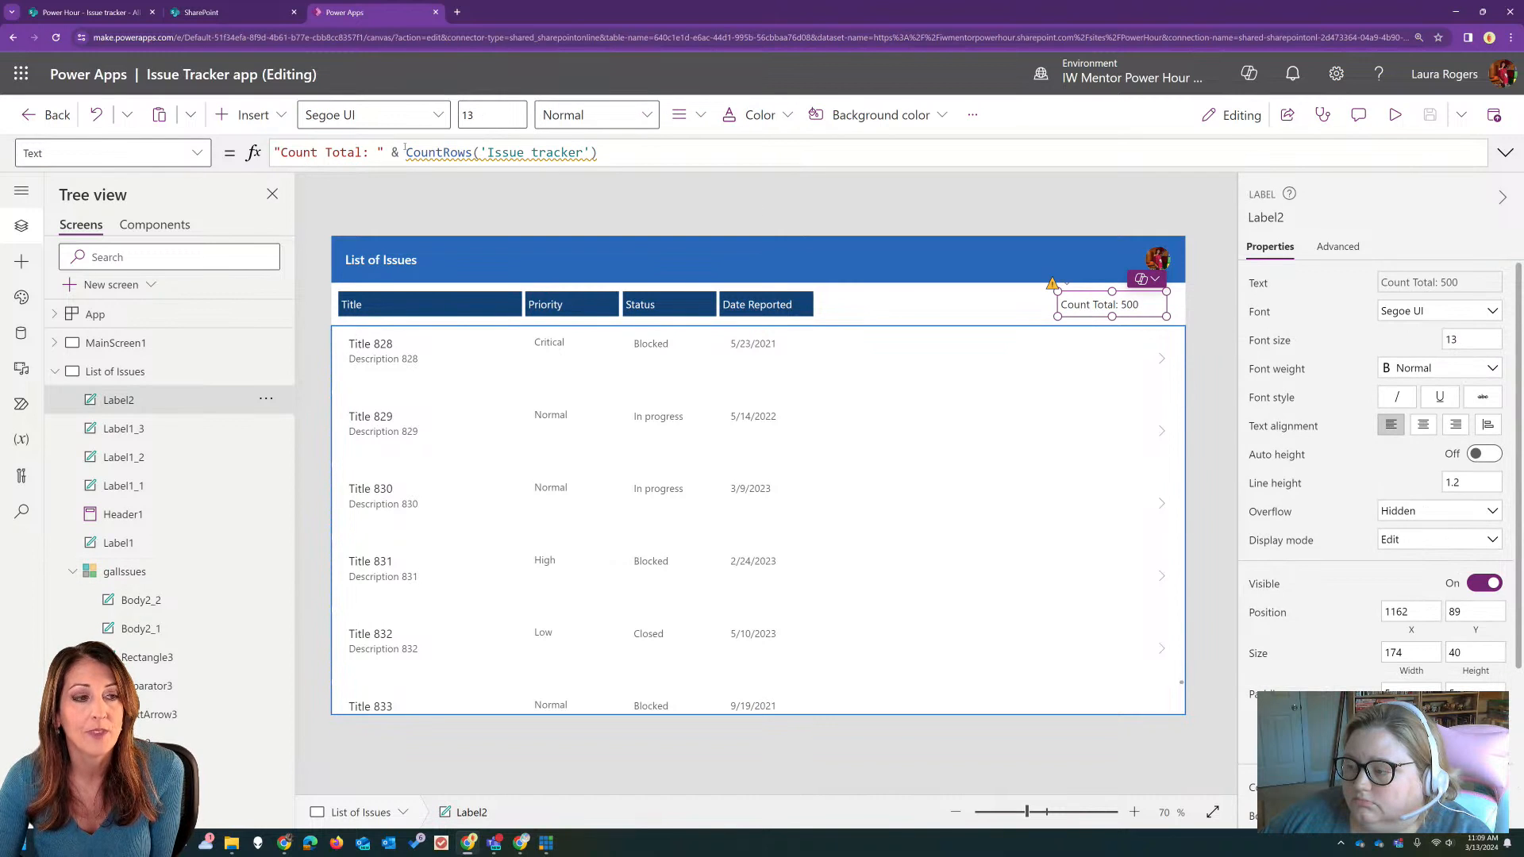
pyautogui.moveTo(534, 153)
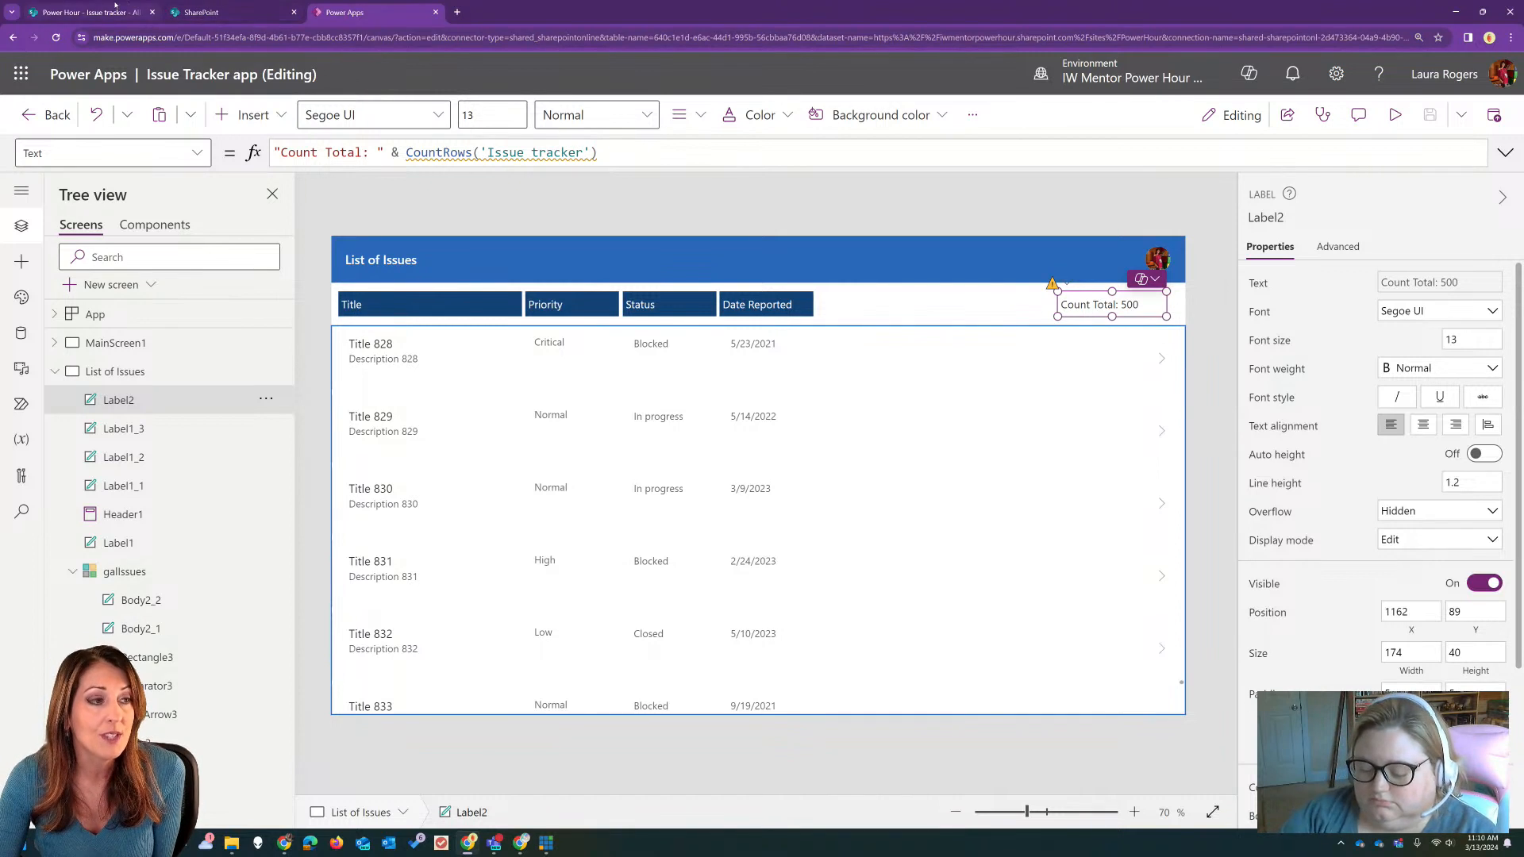
# Step: Switch to SharePoint and check the Issue tracker list's item count in the Power Hour site contents
pyautogui.click(87, 12)
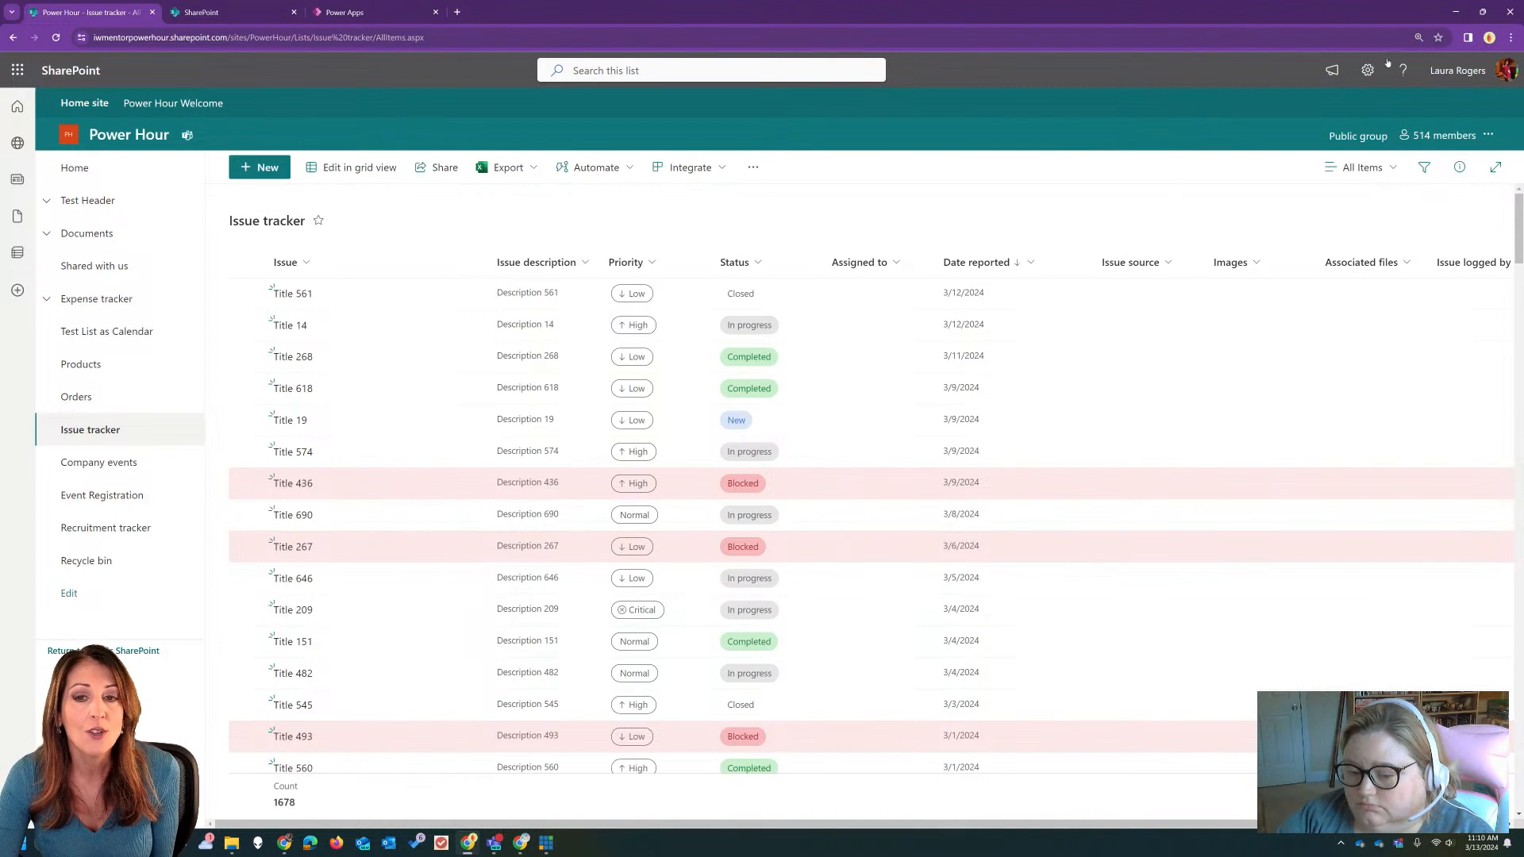
pyautogui.click(1367, 70)
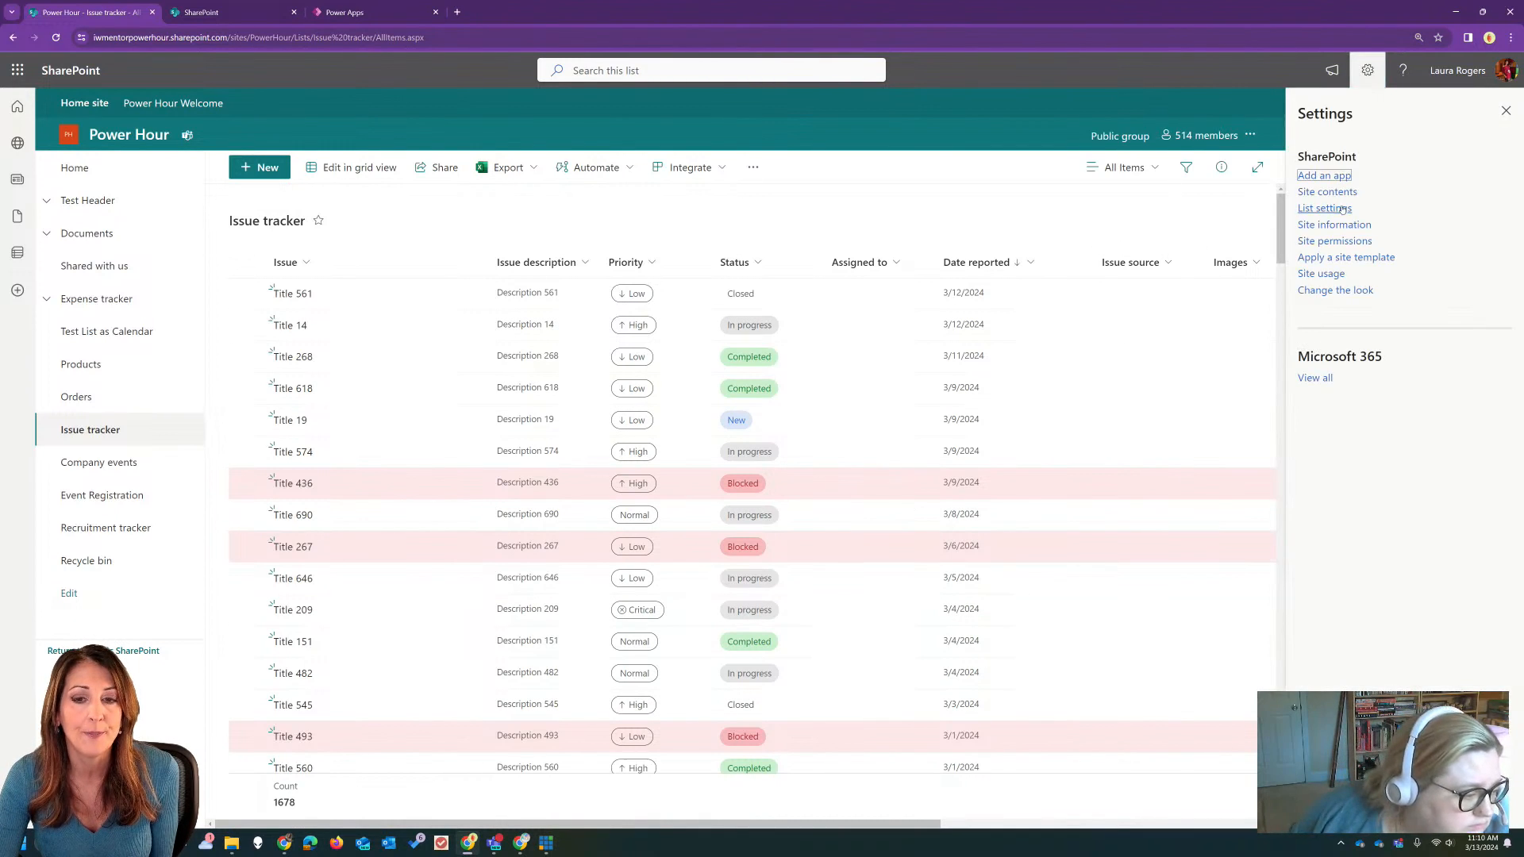
pyautogui.click(1324, 192)
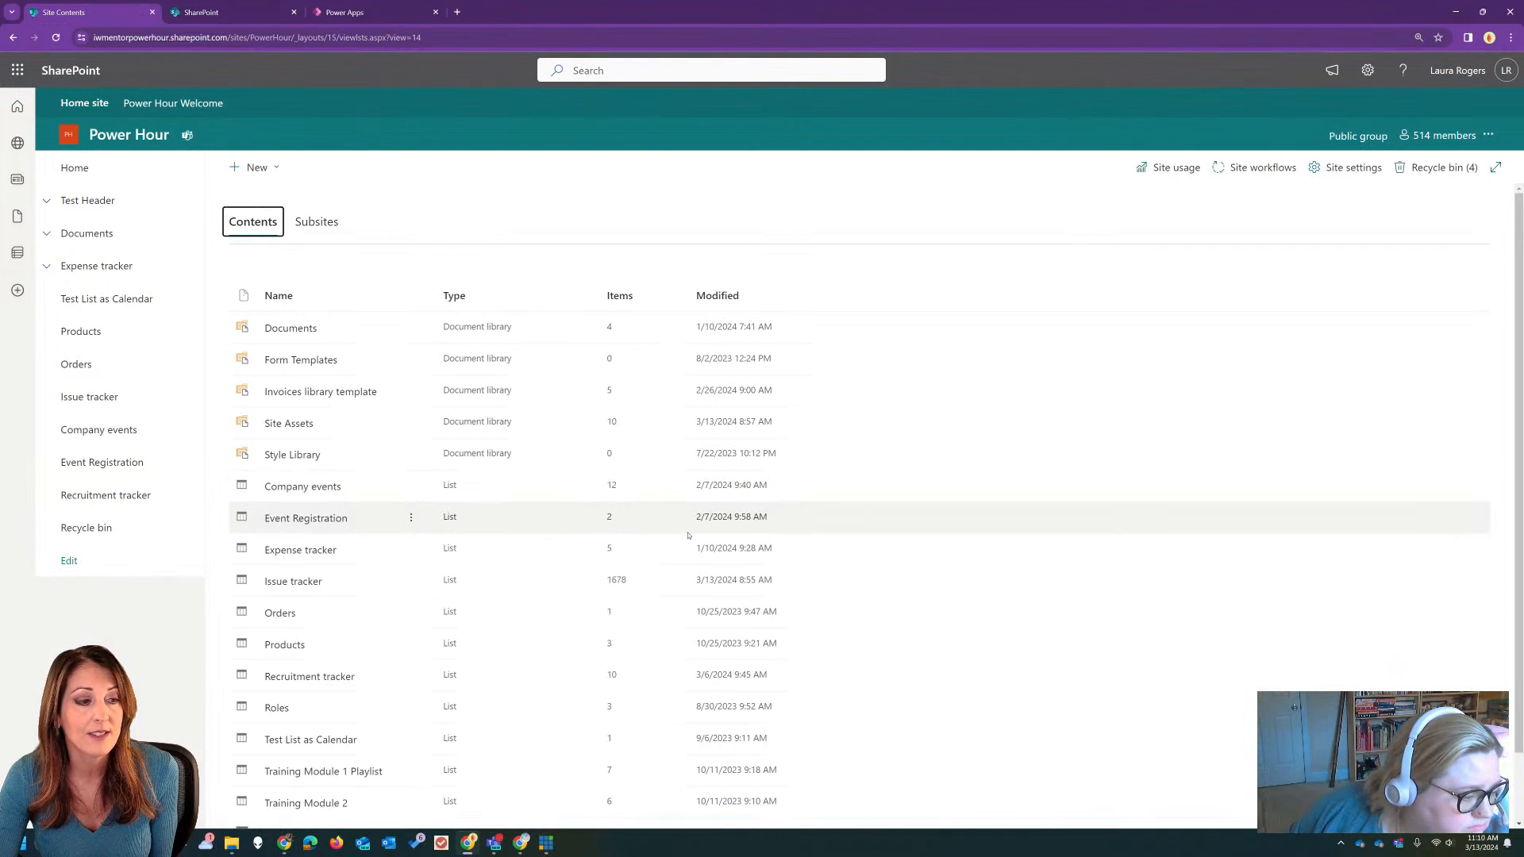
pyautogui.scroll(-1, 573, 497)
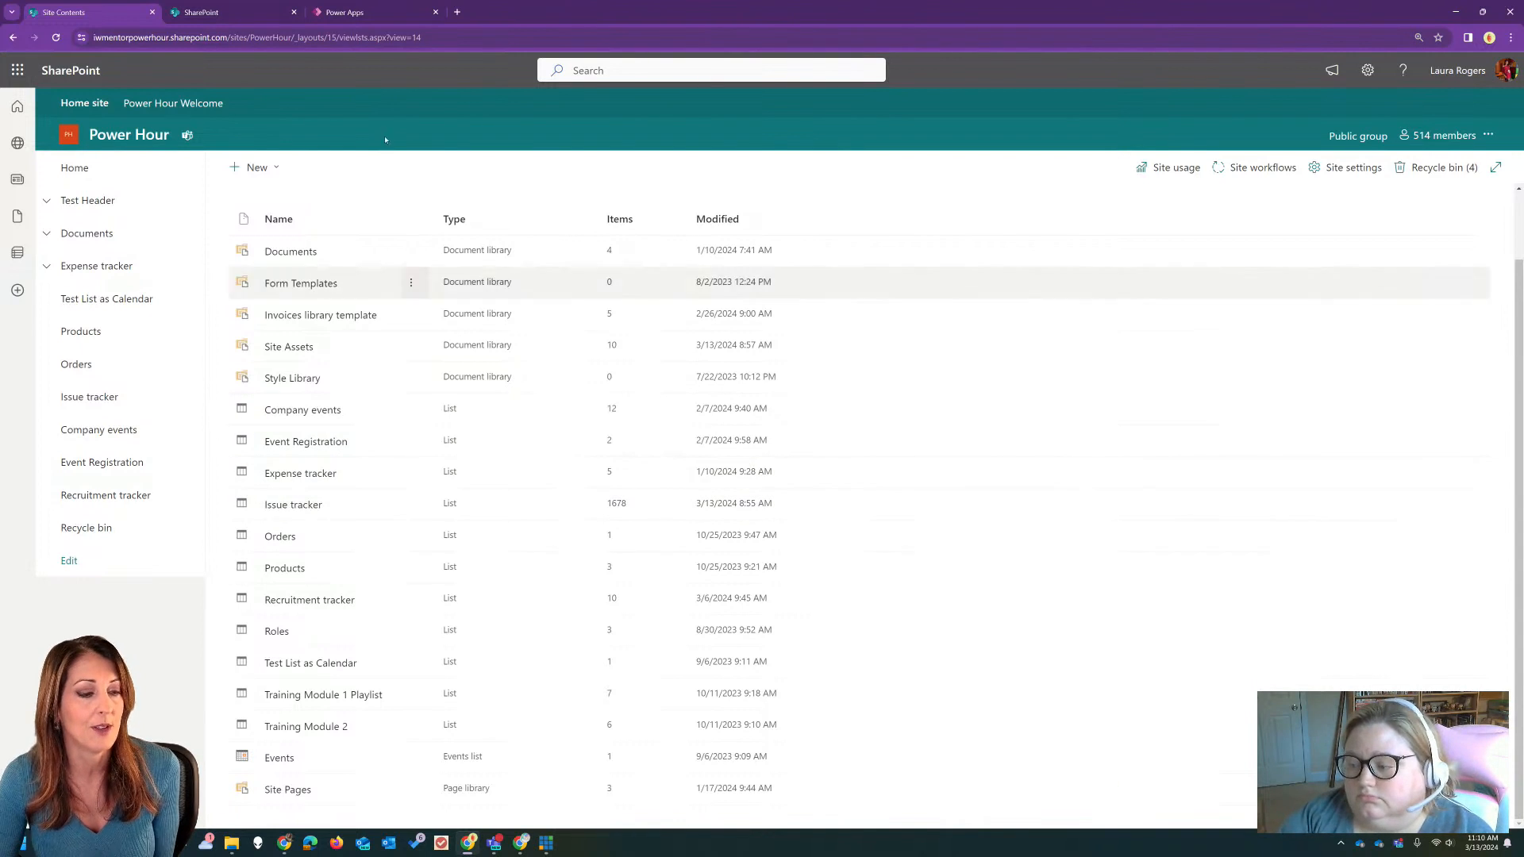
# Step: Return to Power Apps, review the Issue Tracker app's Data row limit setting, and compare it with the Count Total label
pyautogui.click(344, 12)
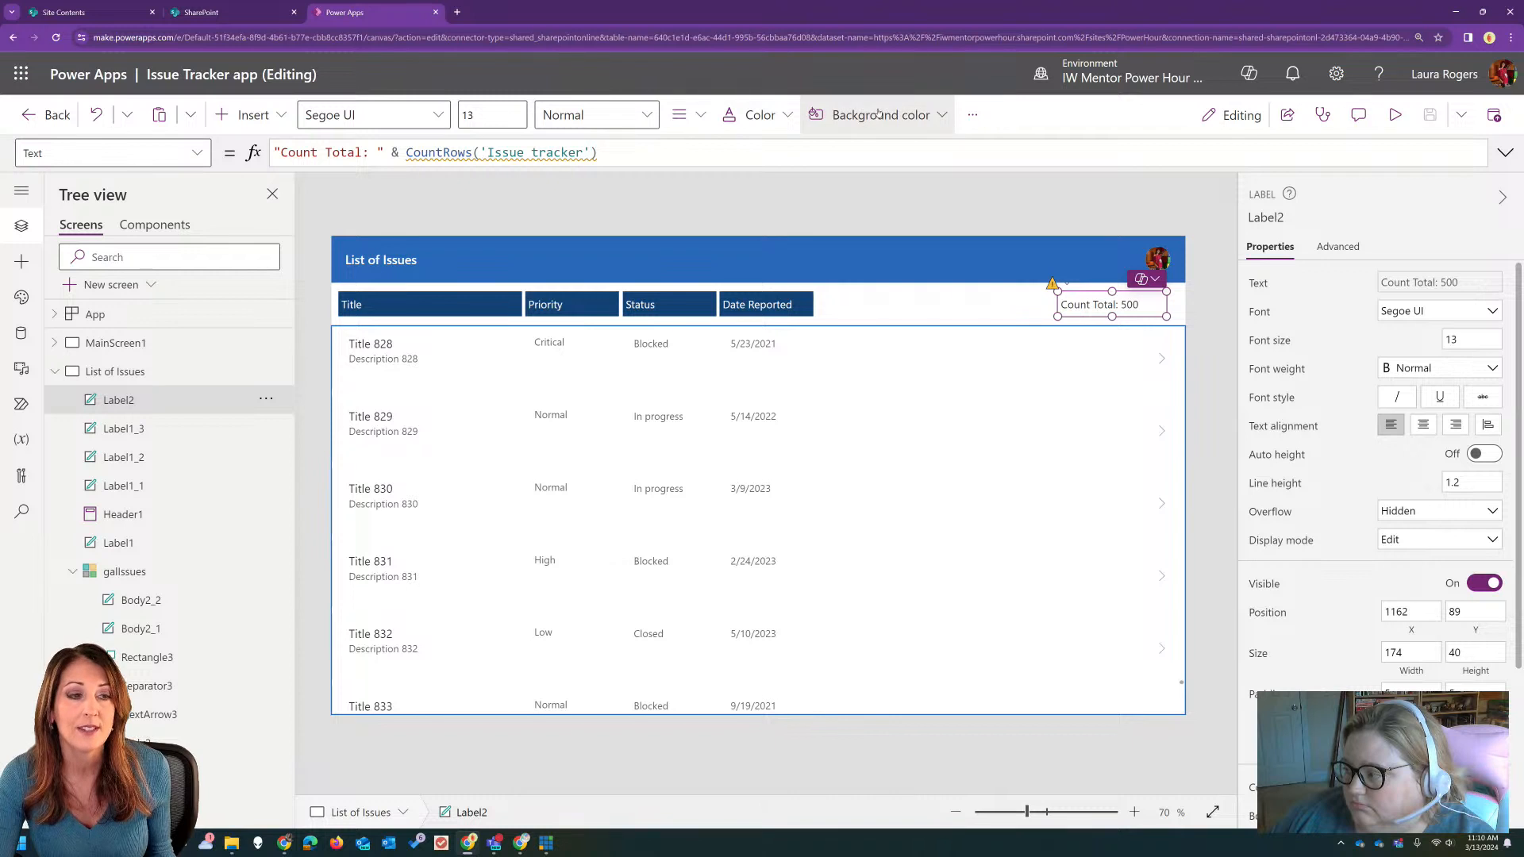
pyautogui.click(910, 218)
pyautogui.click(882, 116)
pyautogui.scroll(-10, 815, 344)
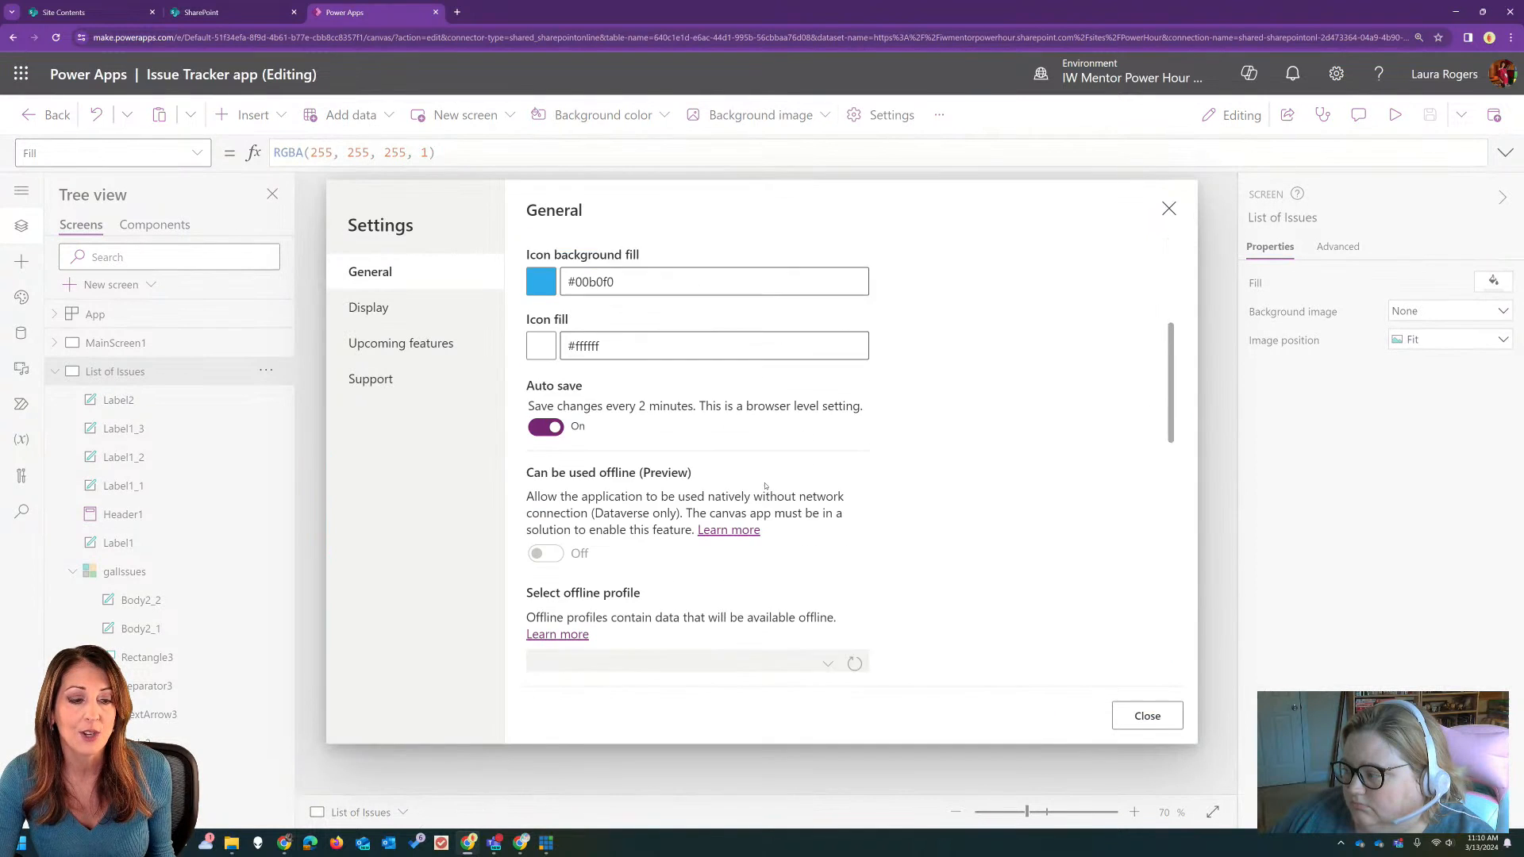
pyautogui.click(554, 374)
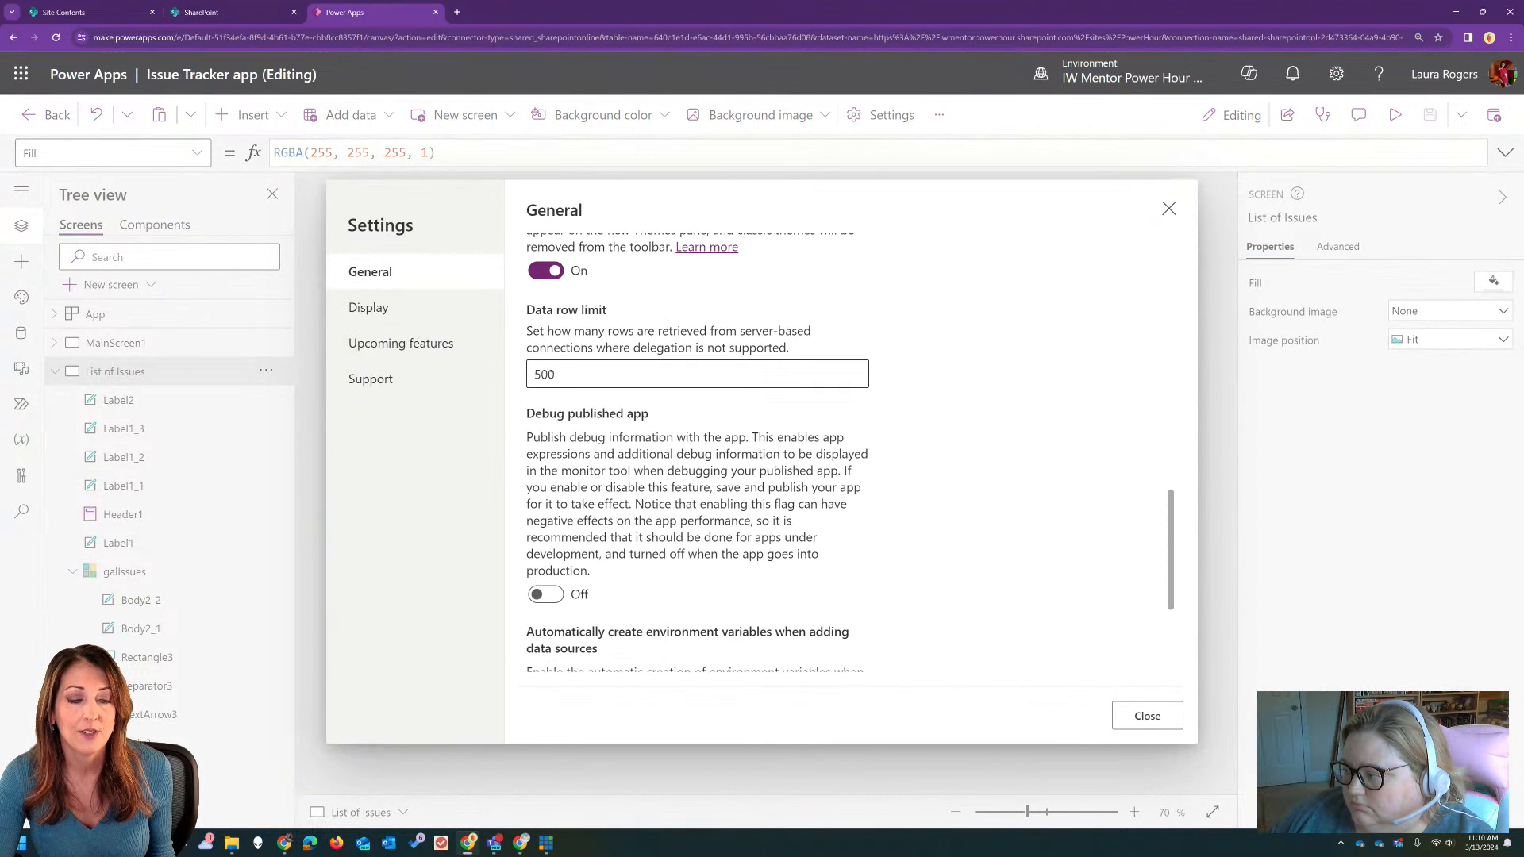
pyautogui.doubleClick(583, 372)
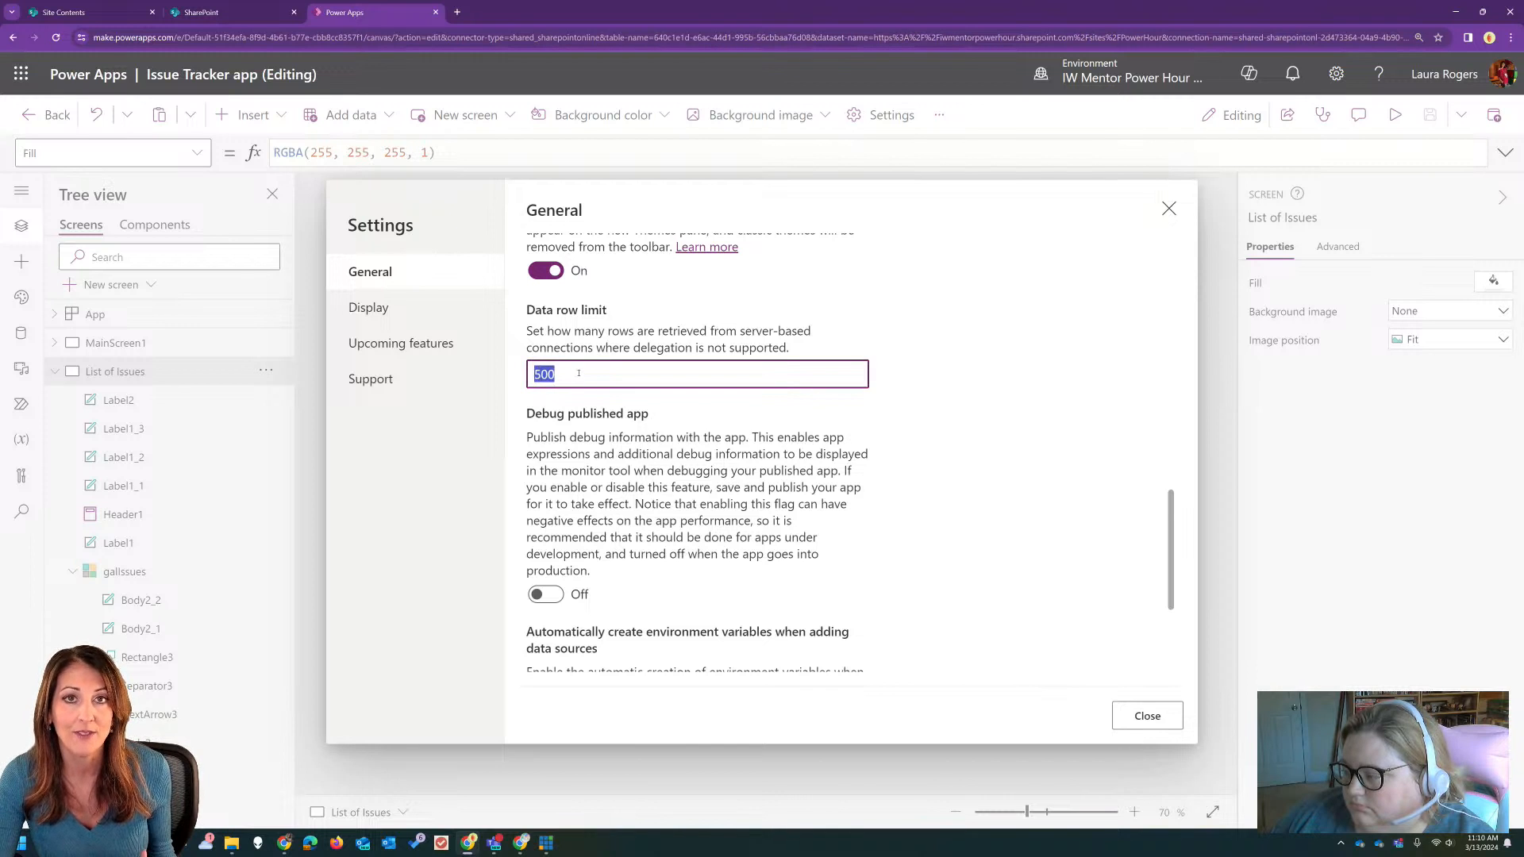
pyautogui.click(1169, 209)
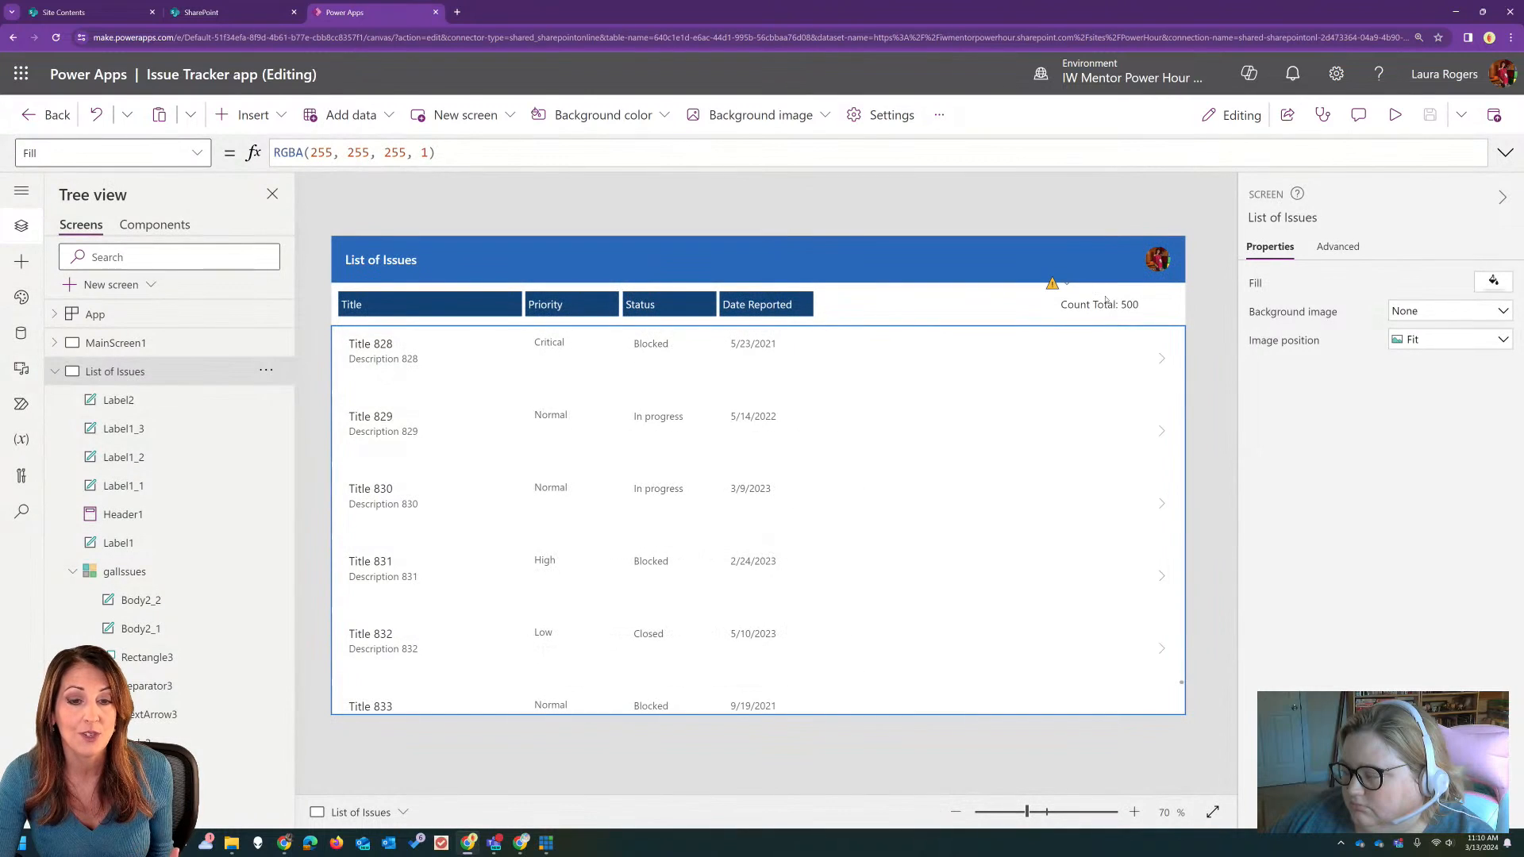
pyautogui.click(1109, 304)
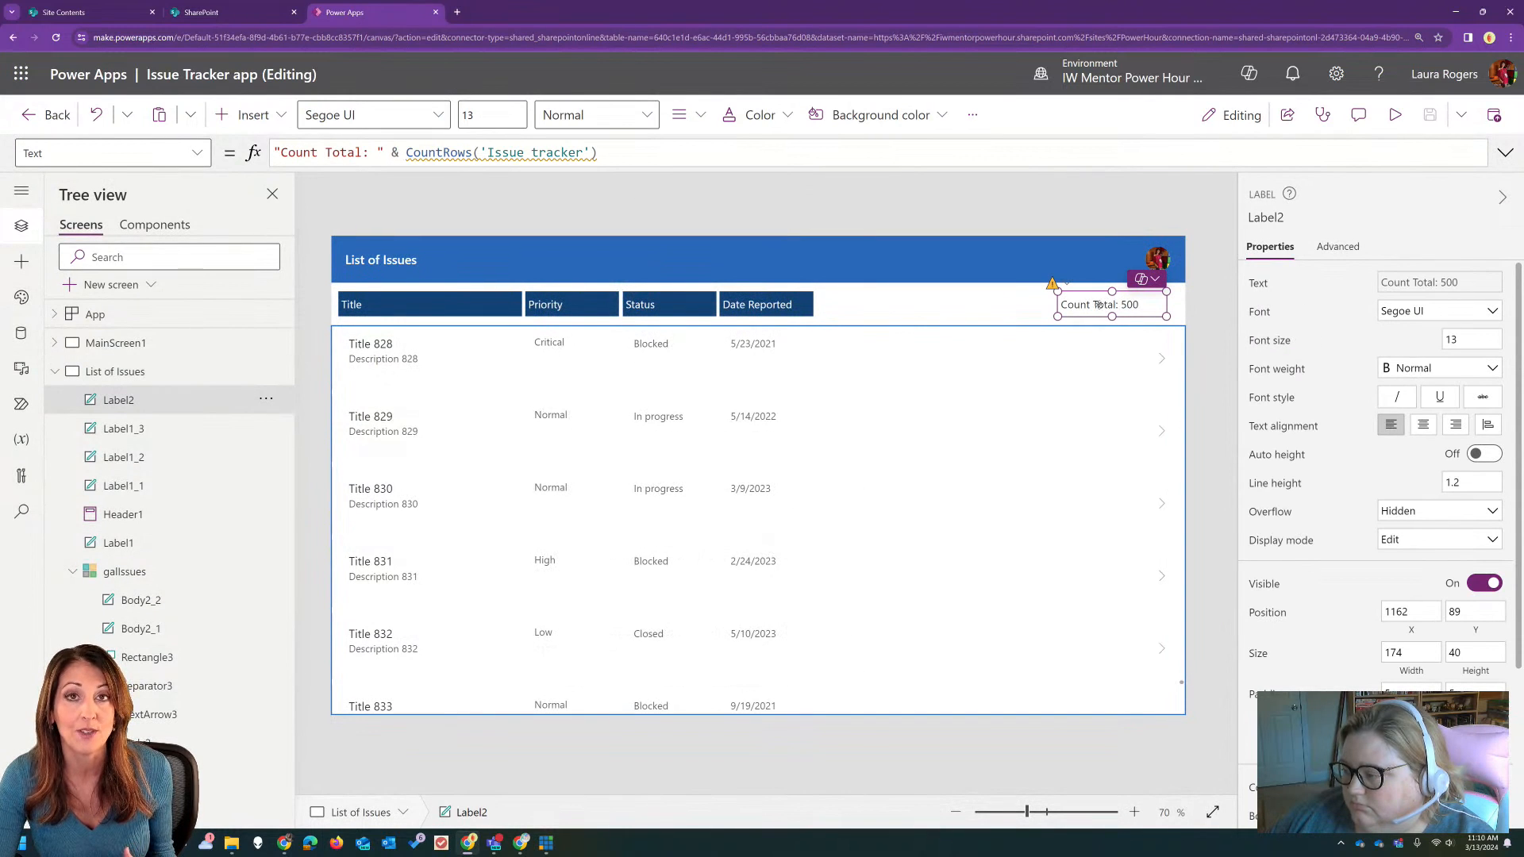
pyautogui.click(921, 504)
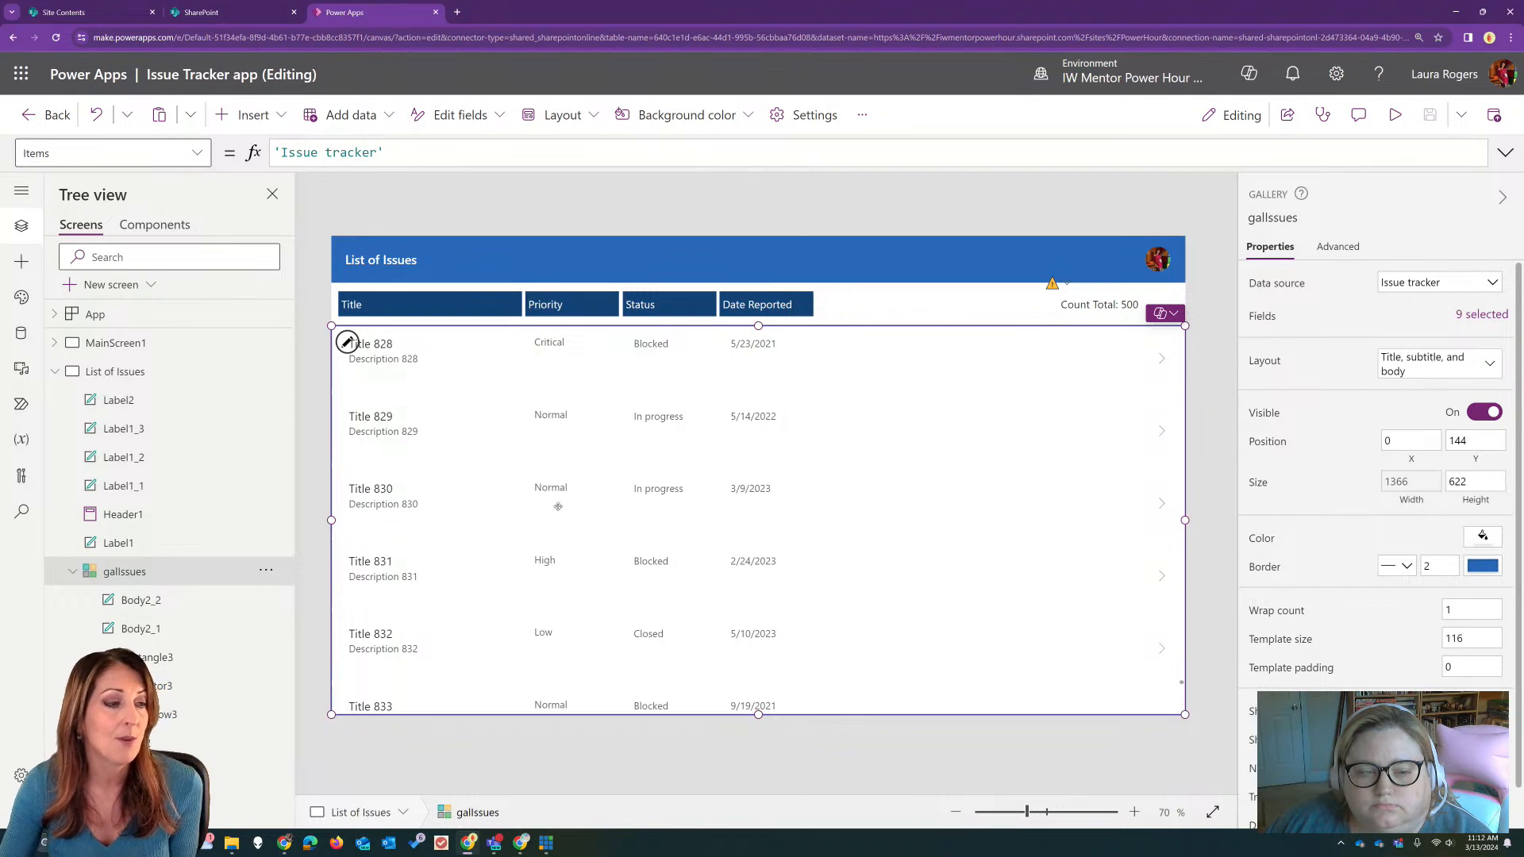
# Step: Set the App's OnStart to a formatted ClearCollect formula filling colYears with Year records for Year(Now()) and that value minus 1, 2 and 3
pyautogui.click(173, 314)
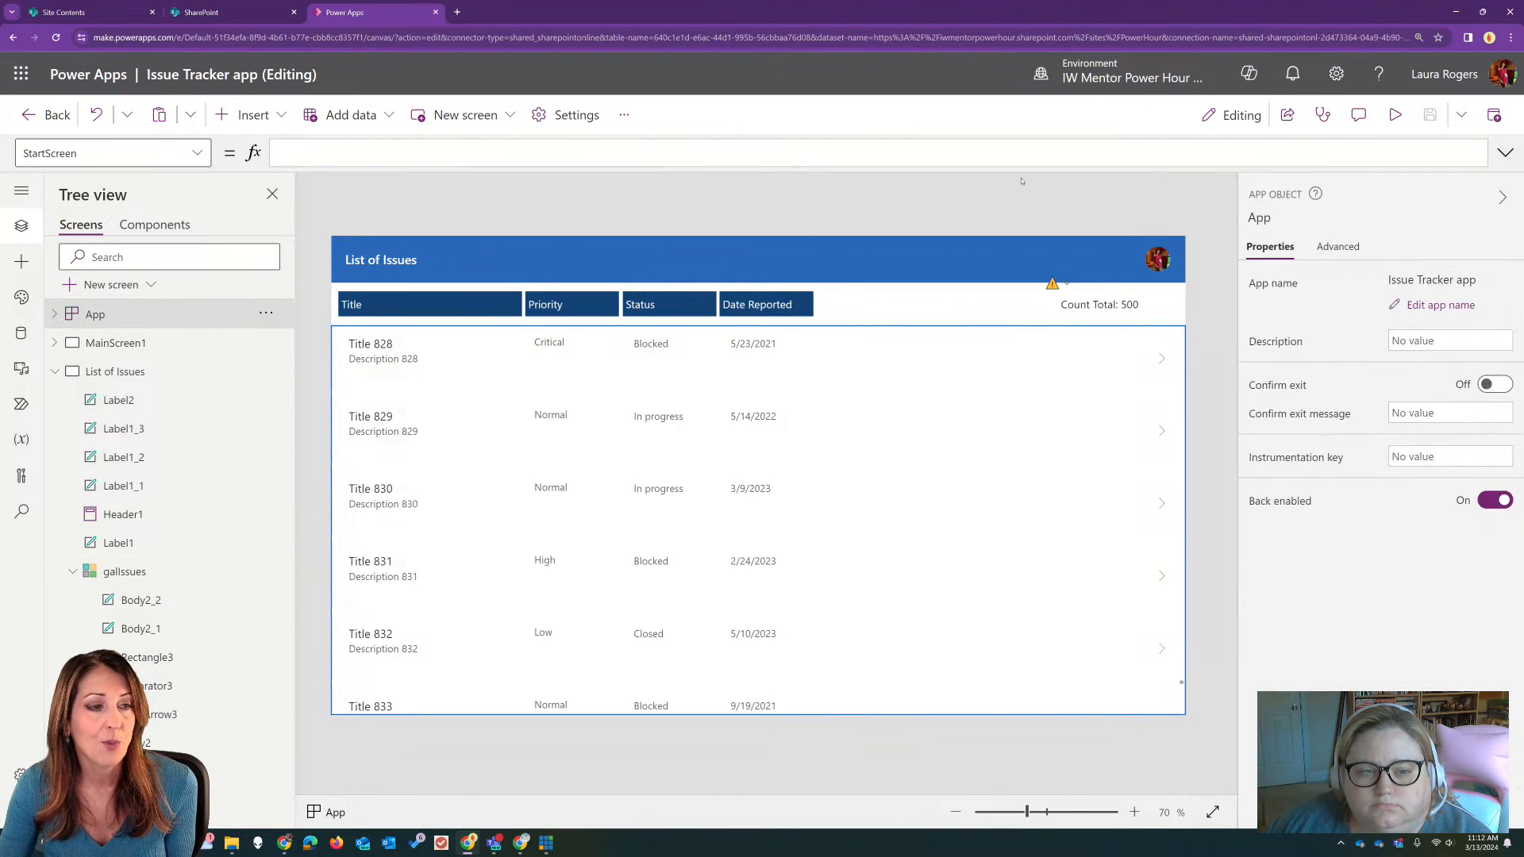
pyautogui.click(111, 152)
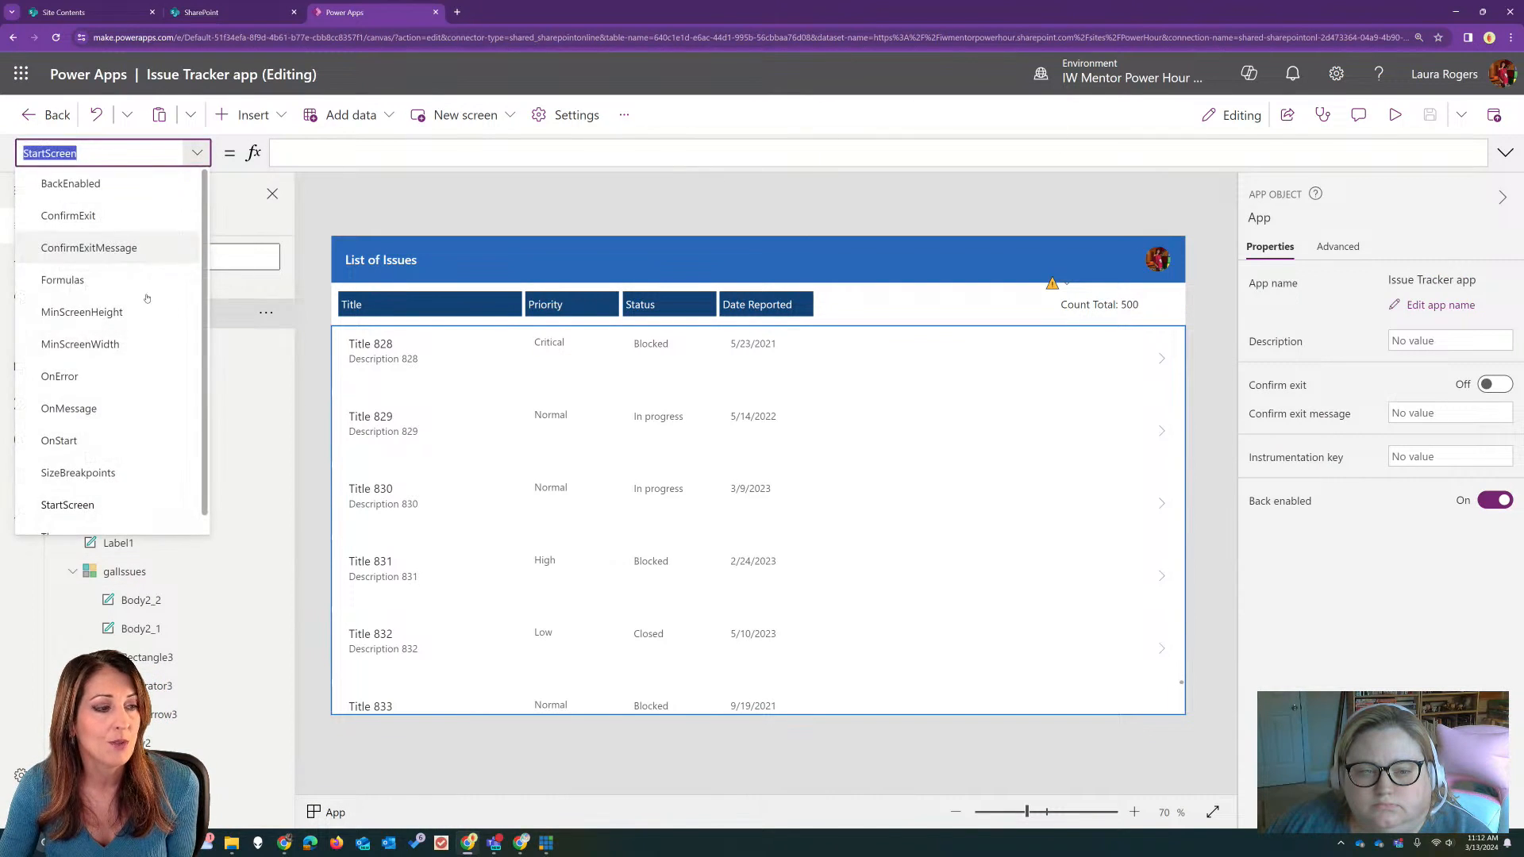
pyautogui.click(105, 444)
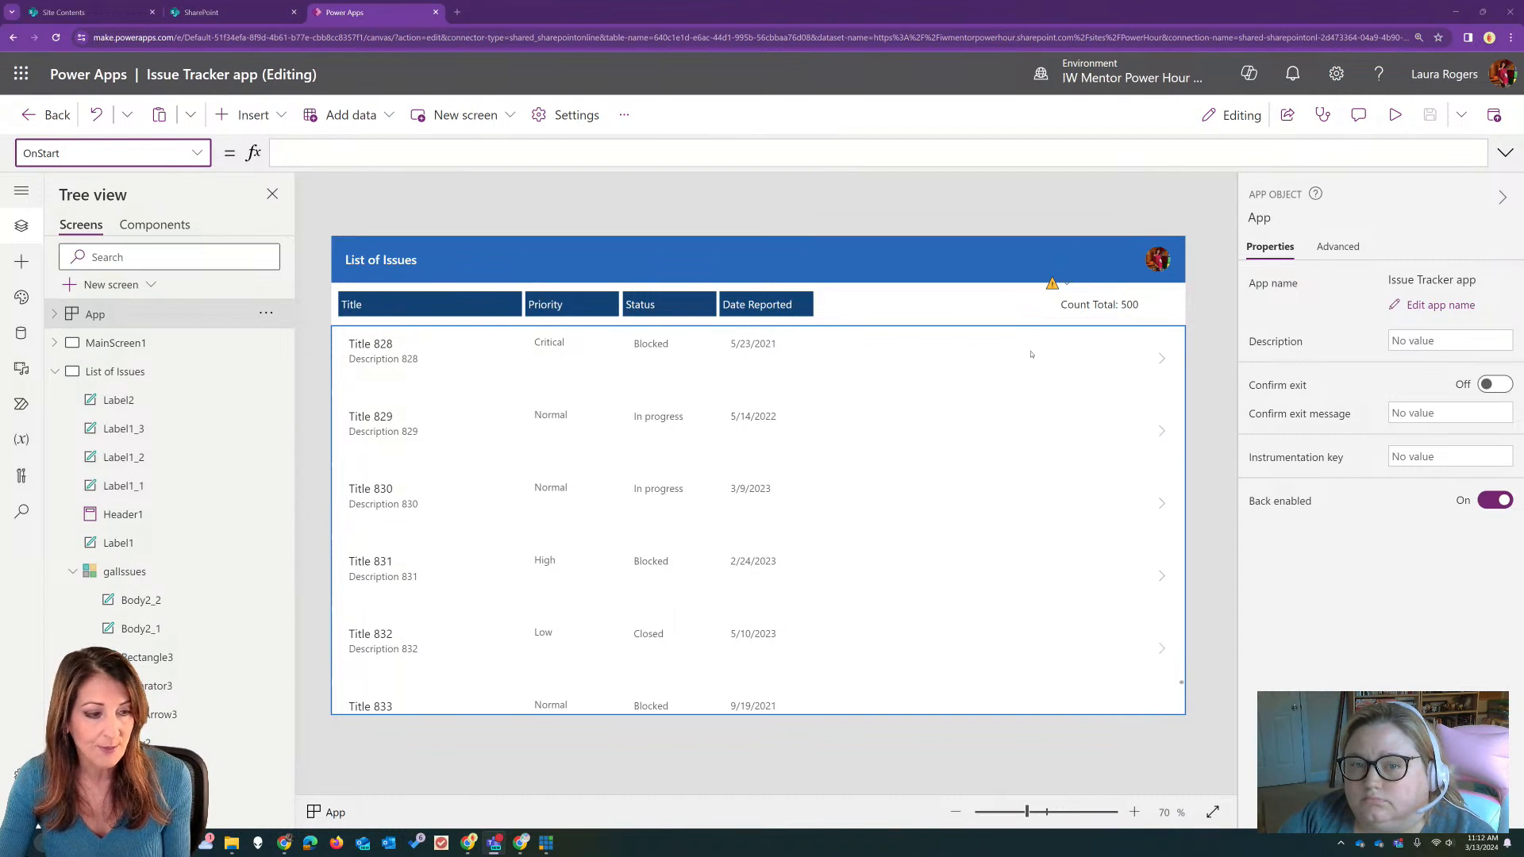
pyautogui.click(1505, 152)
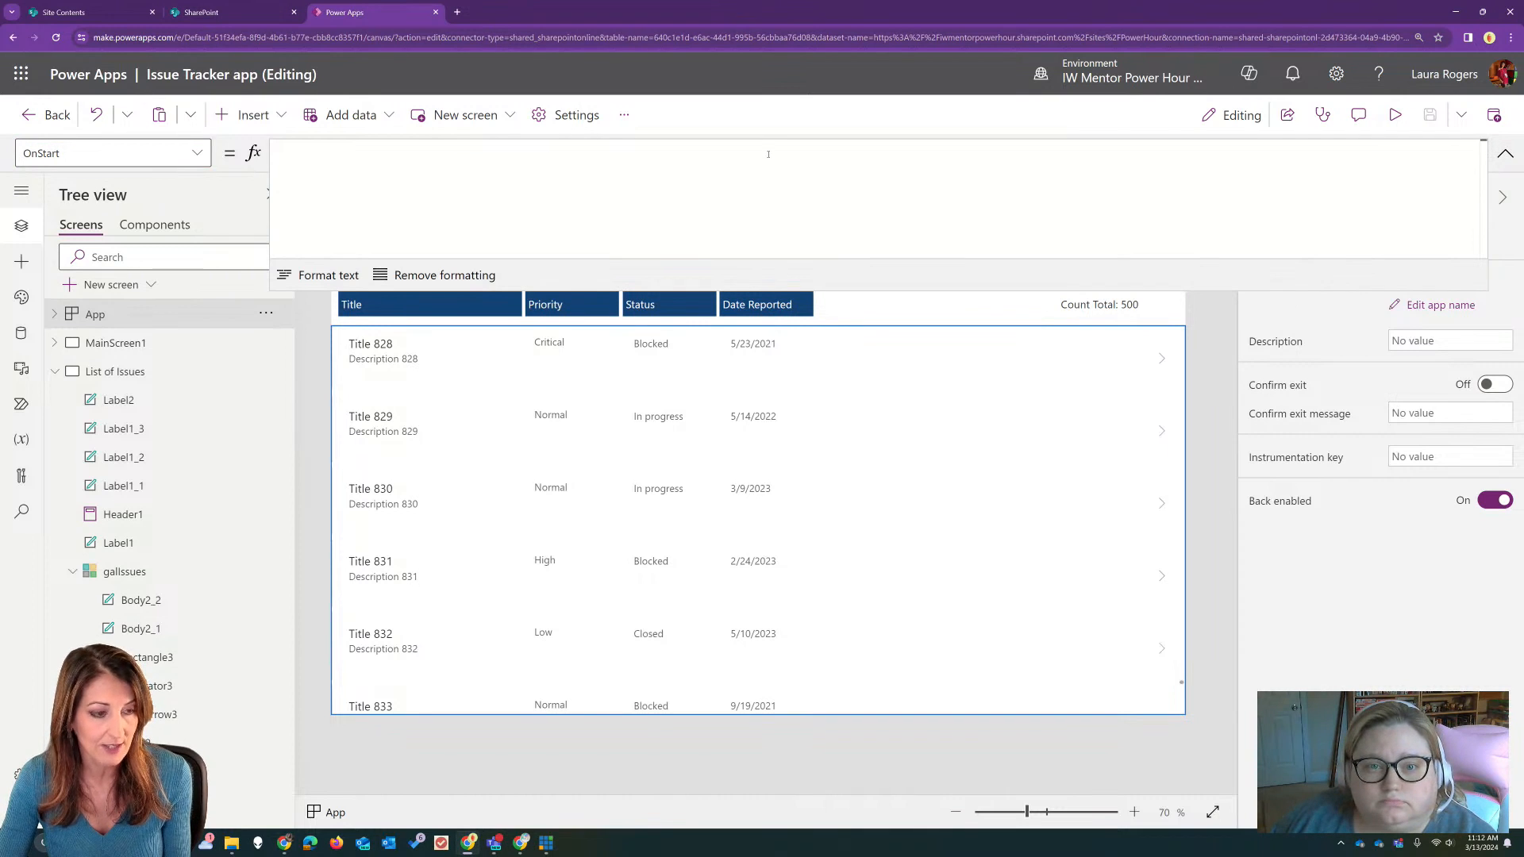
pyautogui.hotkey('ctrl', 'v')
pyautogui.click(328, 274)
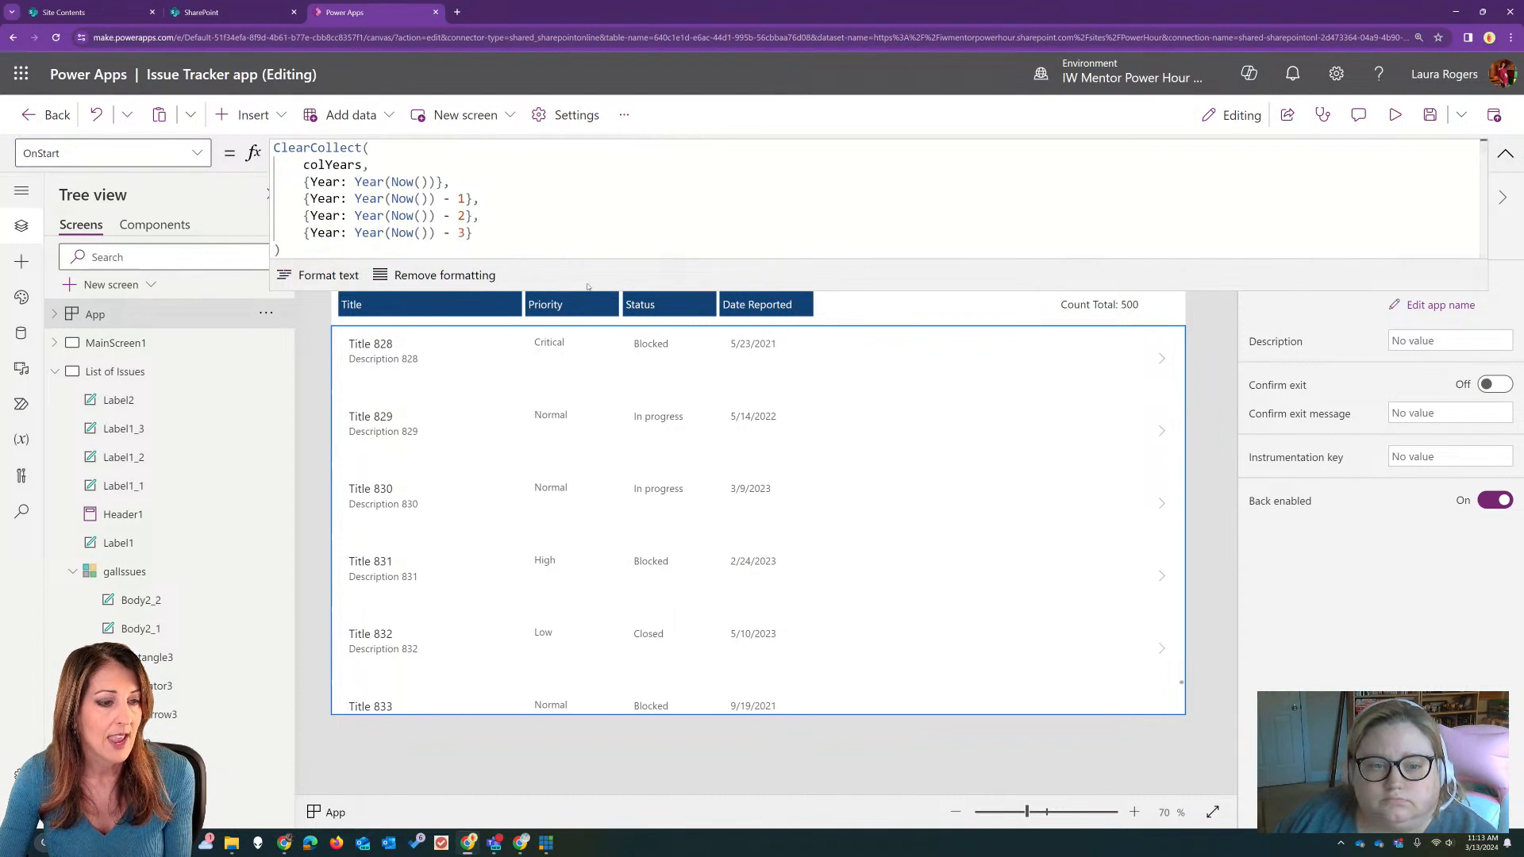
pyautogui.moveTo(580, 291); pyautogui.dragTo(579, 487)
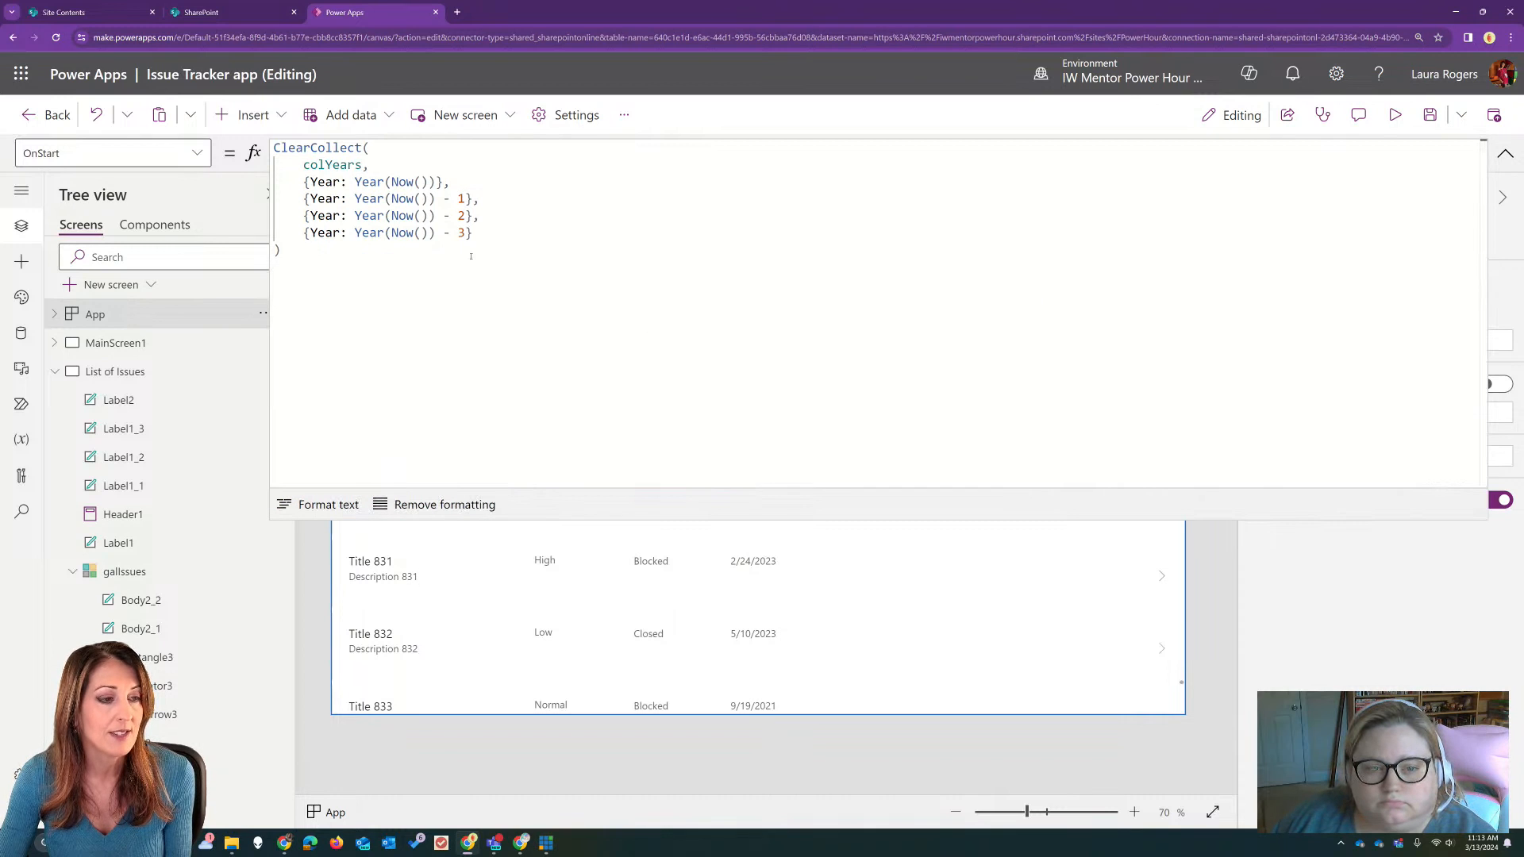
# Step: Examine the colYears collection name and the Year and Now functions in the OnStart formula
pyautogui.click(507, 200)
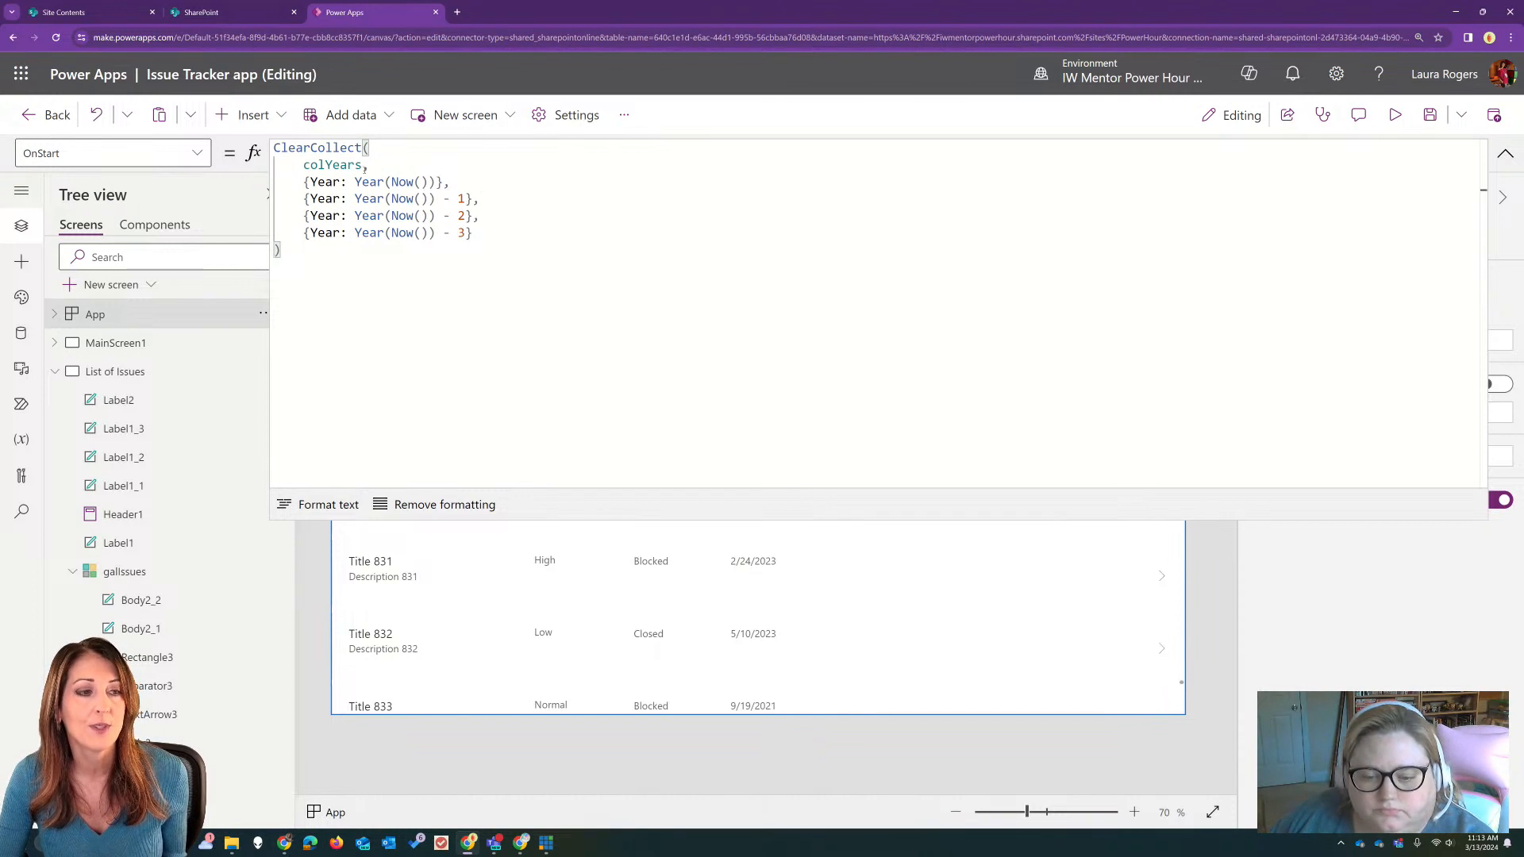
pyautogui.doubleClick(333, 164)
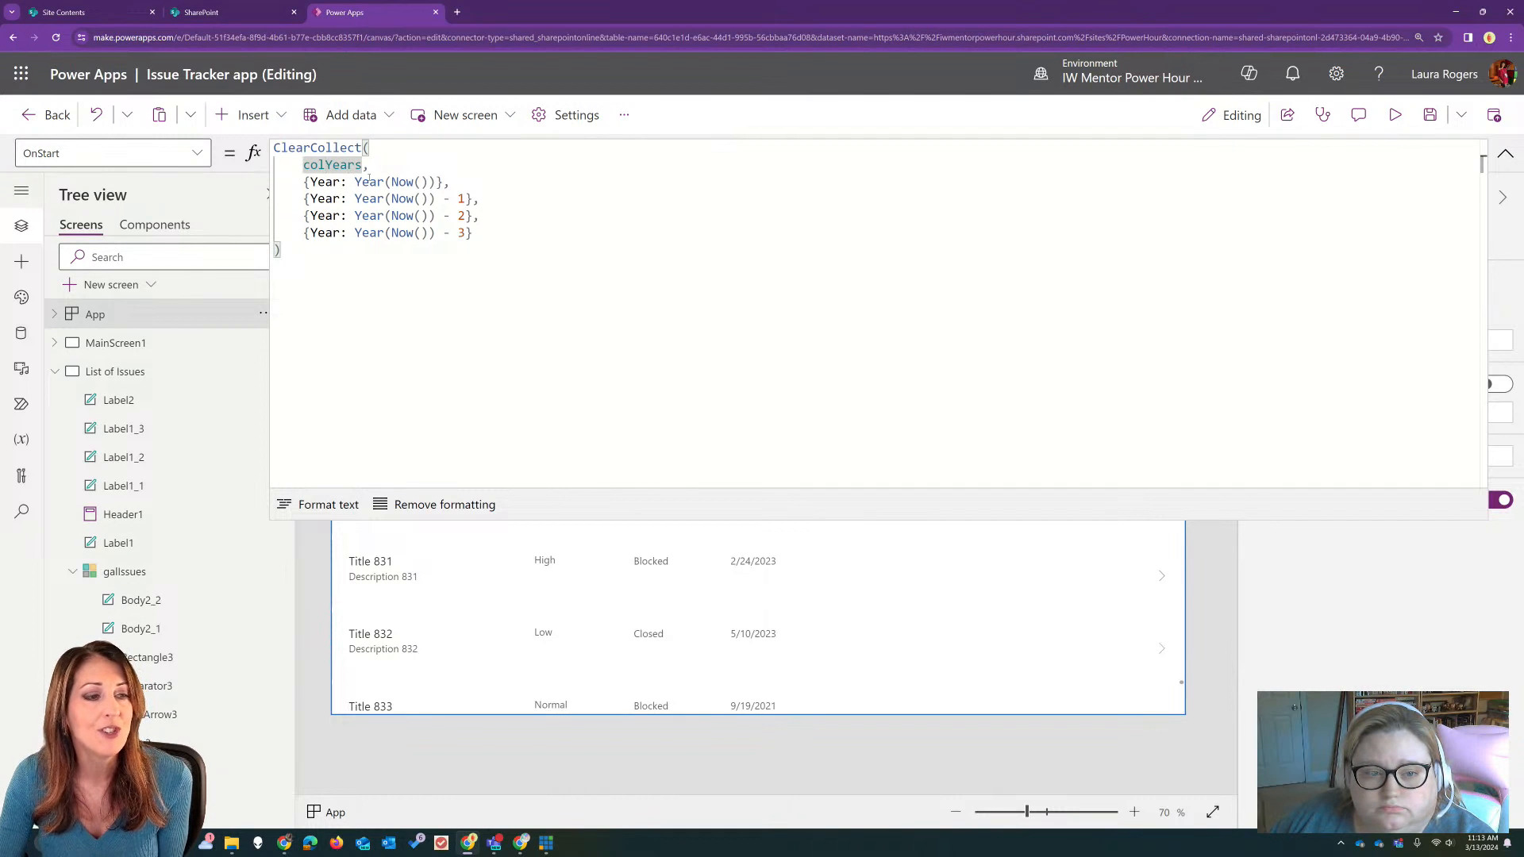
pyautogui.click(378, 182)
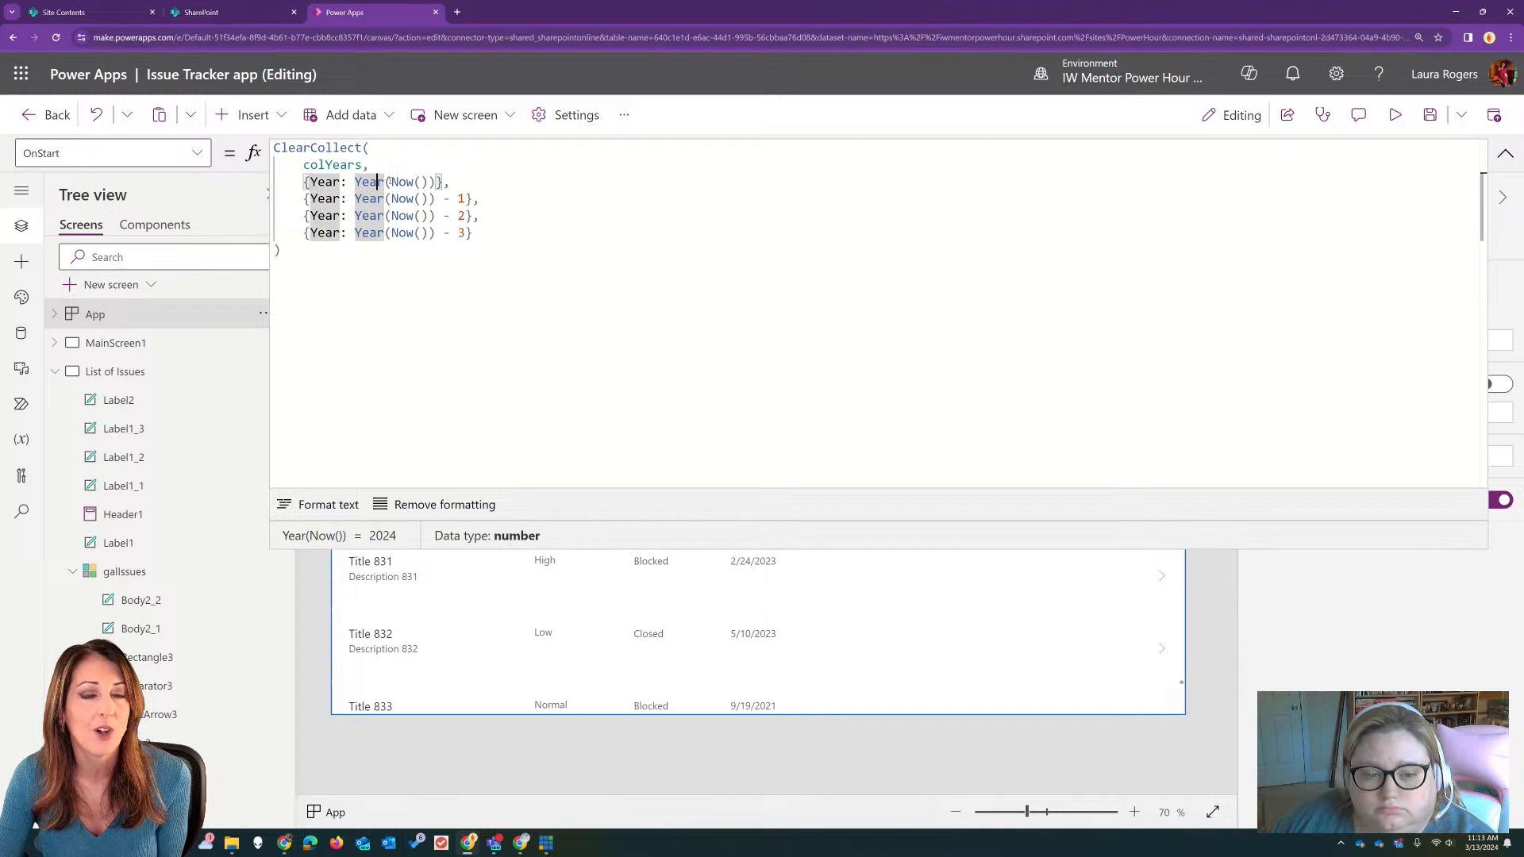
pyautogui.click(392, 182)
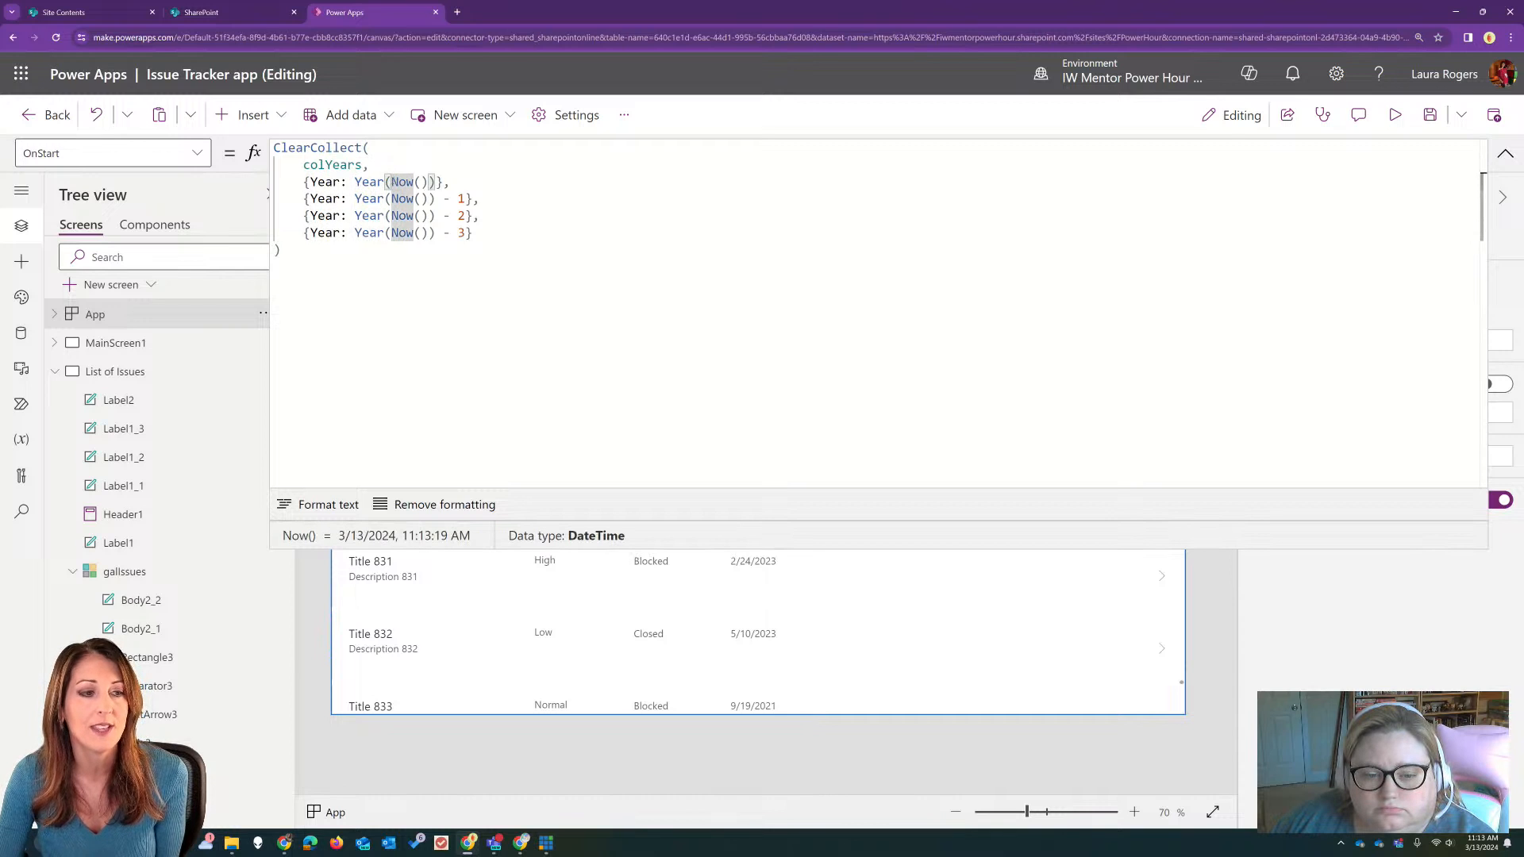
# Step: Examine the Now() function and the subtracted values 1, 2 and 3 in the OnStart formula's Year records
pyautogui.moveTo(391, 182); pyautogui.dragTo(428, 182)
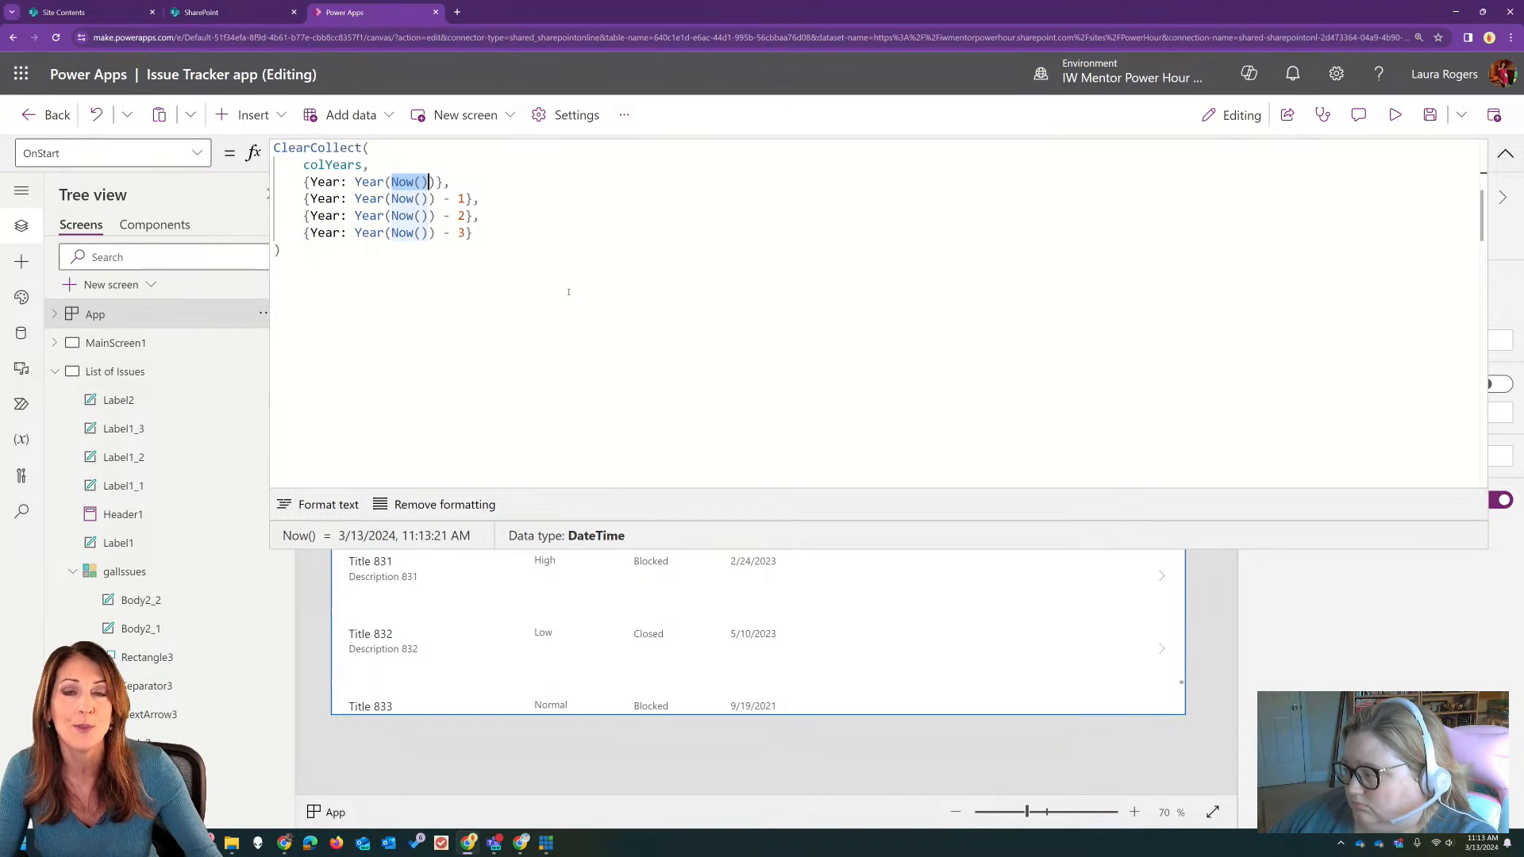
pyautogui.click(460, 198)
pyautogui.click(458, 216)
pyautogui.click(453, 233)
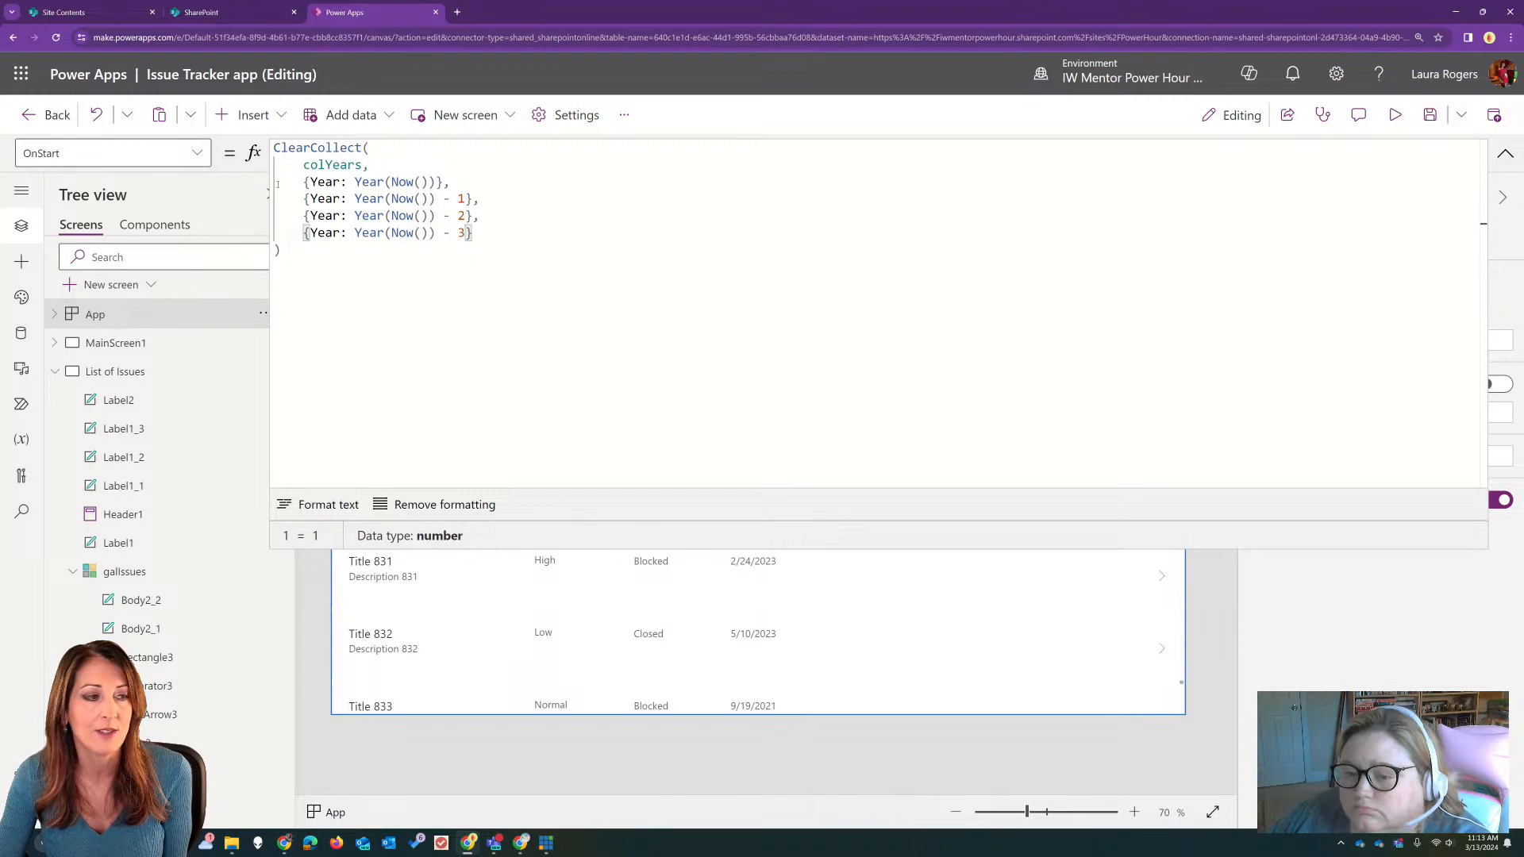
# Step: Run the App's OnStart and check the rows of the colYears collection in its table view
pyautogui.click(263, 313)
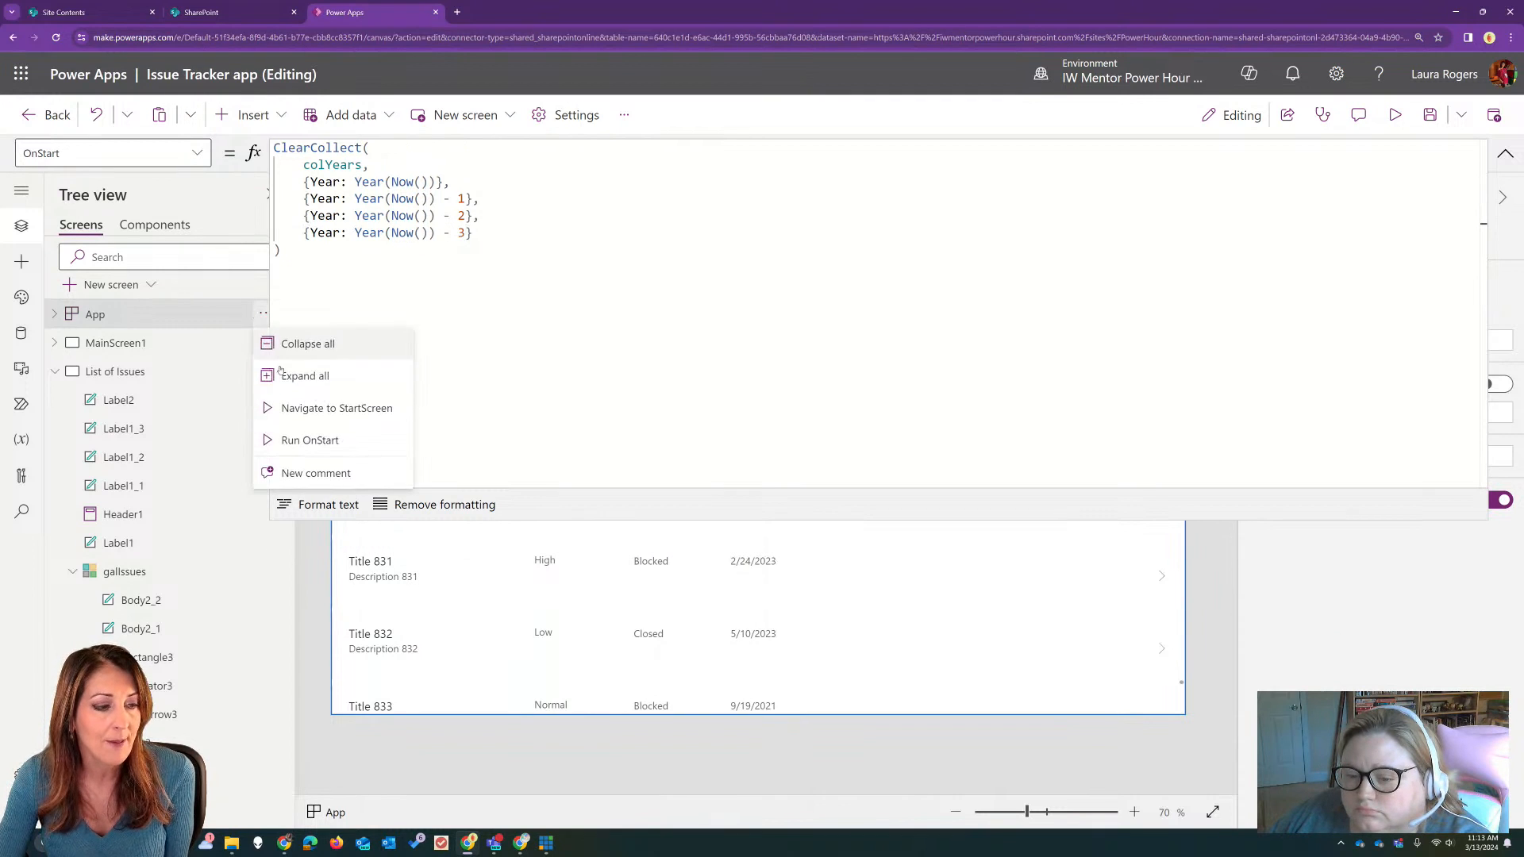
pyautogui.click(307, 438)
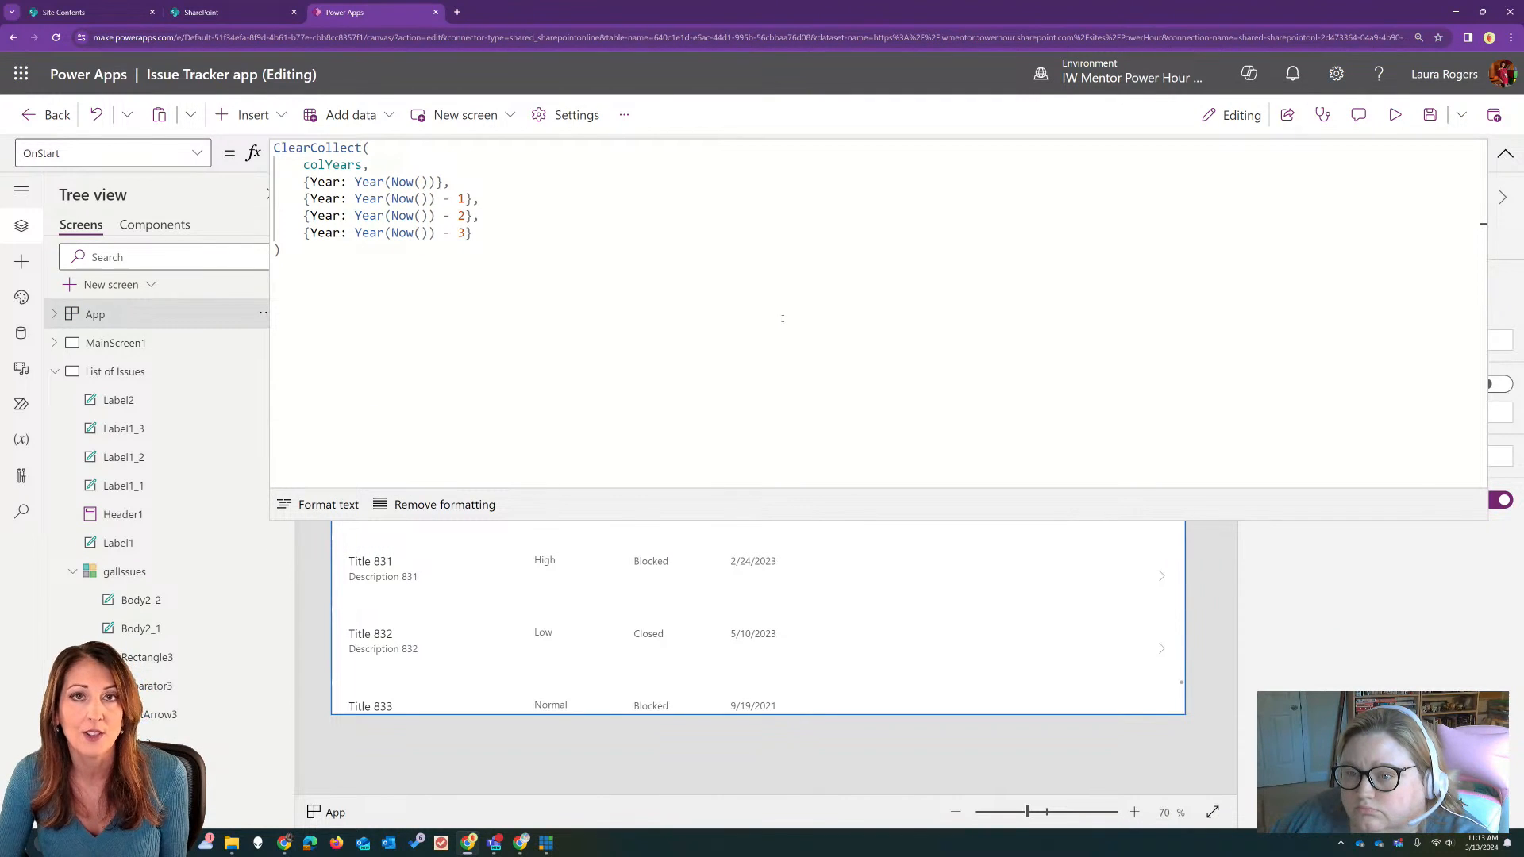
pyautogui.click(22, 439)
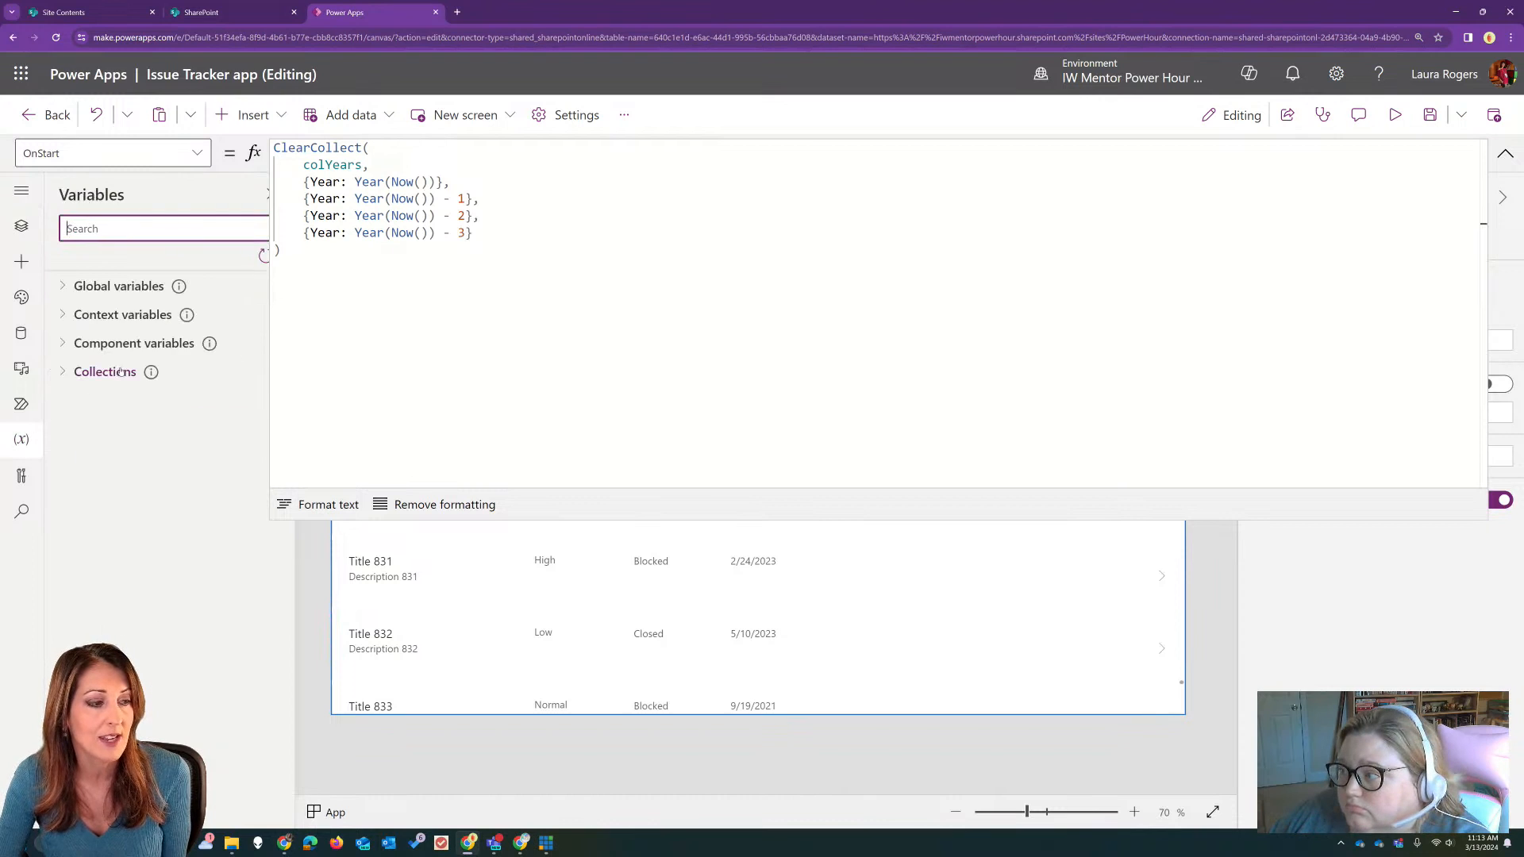
pyautogui.click(70, 373)
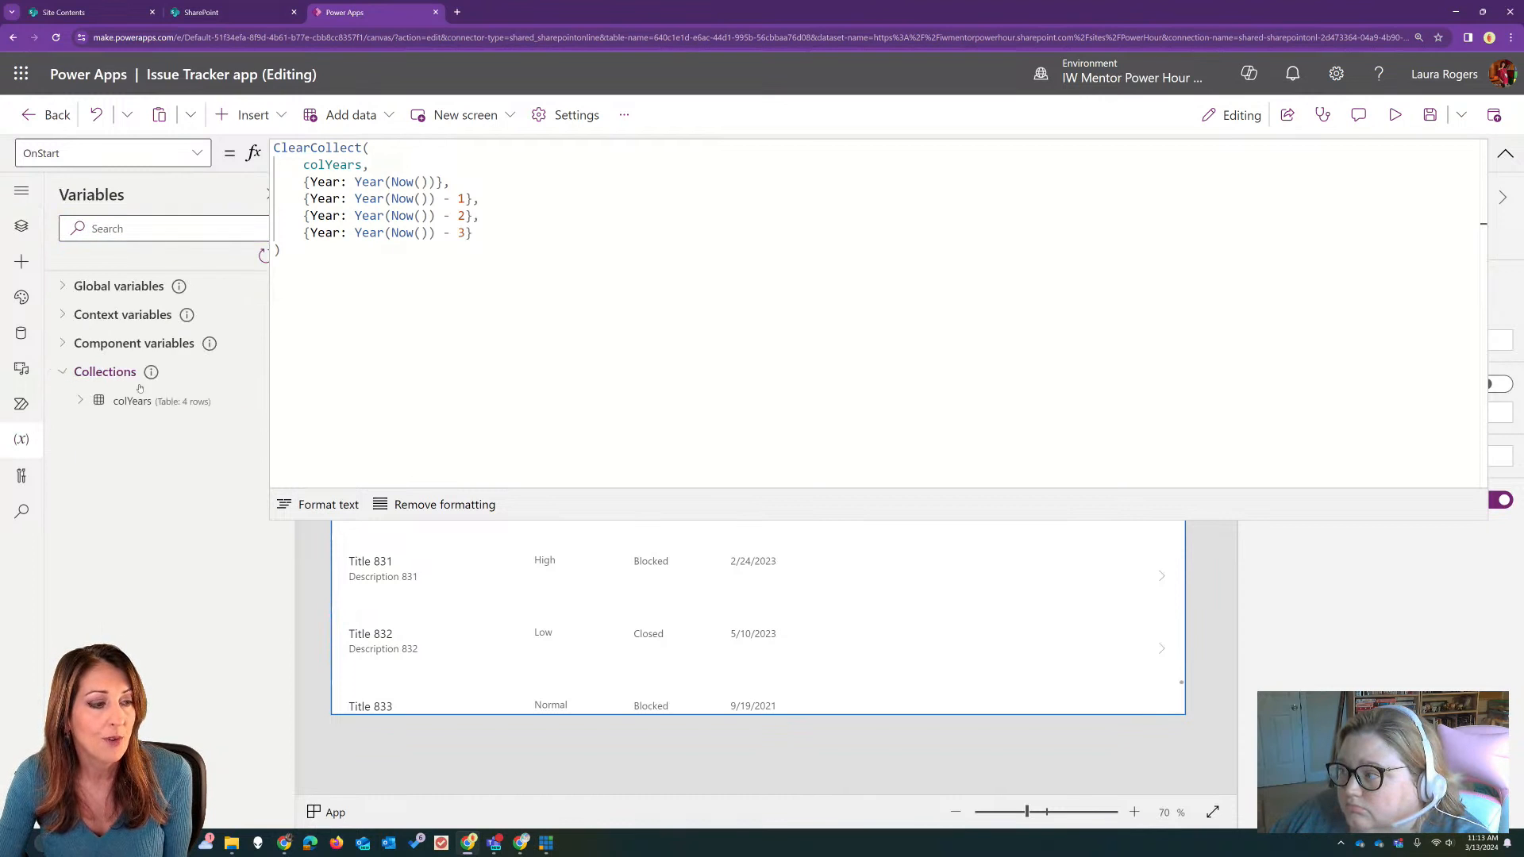
pyautogui.click(1505, 153)
pyautogui.click(266, 399)
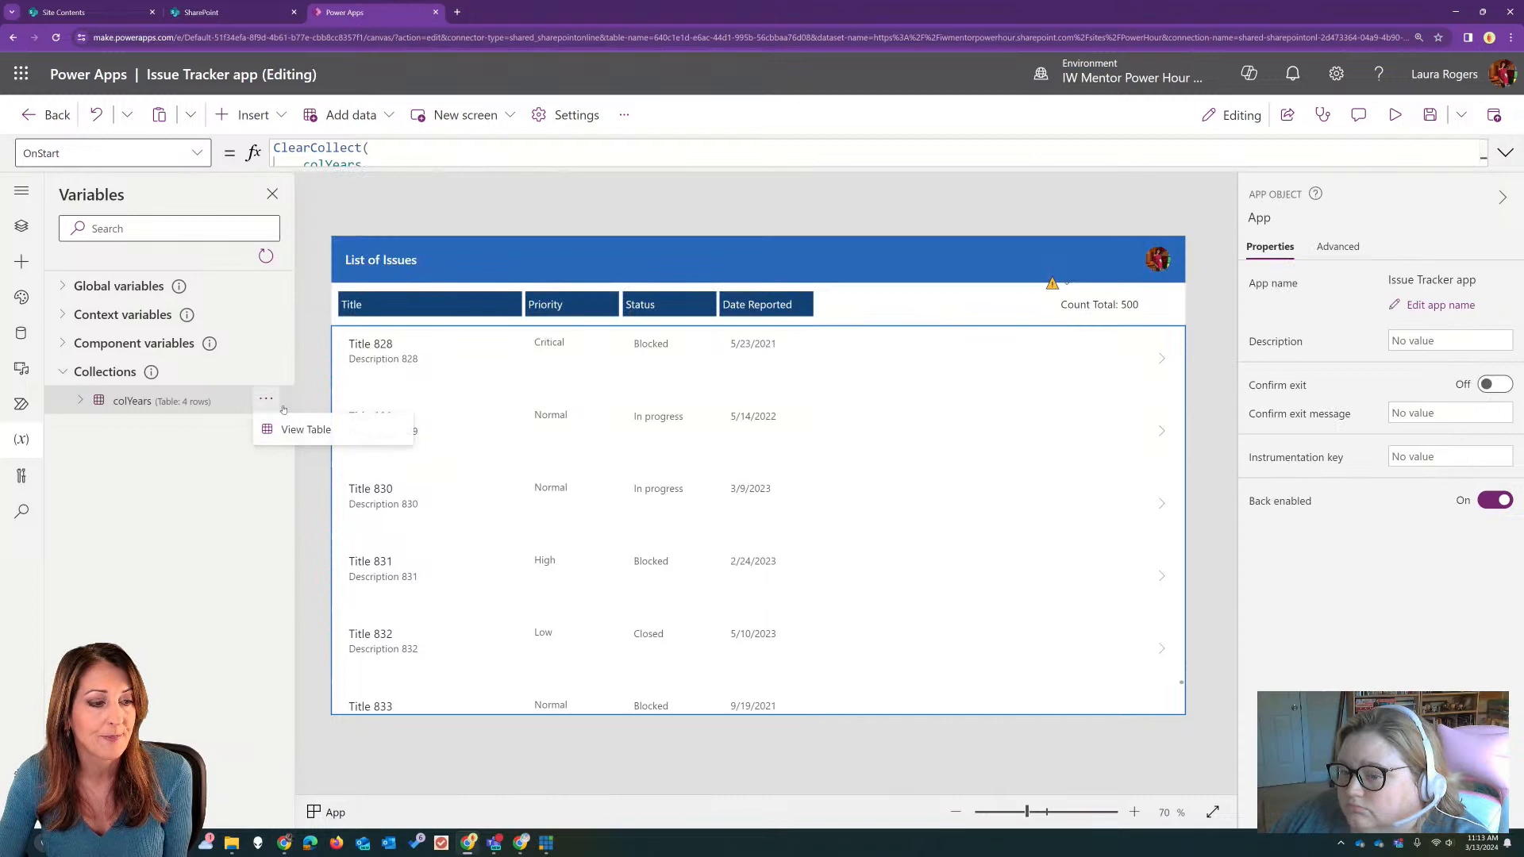
pyautogui.click(304, 429)
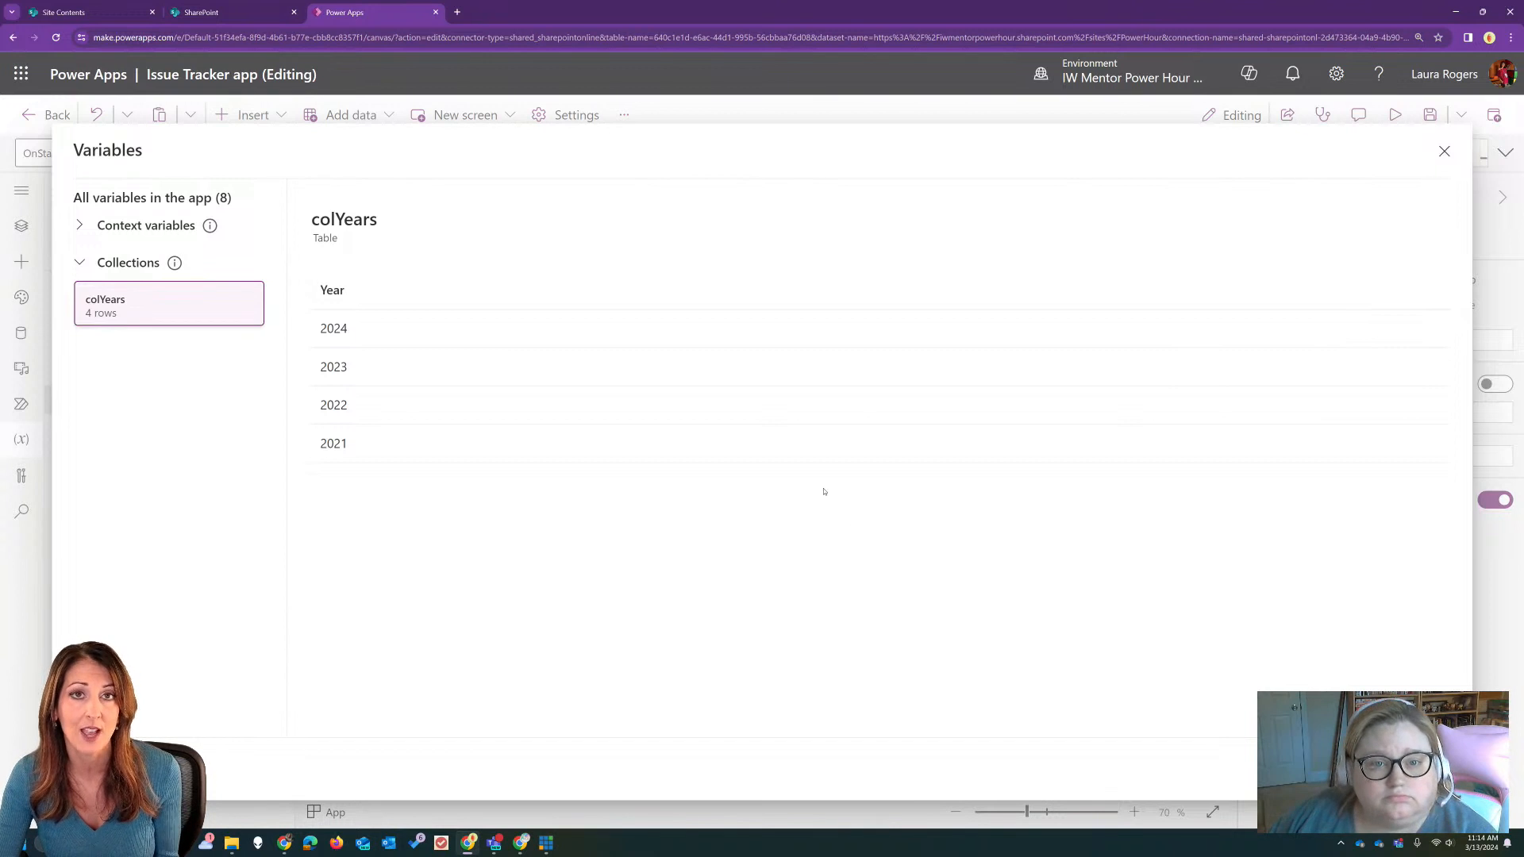
pyautogui.click(1443, 153)
# Step: Insert a modern Dropdown without choosing a data source and place it between the Date Reported header and the Count Total label
pyautogui.click(939, 315)
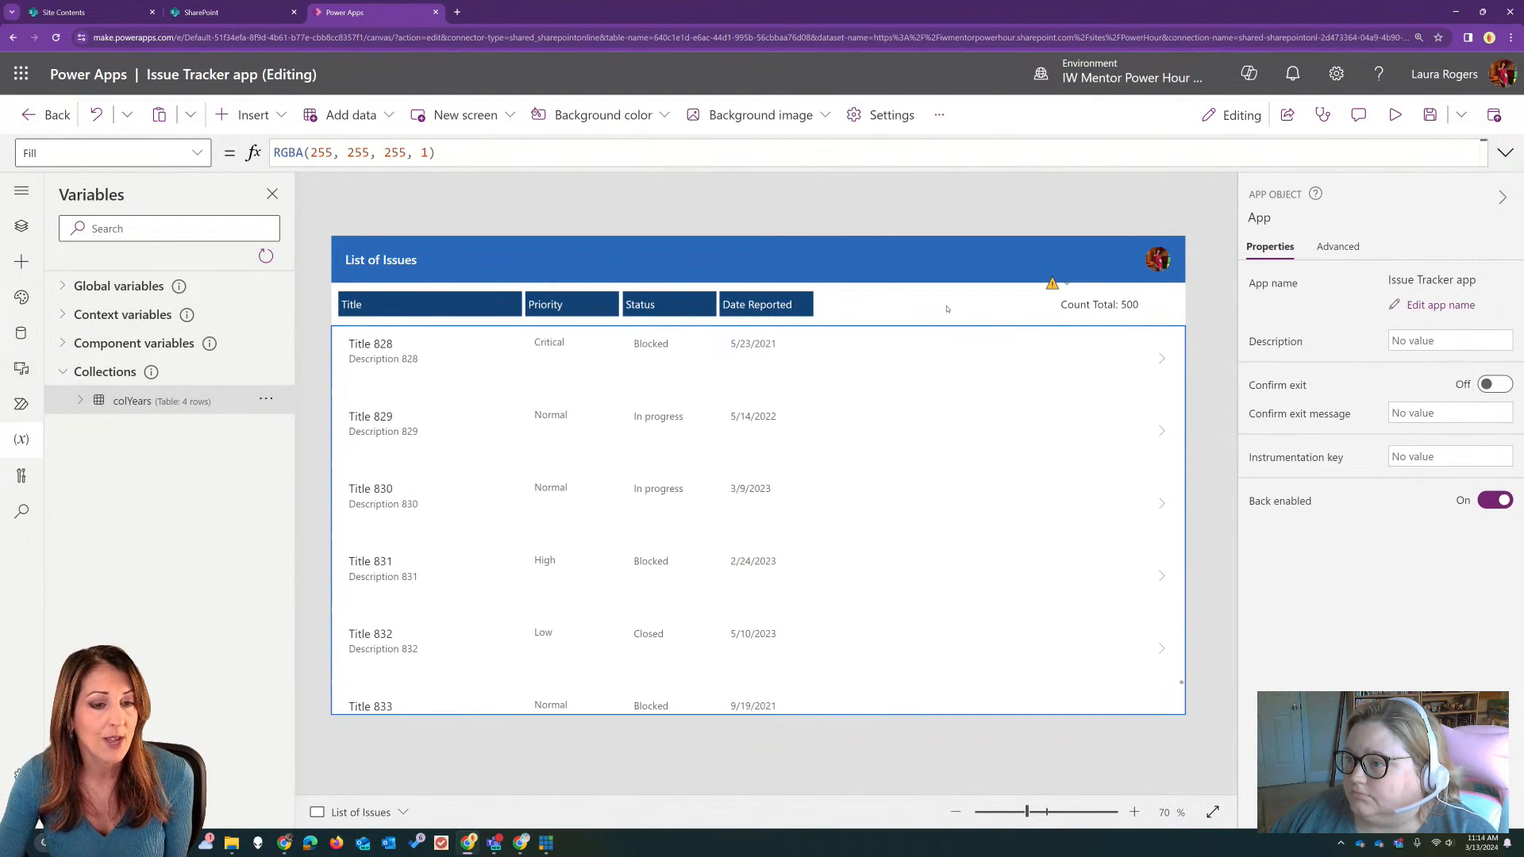
pyautogui.click(253, 115)
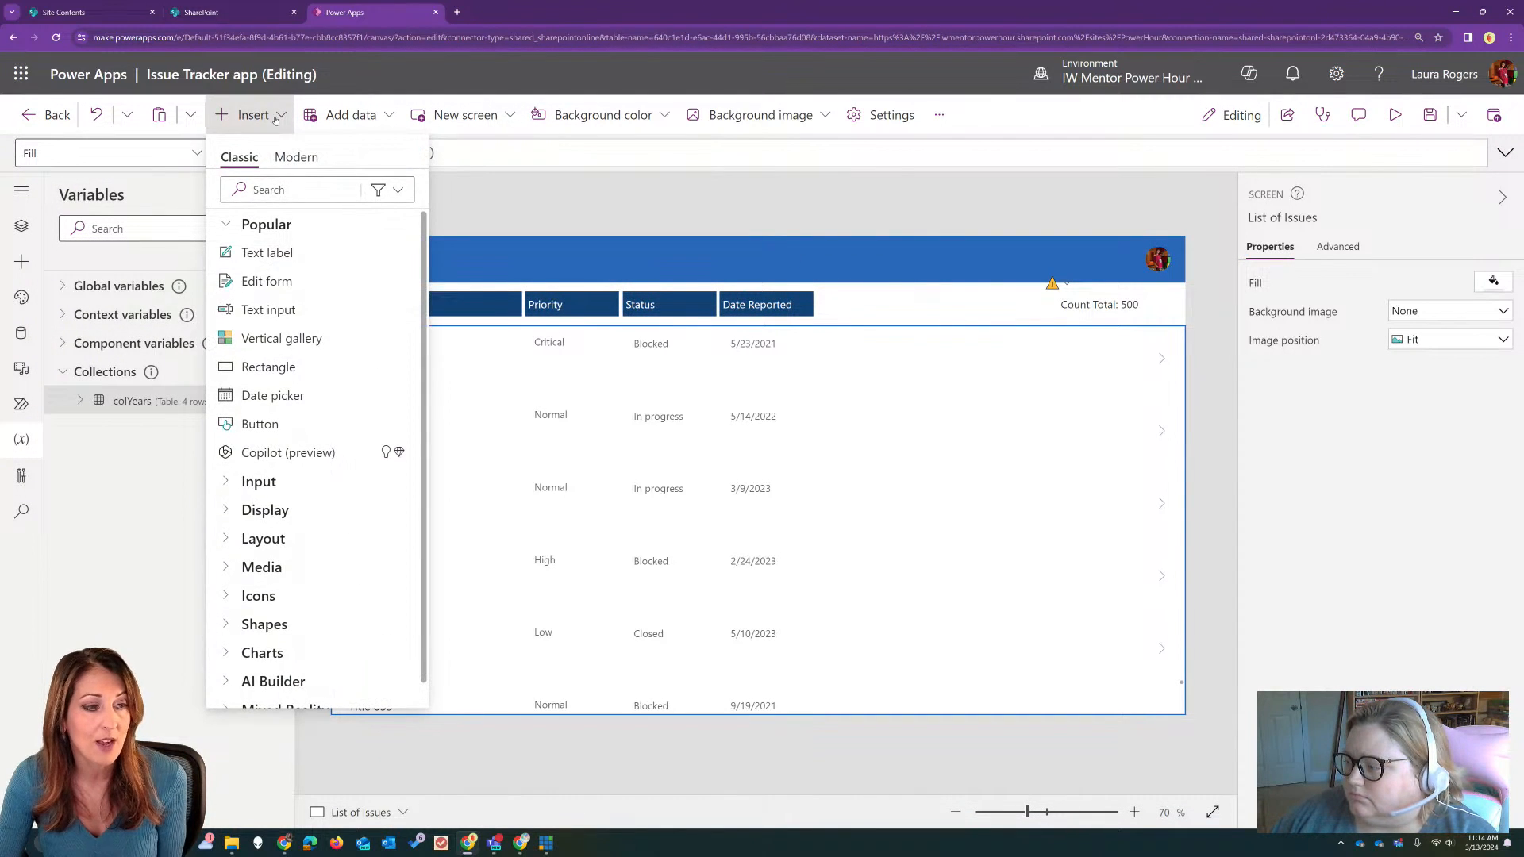
pyautogui.click(301, 159)
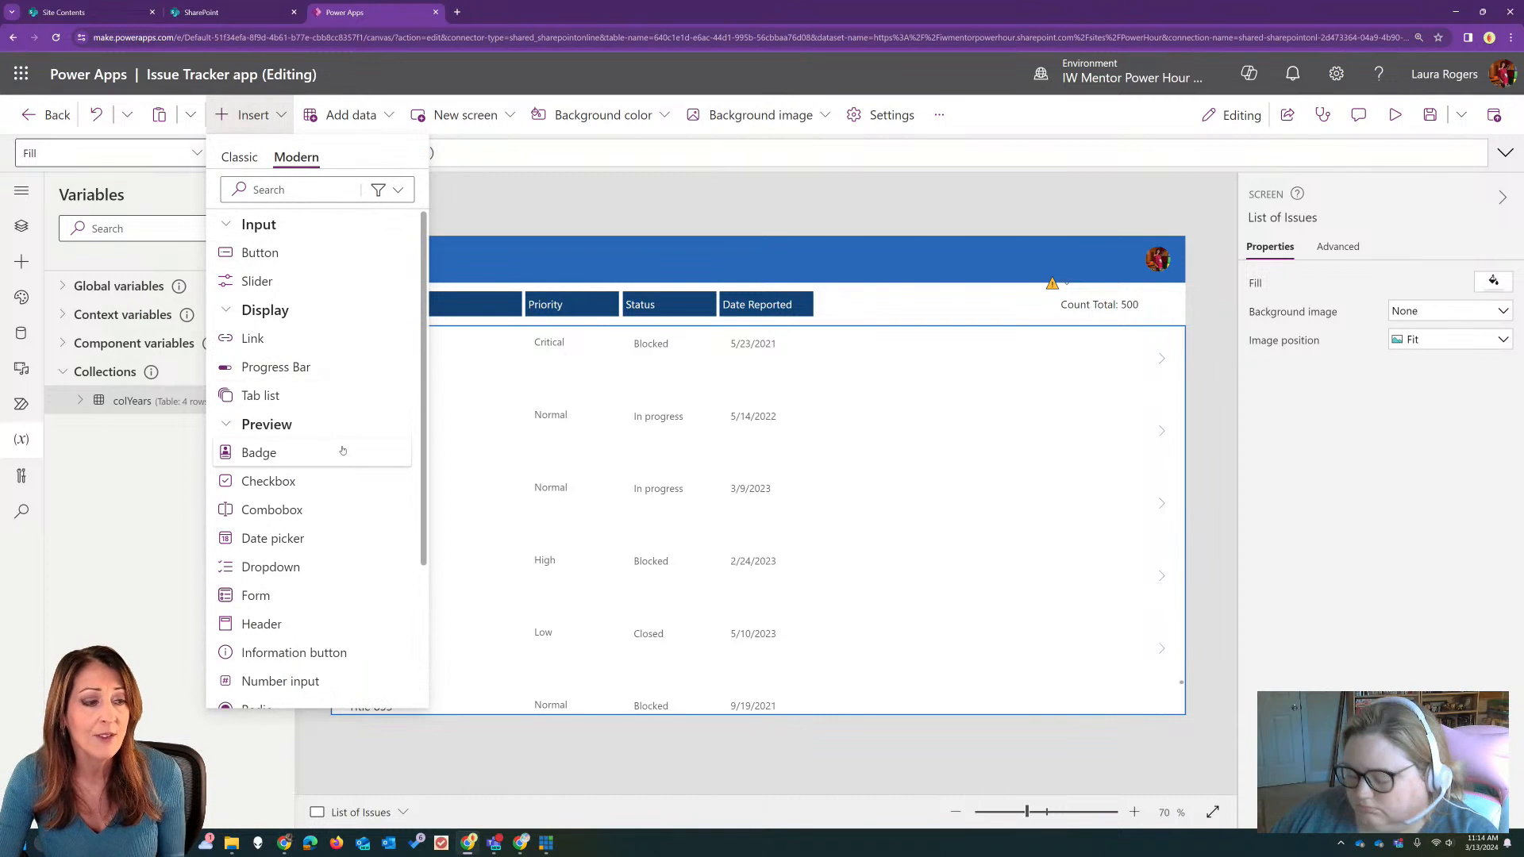
pyautogui.click(300, 567)
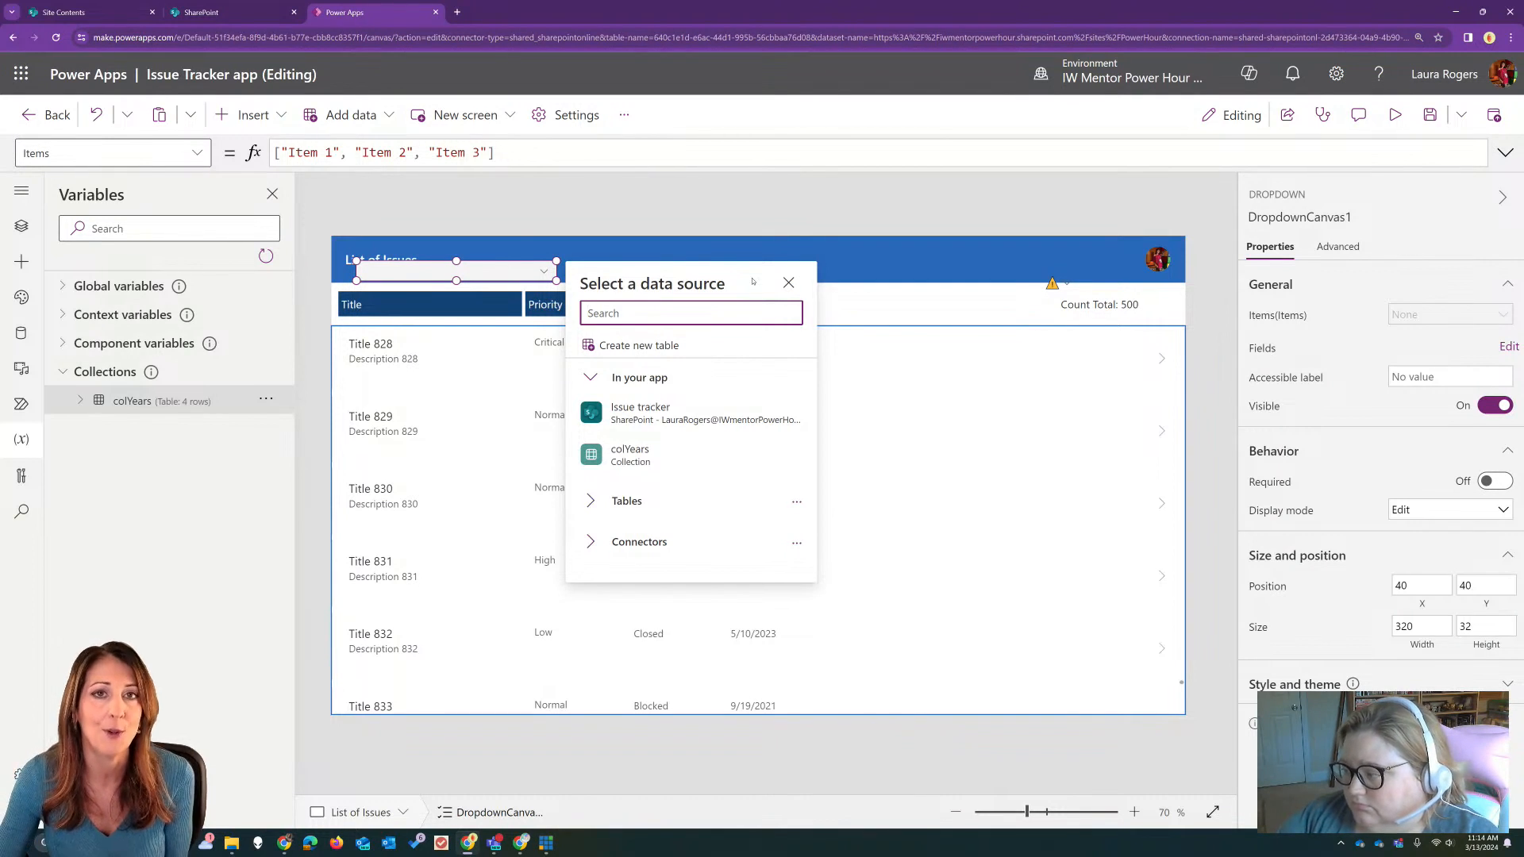
pyautogui.moveTo(664, 471)
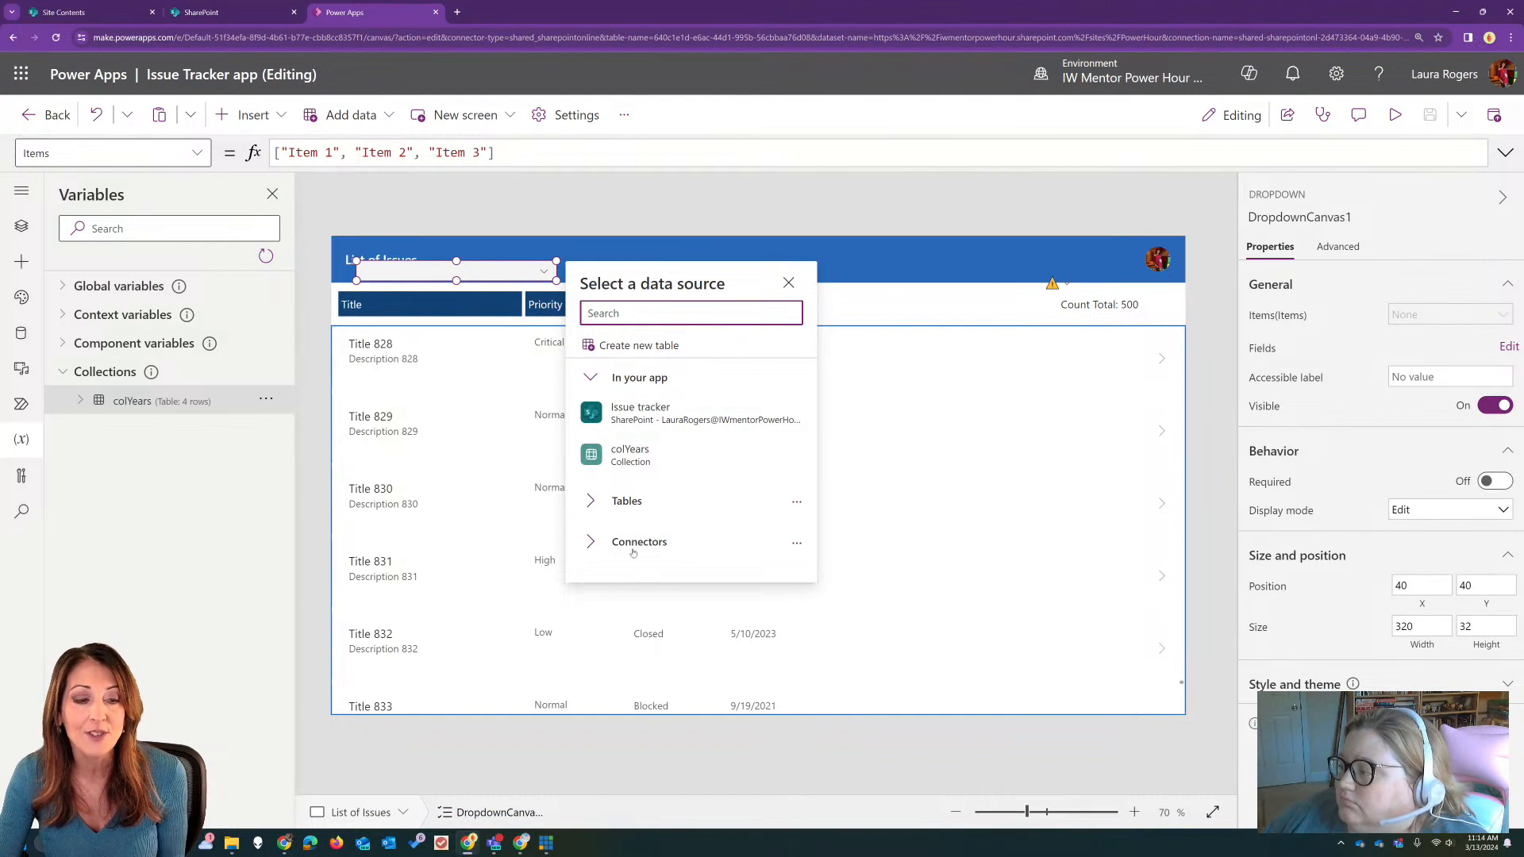
pyautogui.click(788, 283)
pyautogui.moveTo(508, 269); pyautogui.dragTo(1001, 304)
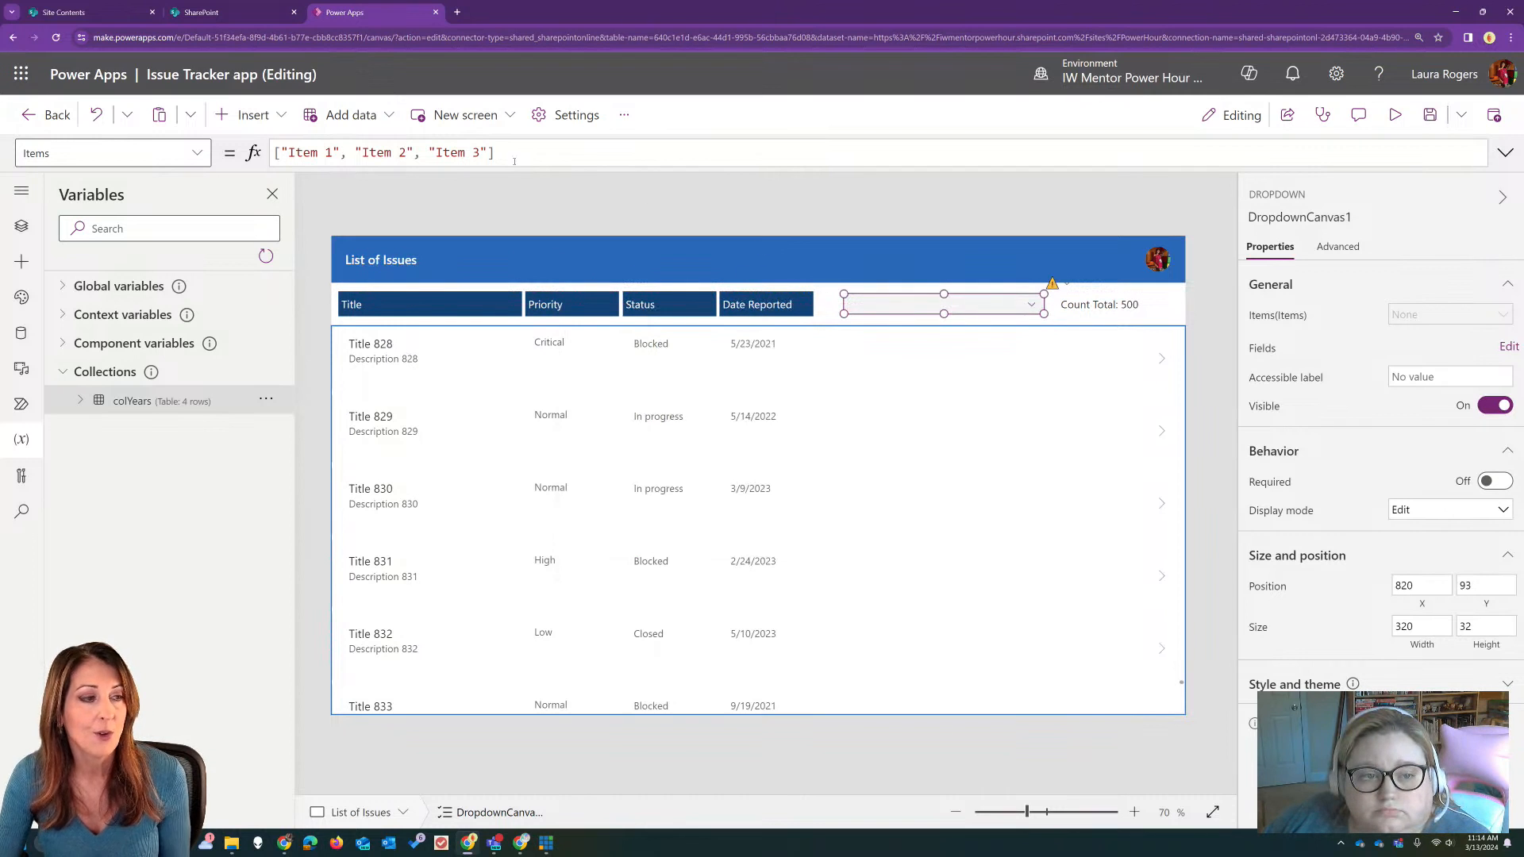
# Step: Expand and format the dropdown's default Items formula and examine its bracketed list of items
pyautogui.click(387, 152)
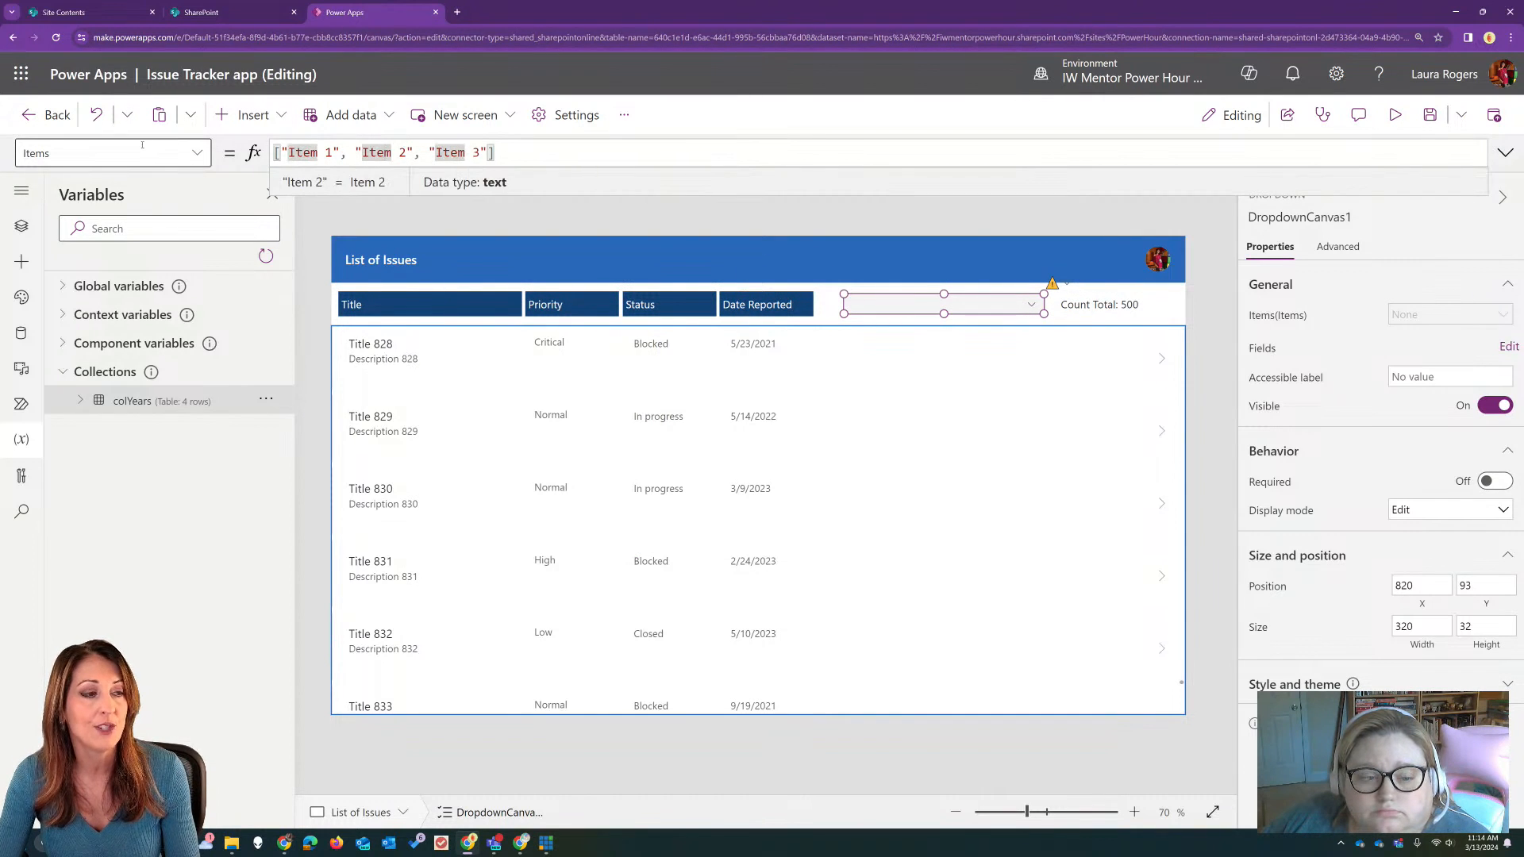
pyautogui.click(525, 153)
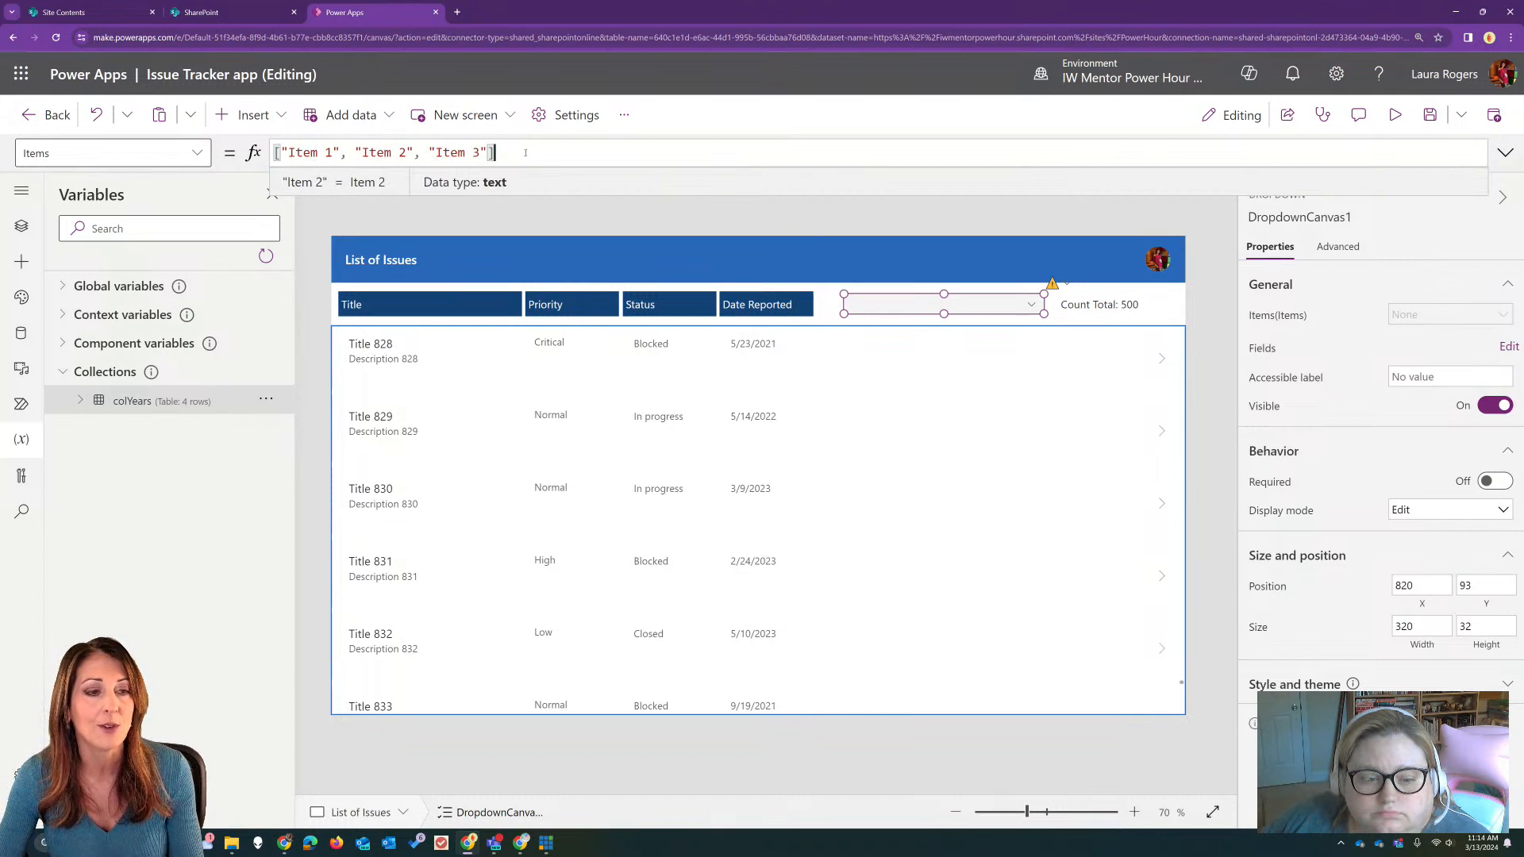
pyautogui.click(1505, 152)
pyautogui.click(318, 505)
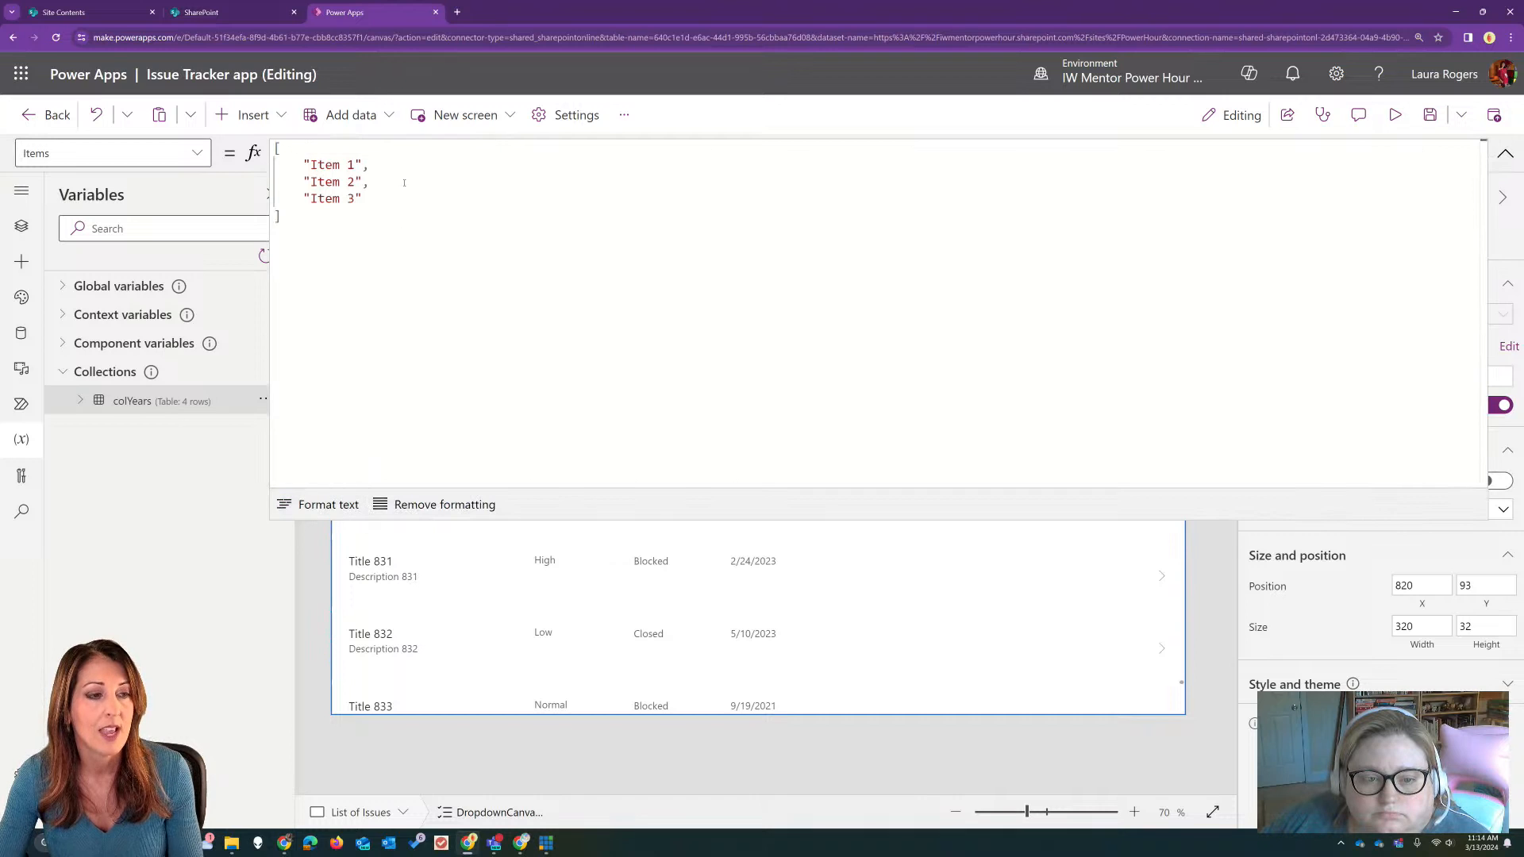
pyautogui.click(294, 144)
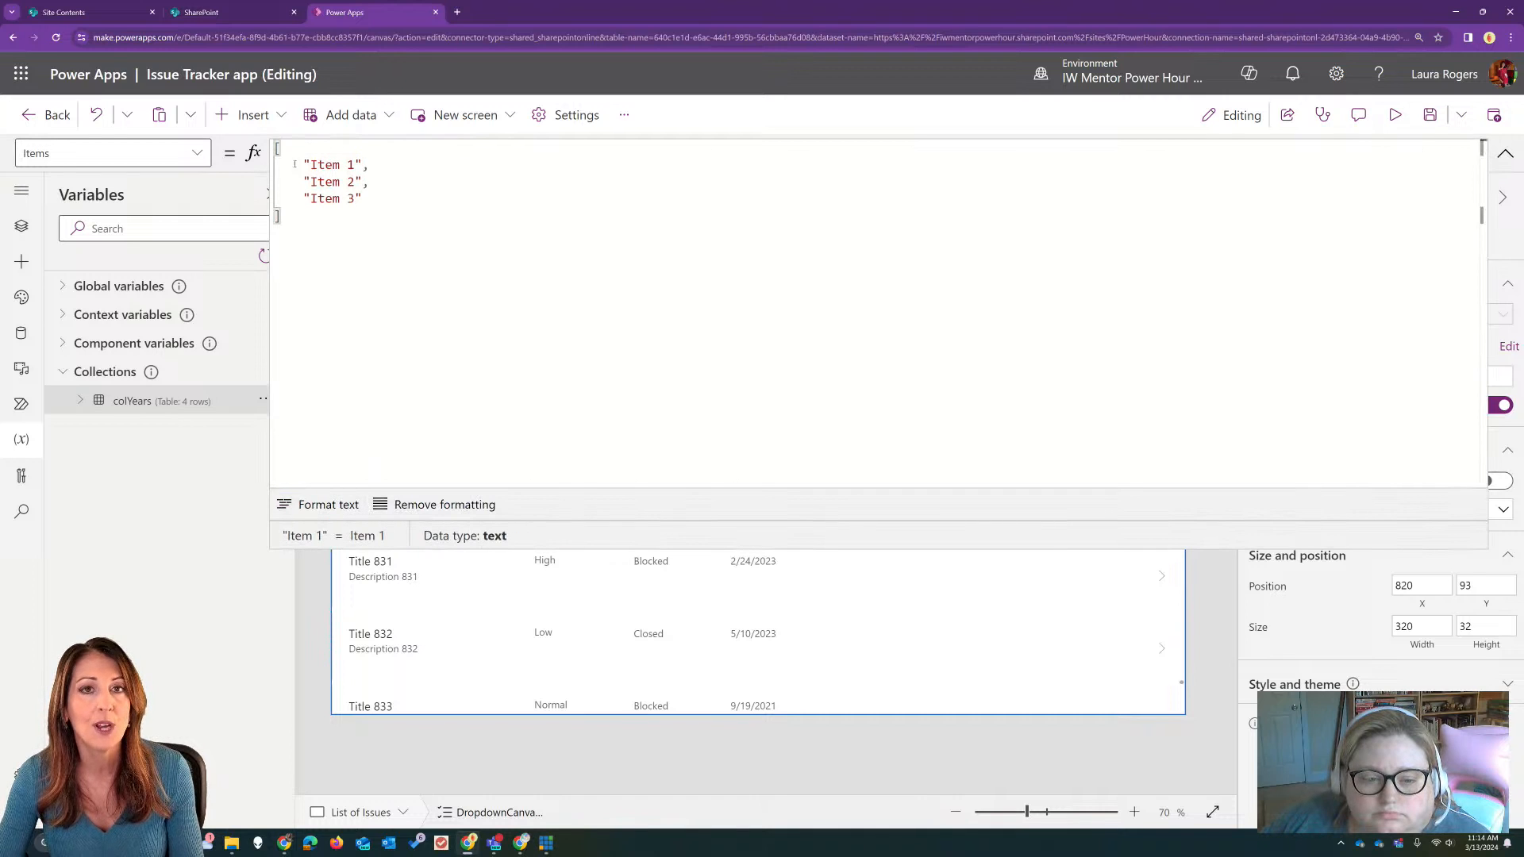
pyautogui.click(289, 221)
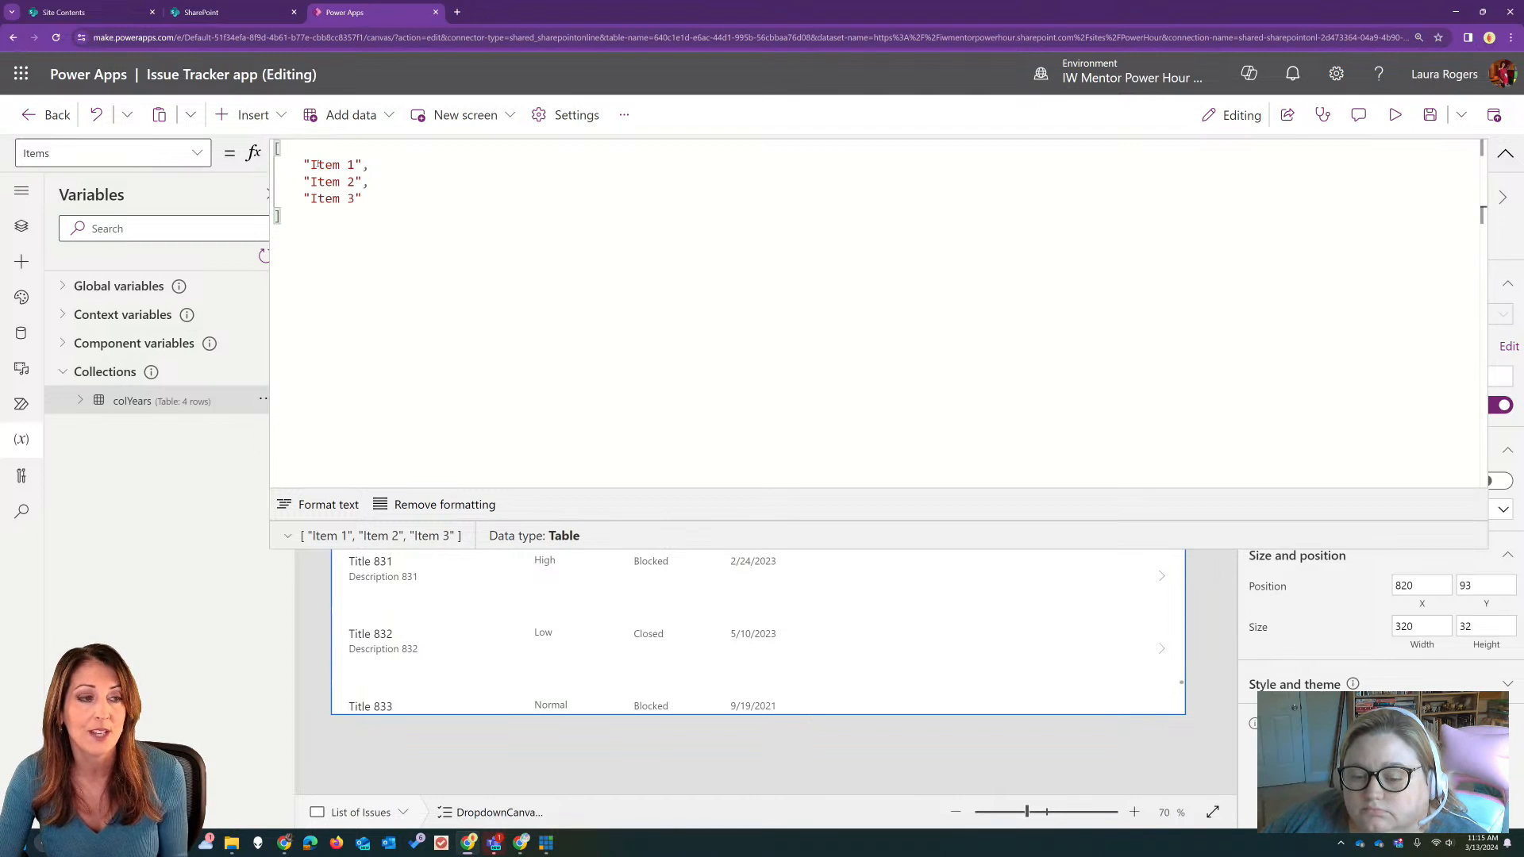
# Step: Replace the dropdown's Items formula with colYears and collapse the formula editor
pyautogui.hotkey('ctrl', 'a')
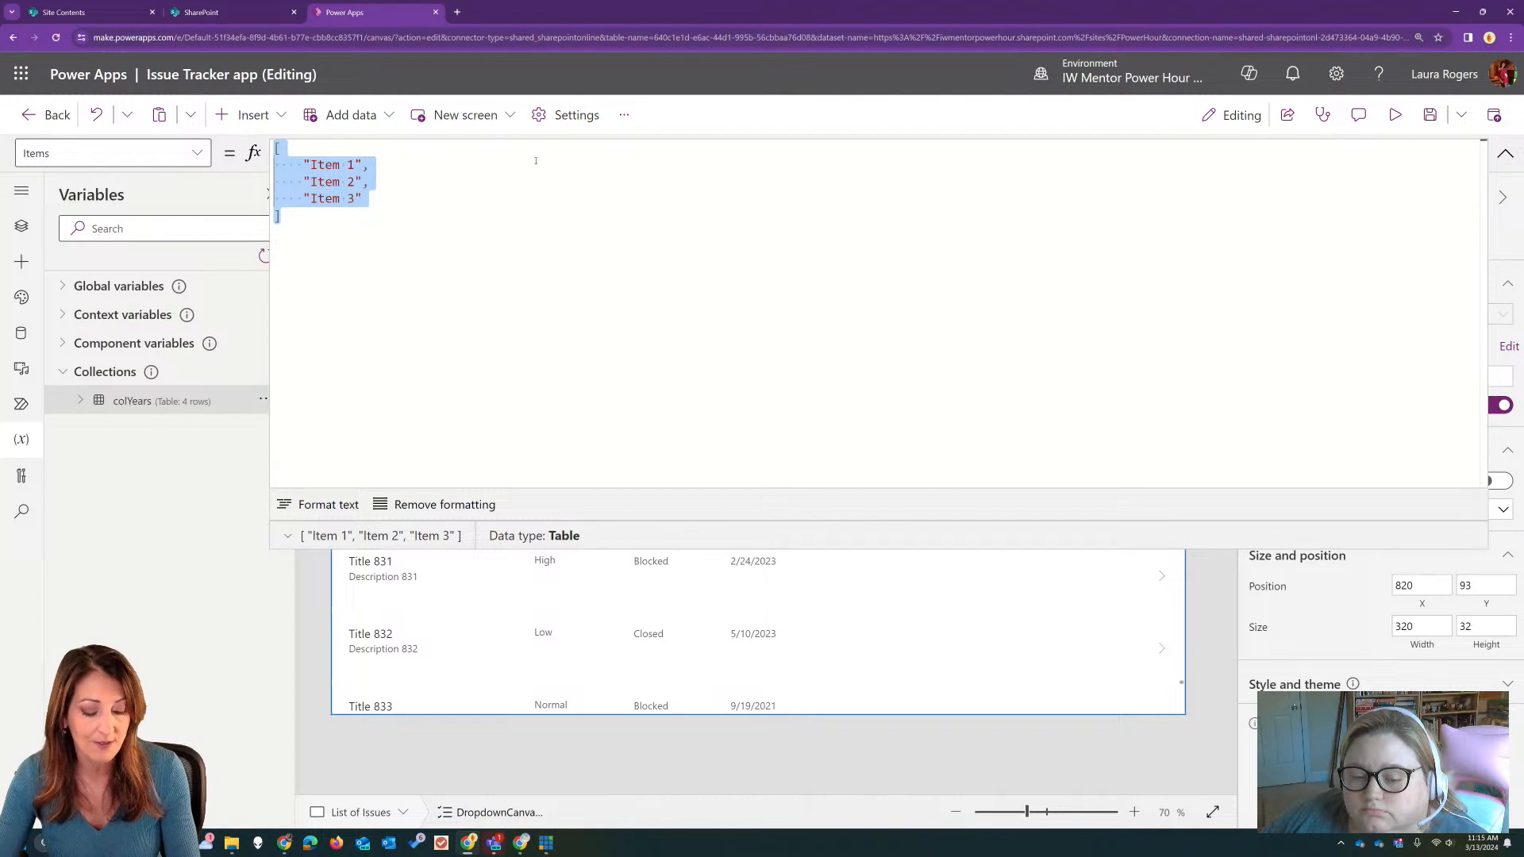
pyautogui.write('colYears')
pyautogui.click(500, 161)
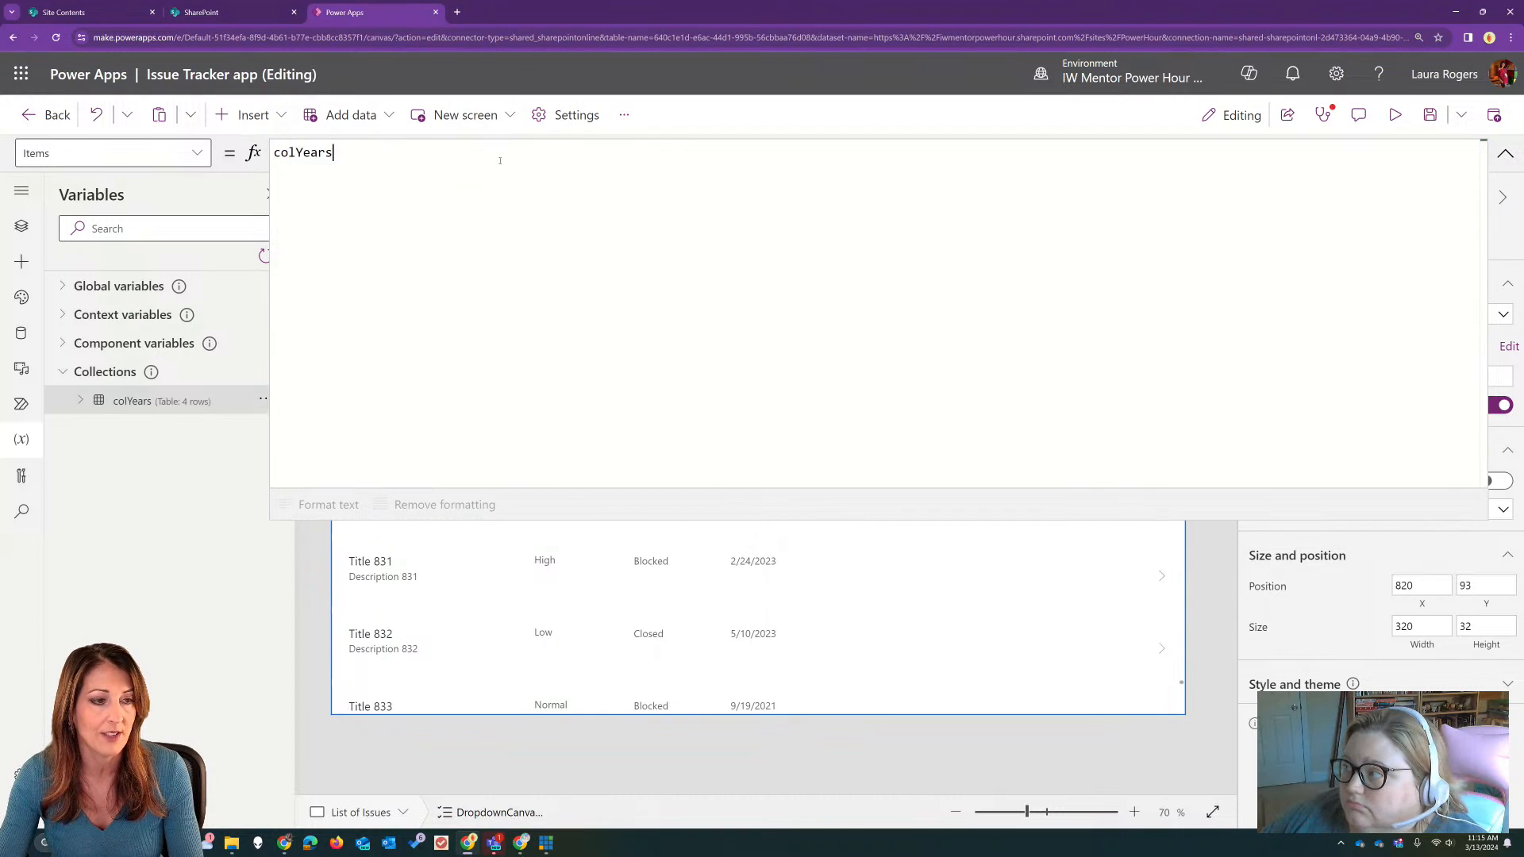
pyautogui.click(1505, 153)
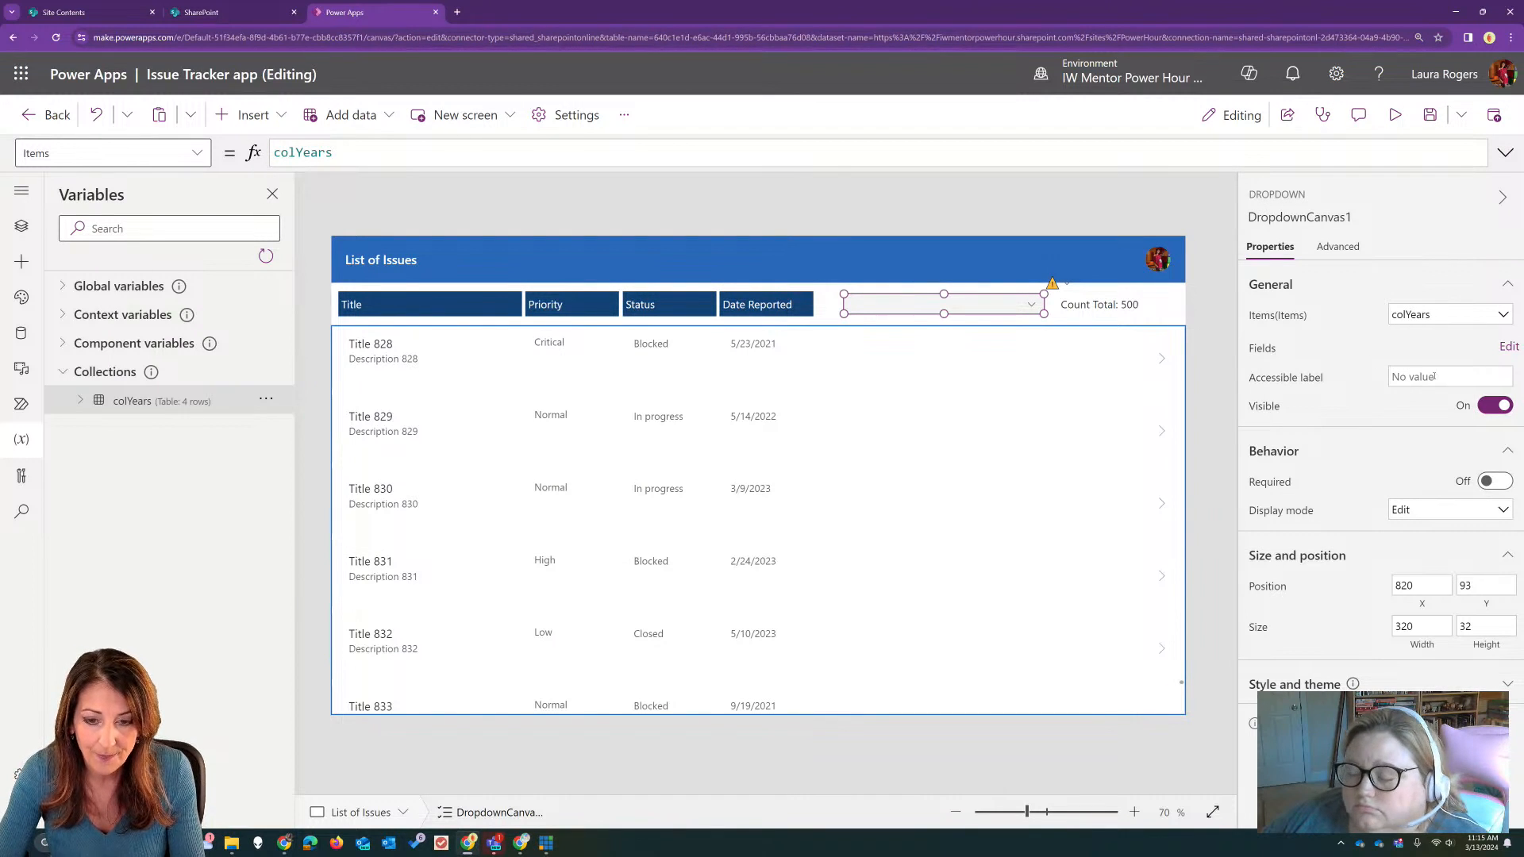
# Step: Resize the dropdown to about 212 wide by 36 high and preview the choices it offers
pyautogui.moveTo(1042, 314); pyautogui.dragTo(976, 316)
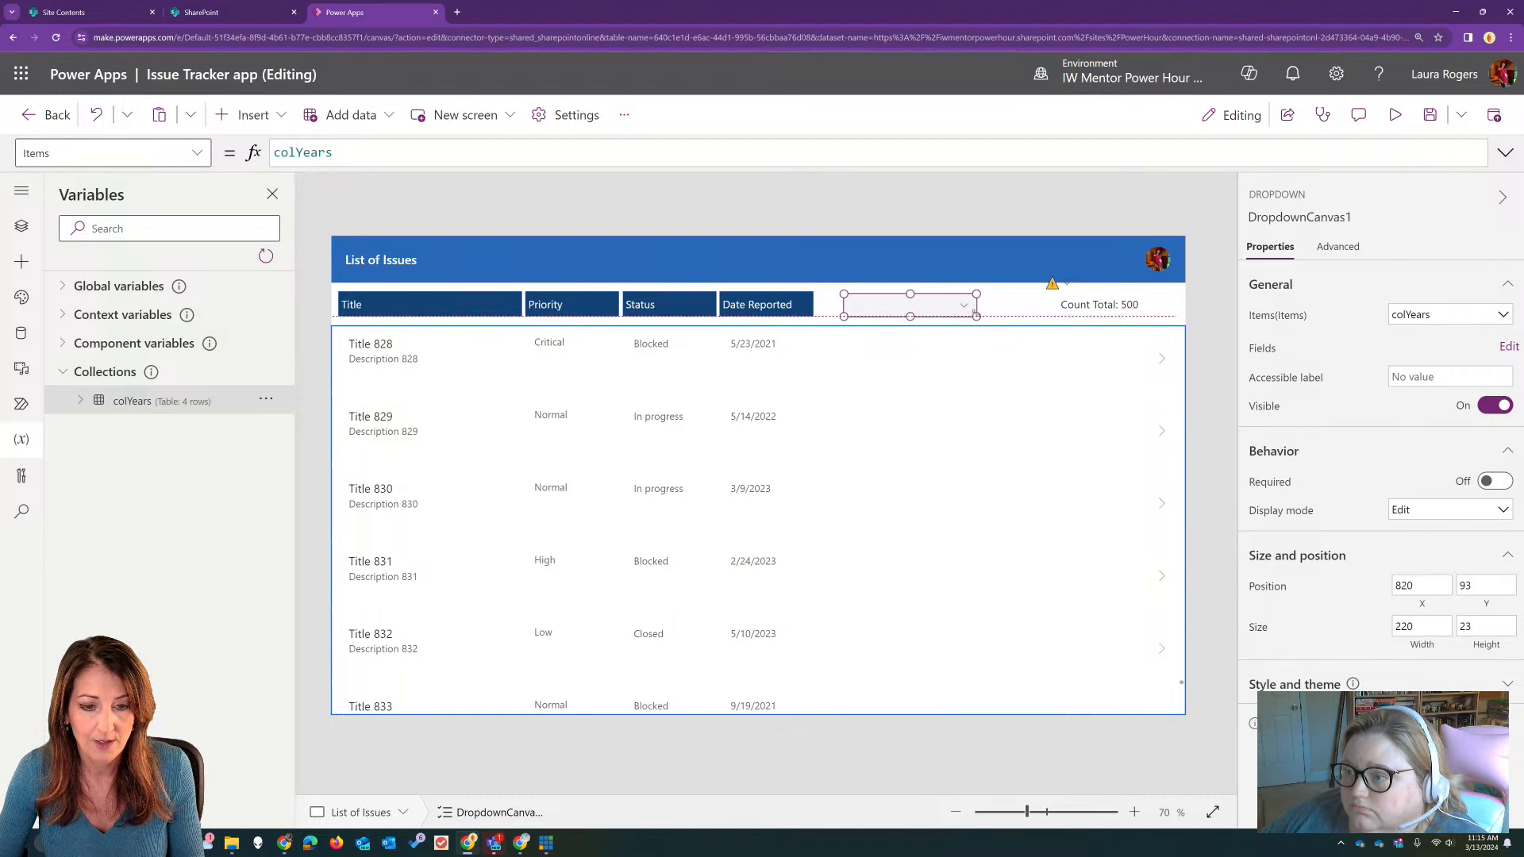
pyautogui.click(1395, 114)
pyautogui.click(785, 242)
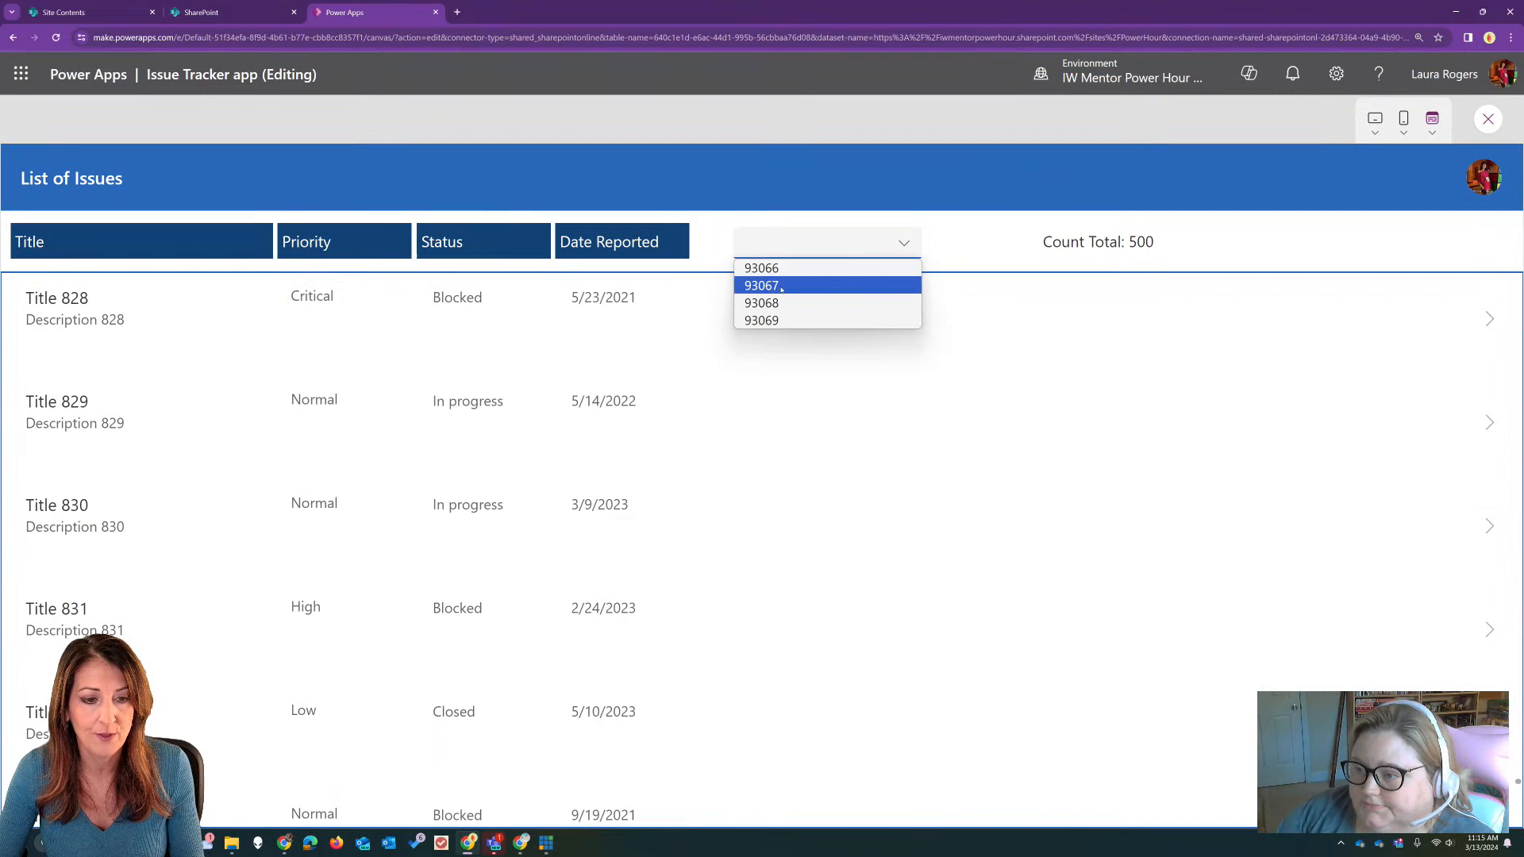
pyautogui.press('Escape')
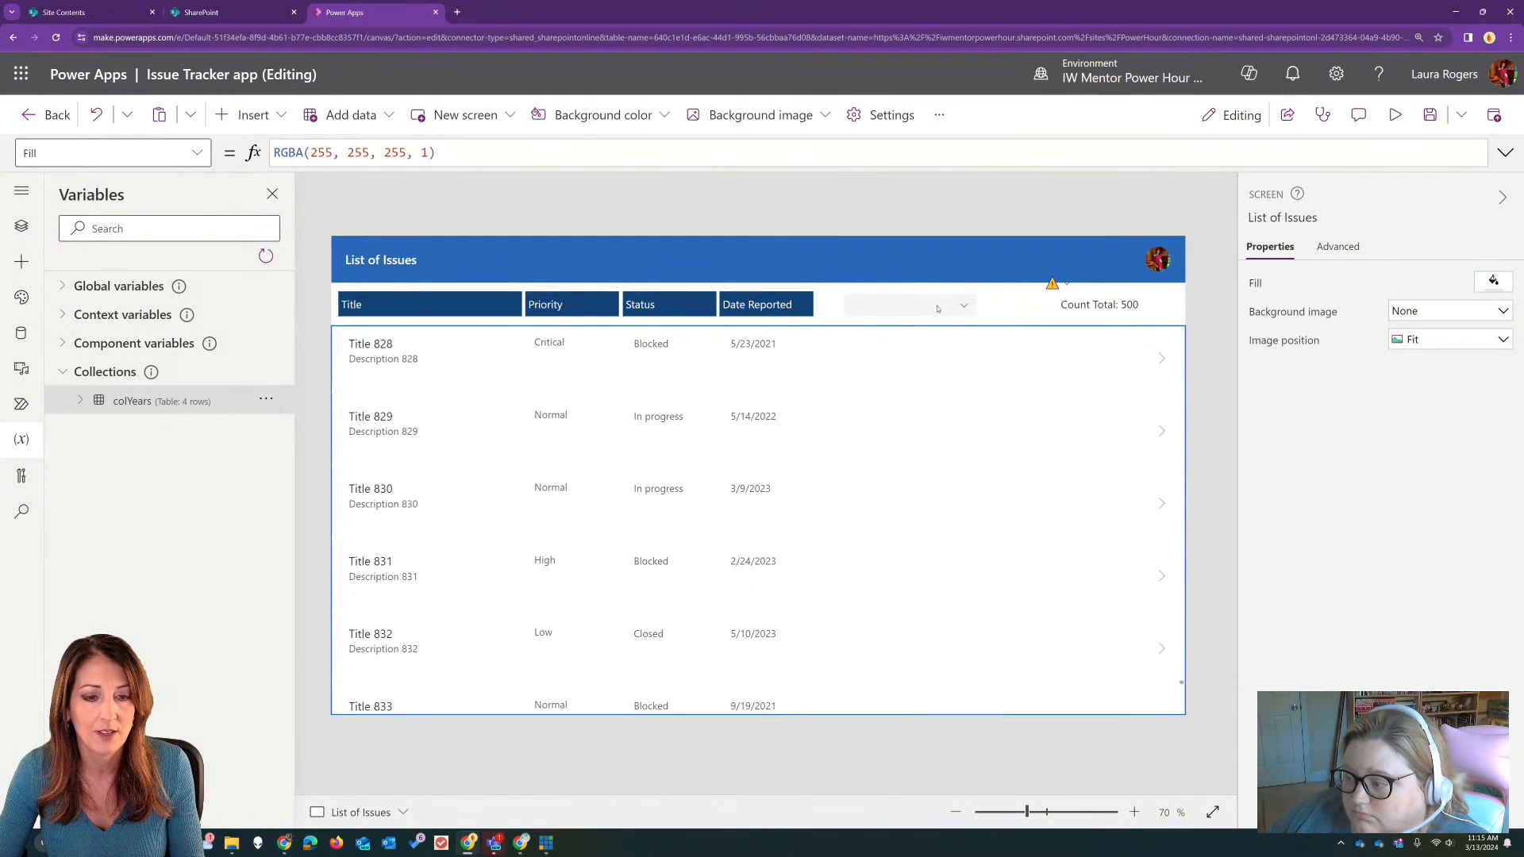
# Step: Add the Year field to the dropdown's fields as a text column
pyautogui.click(937, 309)
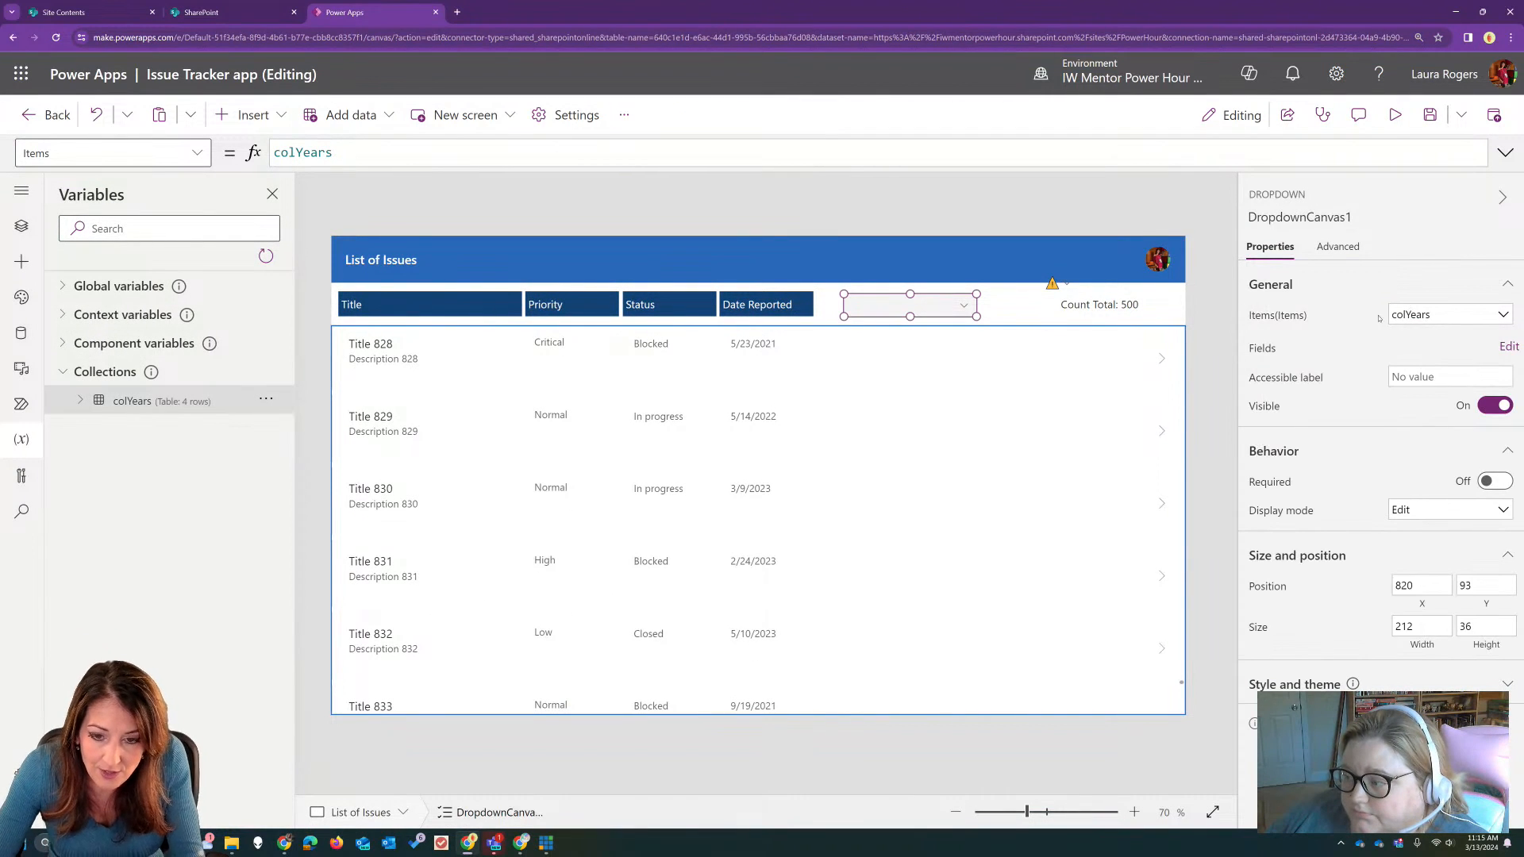
pyautogui.click(1507, 347)
pyautogui.click(1013, 234)
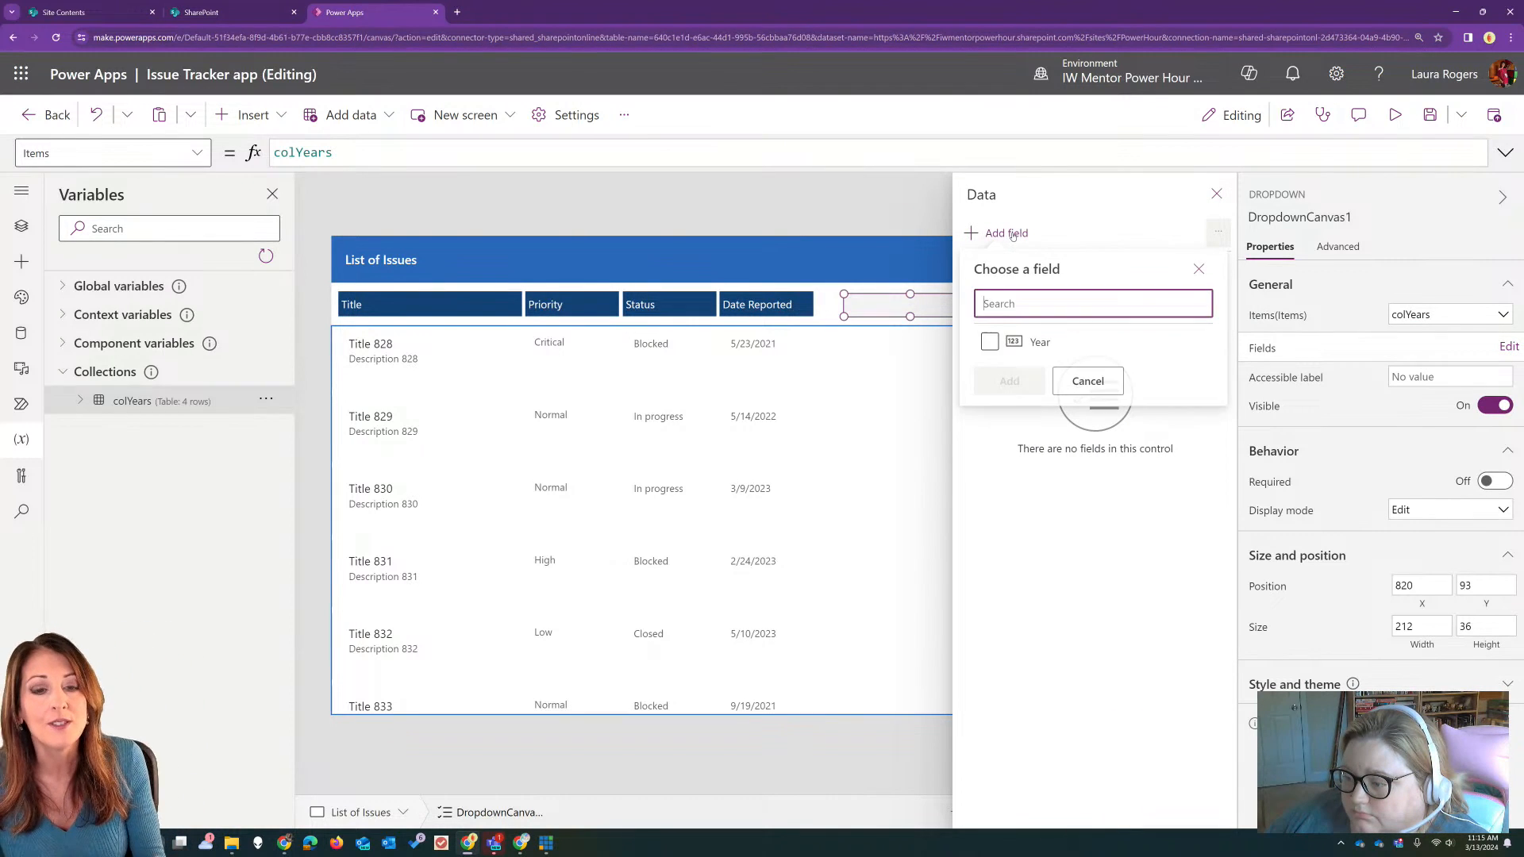
pyautogui.click(989, 344)
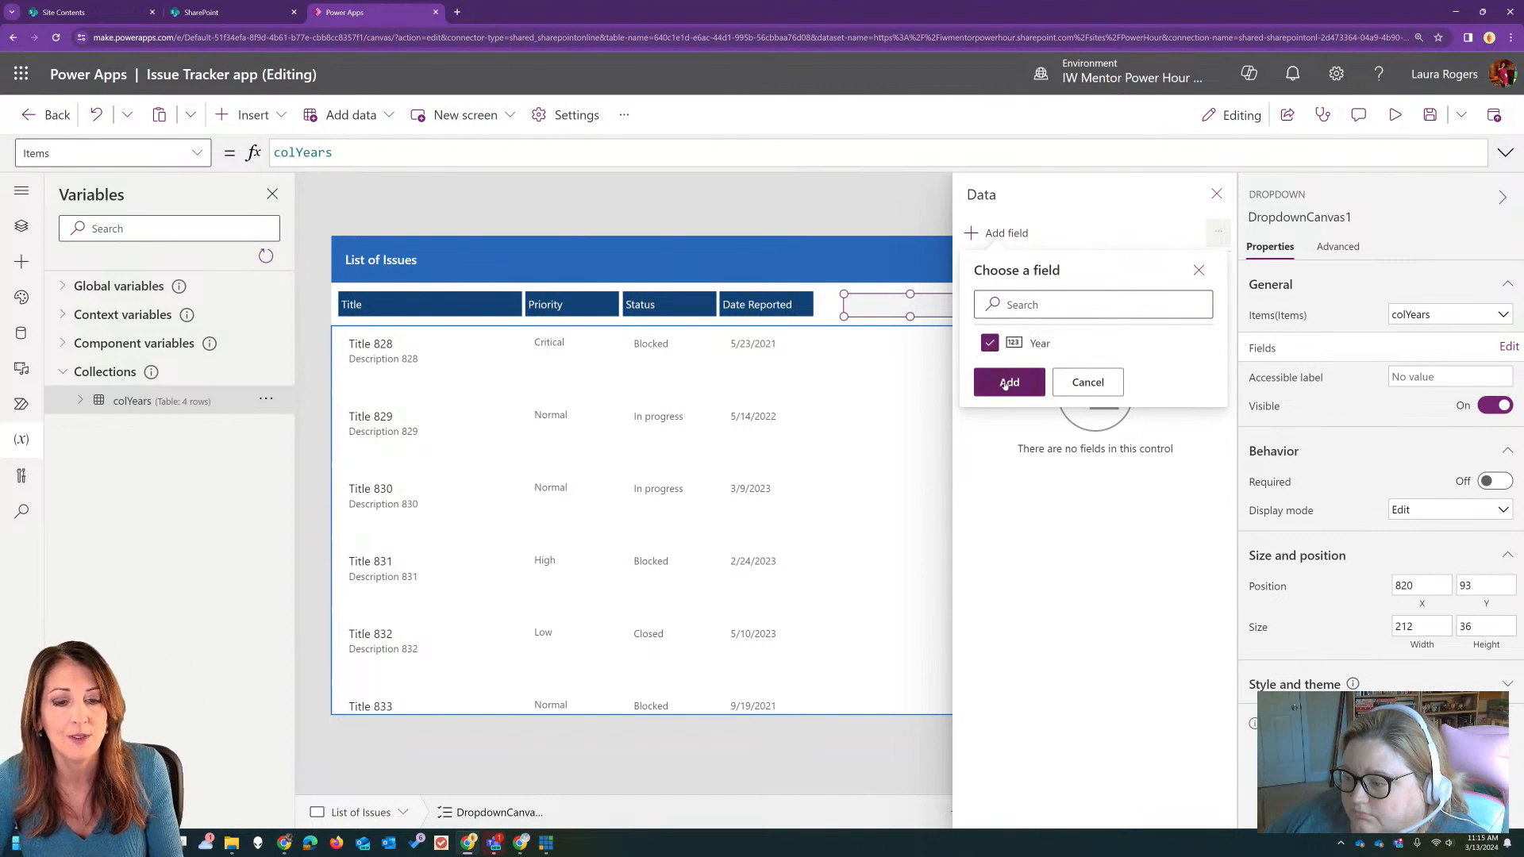
pyautogui.click(1008, 382)
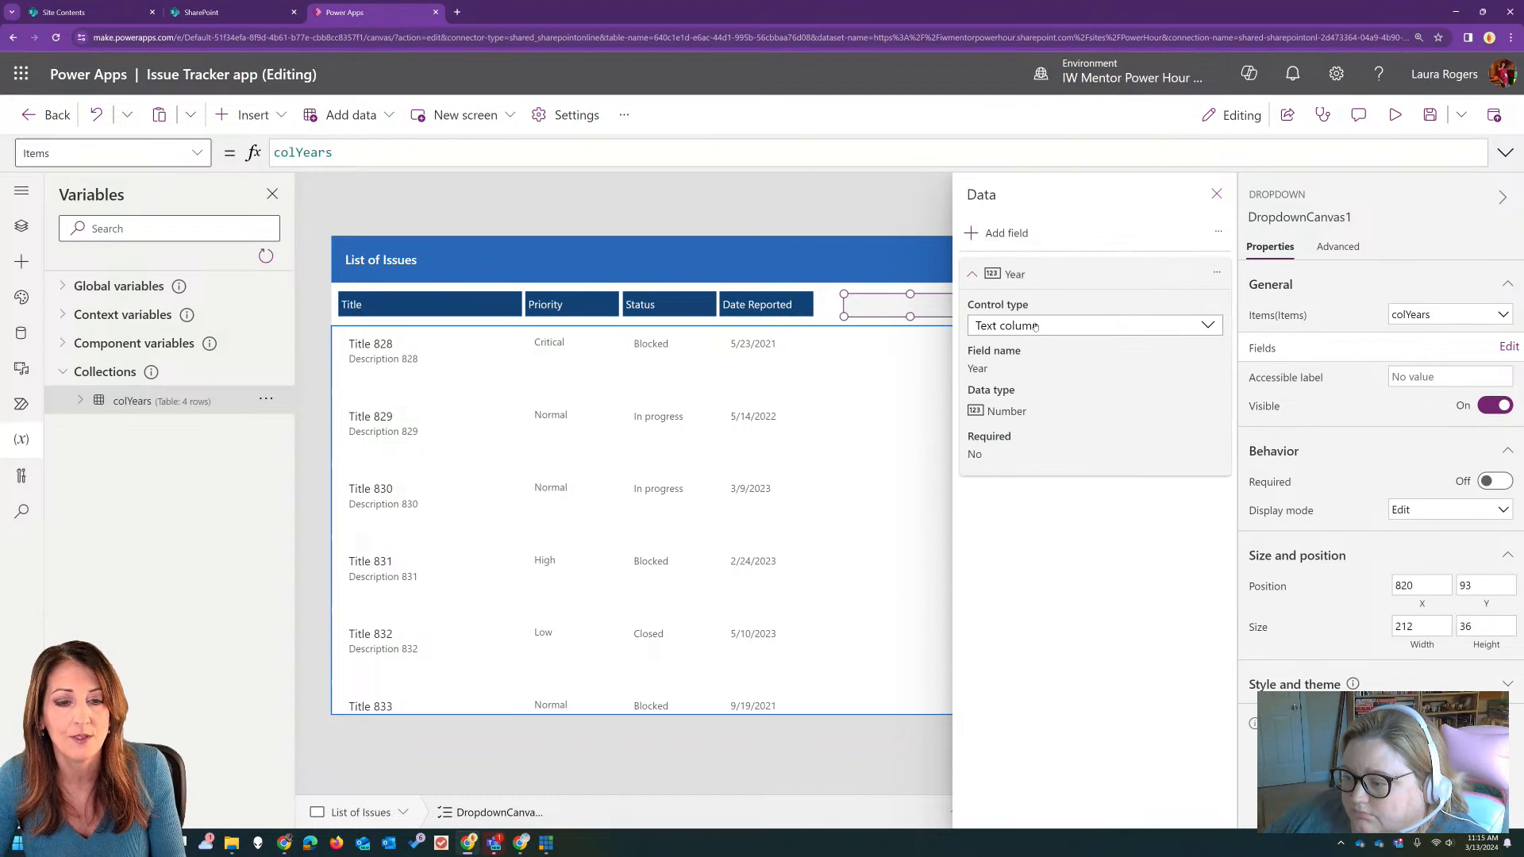
pyautogui.click(1179, 325)
pyautogui.click(1208, 326)
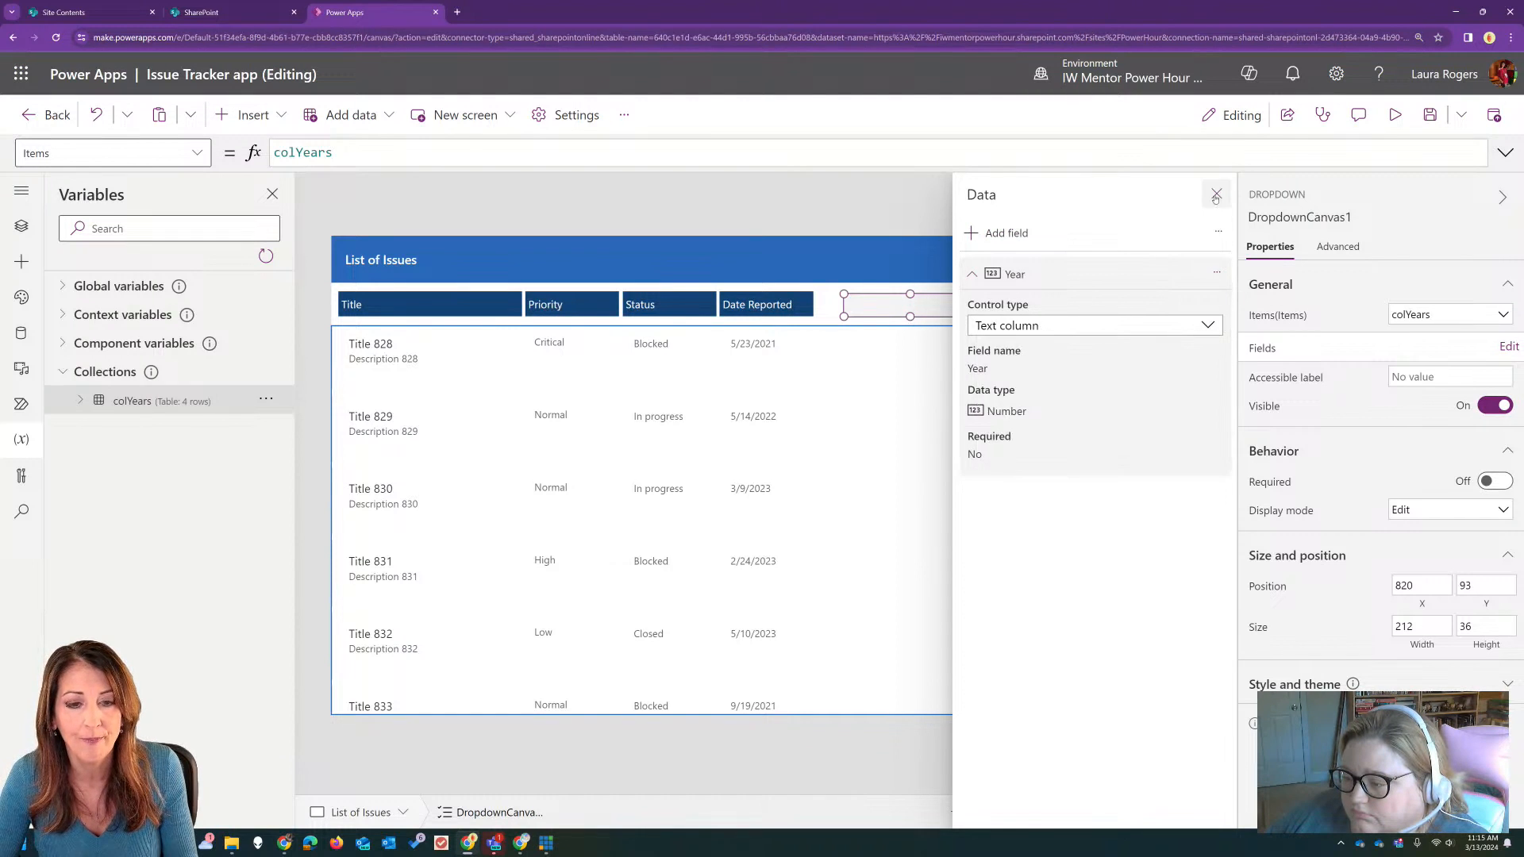
pyautogui.click(1217, 194)
# Step: Preview the app, choose 2024 in the year dropdown, and return to editing
pyautogui.click(1394, 115)
pyautogui.click(901, 242)
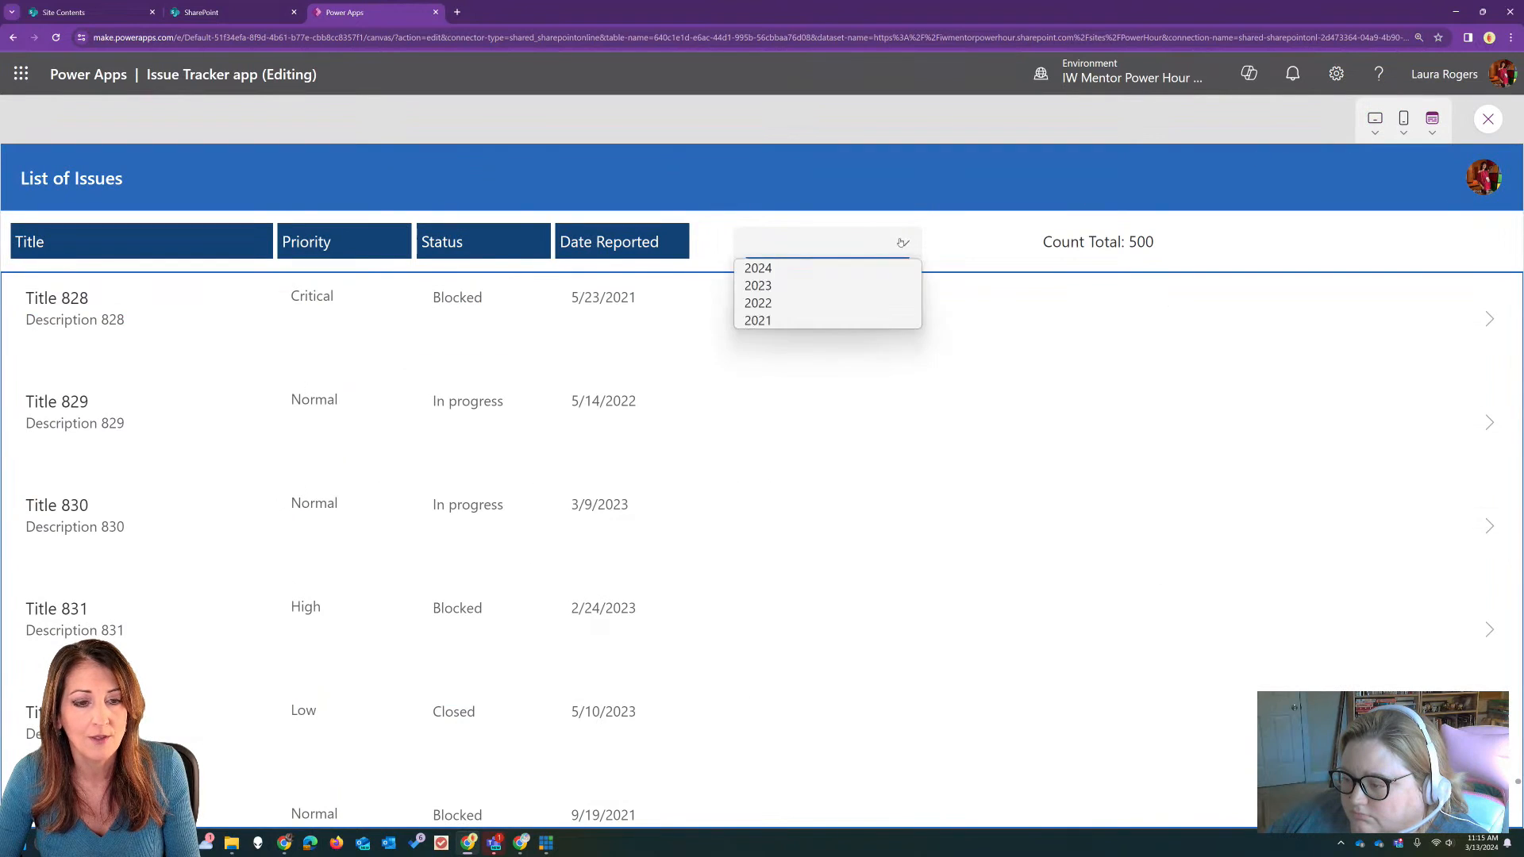
pyautogui.click(883, 270)
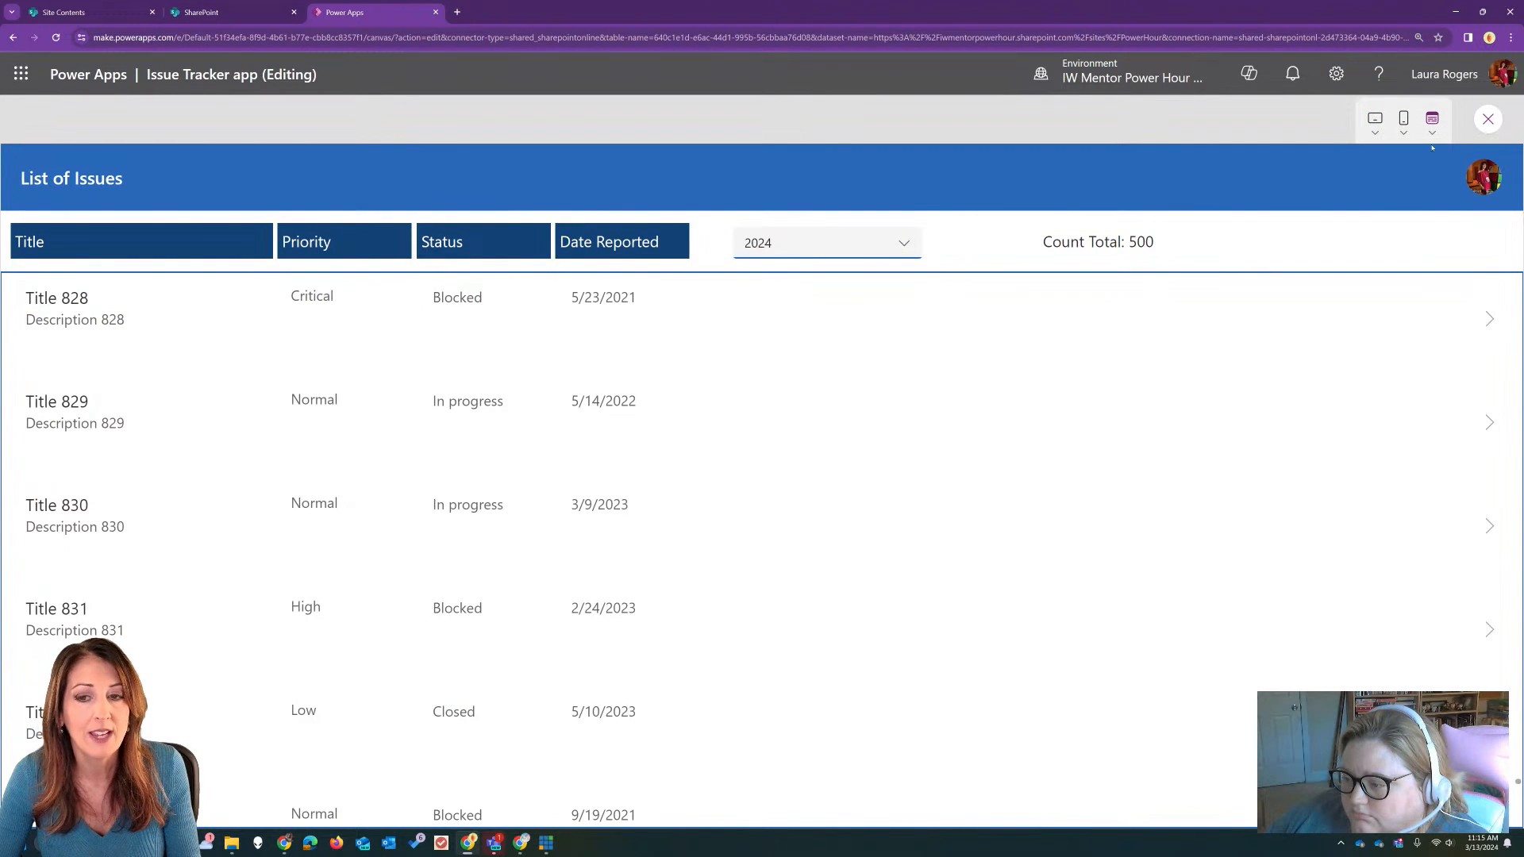
pyautogui.click(1483, 120)
# Step: Enter Year(Now()) as the year dropdown's DefaultSelectedItems formula
pyautogui.click(880, 306)
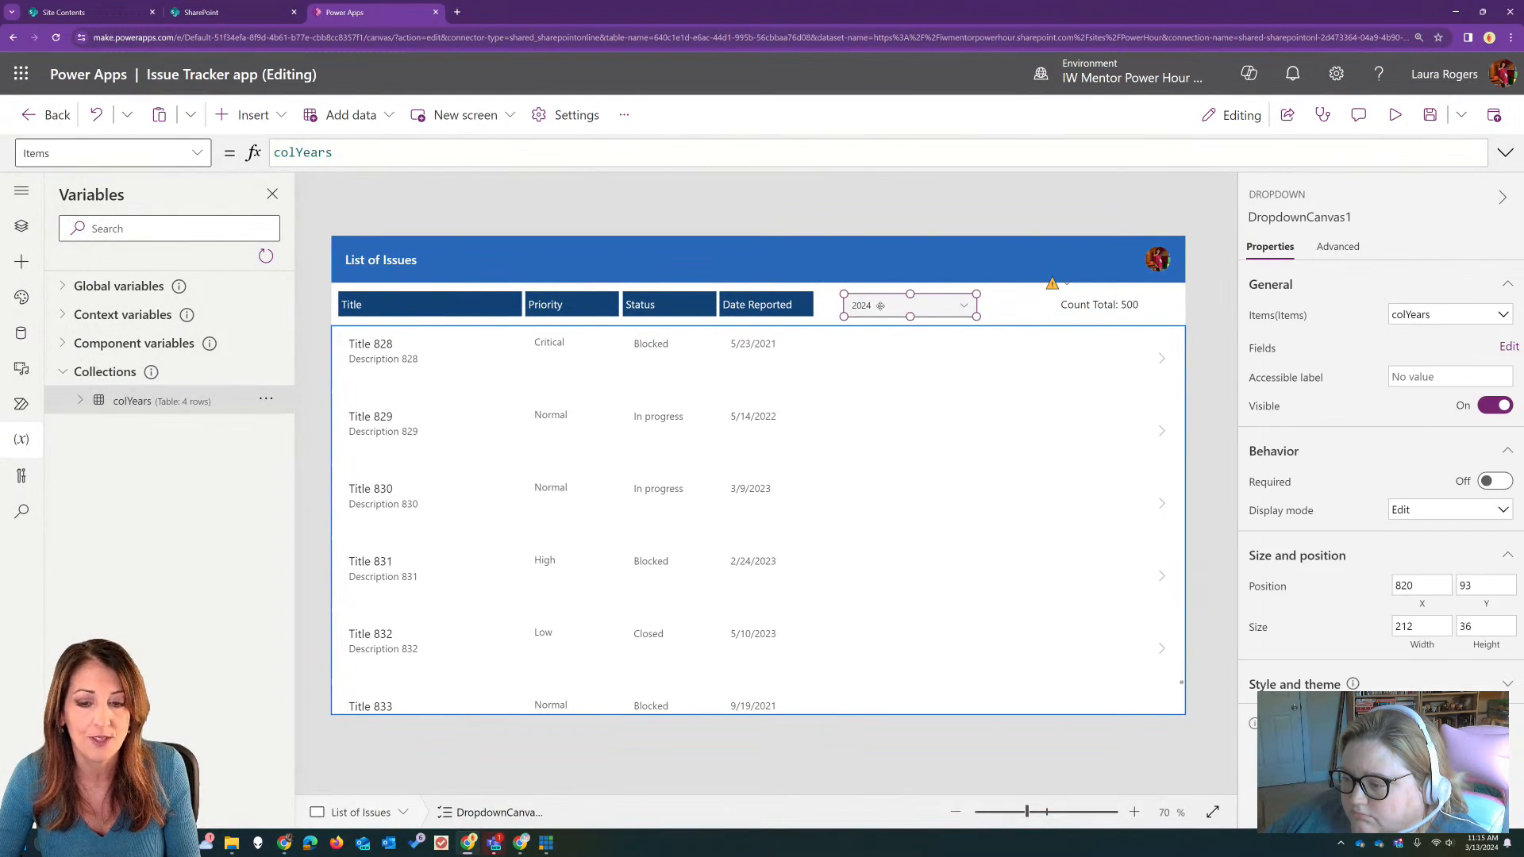
pyautogui.click(1338, 247)
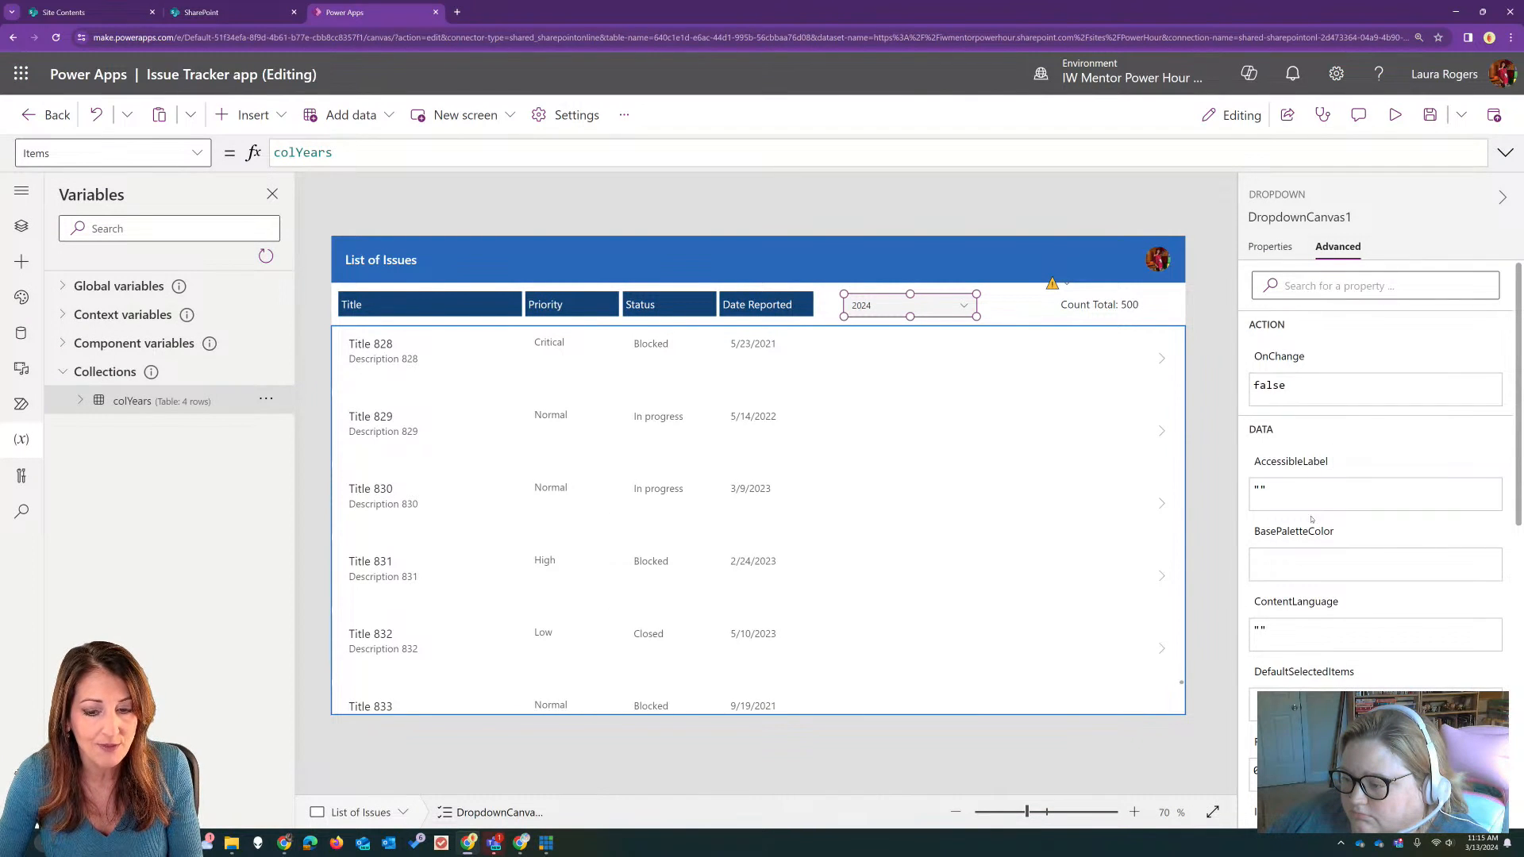
pyautogui.scroll(-5, 1311, 519)
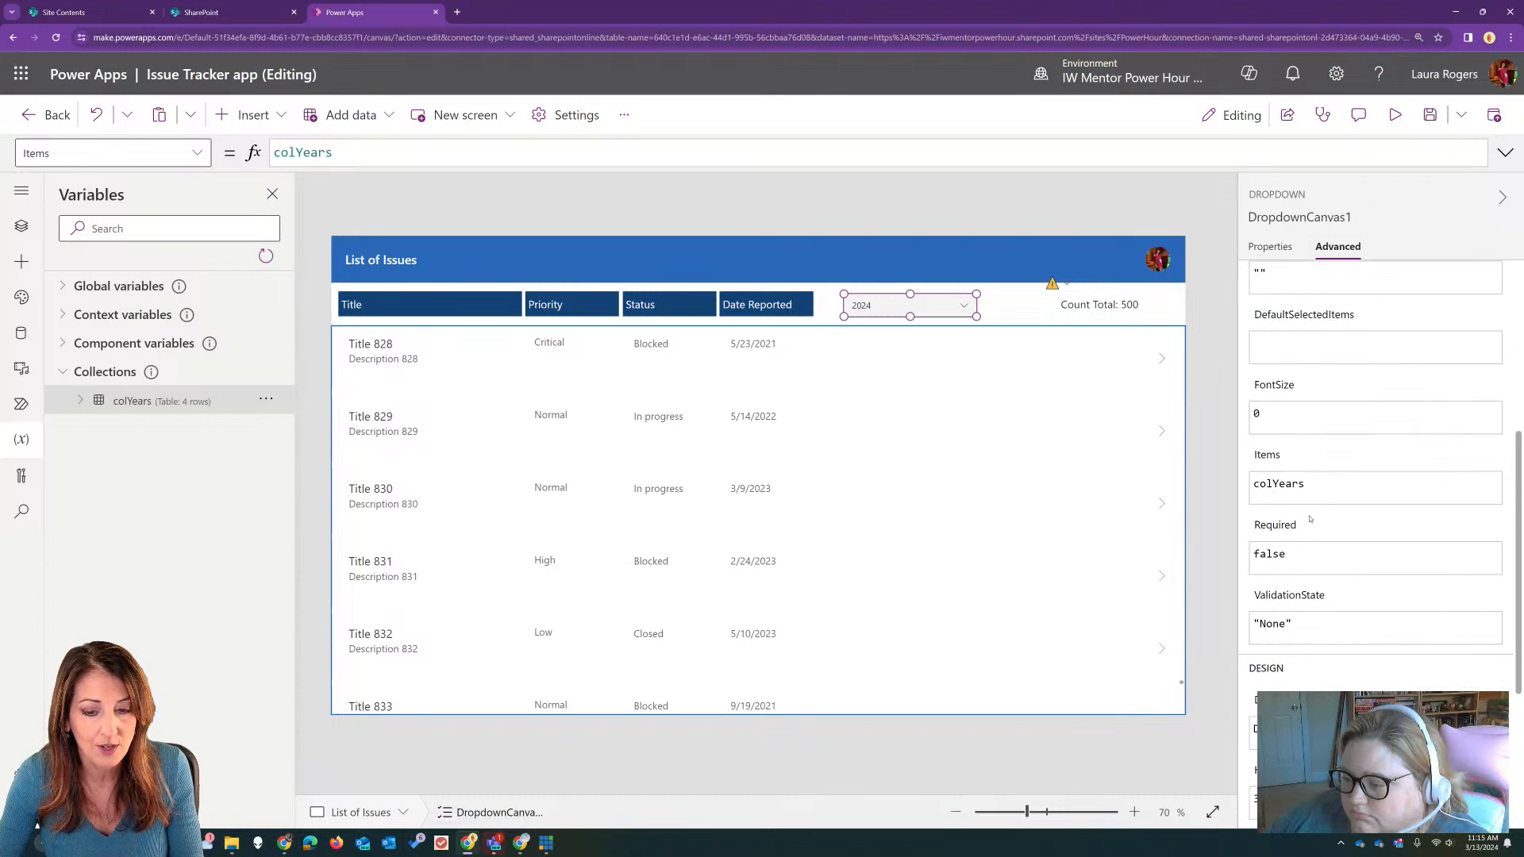
pyautogui.scroll(-2, 1310, 520)
pyautogui.scroll(-2, 1309, 520)
pyautogui.scroll(3, 1309, 520)
pyautogui.scroll(4, 1309, 520)
pyautogui.click(1293, 597)
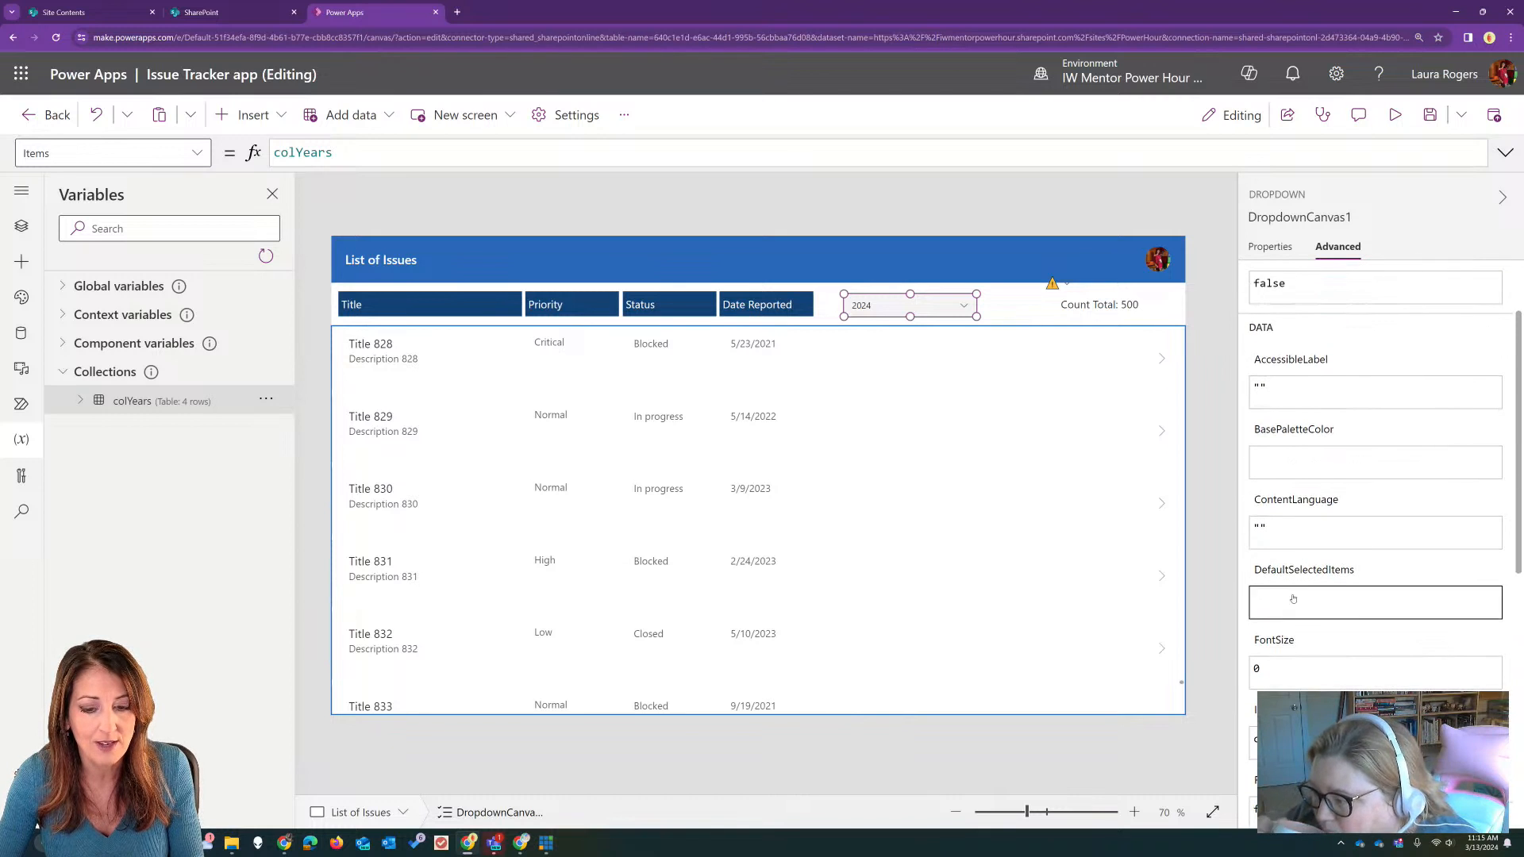
pyautogui.press('BackSpace')
pyautogui.write('year(now')
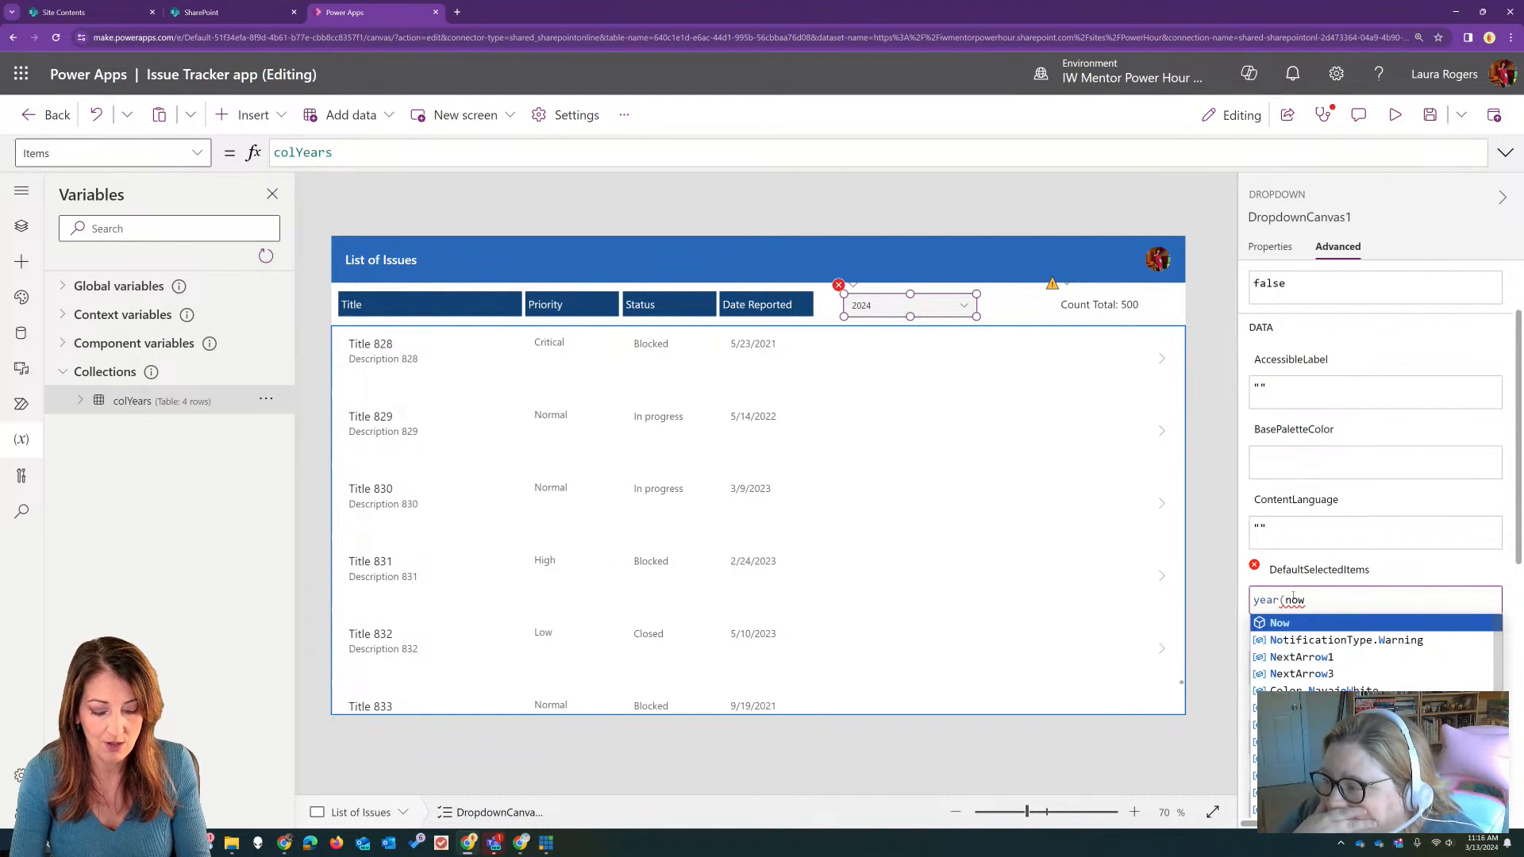
pyautogui.write('))')
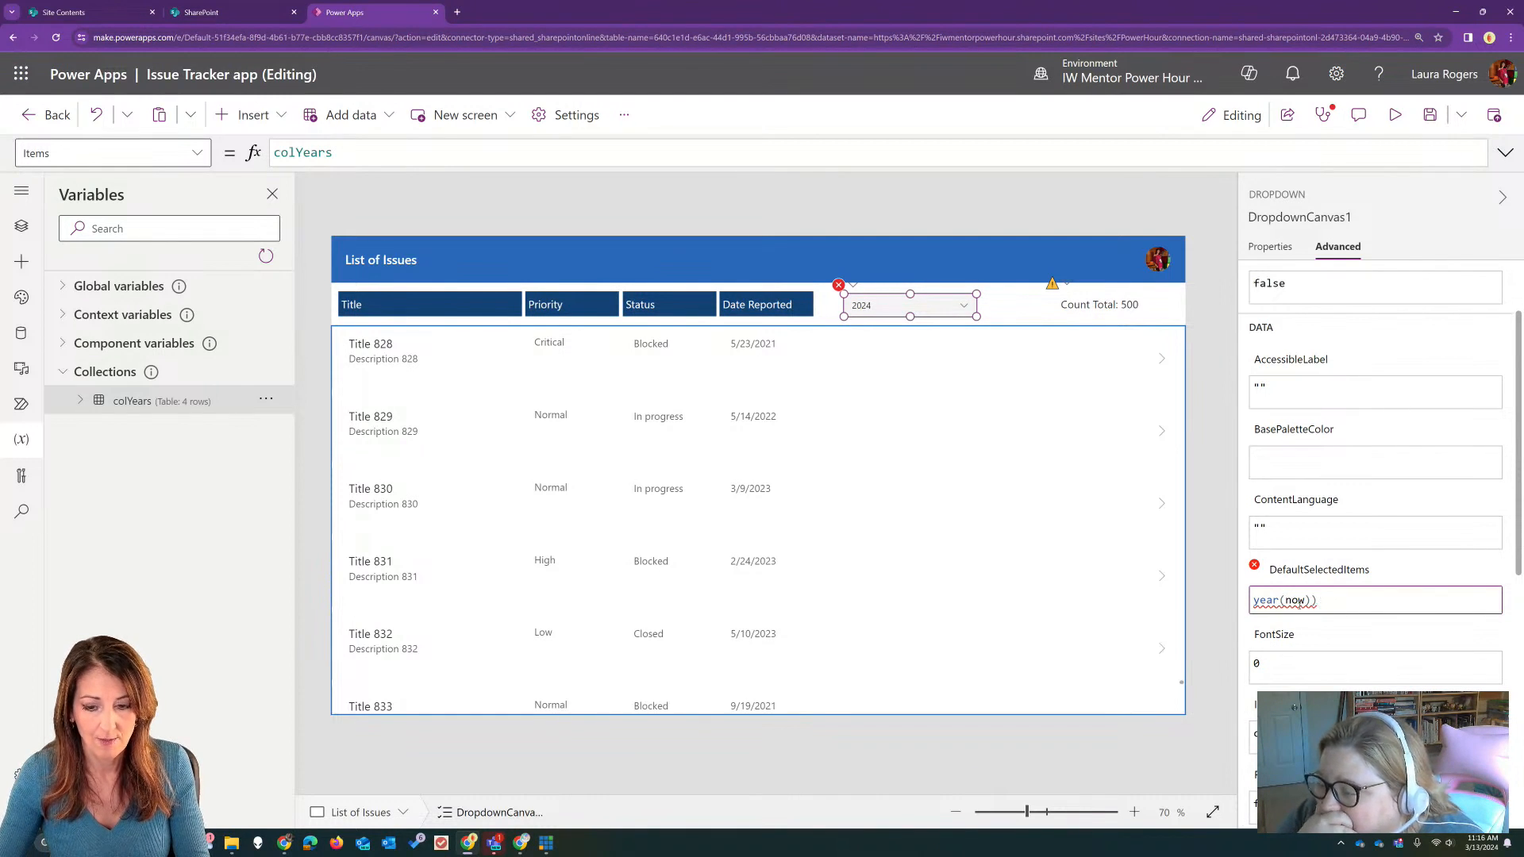
pyautogui.moveTo(1324, 599); pyautogui.dragTo(1205, 588)
pyautogui.write('Year(')
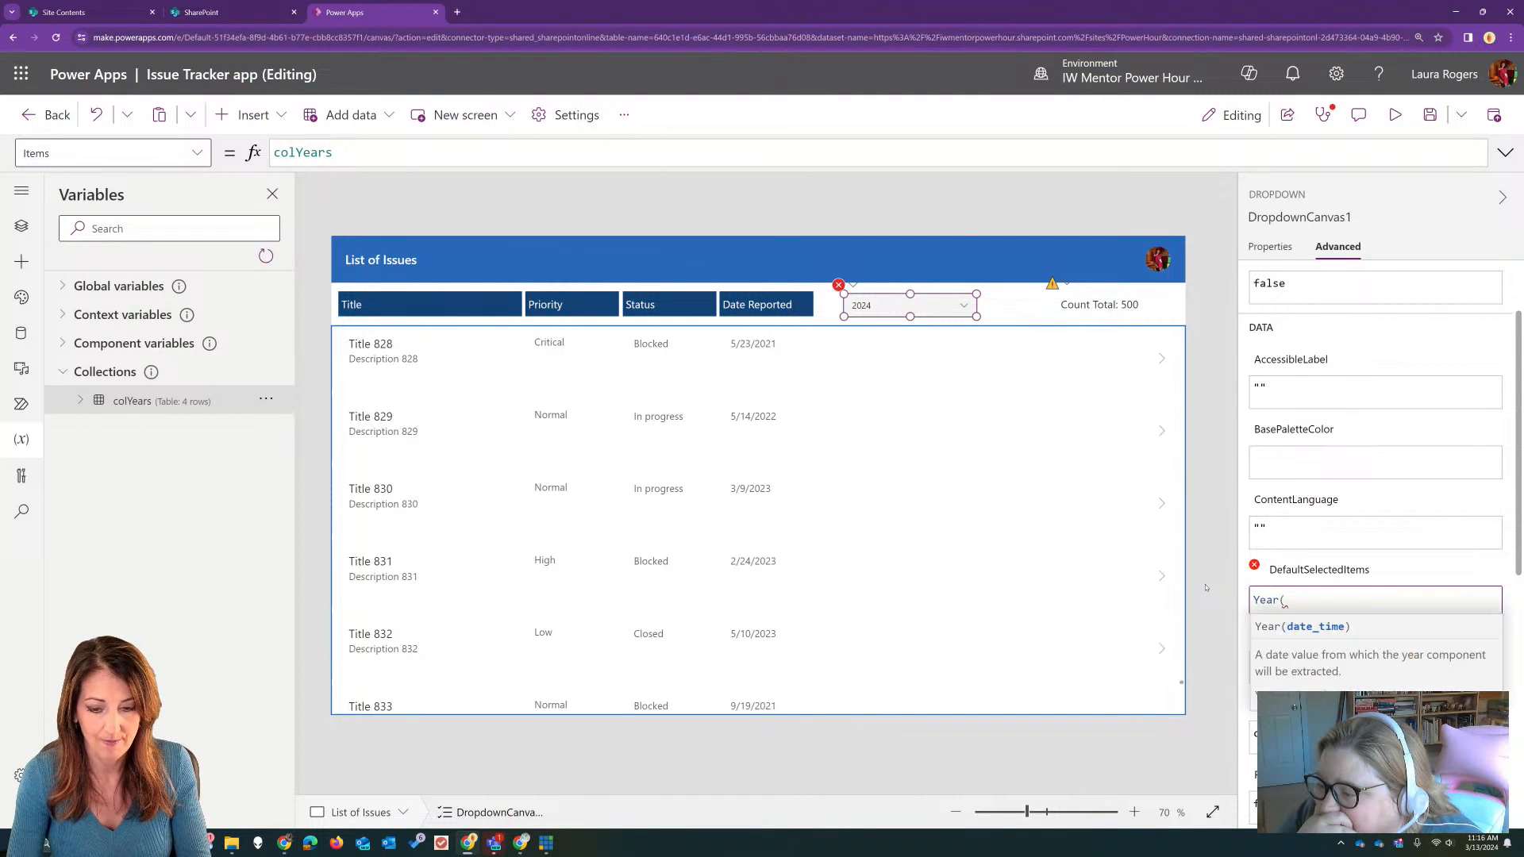
pyautogui.write('Now())')
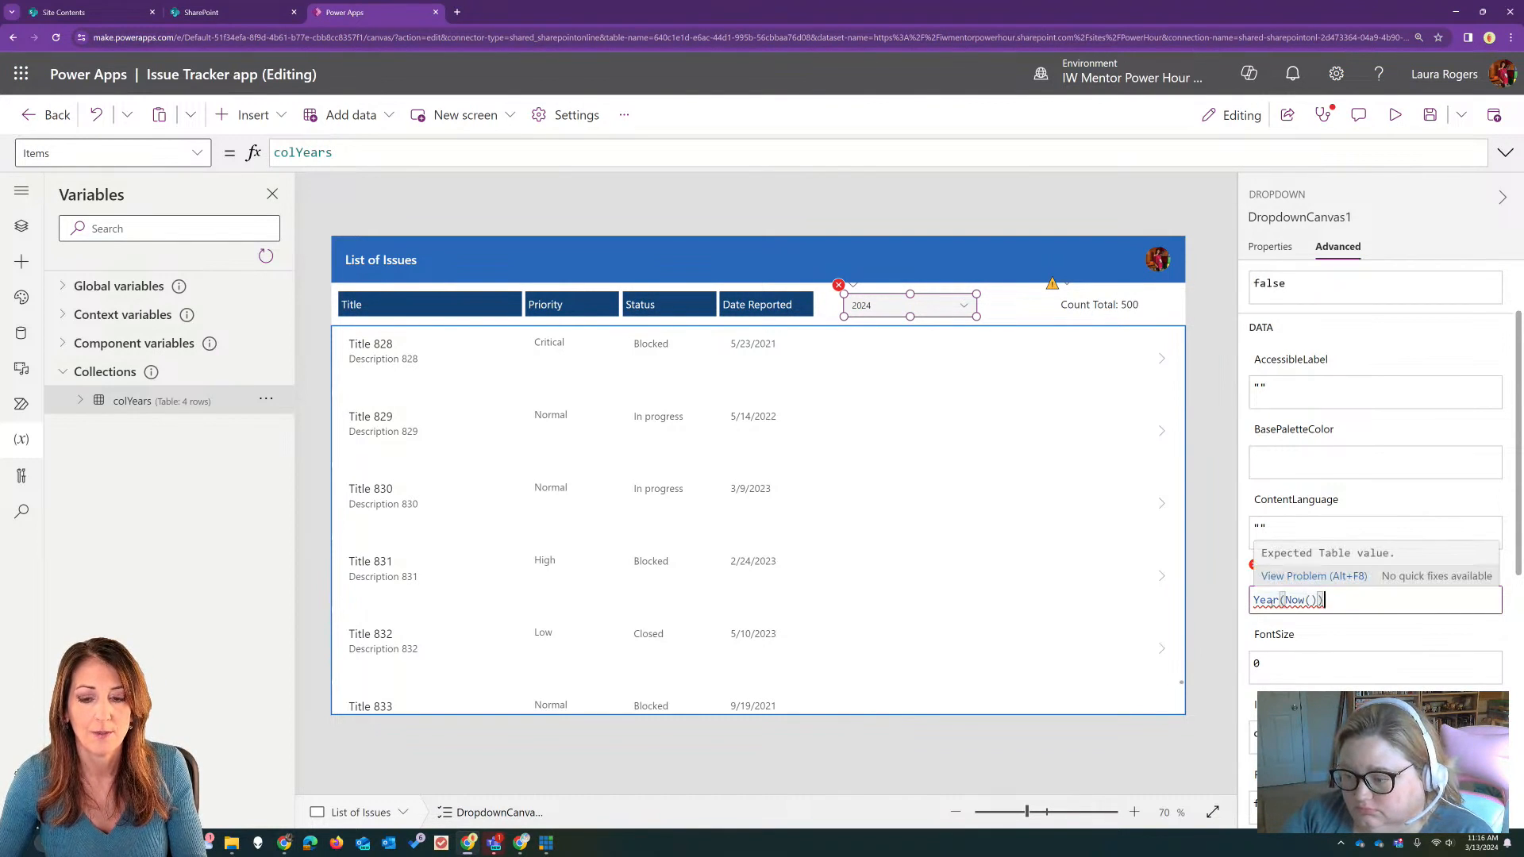
# Step: Turn the dropdown's DefaultSelectedItems formula into a record reading {Year:Year(Now())}
pyautogui.click(1255, 601)
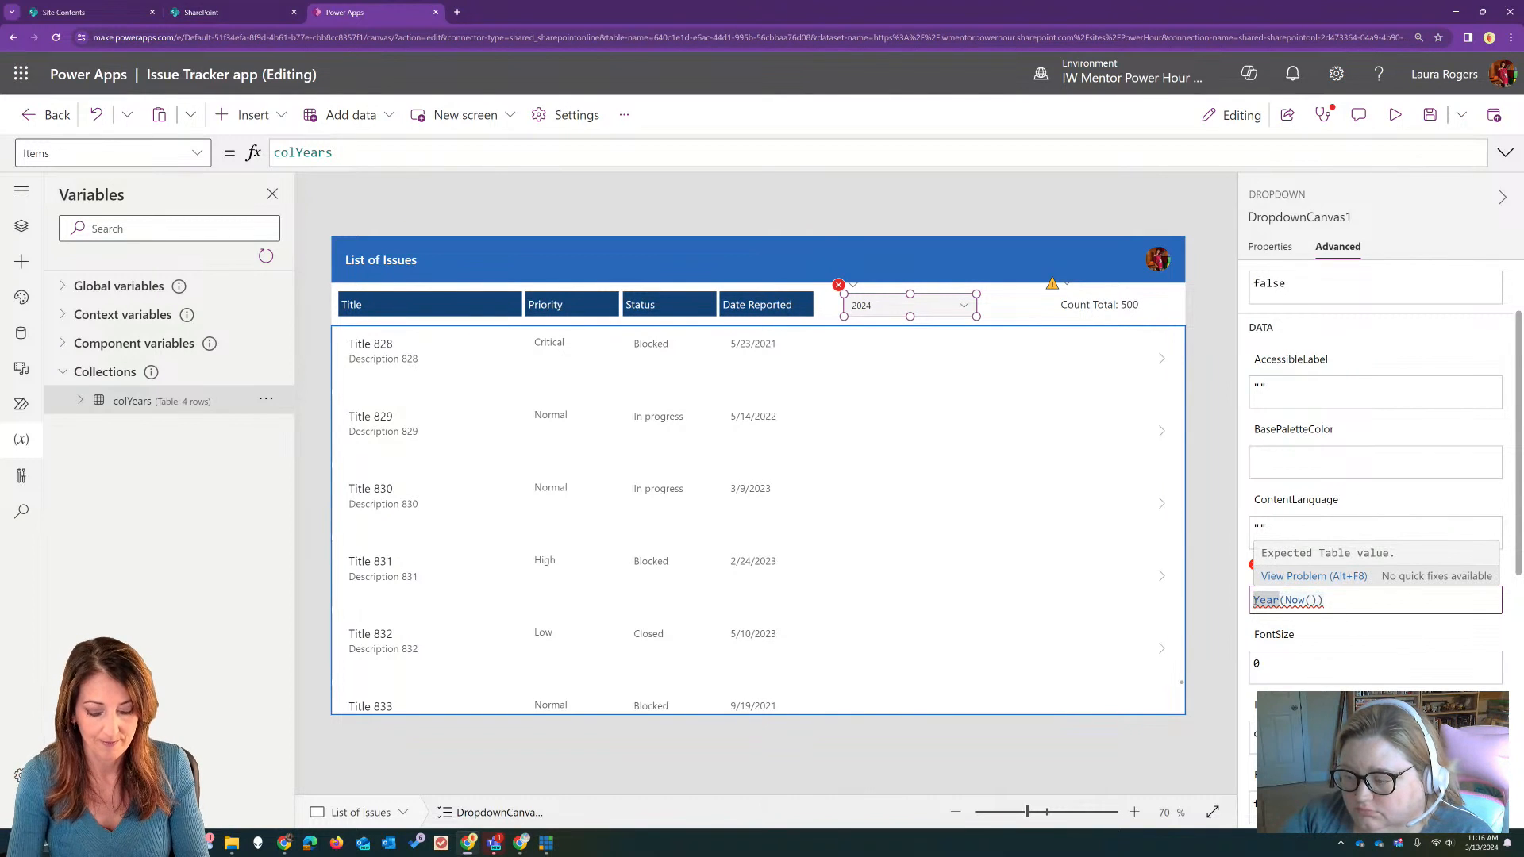
pyautogui.write('{Year:')
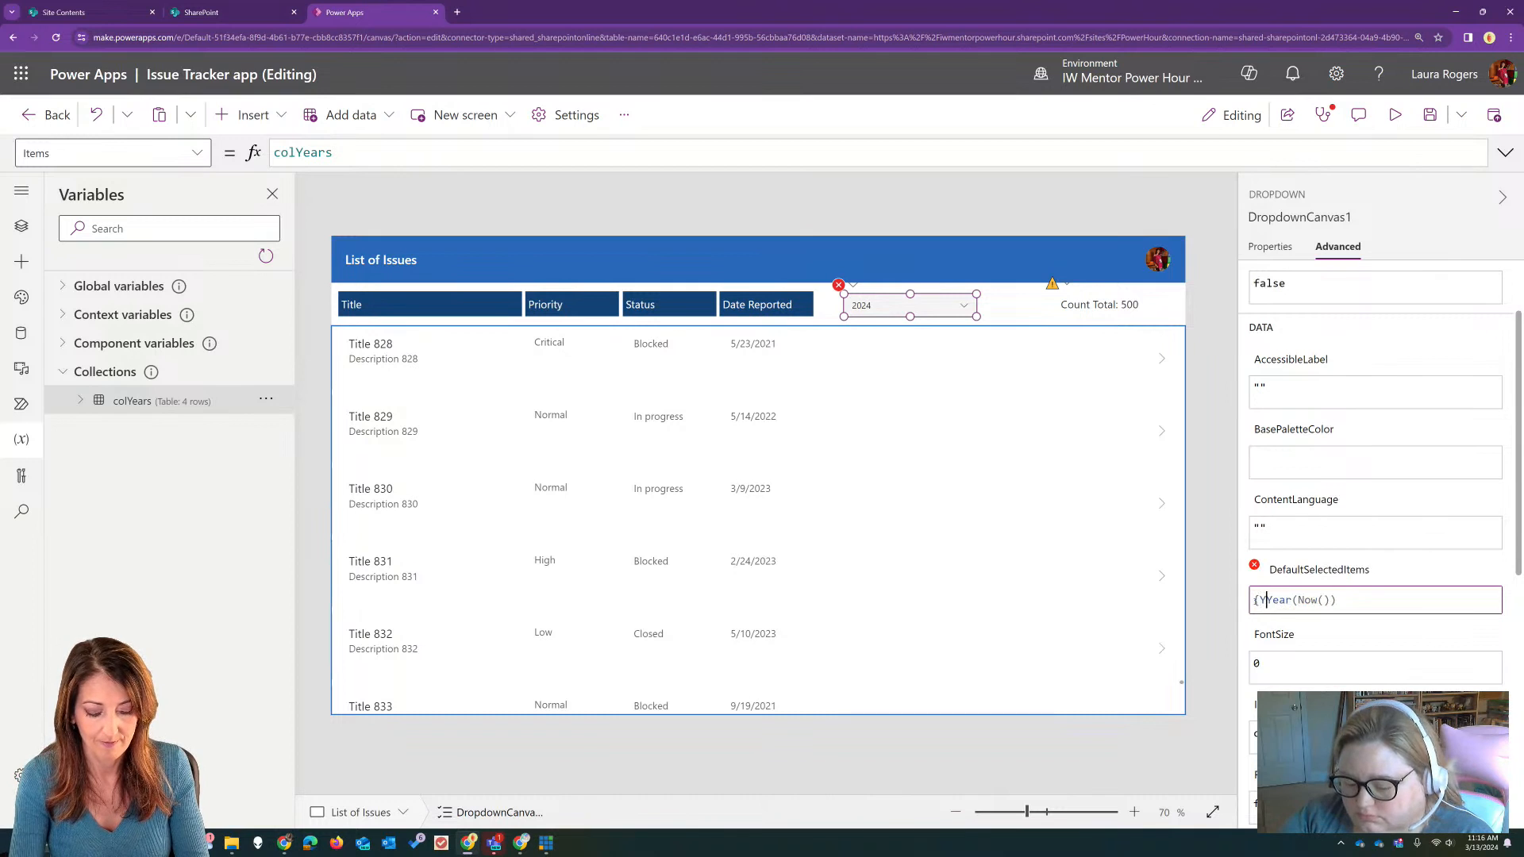
pyautogui.click(1406, 596)
pyautogui.write('}')
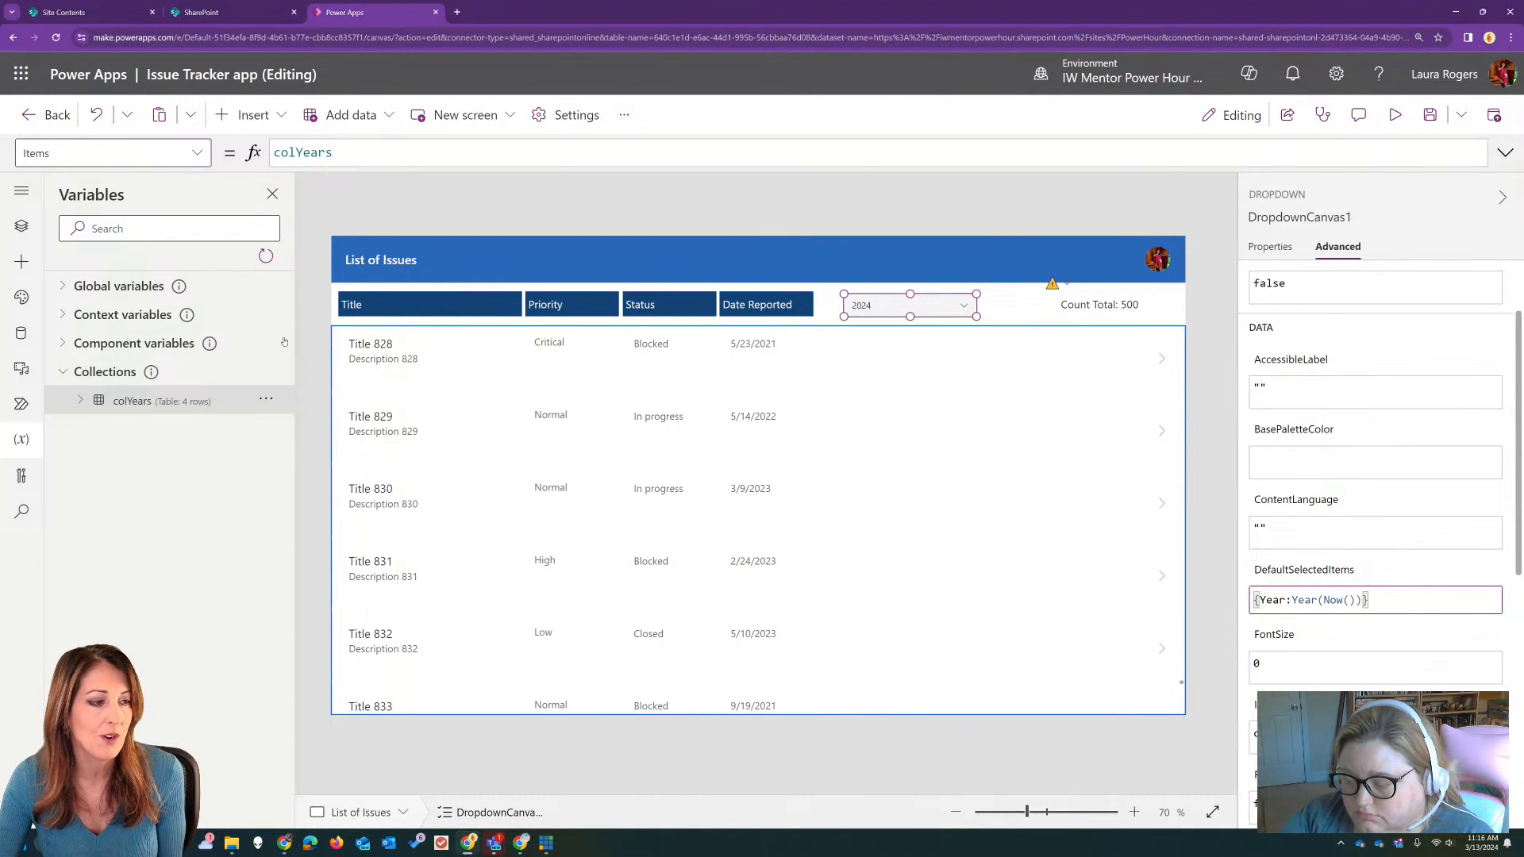
# Step: Show the app's control tree, preview the app to check the year dropdown's default, and return to editing
pyautogui.click(21, 226)
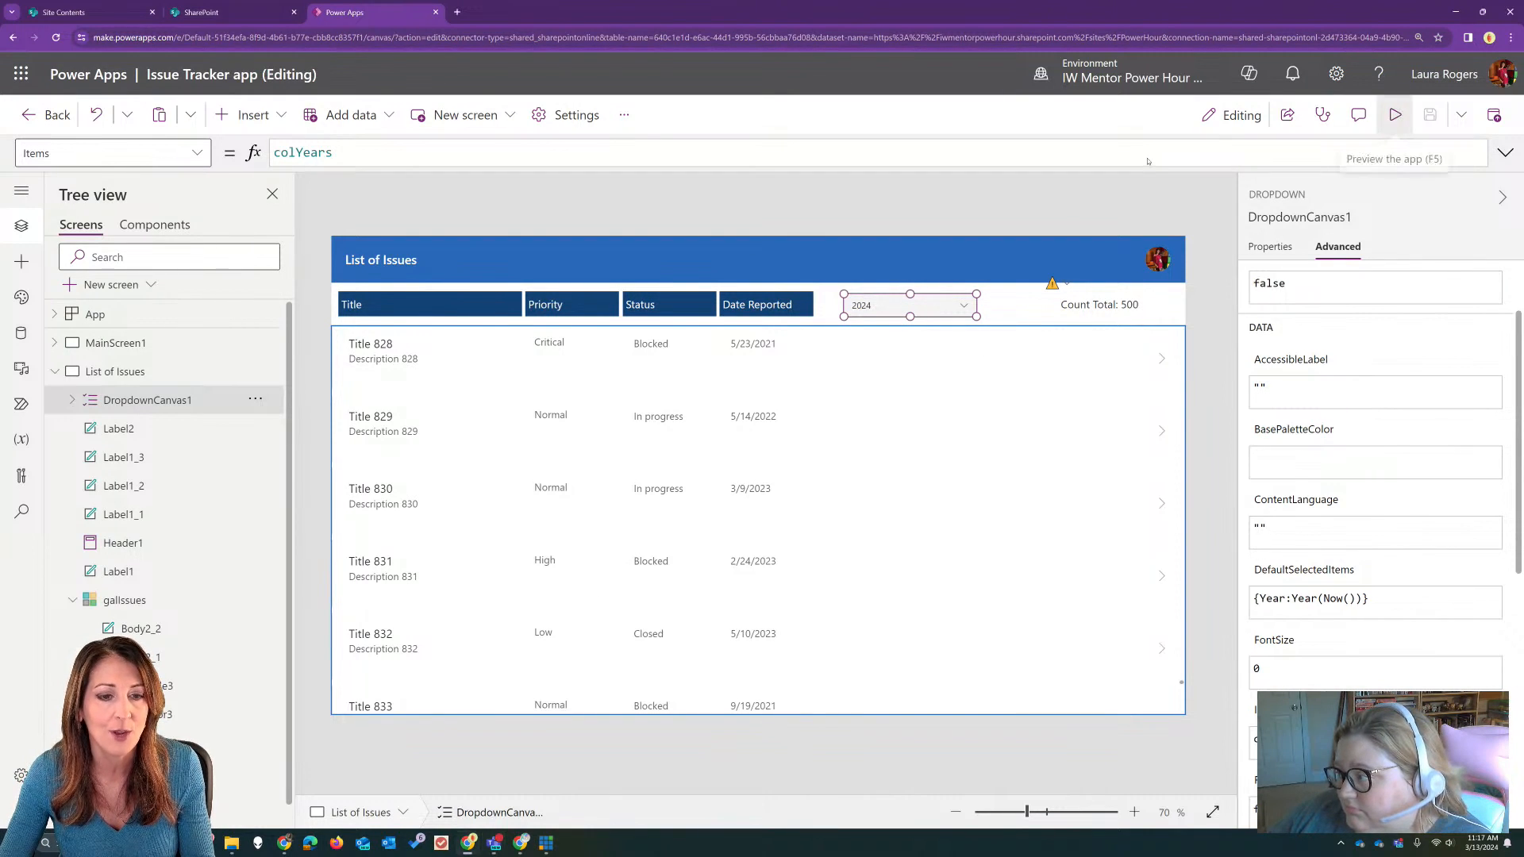
pyautogui.click(1395, 114)
pyautogui.click(881, 245)
pyautogui.click(881, 245)
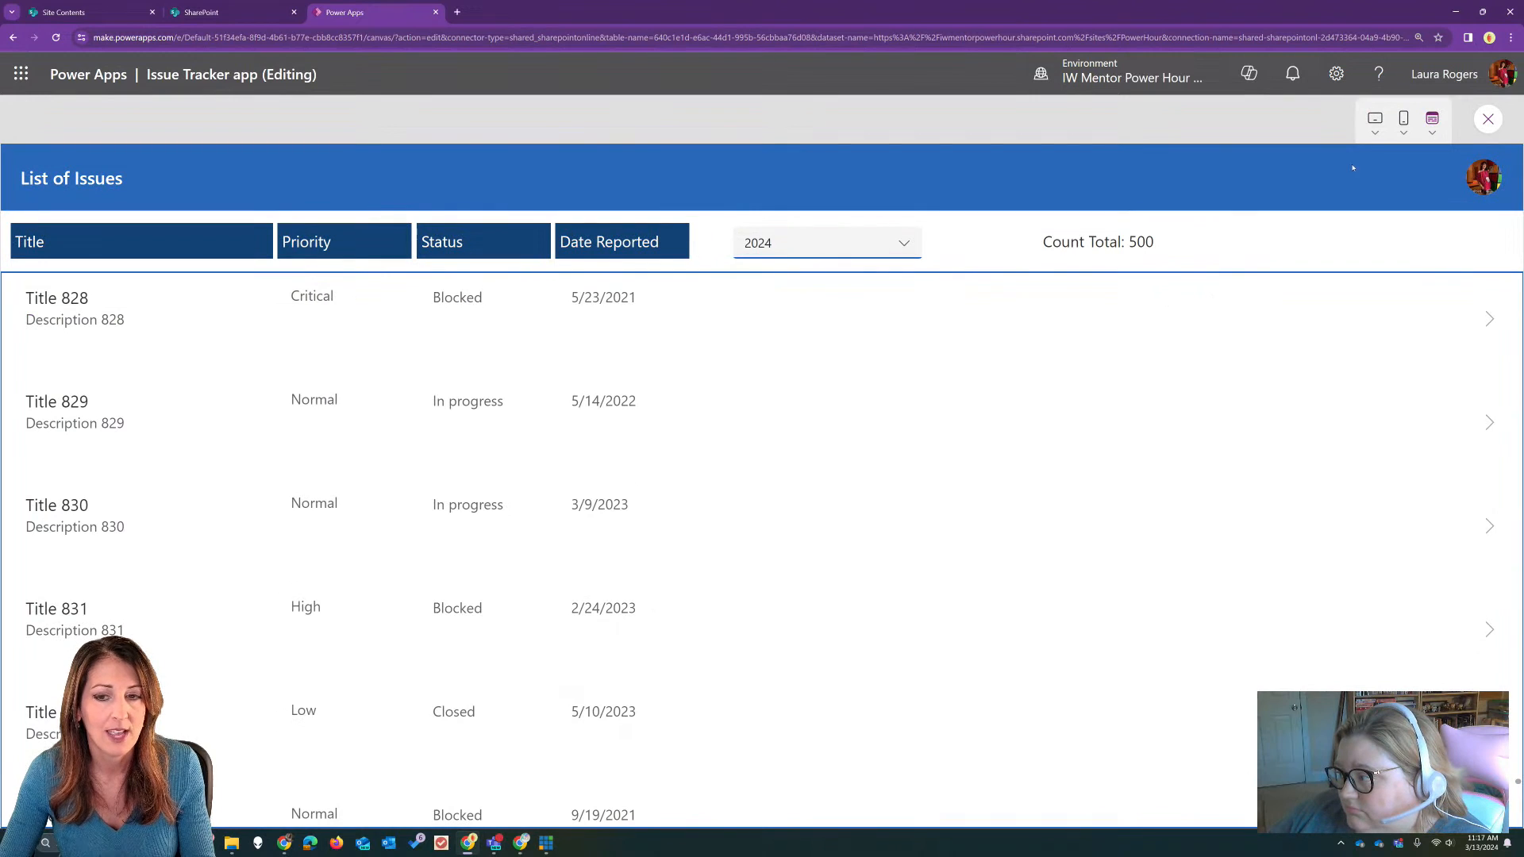
pyautogui.click(1487, 119)
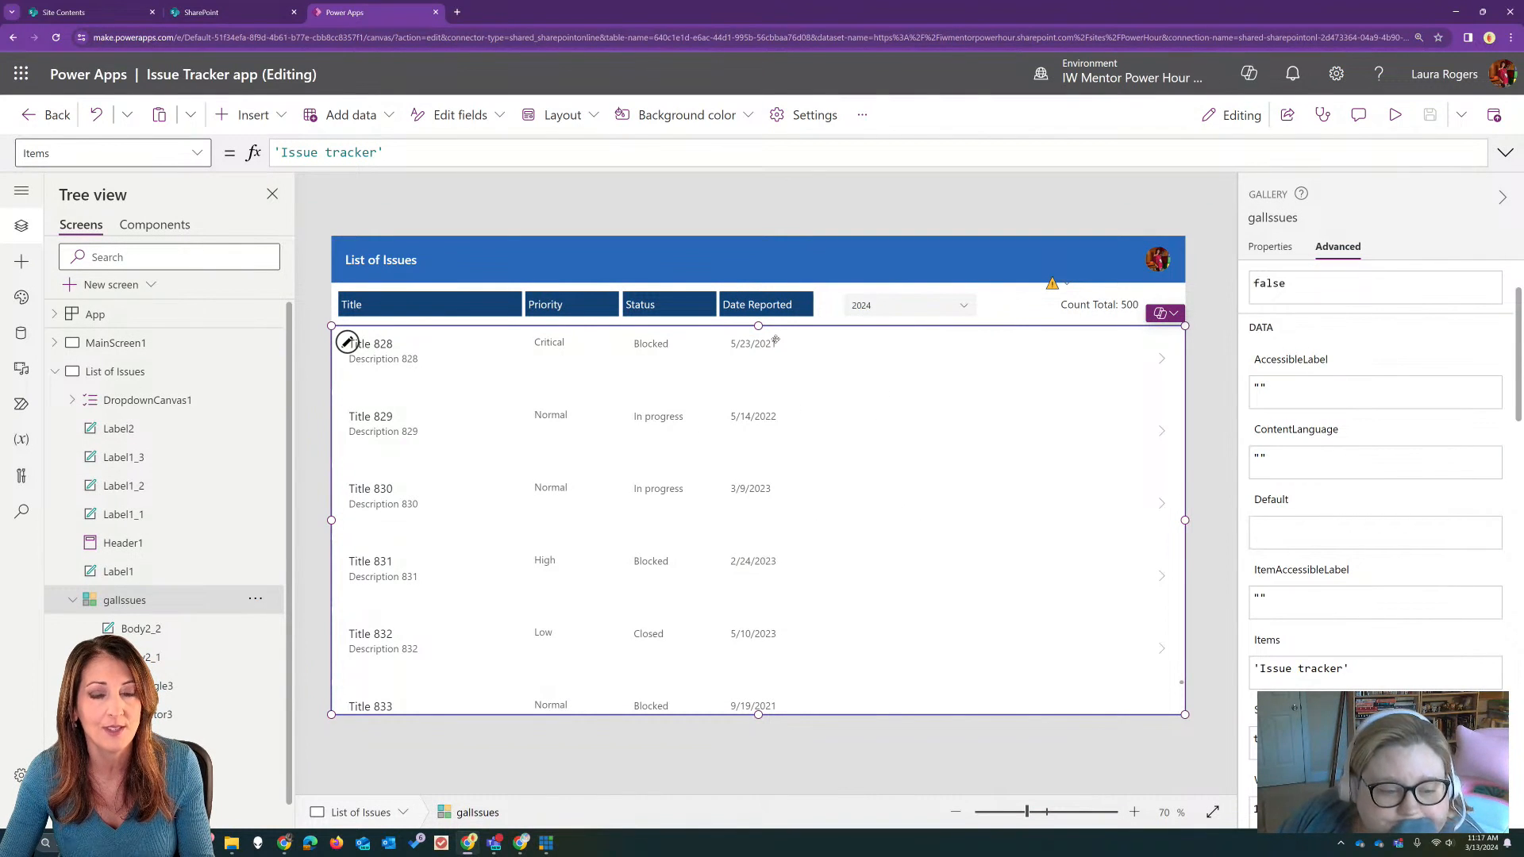
# Step: Shift the Count Total label slightly to the right and read the delegation warning on its CountRows formula
pyautogui.click(1068, 306)
pyautogui.moveTo(1057, 316); pyautogui.dragTo(1068, 316)
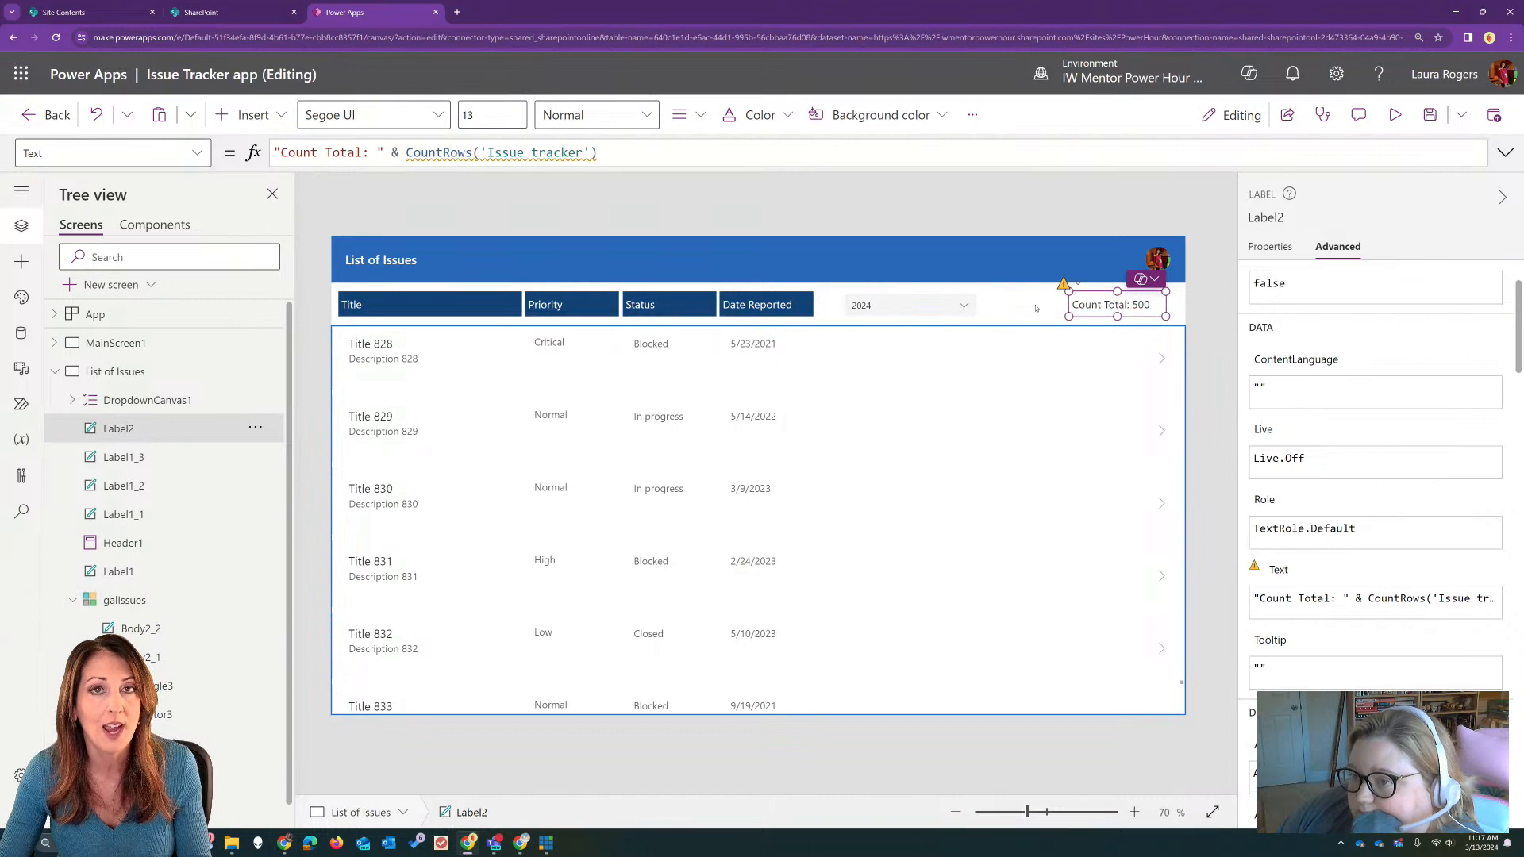
pyautogui.moveTo(512, 151)
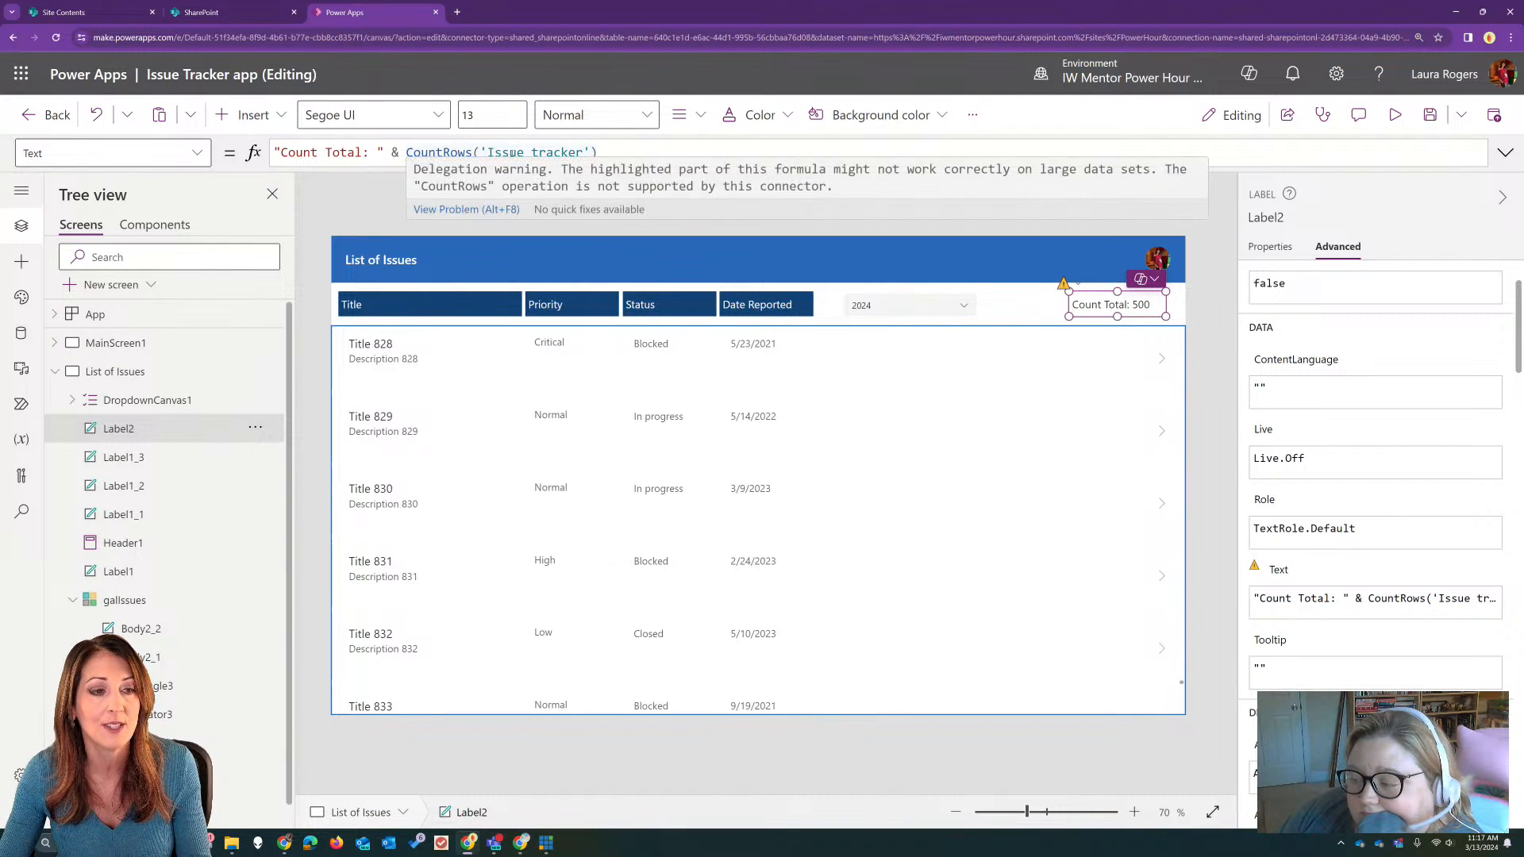
# Step: Duplicate the Count Total label, place the copy between the original and the year dropdown, and shift the dropdown left to make room
pyautogui.click(1058, 280)
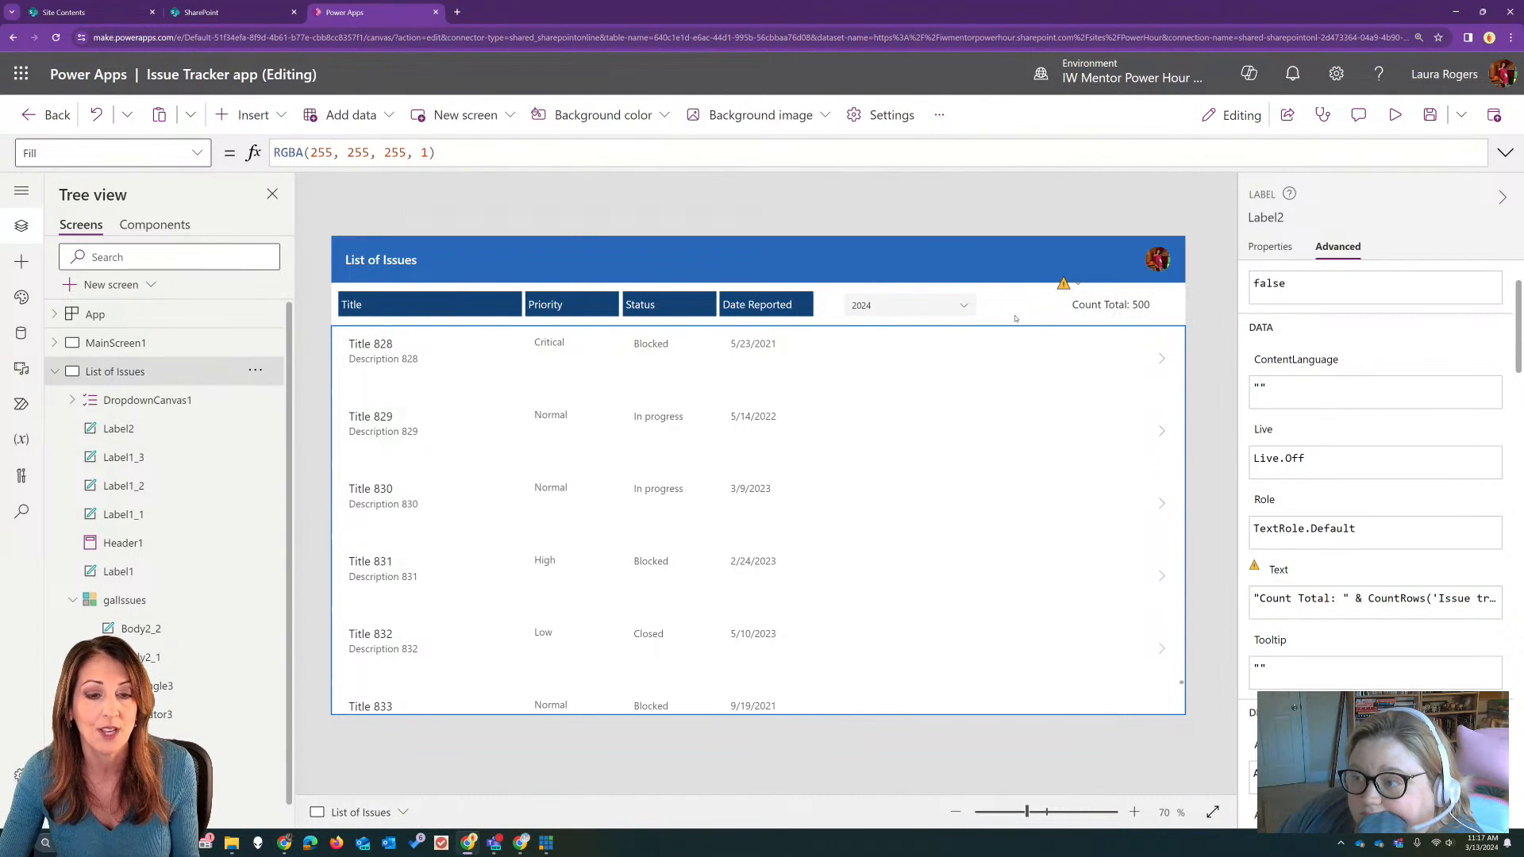
pyautogui.click(1093, 307)
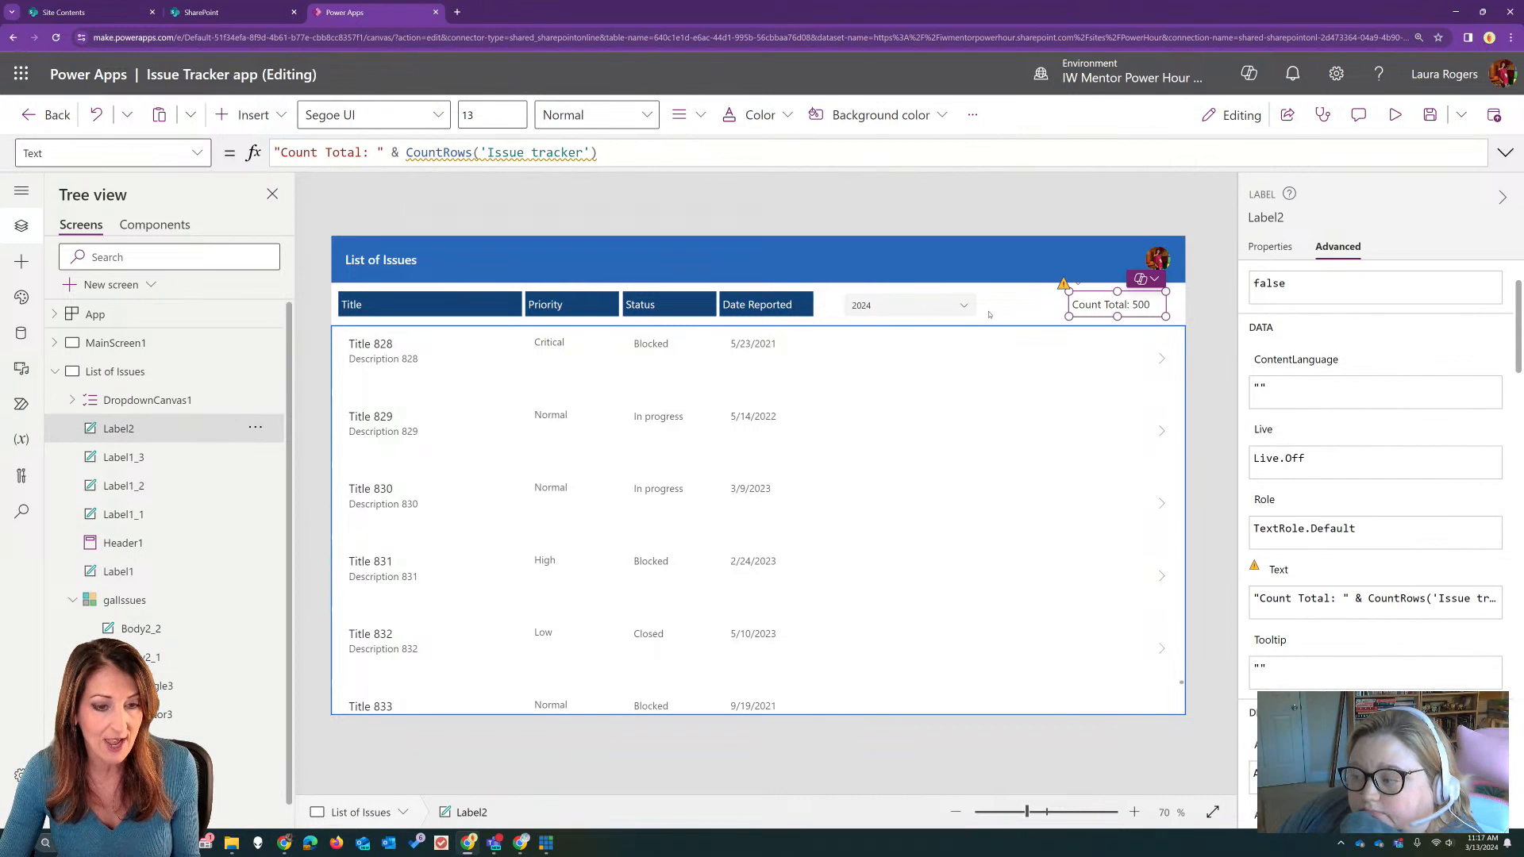
pyautogui.click(1058, 279)
pyautogui.hotkey('ctrl', 'v')
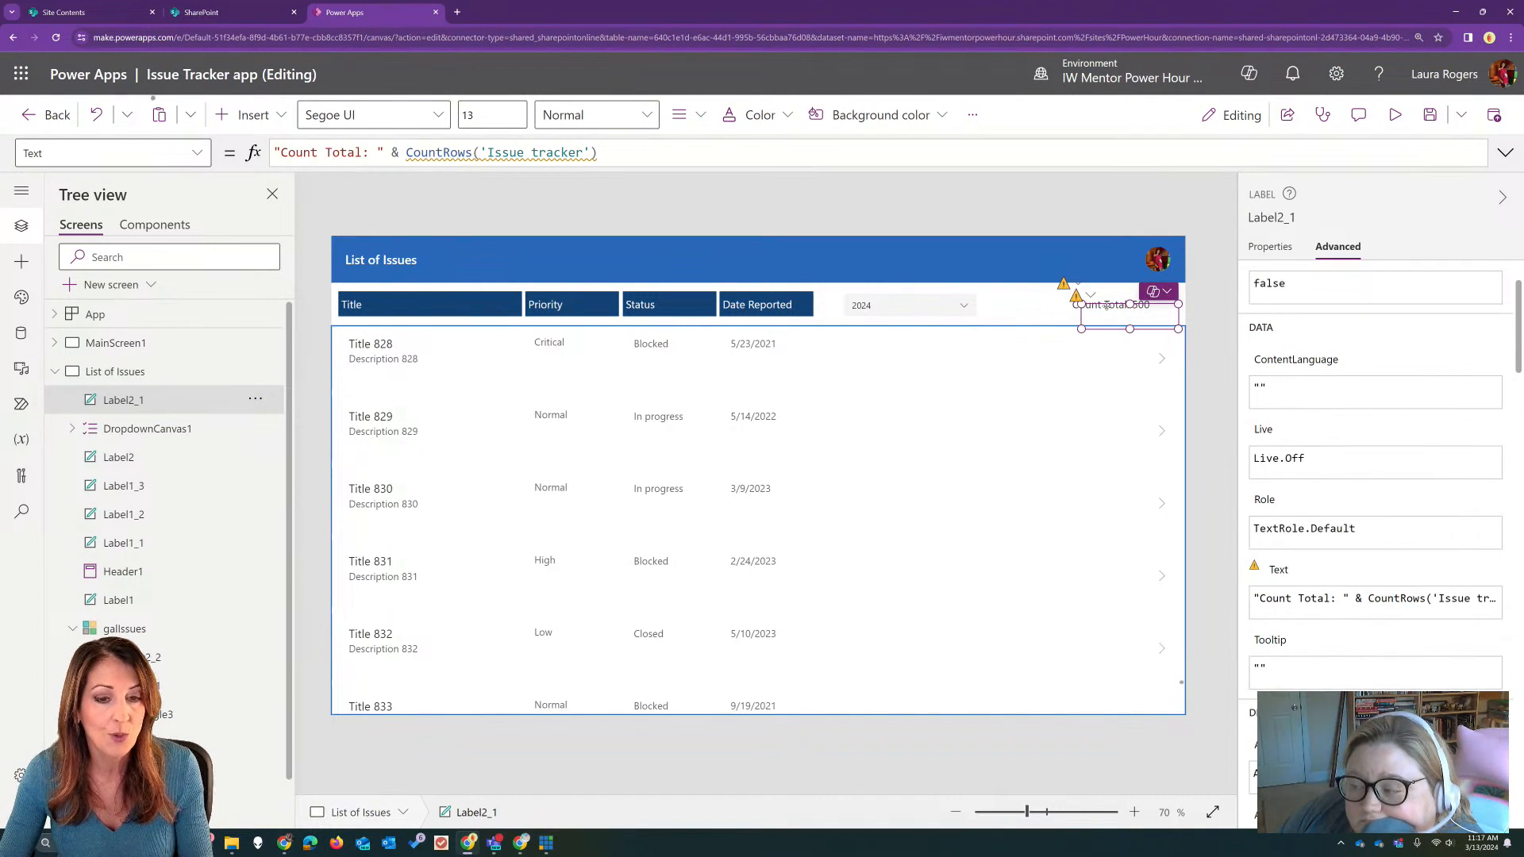
pyautogui.moveTo(1106, 307); pyautogui.dragTo(999, 294)
pyautogui.click(936, 305)
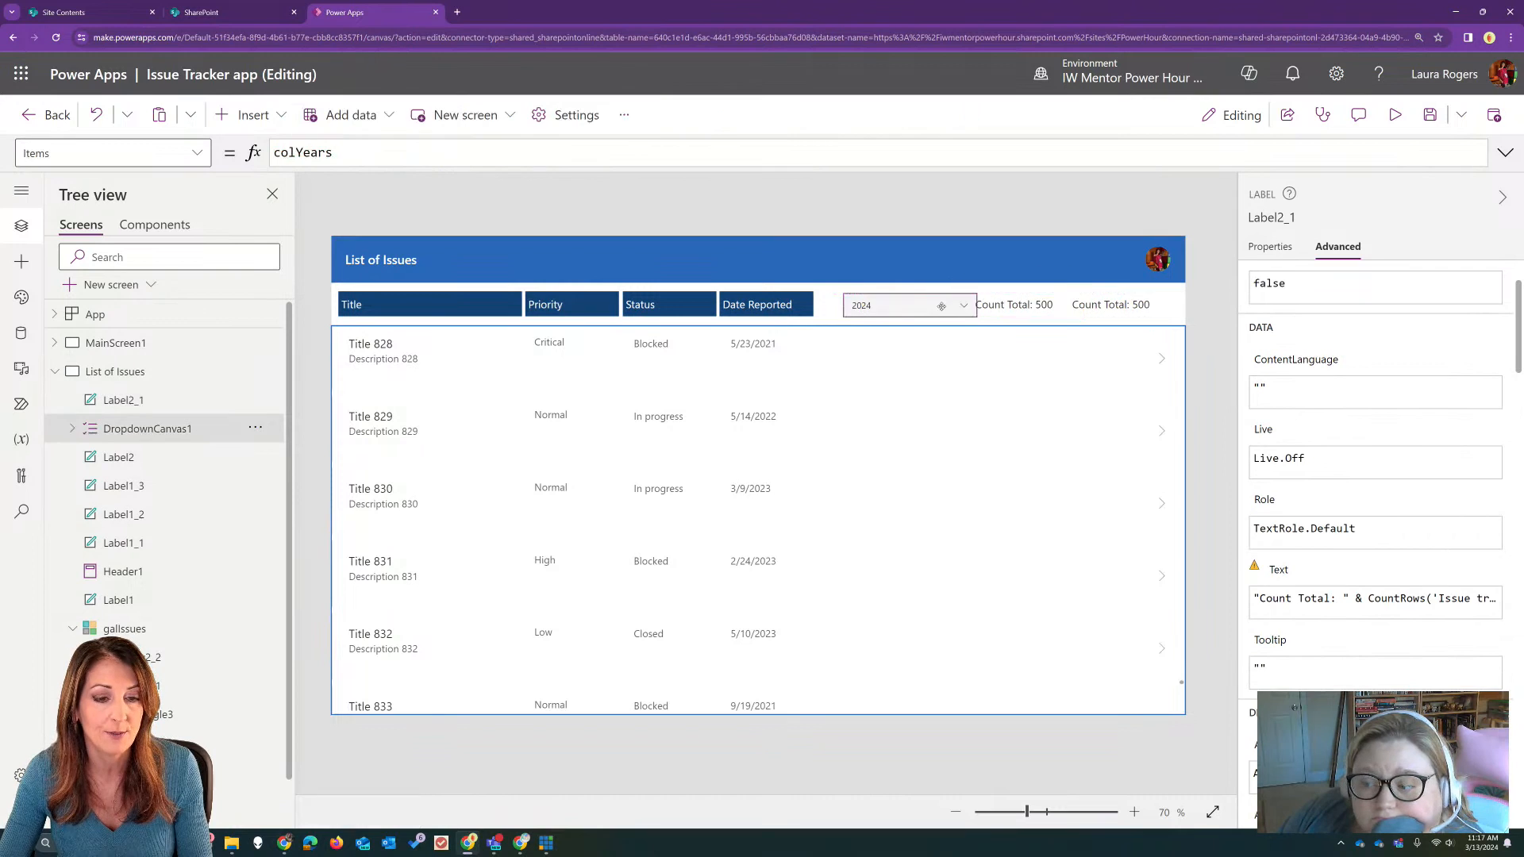
pyautogui.moveTo(937, 305); pyautogui.dragTo(918, 306)
# Step: Change the caption text in the copied label's formula from Count Total to Filtered
pyautogui.click(1016, 305)
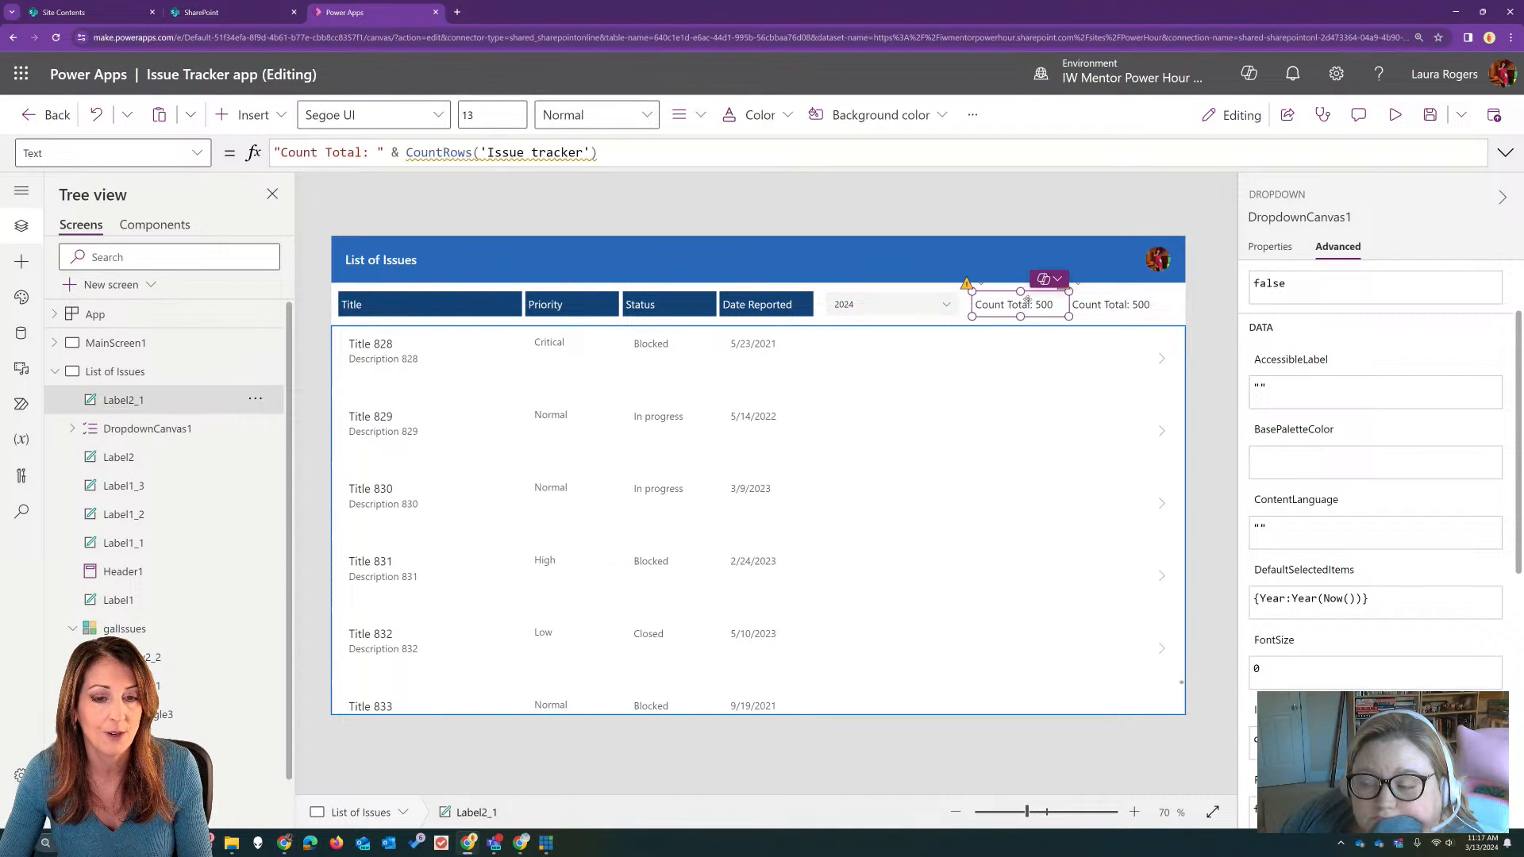
pyautogui.click(363, 153)
pyautogui.moveTo(364, 153); pyautogui.dragTo(278, 153)
pyautogui.write('a')
pyautogui.press('BackSpace')
pyautogui.write('Filtered')
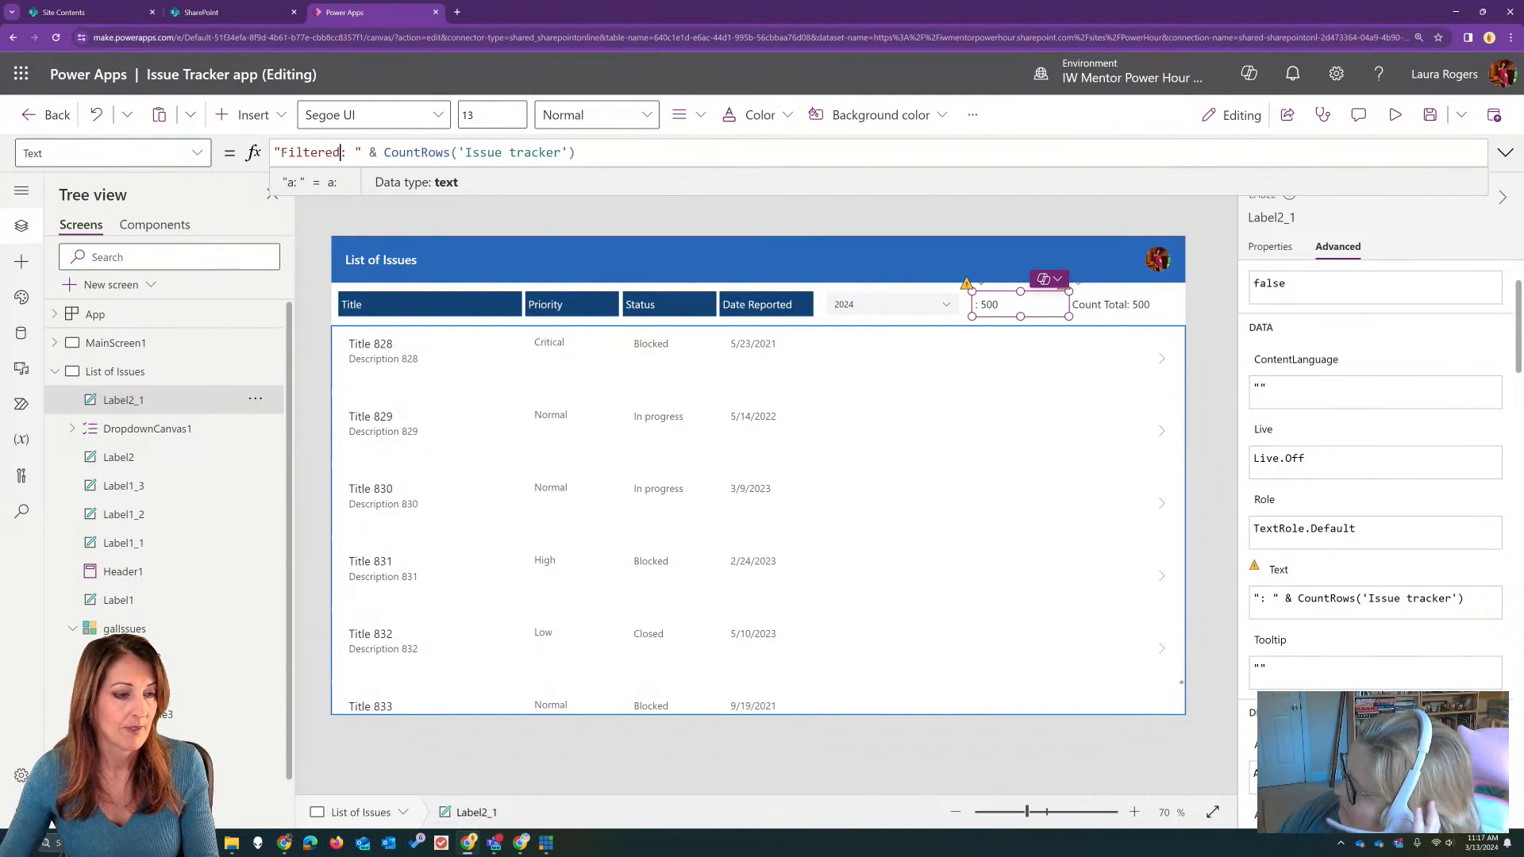
# Step: Replace the CountRows expression in the Filtered label's formula with galIssues.AllItemsCount
pyautogui.moveTo(384, 152); pyautogui.dragTo(577, 152)
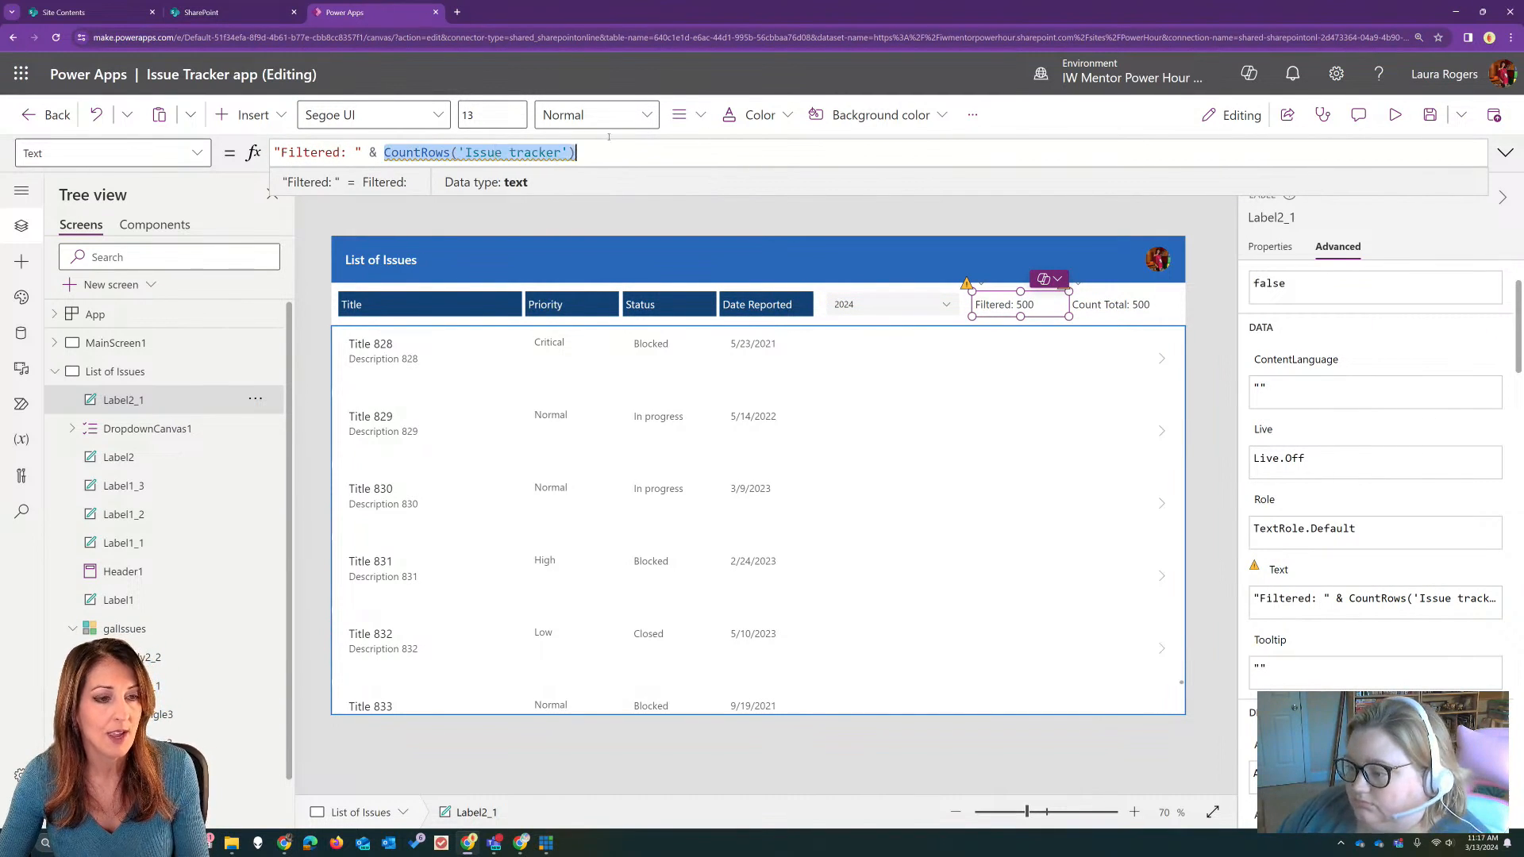
pyautogui.click(521, 848)
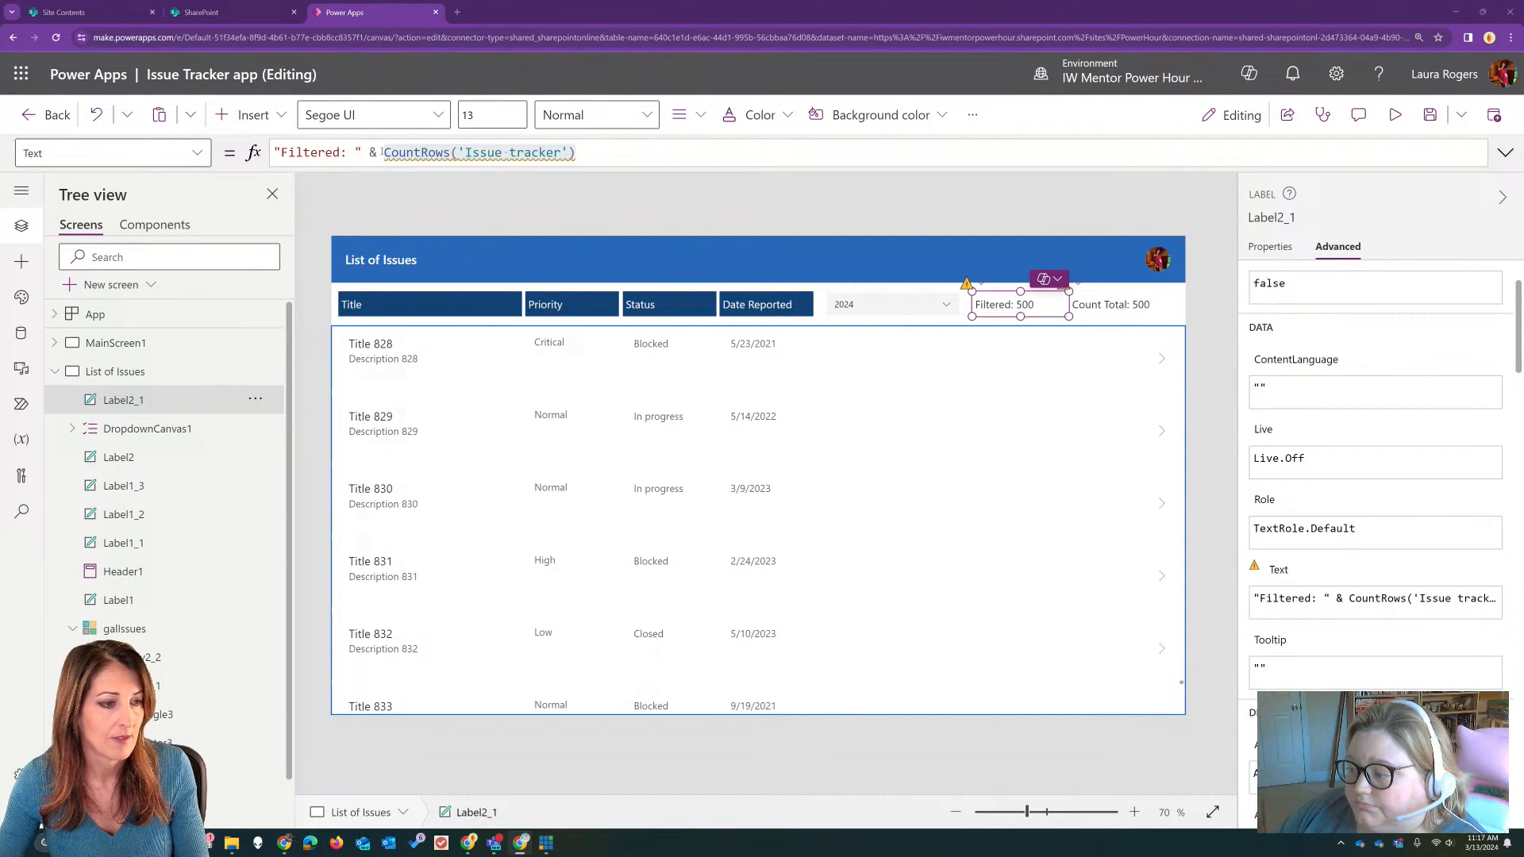
pyautogui.moveTo(382, 151); pyautogui.dragTo(576, 152)
pyautogui.write('galp')
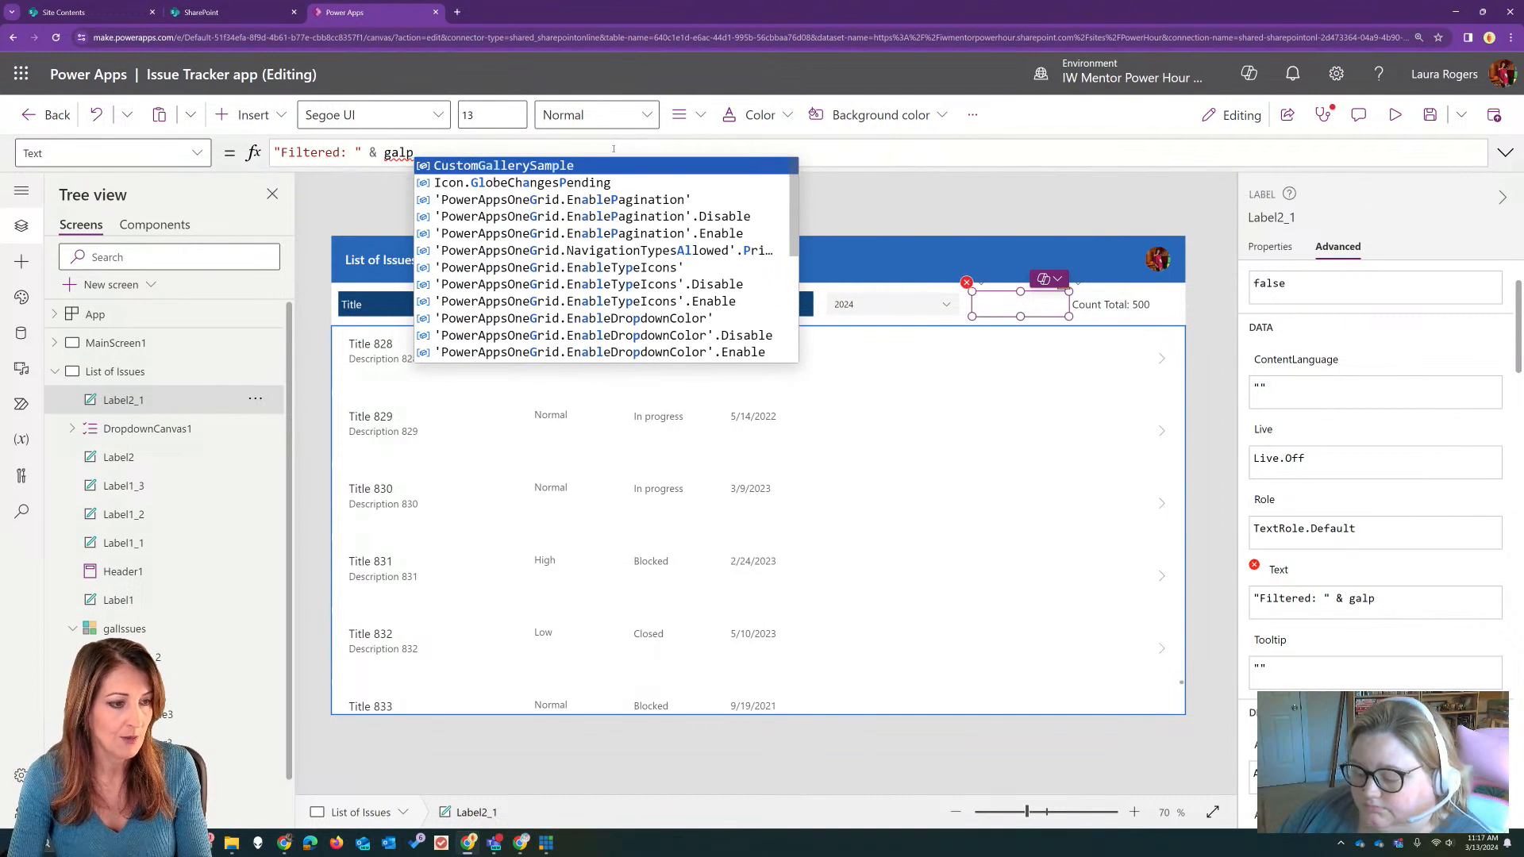
pyautogui.press('BackSpace')
pyautogui.write('Issues')
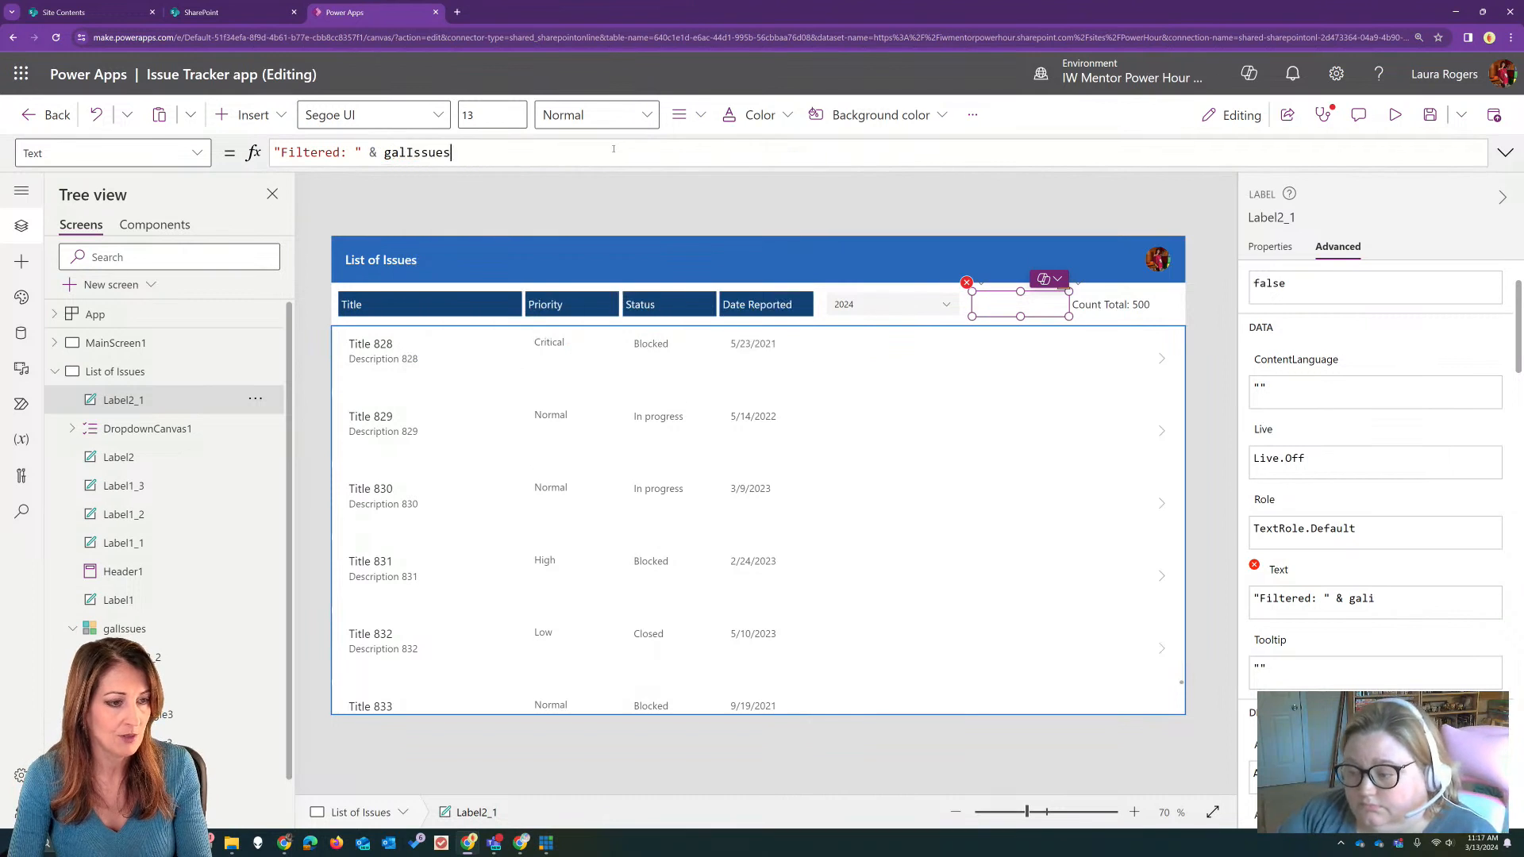
pyautogui.write('.c')
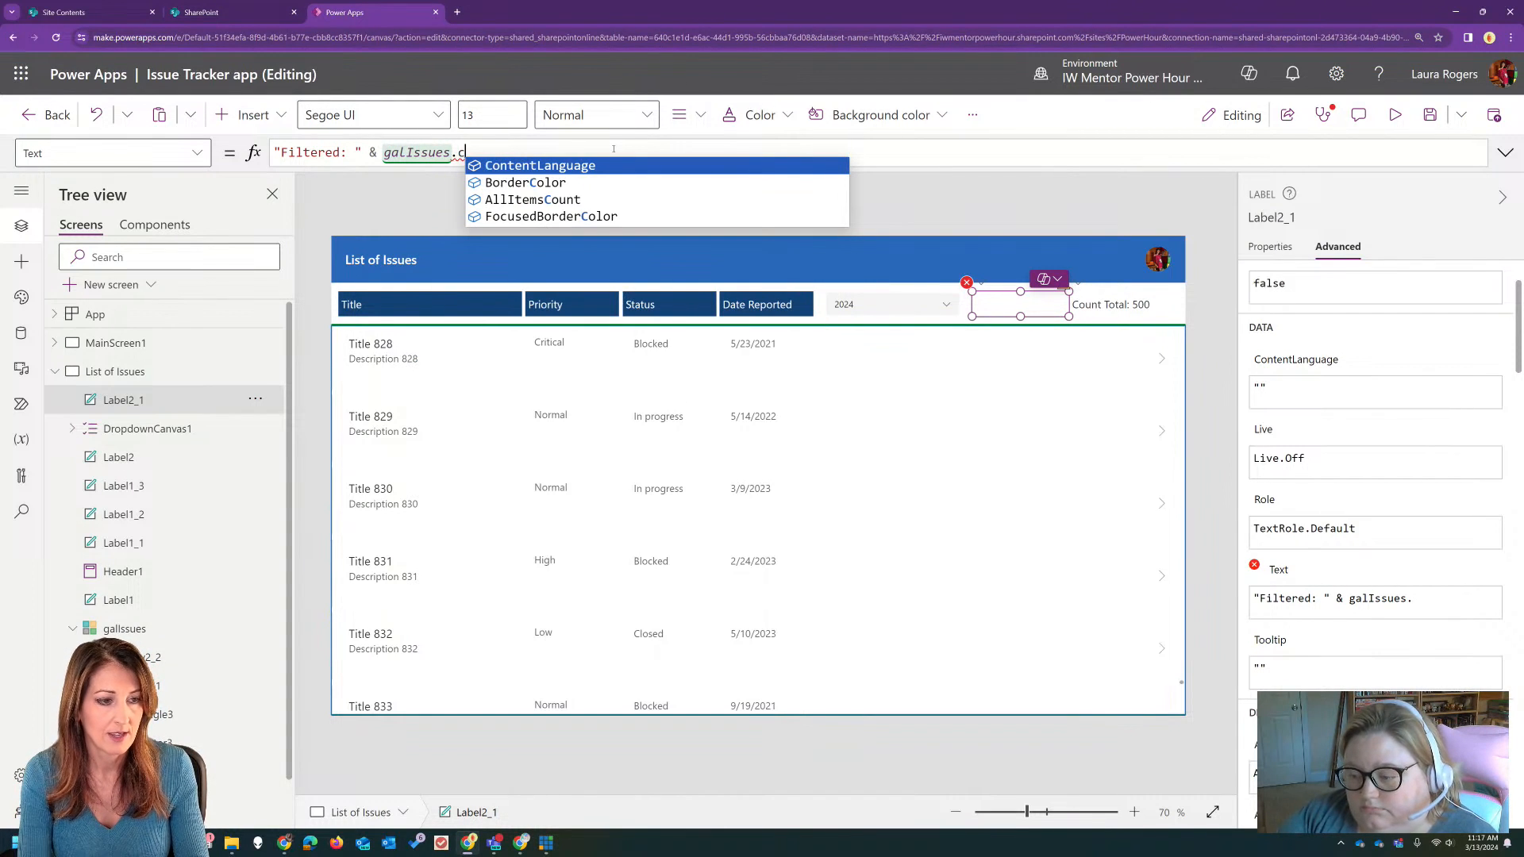
pyautogui.click(588, 201)
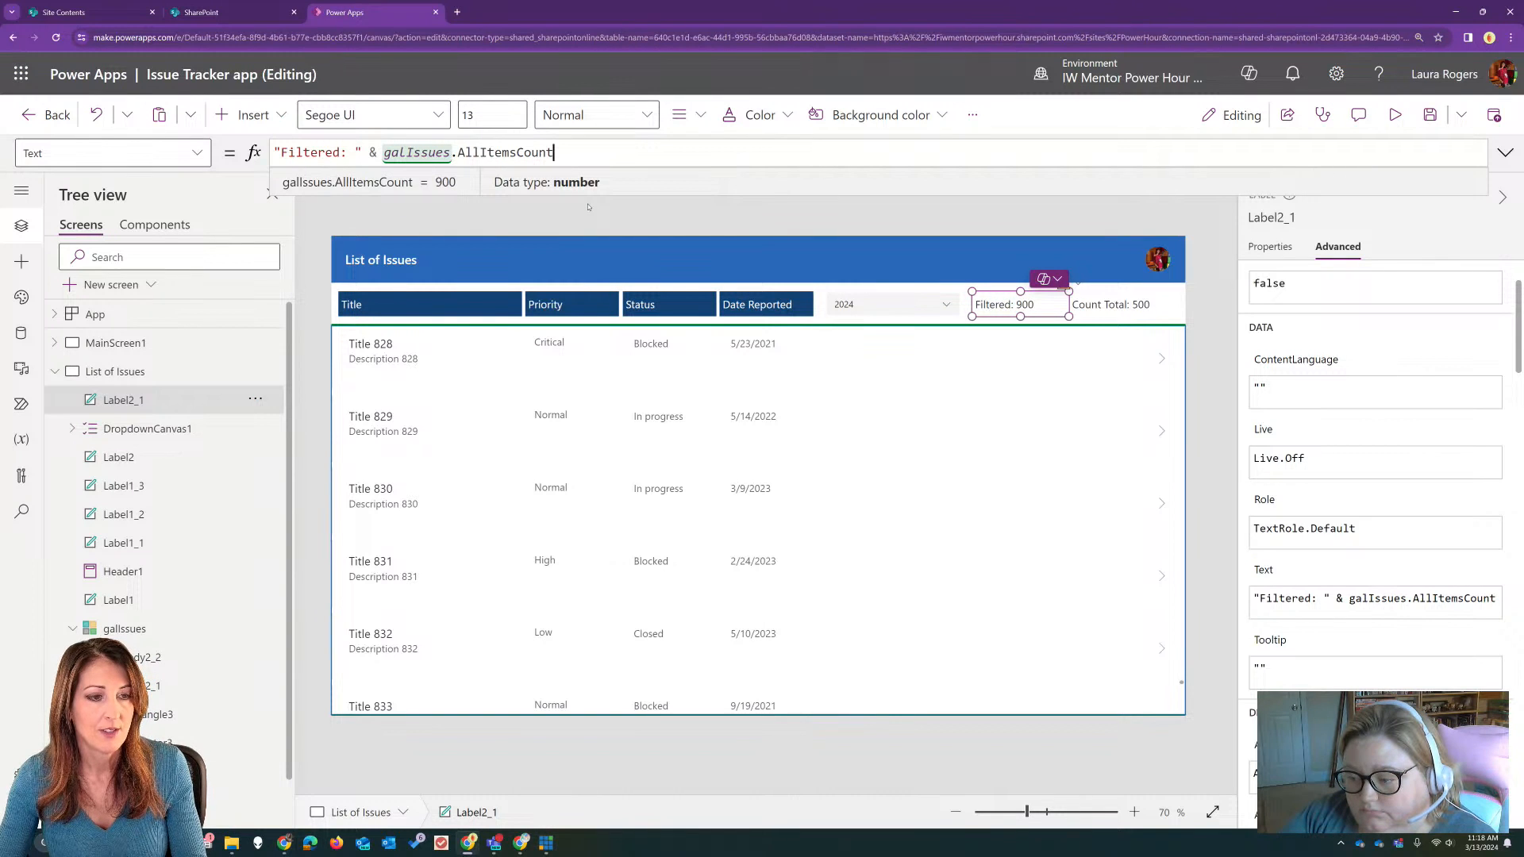
# Step: Preview the app, scroll far down the issues gallery to observe the Filtered count, and return to editing
pyautogui.click(827, 474)
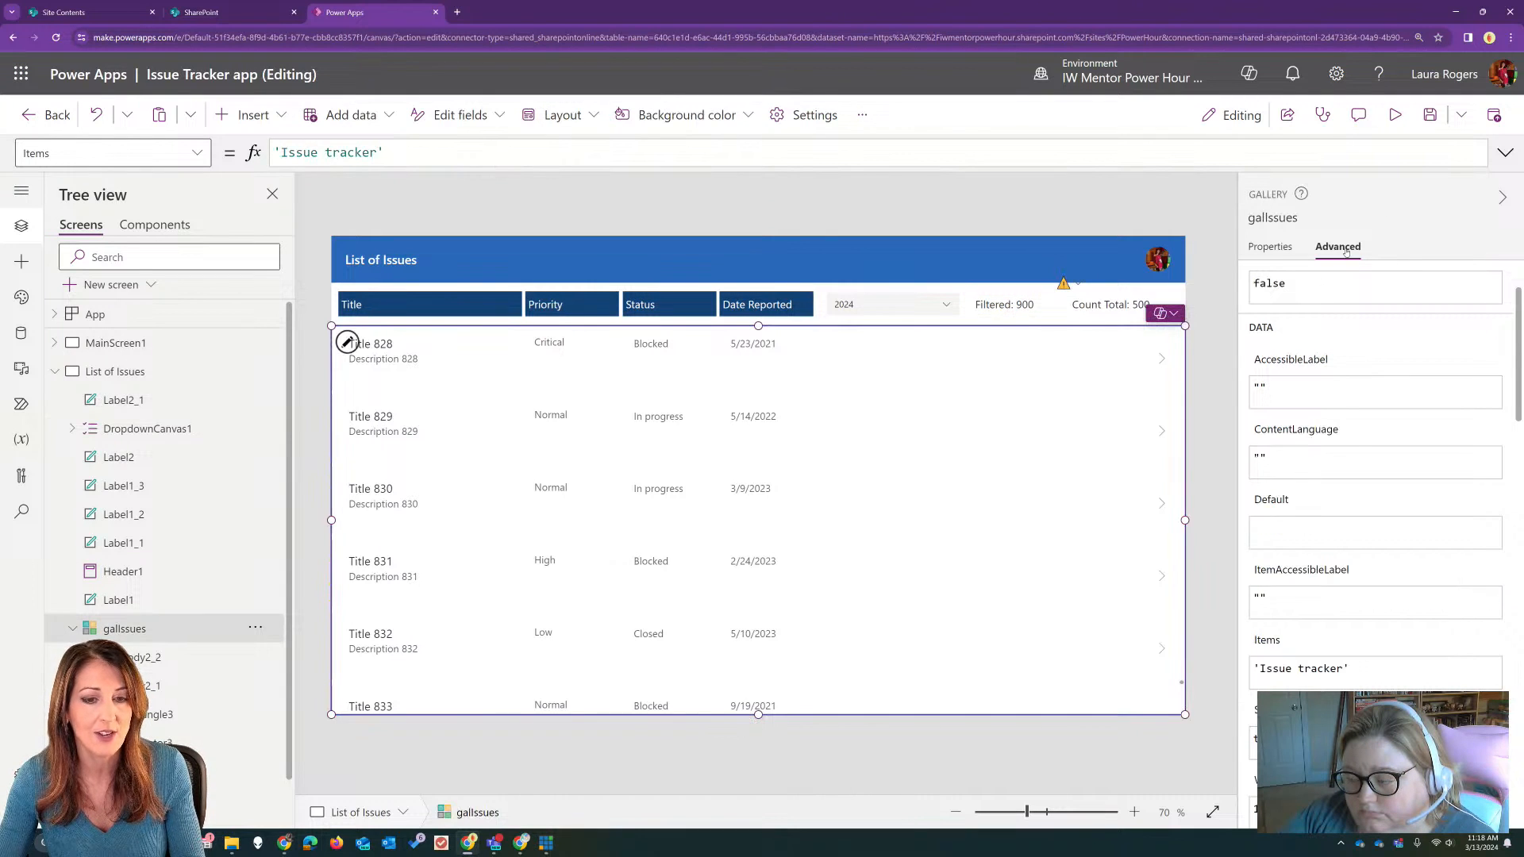
pyautogui.click(1396, 117)
pyautogui.scroll(-20, 1121, 461)
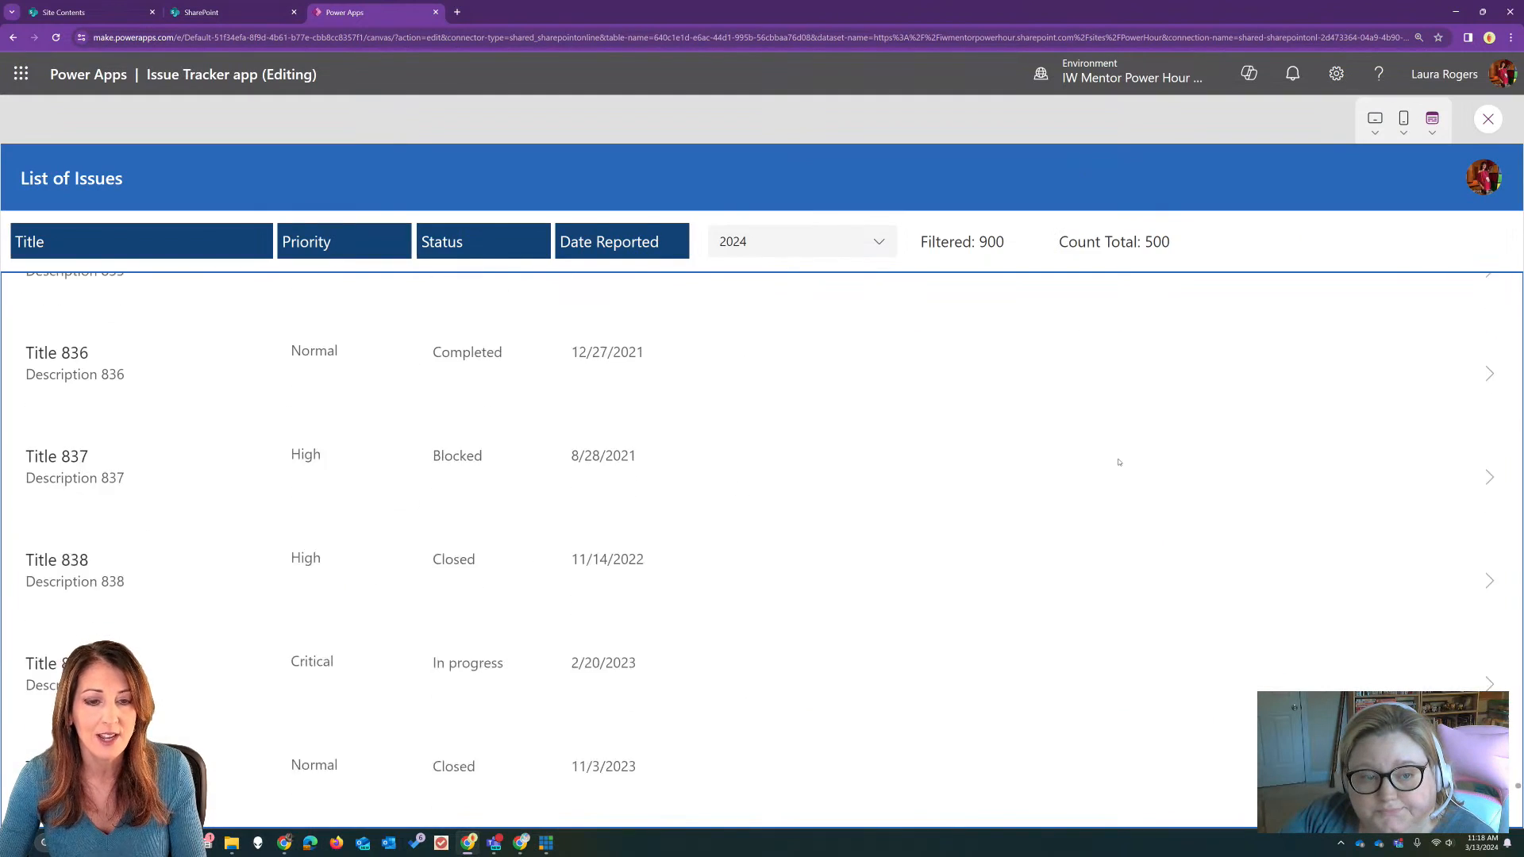
pyautogui.scroll(-20, 1127, 482)
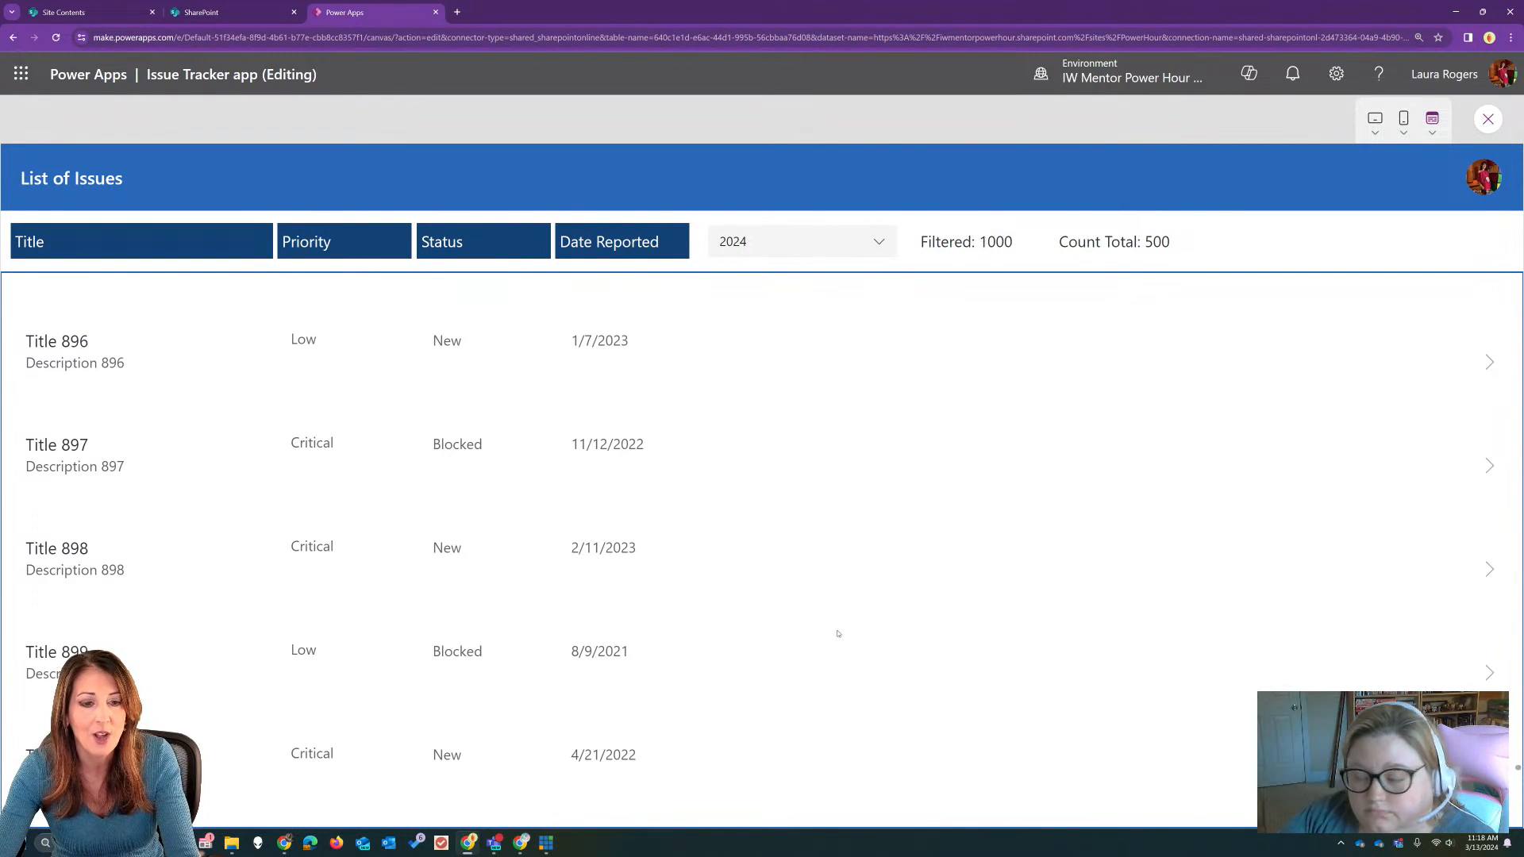
pyautogui.scroll(-5, 877, 578)
pyautogui.scroll(-12, 936, 490)
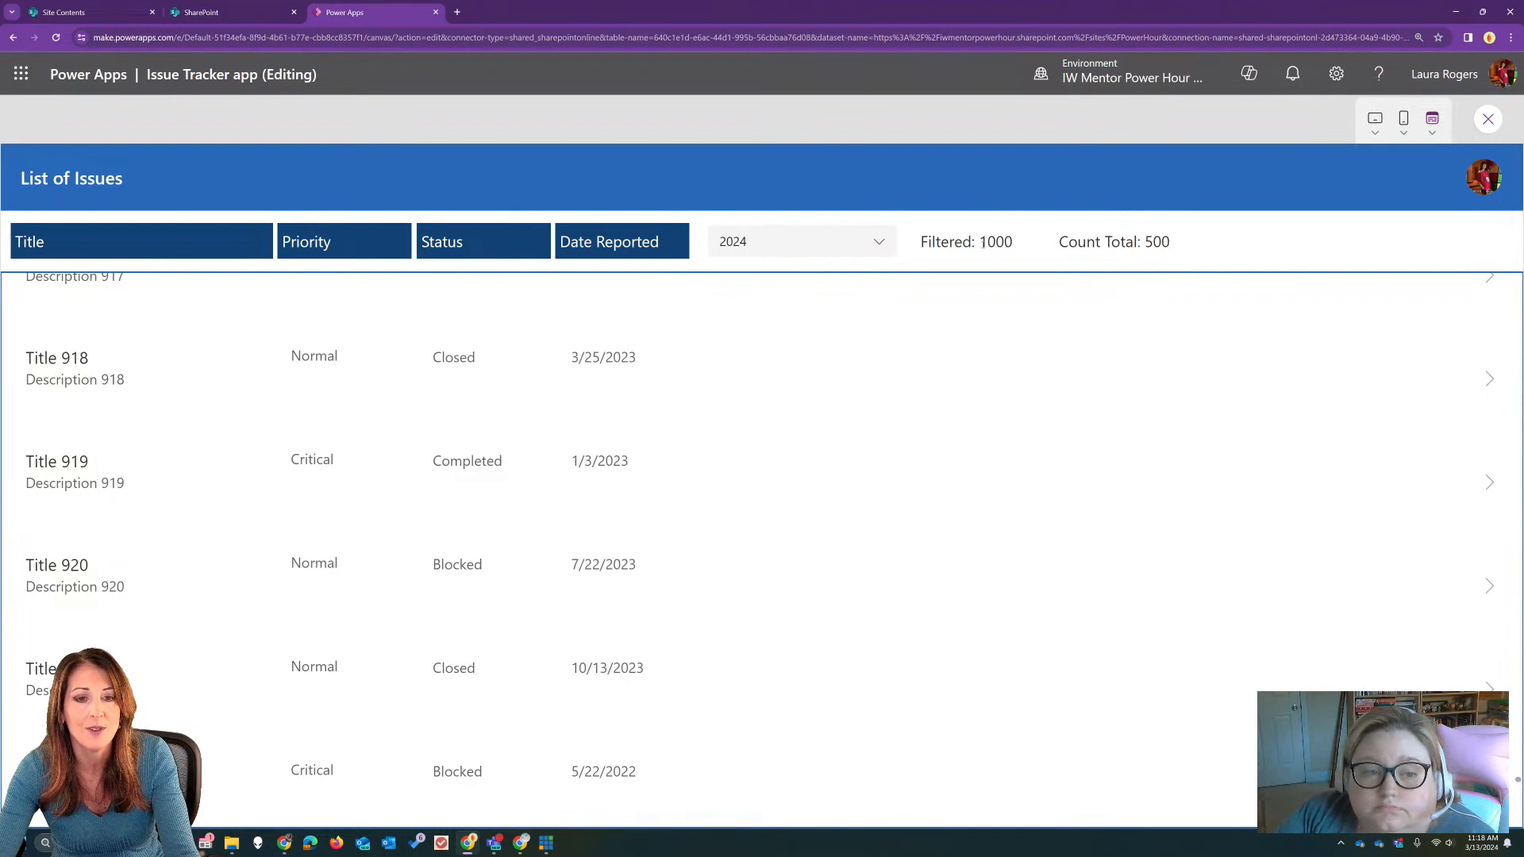
pyautogui.click(1487, 119)
# Step: Compare the Text formulas of the Filtered and Count Total labels
pyautogui.click(1000, 301)
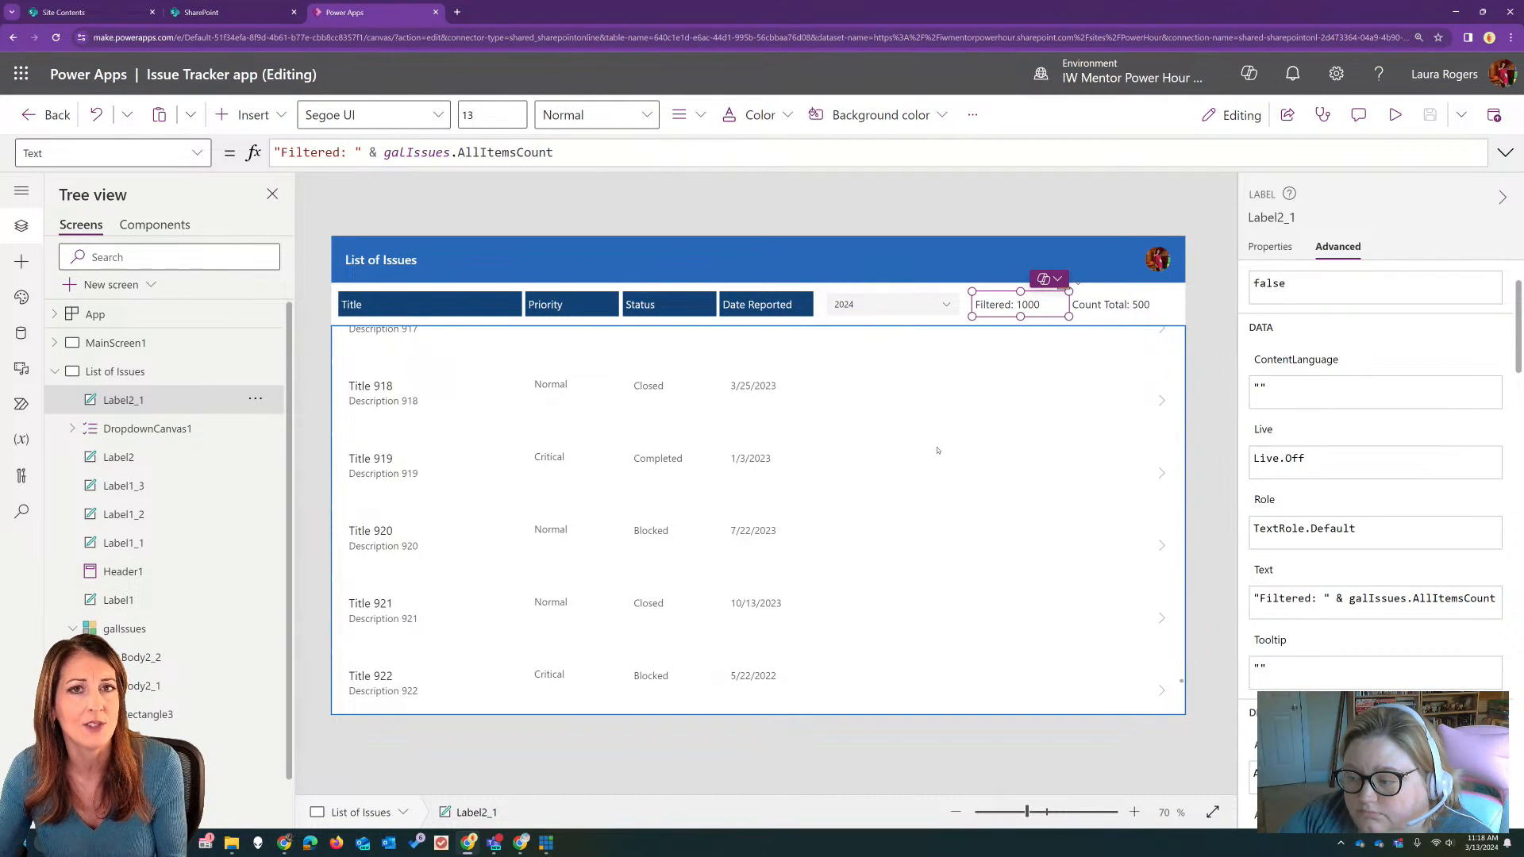
pyautogui.click(1111, 308)
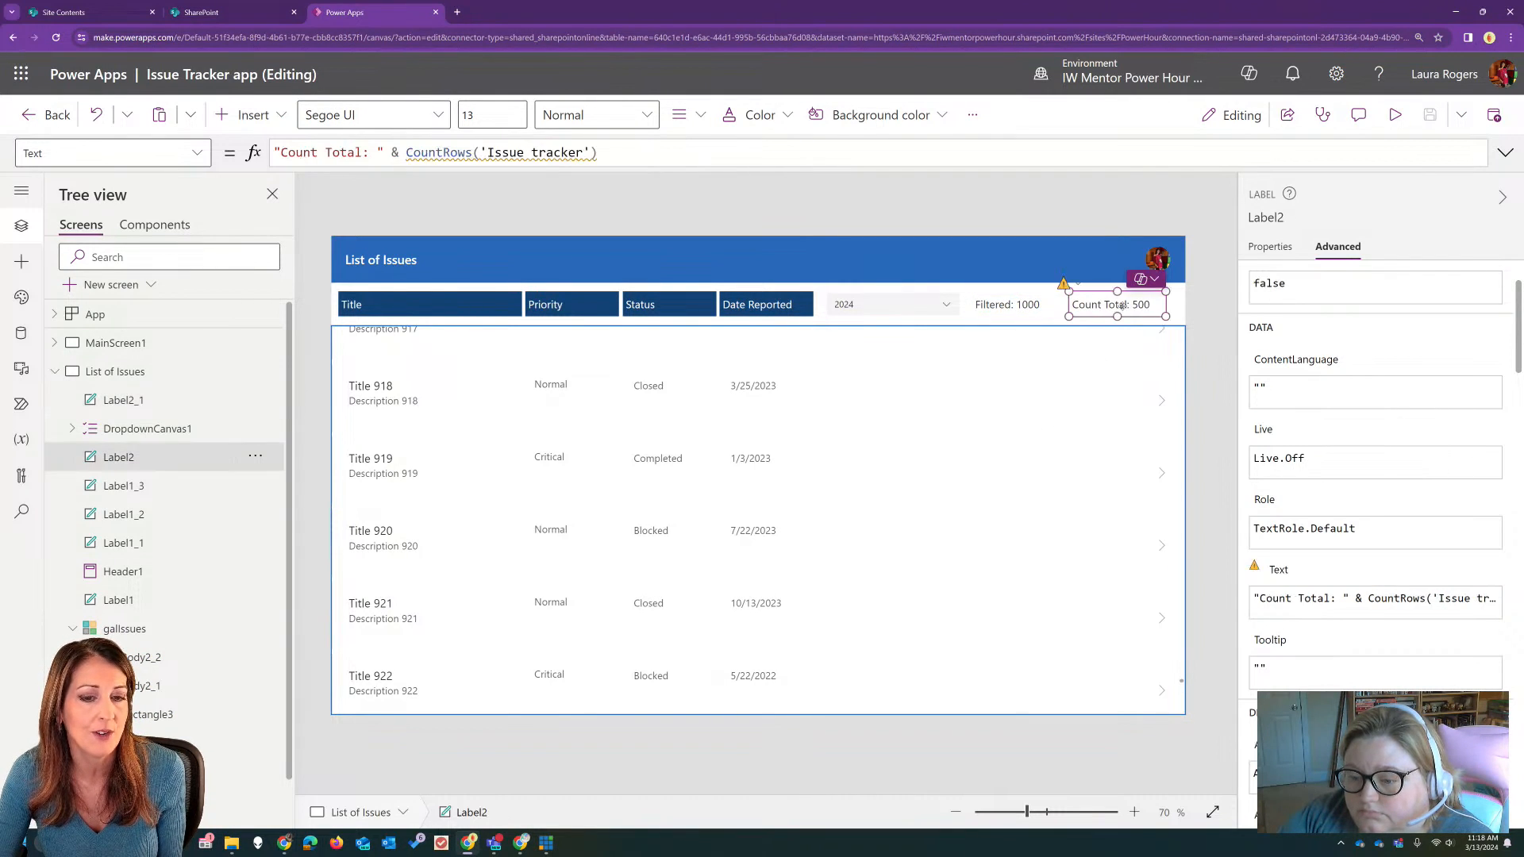
pyautogui.click(1006, 304)
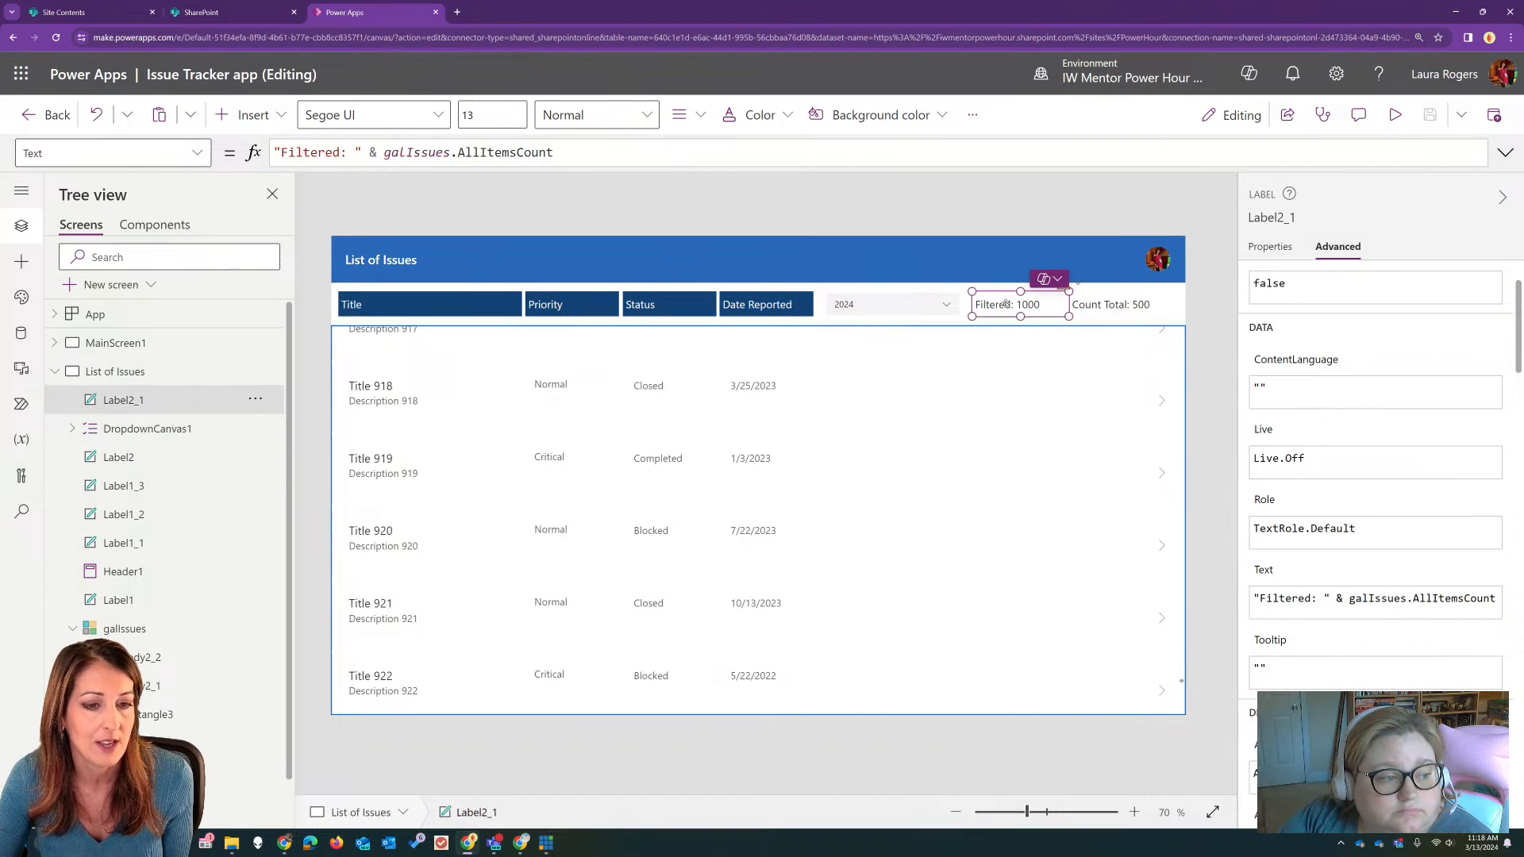
# Step: Refresh the Issue tracker data source so the issues gallery reloads
pyautogui.click(692, 490)
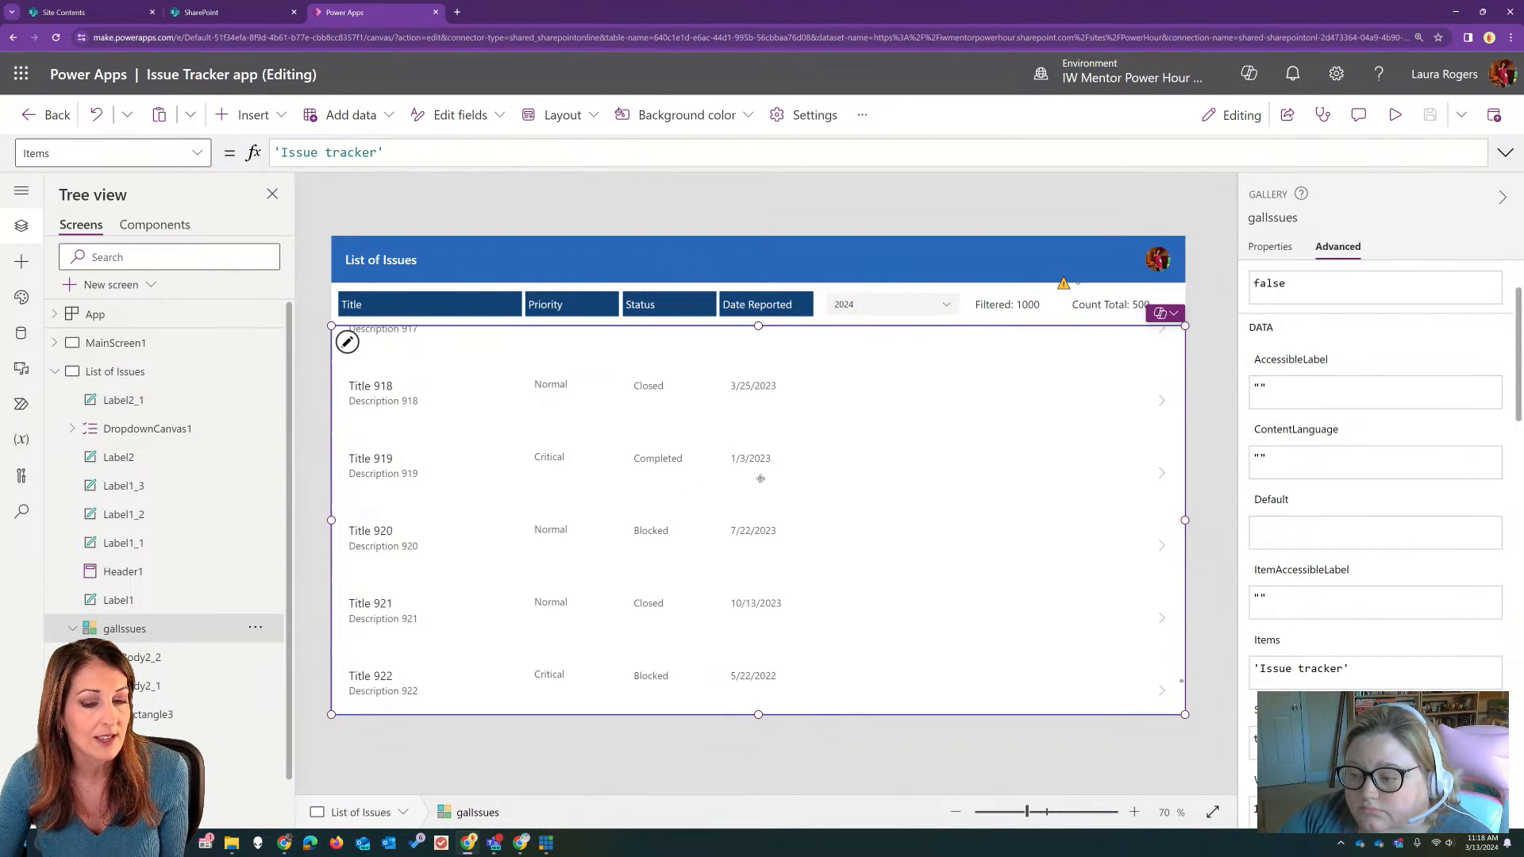
pyautogui.scroll(3, 837, 503)
pyautogui.scroll(10, 838, 504)
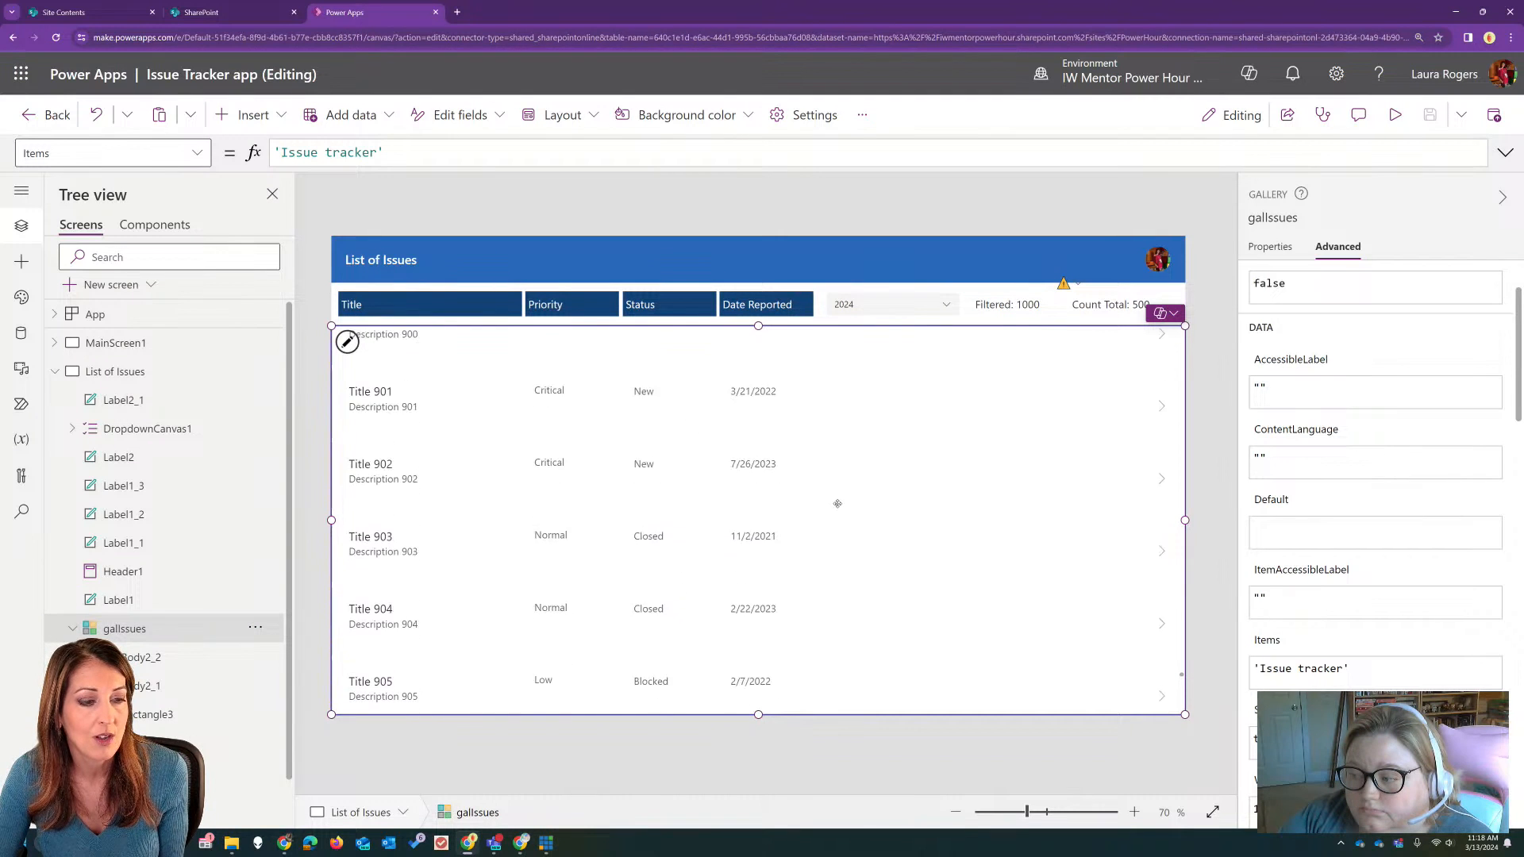
pyautogui.click(22, 333)
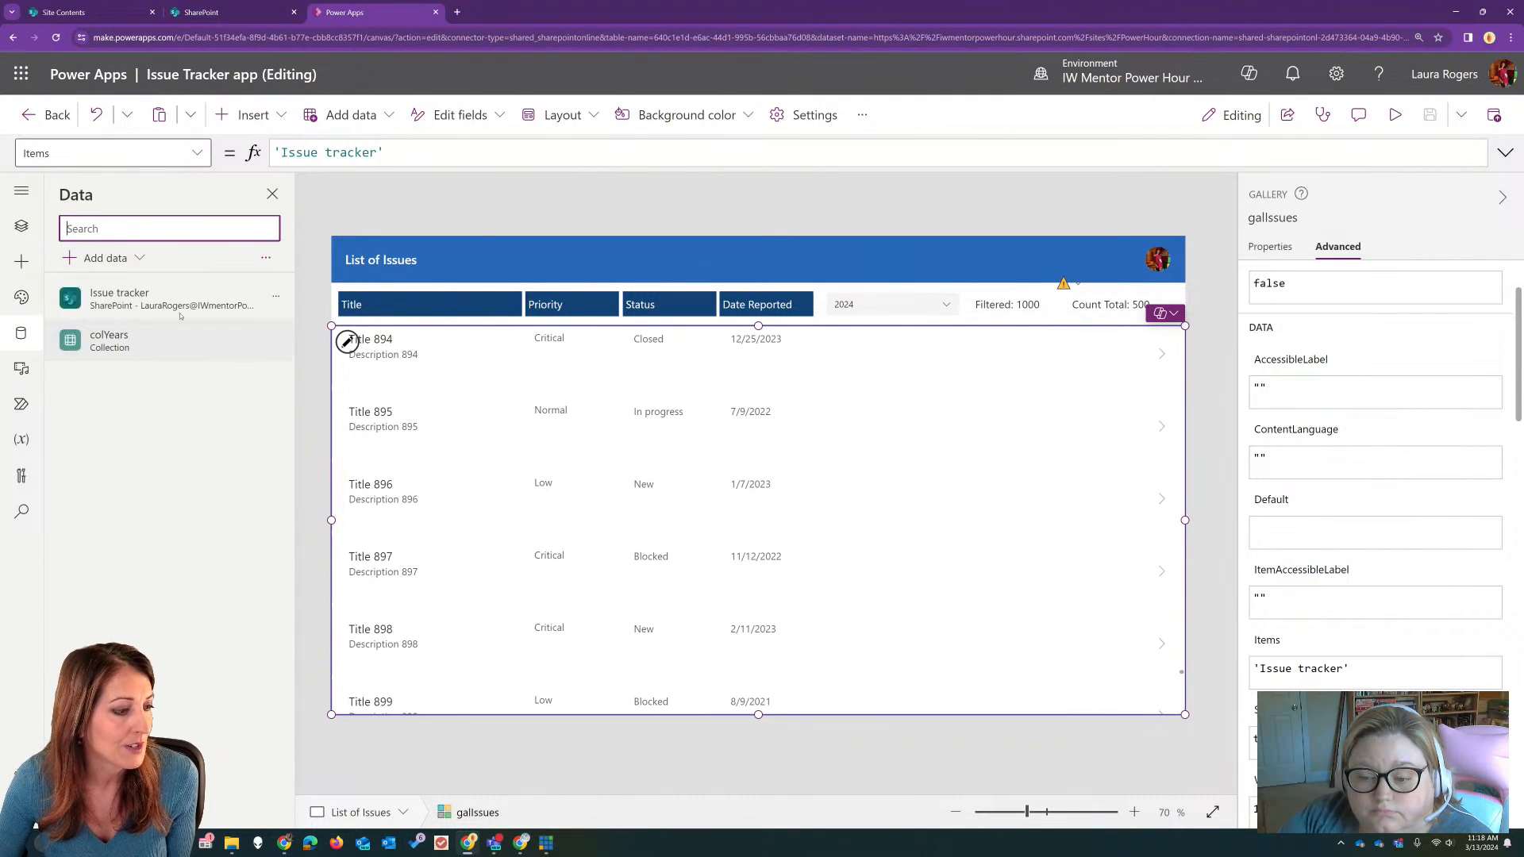
pyautogui.click(276, 296)
pyautogui.click(308, 363)
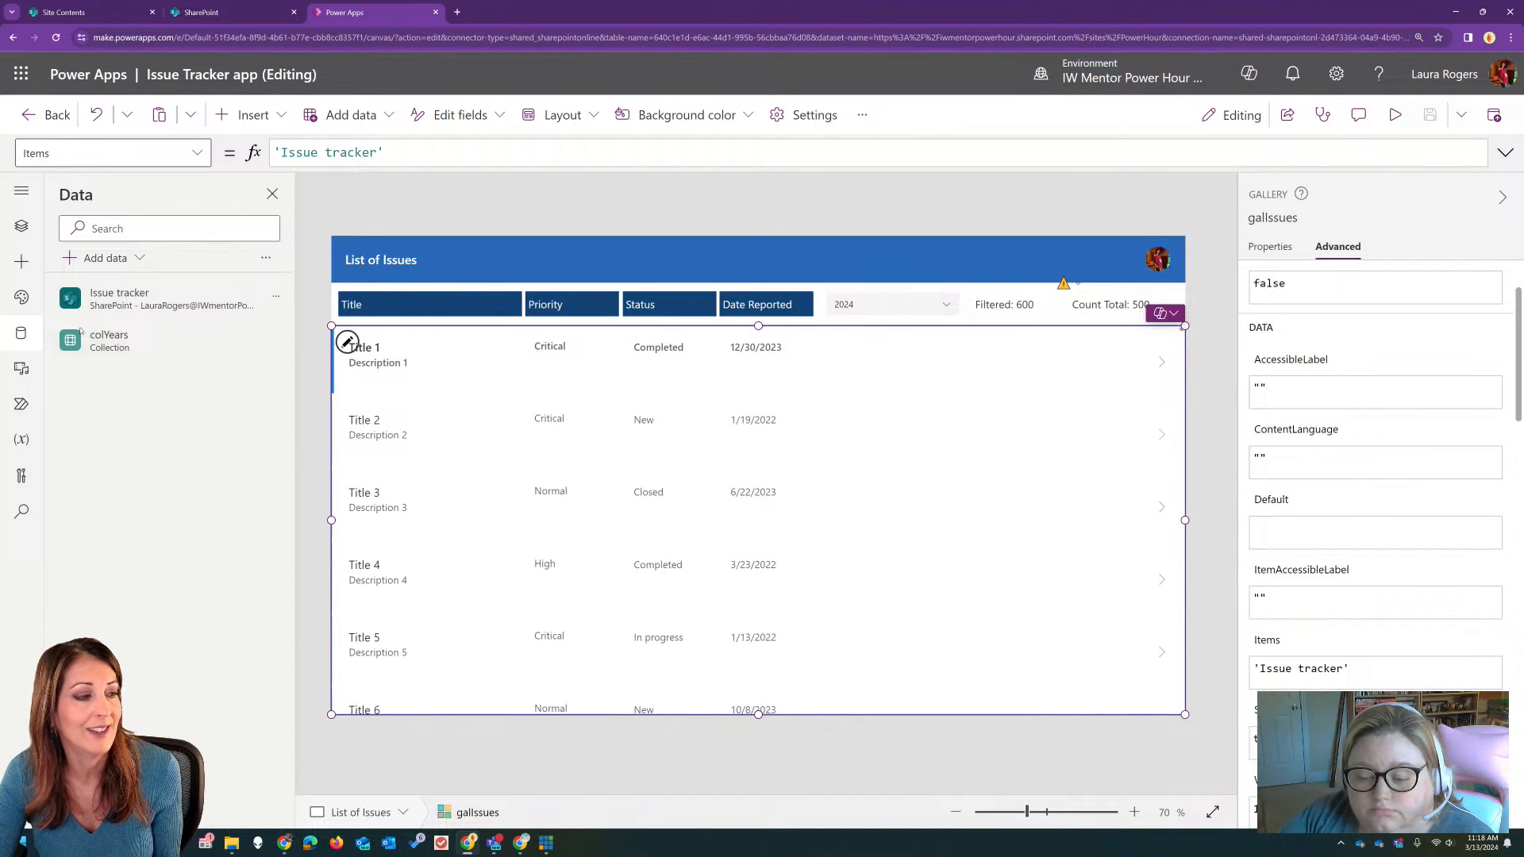
# Step: Rename the year dropdown on the List of Issues screen to drpYear
pyautogui.click(22, 226)
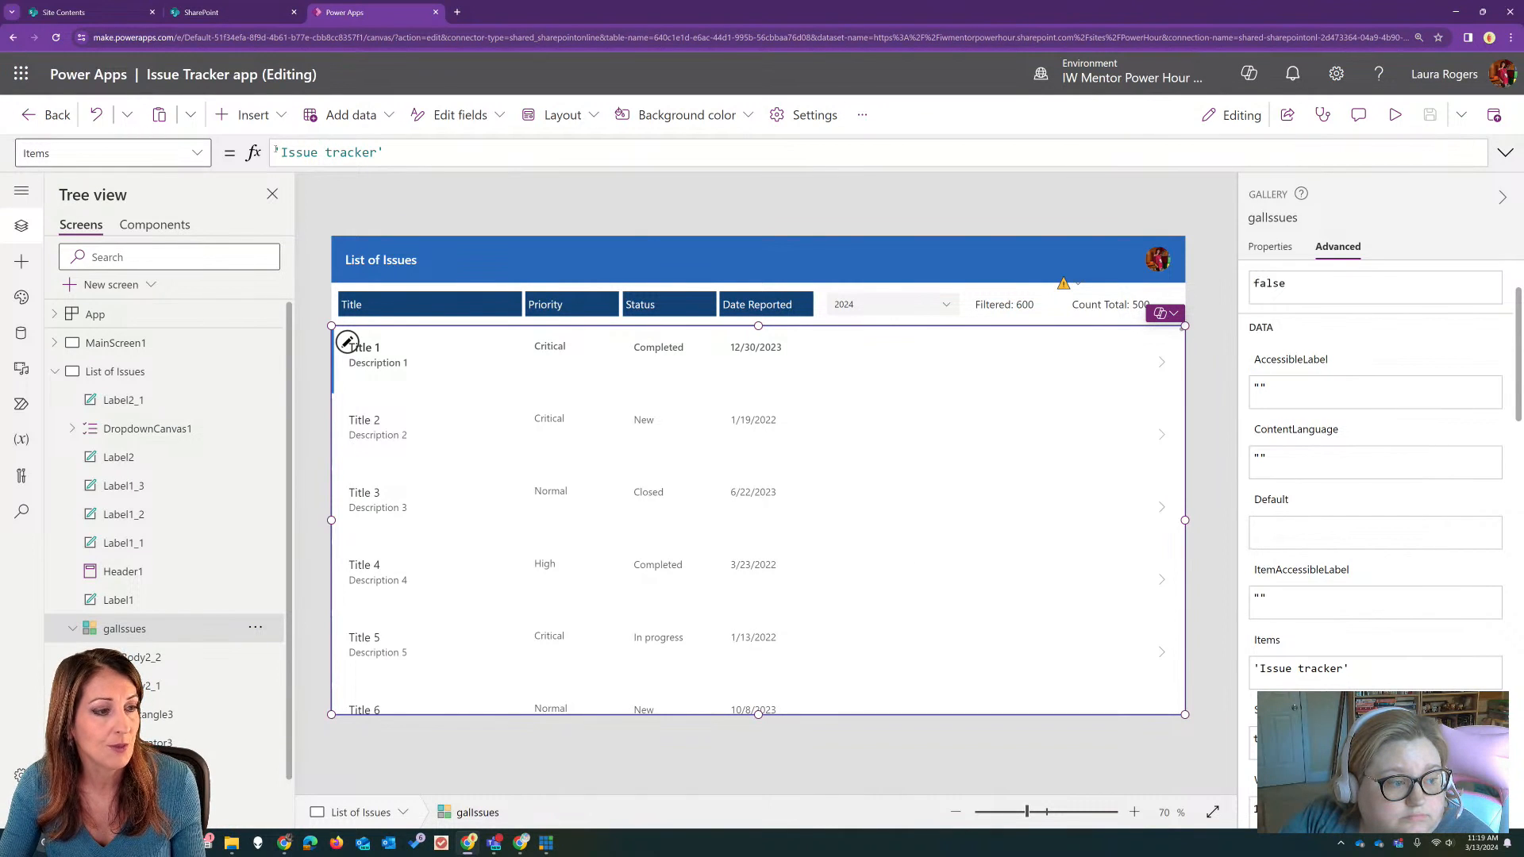
pyautogui.click(912, 305)
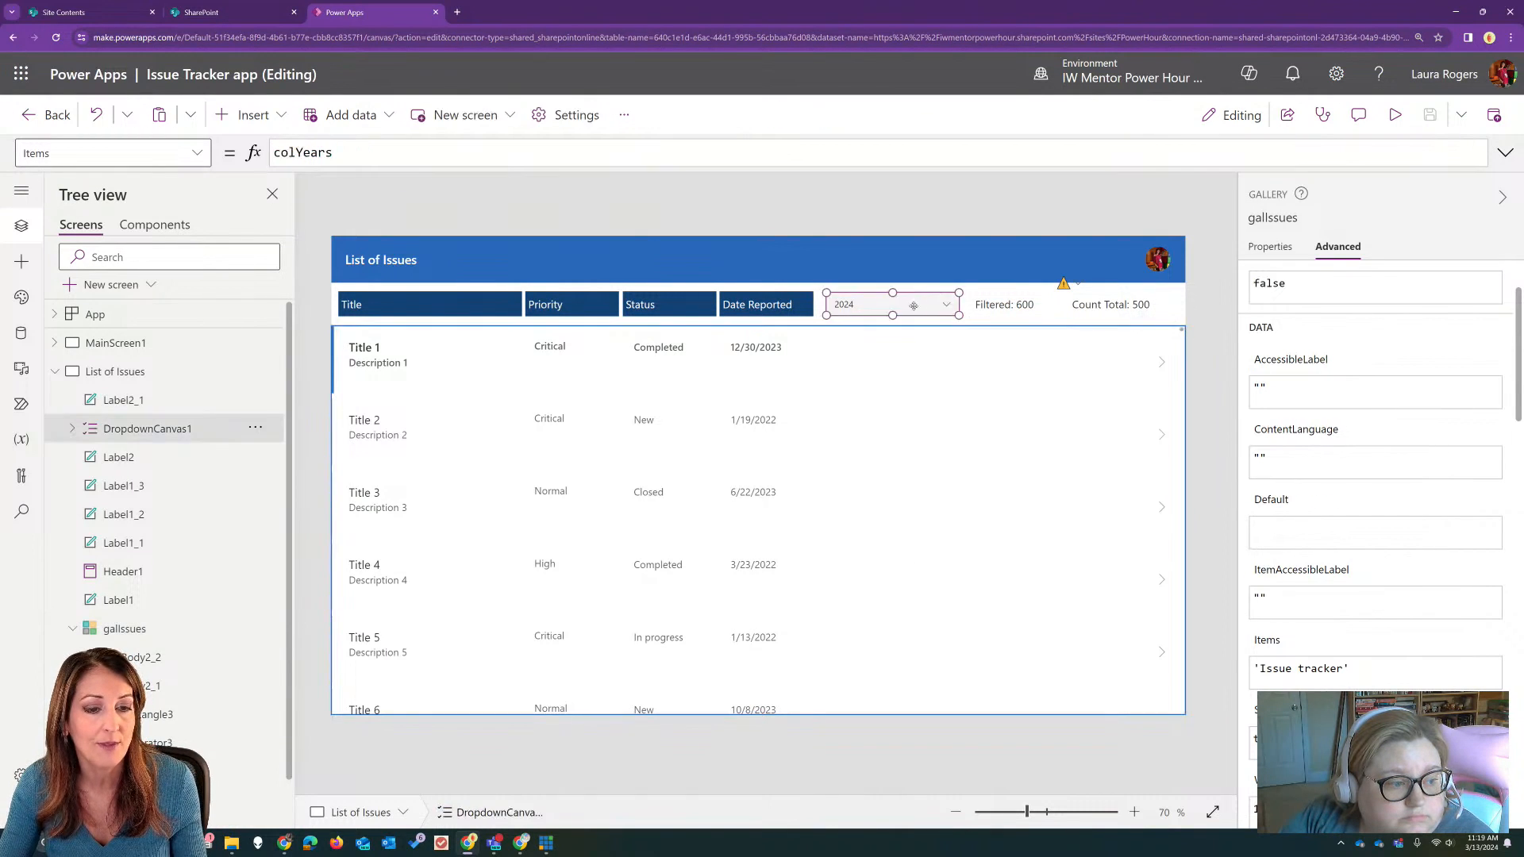
pyautogui.click(1338, 218)
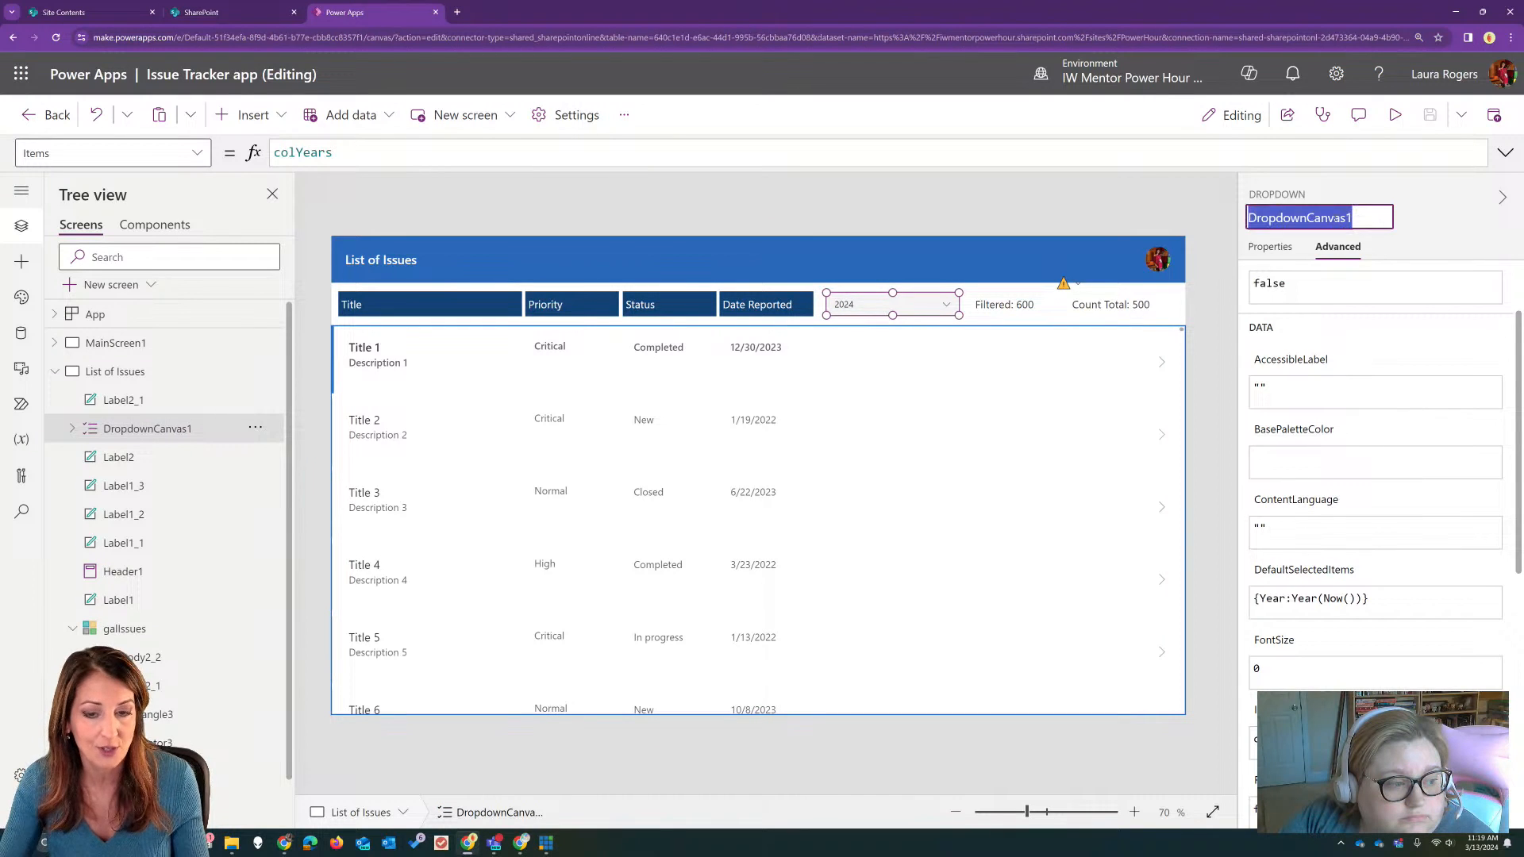
pyautogui.write('drpYear')
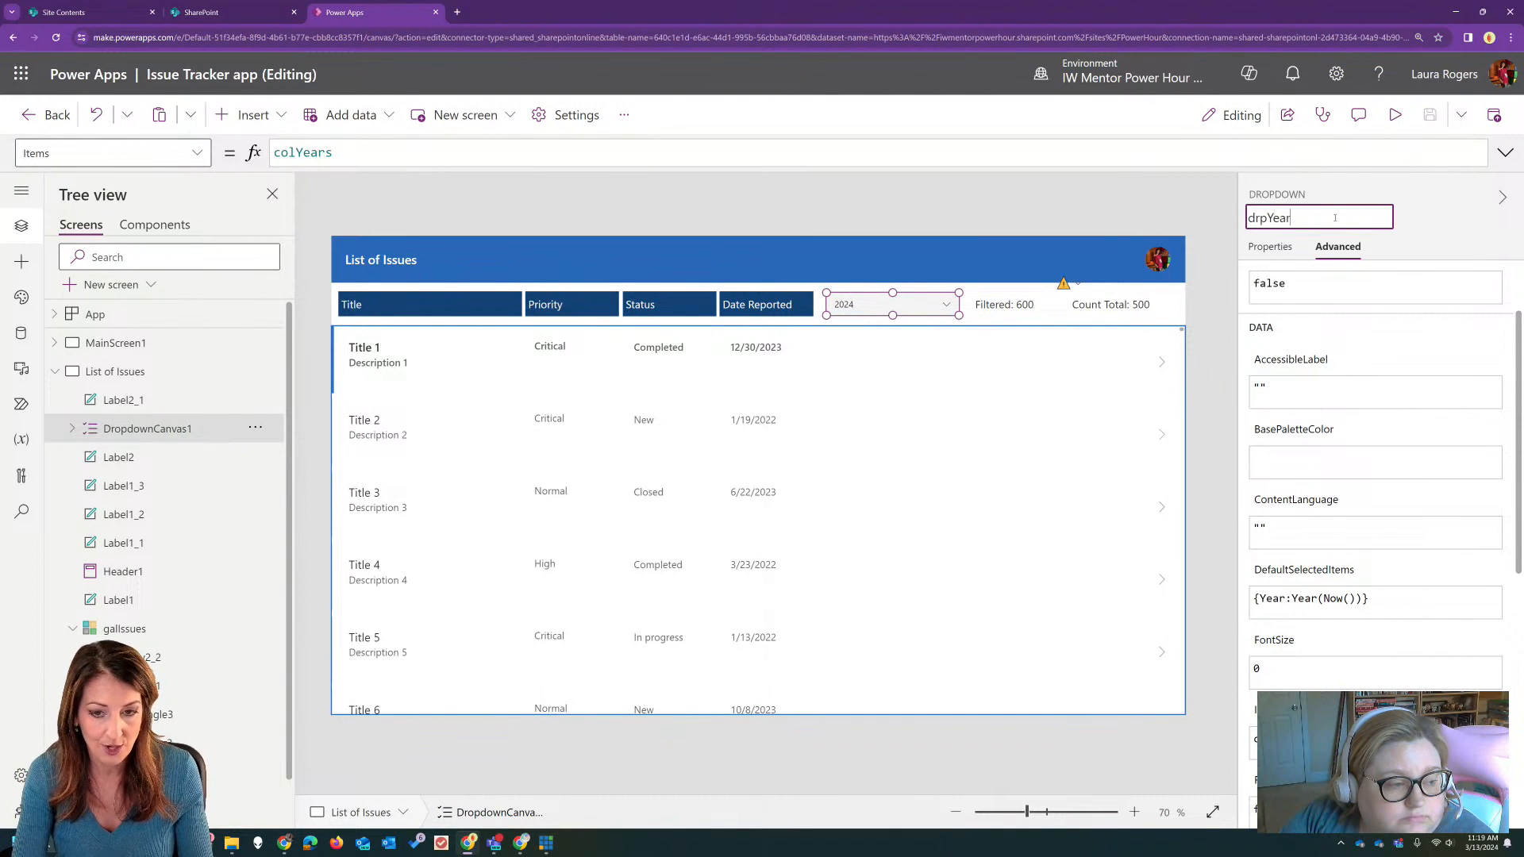
pyautogui.press('Return')
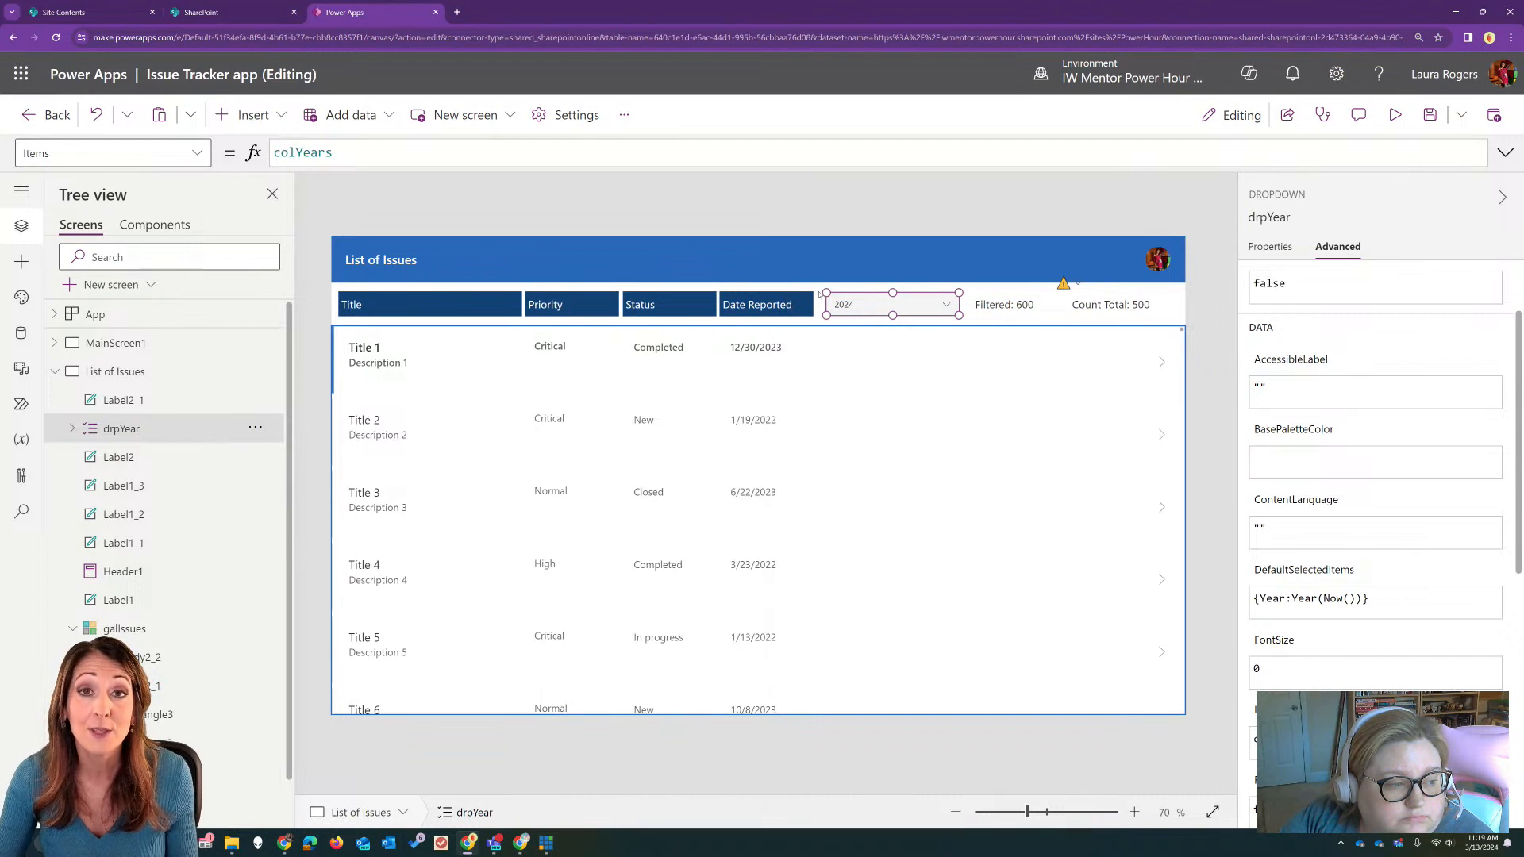
# Step: Wrap 'Issue tracker' in a Filter function in the issues gallery's Items formula, leaving the closing parenthesis off
pyautogui.click(352, 341)
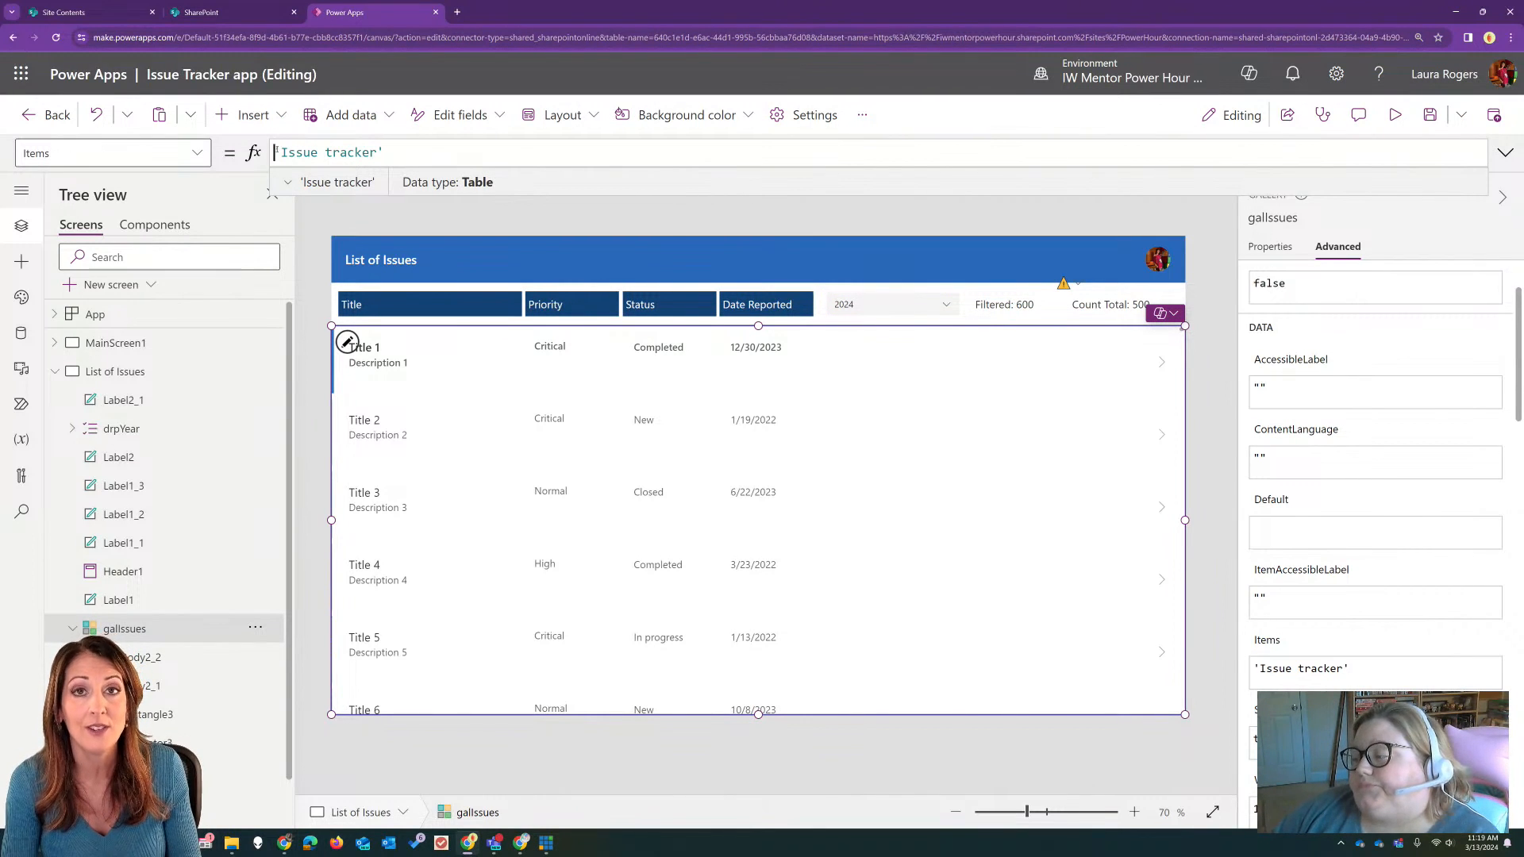
pyautogui.write('Filtered(')
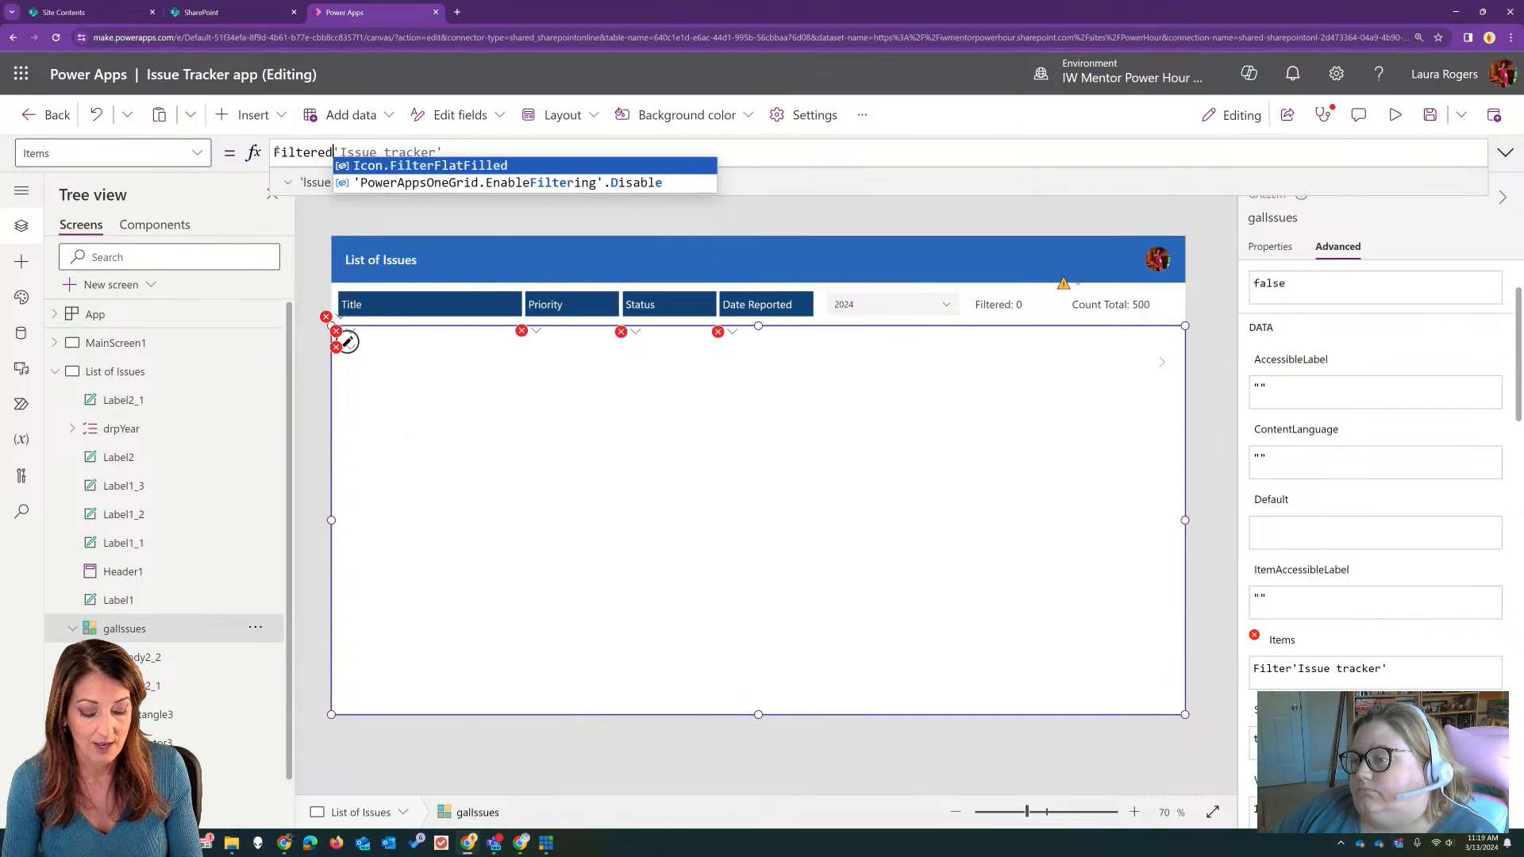
pyautogui.click(482, 151)
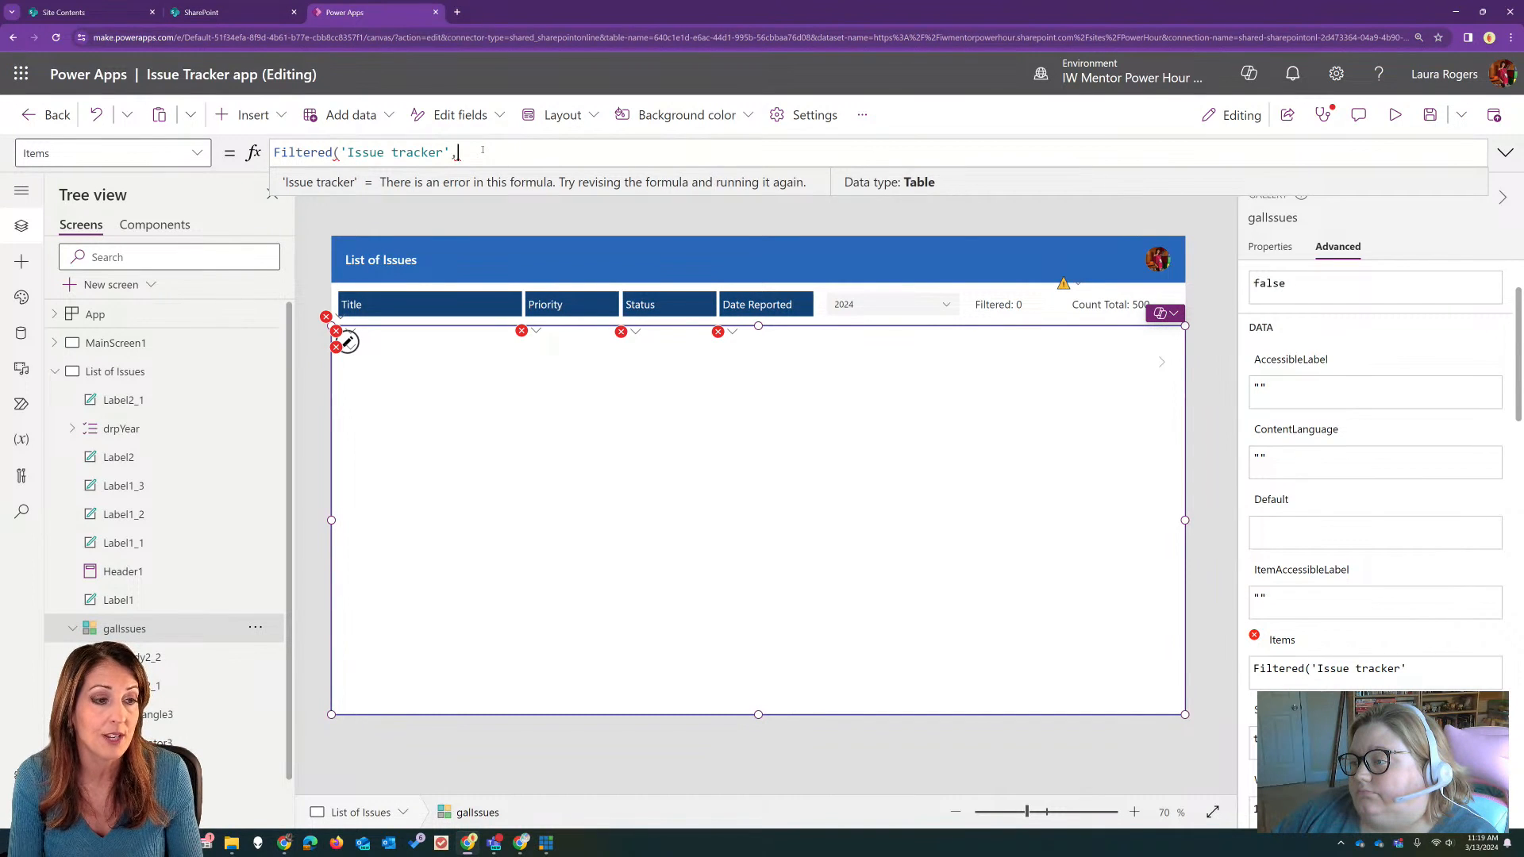
pyautogui.write(',')
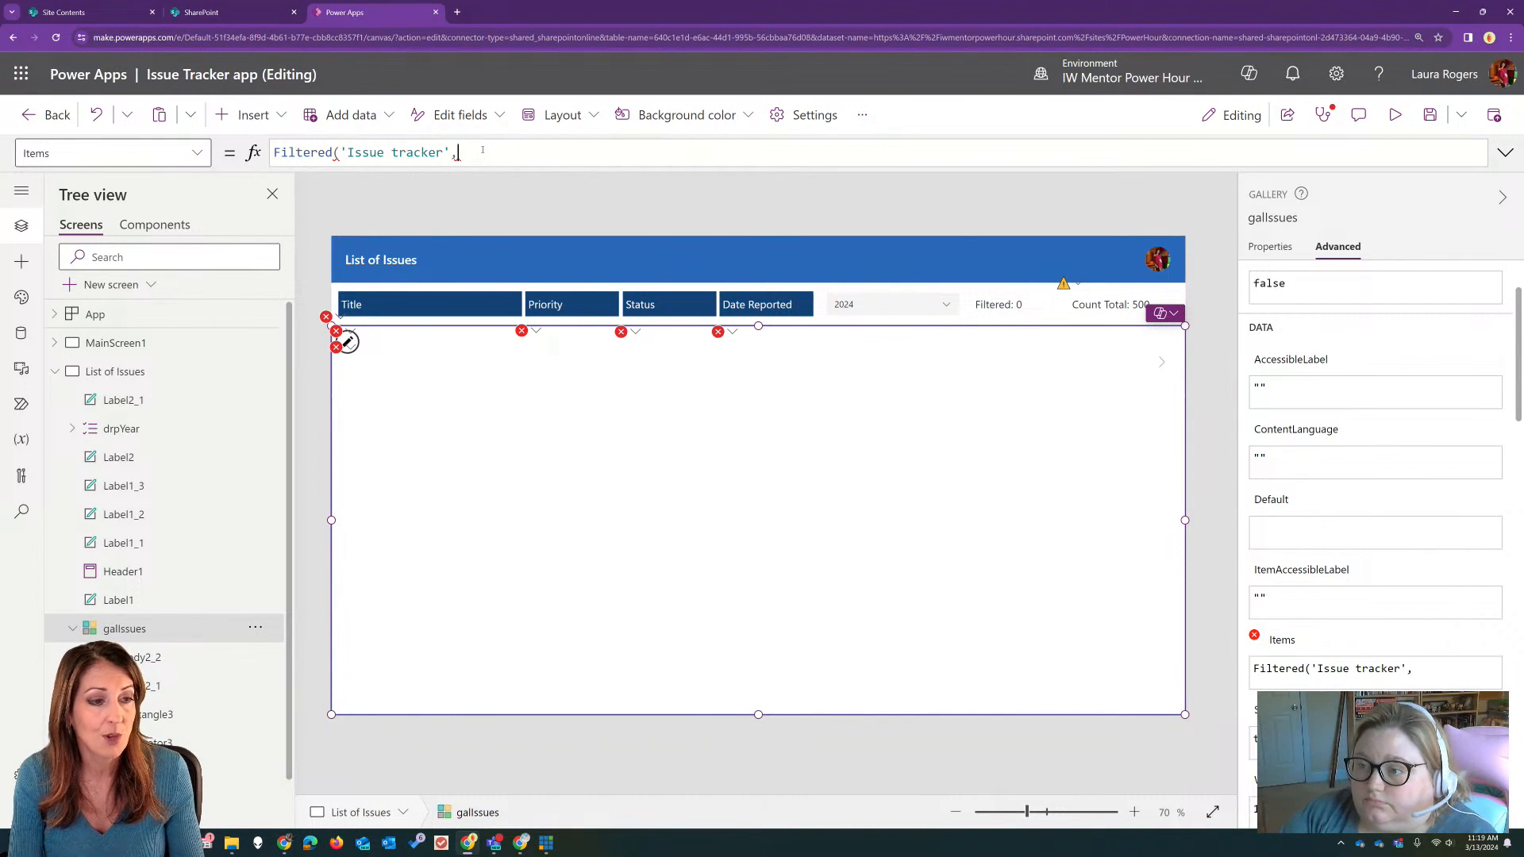
pyautogui.press('BackSpace')
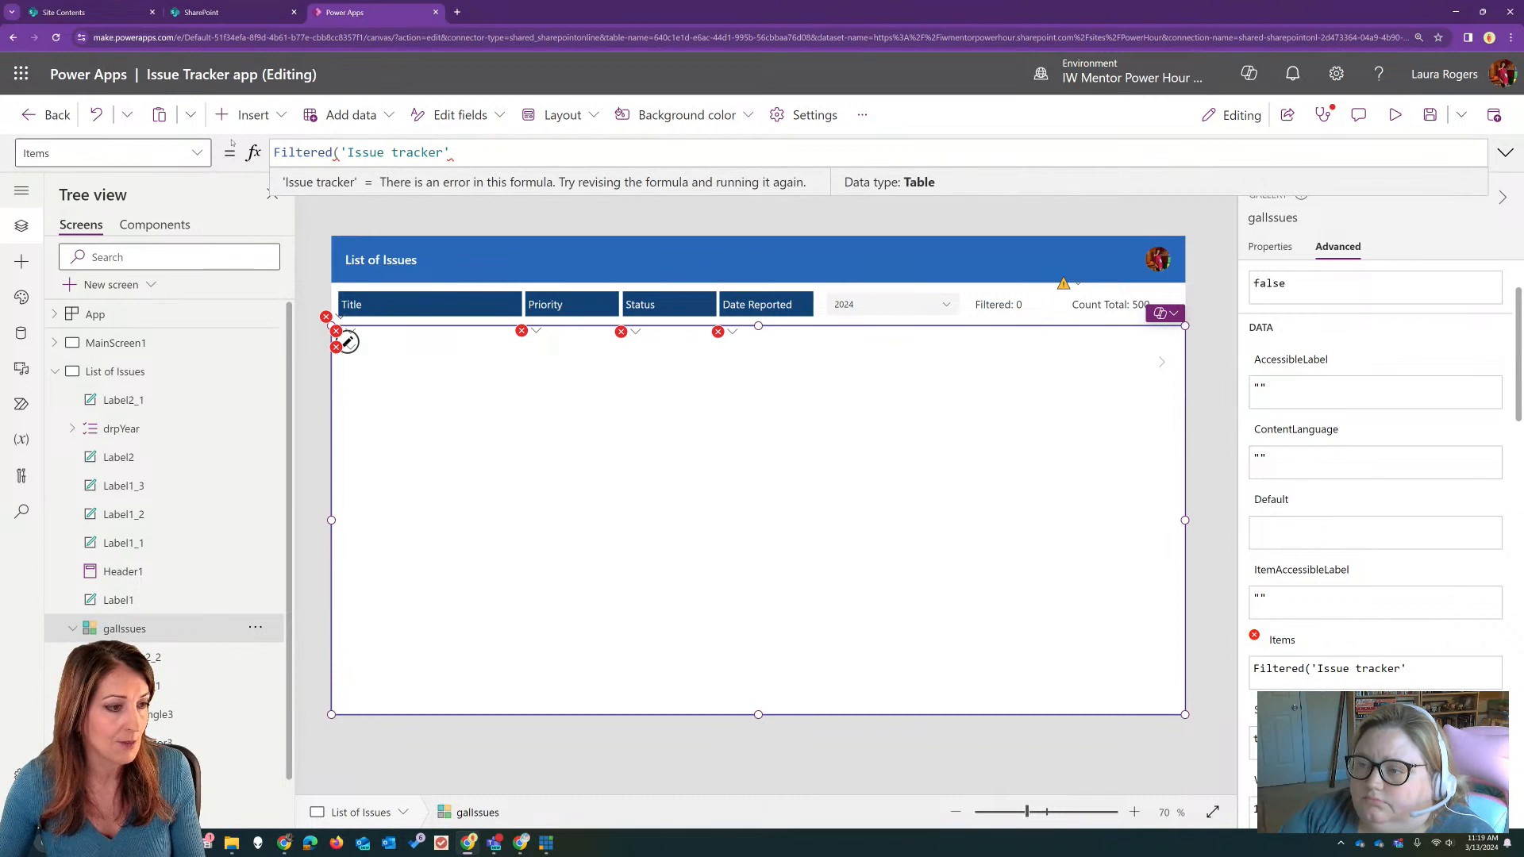
pyautogui.click(334, 151)
pyautogui.press('BackSpace')
pyautogui.press('BackSpace')
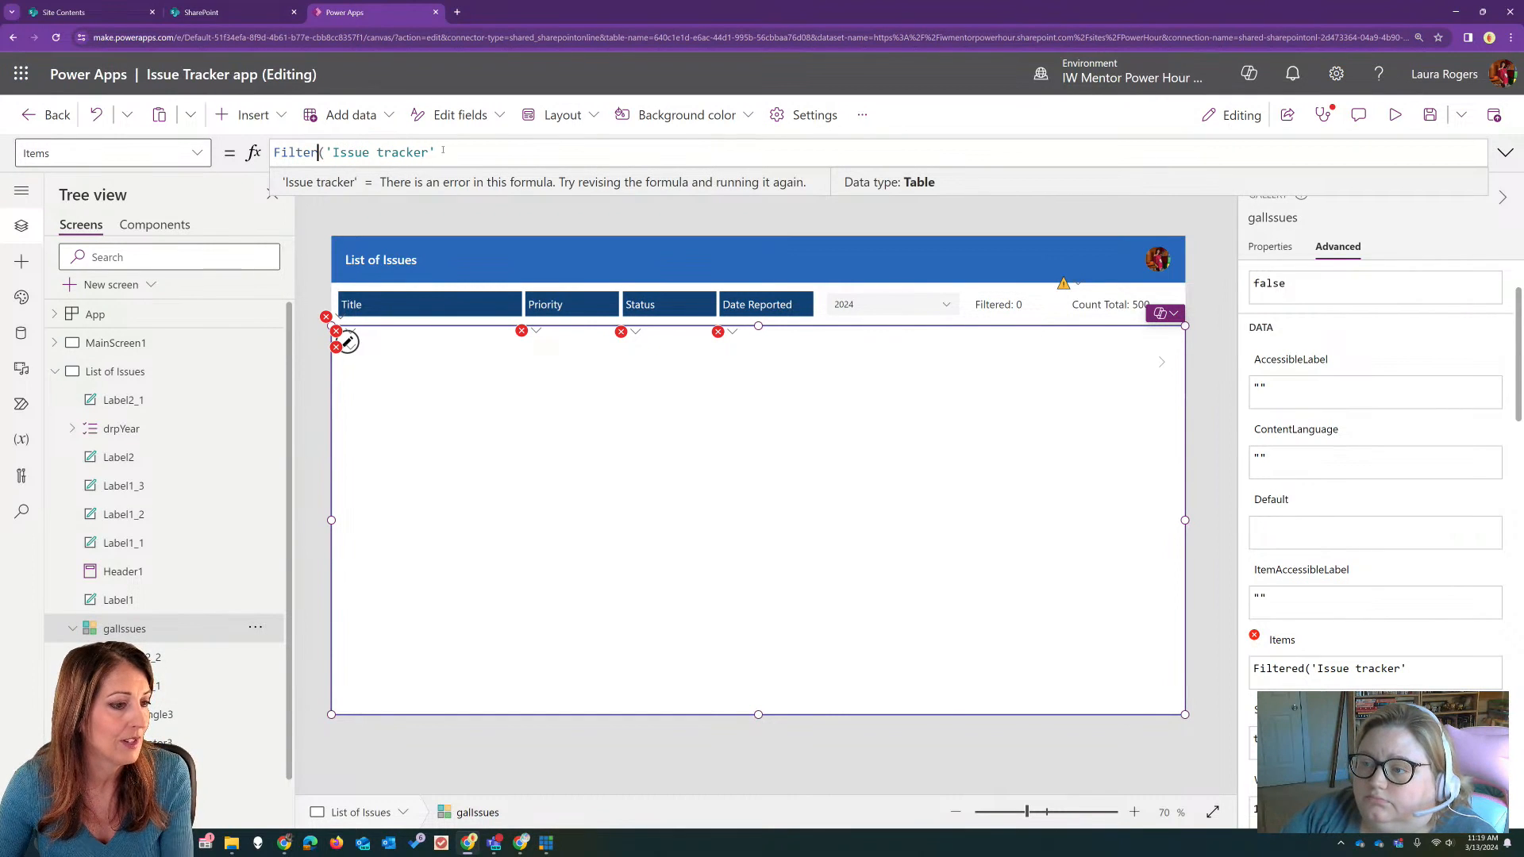
# Step: Add a 'Date reported' >= condition to the Filter formula and paste in the prepared drpPickYear date-range expression
pyautogui.click(447, 151)
pyautogui.write(',')
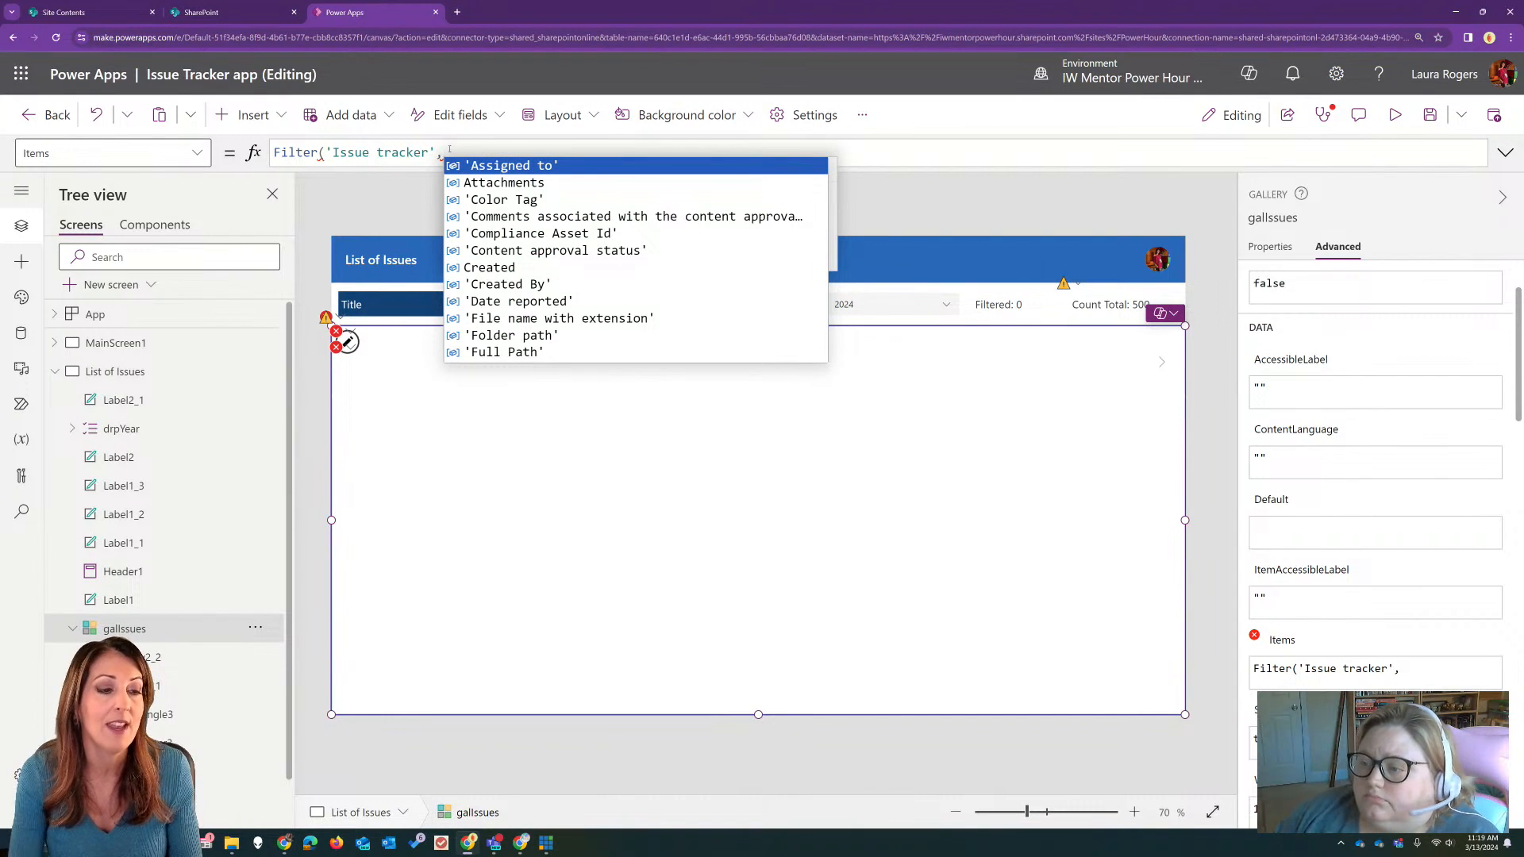
pyautogui.click(608, 309)
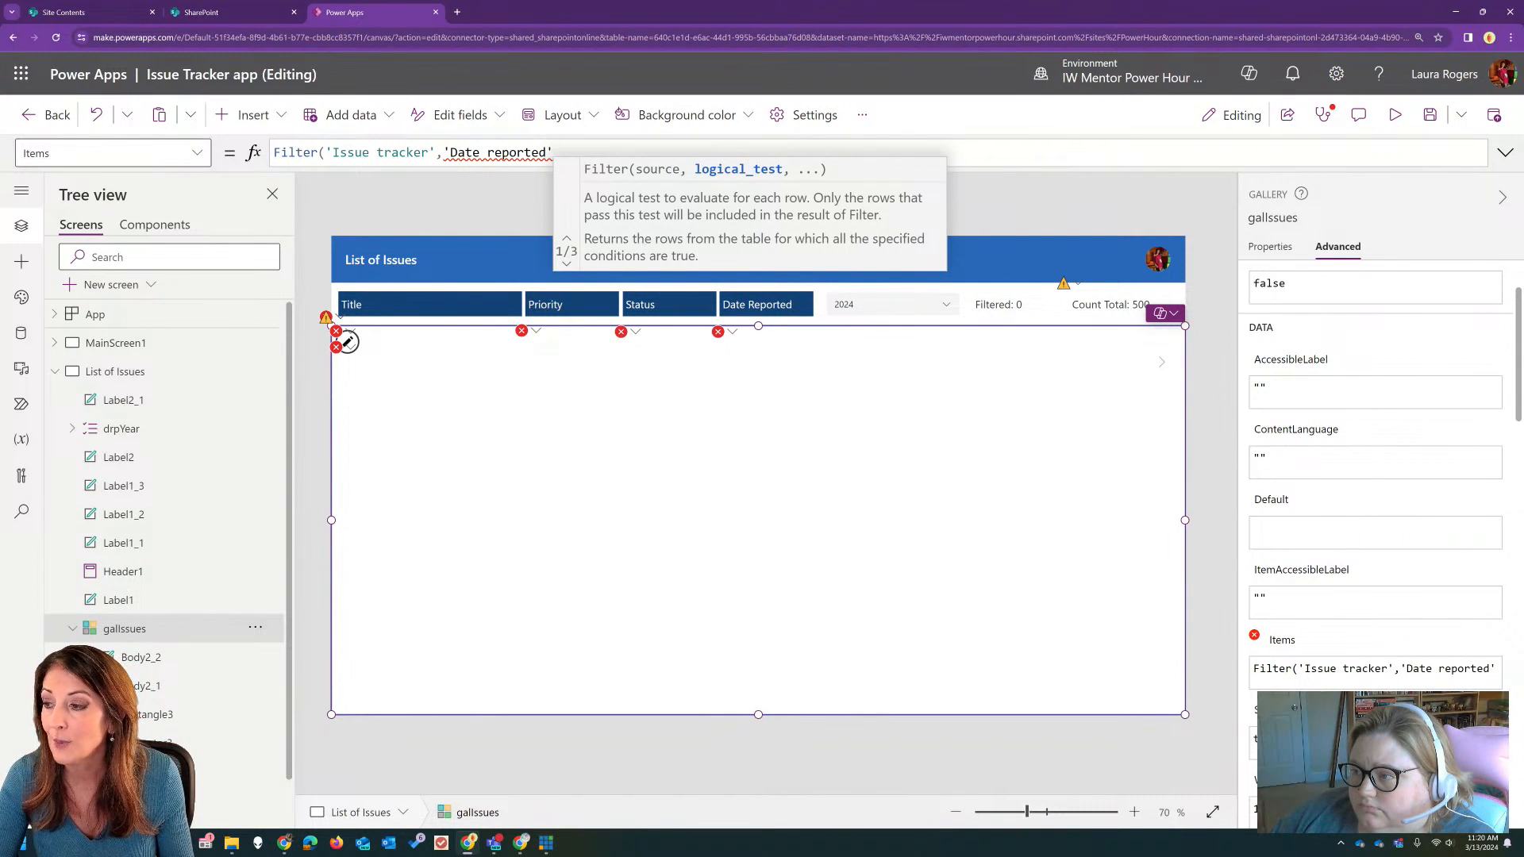
pyautogui.hotkey('alt', 'Tab')
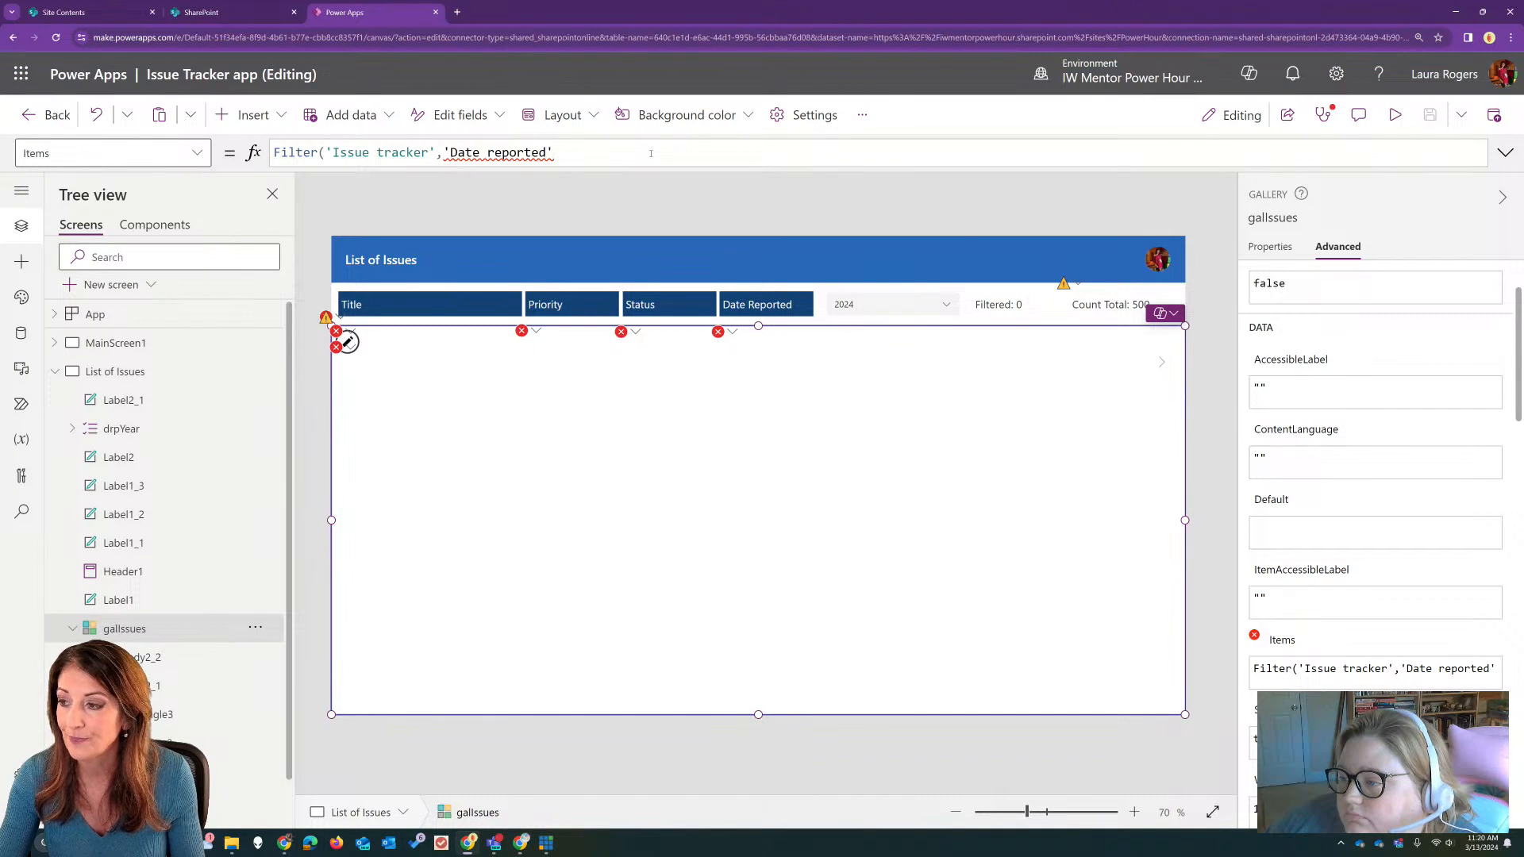
pyautogui.write('>=')
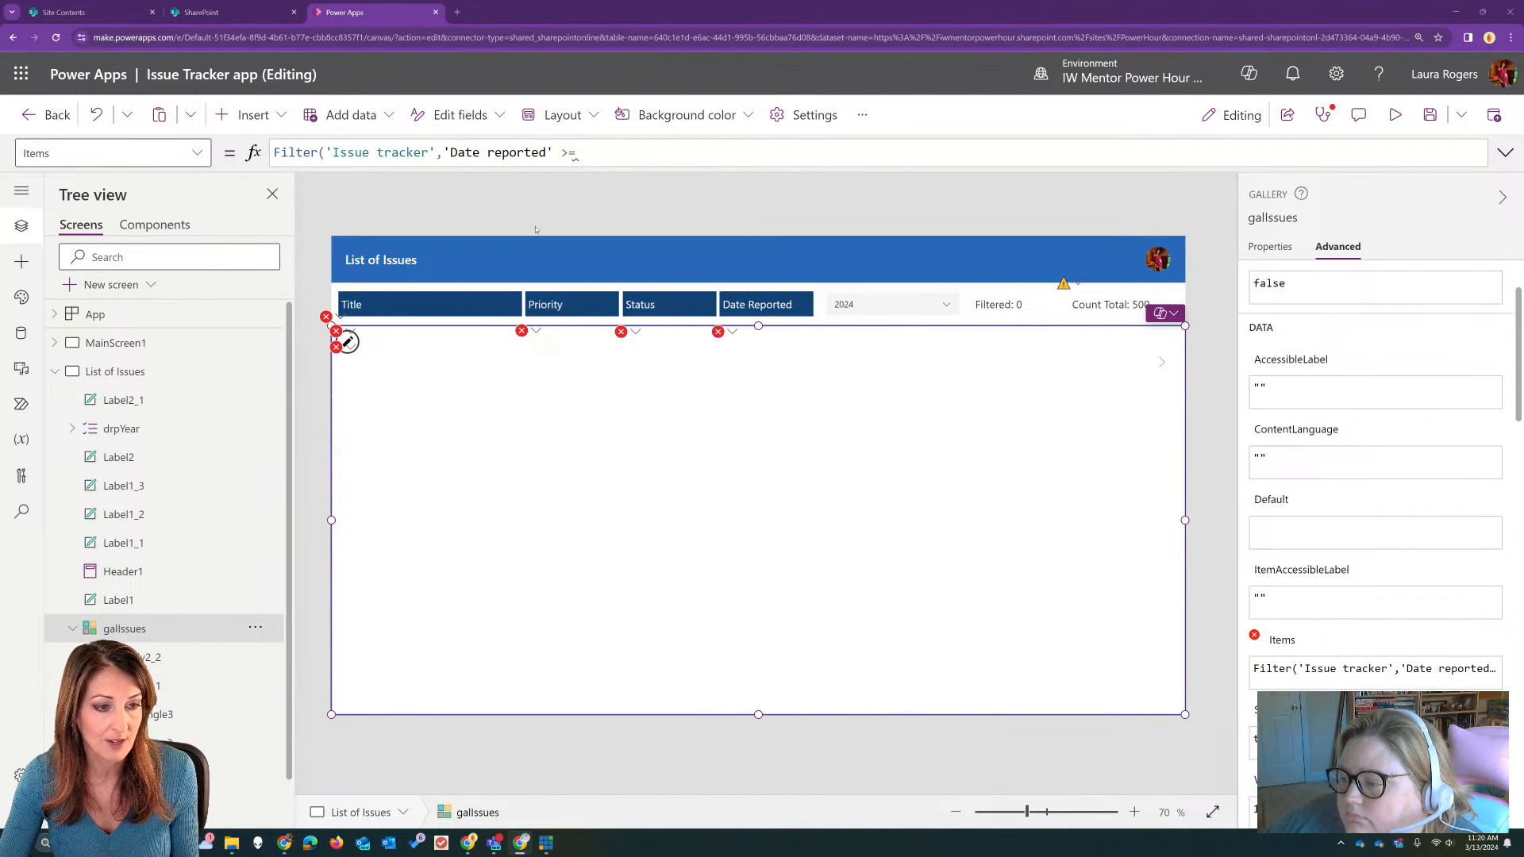
pyautogui.write('Value(drpPickYear.Selected.Year),01,01) && Created <= Date(Value(drpPickYear.Selected.Year),12,31)')
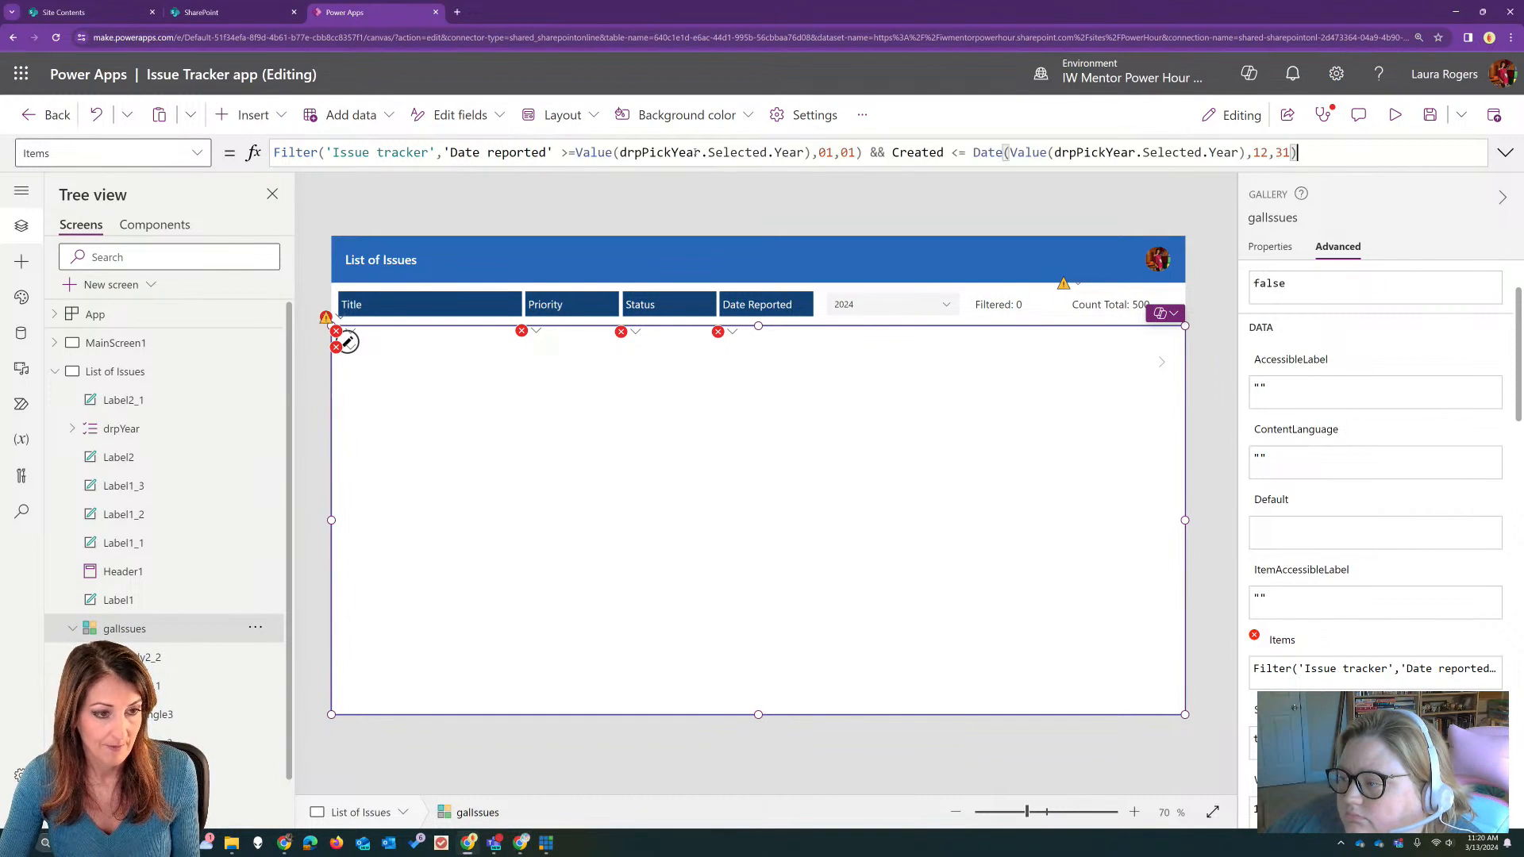
# Step: Replace Created with 'Date reported' in the formula's second date condition and review the complete formula
pyautogui.doubleClick(917, 153)
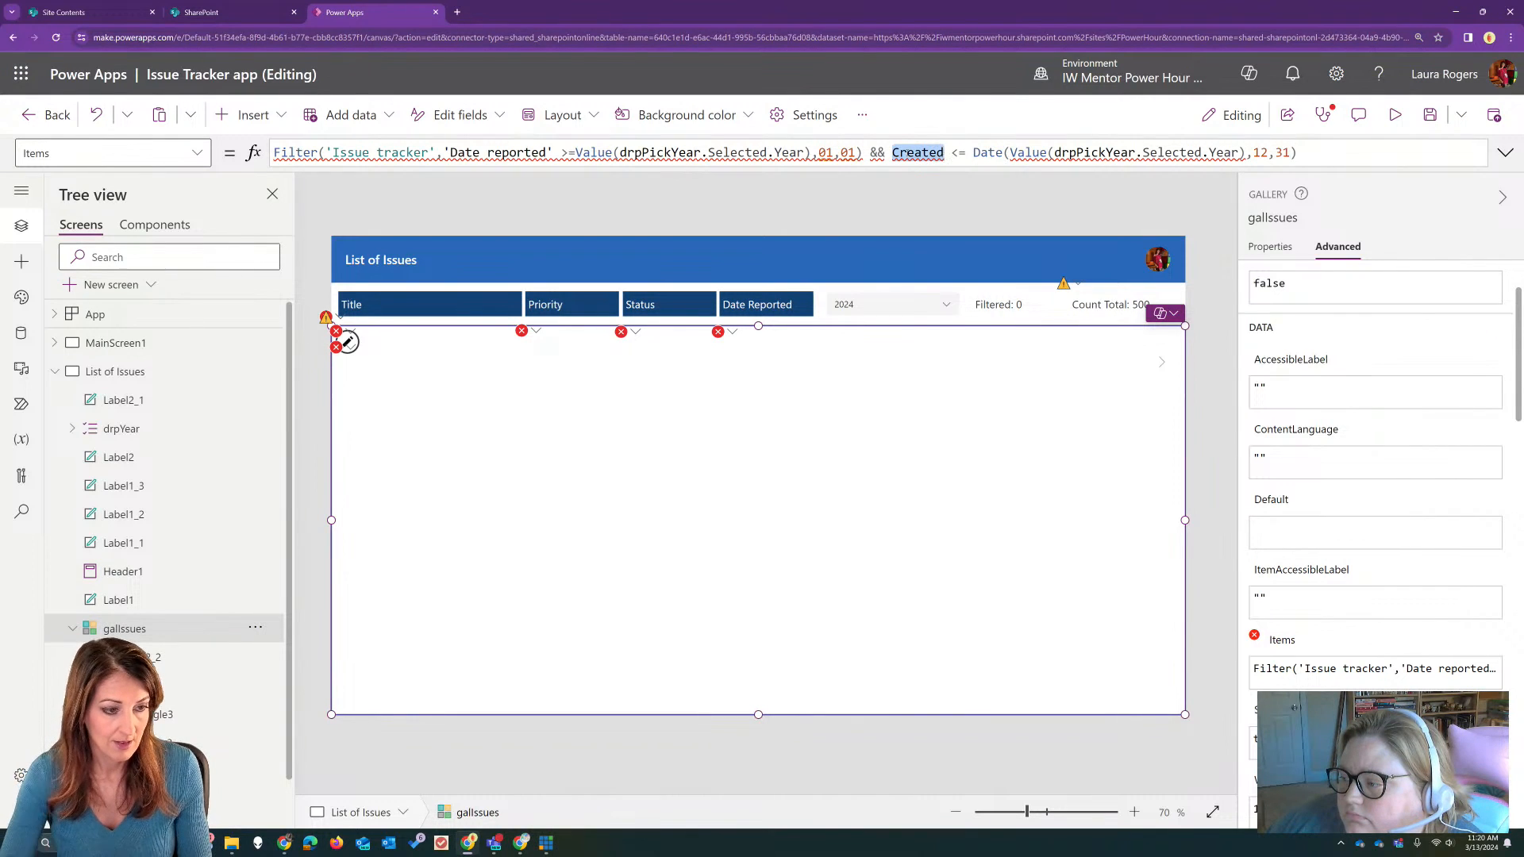
pyautogui.write('date')
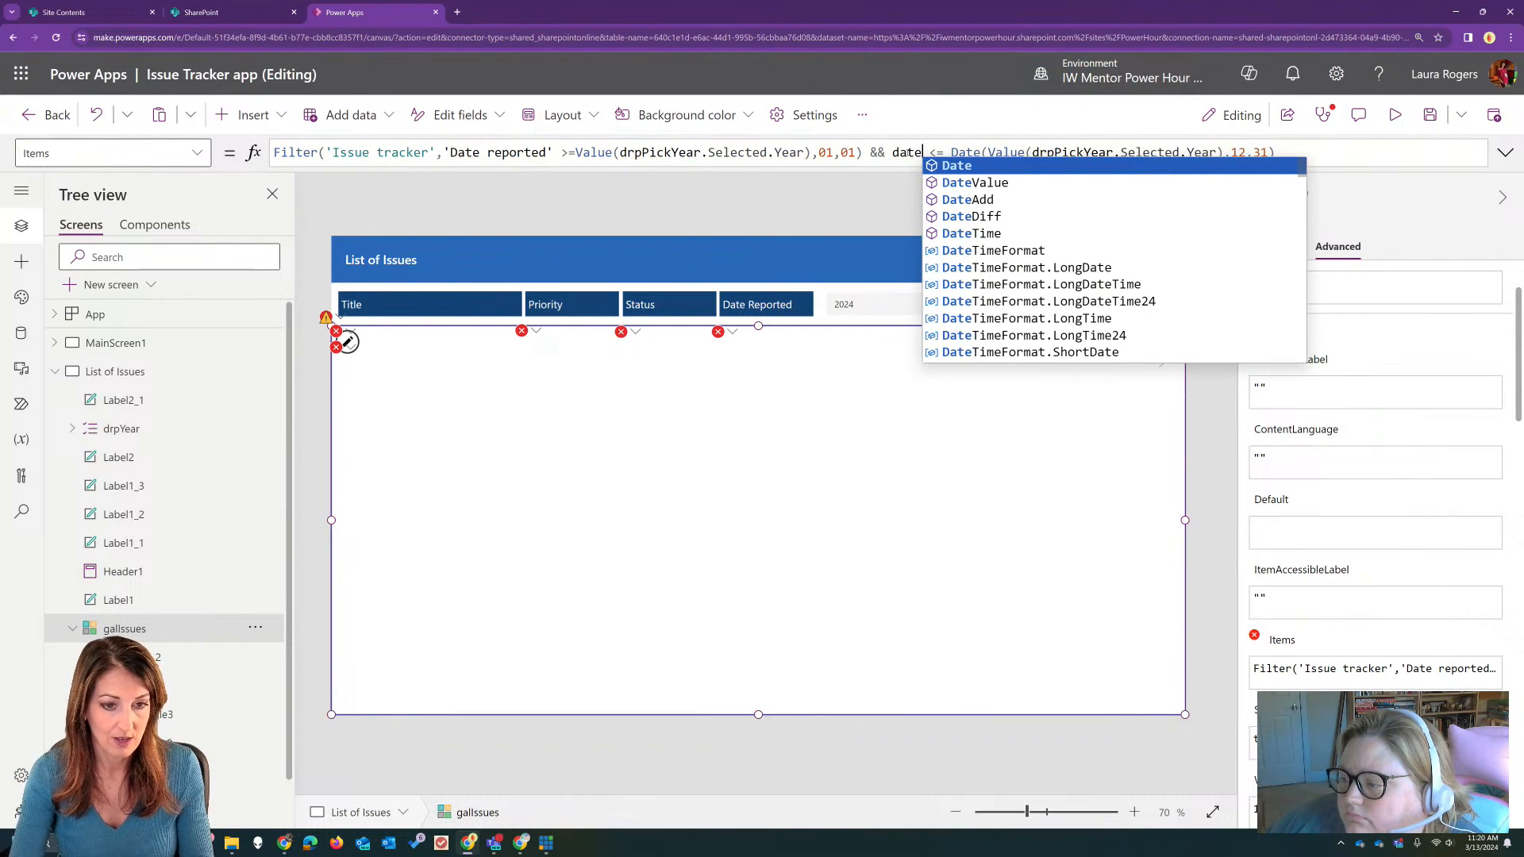
pyautogui.write('r')
pyautogui.press('BackSpace')
pyautogui.press('BackSpace')
pyautogui.press('BackSpace')
pyautogui.press('BackSpace')
pyautogui.press('BackSpace')
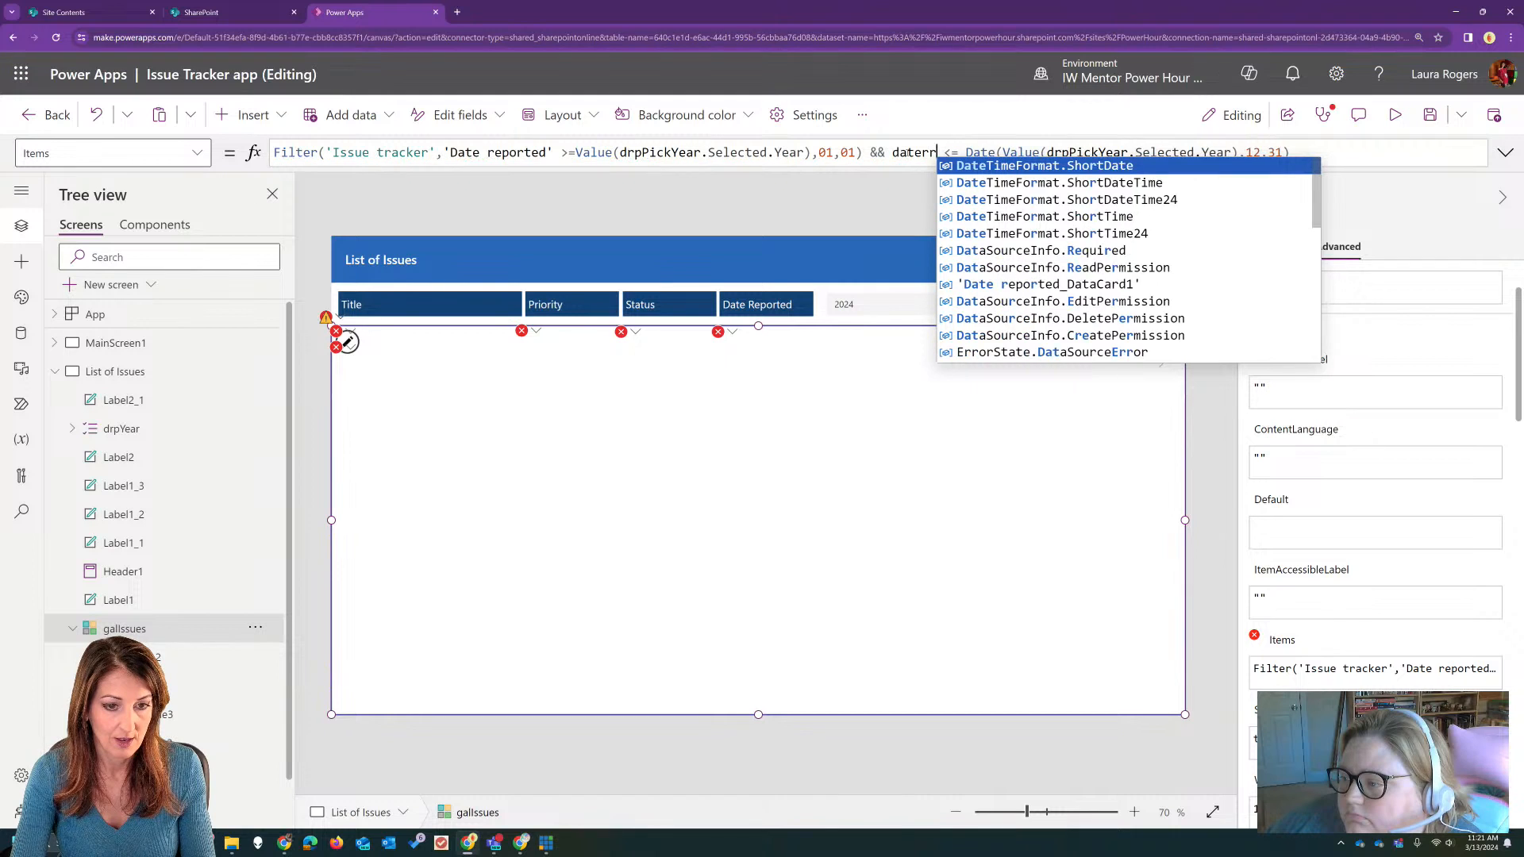
pyautogui.write("'Date ")
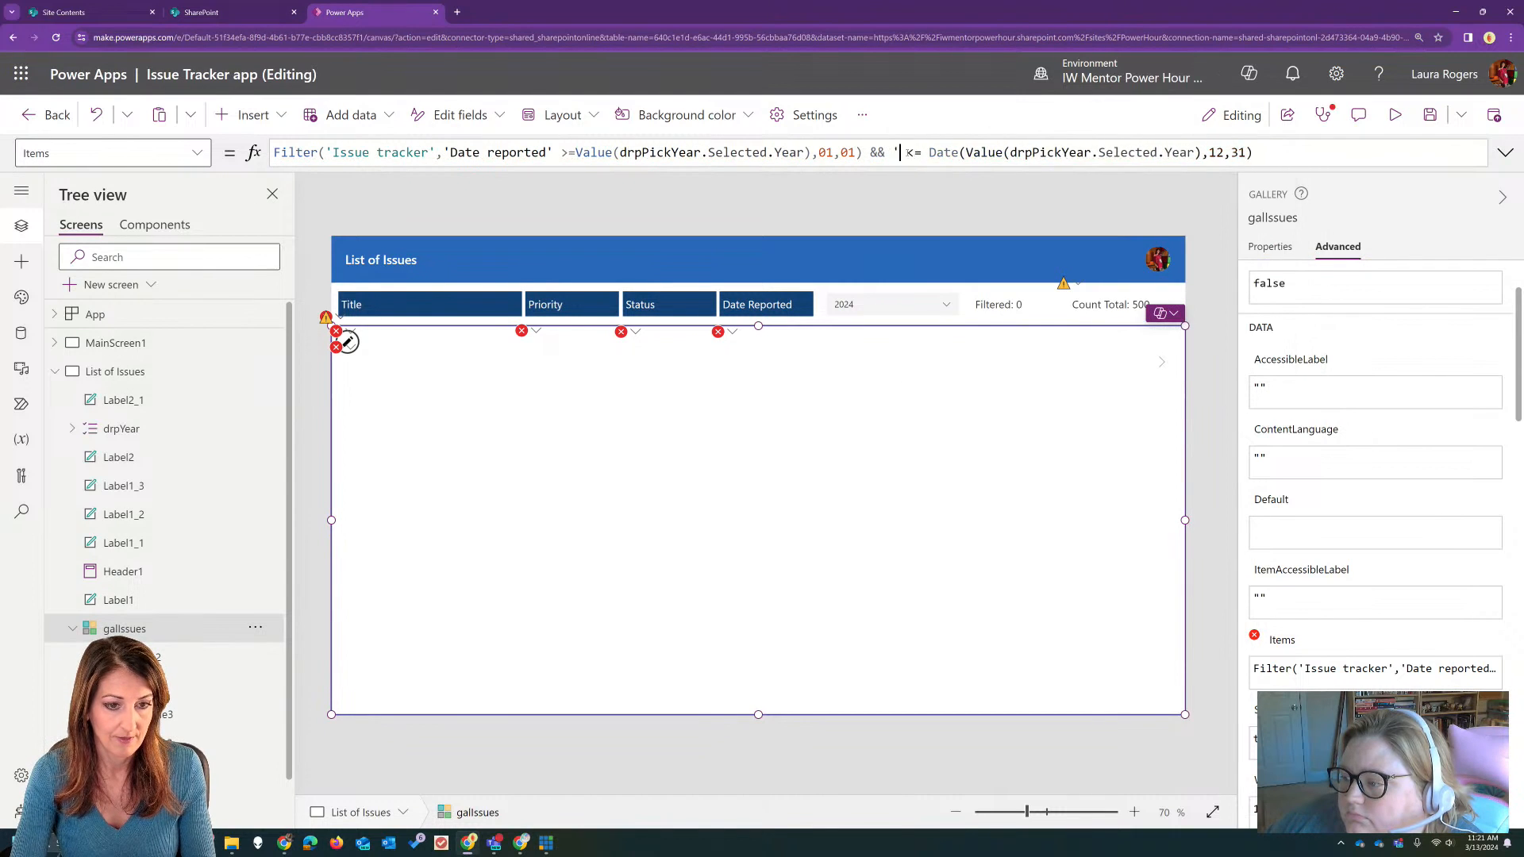
pyautogui.write("reported'")
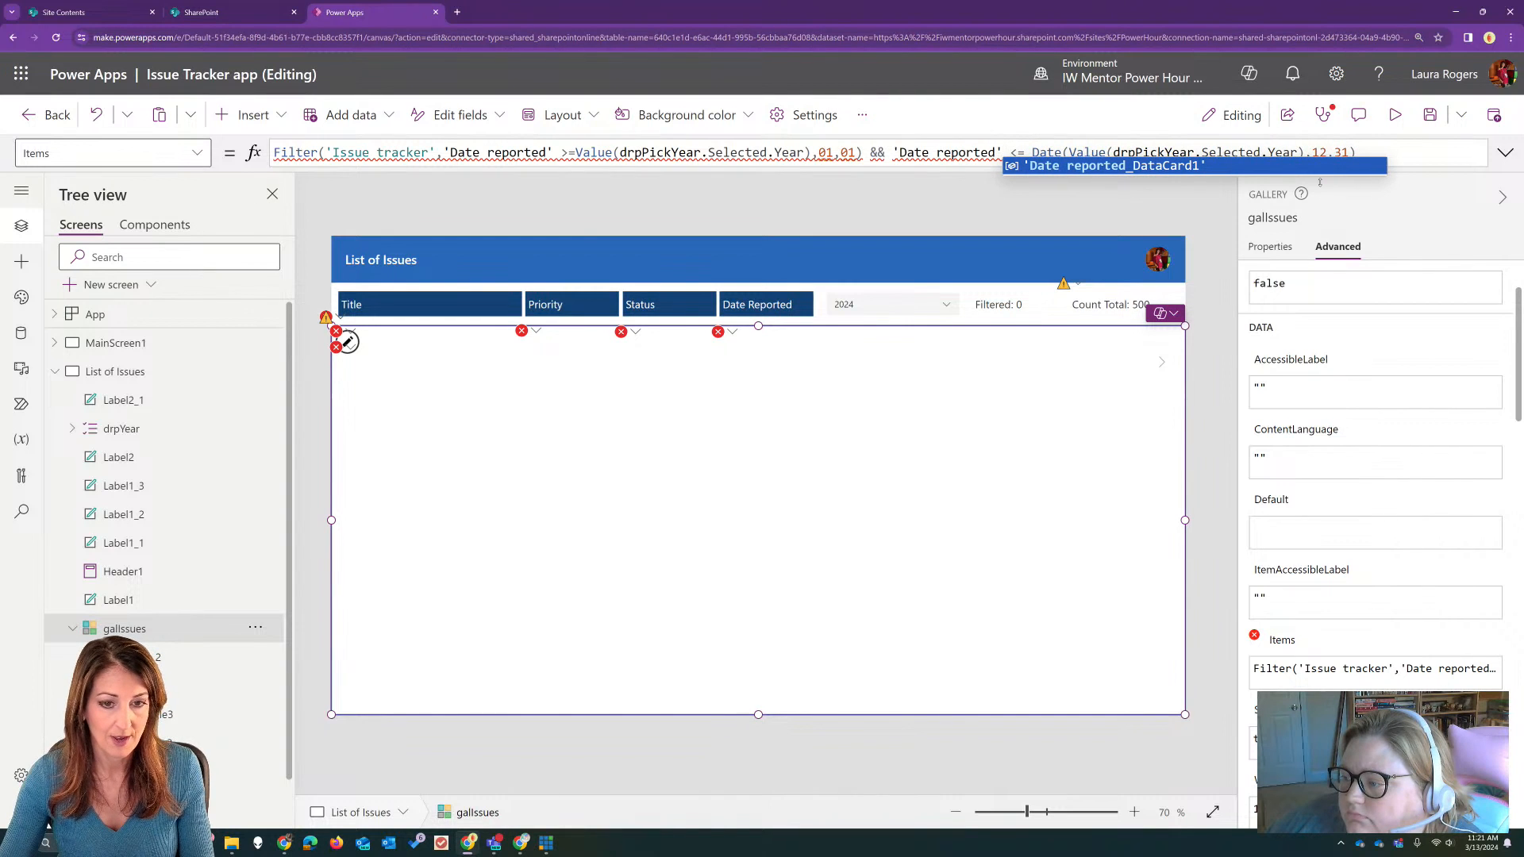
pyautogui.click(1505, 152)
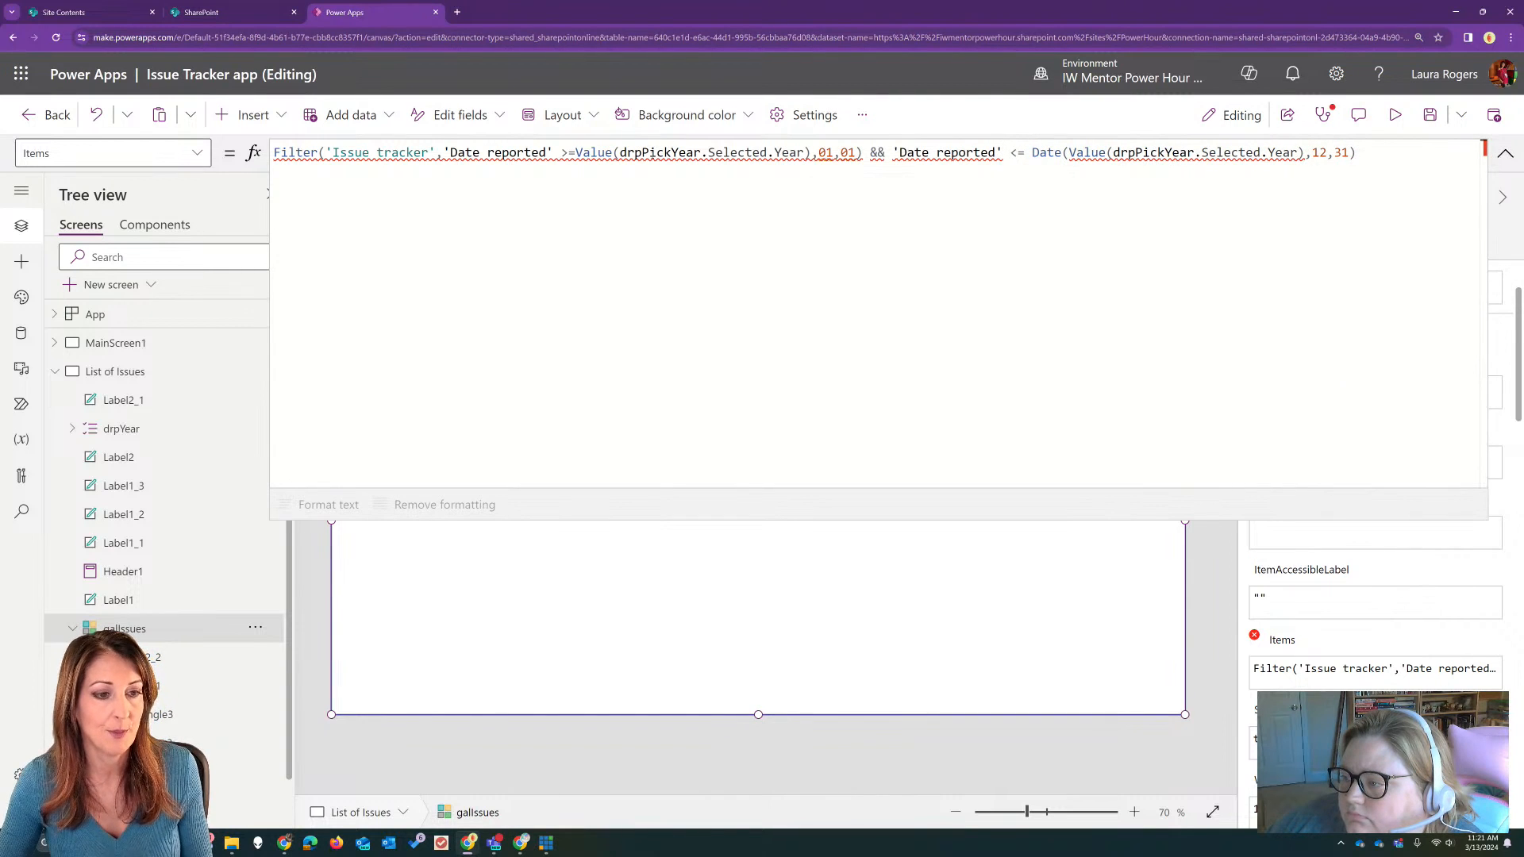
pyautogui.click(1504, 153)
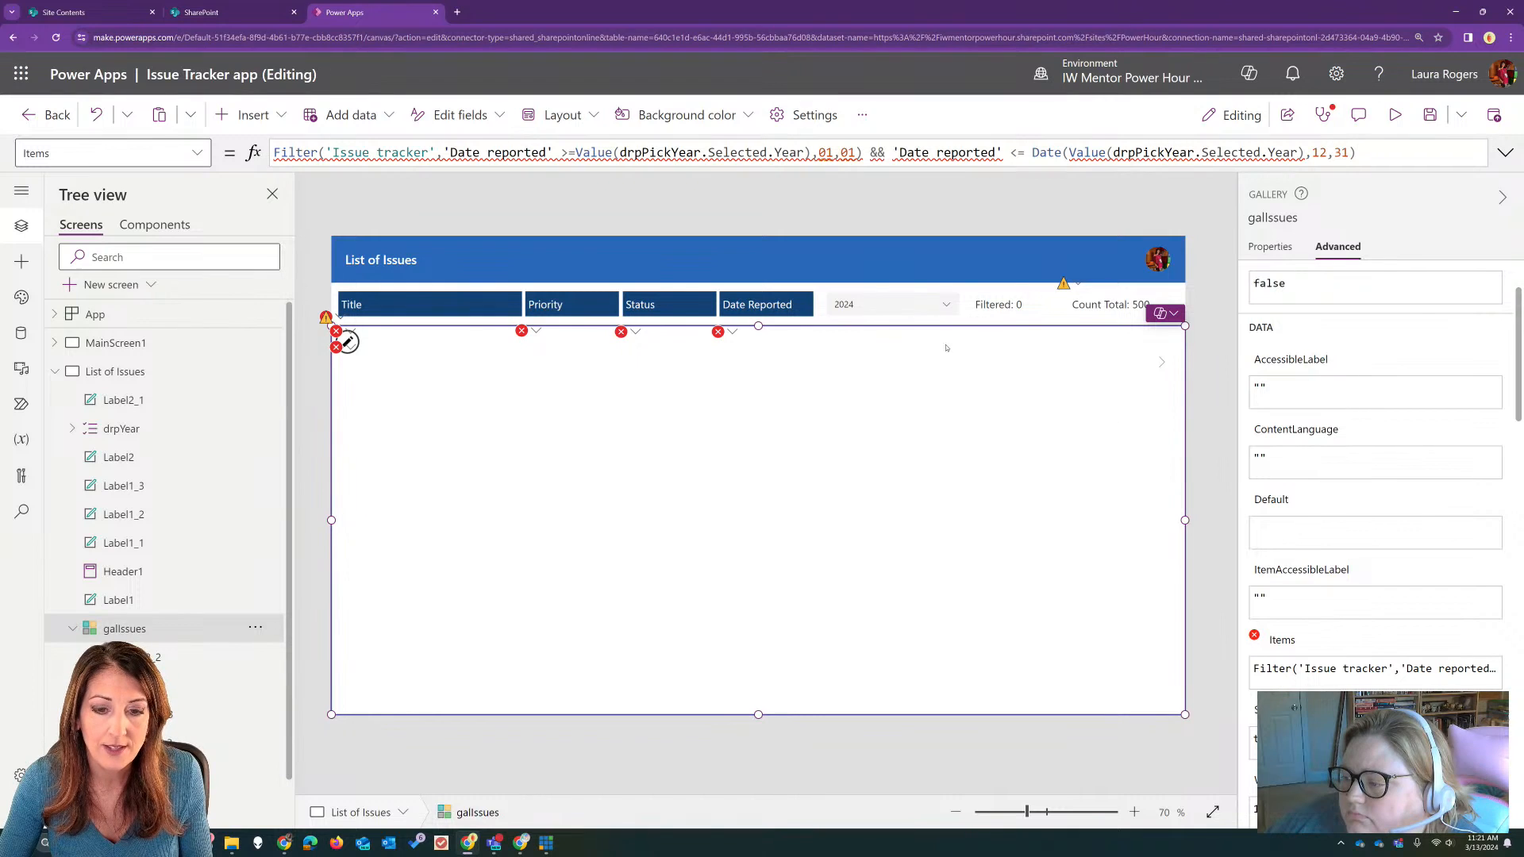
# Step: Rename the year dropdown to drpPickYear to match the name used in the filter formula
pyautogui.click(874, 305)
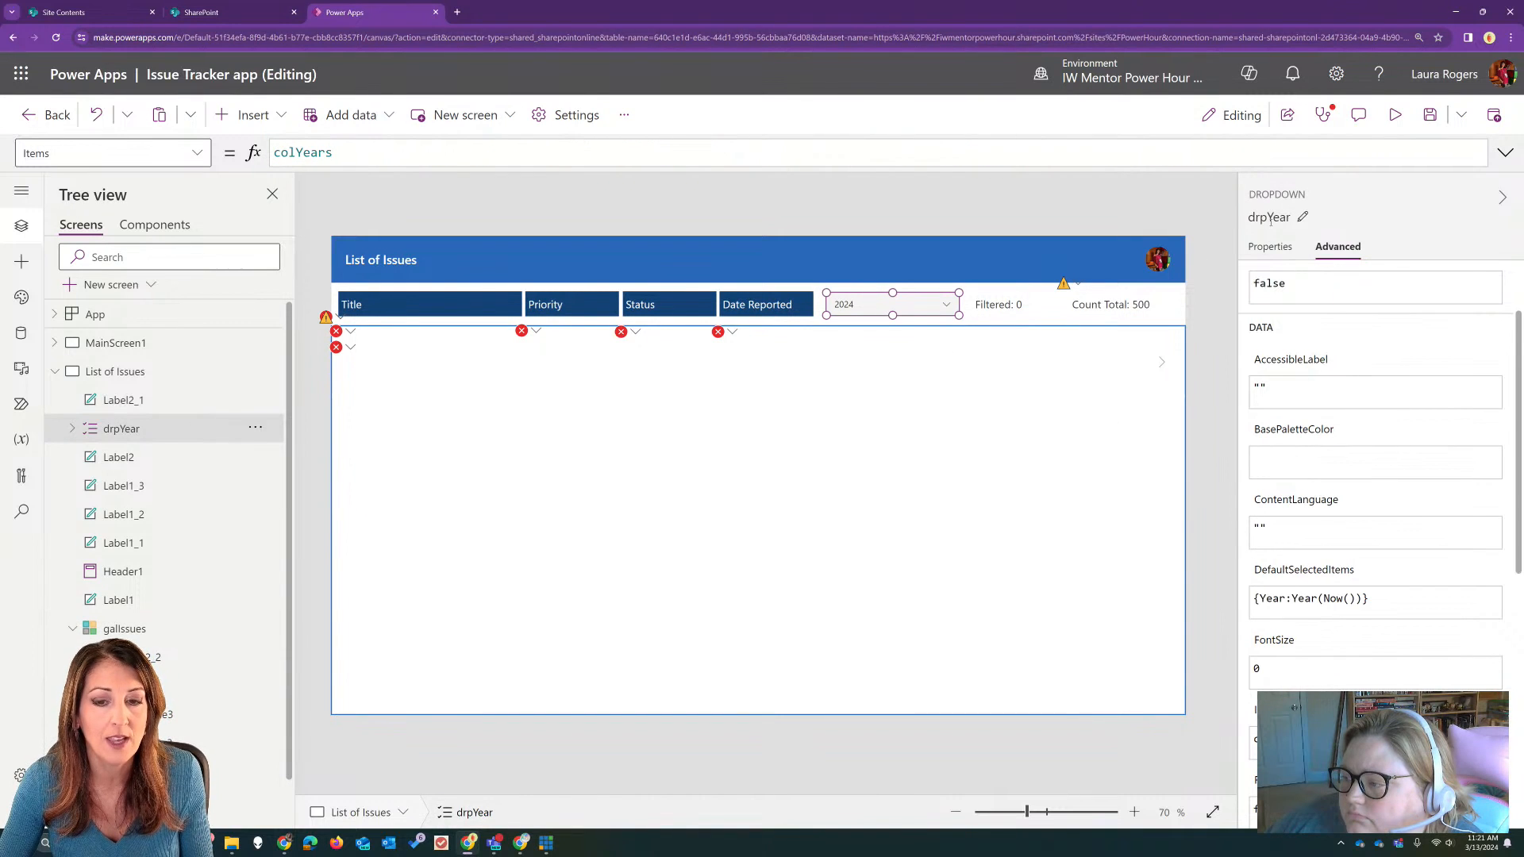
pyautogui.click(1271, 221)
pyautogui.write('Pick')
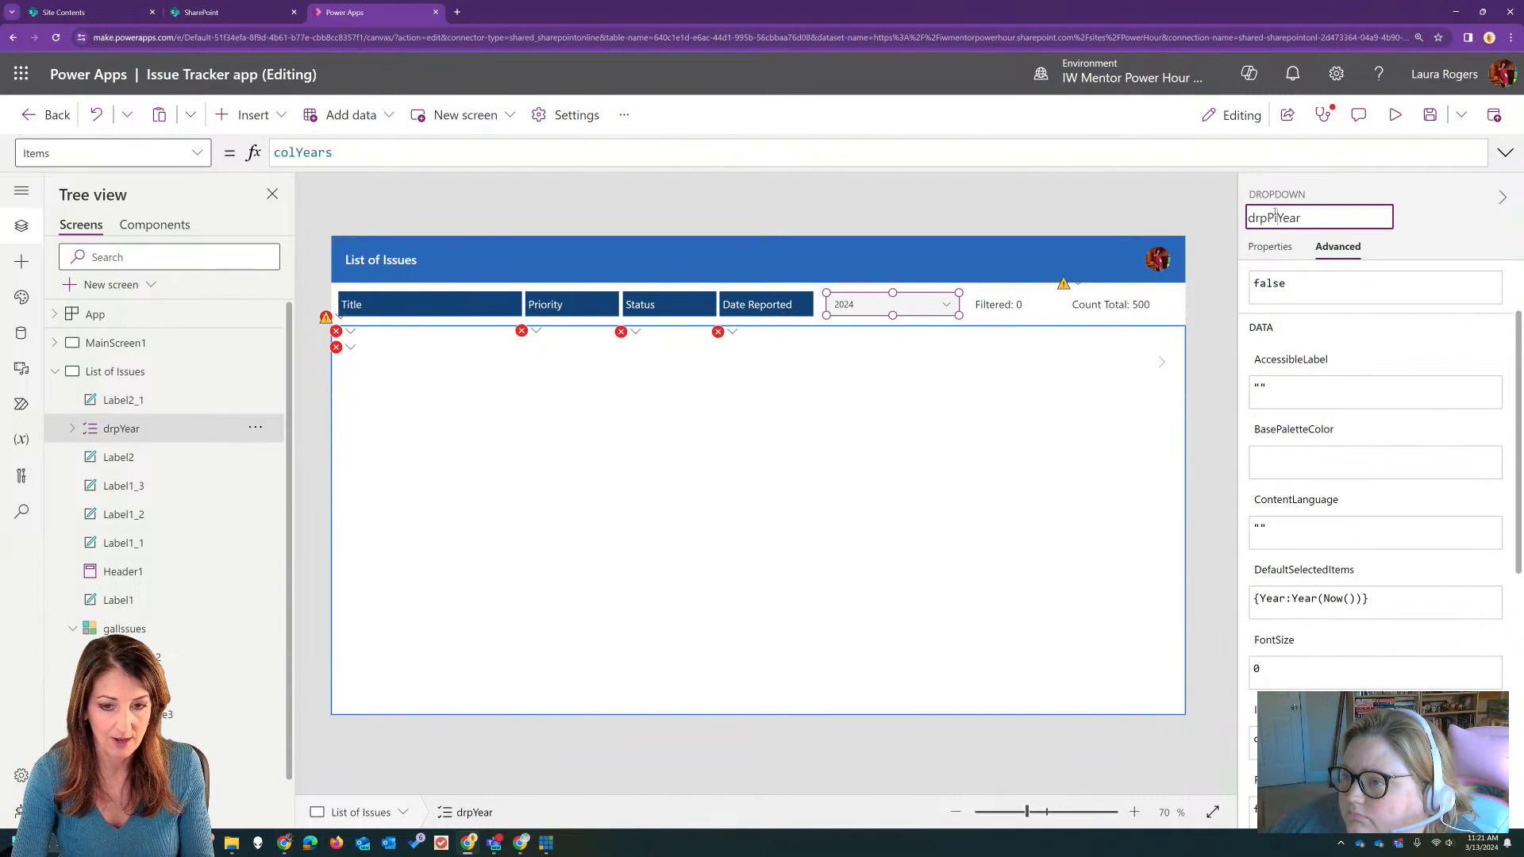
pyautogui.press('Return')
# Step: Break the gallery's Filter formula into separate lines for the 'Issue tracker' source and the date conditions
pyautogui.click(910, 587)
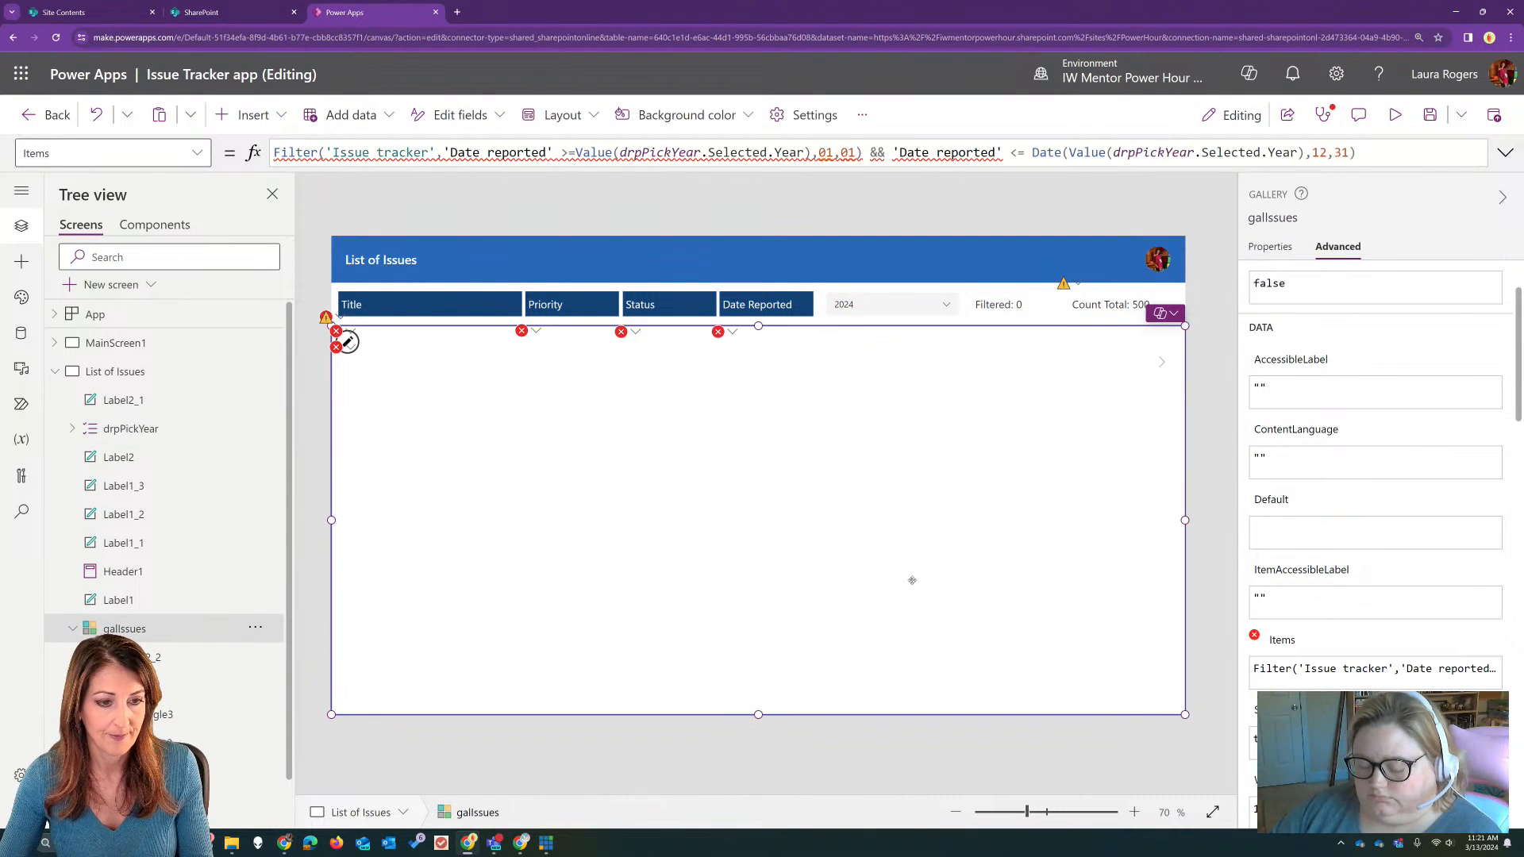
pyautogui.click(670, 152)
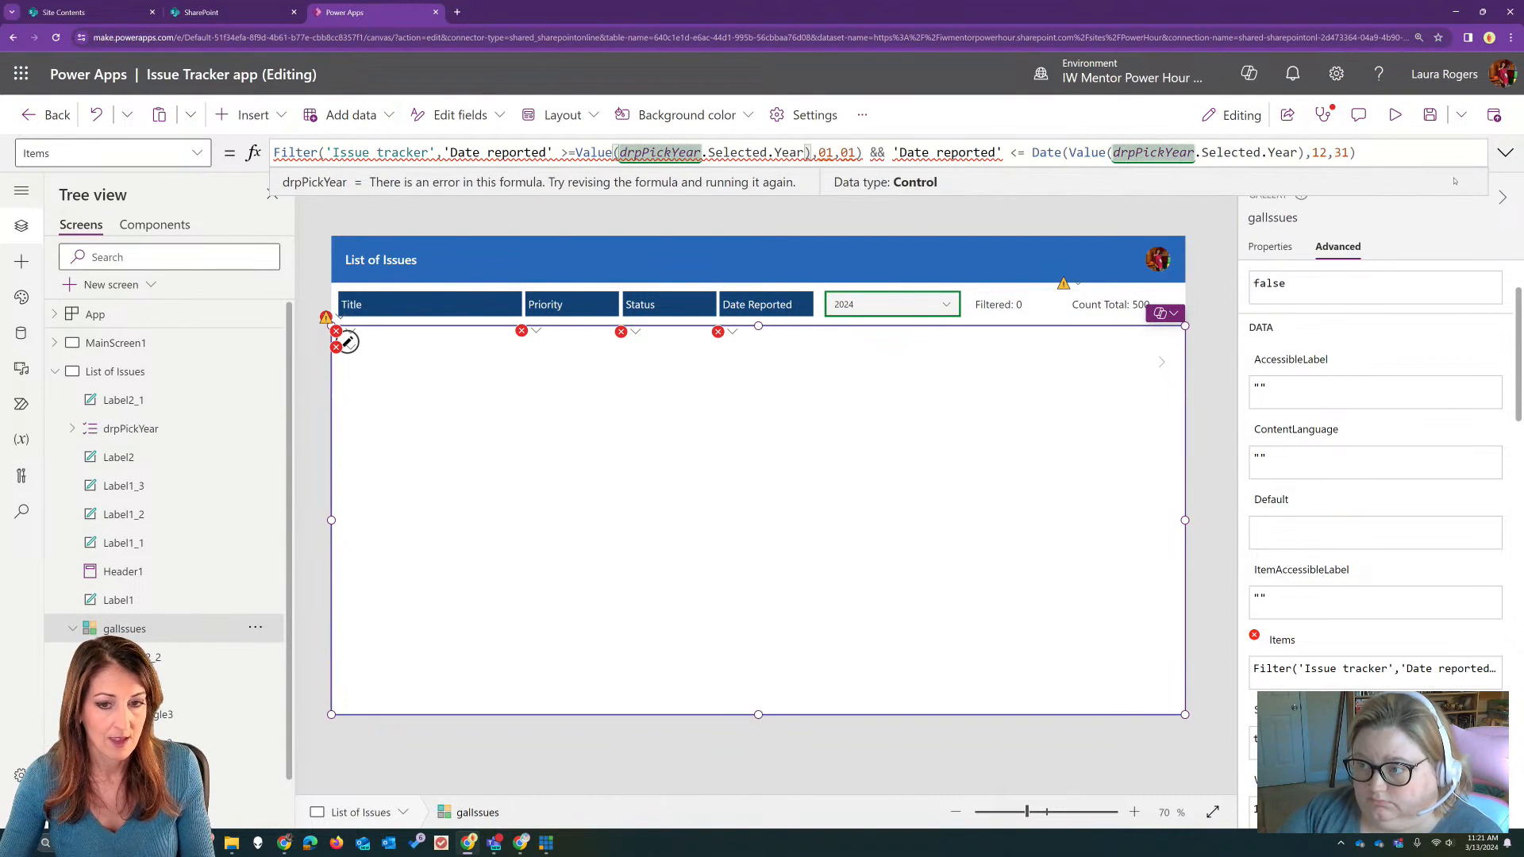
pyautogui.click(1505, 152)
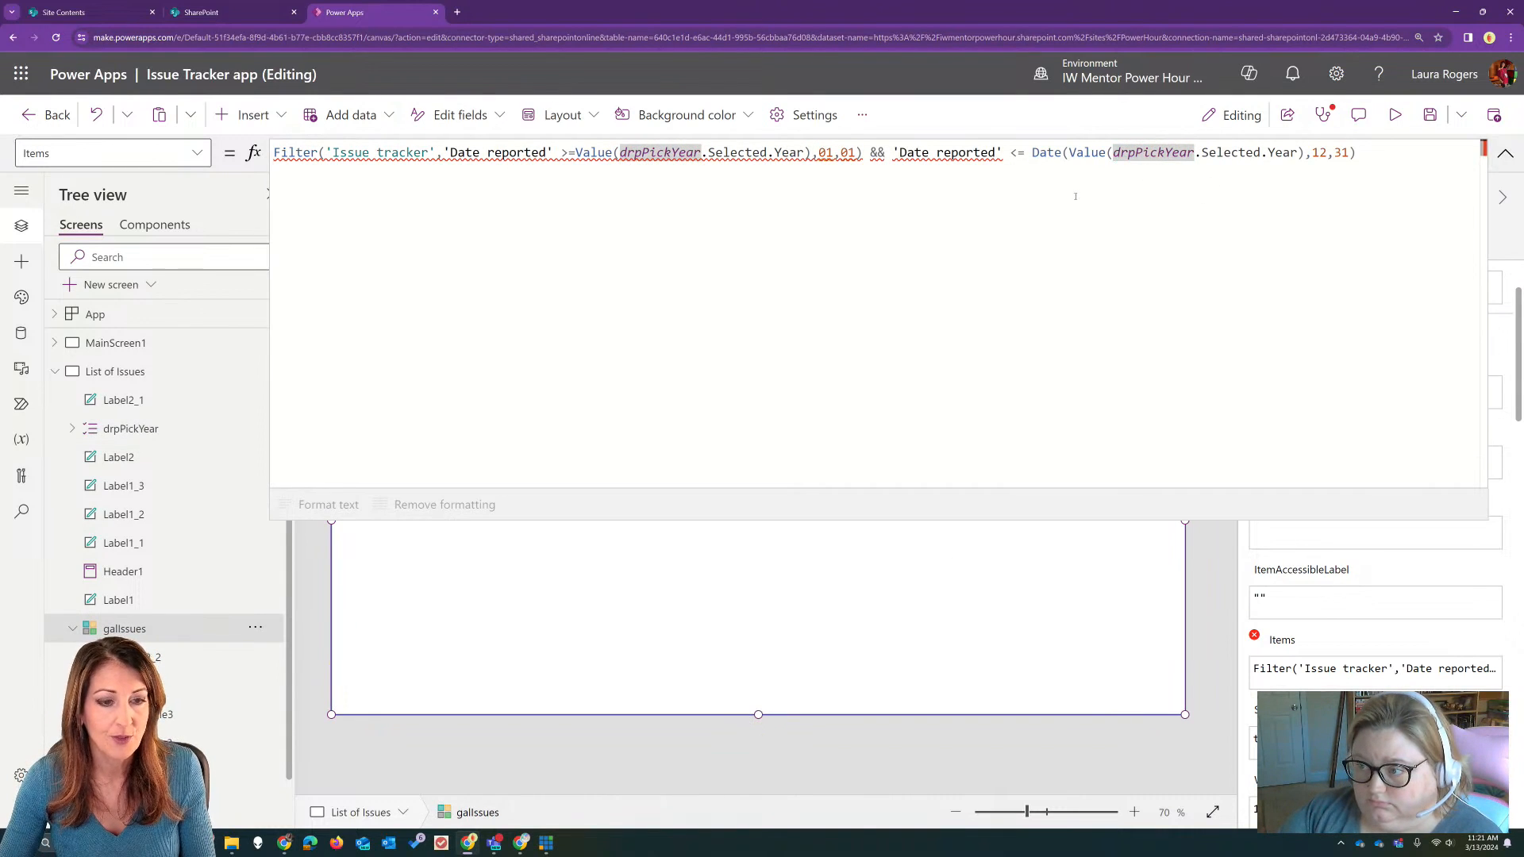
pyautogui.click(327, 153)
pyautogui.press('Return')
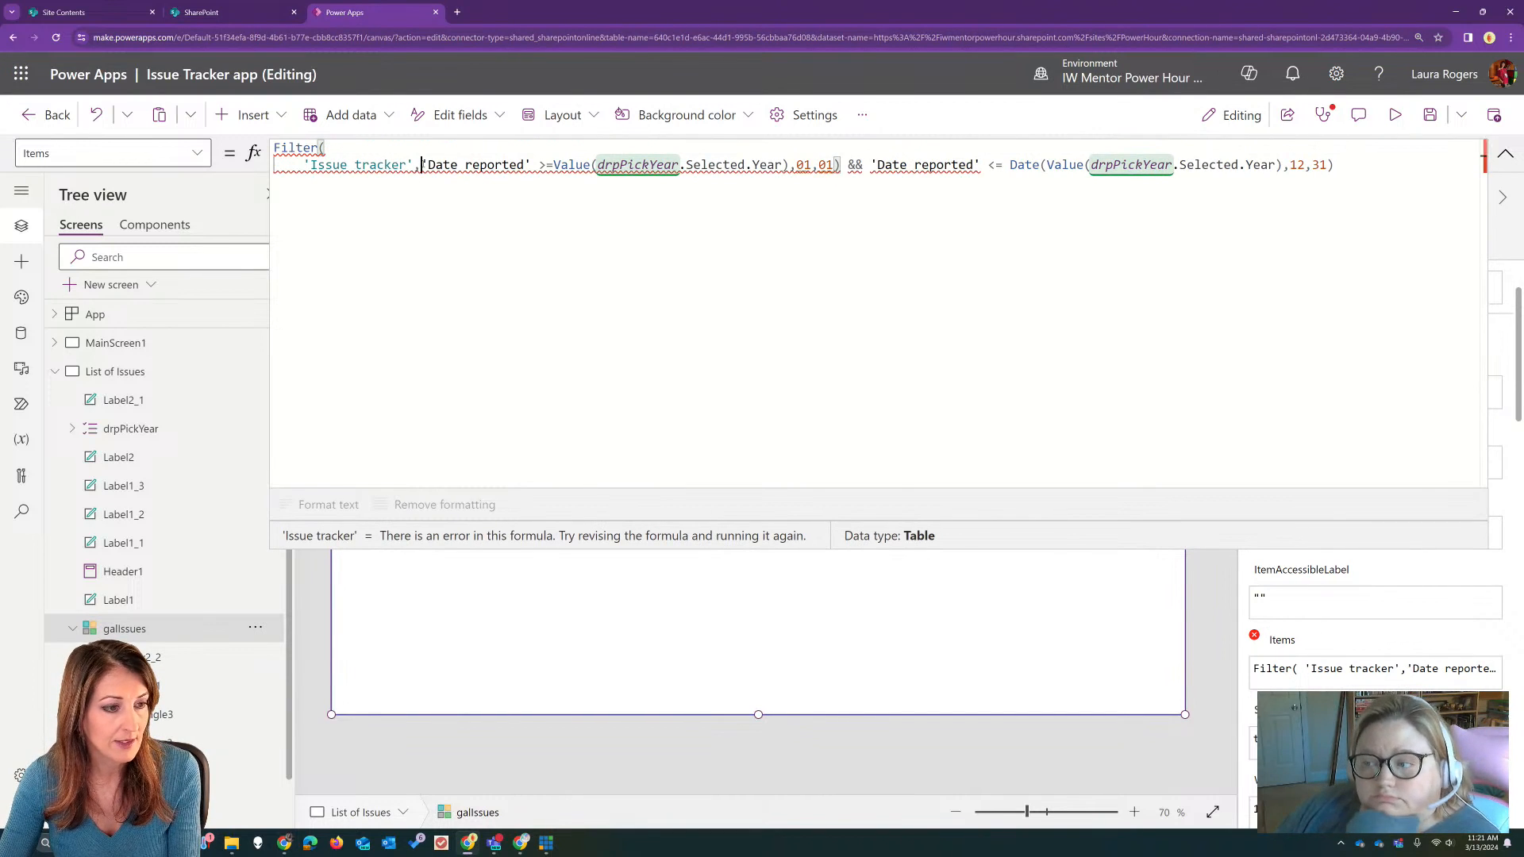
pyautogui.click(418, 166)
pyautogui.press('Return')
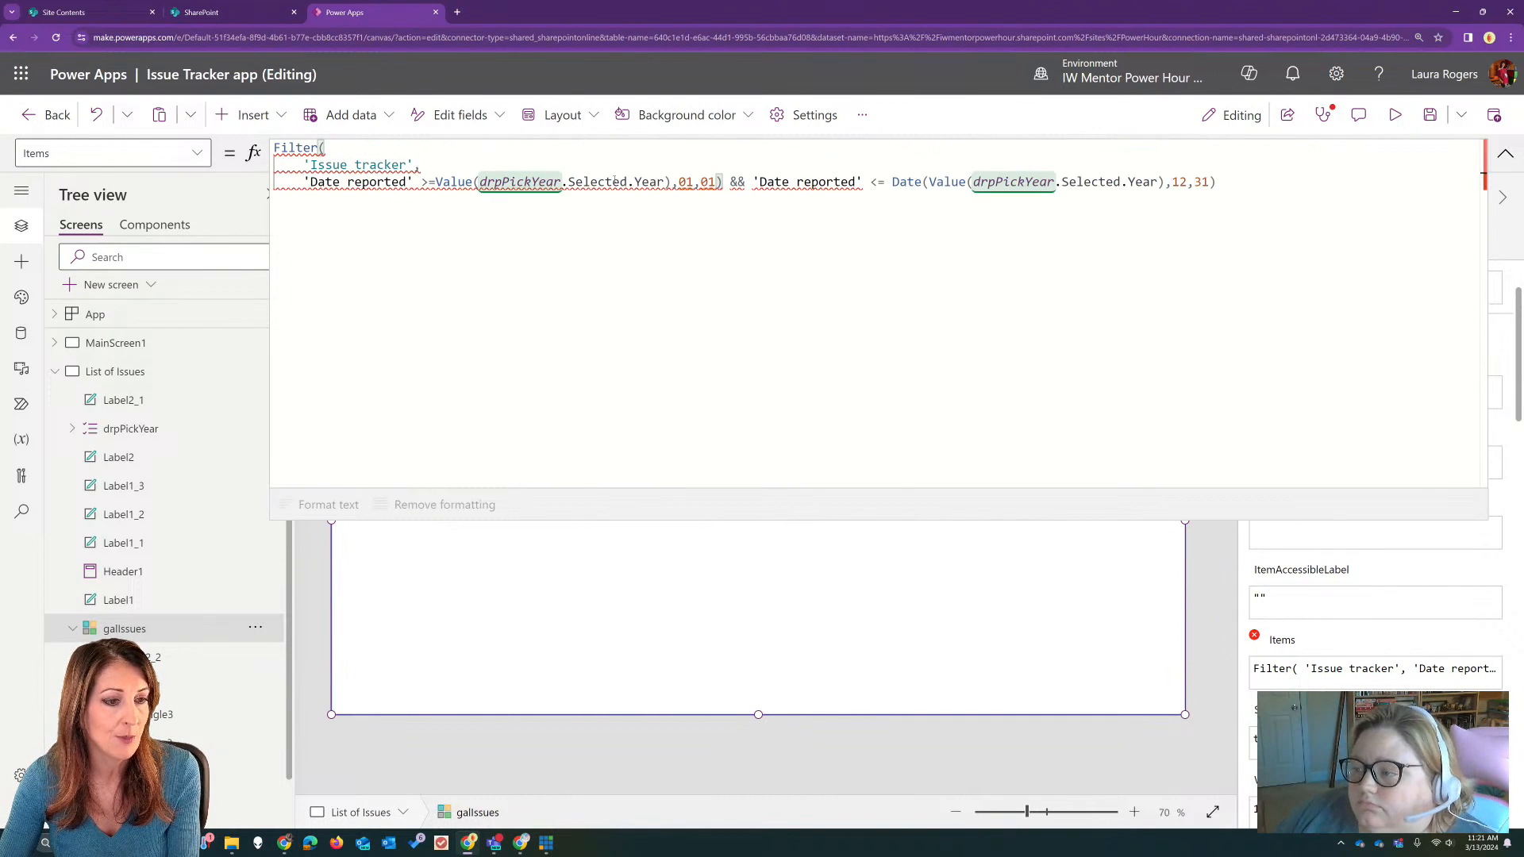
pyautogui.moveTo(561, 183)
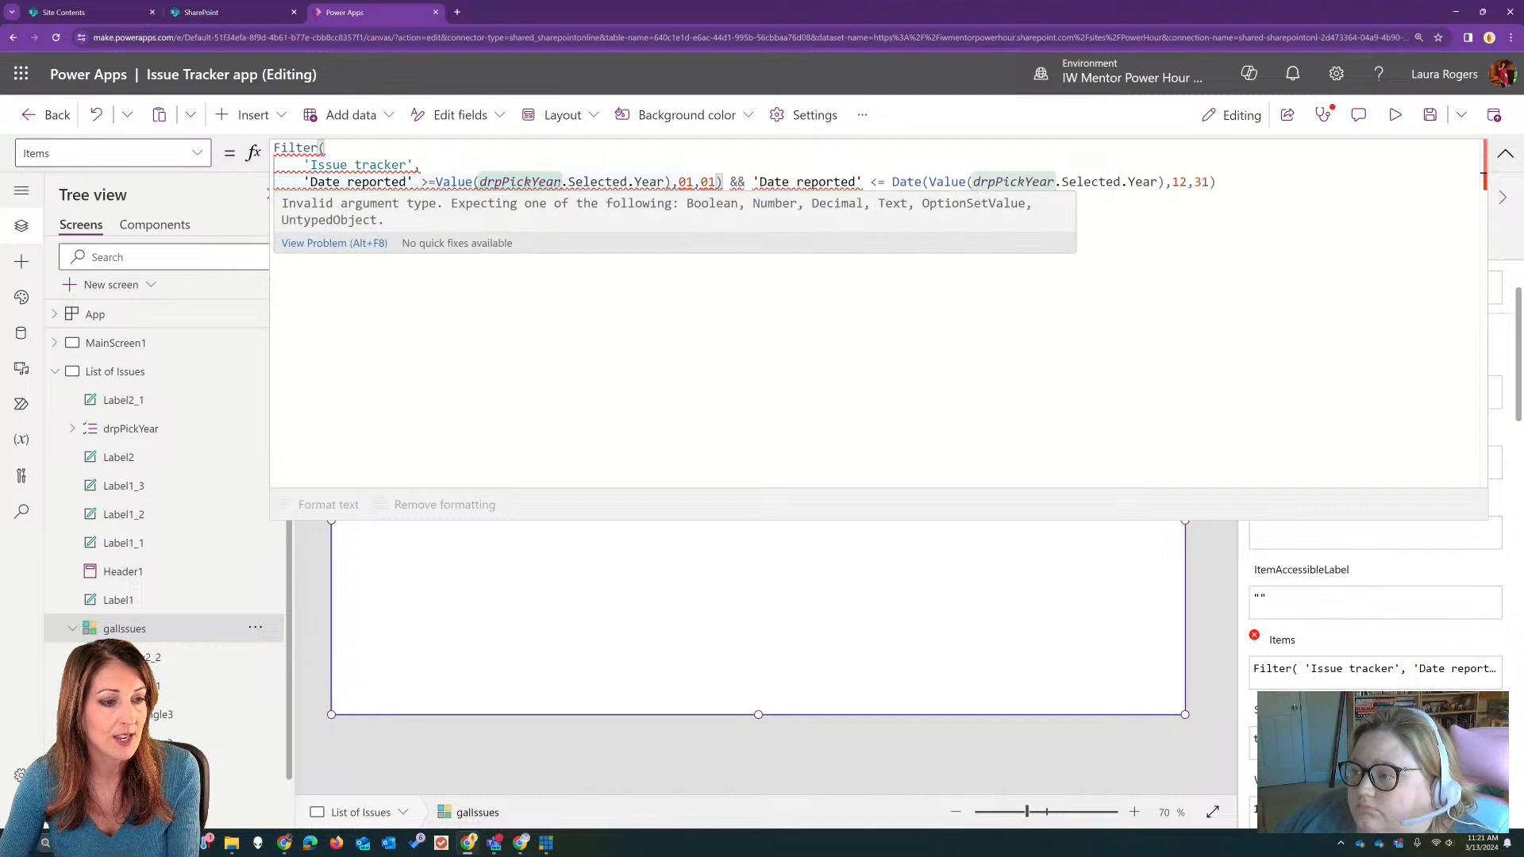
# Step: Wrap the first condition's Value(drpPickYear.Selected.Year),01,01 arguments in a Date function
pyautogui.click(475, 182)
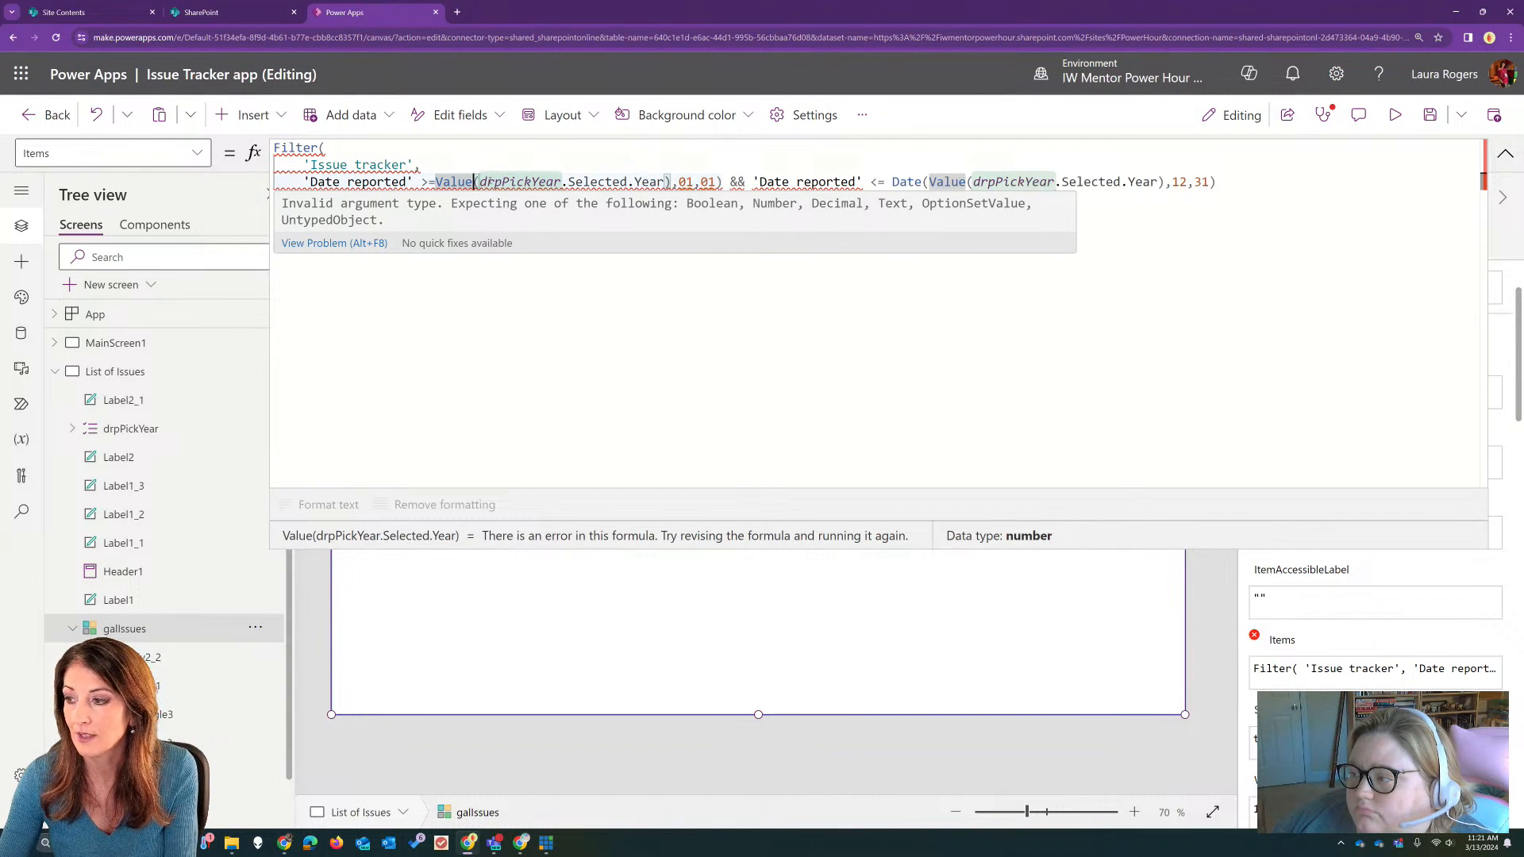
pyautogui.click(436, 182)
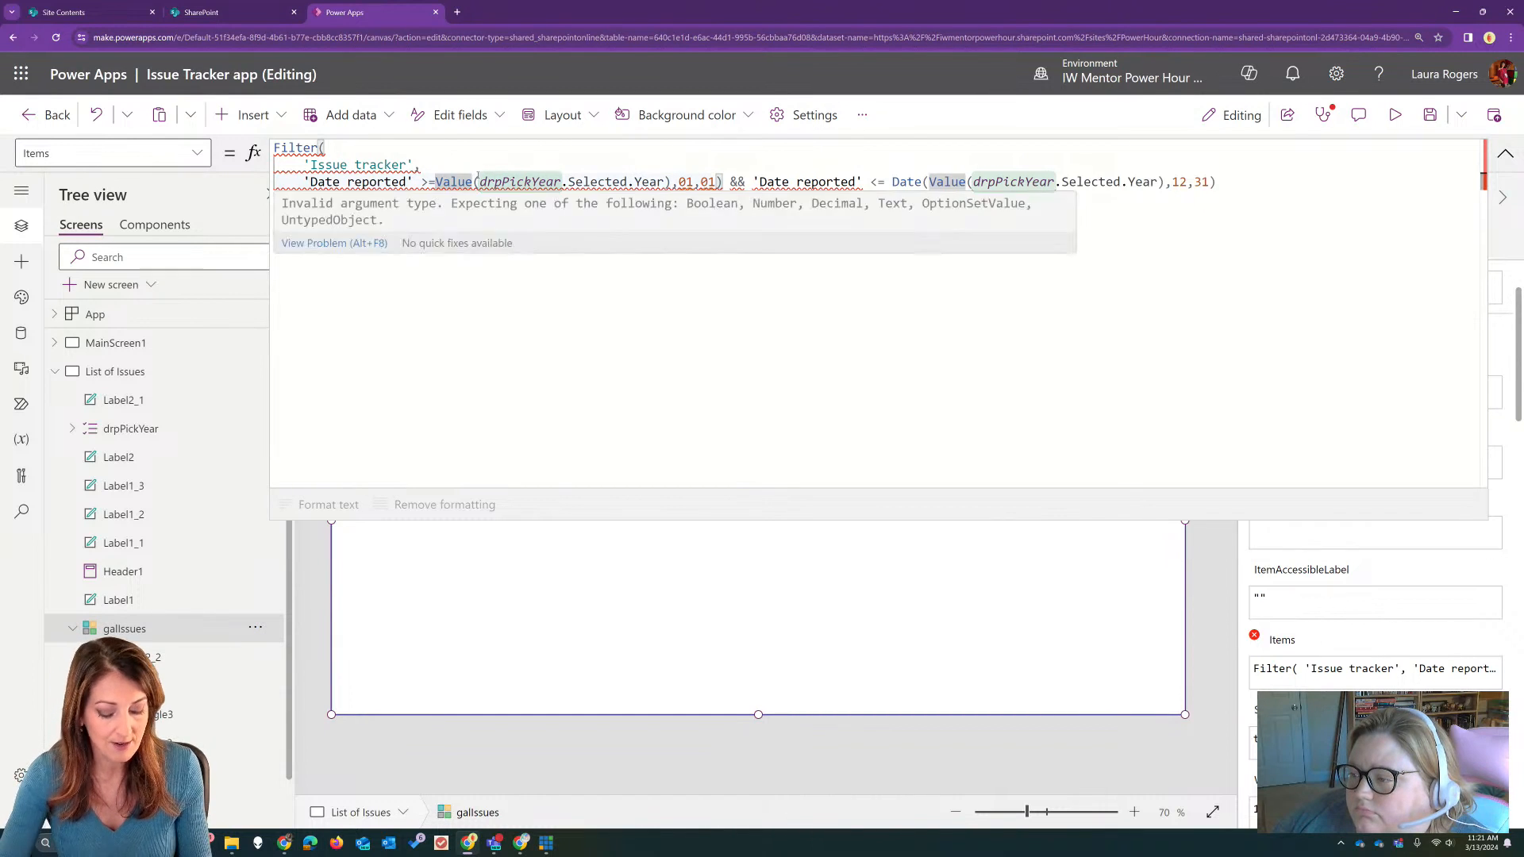
pyautogui.write('Date(')
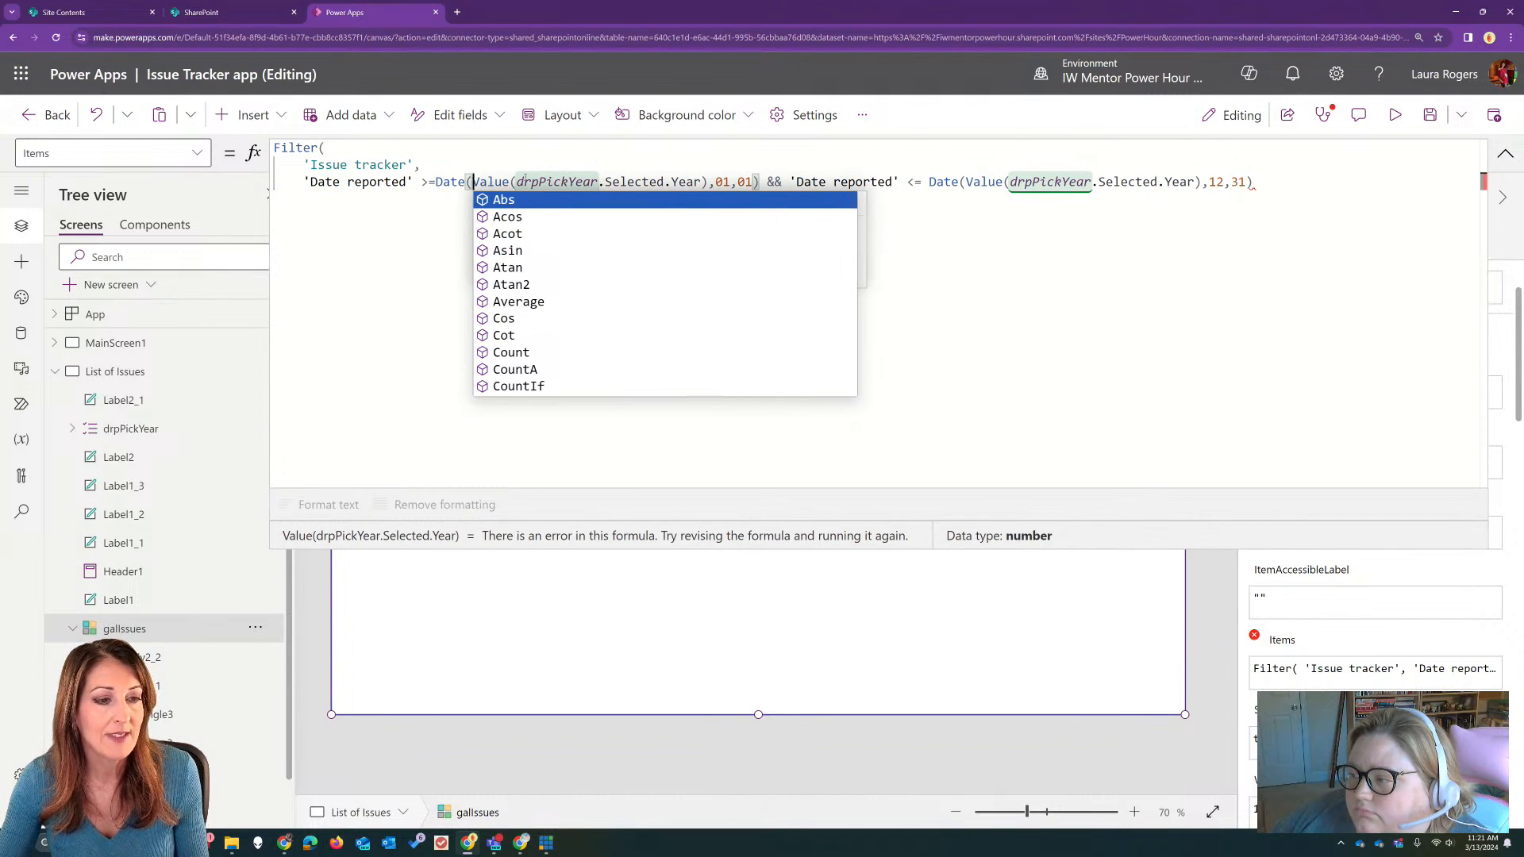
pyautogui.click(457, 182)
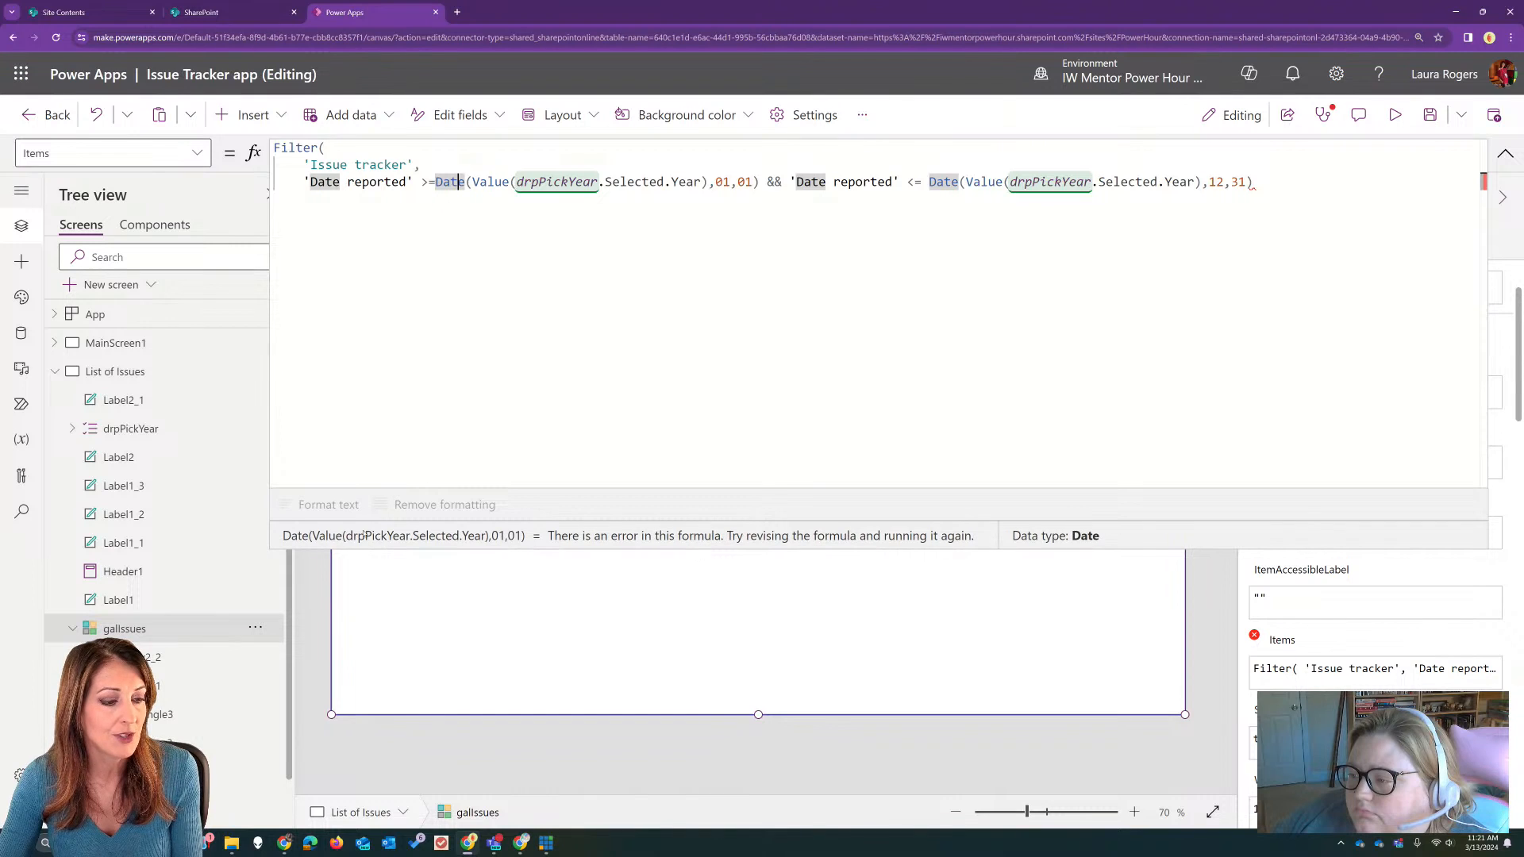
# Step: Close the Filter formula with a final parenthesis and format its text
pyautogui.click(1279, 184)
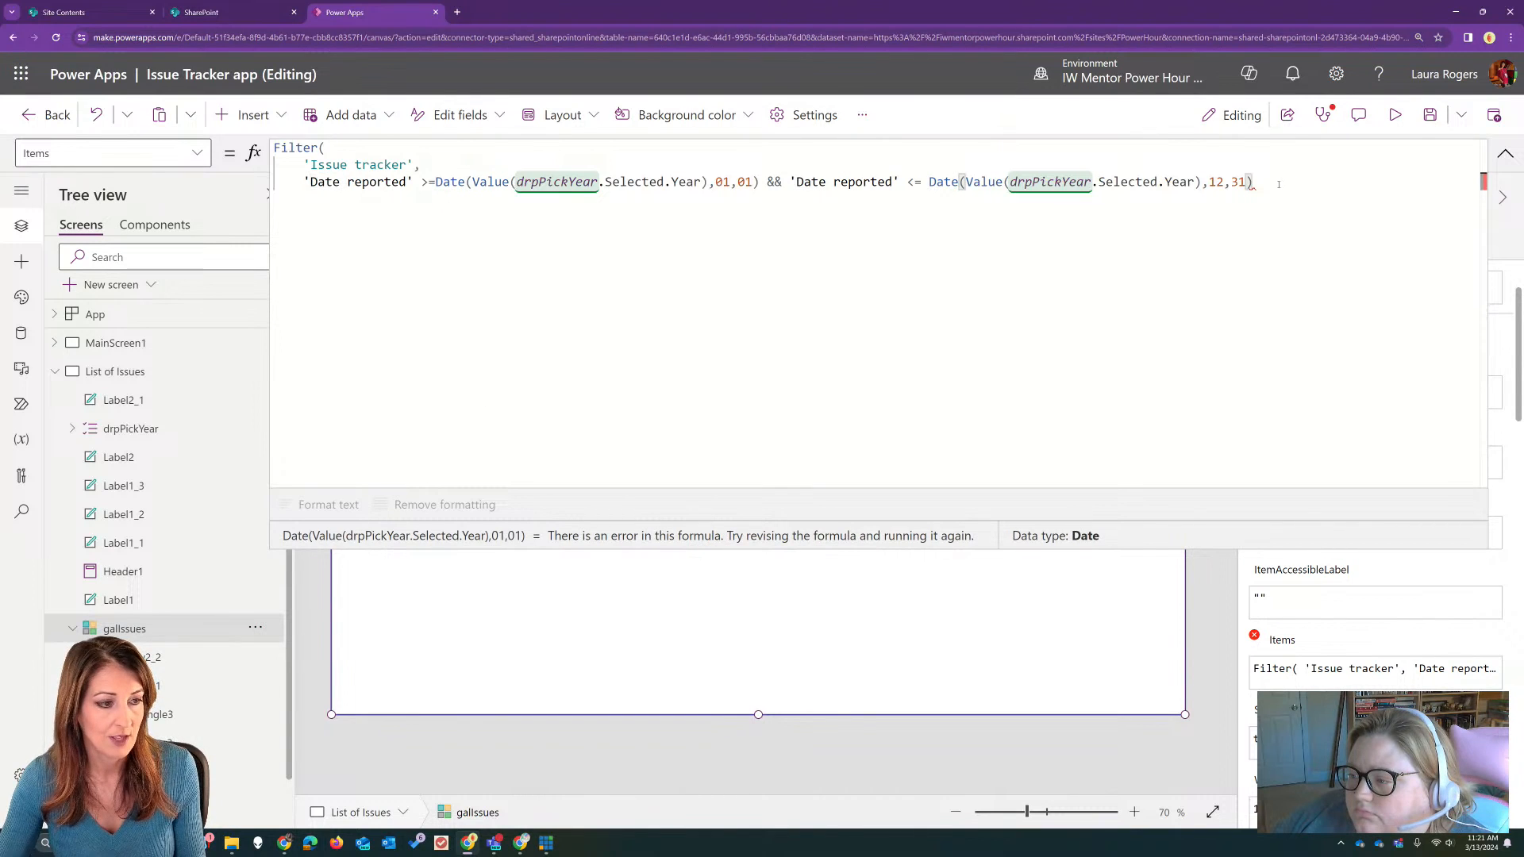
pyautogui.write(')')
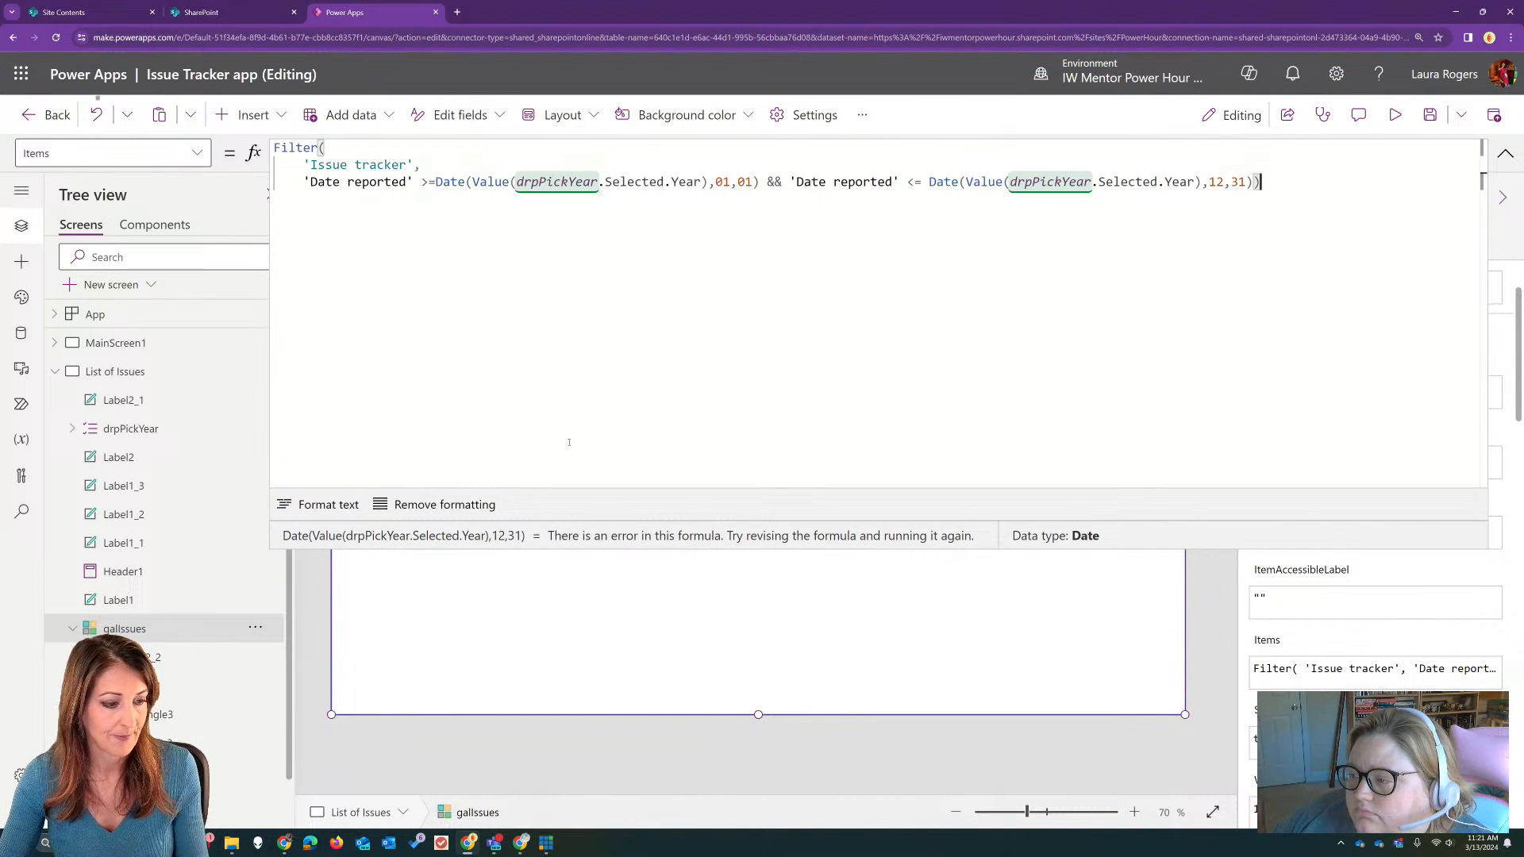
pyautogui.click(317, 505)
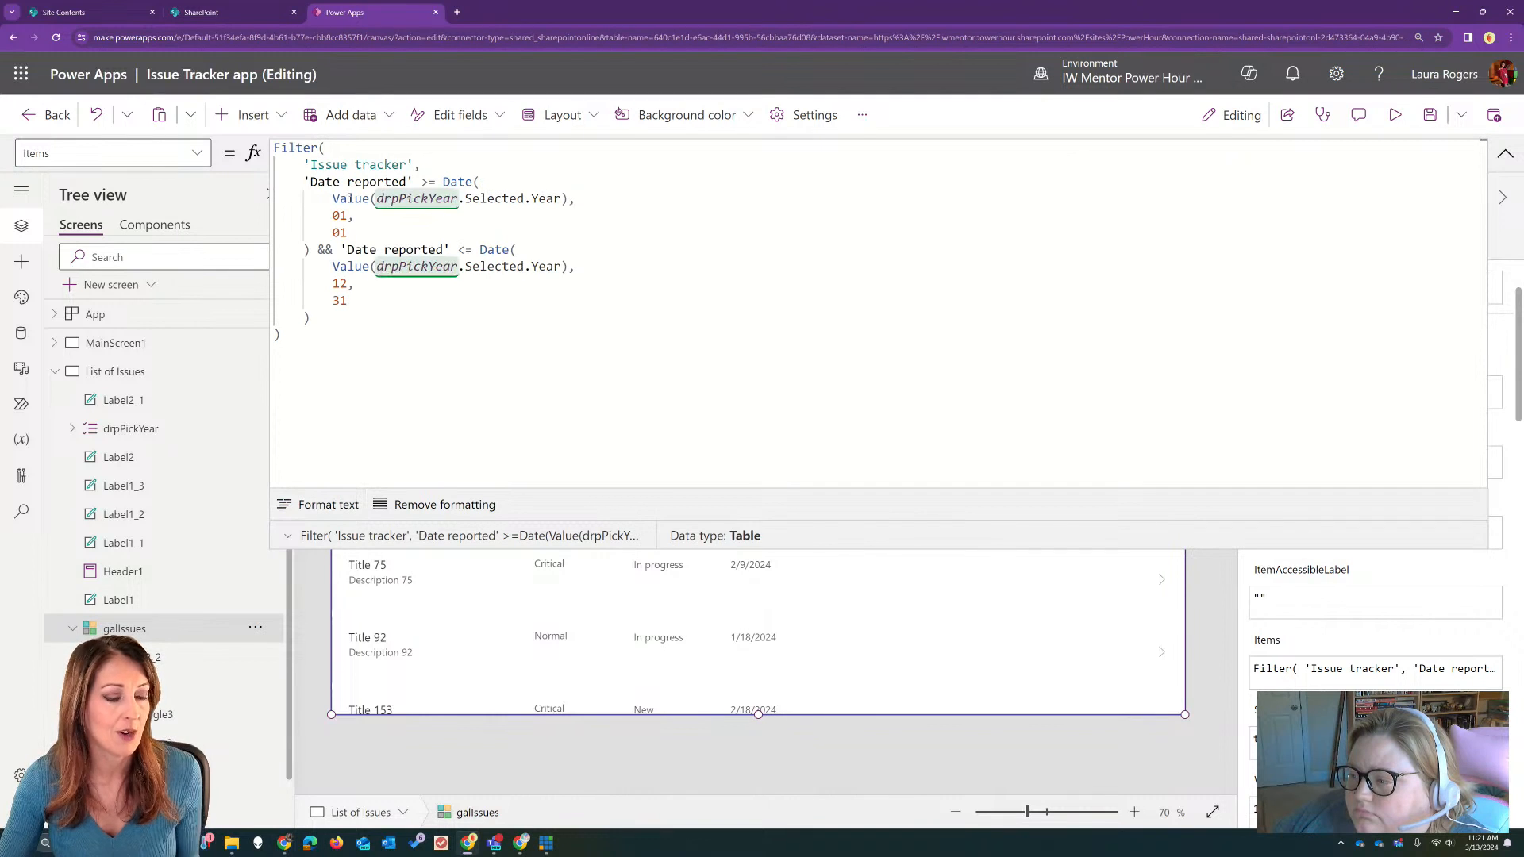
# Step: Examine the first date condition's Date function, its Value(drpPickYear.Selected.Year) argument and the 01, 01 month and day
pyautogui.click(445, 182)
pyautogui.click(479, 182)
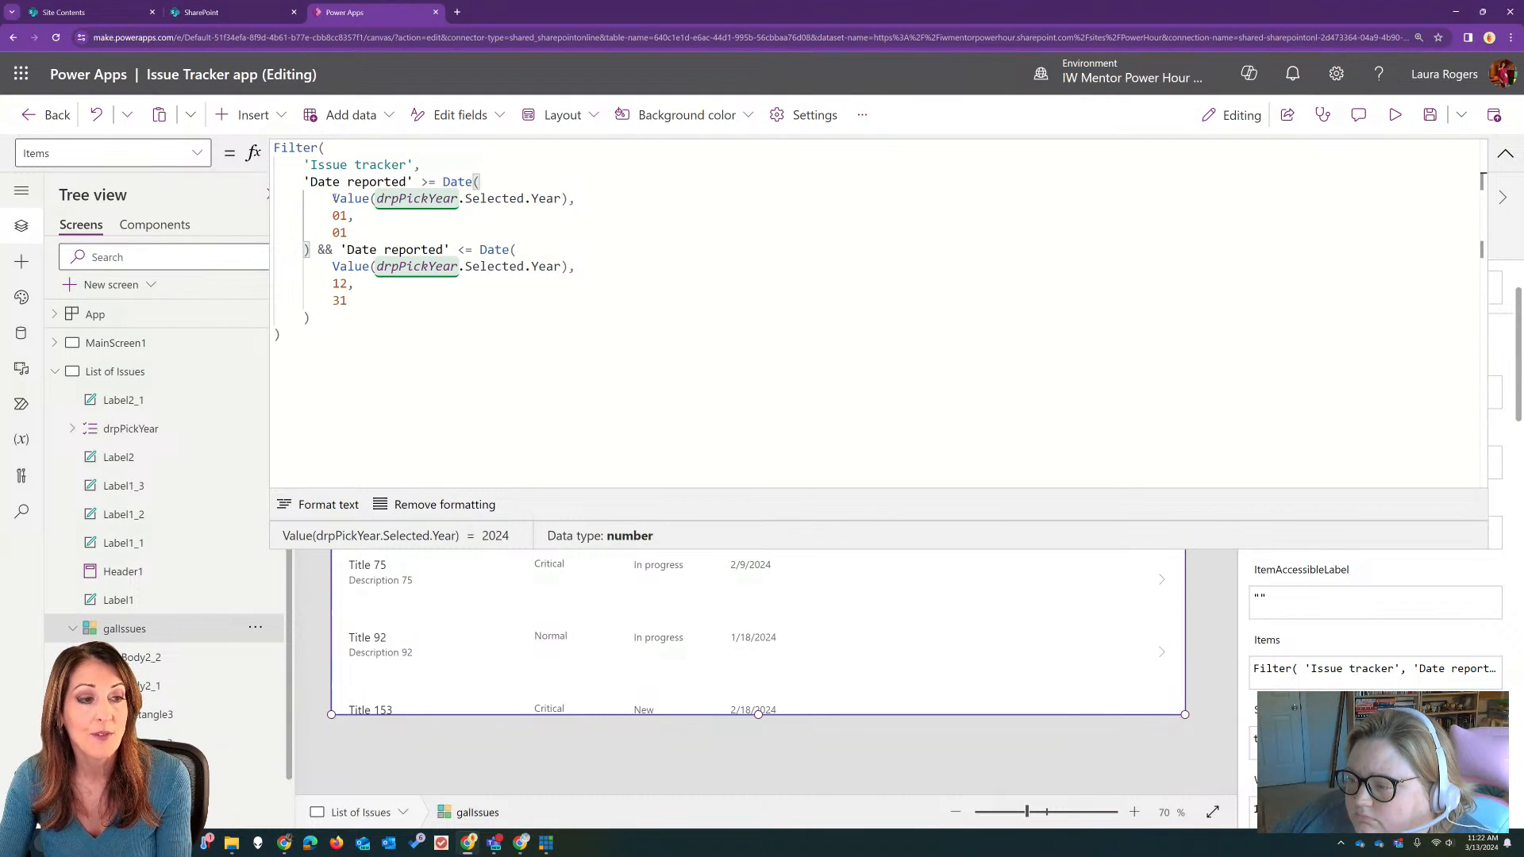
pyautogui.click(334, 199)
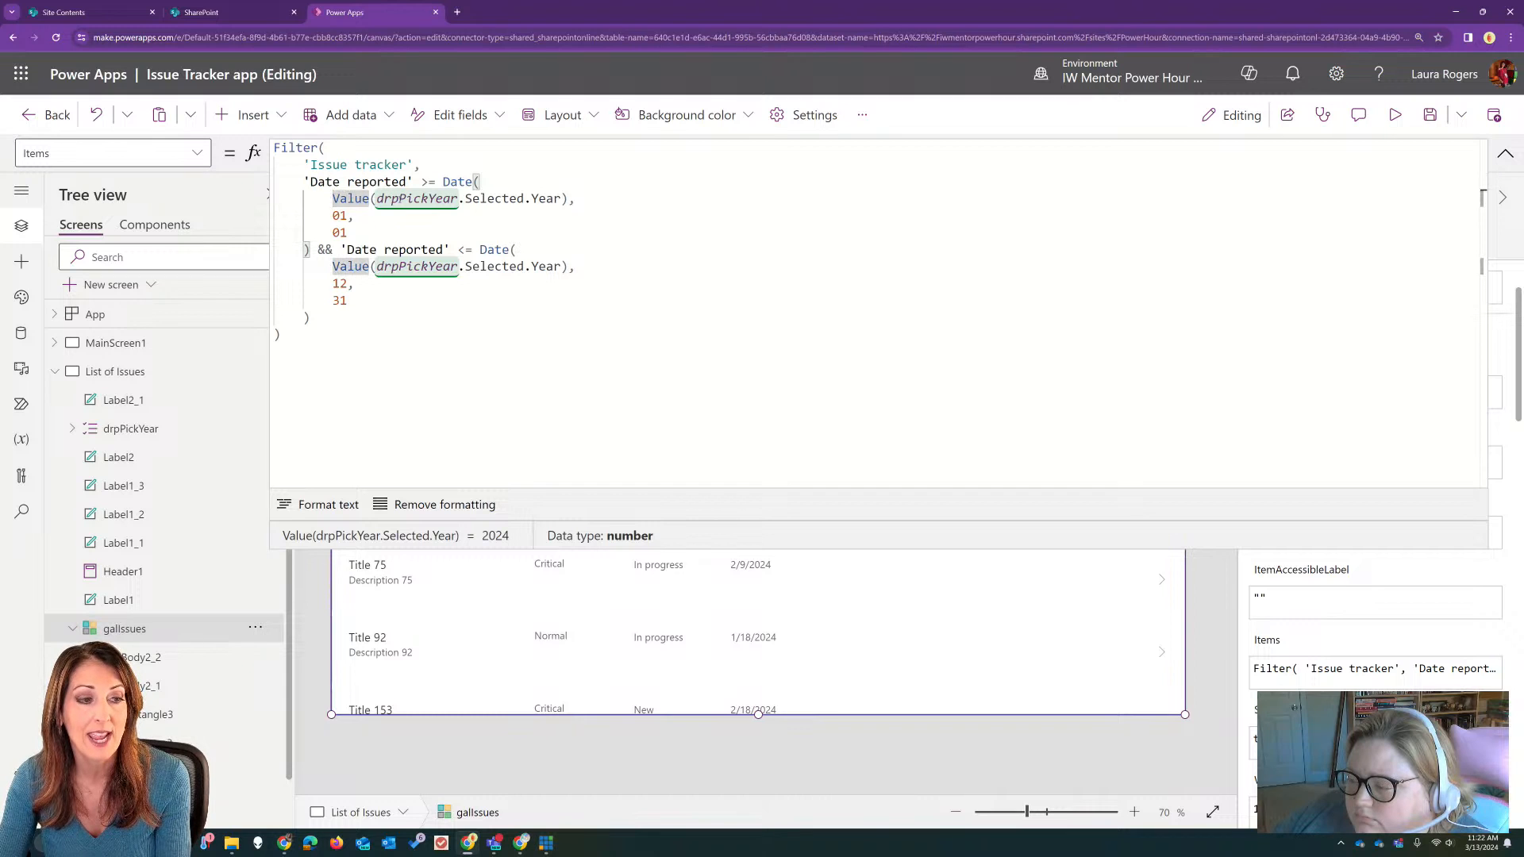
pyautogui.click(406, 199)
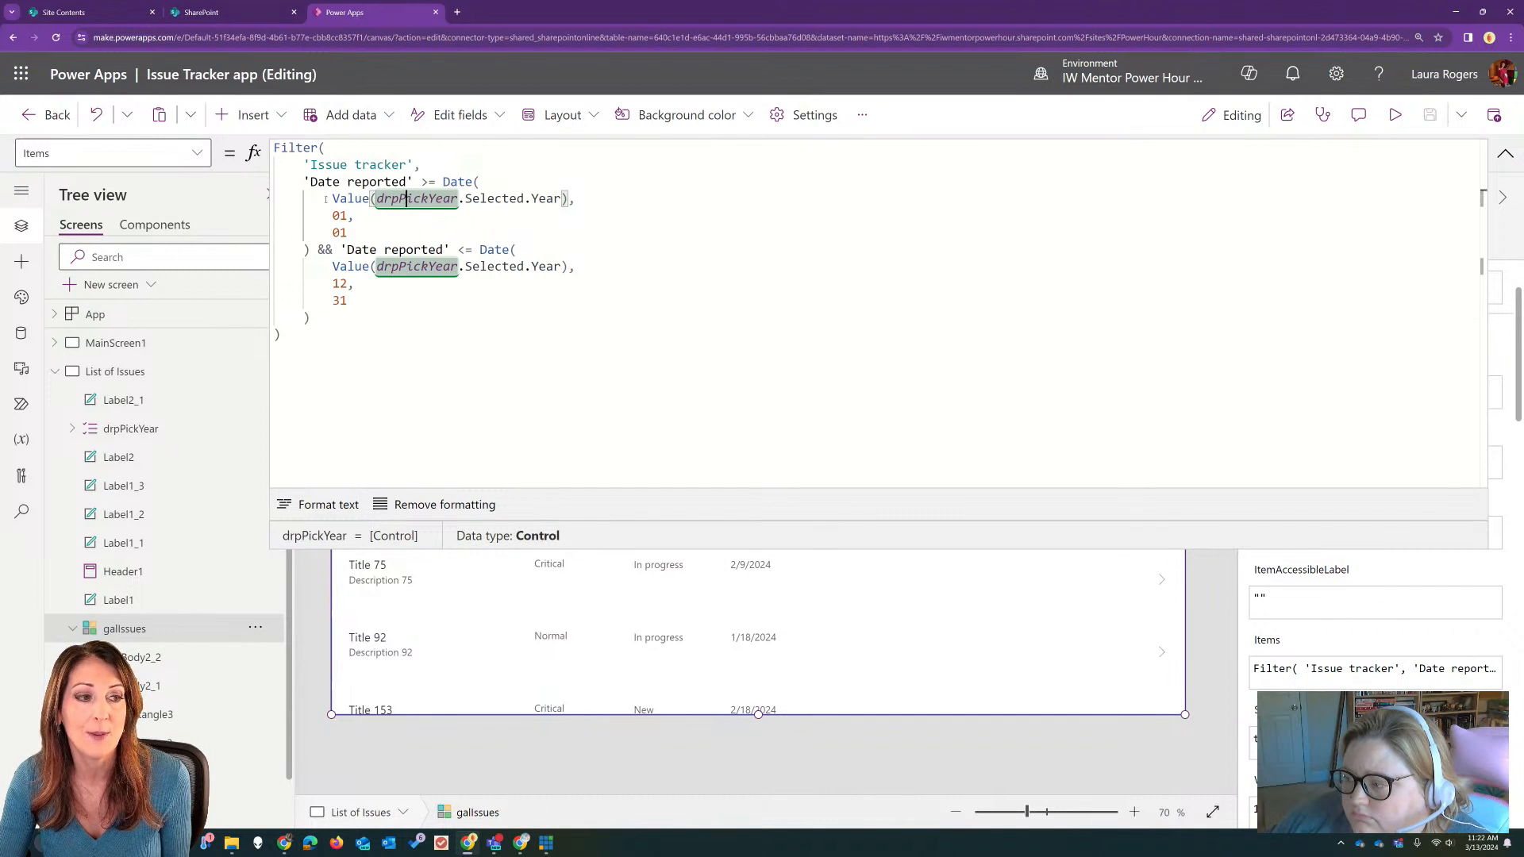
pyautogui.moveTo(325, 198); pyautogui.dragTo(568, 198)
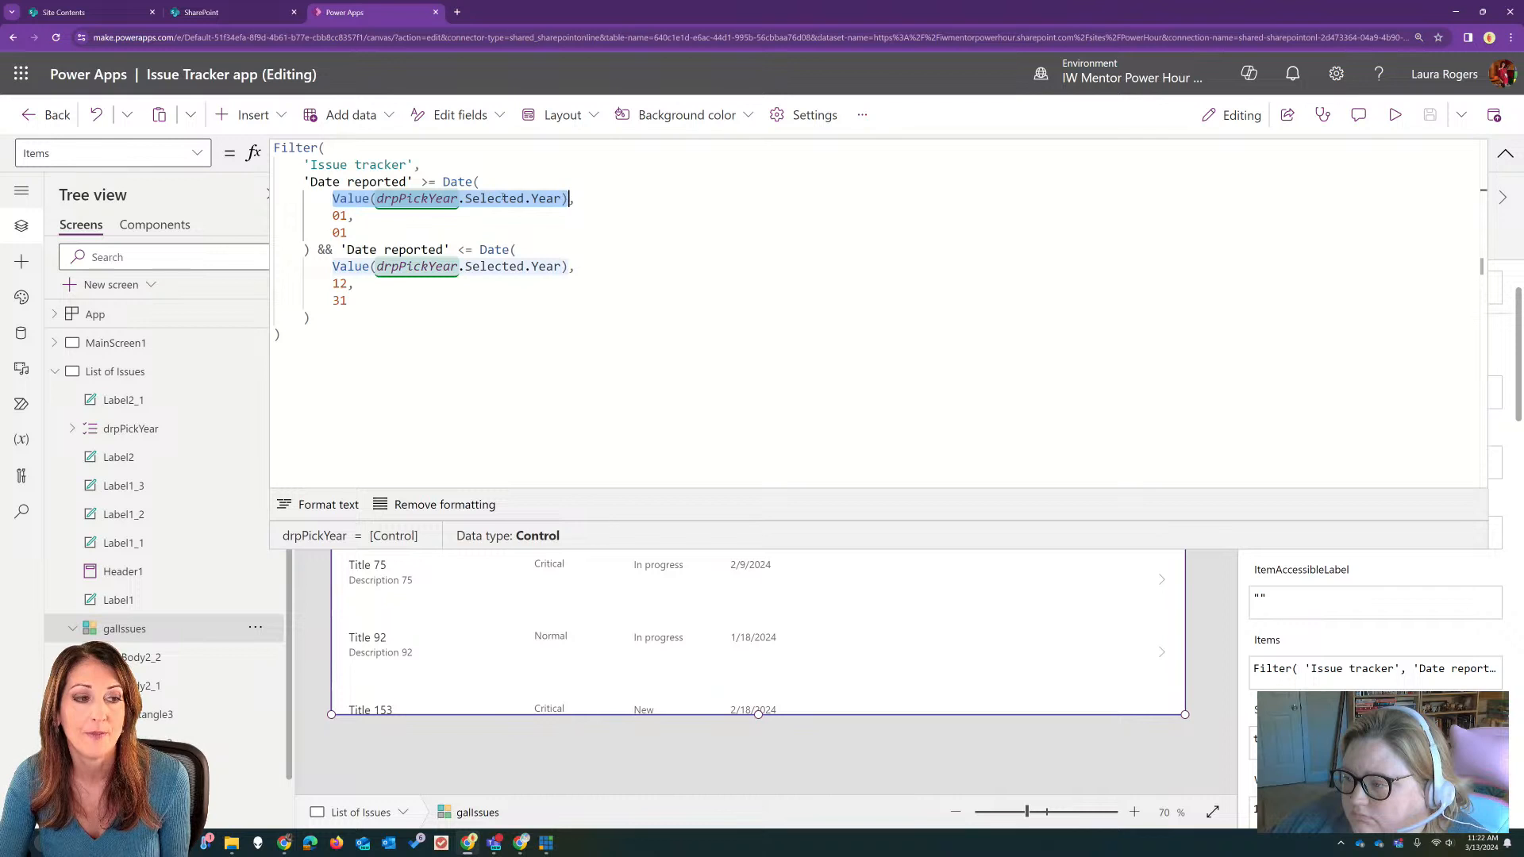
pyautogui.click(429, 198)
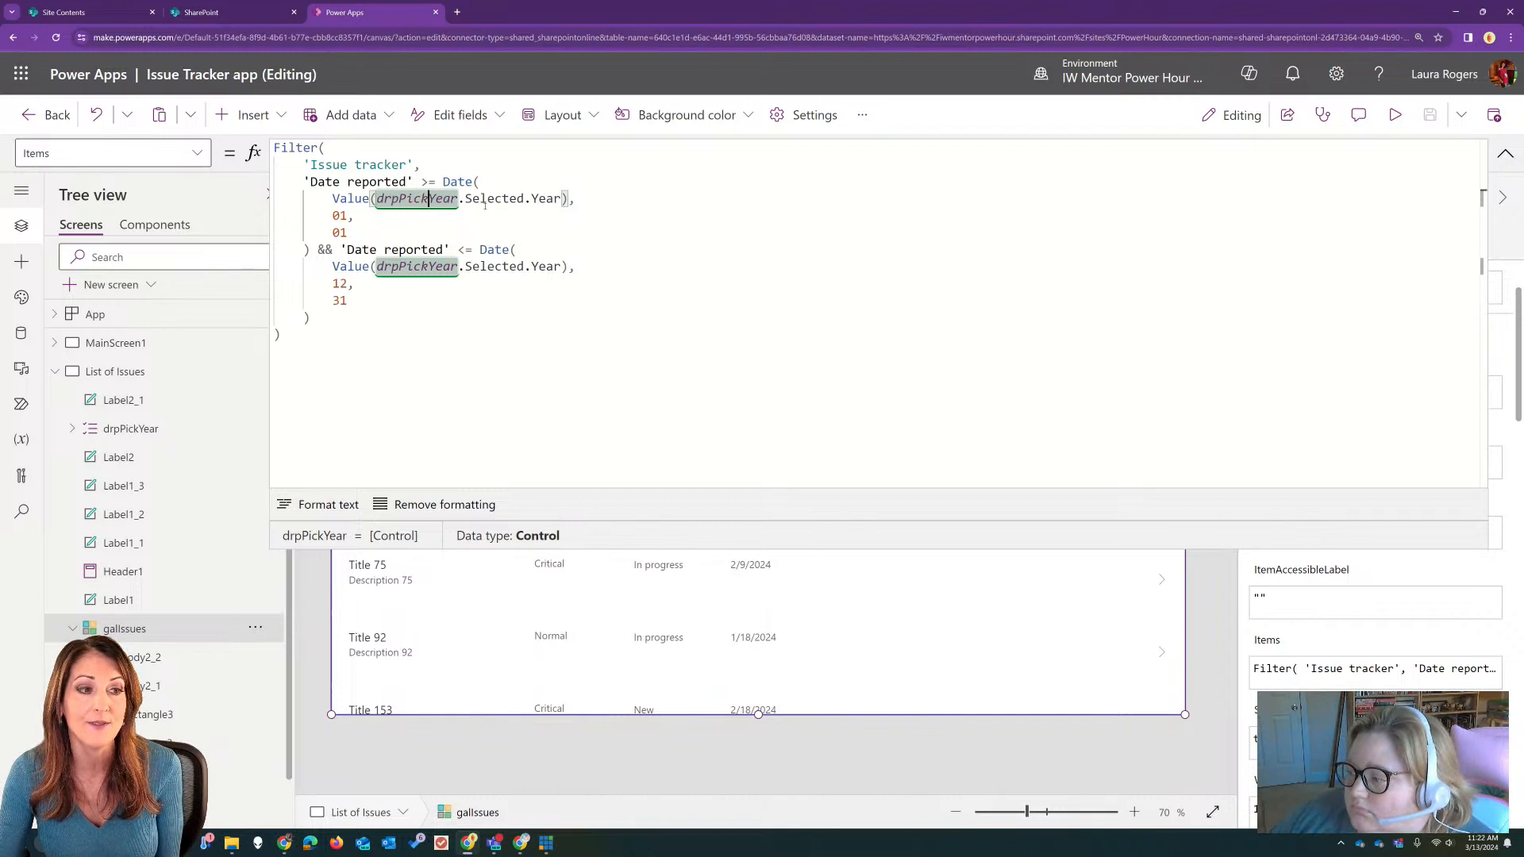
pyautogui.click(341, 232)
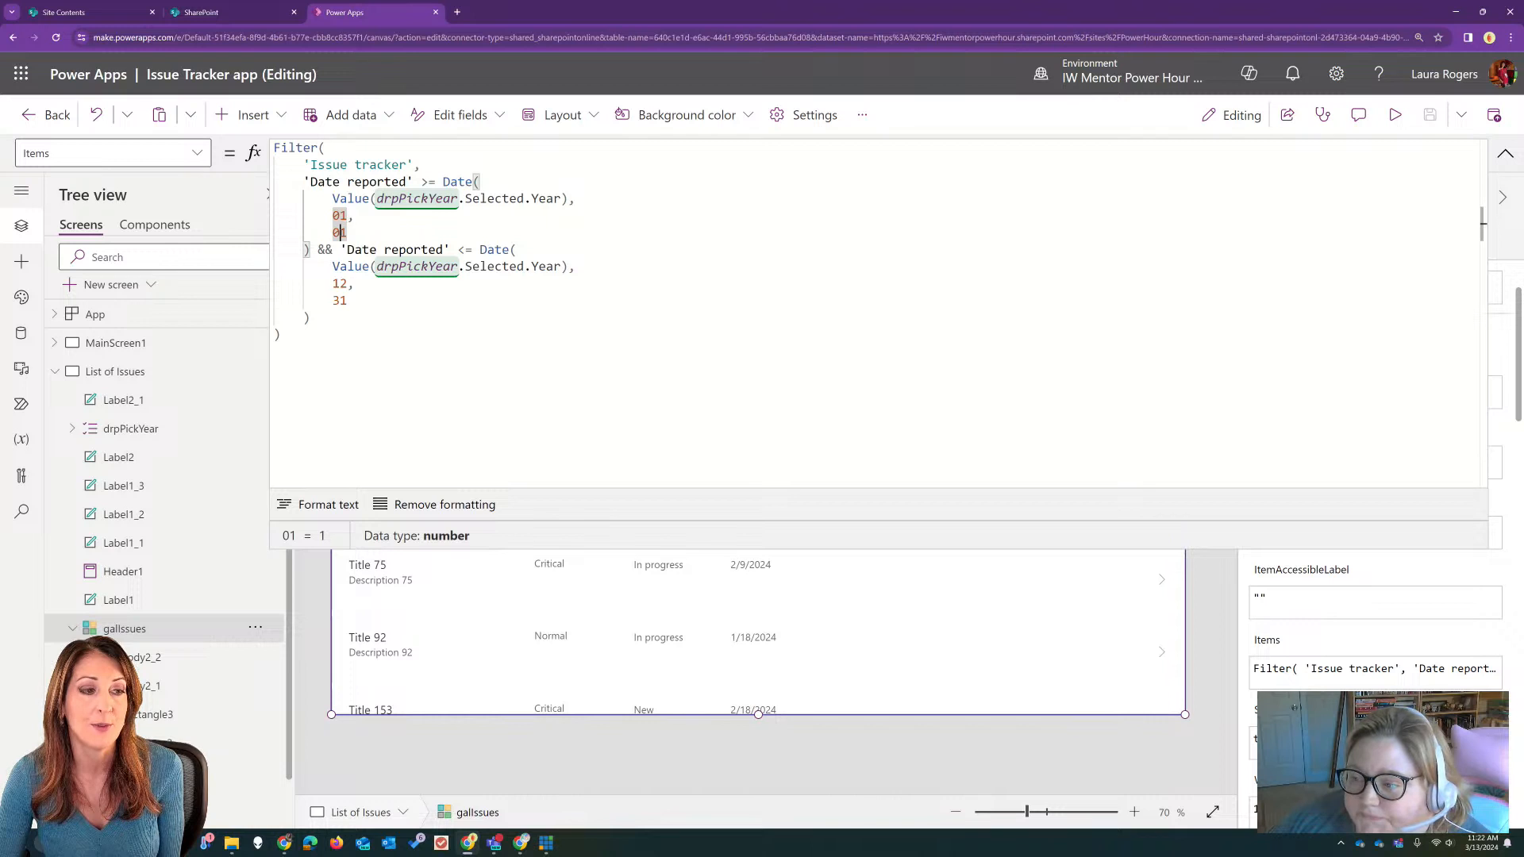
# Step: Try || in place of && between the two date conditions and restore &&
pyautogui.doubleClick(325, 249)
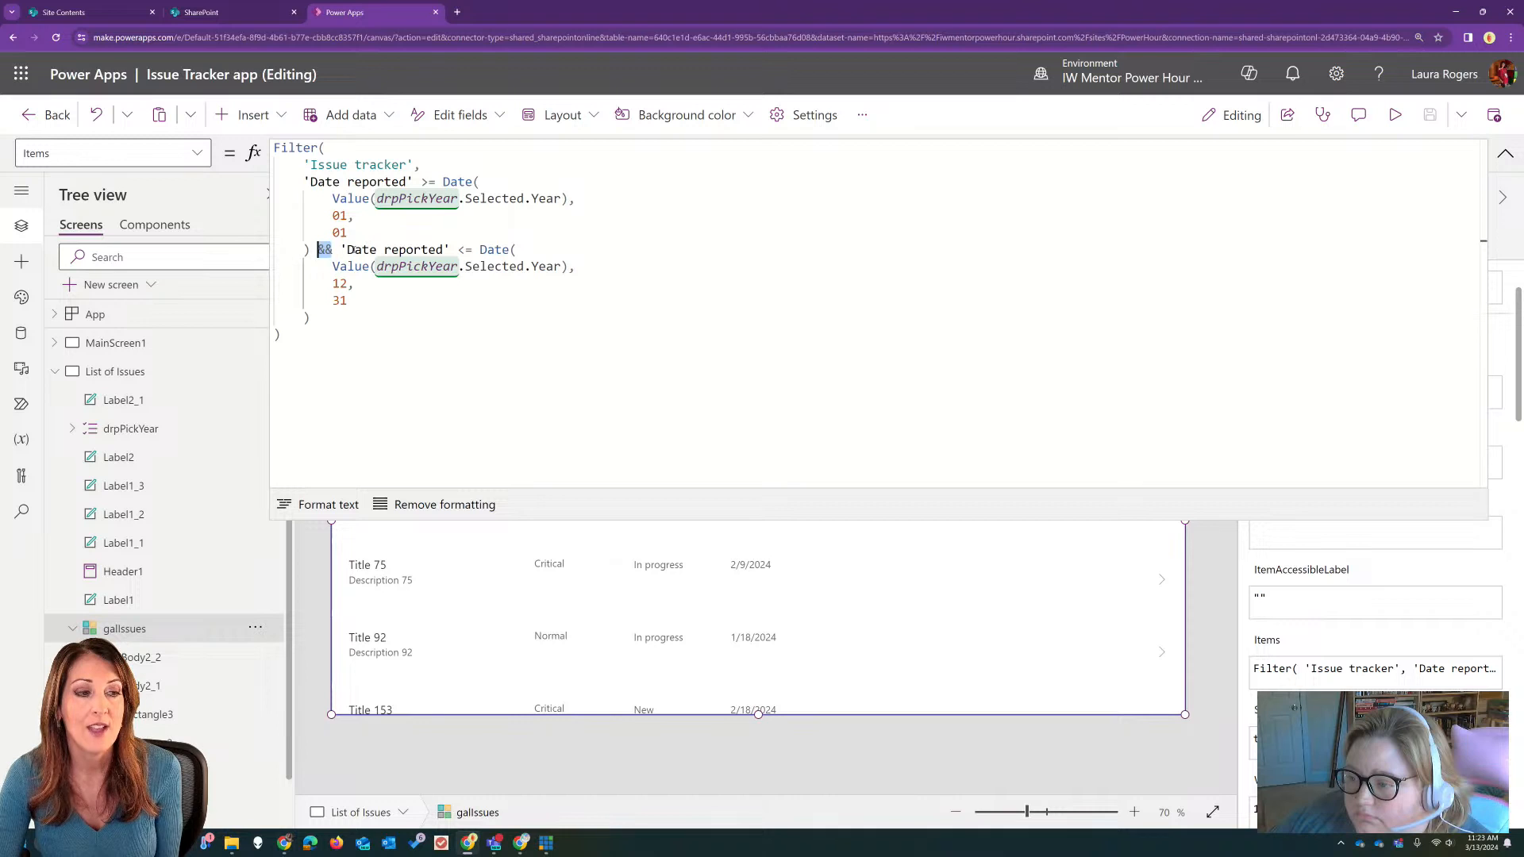
pyautogui.write('||')
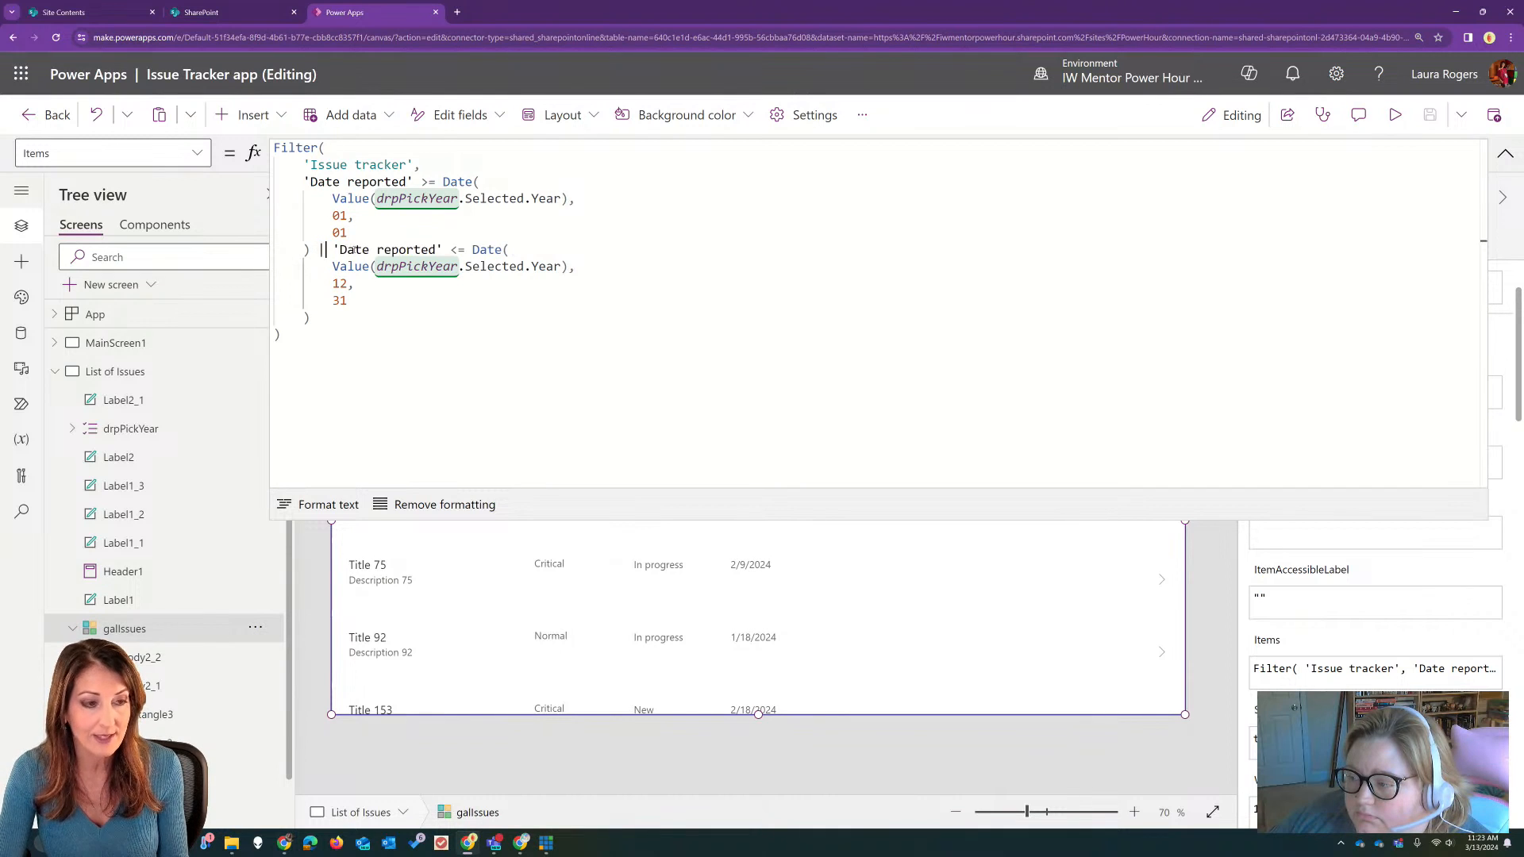
pyautogui.press('BackSpace')
pyautogui.press('BackSpace')
pyautogui.write('&&')
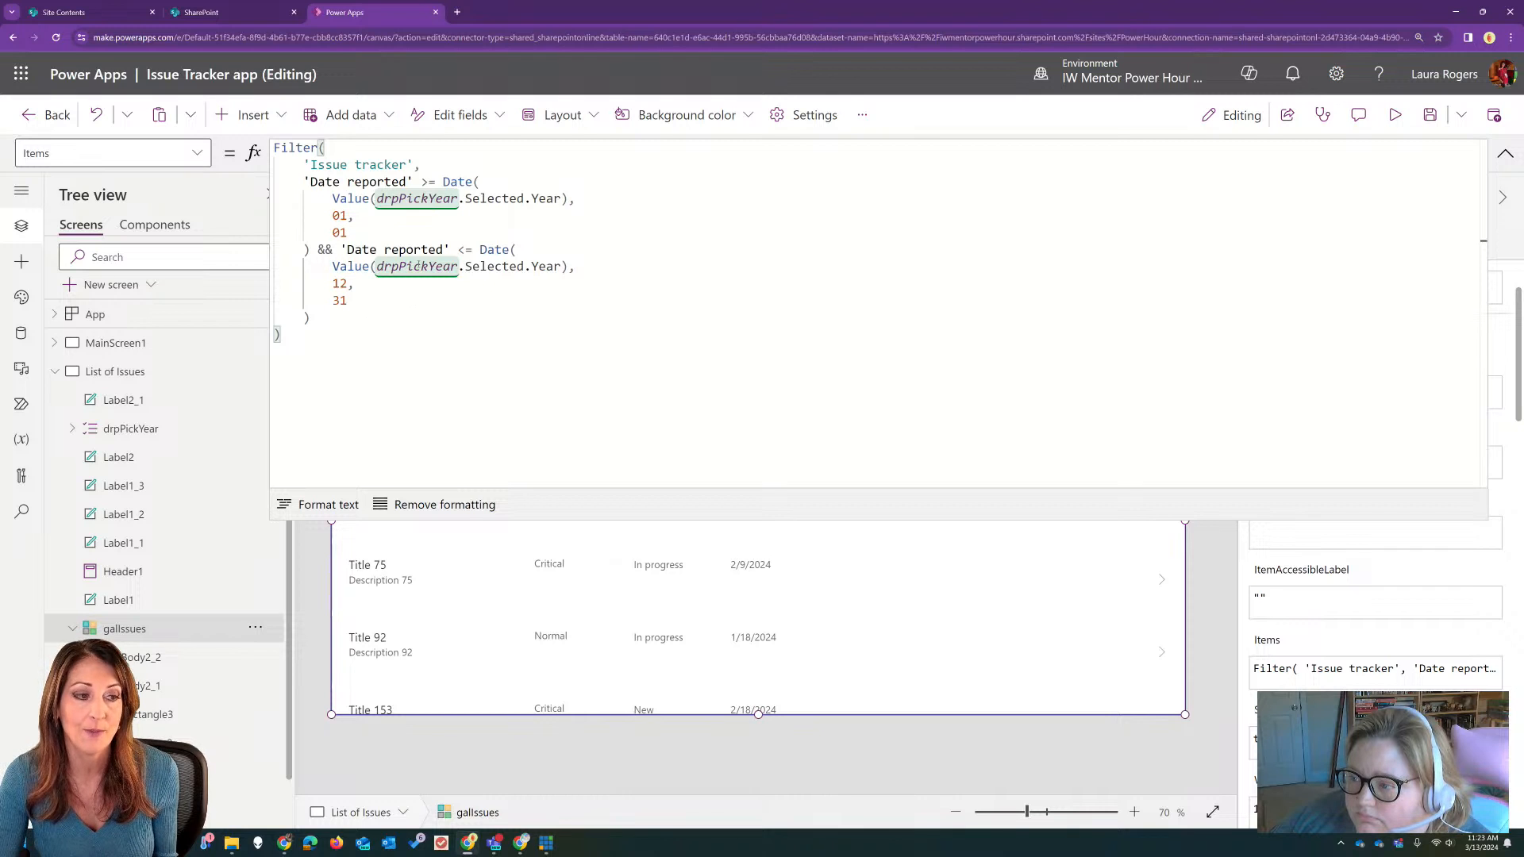
# Step: Collapse the formula and check the Filtered label above the issues gallery
pyautogui.click(581, 181)
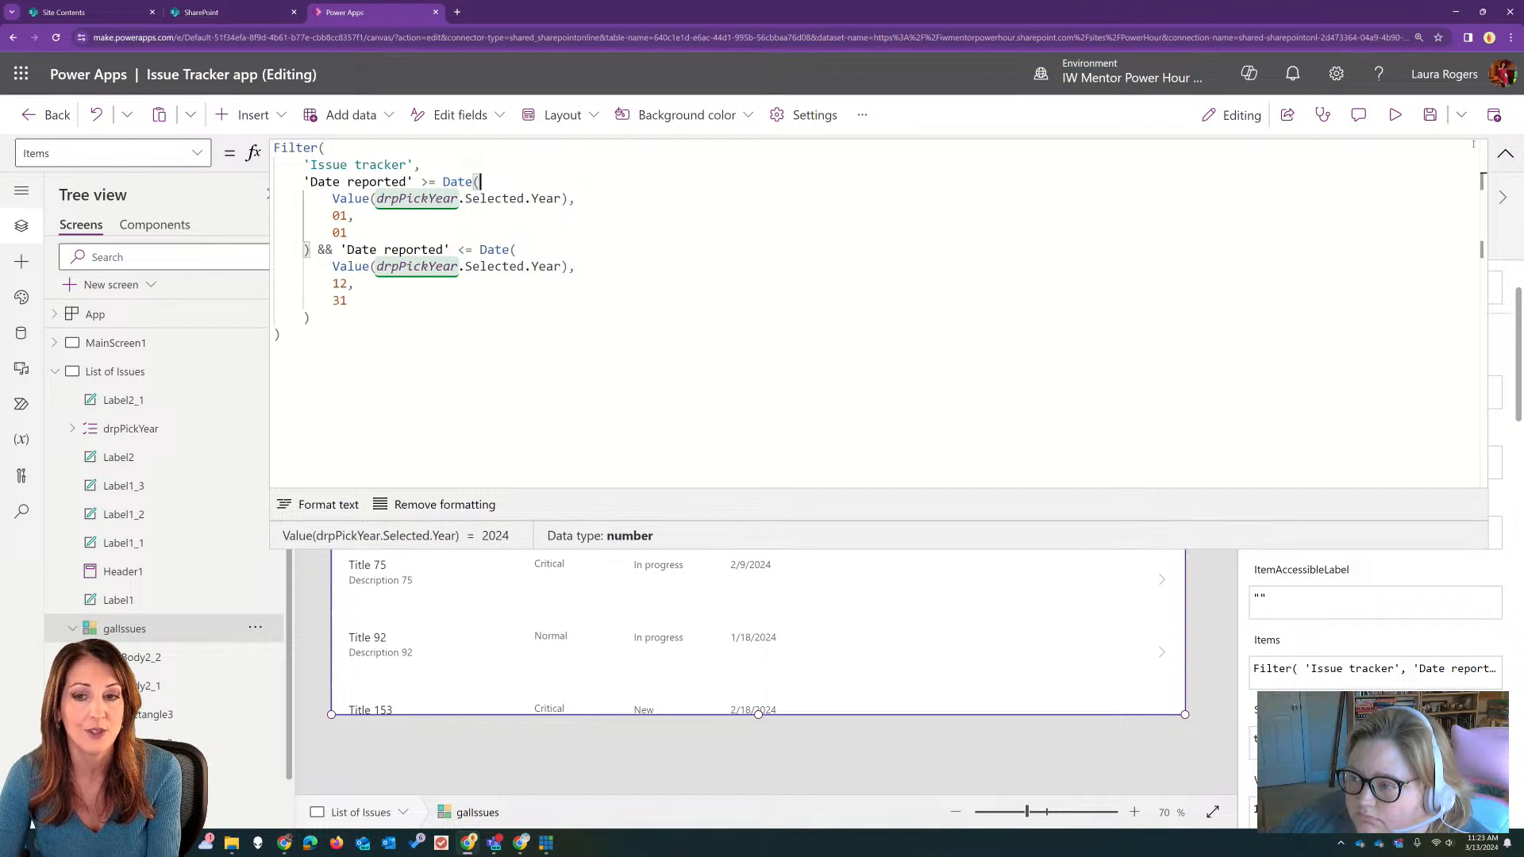
pyautogui.click(1505, 153)
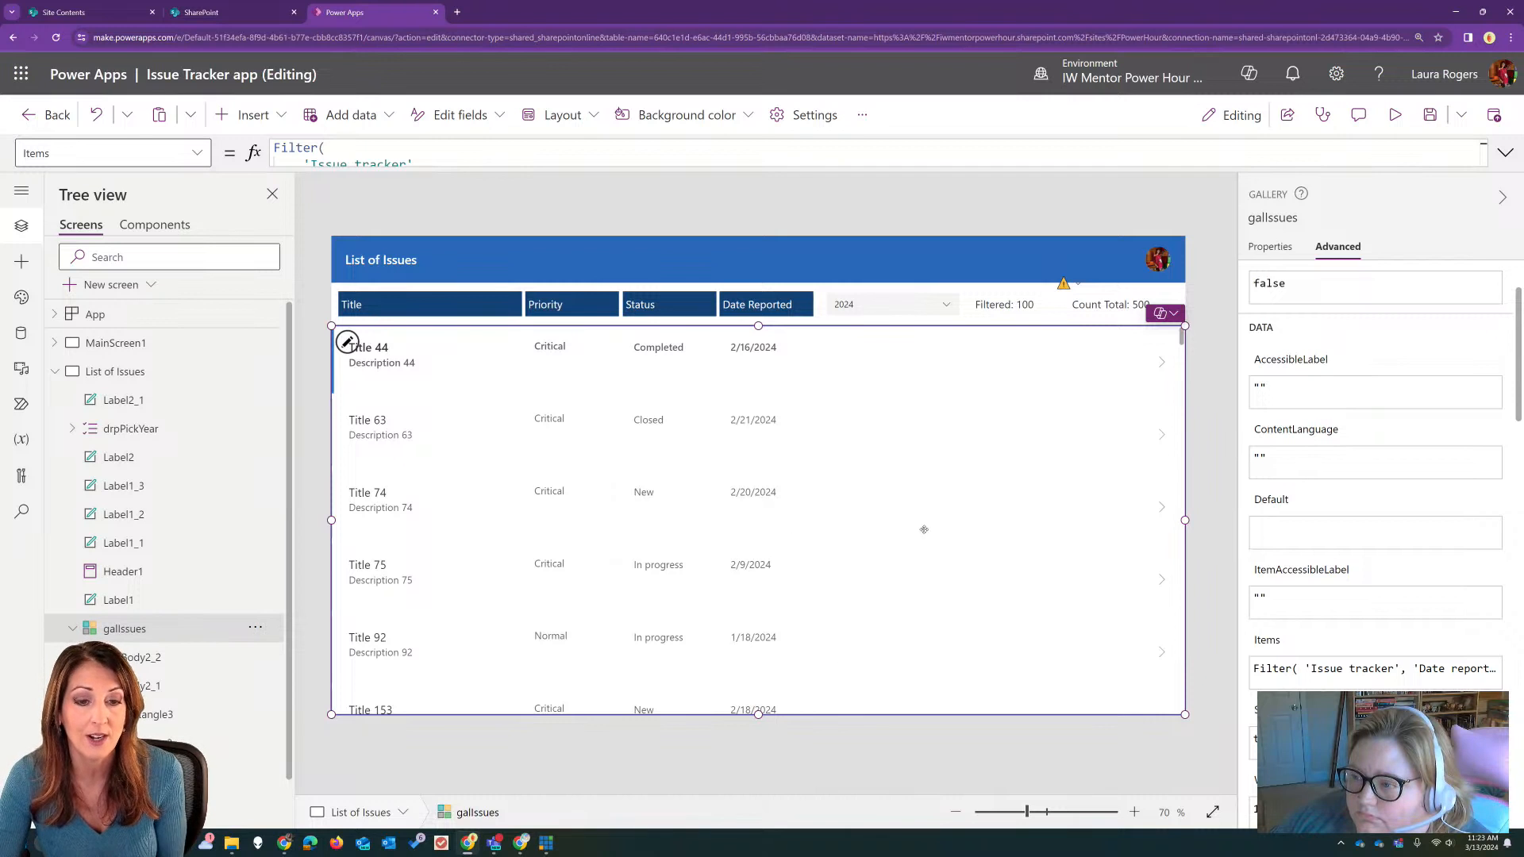
pyautogui.click(1030, 310)
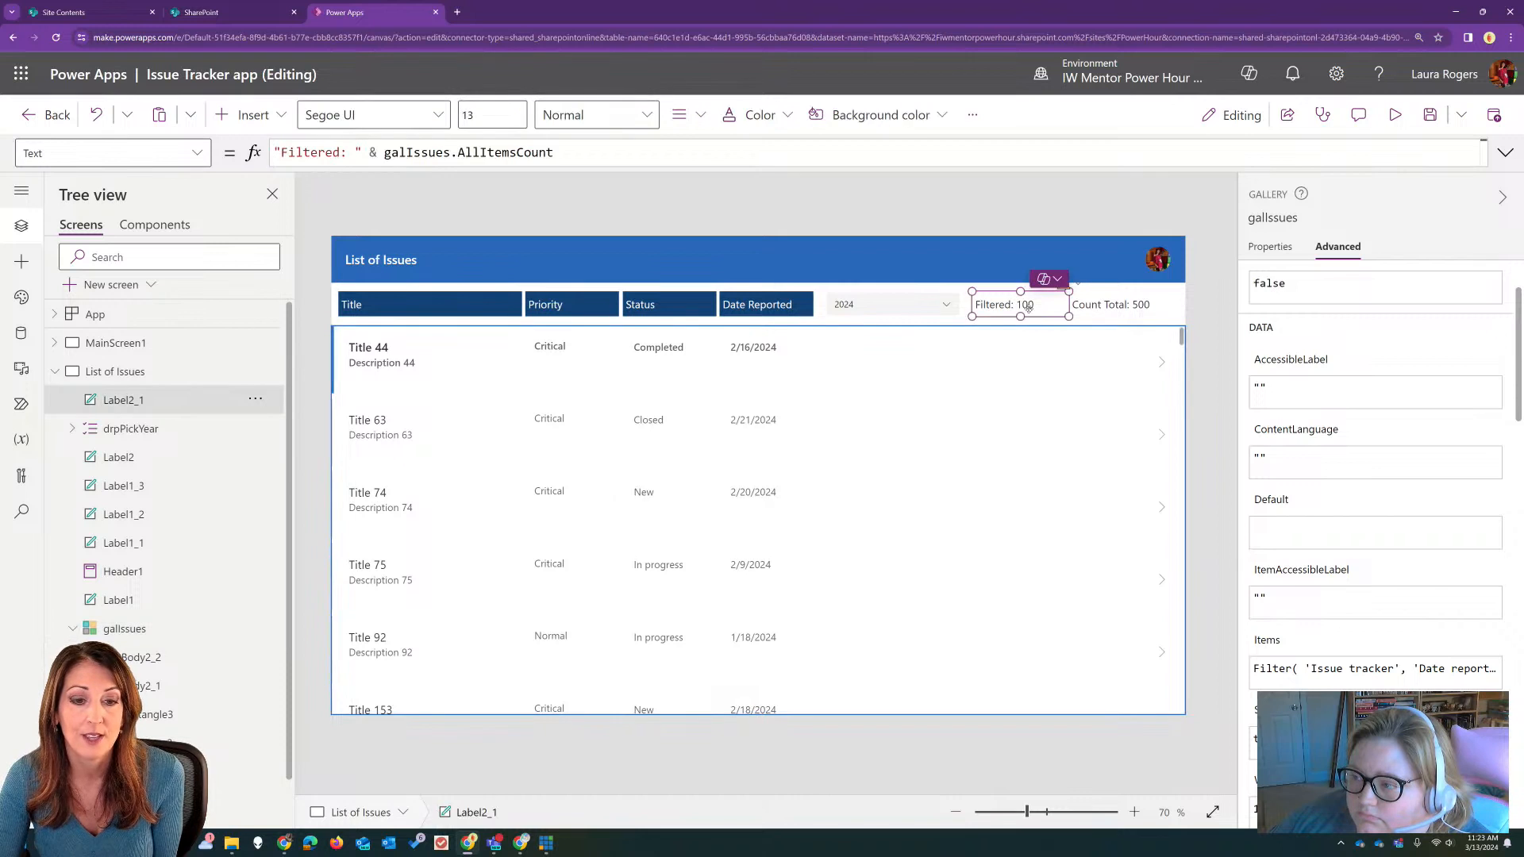
pyautogui.click(997, 521)
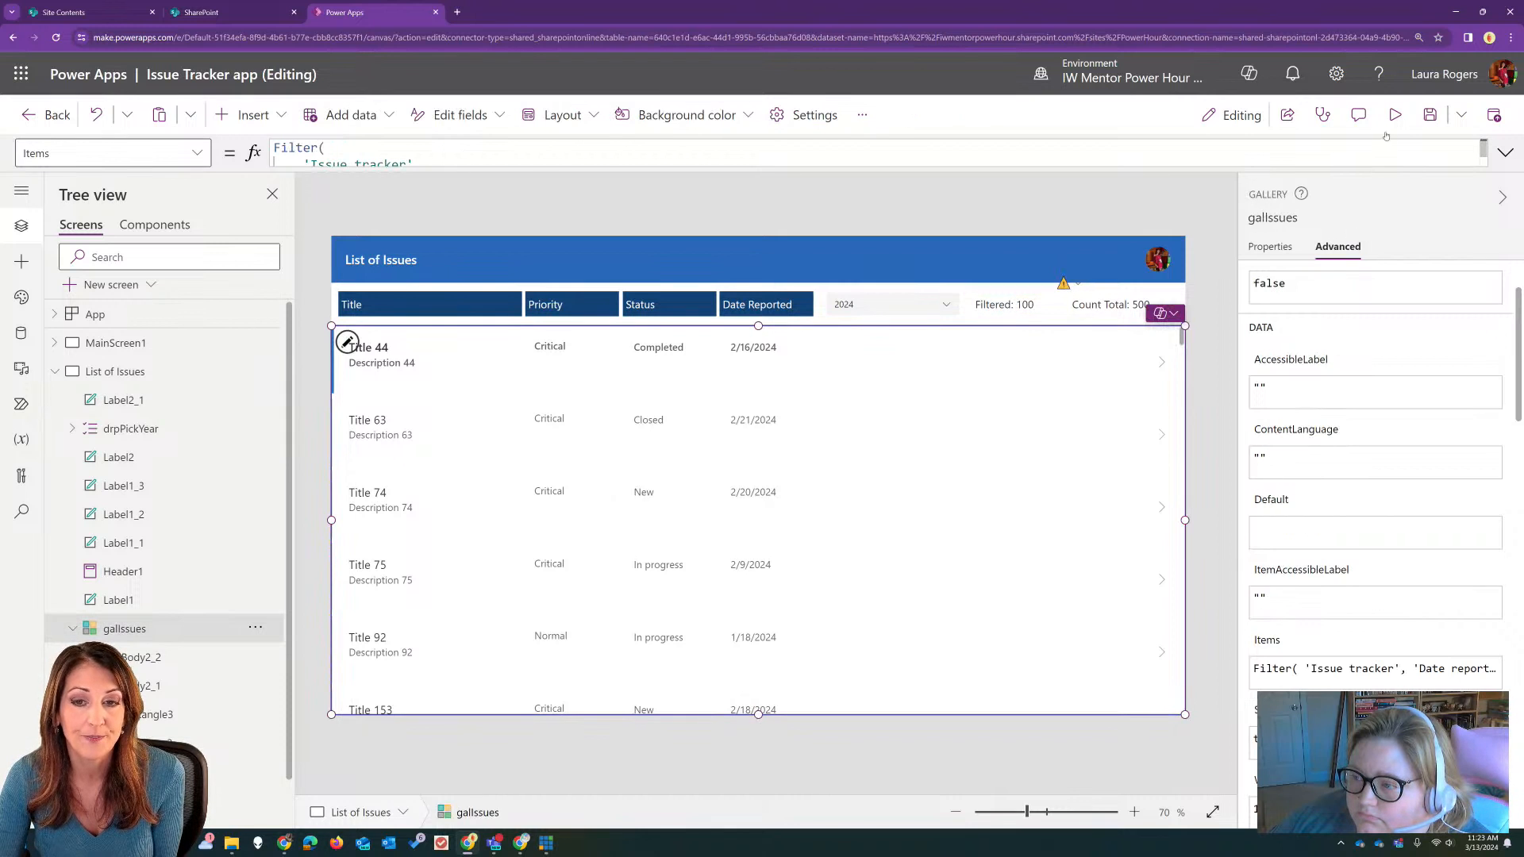
# Step: Preview the app, filter the issues gallery by year 2023 and look through the listed issues
pyautogui.click(1394, 114)
pyautogui.click(834, 247)
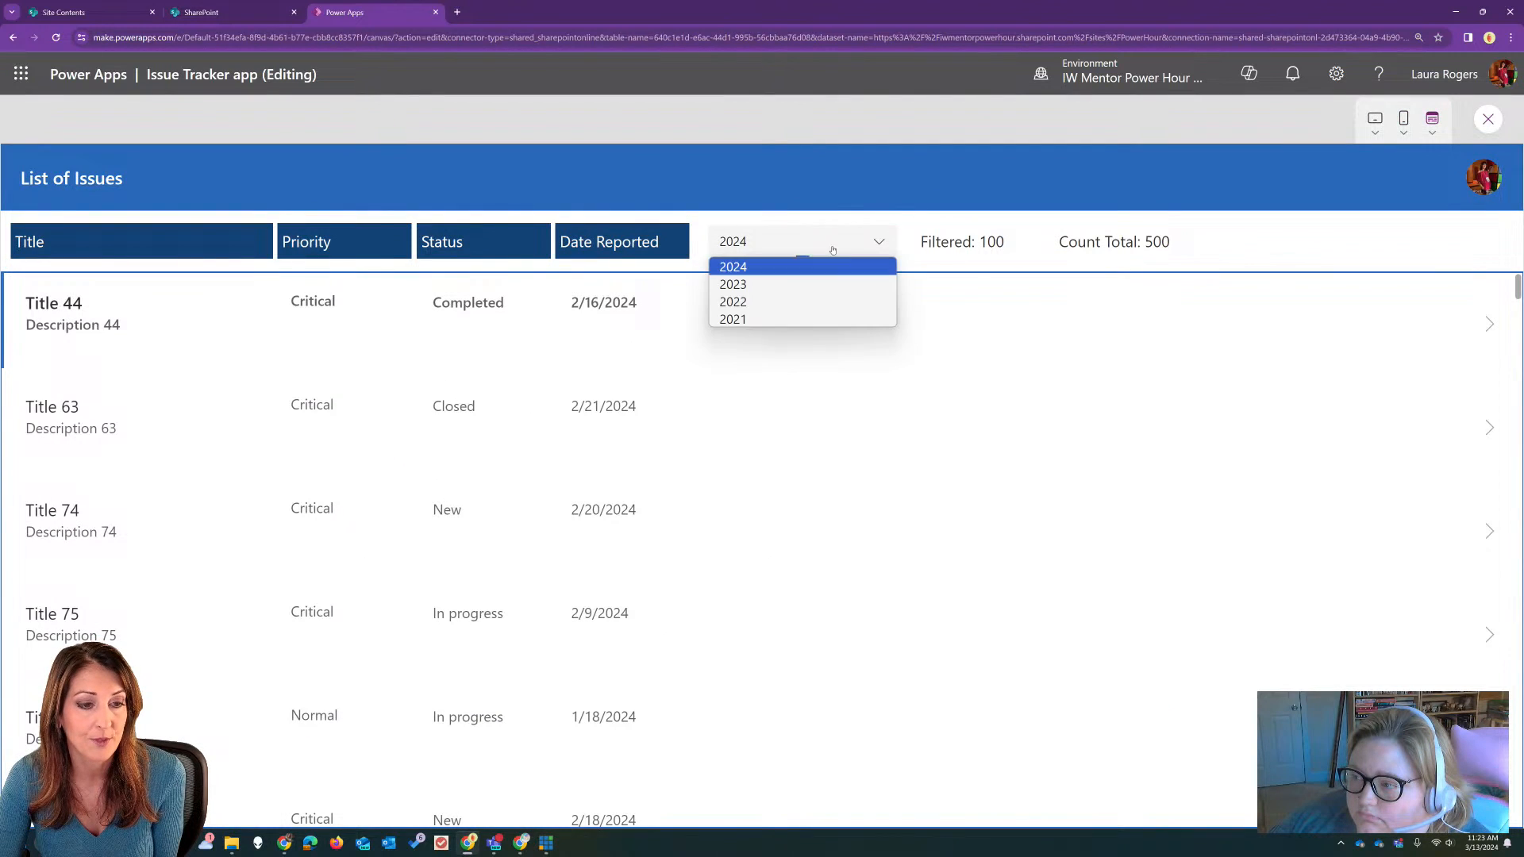
pyautogui.click(818, 284)
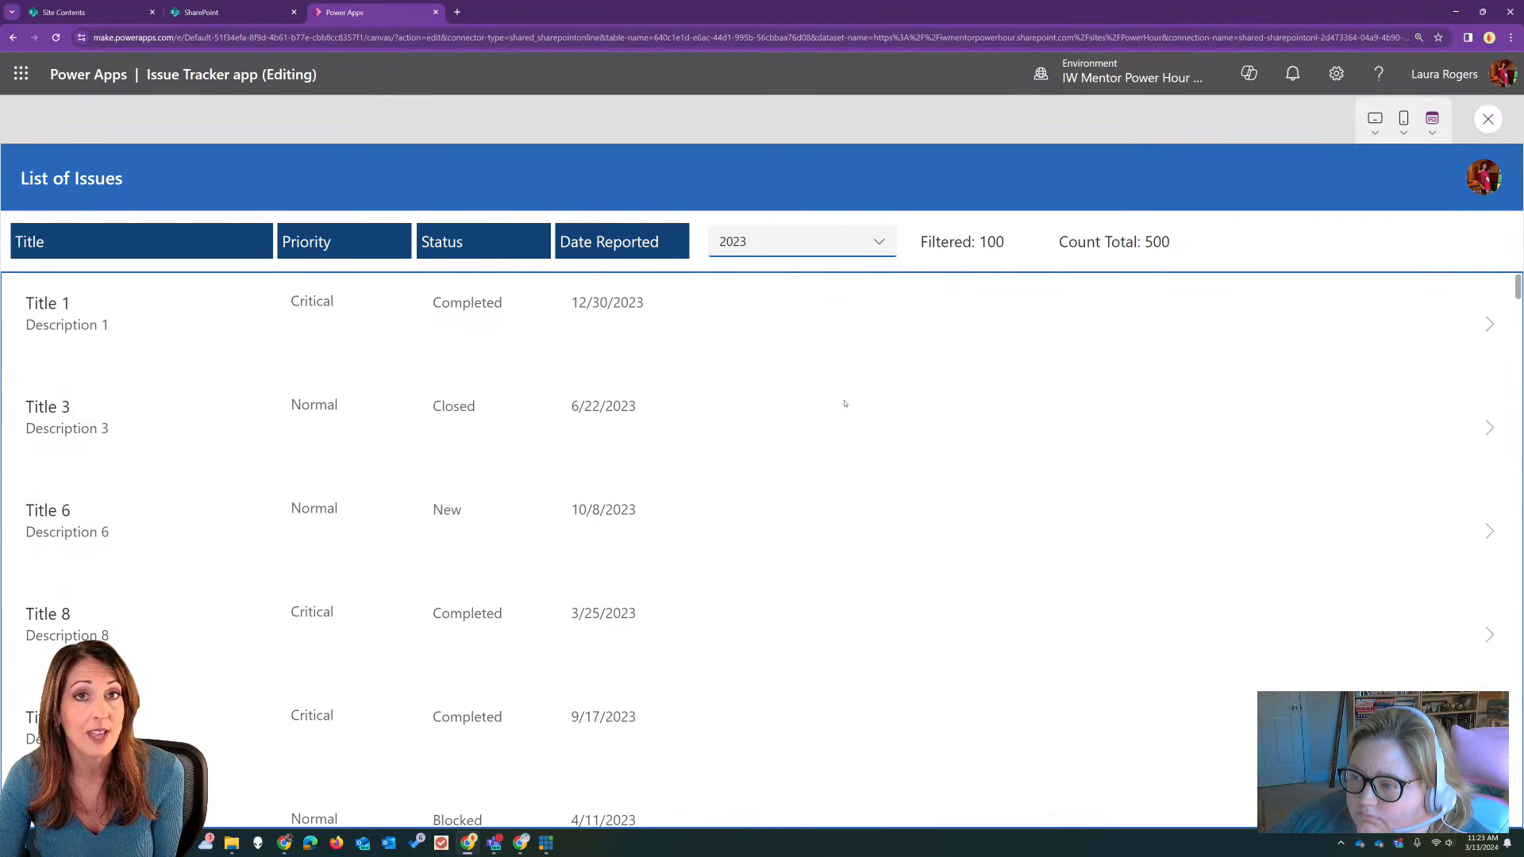
pyautogui.scroll(-3, 874, 361)
pyautogui.scroll(3, 880, 339)
# Step: Filter the issues by year 2022 and browse deep into the gallery while checking the Filtered count
pyautogui.click(873, 250)
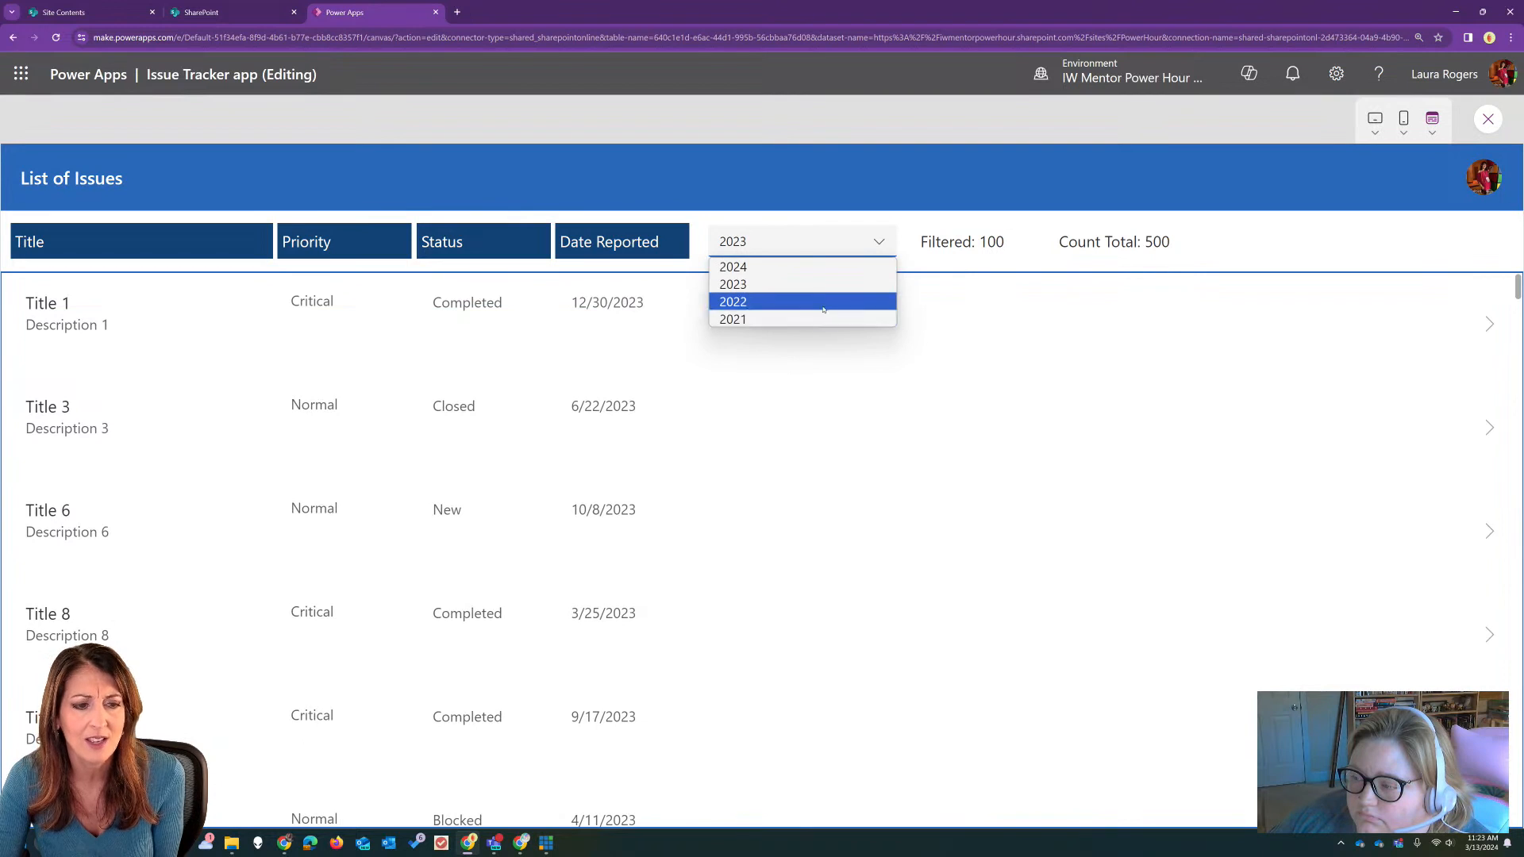
pyautogui.click(826, 299)
pyautogui.scroll(-20, 799, 464)
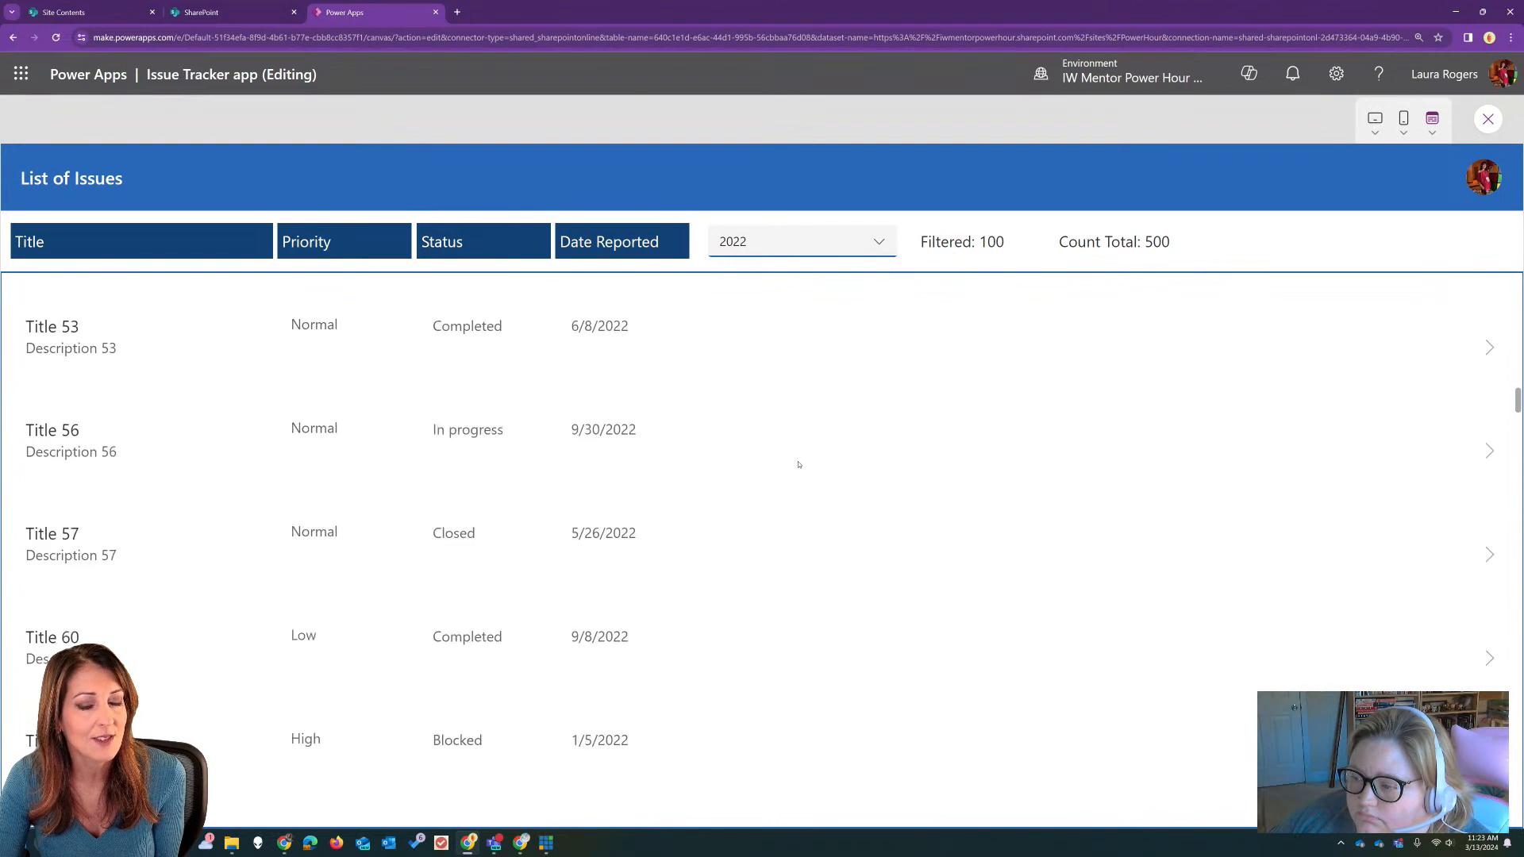
pyautogui.scroll(-20, 798, 464)
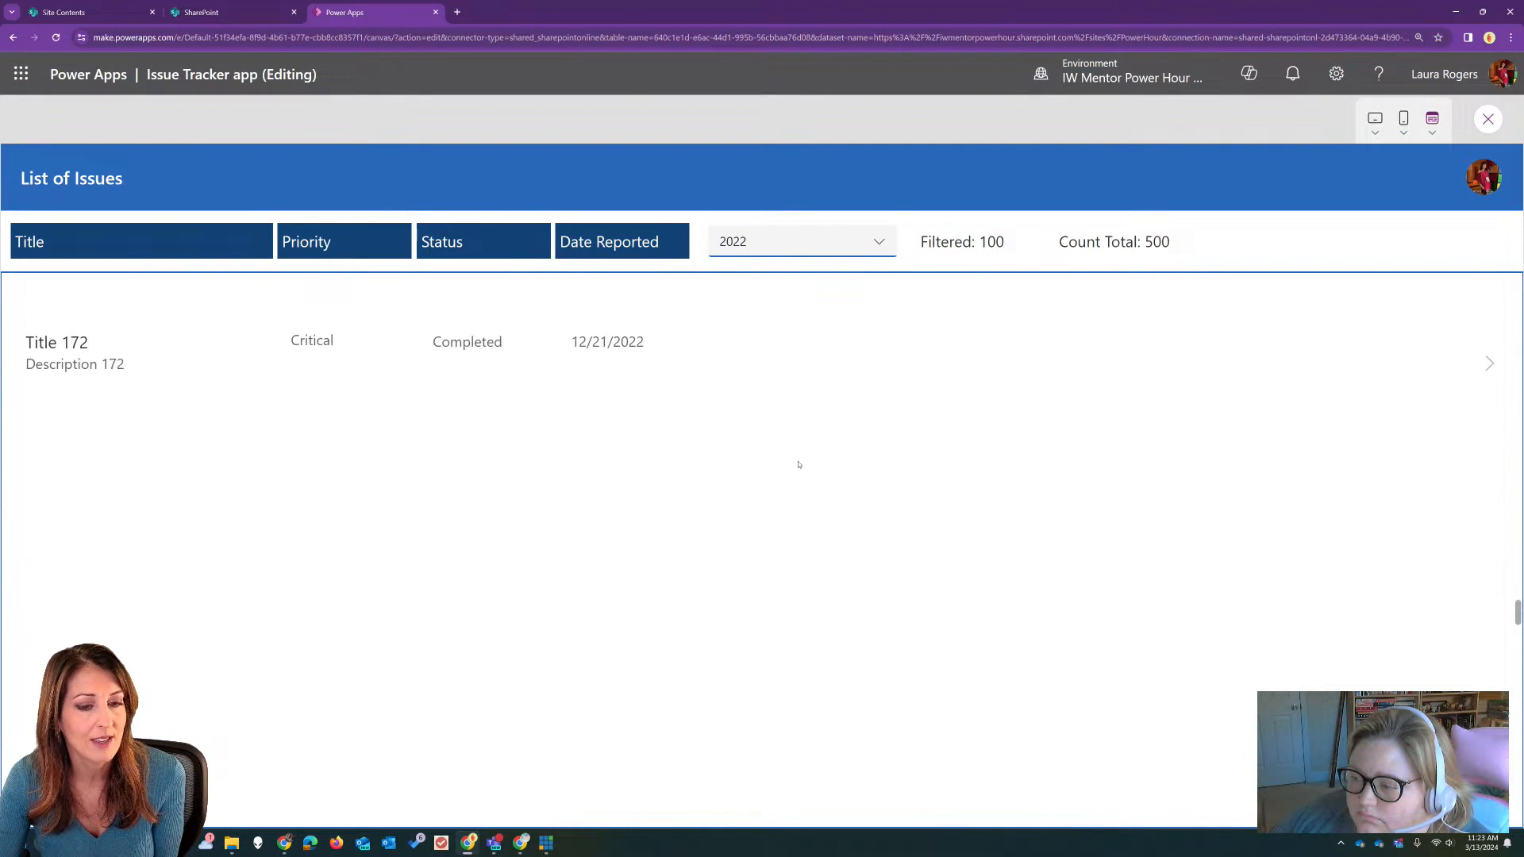
pyautogui.scroll(-20, 798, 464)
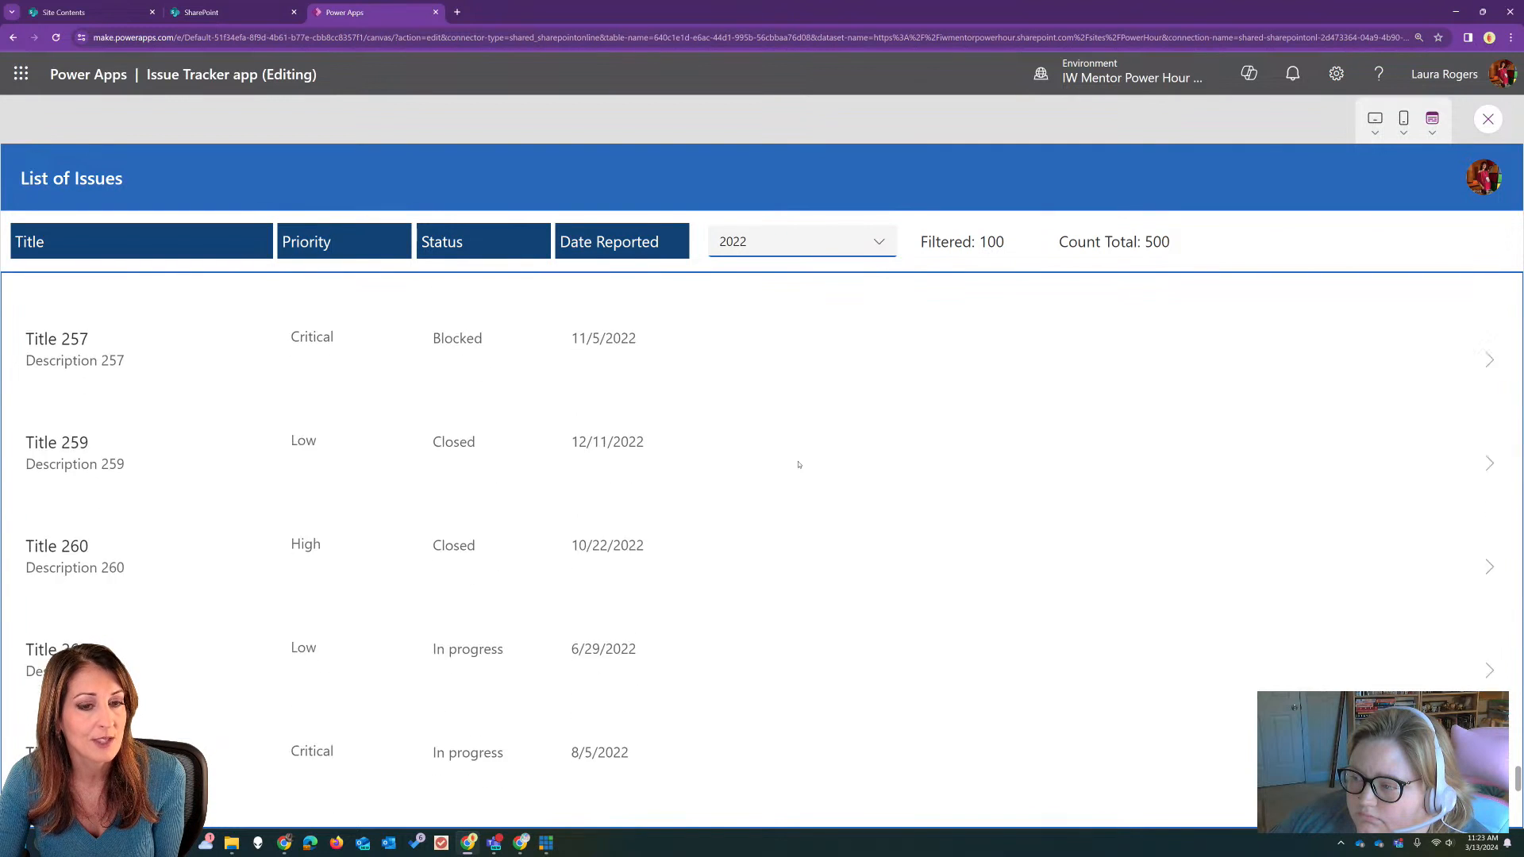
pyautogui.scroll(-1, 799, 464)
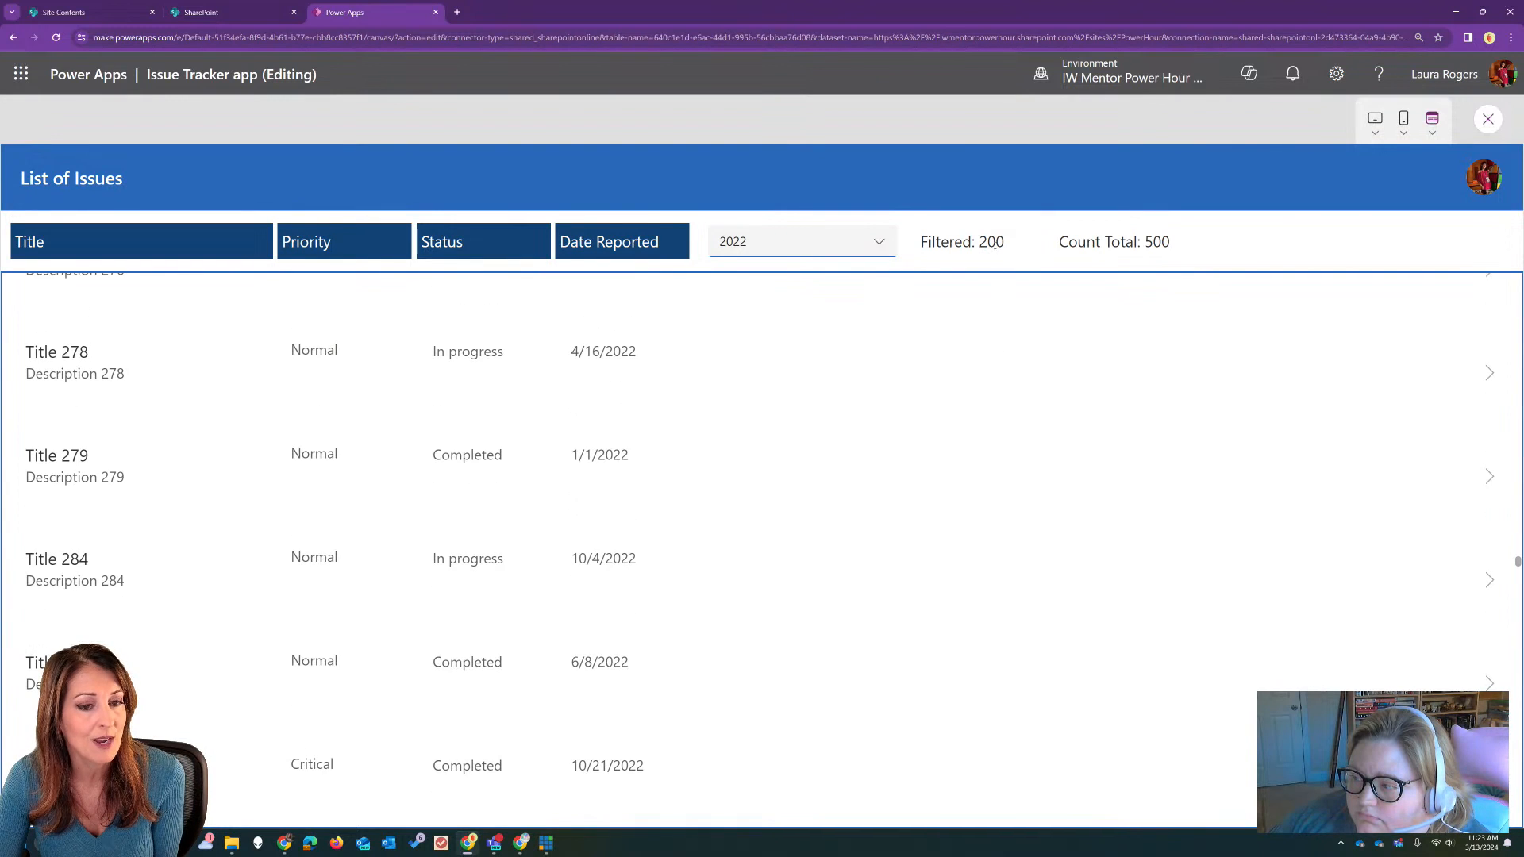
pyautogui.scroll(-15, 796, 473)
pyautogui.scroll(-20, 803, 487)
pyautogui.scroll(-20, 807, 488)
pyautogui.scroll(-8, 810, 500)
pyautogui.scroll(-20, 817, 519)
pyautogui.scroll(-10, 818, 518)
pyautogui.scroll(15, 818, 518)
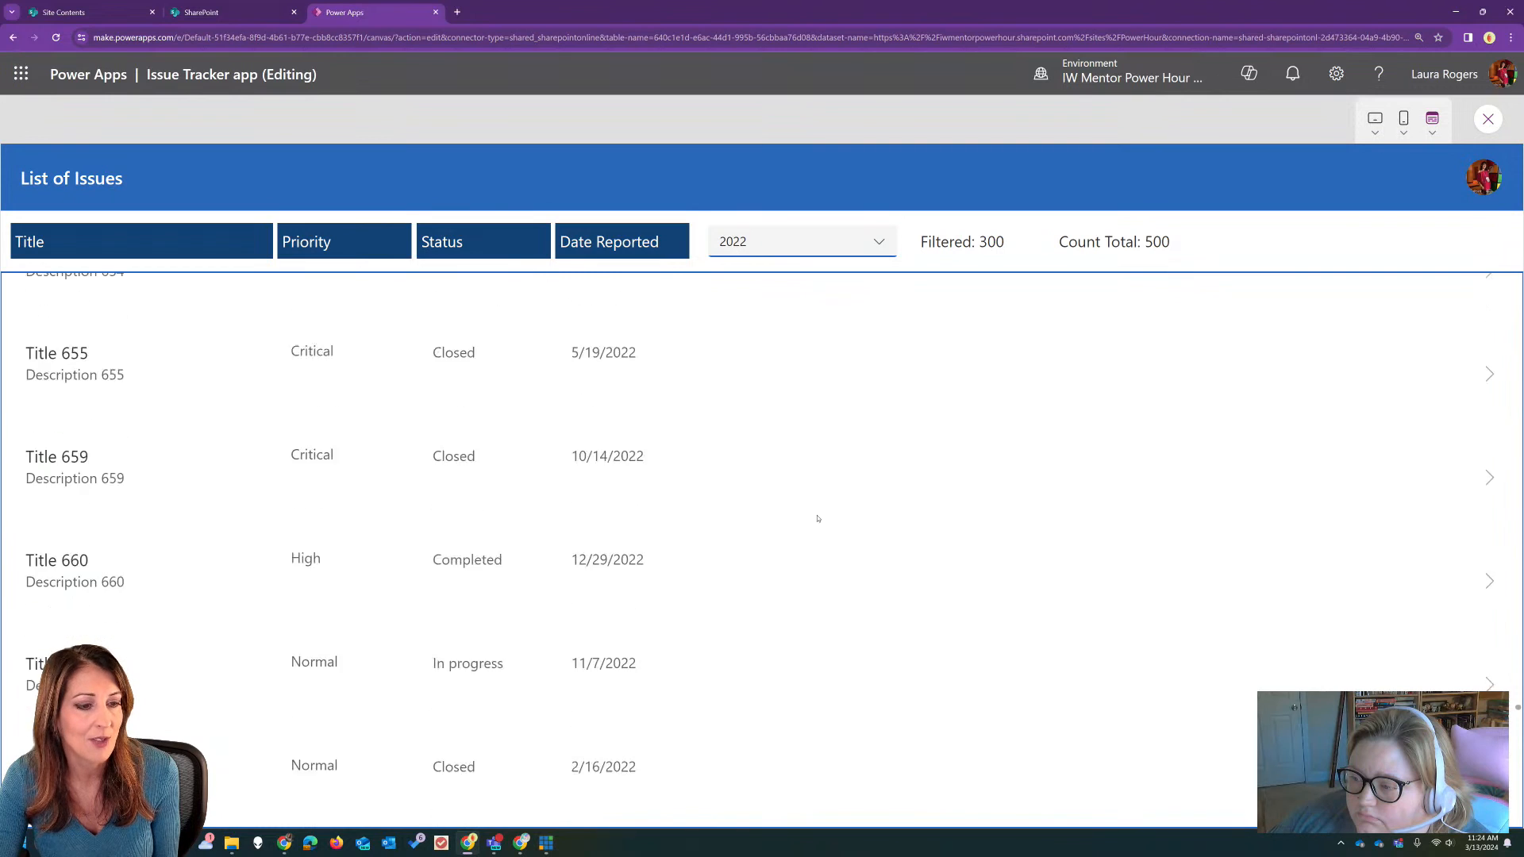
pyautogui.scroll(3, 818, 518)
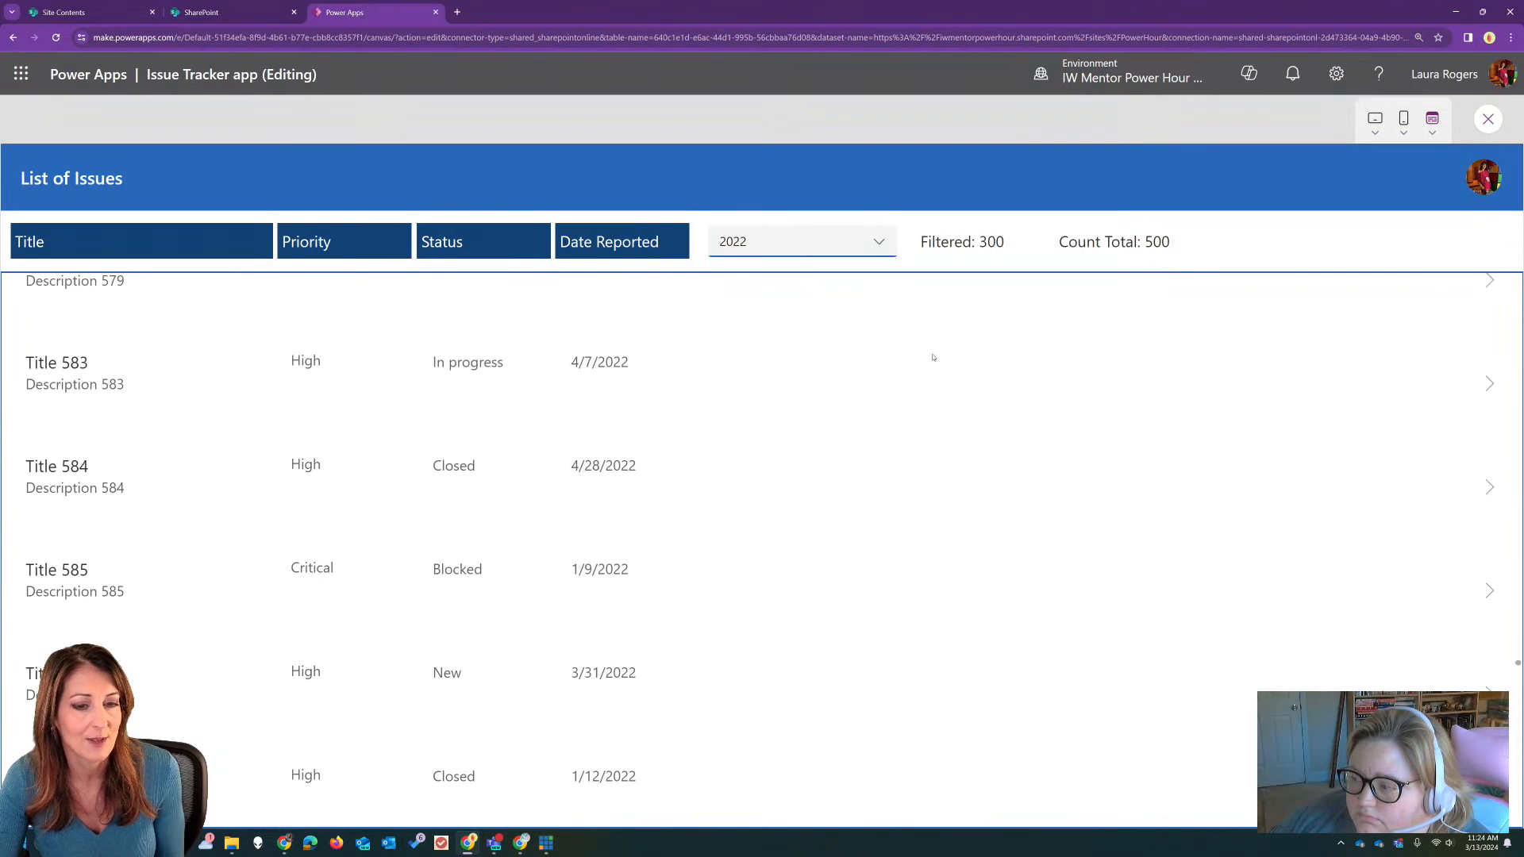
# Step: Switch the year filter to 2024, 2023, 2022 and finally 2021, checking the gallery for each year
pyautogui.click(879, 247)
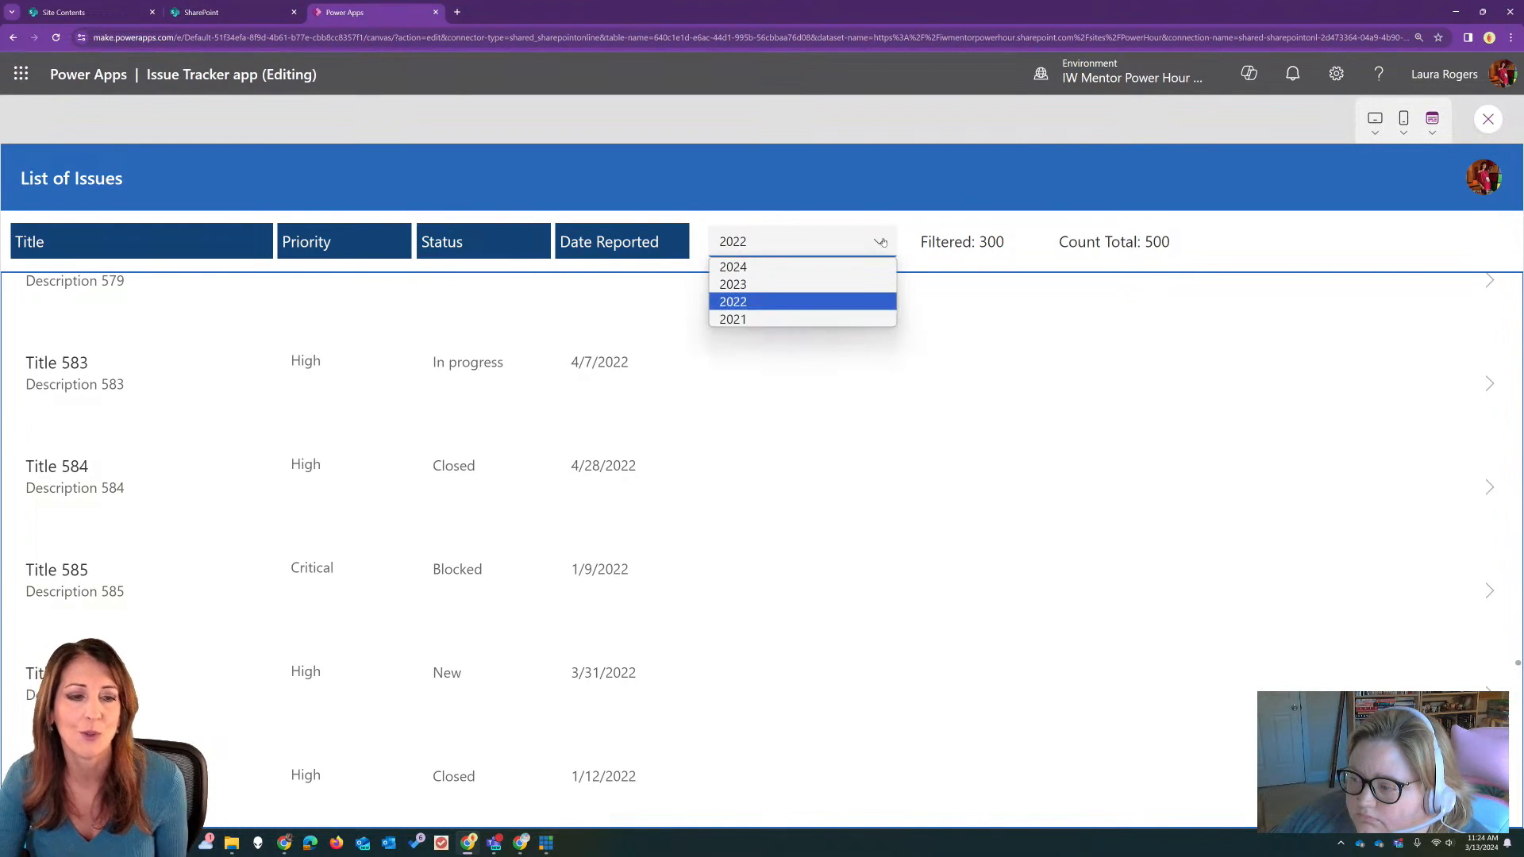
pyautogui.click(876, 268)
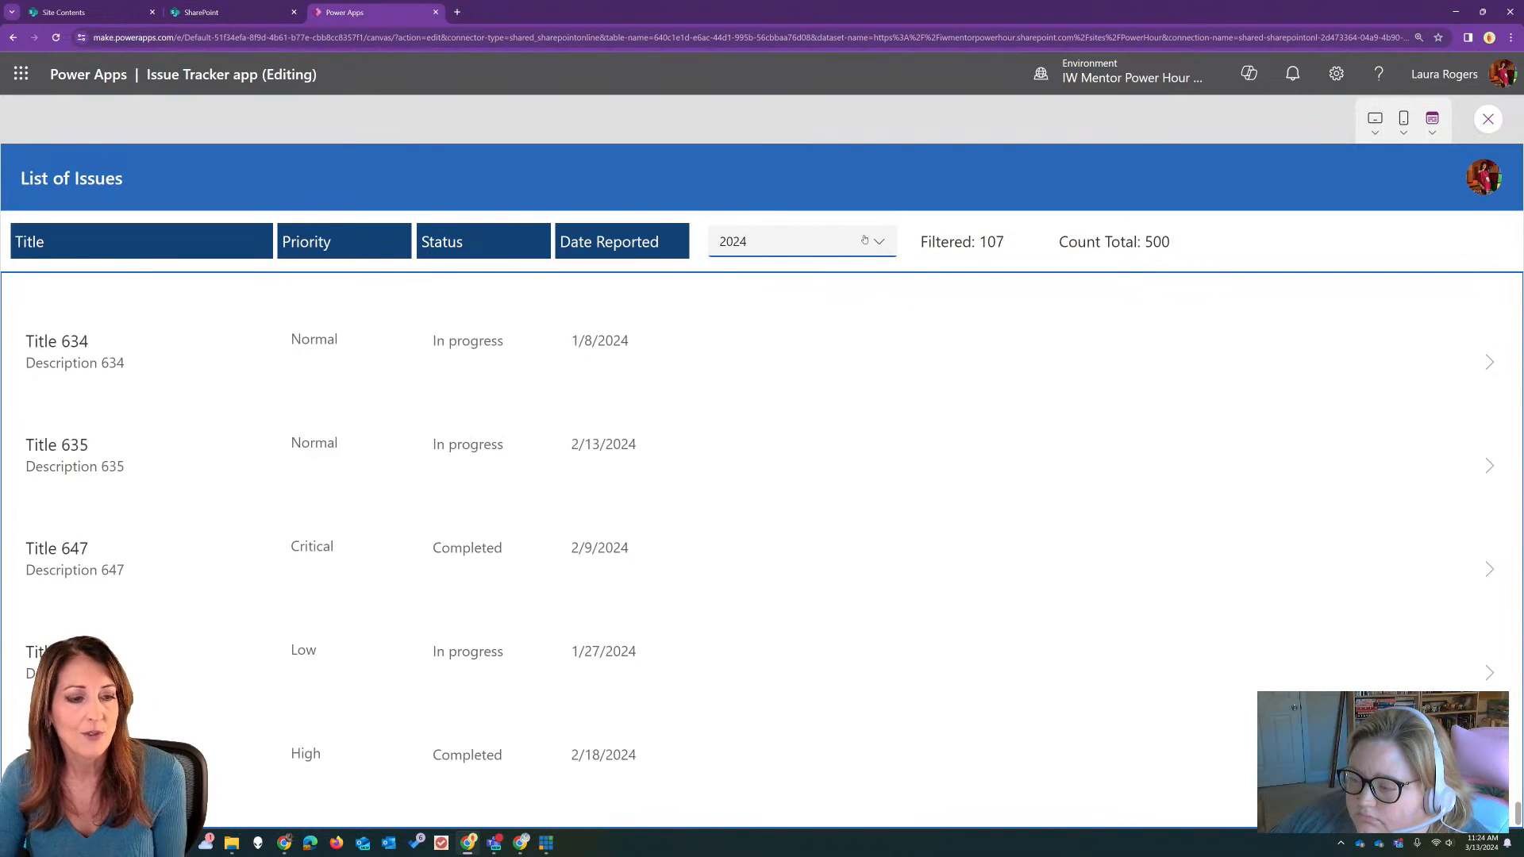
pyautogui.click(869, 238)
pyautogui.click(843, 286)
pyautogui.click(840, 241)
pyautogui.click(822, 295)
pyautogui.click(871, 242)
pyautogui.click(793, 318)
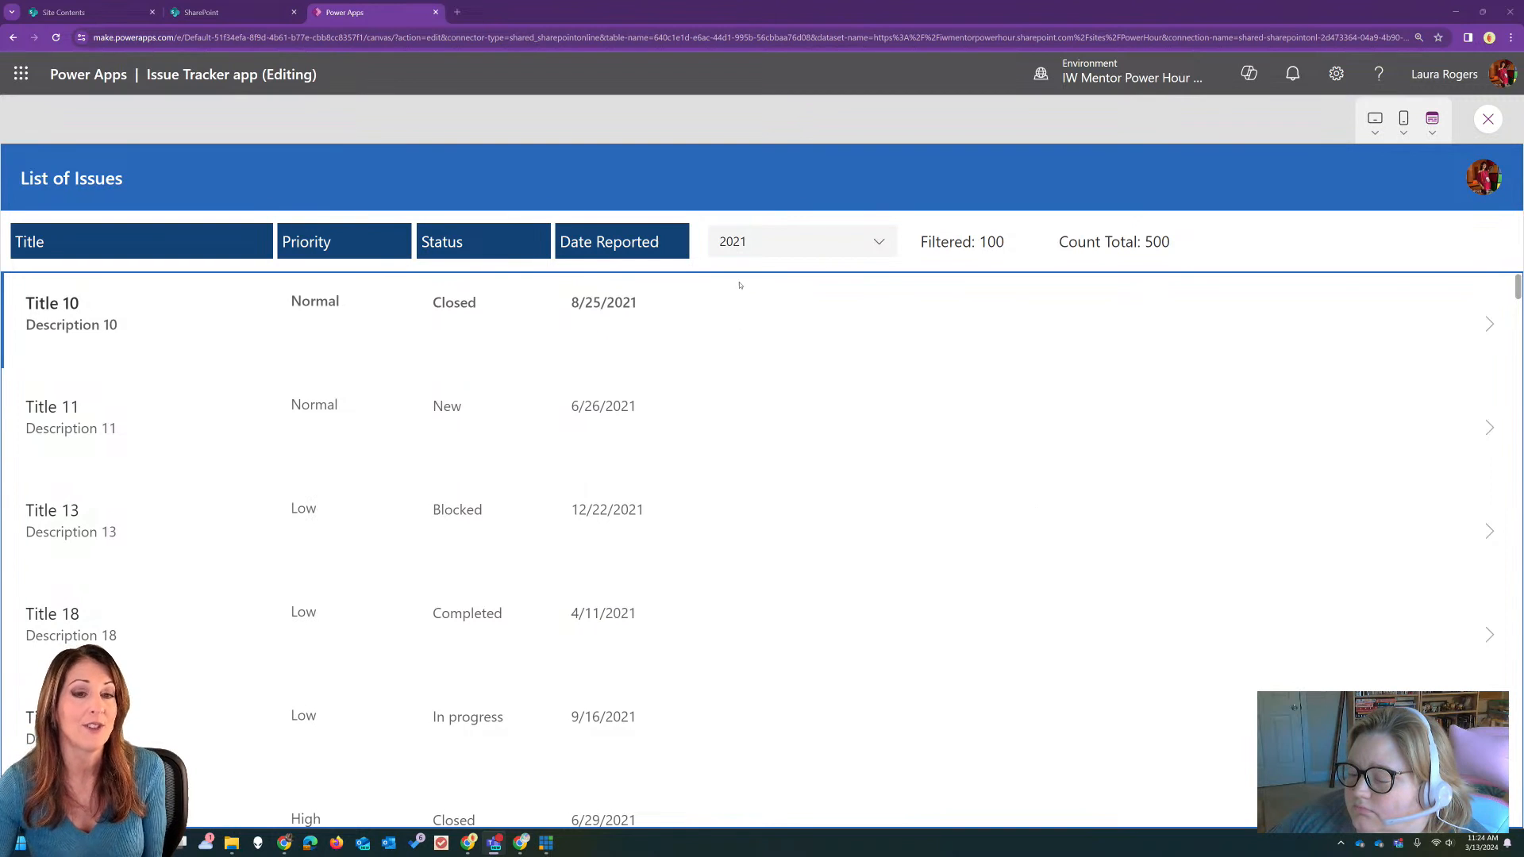
# Step: Leave the preview and reopen the issues gallery's Filter formula to review its first Date function
pyautogui.press('Escape')
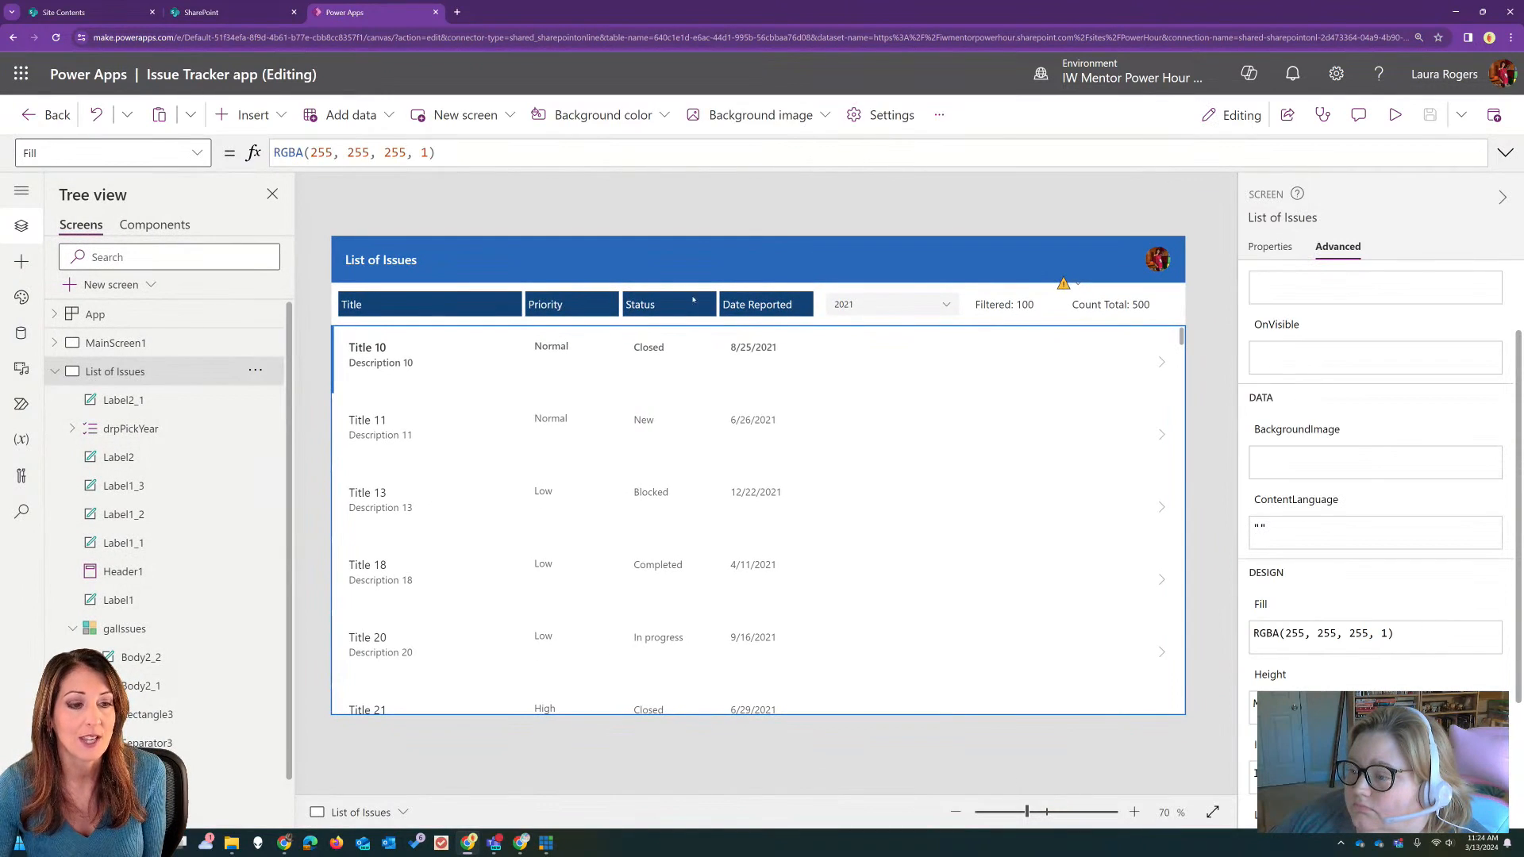
pyautogui.click(1505, 153)
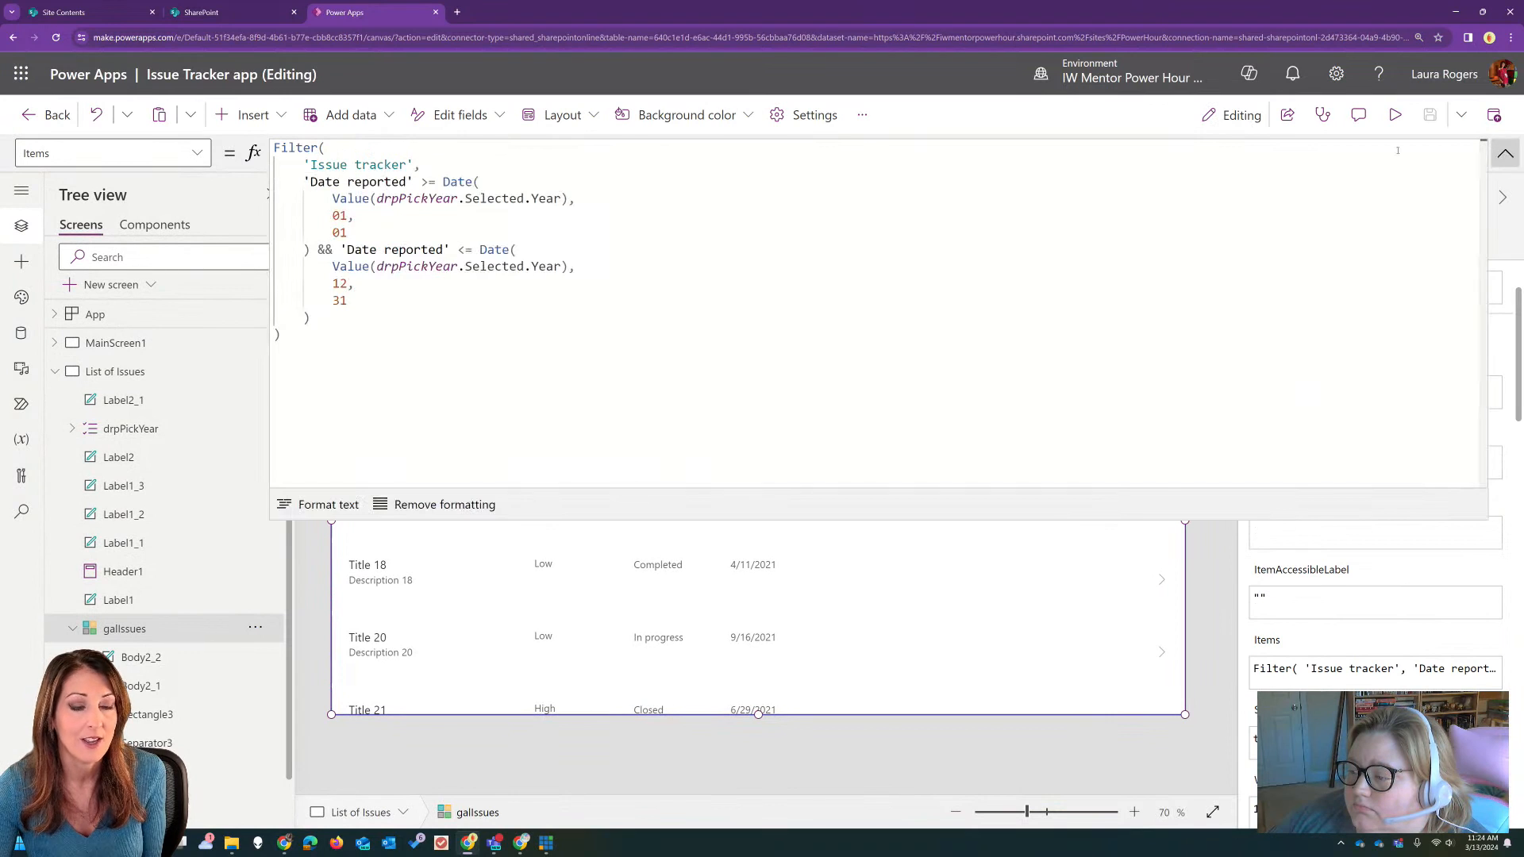
pyautogui.click(478, 182)
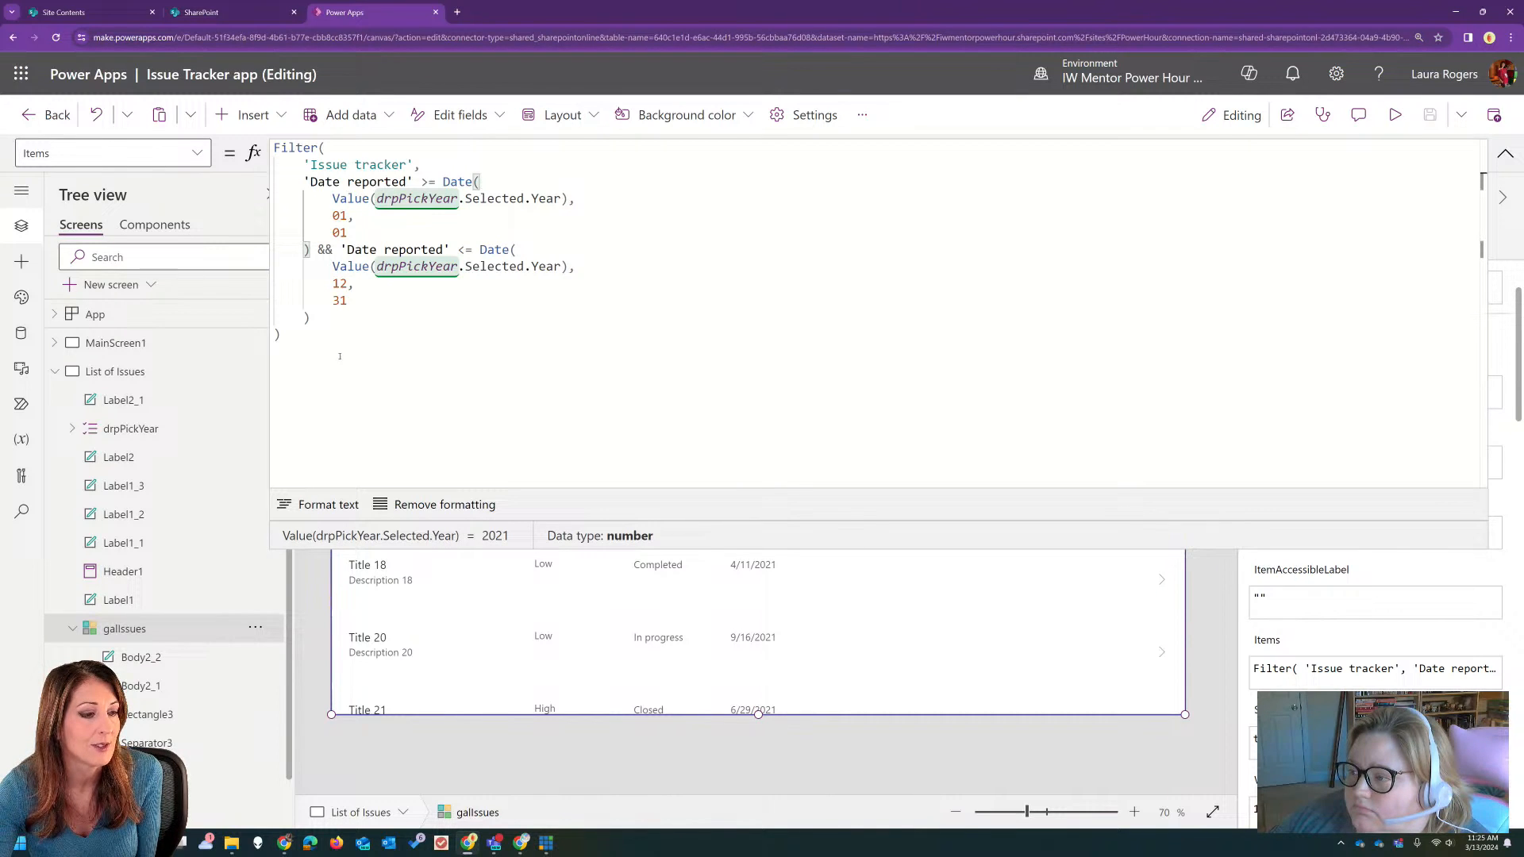
# Step: Insert a classic text label in the List of Issues header bar and make its text white
pyautogui.click(1505, 153)
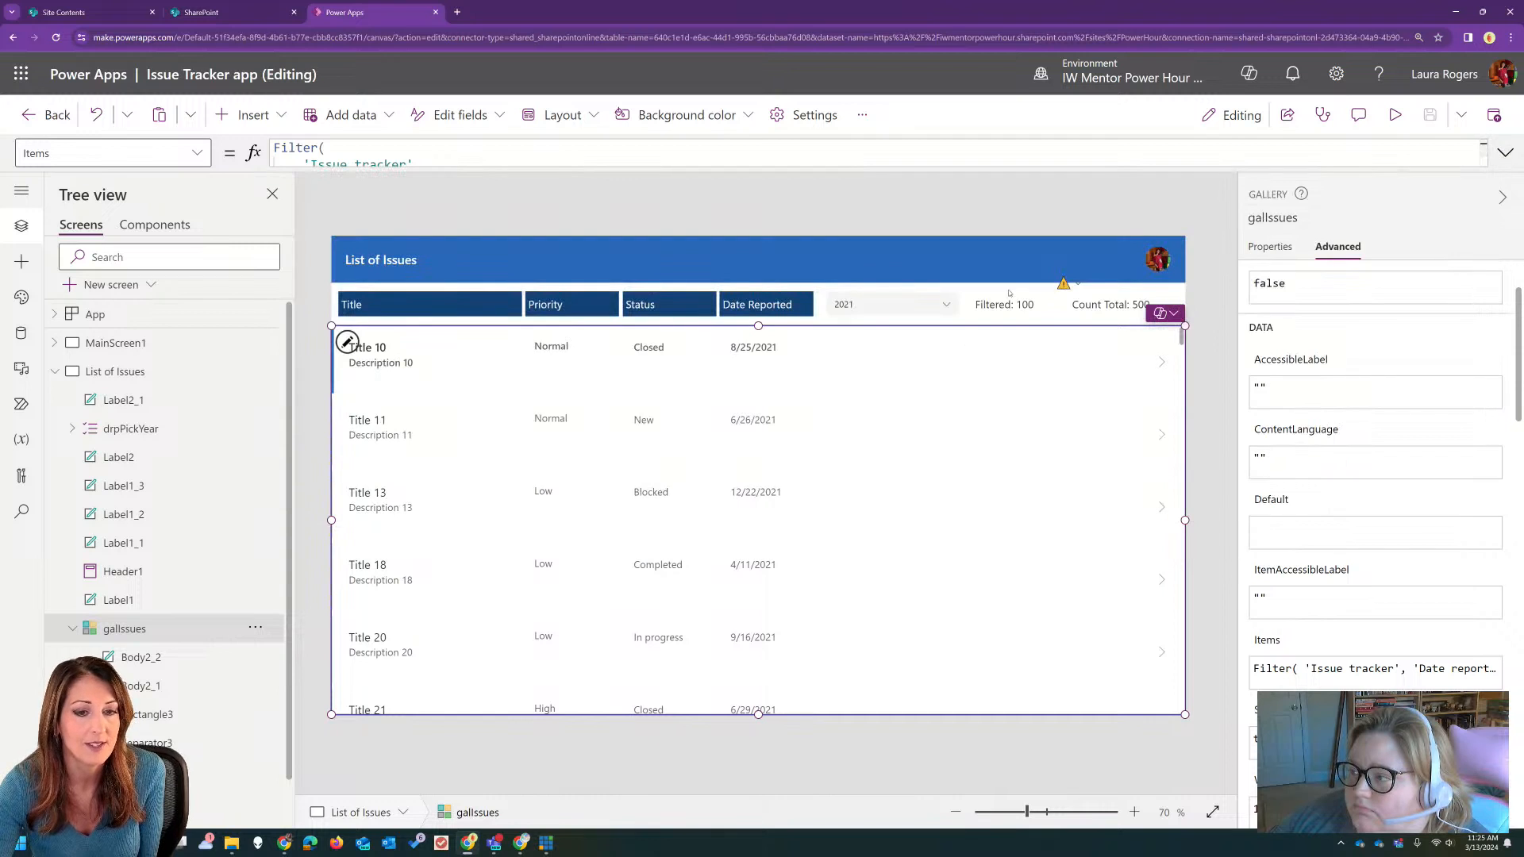
pyautogui.click(247, 115)
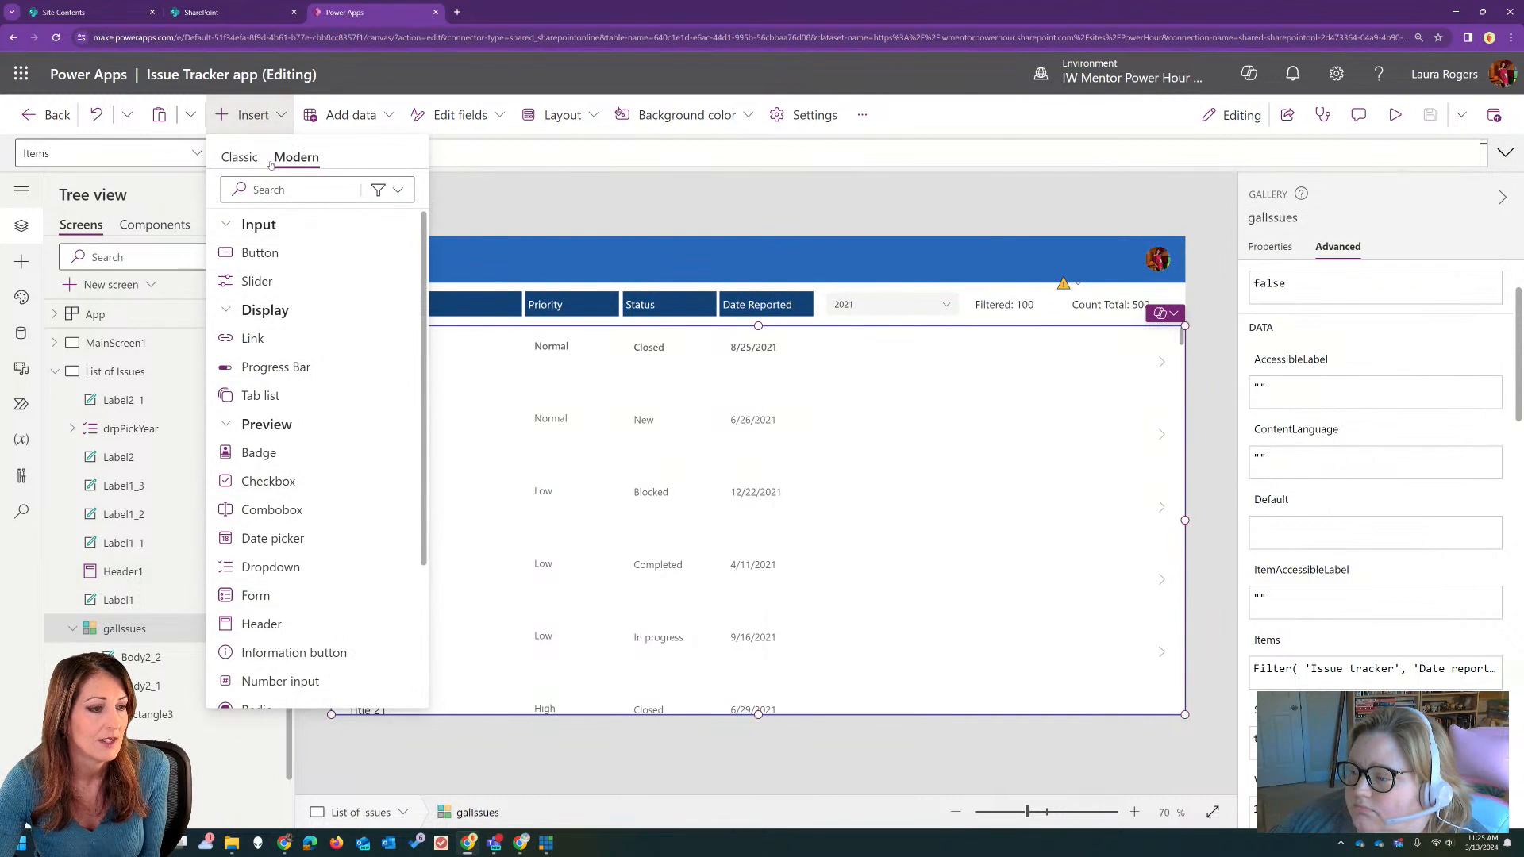
pyautogui.click(240, 158)
pyautogui.click(255, 259)
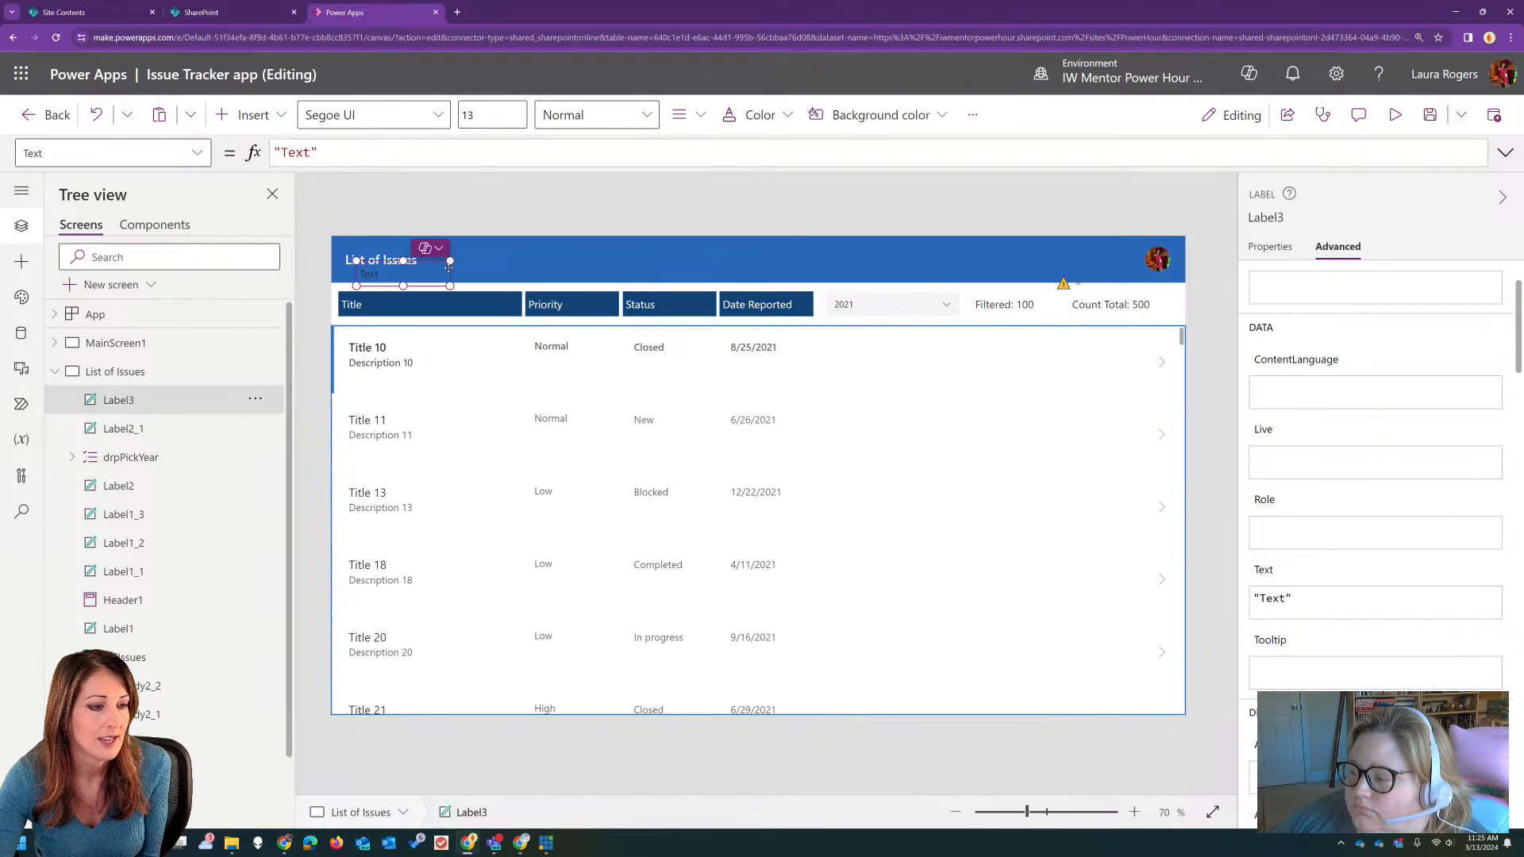
pyautogui.moveTo(645, 264); pyautogui.dragTo(806, 242)
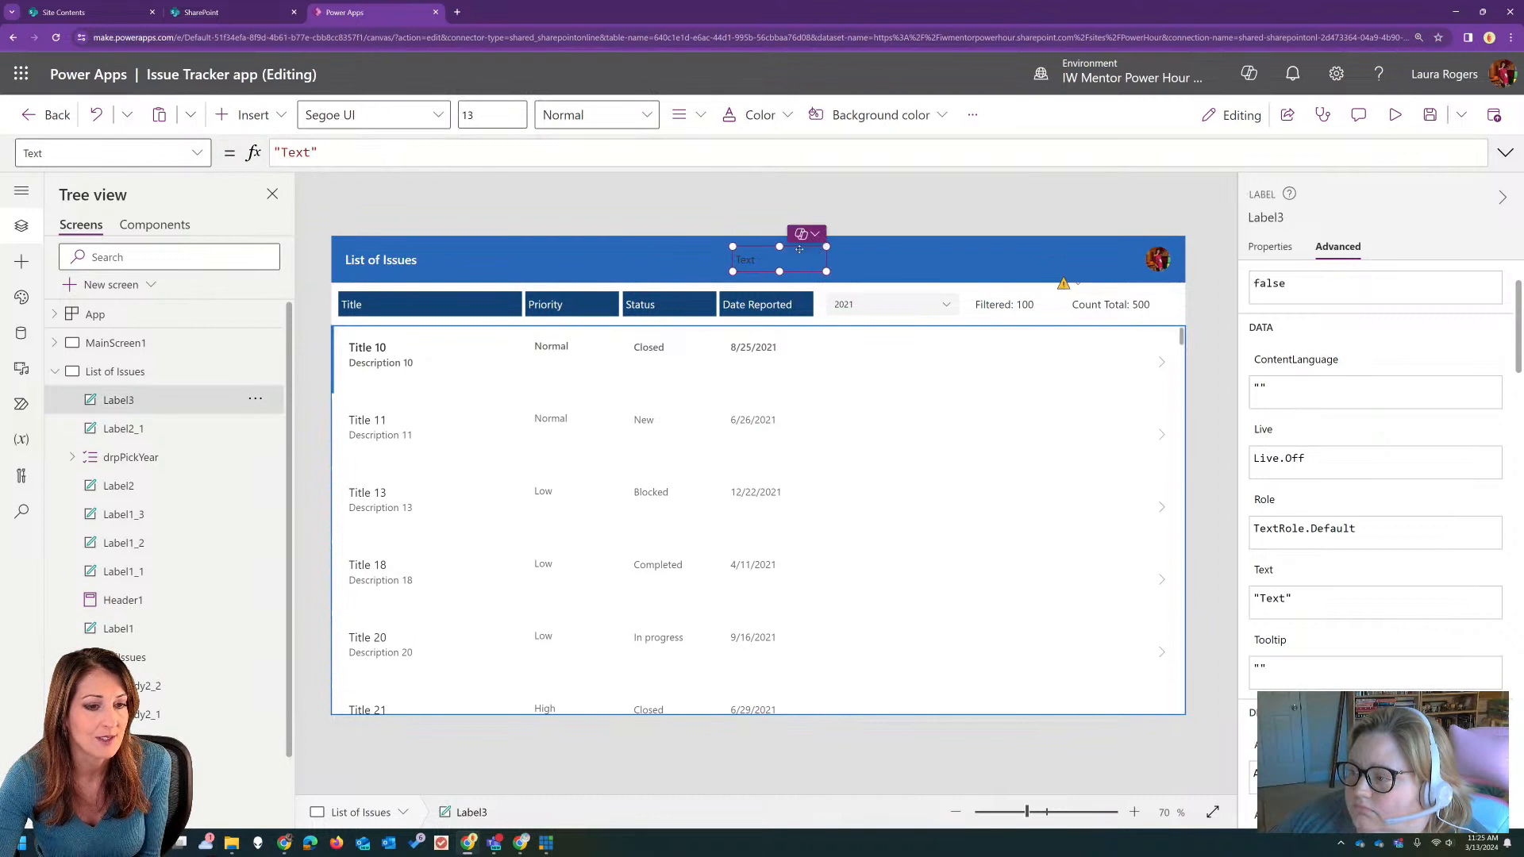
pyautogui.click(754, 115)
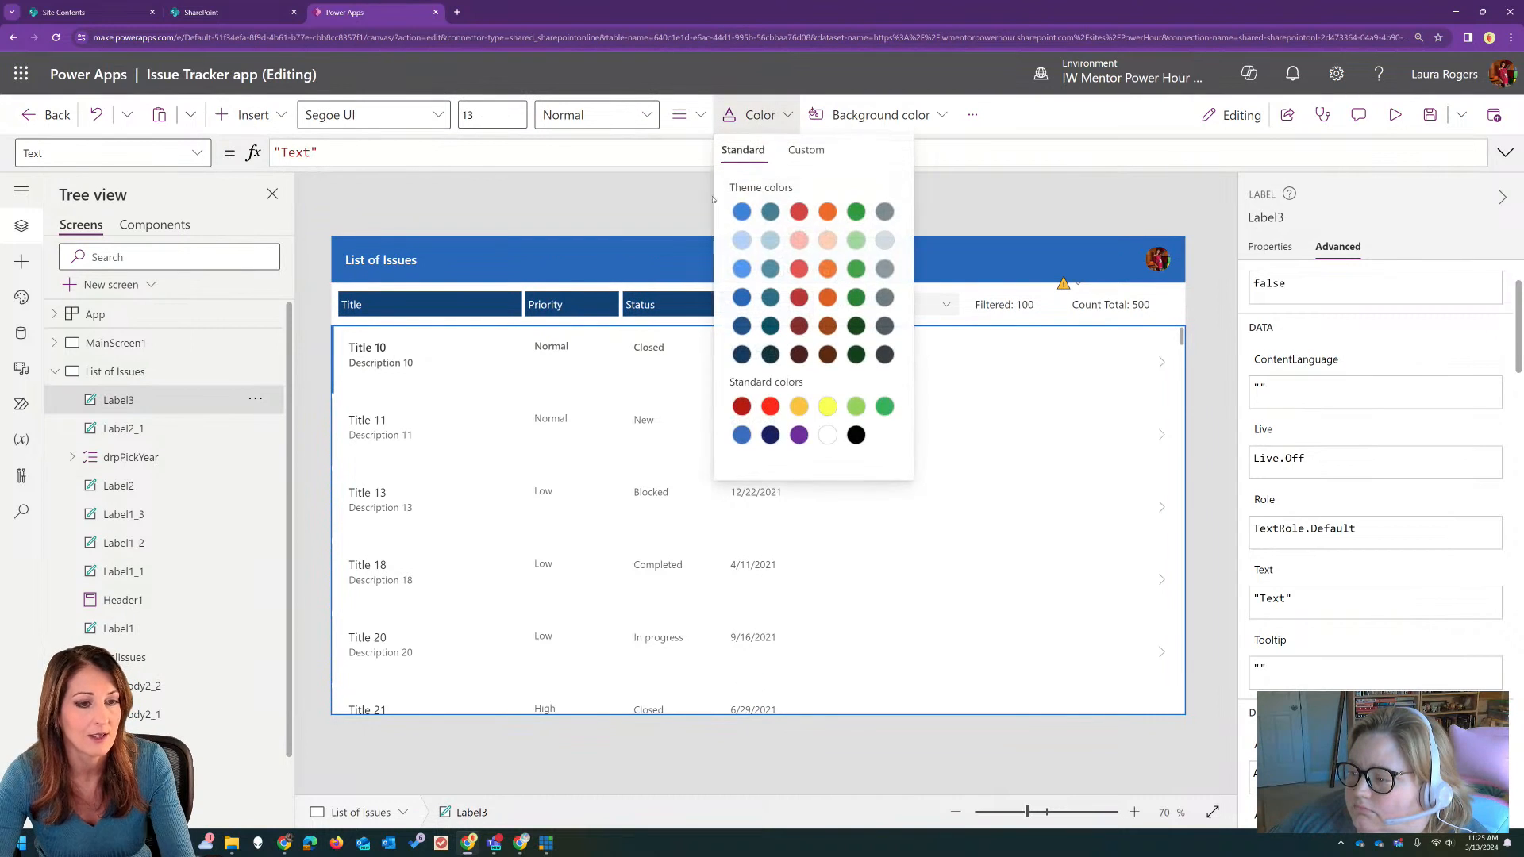
pyautogui.click(827, 435)
pyautogui.click(952, 208)
pyautogui.click(782, 260)
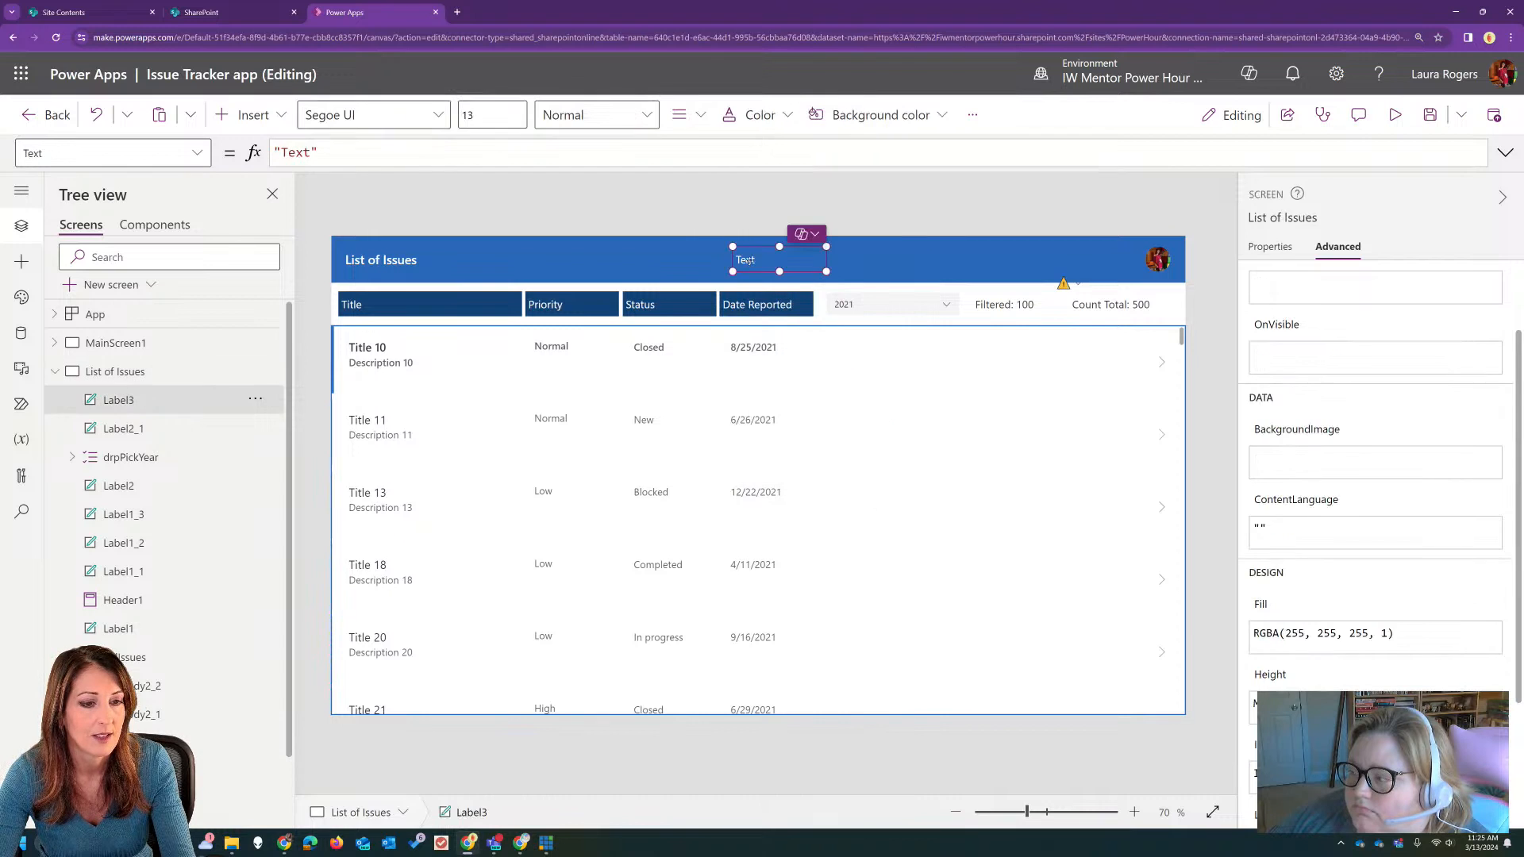
# Step: Start a Date( formula as the new header label's text, clear it, and delete the label
pyautogui.moveTo(349, 153); pyautogui.dragTo(247, 157)
pyautogui.write('Date(')
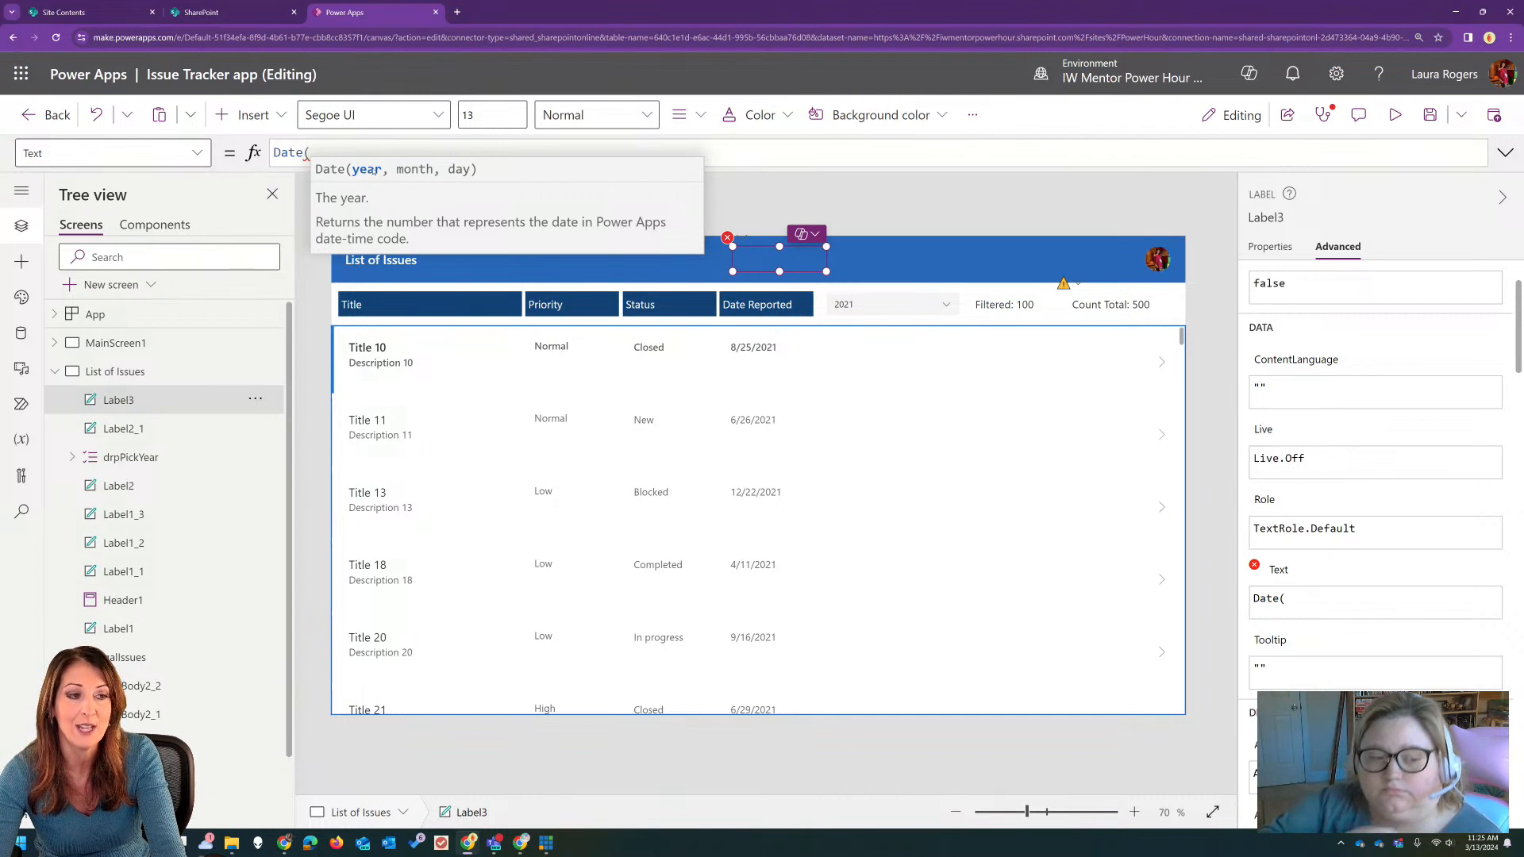
pyautogui.hotkey('ctrl', 'a')
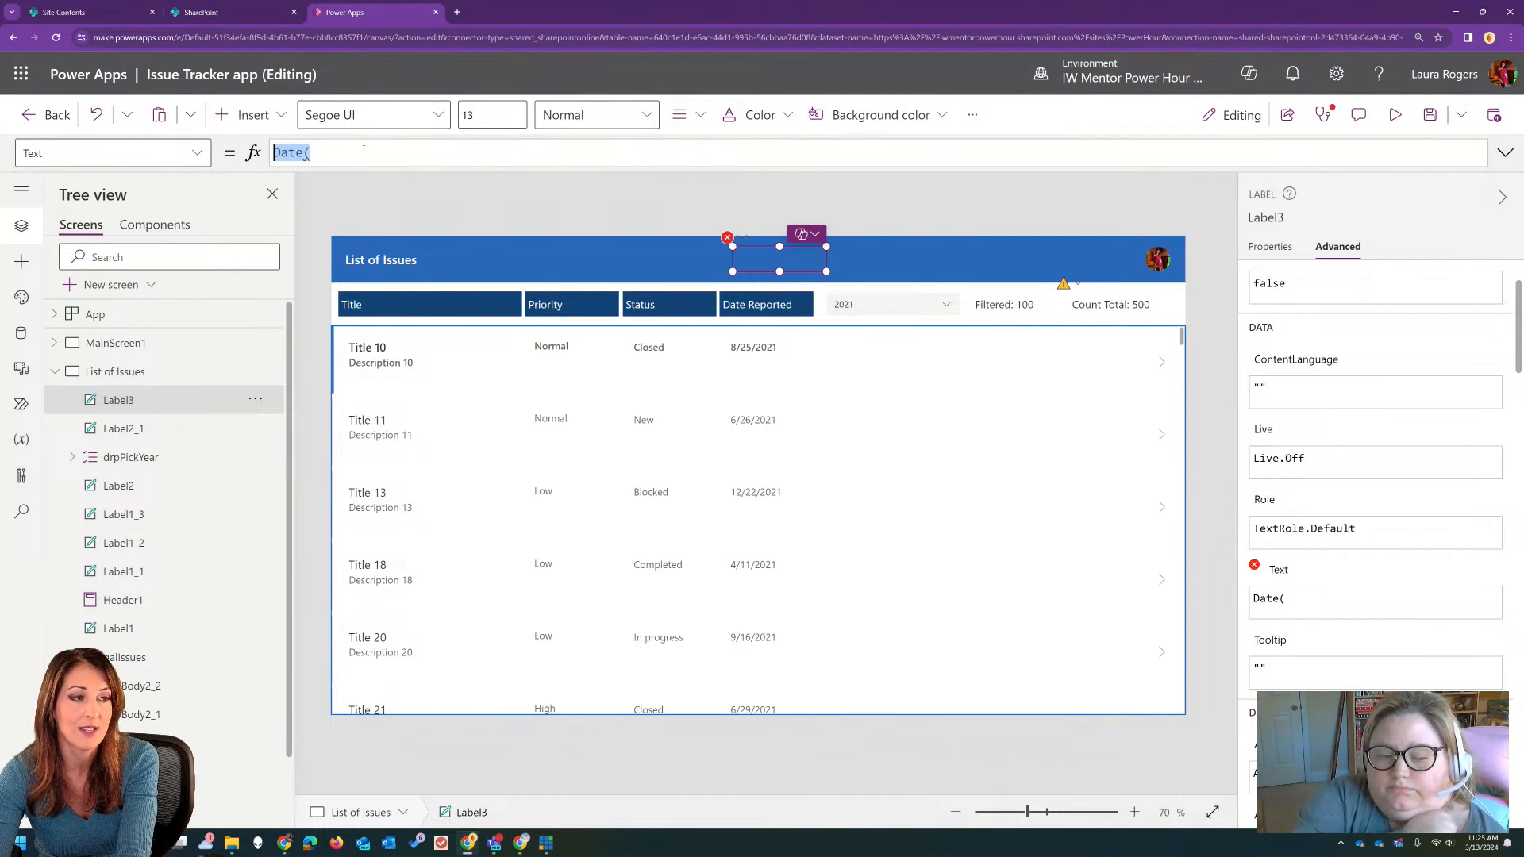
pyautogui.press('BackSpace')
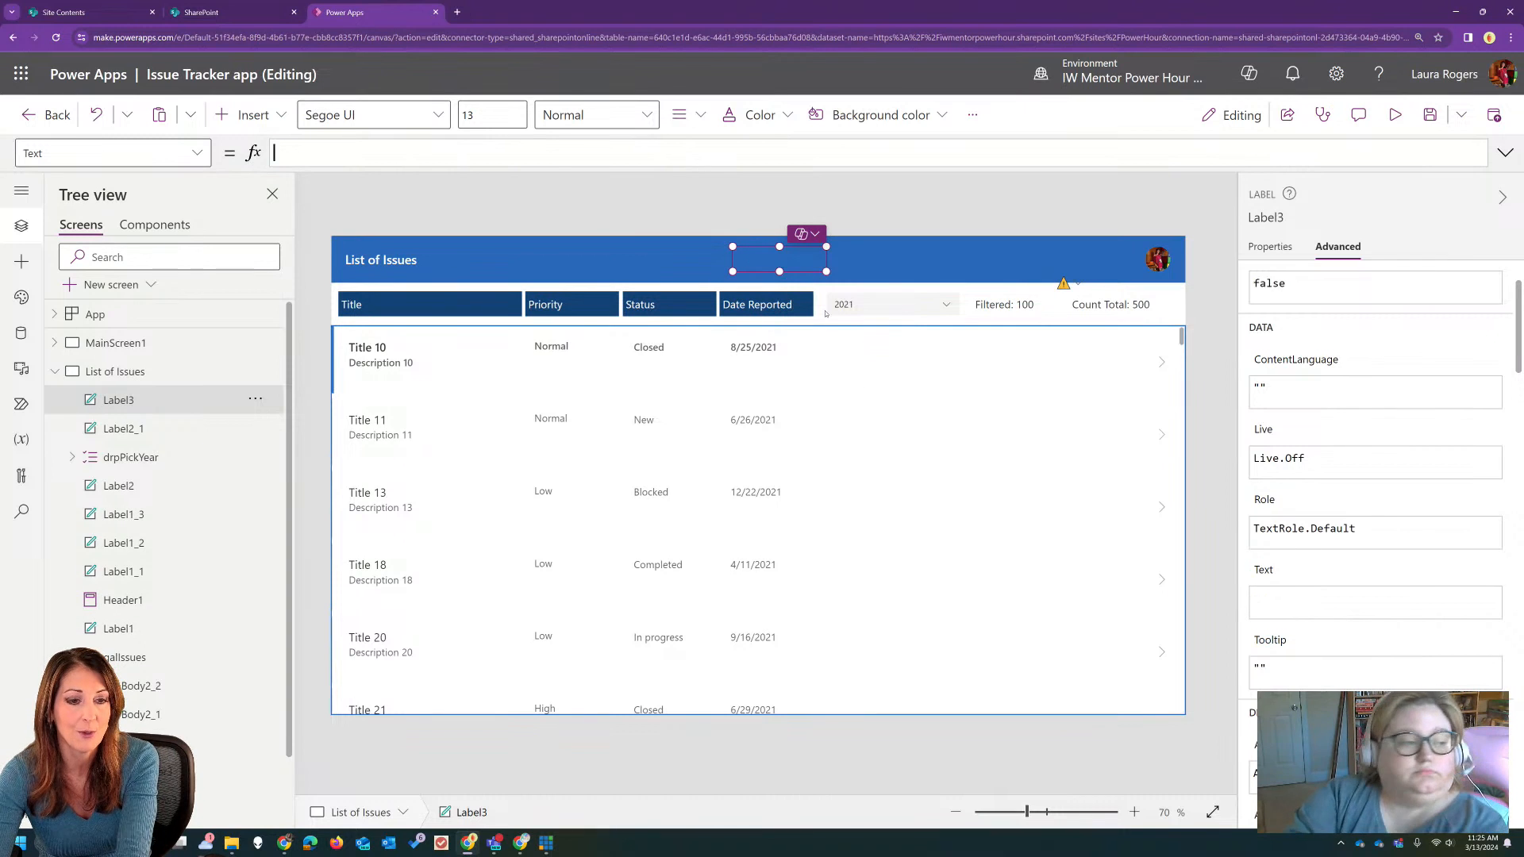
pyautogui.press('Delete')
# Step: Open the issues gallery's Items formula in full and select the entire Filter expression for review
pyautogui.click(840, 492)
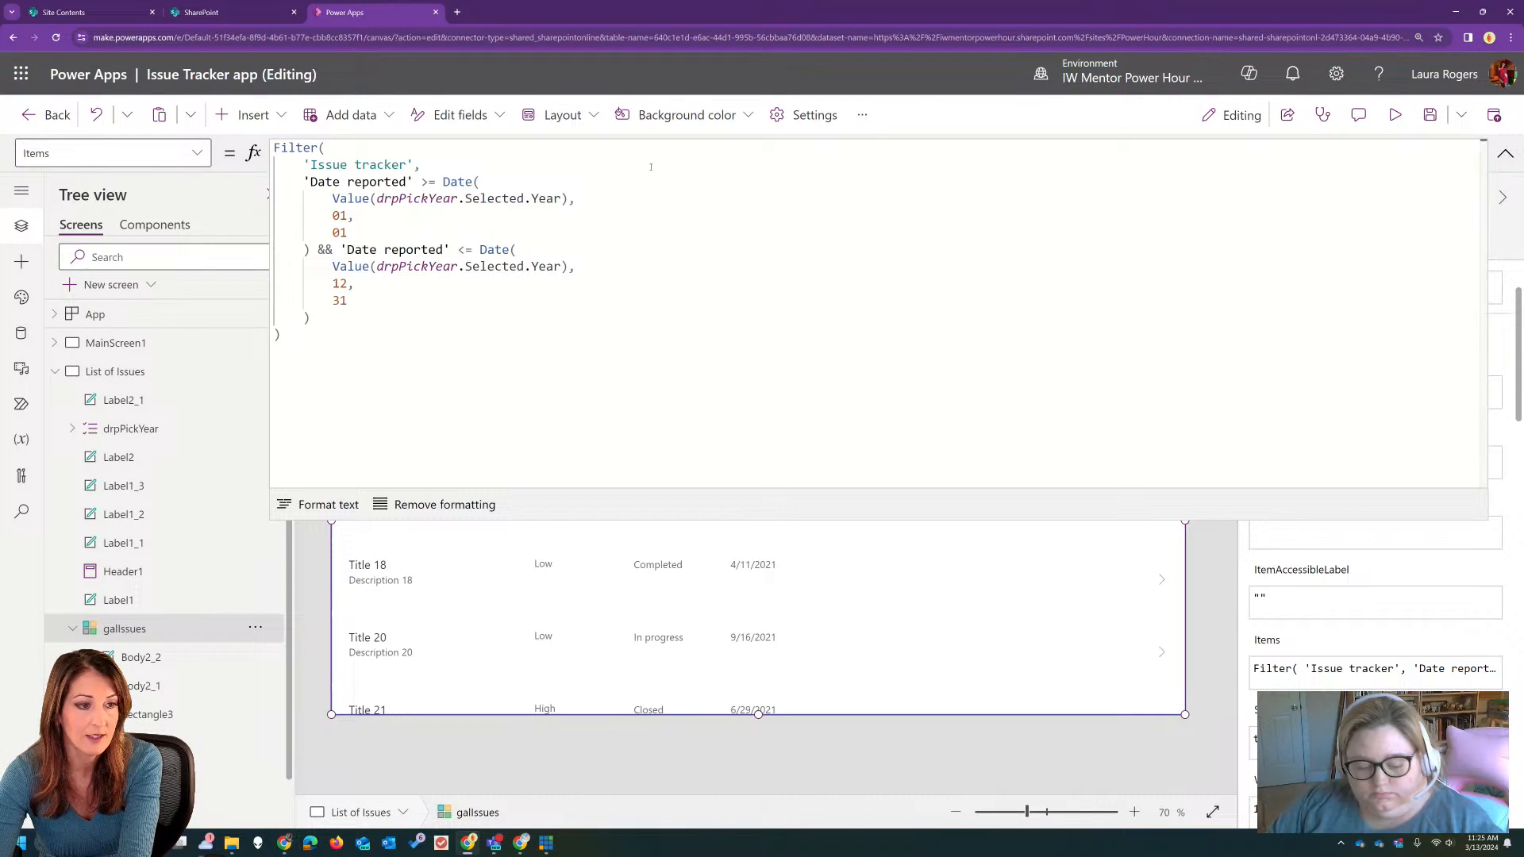
pyautogui.click(428, 181)
pyautogui.moveTo(272, 148); pyautogui.dragTo(337, 355)
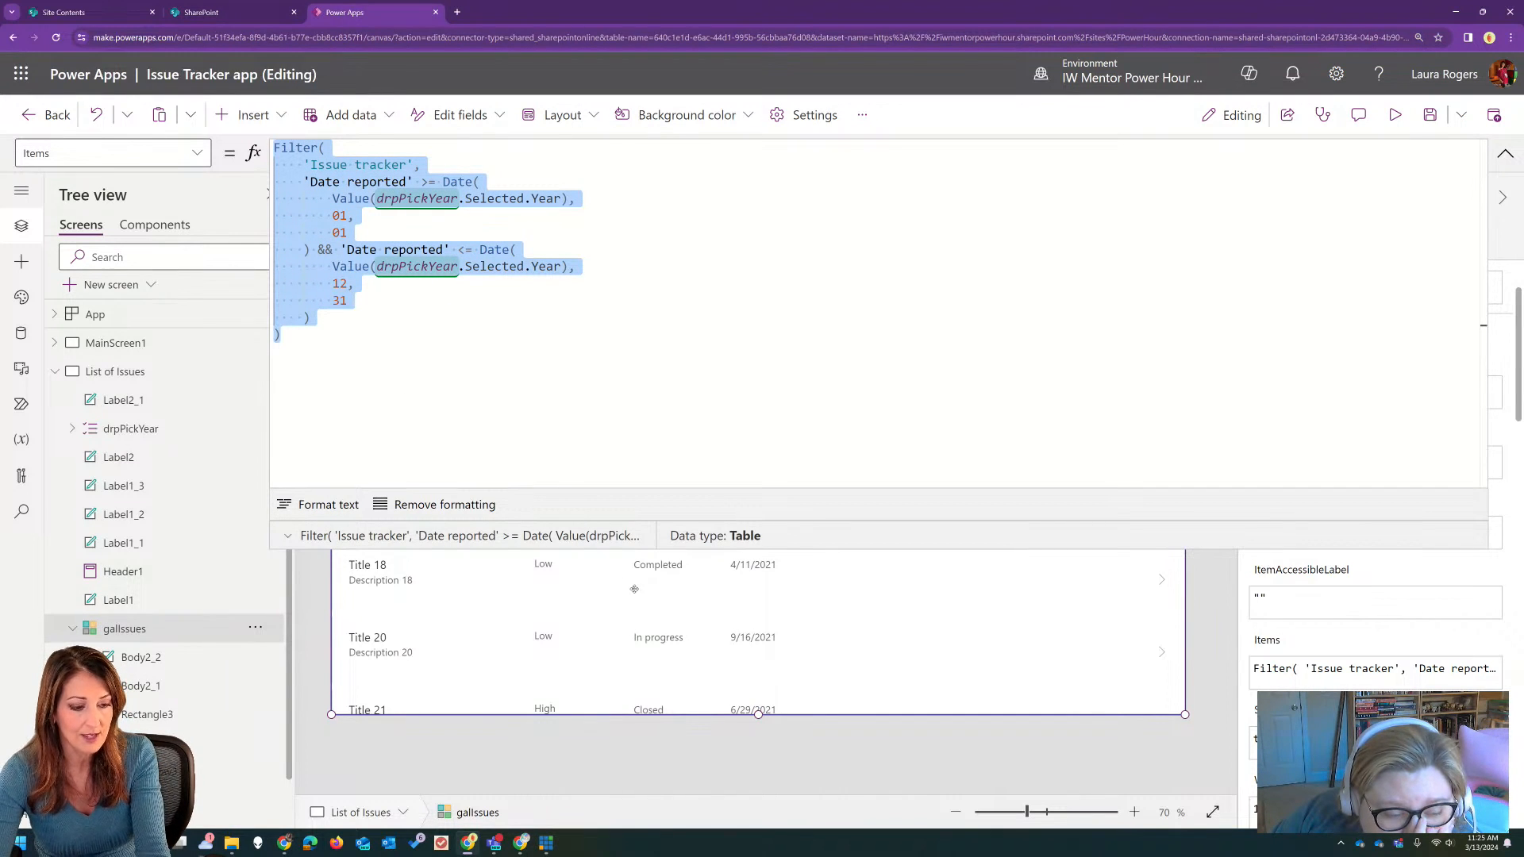
pyautogui.hotkey('alt', 'Tab')
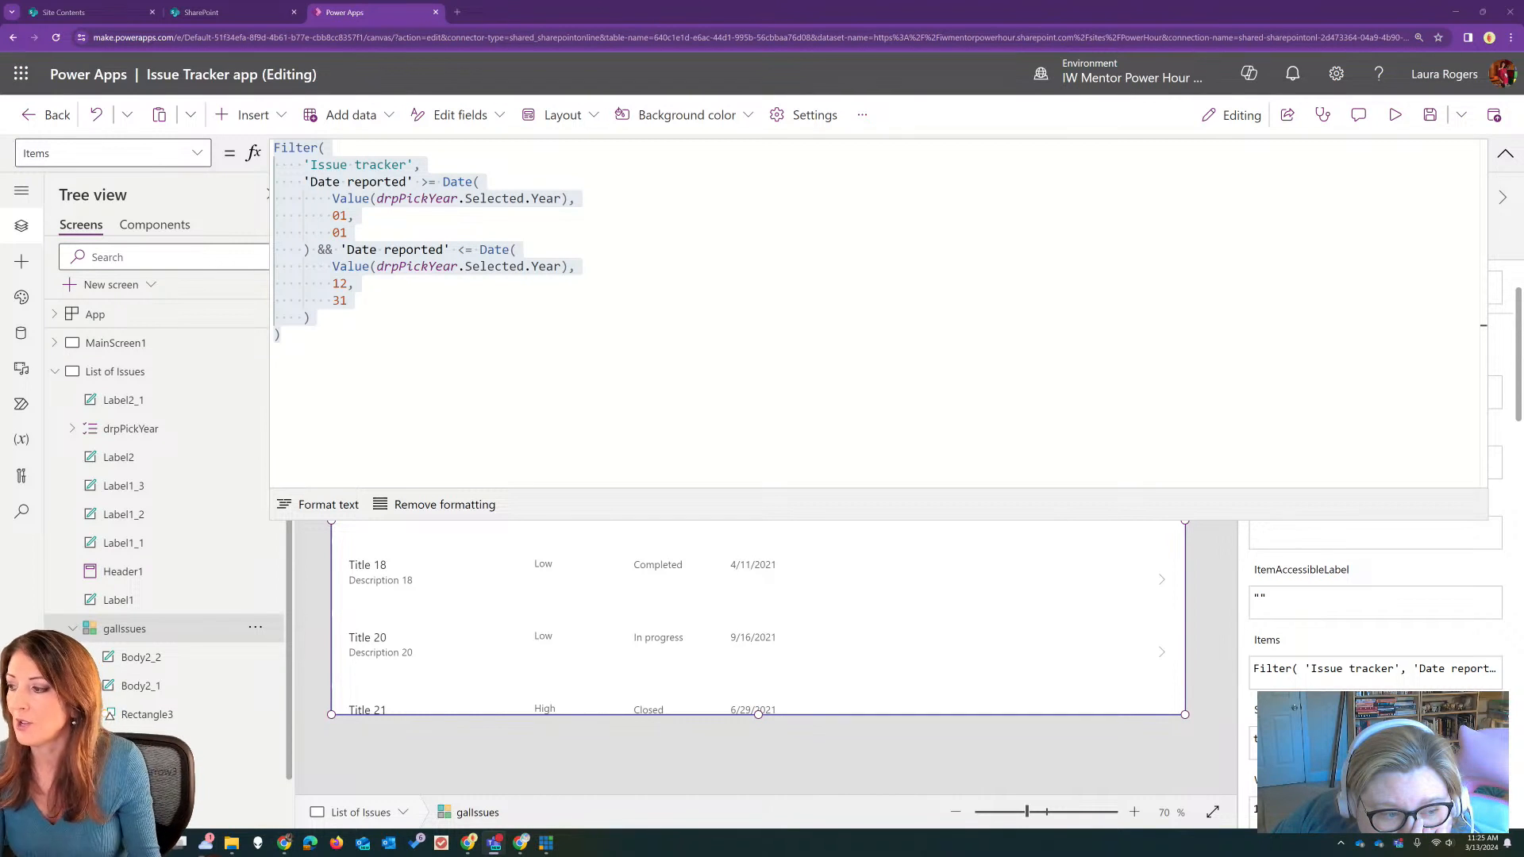
# Step: Close the expanded formula view and delete the Filtered count label above the issues gallery
pyautogui.click(1502, 155)
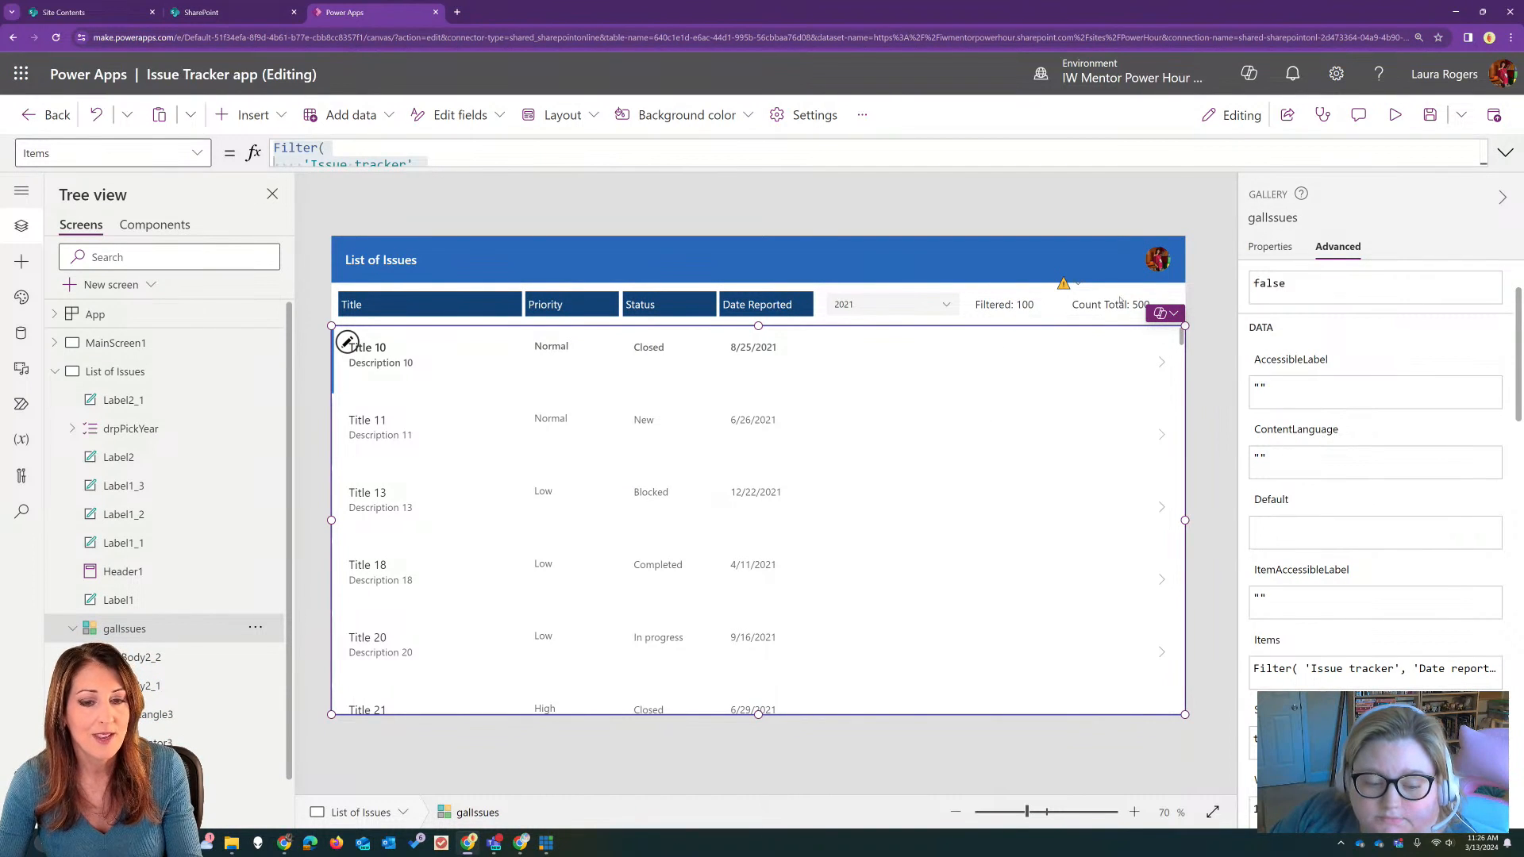
pyautogui.click(998, 308)
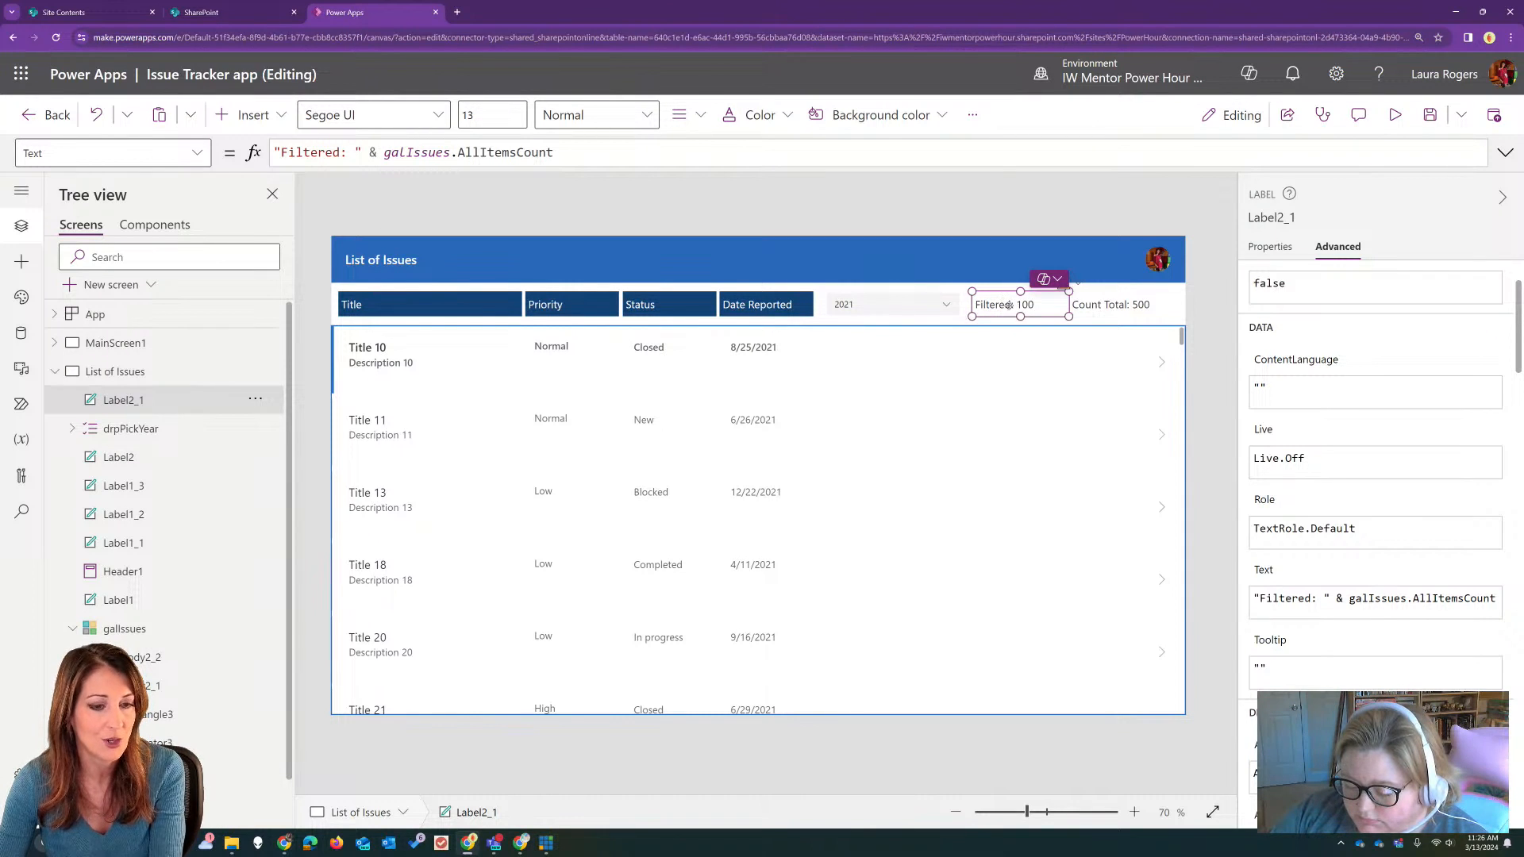
pyautogui.press('Delete')
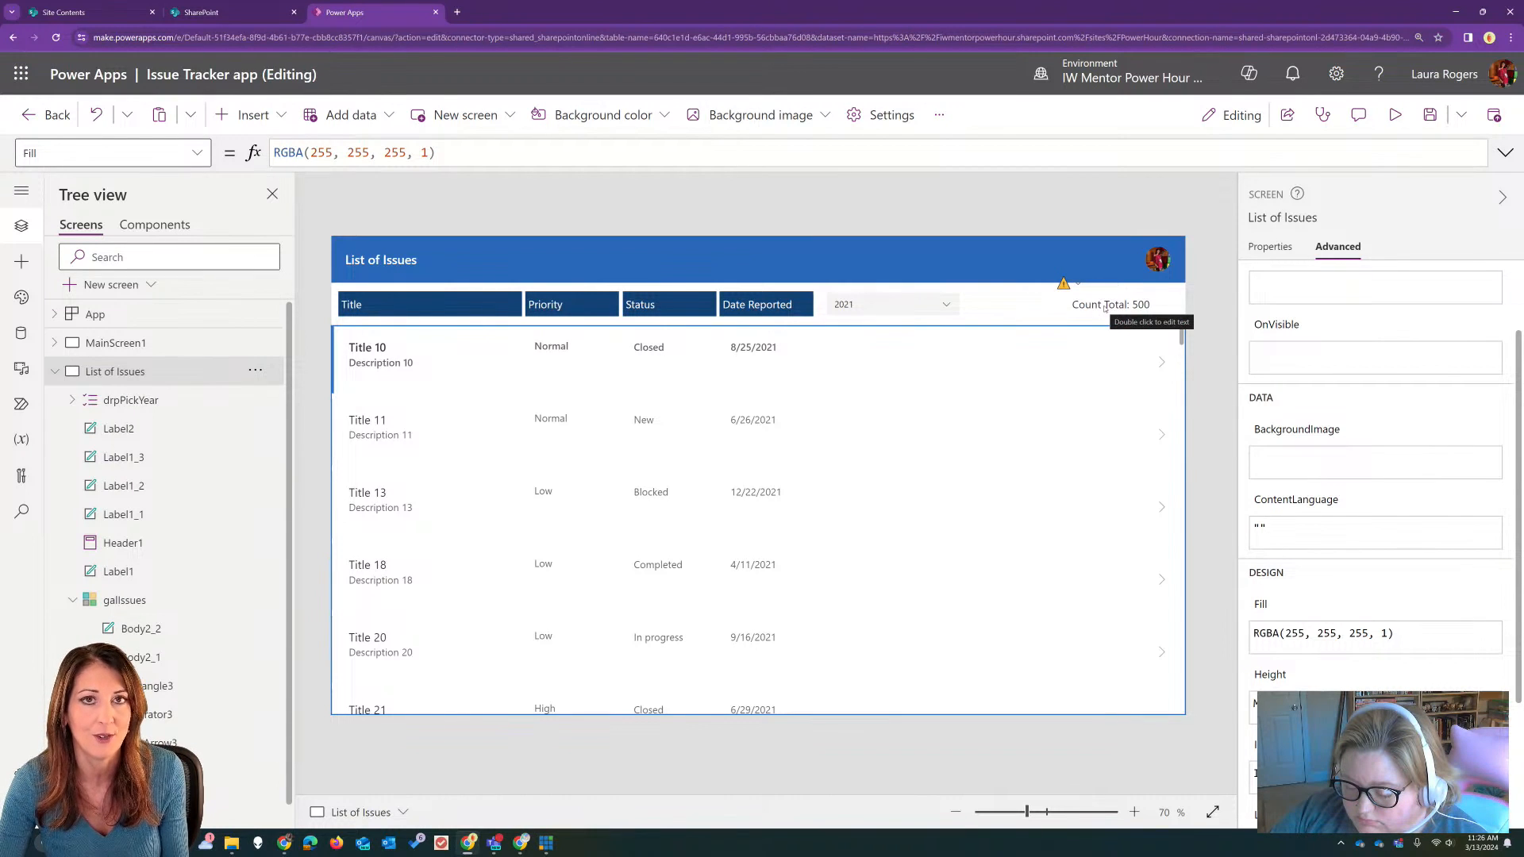
# Step: Begin wrapping 'Issue tracker' in a Filter( call inside the CountRows formula of the Count Total label
pyautogui.click(1105, 308)
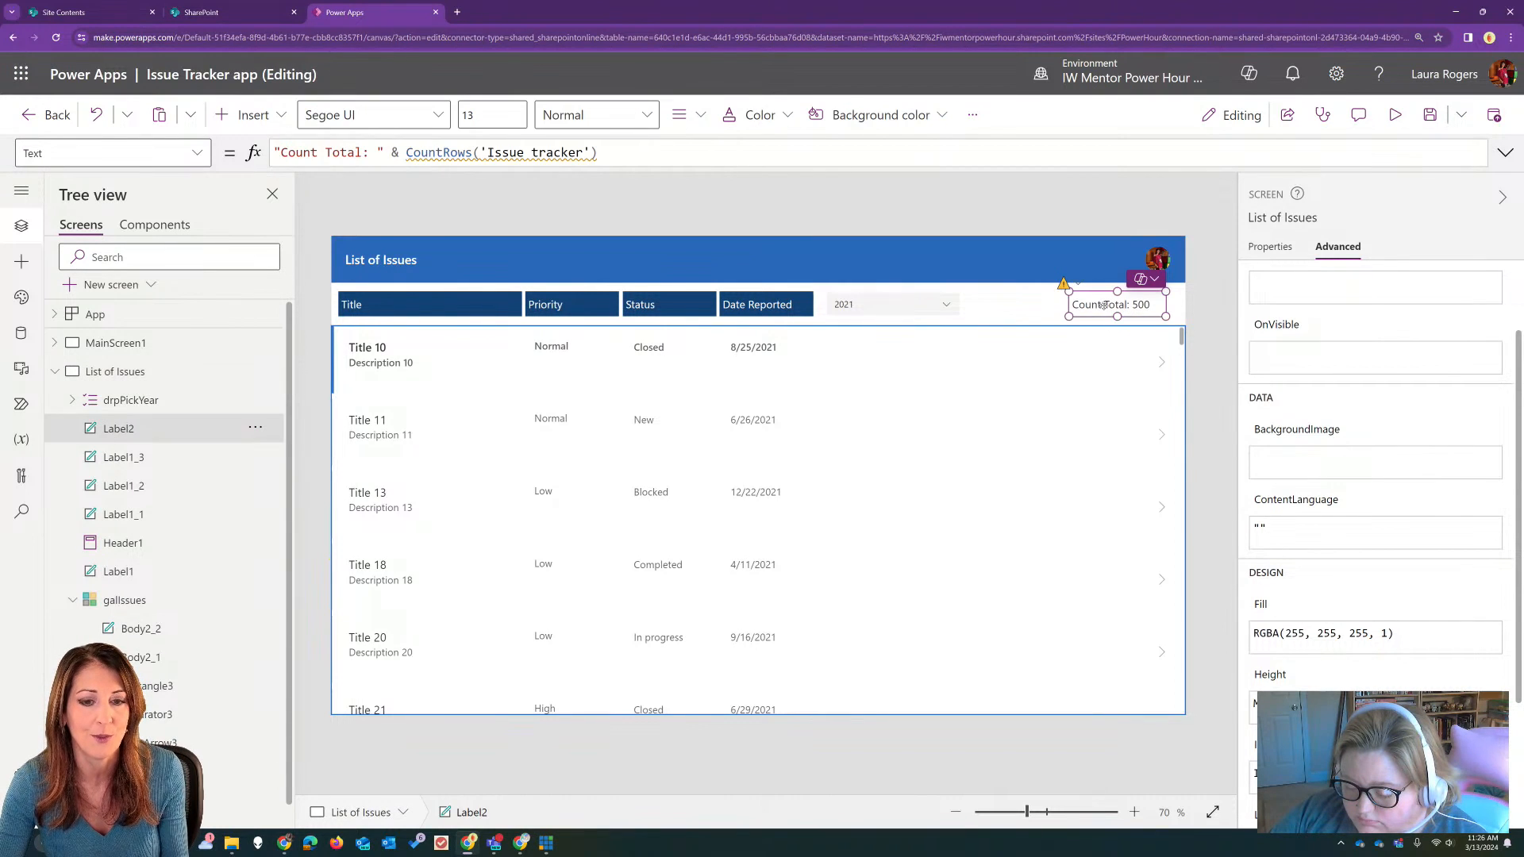
pyautogui.click(599, 152)
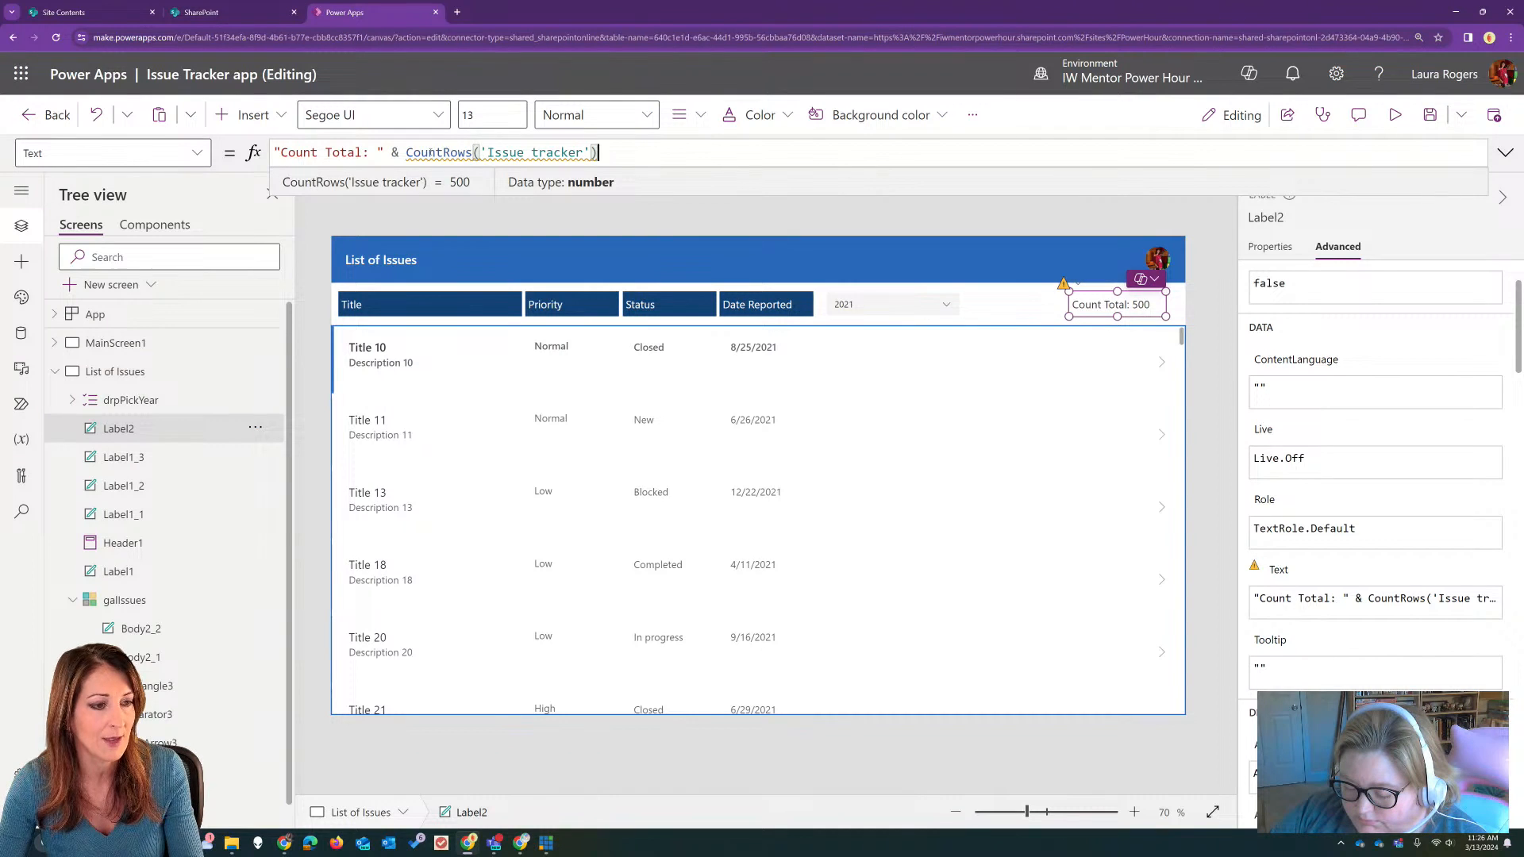
pyautogui.doubleClick(429, 152)
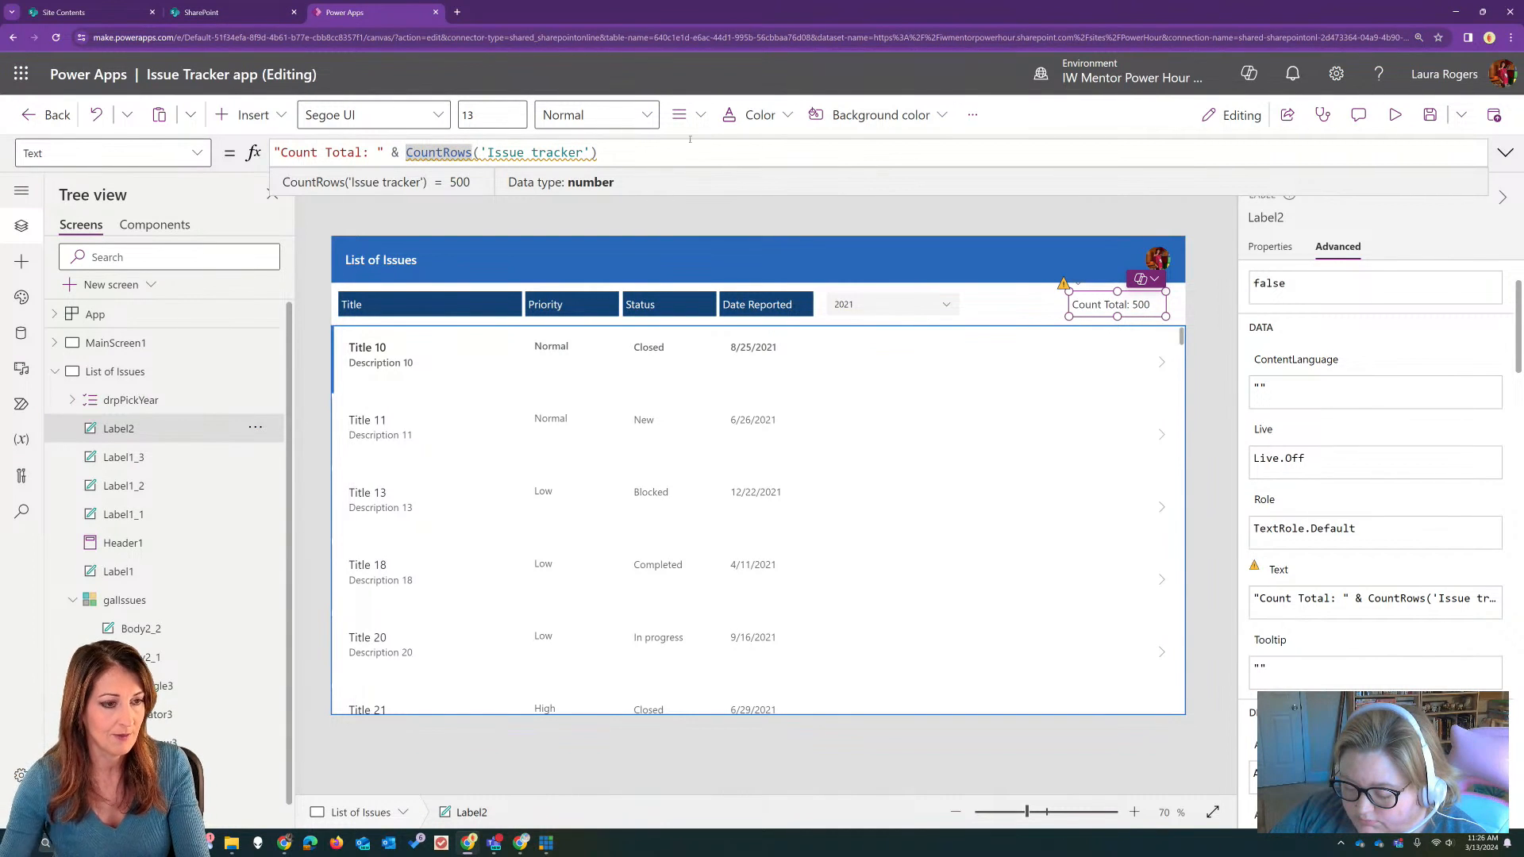
pyautogui.click(482, 152)
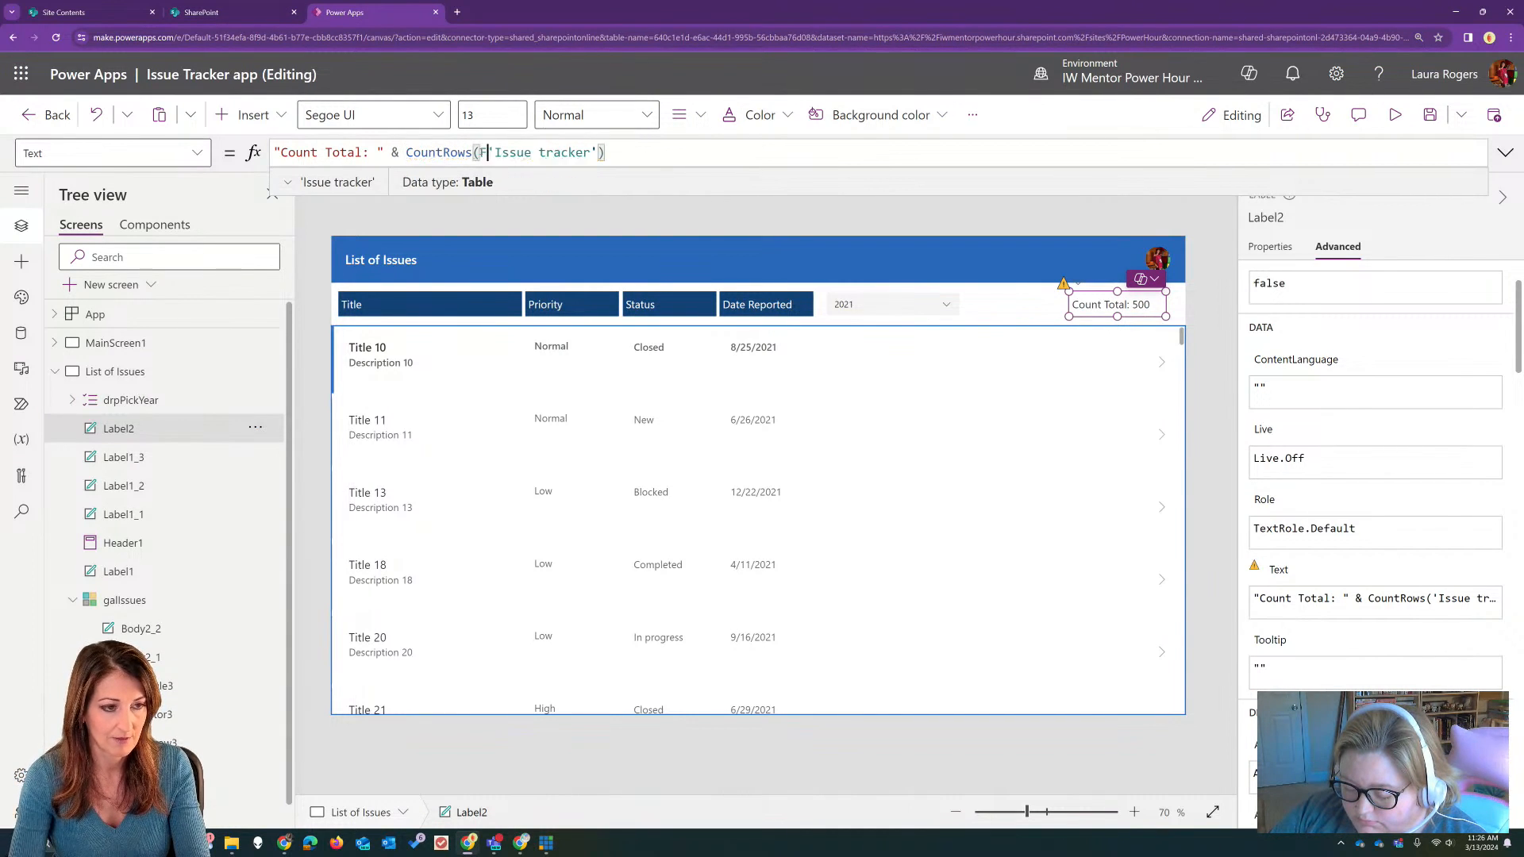
pyautogui.write('Filter(')
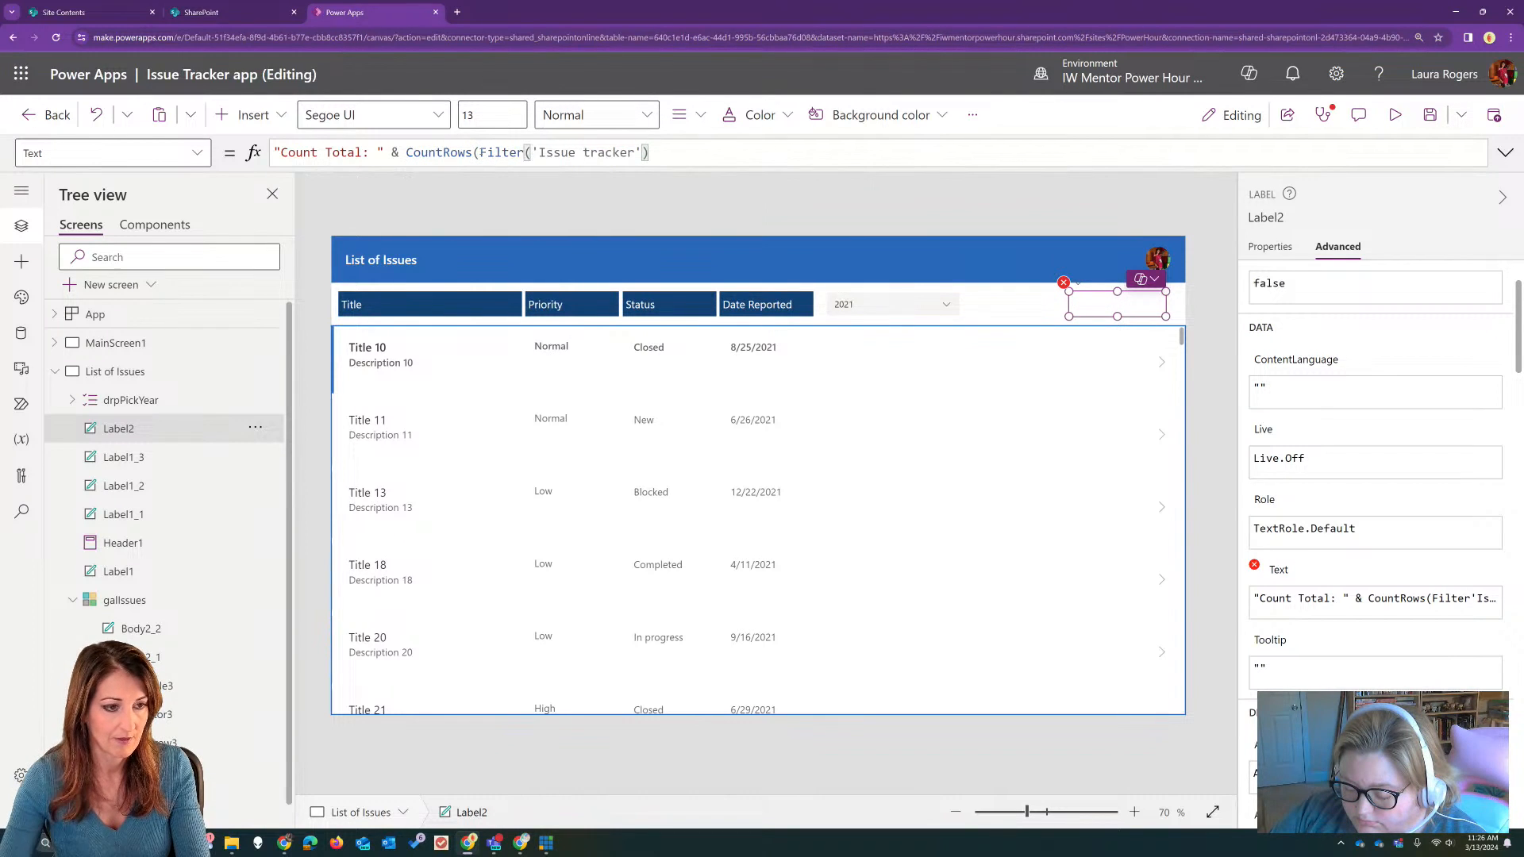
pyautogui.click(678, 148)
pyautogui.write(',')
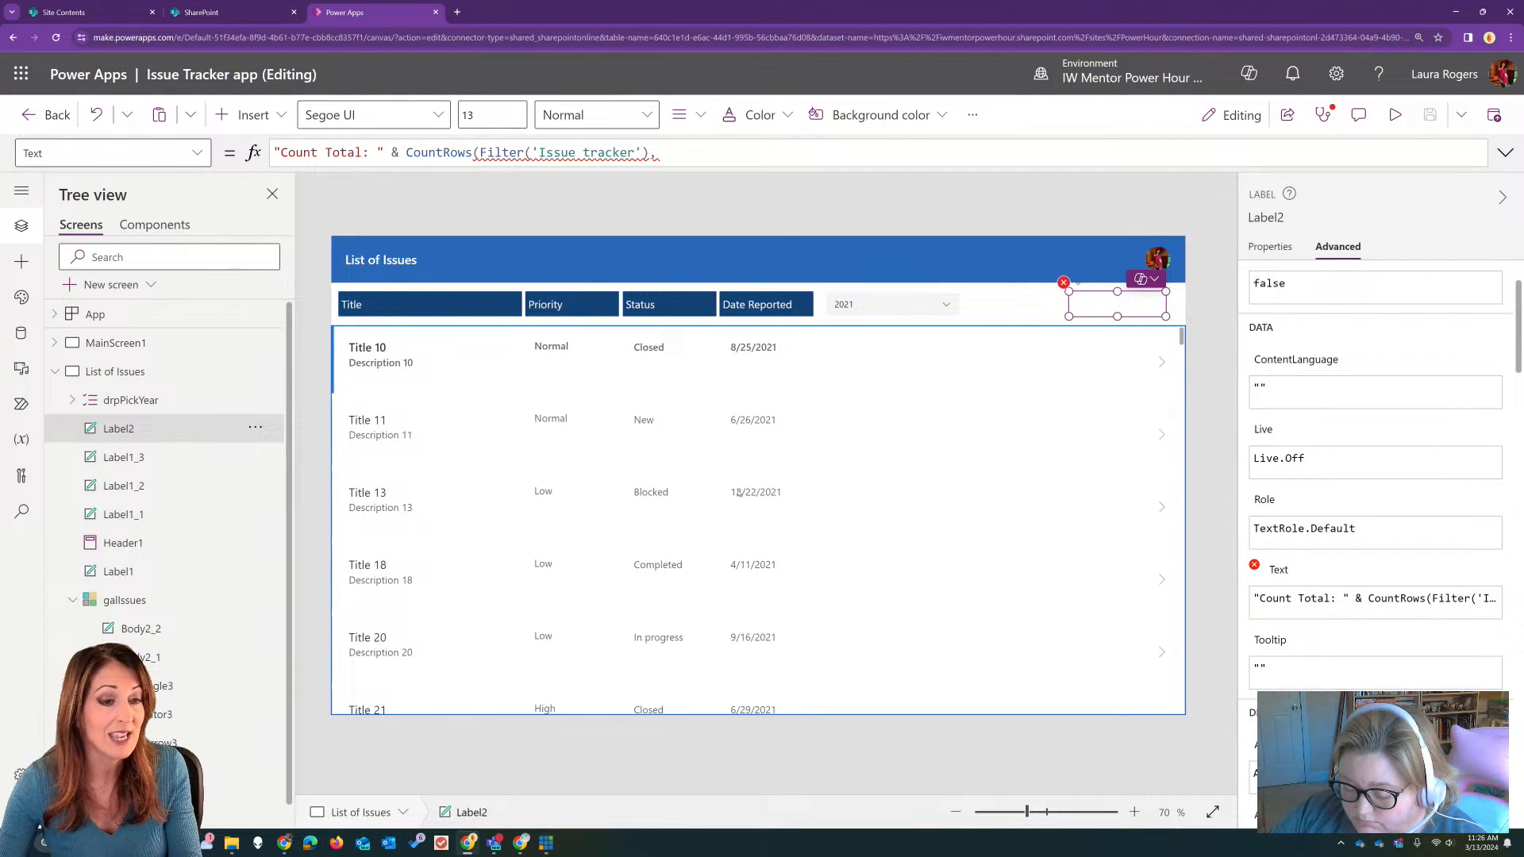
# Step: Copy the gallery's whole Filter formula into CountRows in the Count Total label's text, add the closing parenthesis and check the complete formula
pyautogui.click(740, 544)
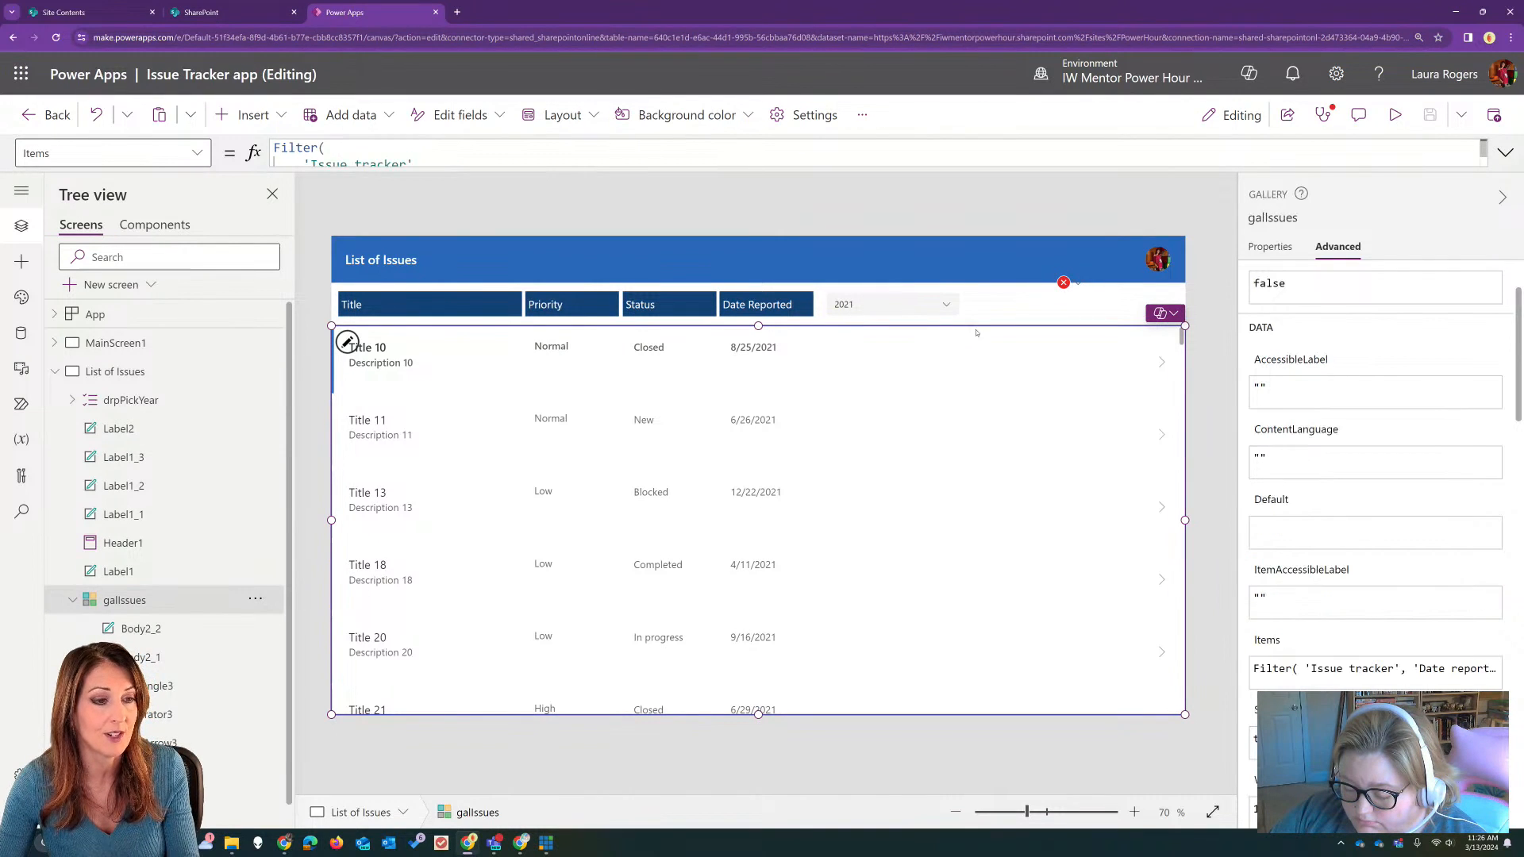
pyautogui.click(1505, 152)
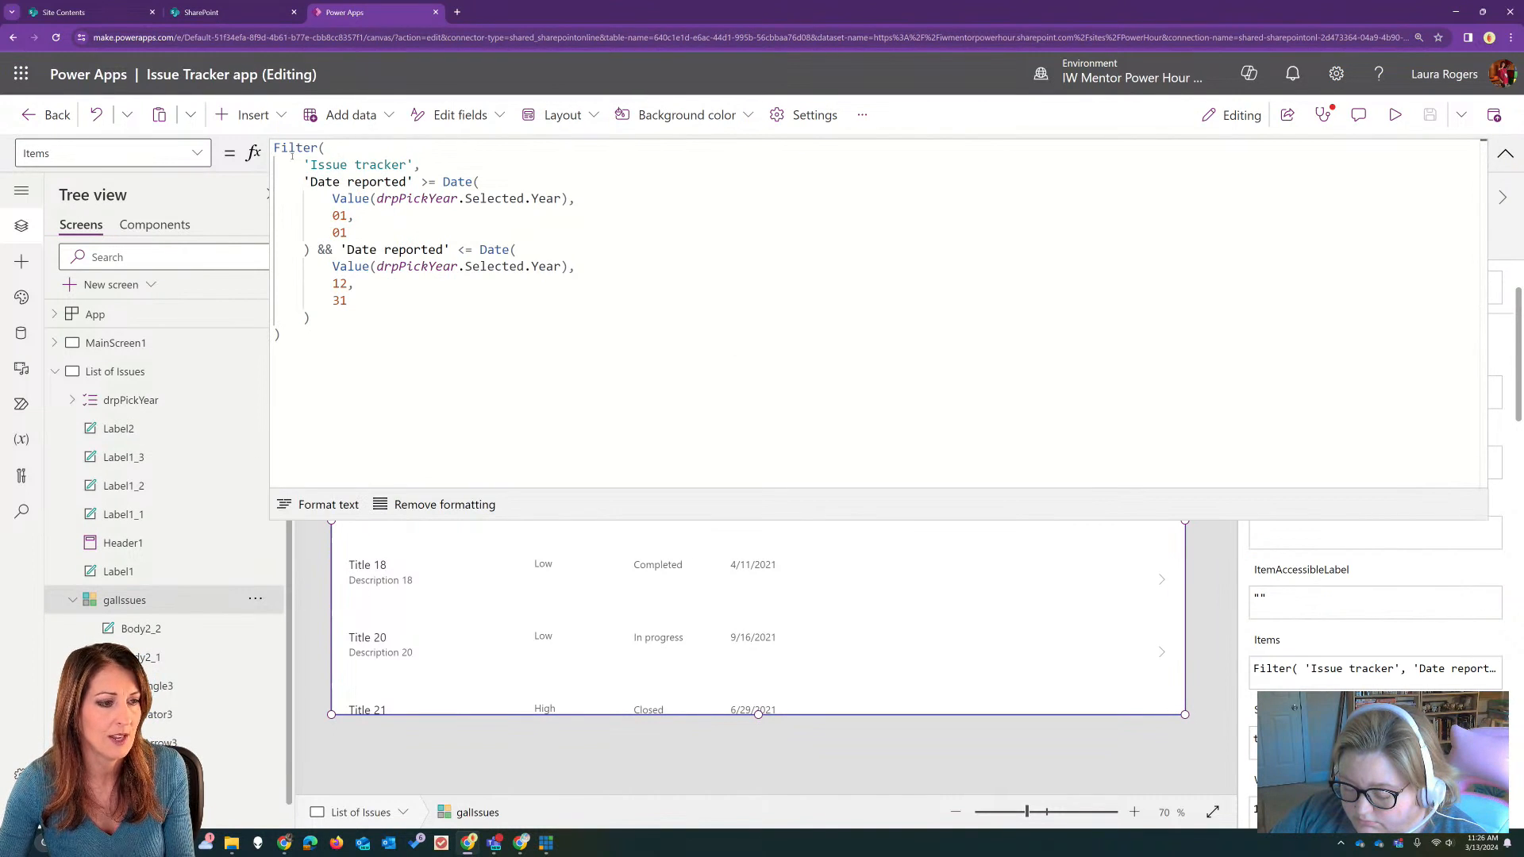
pyautogui.moveTo(274, 147); pyautogui.dragTo(332, 354)
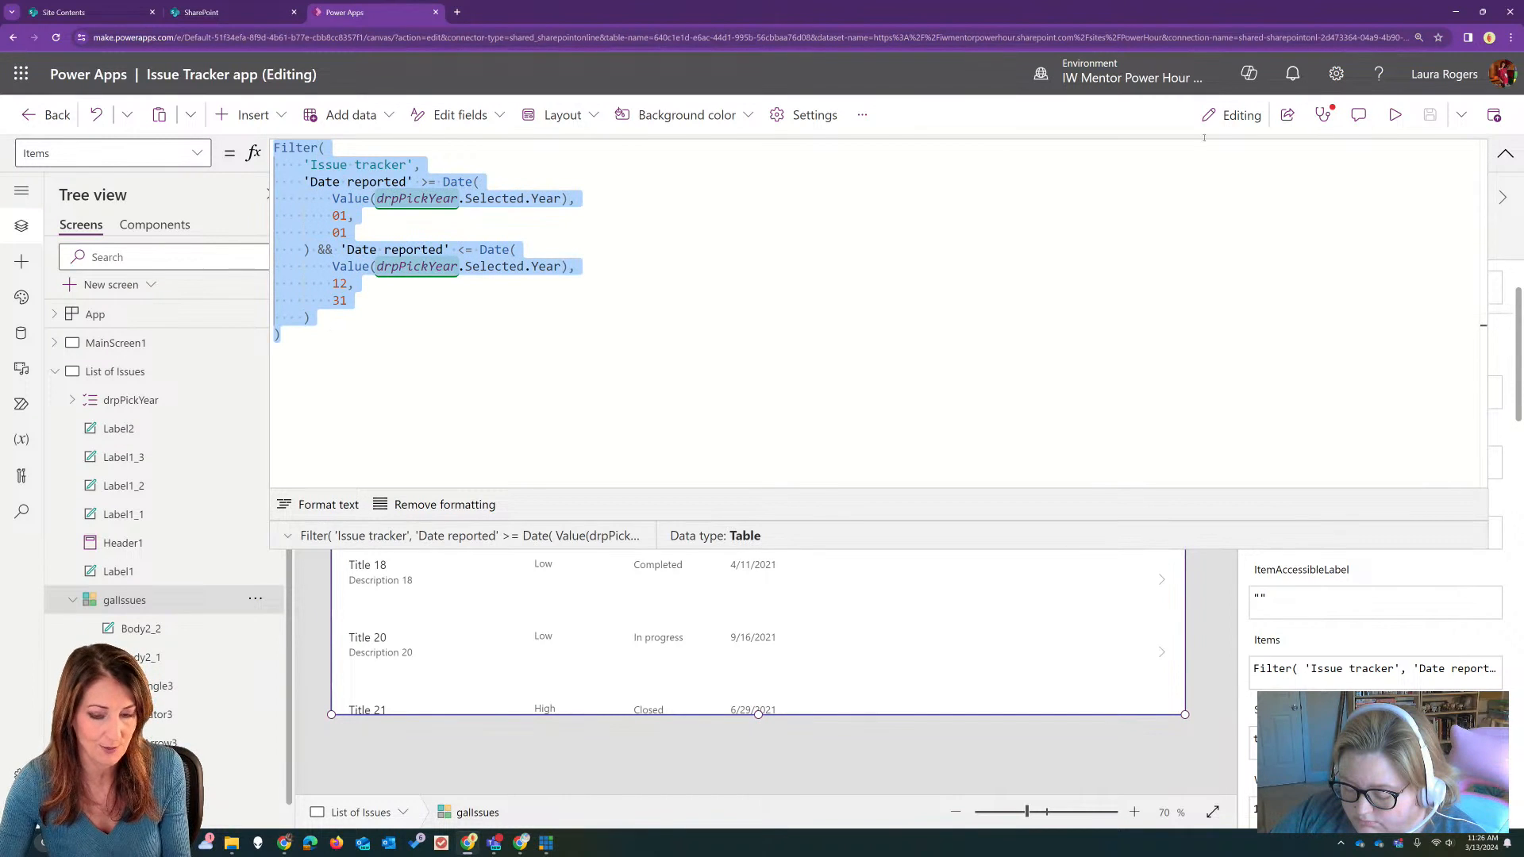
pyautogui.click(1082, 304)
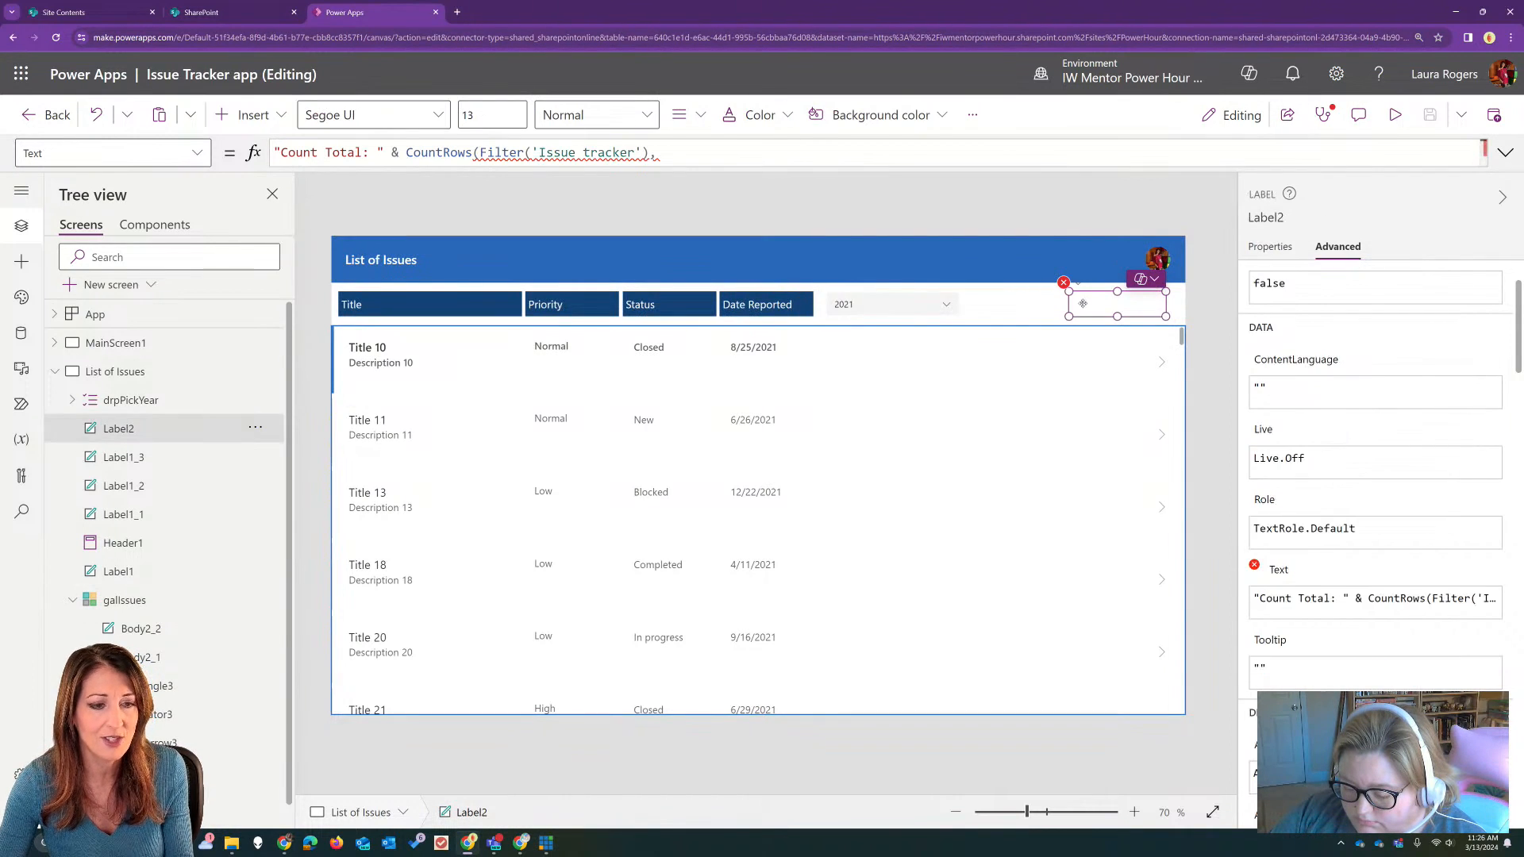
pyautogui.moveTo(480, 153); pyautogui.dragTo(747, 161)
pyautogui.hotkey('ctrl', 'v')
pyautogui.write(')')
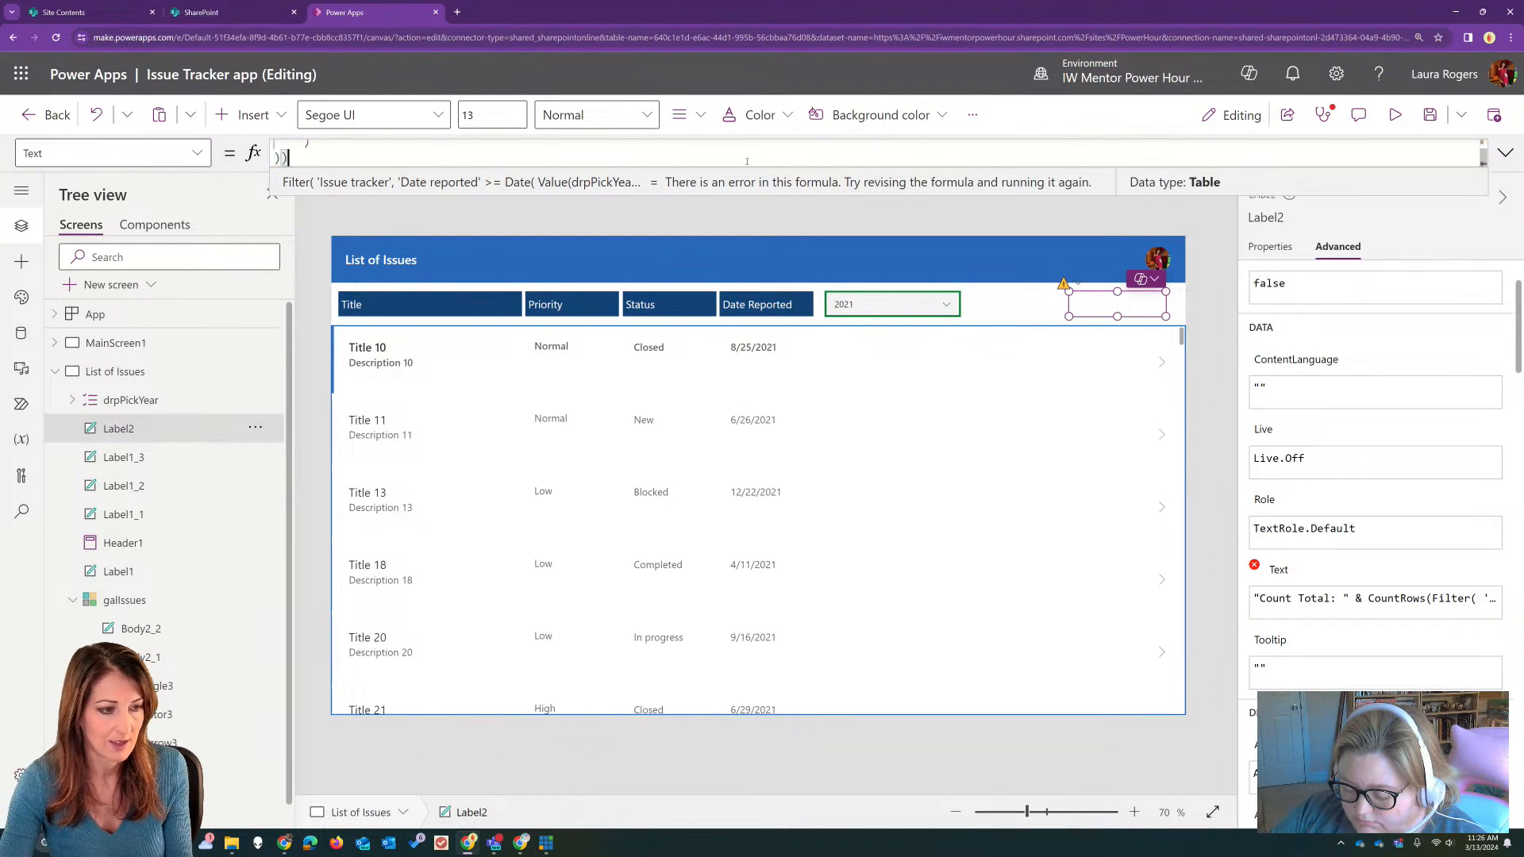
pyautogui.click(1504, 152)
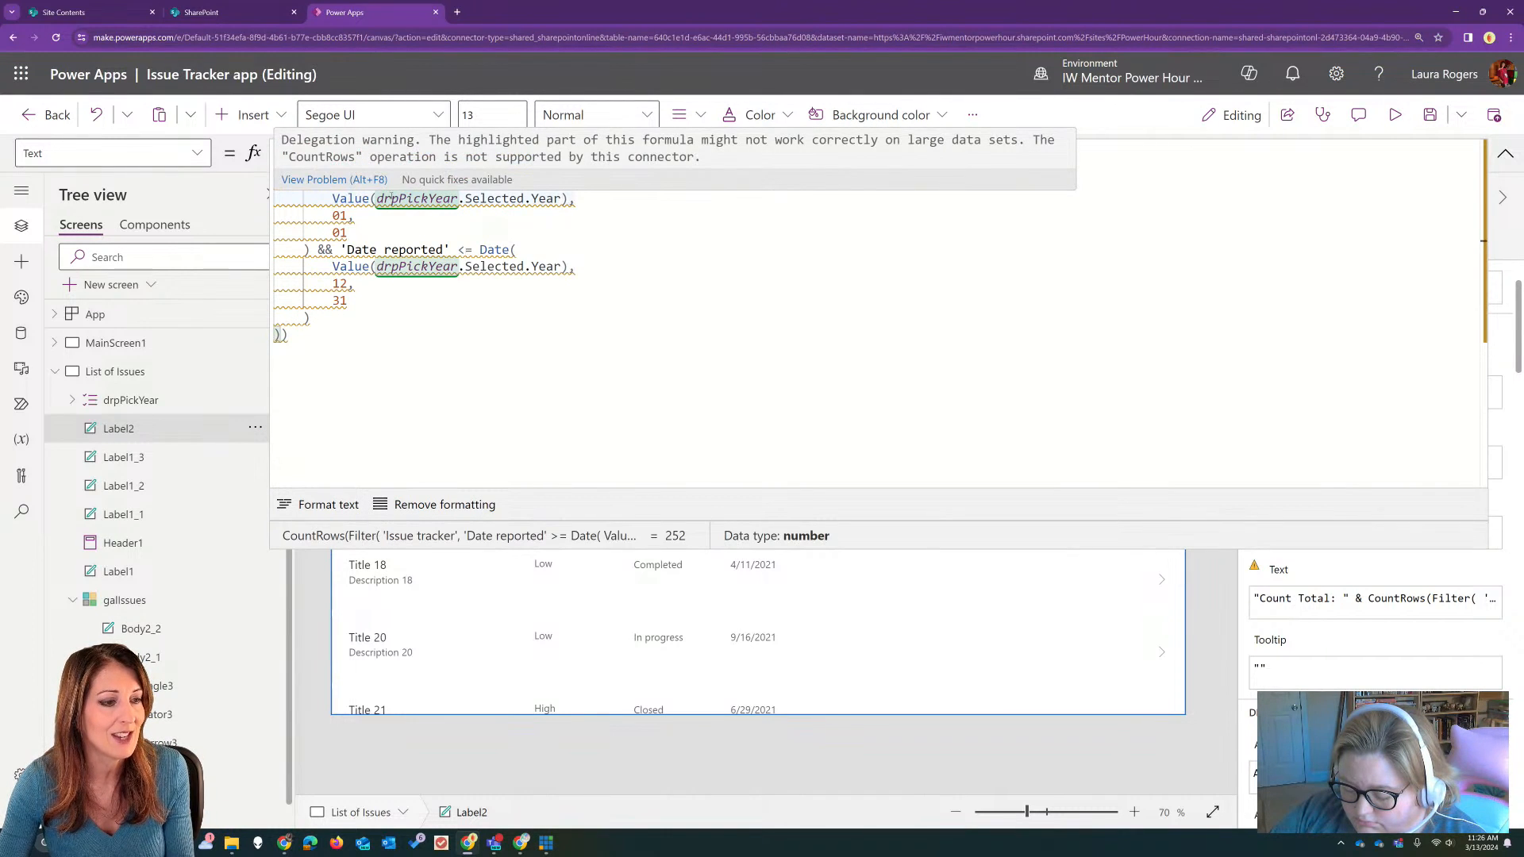
pyautogui.click(1505, 153)
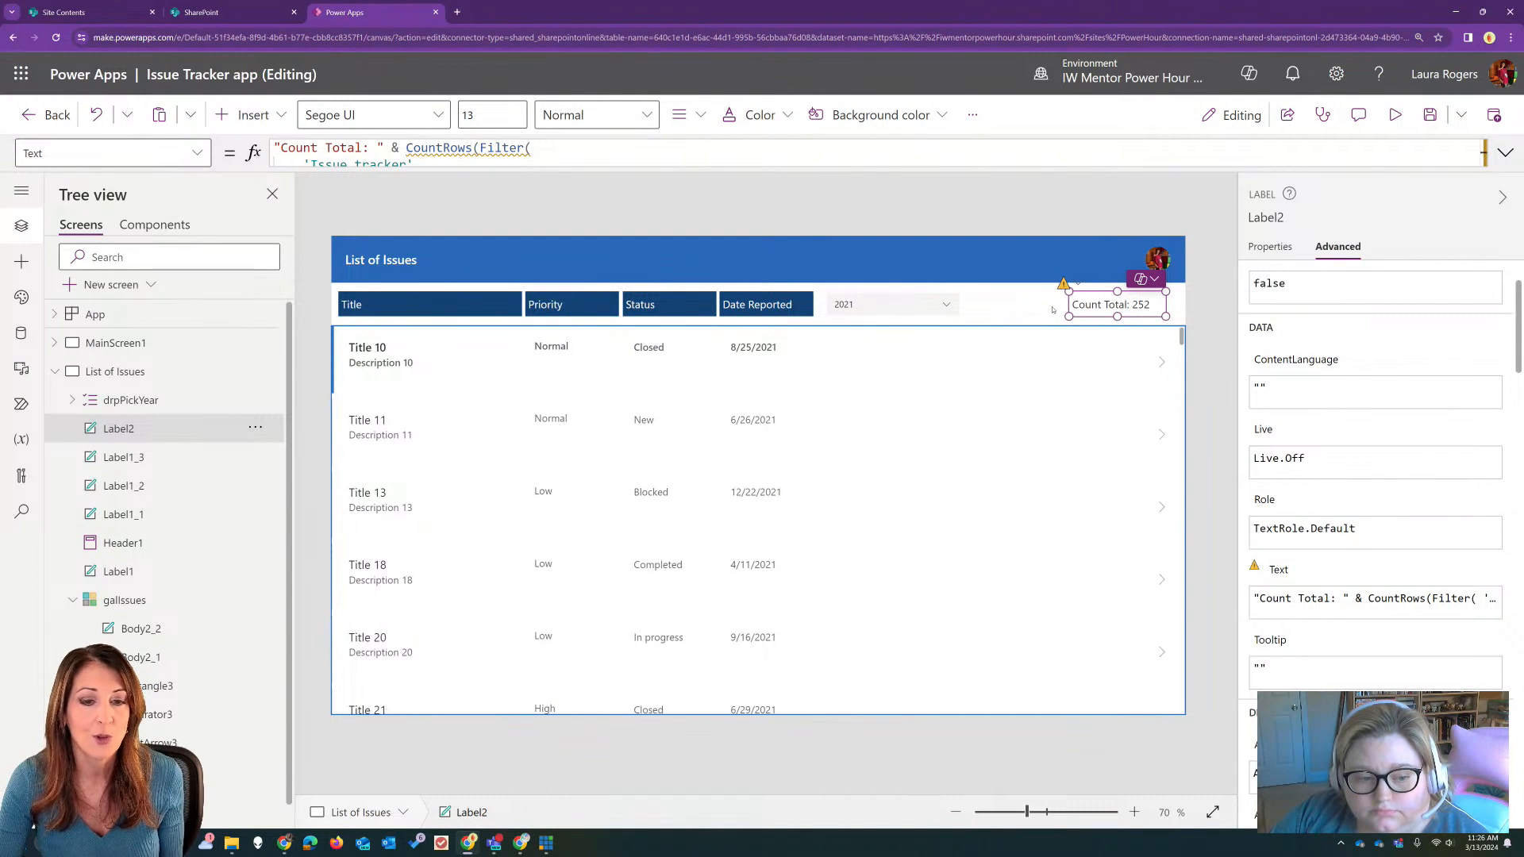
# Step: Preview the app, compare the Count Total for years 2022, 2023 and 2024, and leave the preview
pyautogui.click(1394, 114)
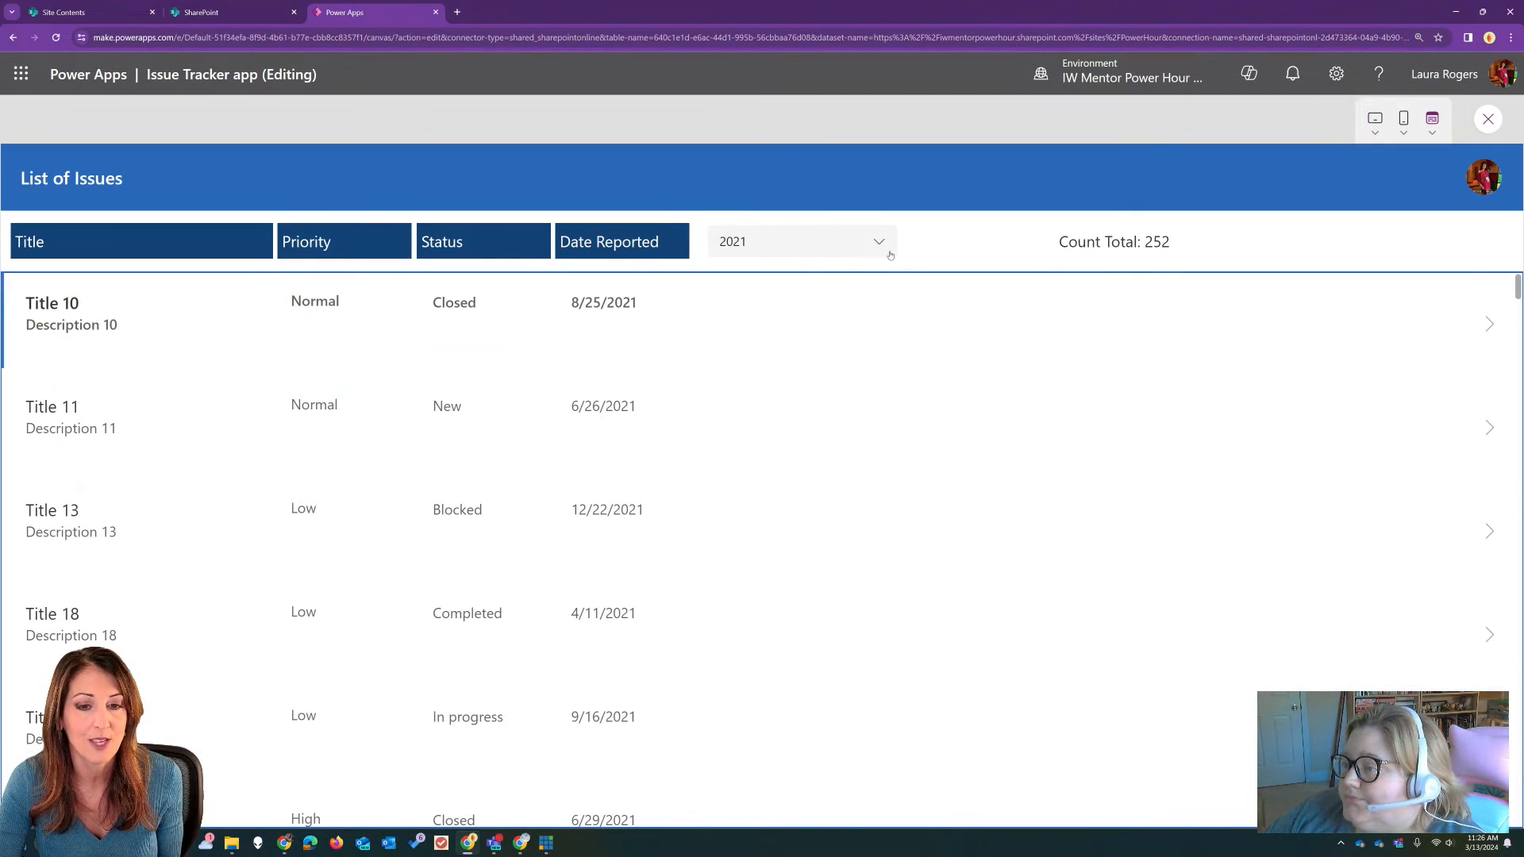
pyautogui.click(865, 243)
pyautogui.click(817, 301)
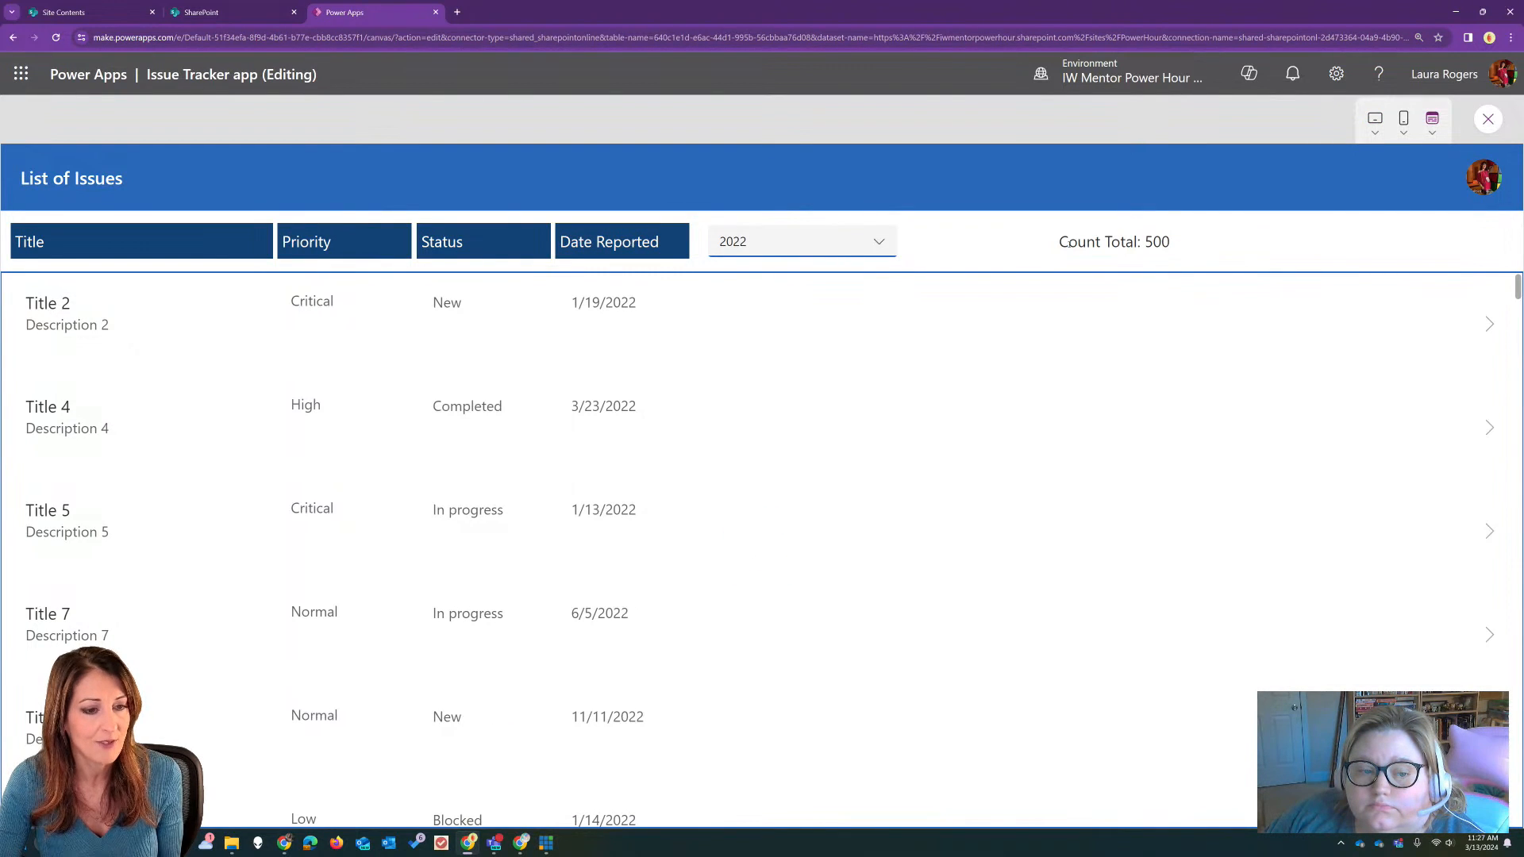
pyautogui.click(849, 252)
pyautogui.click(820, 283)
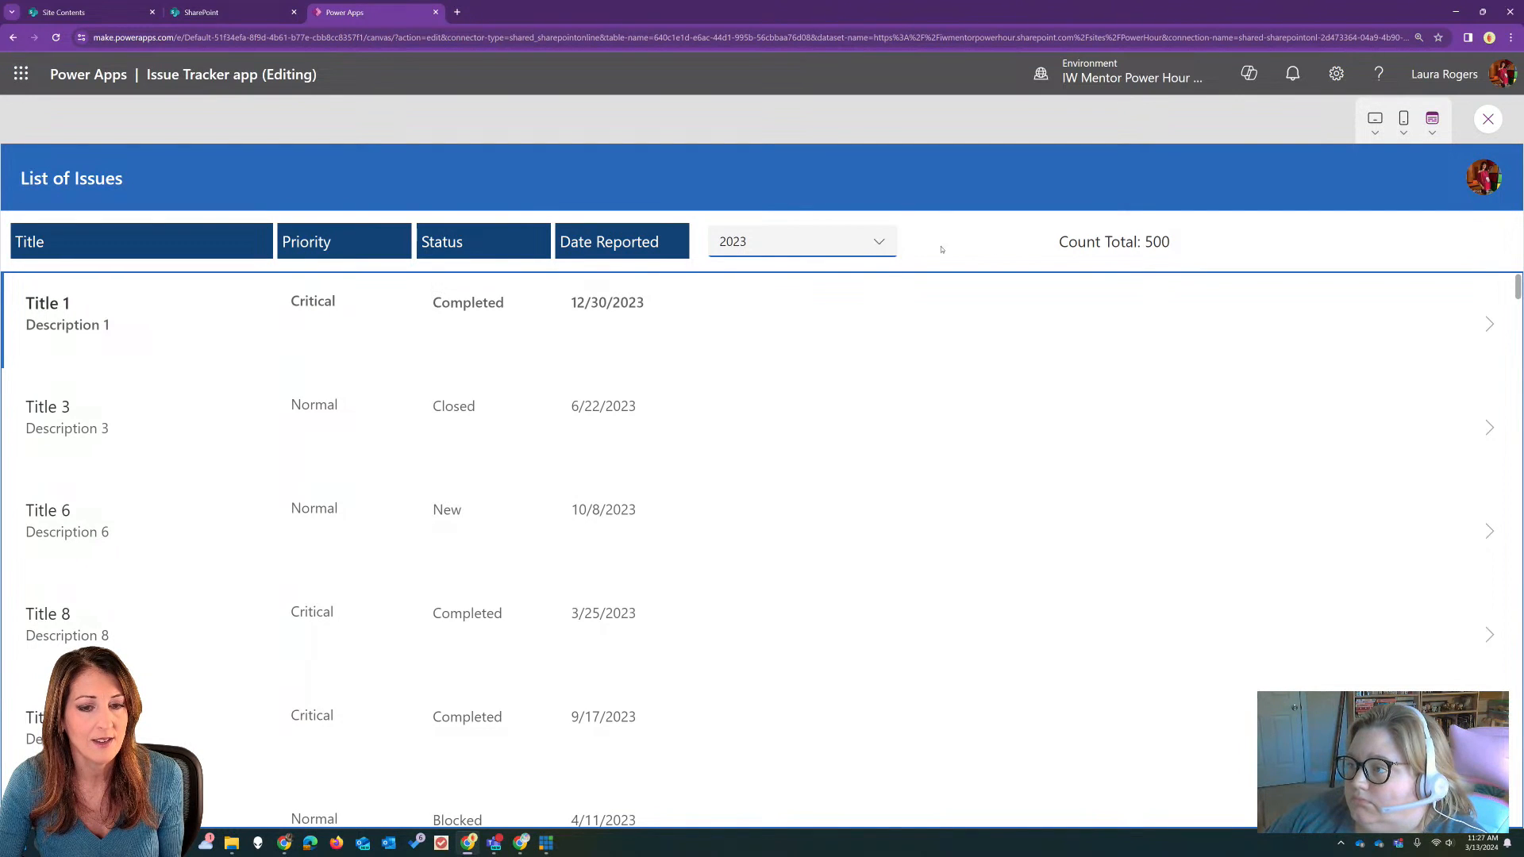
pyautogui.click(858, 251)
pyautogui.click(848, 265)
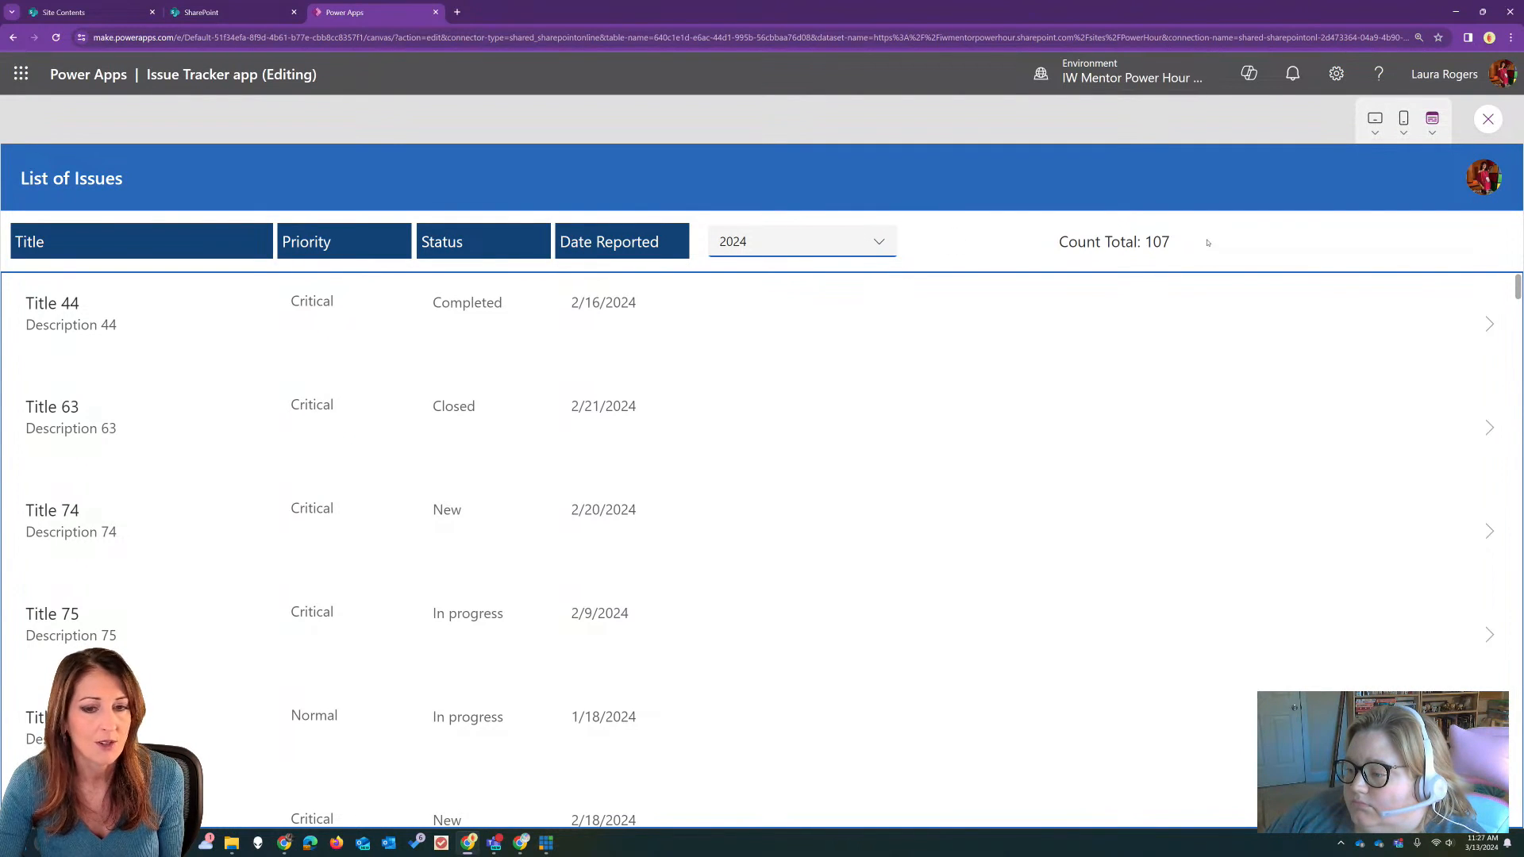
pyautogui.click(779, 247)
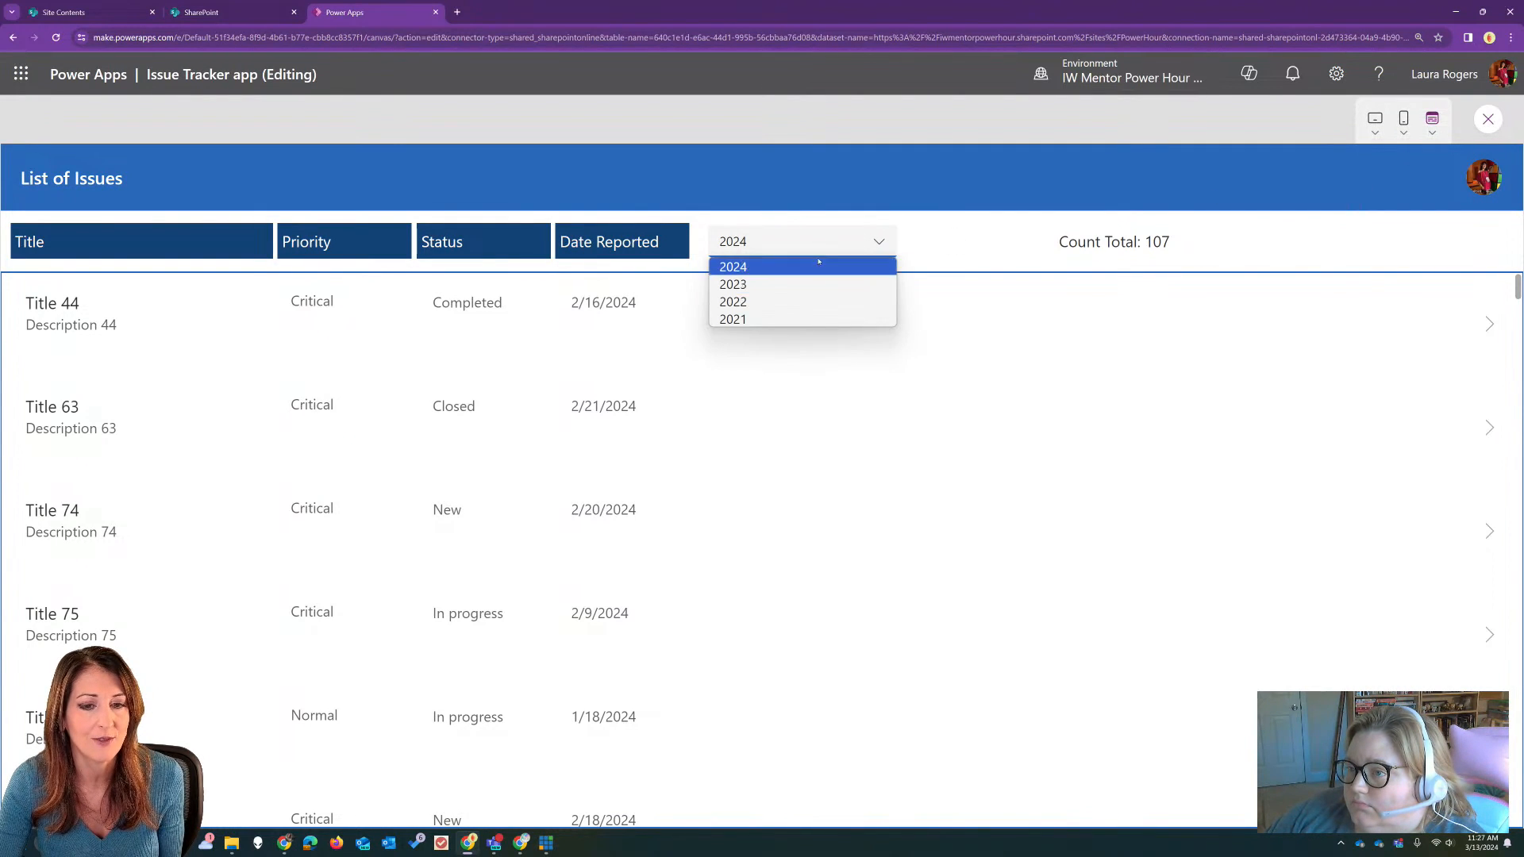
pyautogui.click(1256, 194)
pyautogui.click(1488, 119)
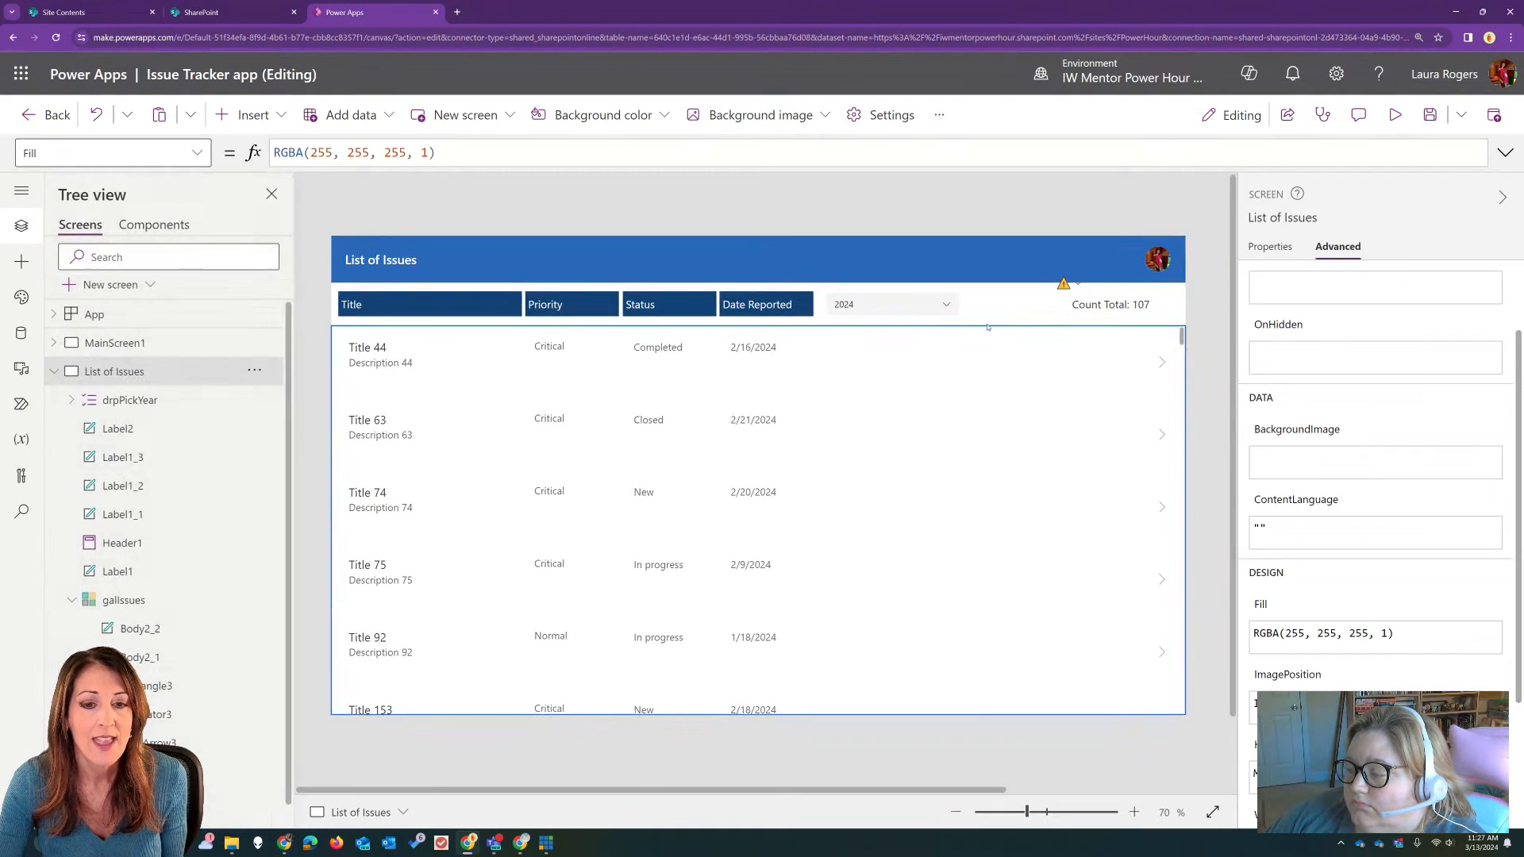
# Step: Check the formulas behind the Count Total label, the year dropdown and the issues gallery
pyautogui.click(1094, 308)
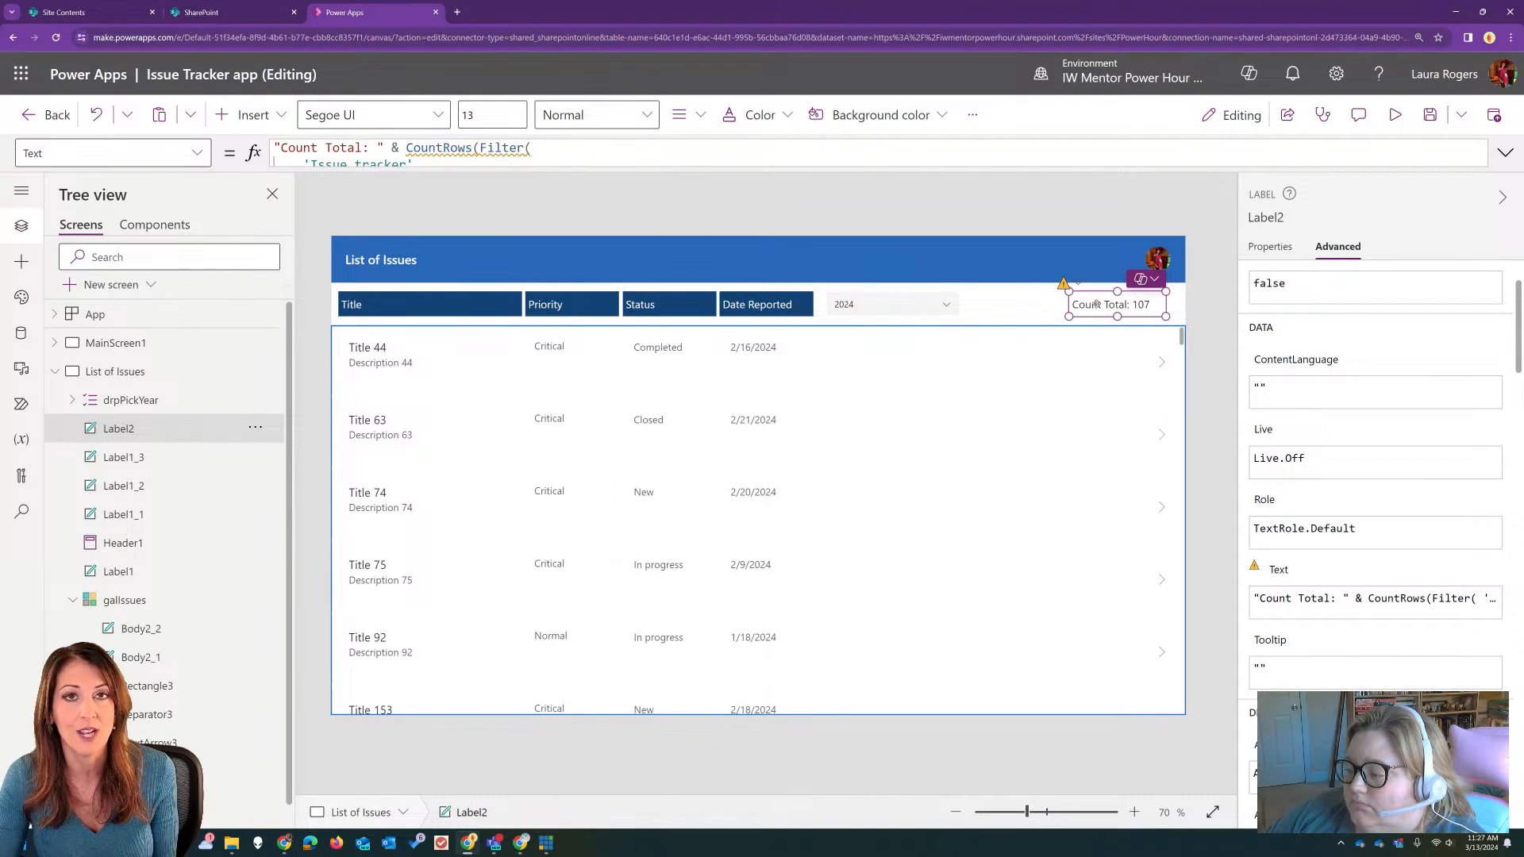
pyautogui.click(909, 305)
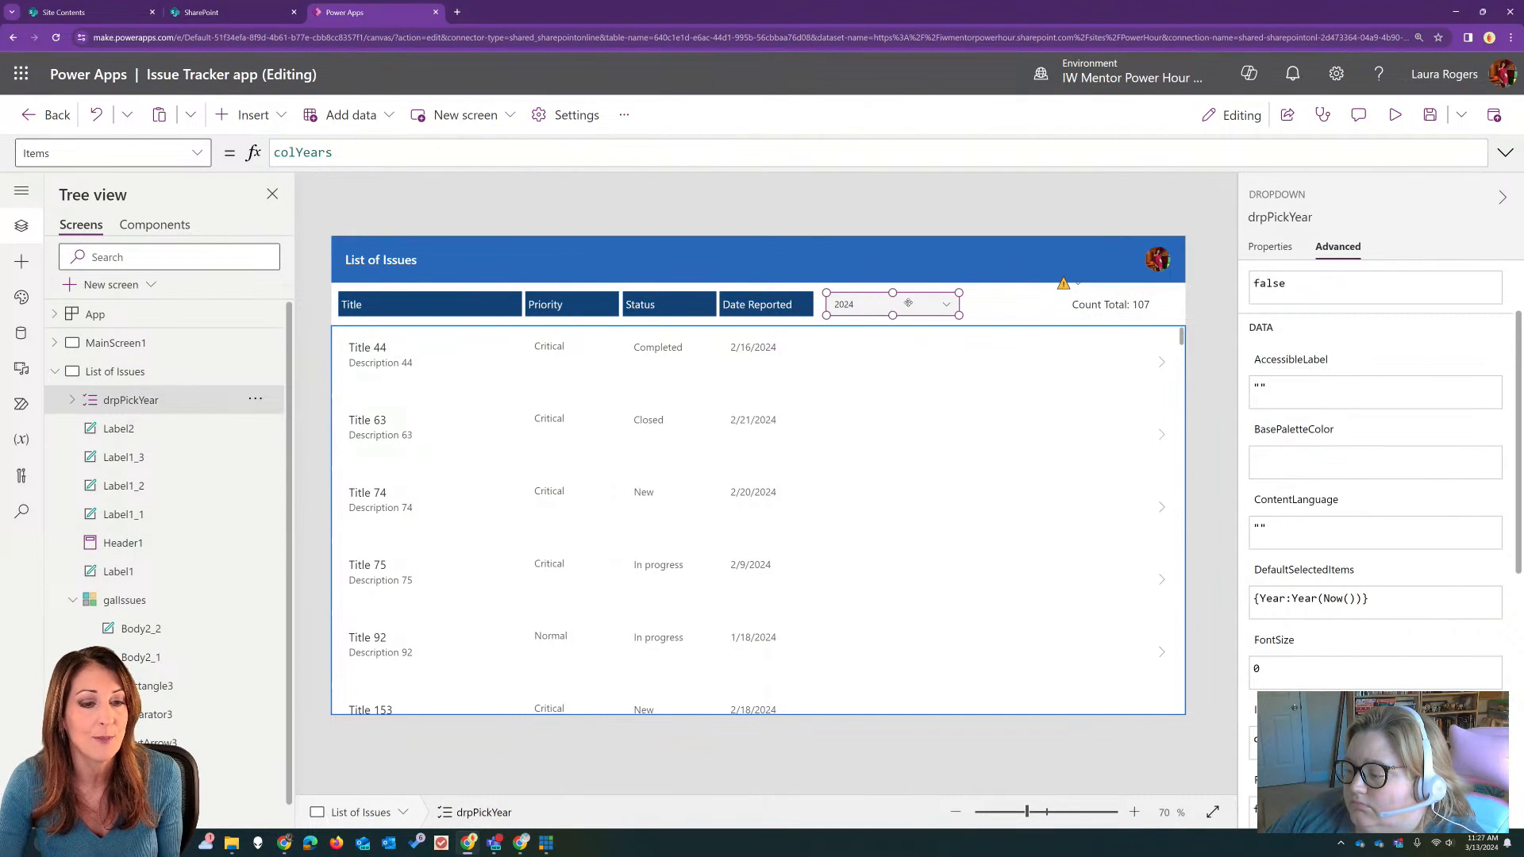
pyautogui.click(833, 512)
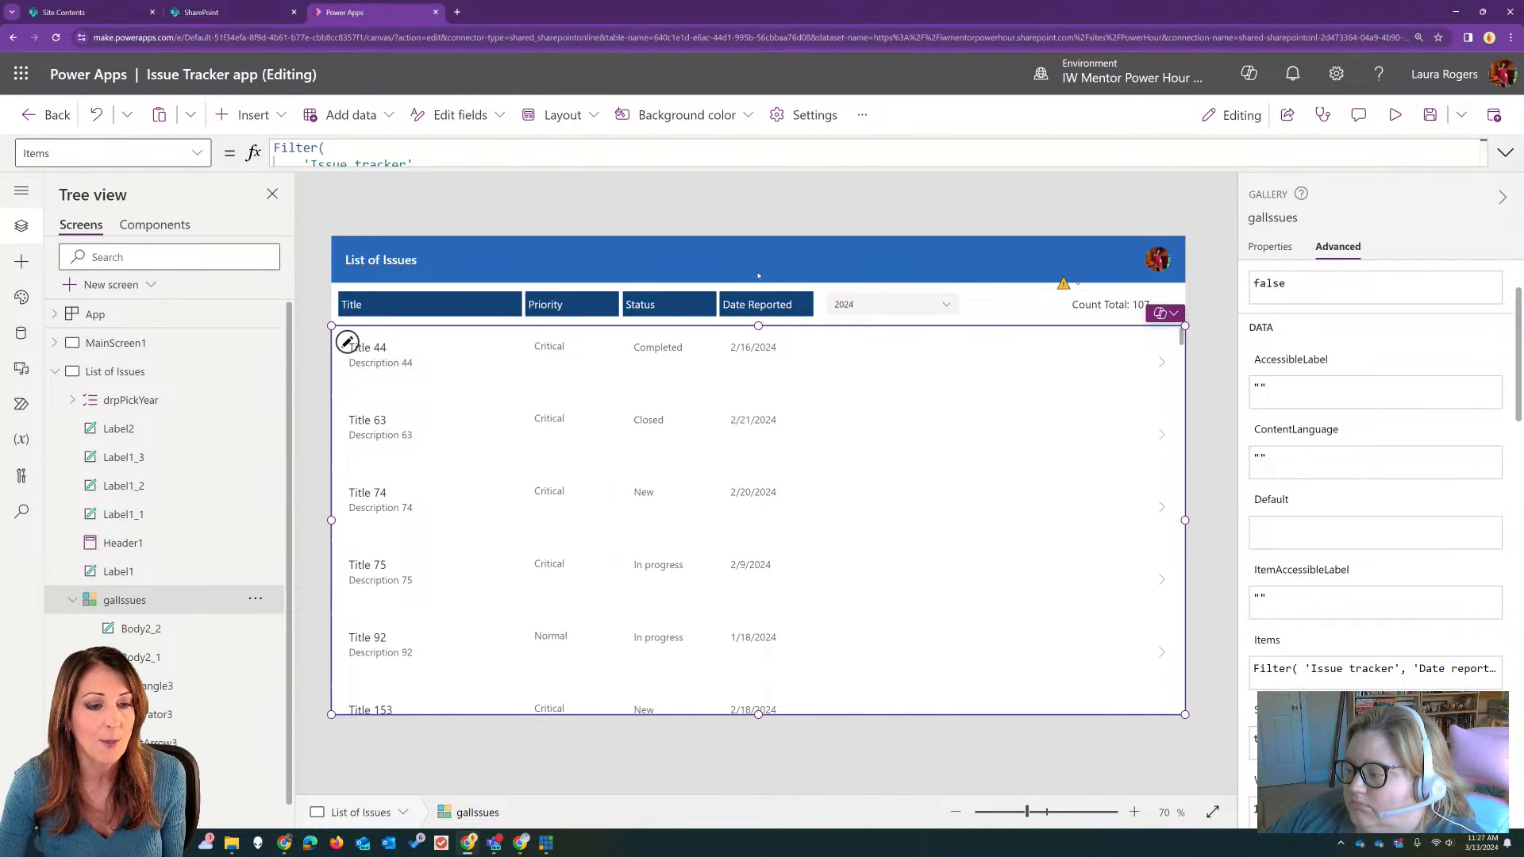
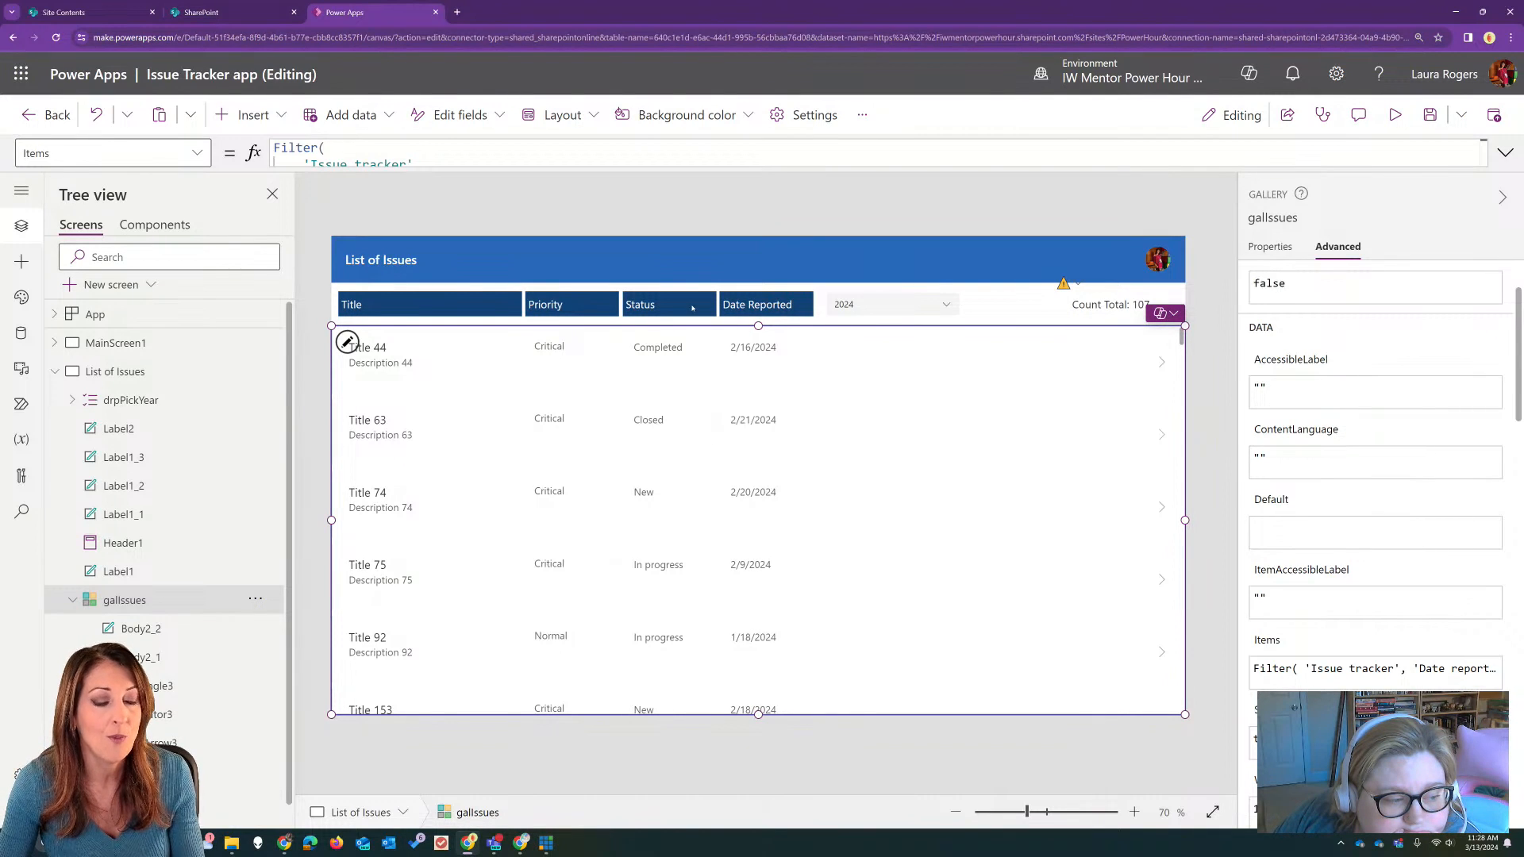
# Step: Narrow the year dropdown to about 143 px and place a duplicate beside it, before the Count Total label
pyautogui.click(864, 303)
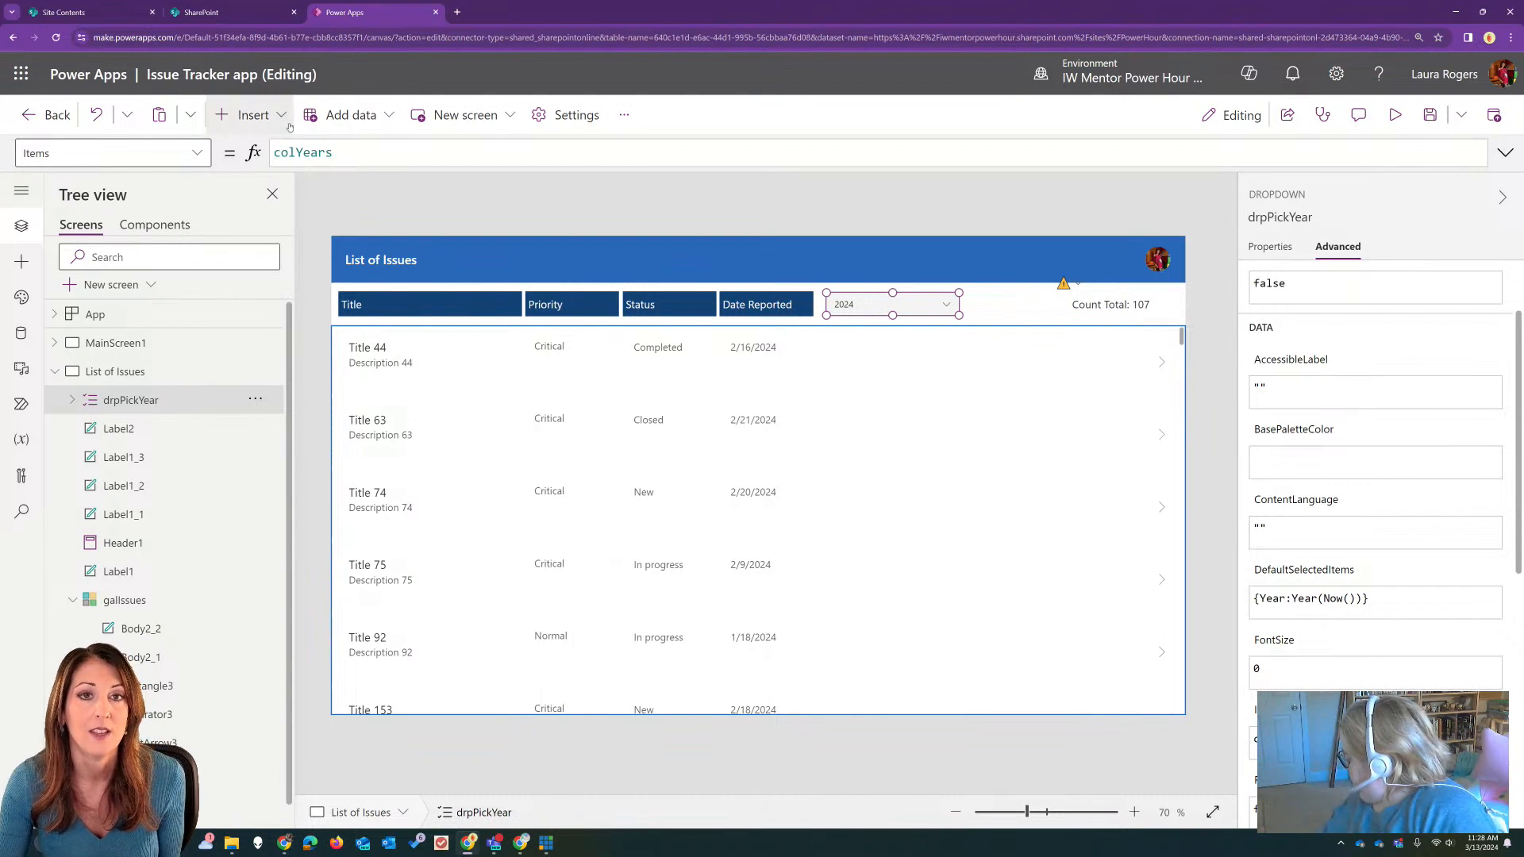
pyautogui.moveTo(959, 314); pyautogui.dragTo(916, 310)
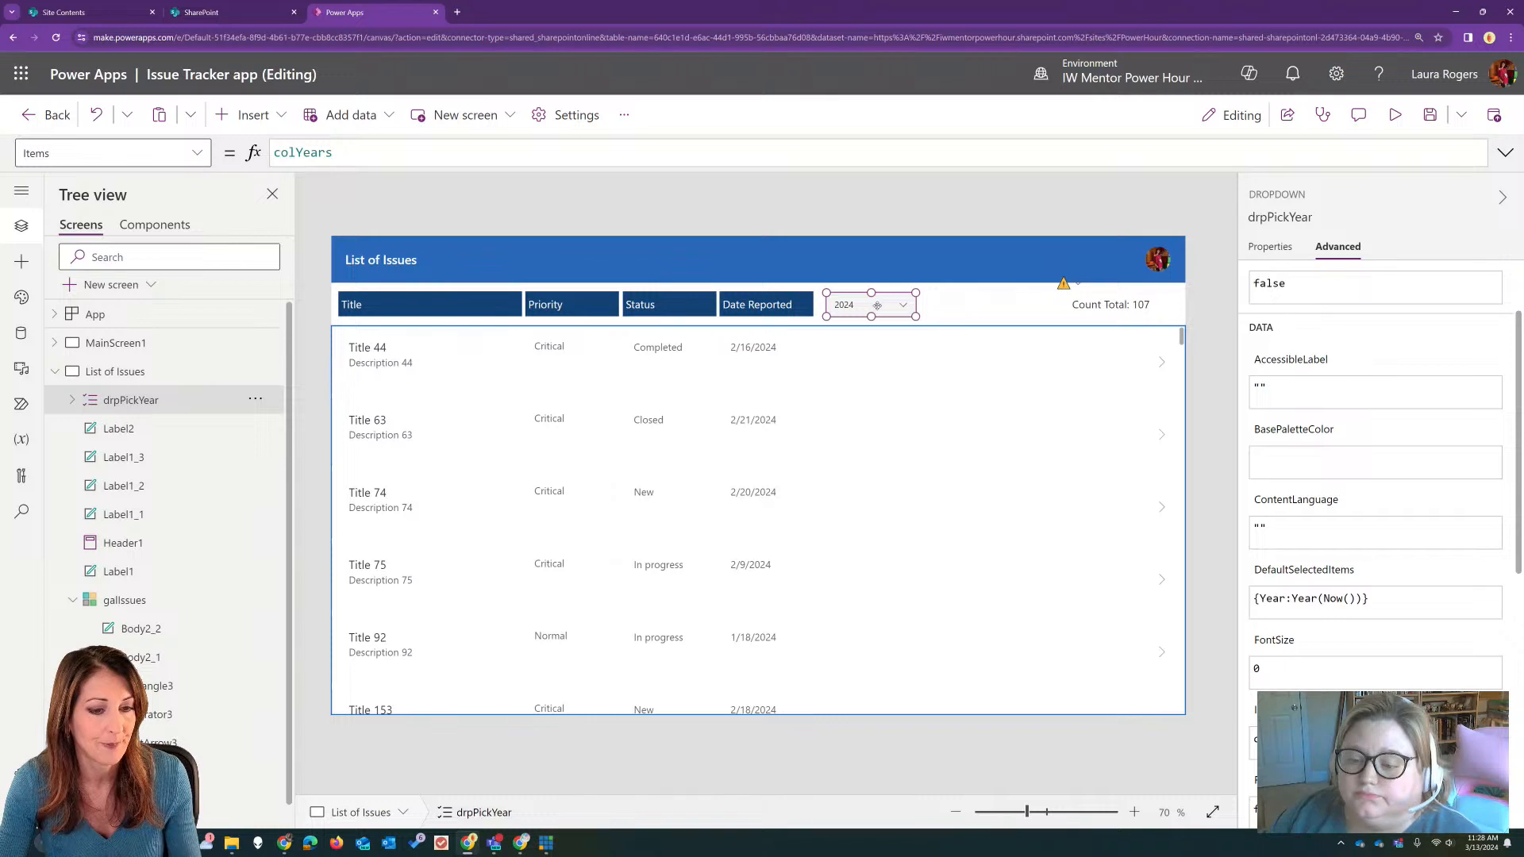
pyautogui.hotkey('ctrl', 'c')
pyautogui.hotkey('ctrl', 'v')
pyautogui.moveTo(877, 306); pyautogui.dragTo(972, 292)
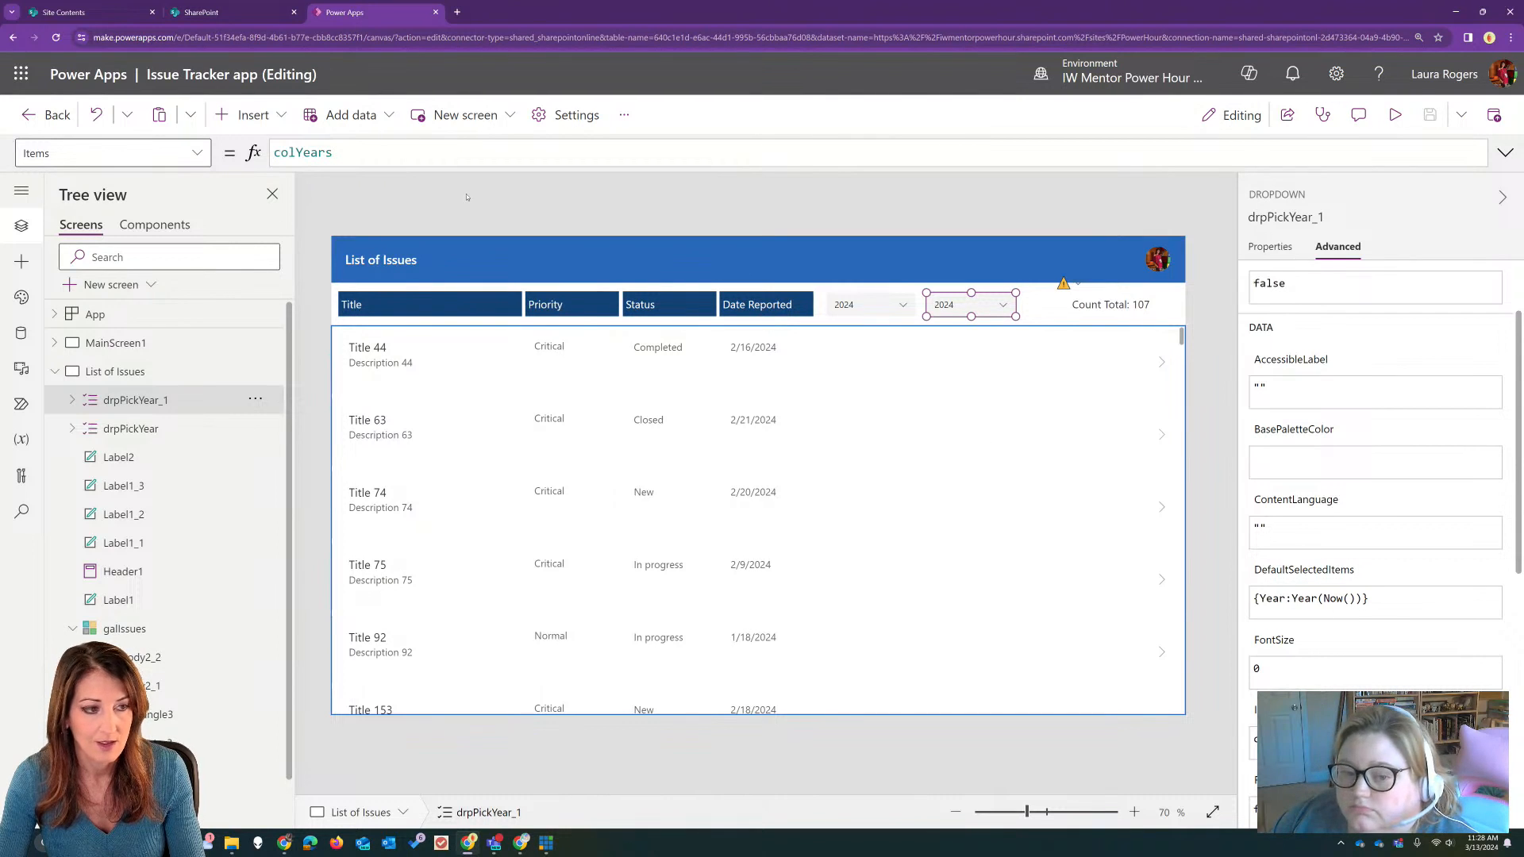
# Step: Set the duplicated dropdown's Items to ["Completed","Closed","New","In progress"]
pyautogui.click(321, 152)
pyautogui.doubleClick(322, 153)
pyautogui.write('[')
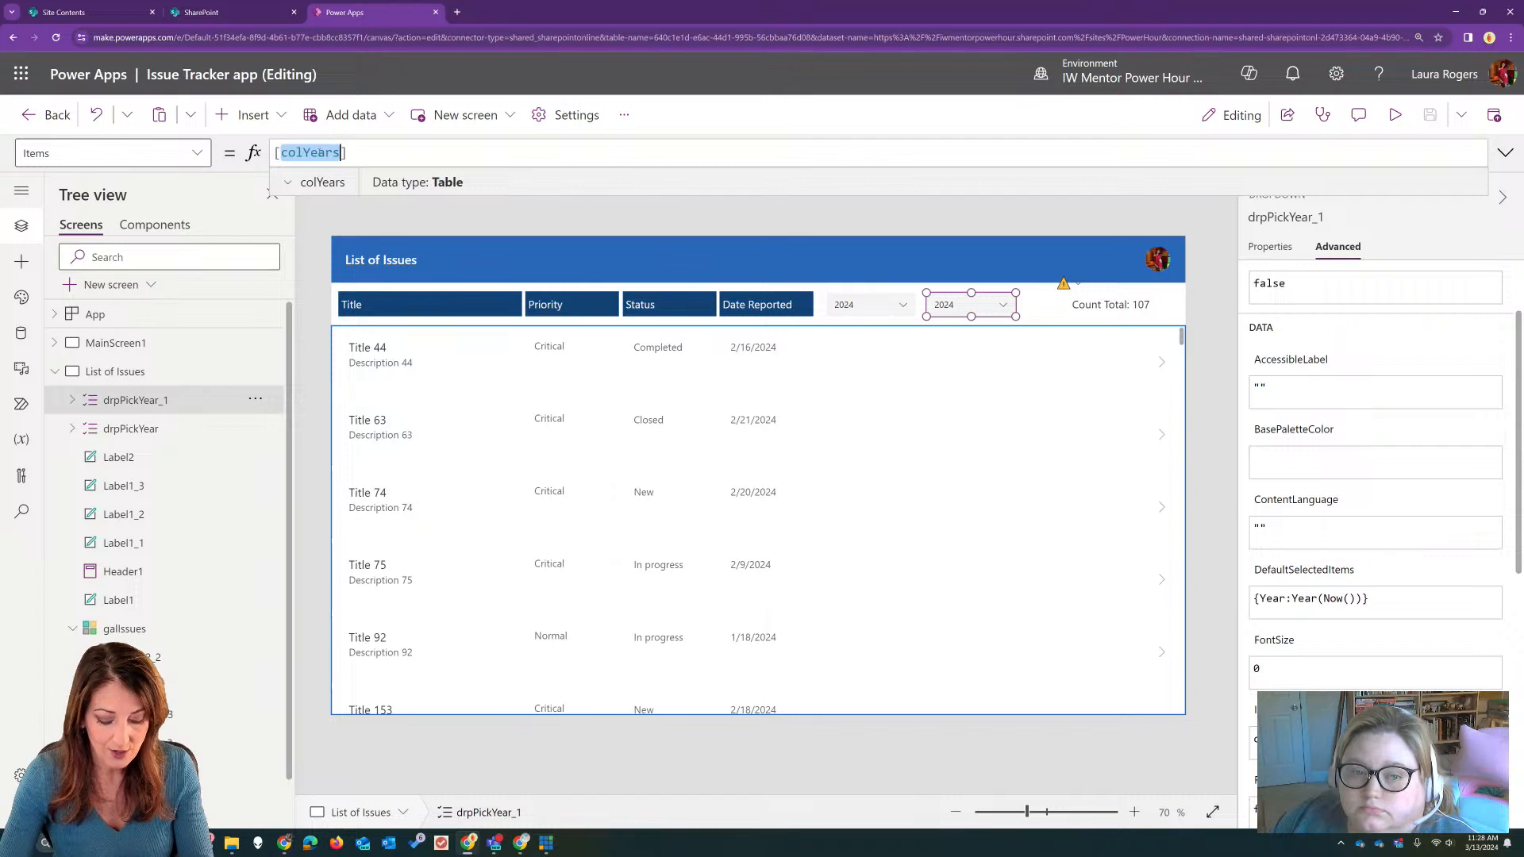
pyautogui.write('"Com')
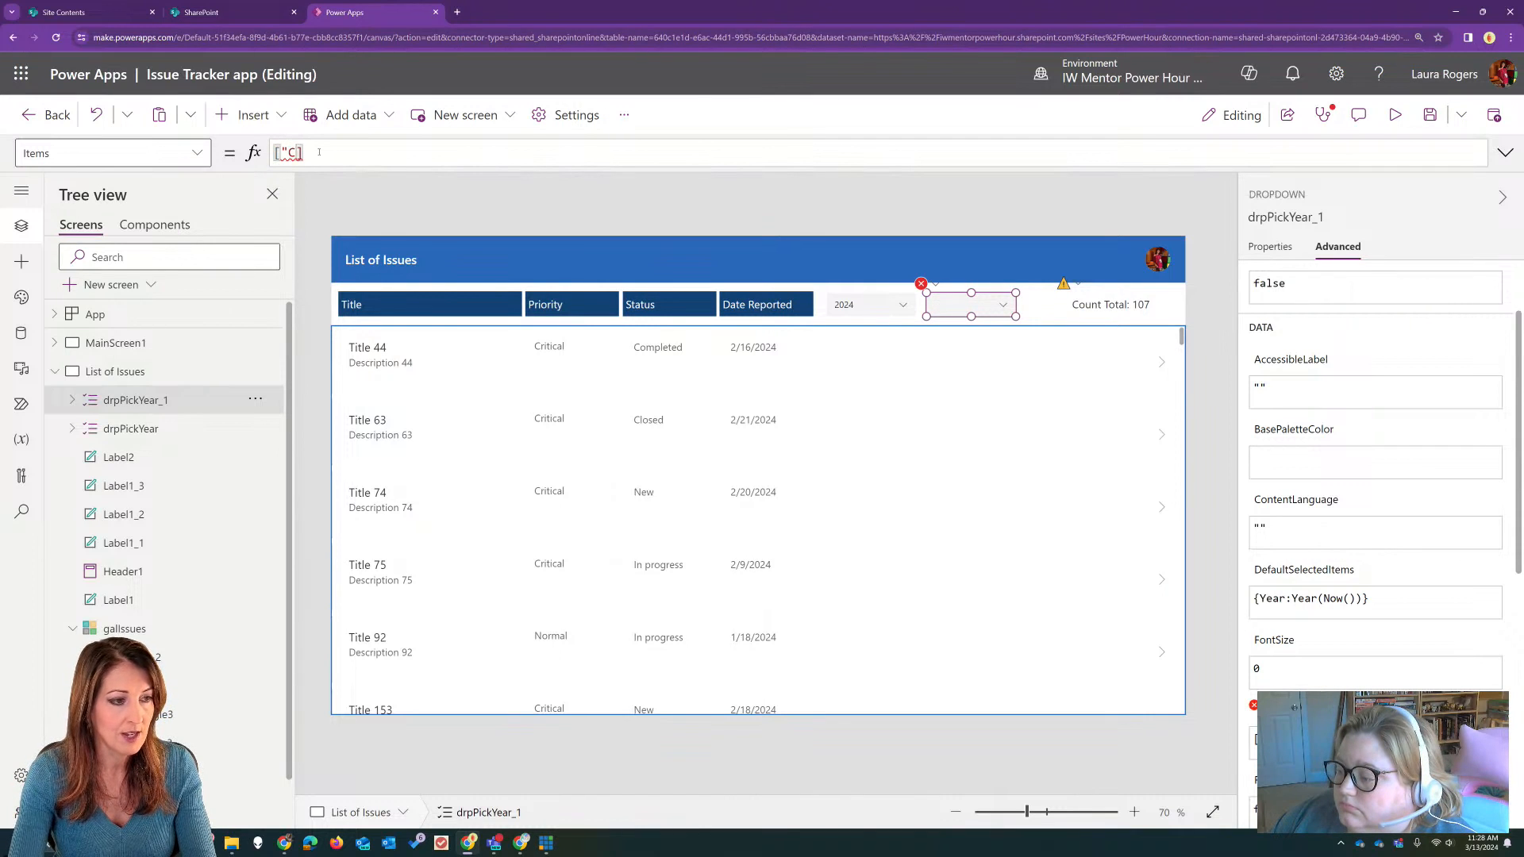
pyautogui.write('pleted",')
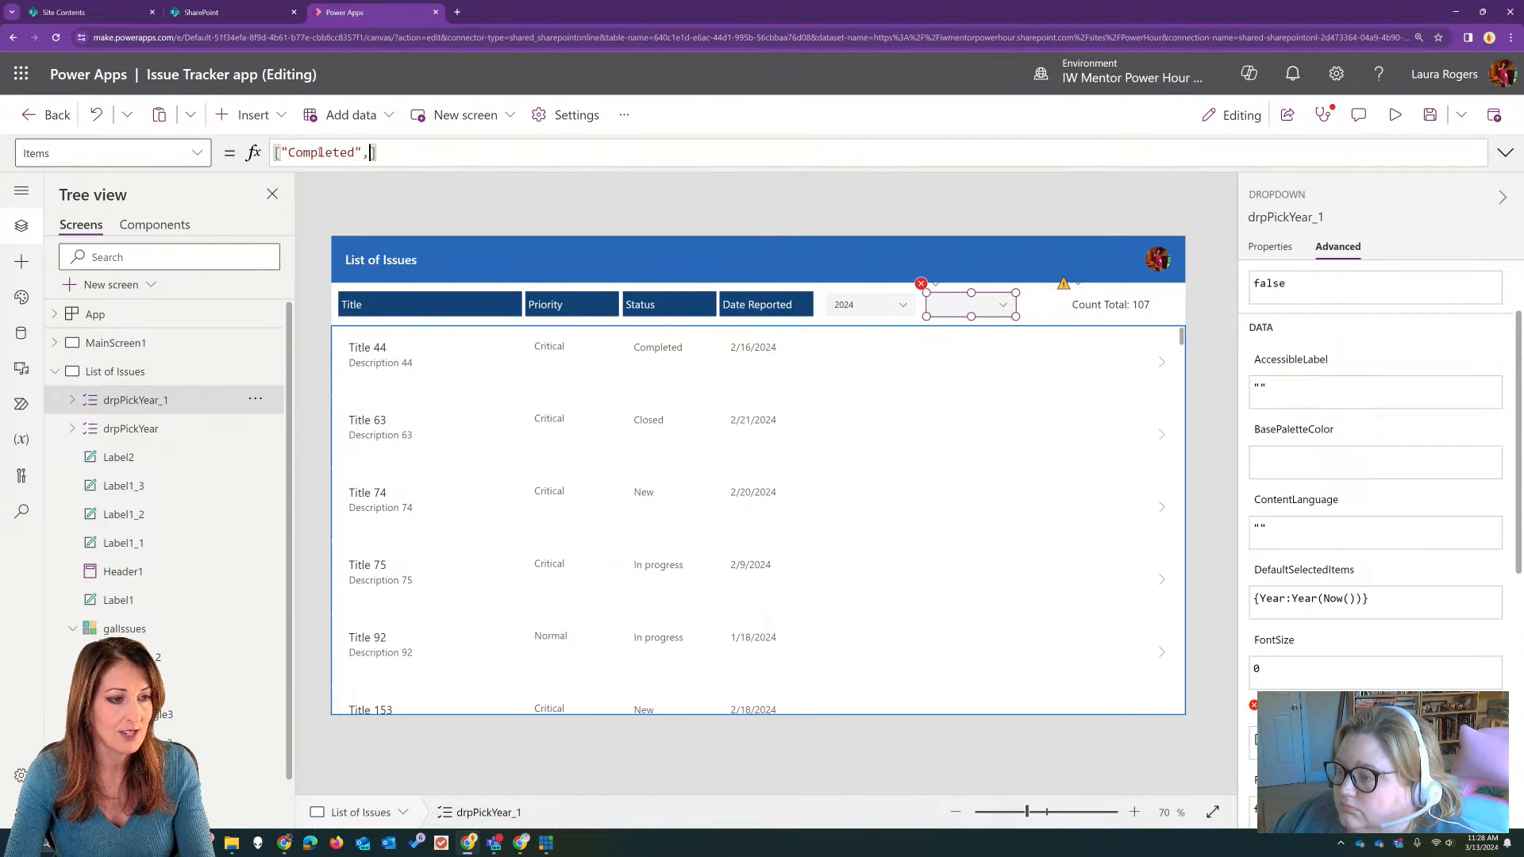
pyautogui.write('"Clo')
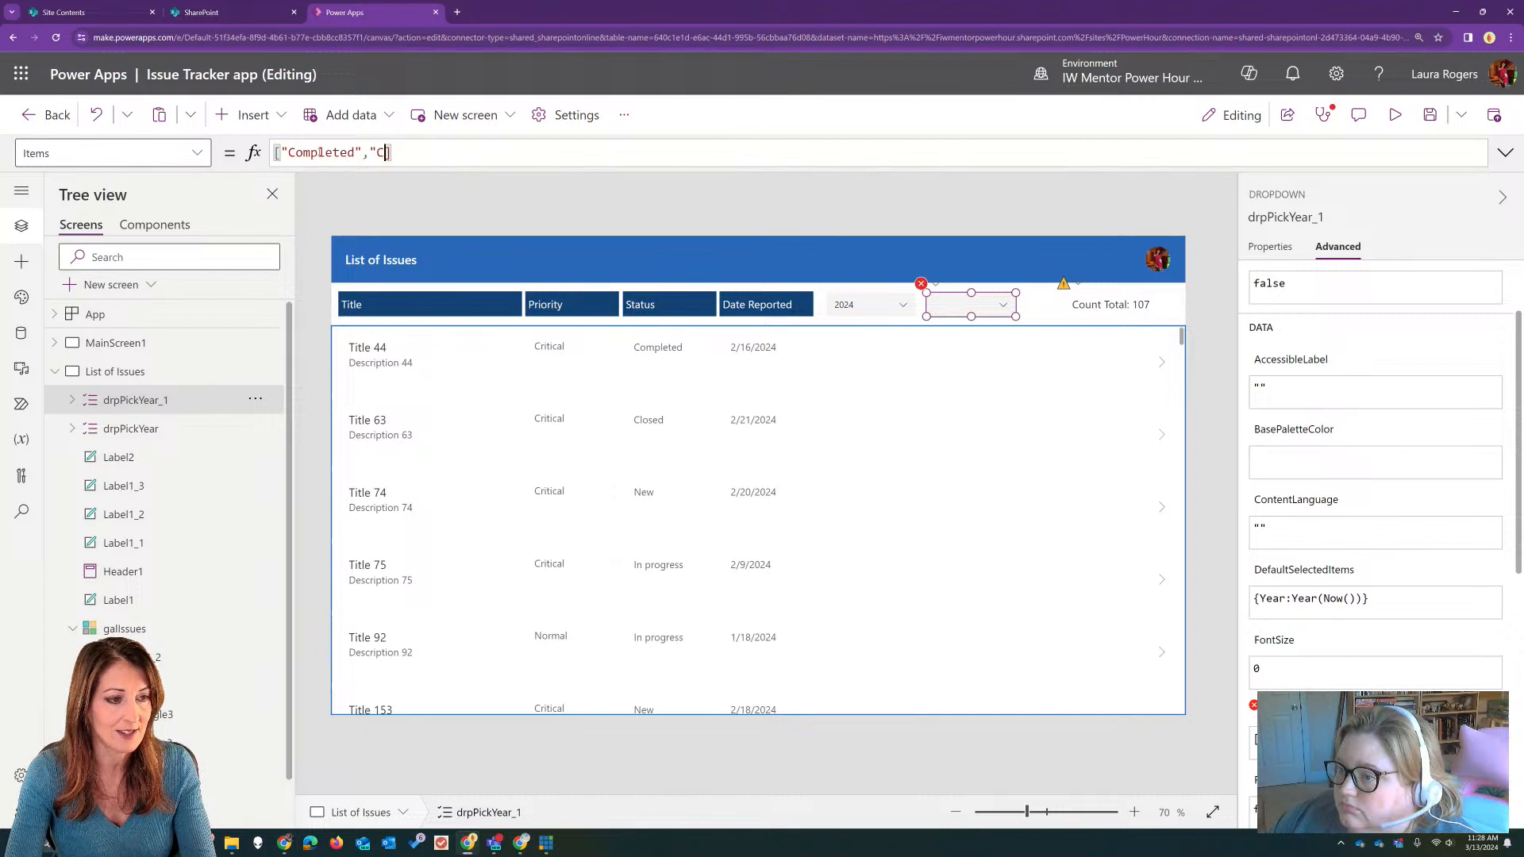
pyautogui.write('sed",')
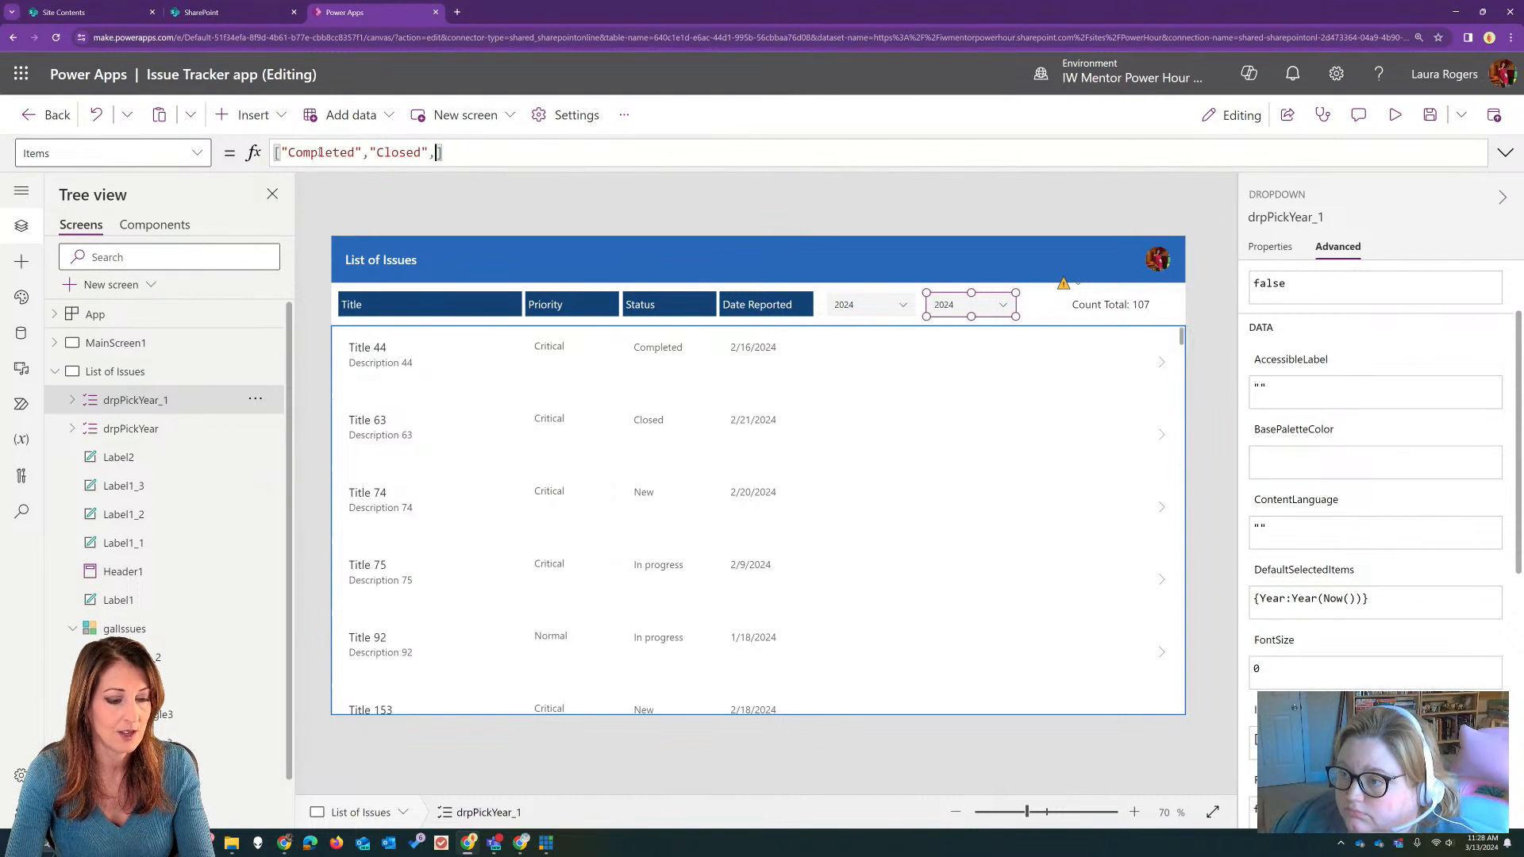
pyautogui.write('"New"')
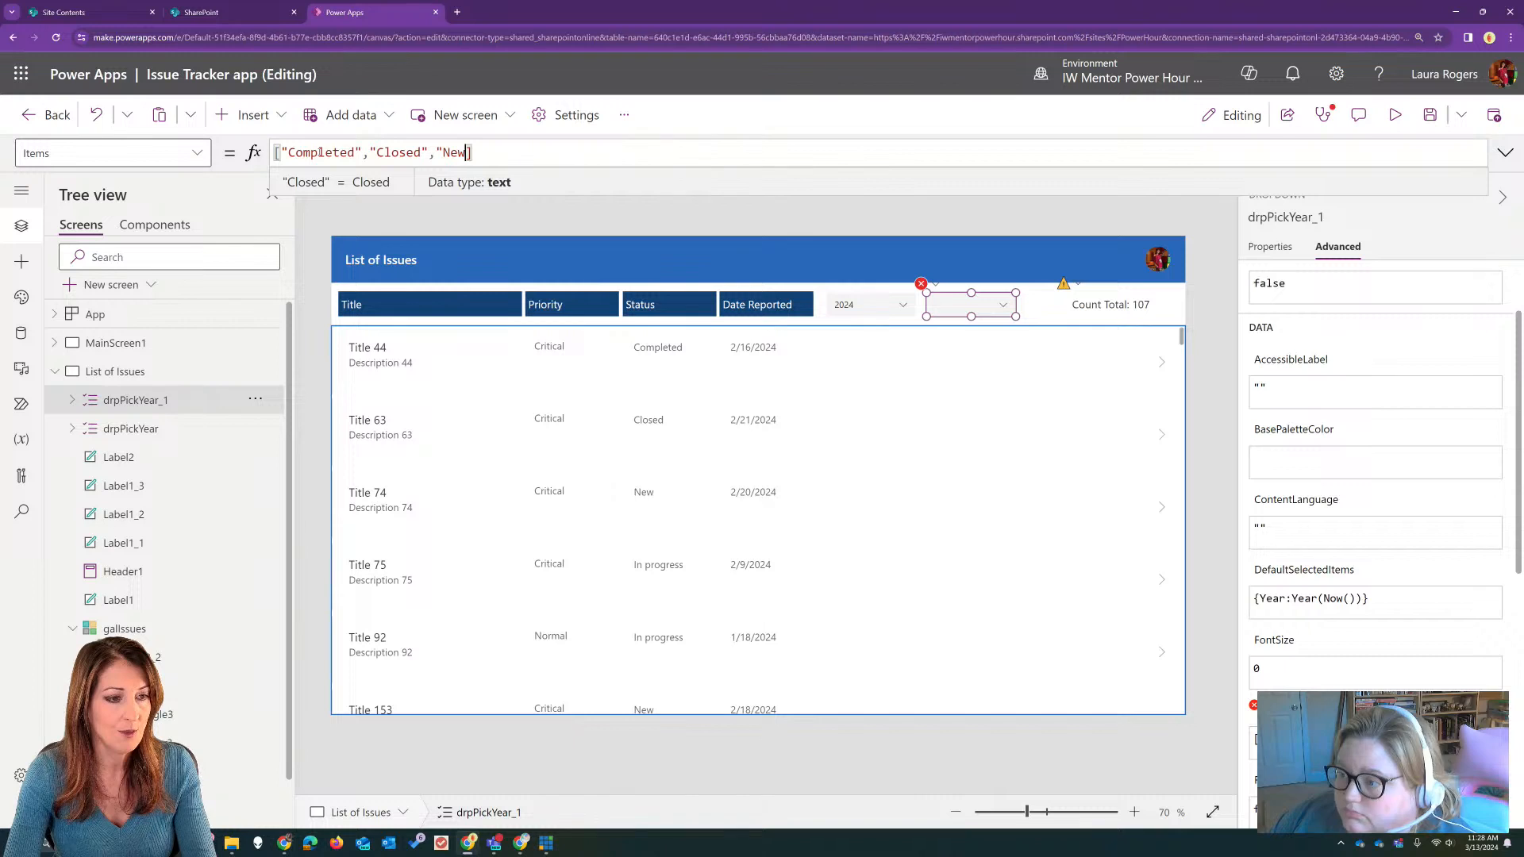
pyautogui.write(',"I')
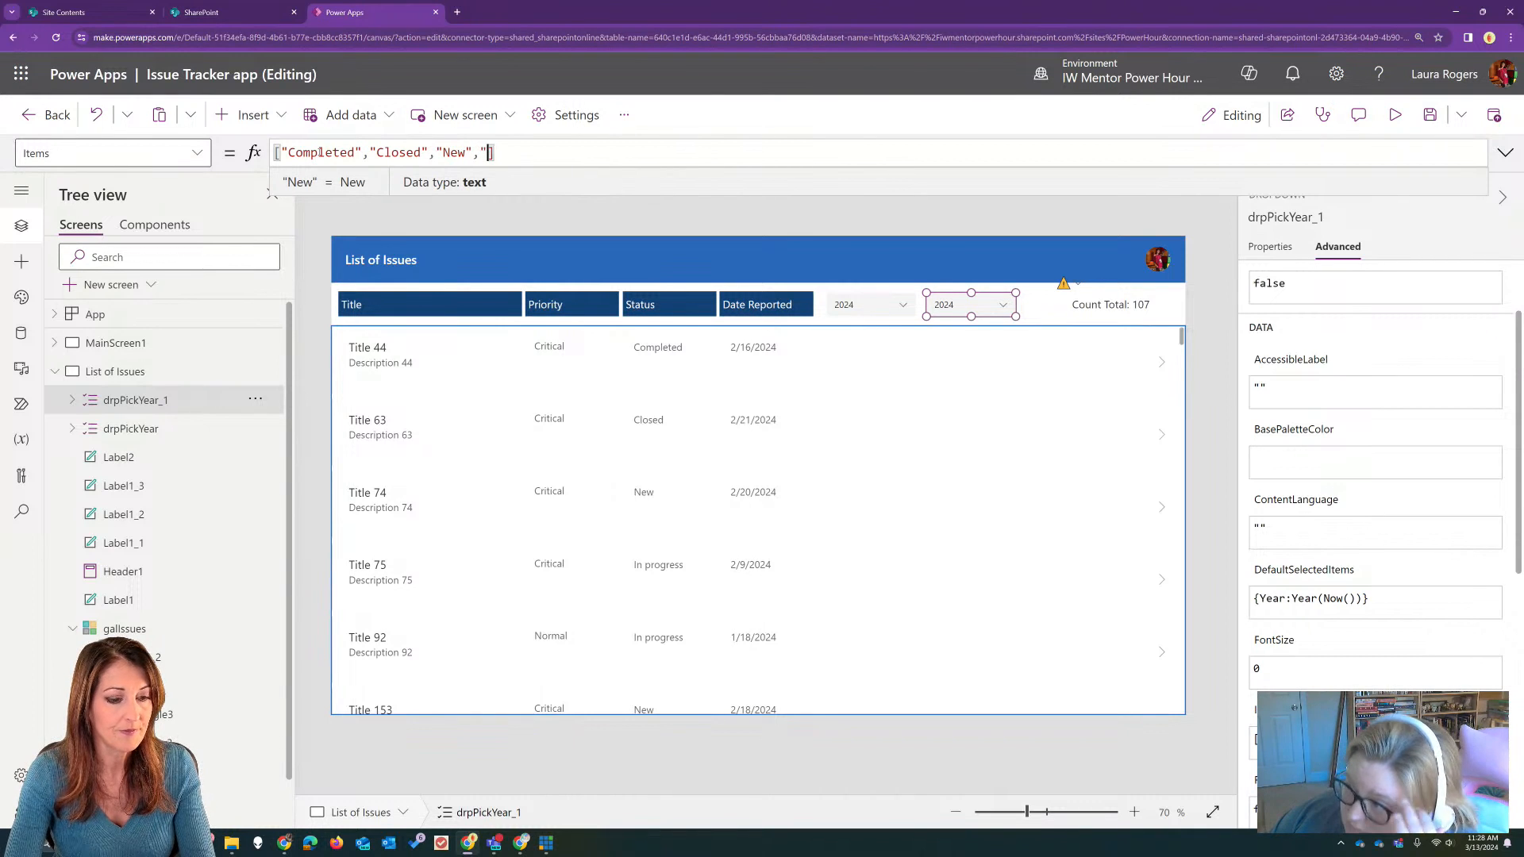
pyautogui.write('n progfrwe')
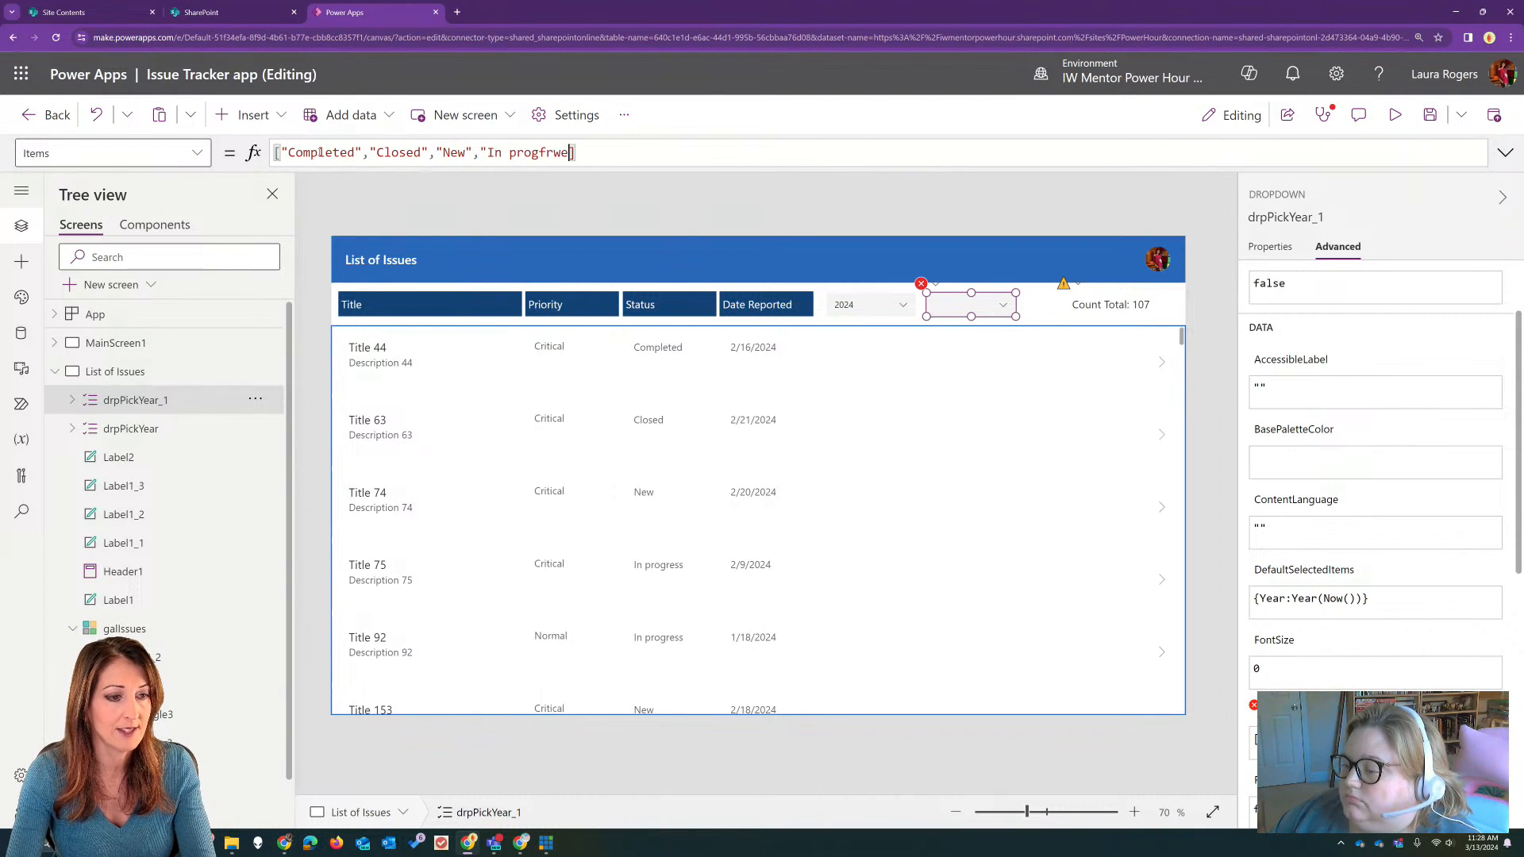
pyautogui.press('BackSpace')
pyautogui.press('BackSpace')
pyautogui.write('ress"')
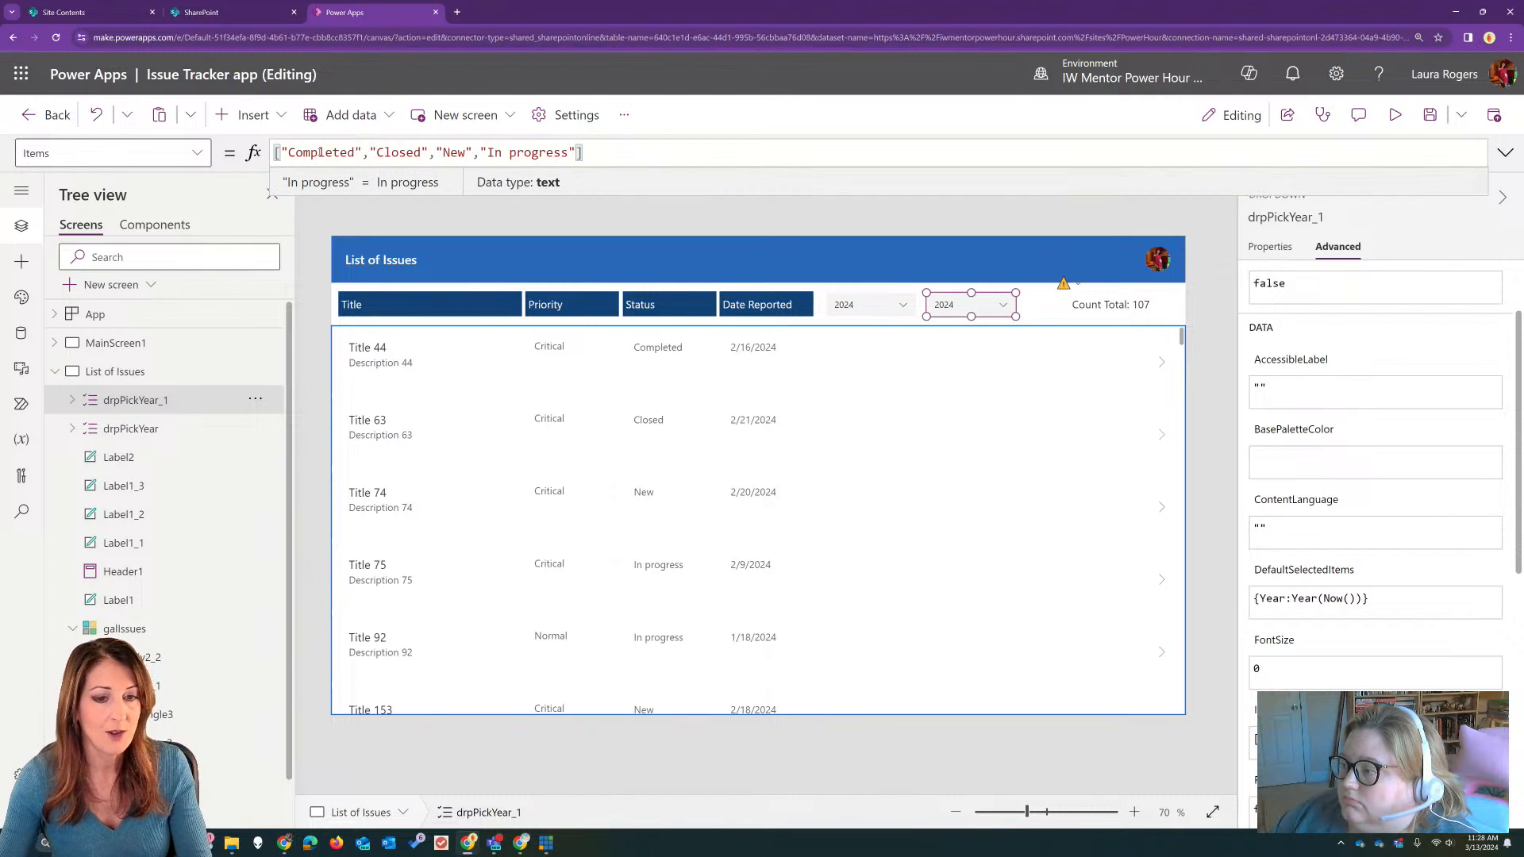
# Step: Rename the duplicated dropdown drpPickStatus
pyautogui.scroll(2, 1353, 329)
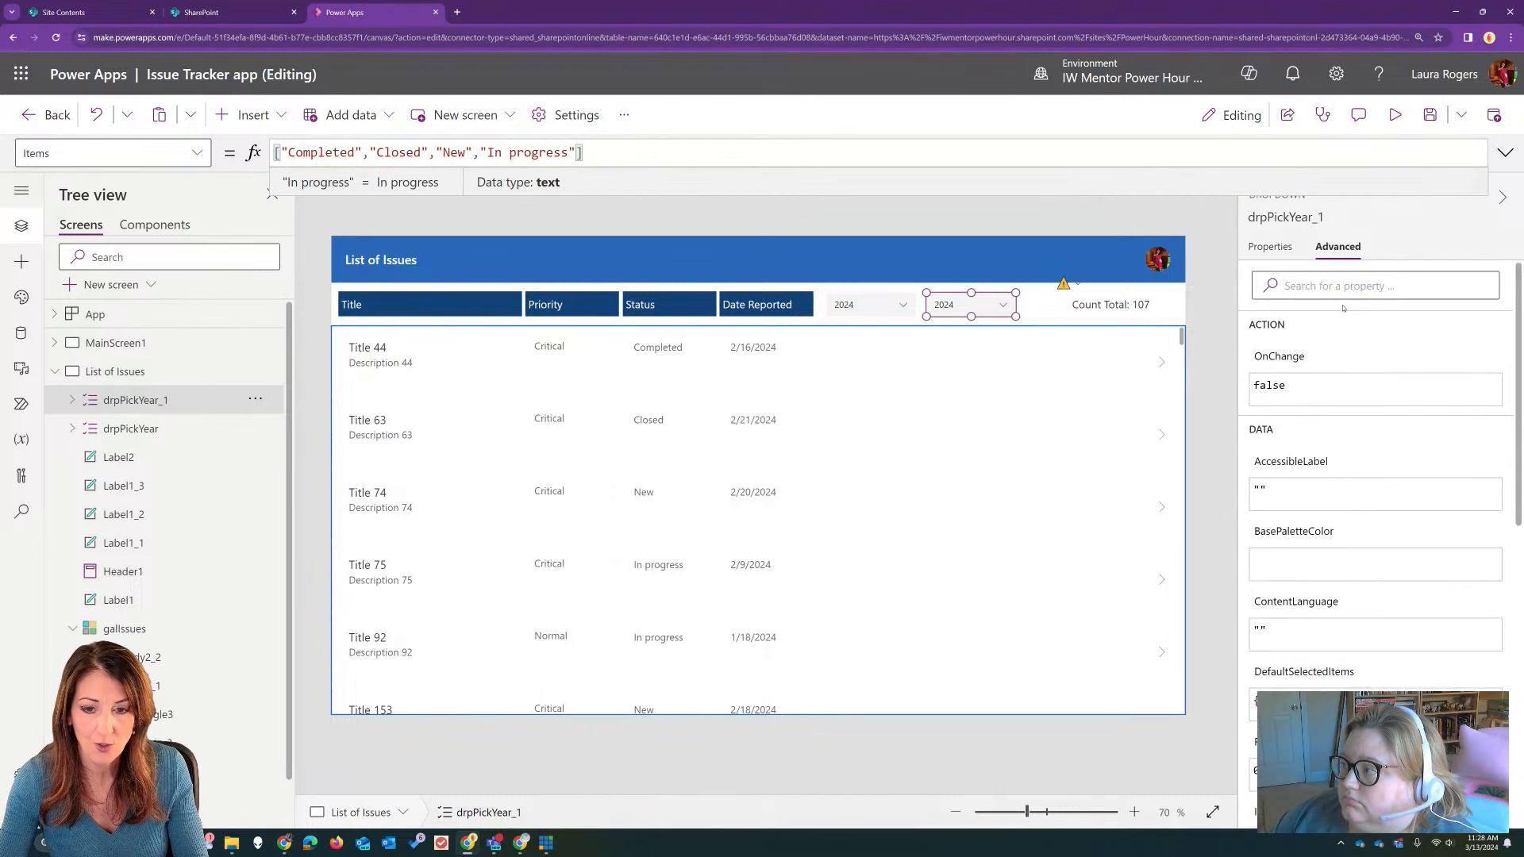
pyautogui.click(1317, 217)
pyautogui.click(1292, 217)
pyautogui.moveTo(1289, 218); pyautogui.dragTo(1362, 218)
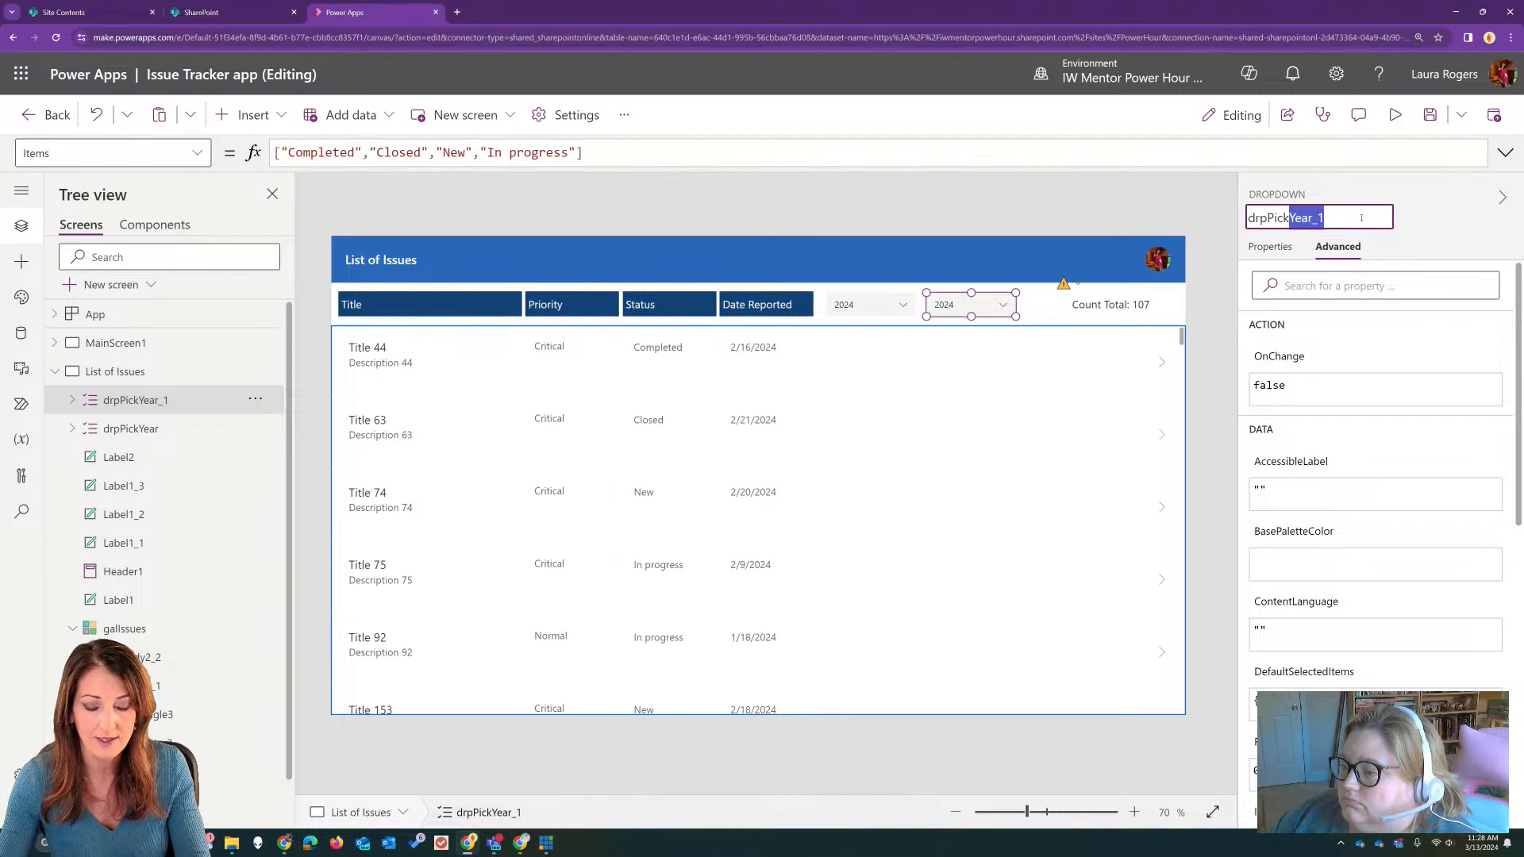
pyautogui.press('BackSpace')
pyautogui.write('Status')
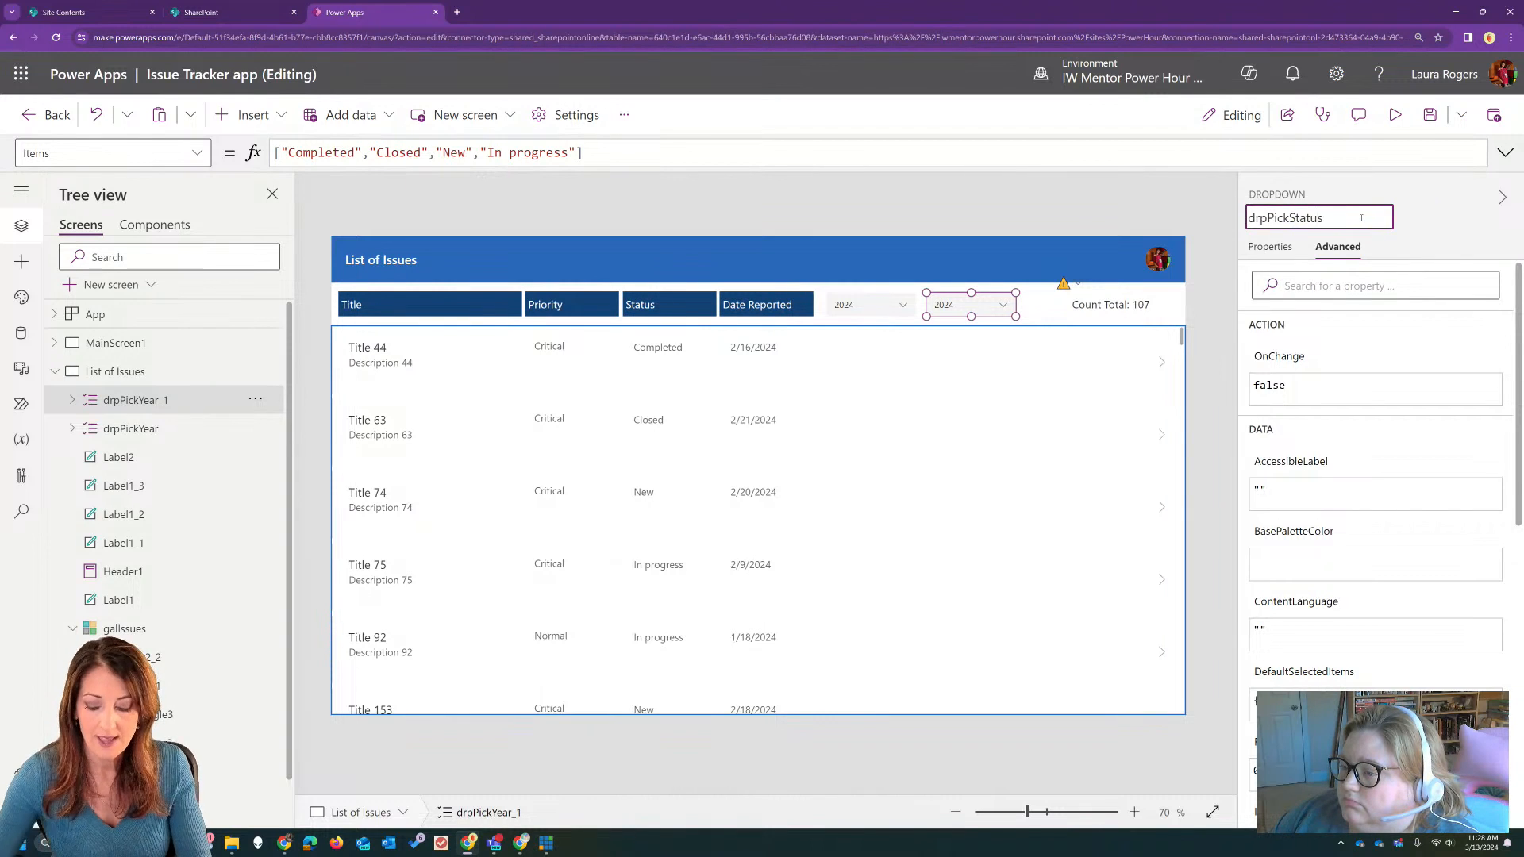
pyautogui.press('Return')
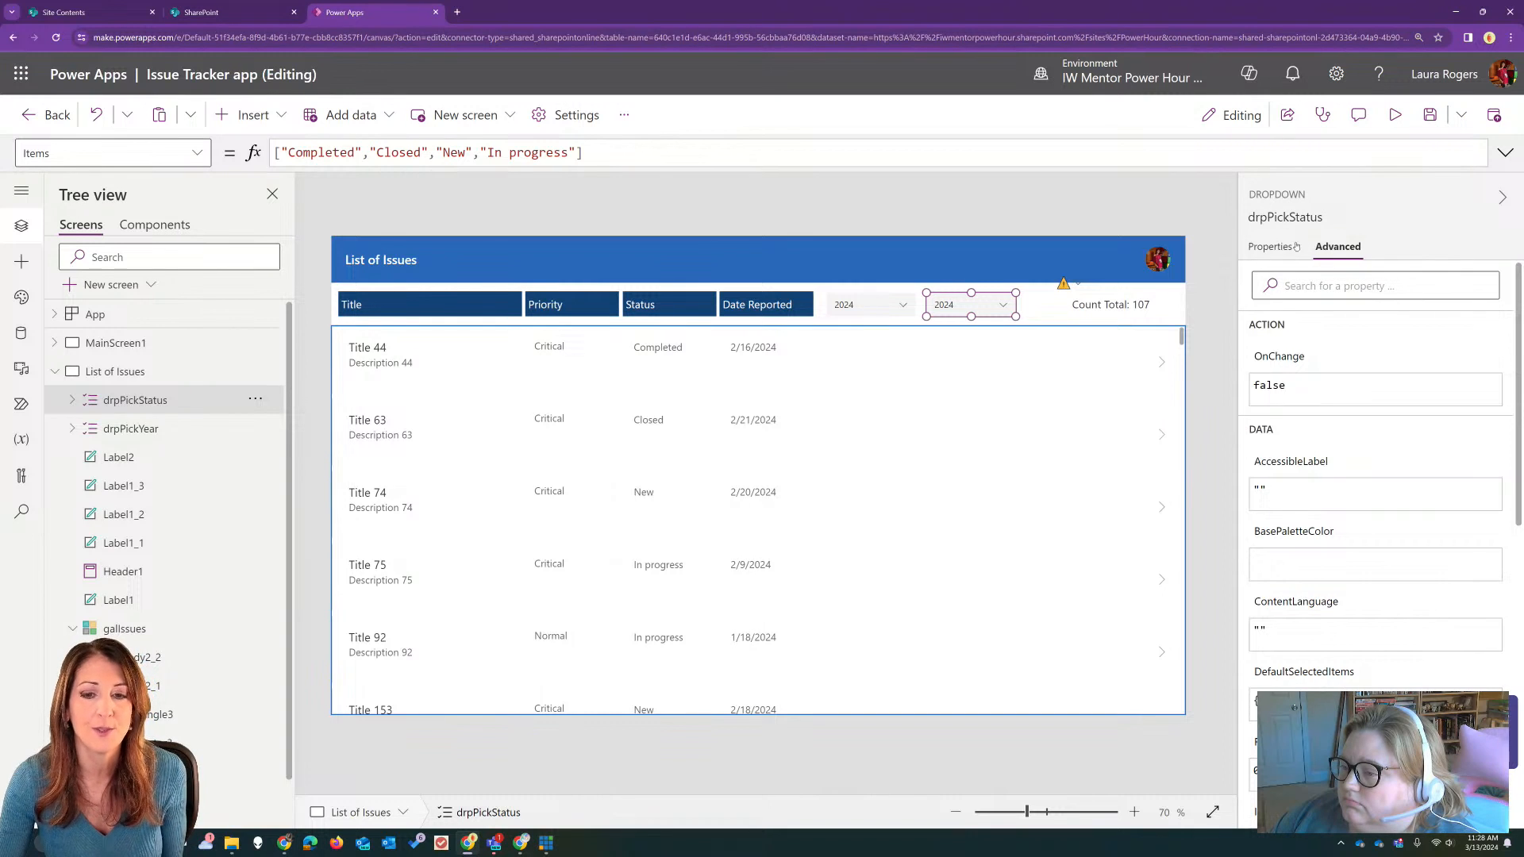
# Step: Add the Value field to the status dropdown's data and remove the custom Year field
pyautogui.click(1271, 246)
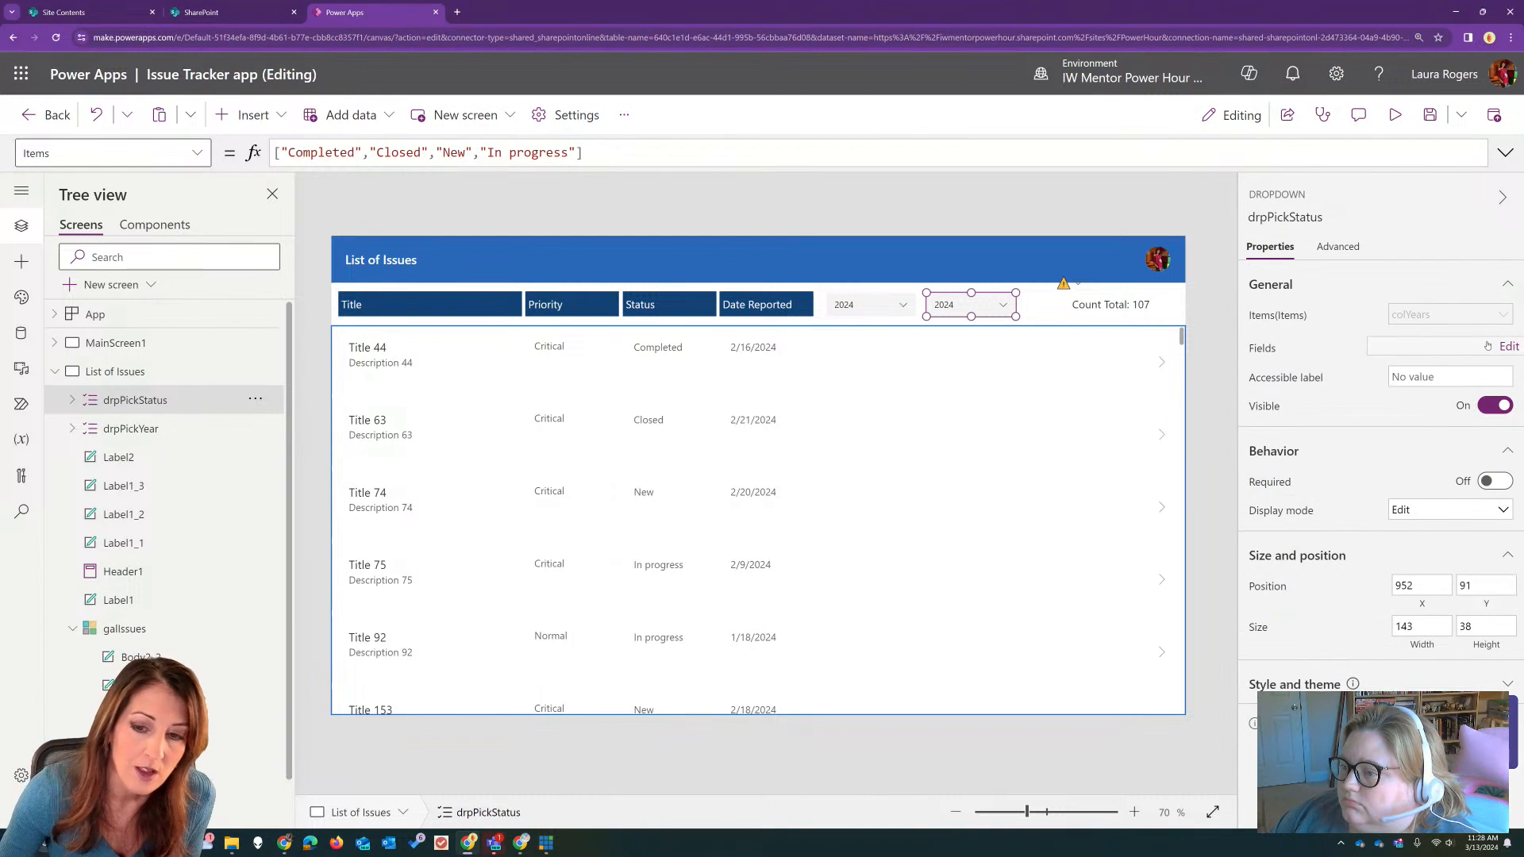
pyautogui.click(1488, 346)
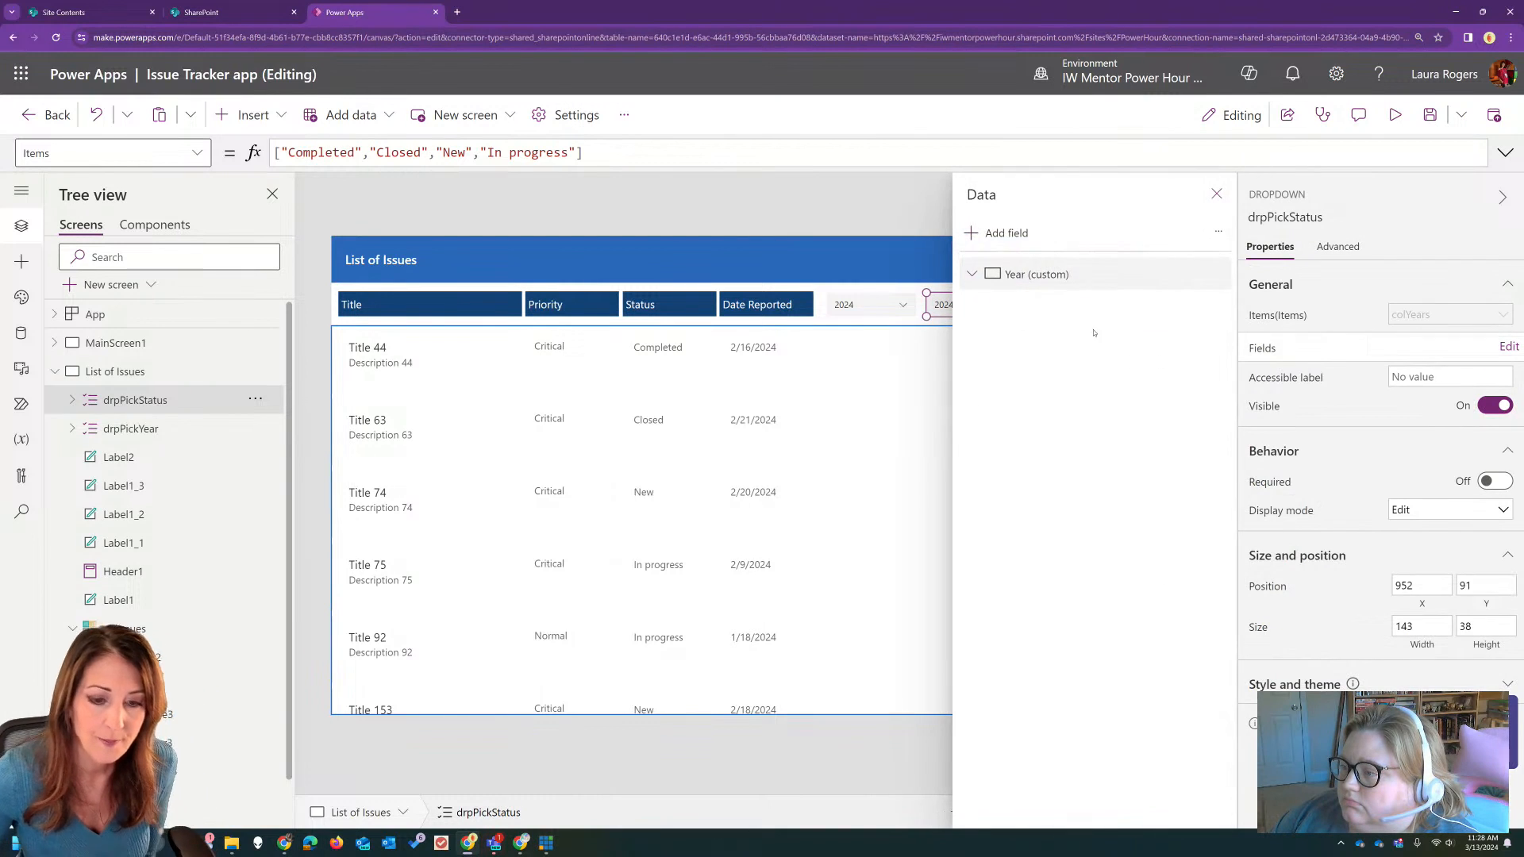
pyautogui.click(978, 236)
pyautogui.click(991, 348)
pyautogui.click(1022, 384)
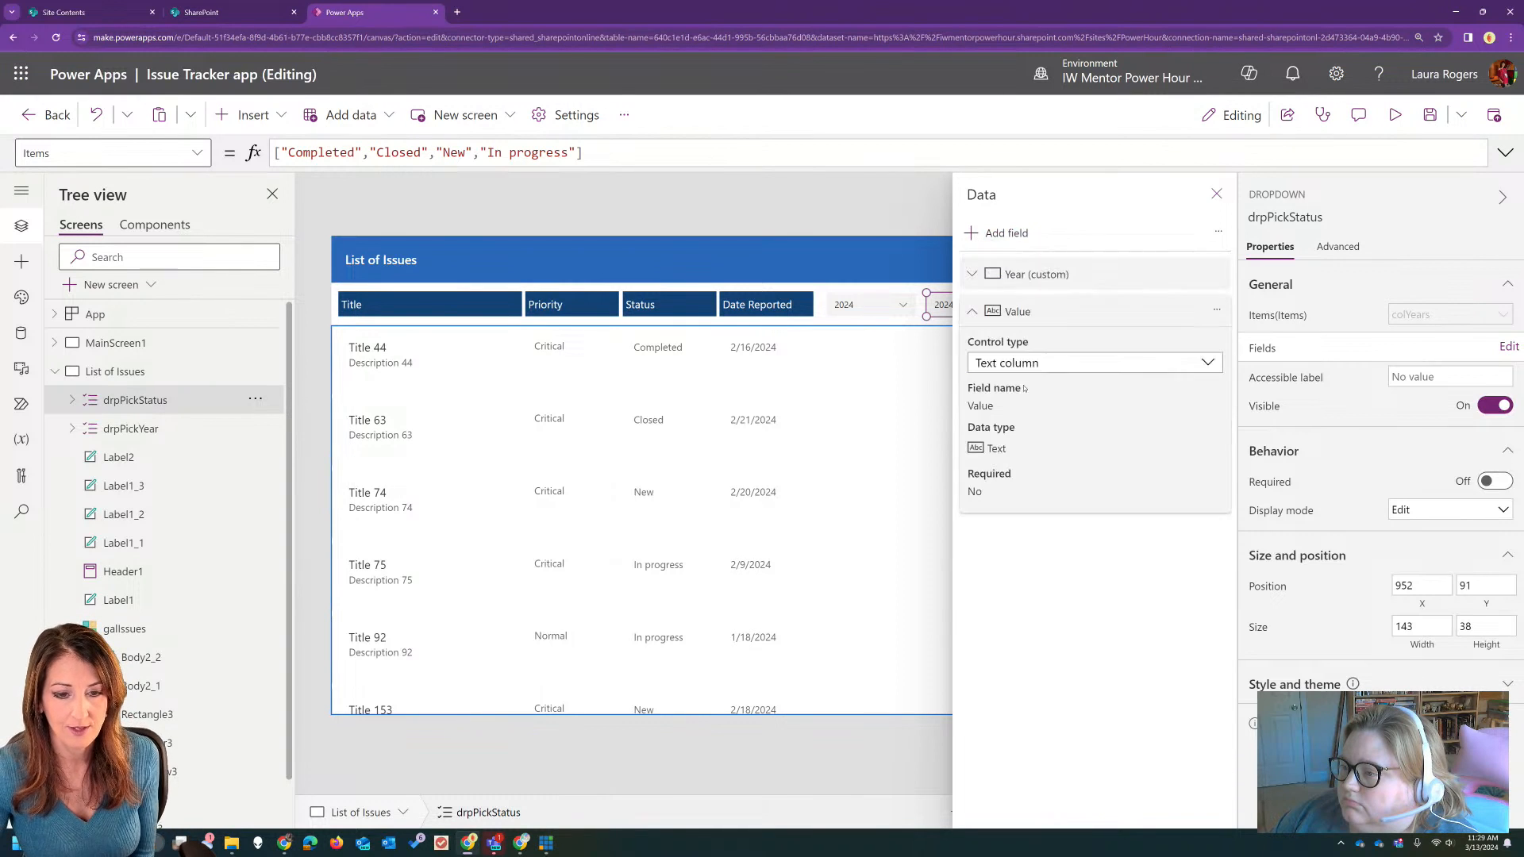
pyautogui.click(1217, 272)
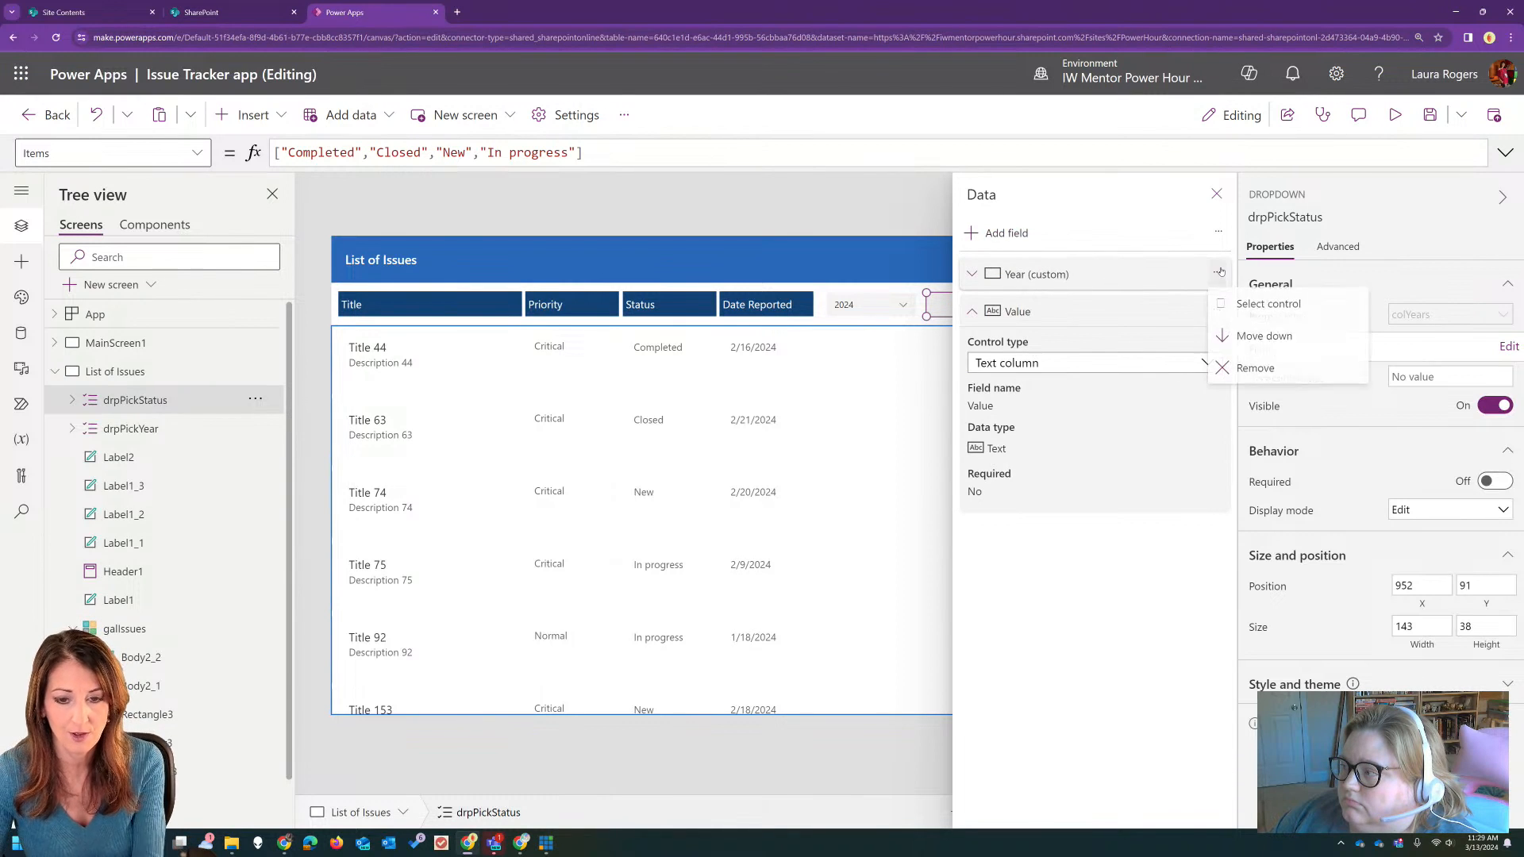
pyautogui.click(1255, 368)
pyautogui.click(1216, 194)
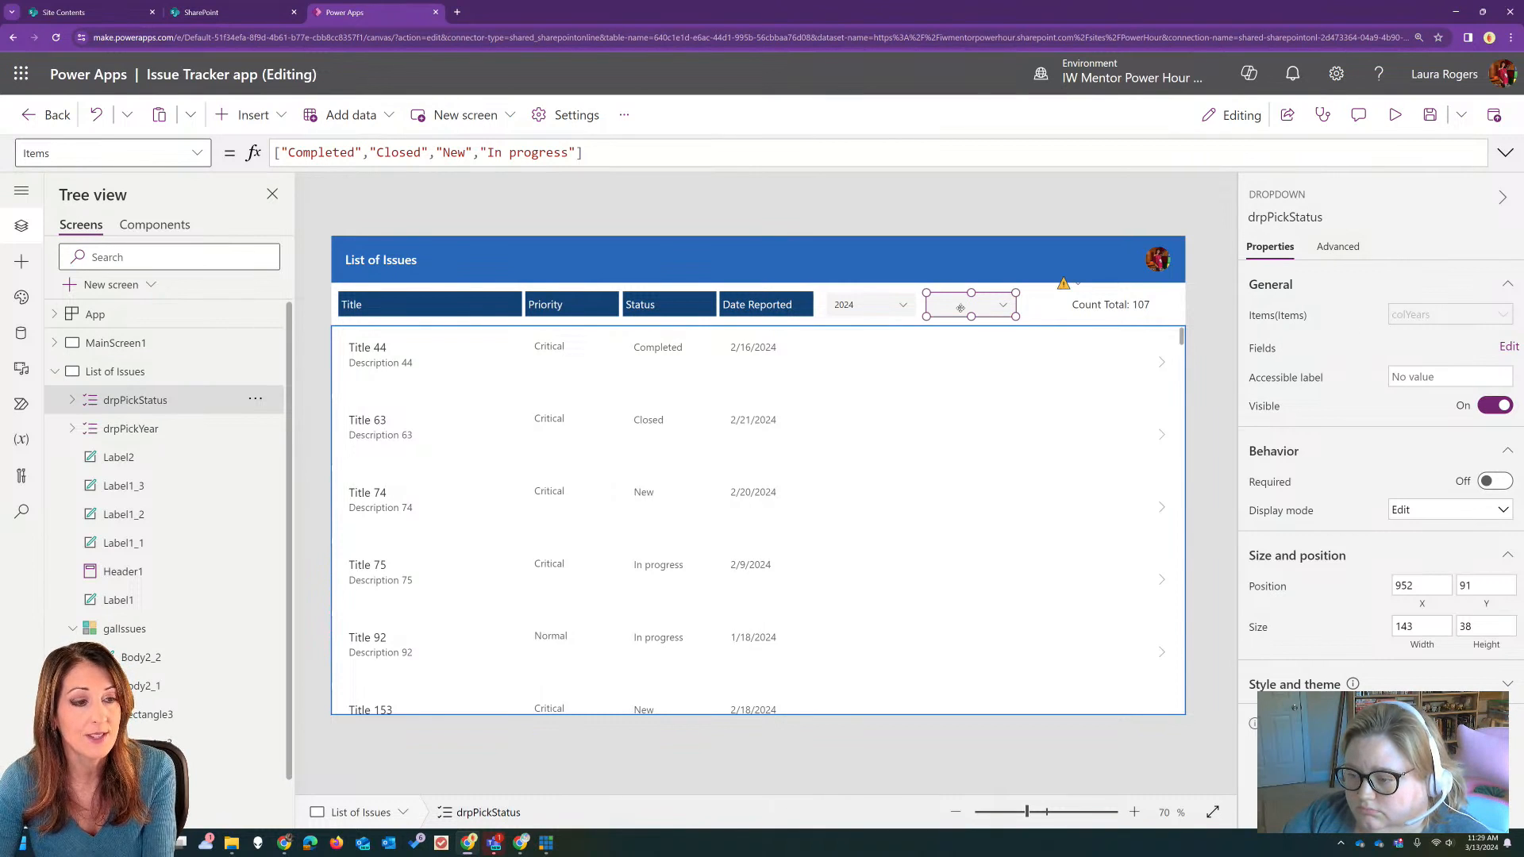
# Step: Set the status dropdown's default selected item to "Pick status" and widen the control slightly
pyautogui.click(1334, 249)
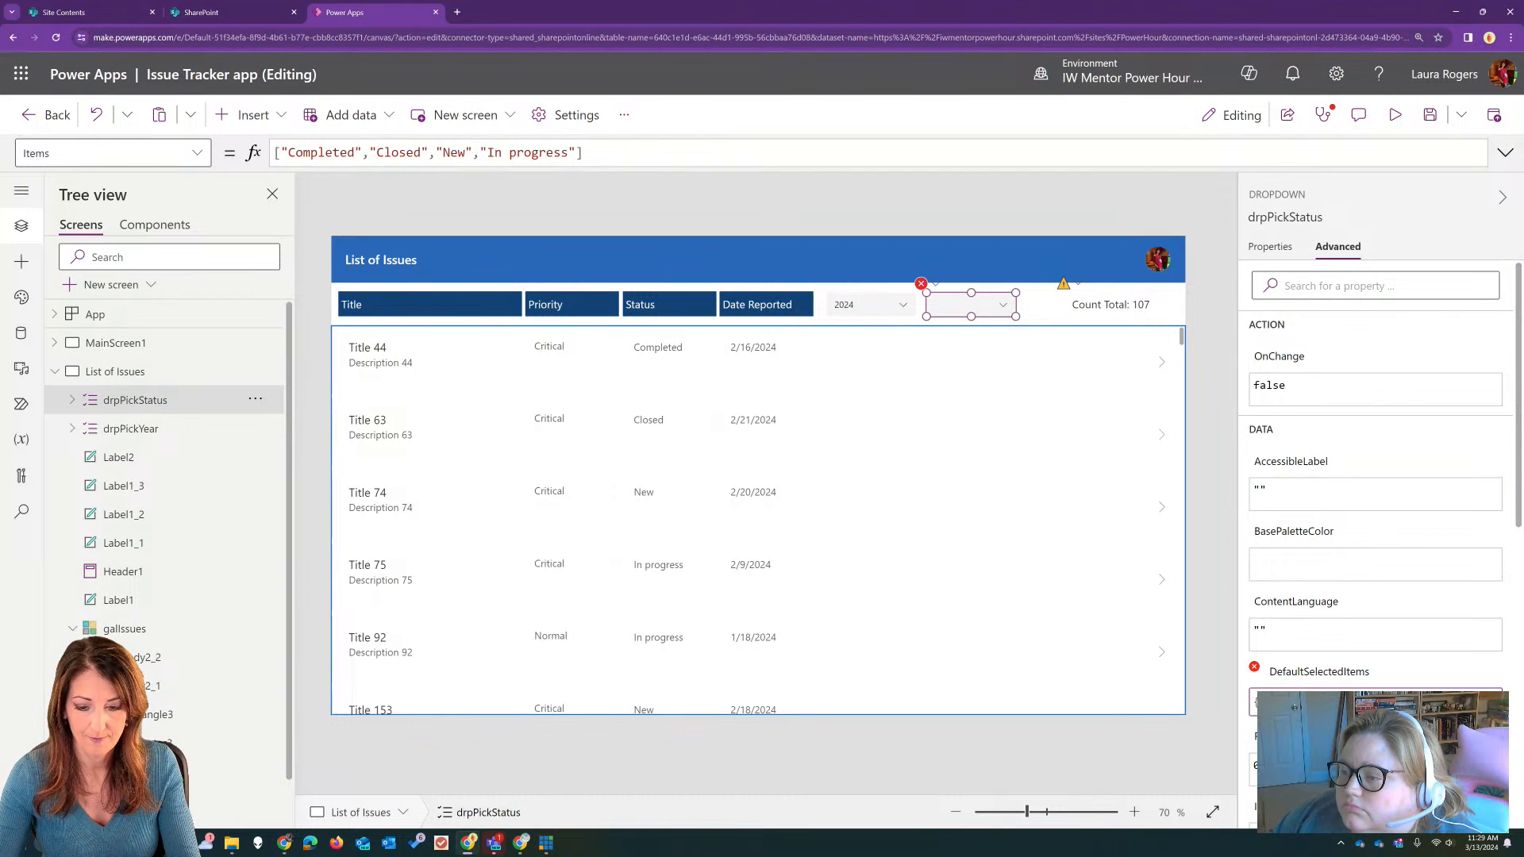
pyautogui.write('}')
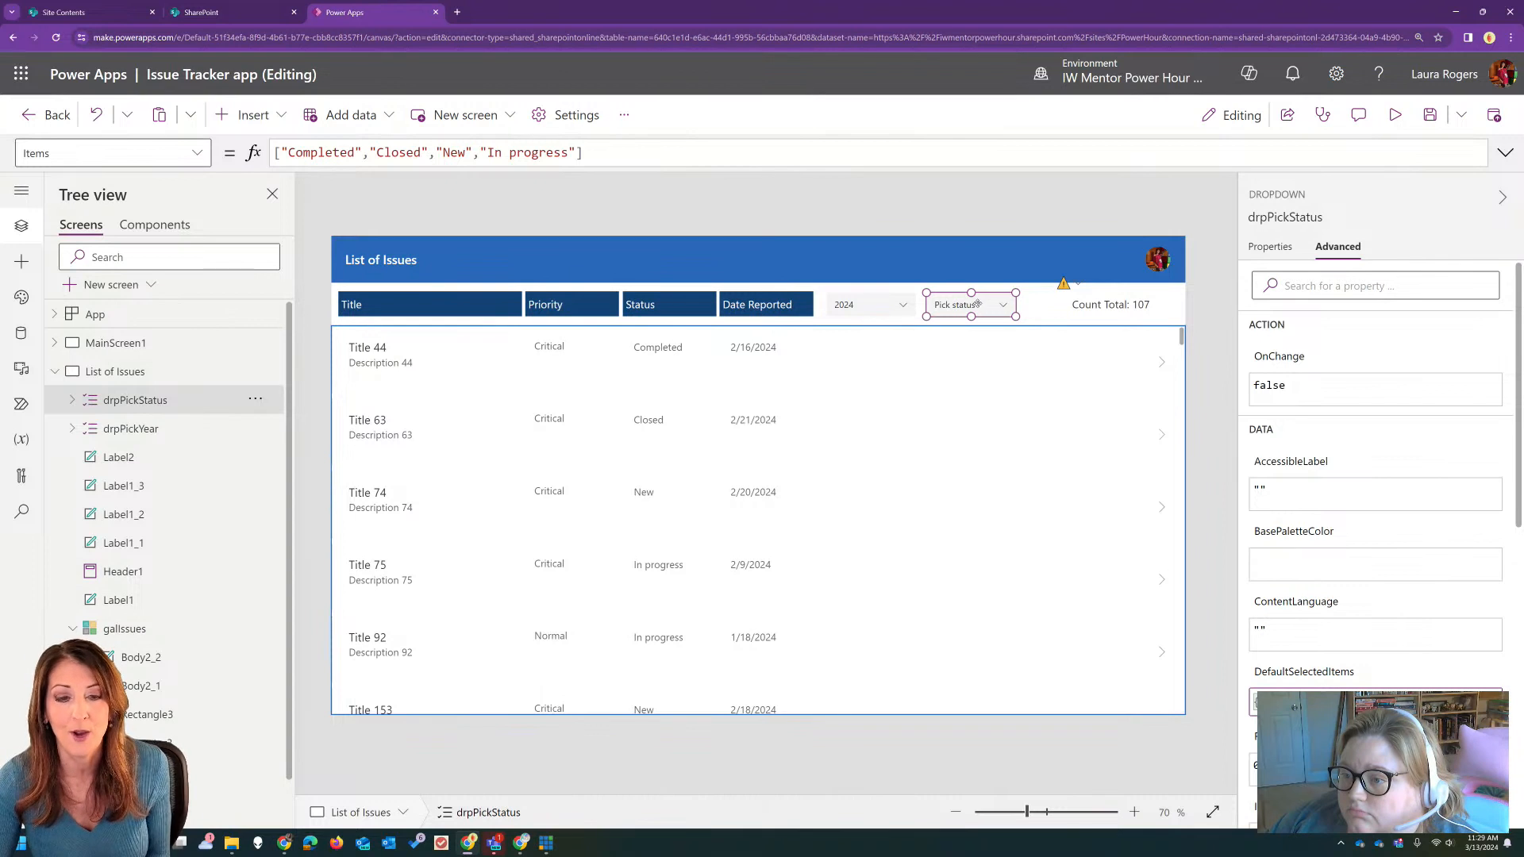
pyautogui.moveTo(1015, 311); pyautogui.dragTo(1028, 311)
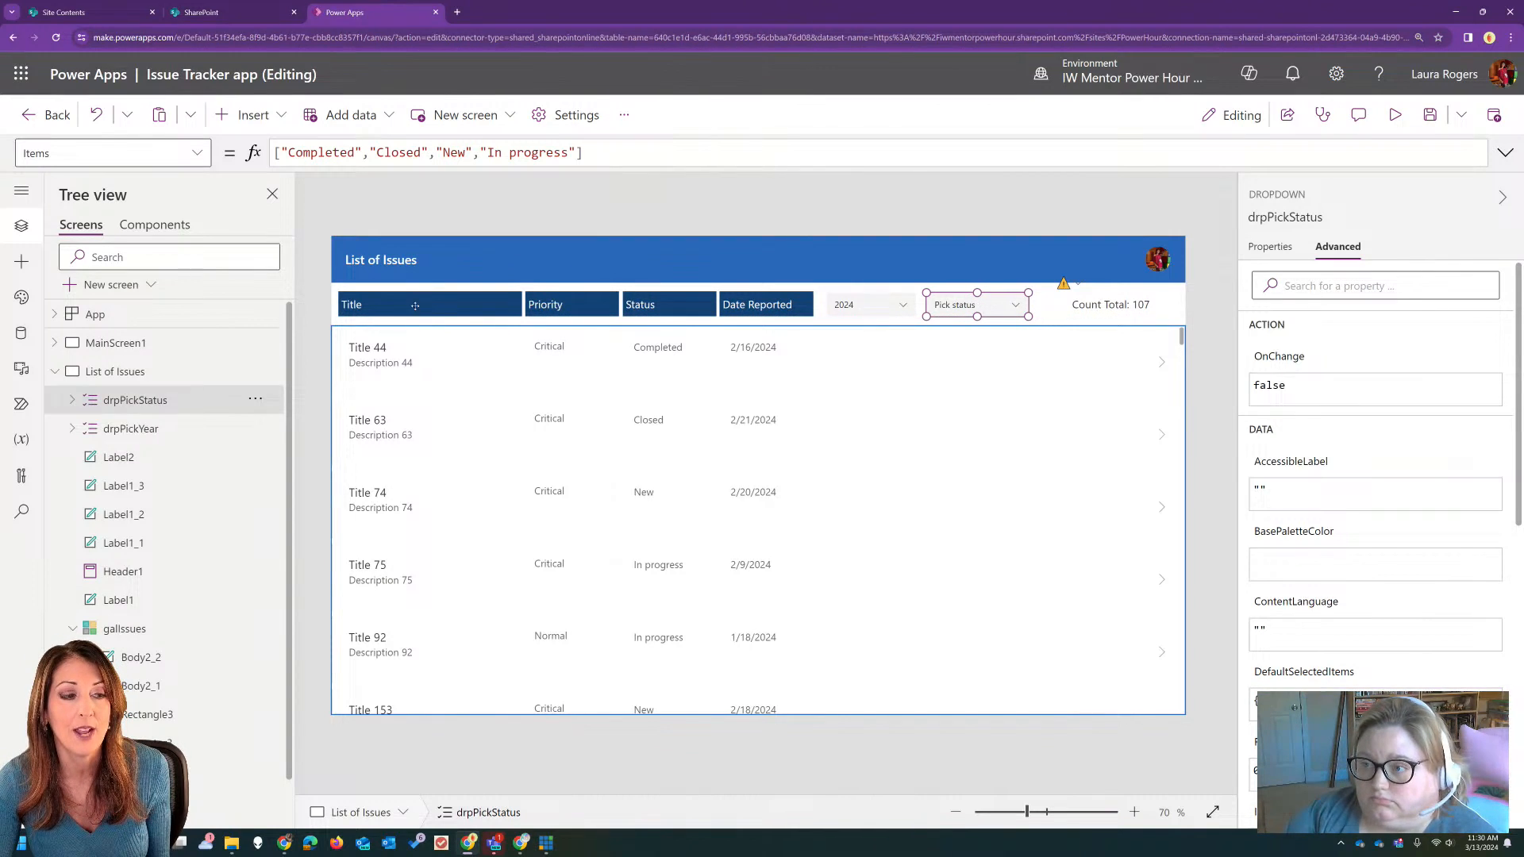
# Step: Check the Title, Priority, Status and Date Reported header labels above the gallery
pyautogui.click(483, 299)
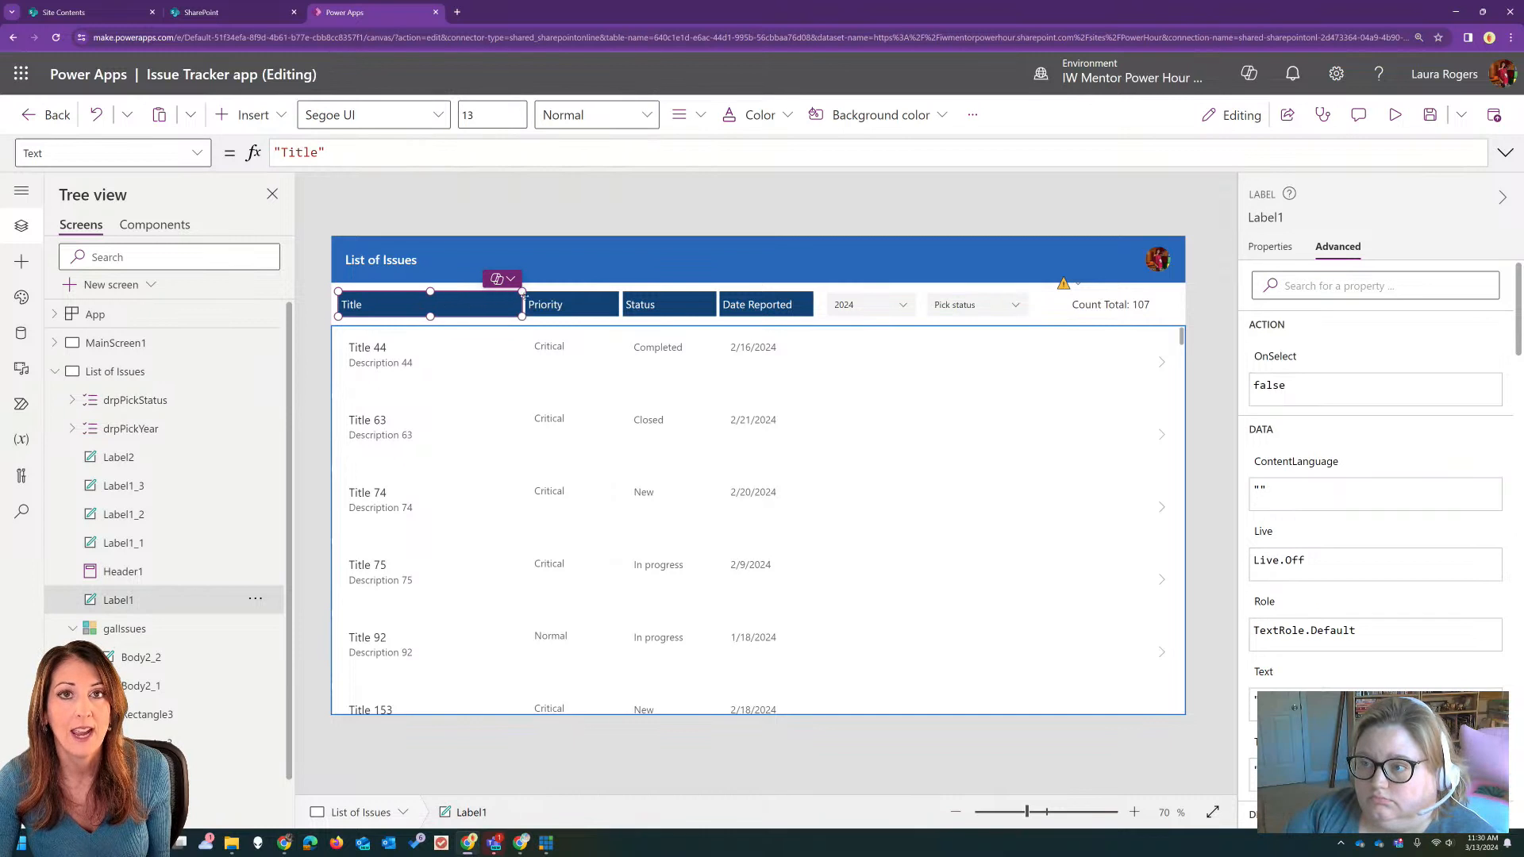
pyautogui.click(572, 304)
pyautogui.click(684, 303)
pyautogui.click(761, 304)
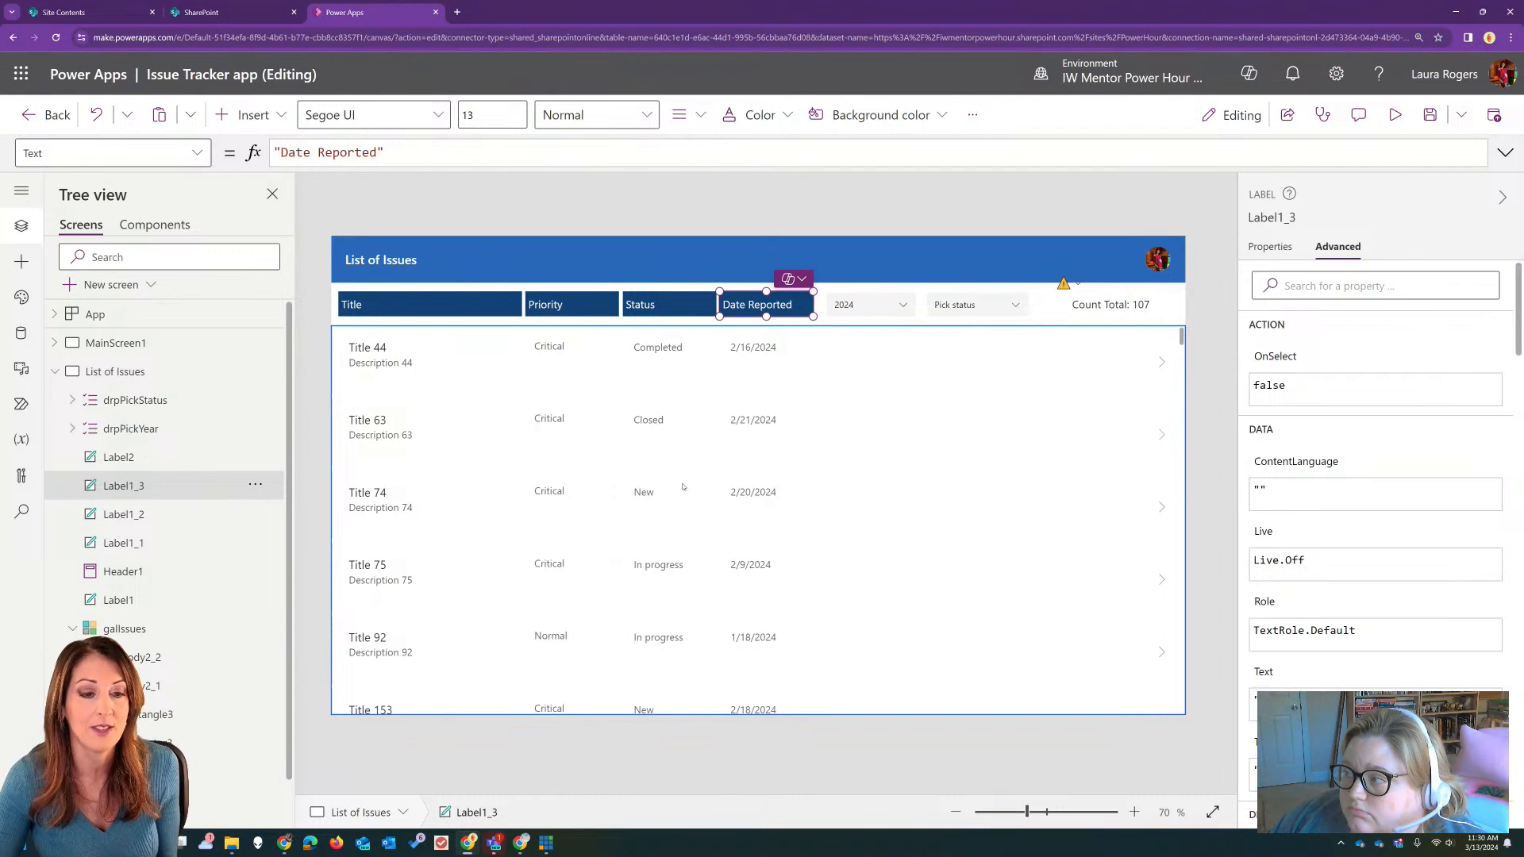
# Step: Preview the app, examine the choices offered by the status dropdown, and leave the preview
pyautogui.click(969, 306)
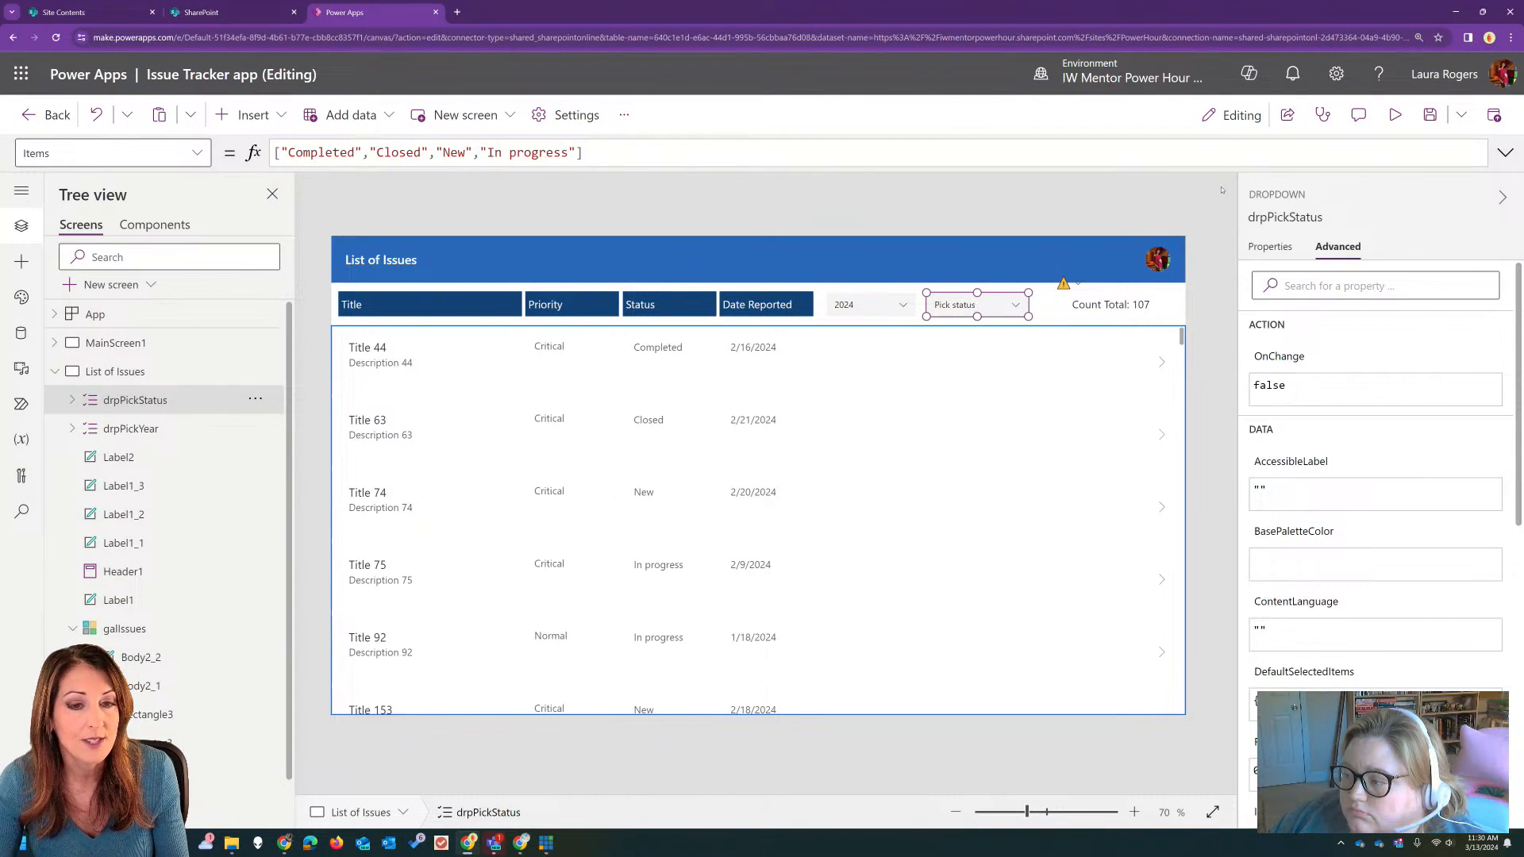
pyautogui.press('F5')
pyautogui.click(983, 242)
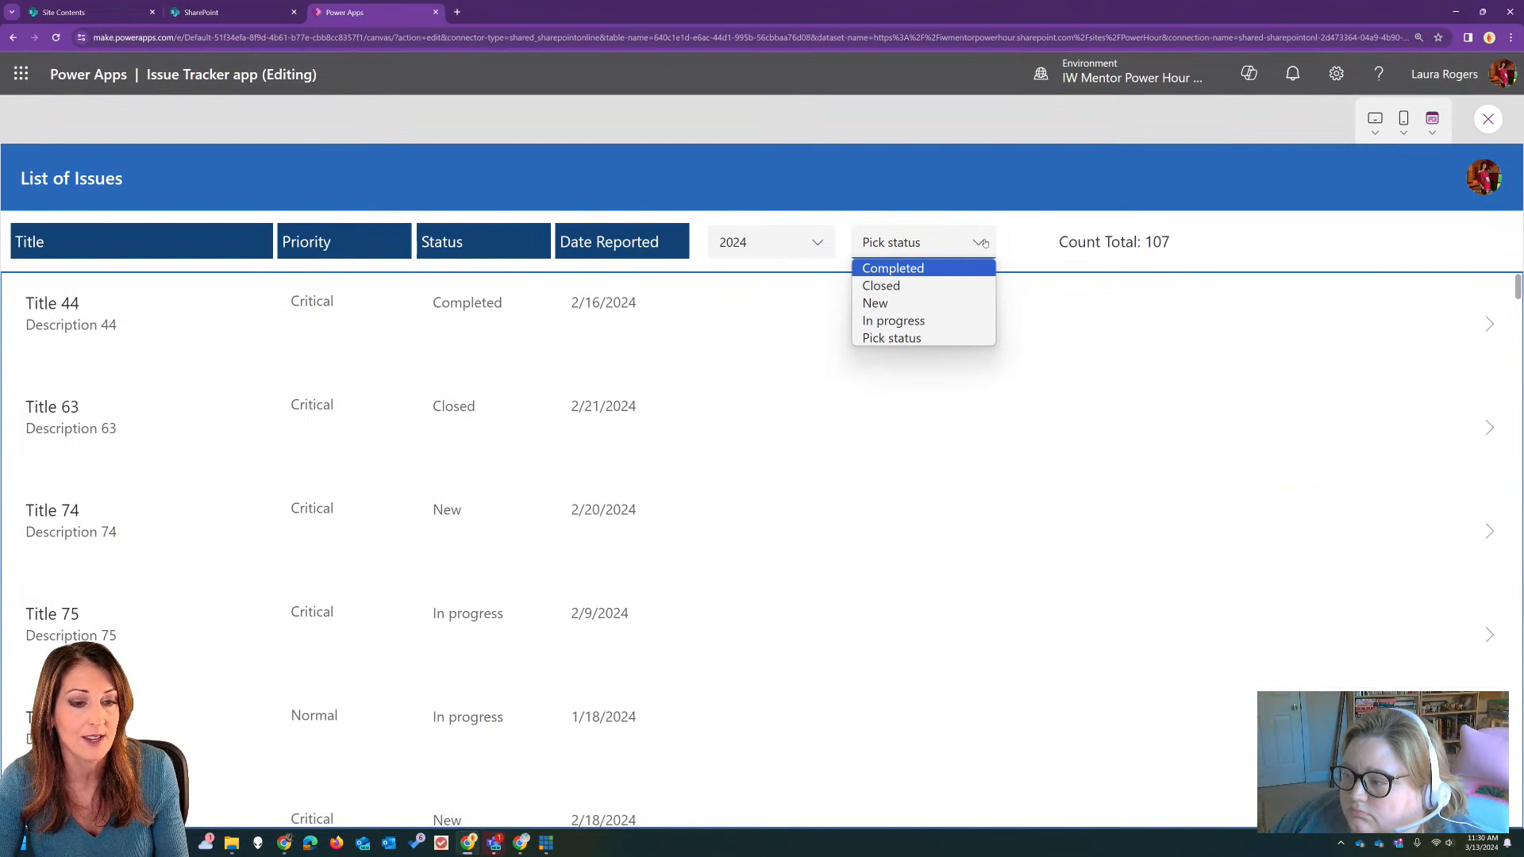
pyautogui.click(1186, 203)
pyautogui.click(1487, 119)
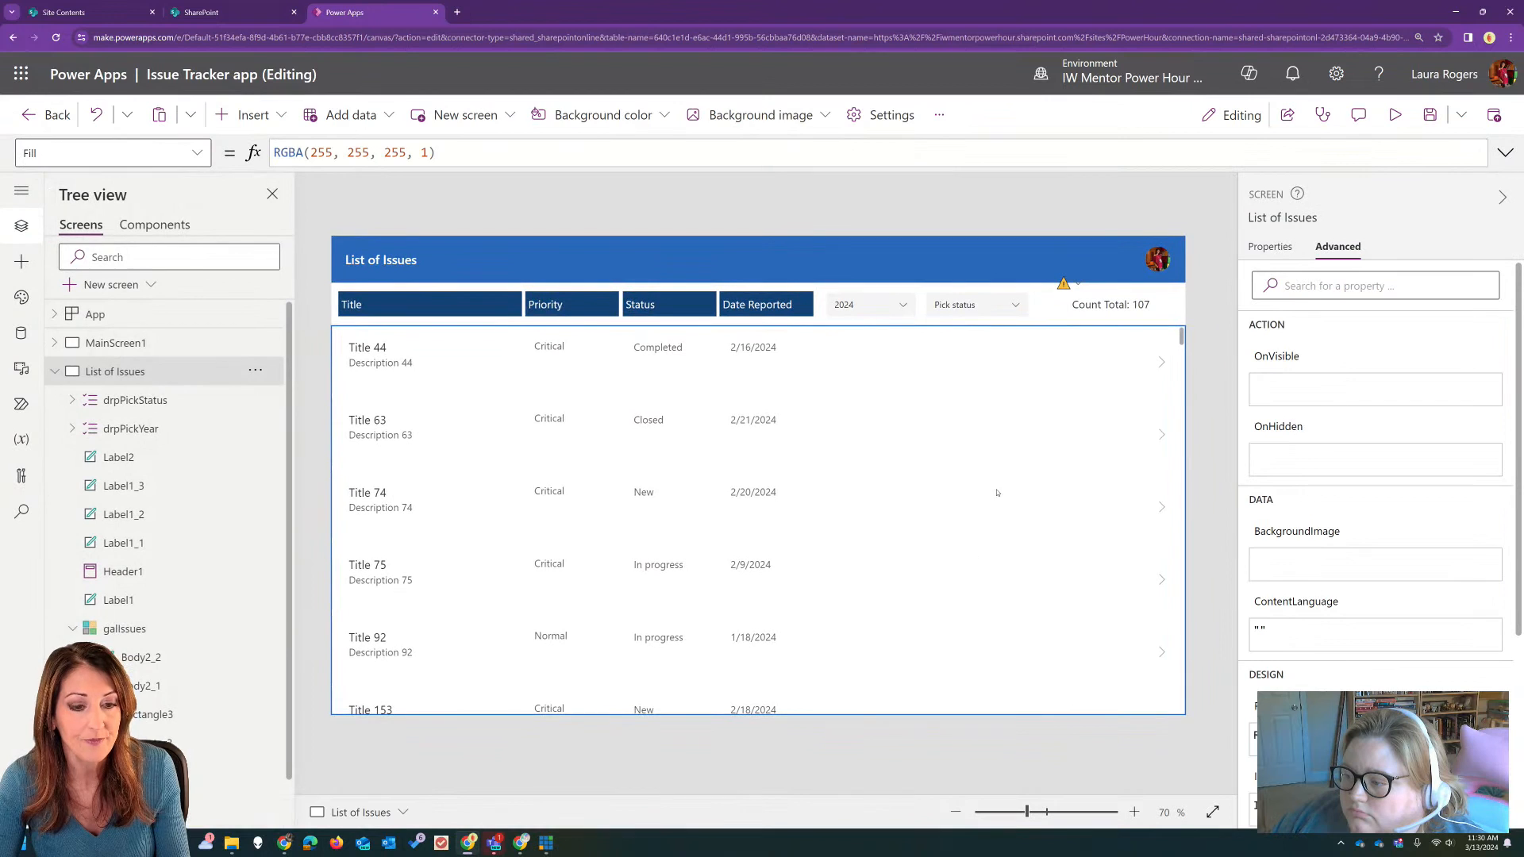
# Step: Remove the formatting from the gallery's Items formula, start a new line after 'Issue tracker', and put spaces around the && operator
pyautogui.click(961, 558)
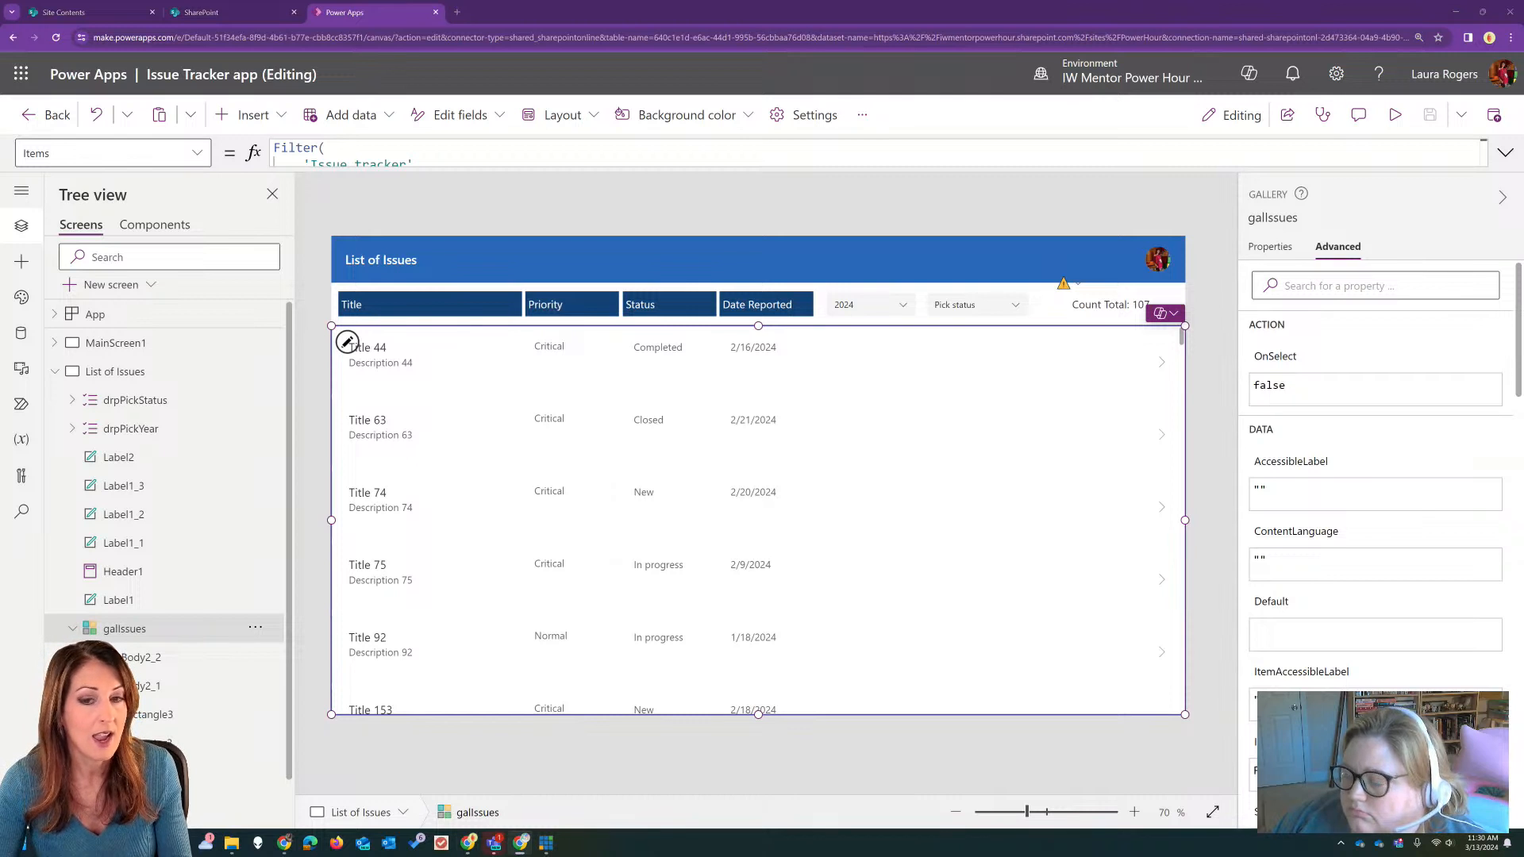
pyautogui.click(1502, 154)
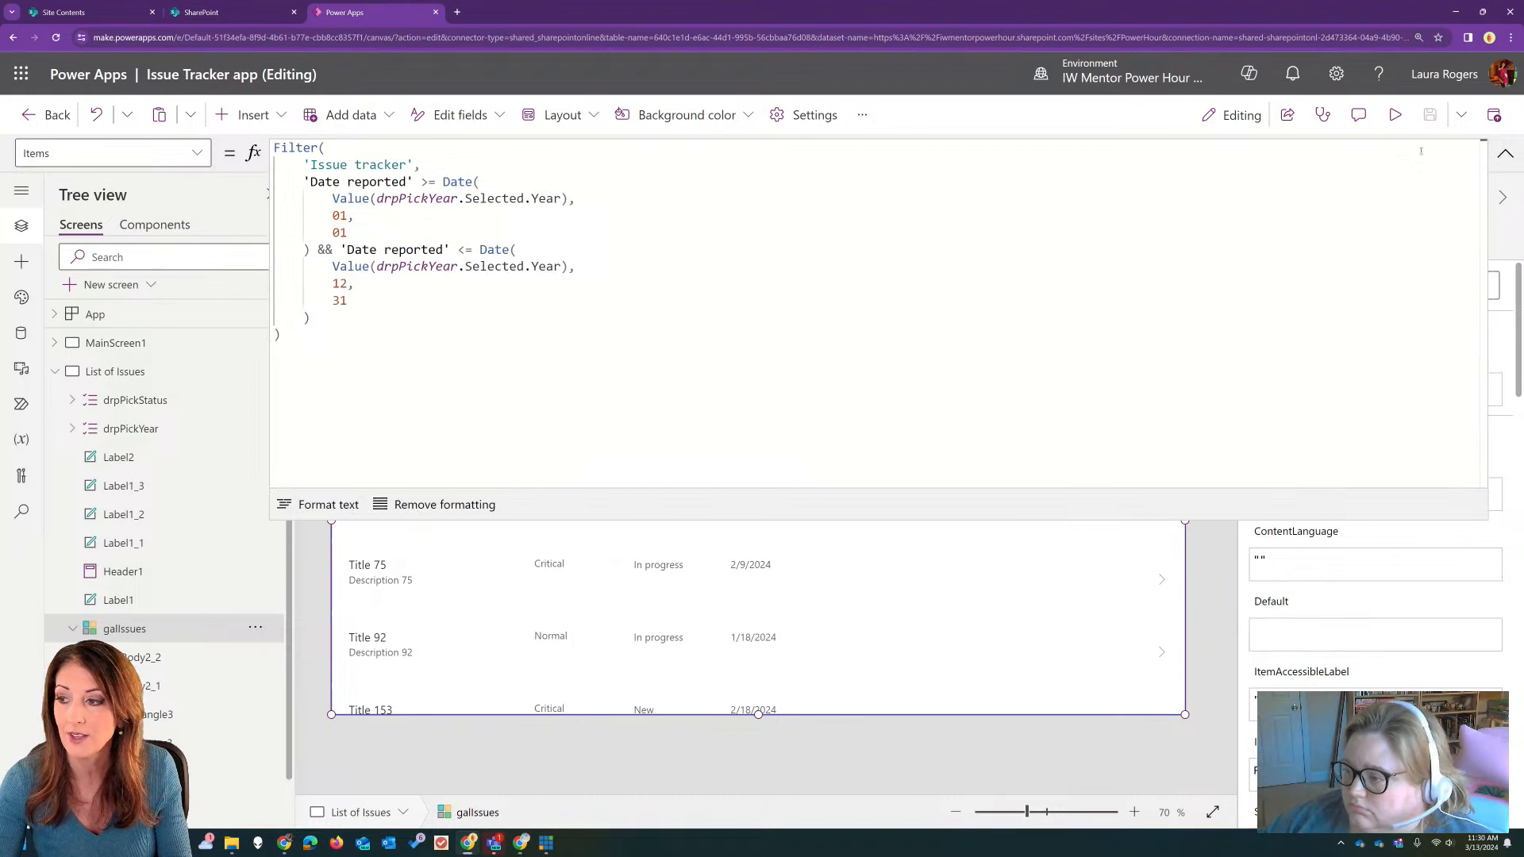
pyautogui.click(444, 505)
pyautogui.click(435, 154)
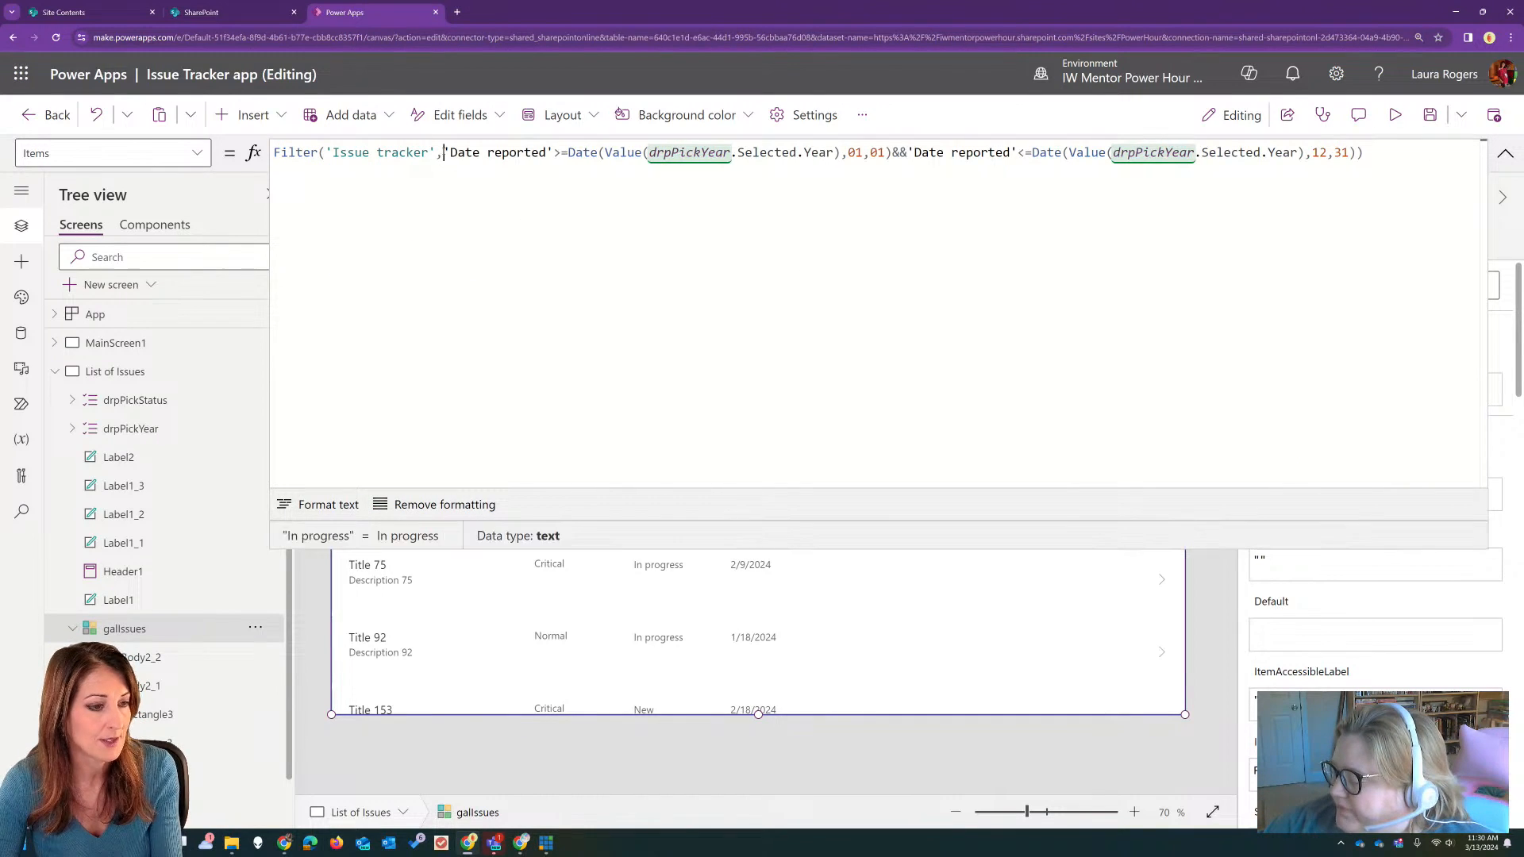
pyautogui.hotkey('shift', 'Return')
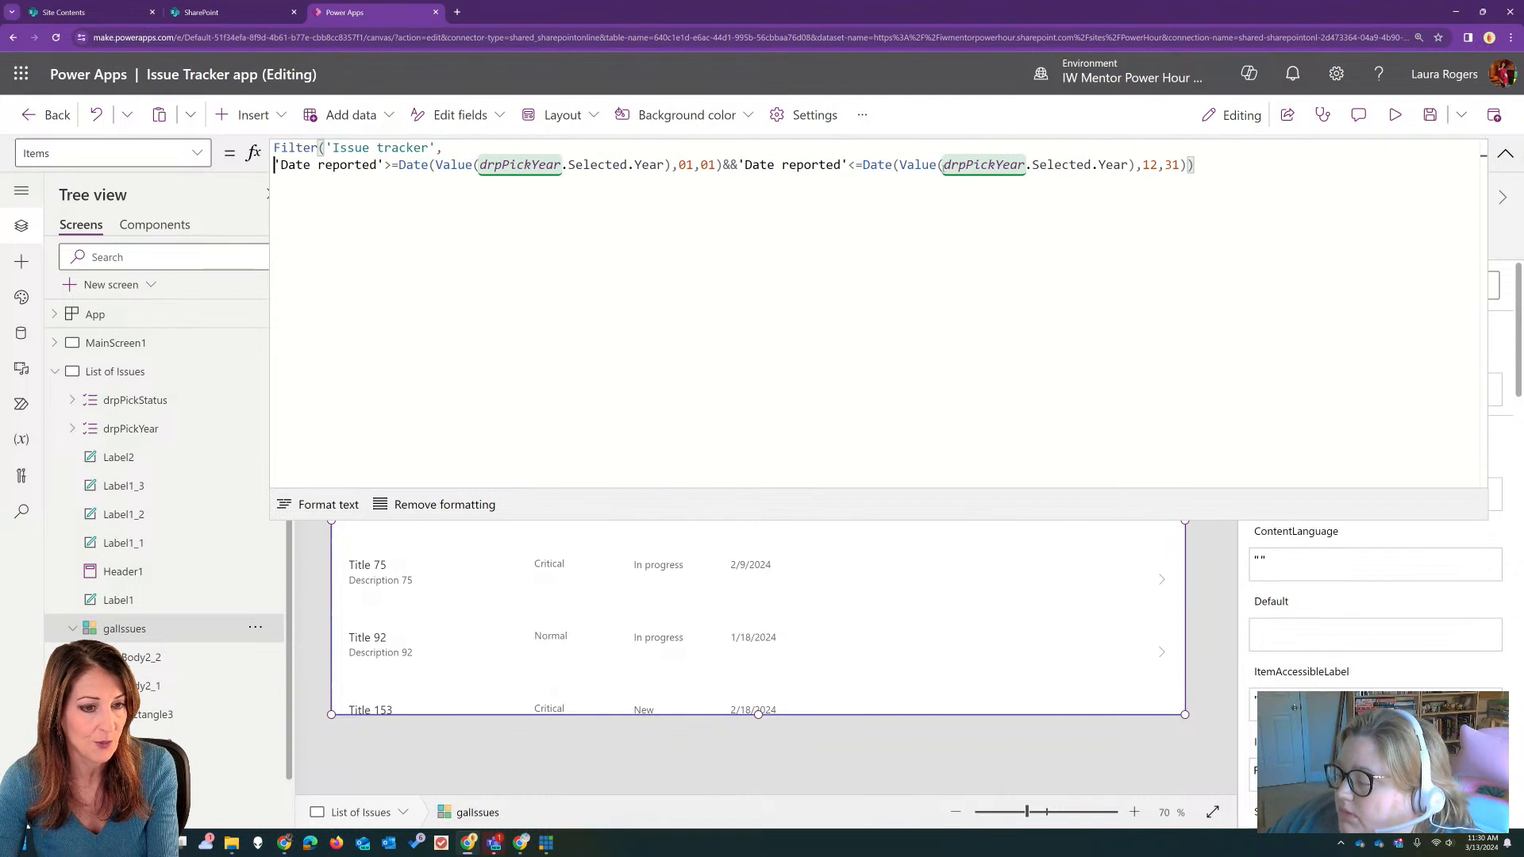
pyautogui.click(723, 164)
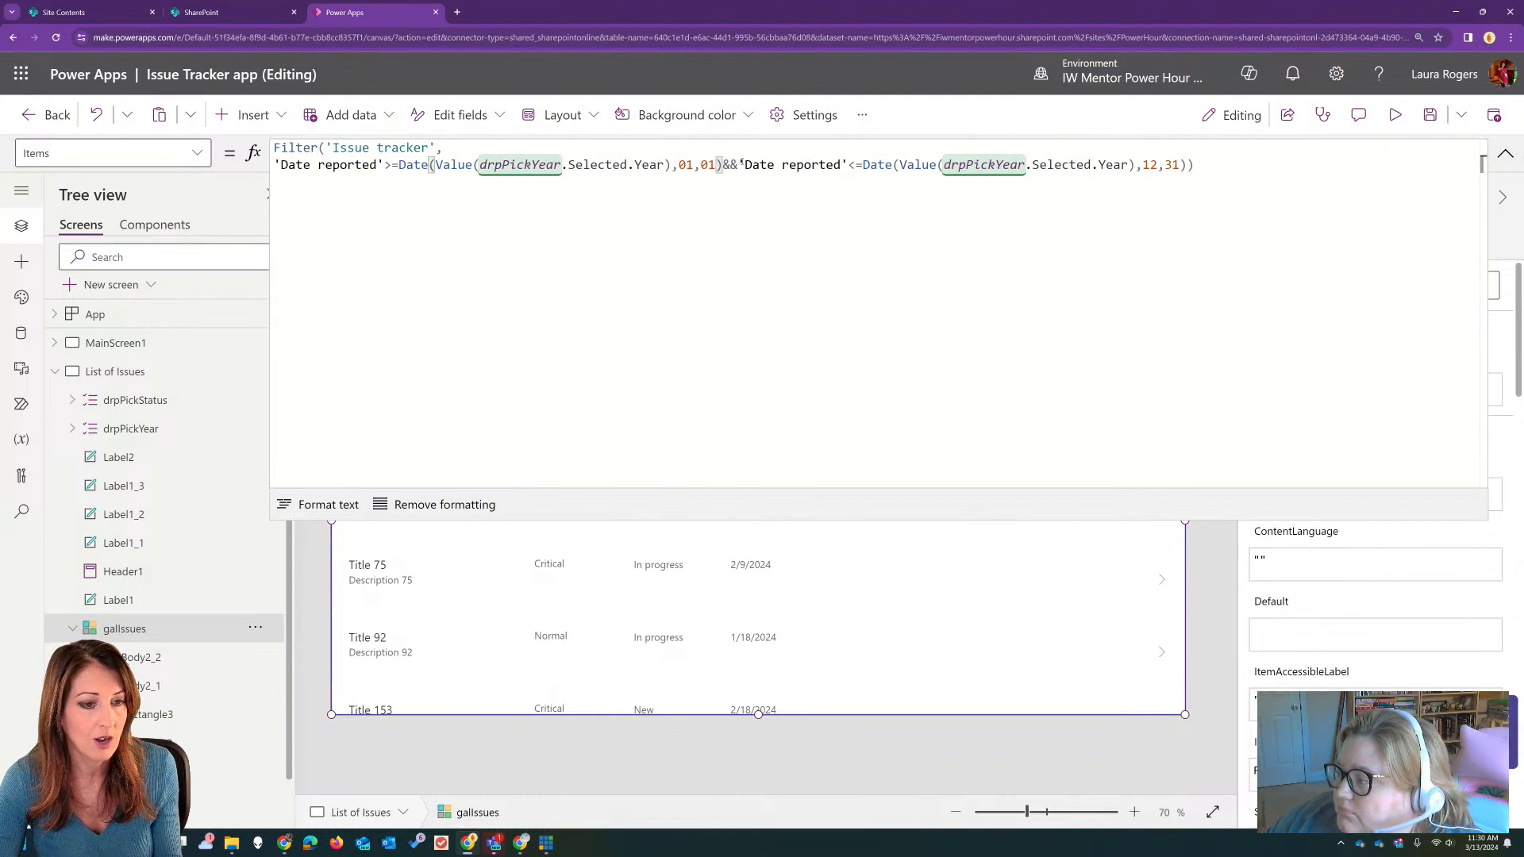
pyautogui.press('Right')
pyautogui.press('Right')
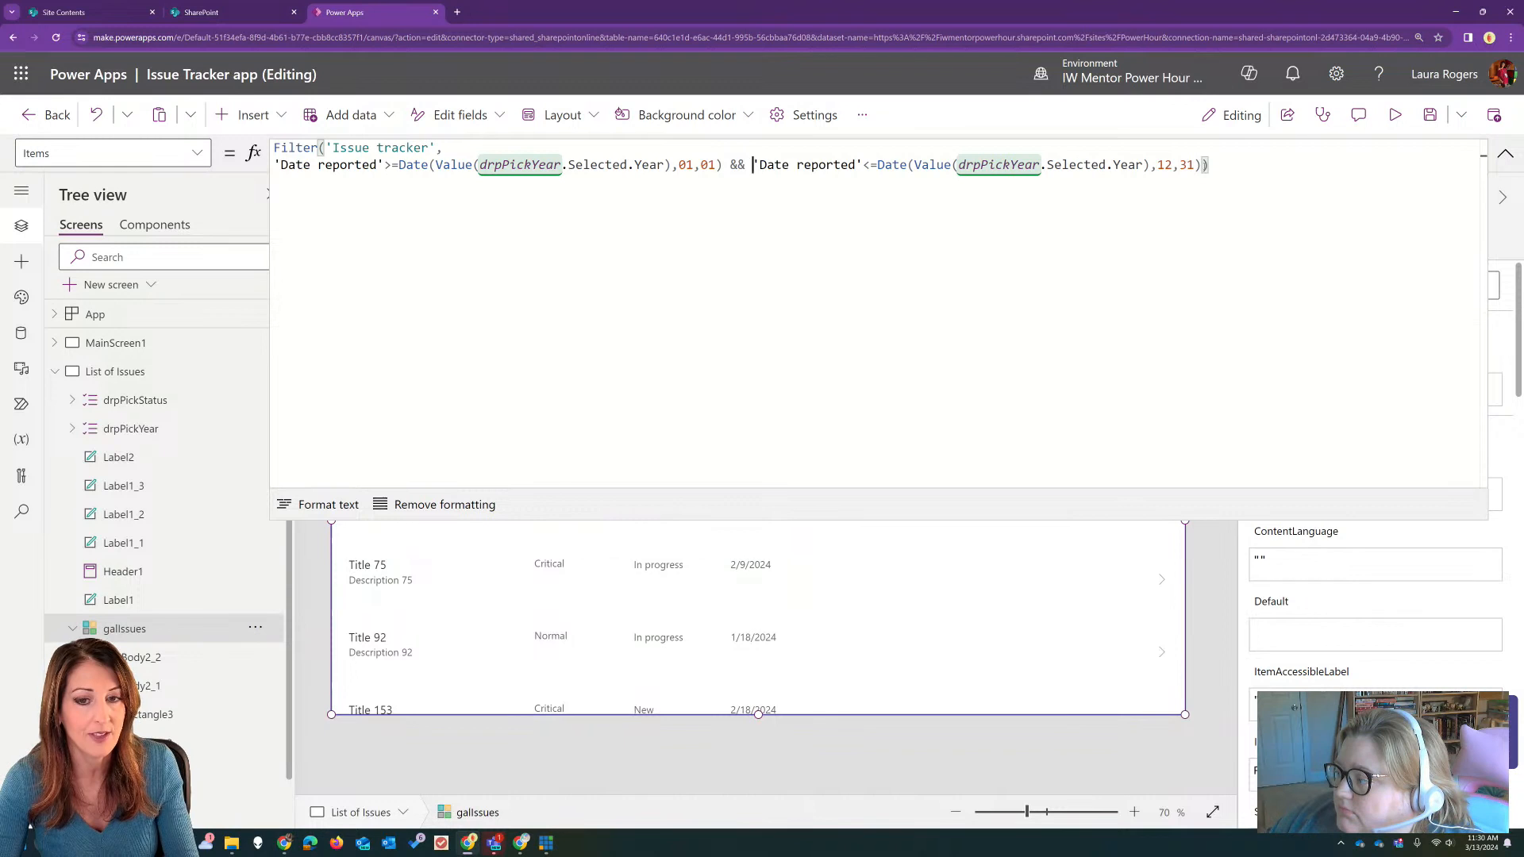
# Step: End the gallery's date conditions with a comma and begin a new line reading Status.Value before the closing parenthesis
pyautogui.click(1203, 165)
pyautogui.hotkey('shift', 'Return')
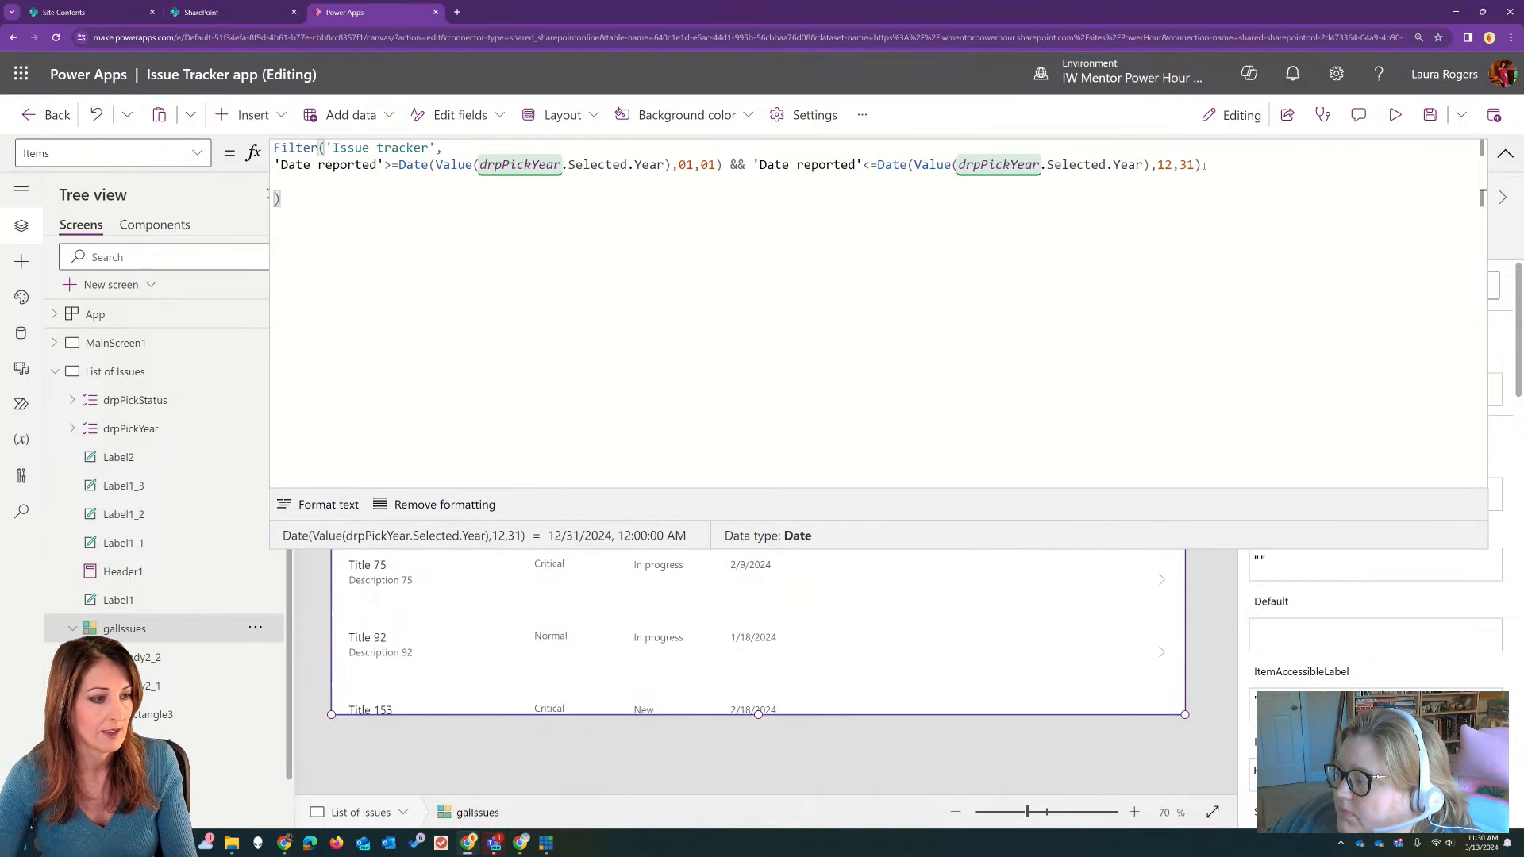
pyautogui.click(1230, 164)
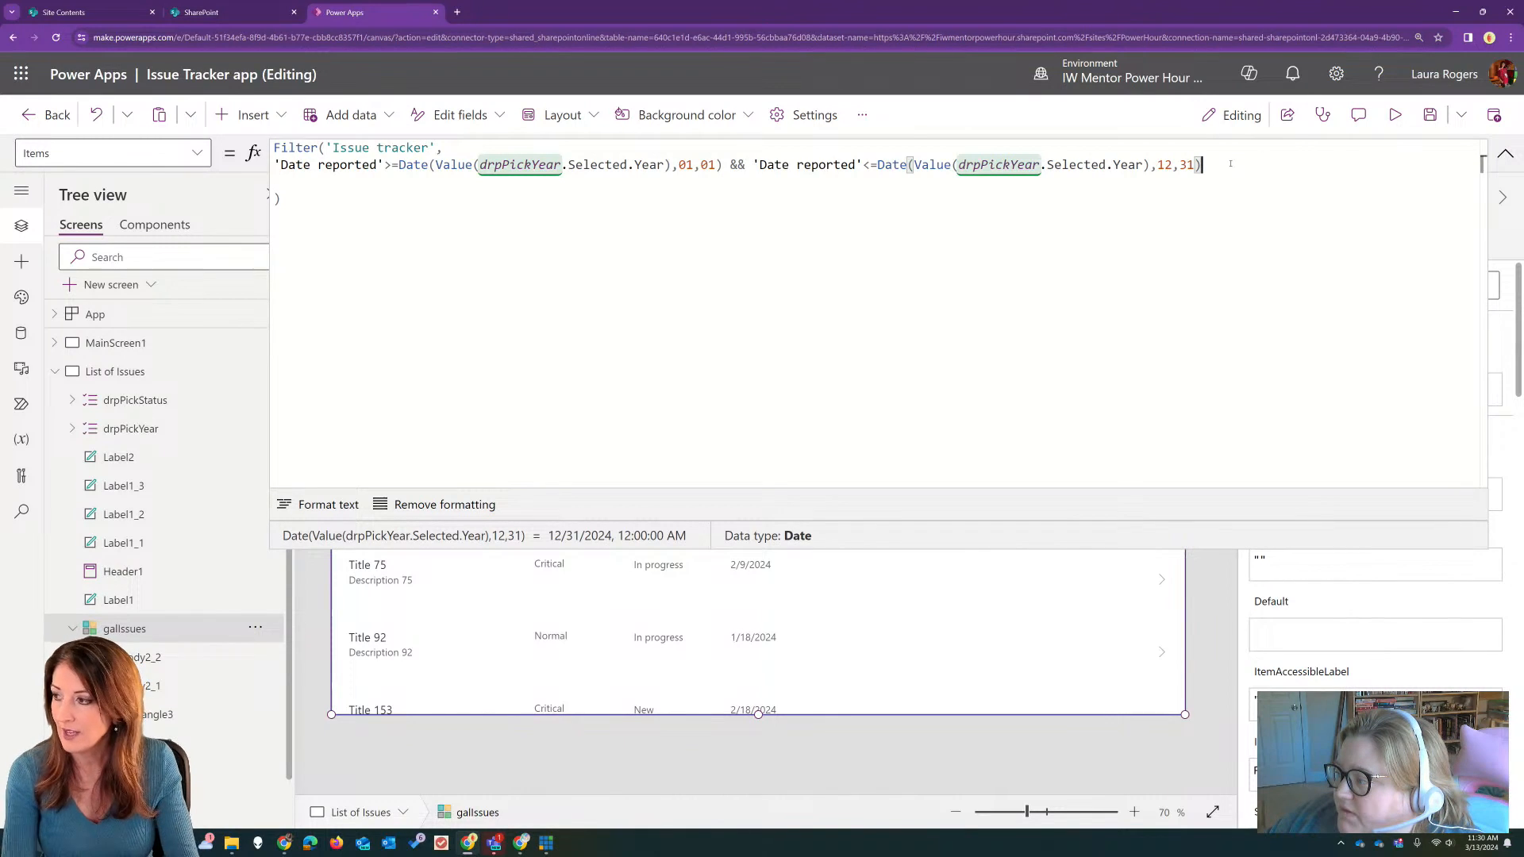
pyautogui.write(',')
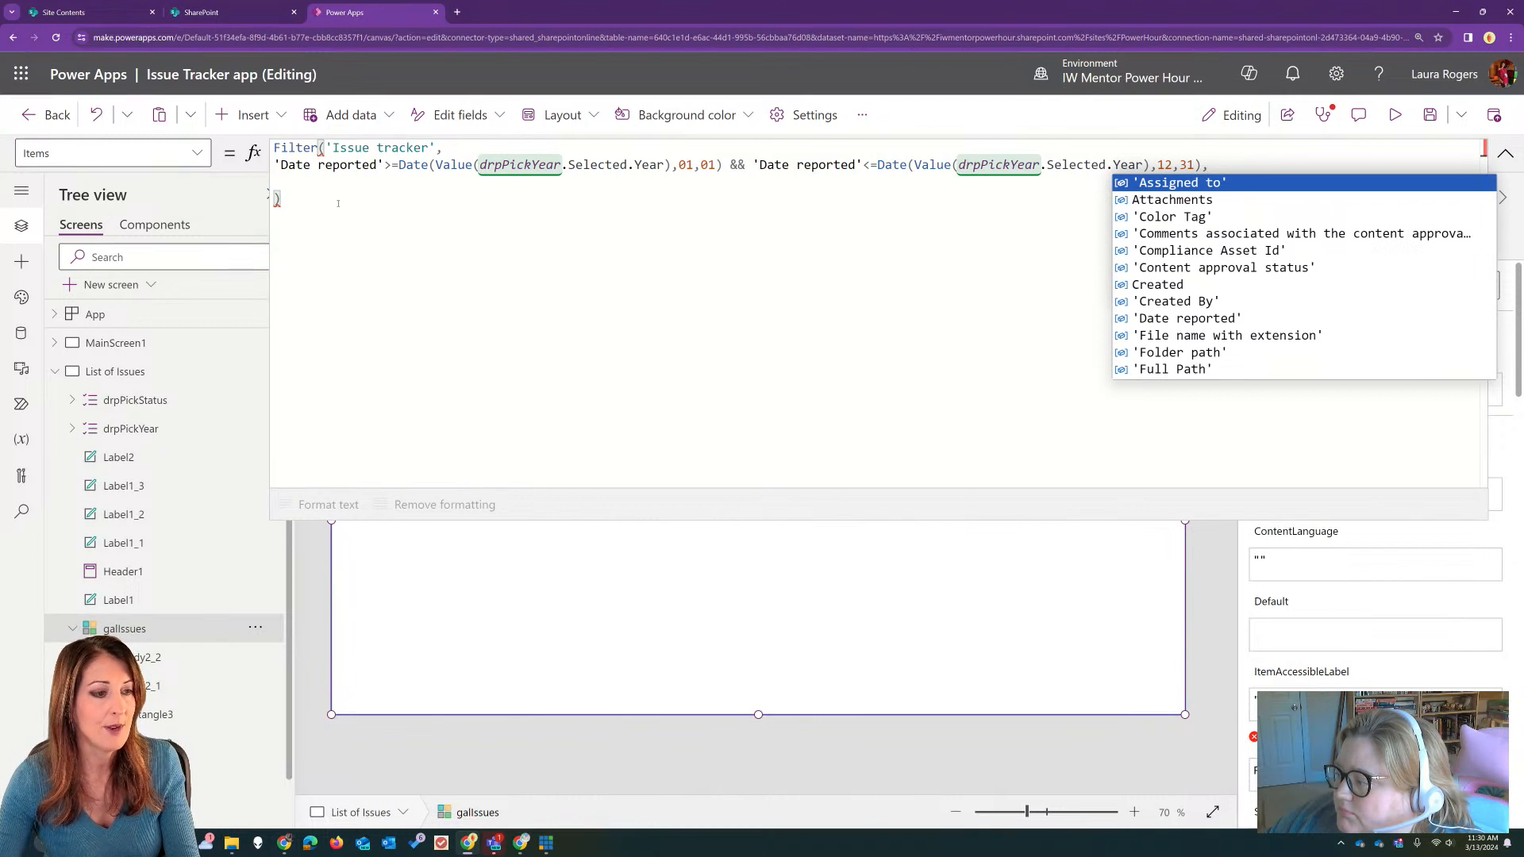
pyautogui.click(323, 175)
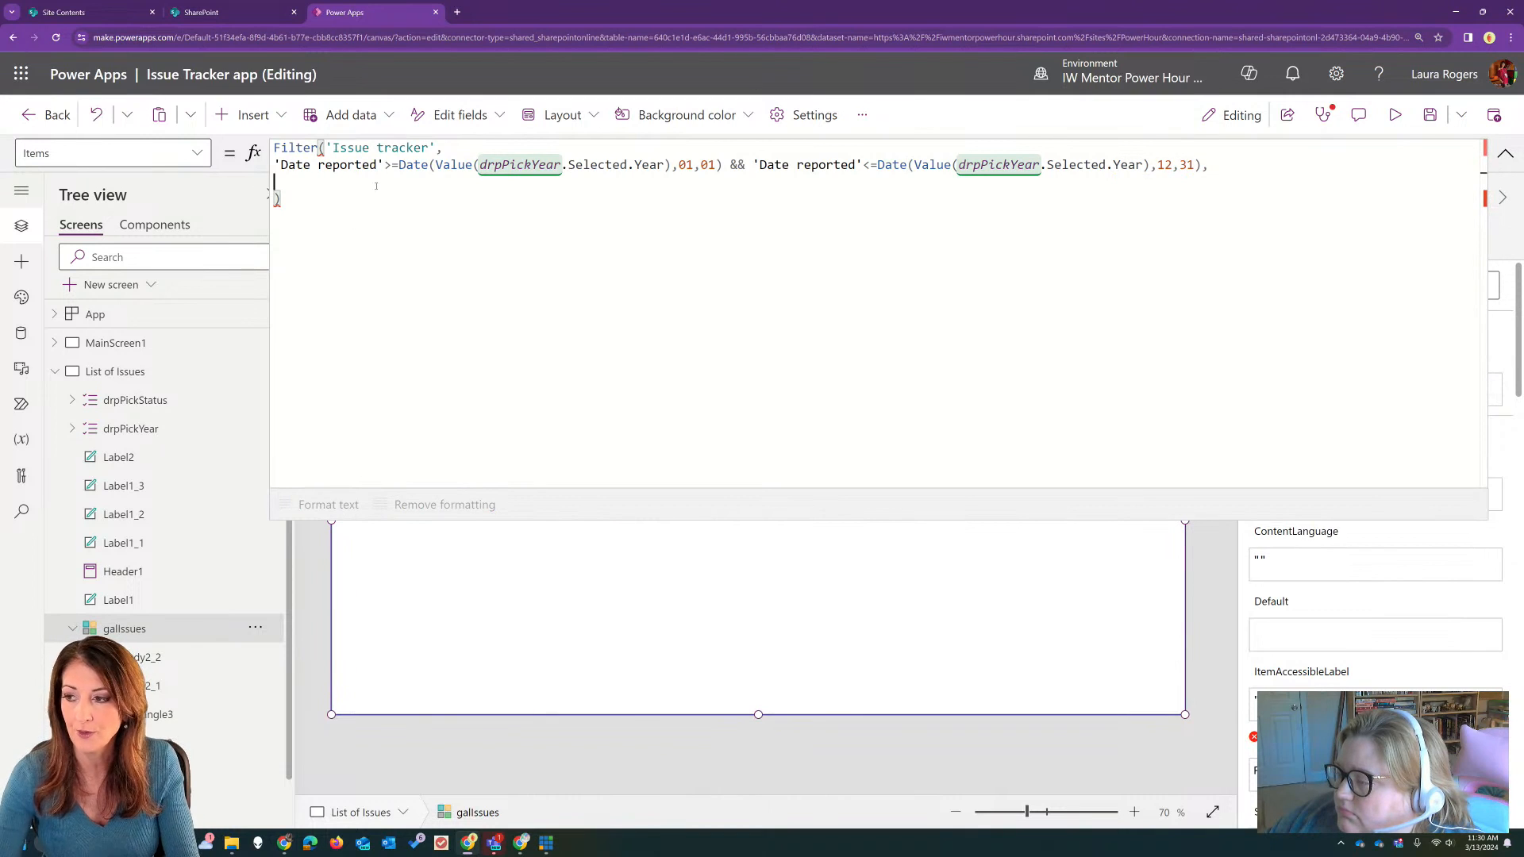
pyautogui.write('Statu')
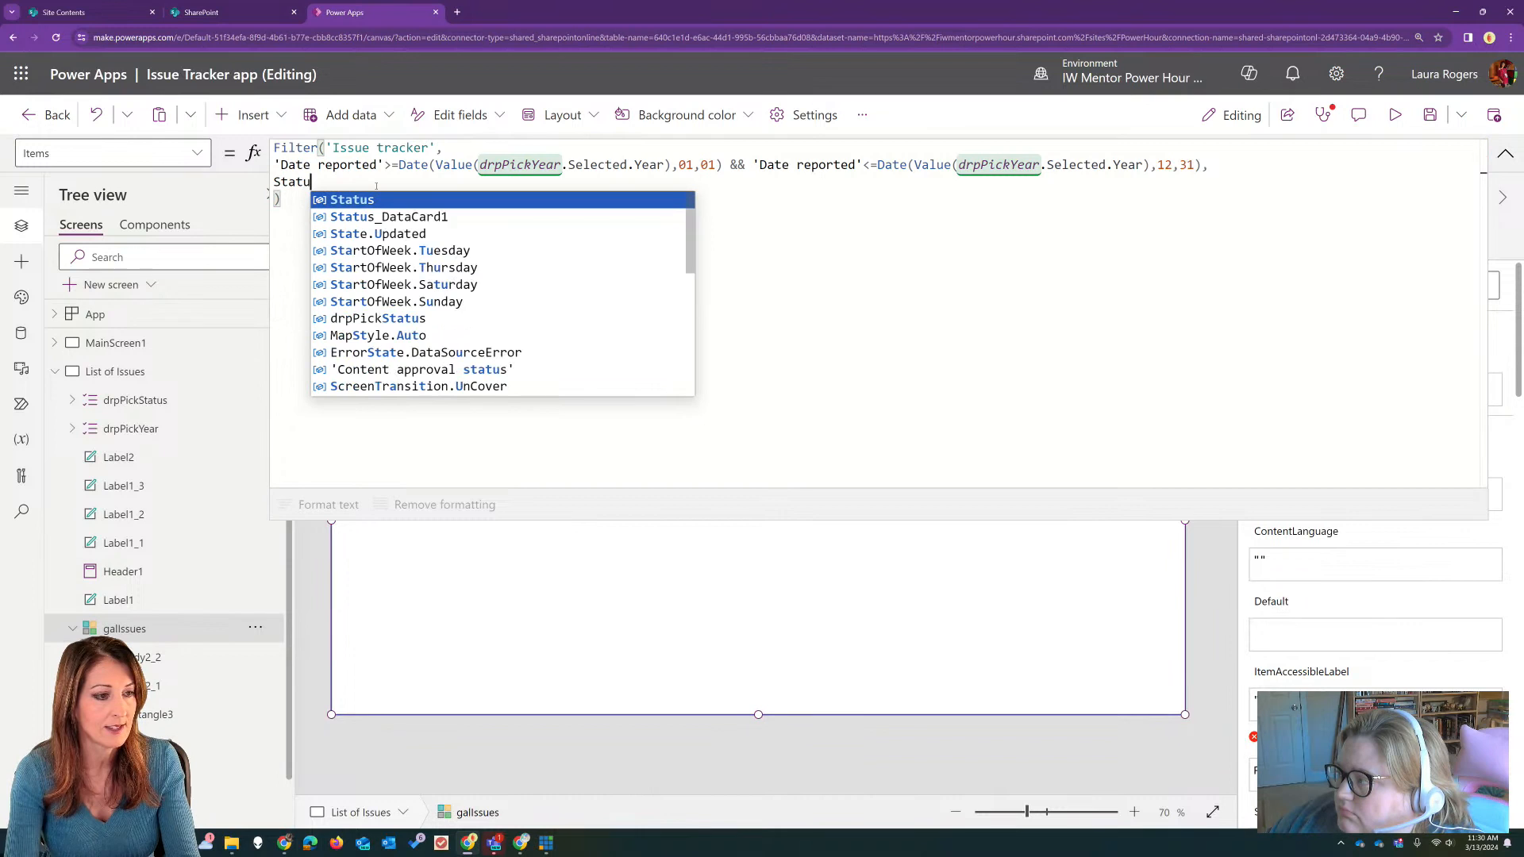
pyautogui.write('s.')
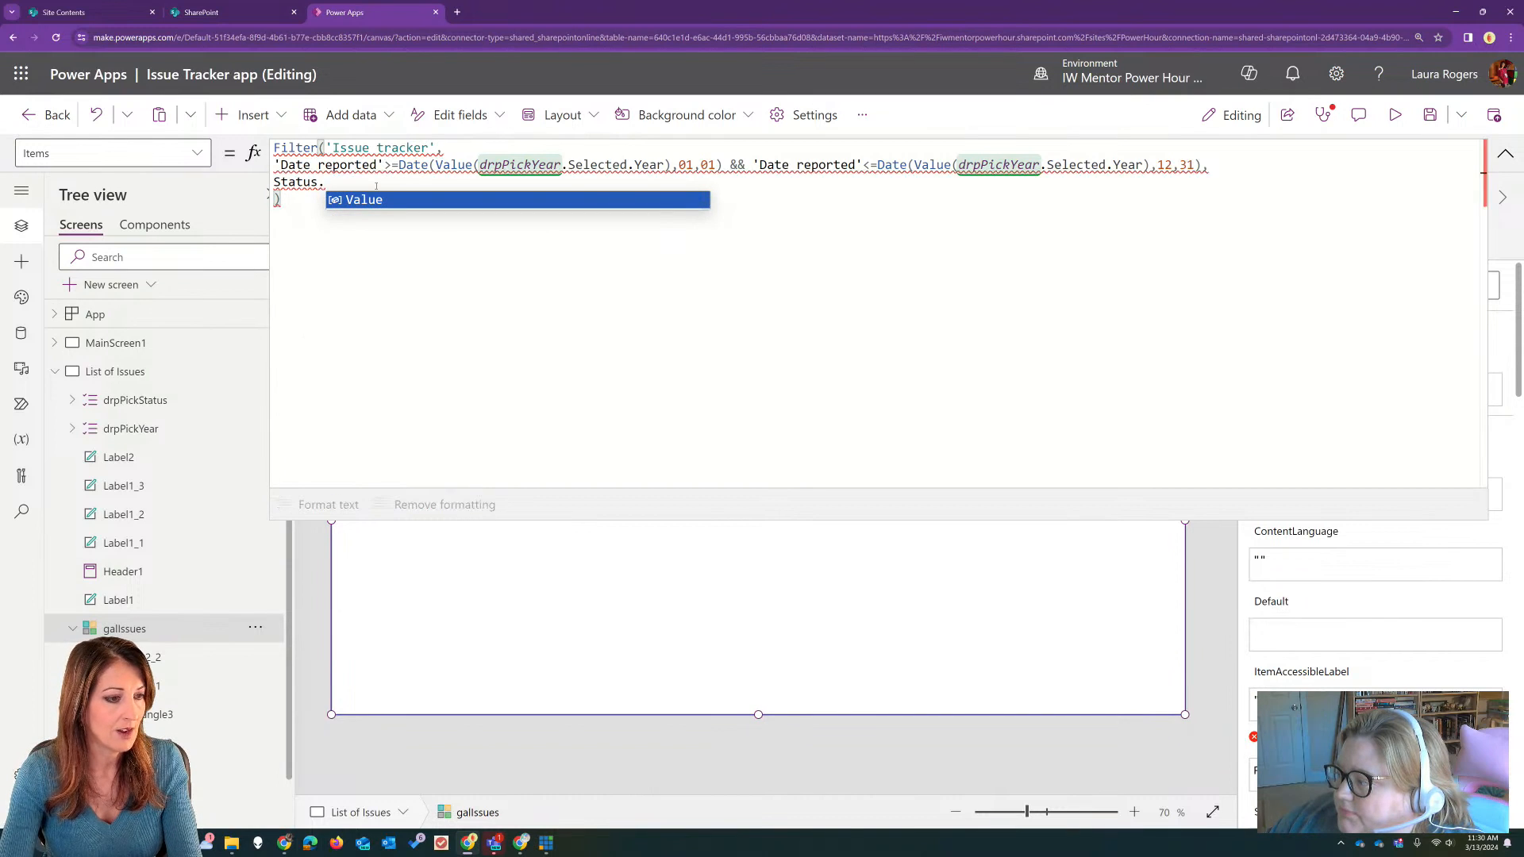
pyautogui.click(391, 200)
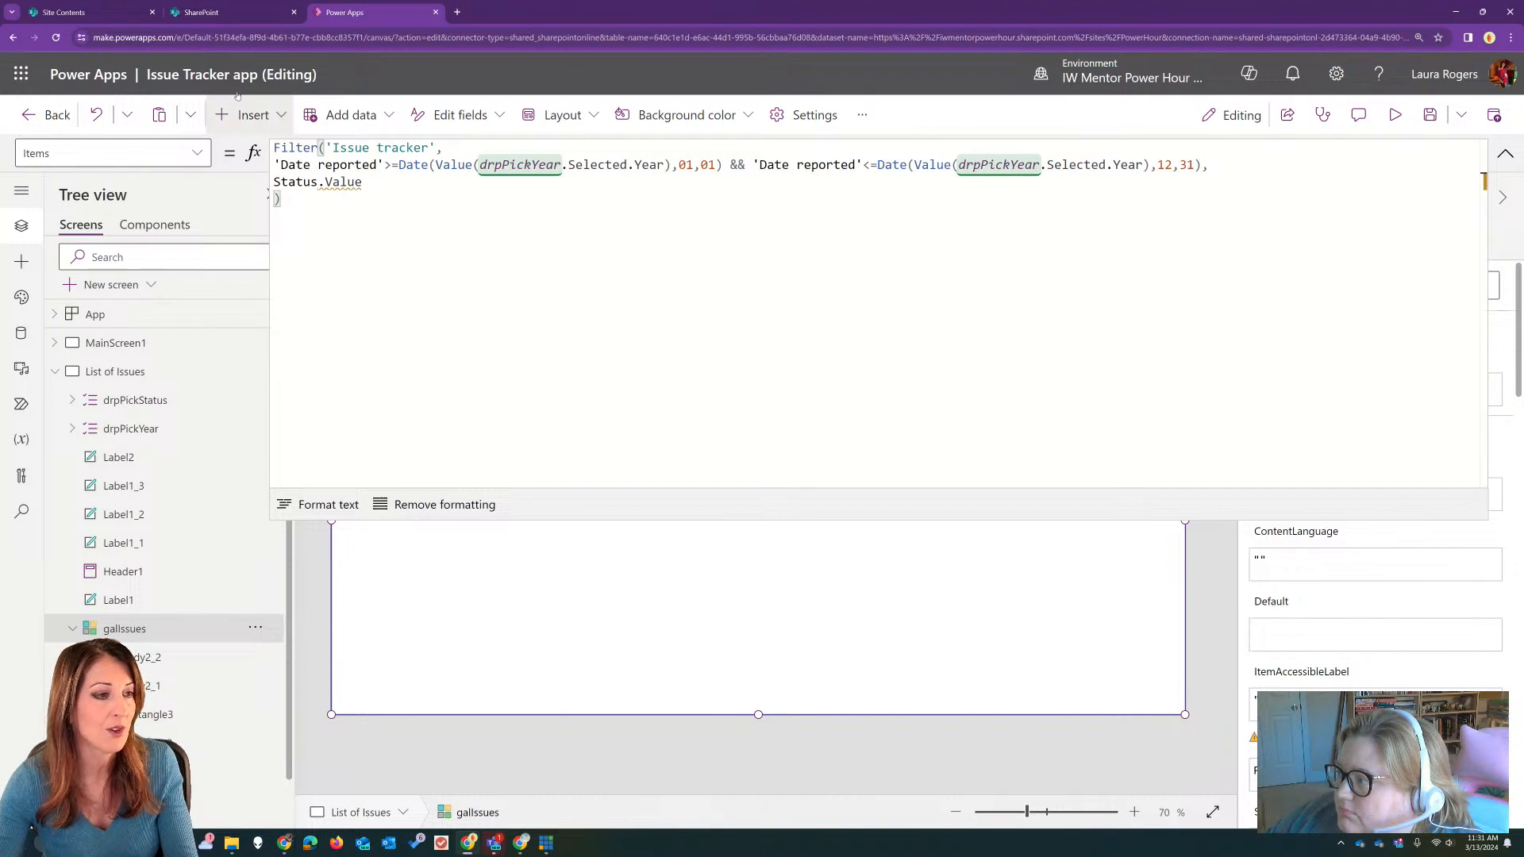
# Step: Switch to SharePoint, return to the Issue tracker list, and sort it by Status from A to Z
pyautogui.click(211, 12)
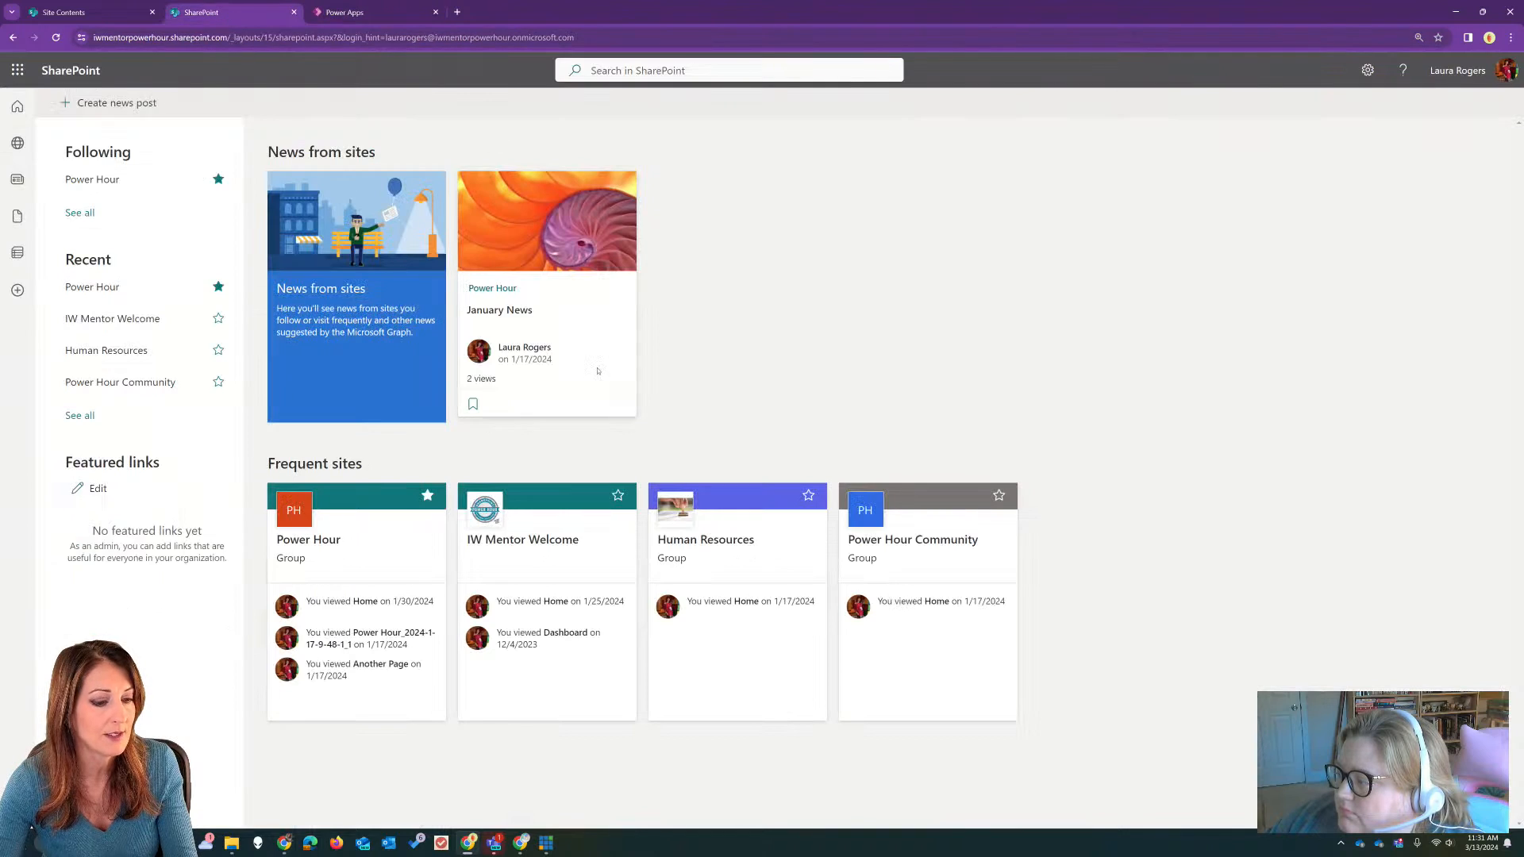
pyautogui.click(87, 12)
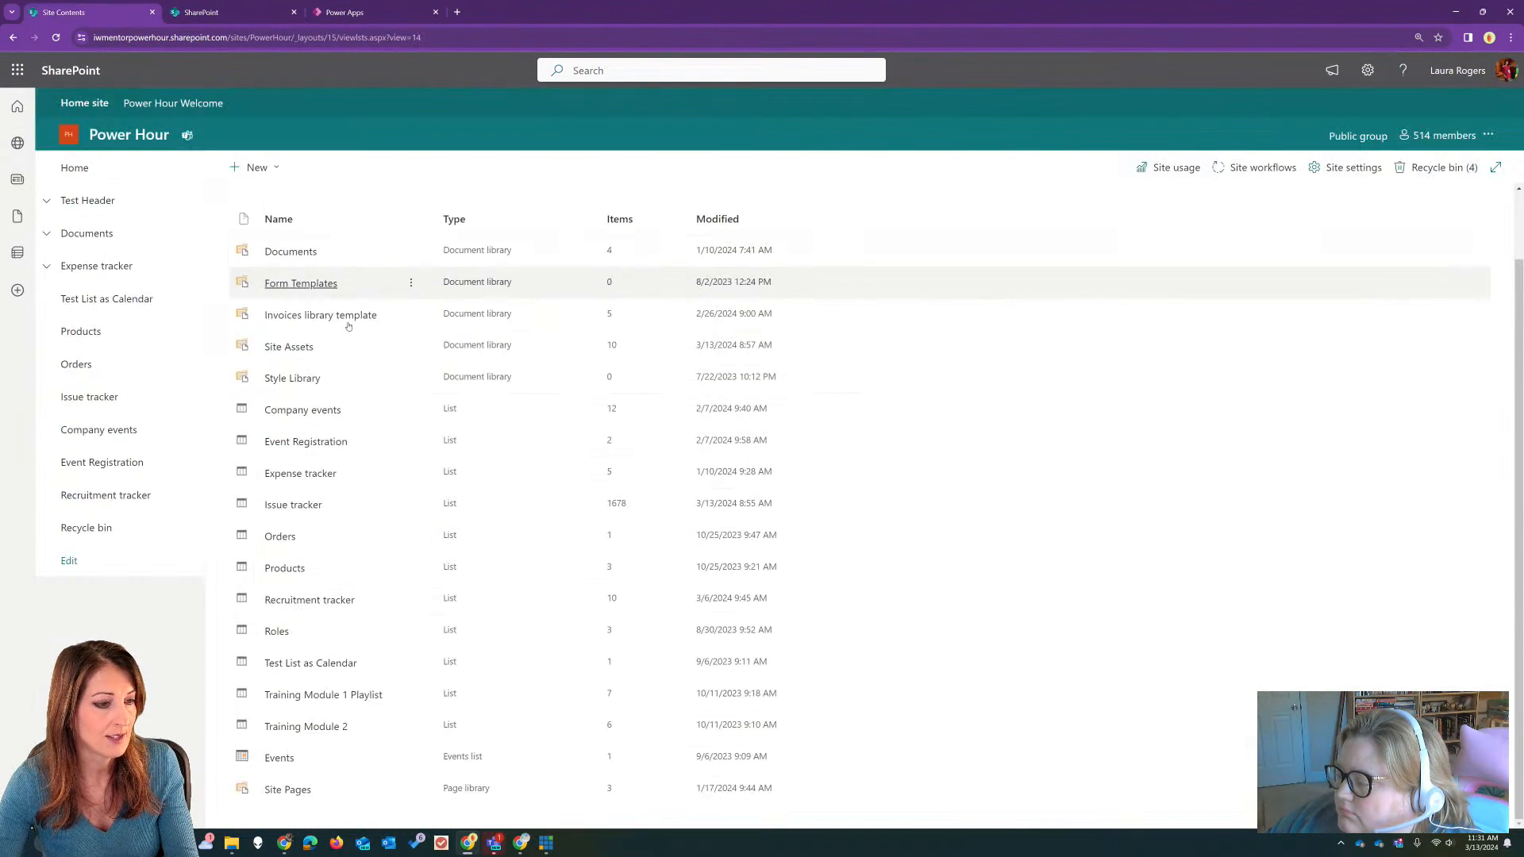
pyautogui.click(13, 37)
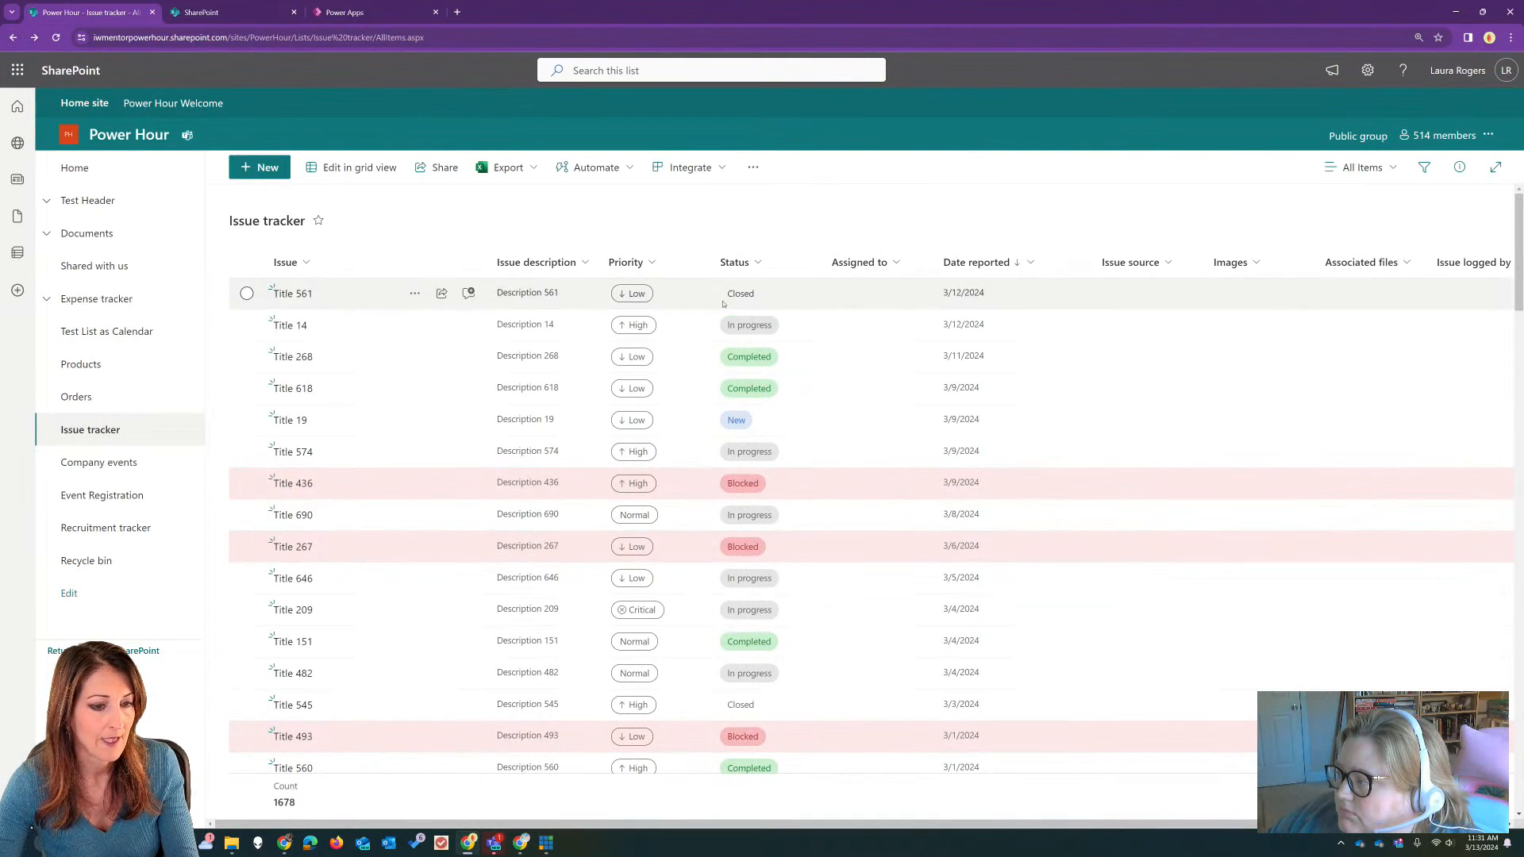
pyautogui.click(738, 261)
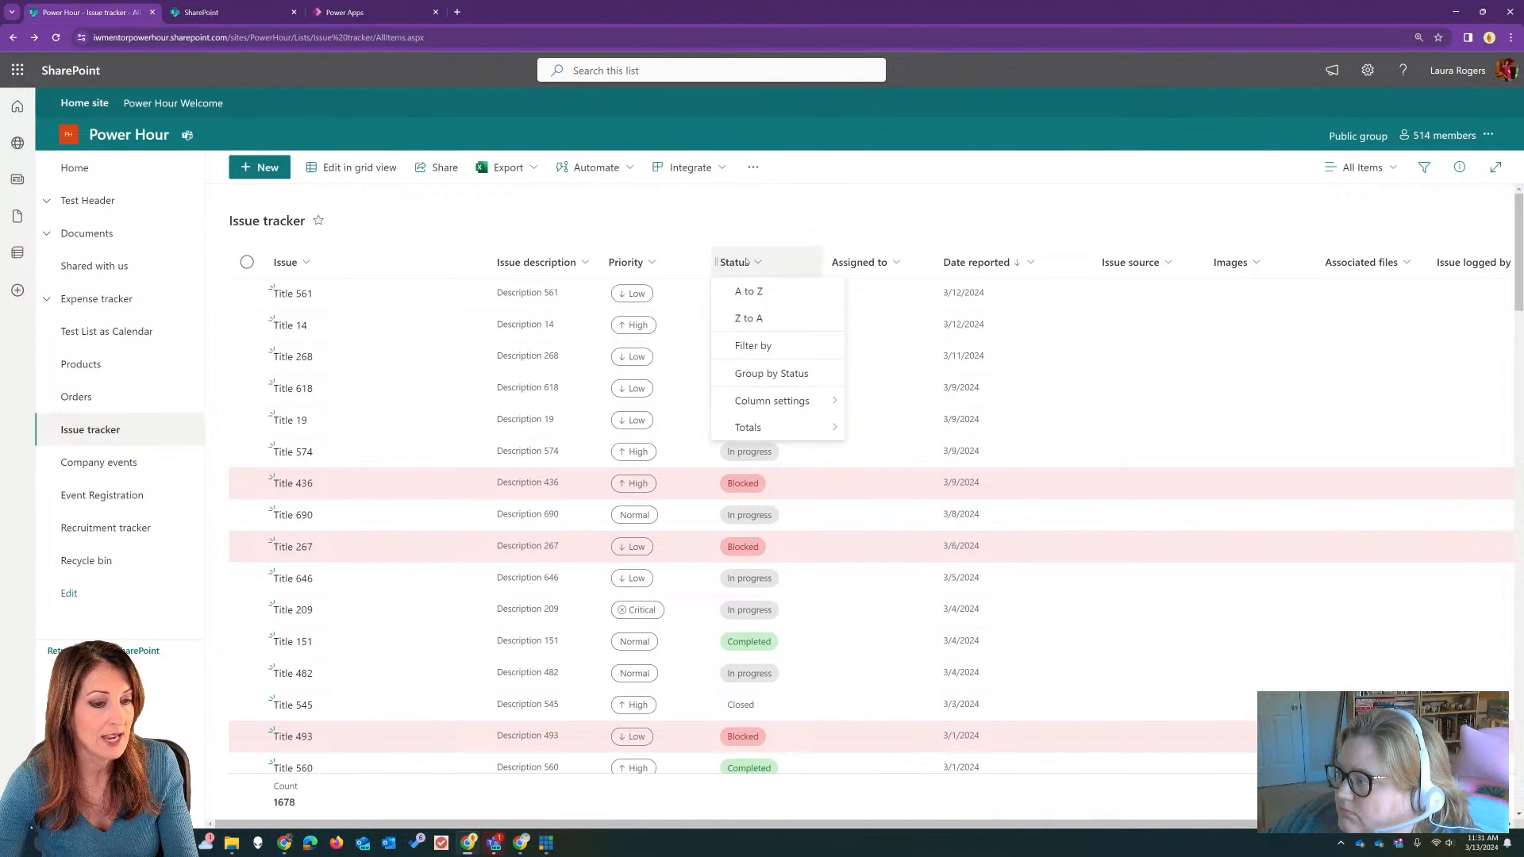
pyautogui.click(760, 292)
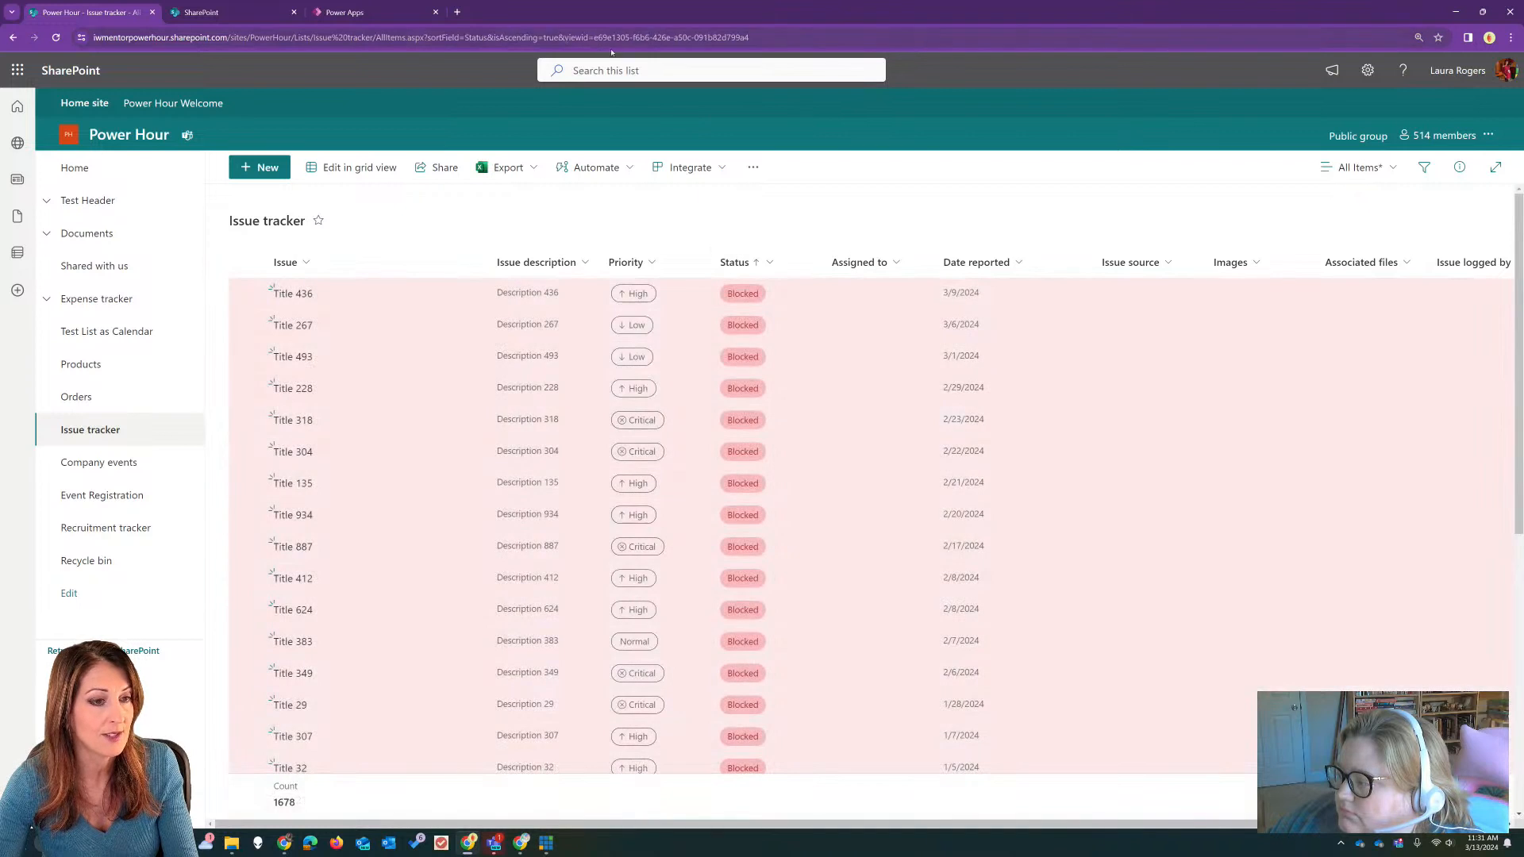
# Step: Check the Status column's internal name in the sortField part of the list's web address
pyautogui.click(476, 38)
pyautogui.click(476, 38)
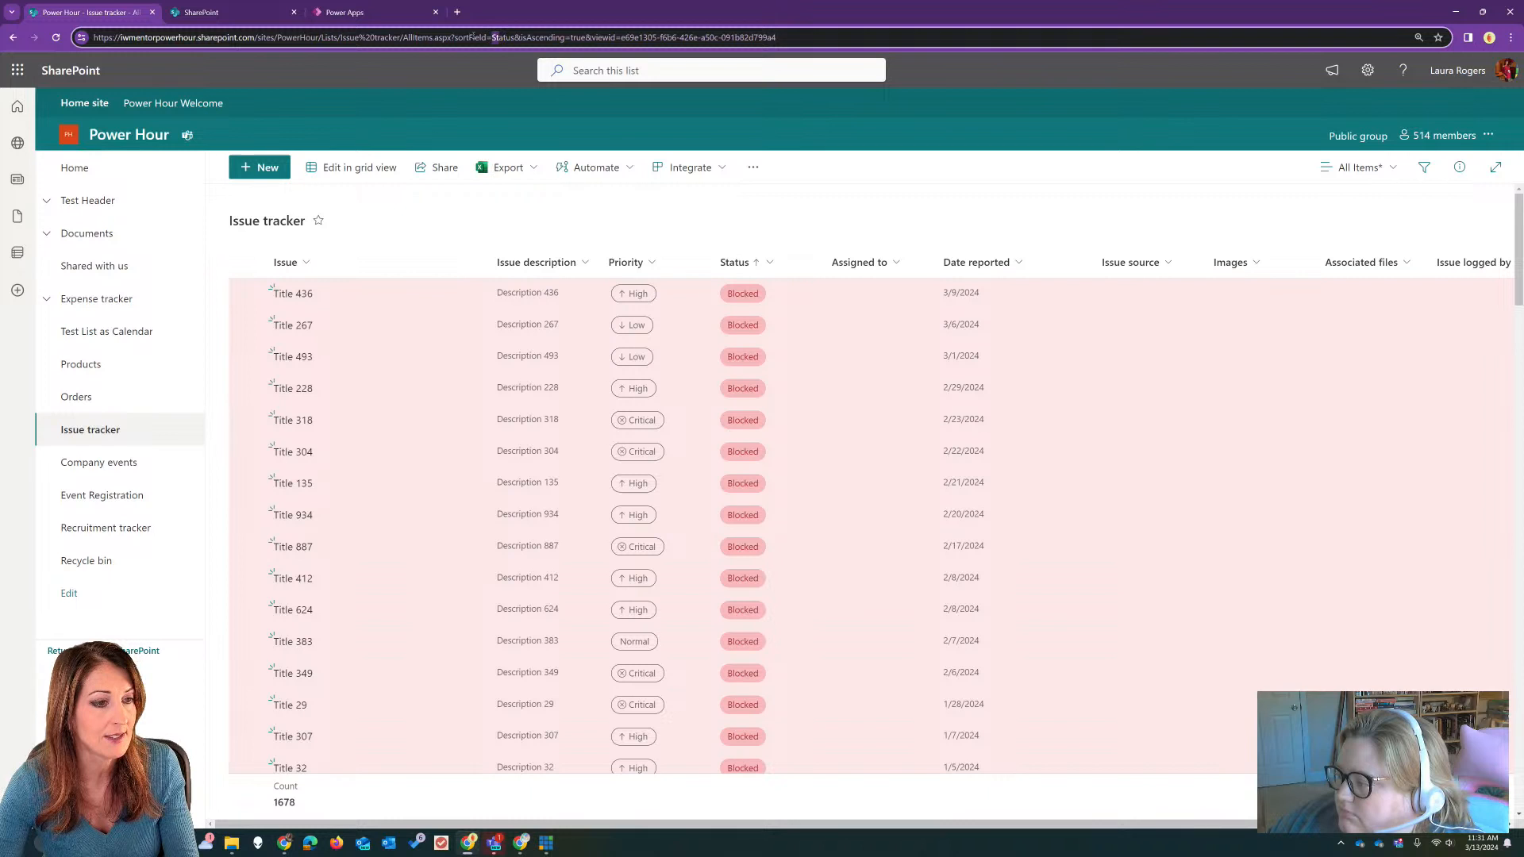
pyautogui.moveTo(469, 37); pyautogui.dragTo(515, 39)
pyautogui.doubleClick(508, 38)
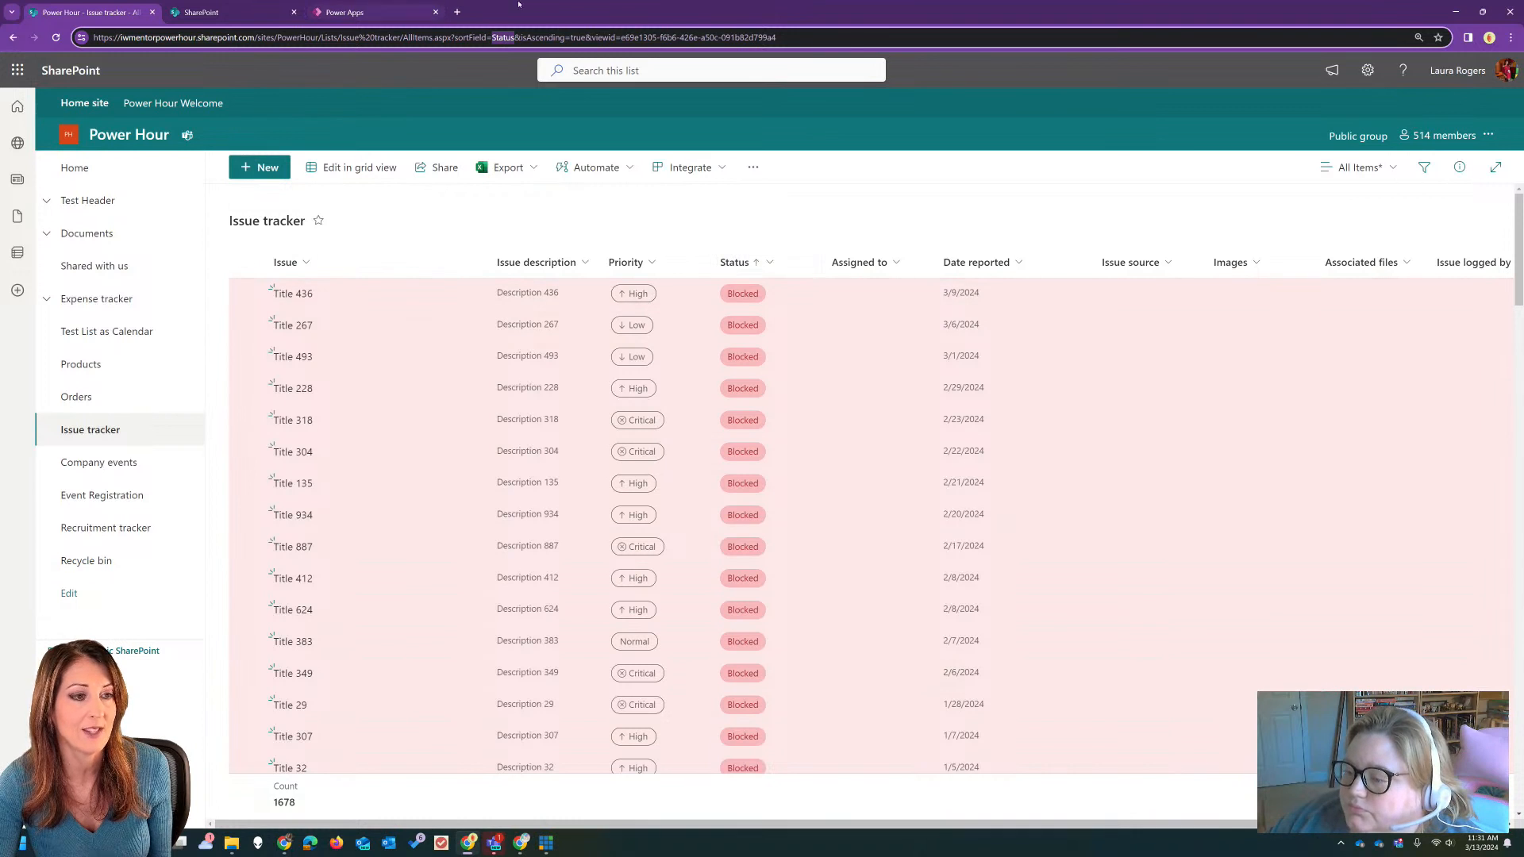
# Step: Back in Power Apps, complete the status condition as Status.Value = drpPickStatus.Selected.Value and collapse the formula editor
pyautogui.click(369, 10)
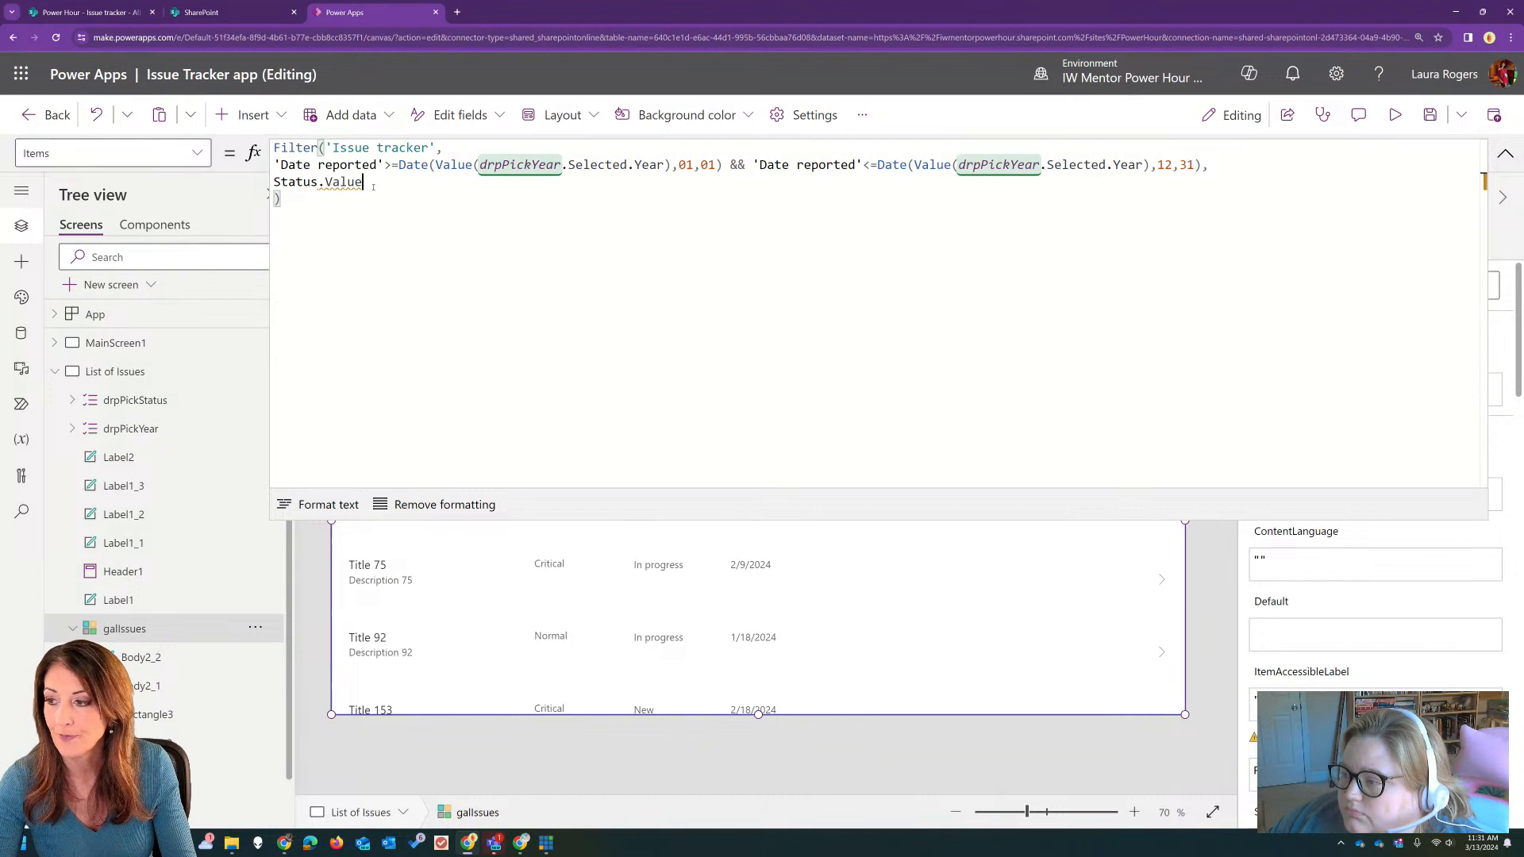
pyautogui.write('=')
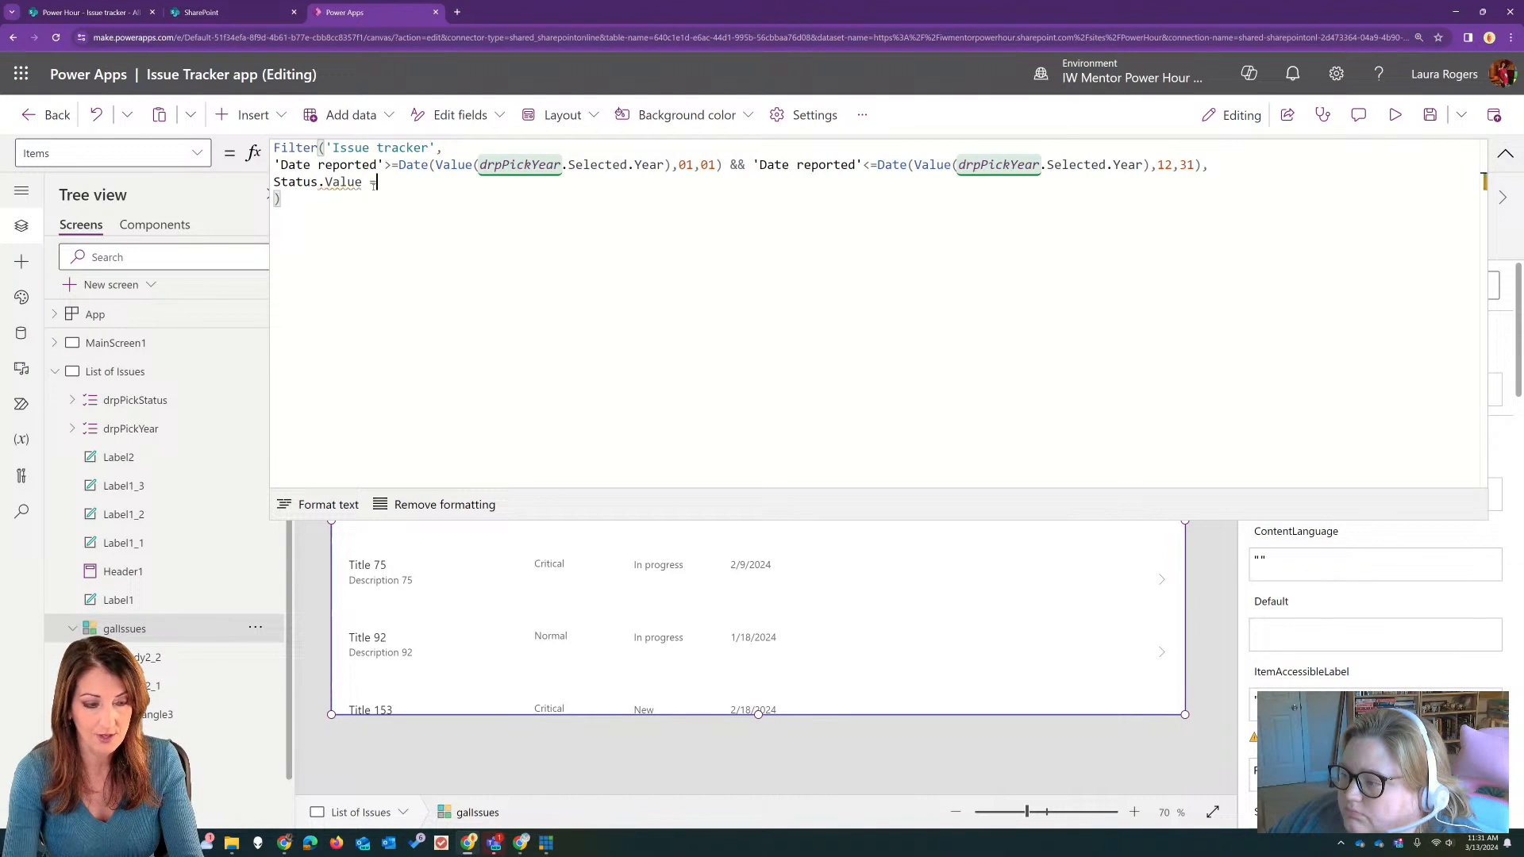
pyautogui.write(' dro')
pyautogui.press('BackSpace')
pyautogui.write('p')
pyautogui.press('Tab')
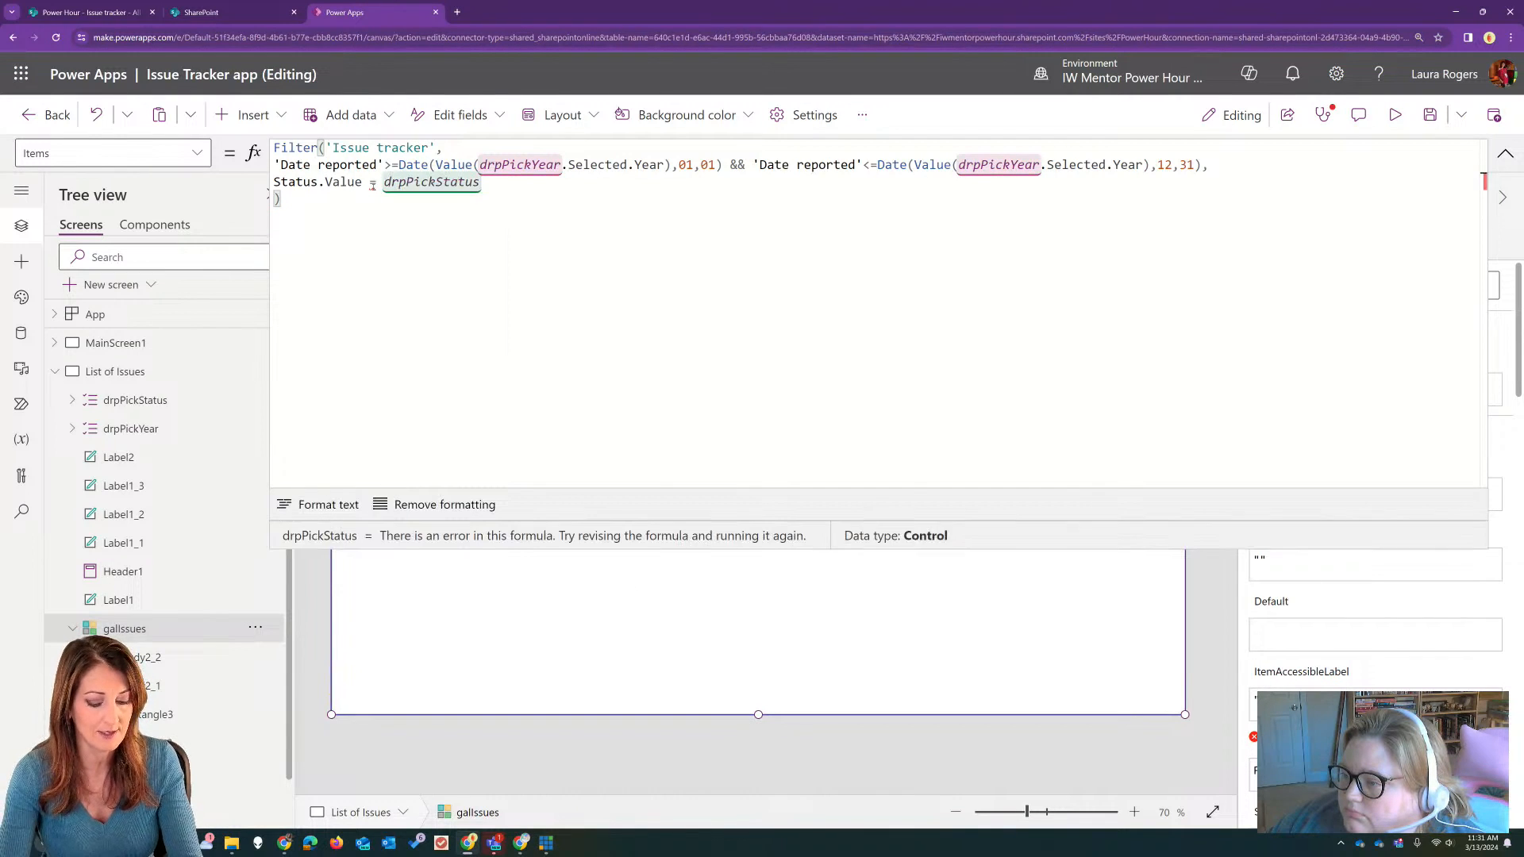
pyautogui.write('.sel')
pyautogui.press('Tab')
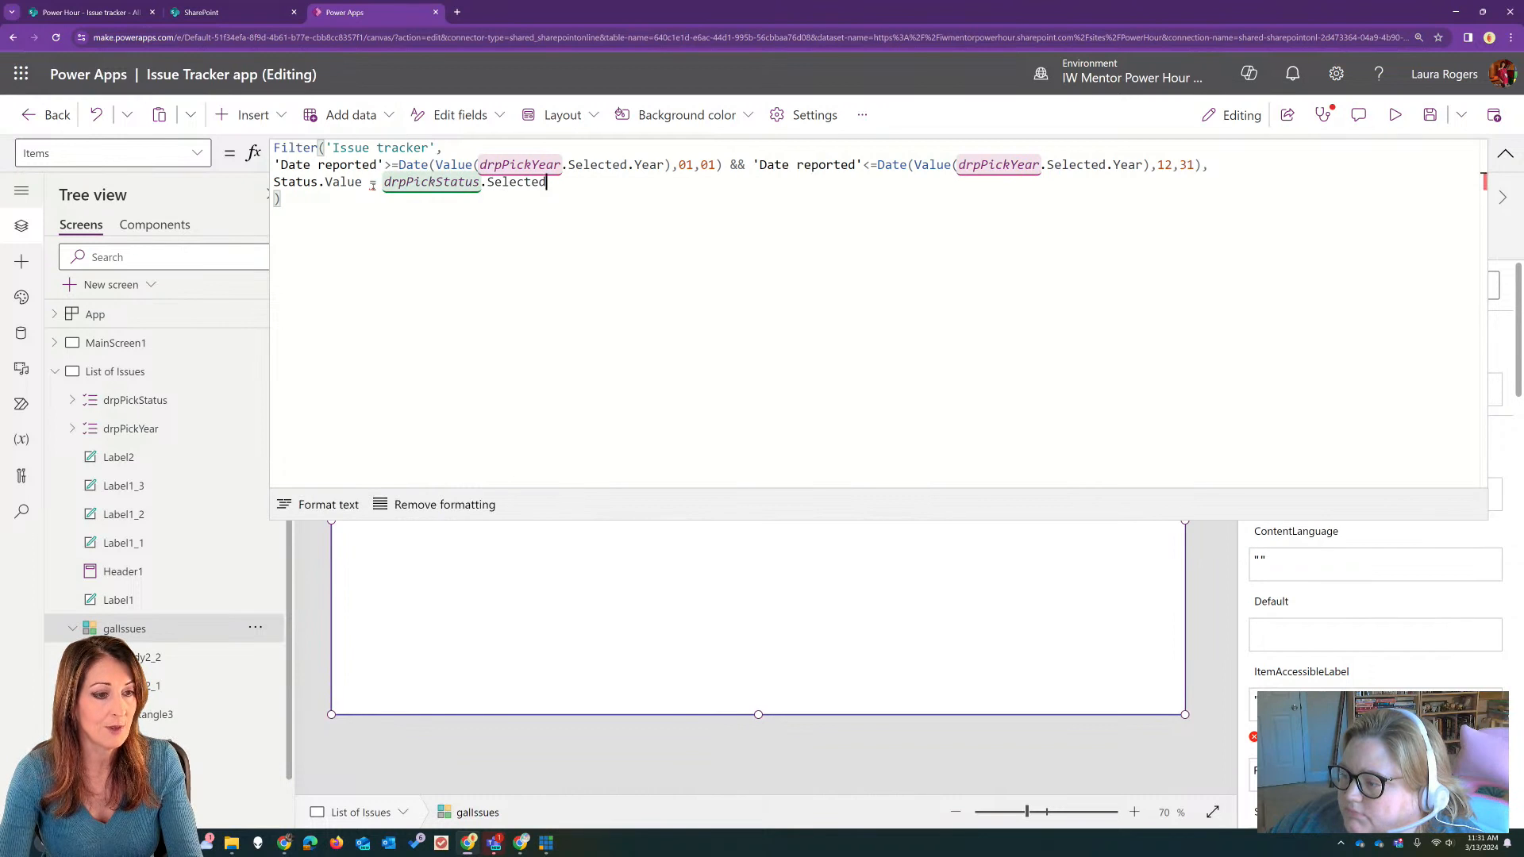
pyautogui.write('.')
pyautogui.press('Tab')
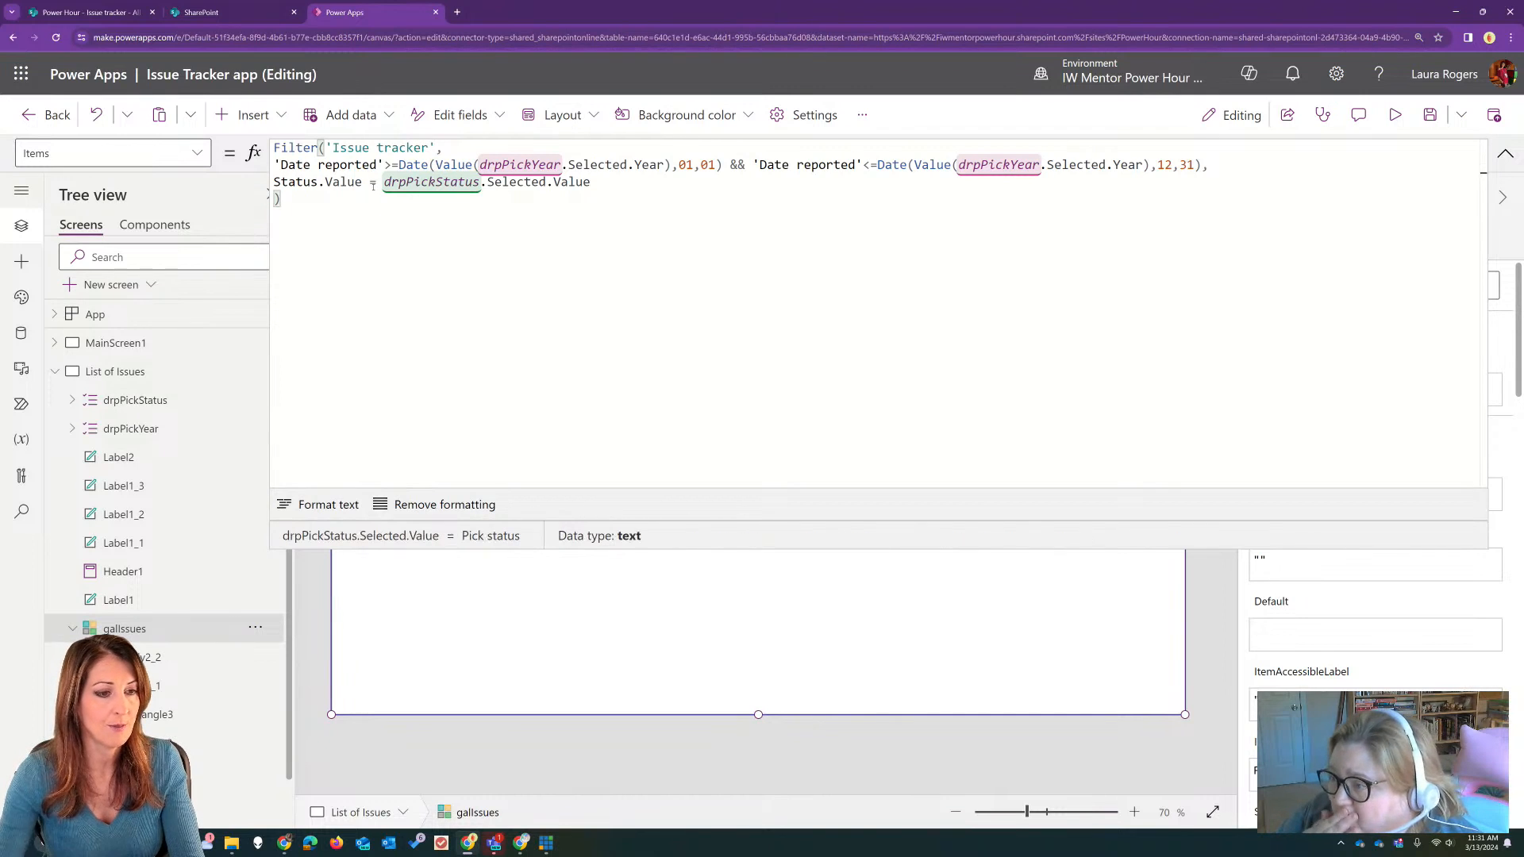
pyautogui.click(1506, 154)
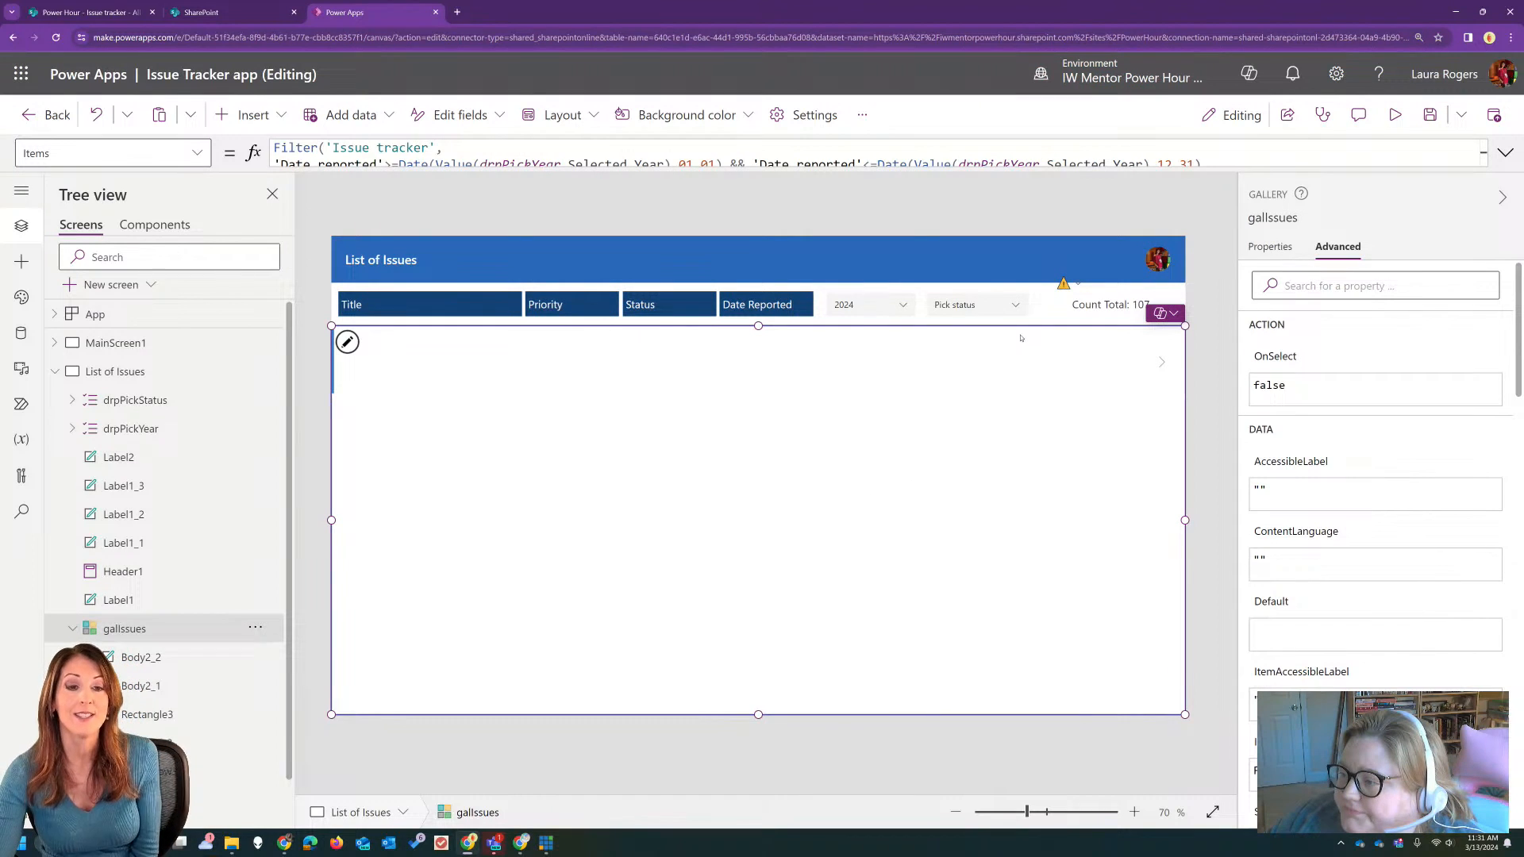
# Step: Preview the app, filter the gallery by the Completed status, and leave the preview
pyautogui.click(994, 309)
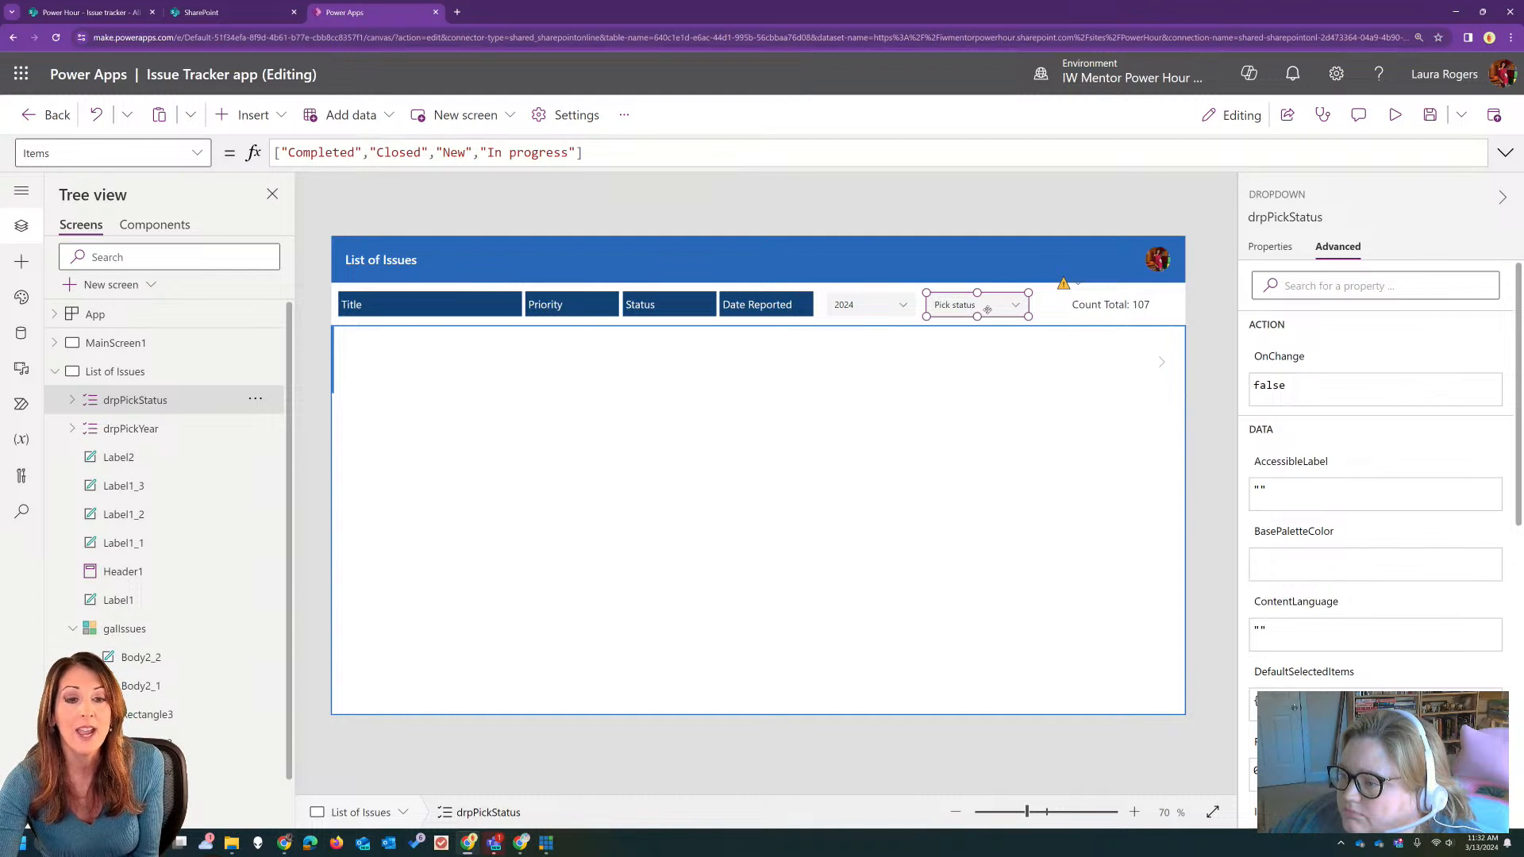
pyautogui.click(1395, 115)
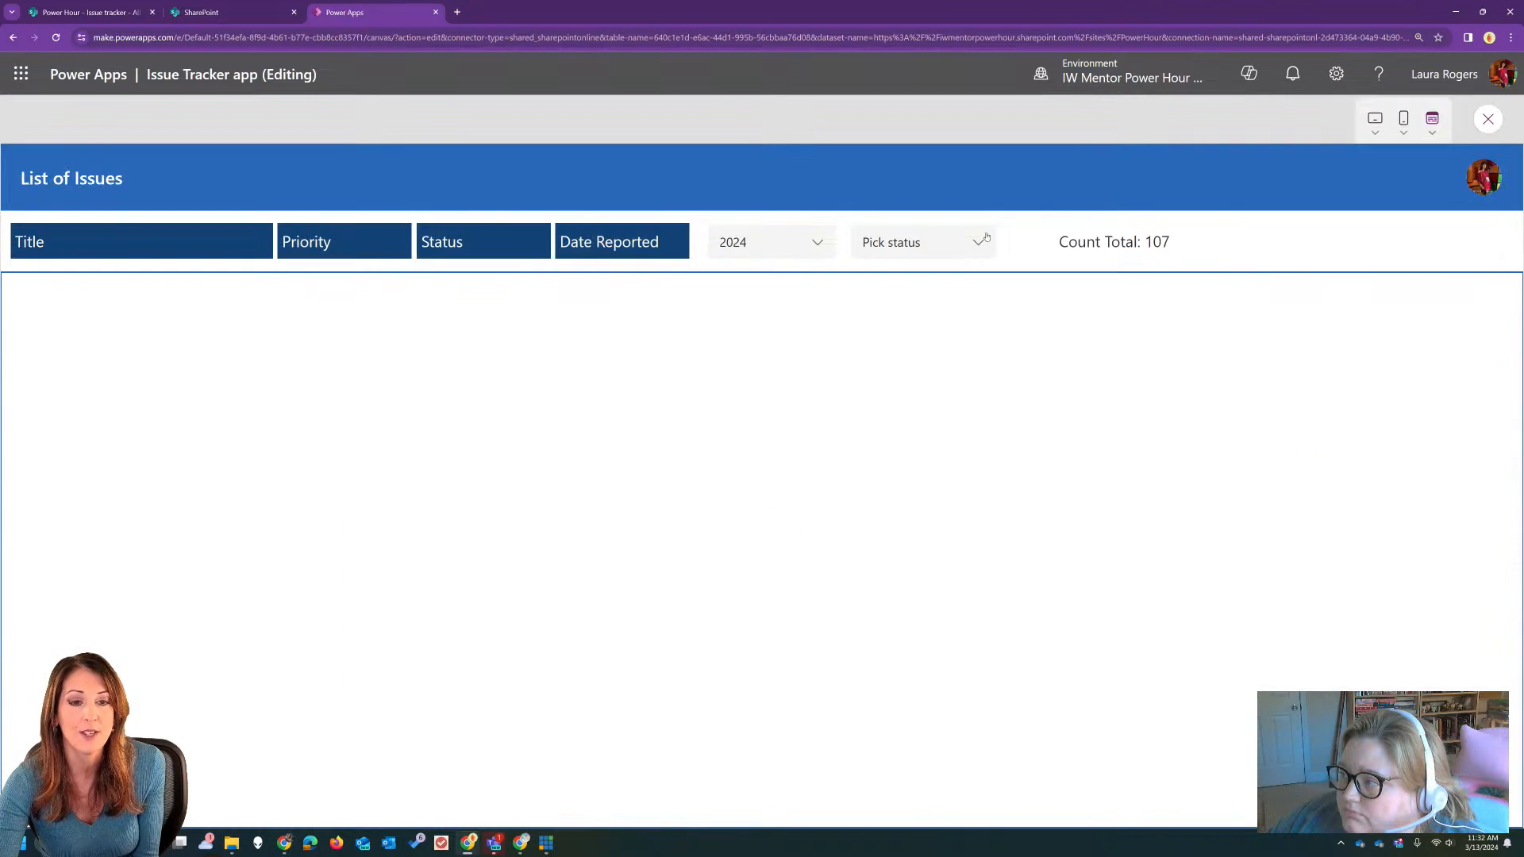
pyautogui.click(964, 243)
pyautogui.click(896, 267)
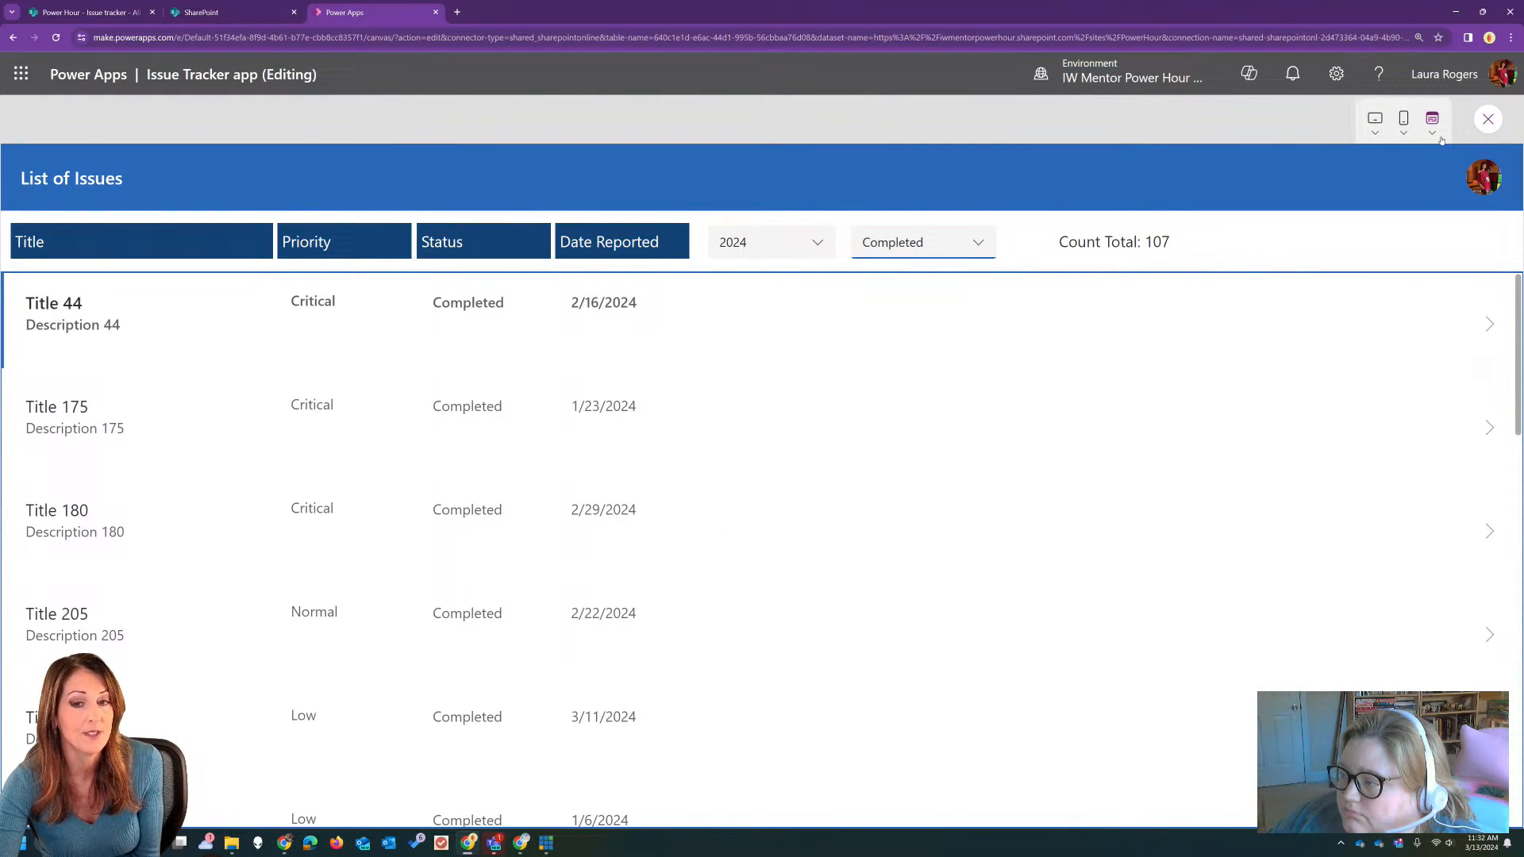
pyautogui.click(1486, 121)
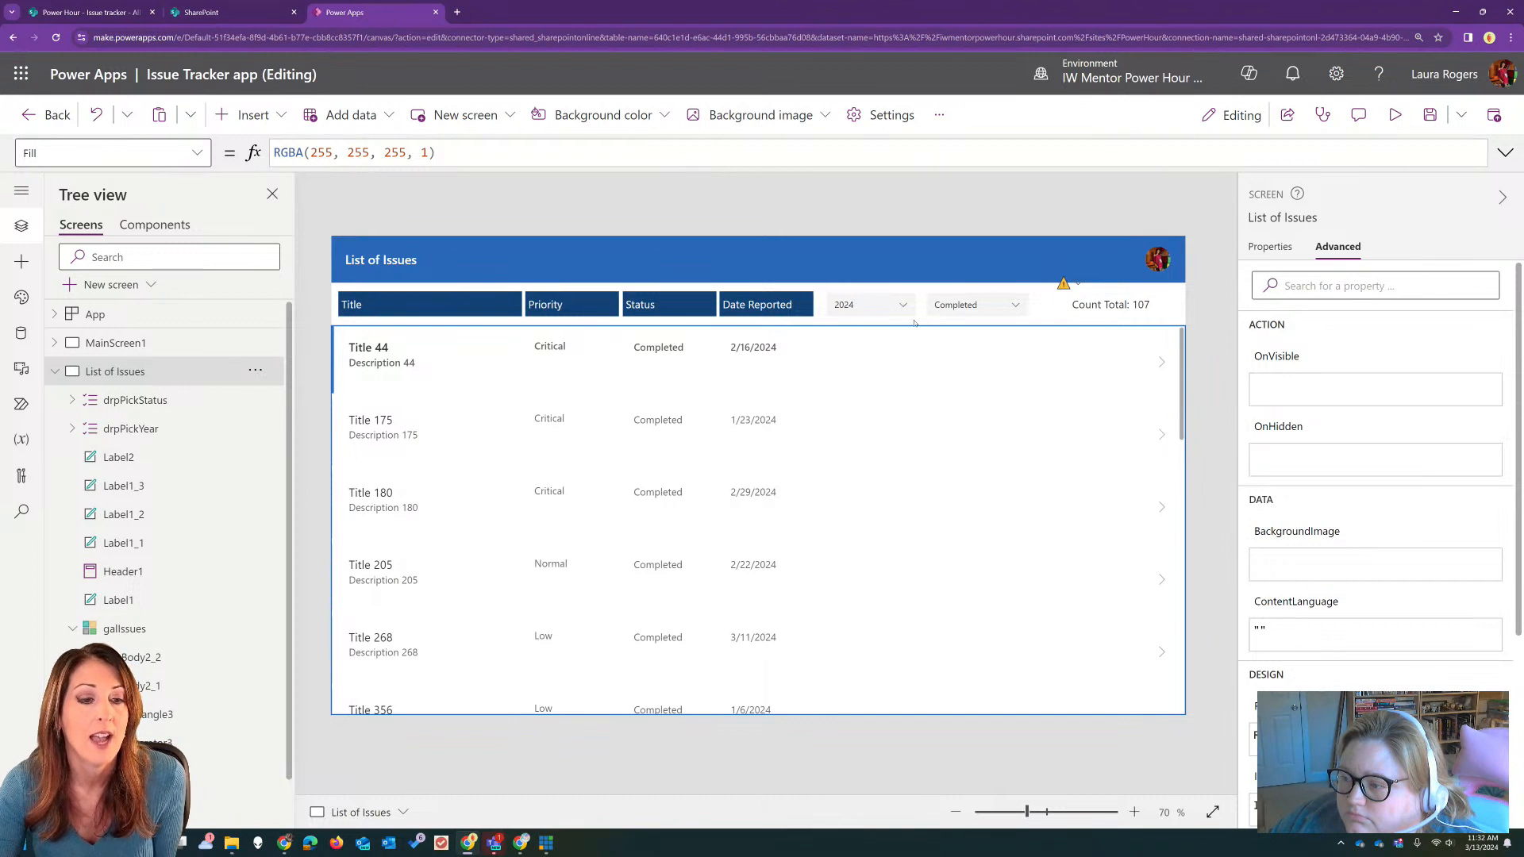
# Step: Move the Count Total label into the blue List of Issues header and make its text white
pyautogui.moveTo(1117, 303); pyautogui.dragTo(1052, 258)
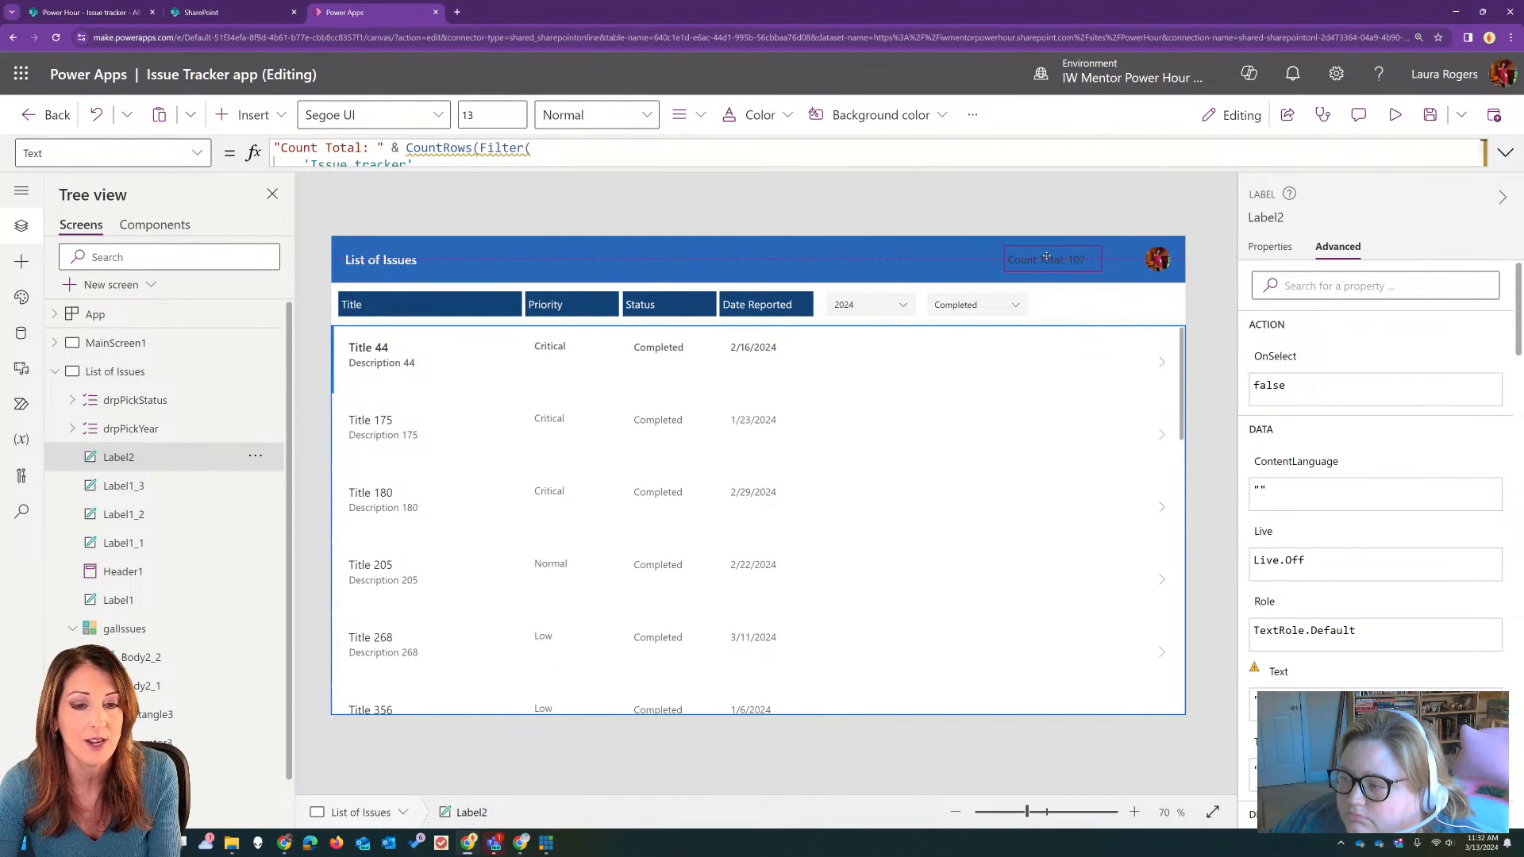
pyautogui.click(784, 115)
pyautogui.click(827, 435)
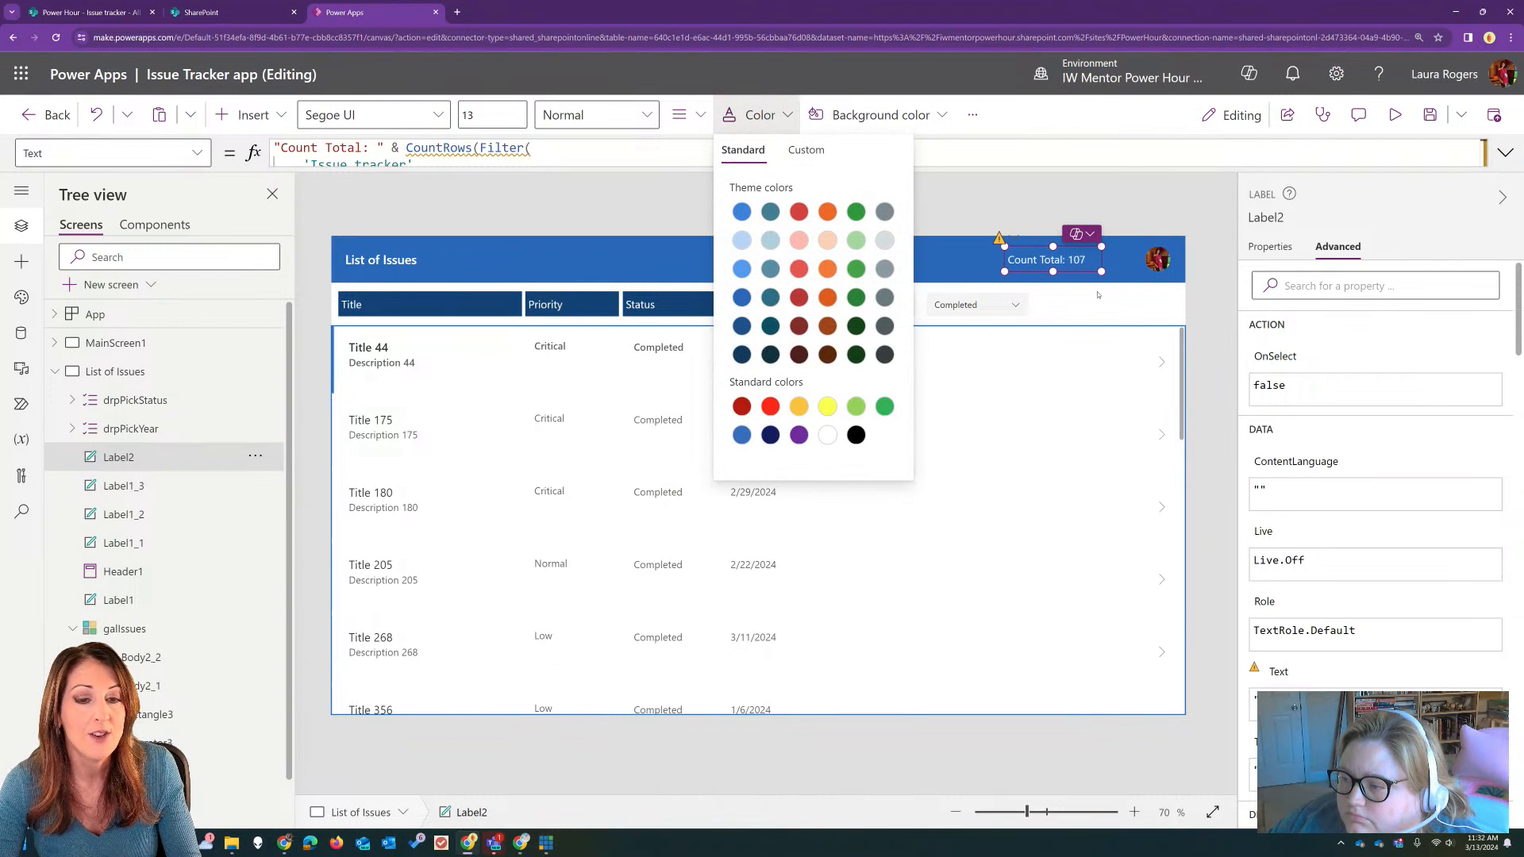
# Step: Place a copy of the status dropdown beside the original and give it the default selected item "Pick priority"
pyautogui.click(979, 319)
pyautogui.click(979, 305)
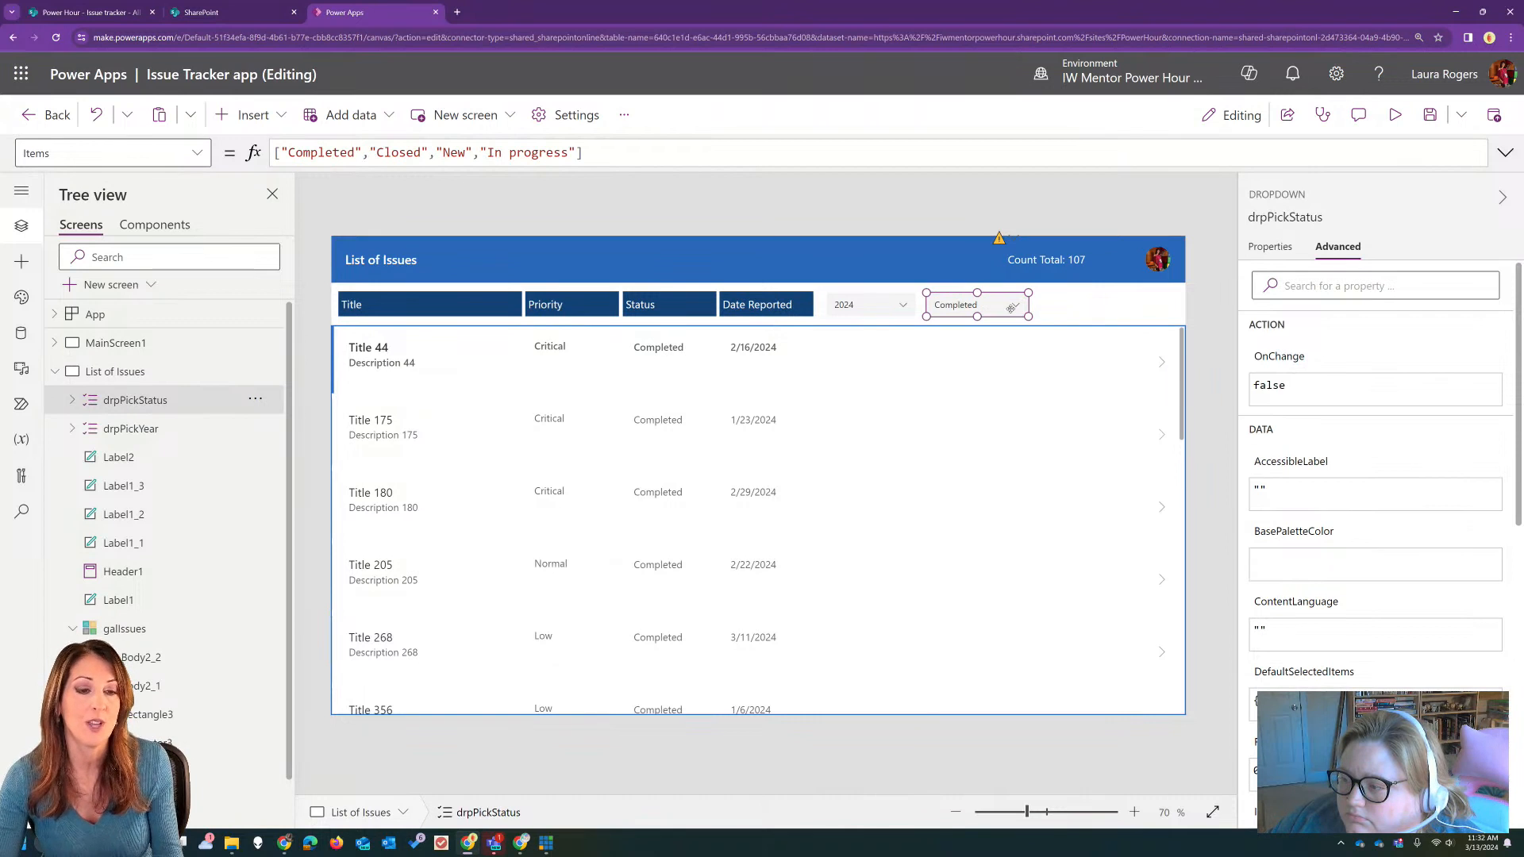
pyautogui.hotkey('ctrl', 'c')
pyautogui.hotkey('ctrl', 'v')
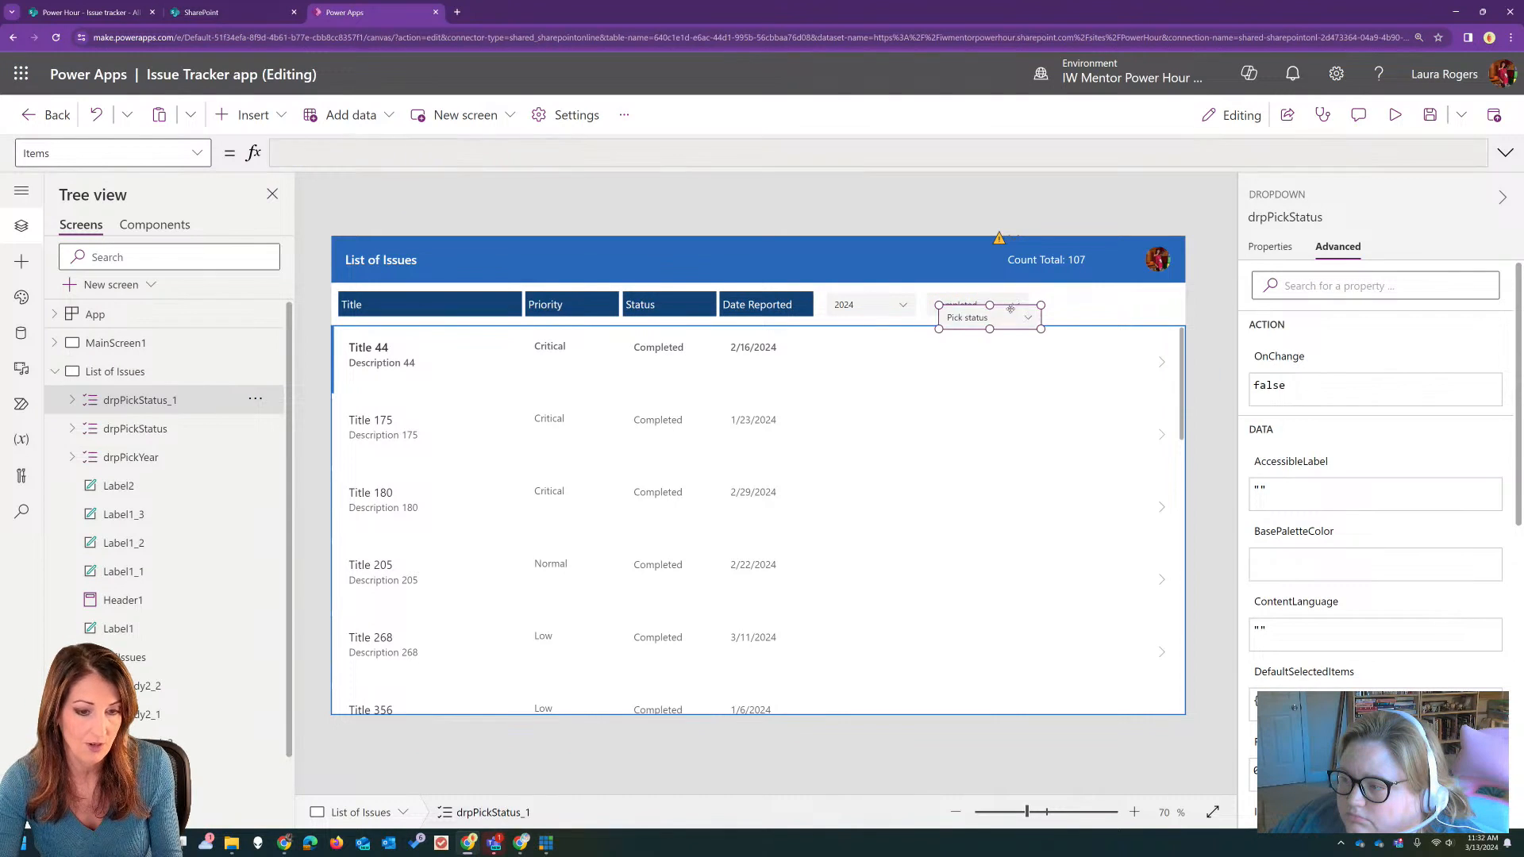
pyautogui.moveTo(1010, 308); pyautogui.dragTo(1113, 303)
pyautogui.click(1374, 704)
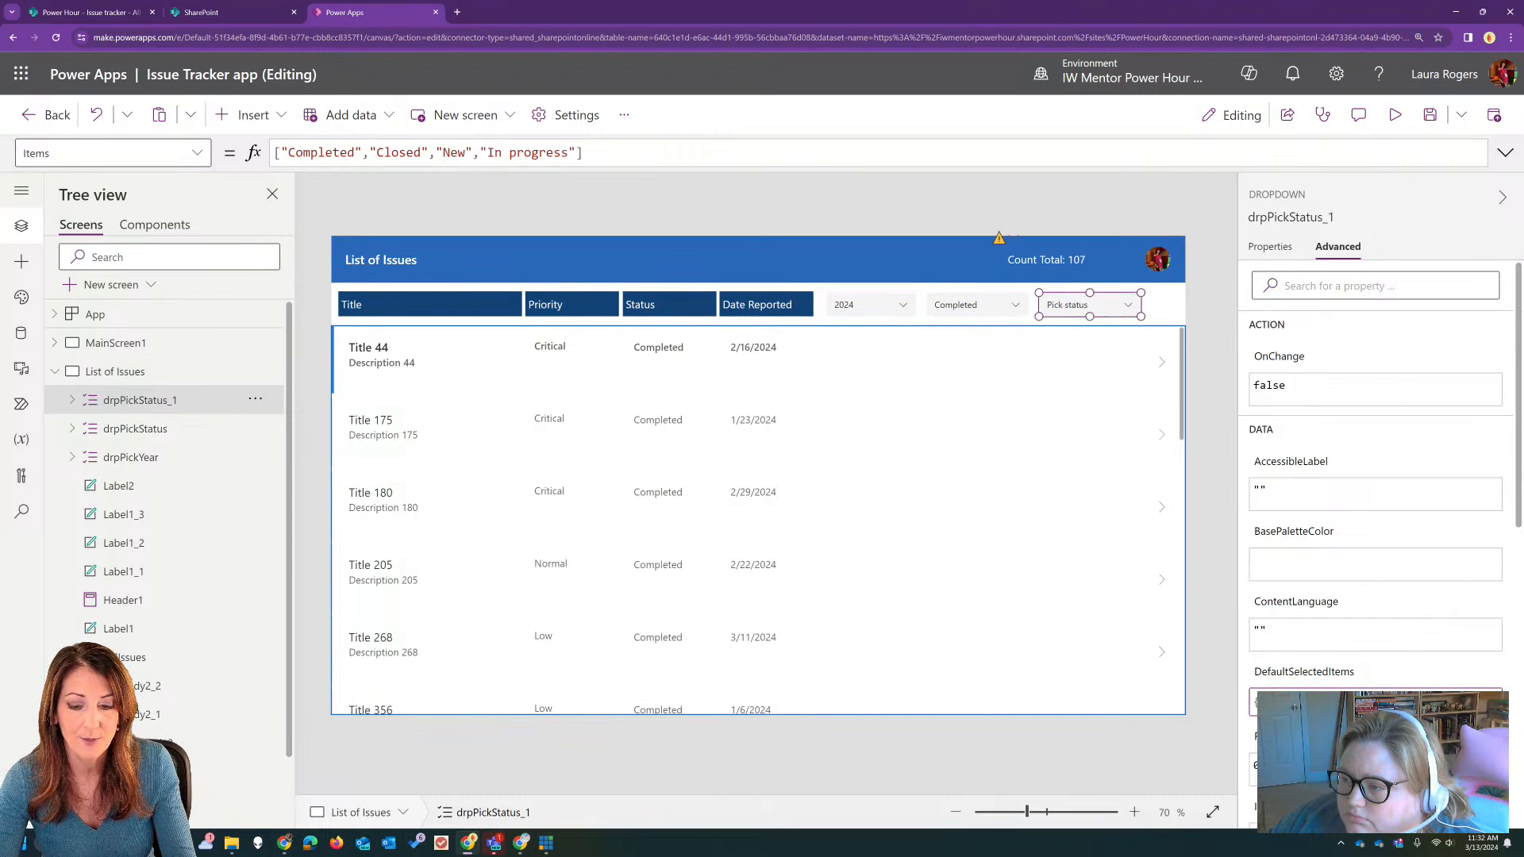
pyautogui.write('priority')
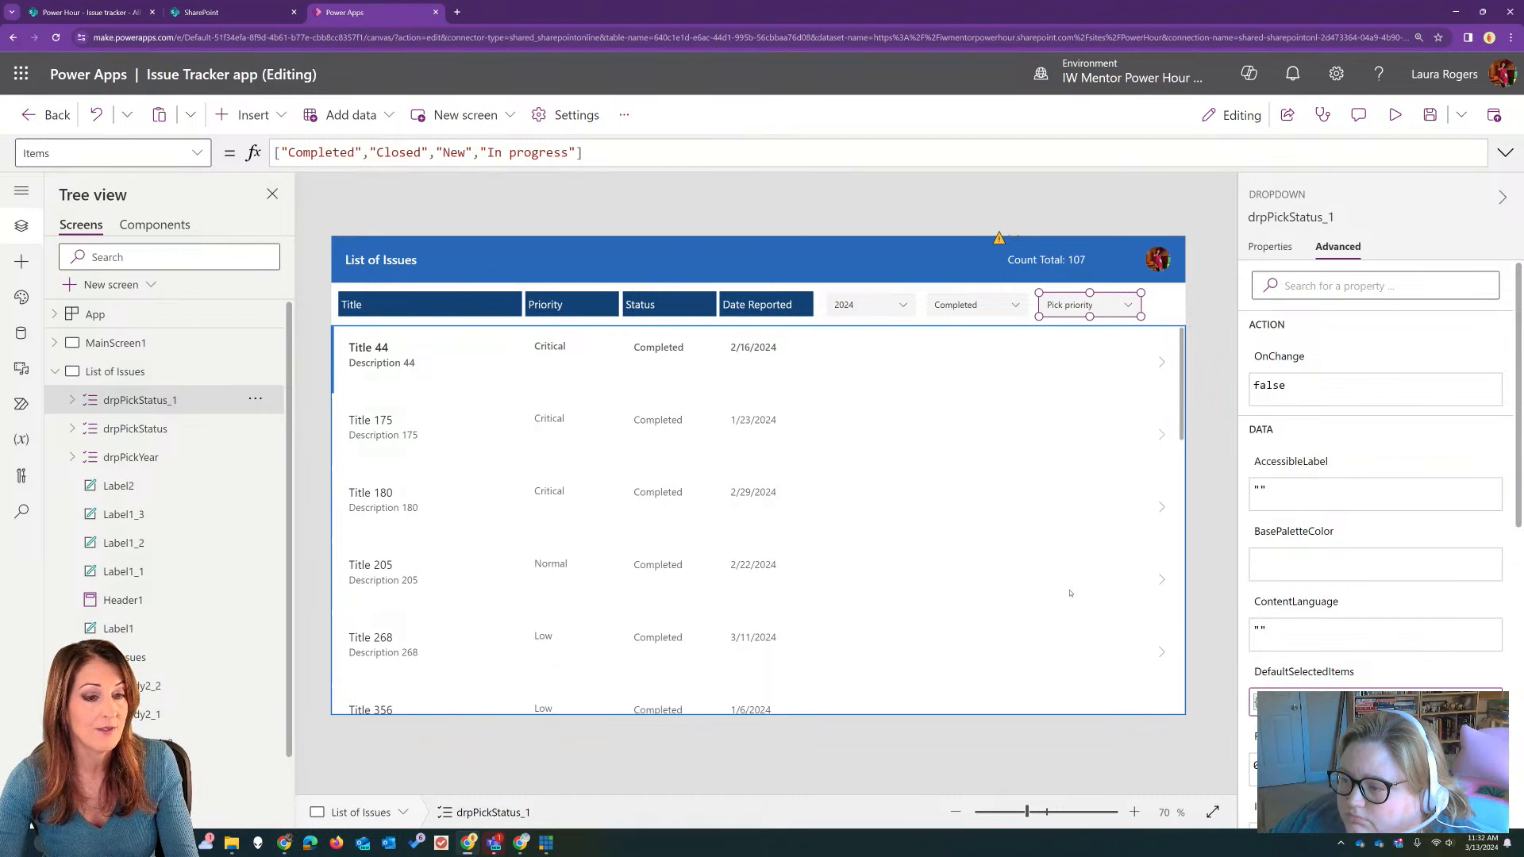
# Step: Change the copied dropdown's items to "Critical", "Normal", "Low" and "High"
pyautogui.click(1090, 305)
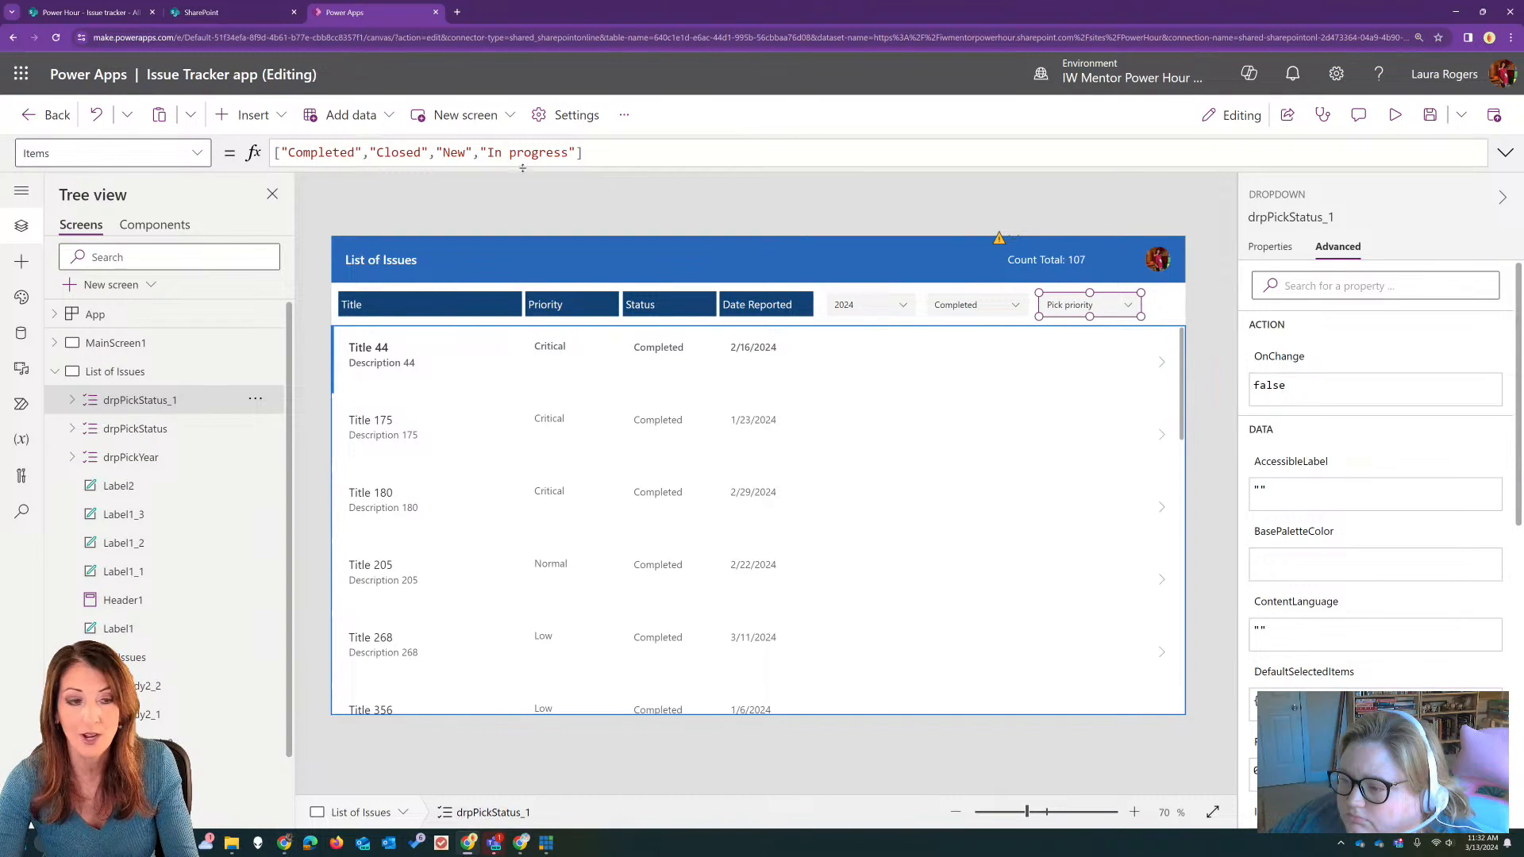
pyautogui.doubleClick(322, 152)
pyautogui.write('Critical')
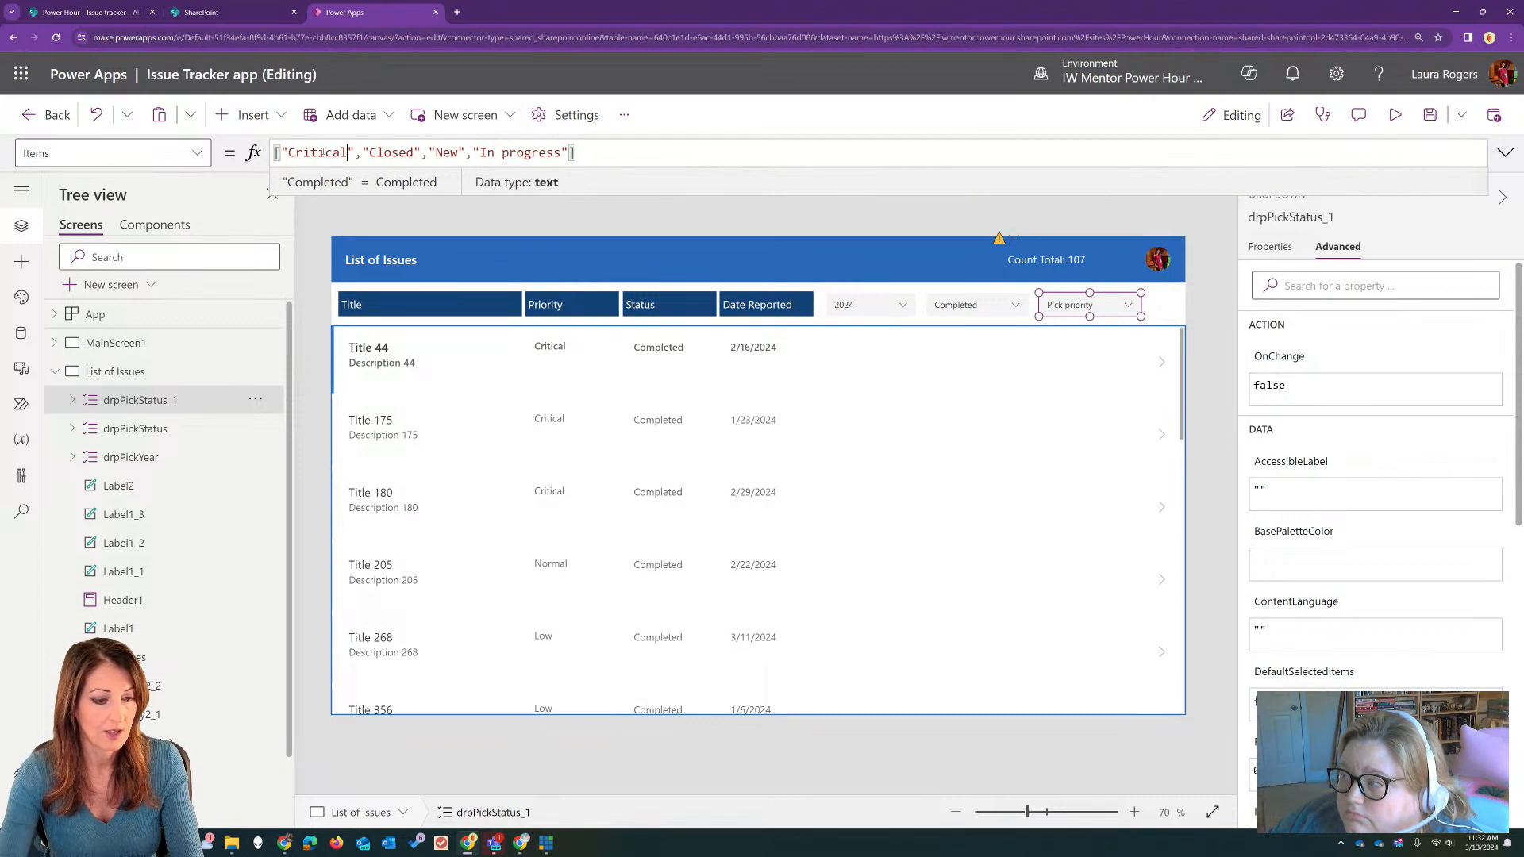
pyautogui.doubleClick(392, 152)
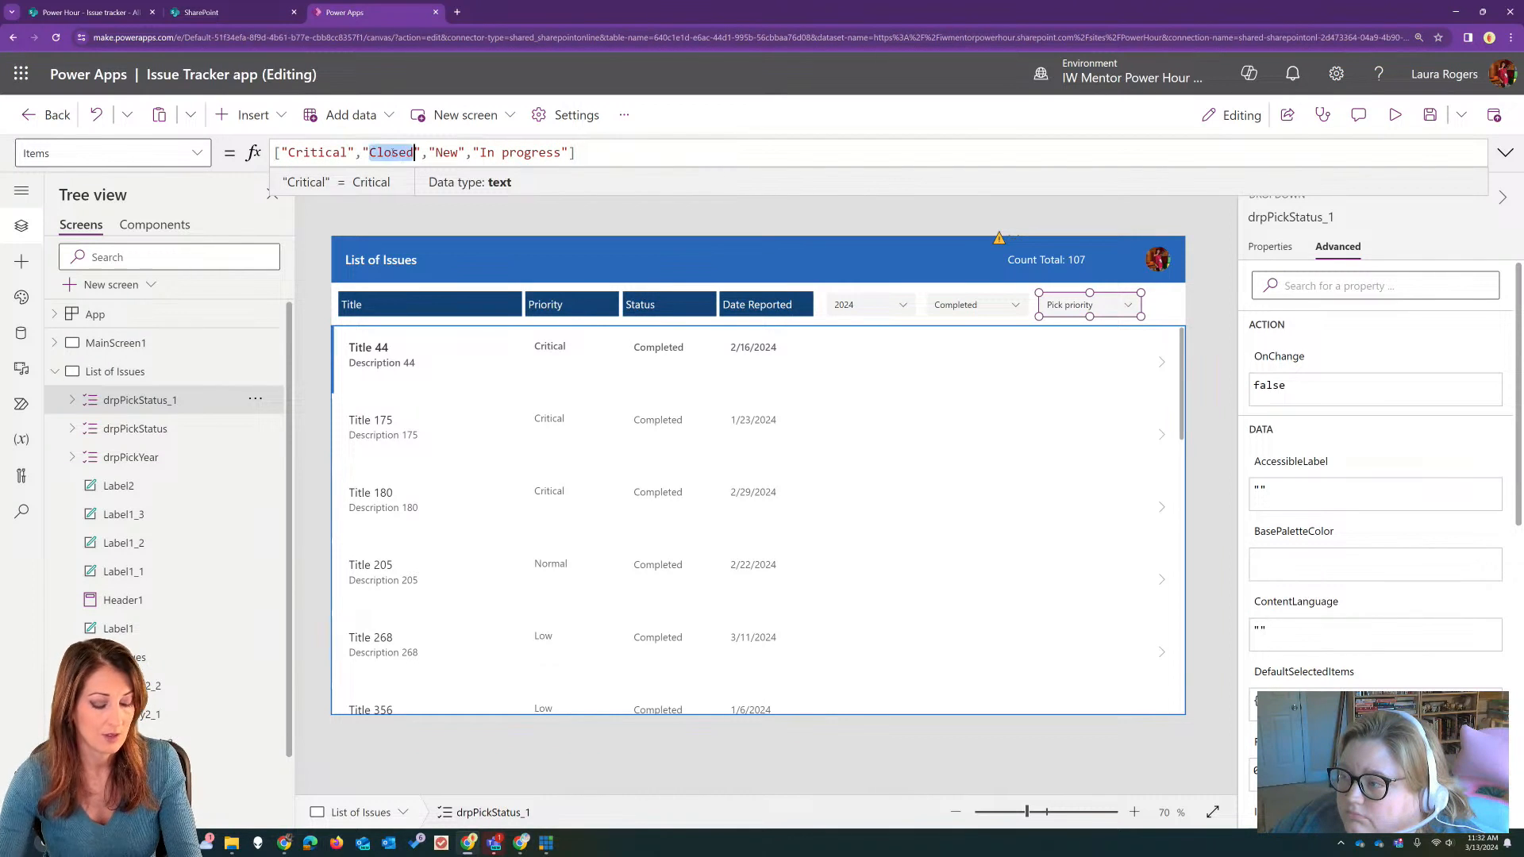
pyautogui.write('Normal')
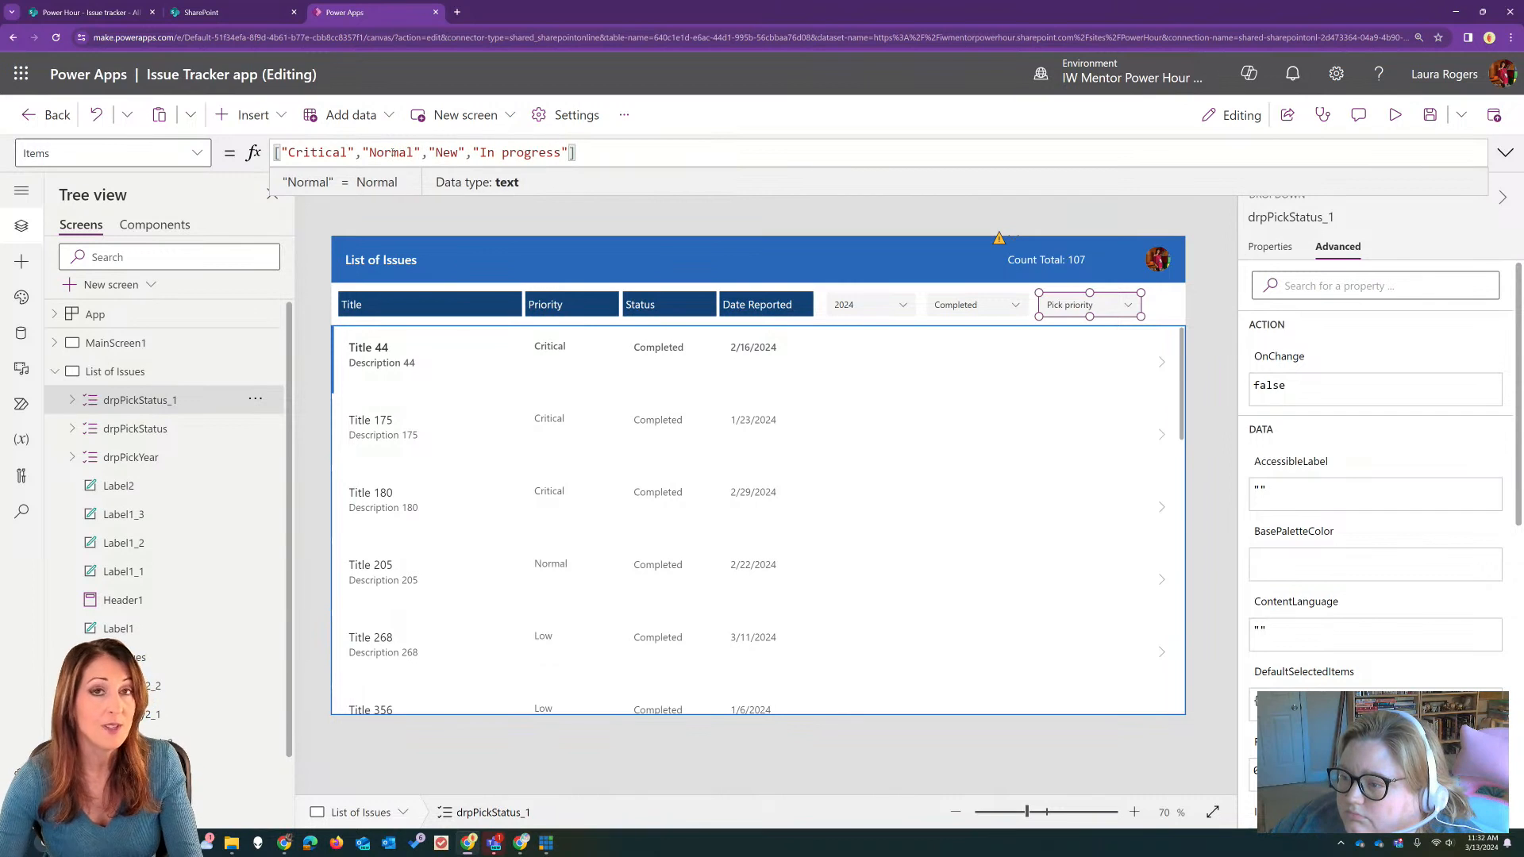
pyautogui.doubleClick(447, 153)
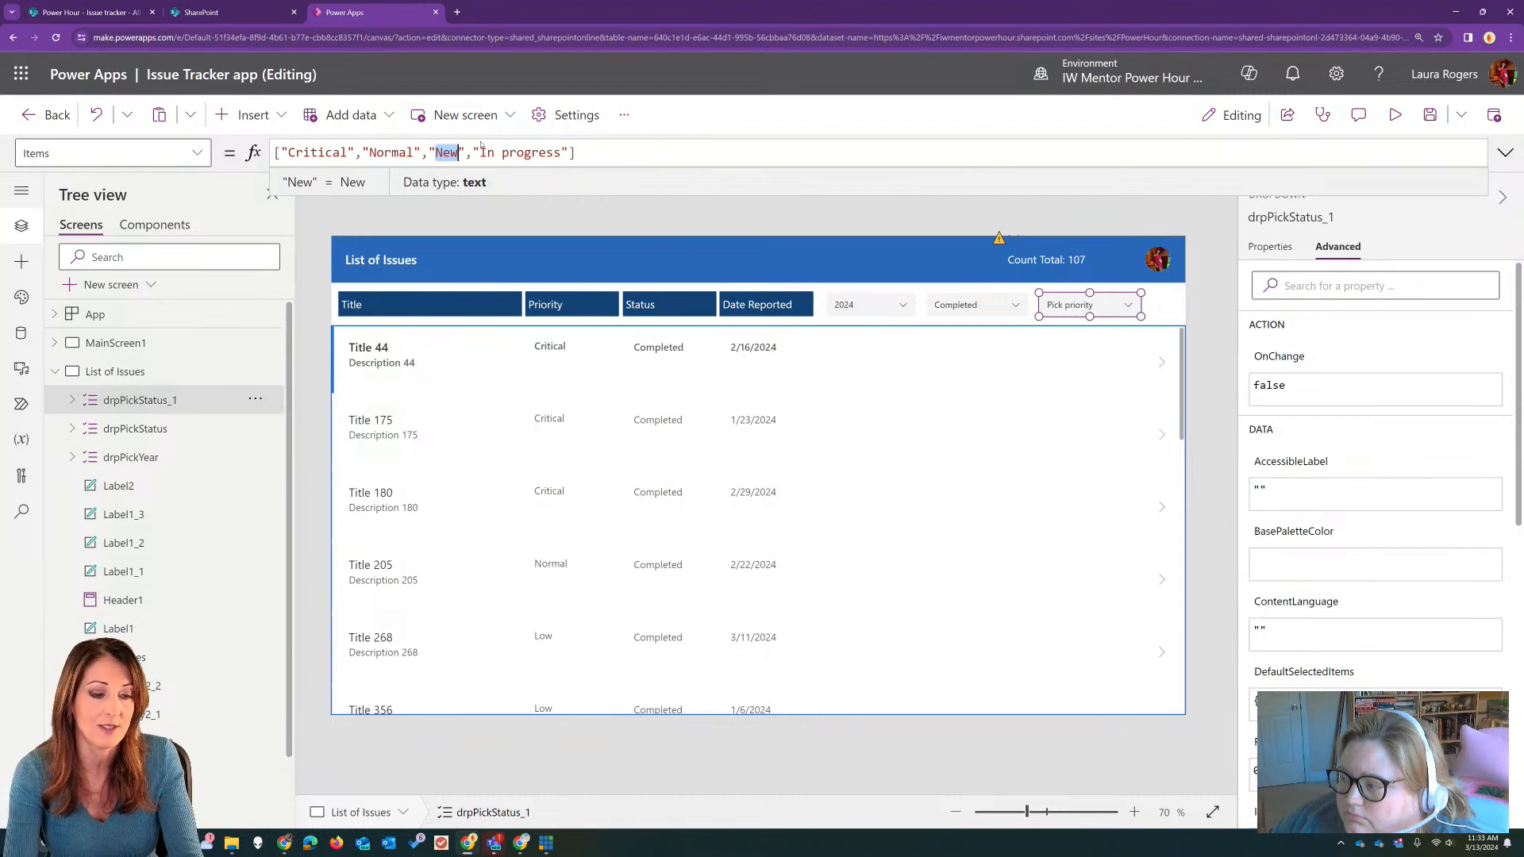
pyautogui.write('Low')
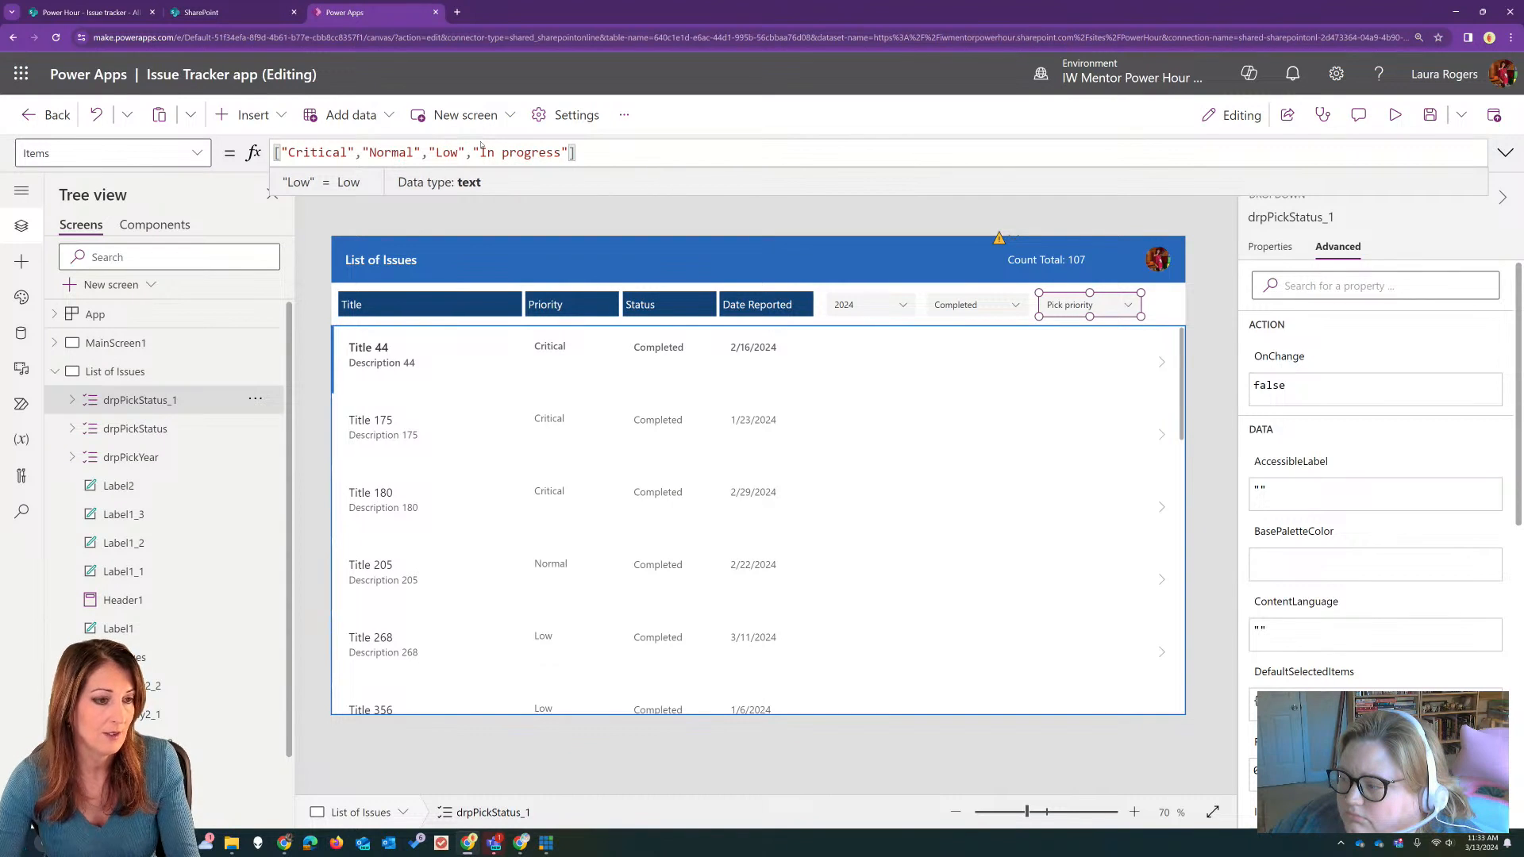
pyautogui.moveTo(481, 153); pyautogui.dragTo(561, 152)
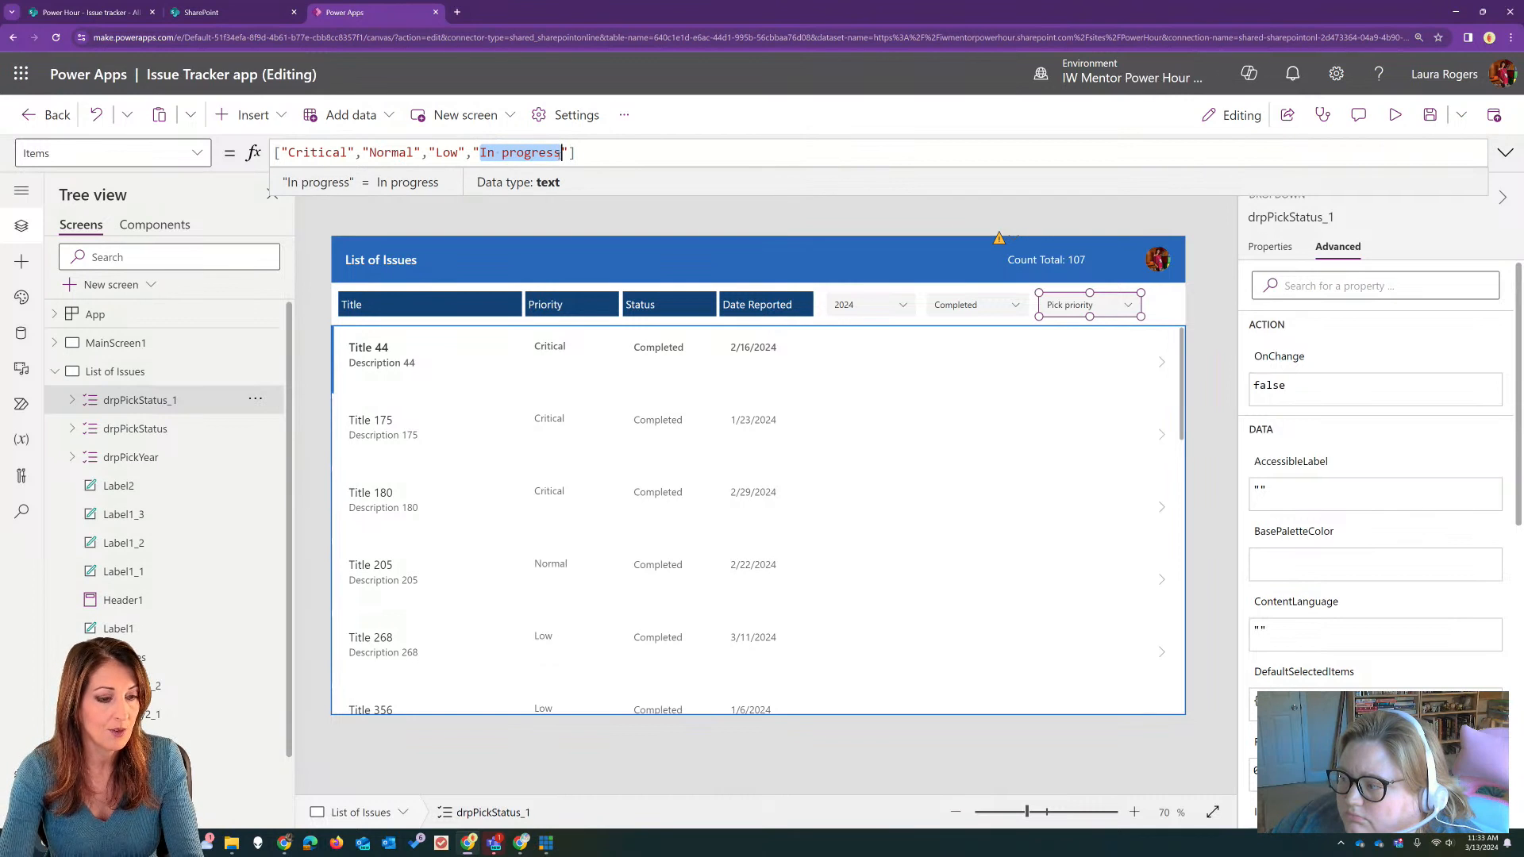
pyautogui.write('Hith')
pyautogui.press('BackSpace')
pyautogui.press('BackSpace')
pyautogui.write('gh')
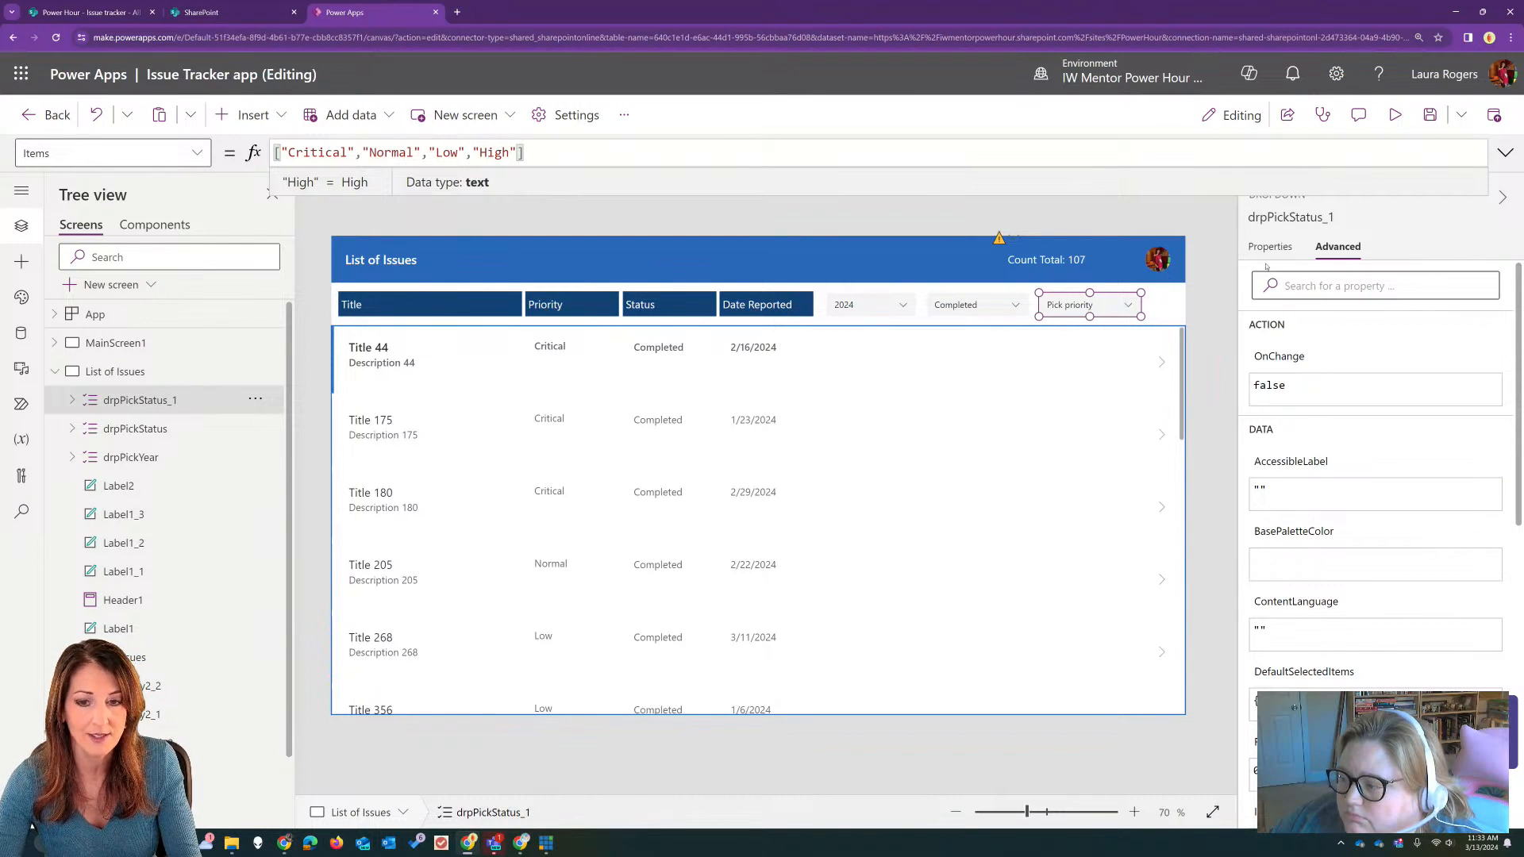
# Step: Rename the copied dropdown control as drpPickPriority
pyautogui.click(1318, 217)
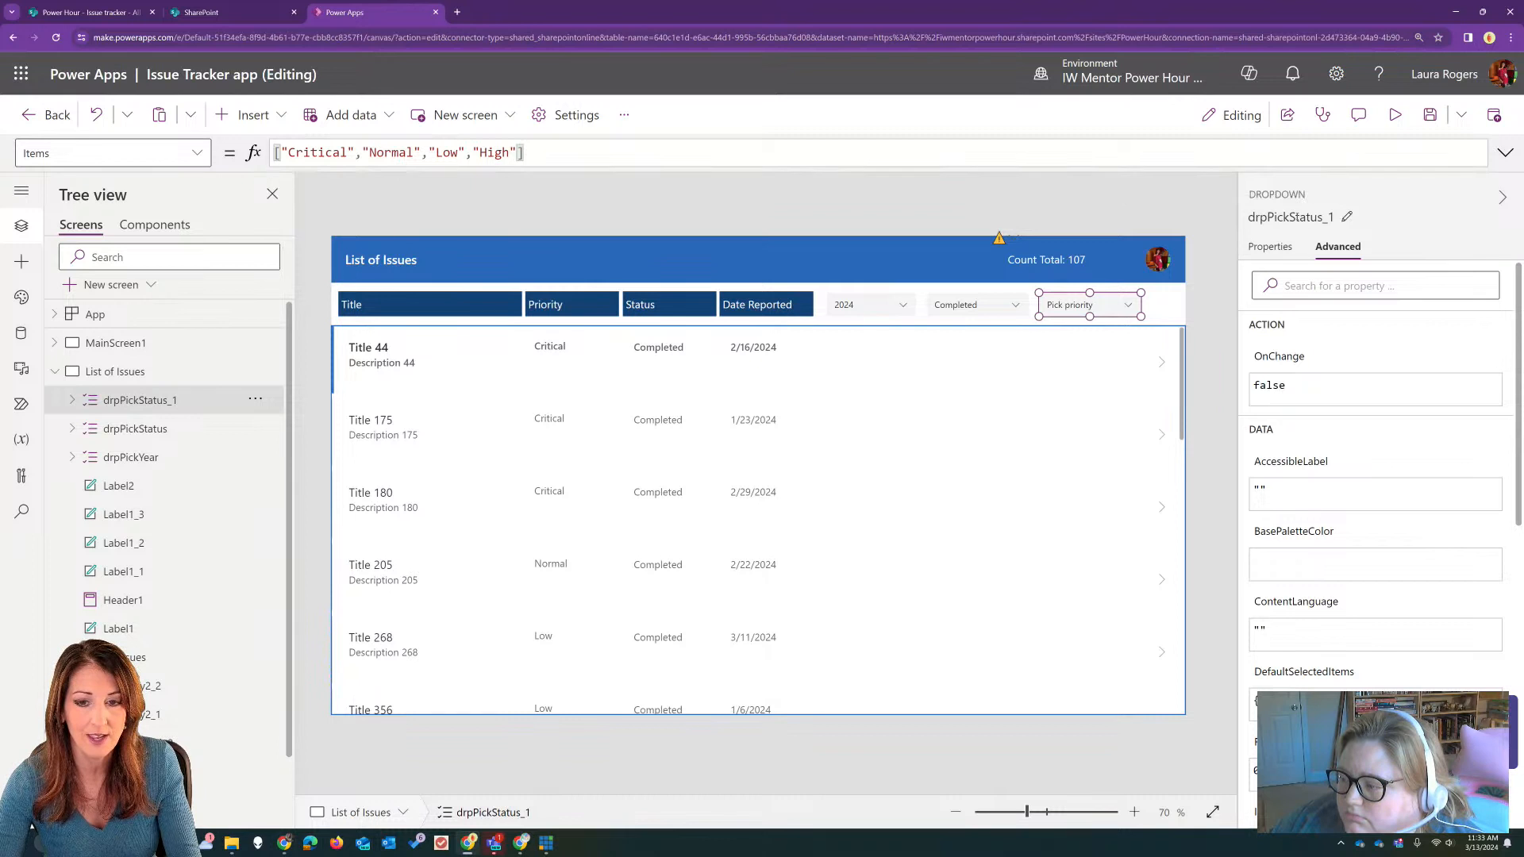
pyautogui.click(1339, 220)
pyautogui.press('BackSpace')
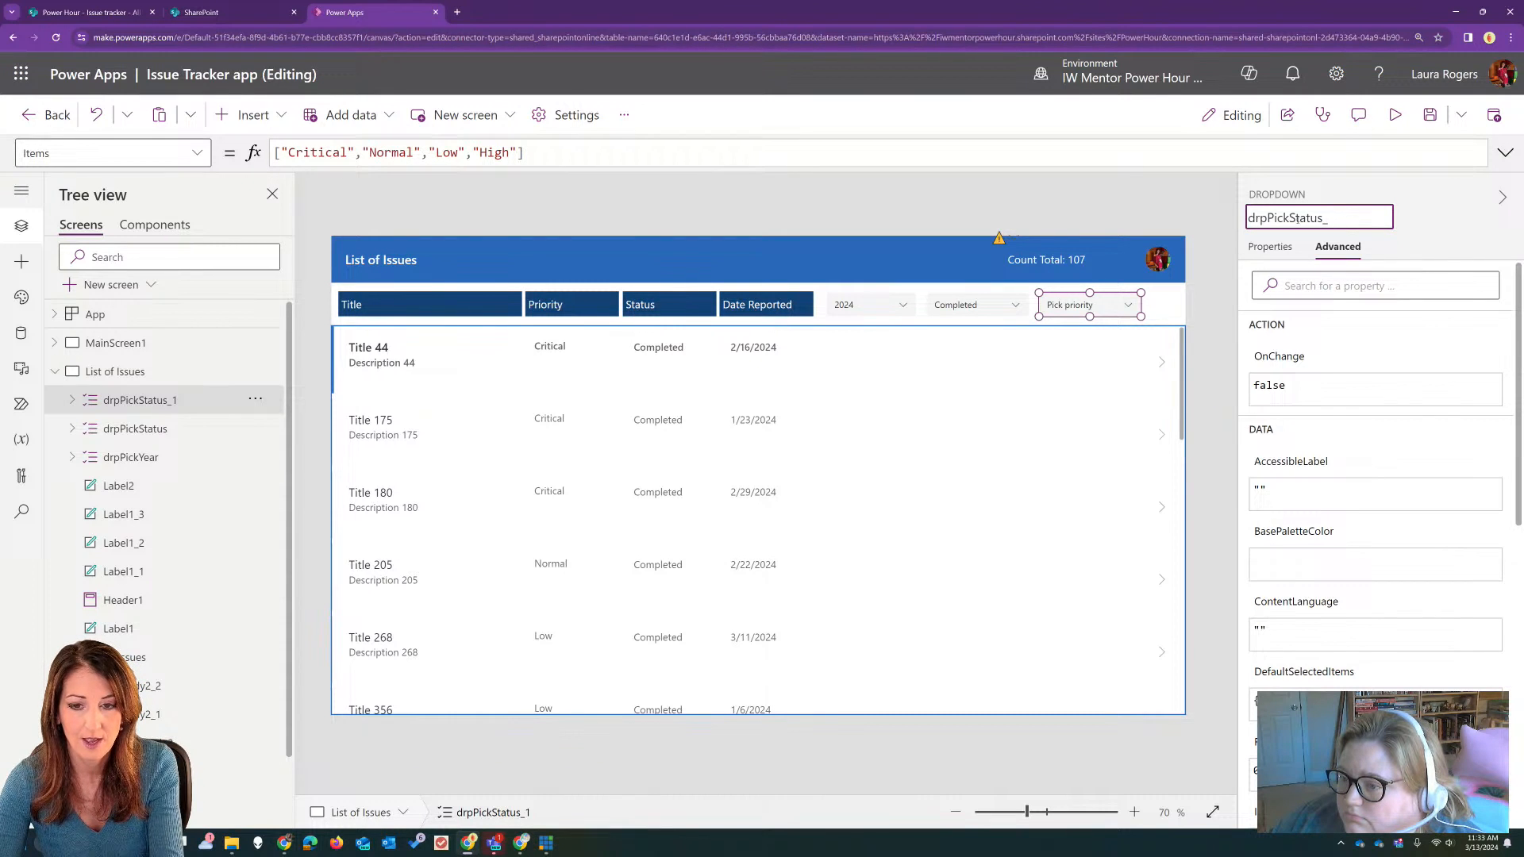
pyautogui.moveTo(1293, 219); pyautogui.dragTo(1375, 217)
pyautogui.press('BackSpace')
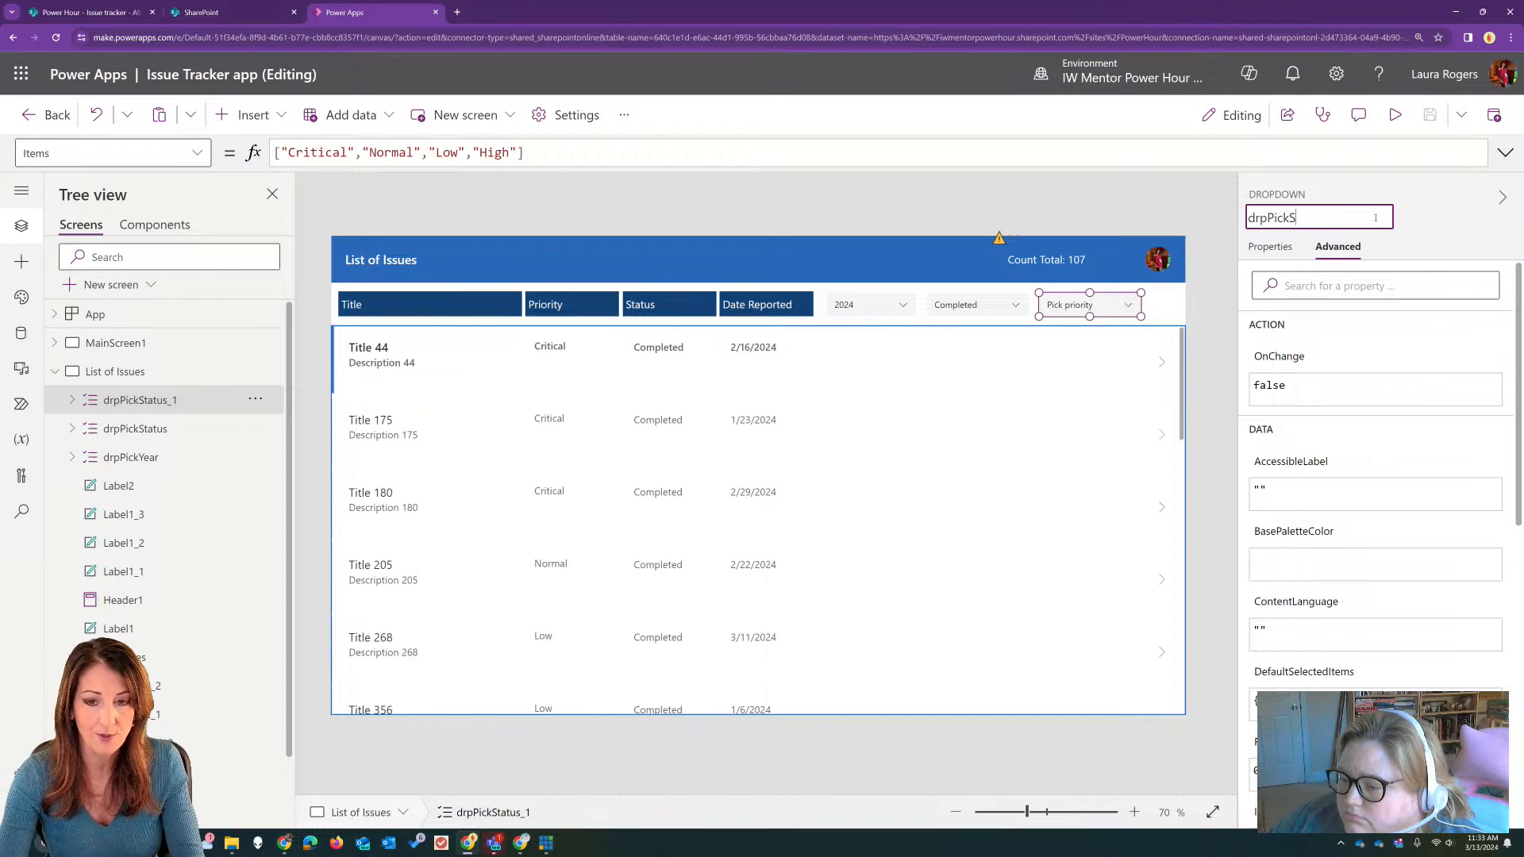
pyautogui.write('Priority')
pyautogui.press('Return')
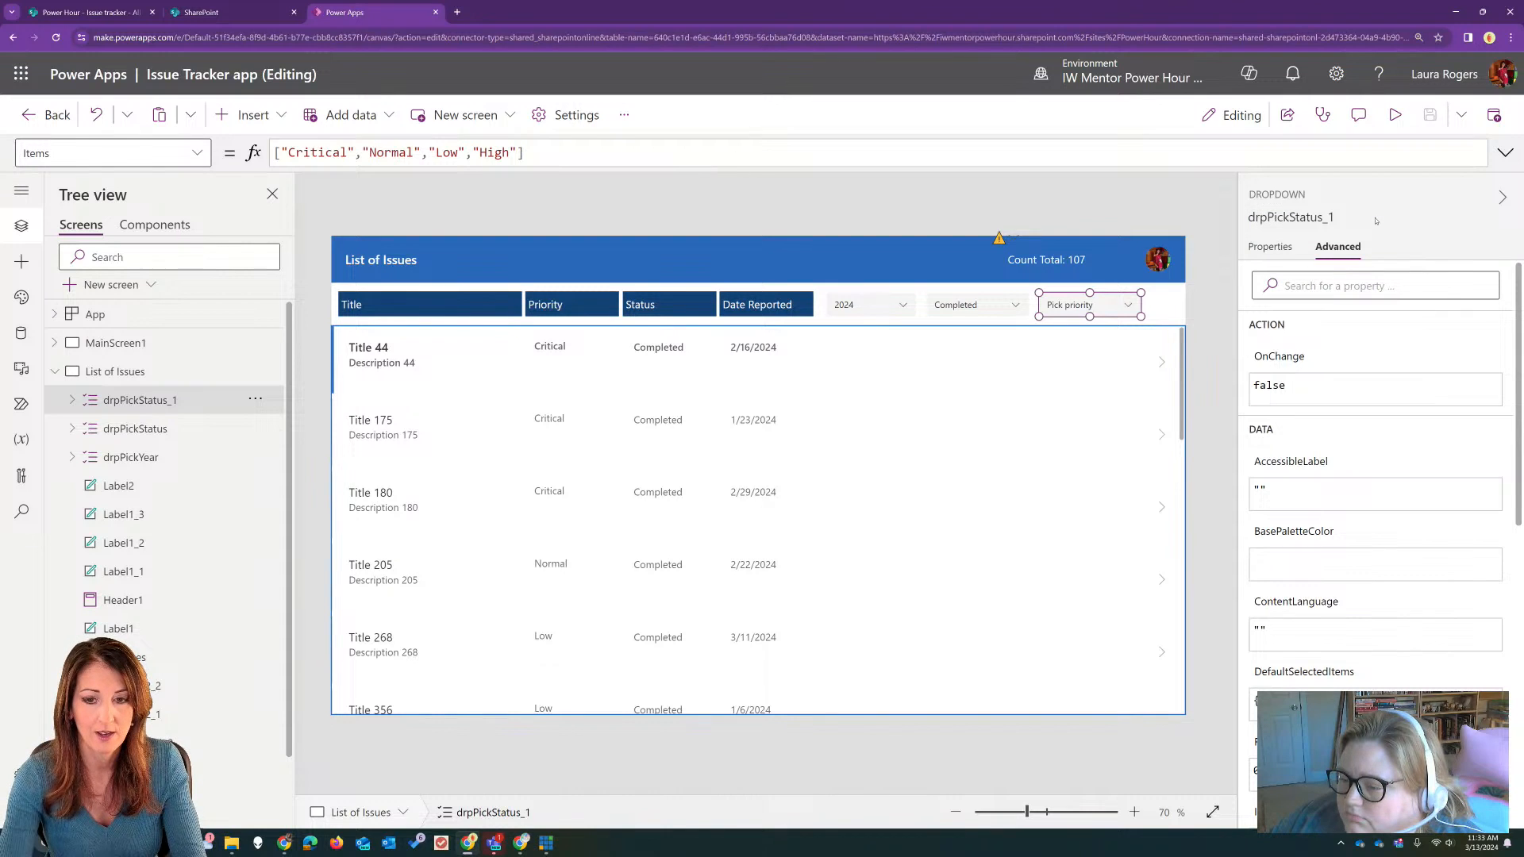
# Step: Check which data field the priority dropdown uses, then close its field settings
pyautogui.click(1273, 247)
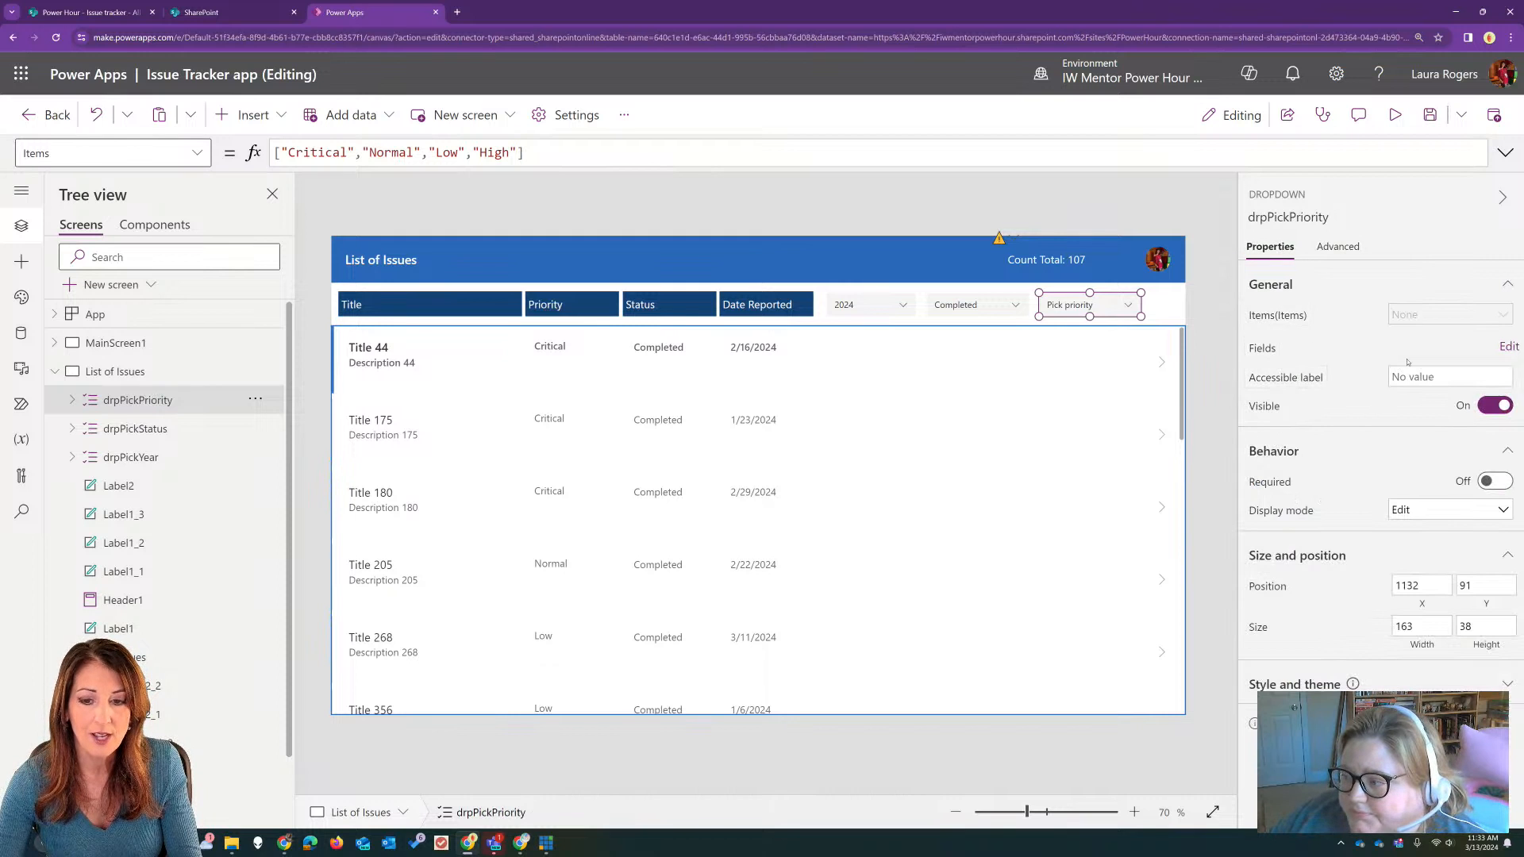
pyautogui.click(1507, 347)
pyautogui.click(972, 273)
pyautogui.click(972, 273)
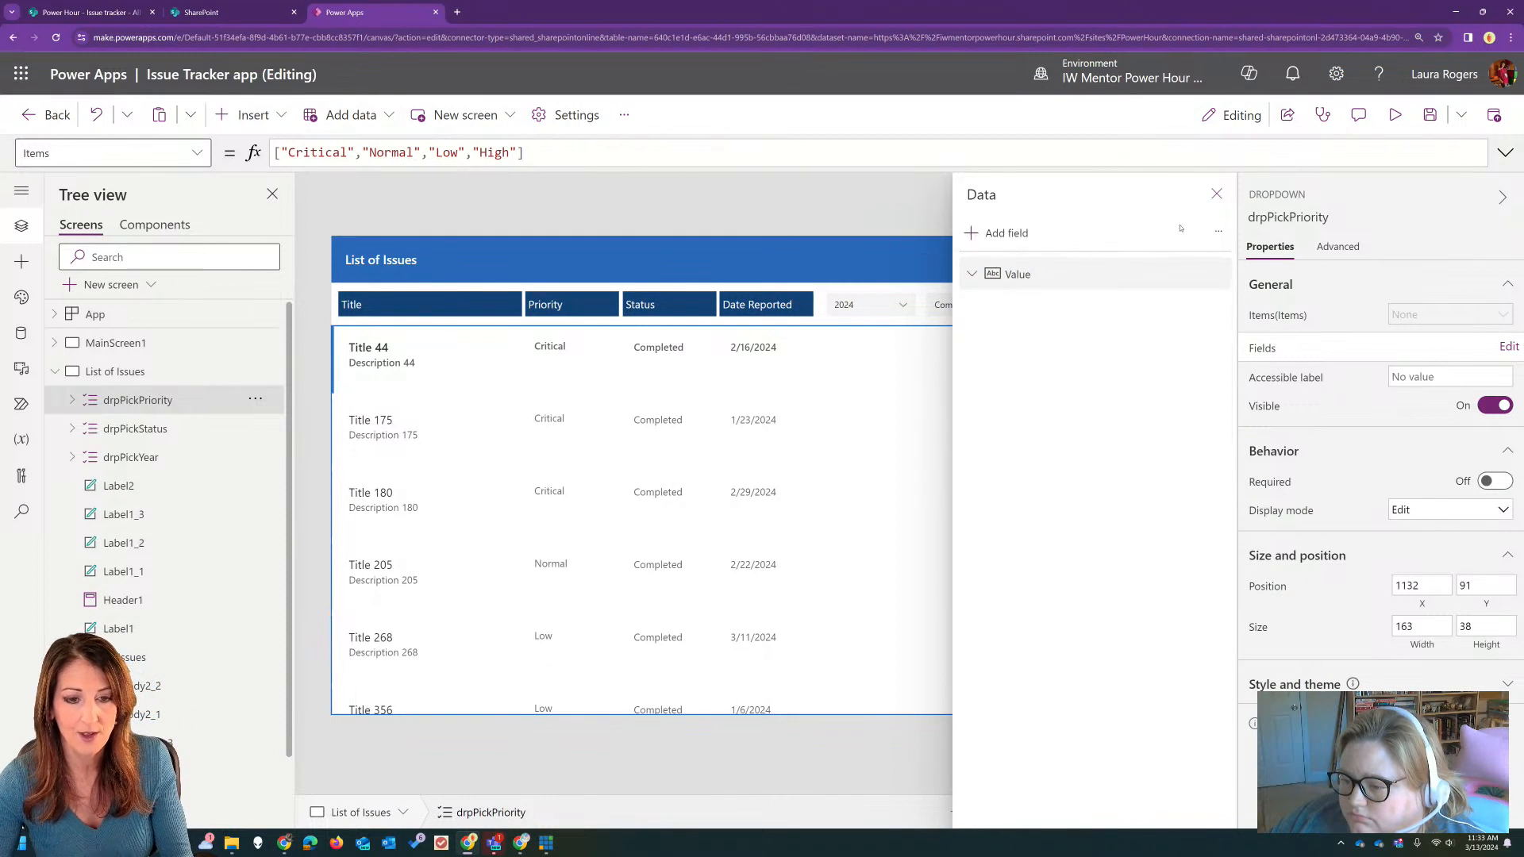
pyautogui.click(1216, 194)
# Step: Preview the app, pick Low in the priority dropdown, review its choices again, and leave the preview
pyautogui.click(1396, 115)
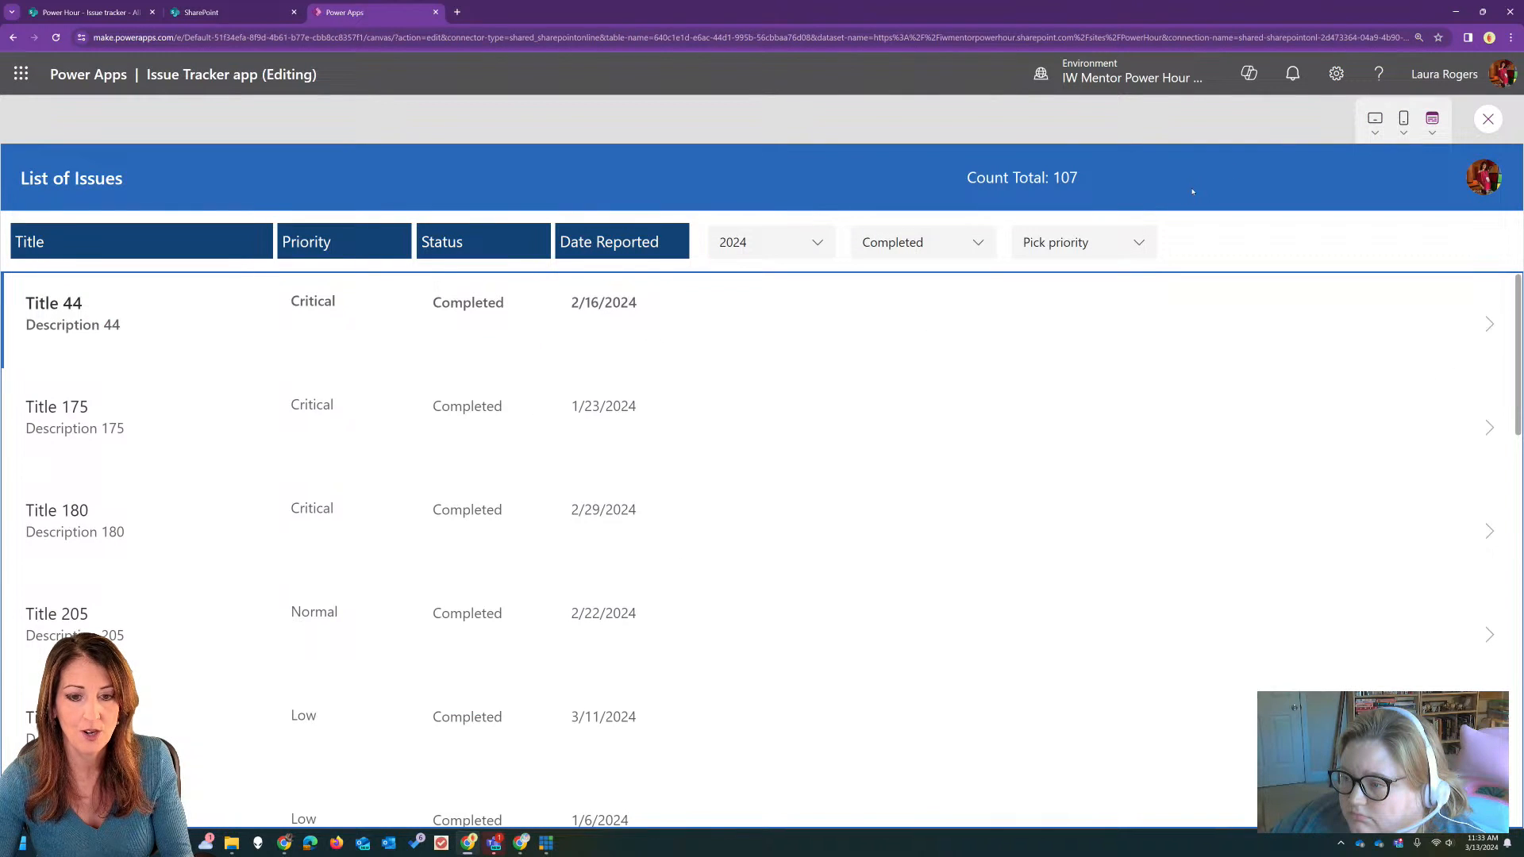
pyautogui.click(1103, 240)
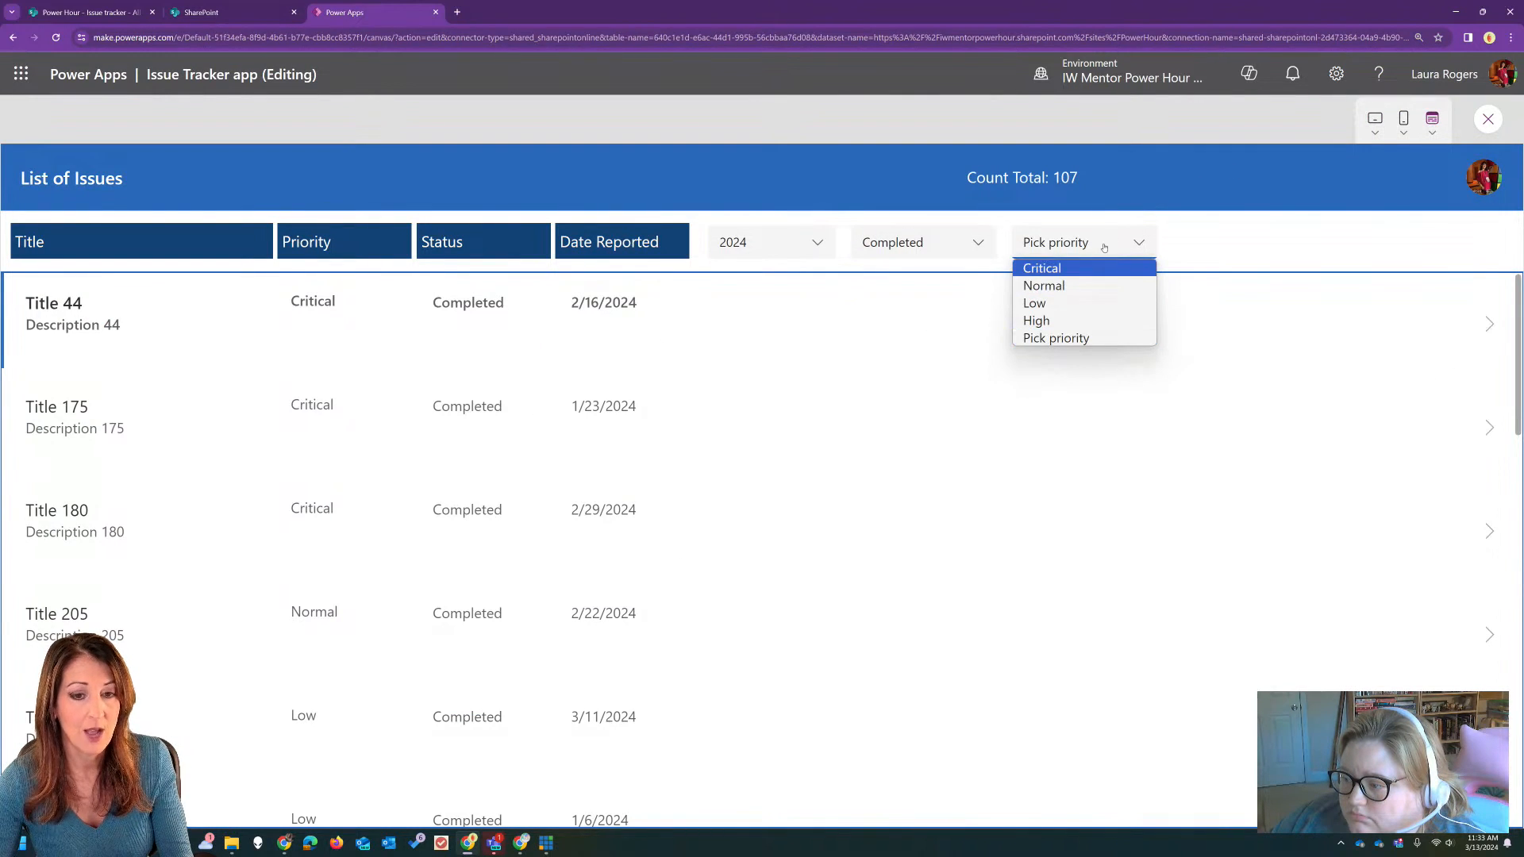
pyautogui.click(1079, 302)
pyautogui.click(1095, 248)
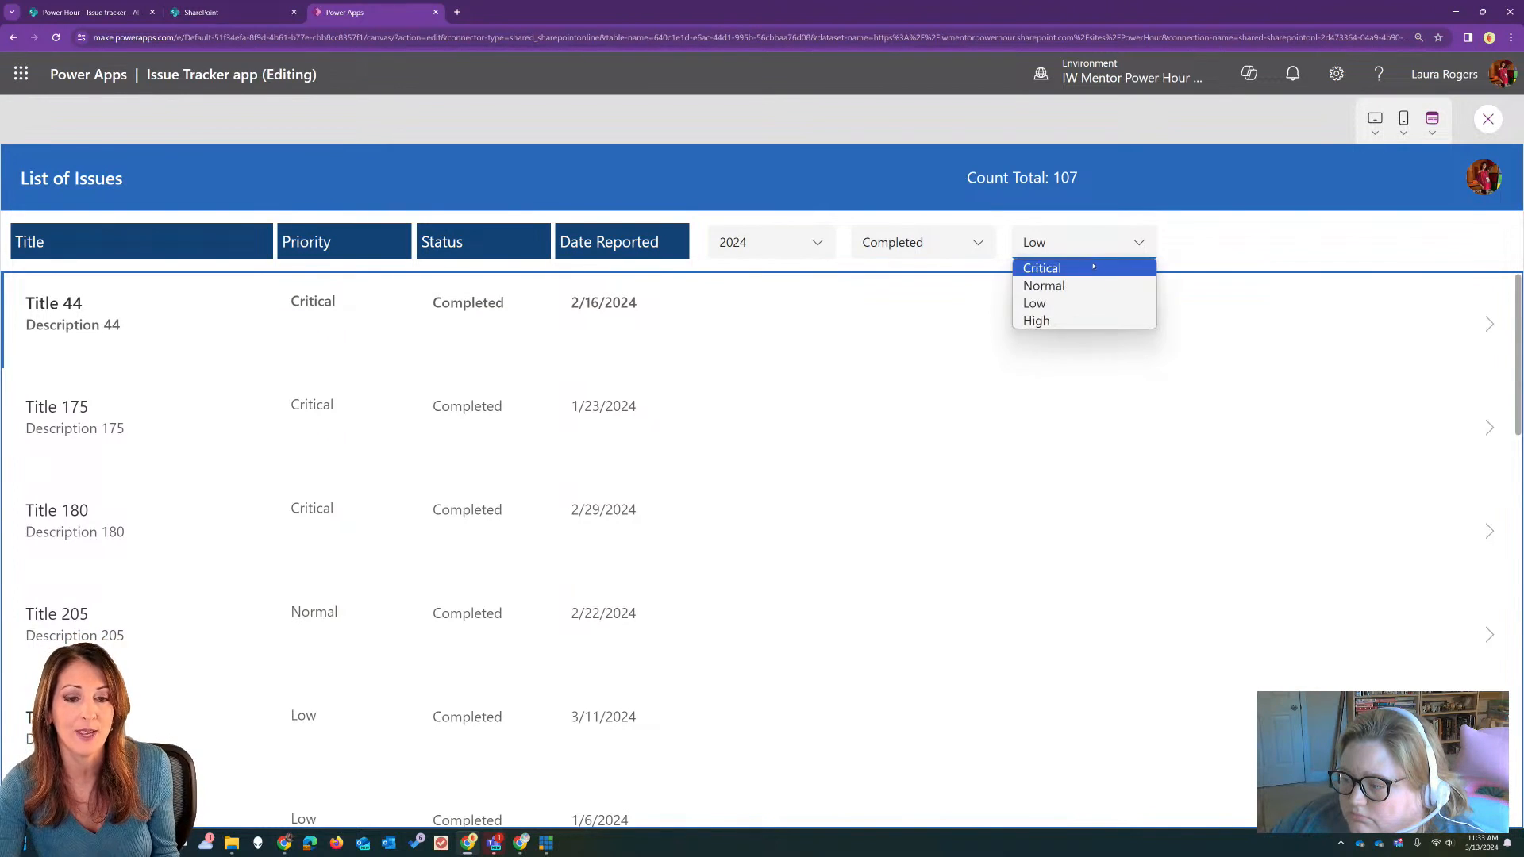
pyautogui.press('Escape')
pyautogui.press('Escape')
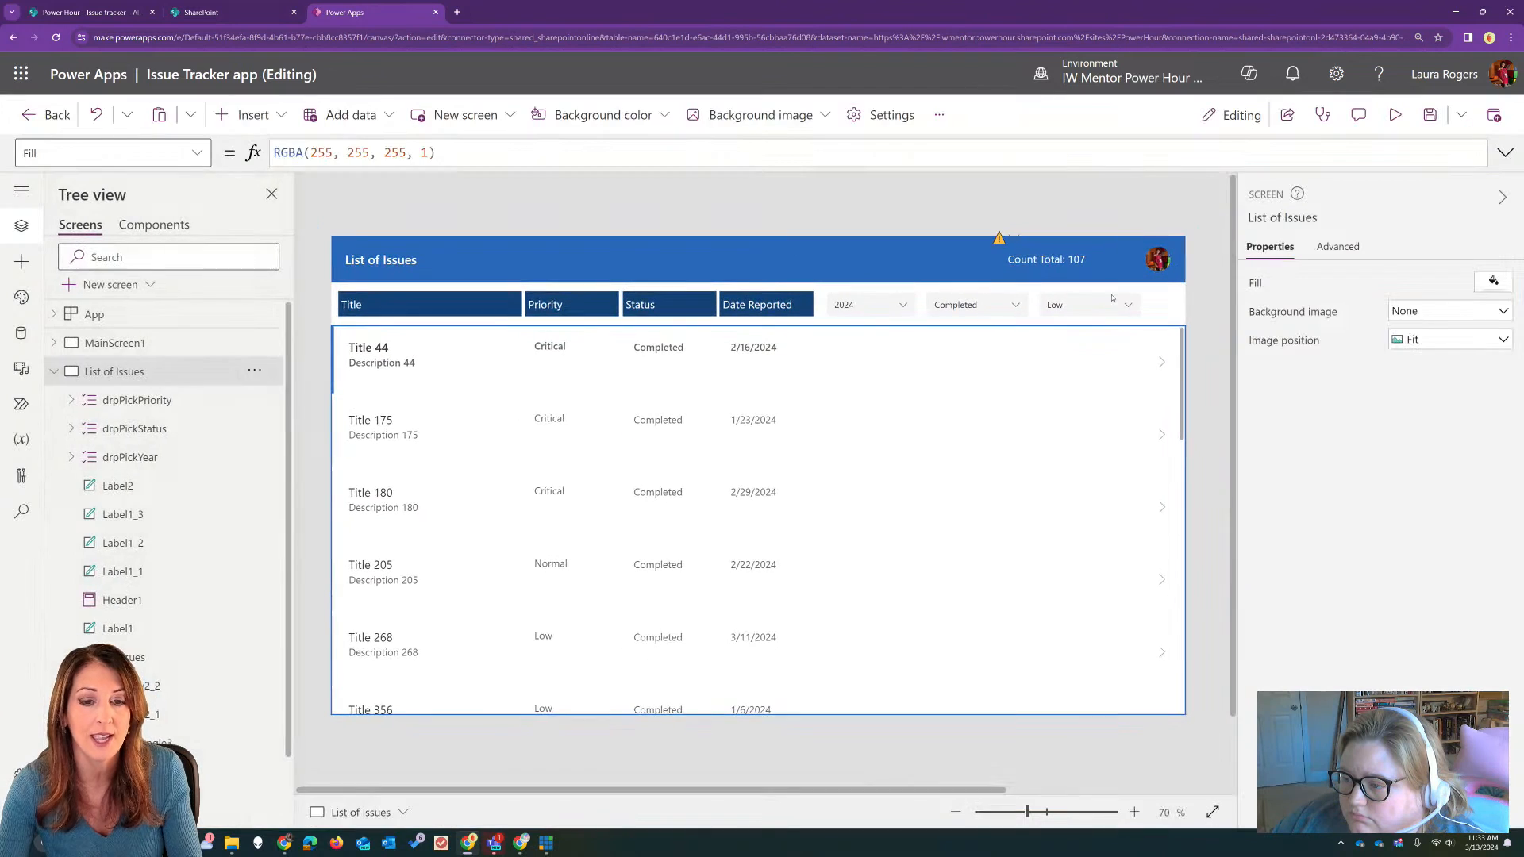
# Step: Insert a modern button on the List of Issues screen and place it at the end of the filter row
pyautogui.click(1112, 300)
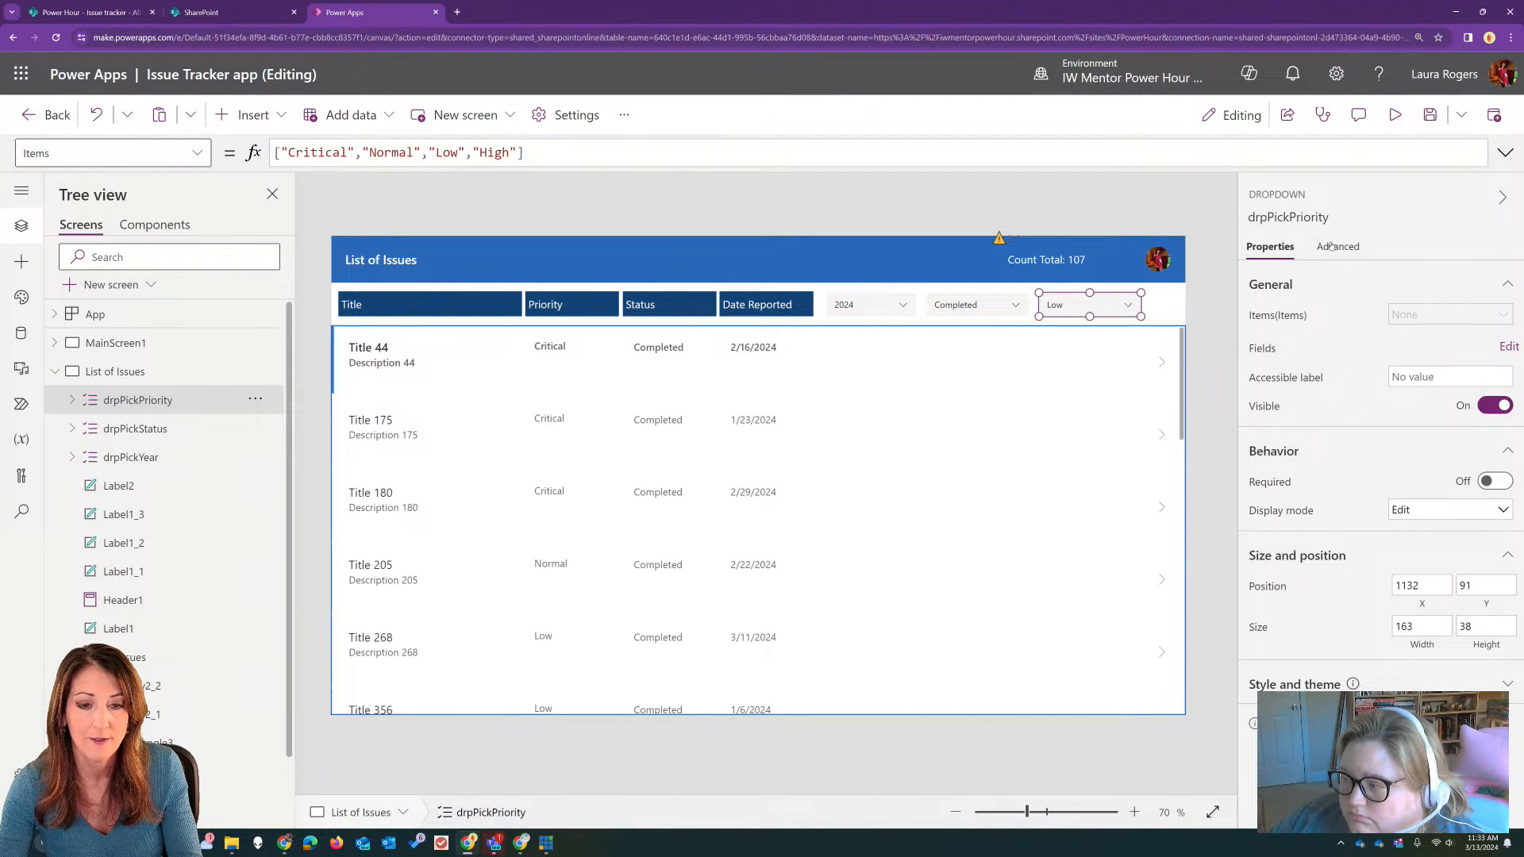
pyautogui.click(1335, 246)
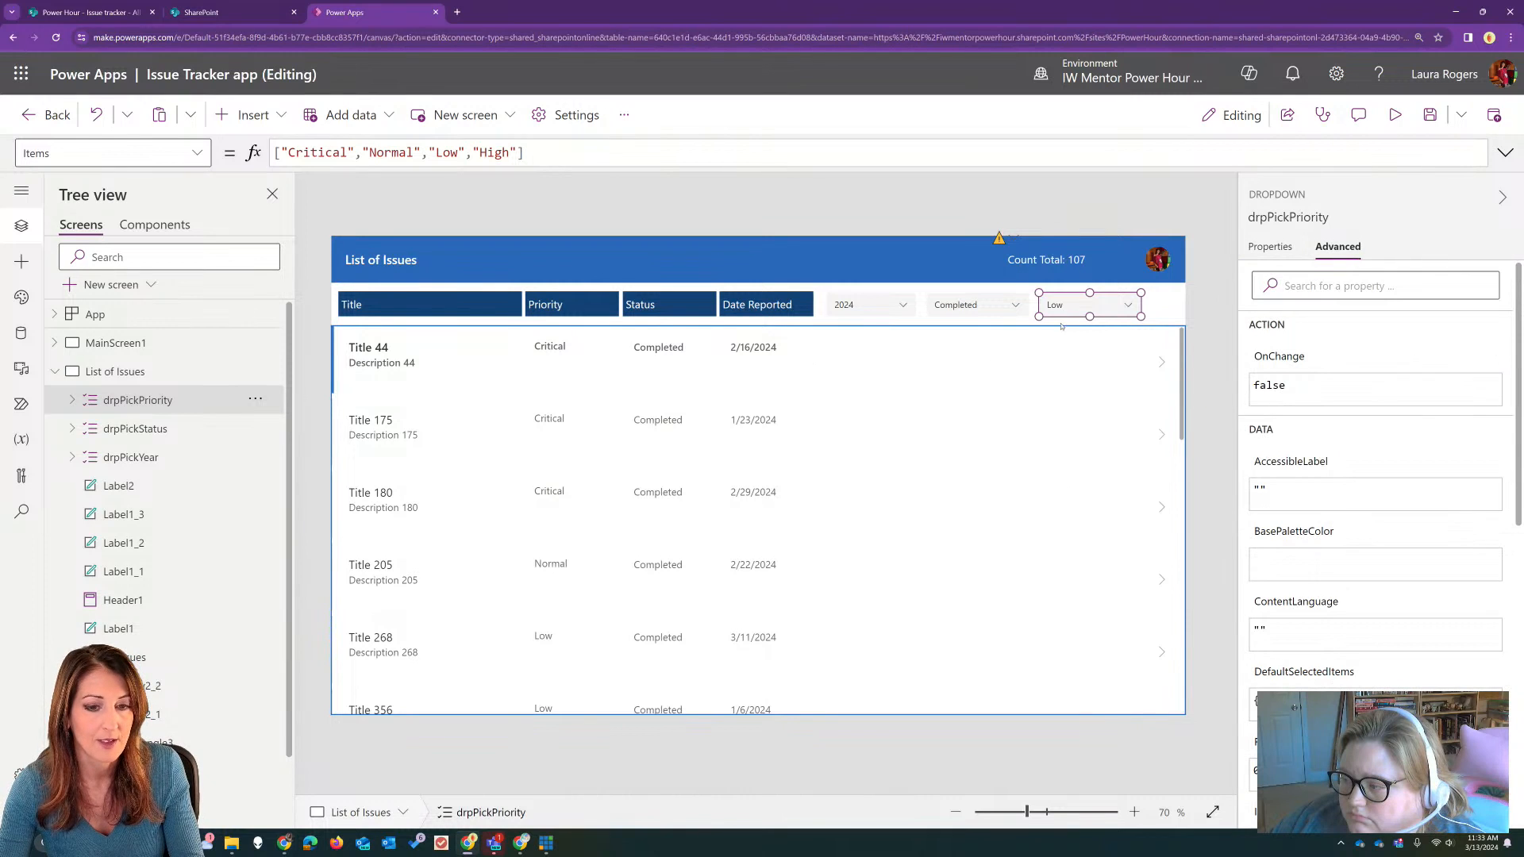
pyautogui.click(1163, 304)
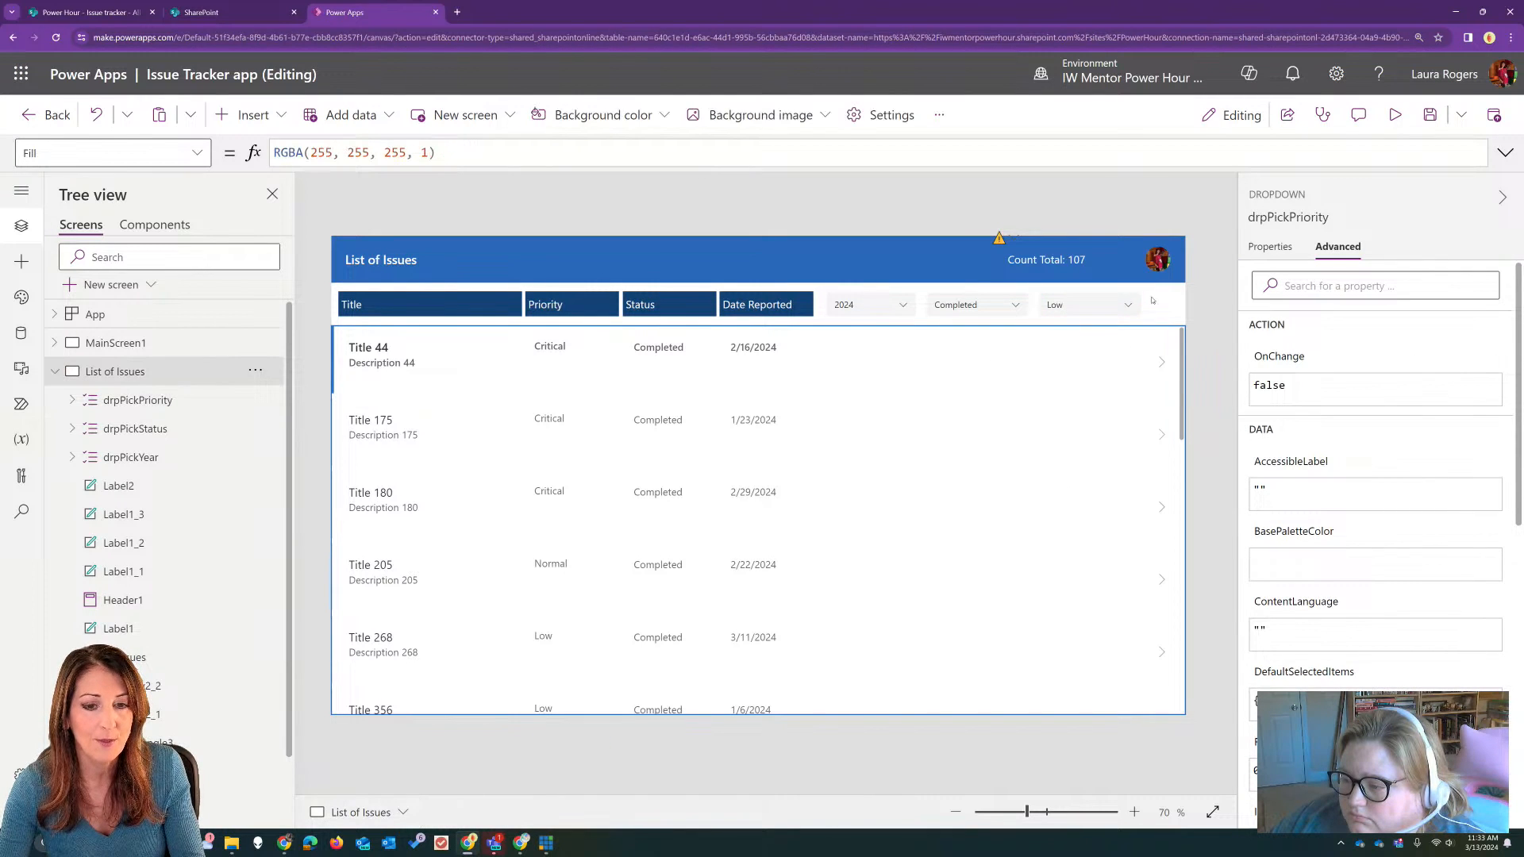
pyautogui.click(268, 119)
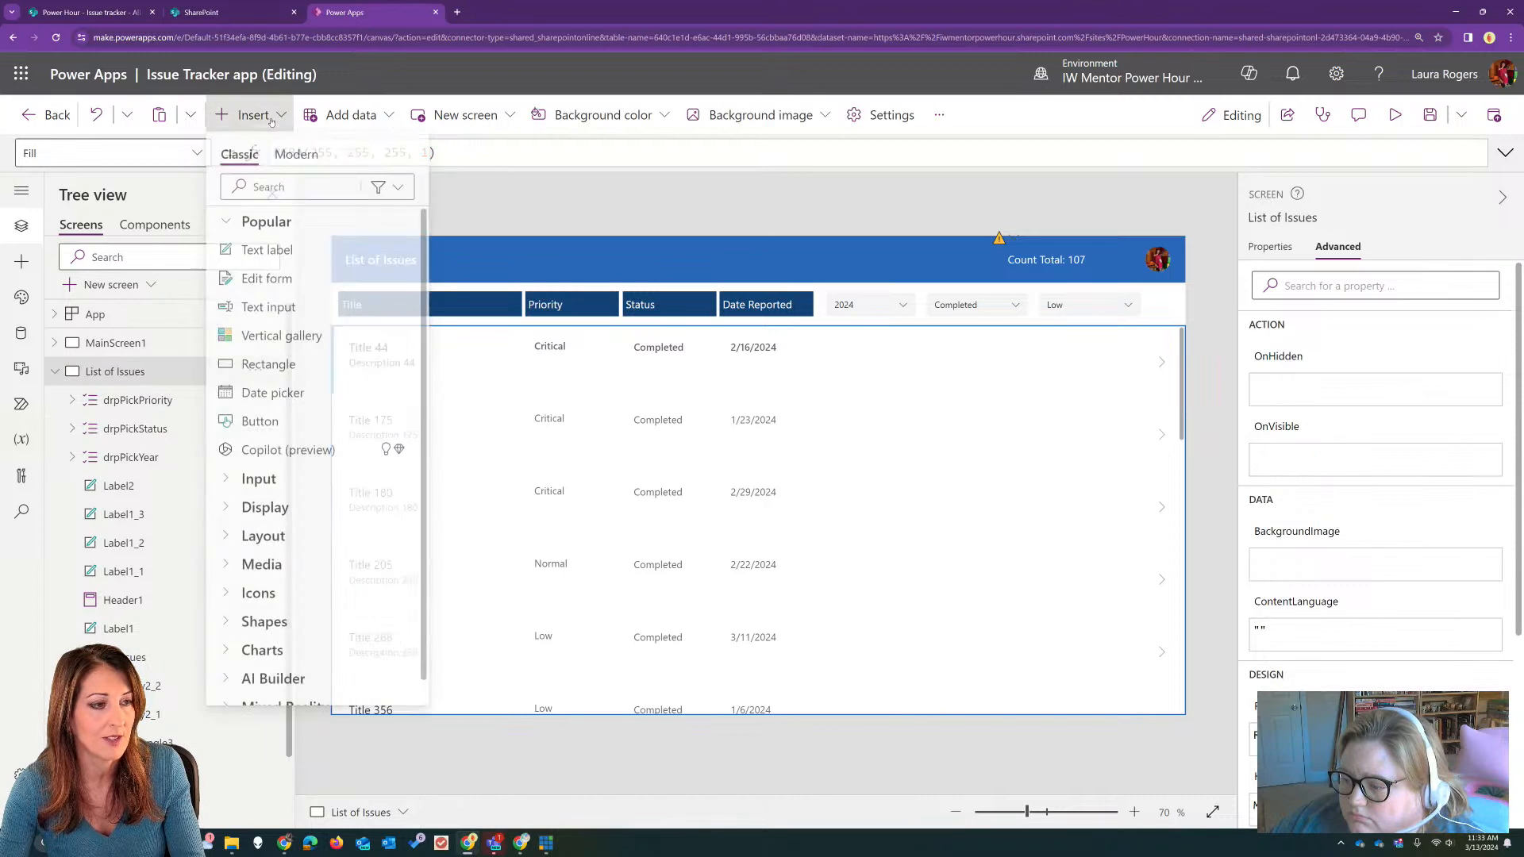
pyautogui.click(289, 158)
pyautogui.click(269, 250)
pyautogui.moveTo(384, 276); pyautogui.dragTo(1163, 300)
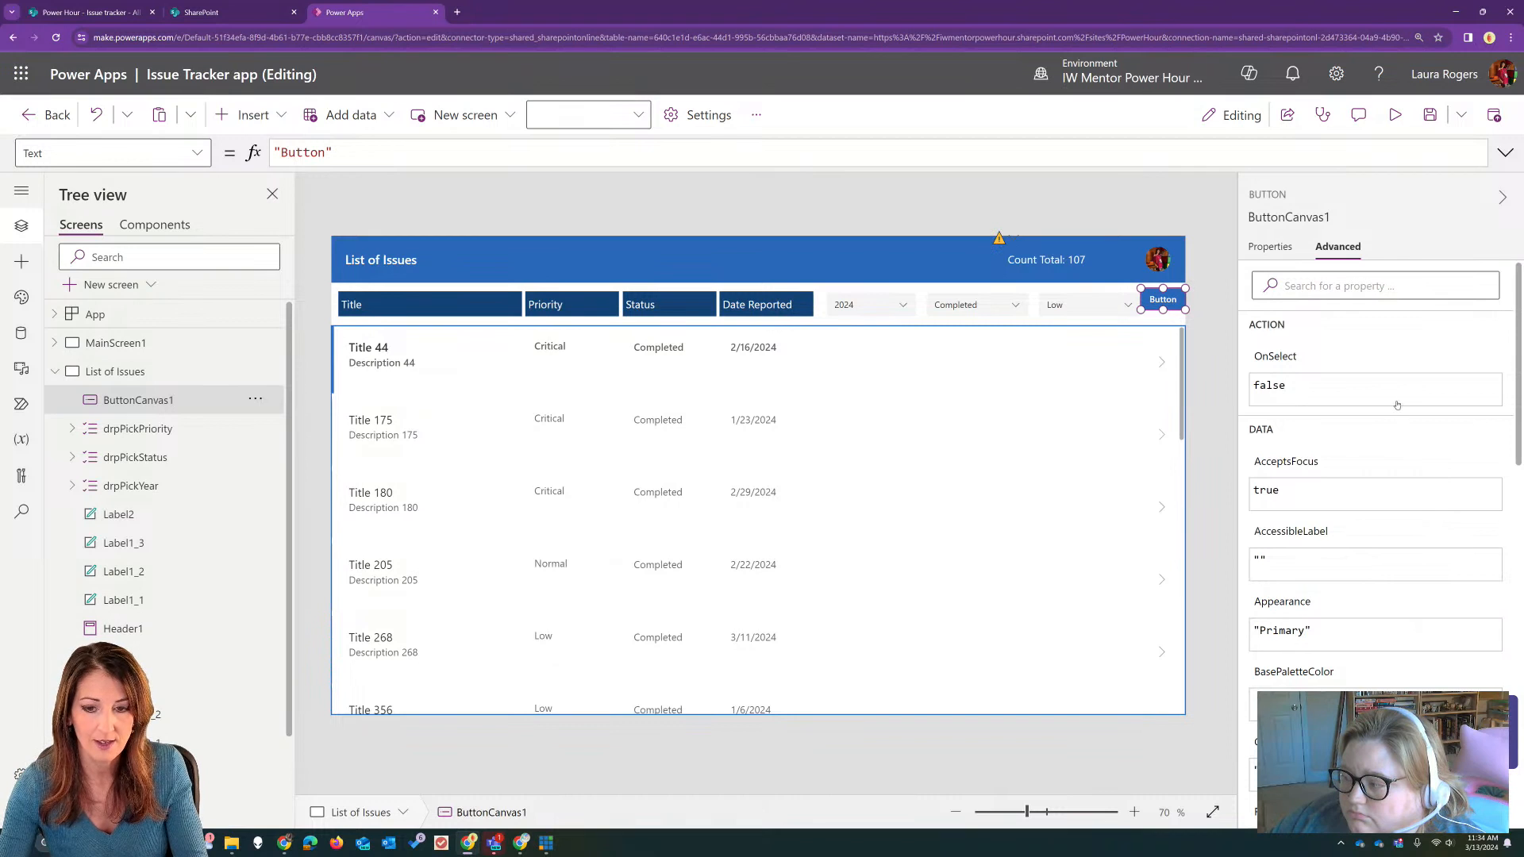
# Step: Set the new button's text to Reset
pyautogui.click(1270, 246)
pyautogui.click(1381, 314)
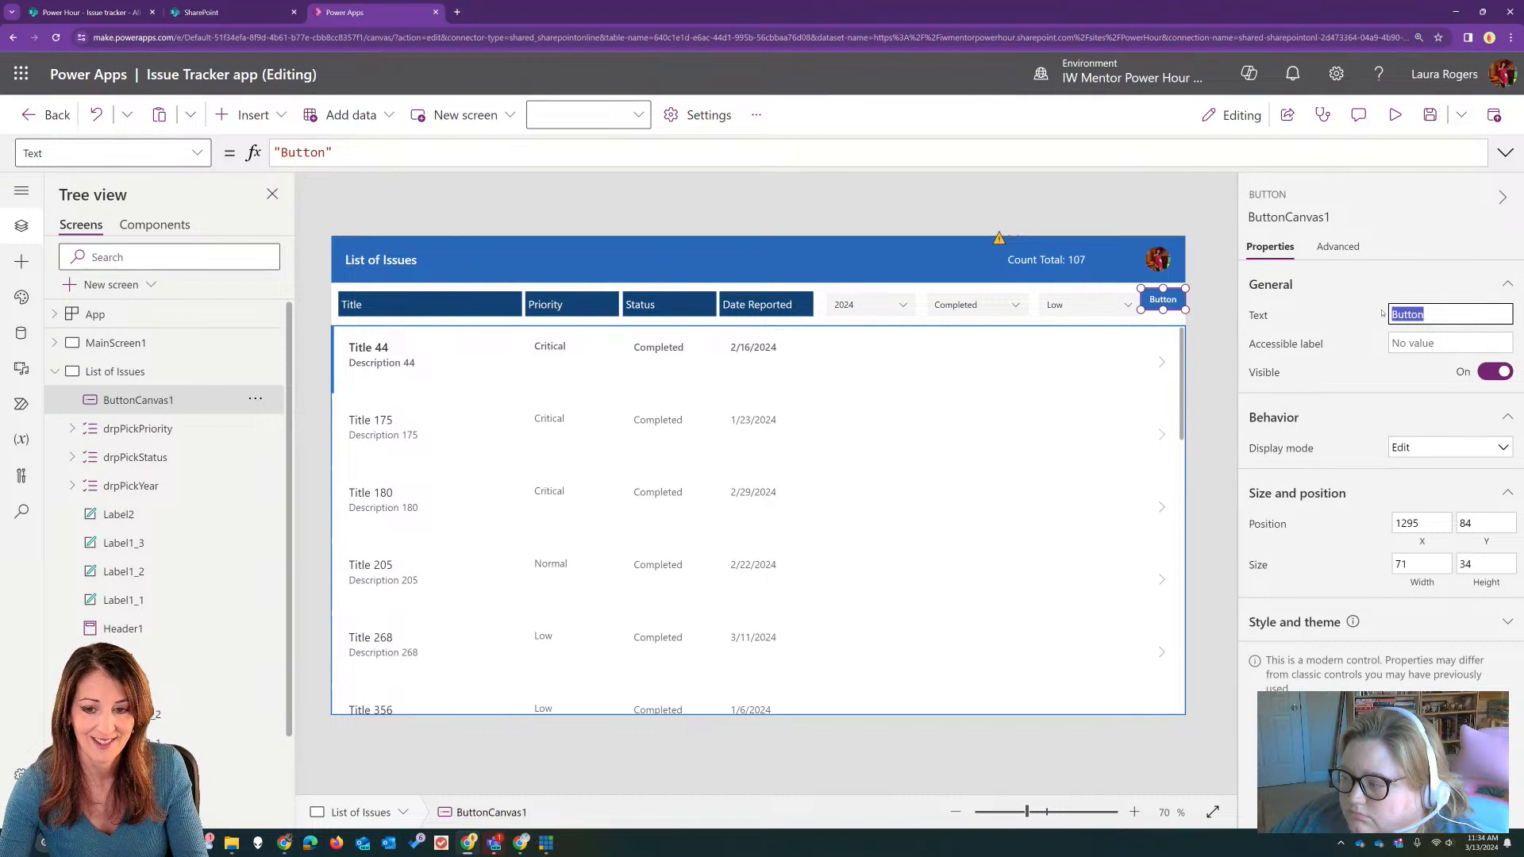
pyautogui.write('Reset')
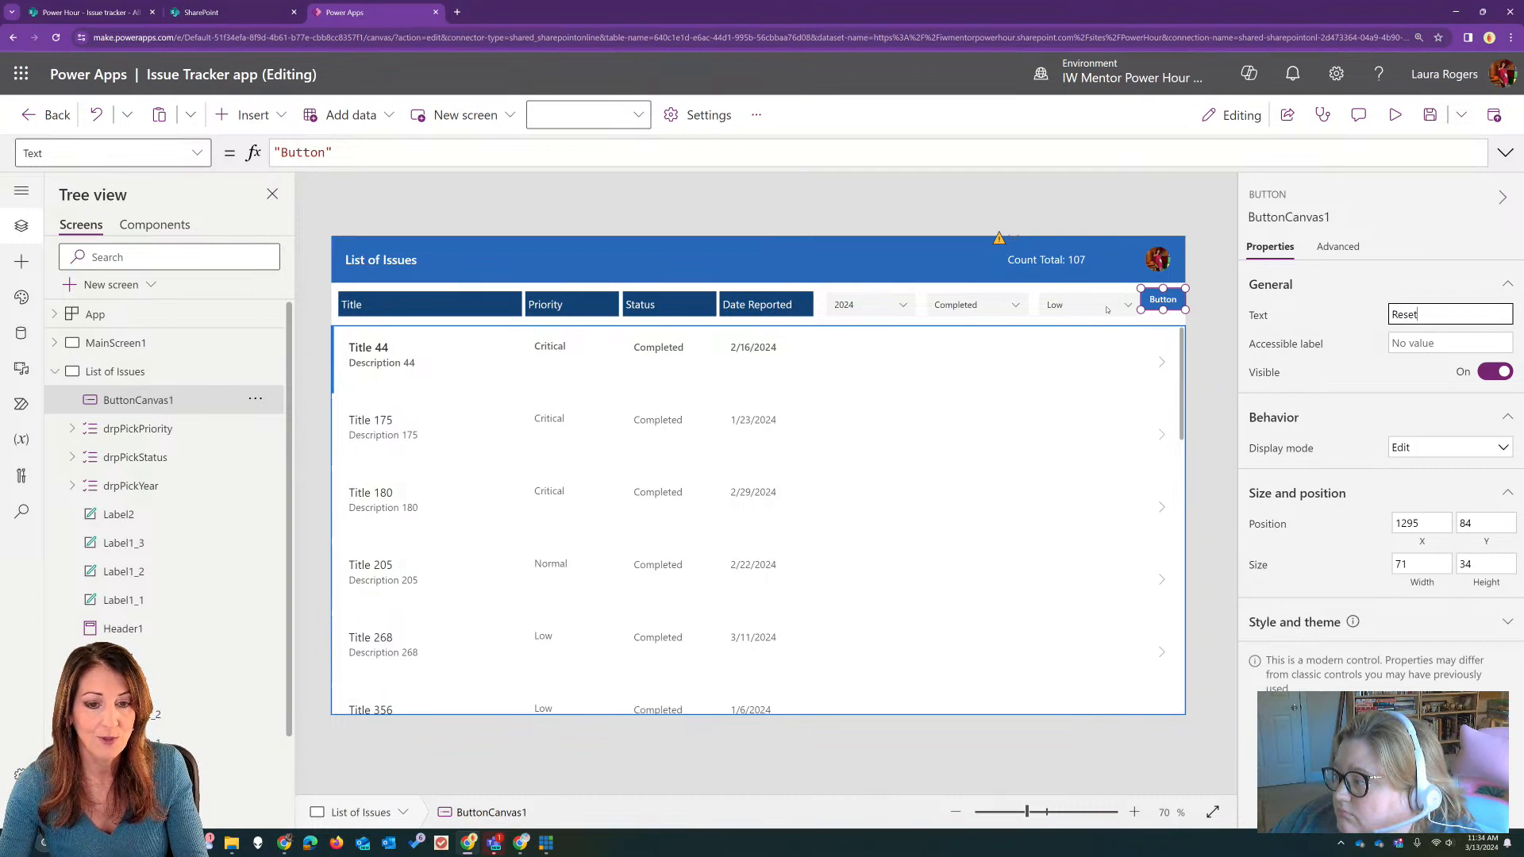
# Step: Narrow the priority dropdown and align the Reset button beside it at about X 1282, Y 92
pyautogui.click(1107, 309)
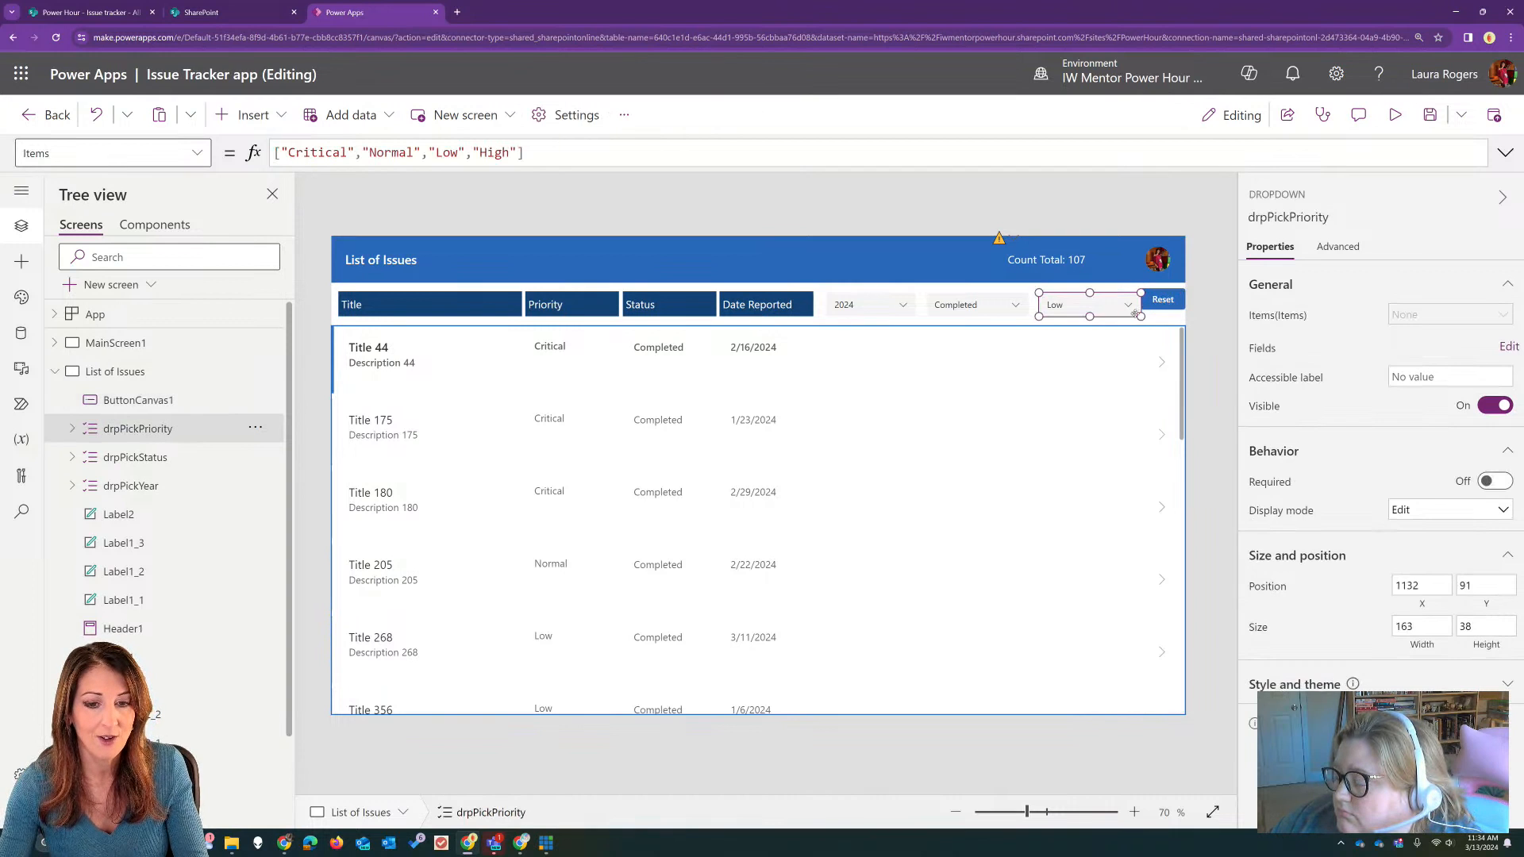
pyautogui.click(1162, 300)
pyautogui.moveTo(1161, 301); pyautogui.dragTo(1157, 305)
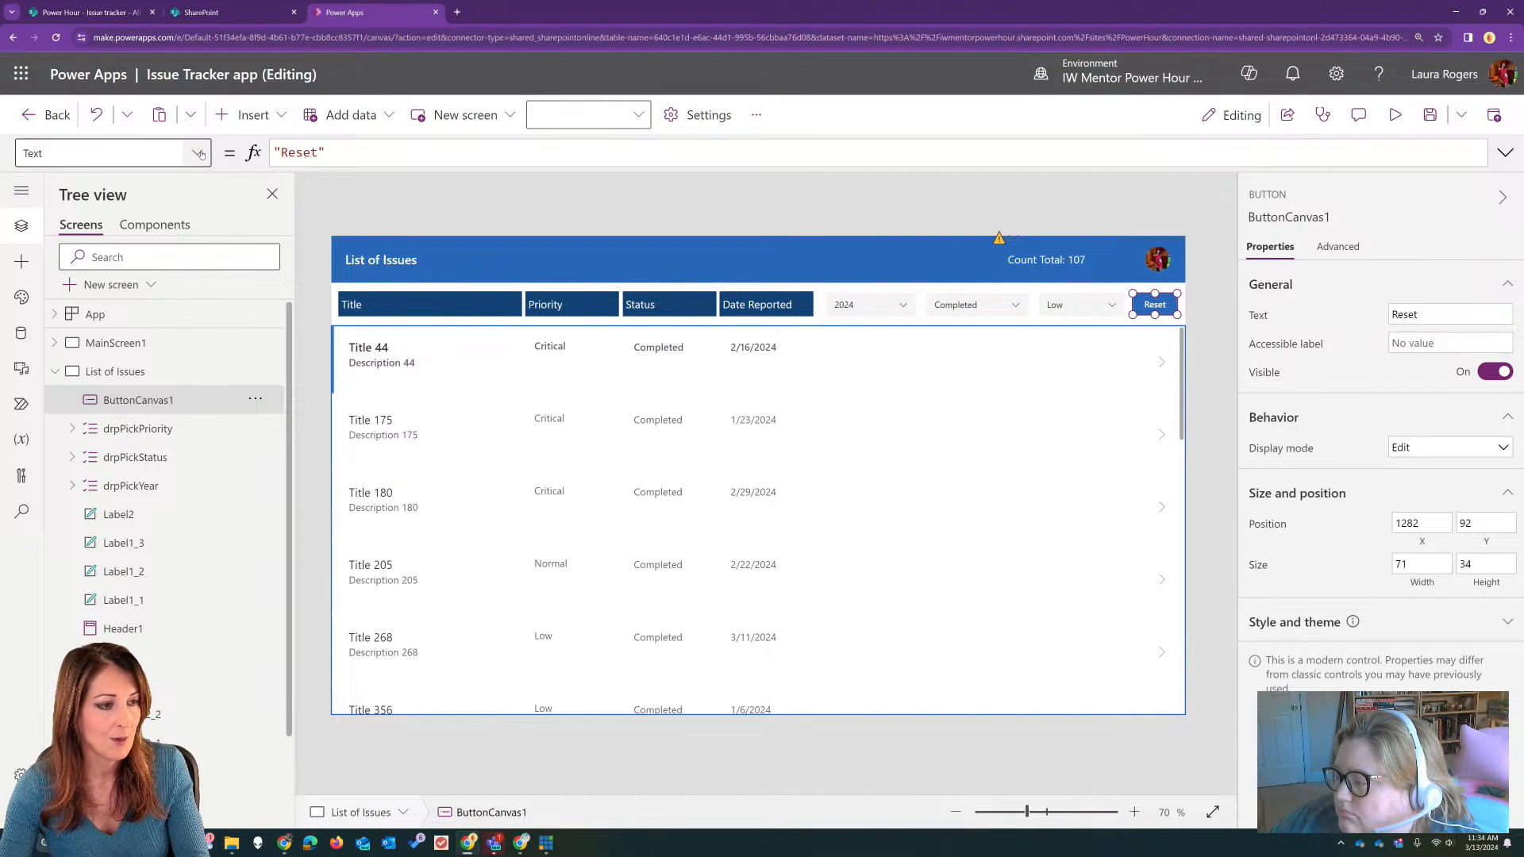
# Step: Set the Reset button's OnSelect formula to Reset(drpPickPriority)
pyautogui.click(185, 153)
pyautogui.click(95, 499)
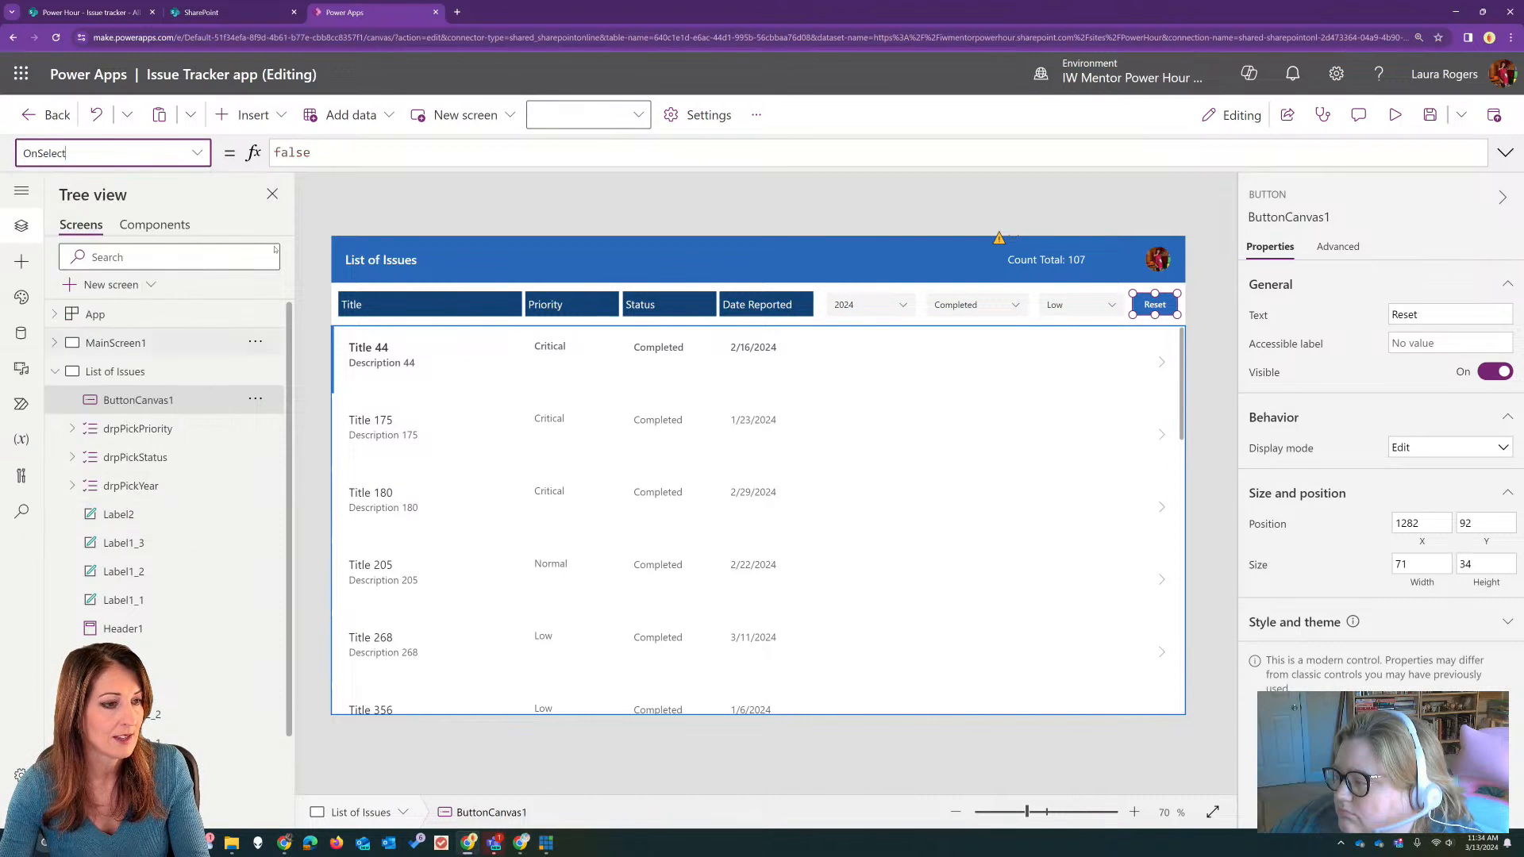
pyautogui.doubleClick(290, 151)
pyautogui.write('Reset(d')
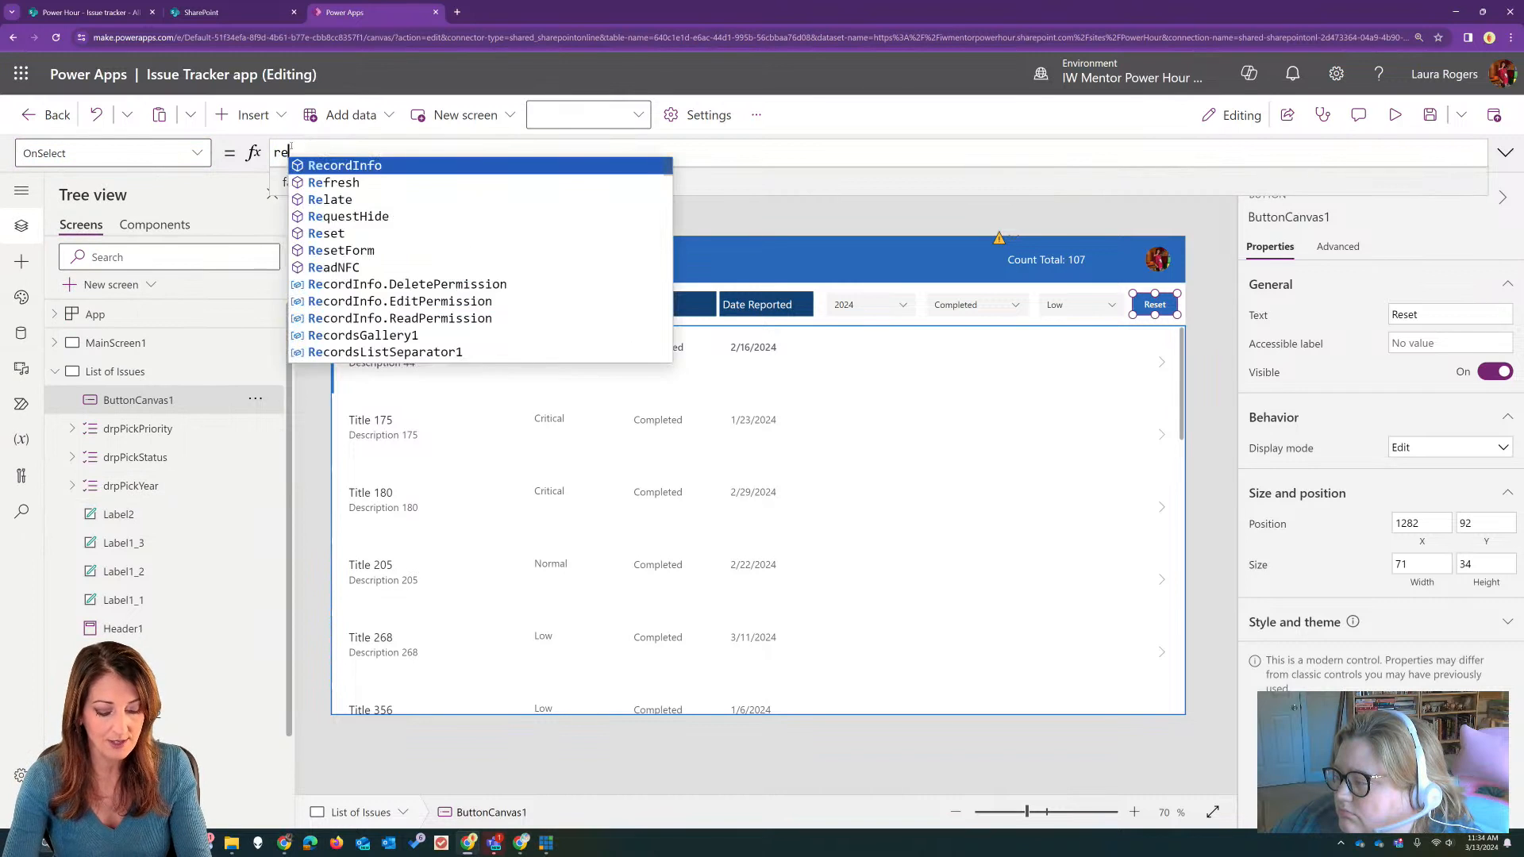
pyautogui.write('rp')
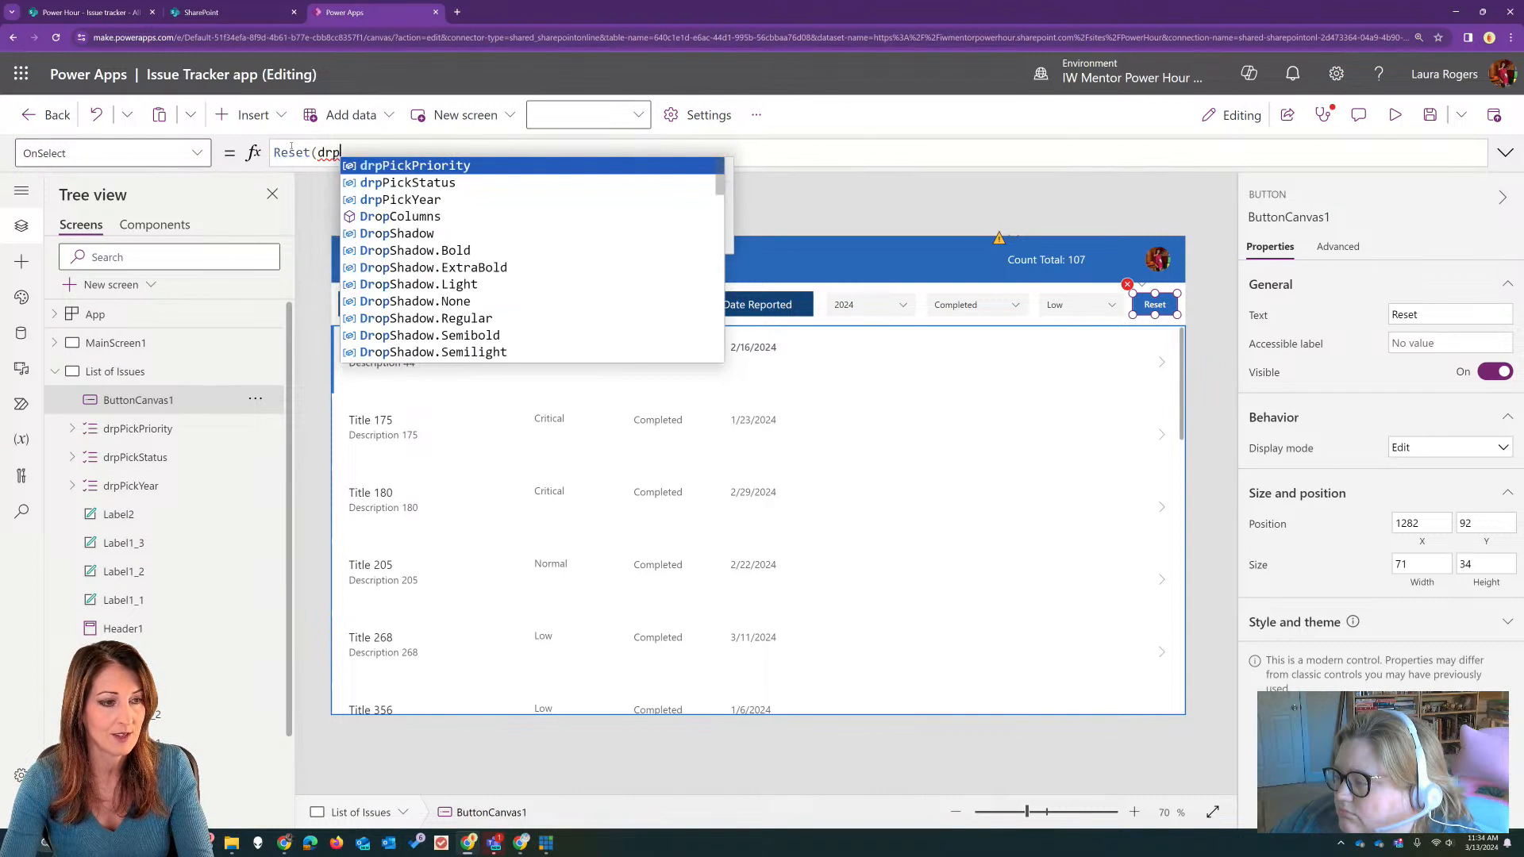
pyautogui.press('Tab')
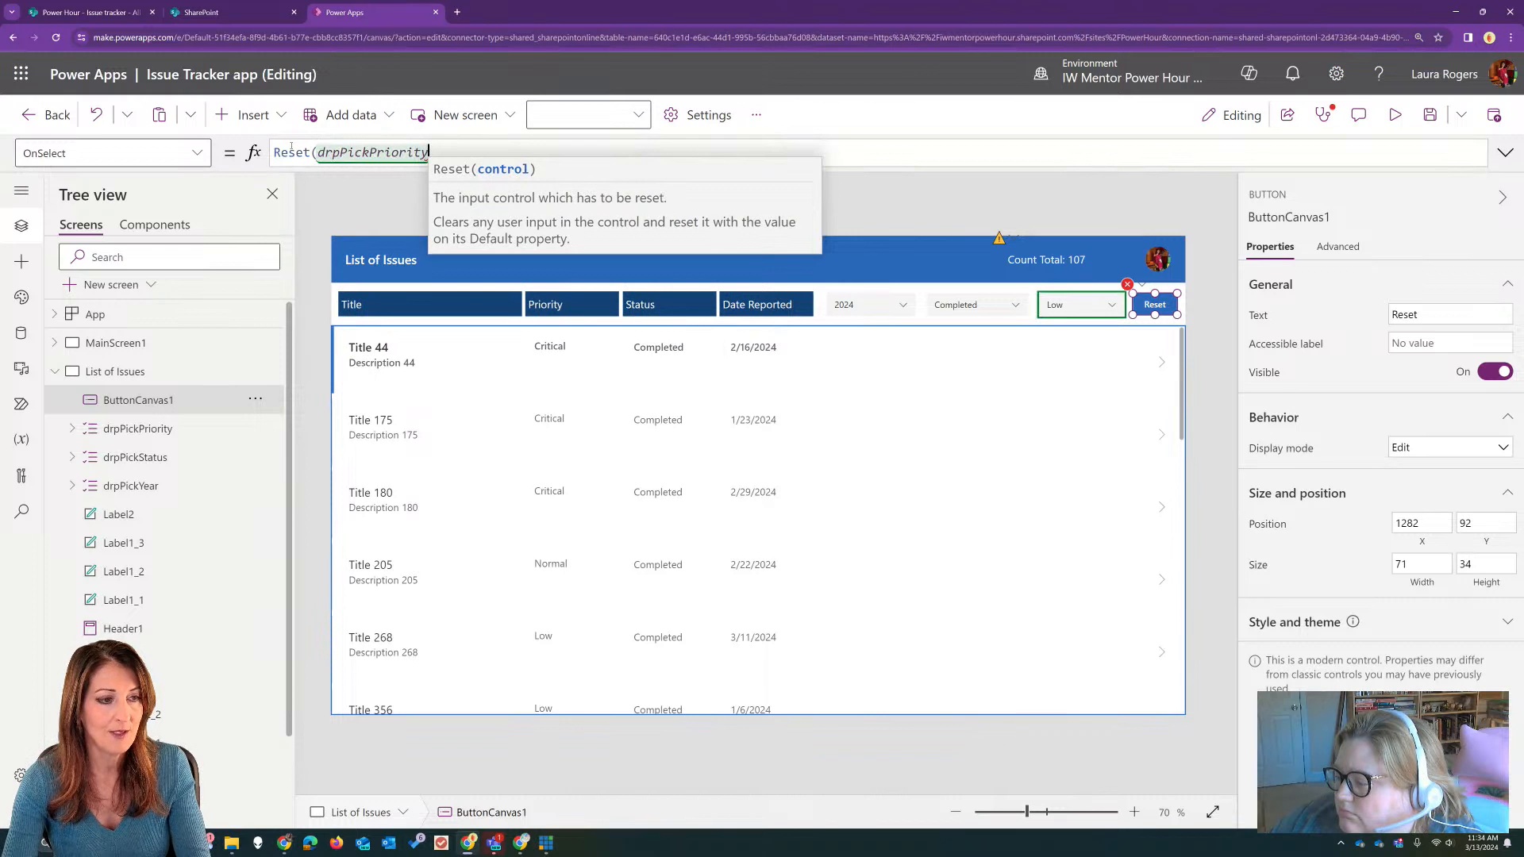
pyautogui.write(')')
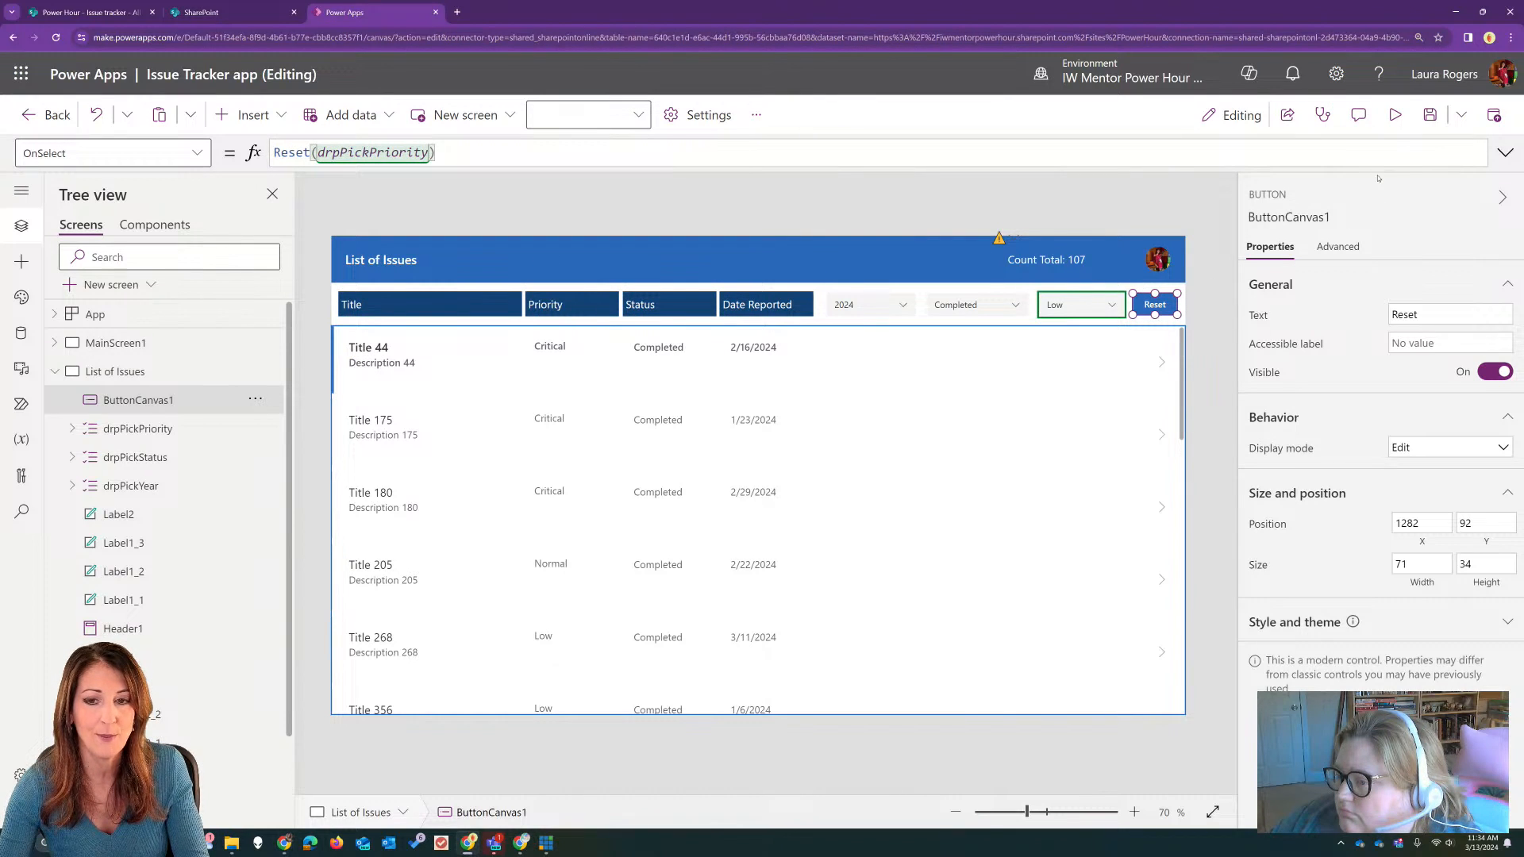
# Step: Preview the app, test the Reset button on the priority dropdown, and leave the preview
pyautogui.click(1394, 114)
pyautogui.click(1199, 242)
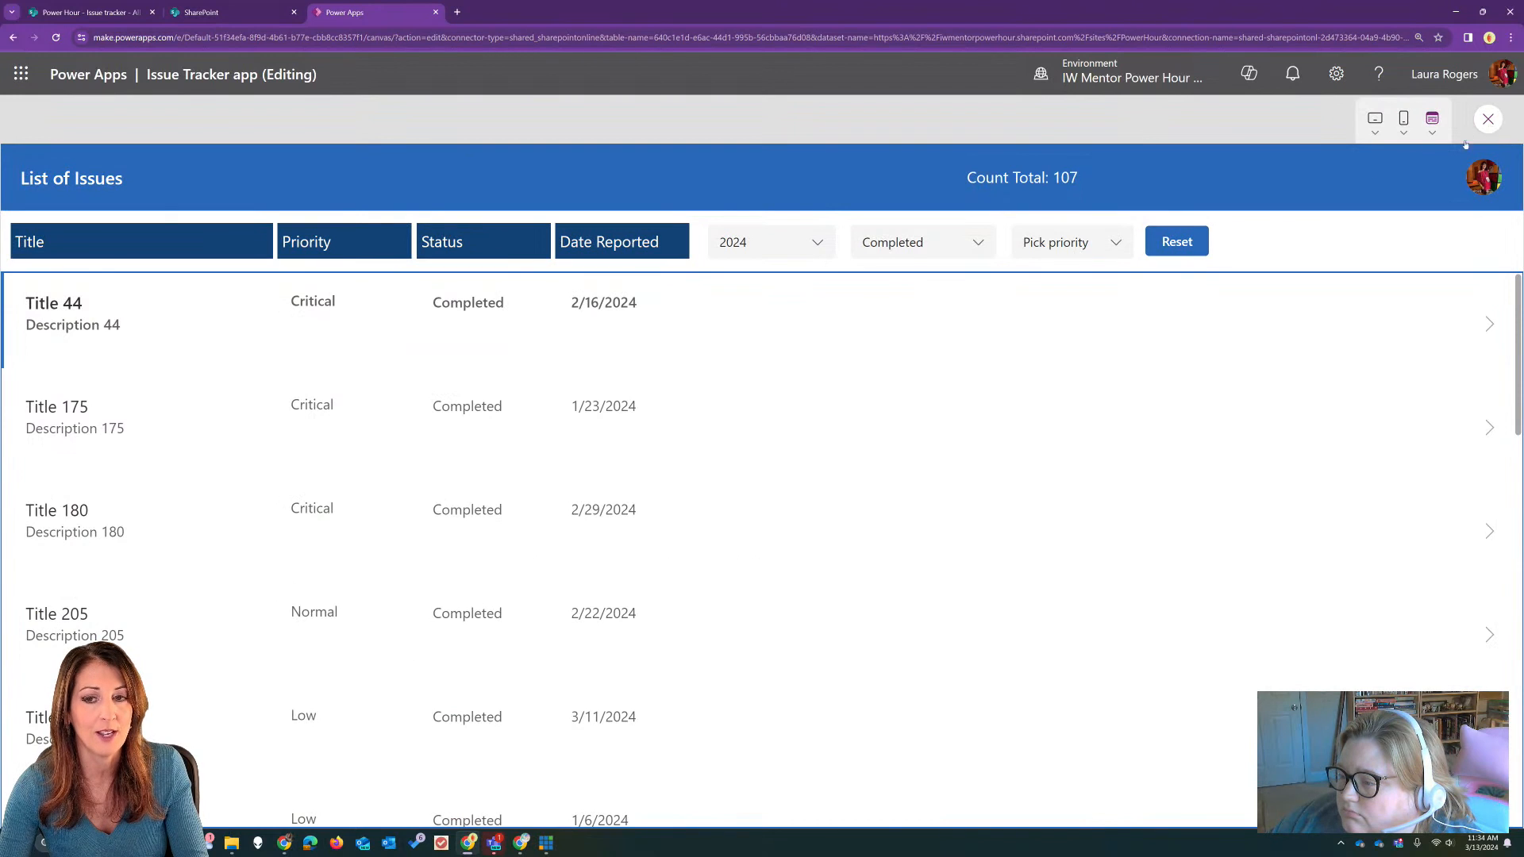
pyautogui.click(1488, 119)
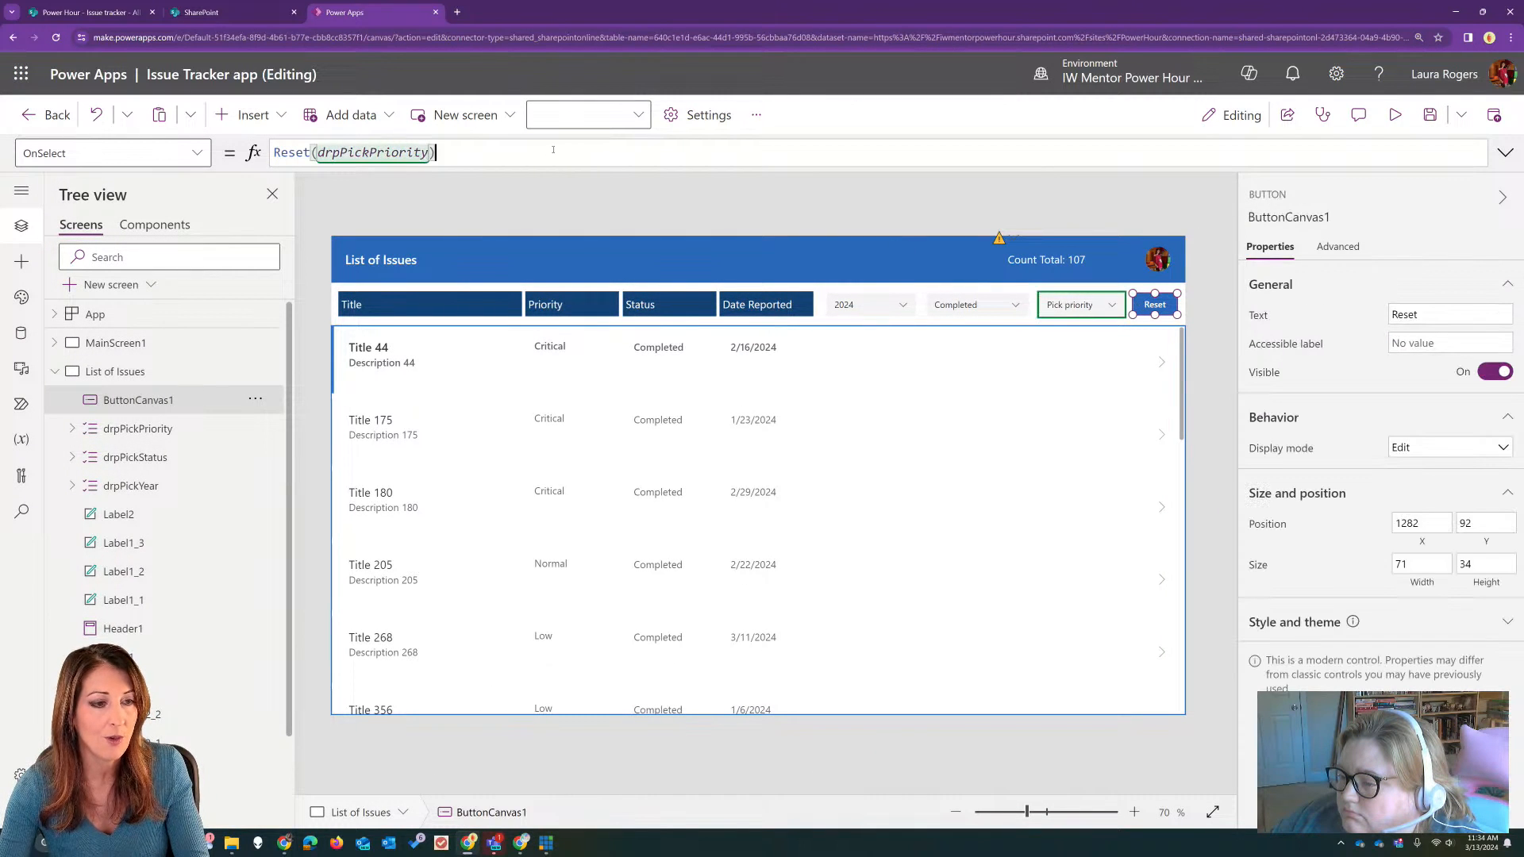
# Step: Extend the Reset button's OnSelect formula with ;Reset(drpPickStatus);Reset(drpPickYear) after the priority reset
pyautogui.write(';Reset')
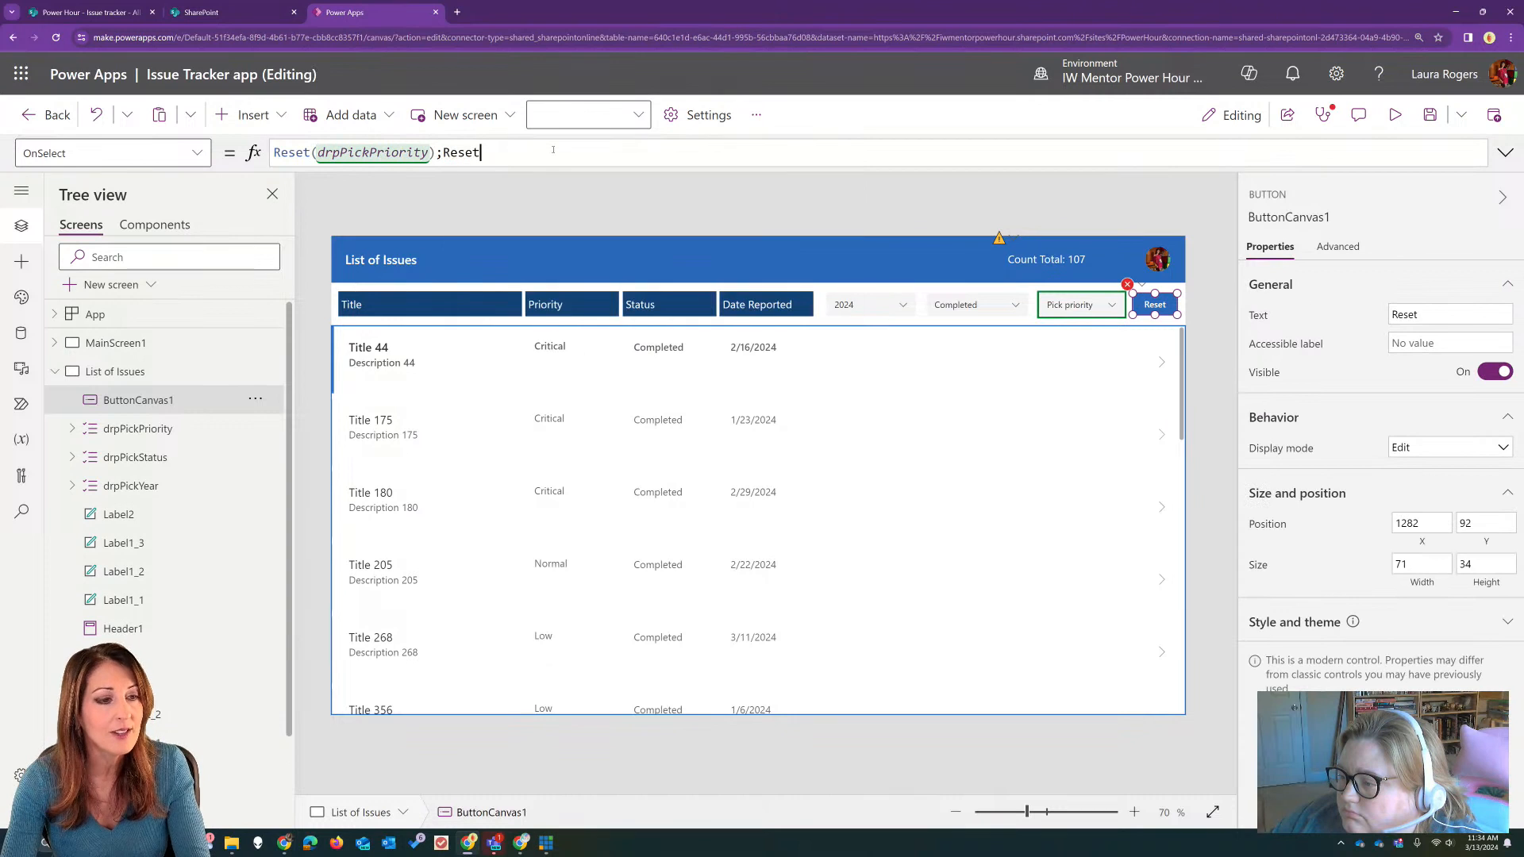
pyautogui.write('(dr')
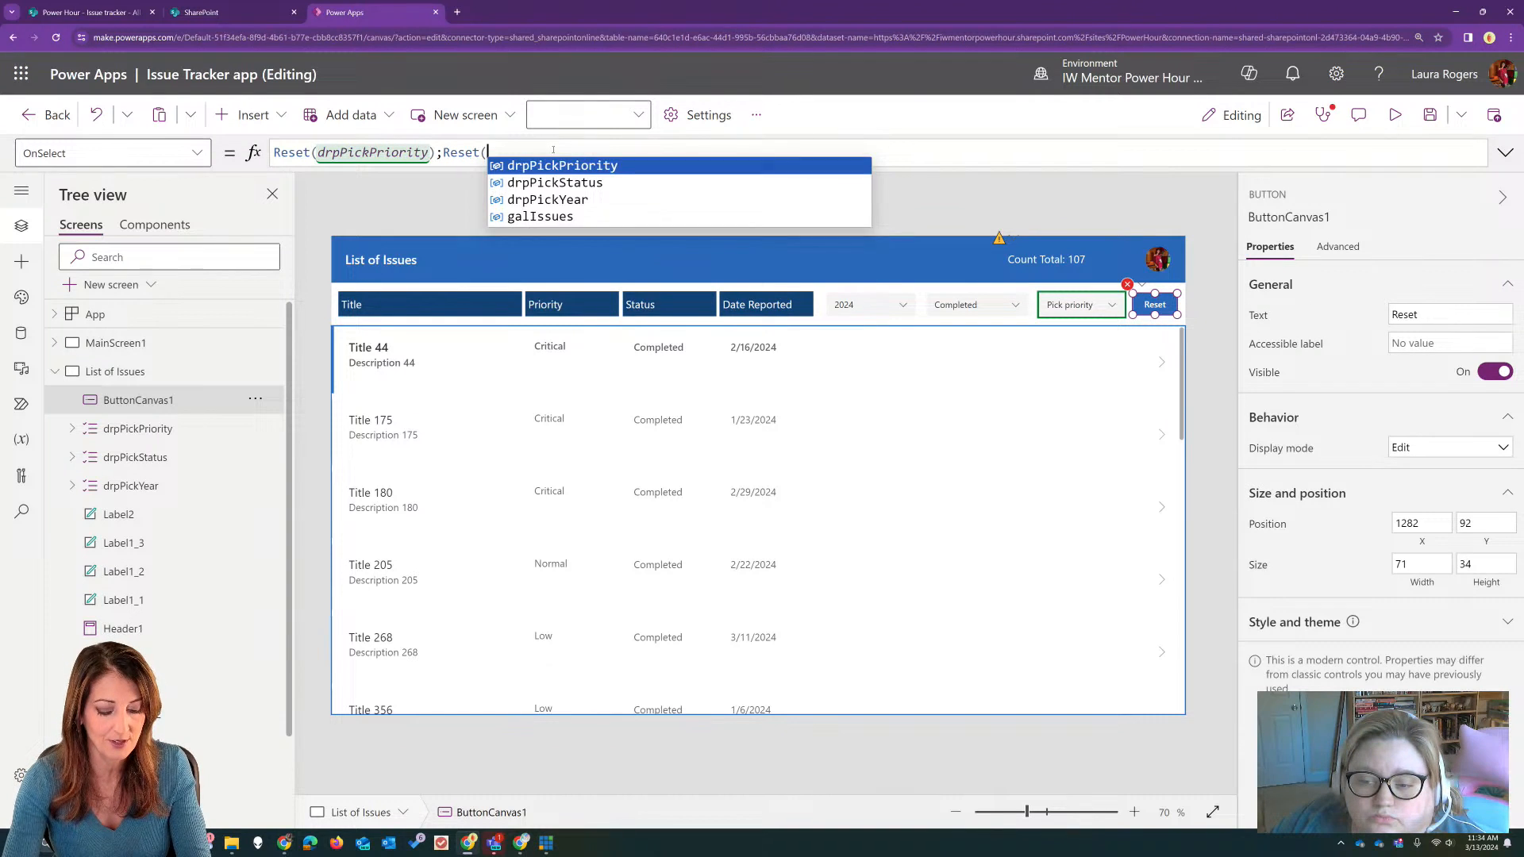
pyautogui.click(629, 190)
pyautogui.write(');r')
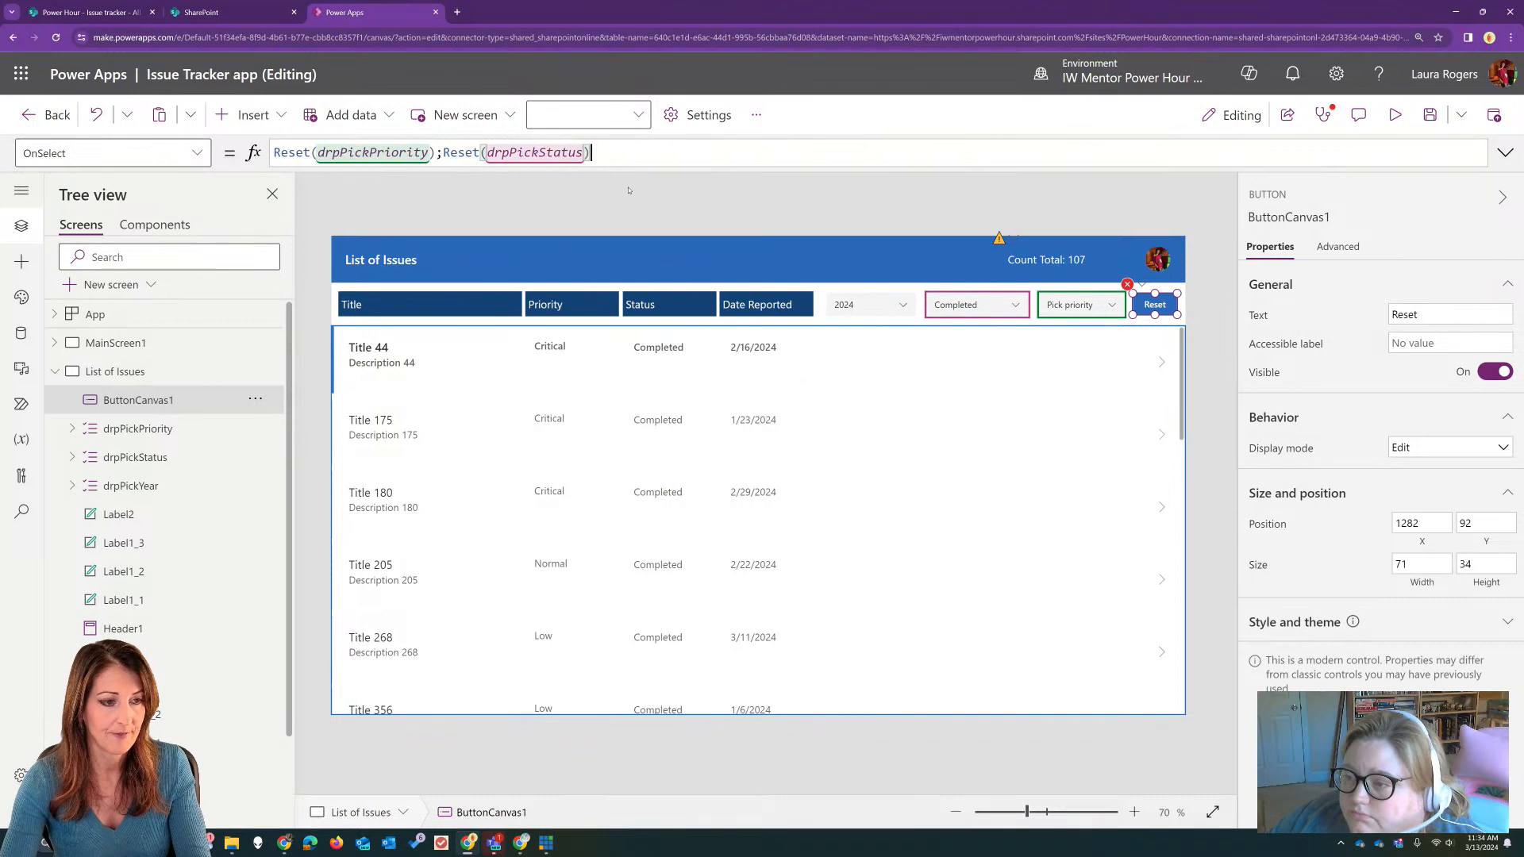
pyautogui.write('eset')
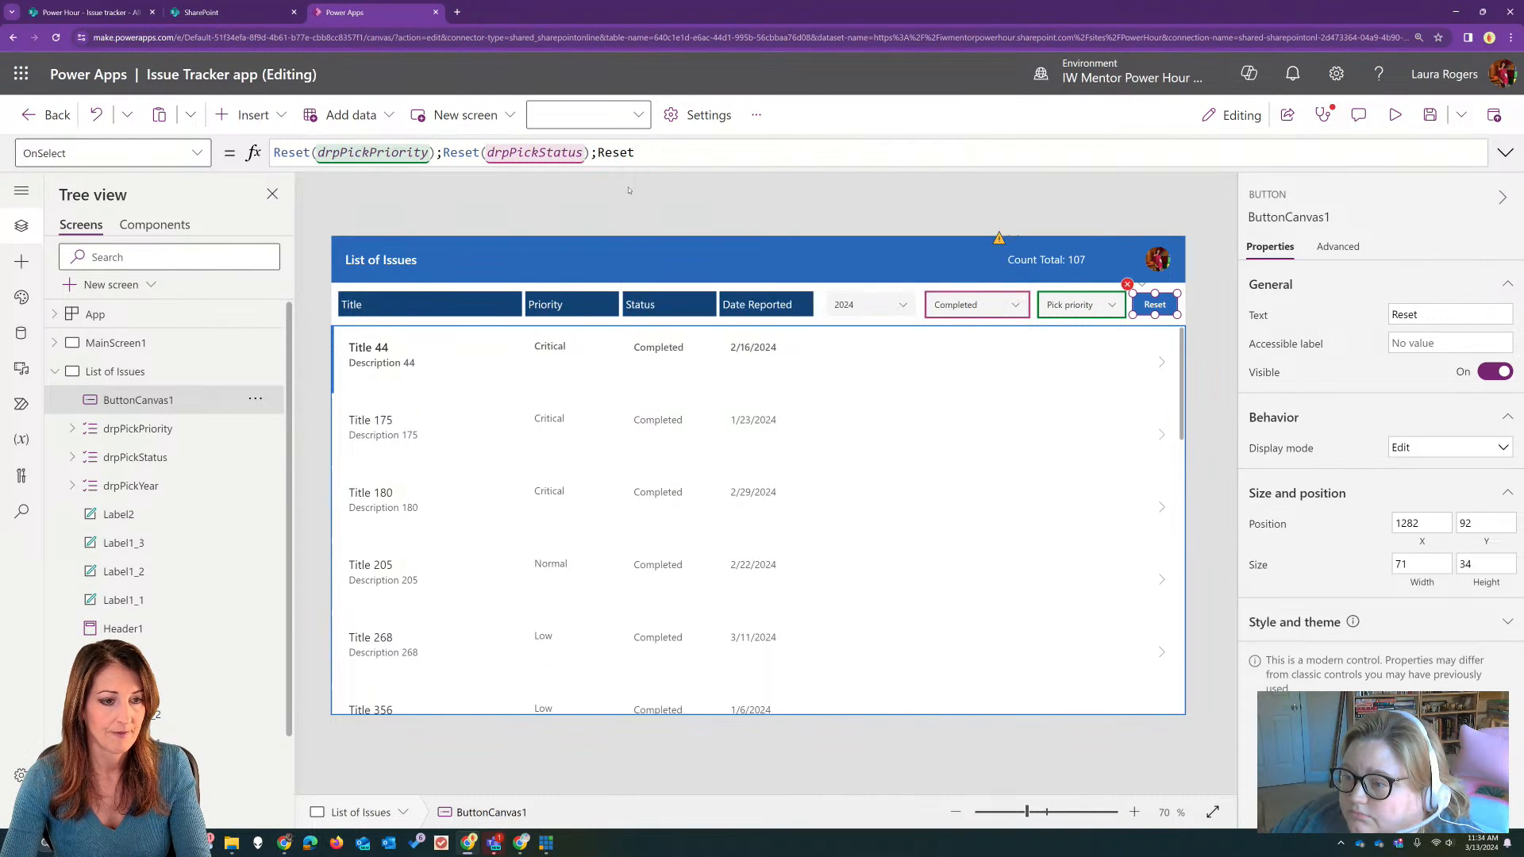
pyautogui.write('(drpp')
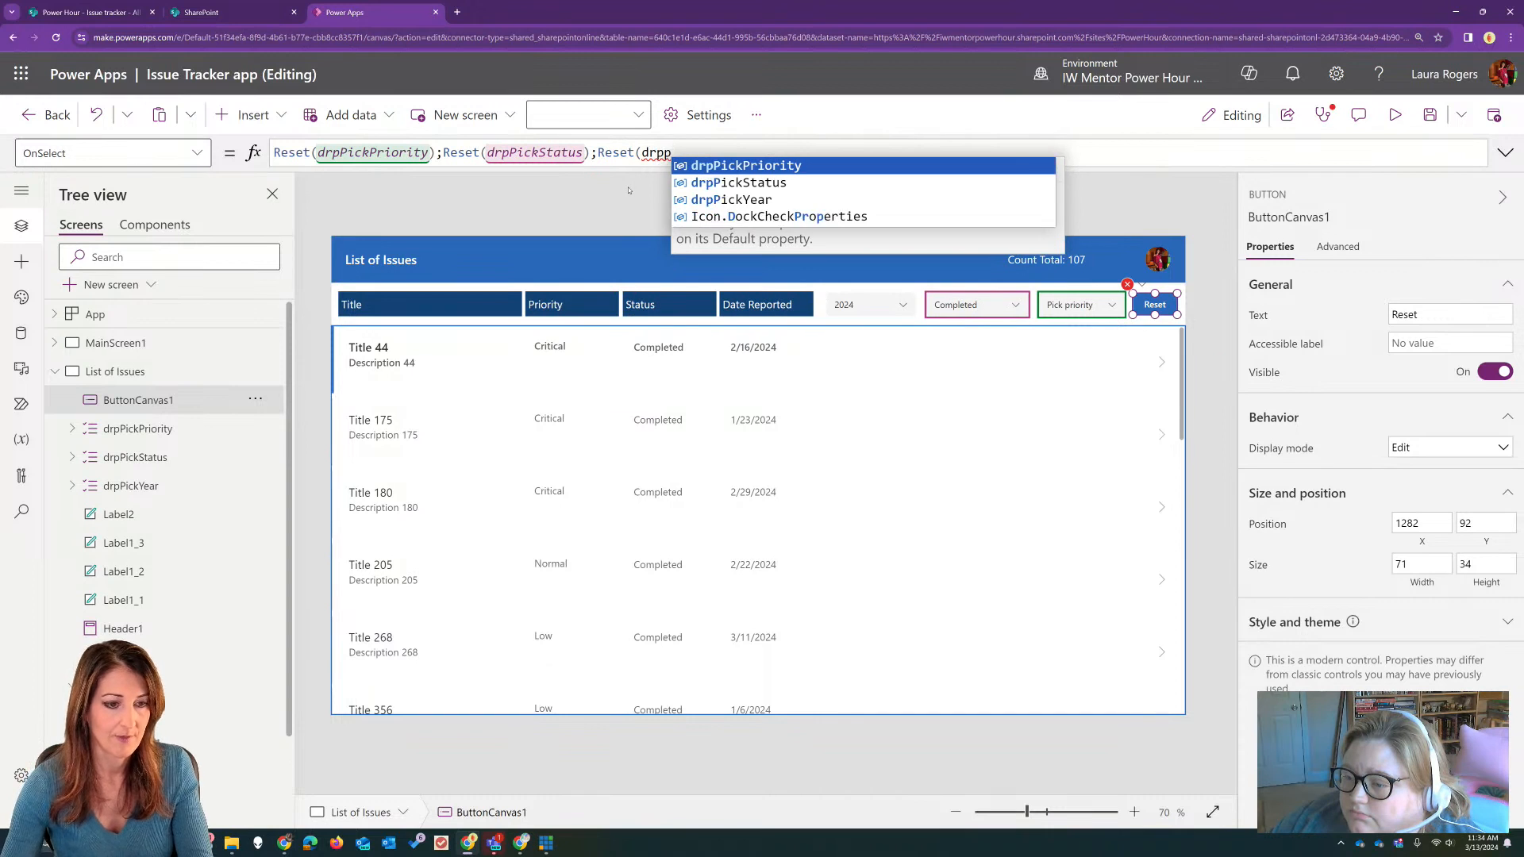
pyautogui.click(874, 199)
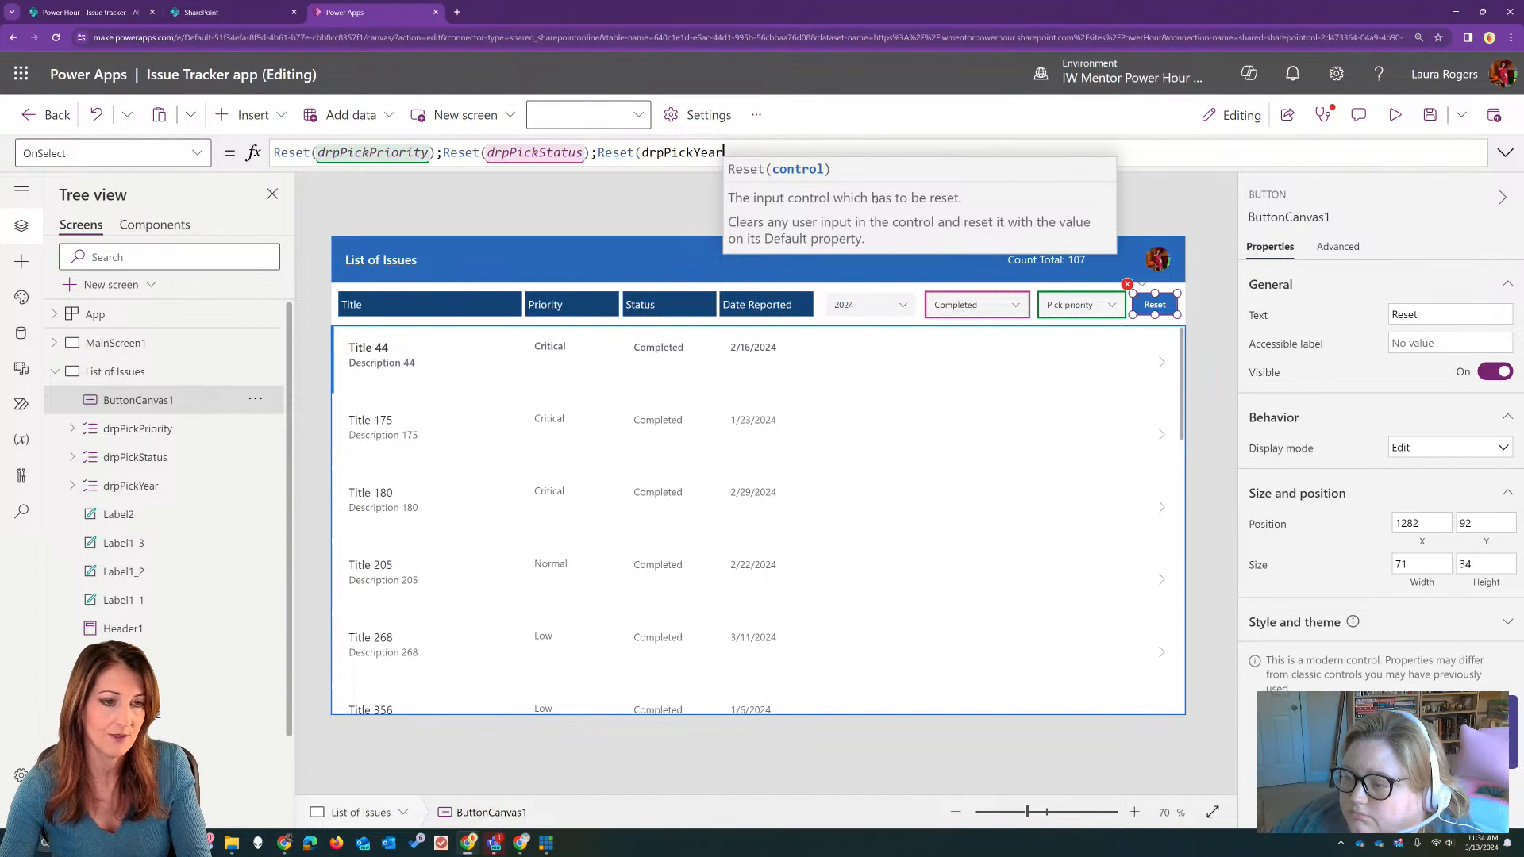
pyautogui.write(')')
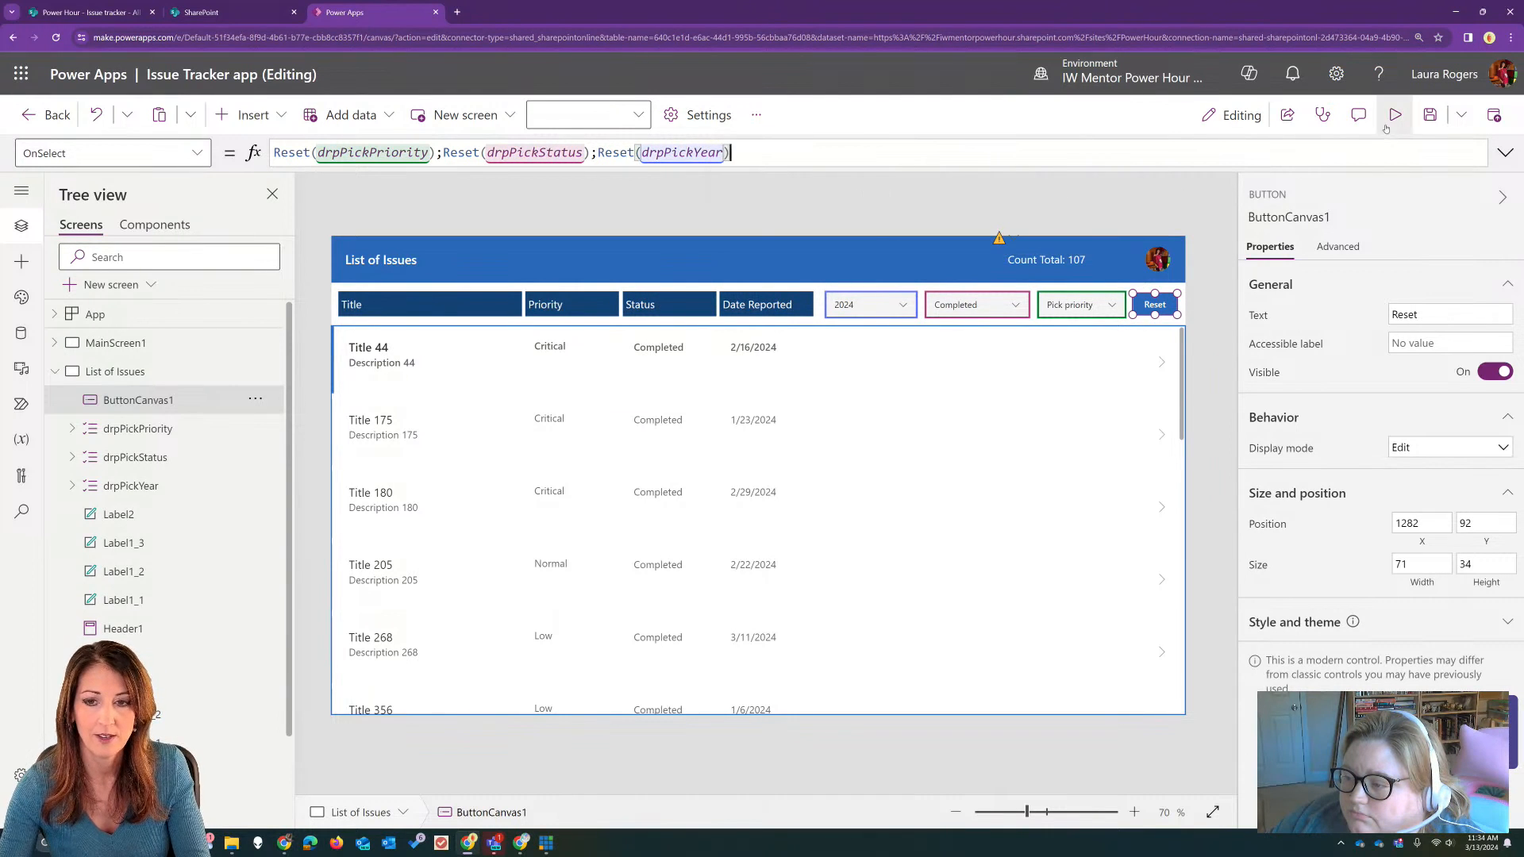
# Step: Preview the app, test the Reset button on the status, priority and year dropdowns, and leave the preview
pyautogui.click(1395, 114)
pyautogui.click(1198, 244)
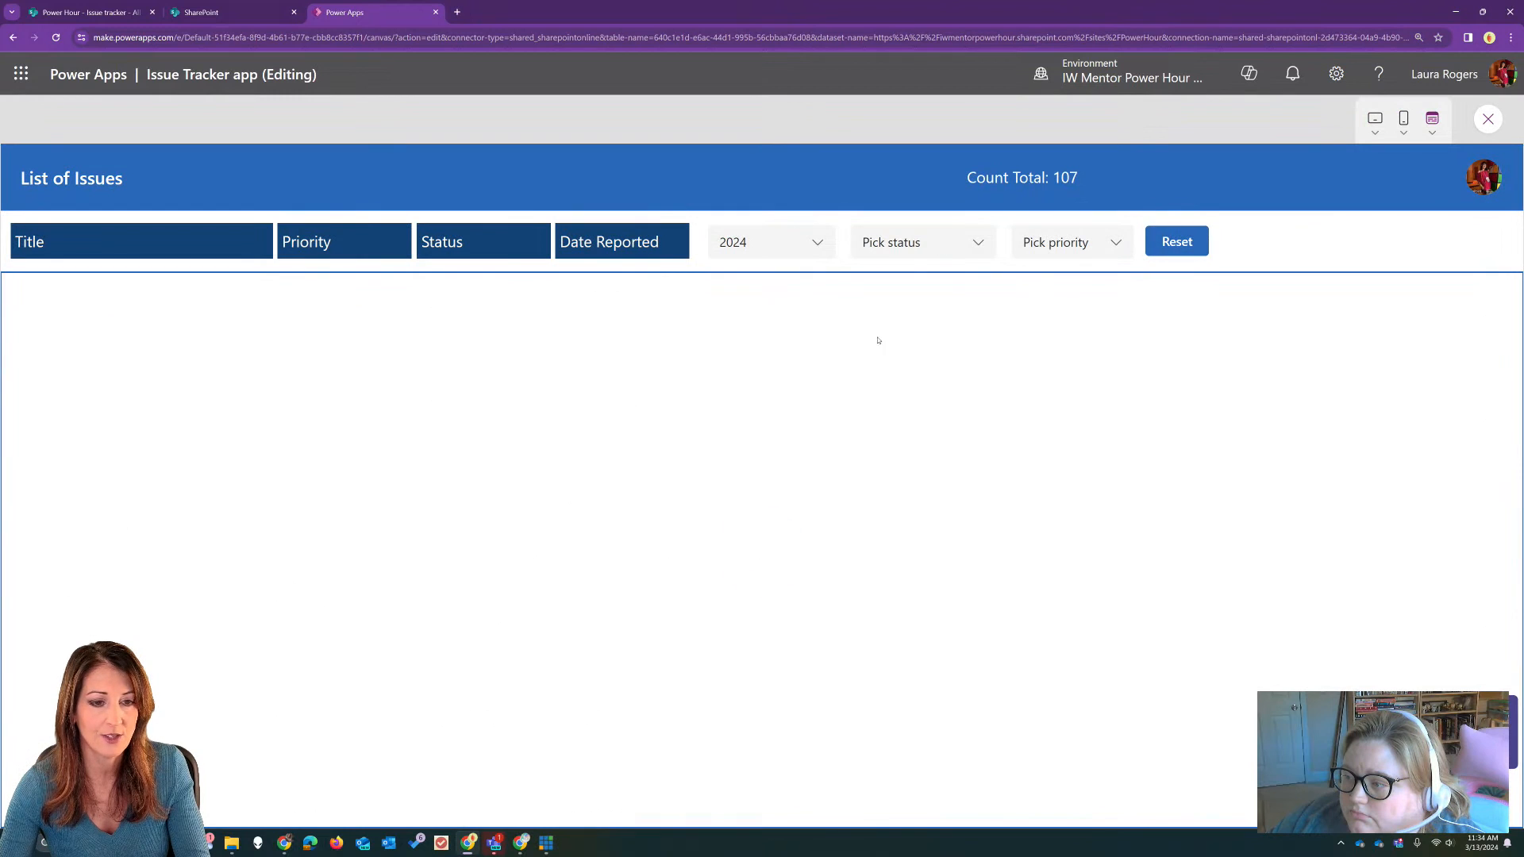
pyautogui.click(1488, 120)
# Step: In the issues gallery's Items formula, add a comma after the Status condition and paste a copy of that condition on a new line
pyautogui.click(988, 558)
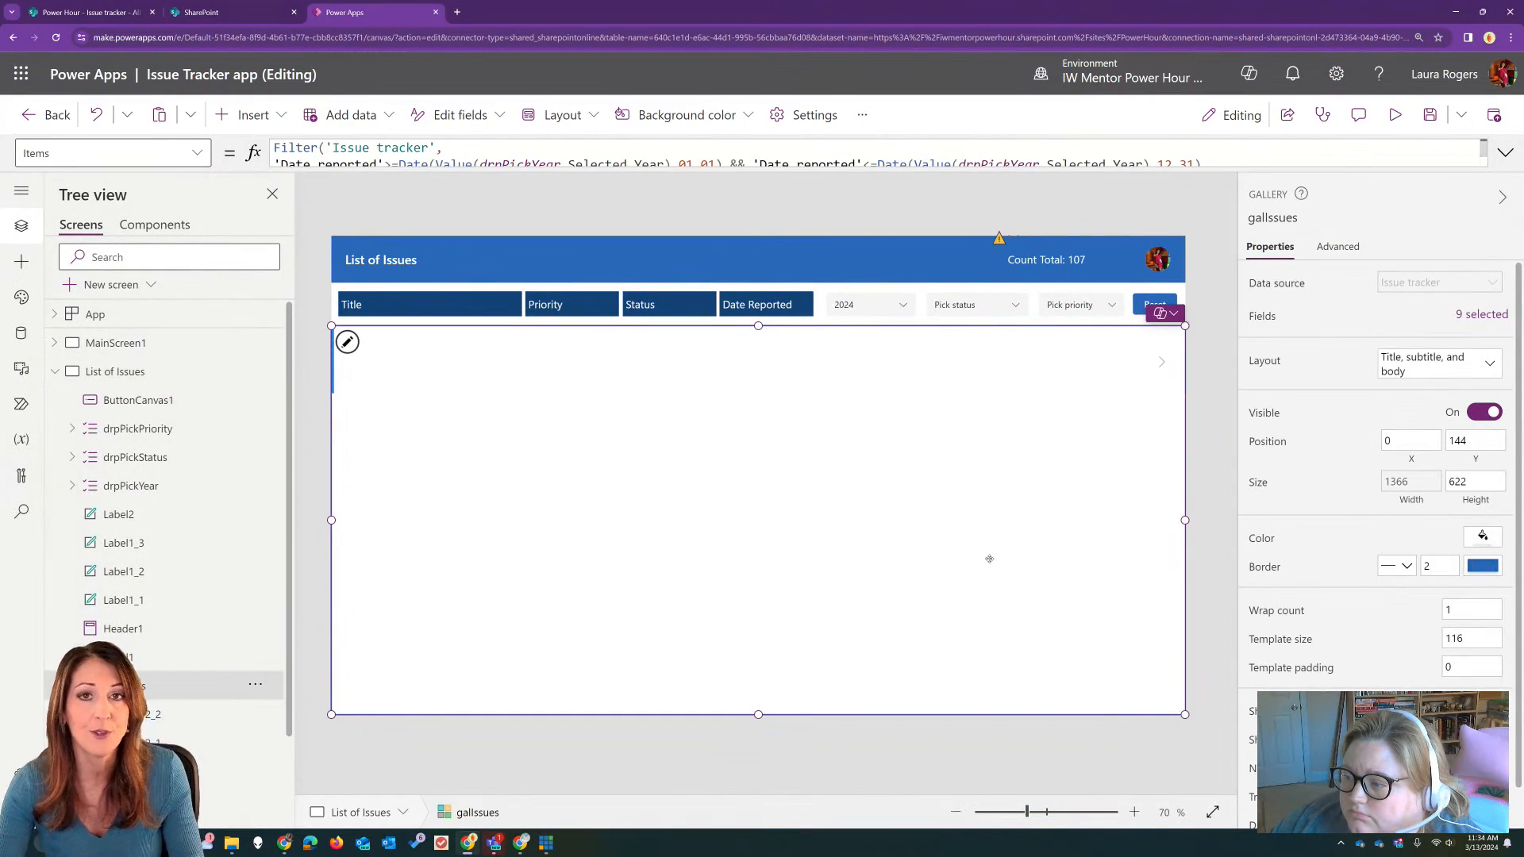
pyautogui.click(1505, 152)
pyautogui.moveTo(603, 182); pyautogui.dragTo(273, 182)
pyautogui.hotkey('ctrl', 'c')
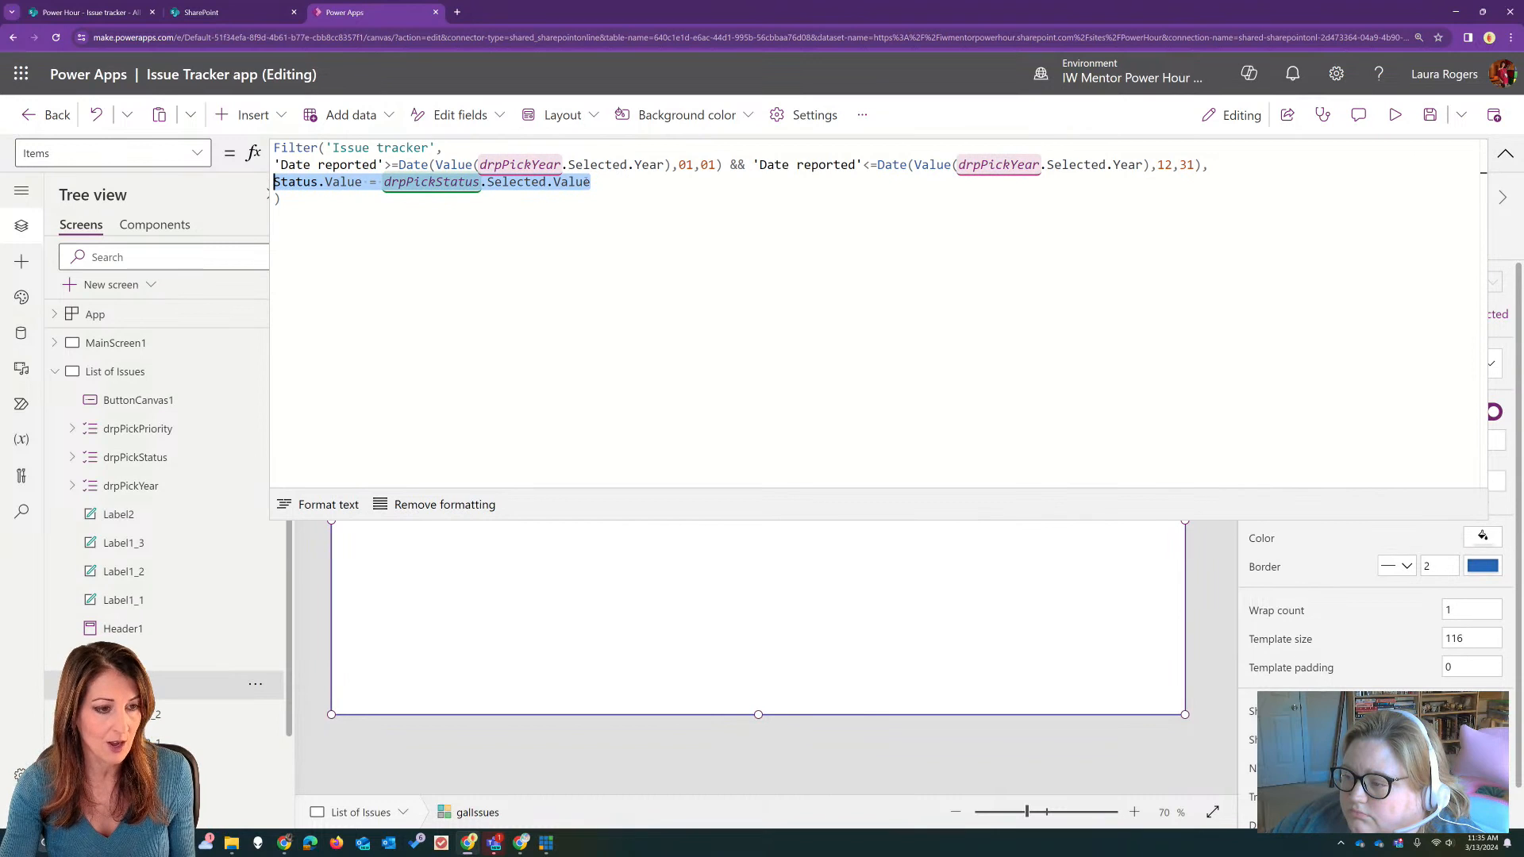
pyautogui.click(594, 182)
pyautogui.write(',')
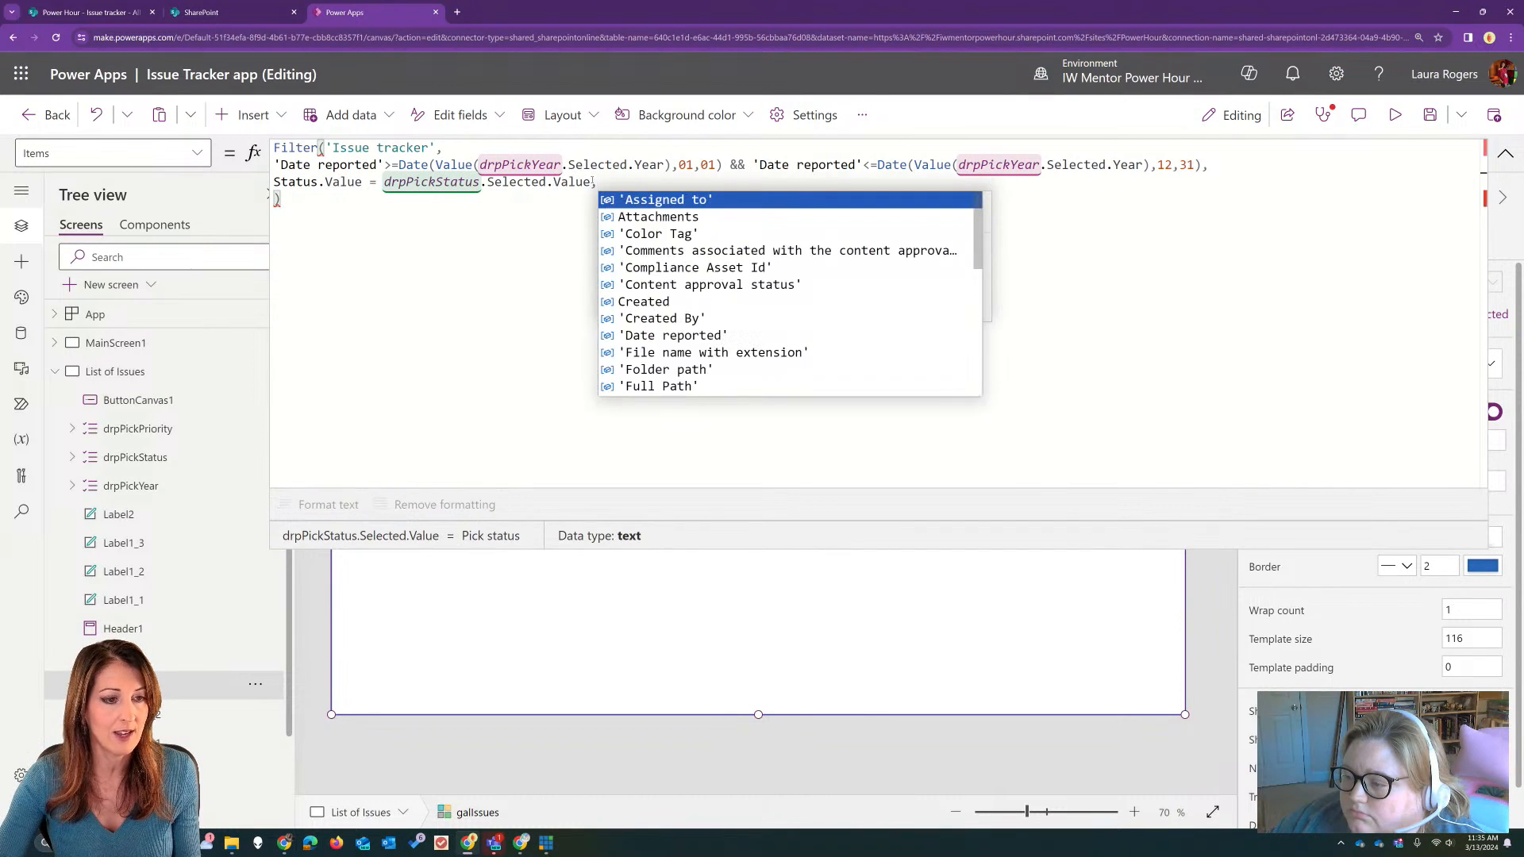
pyautogui.press('Tab')
pyautogui.hotkey('ctrl', 'v')
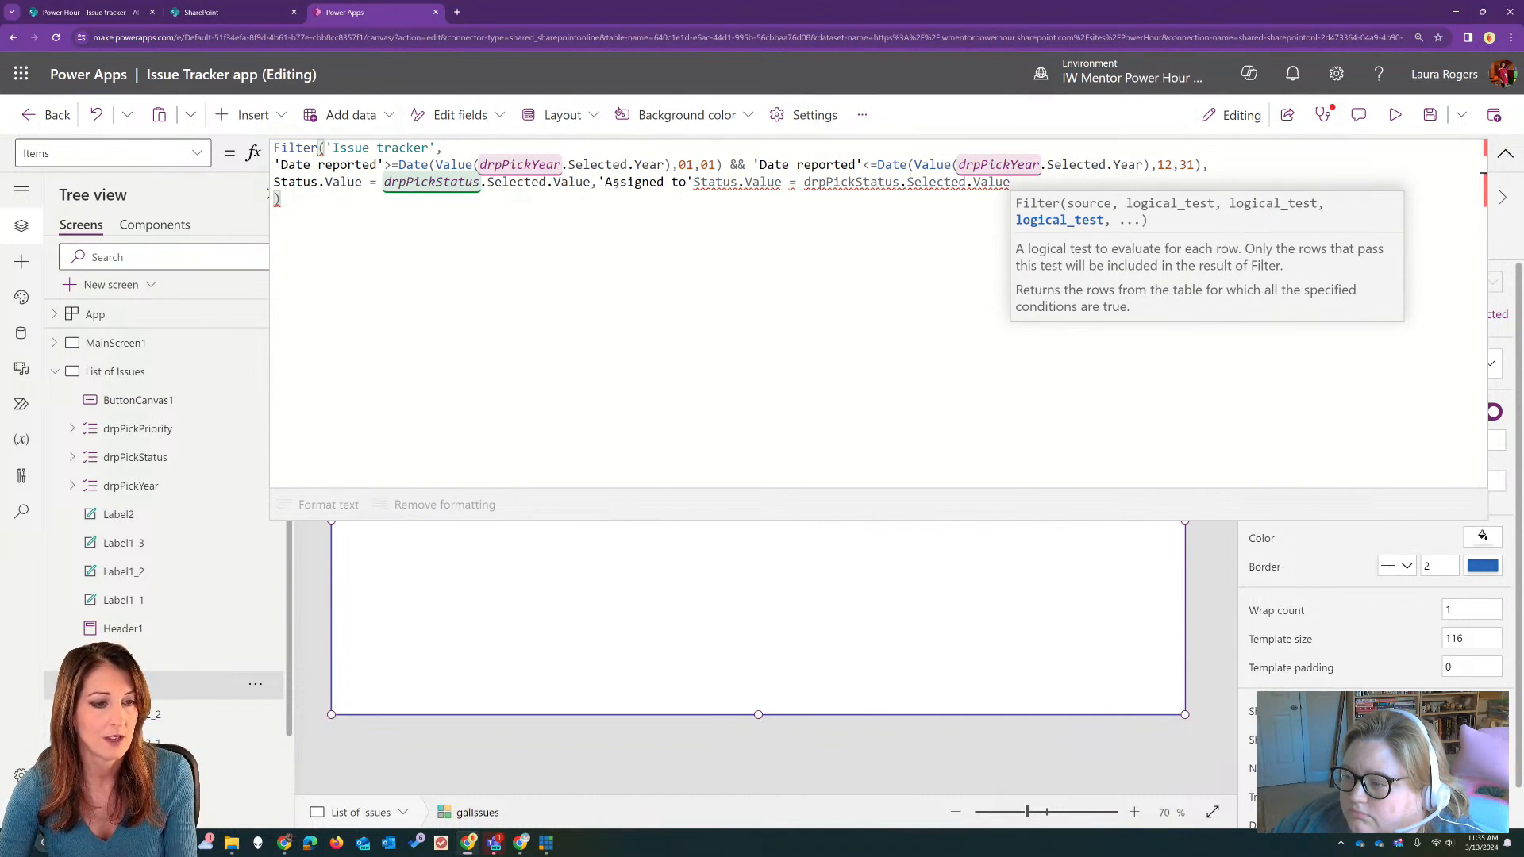
pyautogui.hotkey('ctrl', 'z')
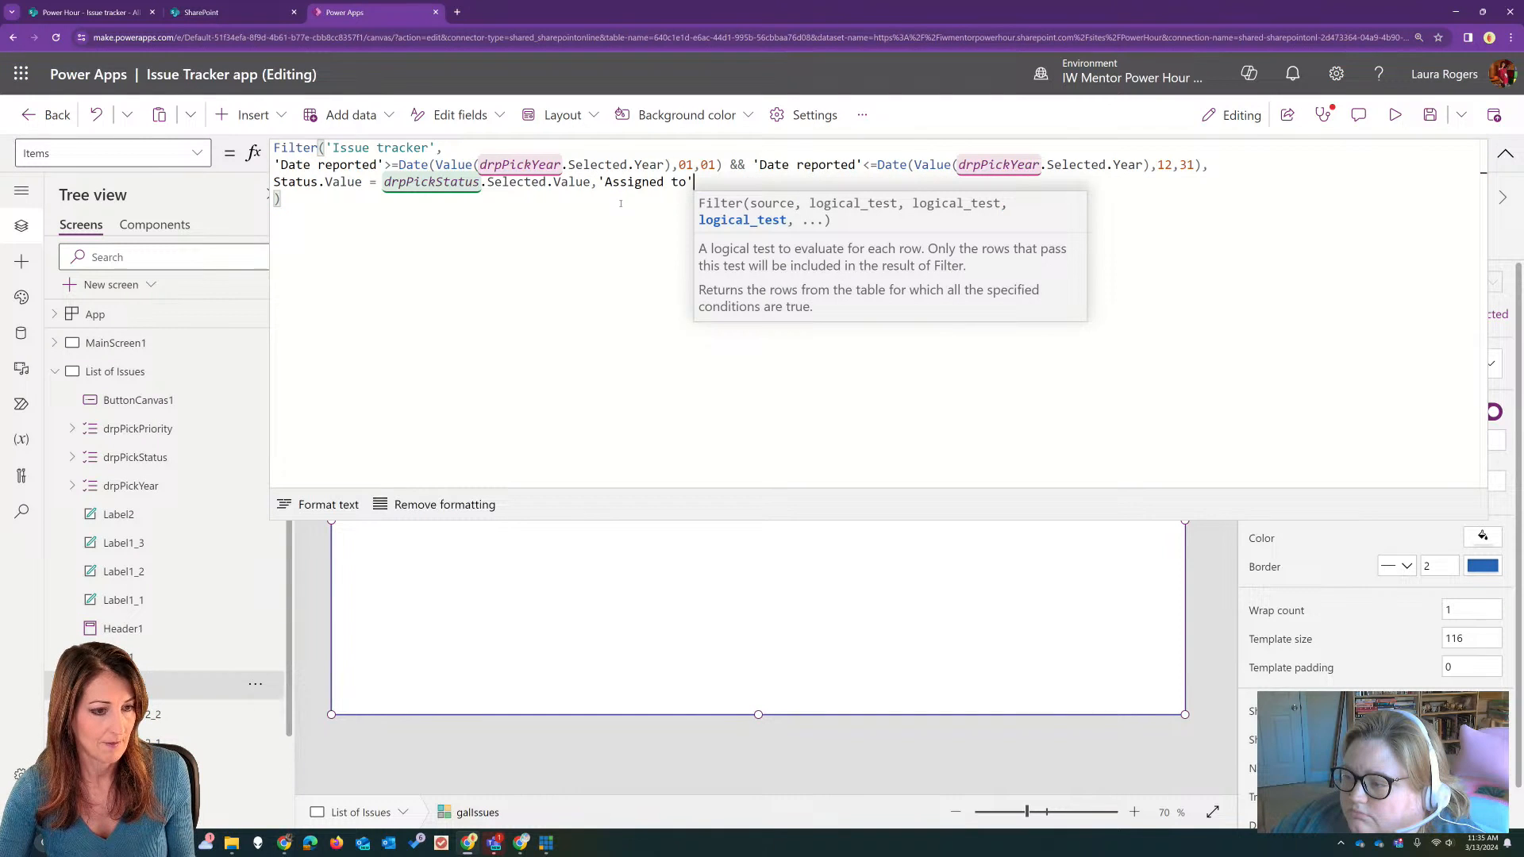
pyautogui.press('Return')
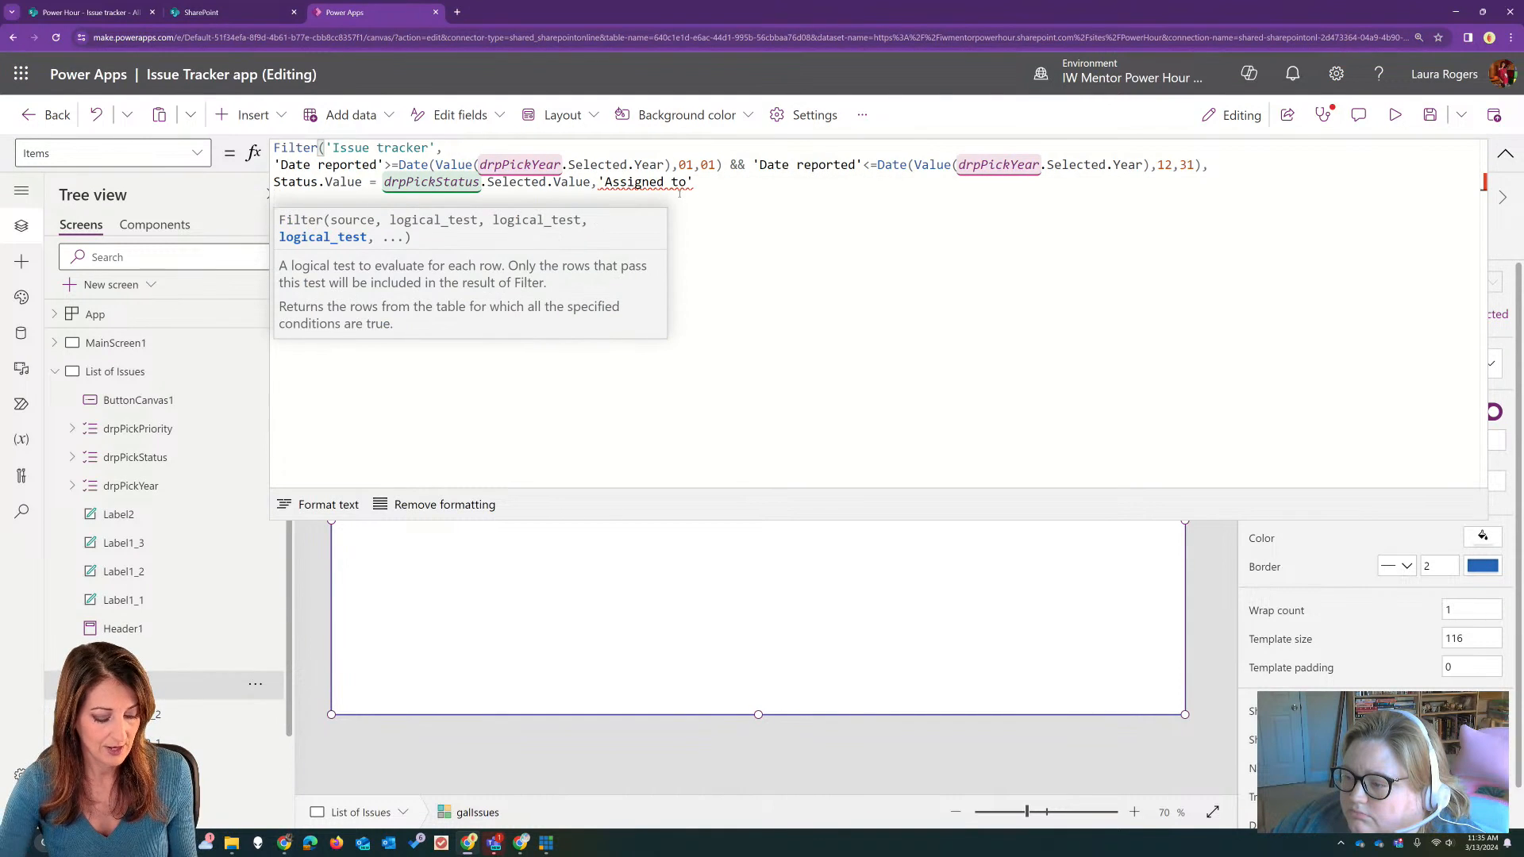
pyautogui.hotkey('ctrl', 'v')
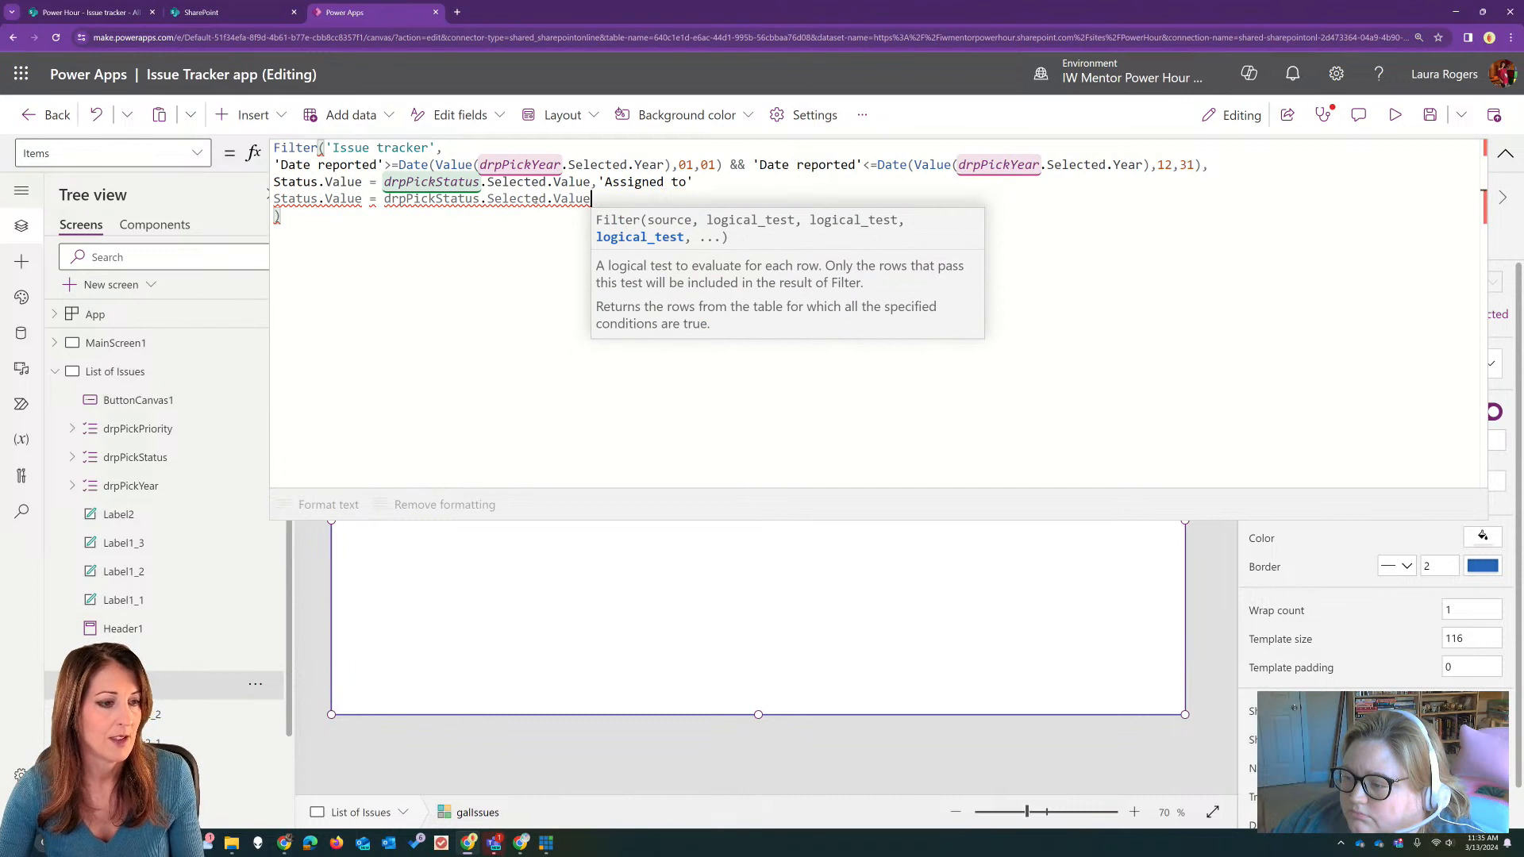
# Step: Change the copied condition to Priority.Value = drpPickPriority.Selected.Value and remove the stray 'Assigned to' field from the line above
pyautogui.moveTo(435, 199); pyautogui.dragTo(481, 198)
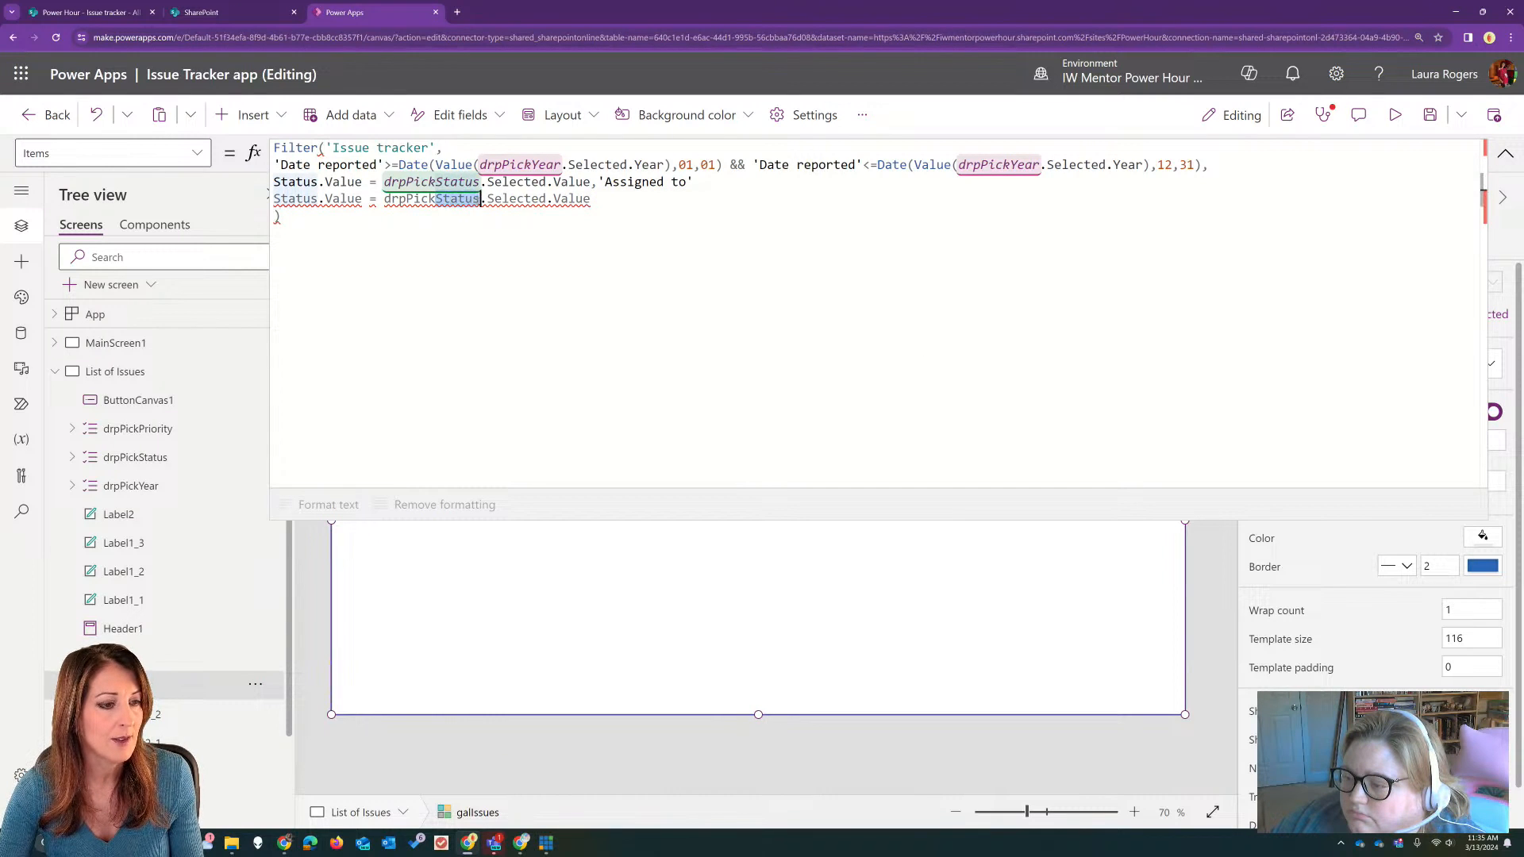
pyautogui.write('Priority')
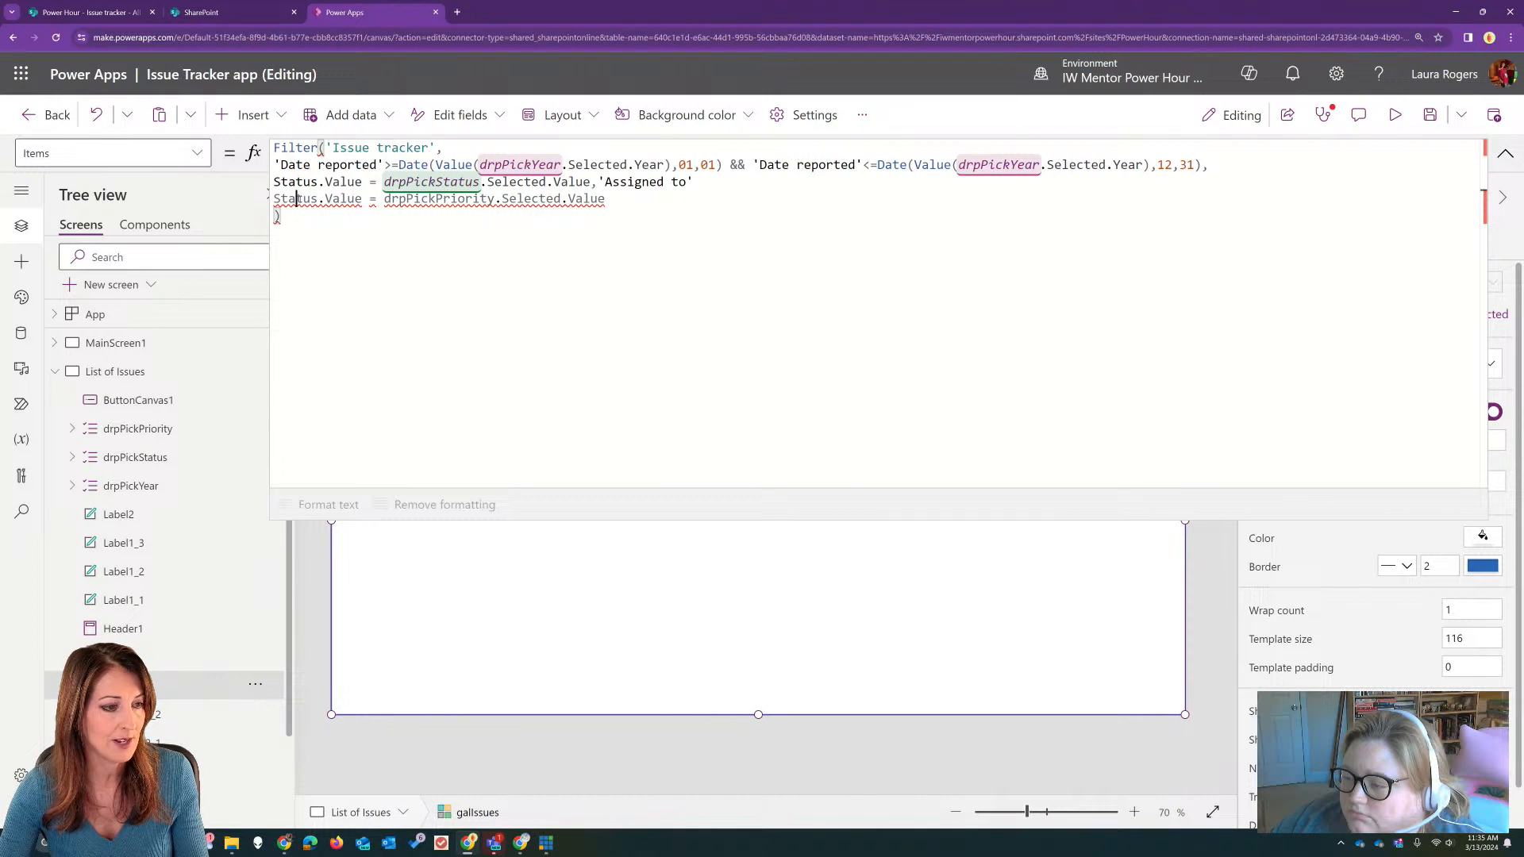
pyautogui.doubleClick(299, 198)
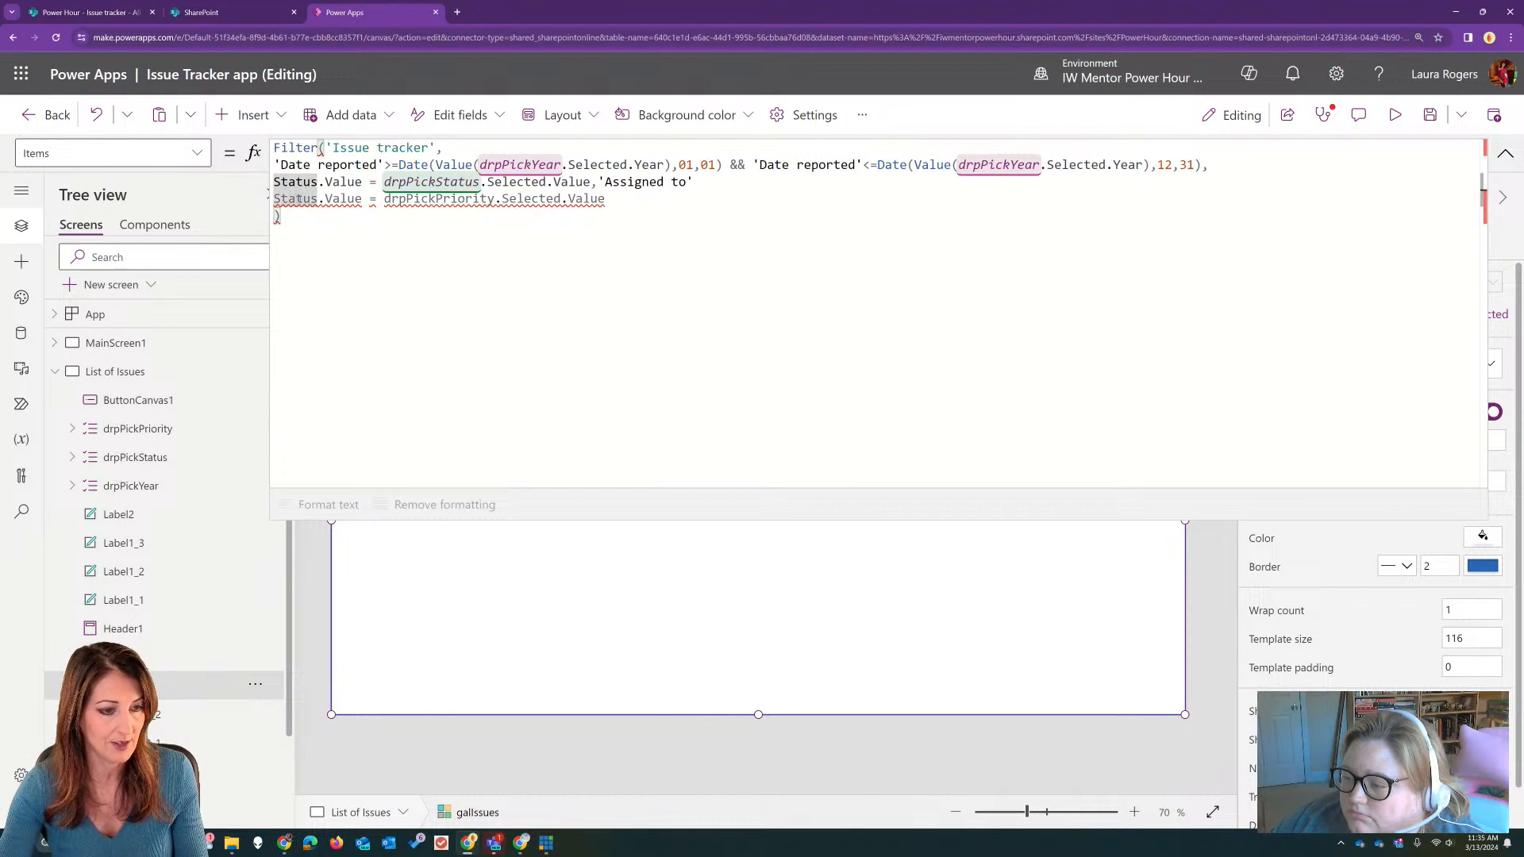
pyautogui.click(708, 180)
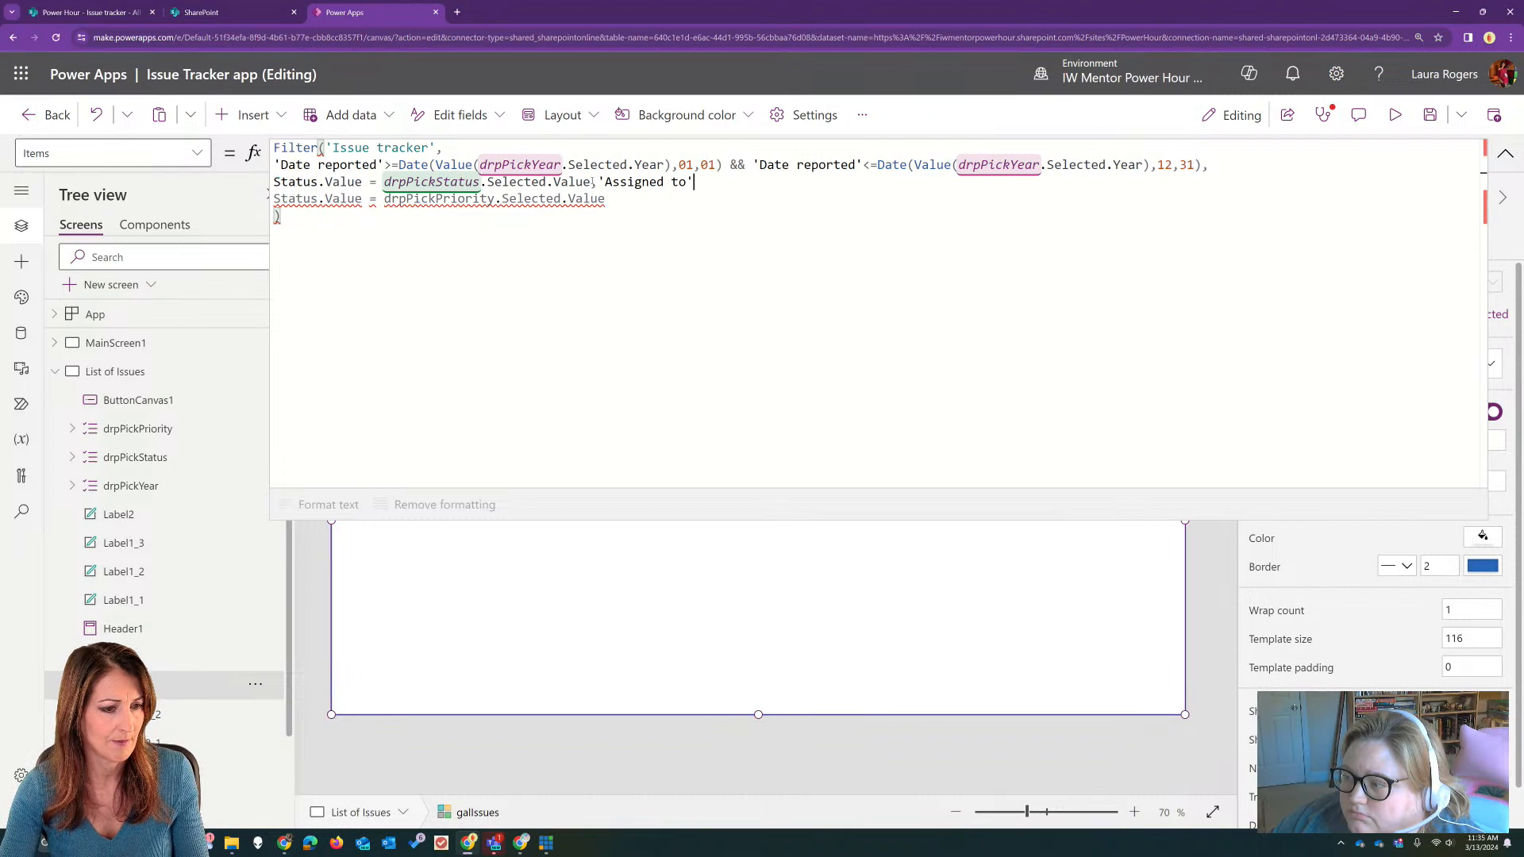
pyautogui.moveTo(599, 181); pyautogui.dragTo(703, 184)
pyautogui.press('Delete')
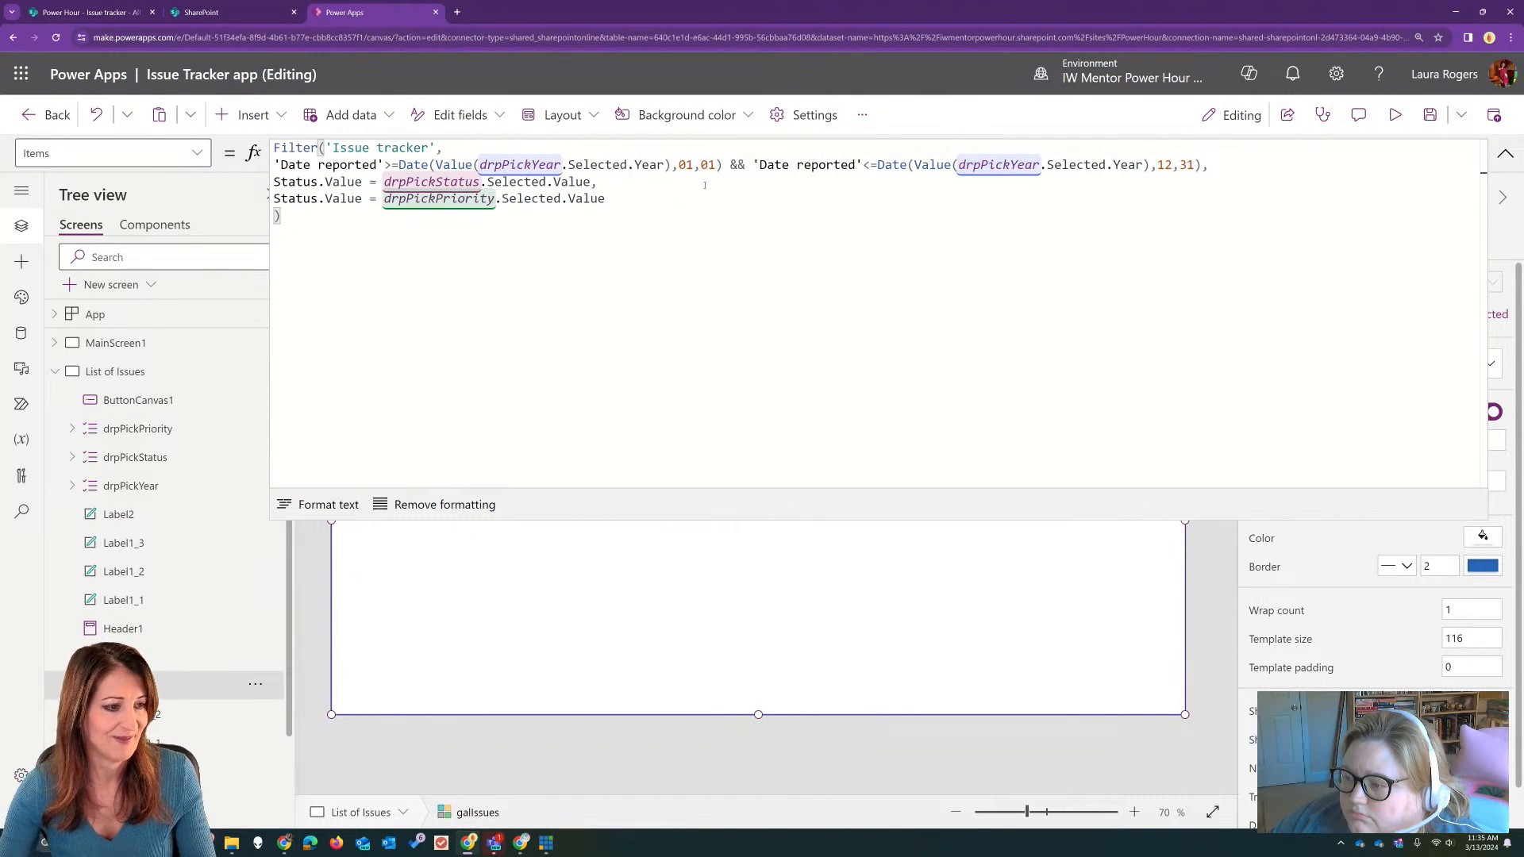
pyautogui.doubleClick(295, 199)
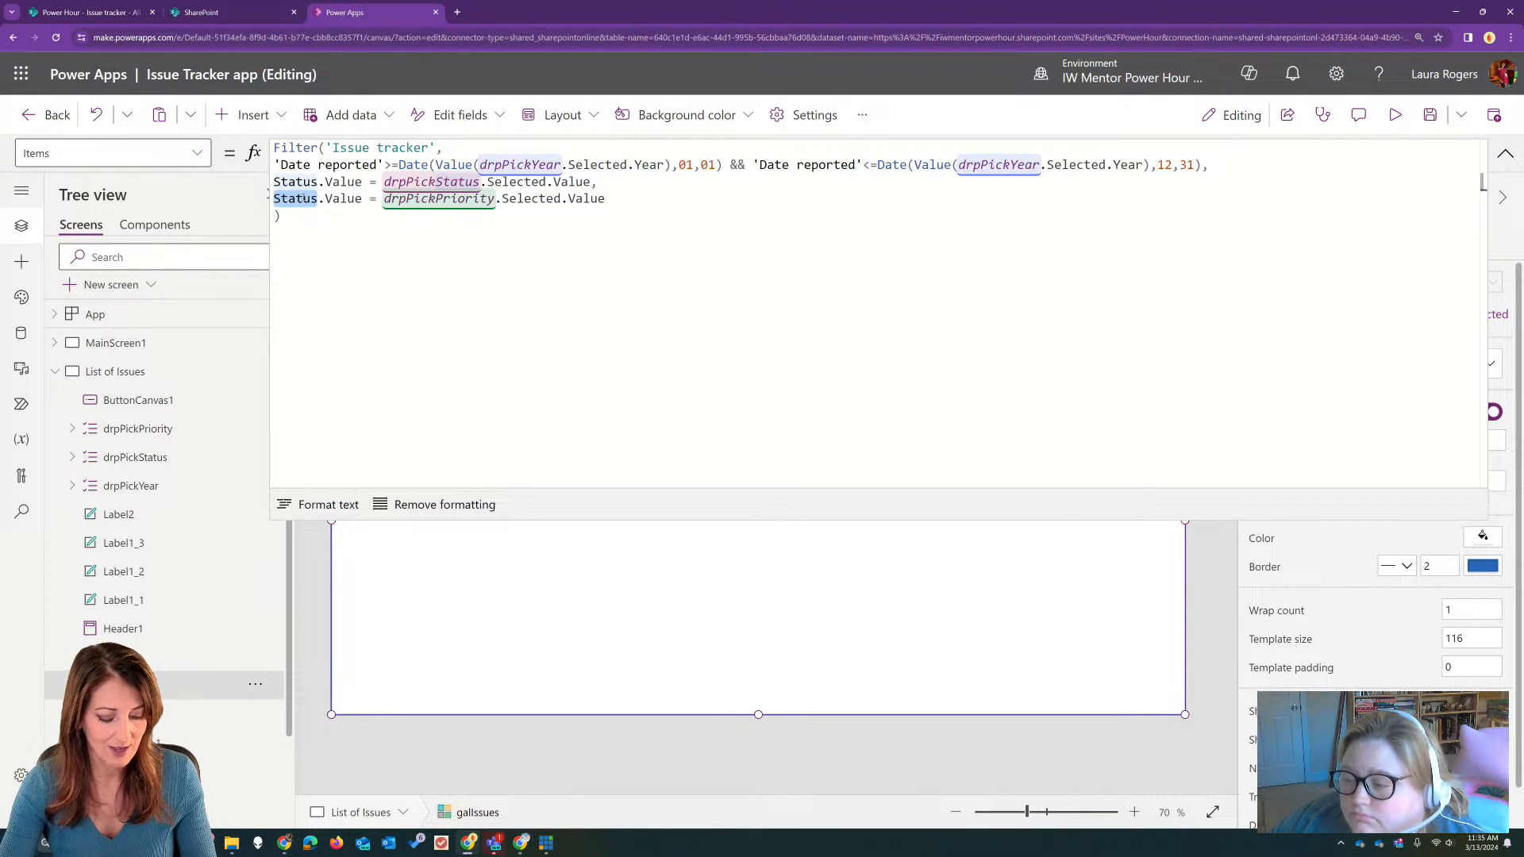
pyautogui.write('Prior')
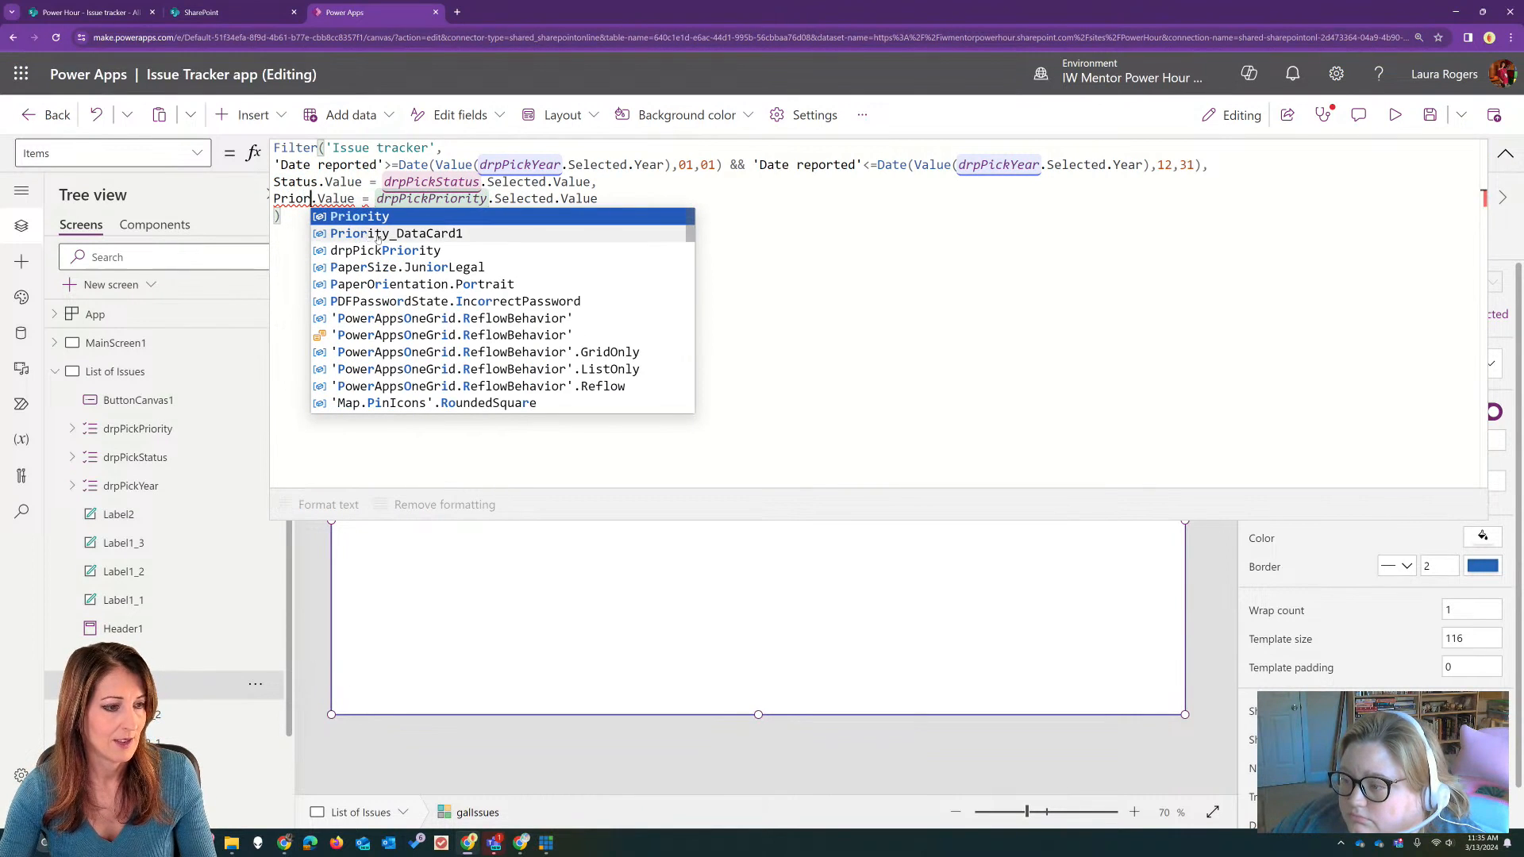
pyautogui.click(380, 217)
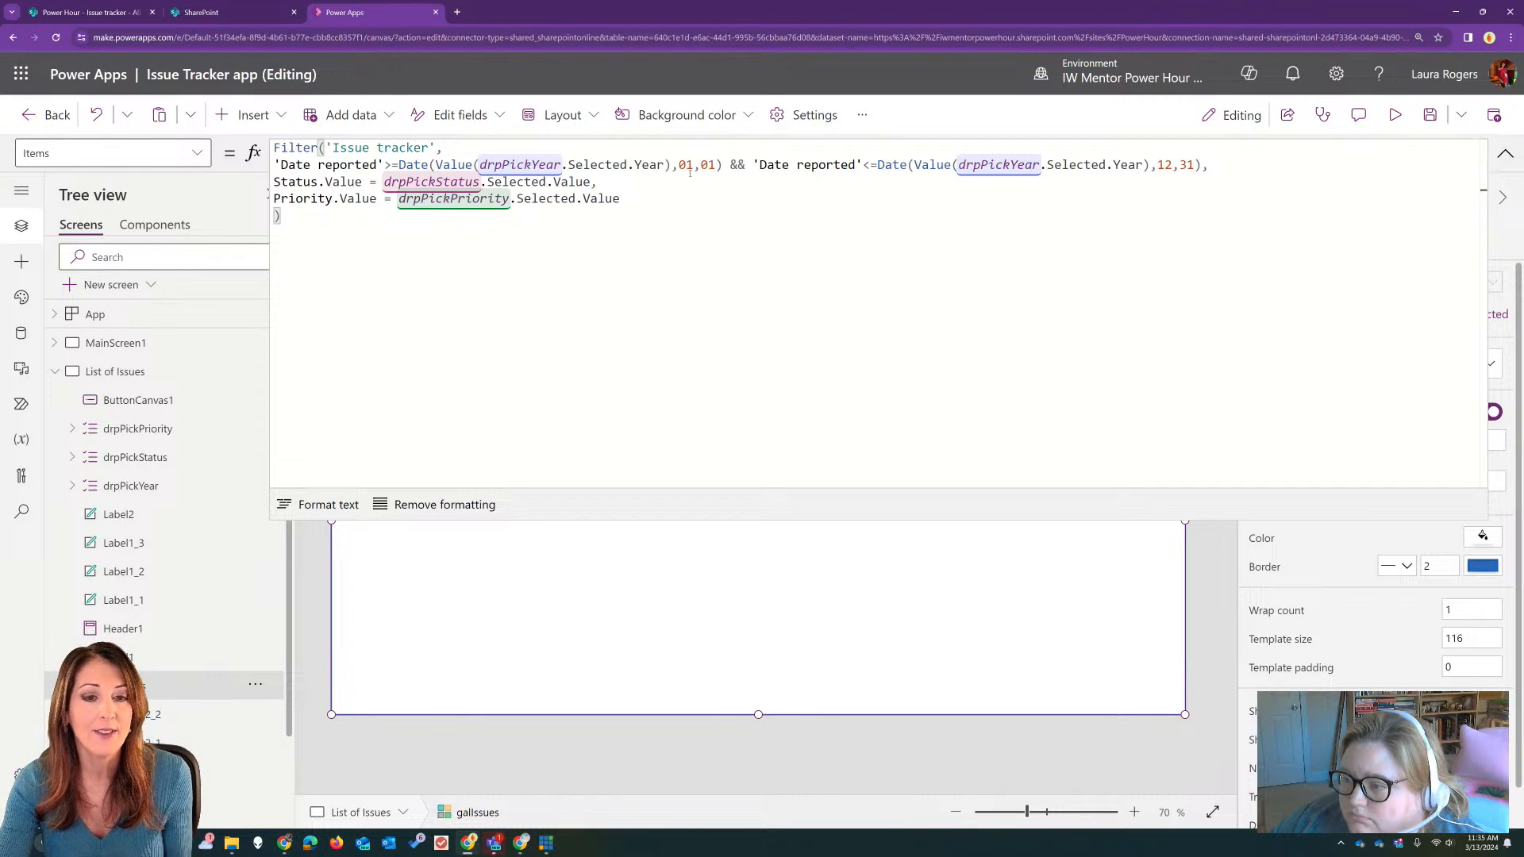
# Step: In a preview, filter the issues by Completed status and High priority, and test clearing both filters with the Reset button
pyautogui.click(1395, 114)
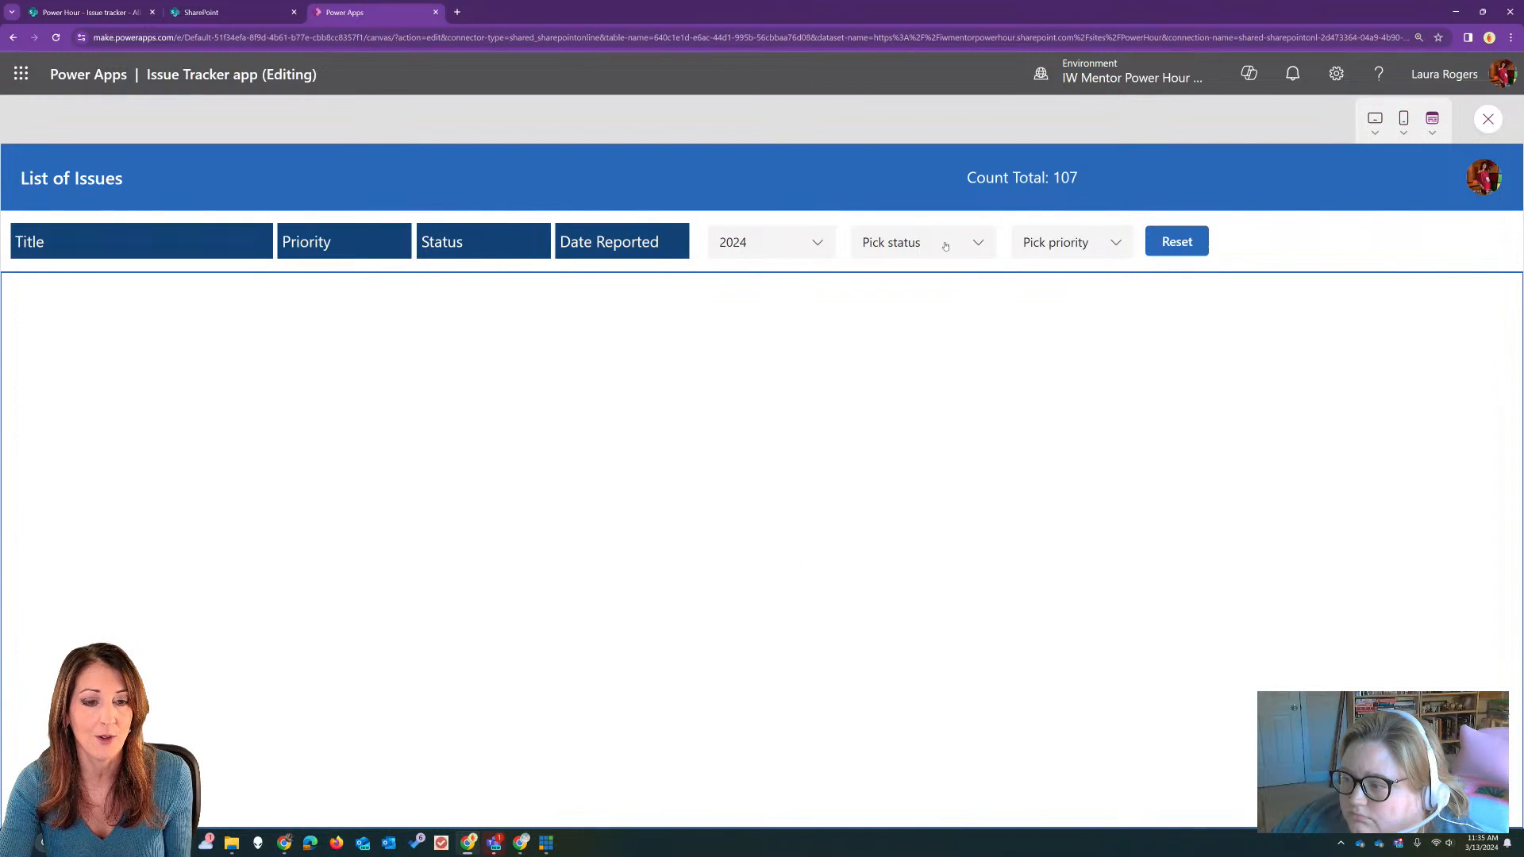
pyautogui.click(945, 246)
pyautogui.click(930, 286)
pyautogui.click(948, 250)
pyautogui.click(939, 265)
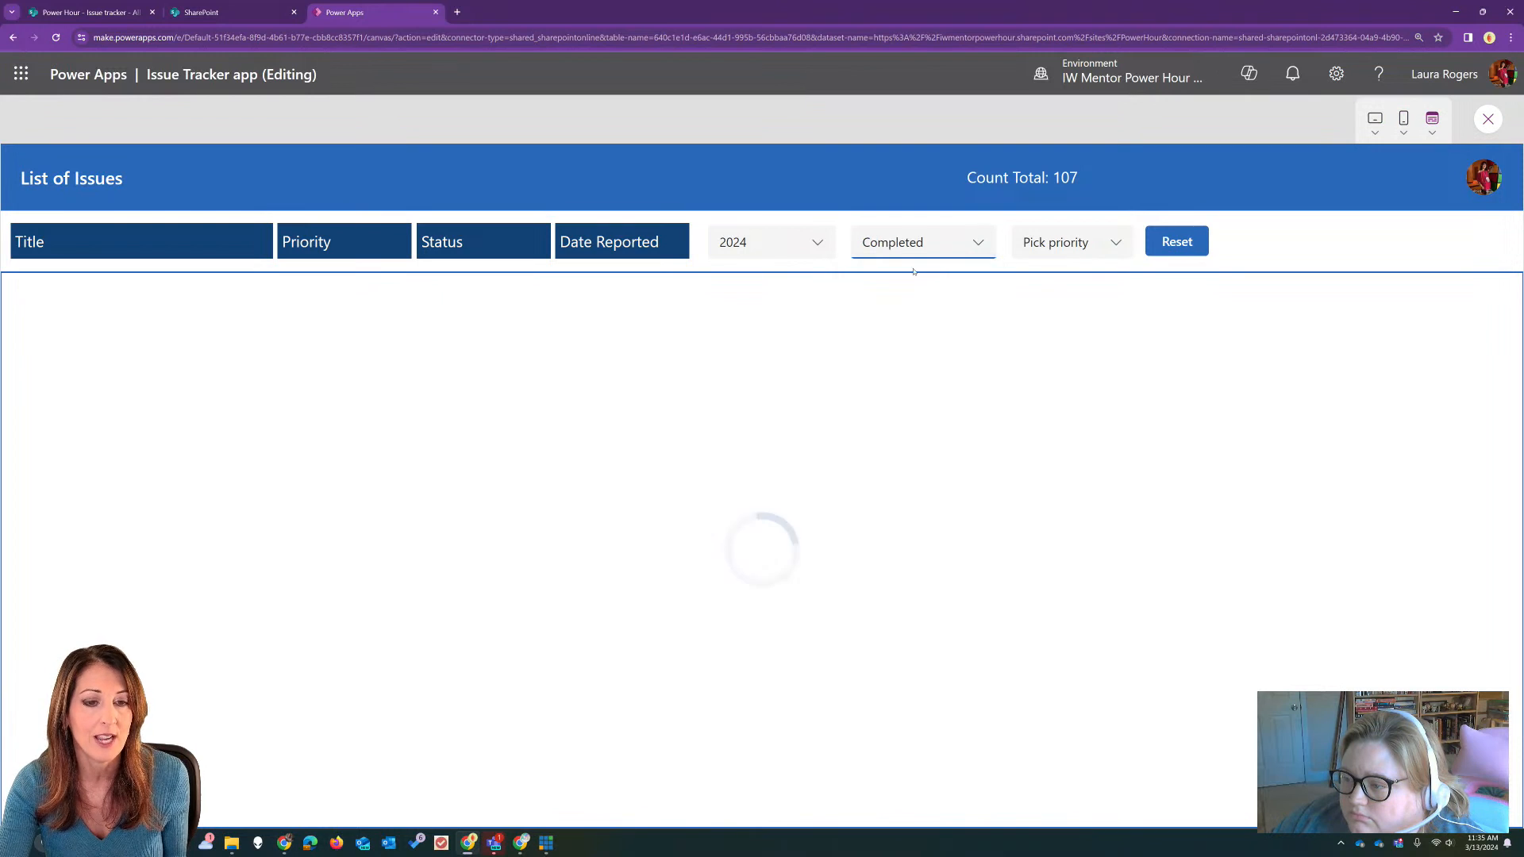
pyautogui.click(1096, 248)
pyautogui.click(1066, 319)
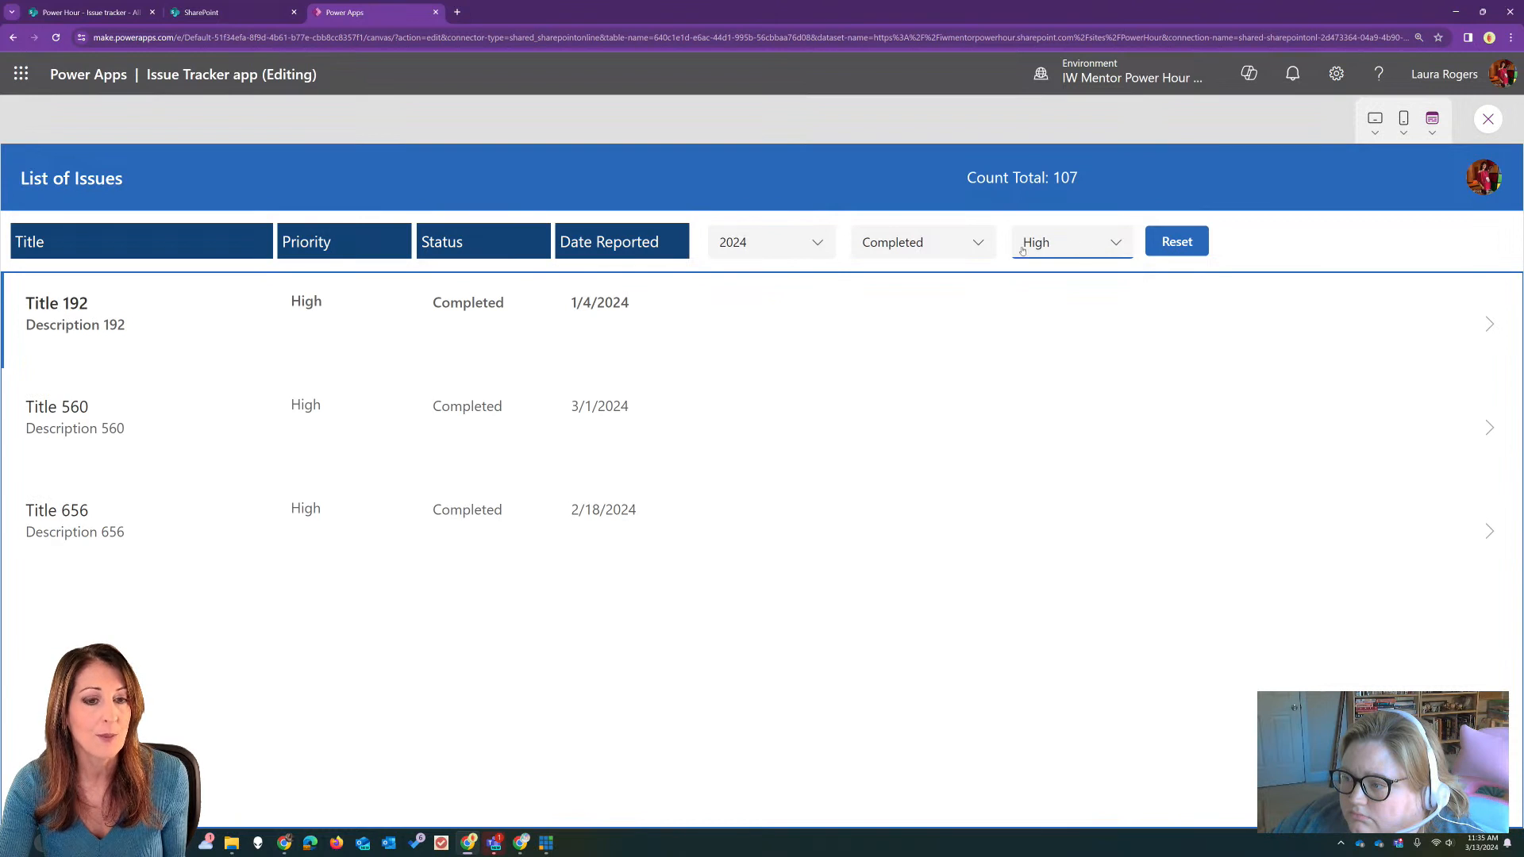
pyautogui.click(1171, 238)
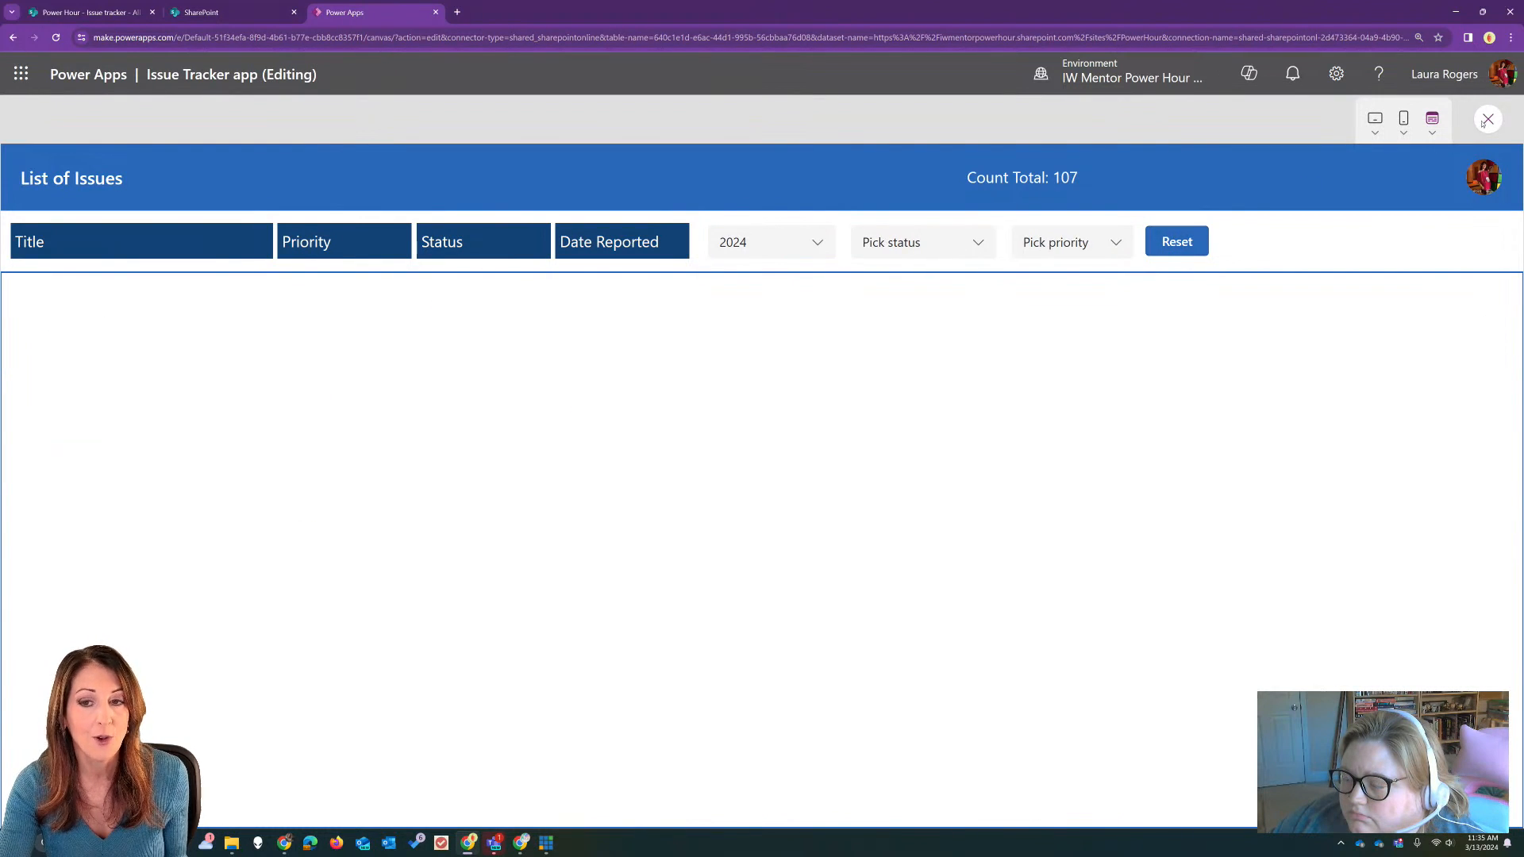
pyautogui.click(1486, 120)
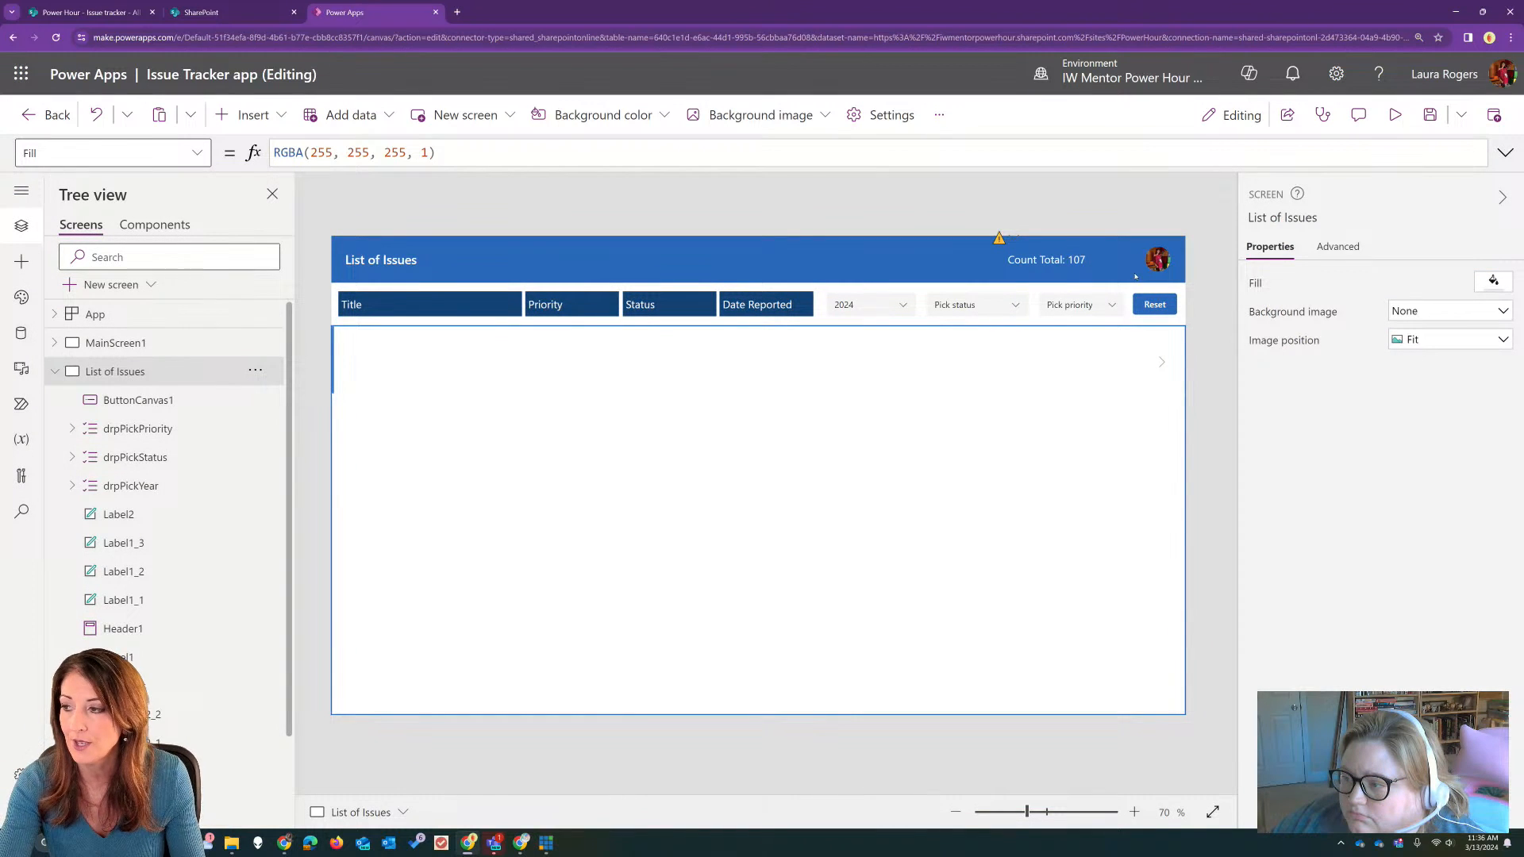
# Step: In the issues gallery's Items formula, extend the Status condition with || IsBlank(drpPickStatus) so a blank status selection is accepted
pyautogui.click(943, 483)
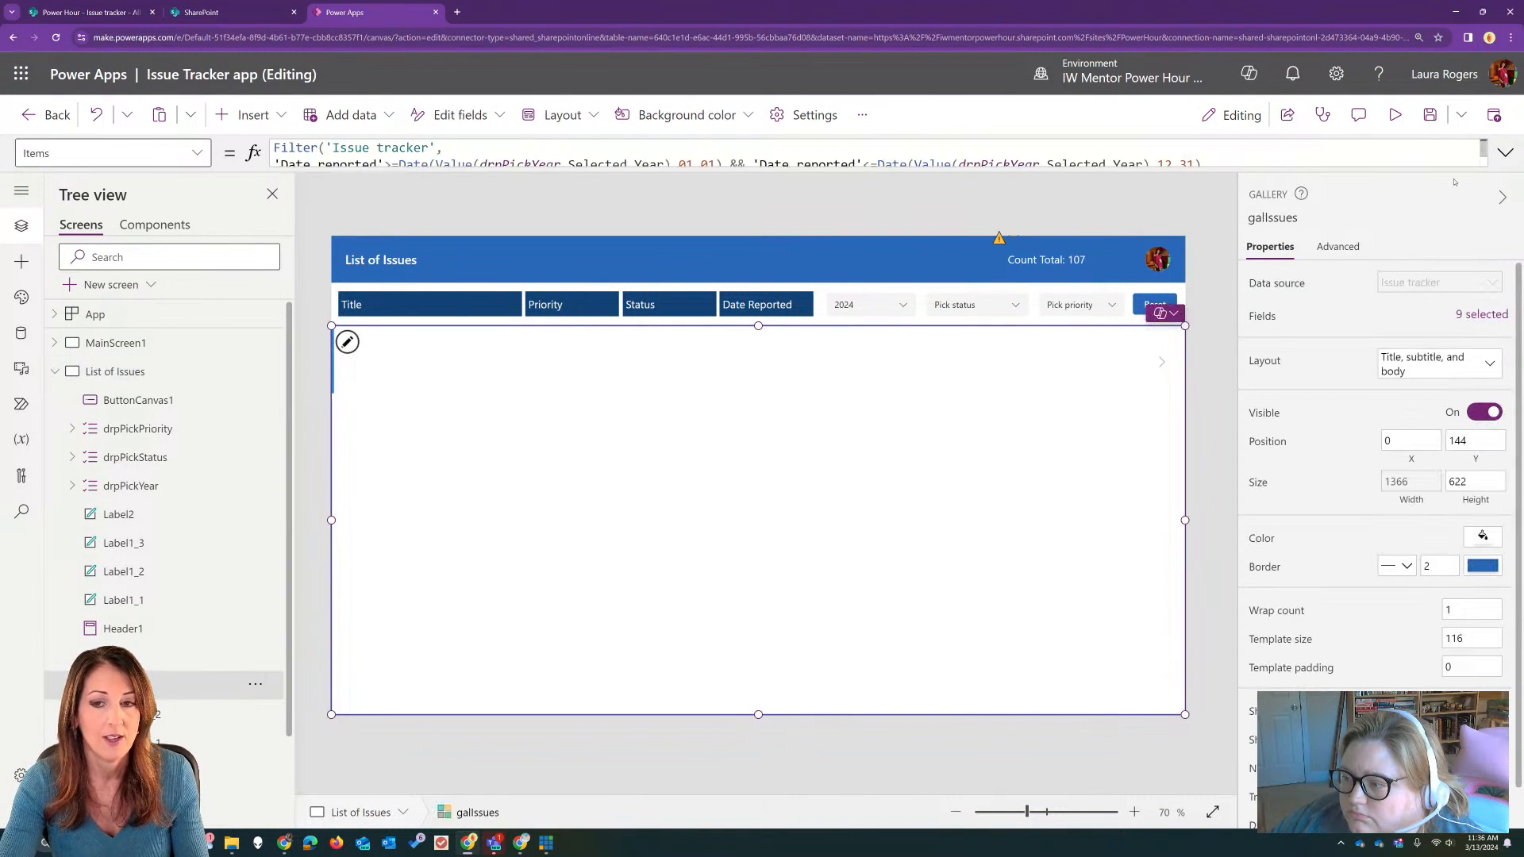
pyautogui.click(1506, 152)
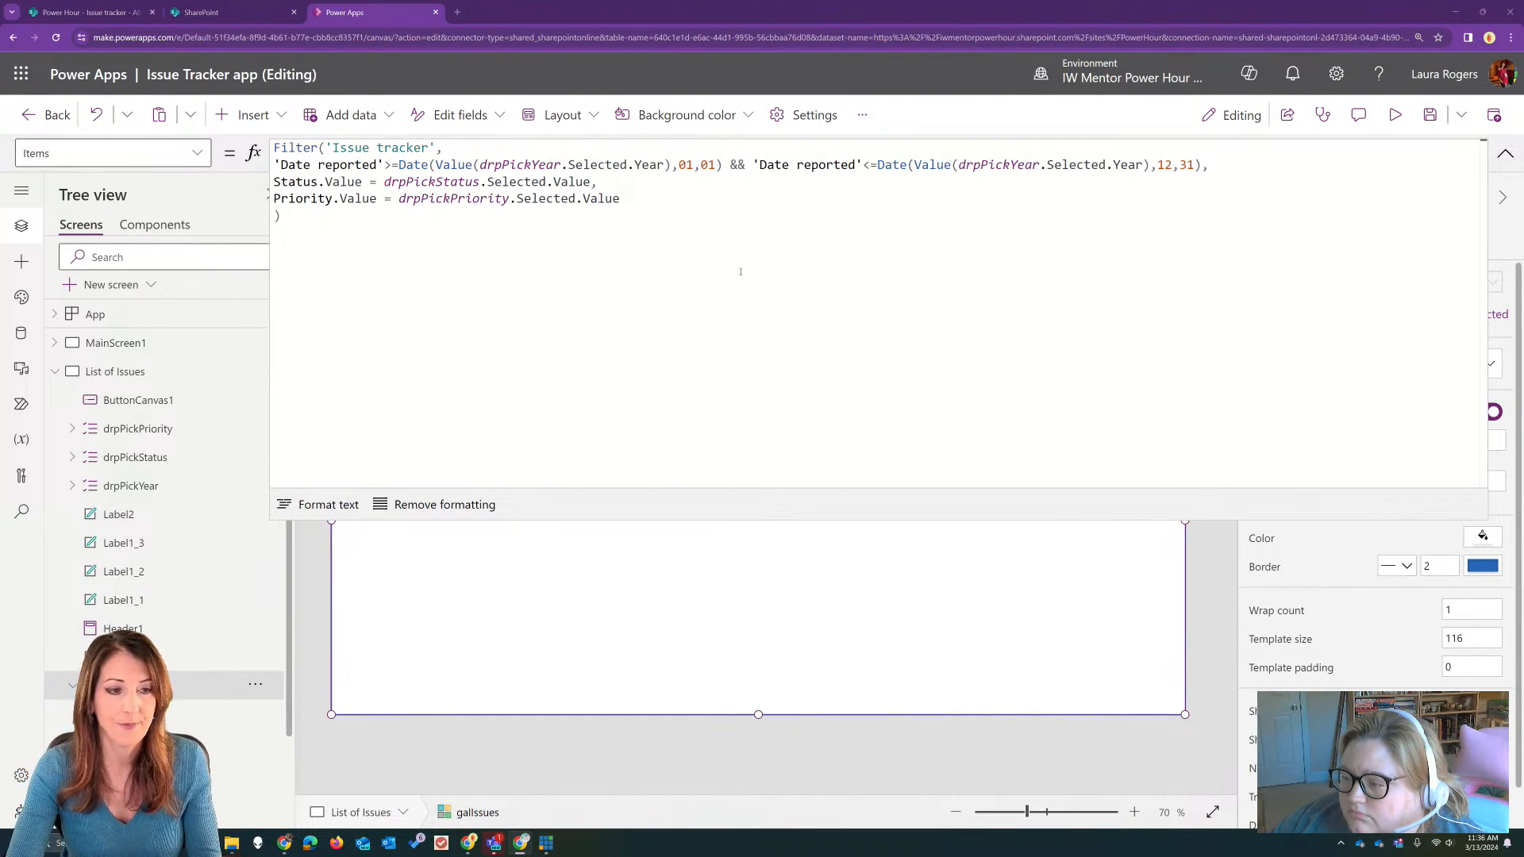
pyautogui.click(592, 182)
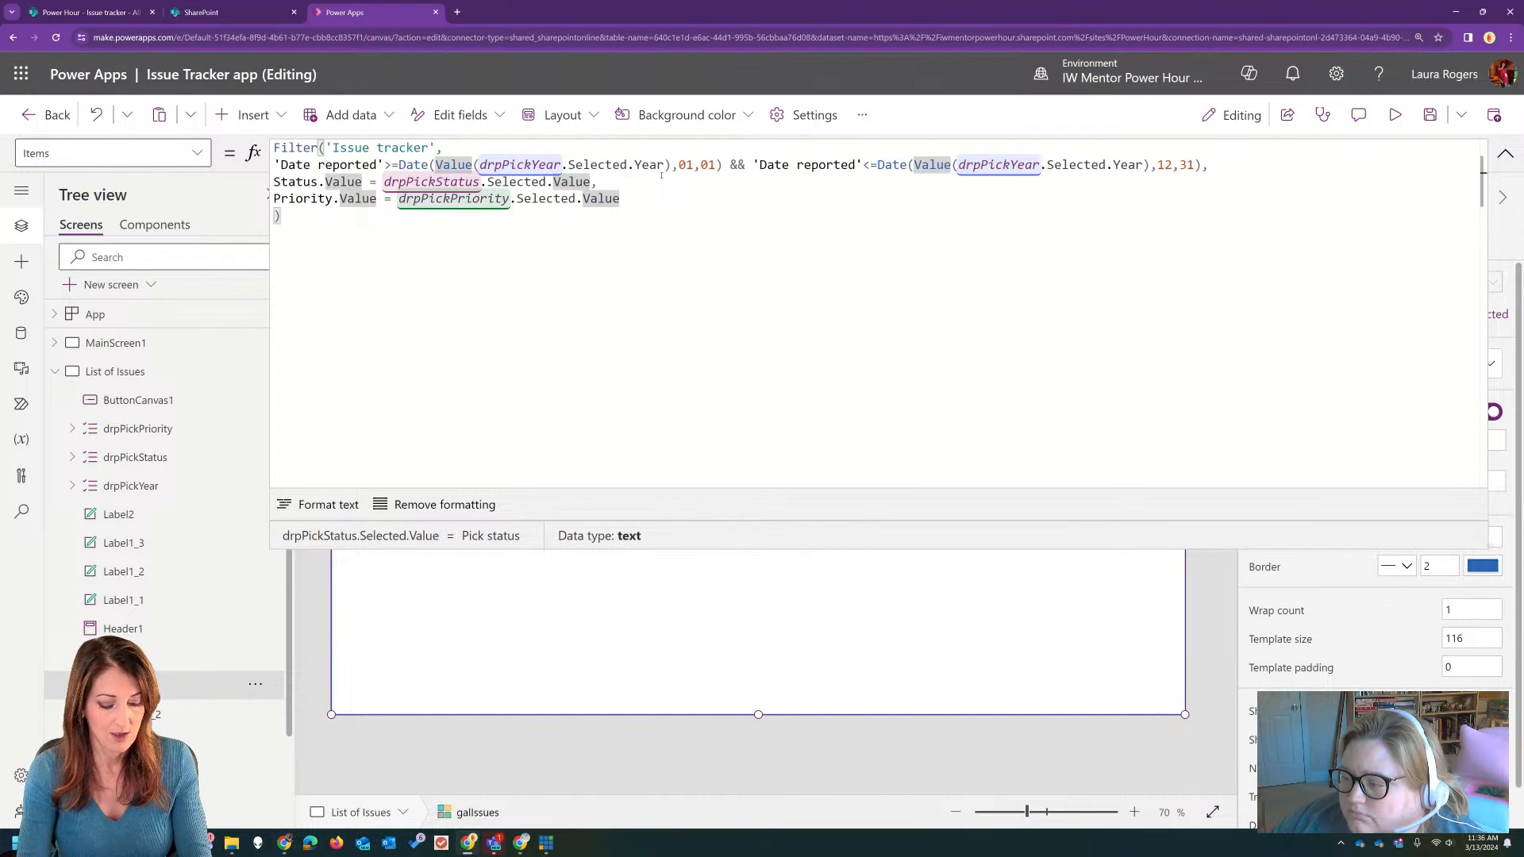
pyautogui.write('||')
pyautogui.write(' isb')
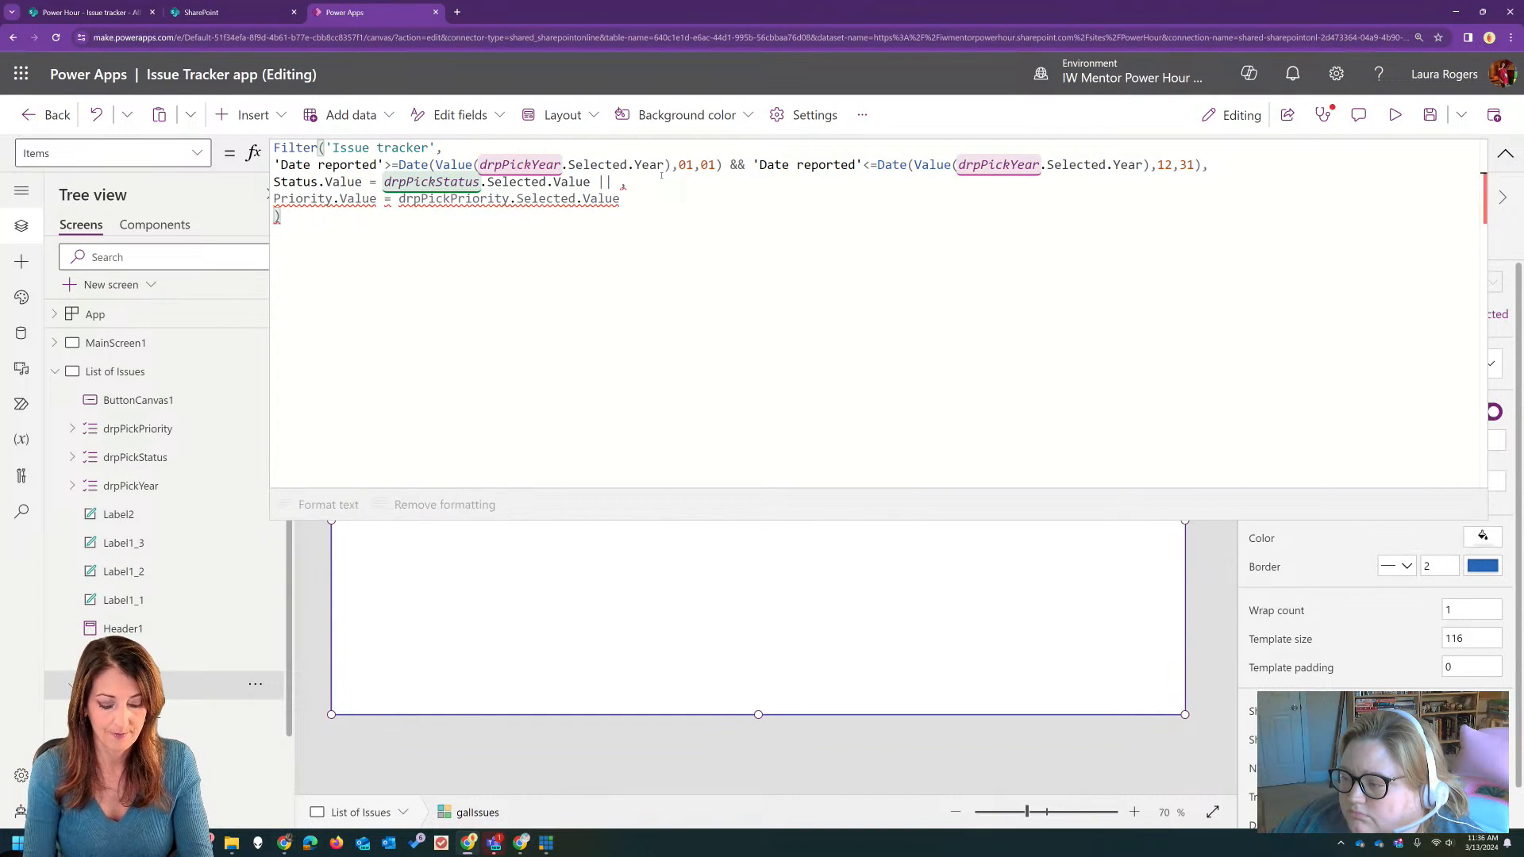
pyautogui.press('Tab')
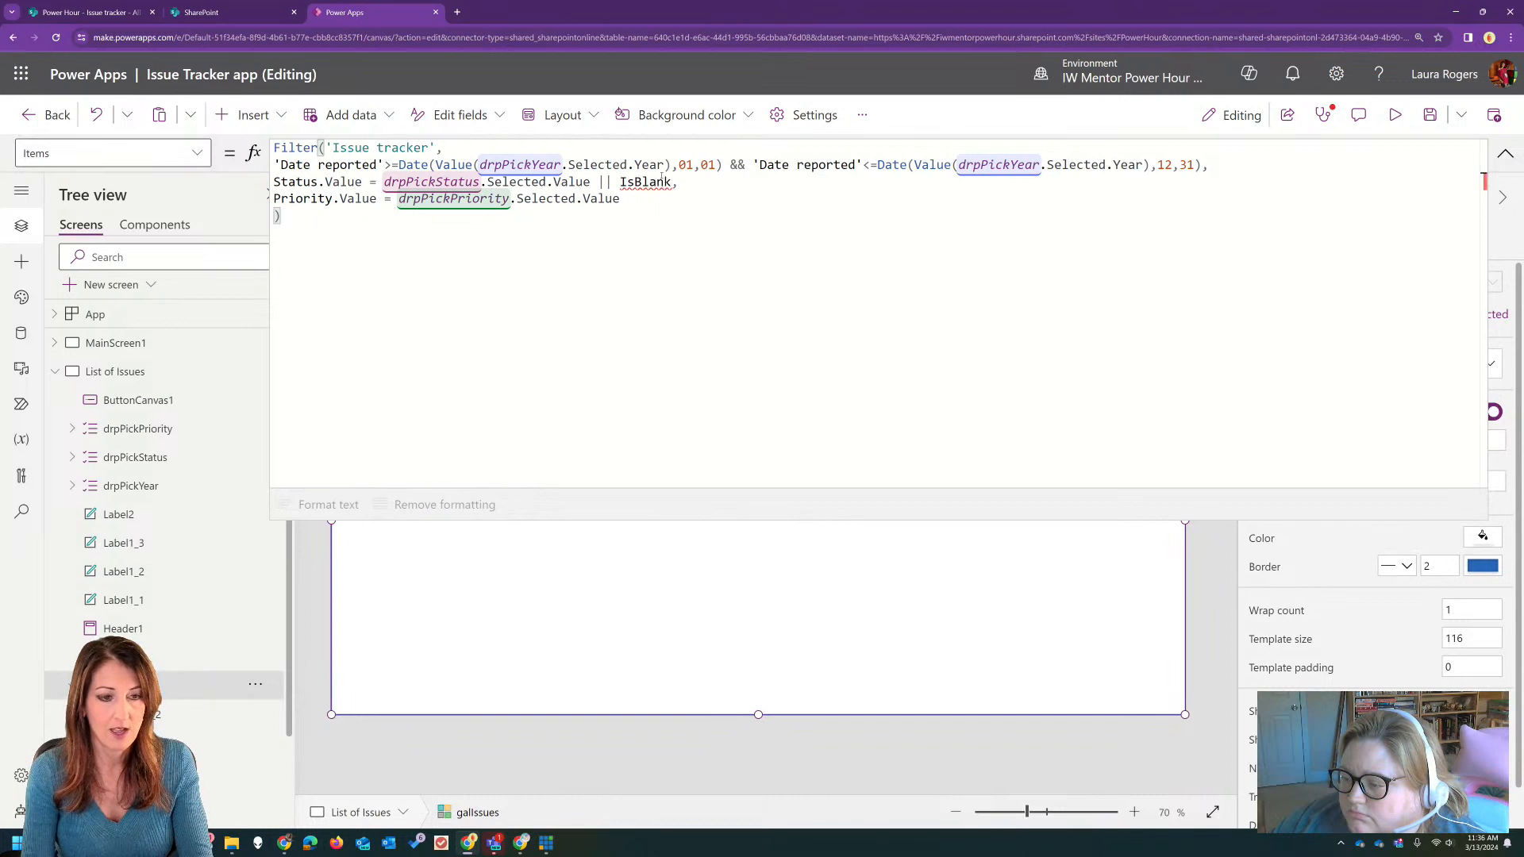
pyautogui.write('(')
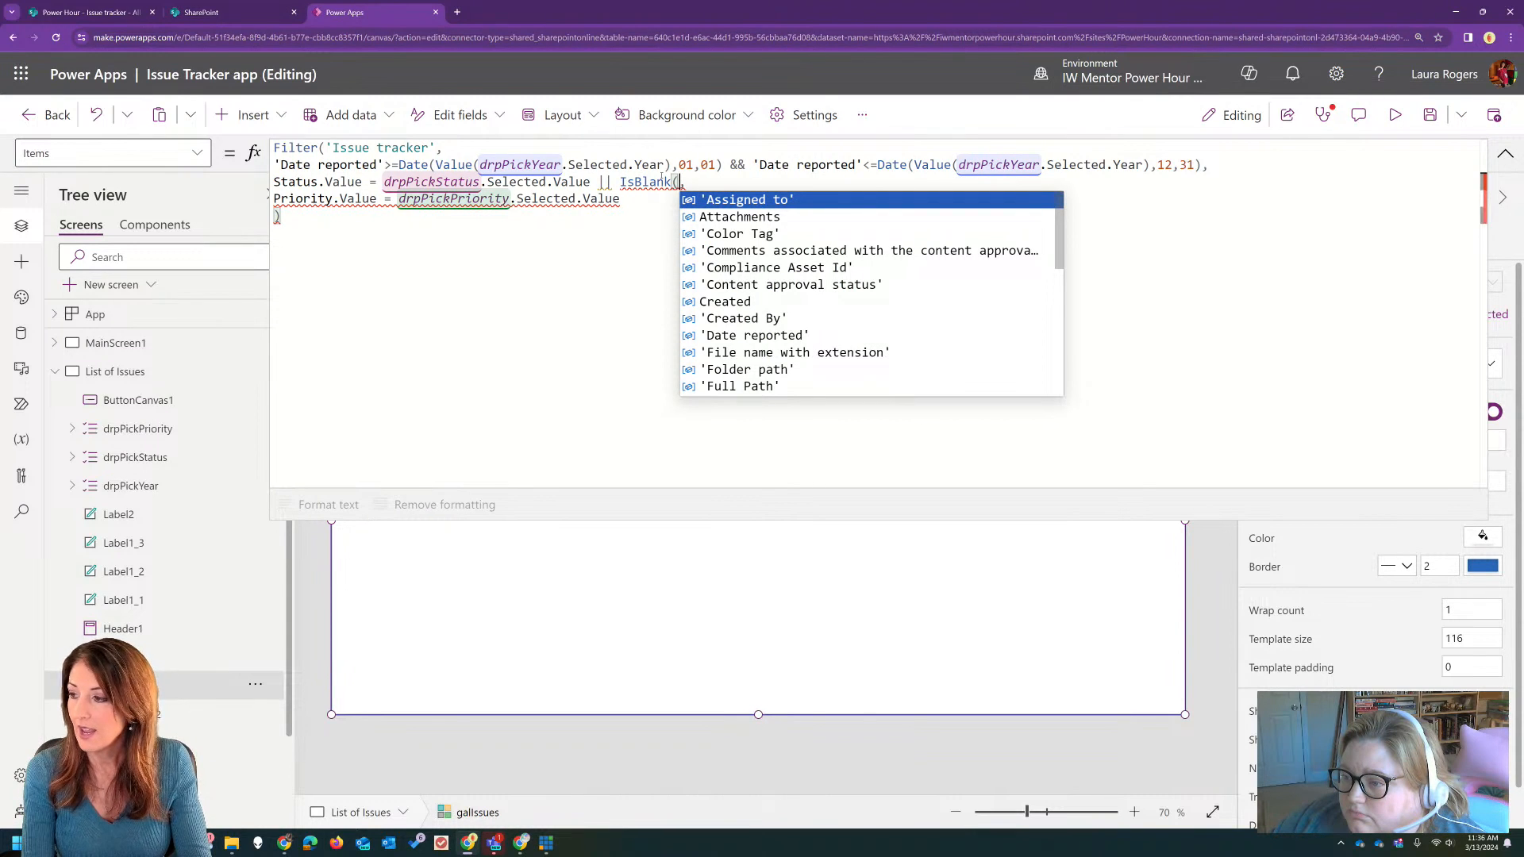
pyautogui.write('drpp')
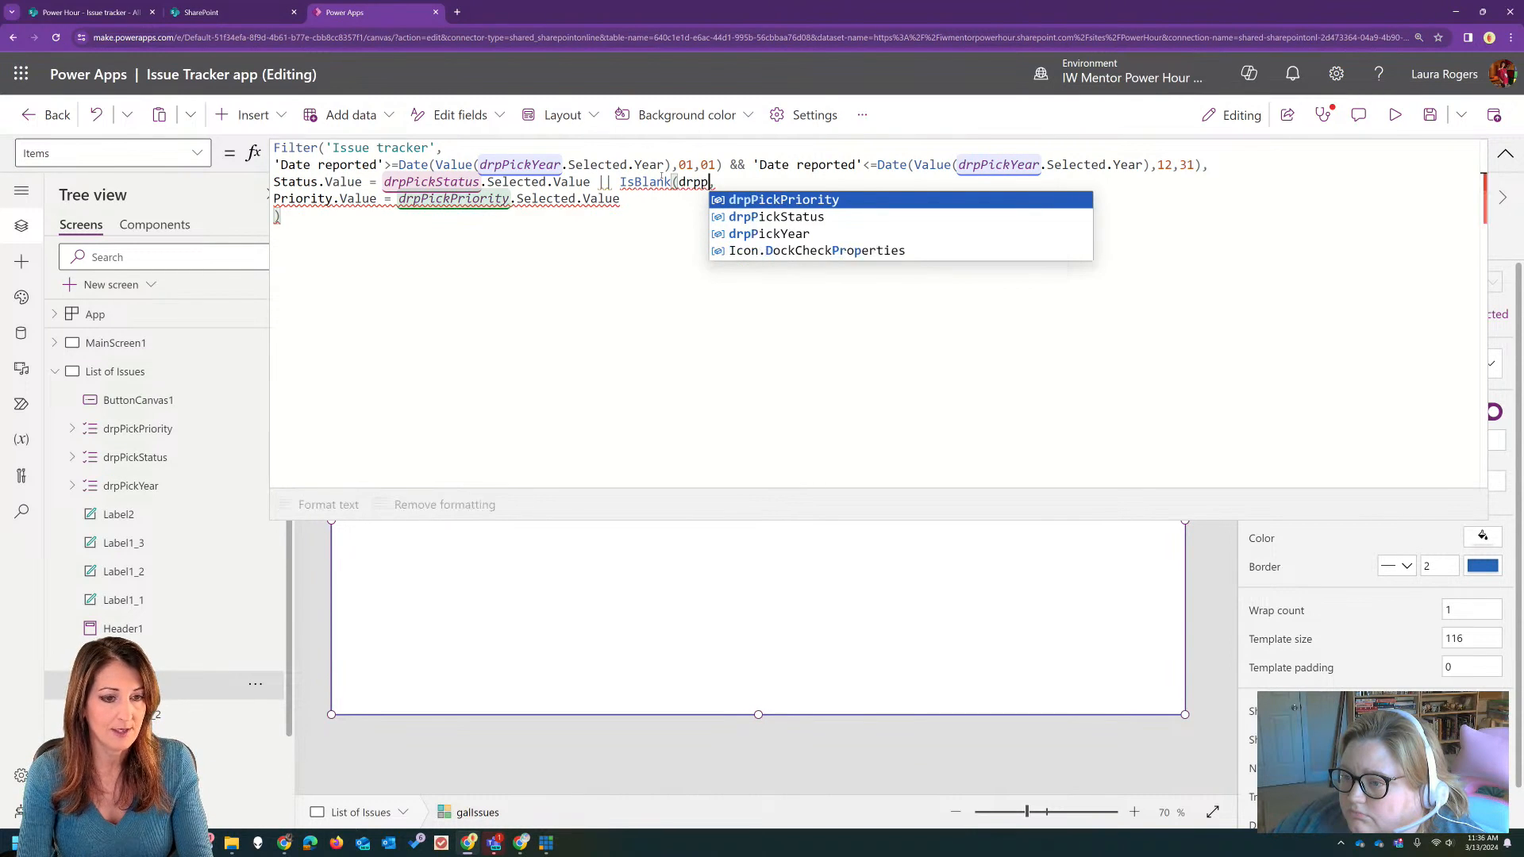
pyautogui.click(777, 216)
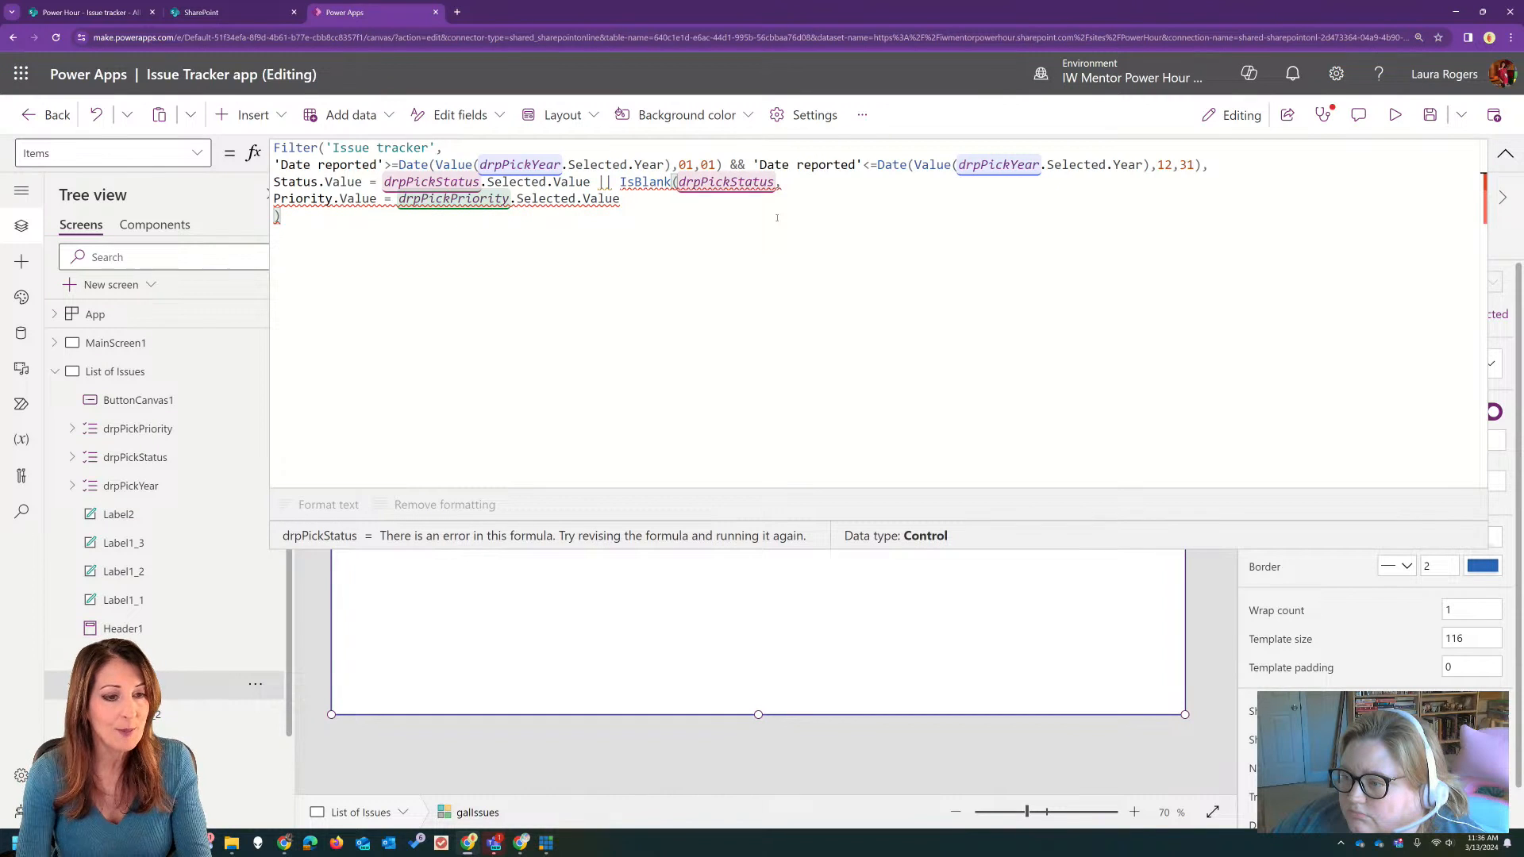
pyautogui.write(')')
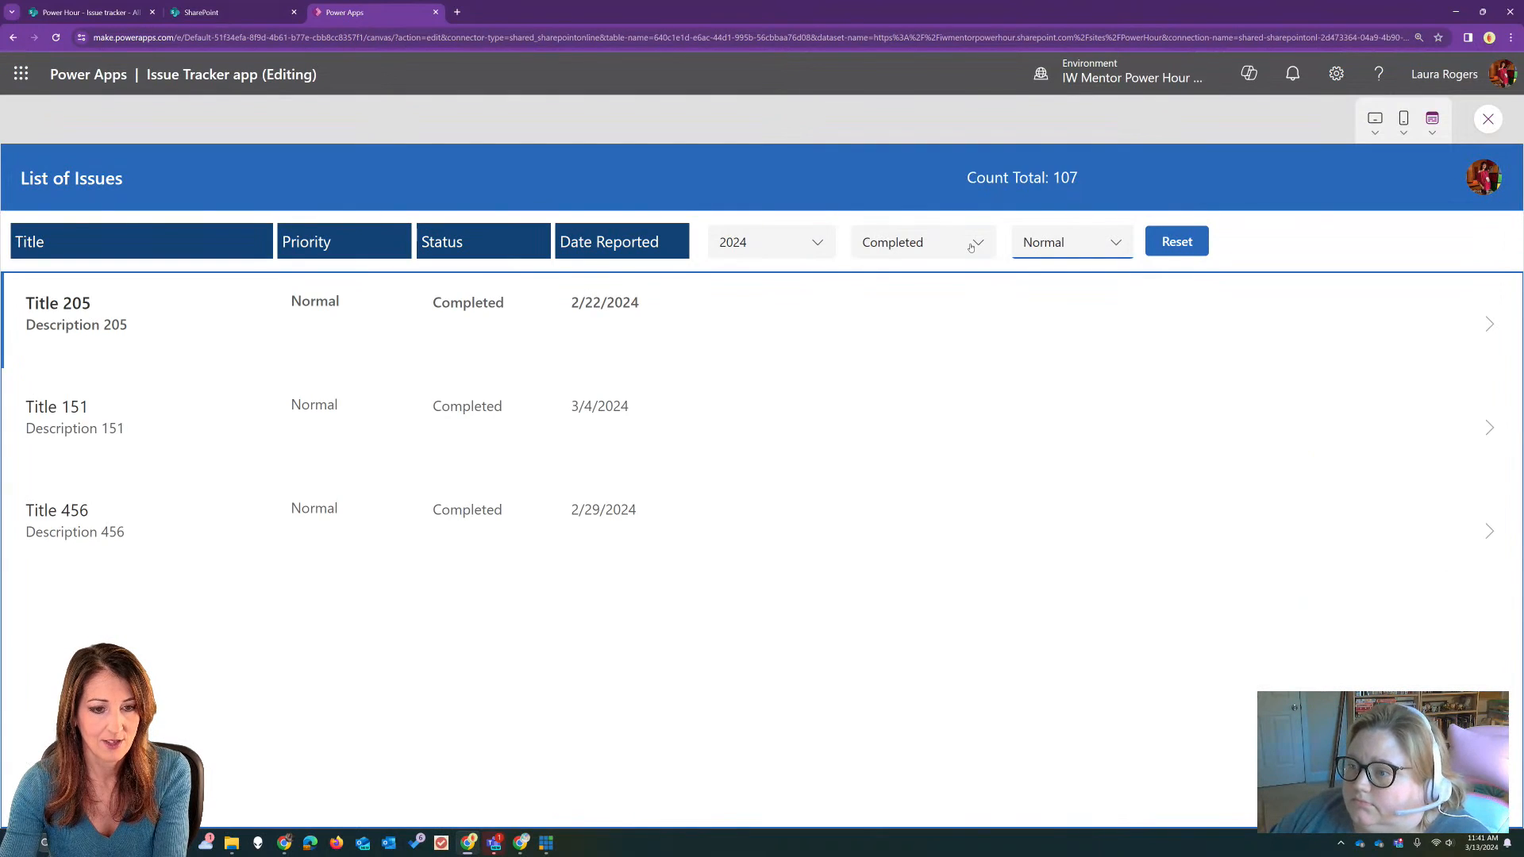
# Step: In the preview, reset the status and priority filters, test filtering by Completed status, and reset the filters again
pyautogui.click(969, 246)
pyautogui.click(968, 246)
pyautogui.click(1177, 242)
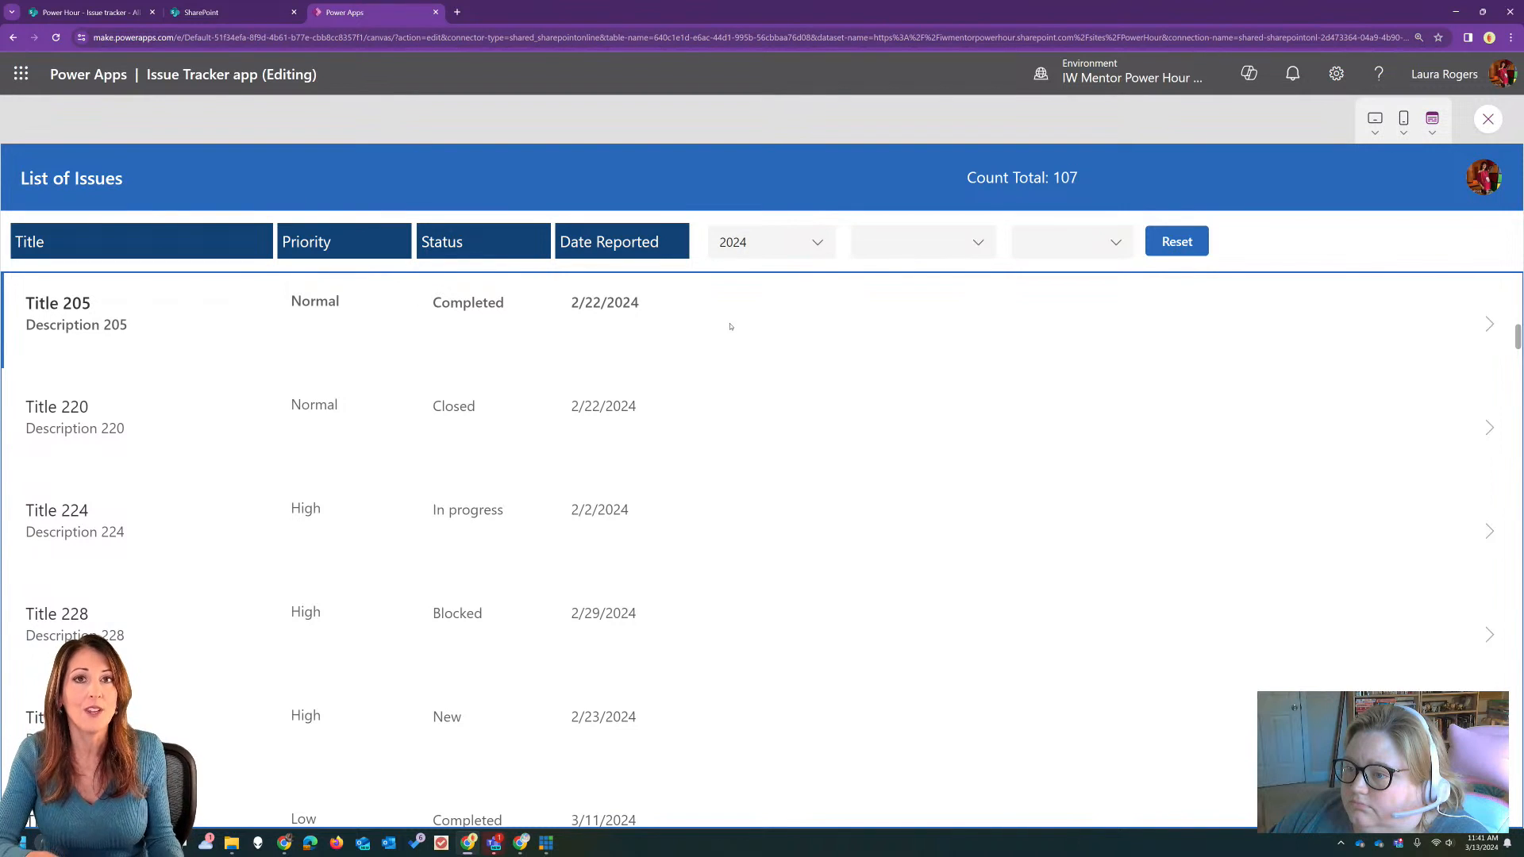
pyautogui.click(968, 242)
pyautogui.click(913, 267)
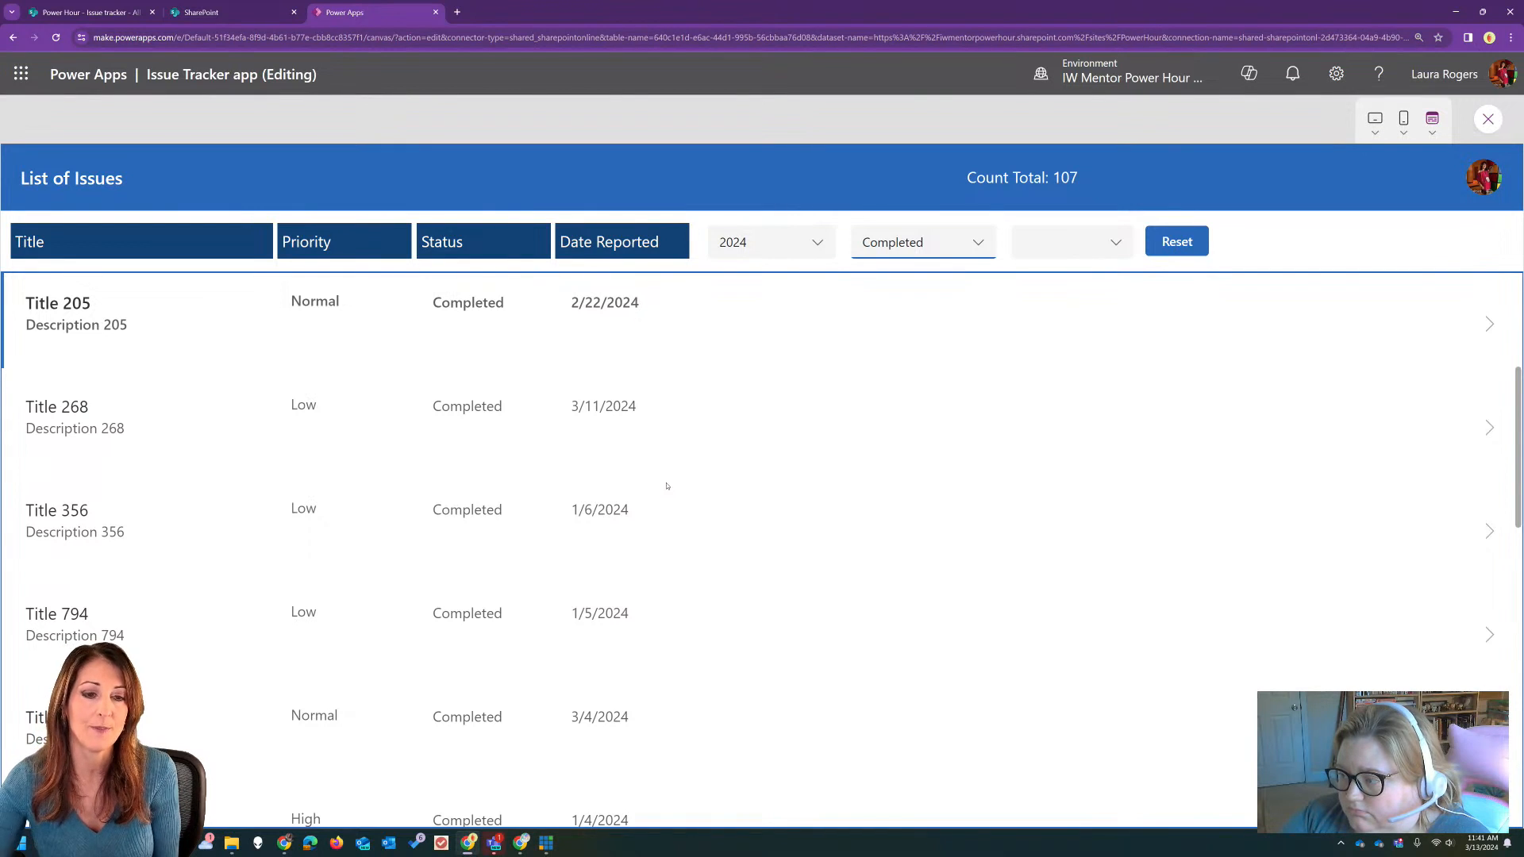
pyautogui.click(1059, 246)
pyautogui.click(1067, 283)
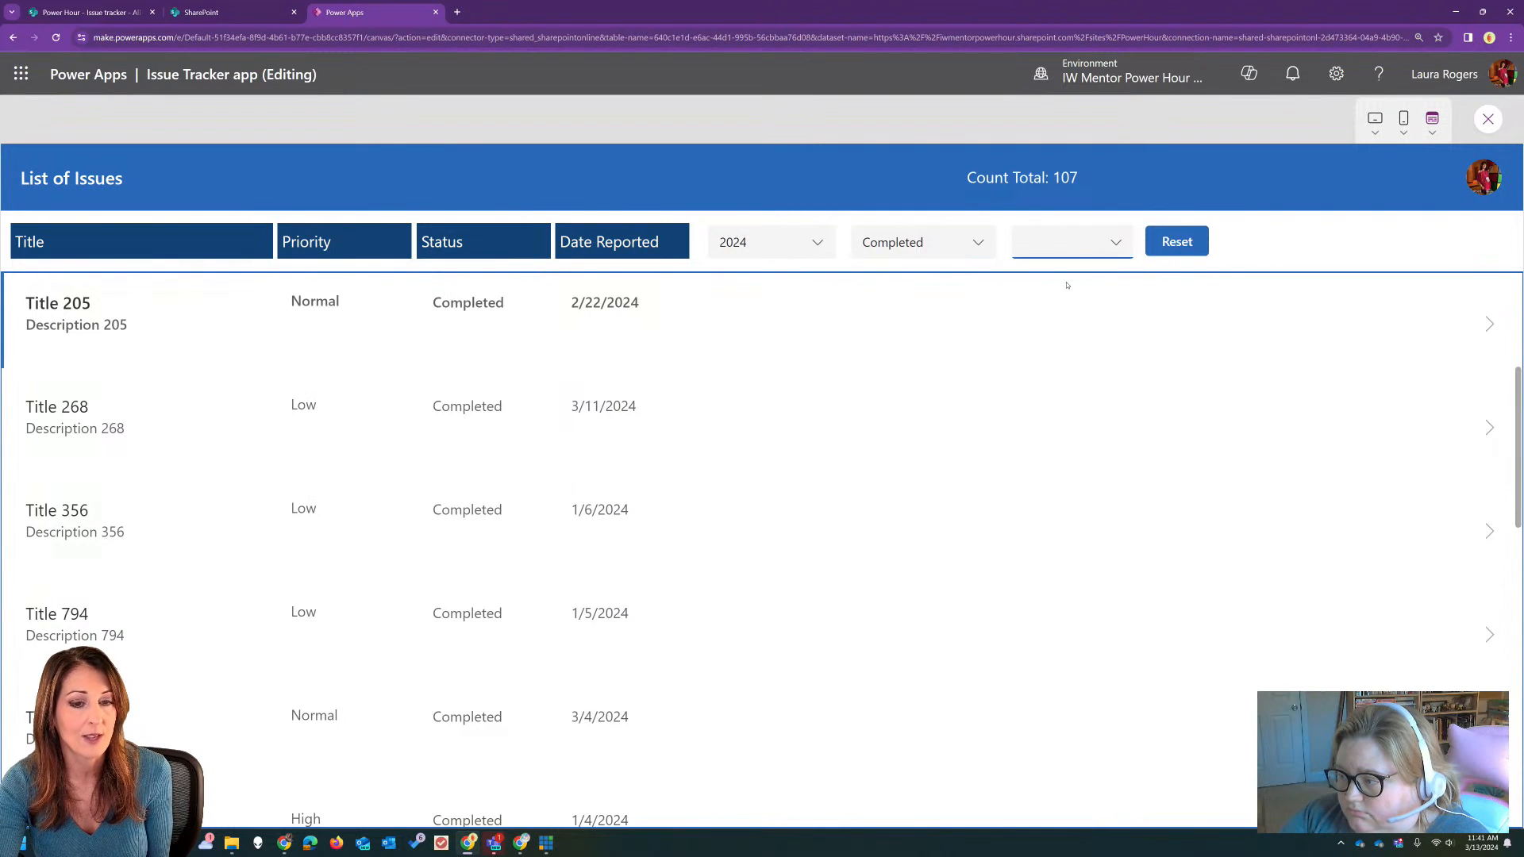
pyautogui.click(1178, 240)
# Step: Test filtering by Critical priority, add Closed status, reset both filters, check the year choices, and leave the preview
pyautogui.click(1098, 252)
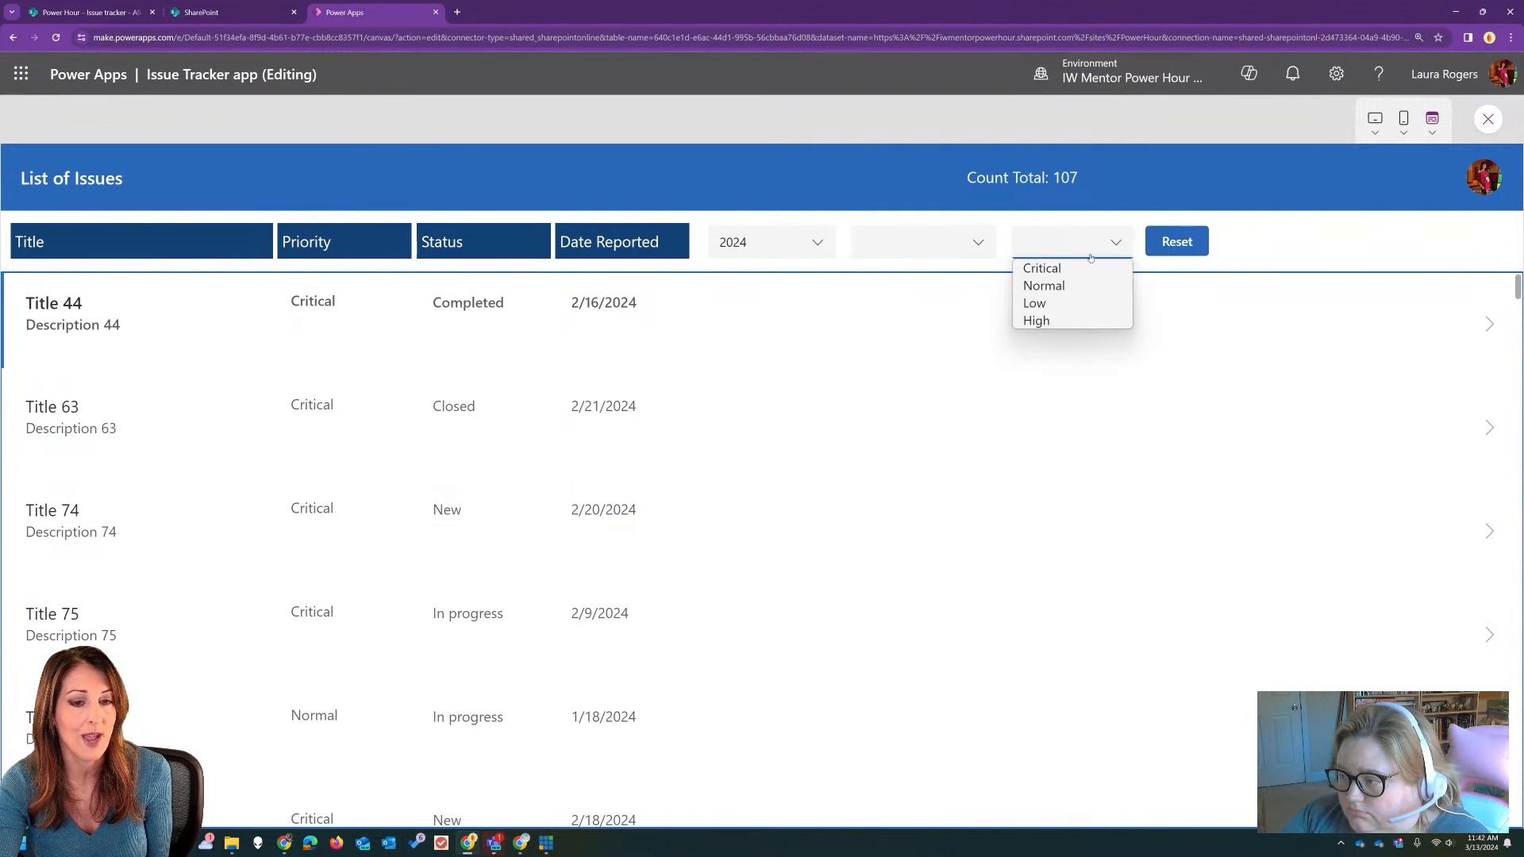
pyautogui.click(1080, 268)
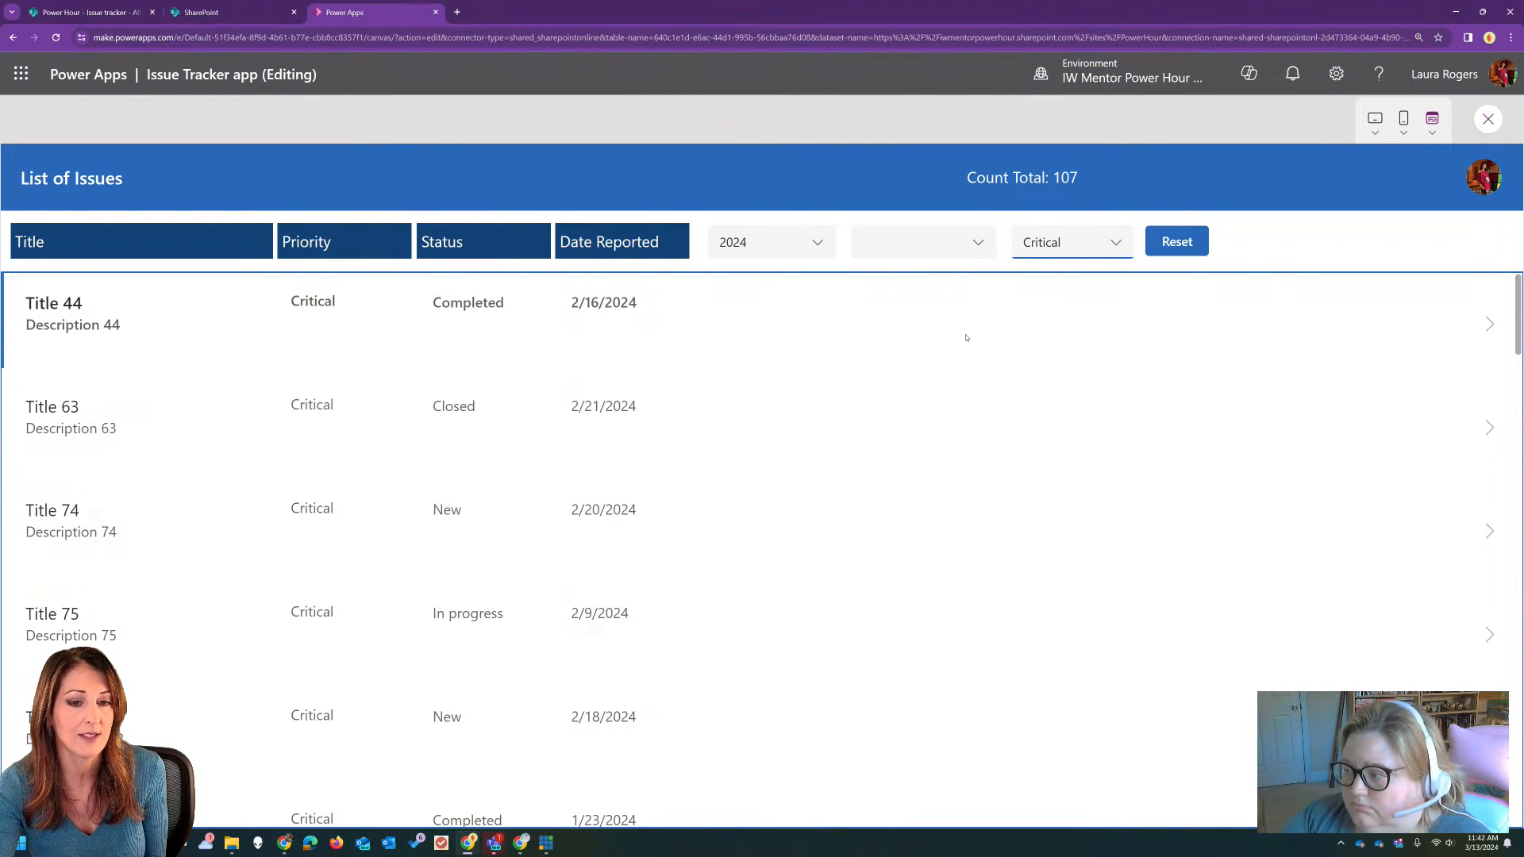
pyautogui.click(984, 246)
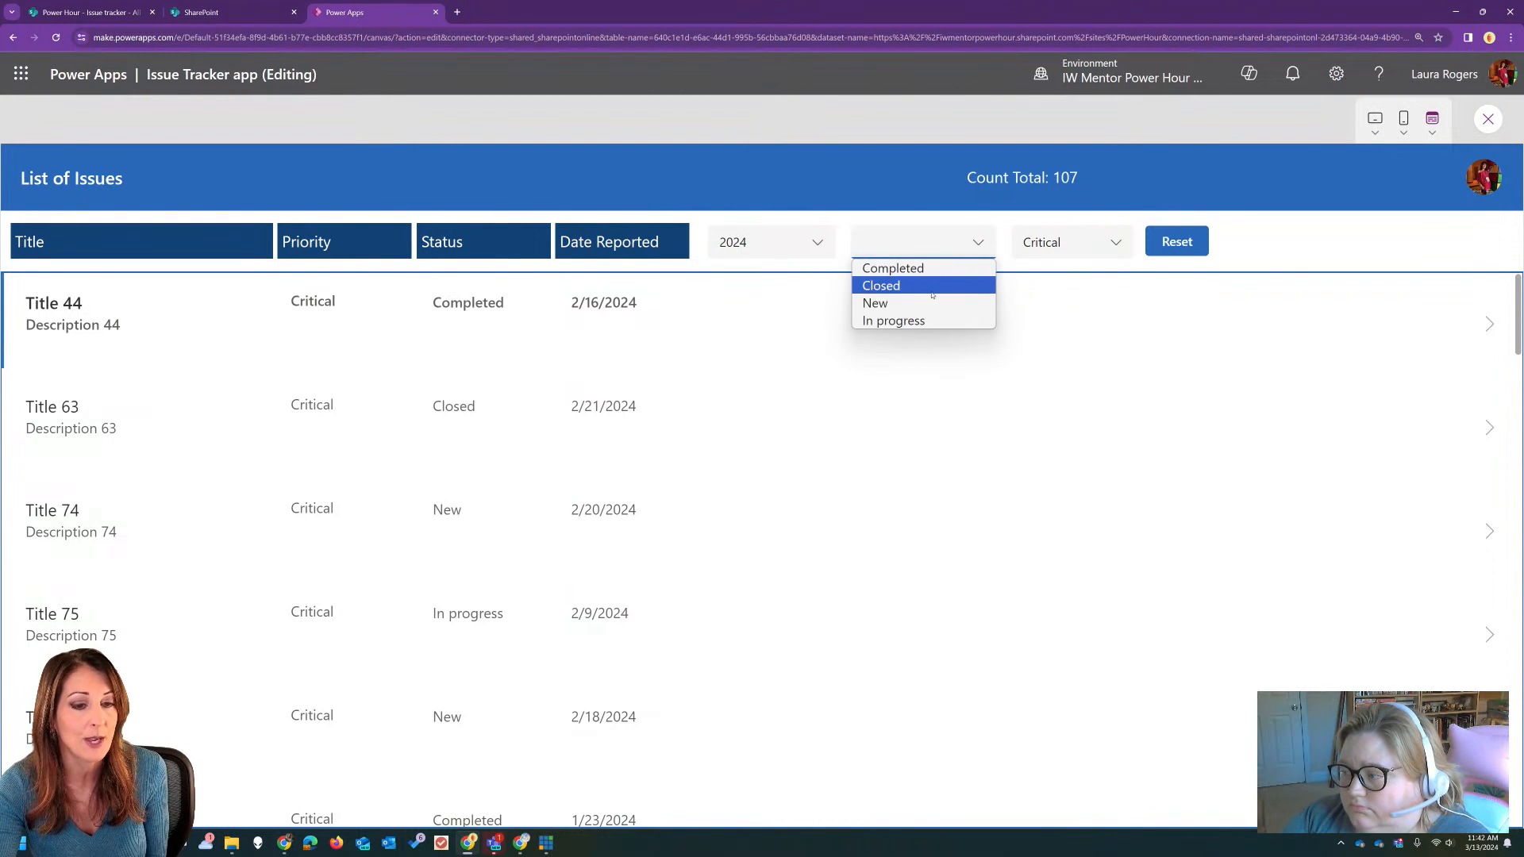
pyautogui.click(936, 287)
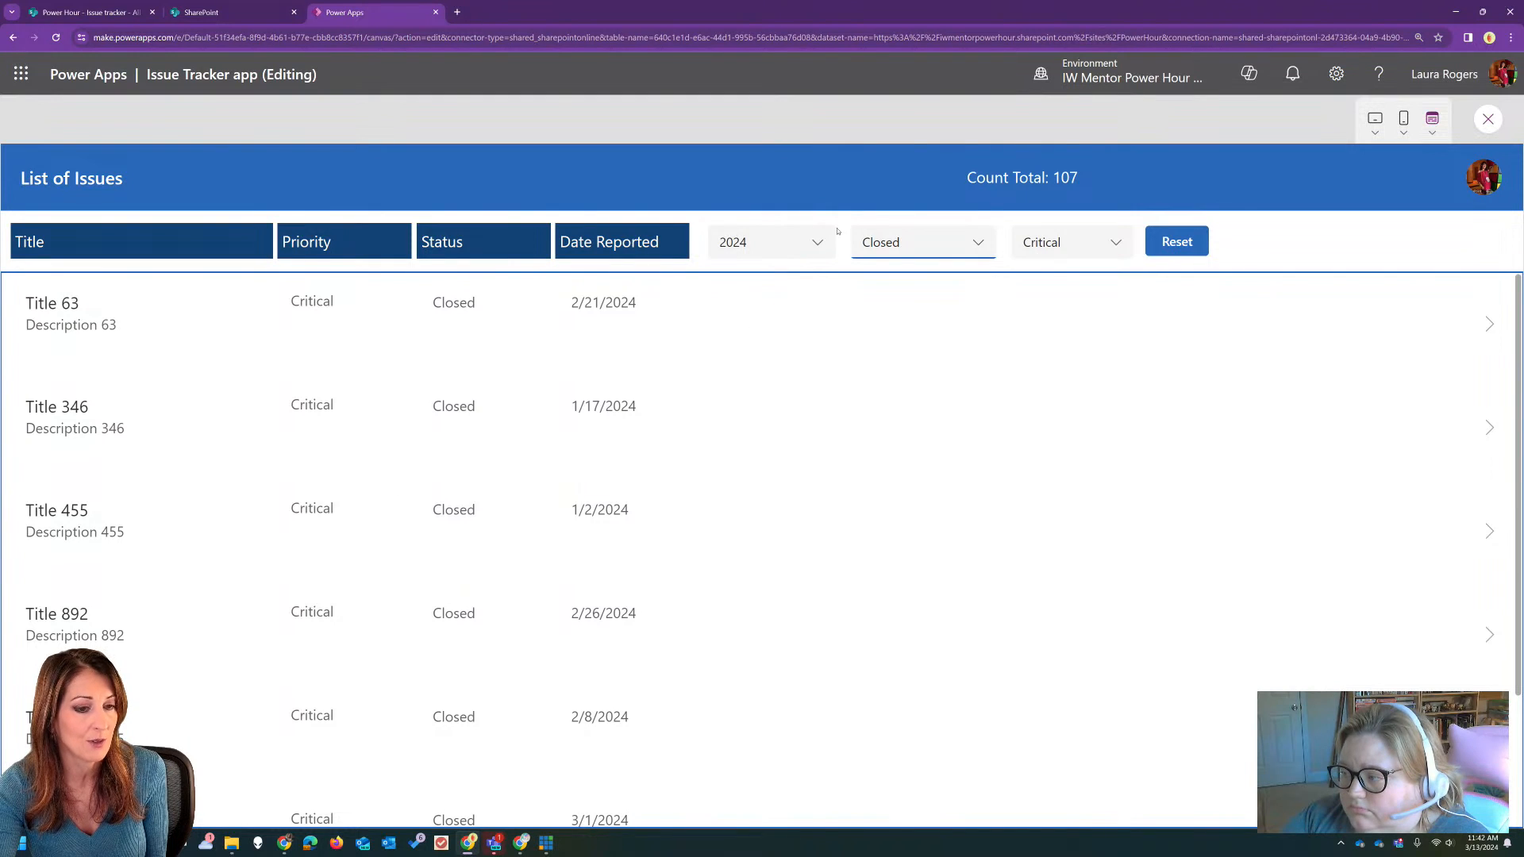
pyautogui.click(960, 244)
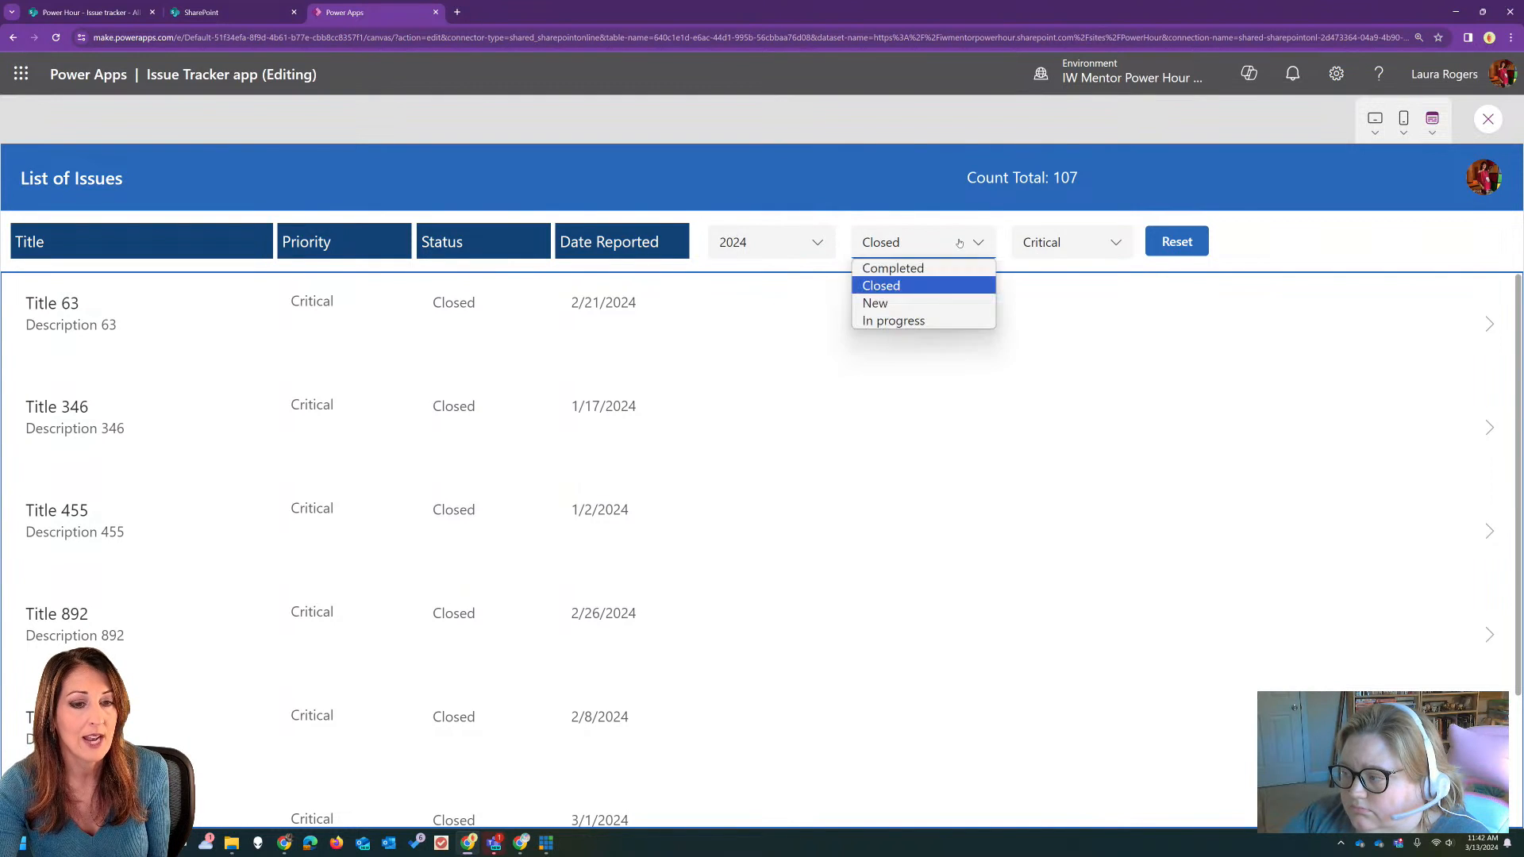
pyautogui.click(1167, 243)
pyautogui.click(824, 243)
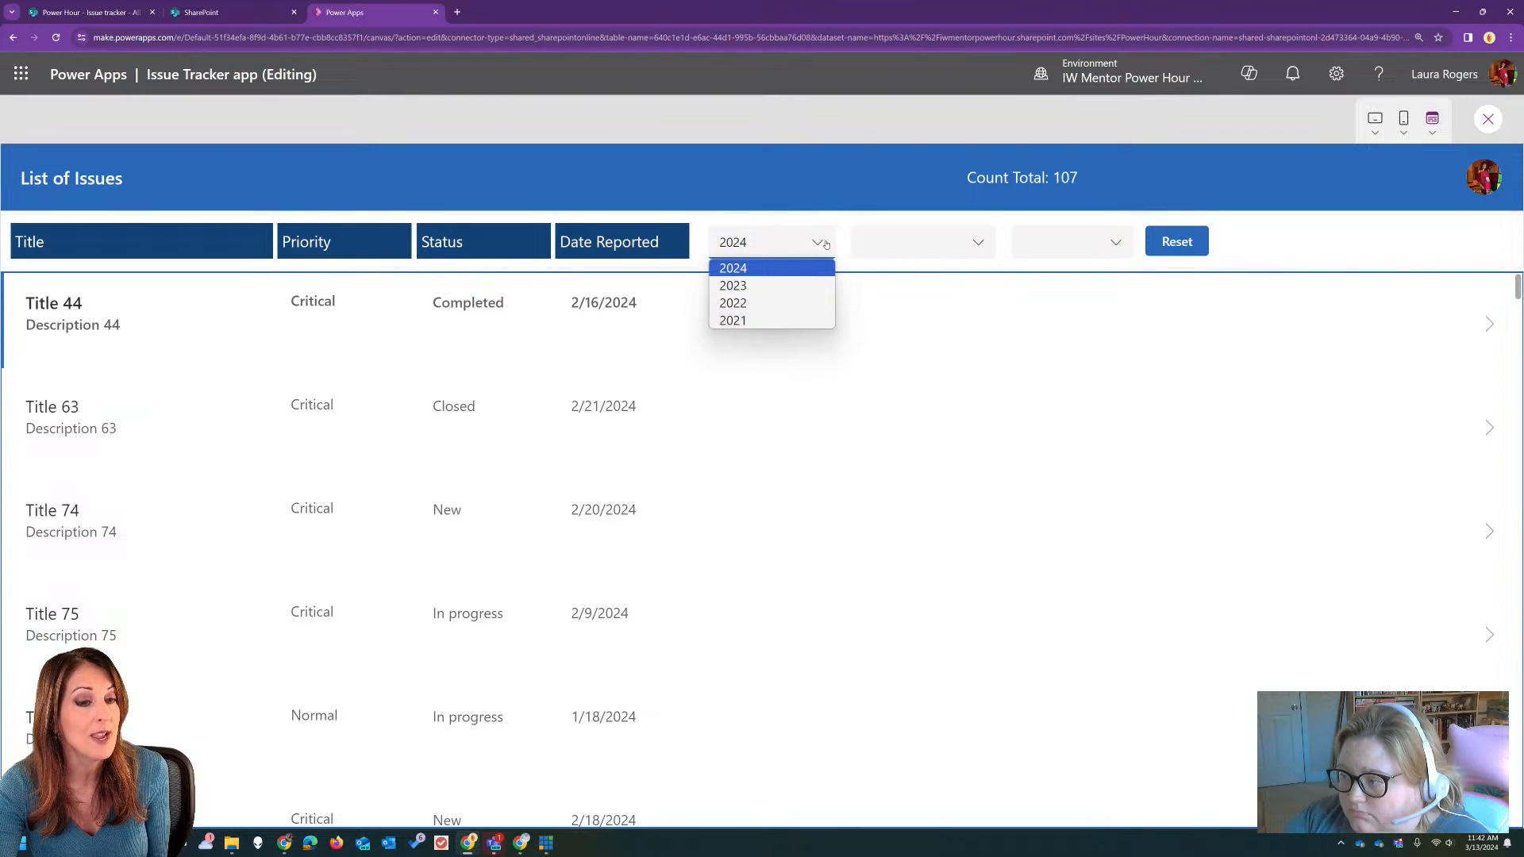
pyautogui.click(825, 243)
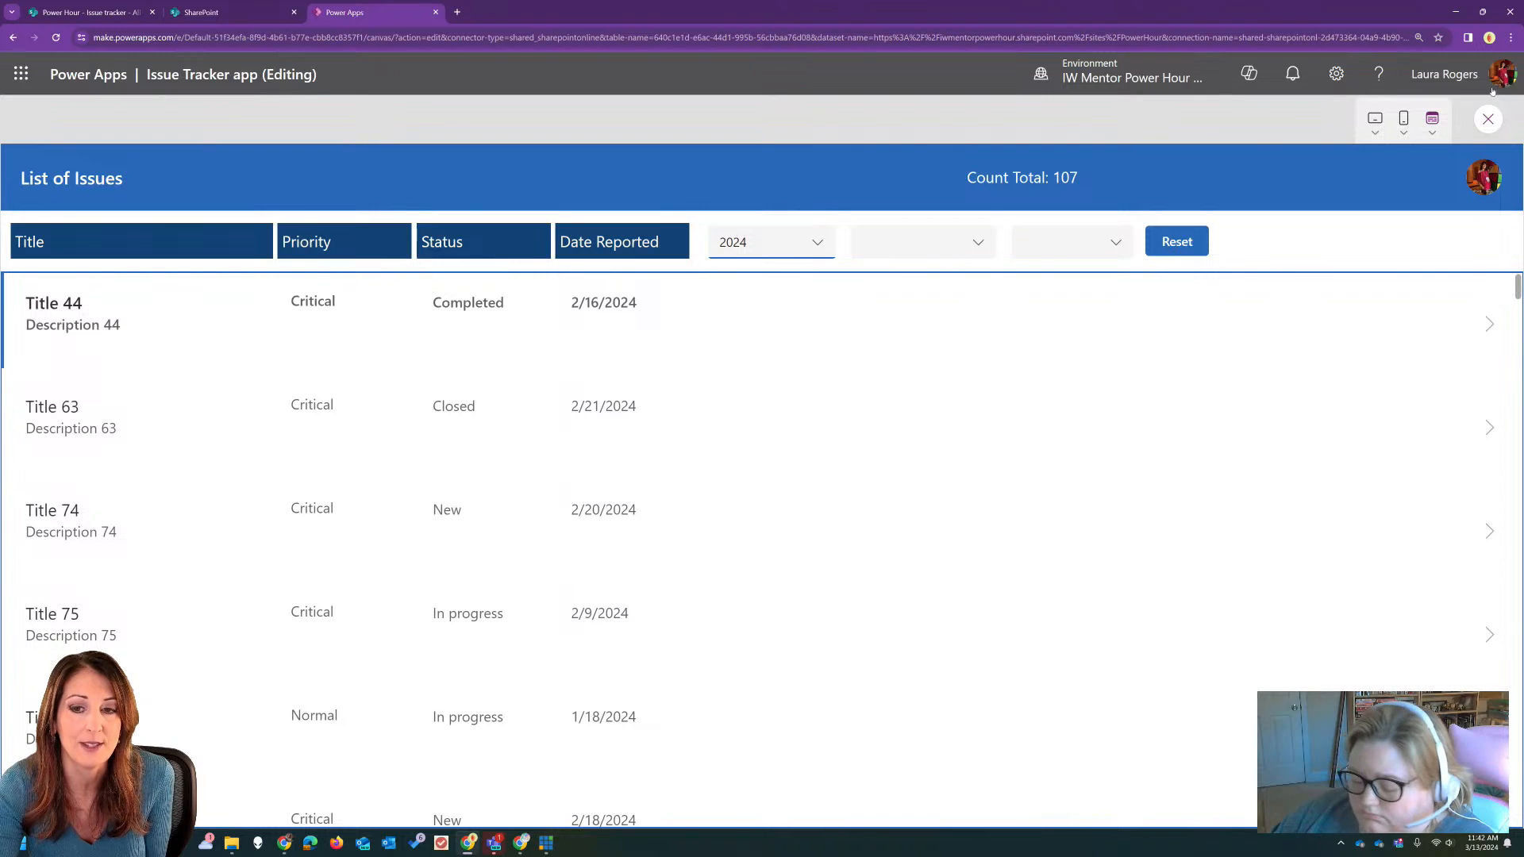
pyautogui.press('Escape')
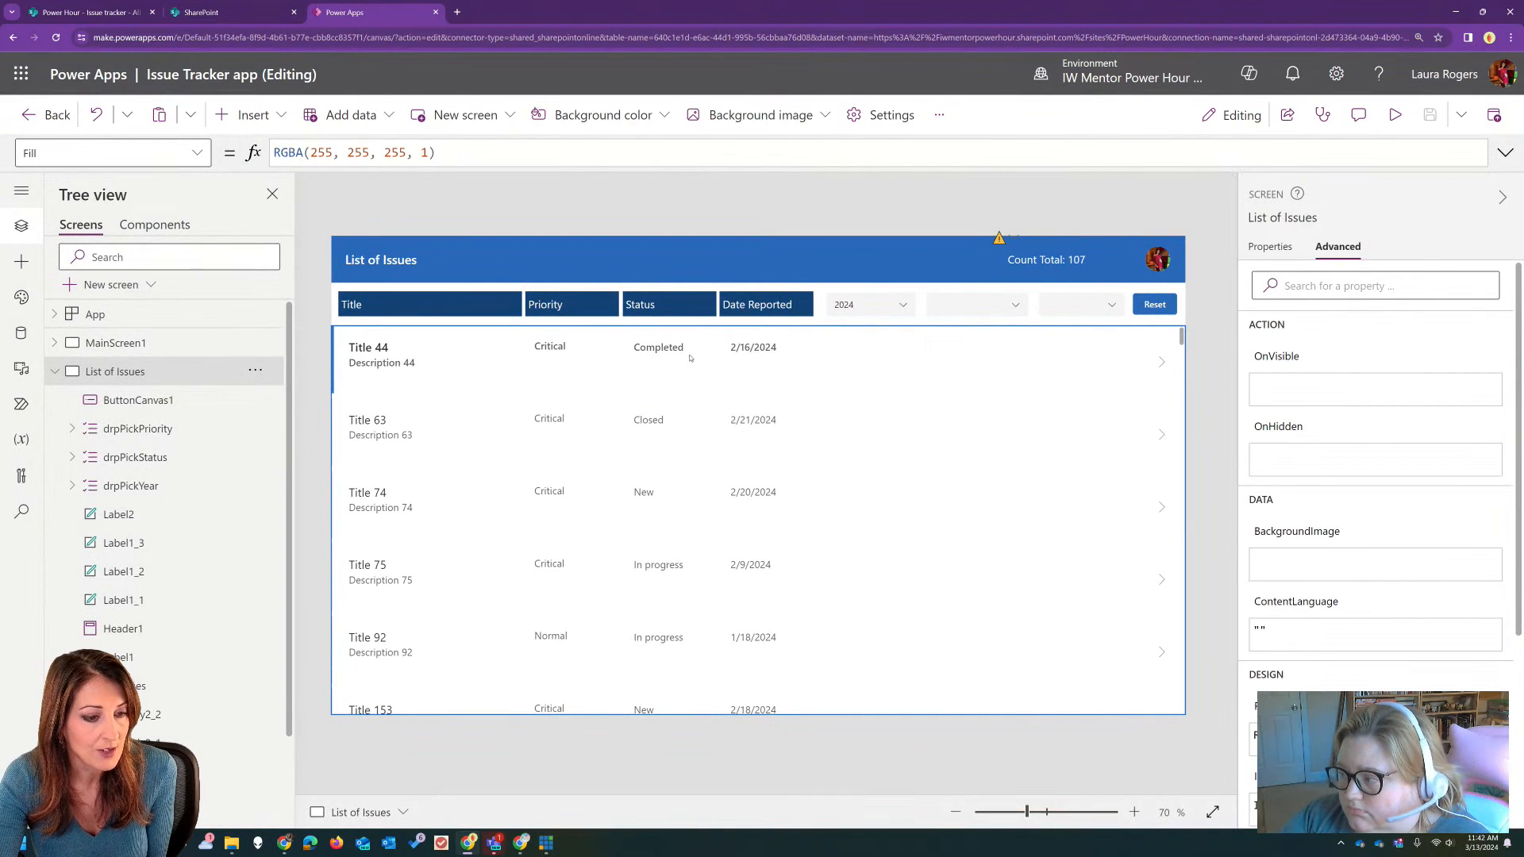
# Step: Expand the issues gallery's Items formula, select the whole formula, and collapse the formula view again
pyautogui.click(797, 475)
pyautogui.click(1505, 152)
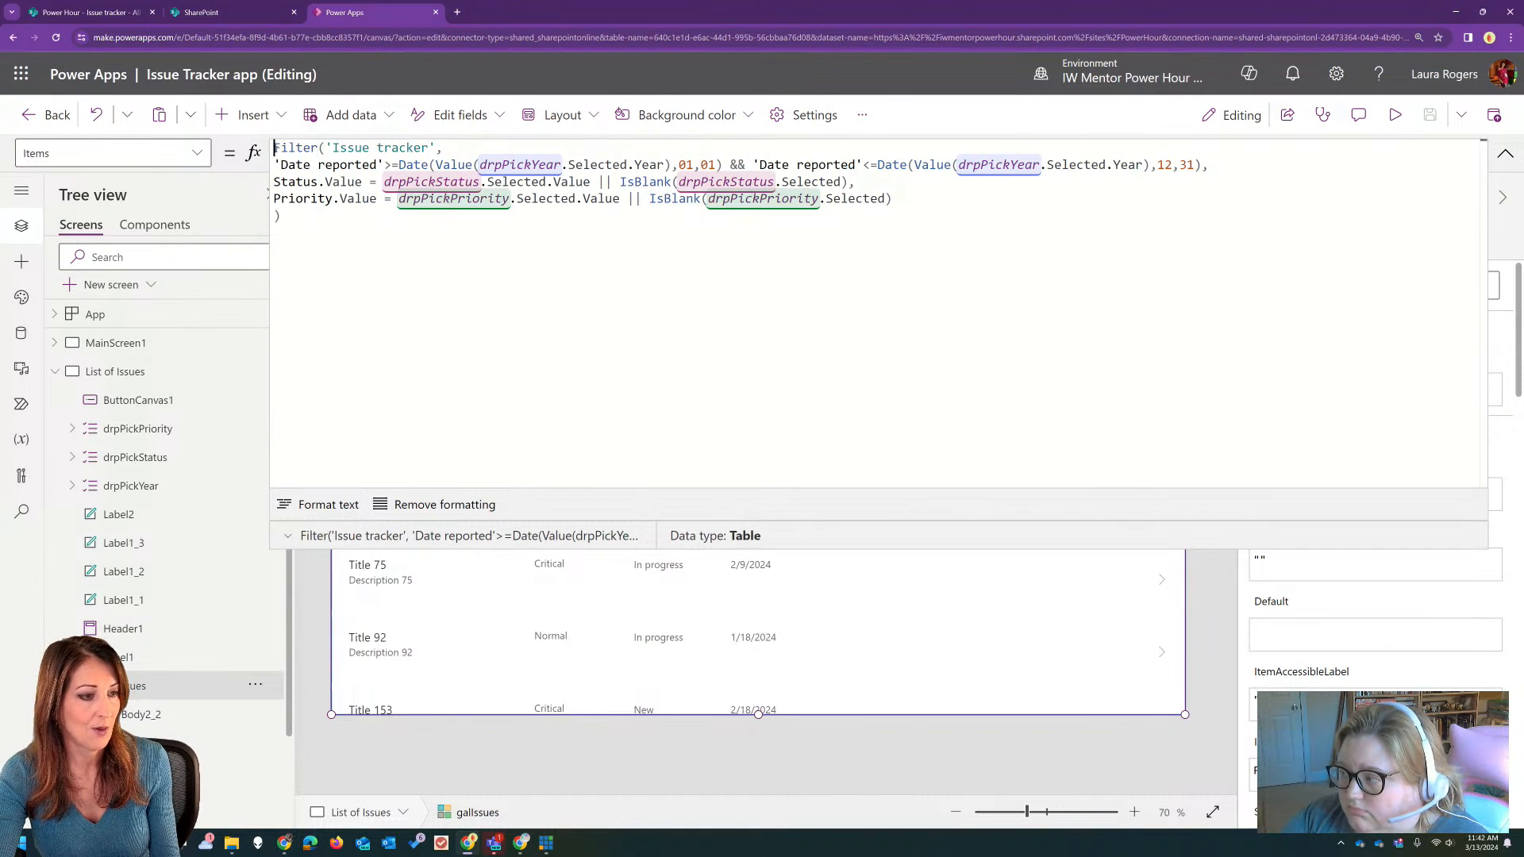
pyautogui.hotkey('ctrl', 'a')
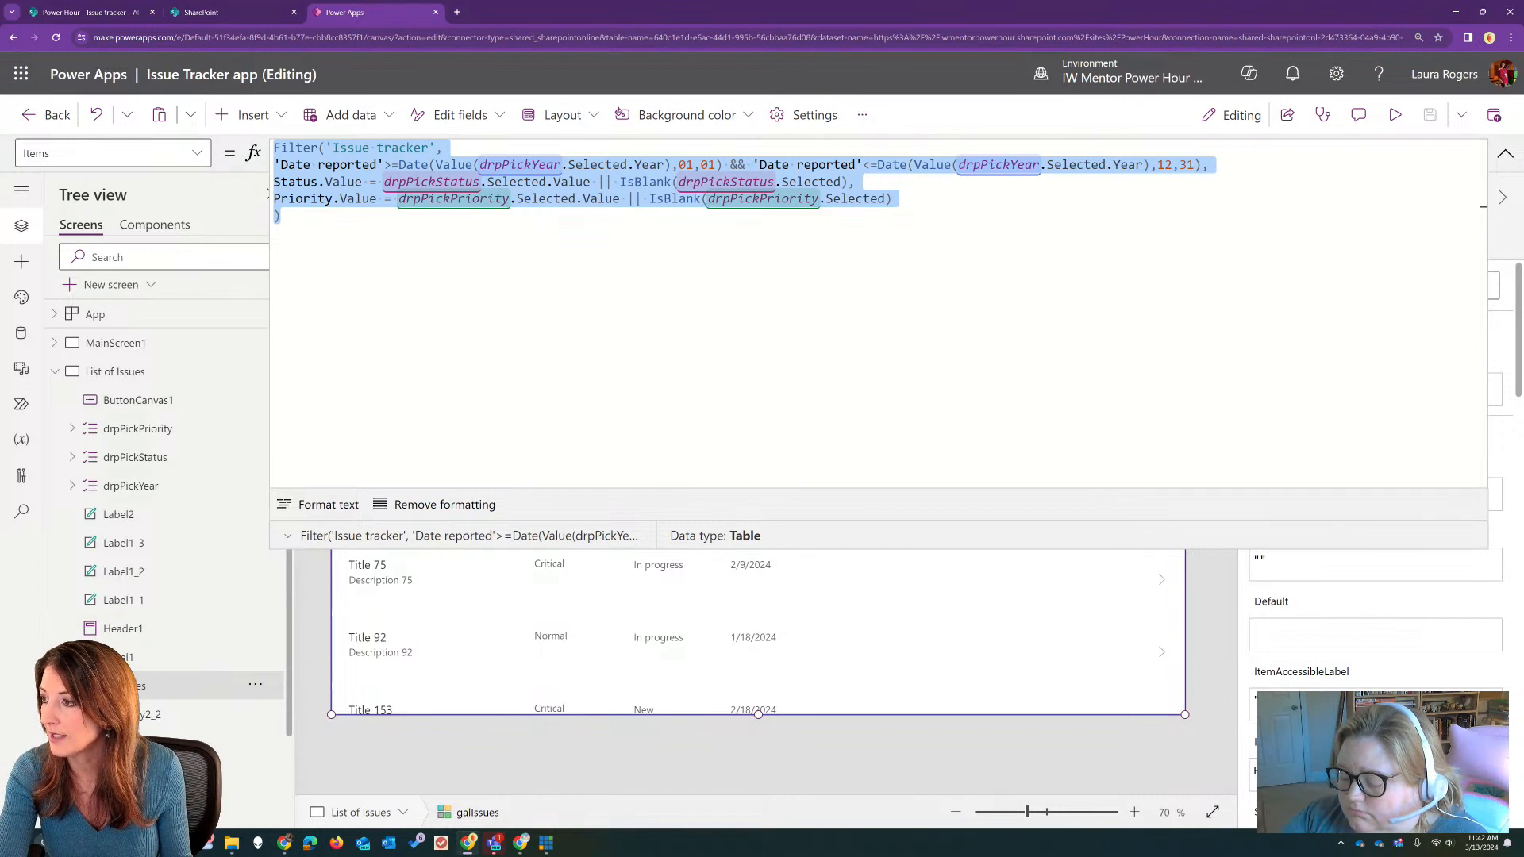
pyautogui.click(494, 843)
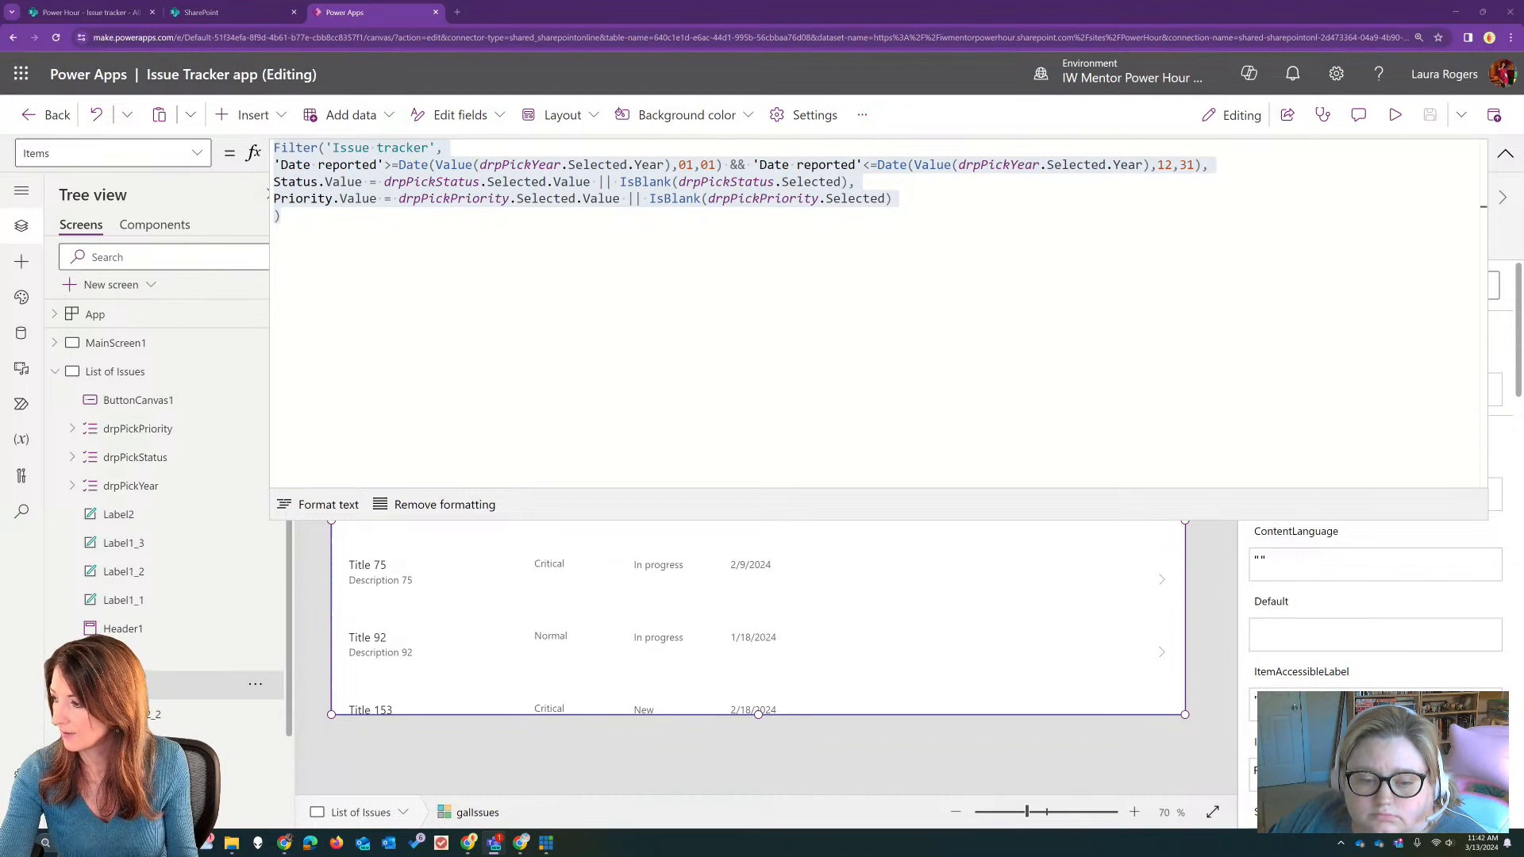
pyautogui.click(1506, 153)
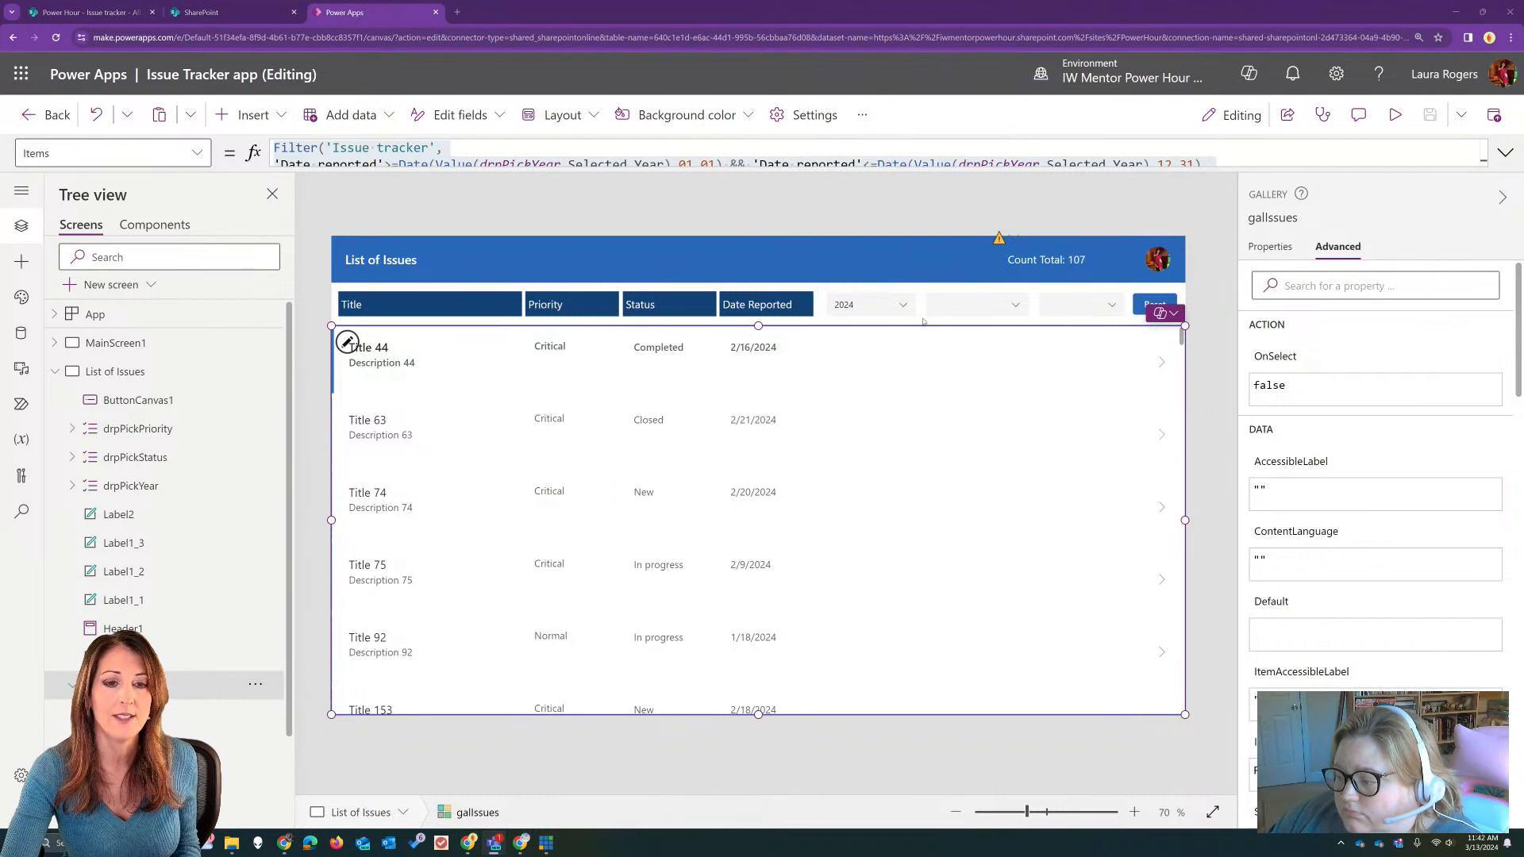
# Step: On MainScreen1, copy the Items formula Choices([@'Issue tracker'].Priority) from the form's Priority combo box
pyautogui.click(974, 311)
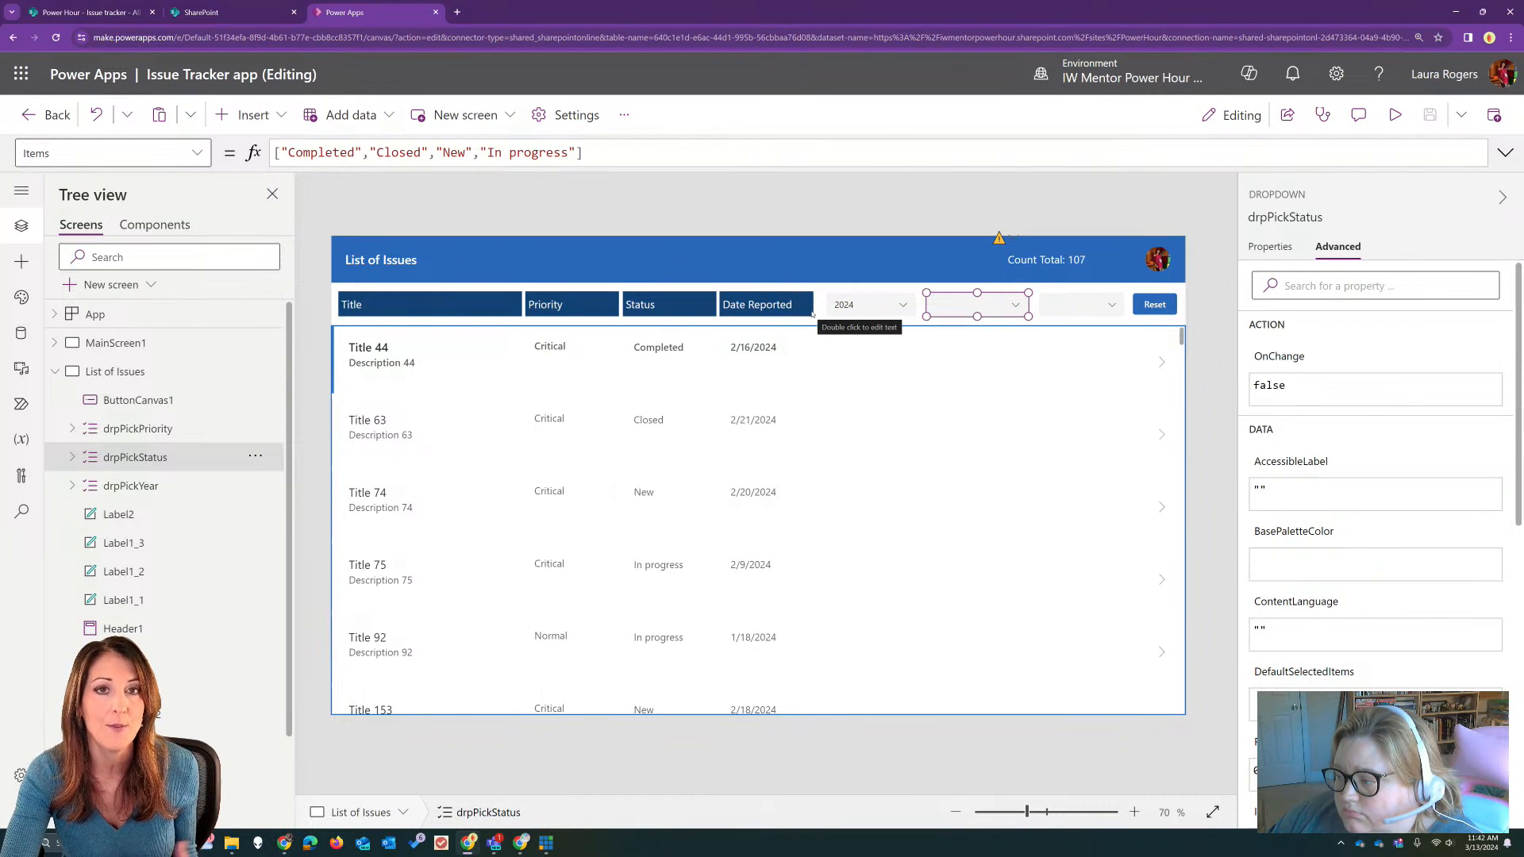
pyautogui.click(798, 517)
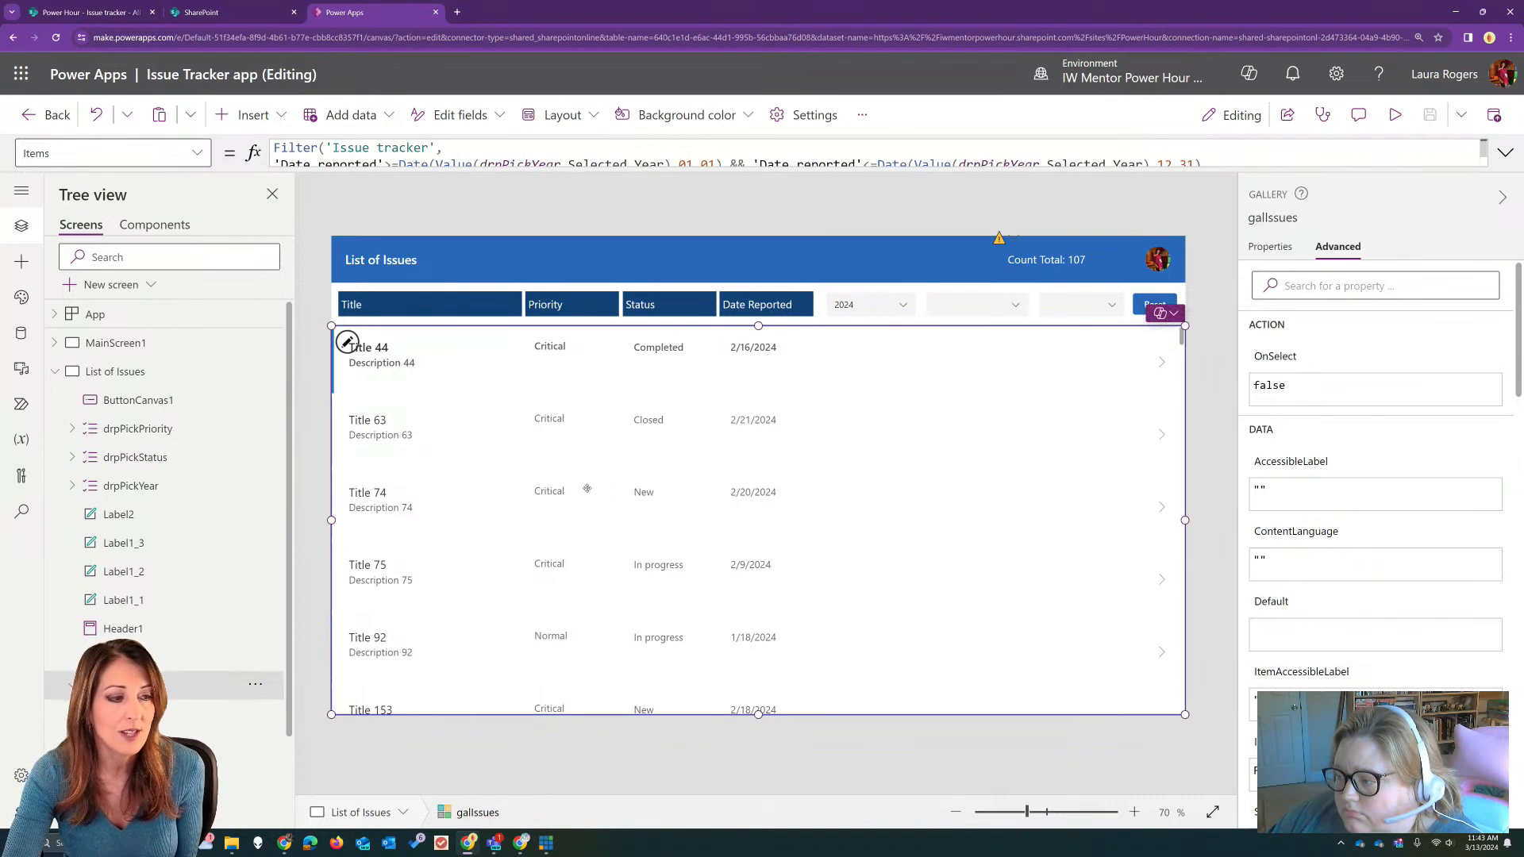
pyautogui.click(196, 350)
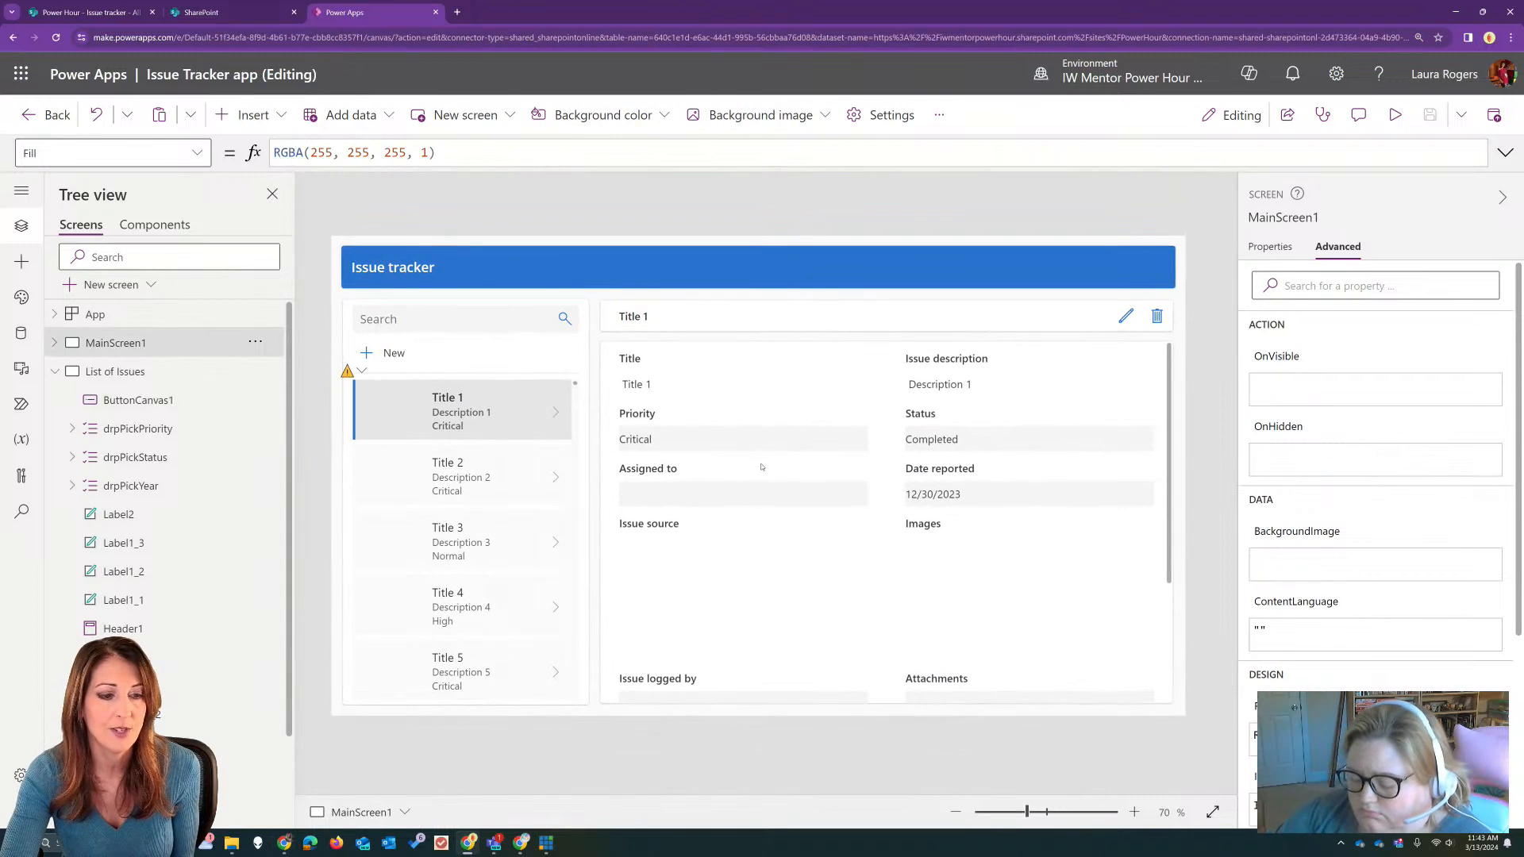
pyautogui.click(747, 437)
pyautogui.click(747, 438)
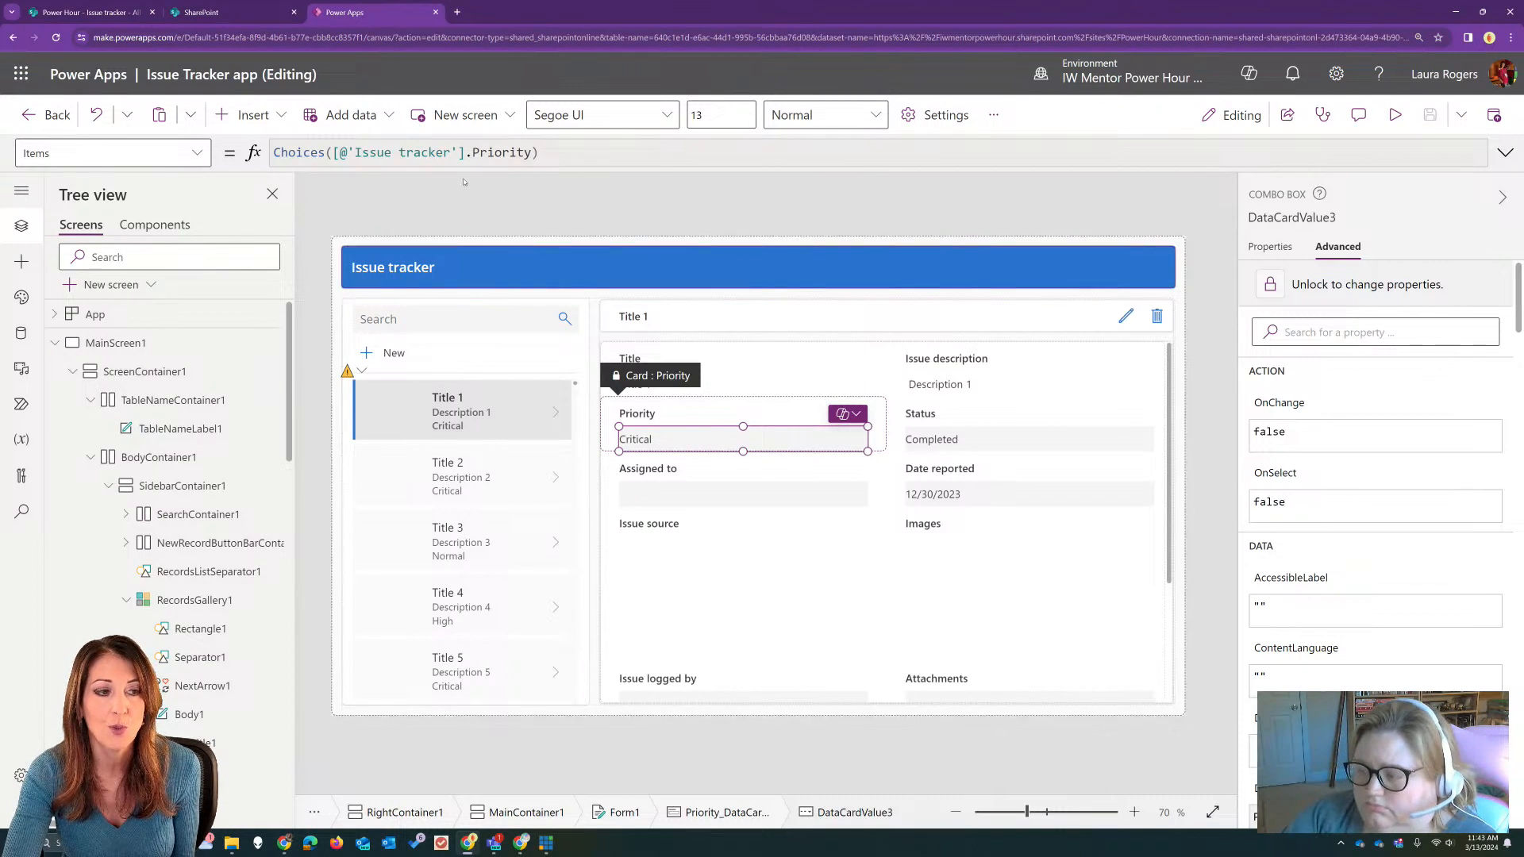
pyautogui.click(1504, 153)
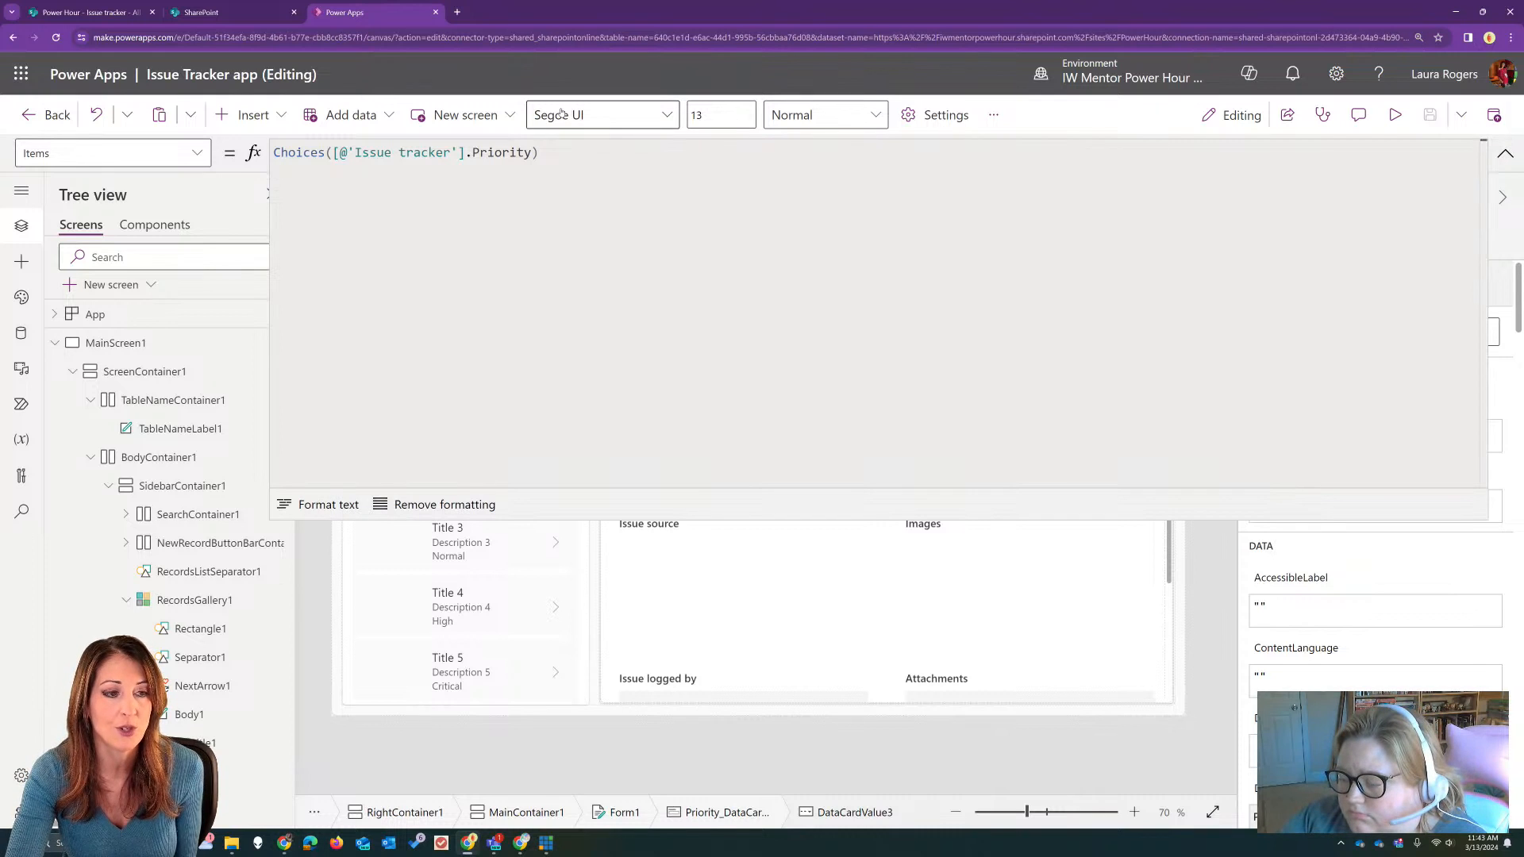
pyautogui.moveTo(540, 153); pyautogui.dragTo(249, 156)
pyautogui.hotkey('ctrl', 'c')
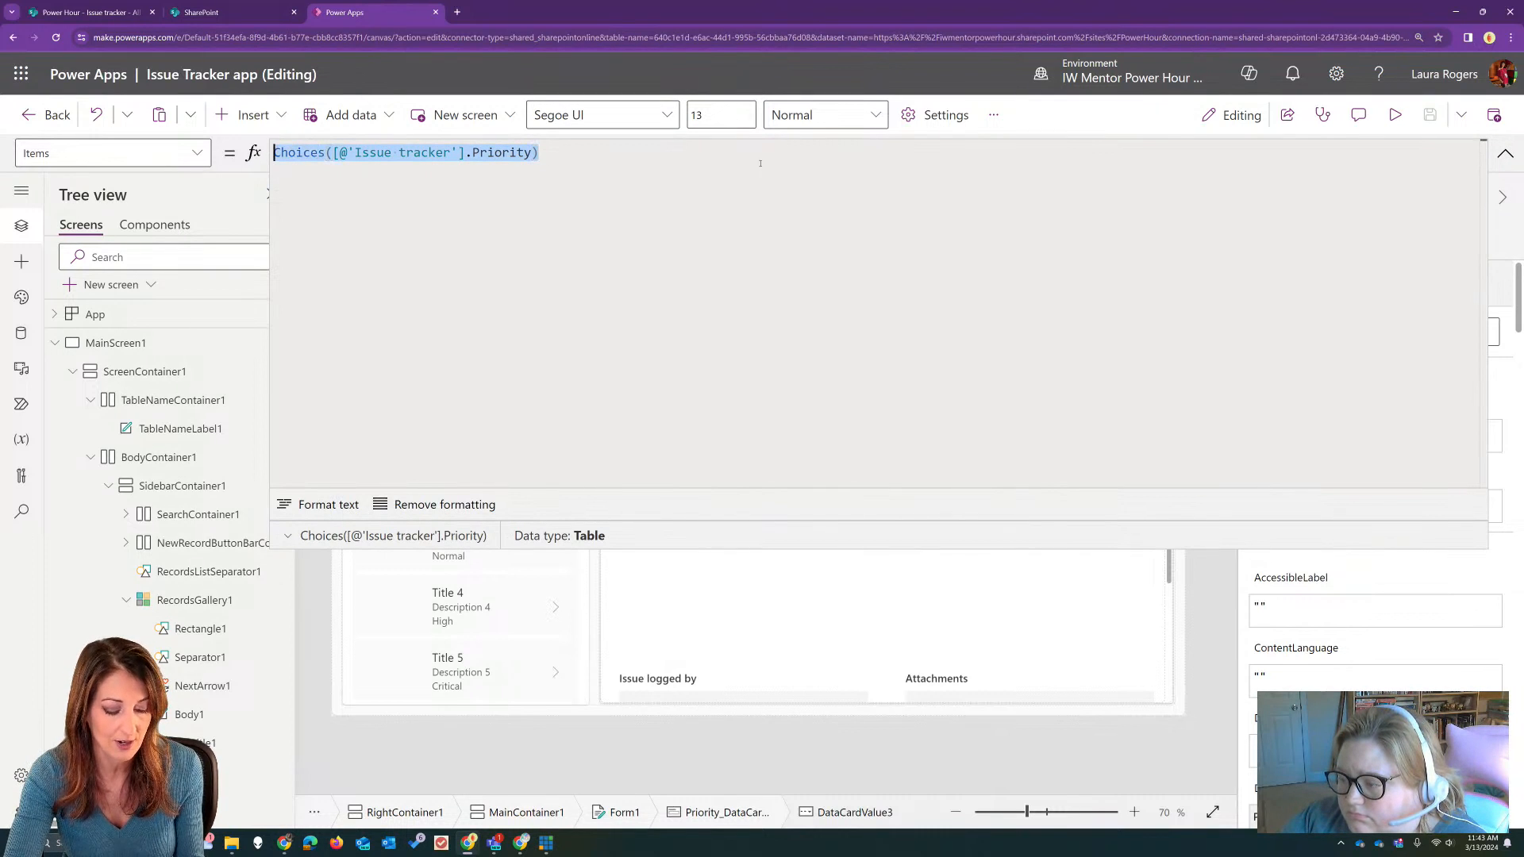
pyautogui.click(1504, 153)
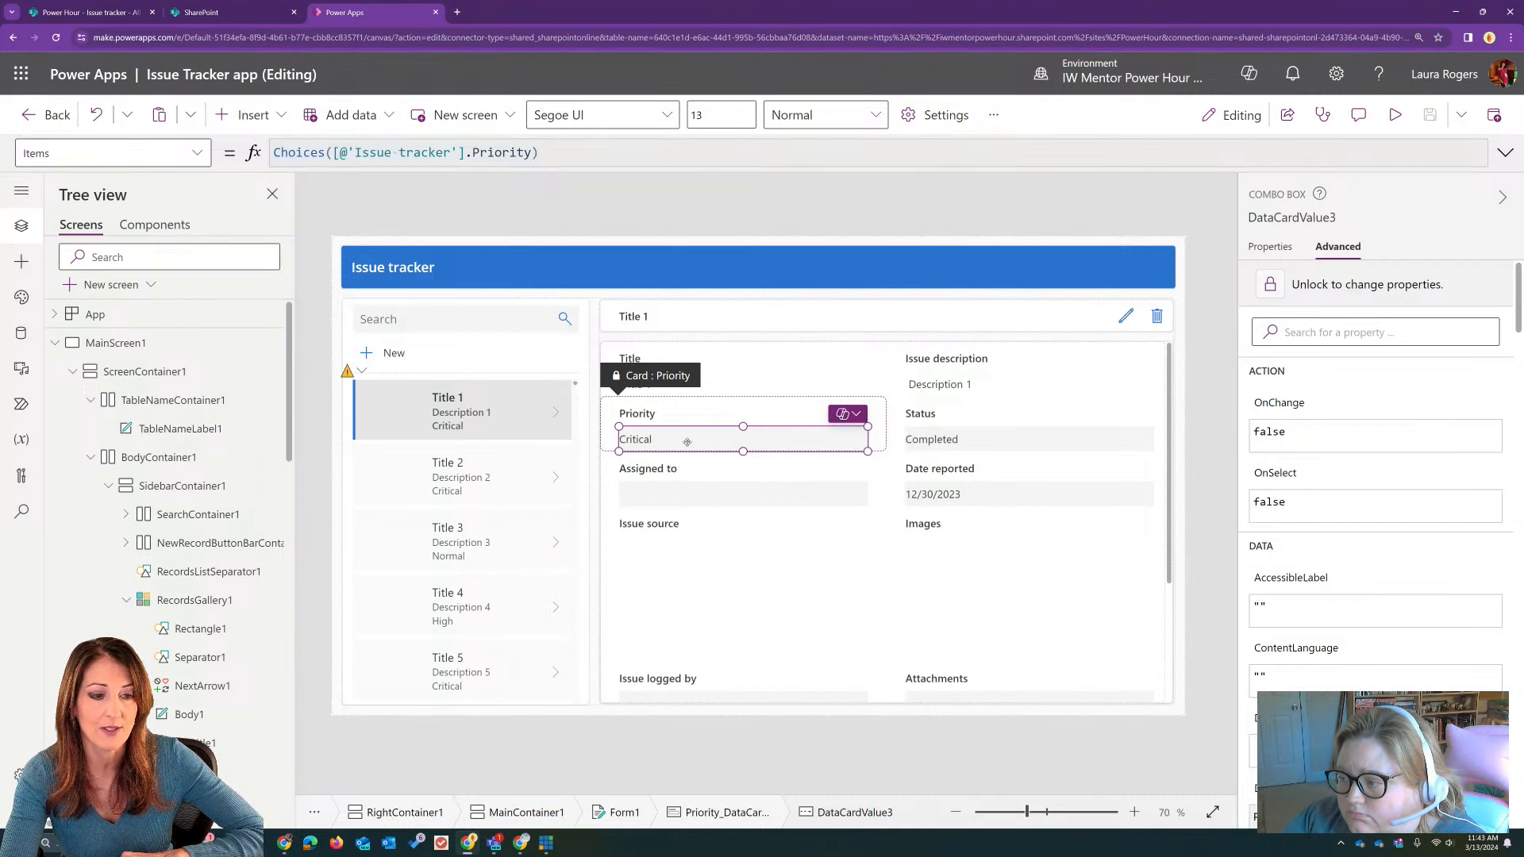
# Step: On the List of Issues screen, replace drpPickPriority's hardcoded Items list with the copied formula Choices([@'Issue tracker'].Priority)
pyautogui.click(55, 342)
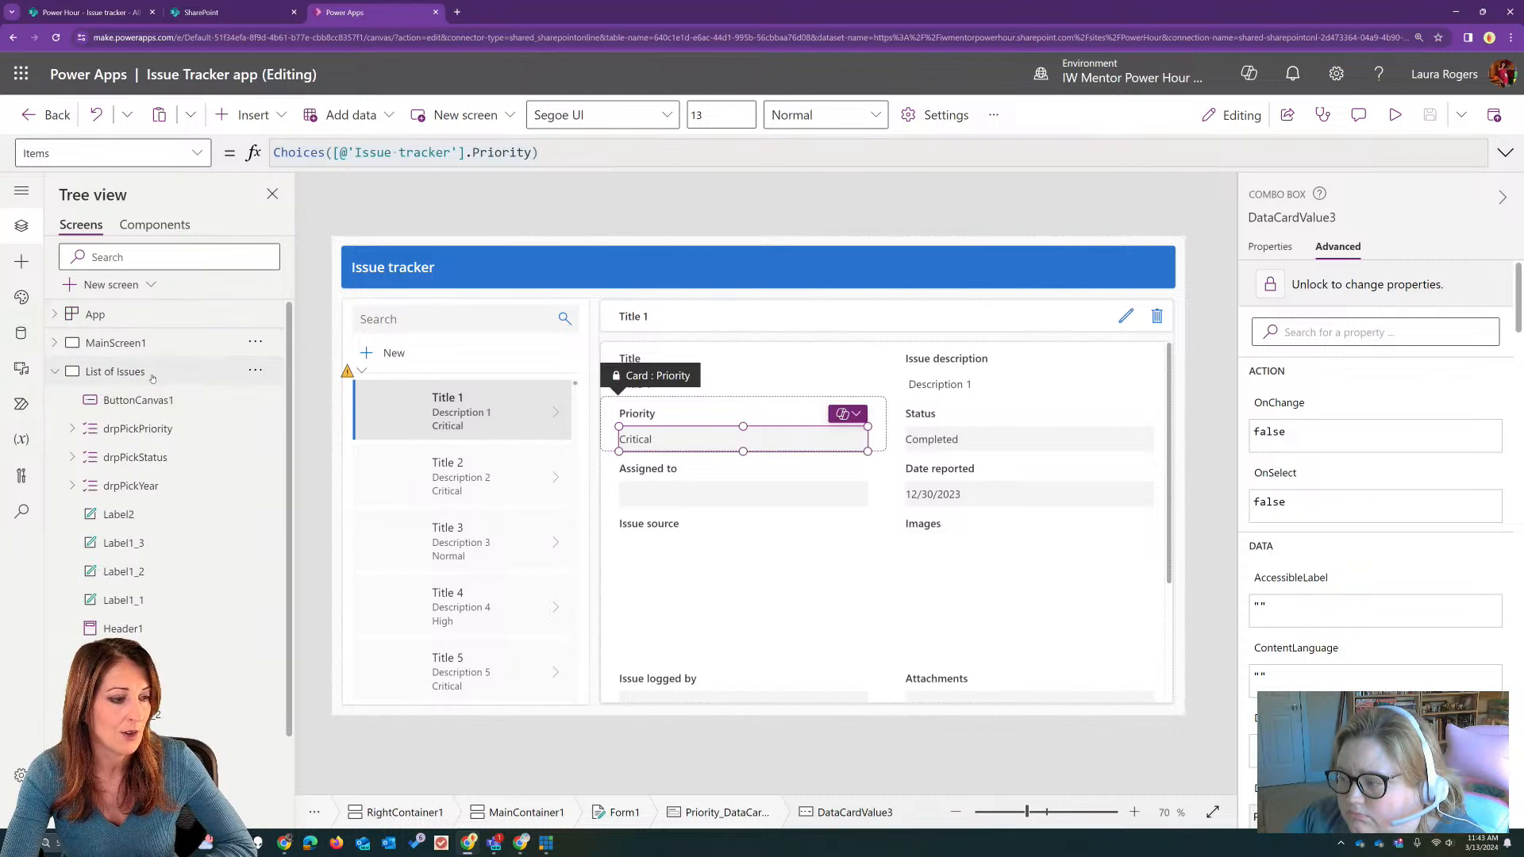
pyautogui.click(115, 372)
pyautogui.click(1068, 299)
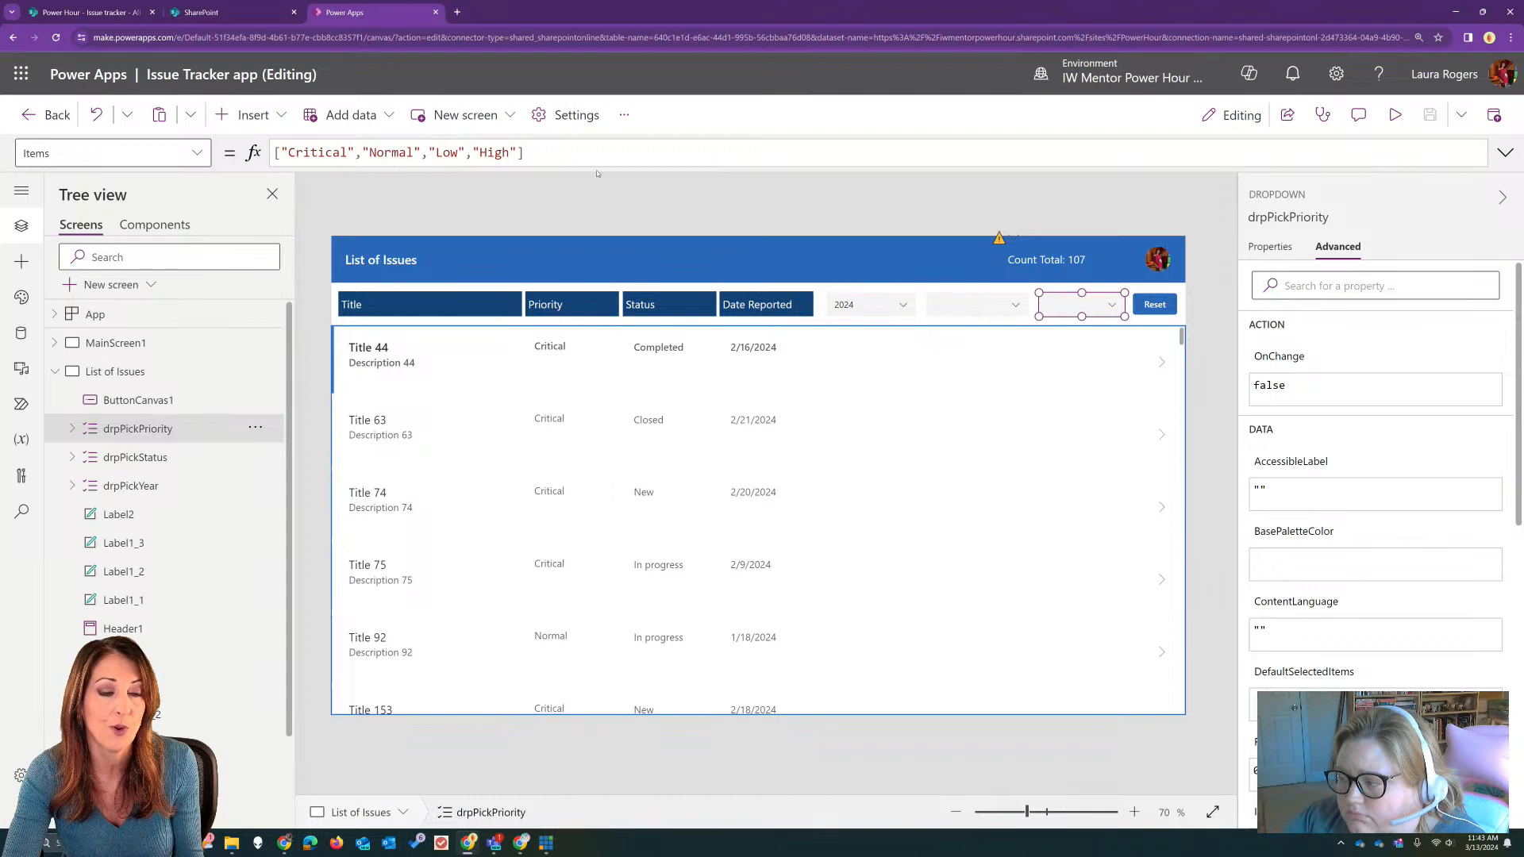
pyautogui.moveTo(523, 152); pyautogui.dragTo(247, 152)
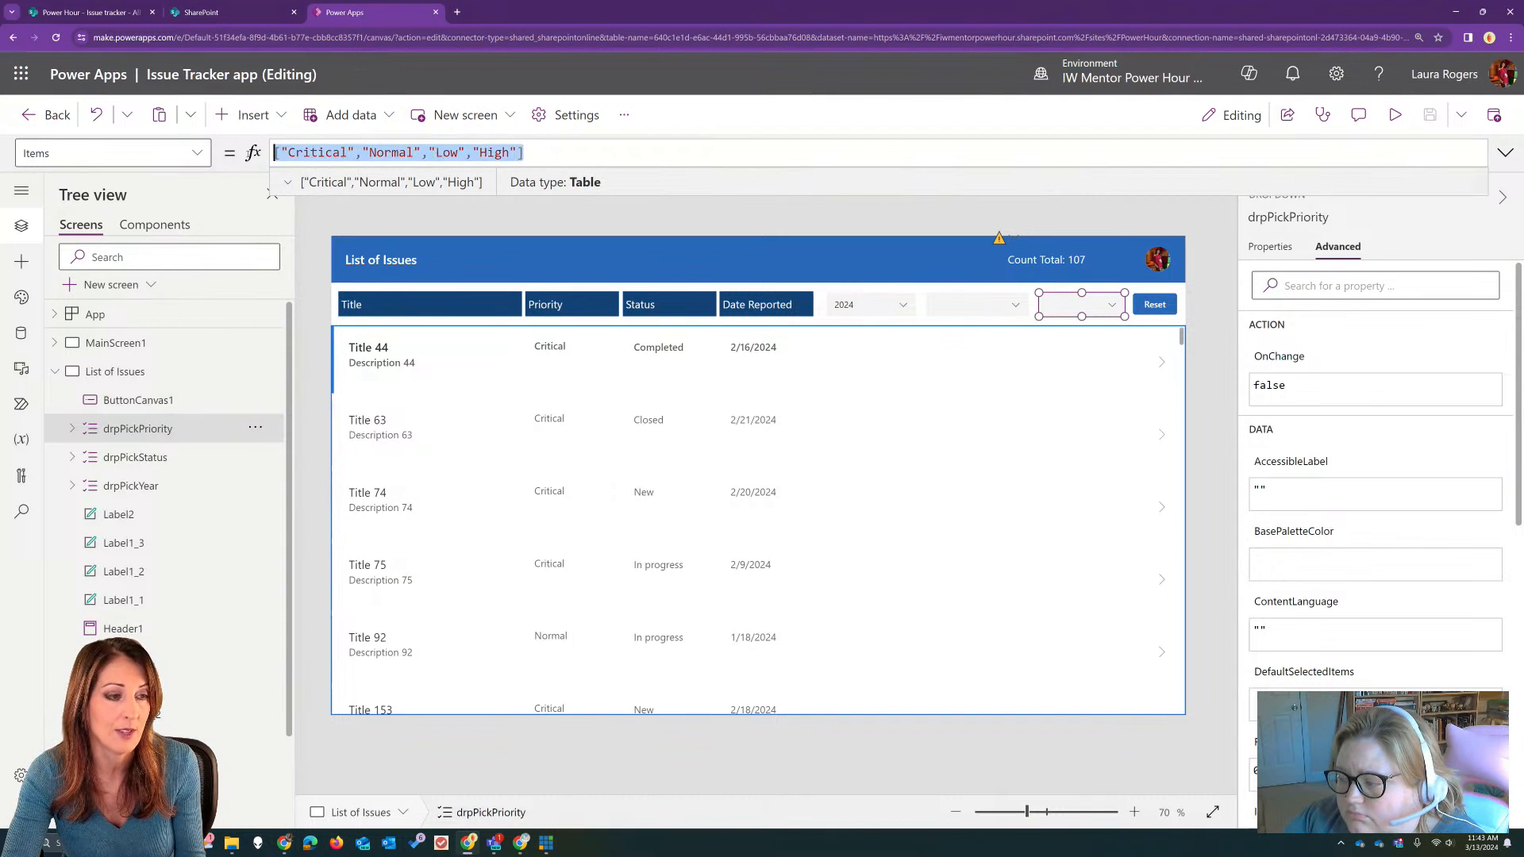
pyautogui.hotkey('ctrl', 'v')
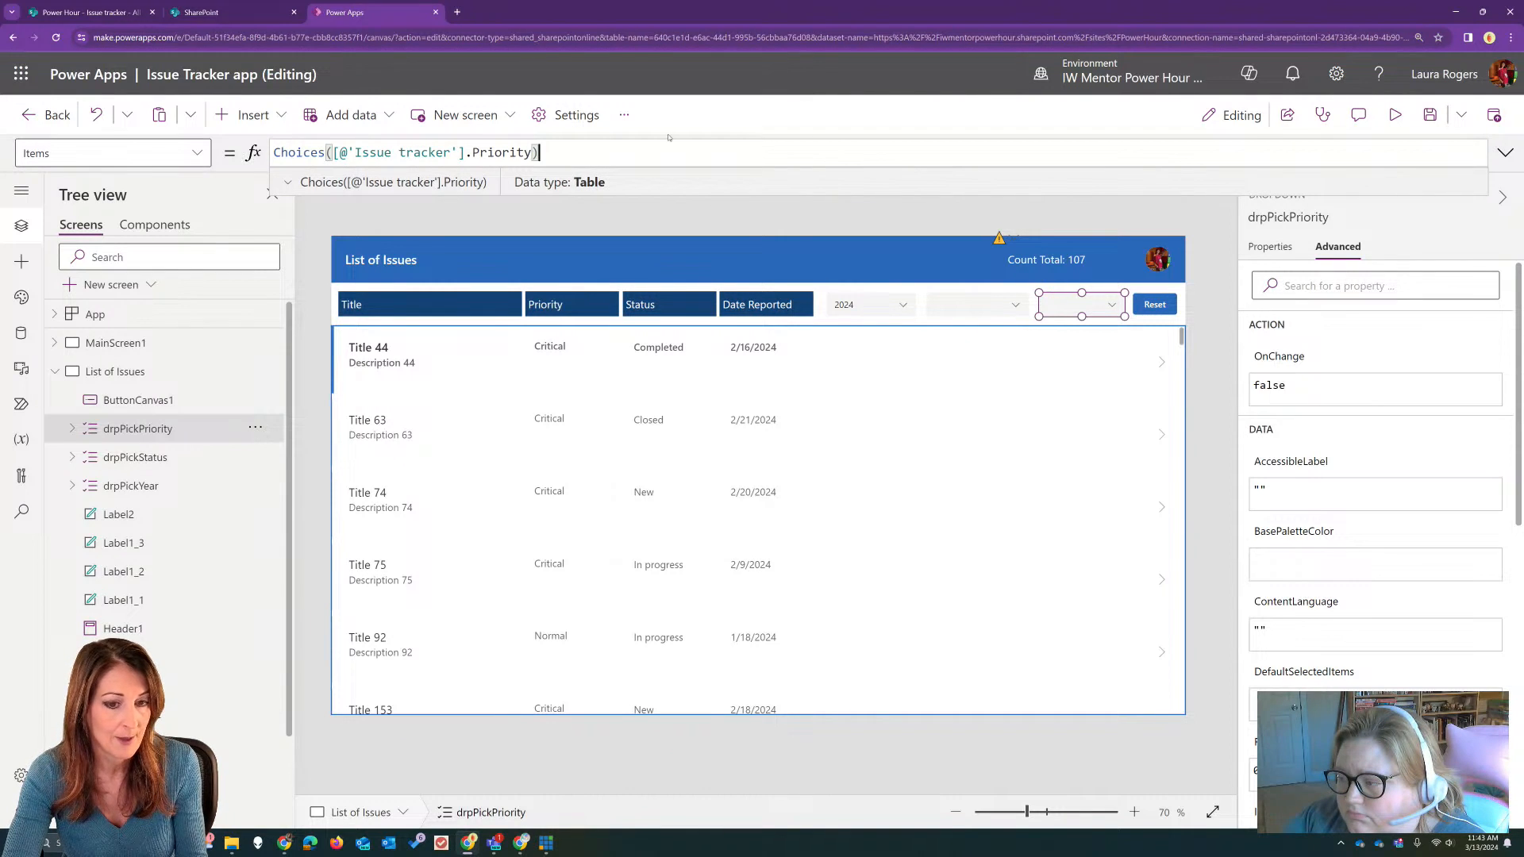
# Step: Preview the app, check the choices offered by the priority dropdown, and leave the preview
pyautogui.click(1394, 114)
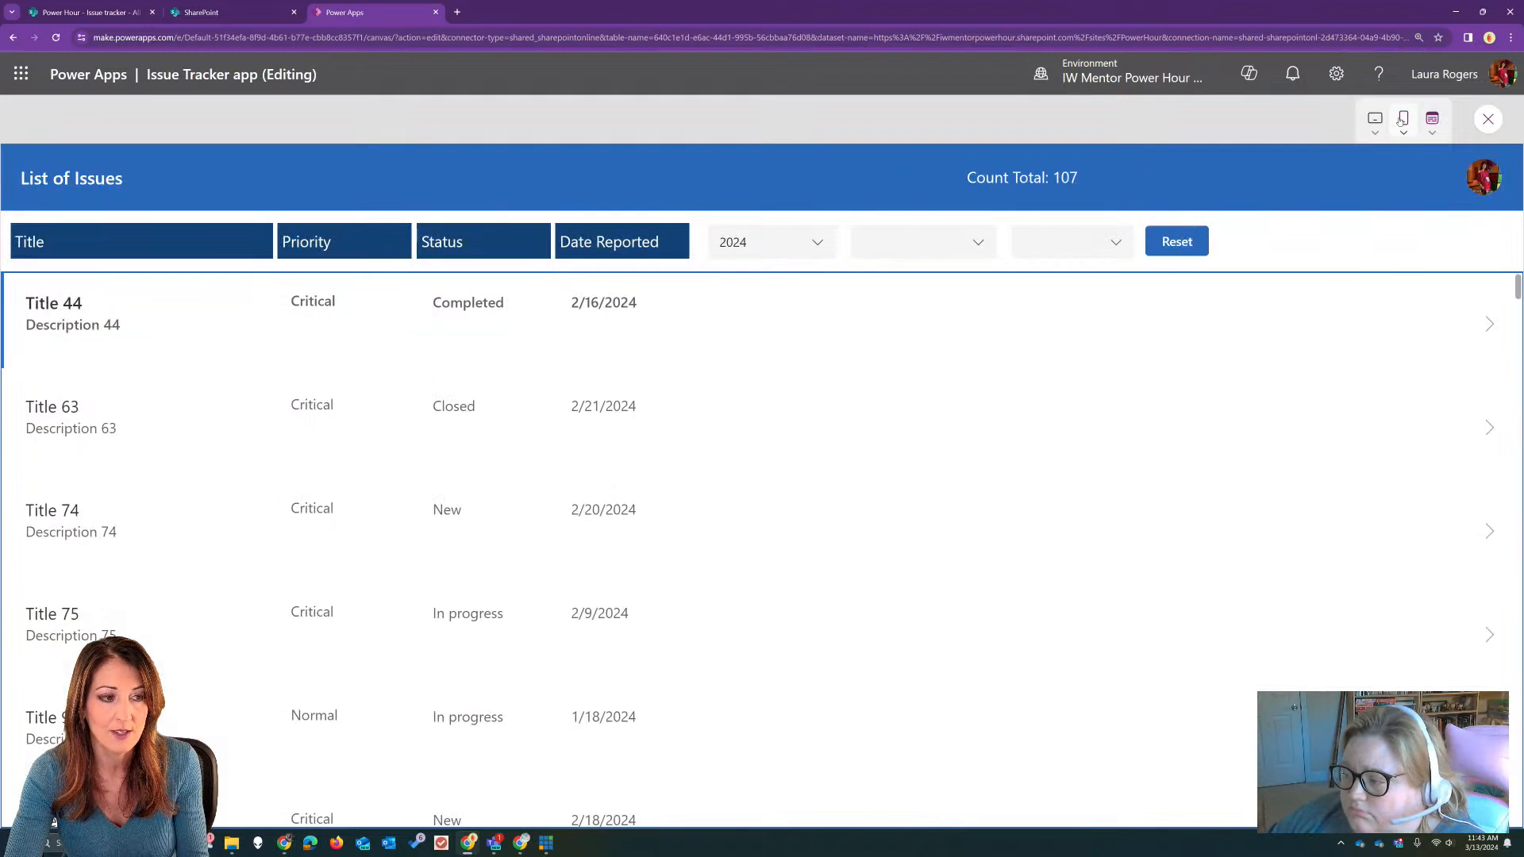
pyautogui.click(1116, 242)
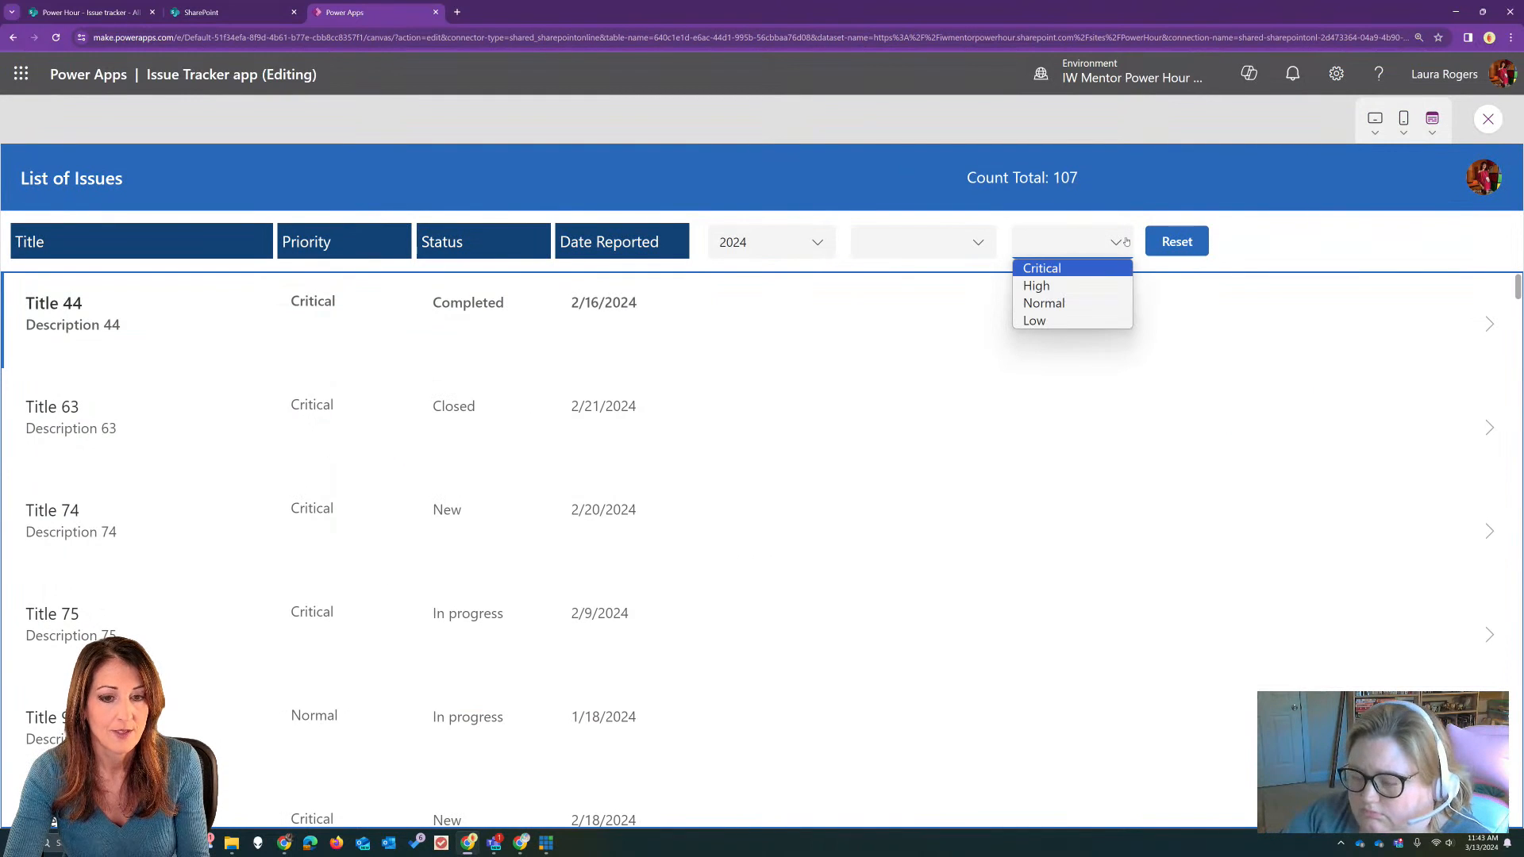
pyautogui.click(1123, 240)
pyautogui.click(1488, 120)
# Step: Examine which field drpPickPriority displays and its field details, then close the field settings
pyautogui.click(1092, 302)
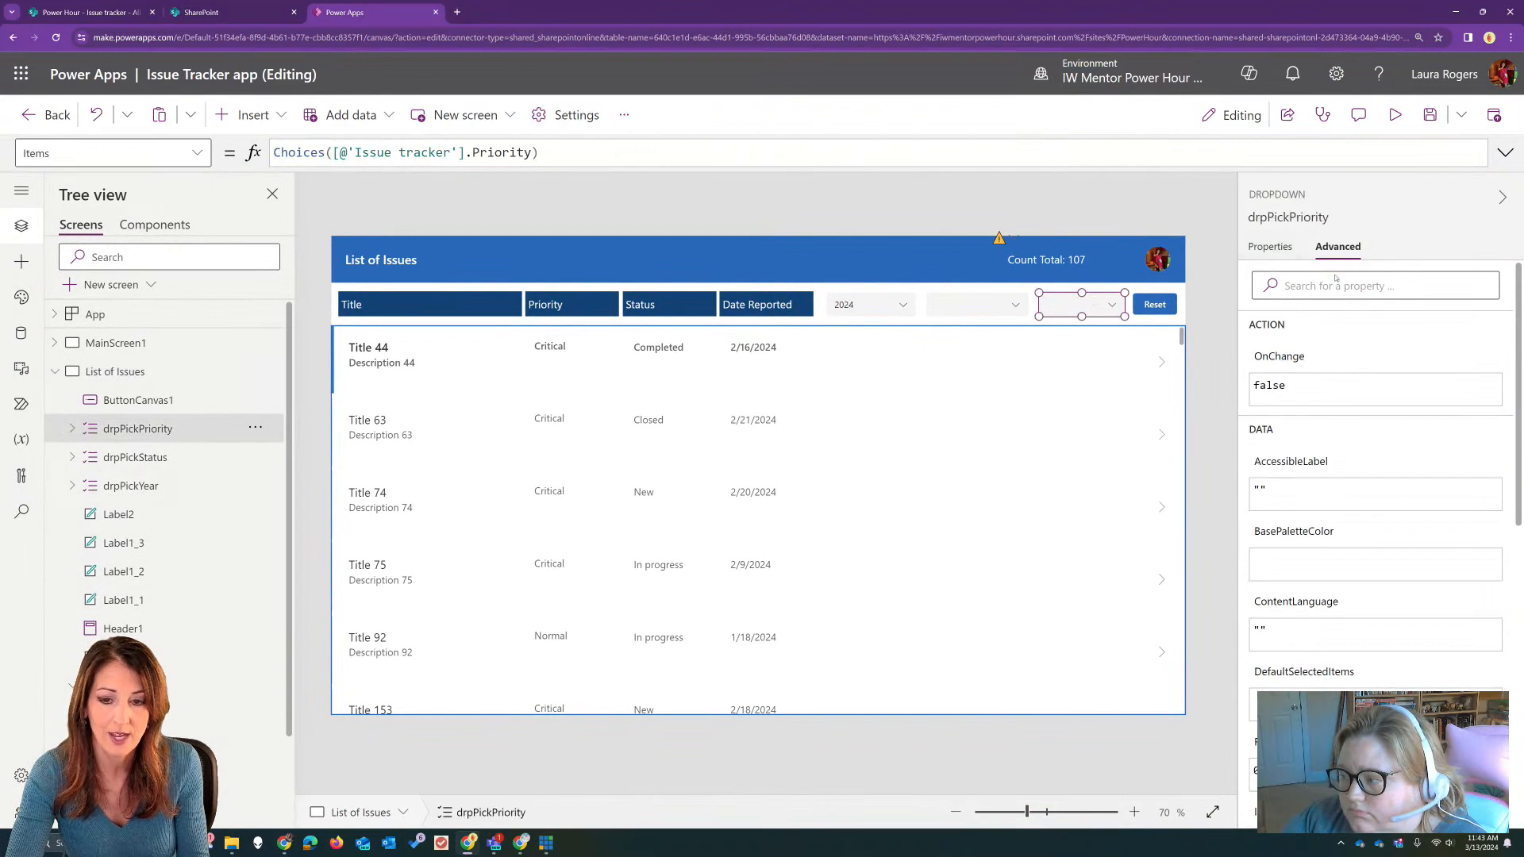
pyautogui.click(1270, 246)
pyautogui.click(1505, 347)
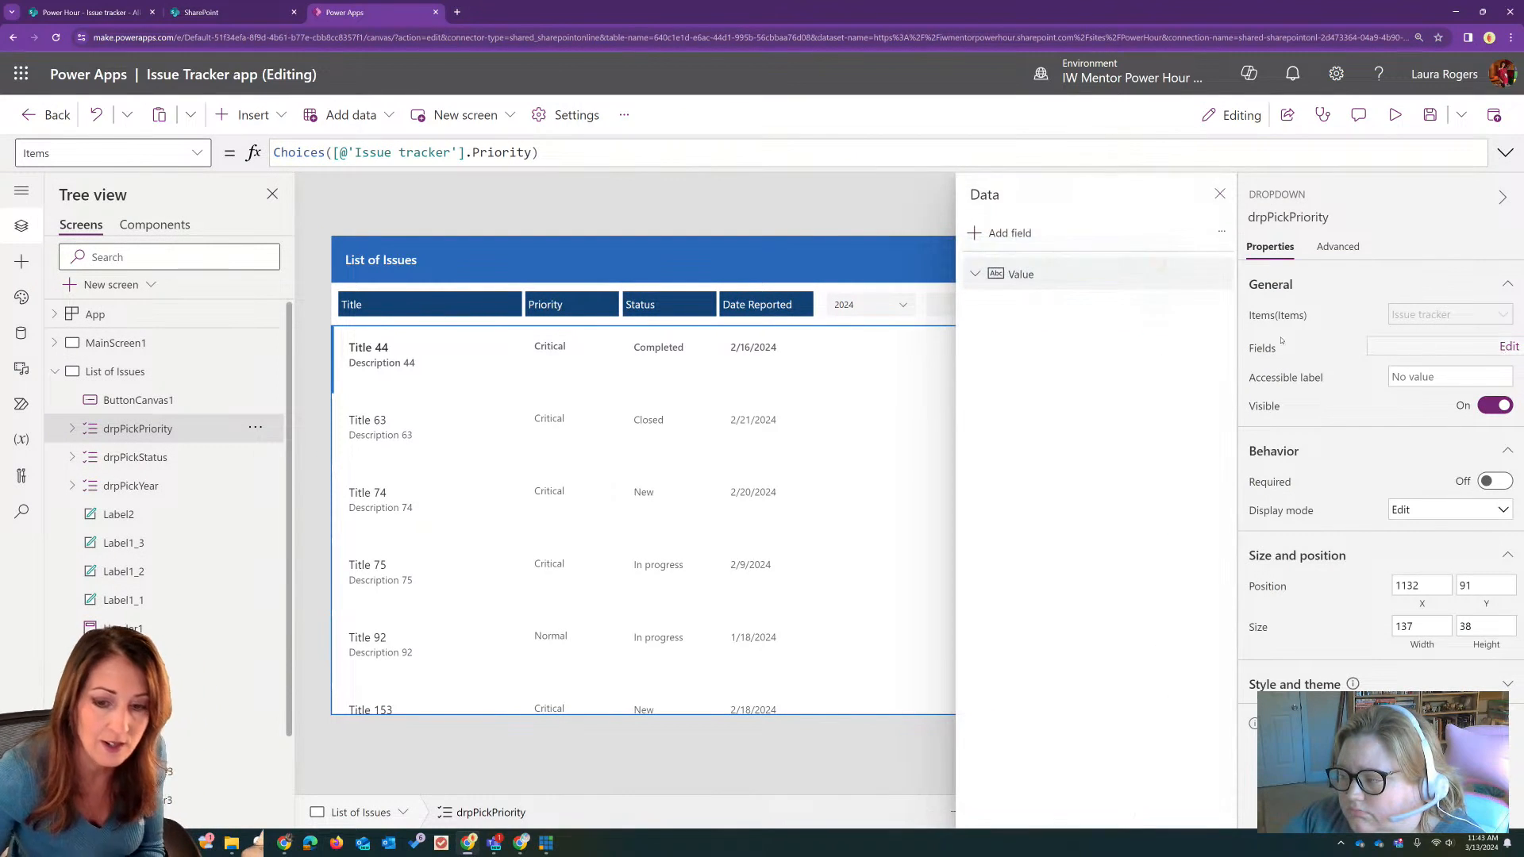
pyautogui.click(1217, 273)
pyautogui.click(1251, 338)
pyautogui.click(1002, 232)
pyautogui.click(989, 343)
pyautogui.click(1008, 381)
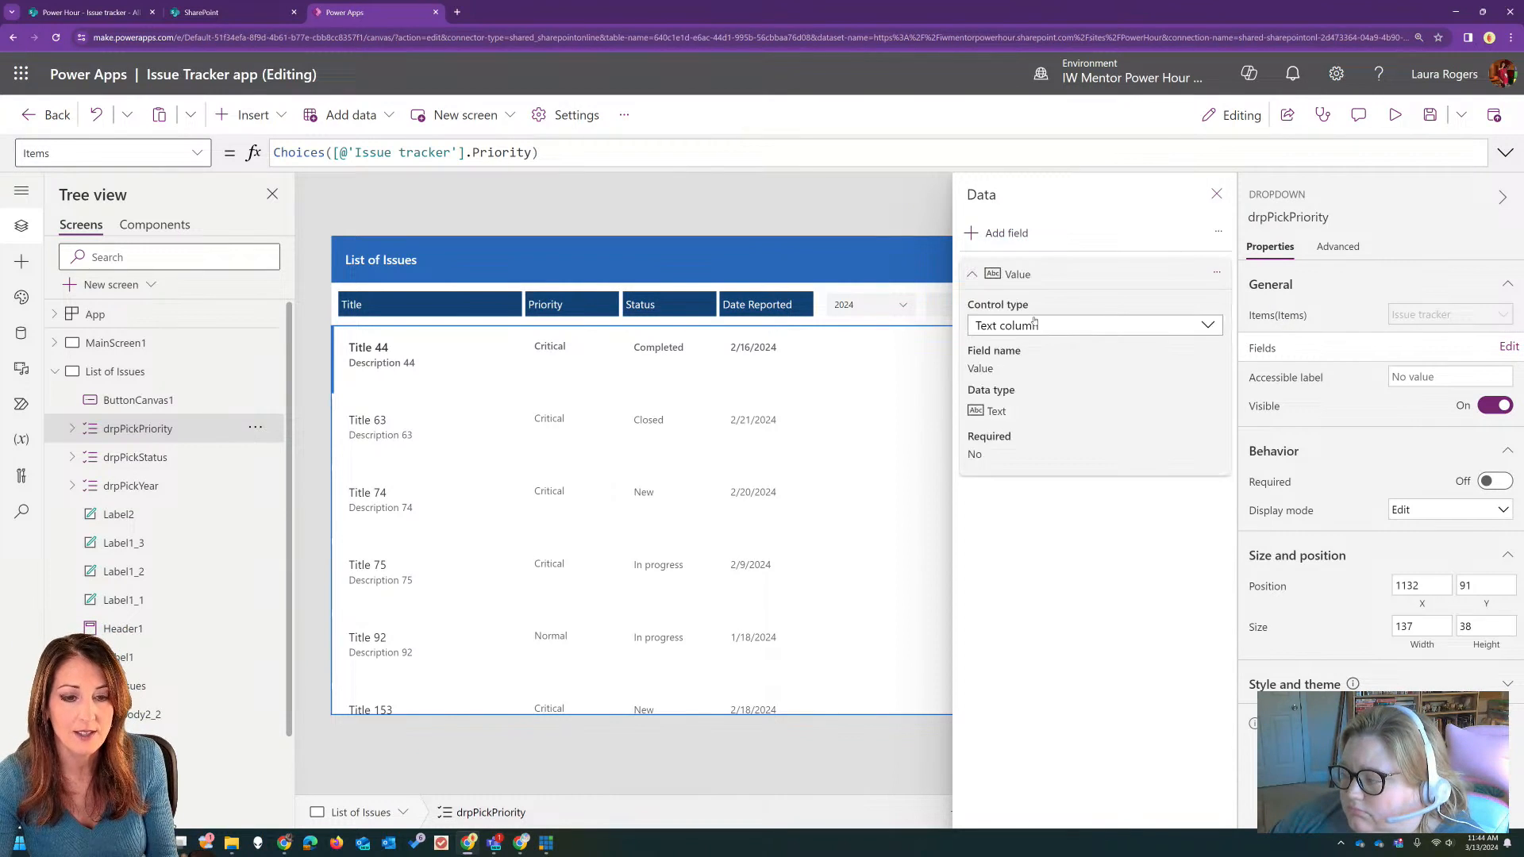
pyautogui.click(1217, 194)
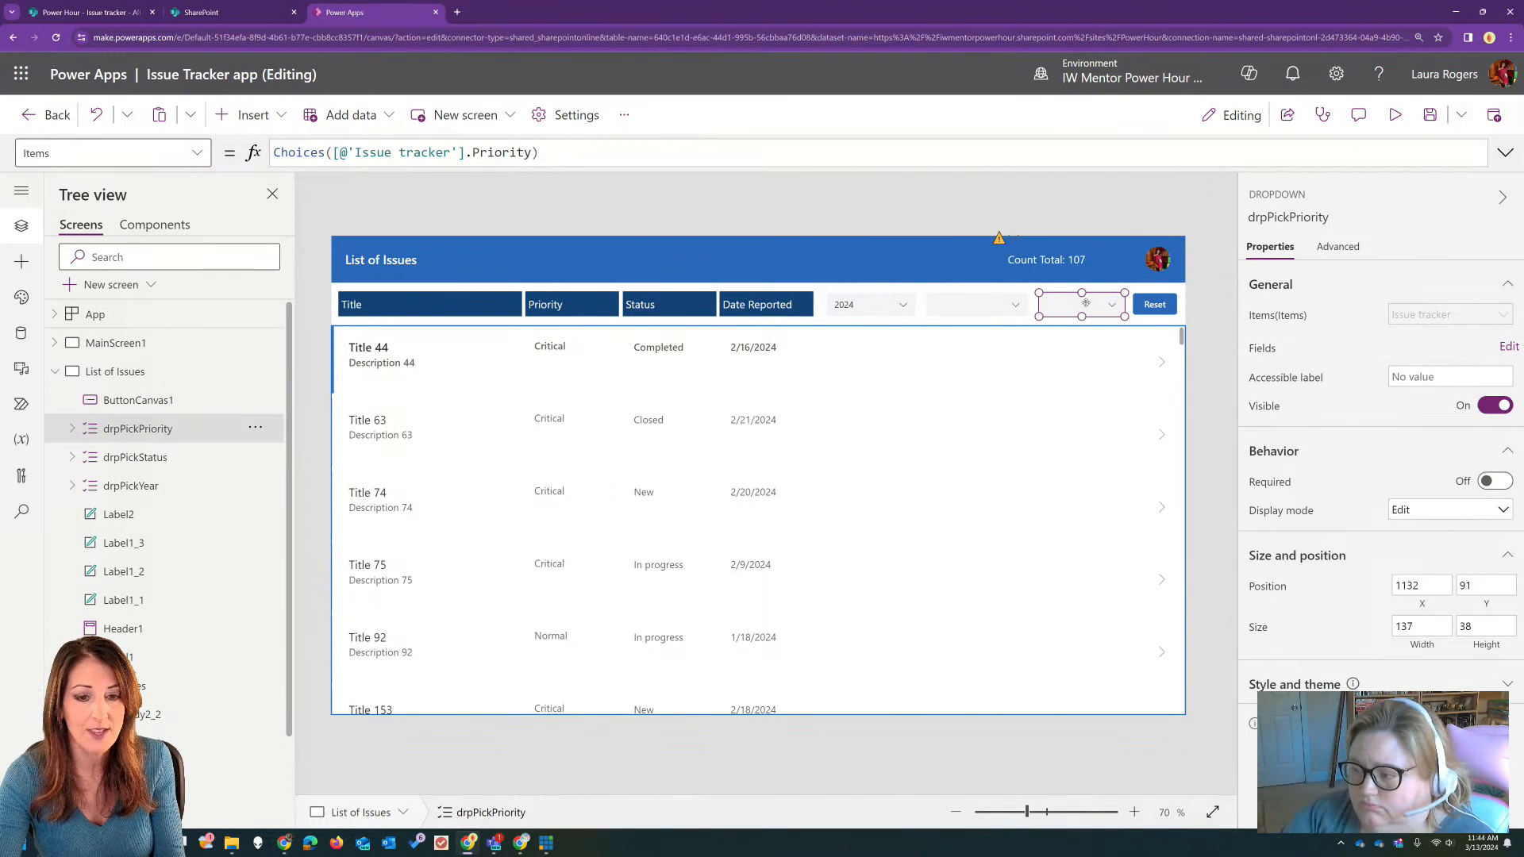
# Step: On MainScreen1, copy the Items formula Choices([@'Issue tracker'].Status) from the form's Status combo box
pyautogui.click(971, 307)
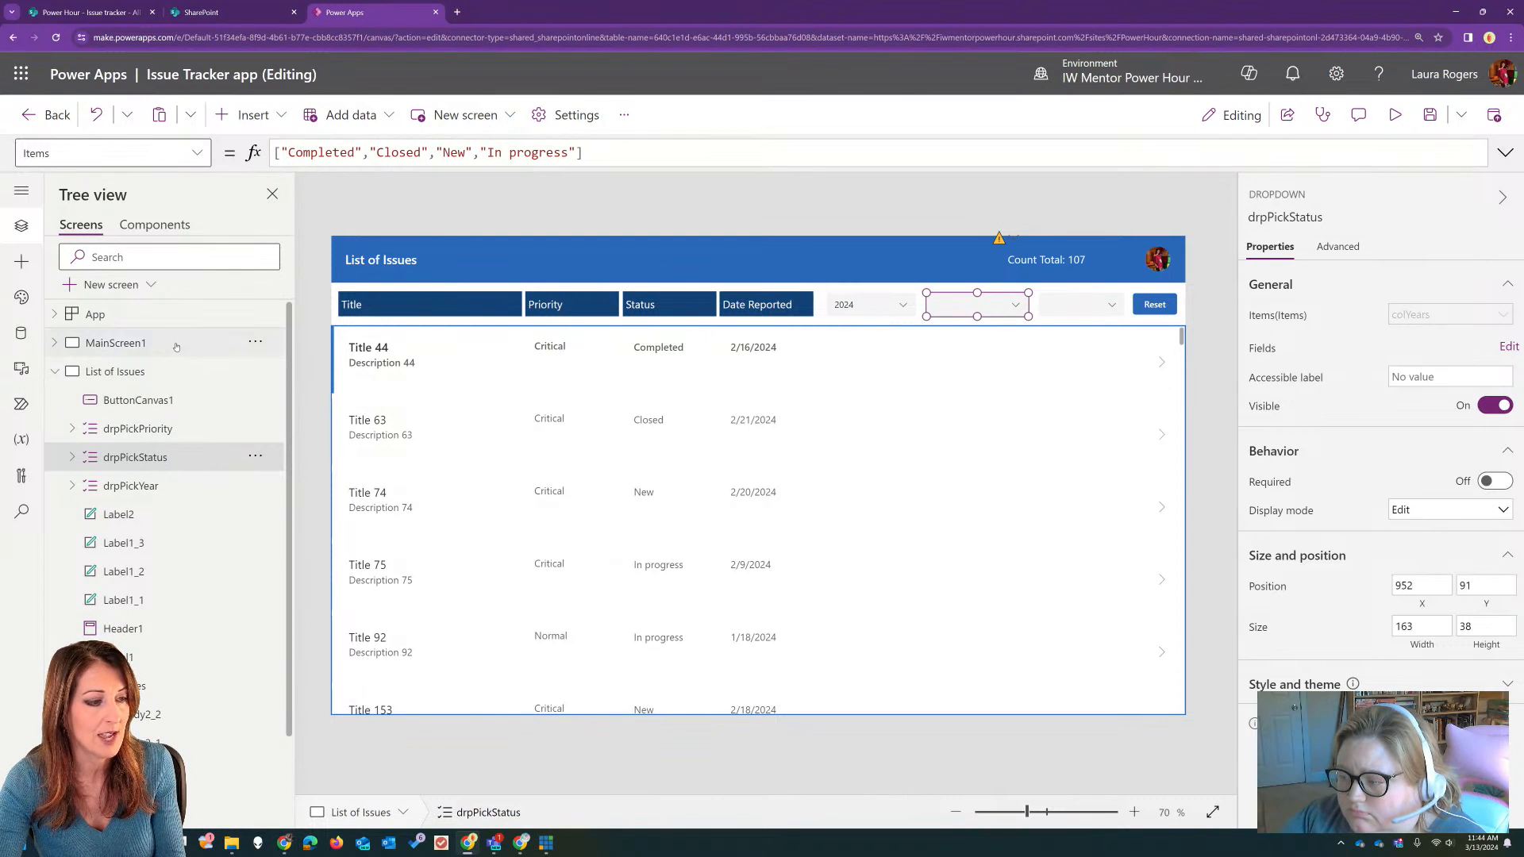
pyautogui.click(111, 342)
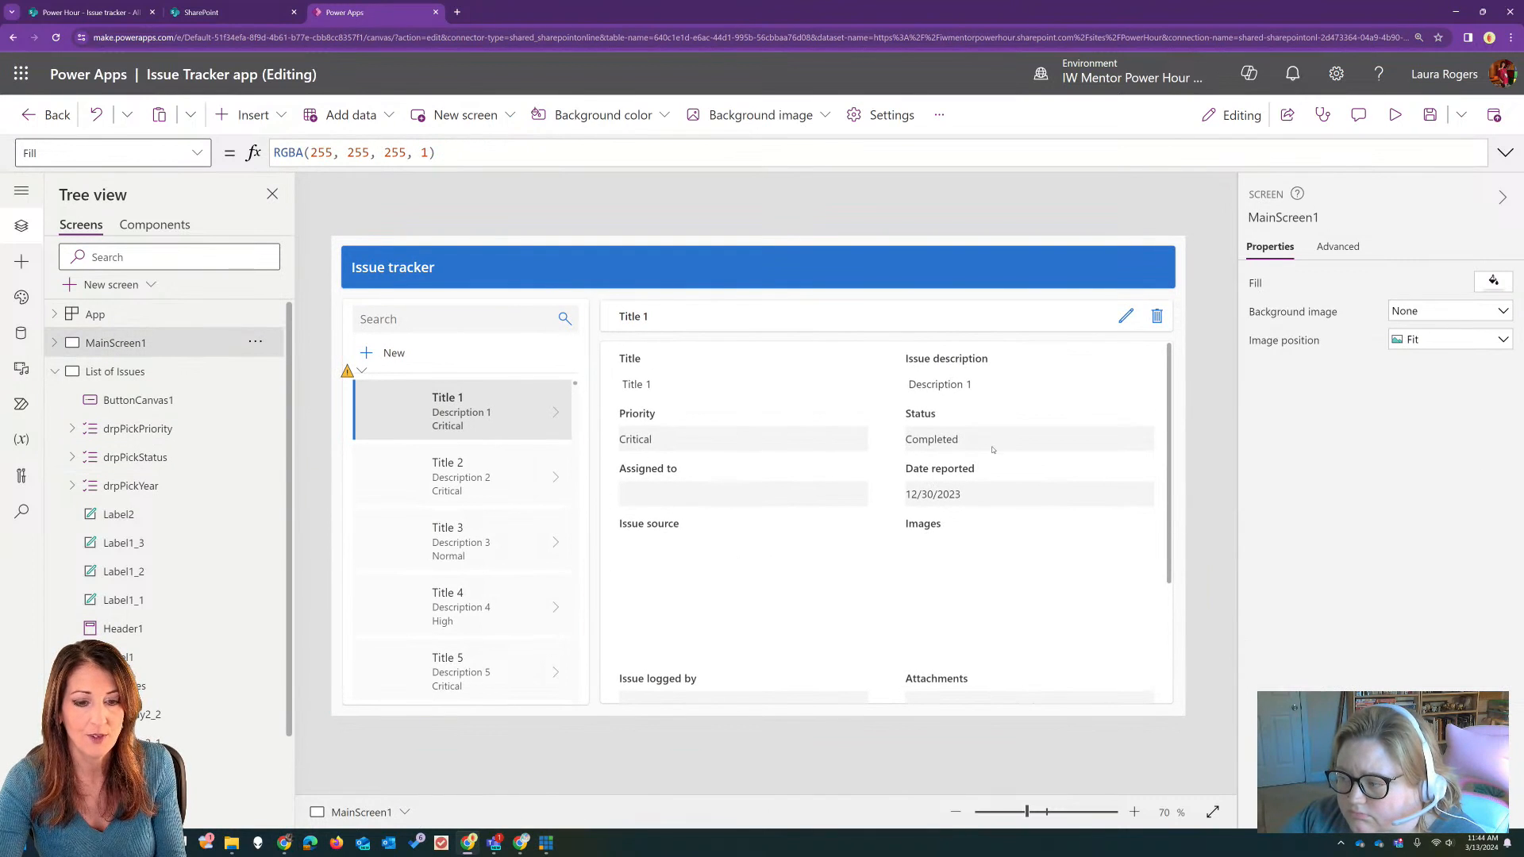
pyautogui.click(992, 449)
pyautogui.click(992, 445)
pyautogui.click(553, 144)
pyautogui.moveTo(553, 144); pyautogui.dragTo(271, 151)
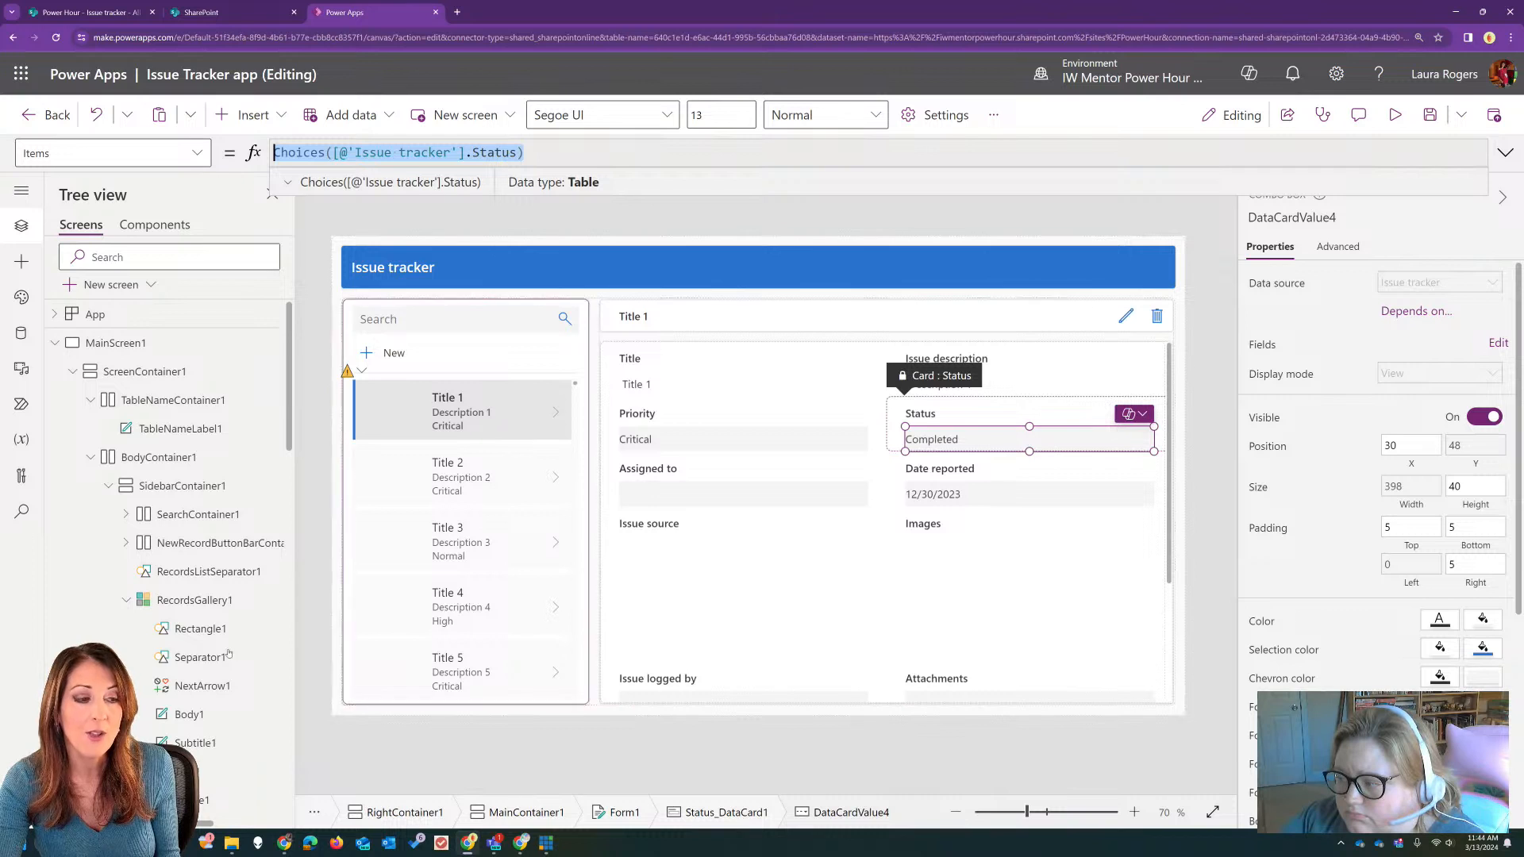
# Step: On the List of Issues screen, replace drpPickStatus's hardcoded Items list with the copied formula Choices([@'Issue tracker'].Status)
pyautogui.click(54, 345)
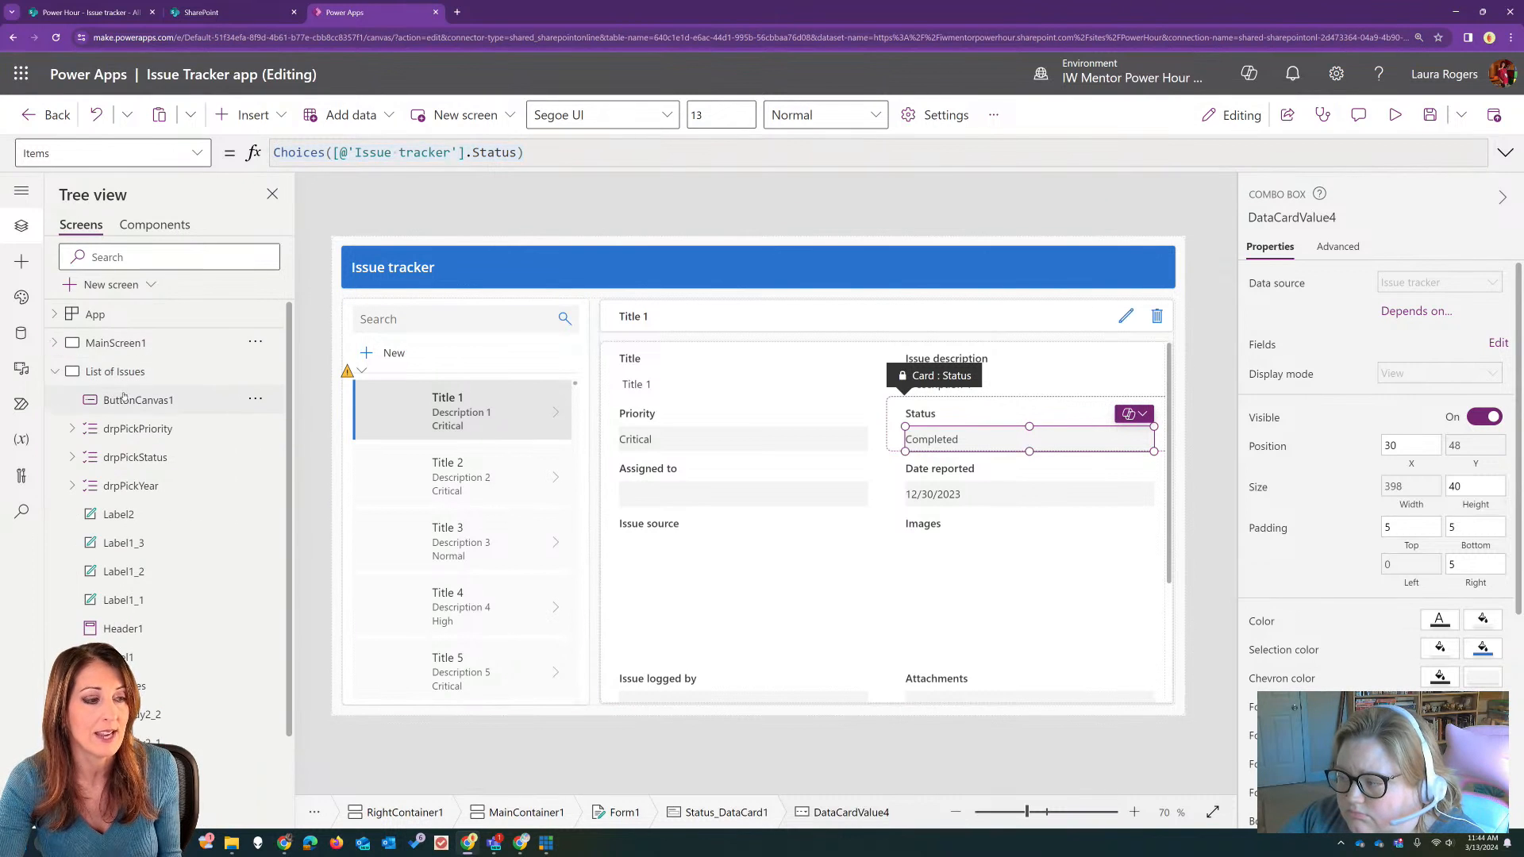
pyautogui.click(115, 371)
pyautogui.click(965, 307)
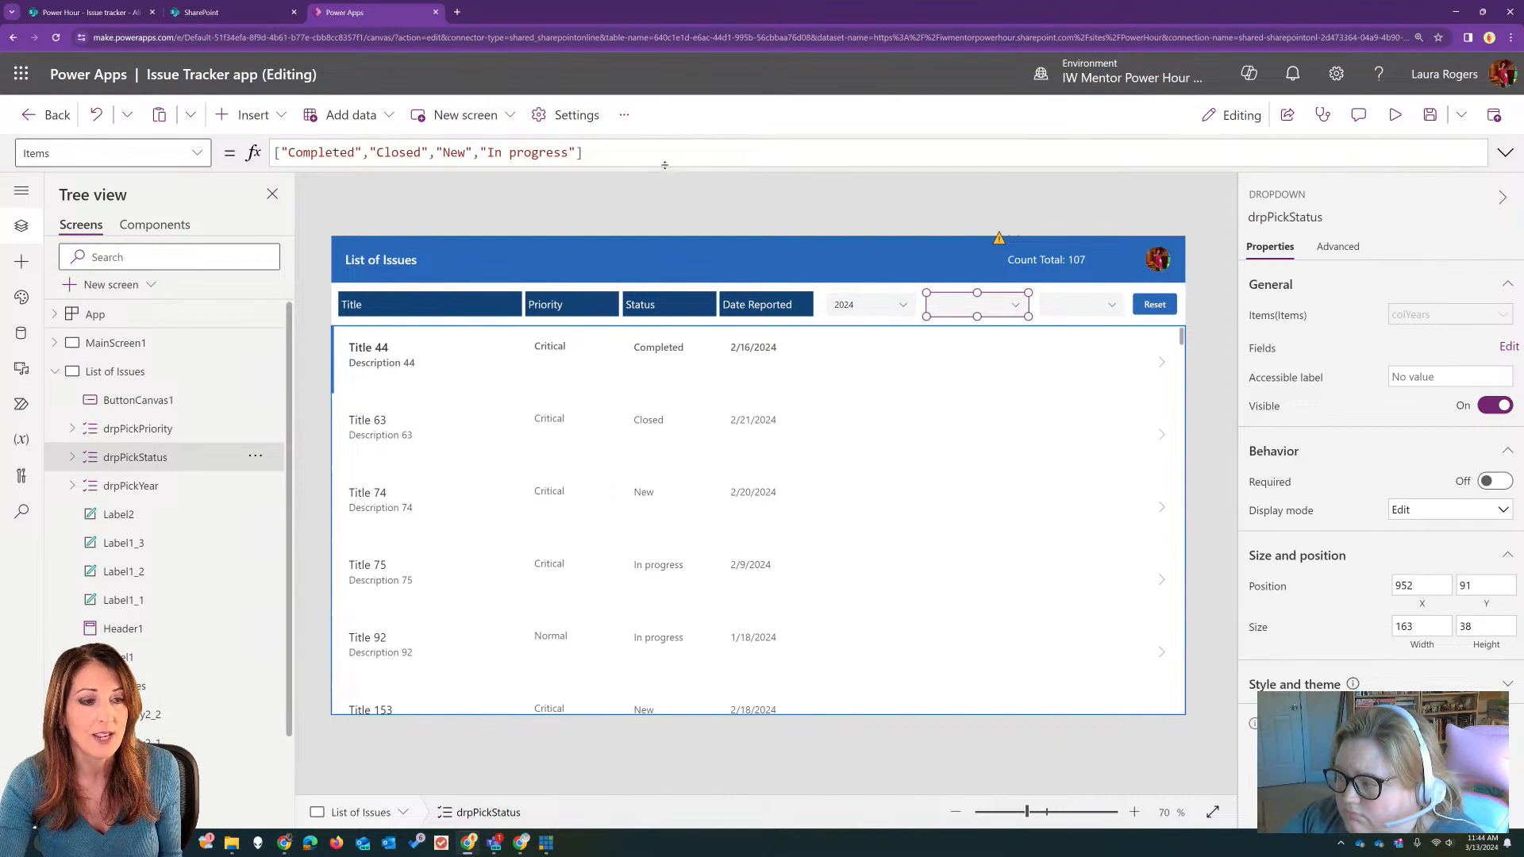
pyautogui.click(546, 156)
pyautogui.moveTo(588, 153); pyautogui.dragTo(274, 152)
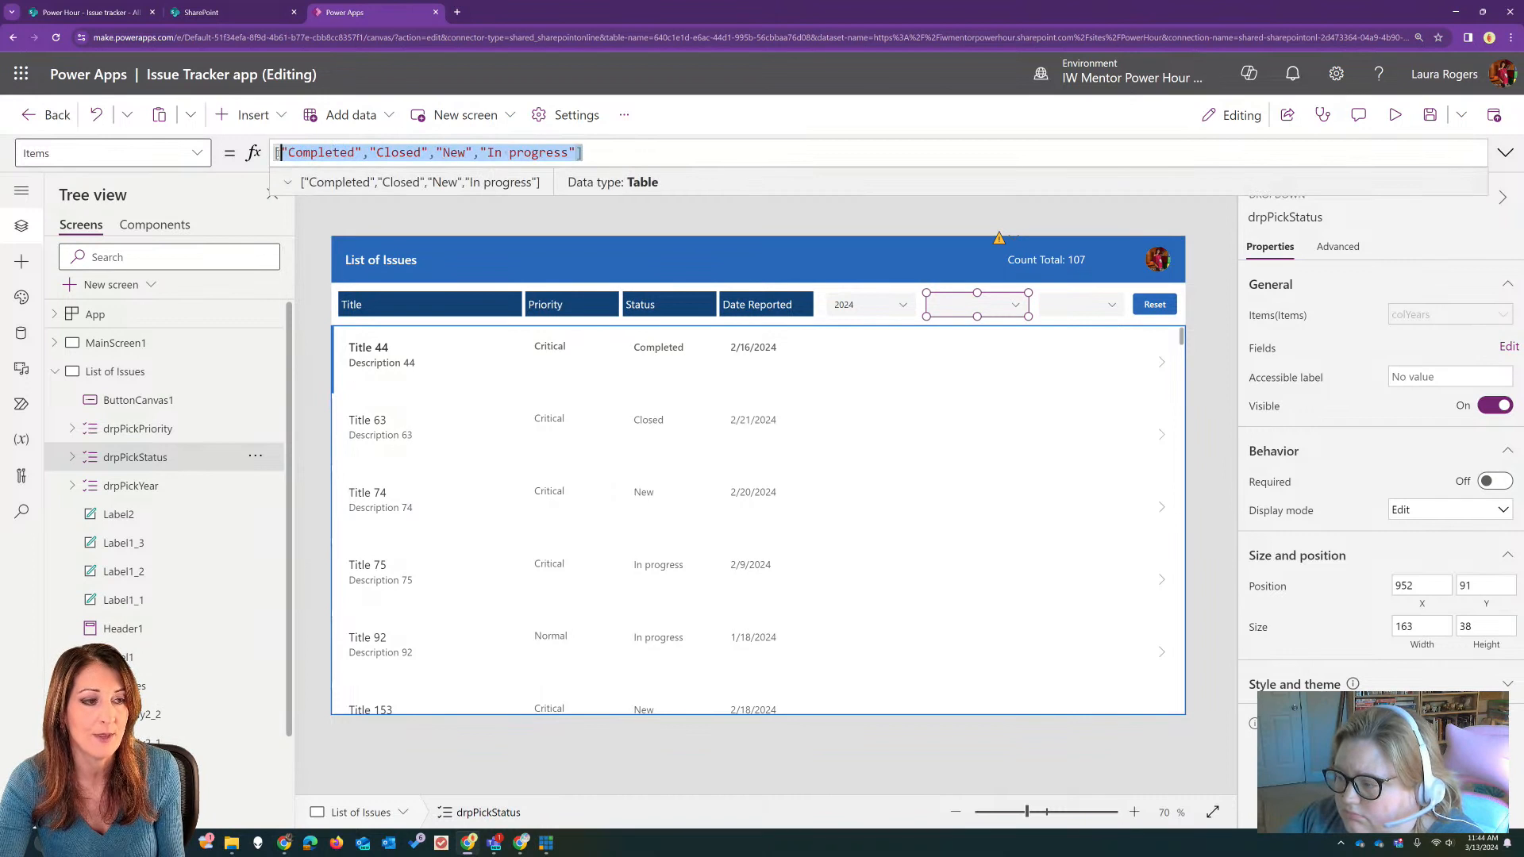
pyautogui.write("Choices([@'Issue tracker'].Status)")
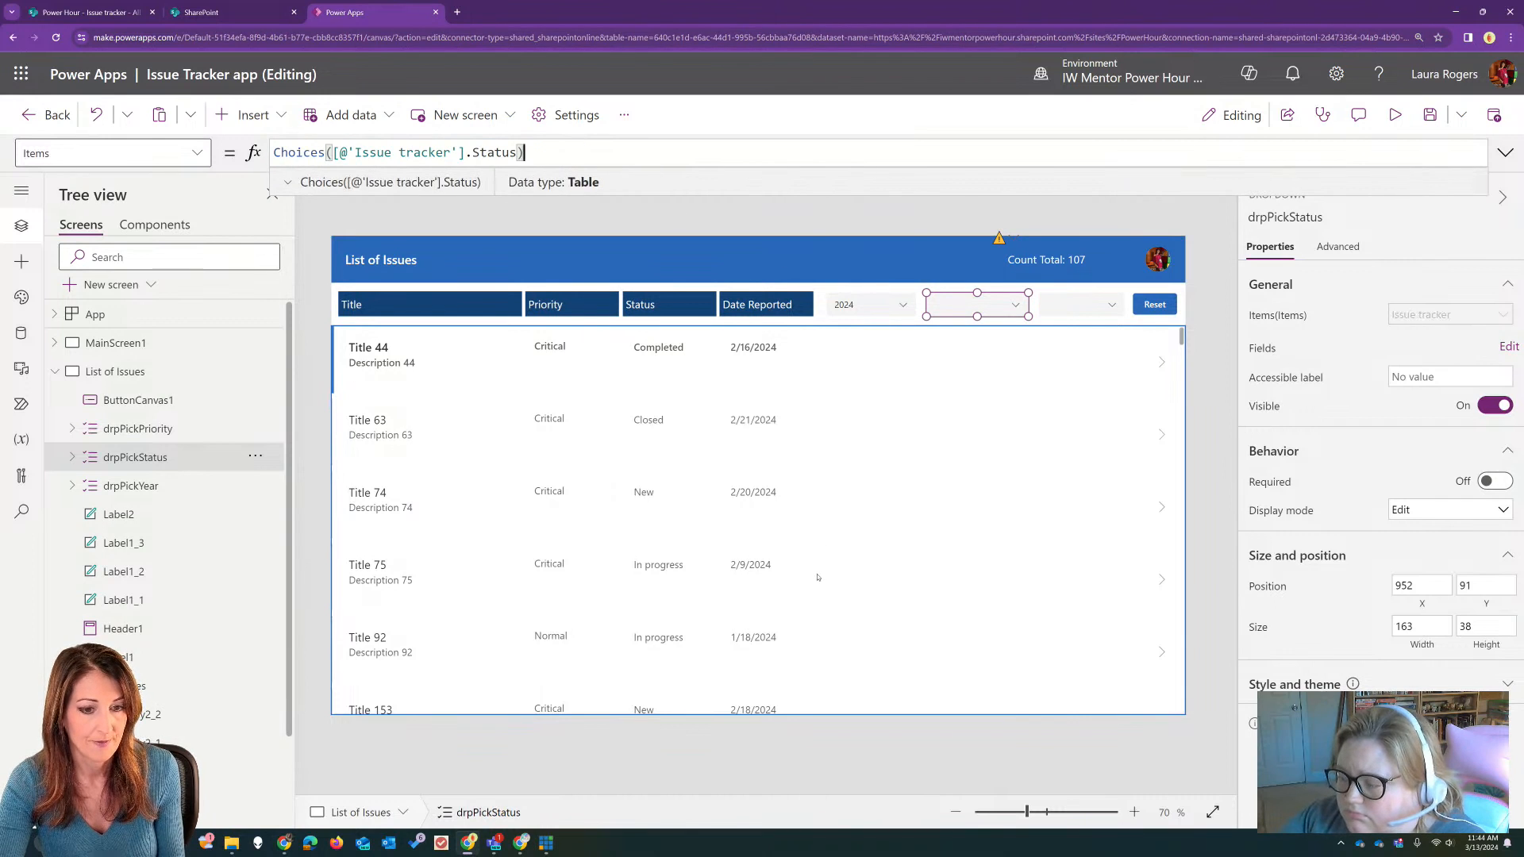
pyautogui.click(817, 574)
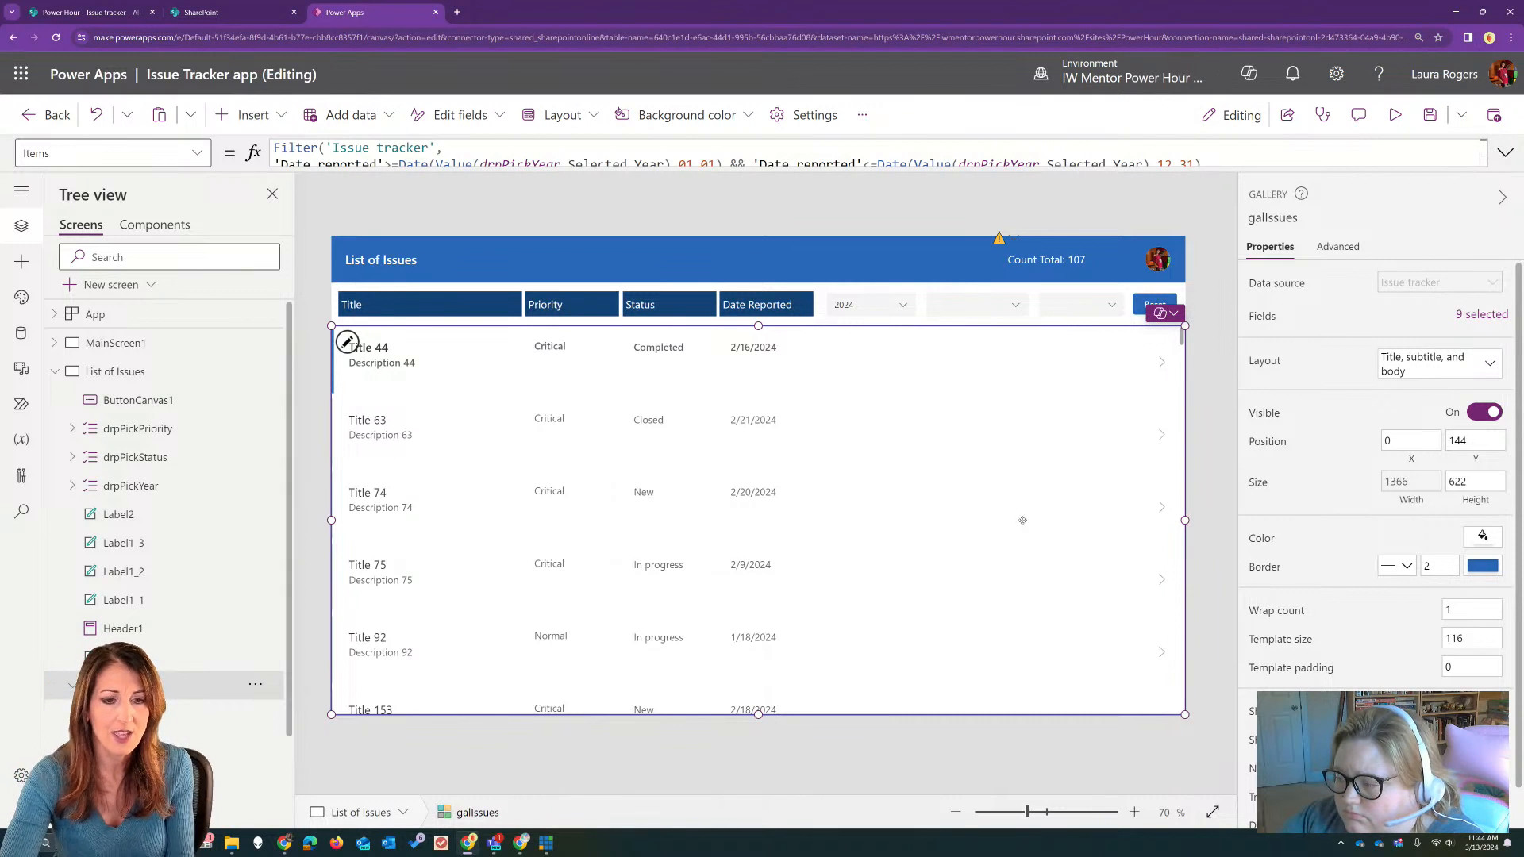
pyautogui.click(977, 303)
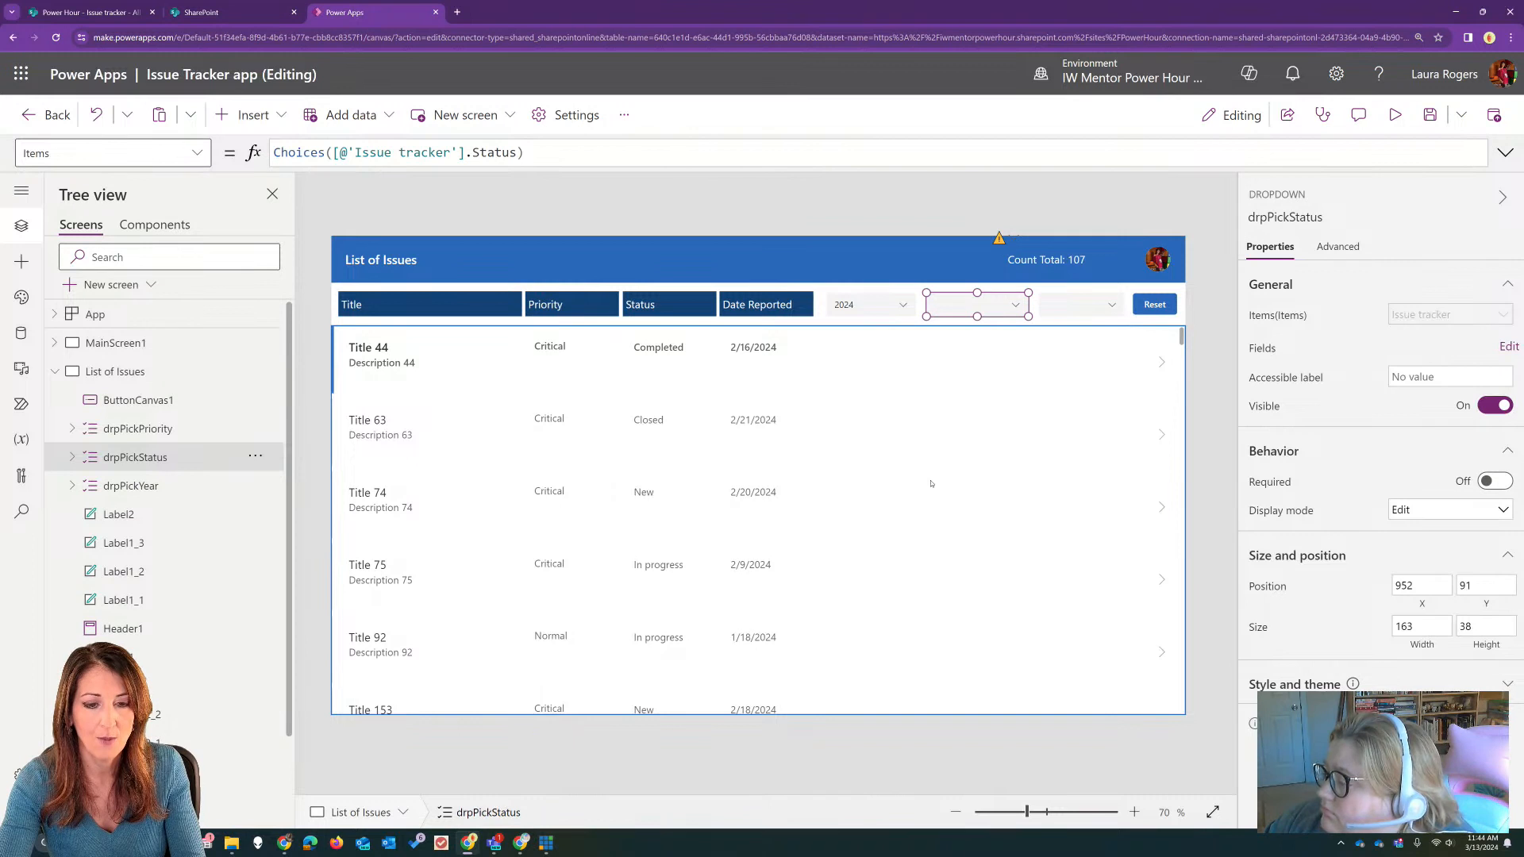
pyautogui.click(960, 491)
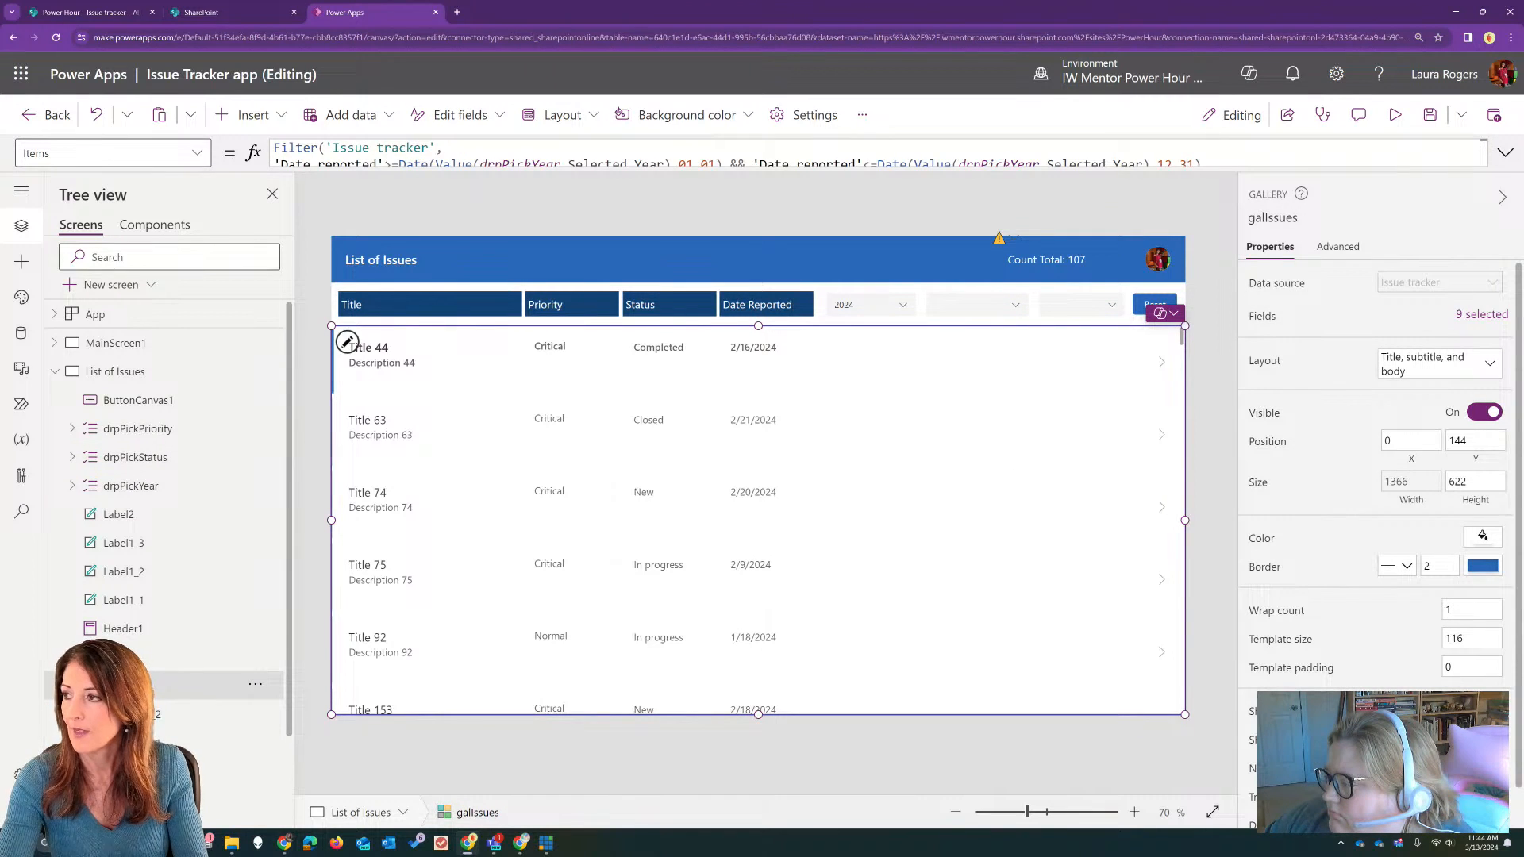
pyautogui.click(493, 843)
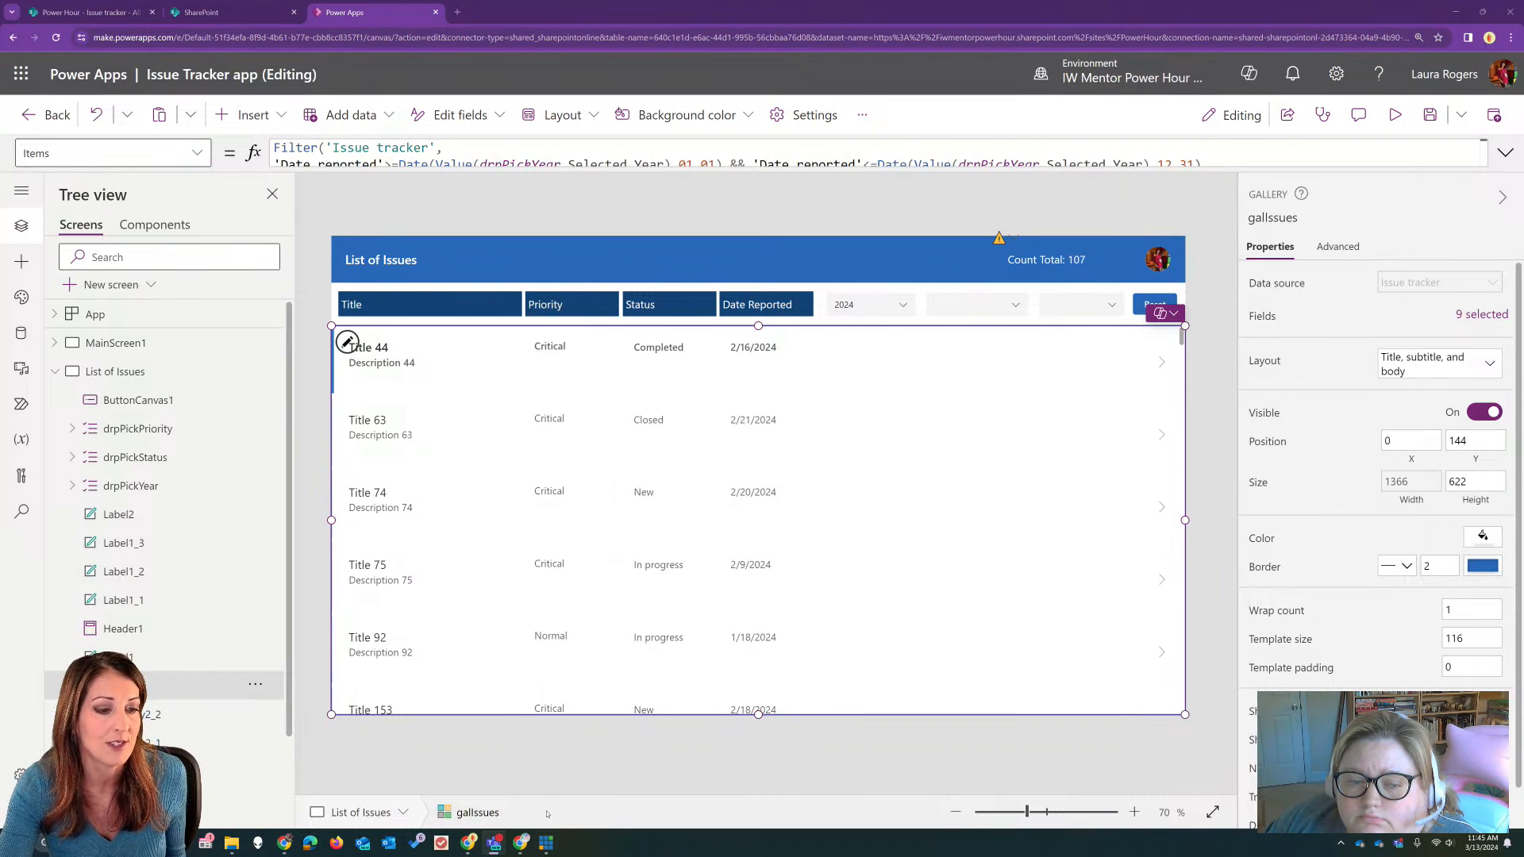
# Step: Review the Text formulas of the priority, status, date reported and title labels in the issues gallery's first row
pyautogui.click(550, 346)
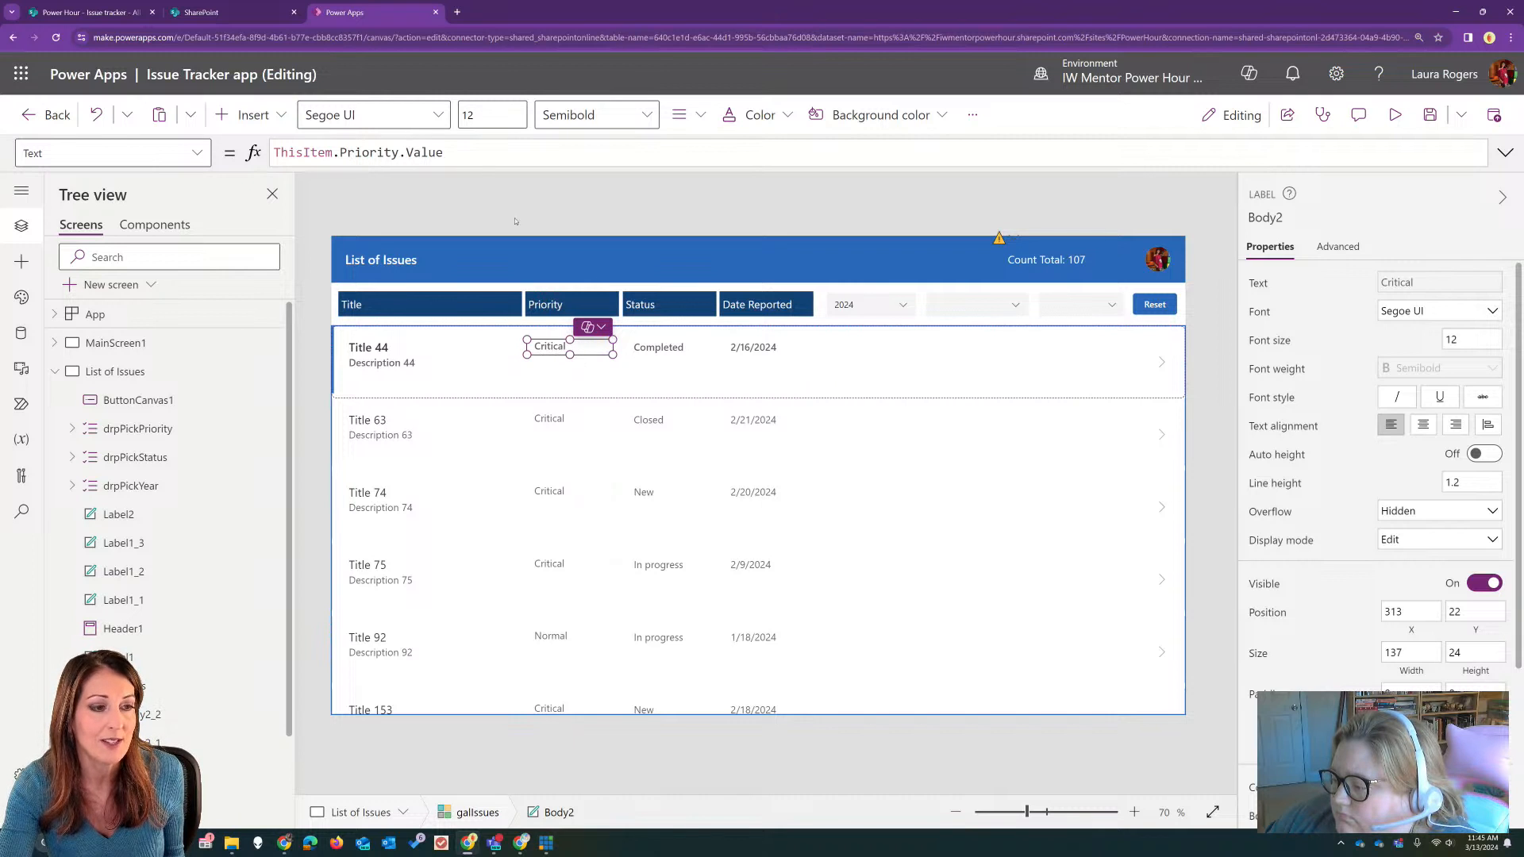
pyautogui.click(657, 346)
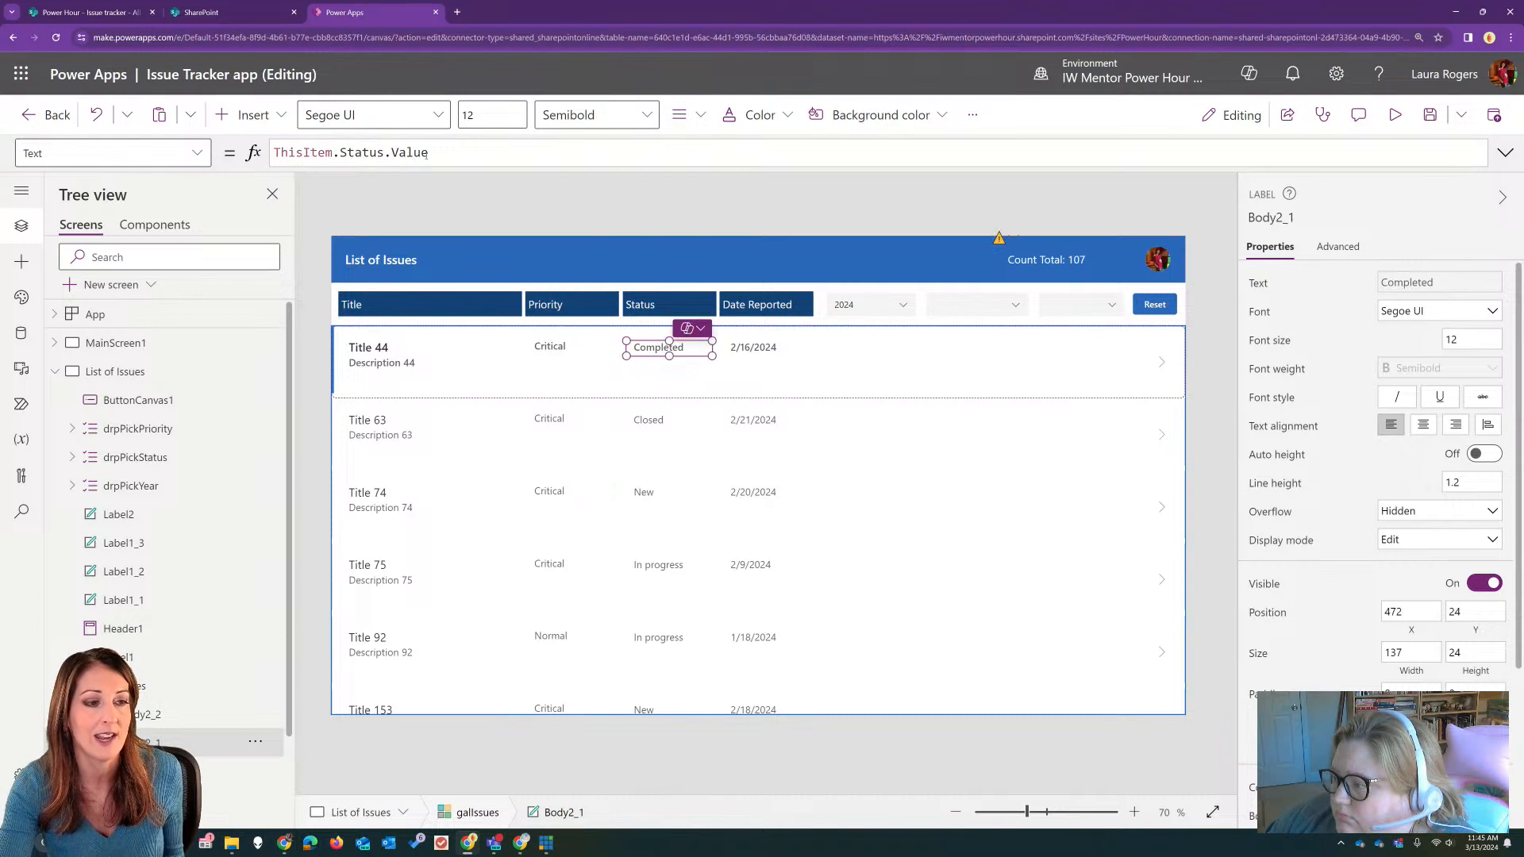
pyautogui.click(756, 348)
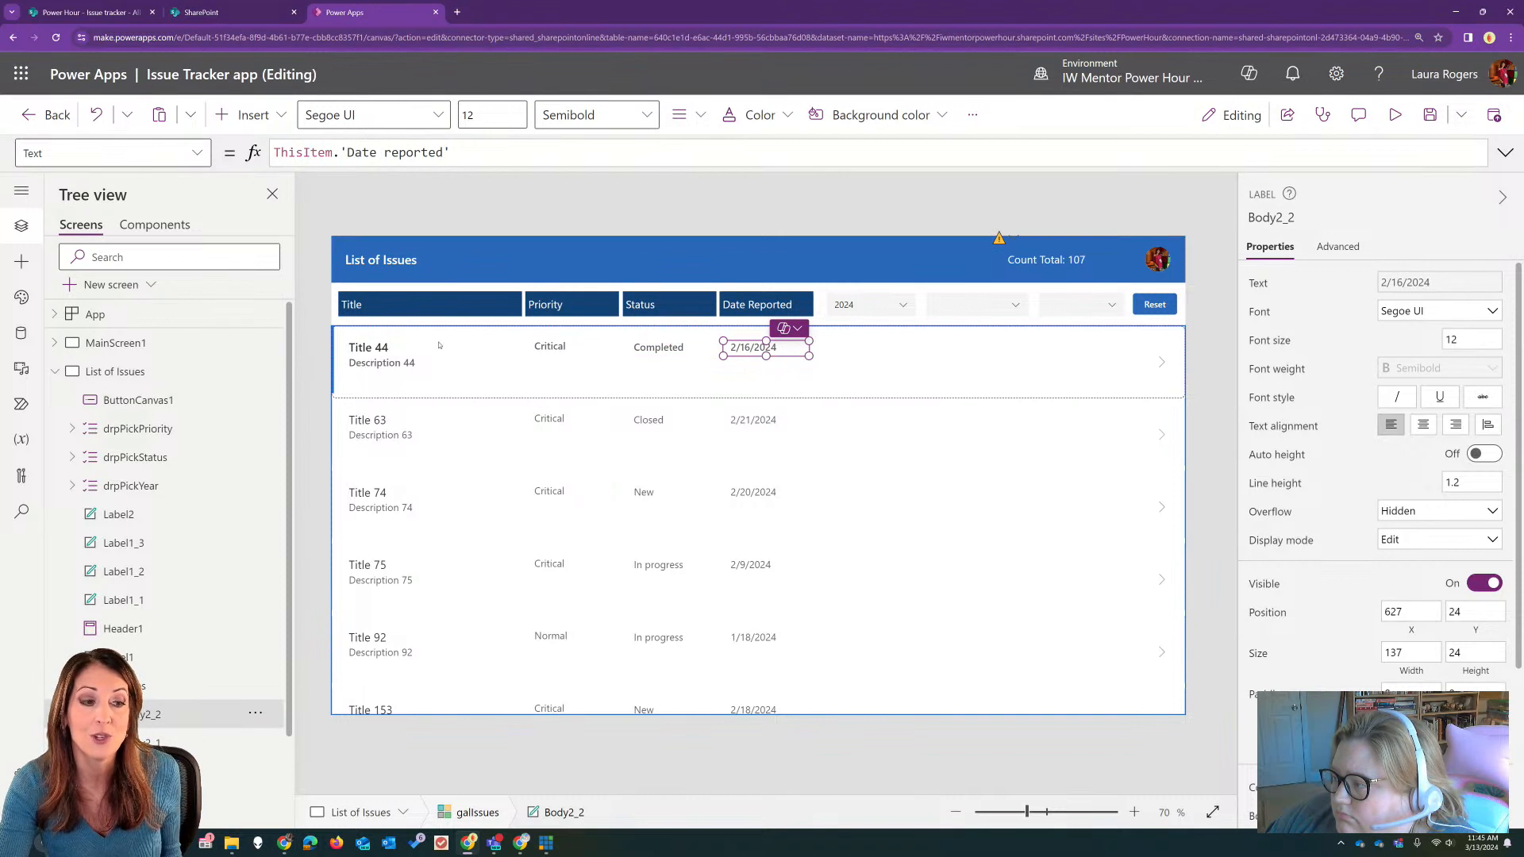
pyautogui.click(378, 359)
pyautogui.click(382, 347)
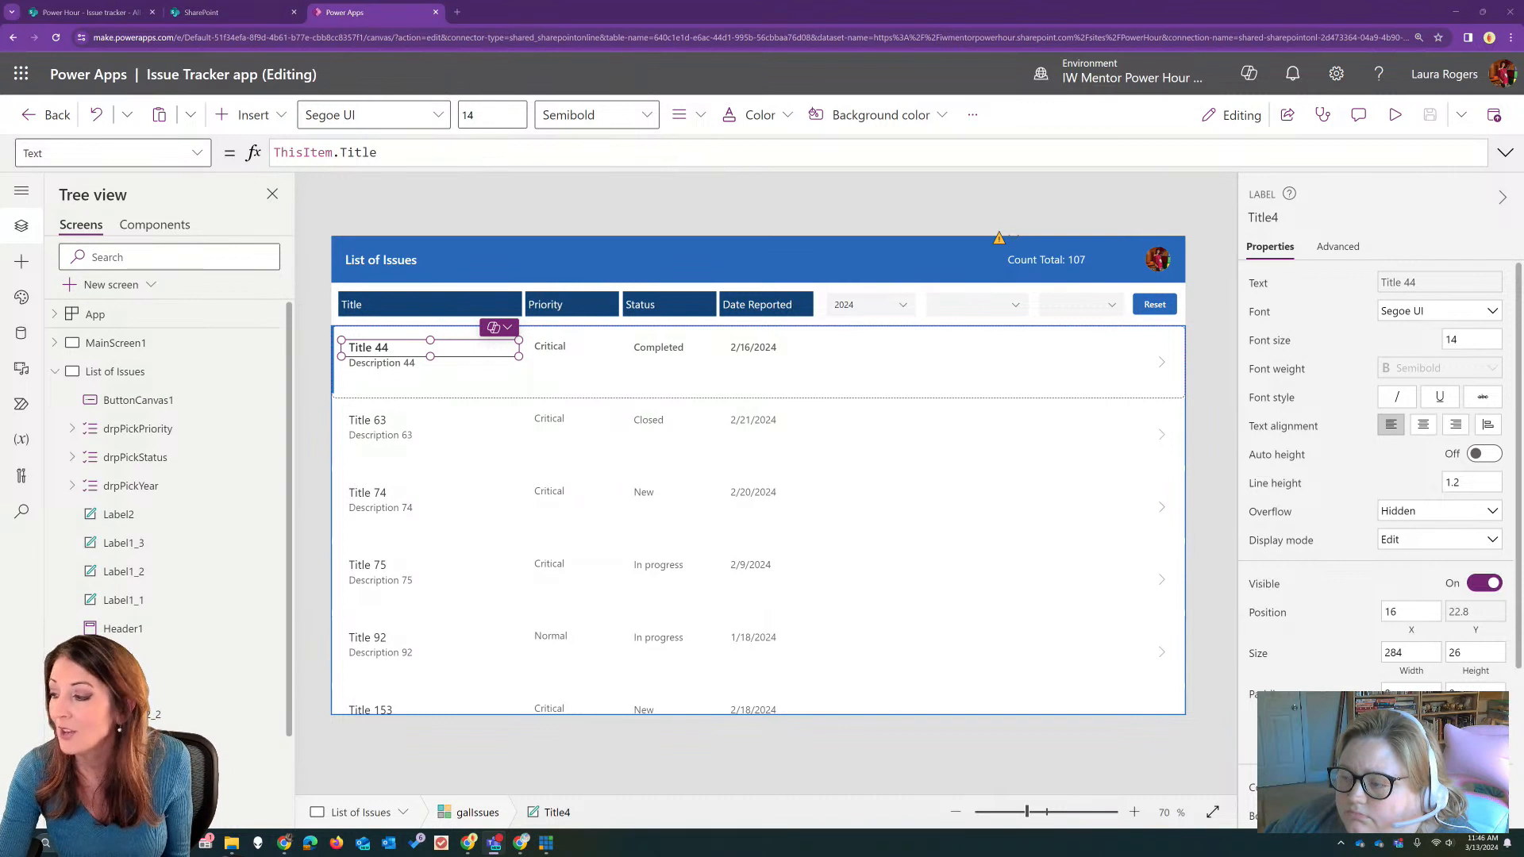
# Step: Preview the app, check the choices in the status and priority dropdowns, and leave the preview
pyautogui.click(964, 311)
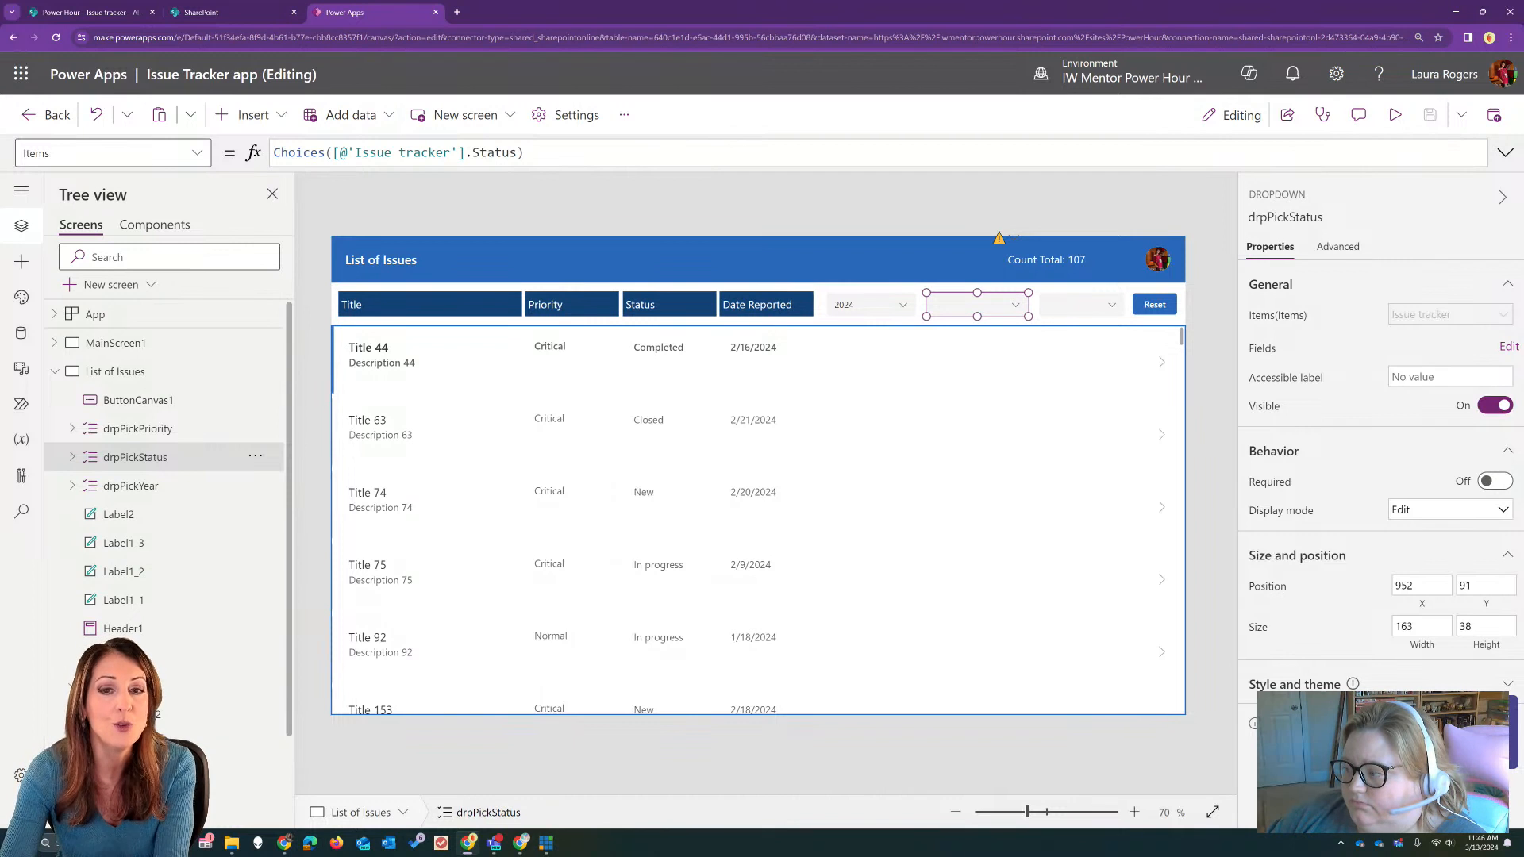
pyautogui.click(1394, 115)
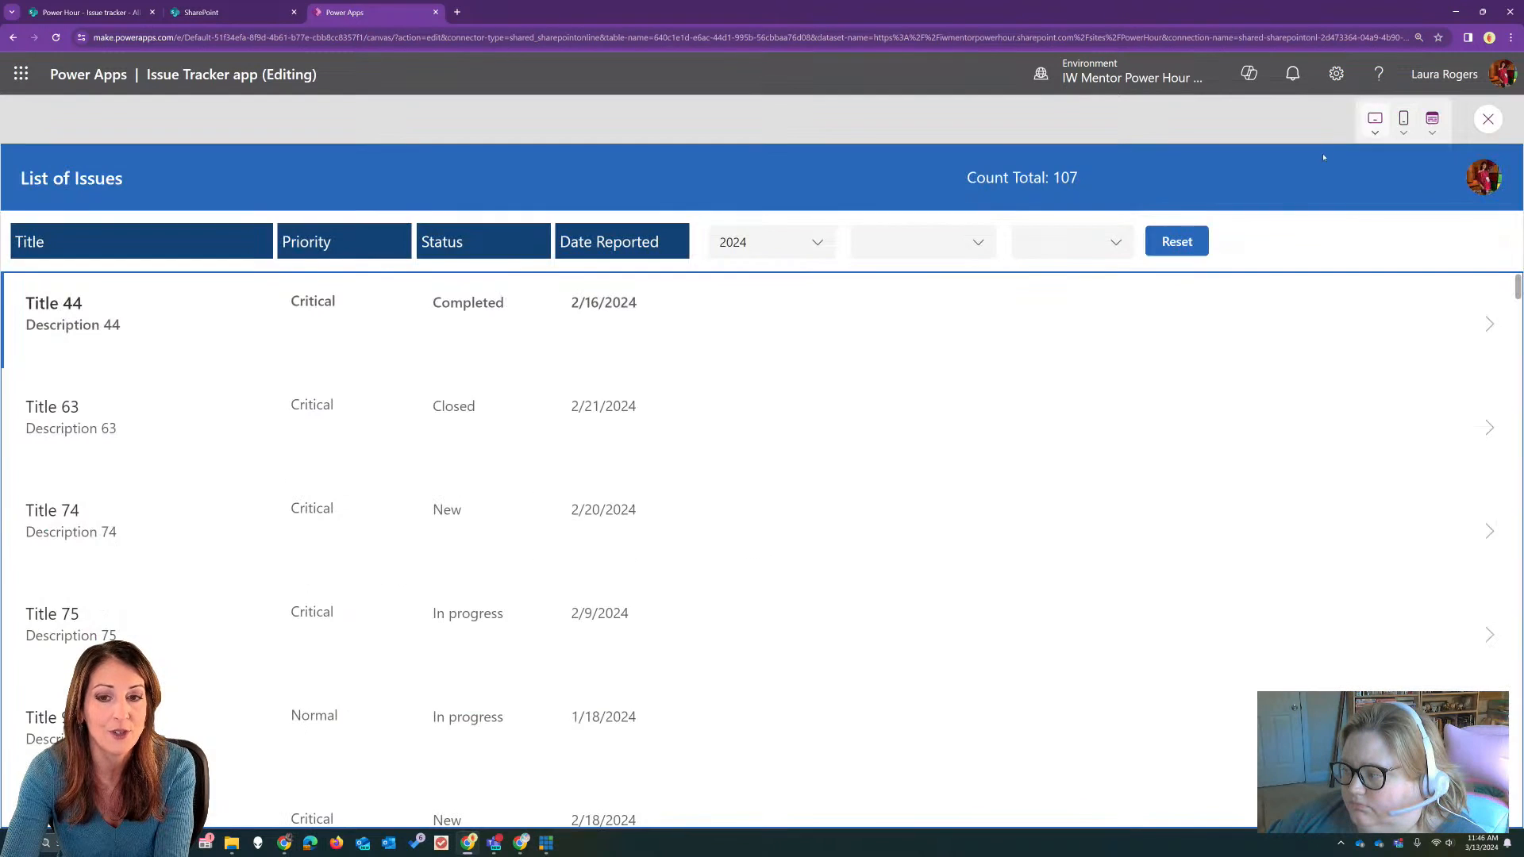
pyautogui.click(994, 253)
pyautogui.click(979, 241)
pyautogui.click(1061, 240)
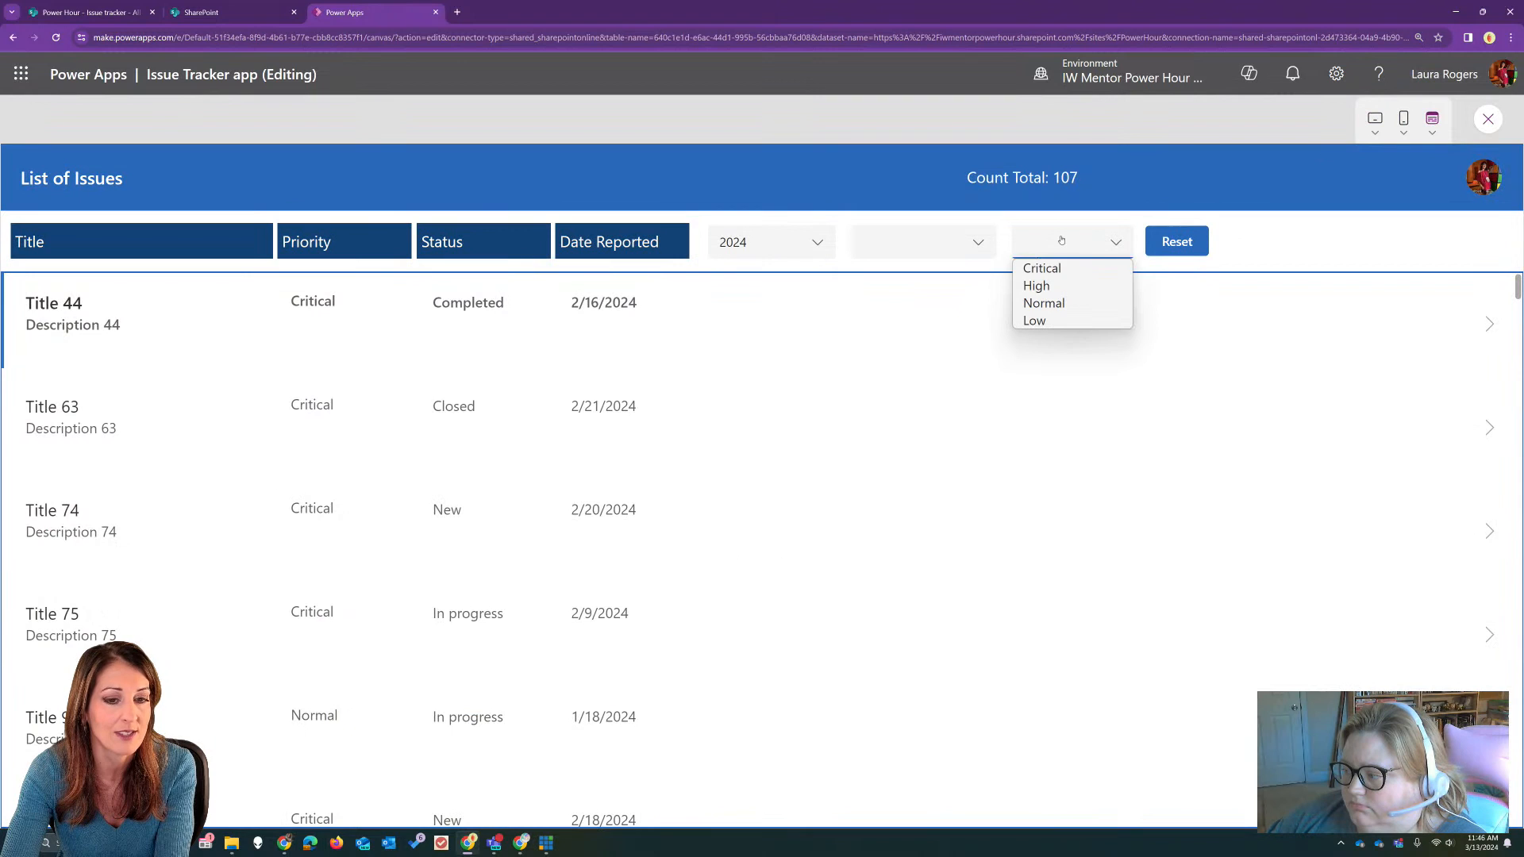
pyautogui.click(984, 238)
pyautogui.click(1311, 241)
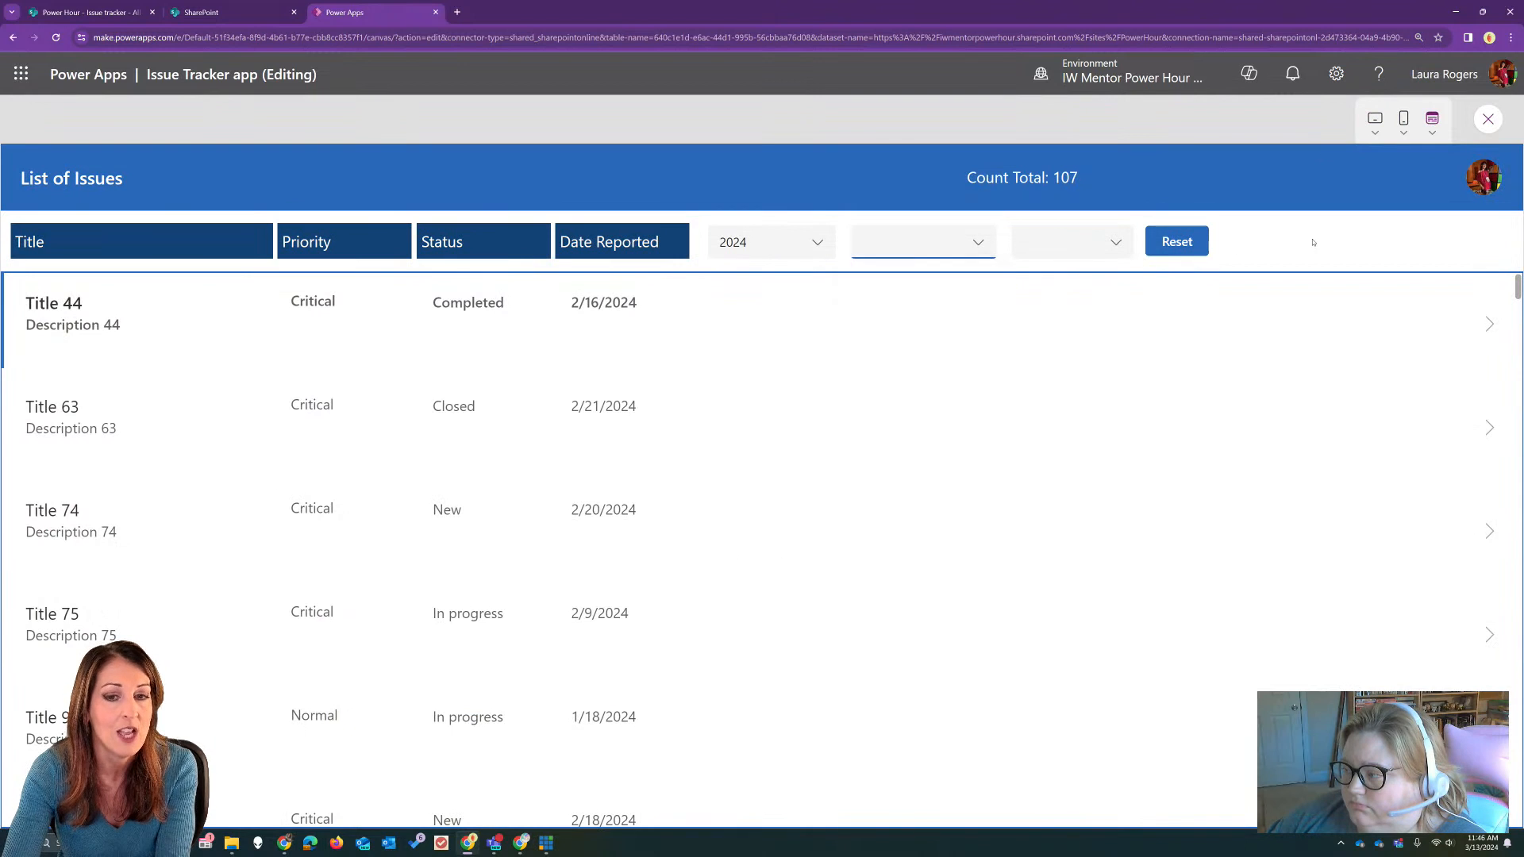
pyautogui.click(1488, 119)
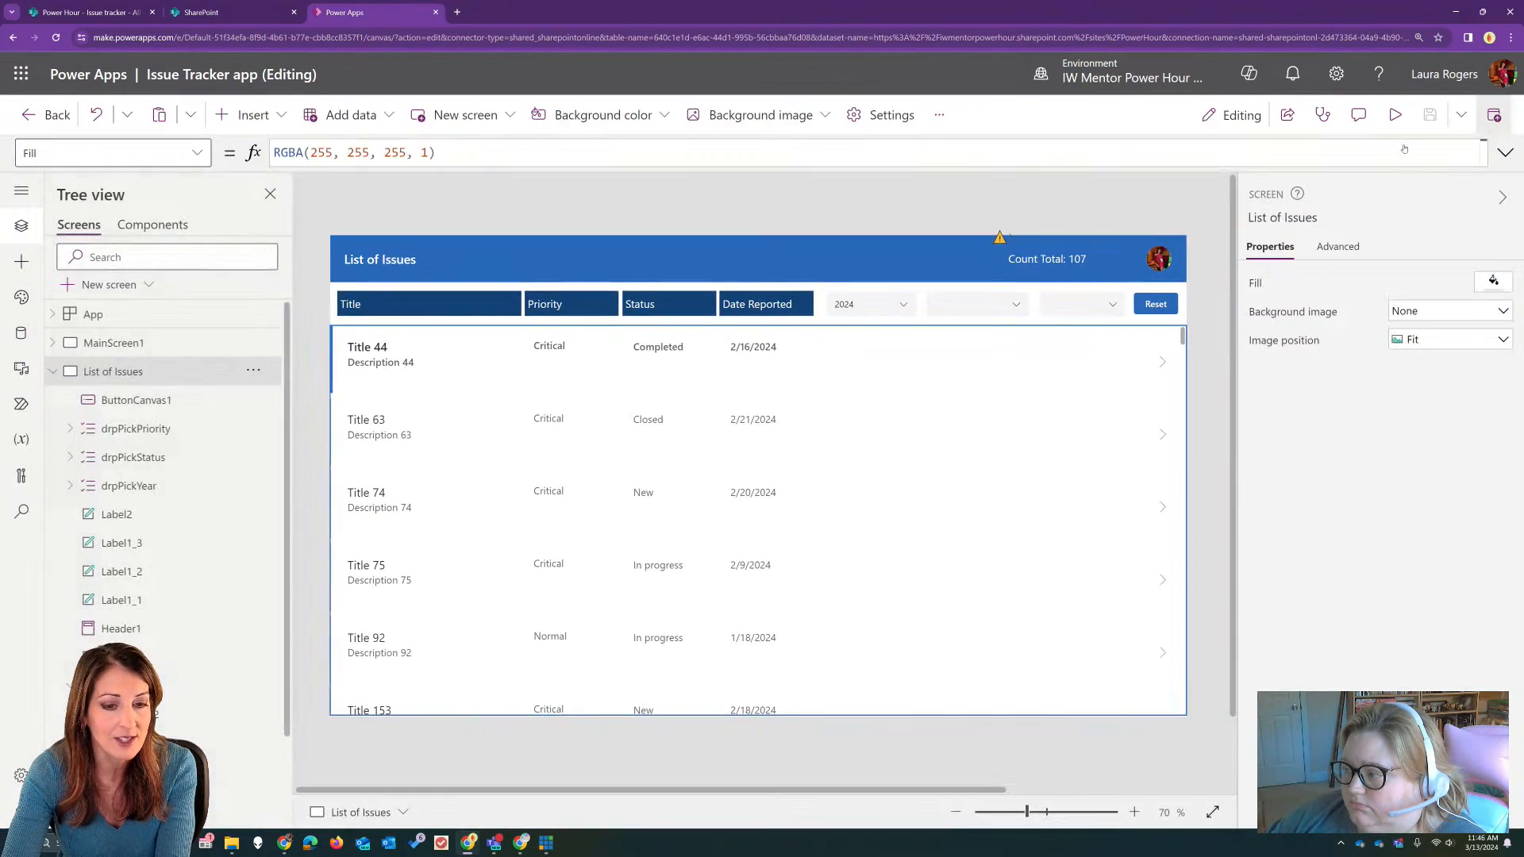
# Step: Move drpPickStatus down onto the gallery and place a classic combo box, about 157 wide and 37 high, in its spot in the filter row
pyautogui.click(970, 304)
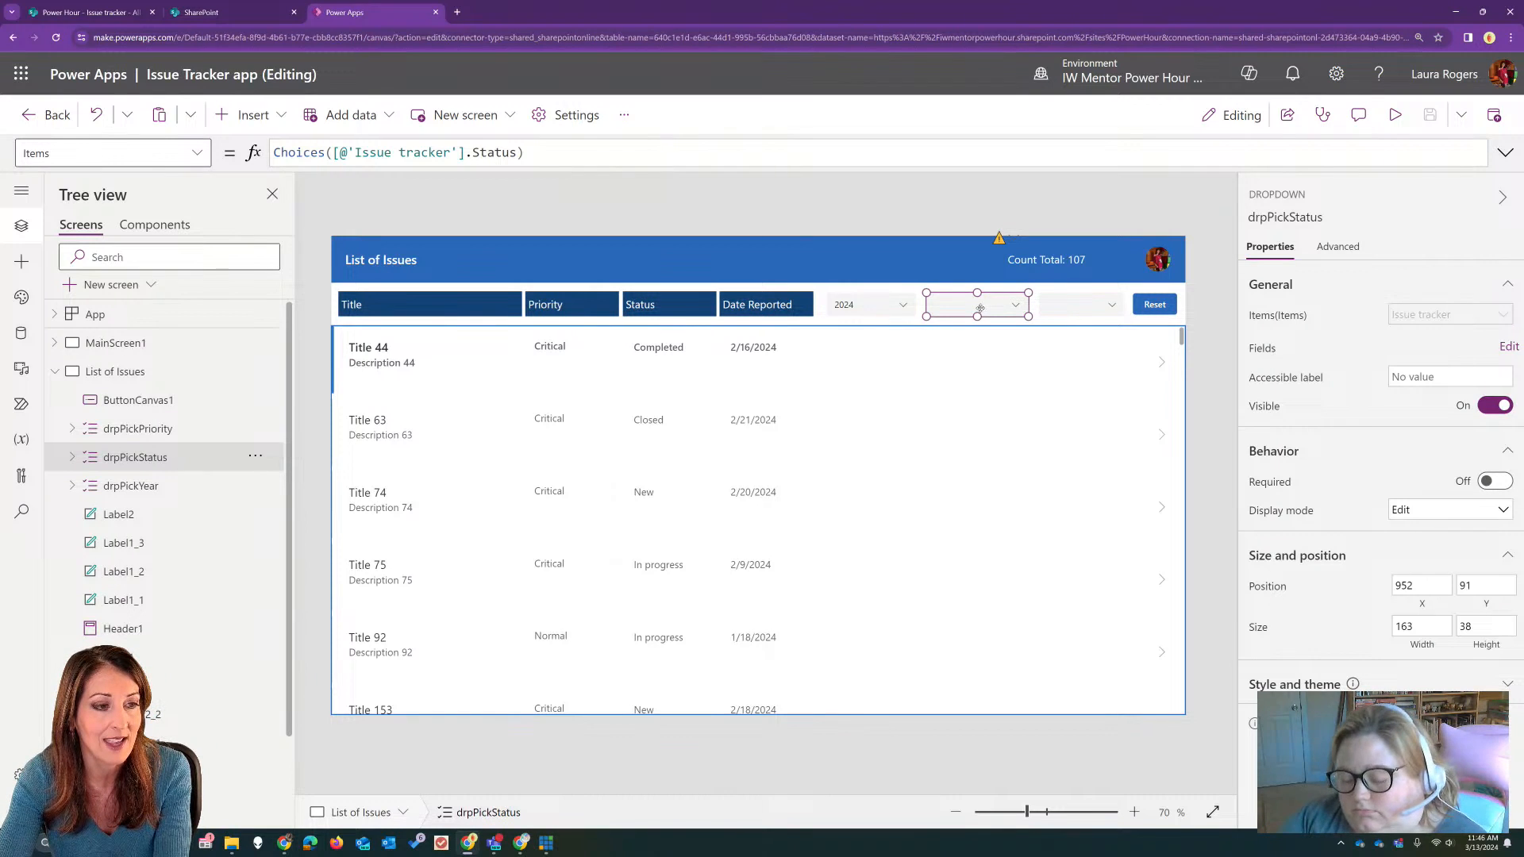
pyautogui.moveTo(980, 308); pyautogui.dragTo(1076, 379)
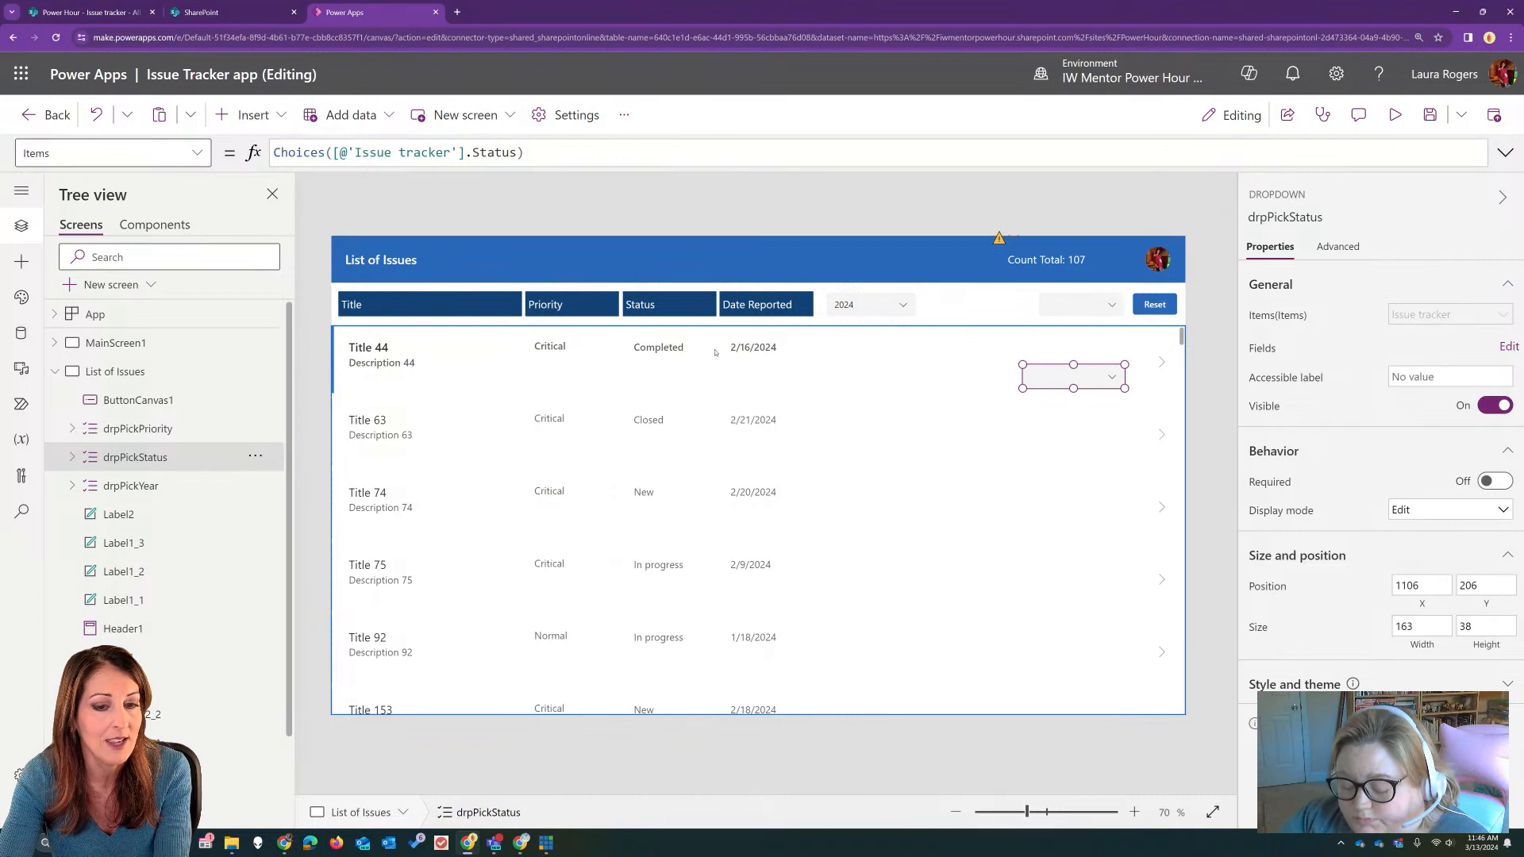
pyautogui.click(246, 115)
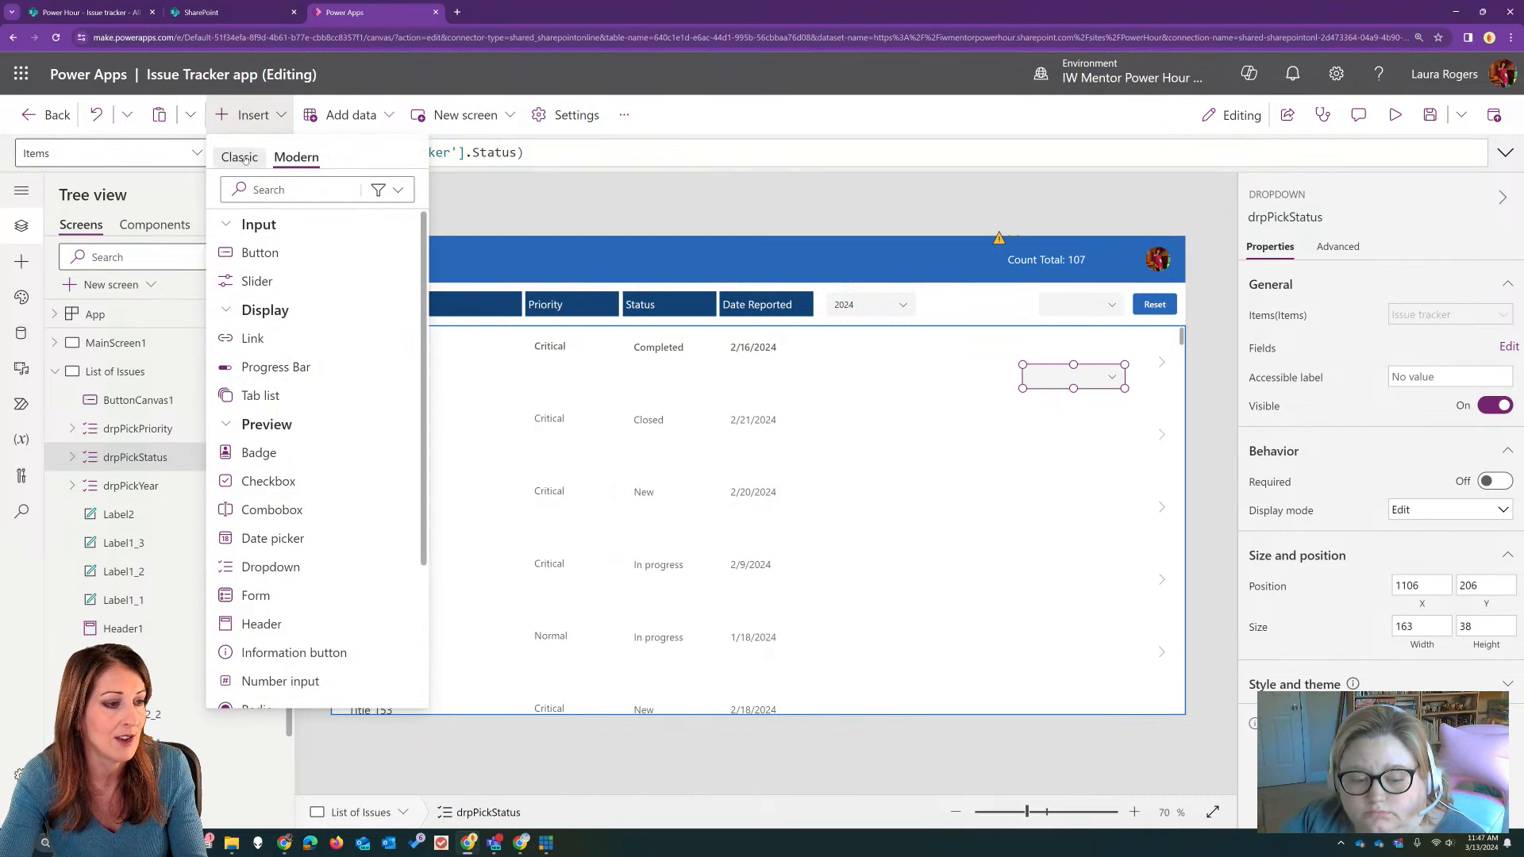
pyautogui.click(245, 159)
pyautogui.click(340, 190)
pyautogui.write('c')
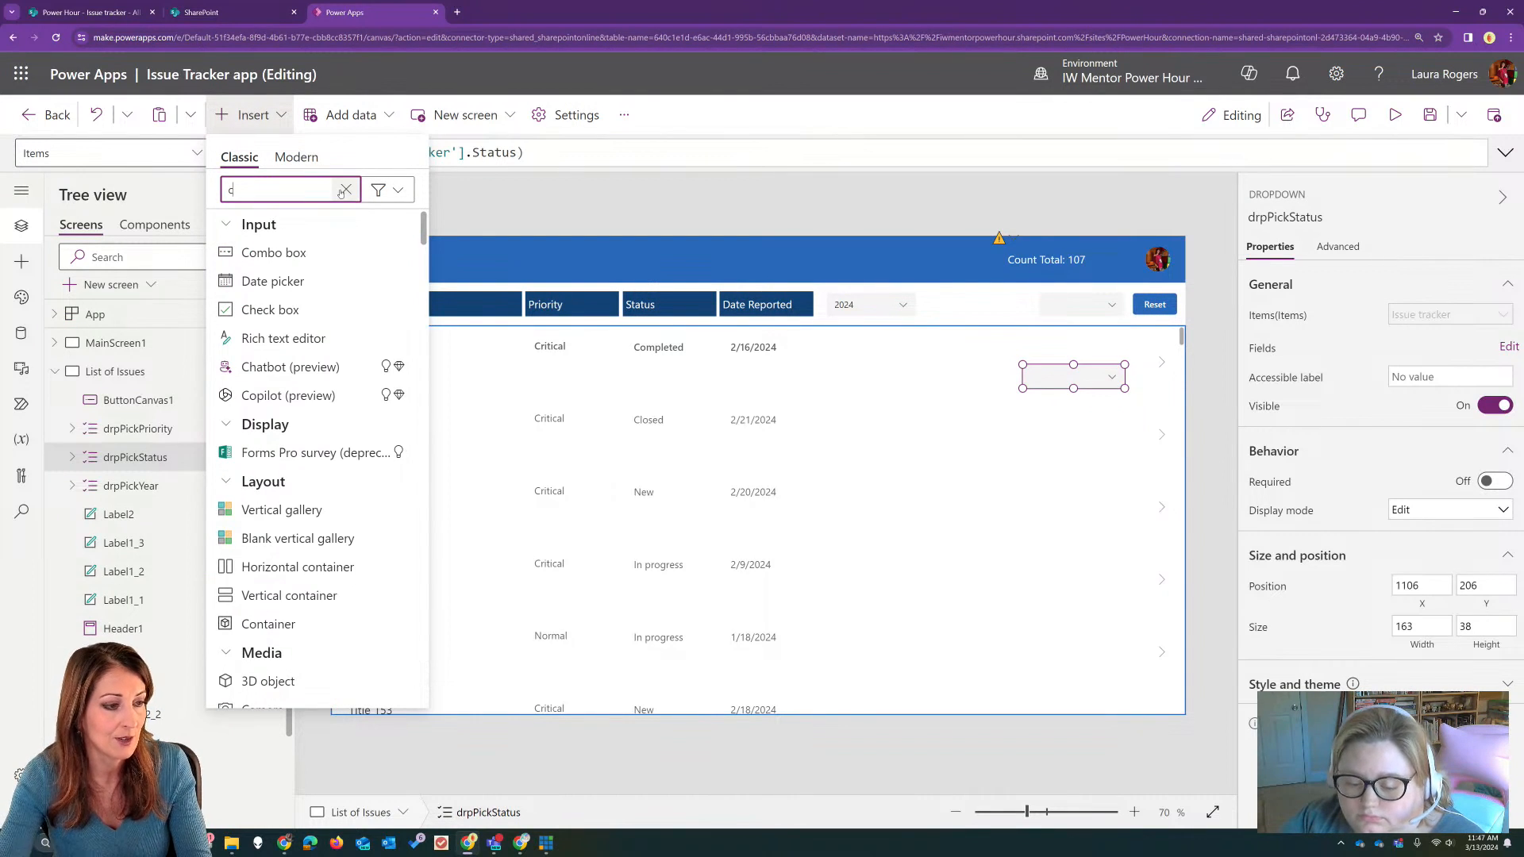
pyautogui.click(273, 253)
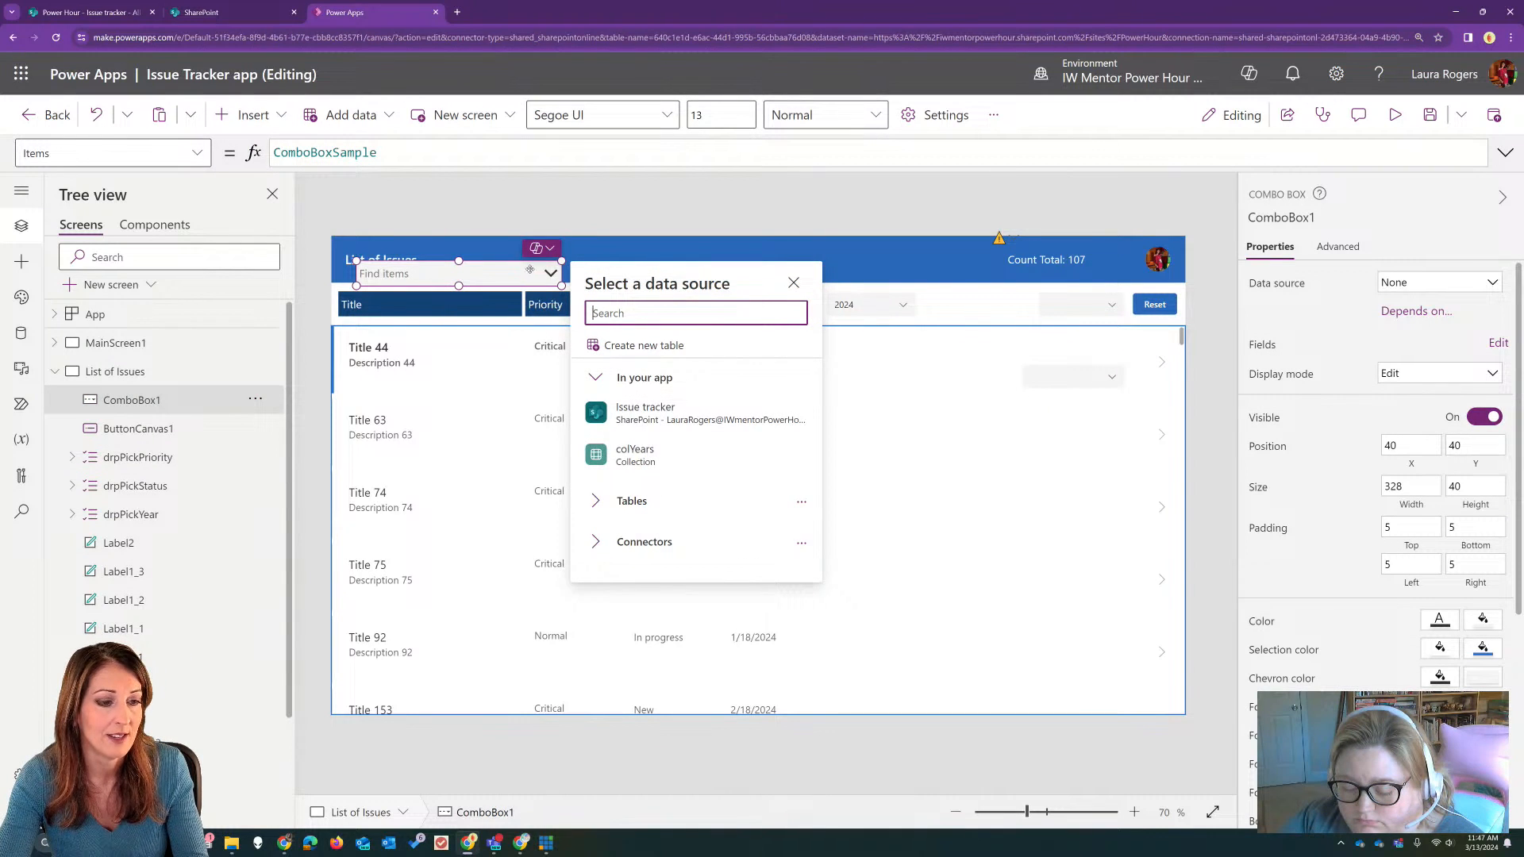
pyautogui.moveTo(530, 271); pyautogui.dragTo(998, 305)
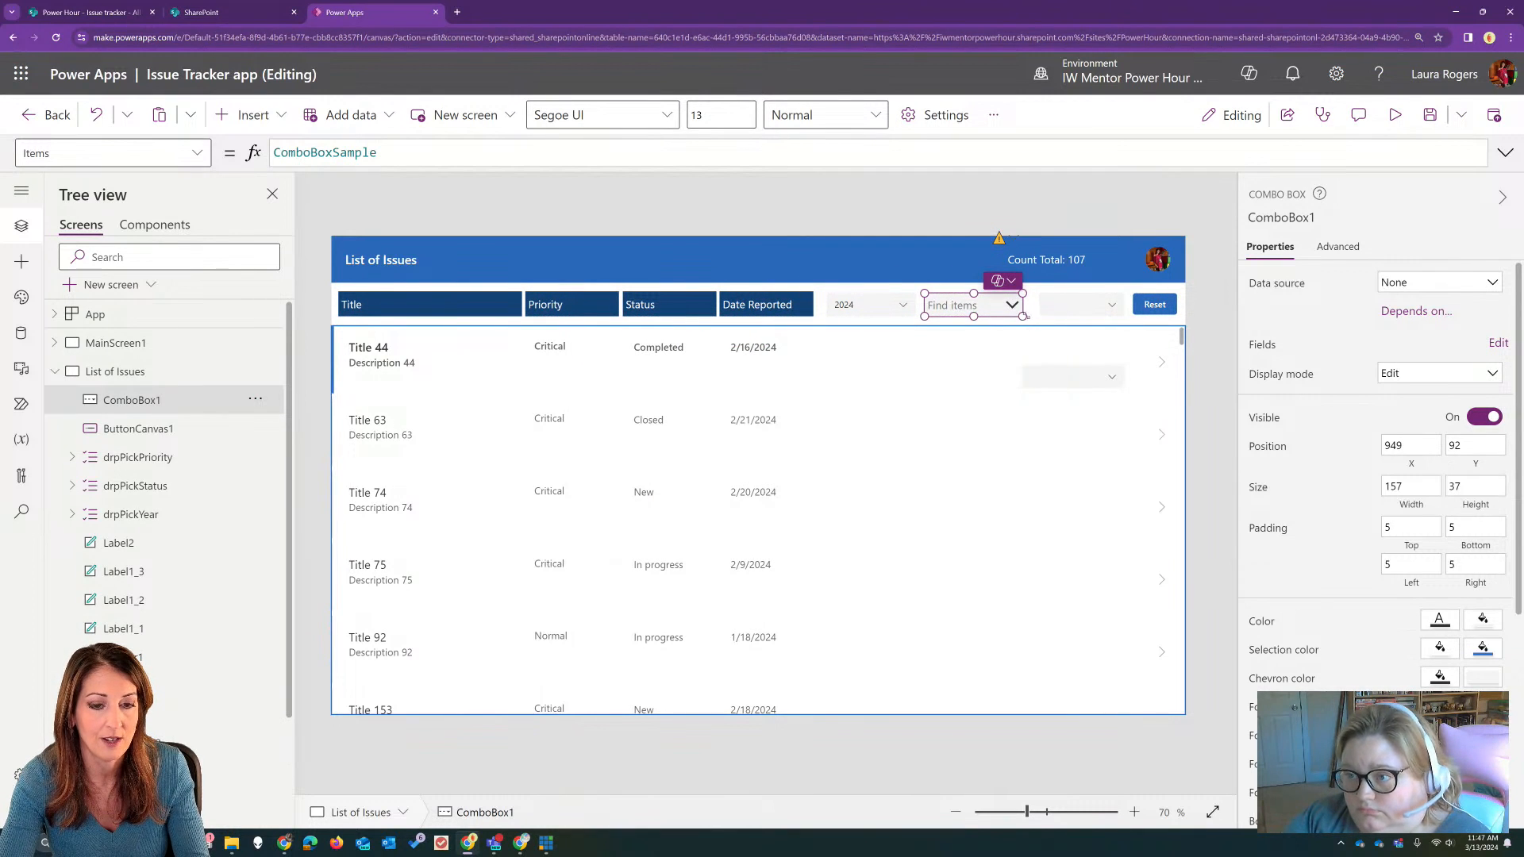
# Step: Copy drpPickStatus's Items formula Choices([@'Issue tracker'].Status) into the new combo box's Items property
pyautogui.click(1055, 373)
pyautogui.click(561, 149)
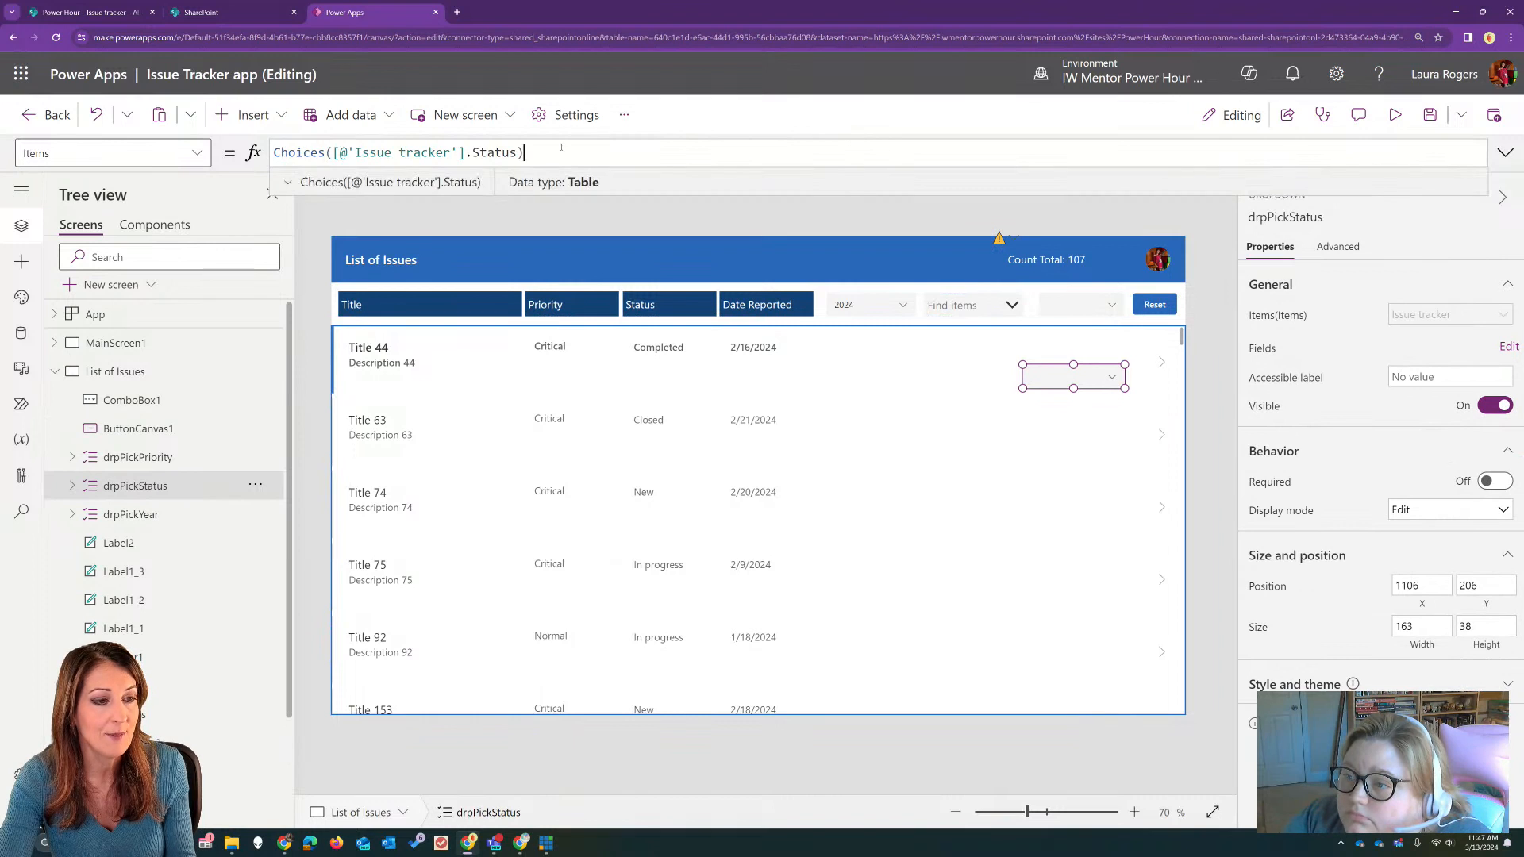
pyautogui.hotkey('ctrl', 'a')
pyautogui.hotkey('ctrl', 'c')
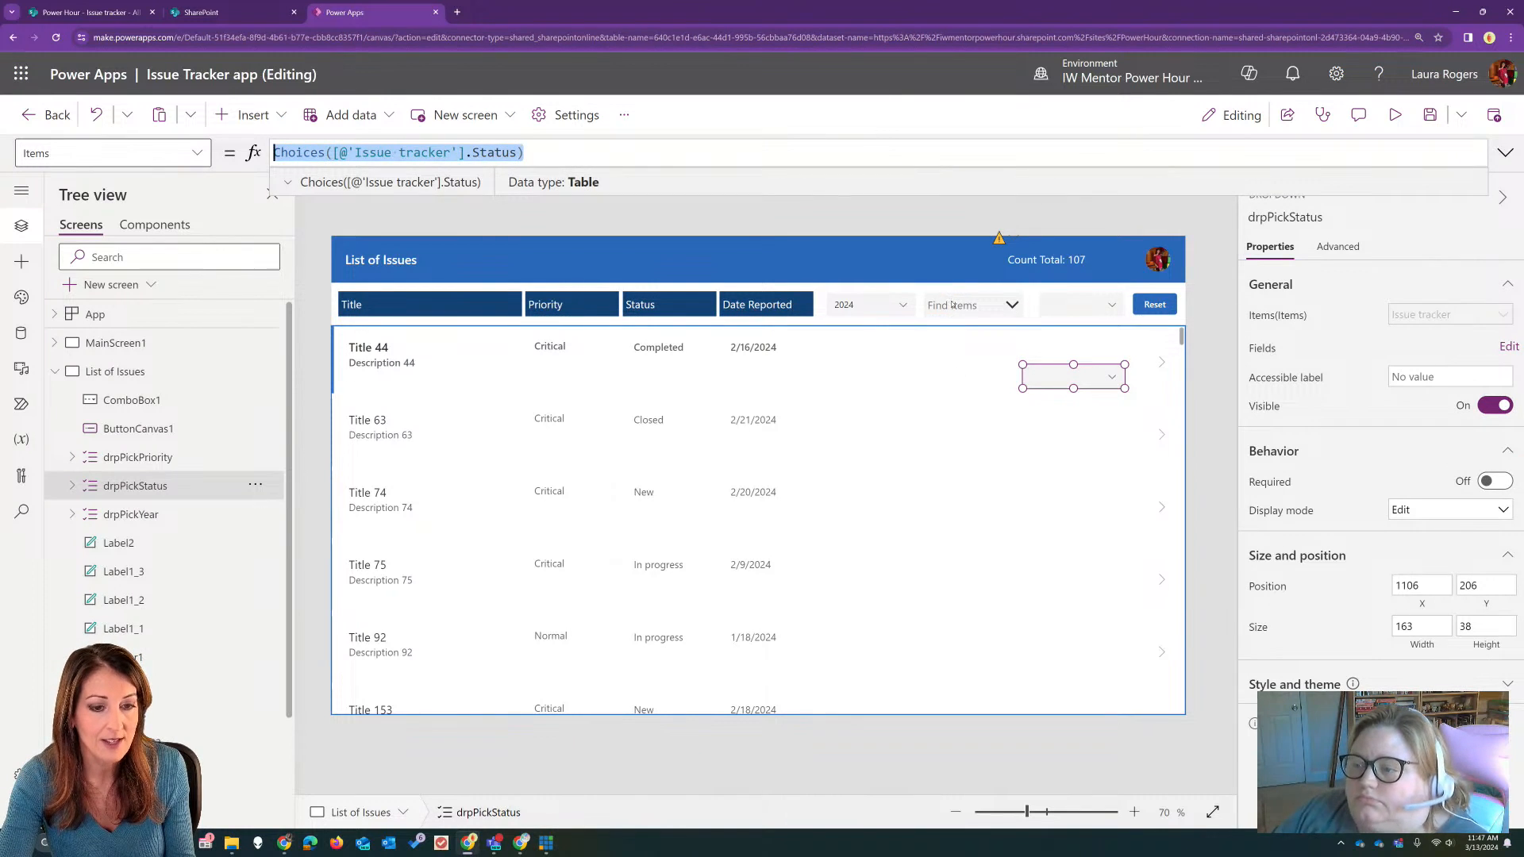
pyautogui.click(953, 305)
pyautogui.moveTo(412, 149); pyautogui.dragTo(287, 151)
pyautogui.hotkey('ctrl', 'v')
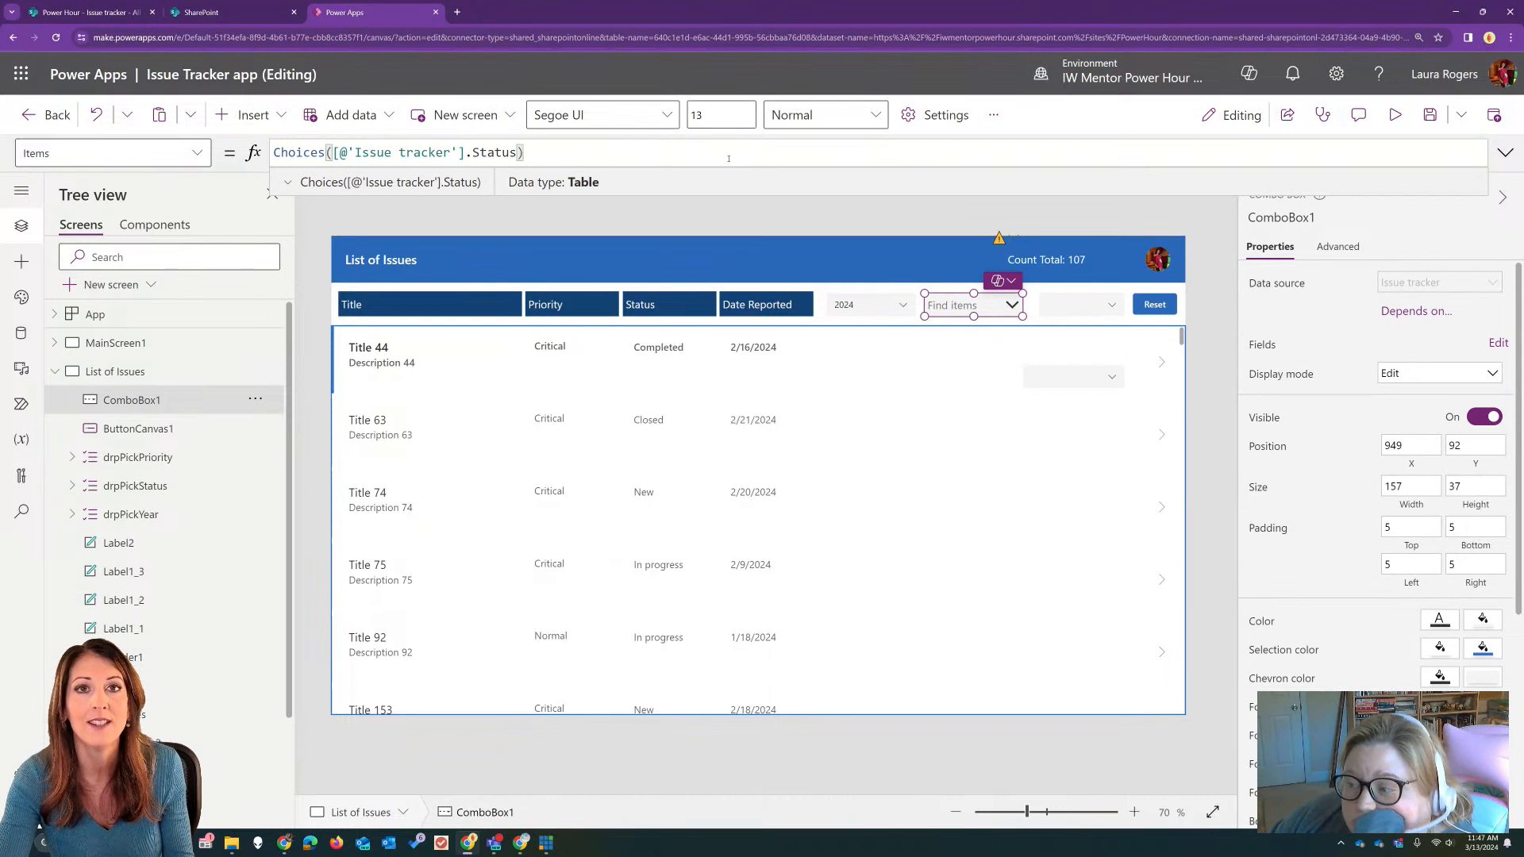
# Step: Review the new combo box's field settings: its layout options and primary text choices
pyautogui.click(1100, 381)
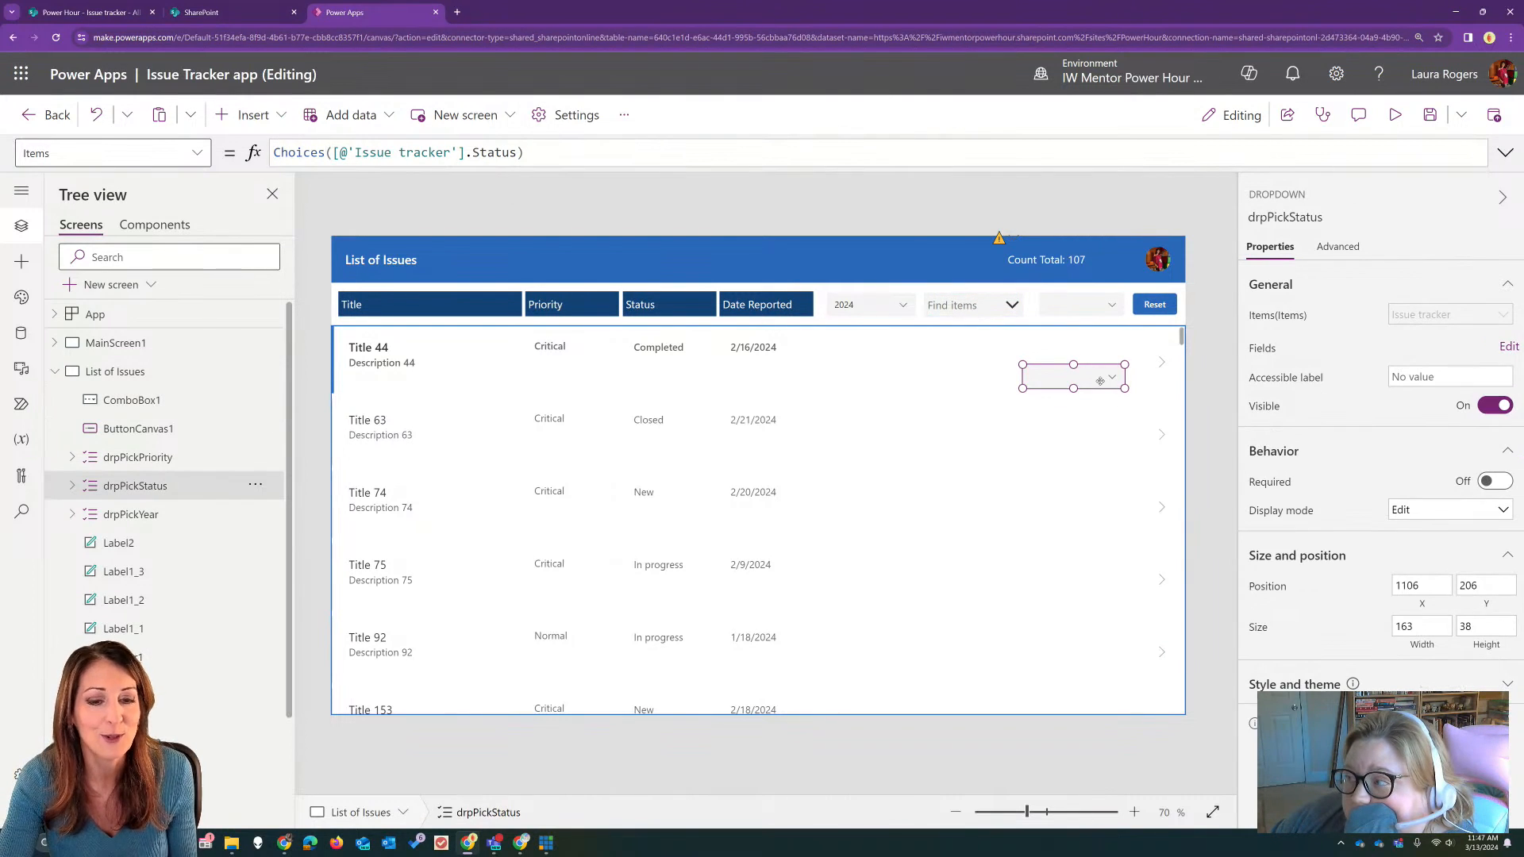
pyautogui.click(970, 304)
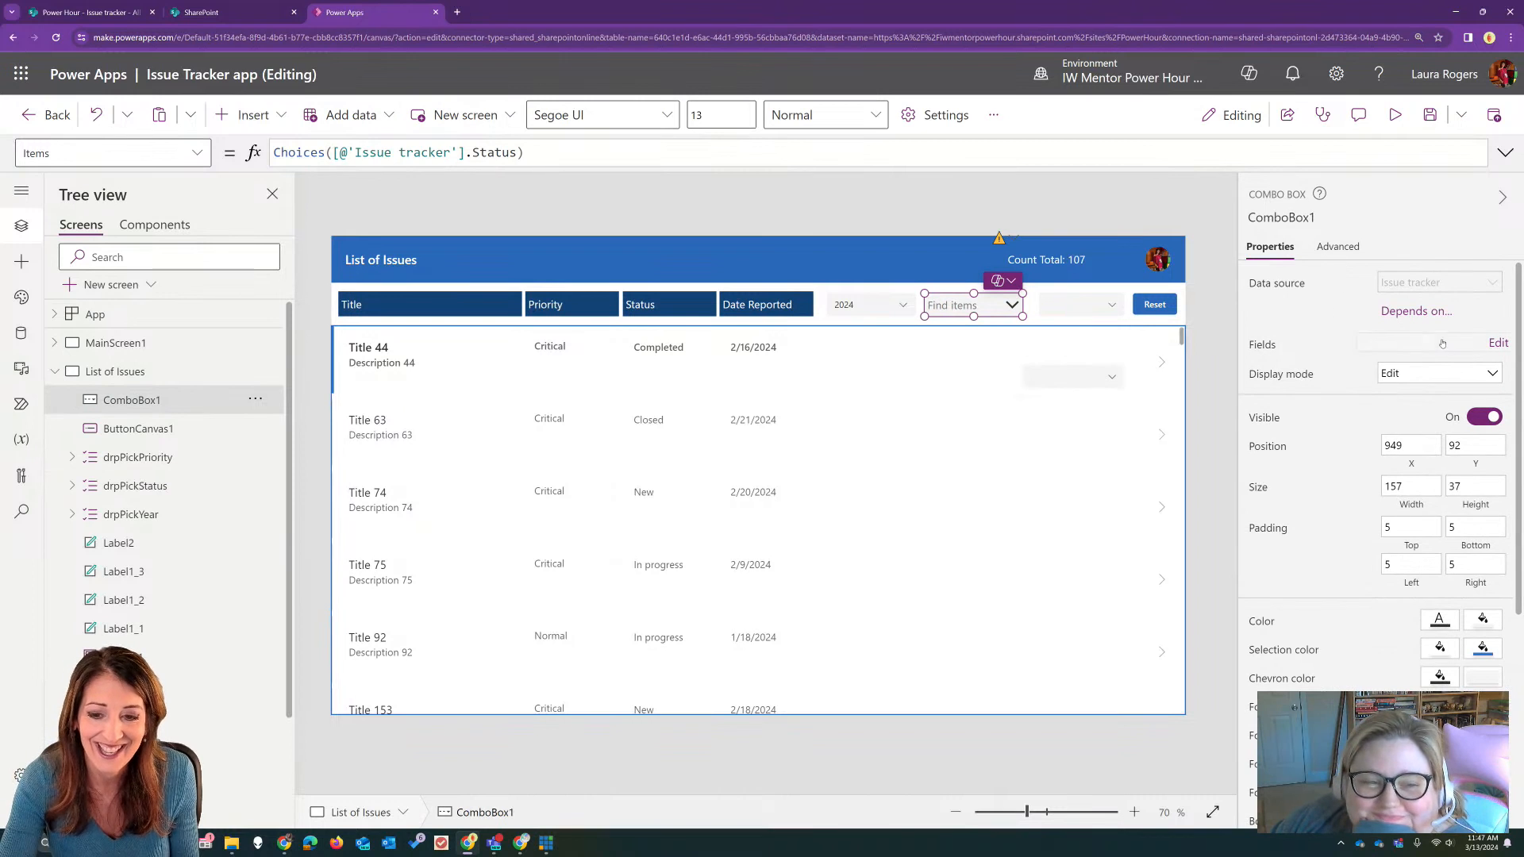
pyautogui.click(1496, 343)
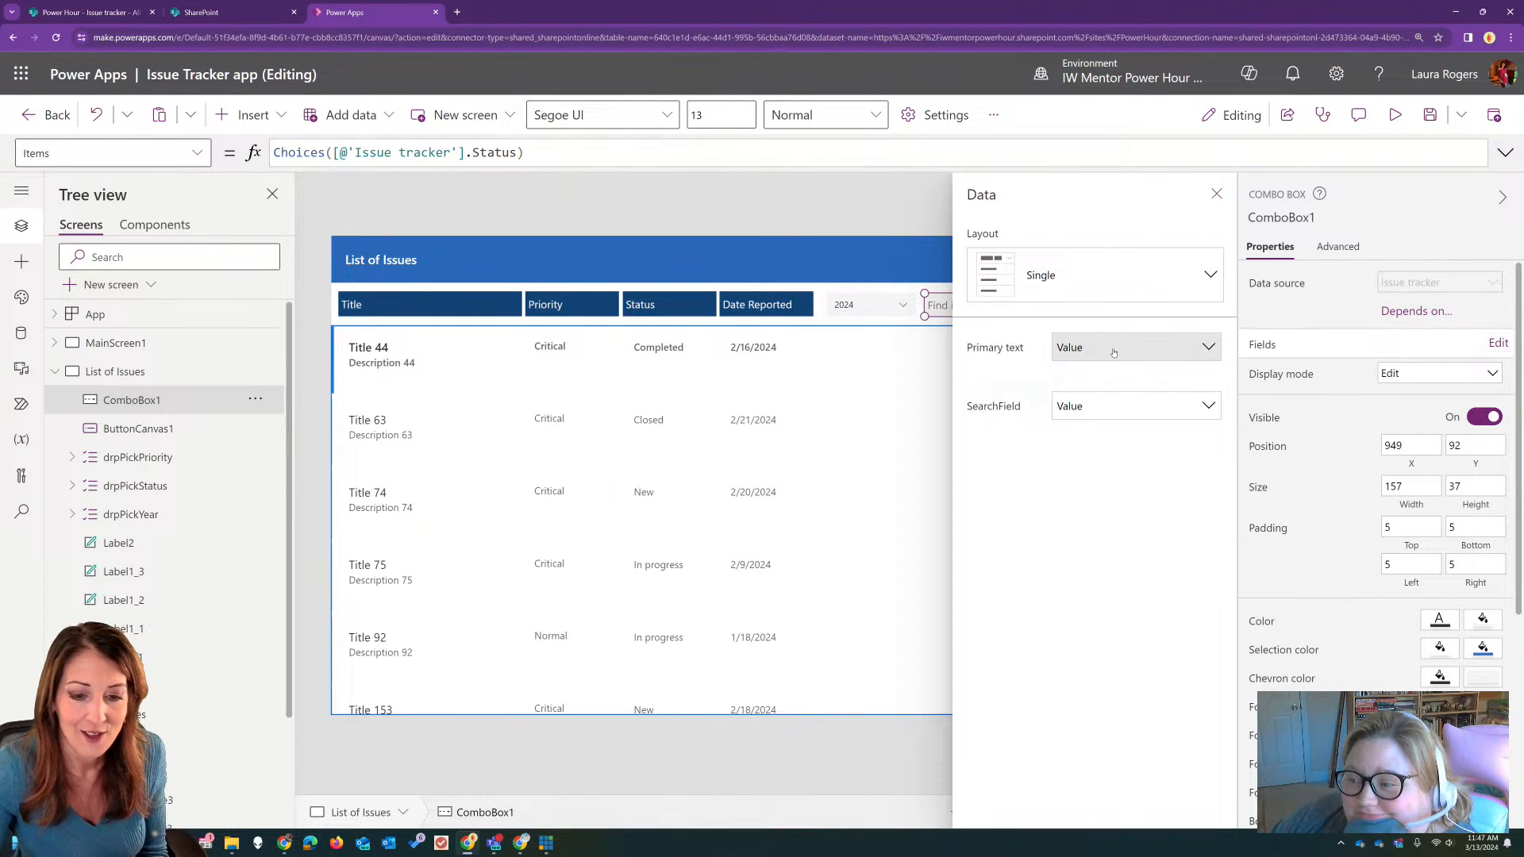
pyautogui.click(1088, 274)
pyautogui.click(1088, 275)
pyautogui.click(1138, 350)
pyautogui.click(1138, 350)
pyautogui.click(1216, 193)
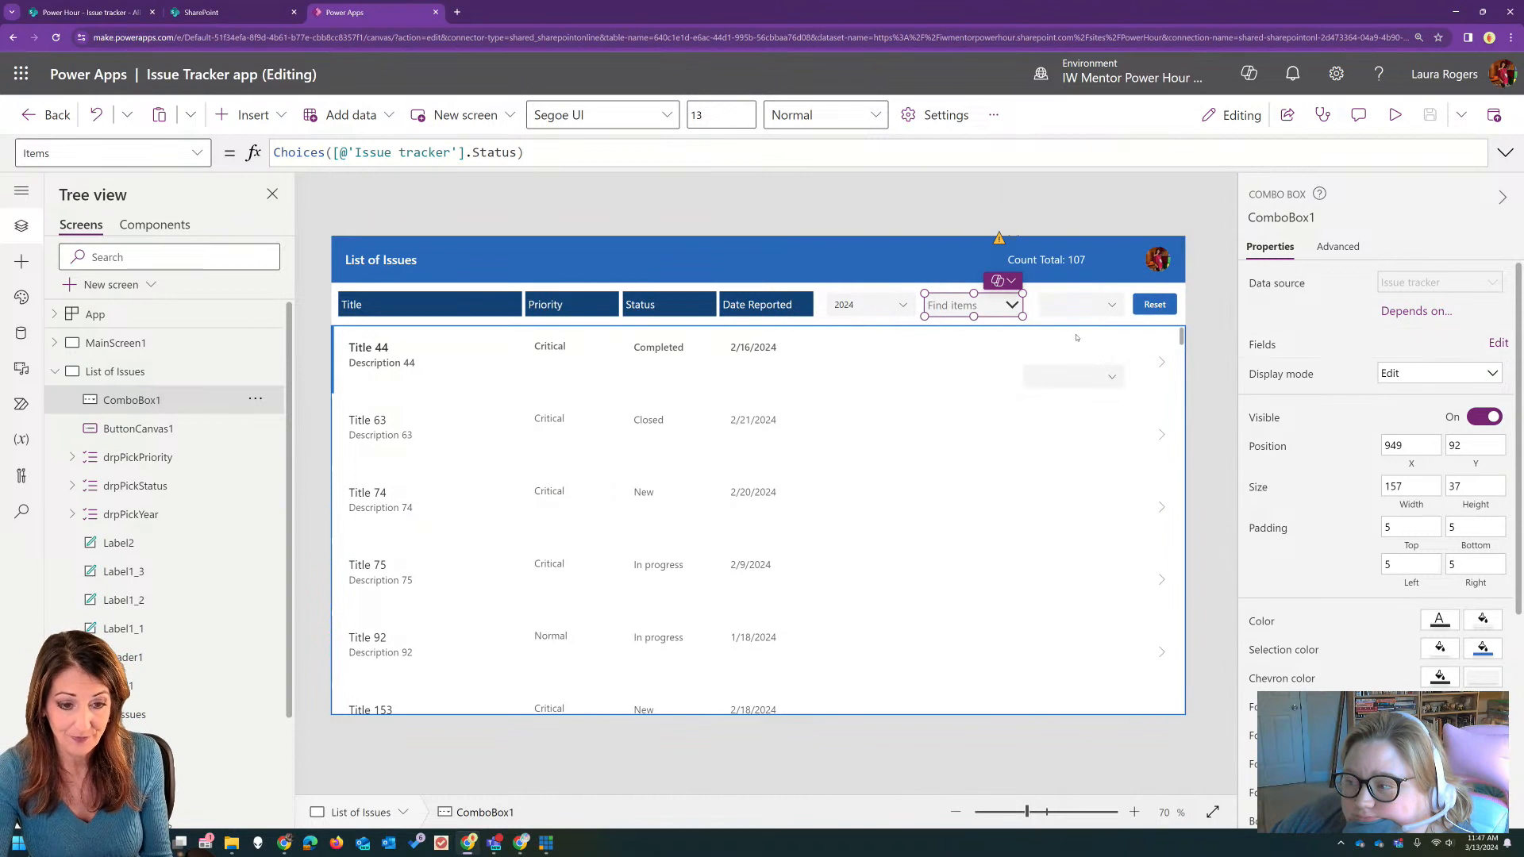
# Step: Widen the combo box to about 169 and delete the old drpPickStatus dropdown lying over the gallery
pyautogui.moveTo(1020, 318); pyautogui.dragTo(1029, 318)
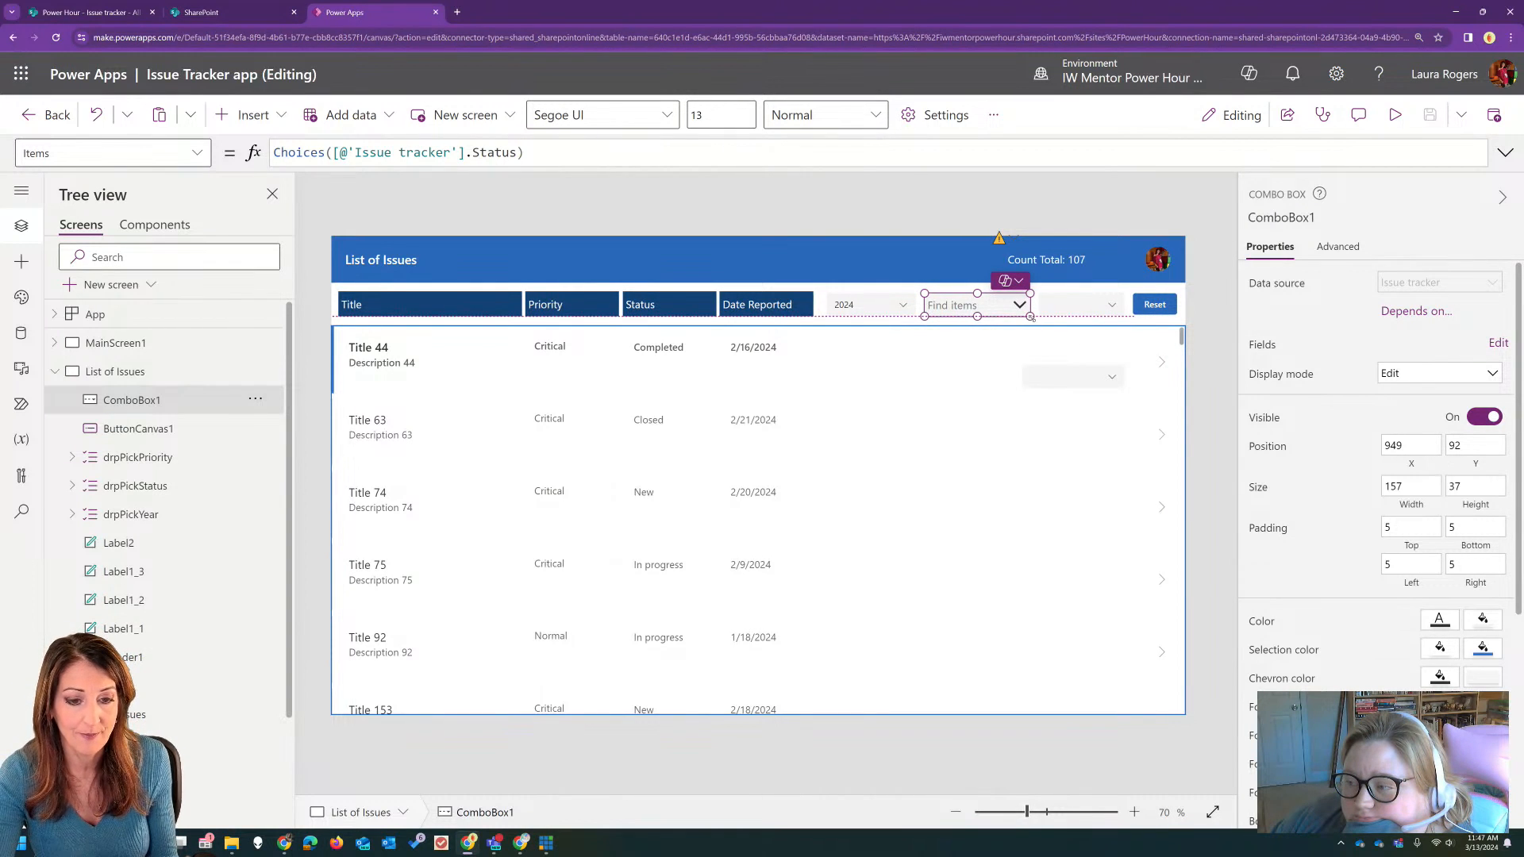
pyautogui.click(1070, 377)
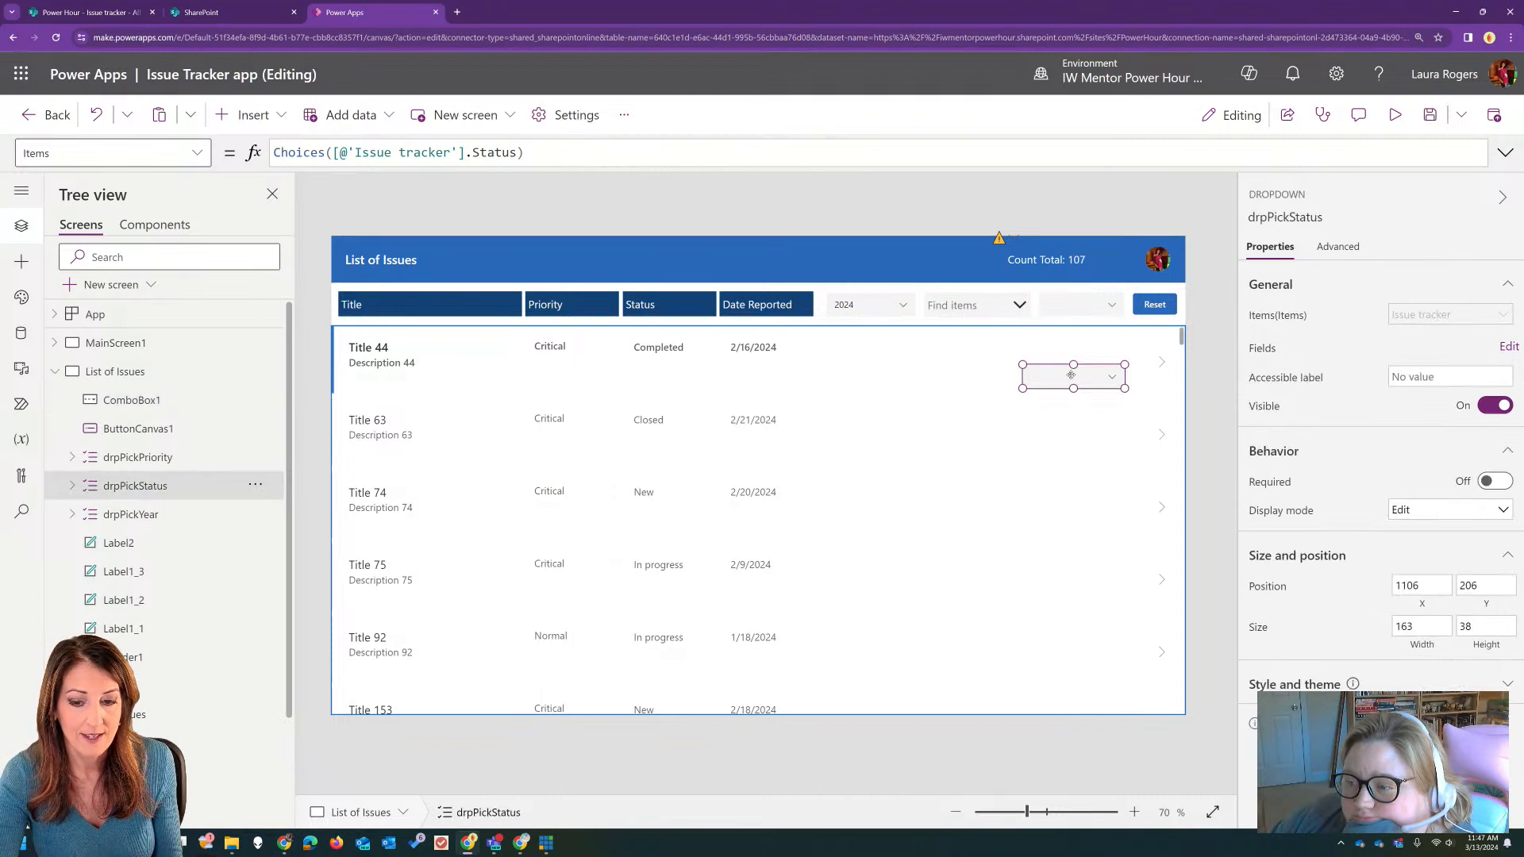
pyautogui.press('Delete')
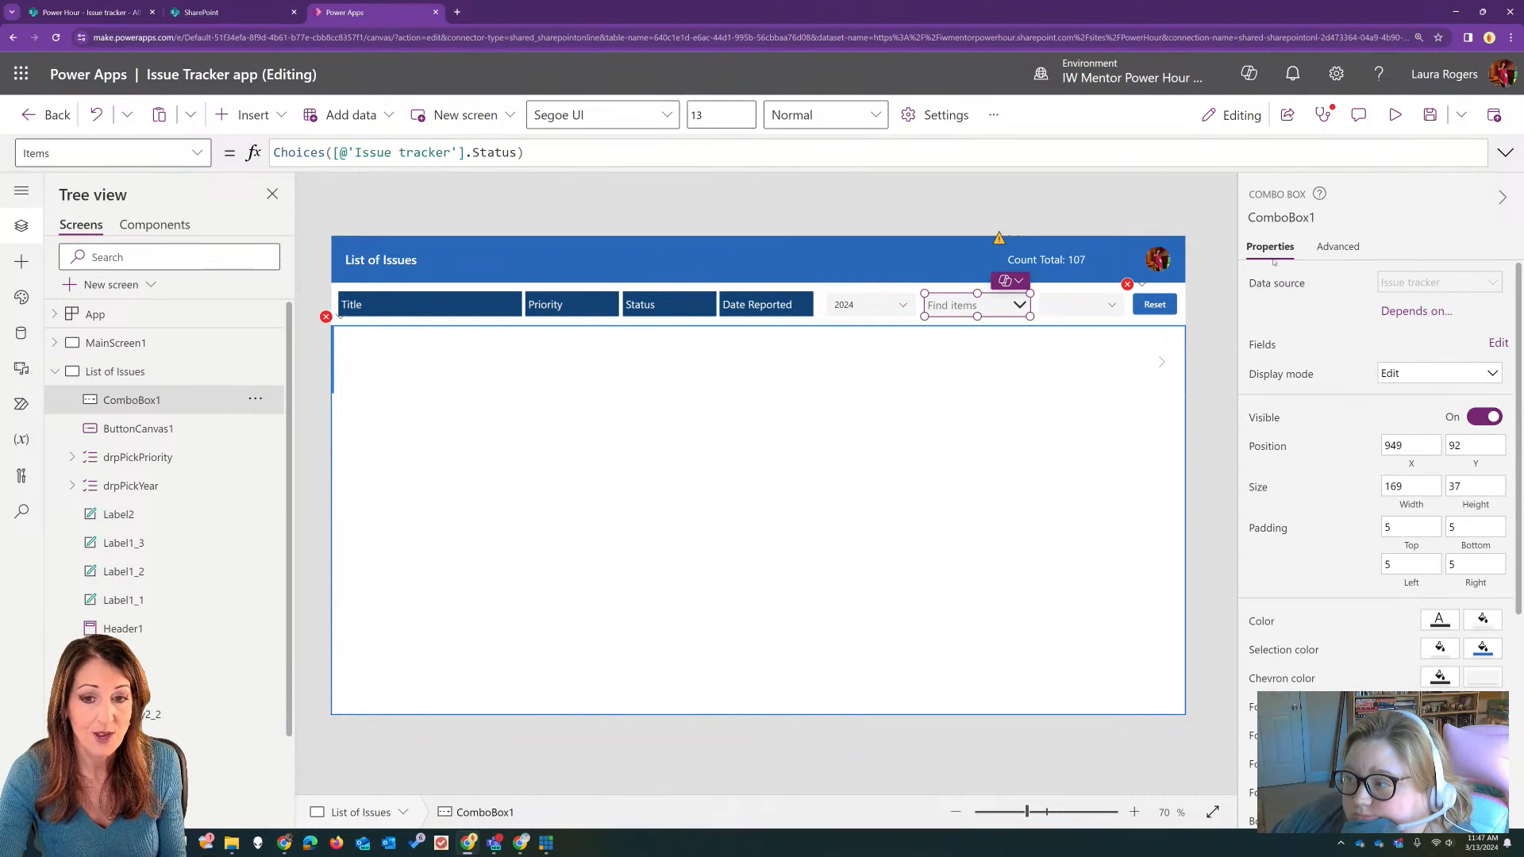
# Step: Rename the combo box as cmpPickStatus
pyautogui.click(1325, 216)
pyautogui.write('cm')
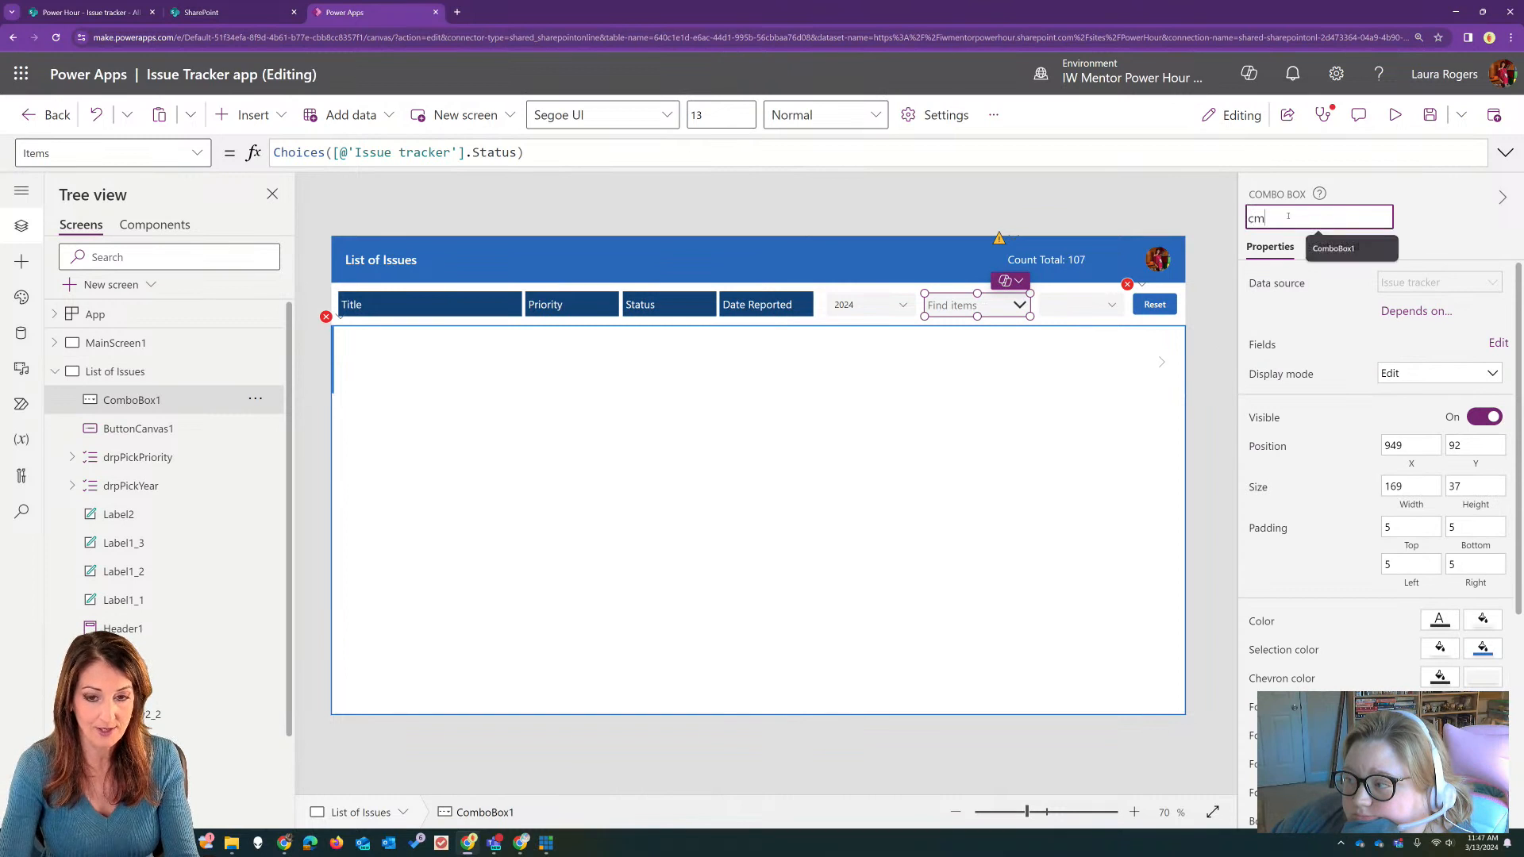
pyautogui.write('pPickStatus')
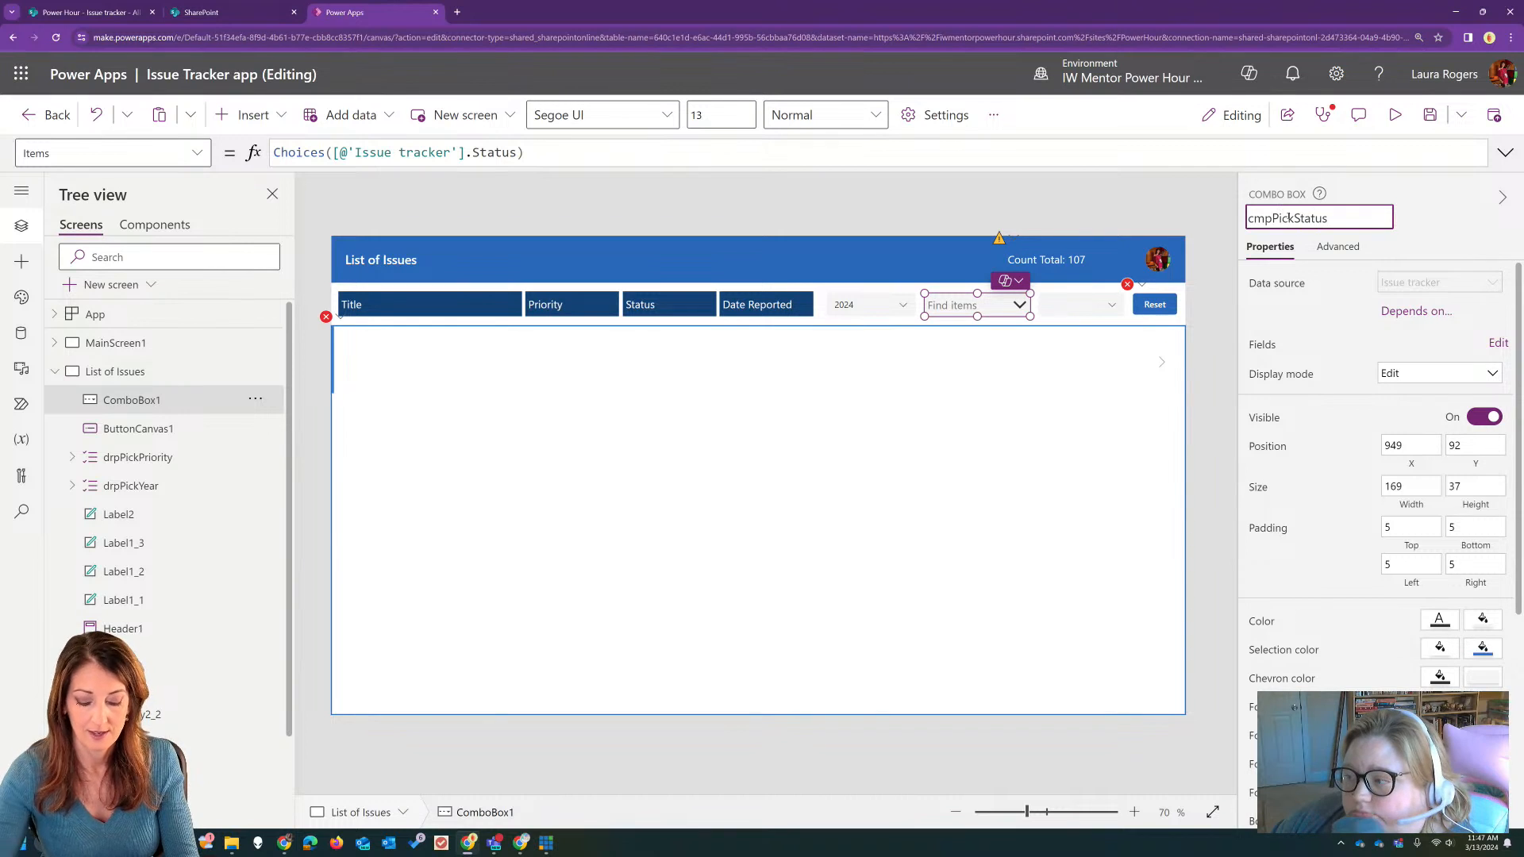
pyautogui.press('Return')
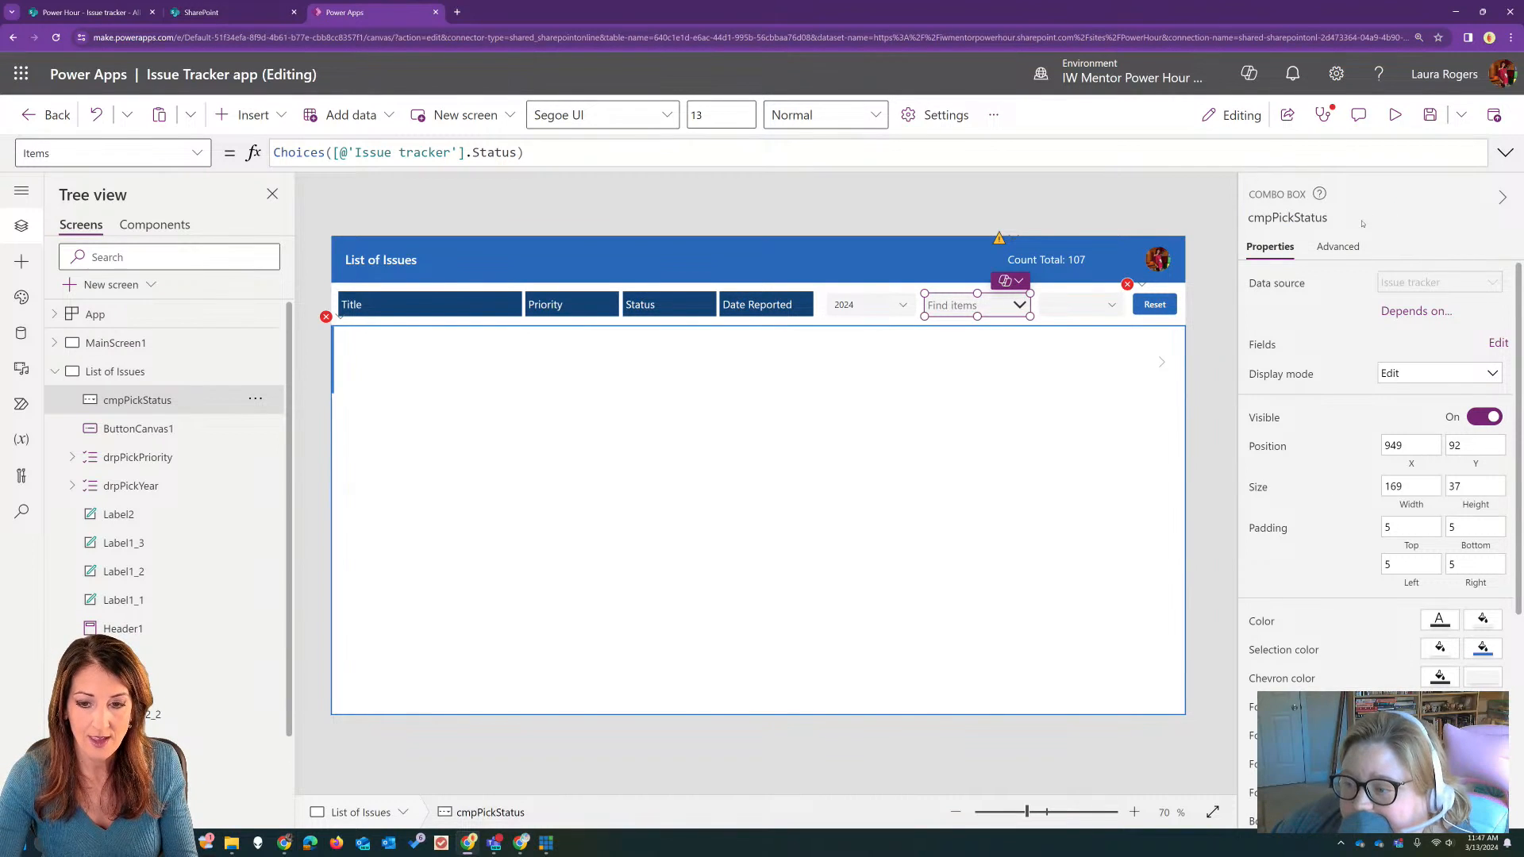
# Step: Set cmpPickStatus's InputTextPlaceholder property to "Pick status"
pyautogui.click(1337, 246)
pyautogui.scroll(-3, 1282, 585)
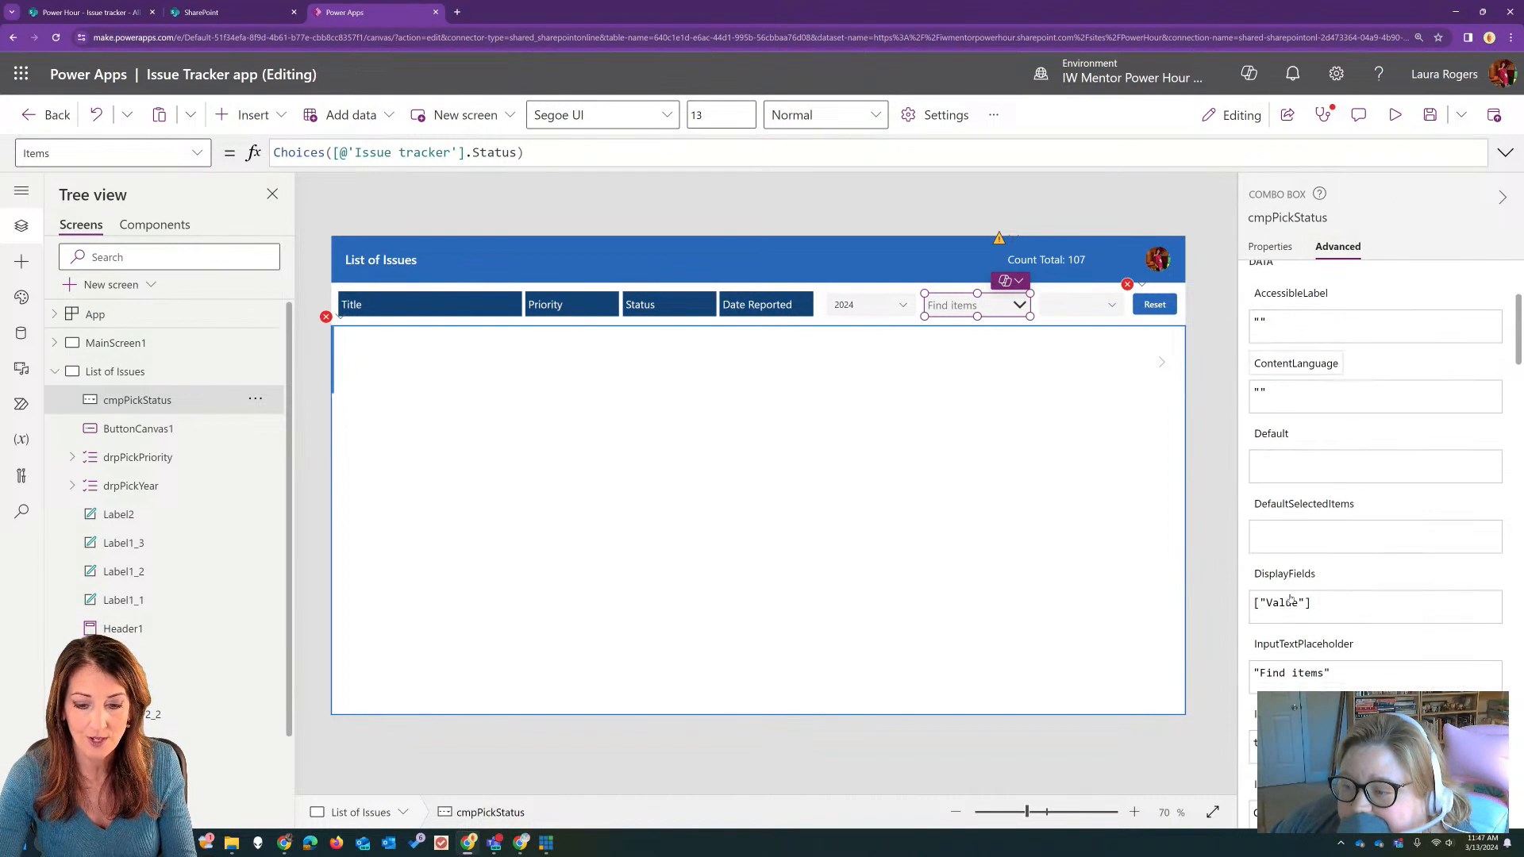
pyautogui.click(1310, 674)
pyautogui.moveTo(1325, 674); pyautogui.dragTo(1260, 673)
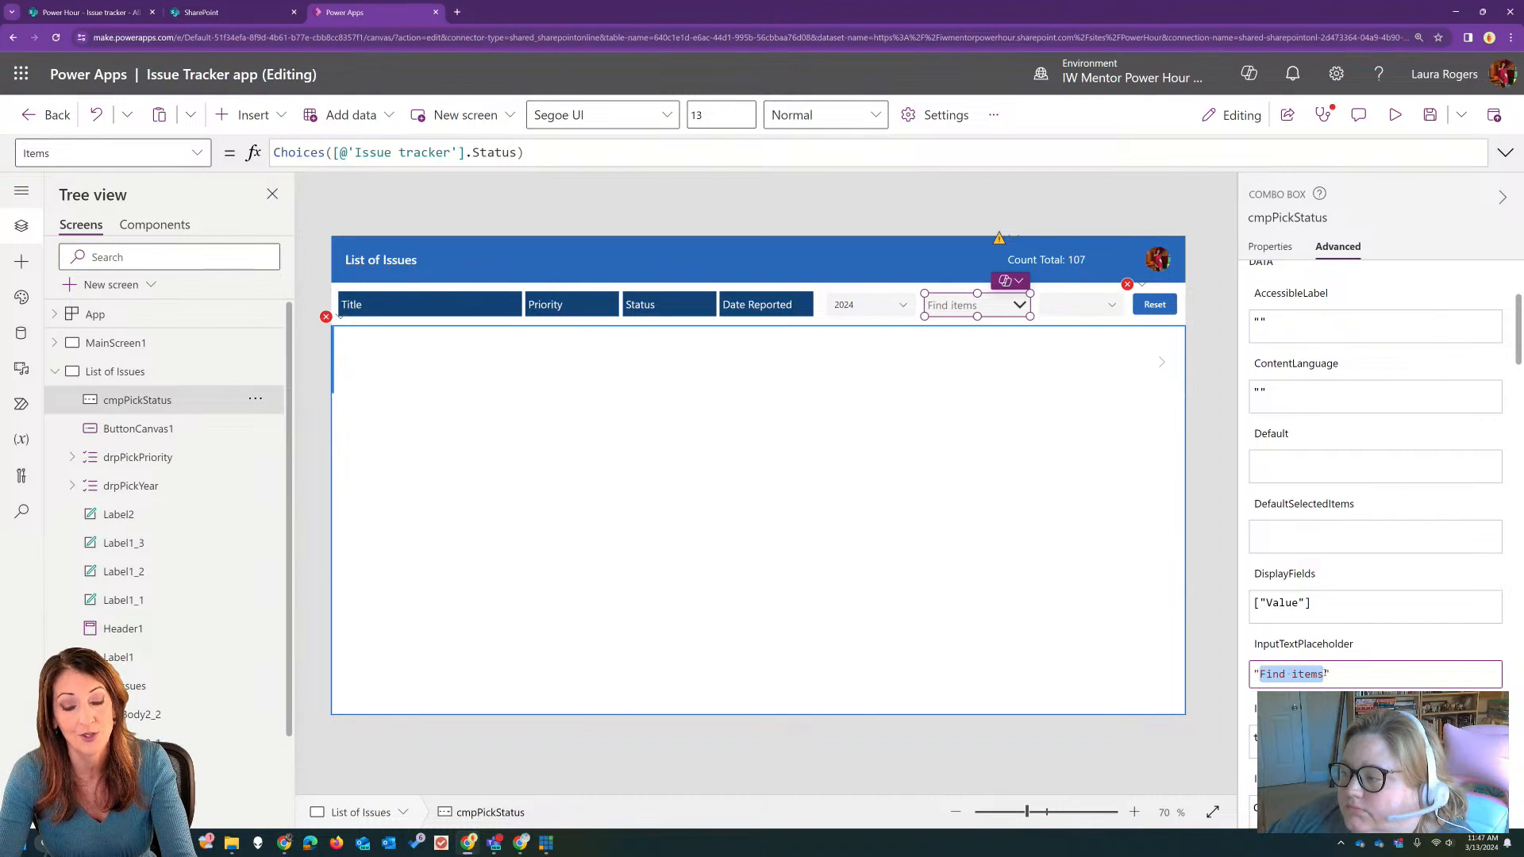
pyautogui.write('Pick status')
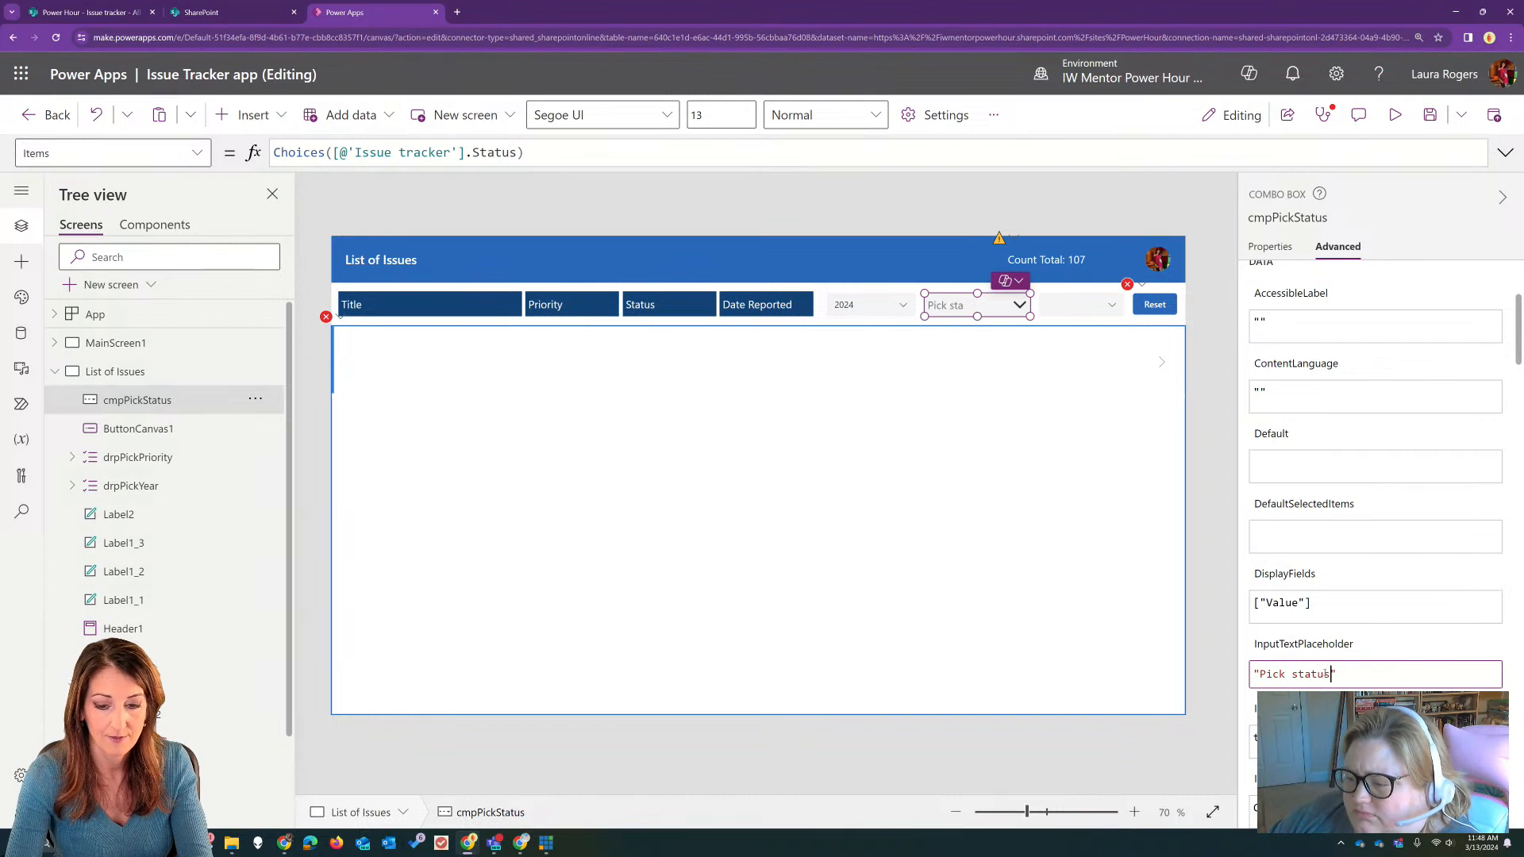
pyautogui.press('Tab')
# Step: Set cmpPickStatus's IsSearchable property to false
pyautogui.write('t')
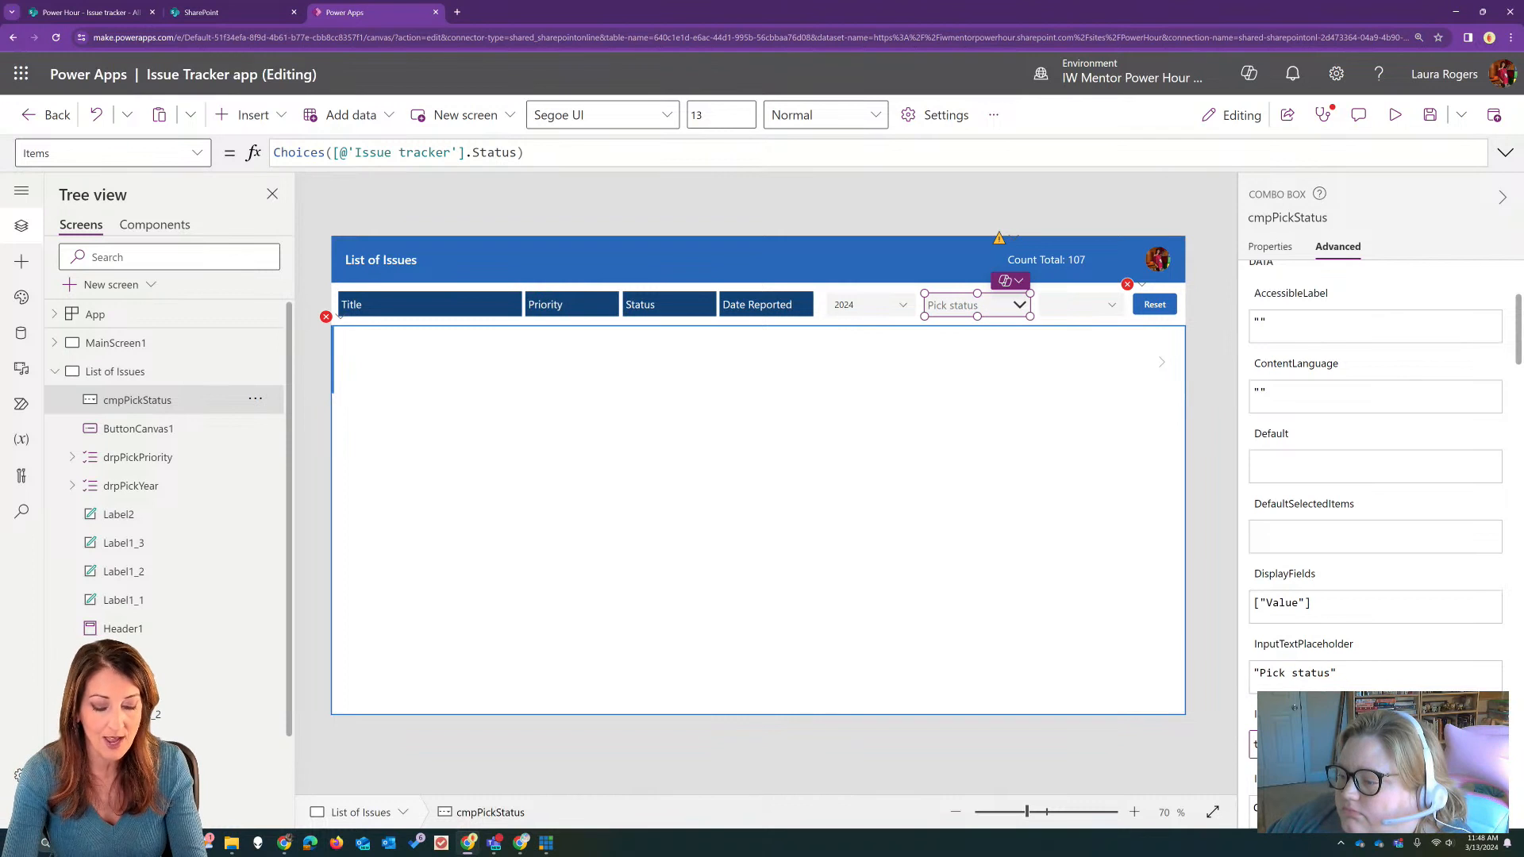
pyautogui.hotkey('ctrl', 'a')
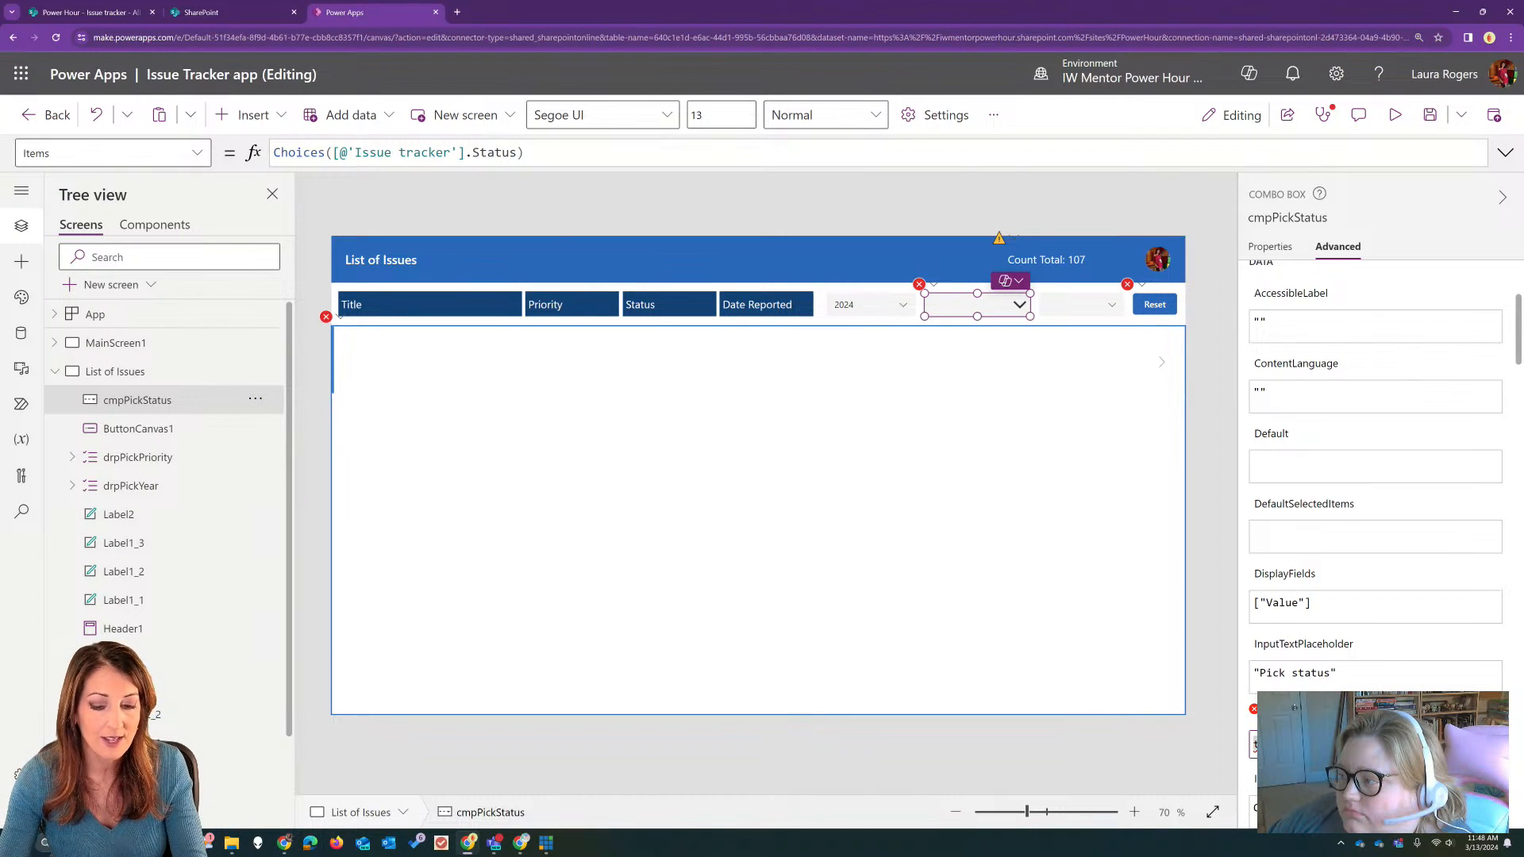
pyautogui.write('rue')
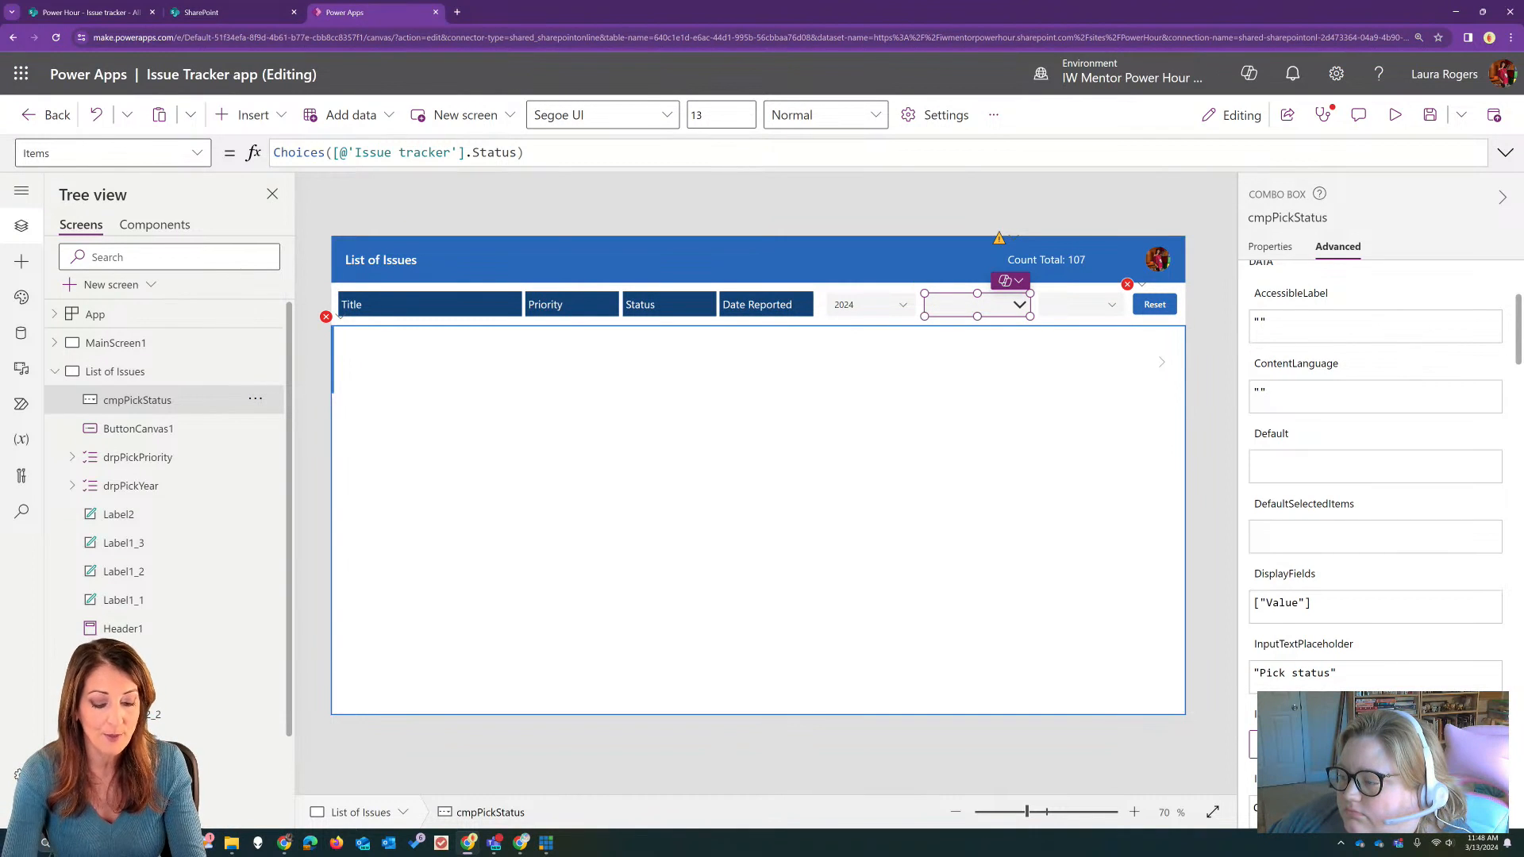
pyautogui.write('alse')
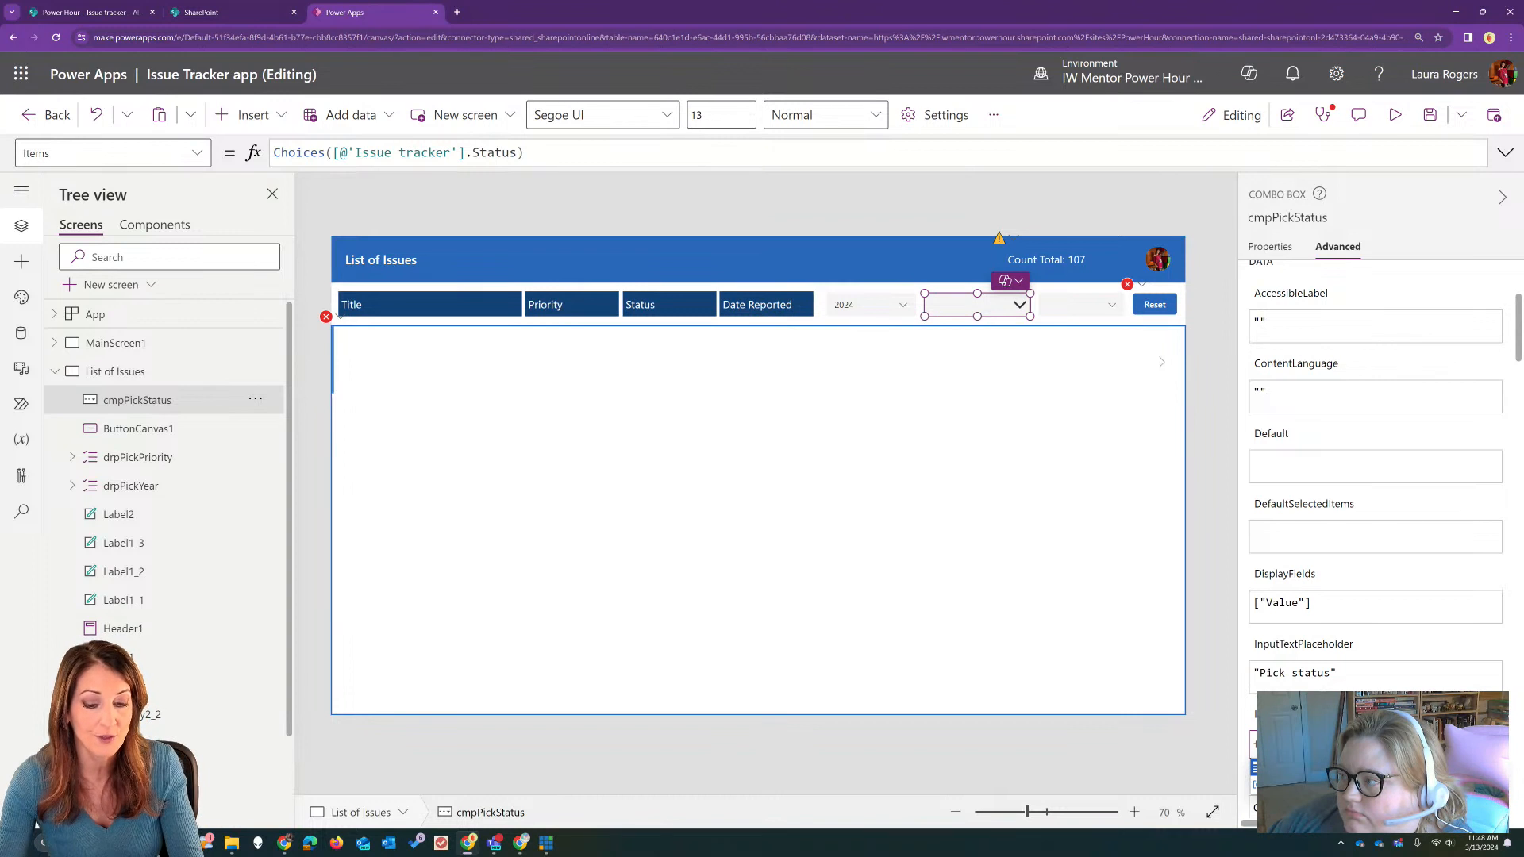
pyautogui.press('Tab')
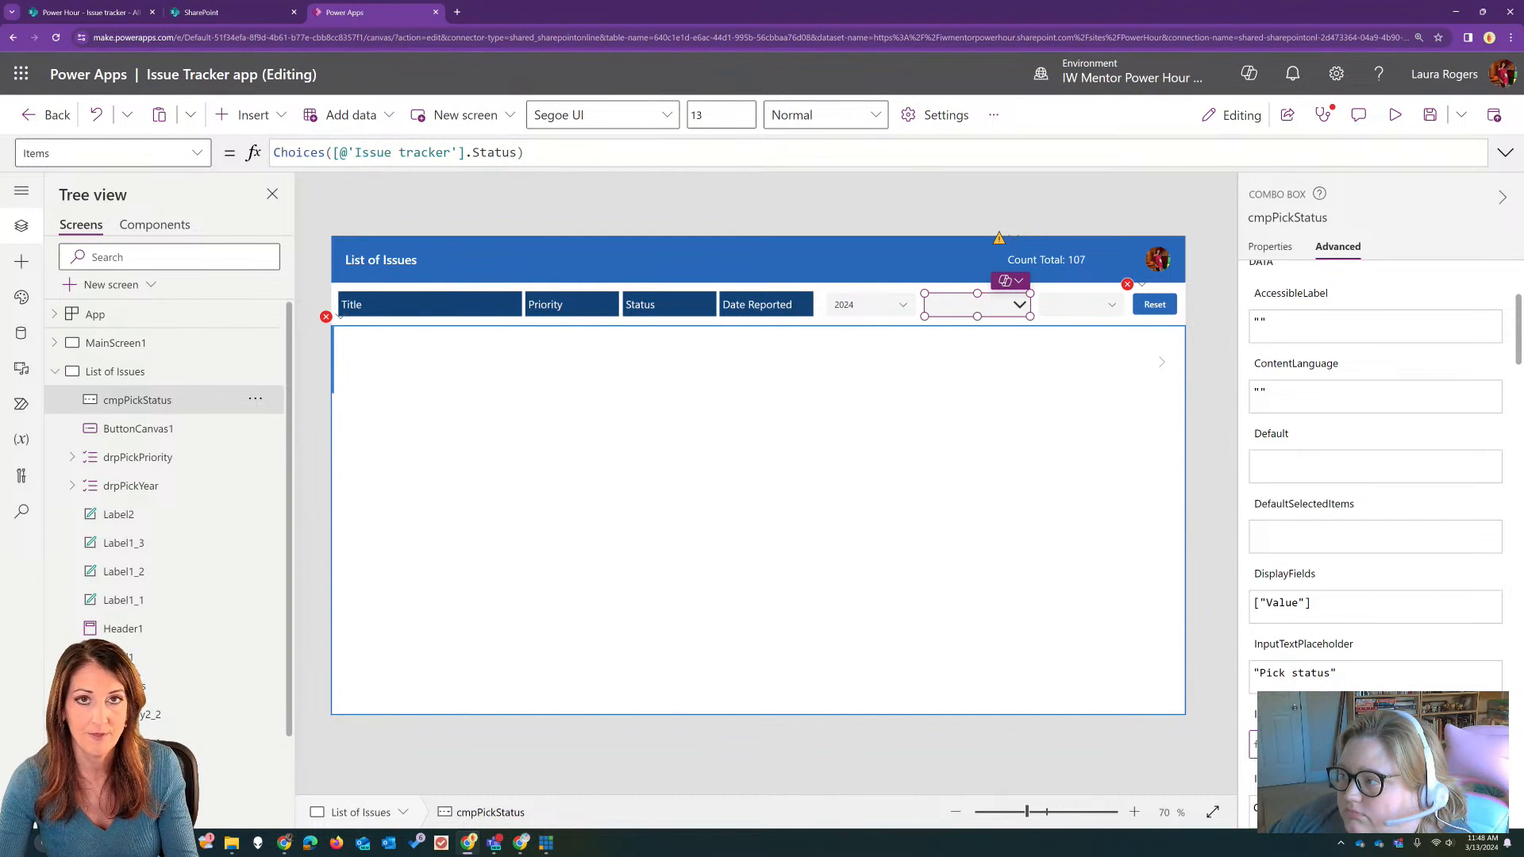
# Step: Set cmpPickStatus's SelectMultiple property to false
pyautogui.scroll(-1, 1374, 508)
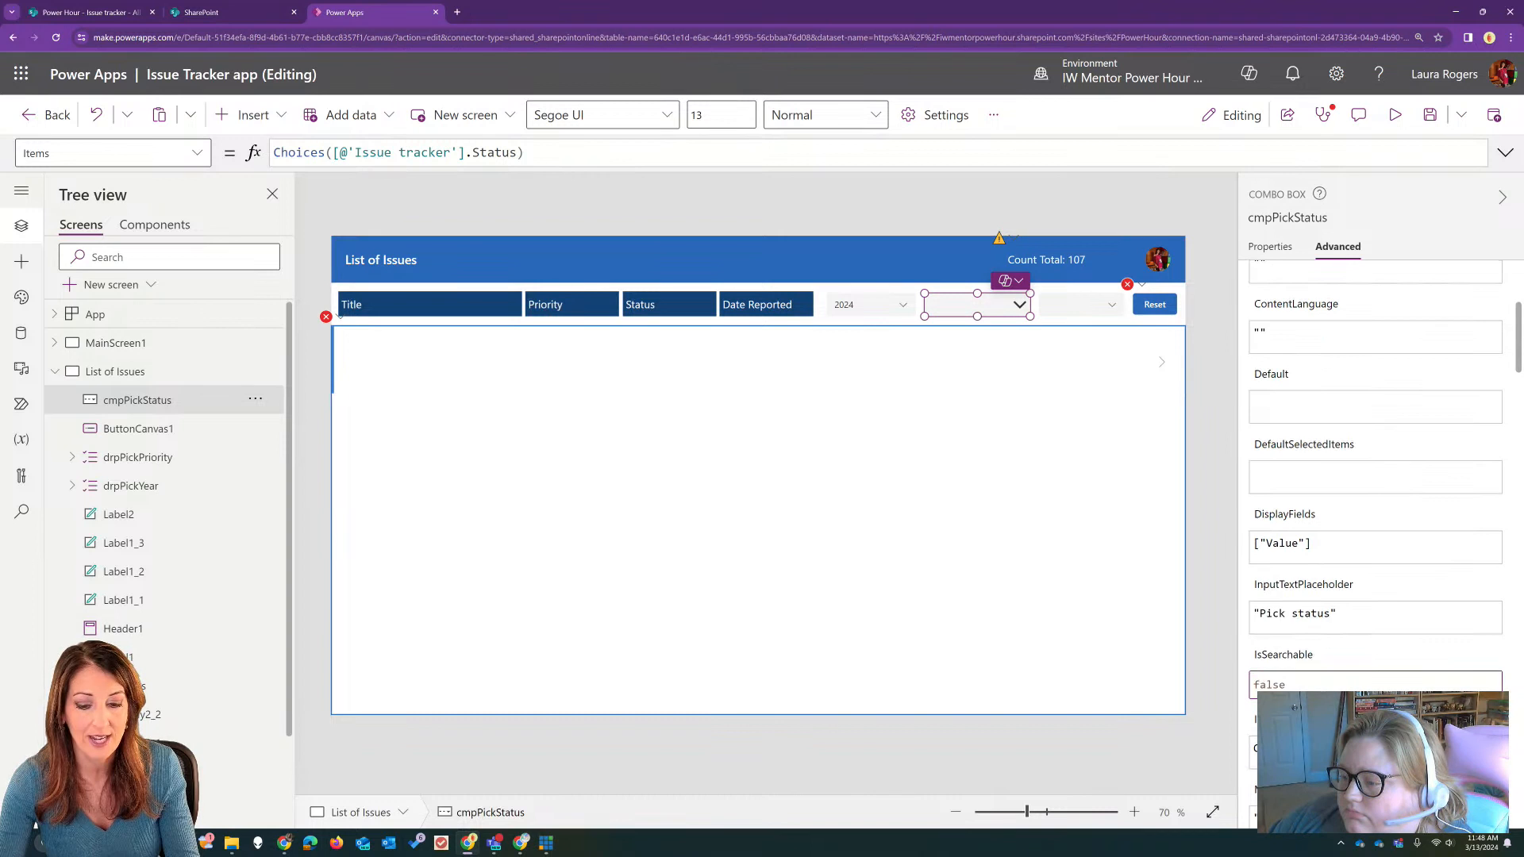
pyautogui.scroll(-2, 1374, 508)
pyautogui.scroll(-3, 1298, 512)
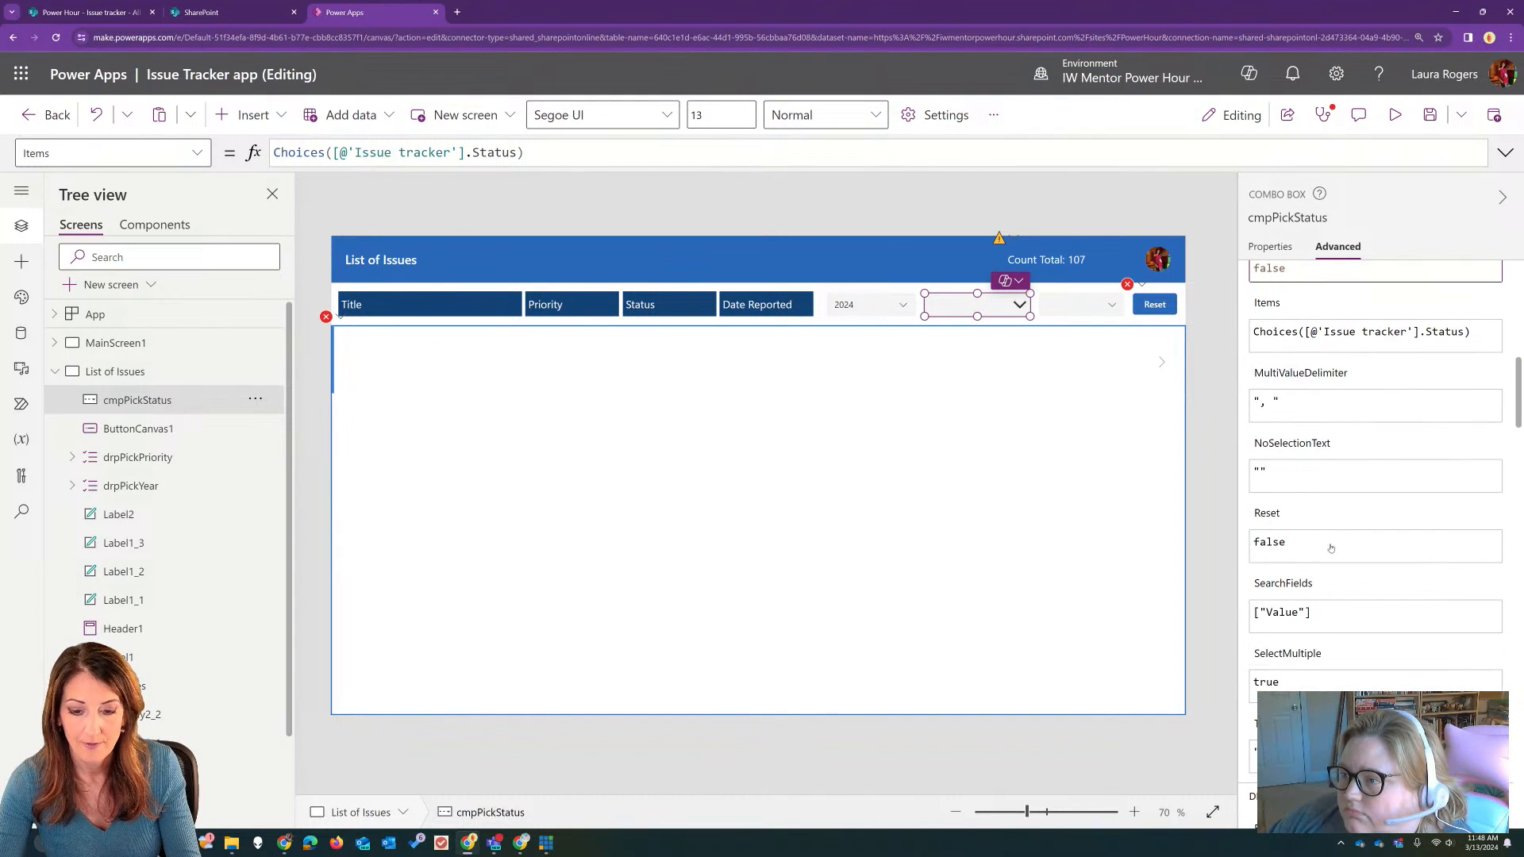
pyautogui.scroll(-2, 1295, 650)
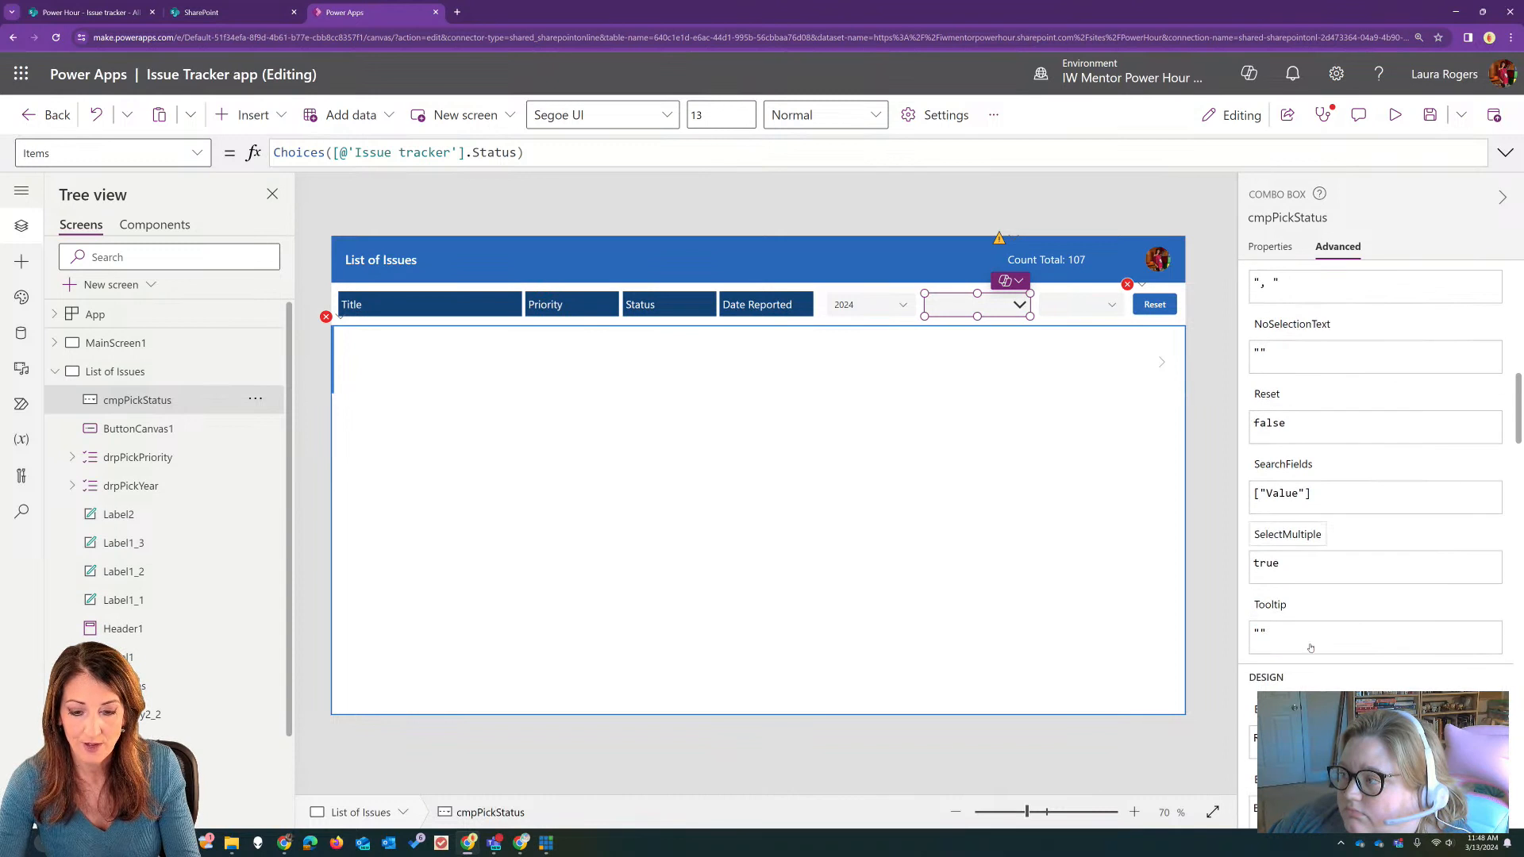
pyautogui.click(1267, 564)
pyautogui.doubleClick(1267, 564)
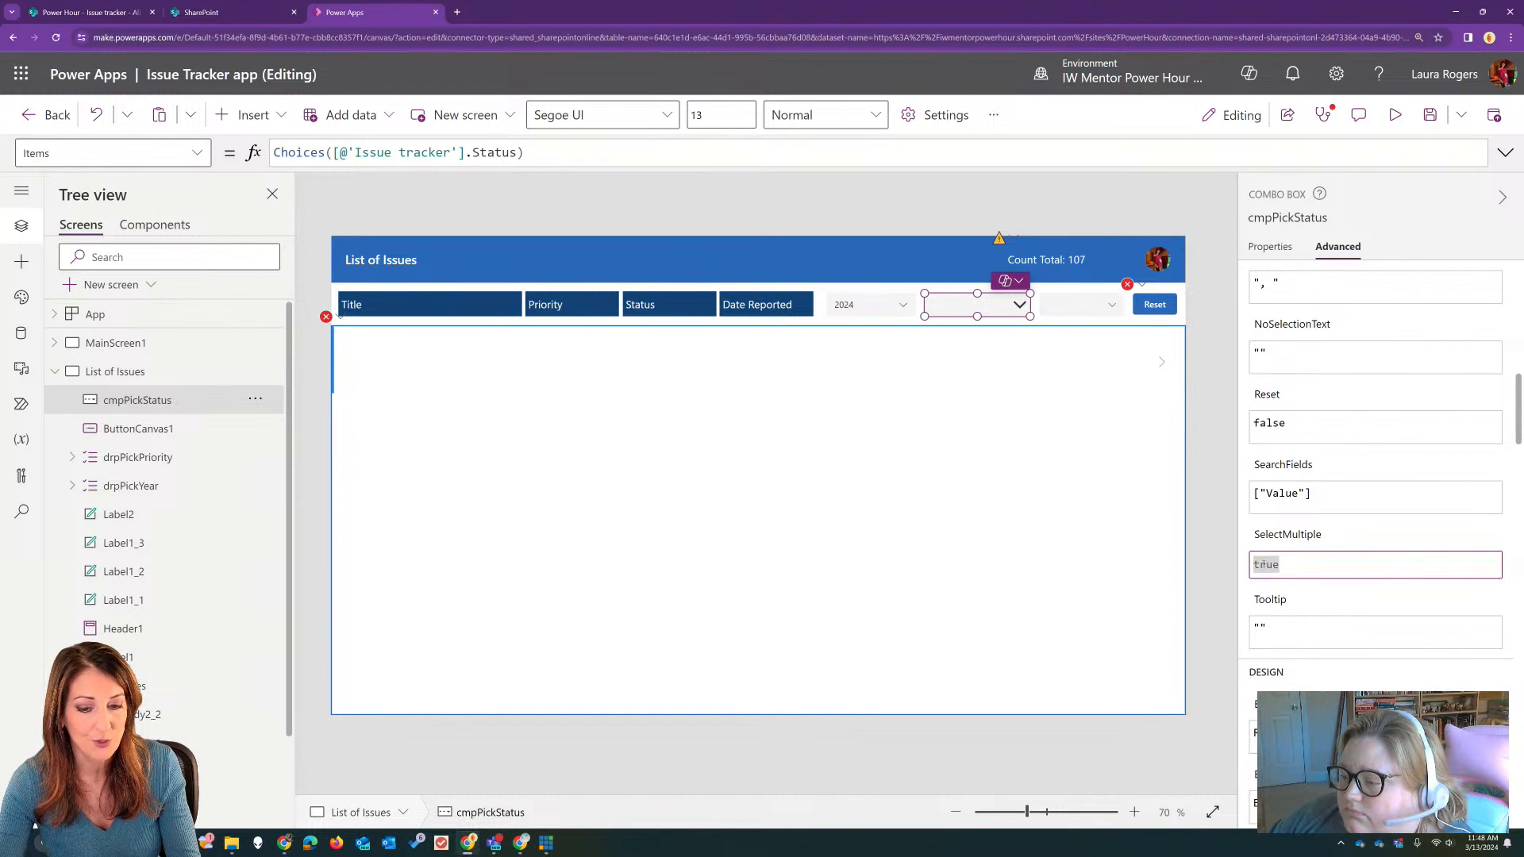
pyautogui.write('false')
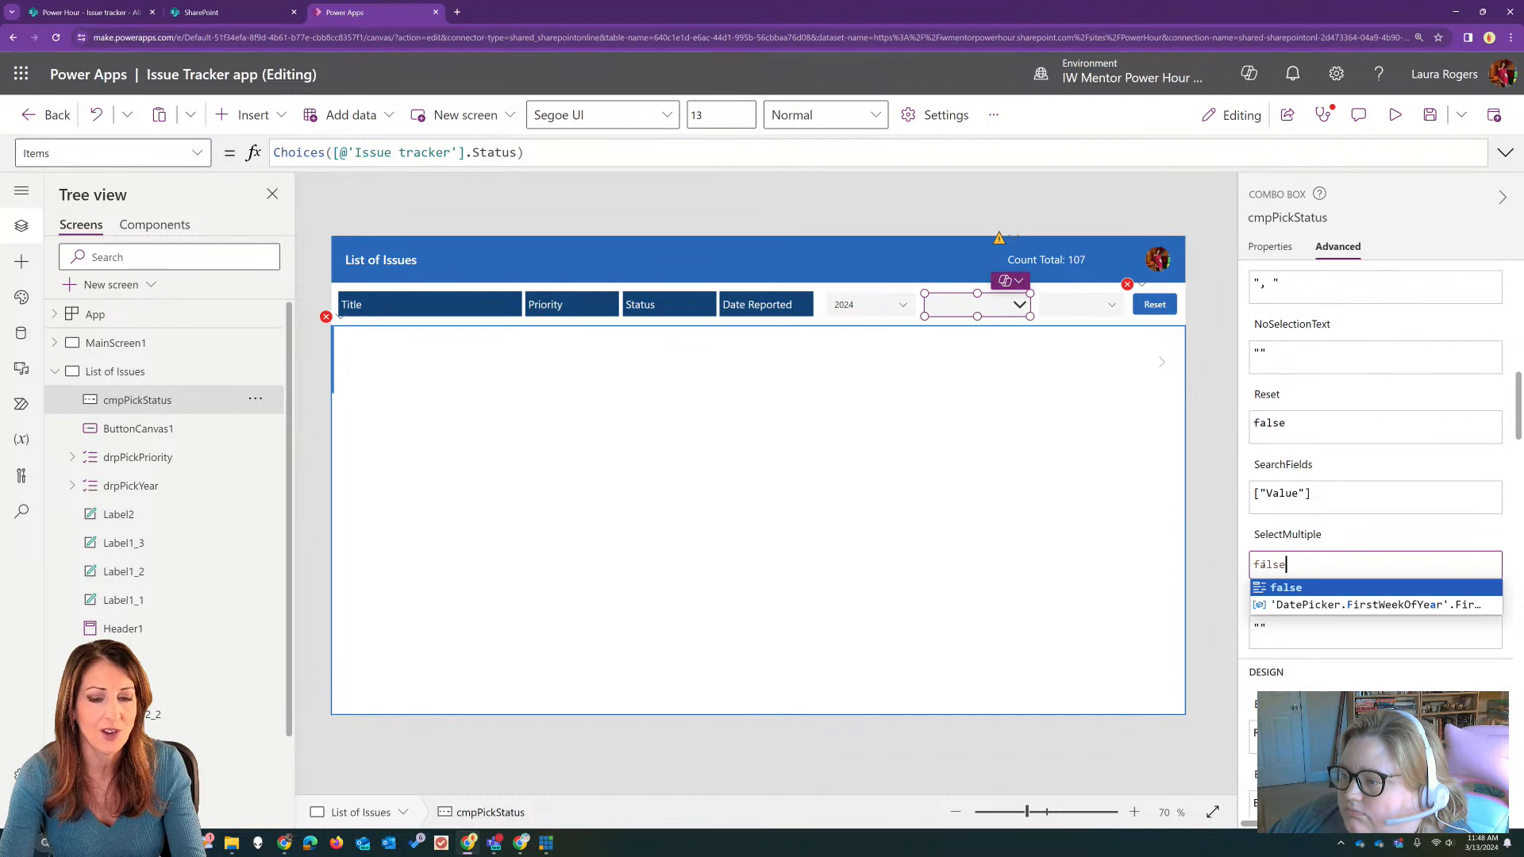
pyautogui.click(1284, 587)
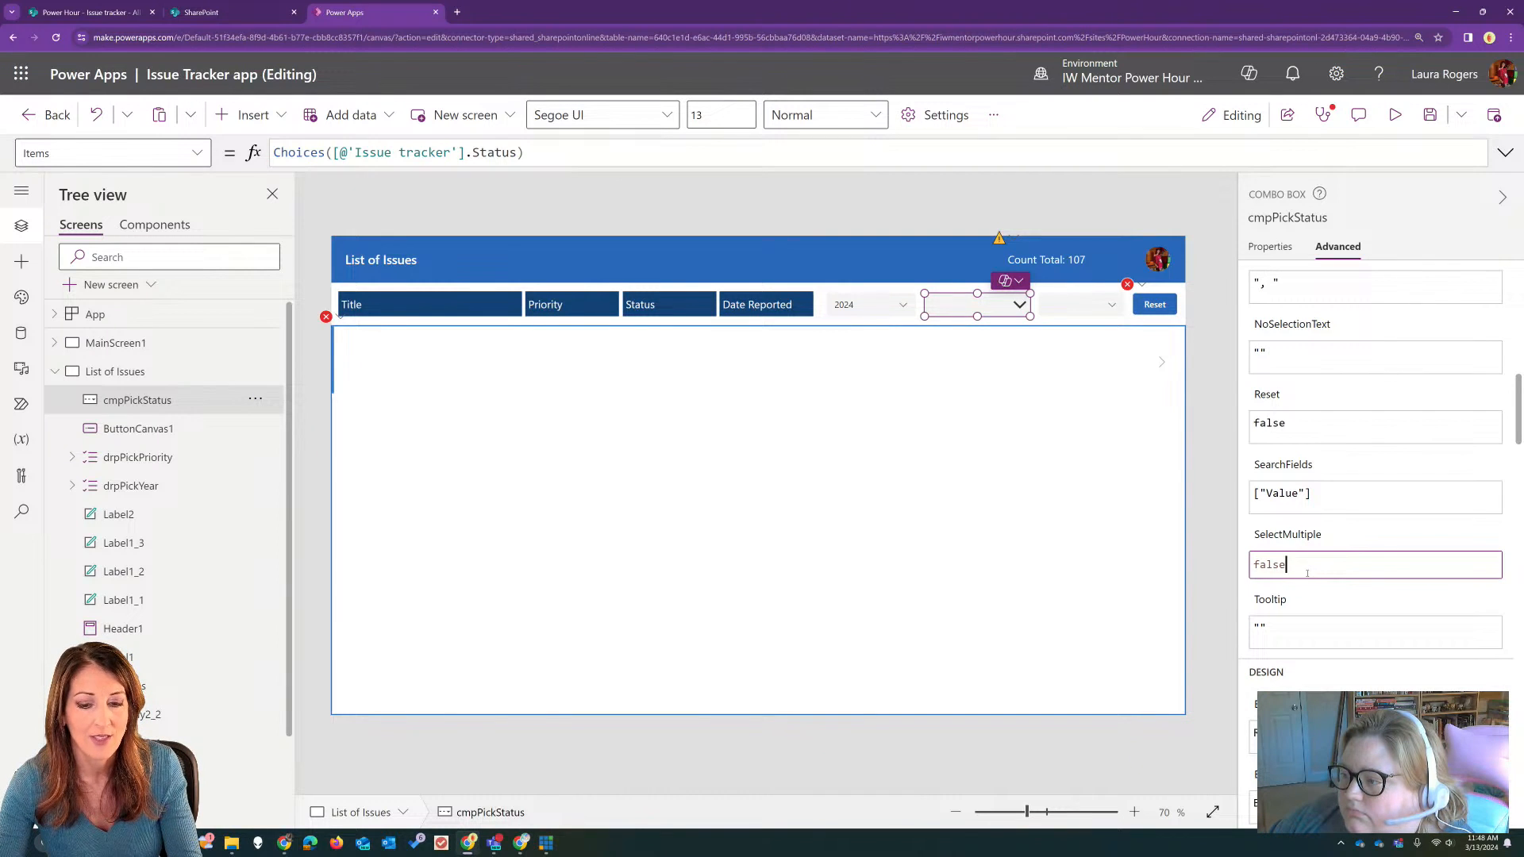
pyautogui.press('Tab')
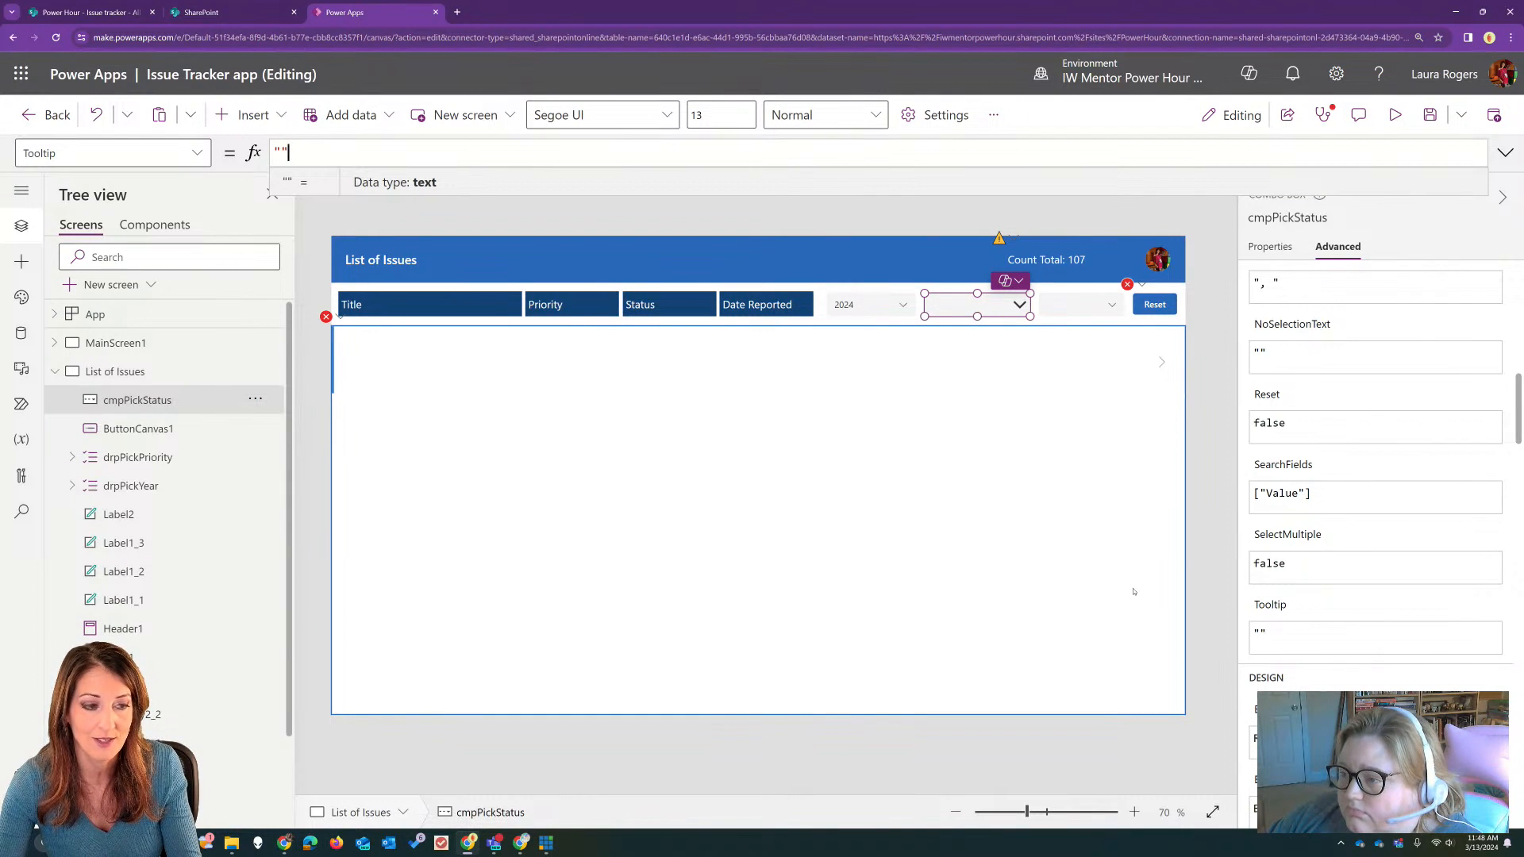
# Step: In galIssues's Items filter, replace drpPickStatus with cmpPickStatus in the status comparison and with cmbPickStatus inside the IsBlank test
pyautogui.click(560, 402)
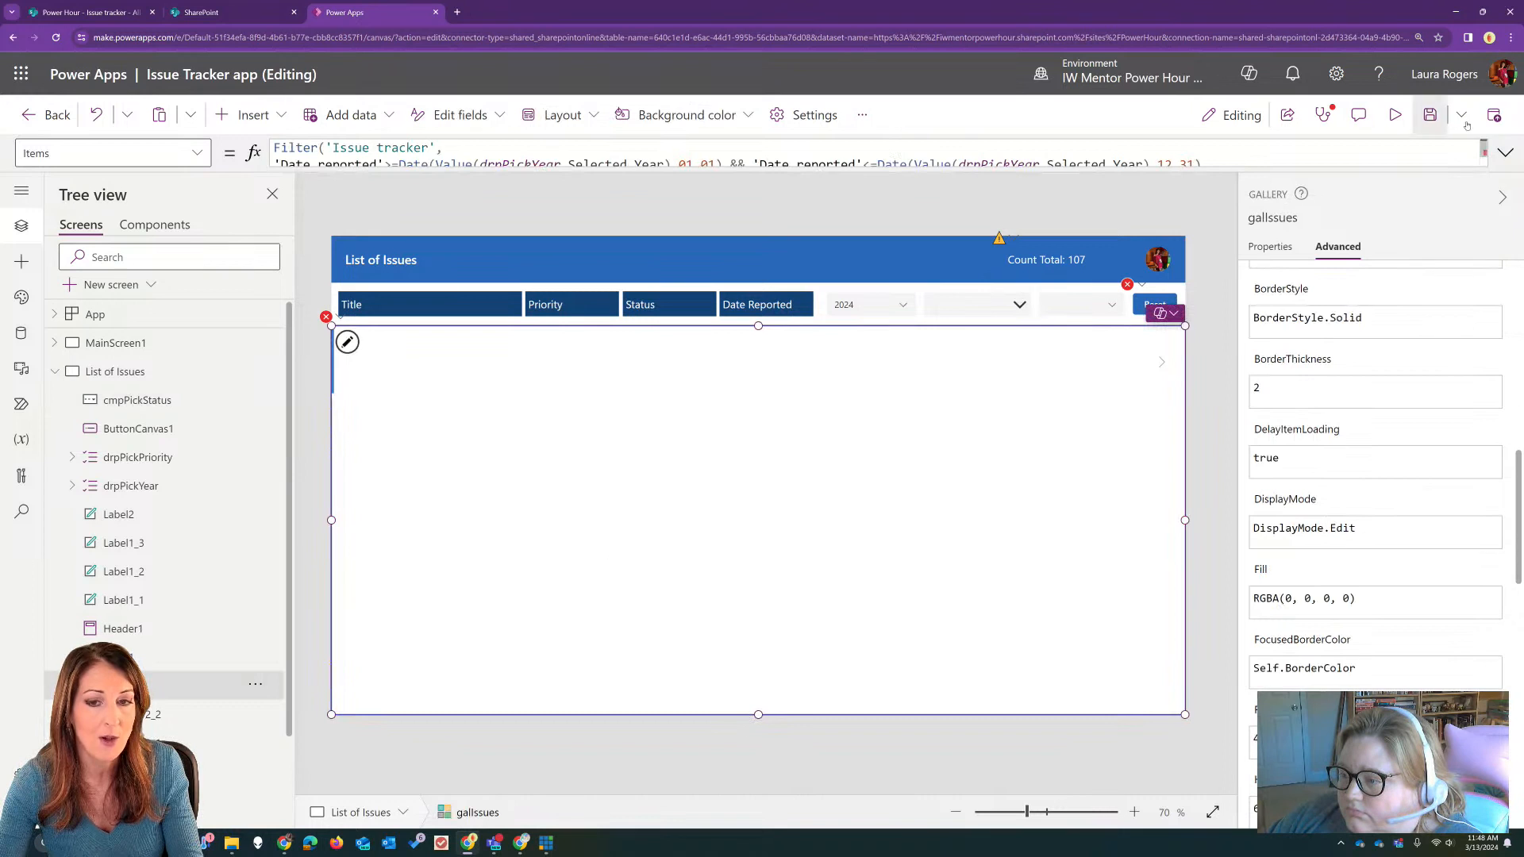
pyautogui.click(1503, 151)
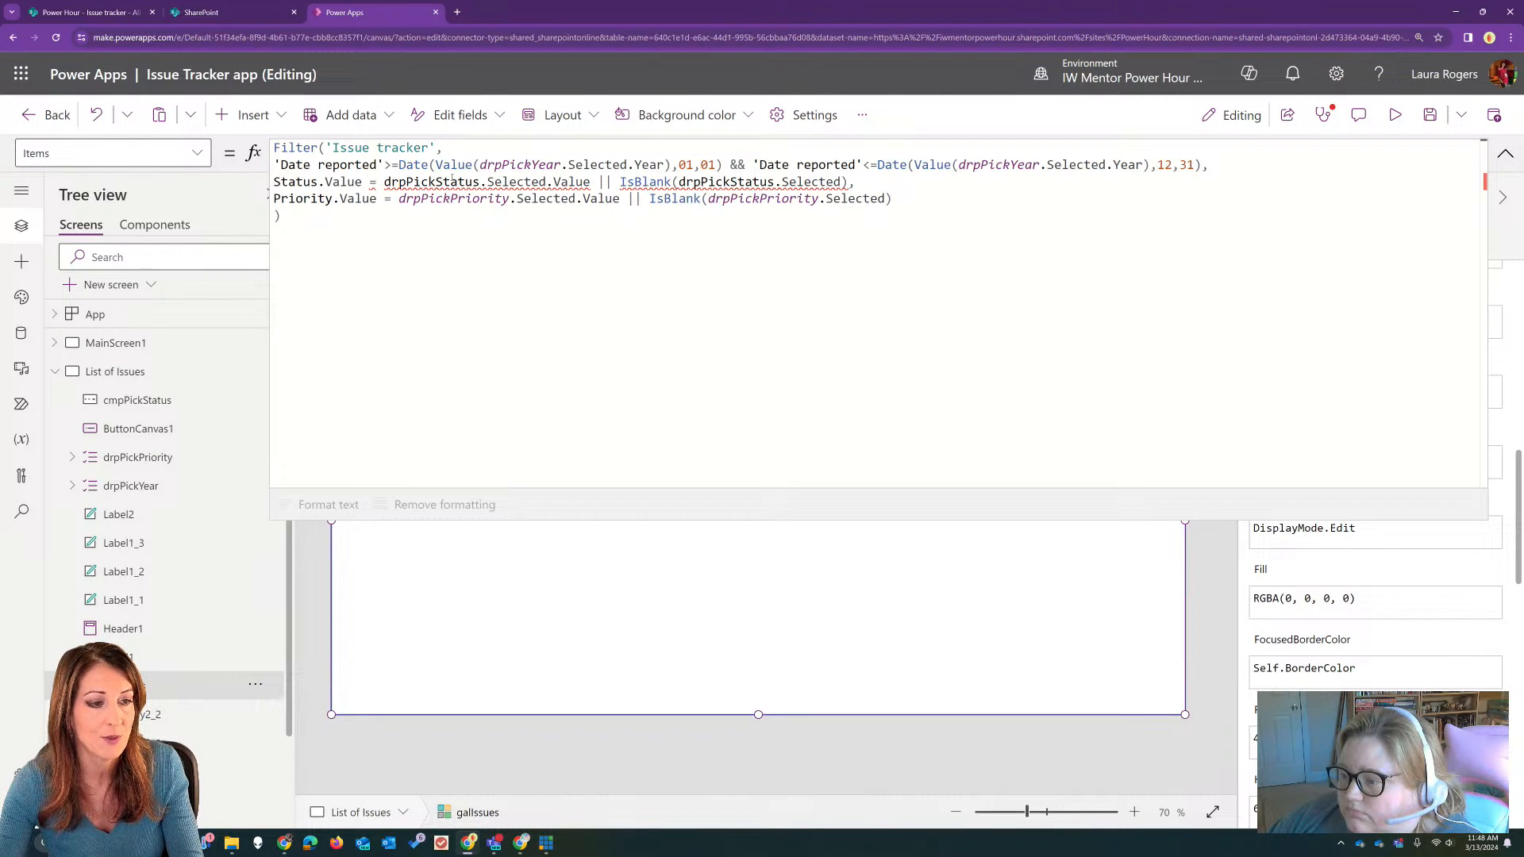
pyautogui.moveTo(407, 183); pyautogui.dragTo(384, 182)
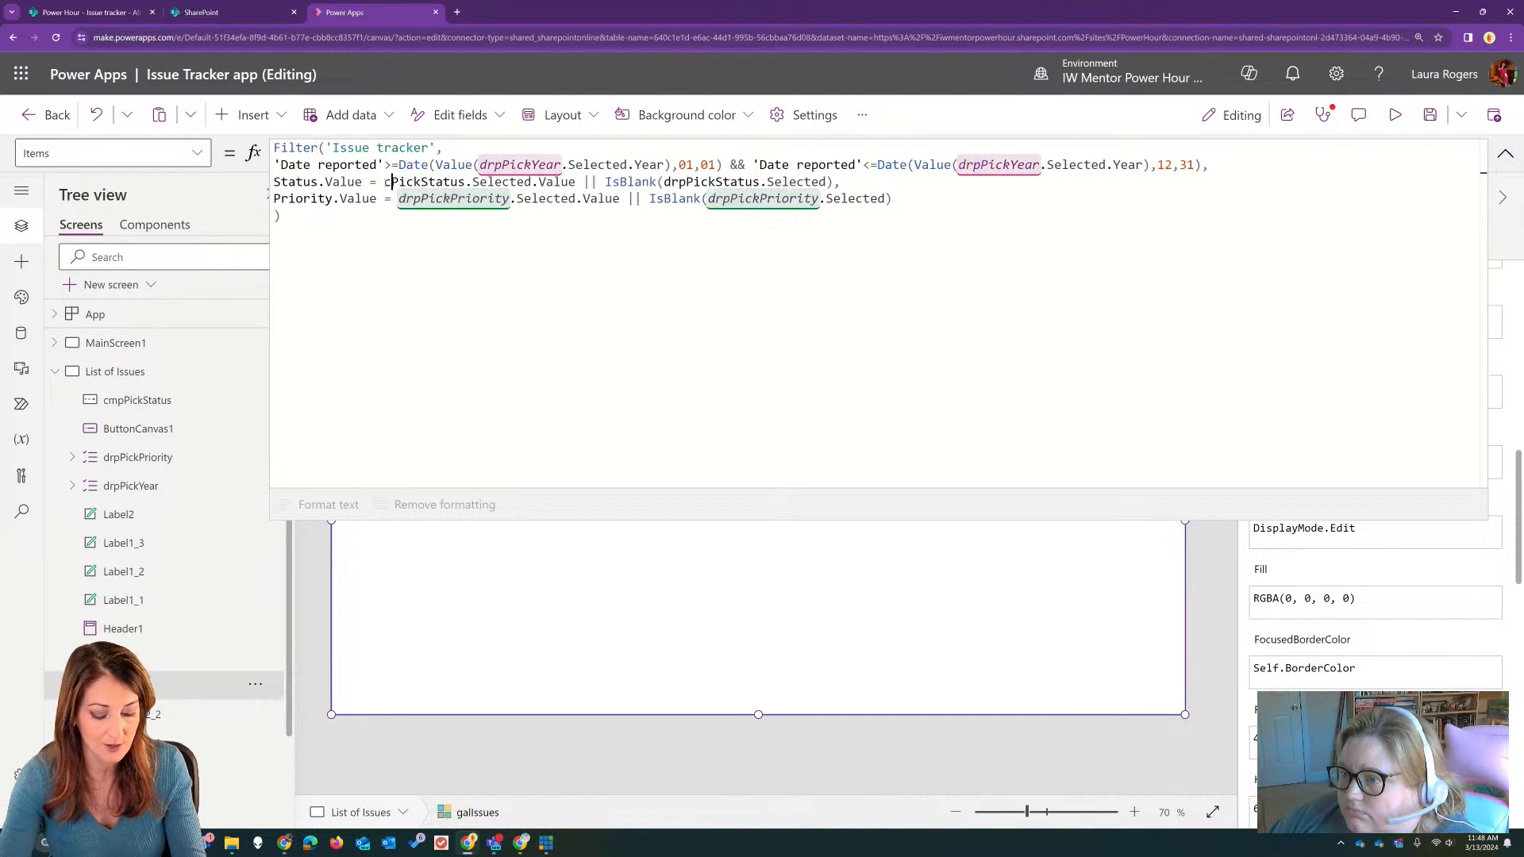
pyautogui.write('cmp')
pyautogui.click(485, 200)
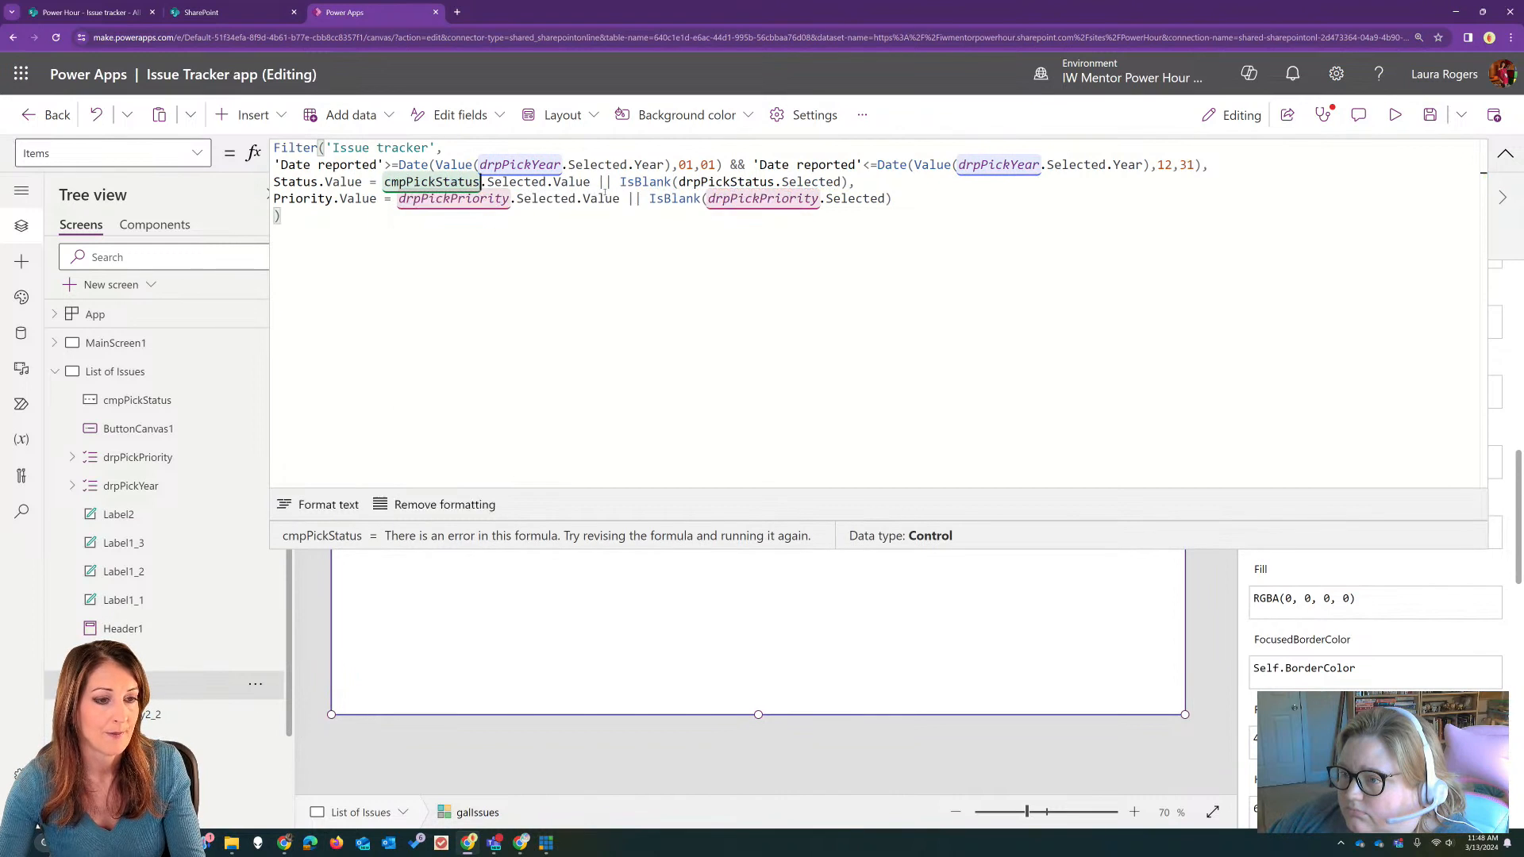
pyautogui.click(697, 182)
pyautogui.moveTo(697, 181); pyautogui.dragTo(679, 183)
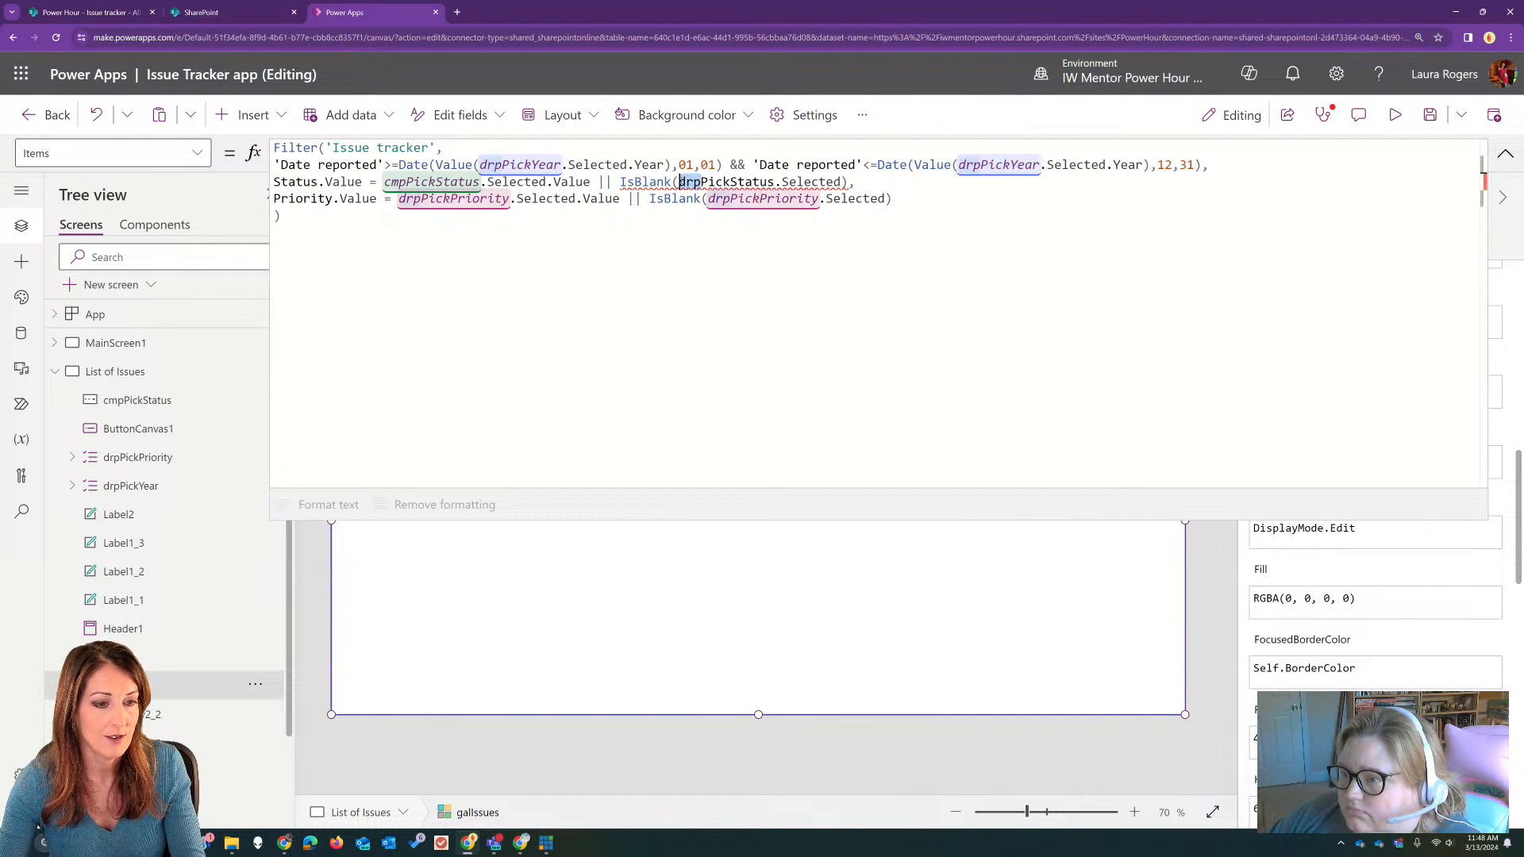
pyautogui.write('cmb')
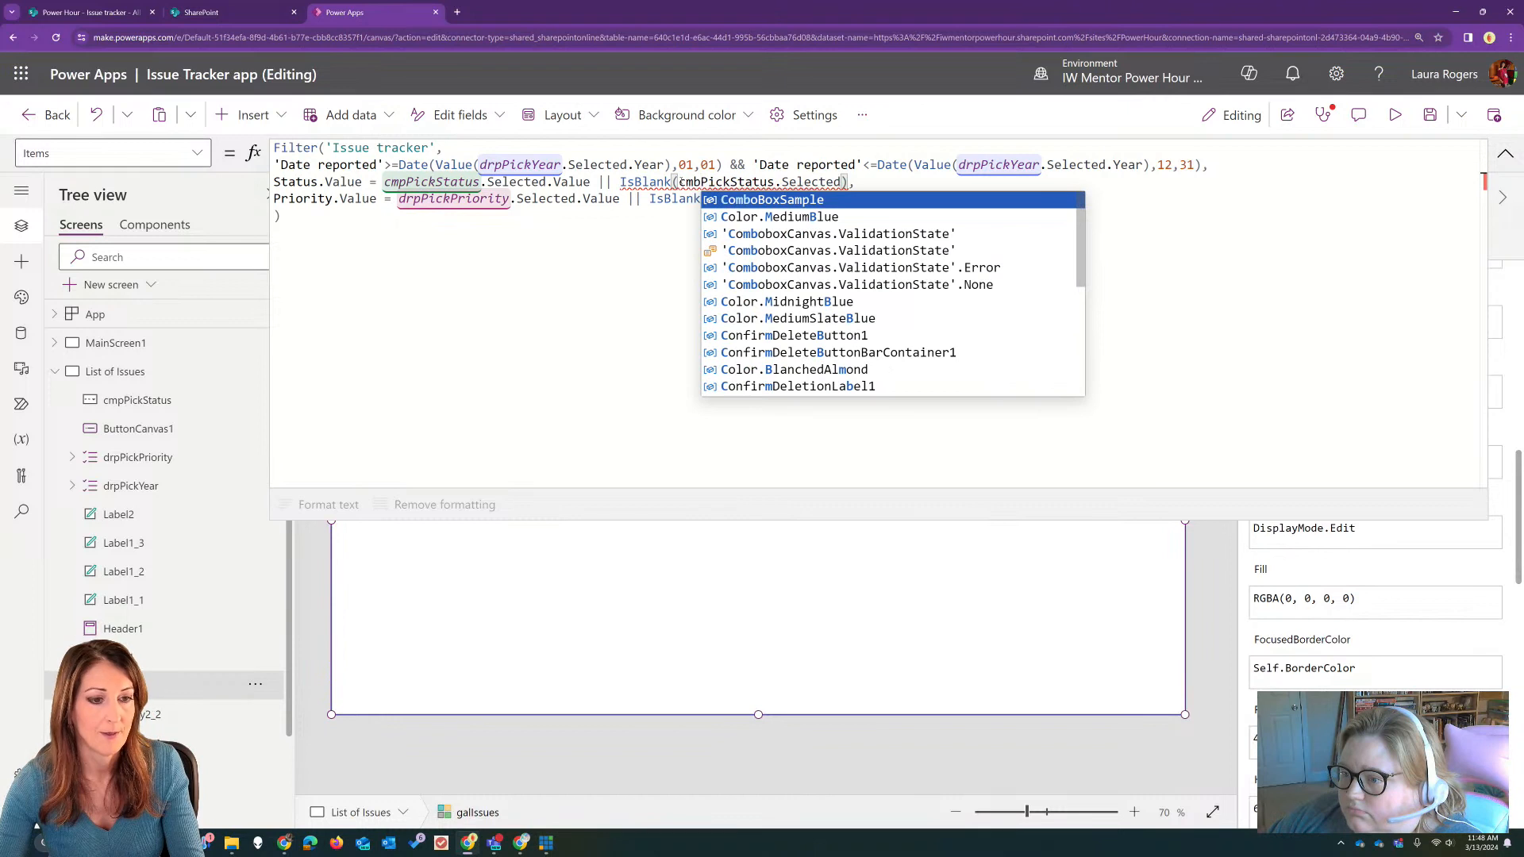
# Step: Remove the IsBlank wrapper and the Selected ending from the status condition, leaving only cmbPickStatus followed by a dot
pyautogui.click(828, 183)
pyautogui.moveTo(841, 183); pyautogui.dragTo(818, 182)
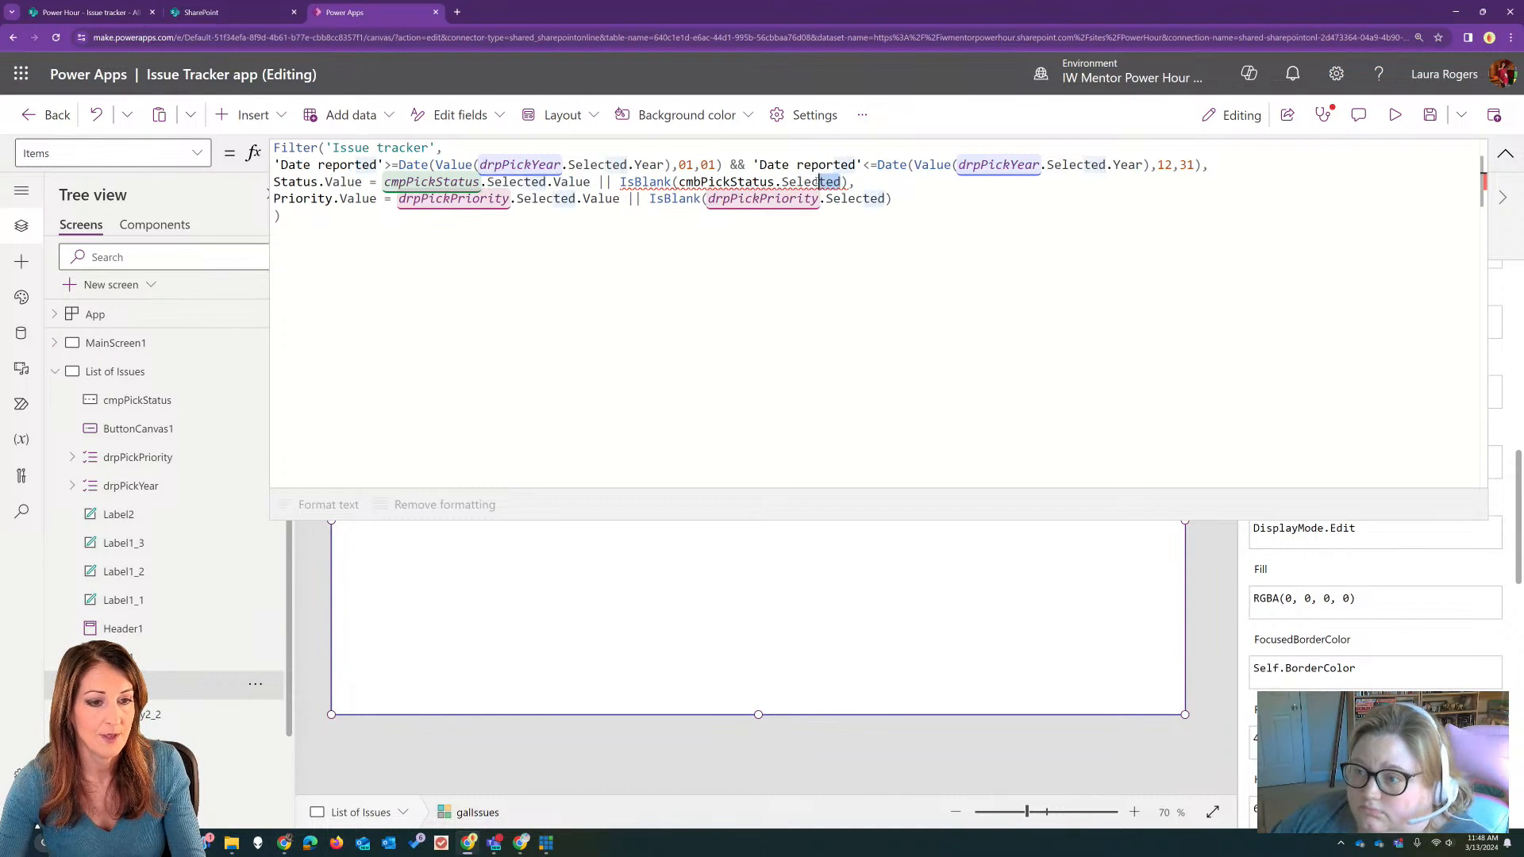
pyautogui.click(649, 182)
pyautogui.click(679, 182)
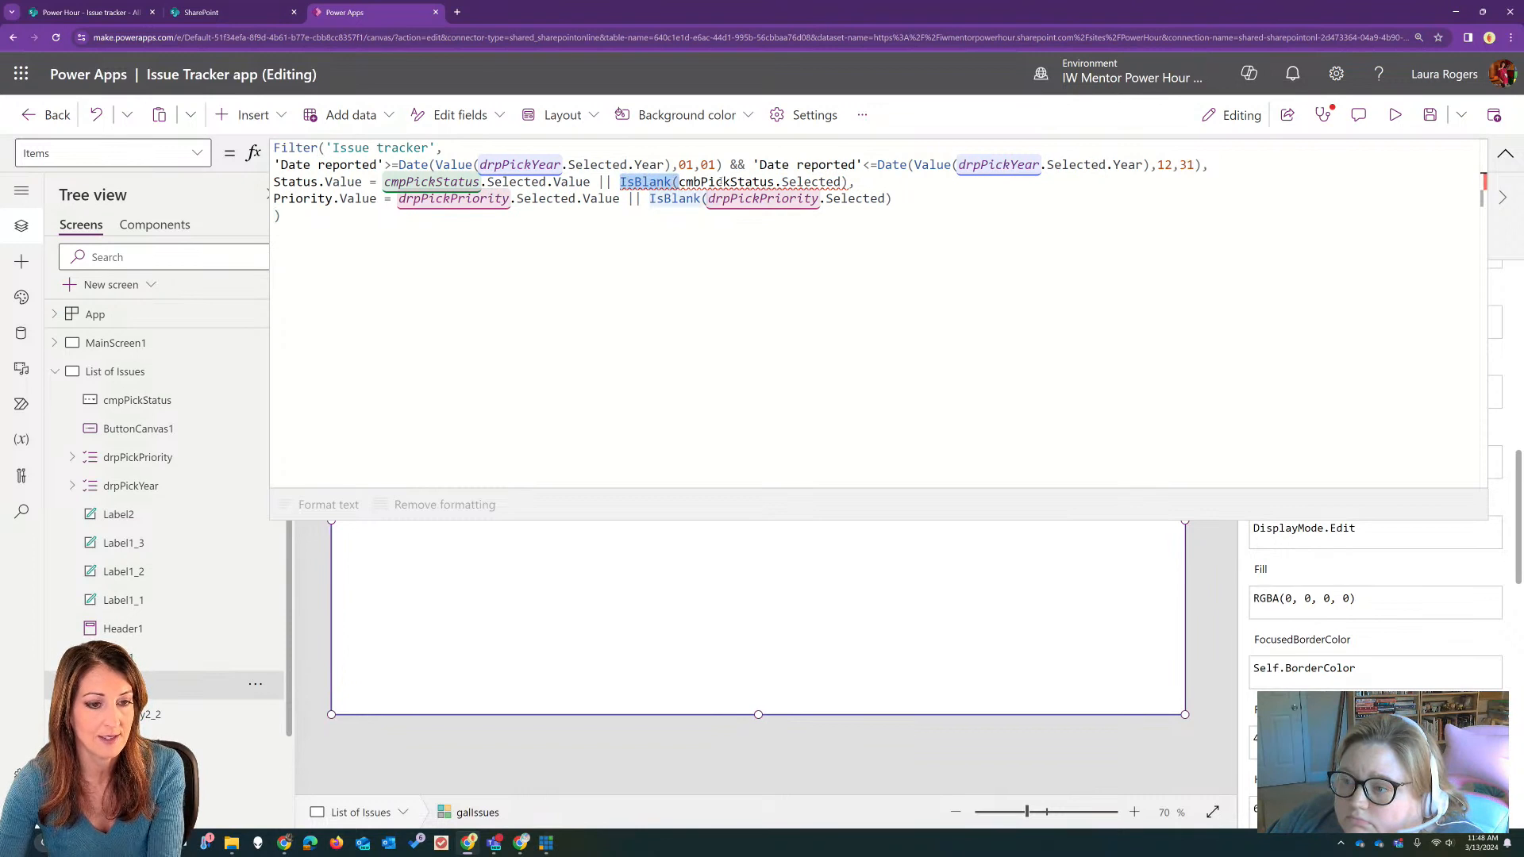
pyautogui.press('BackSpace')
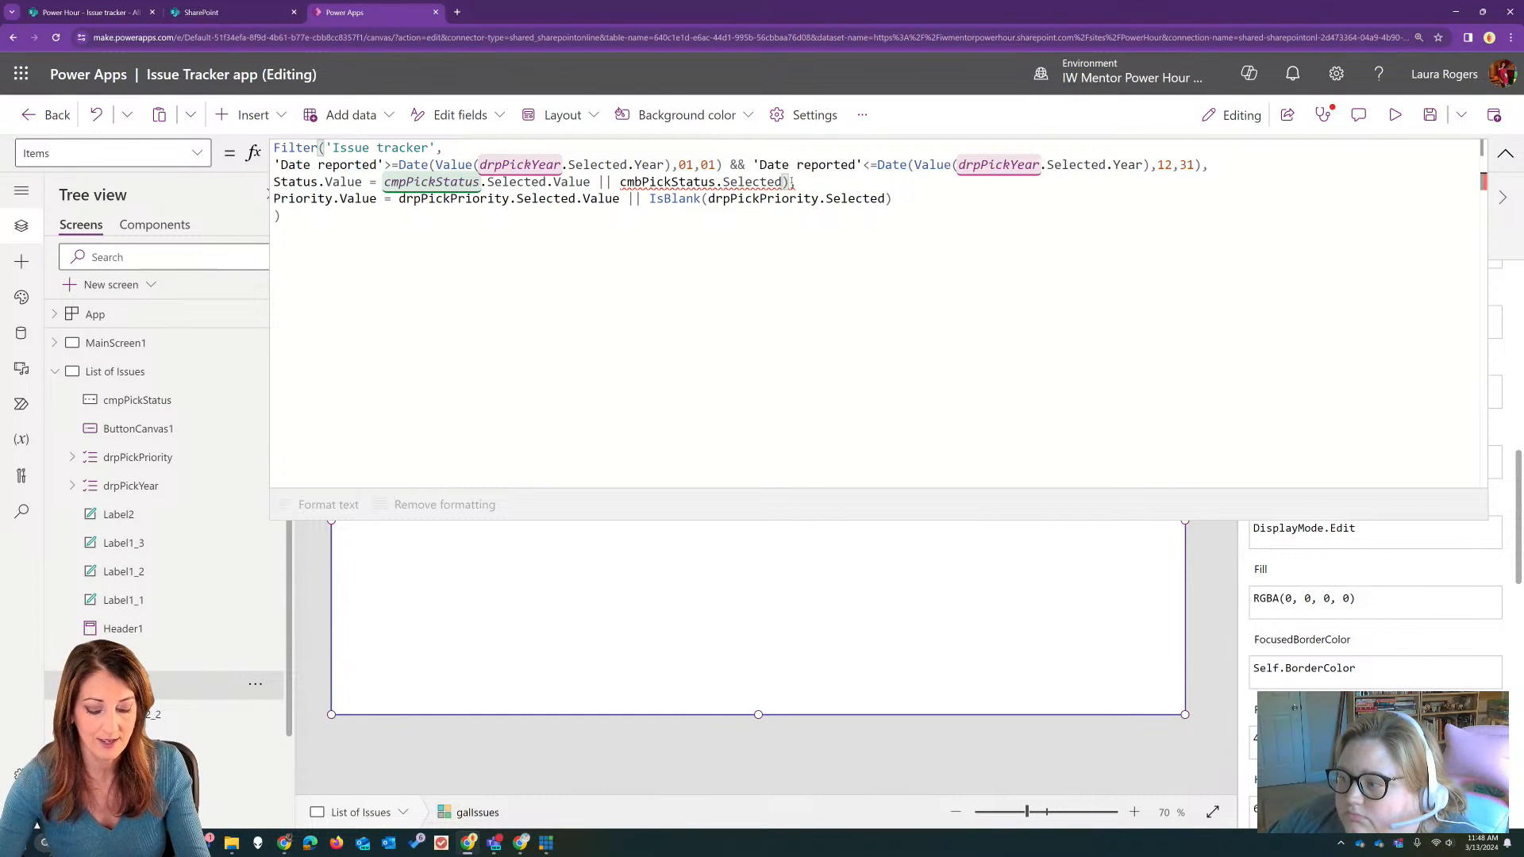
pyautogui.press('BackSpace')
pyautogui.write('t')
pyautogui.press('BackSpace')
pyautogui.press('BackSpace')
pyautogui.press('BackSpace')
pyautogui.press('BackSpace')
pyautogui.press('BackSpace')
pyautogui.press('BackSpace')
pyautogui.press('BackSpace')
pyautogui.press('BackSpace')
pyautogui.press('BackSpace')
pyautogui.write('.sel')
pyautogui.press('BackSpace')
pyautogui.press('BackSpace')
pyautogui.press('BackSpace')
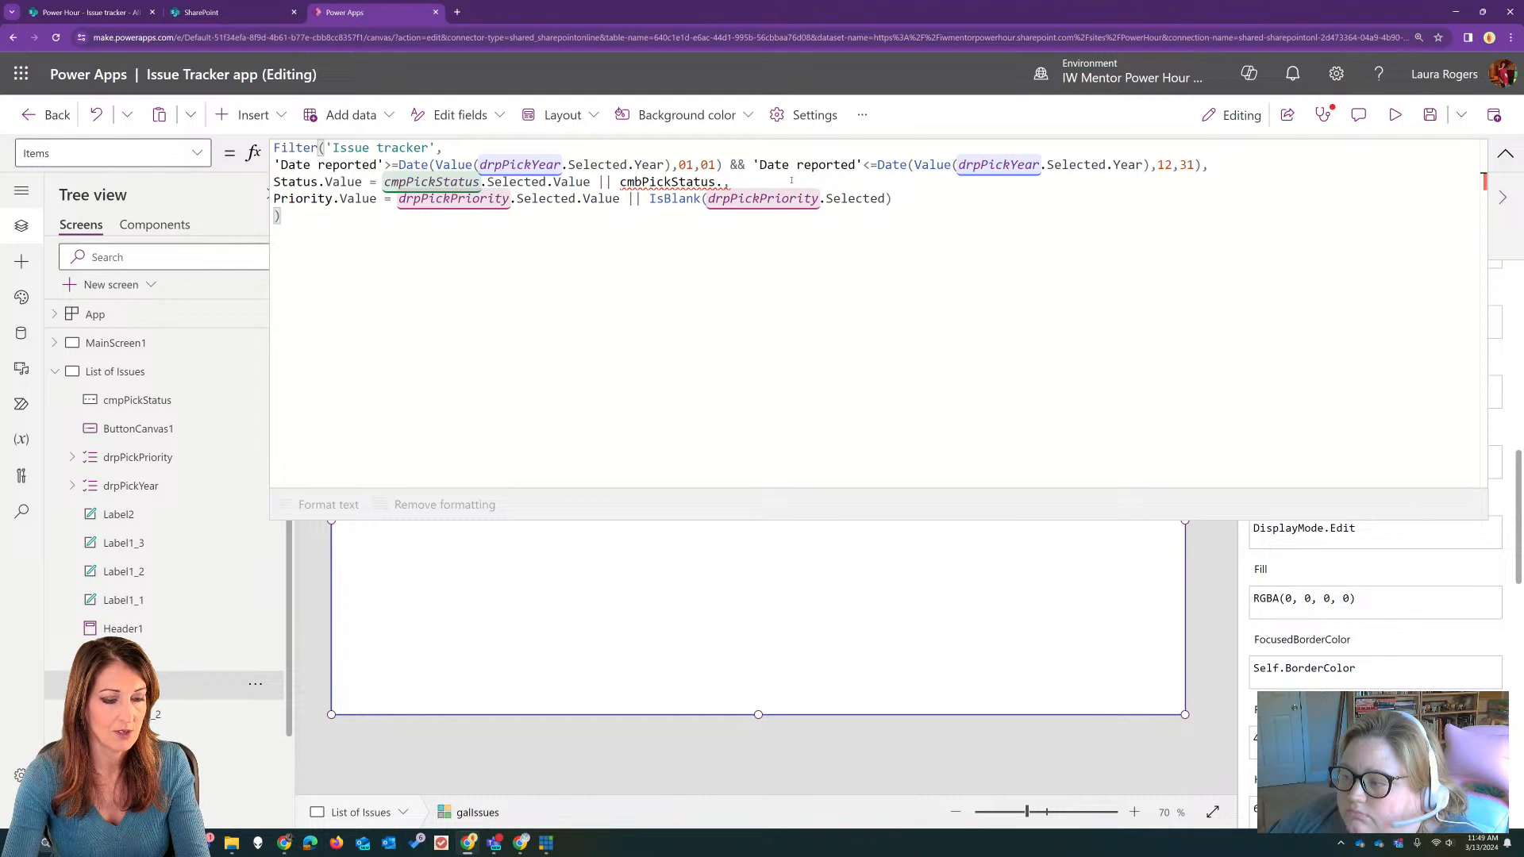
# Step: Extend the second status condition to cmbPickStatus.Selected.Value= and begin a quoted text value for the comparison
pyautogui.write('Selected.')
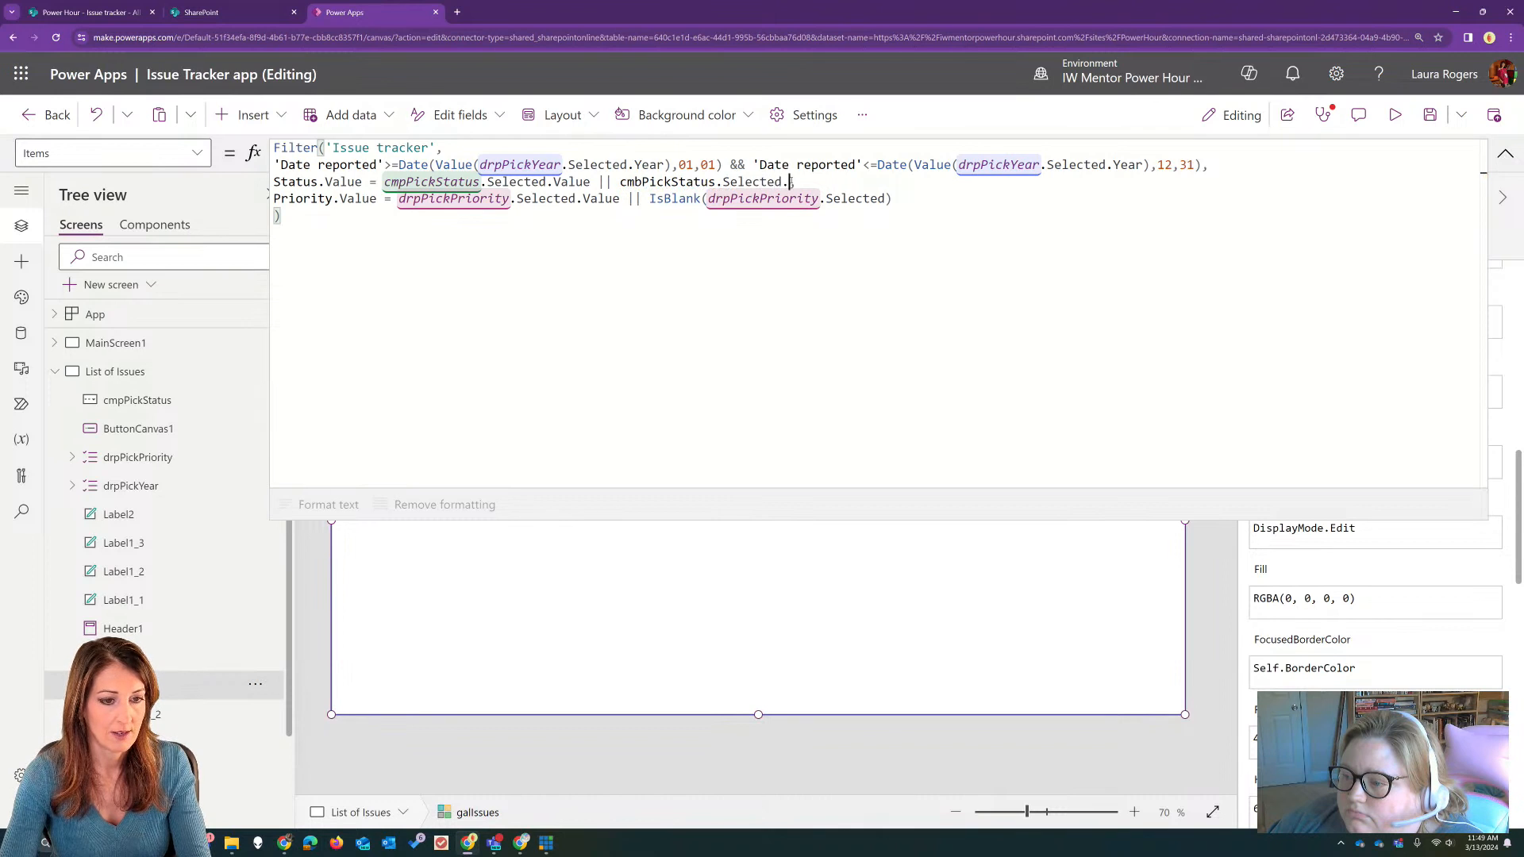
pyautogui.write('Value')
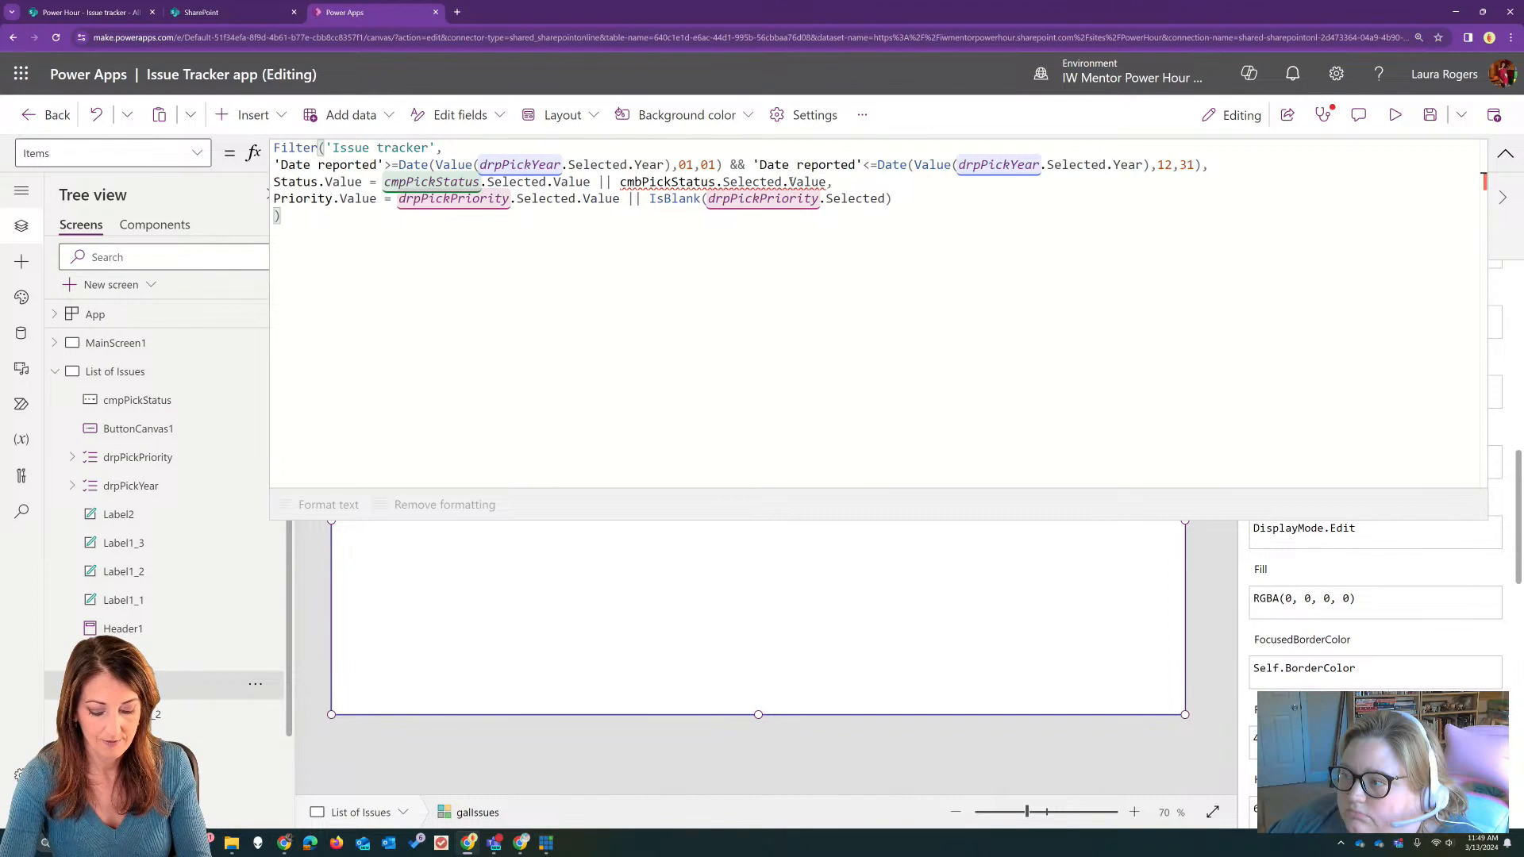
pyautogui.write('="')
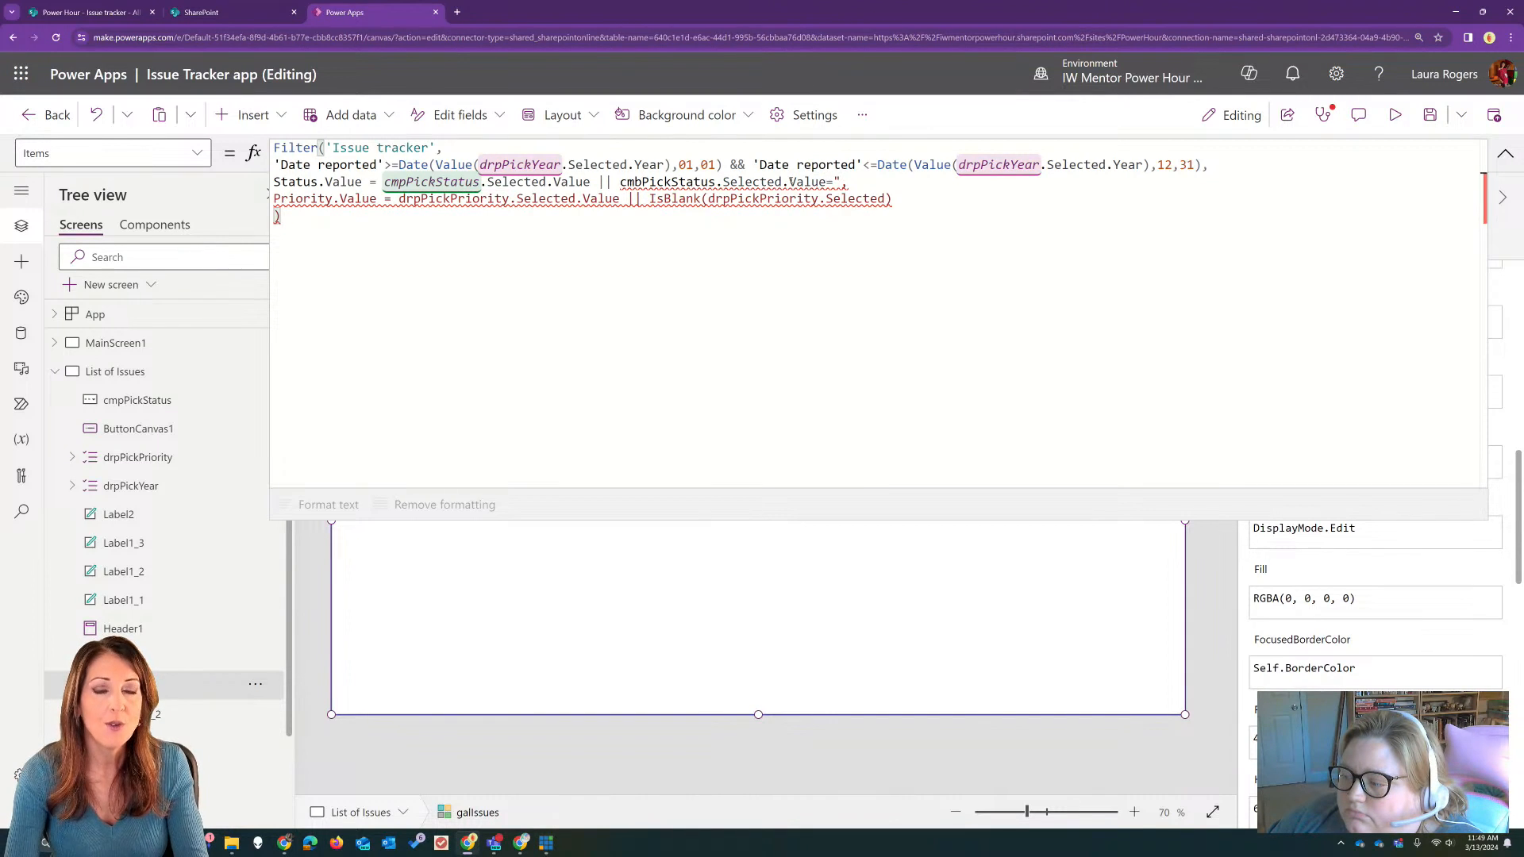
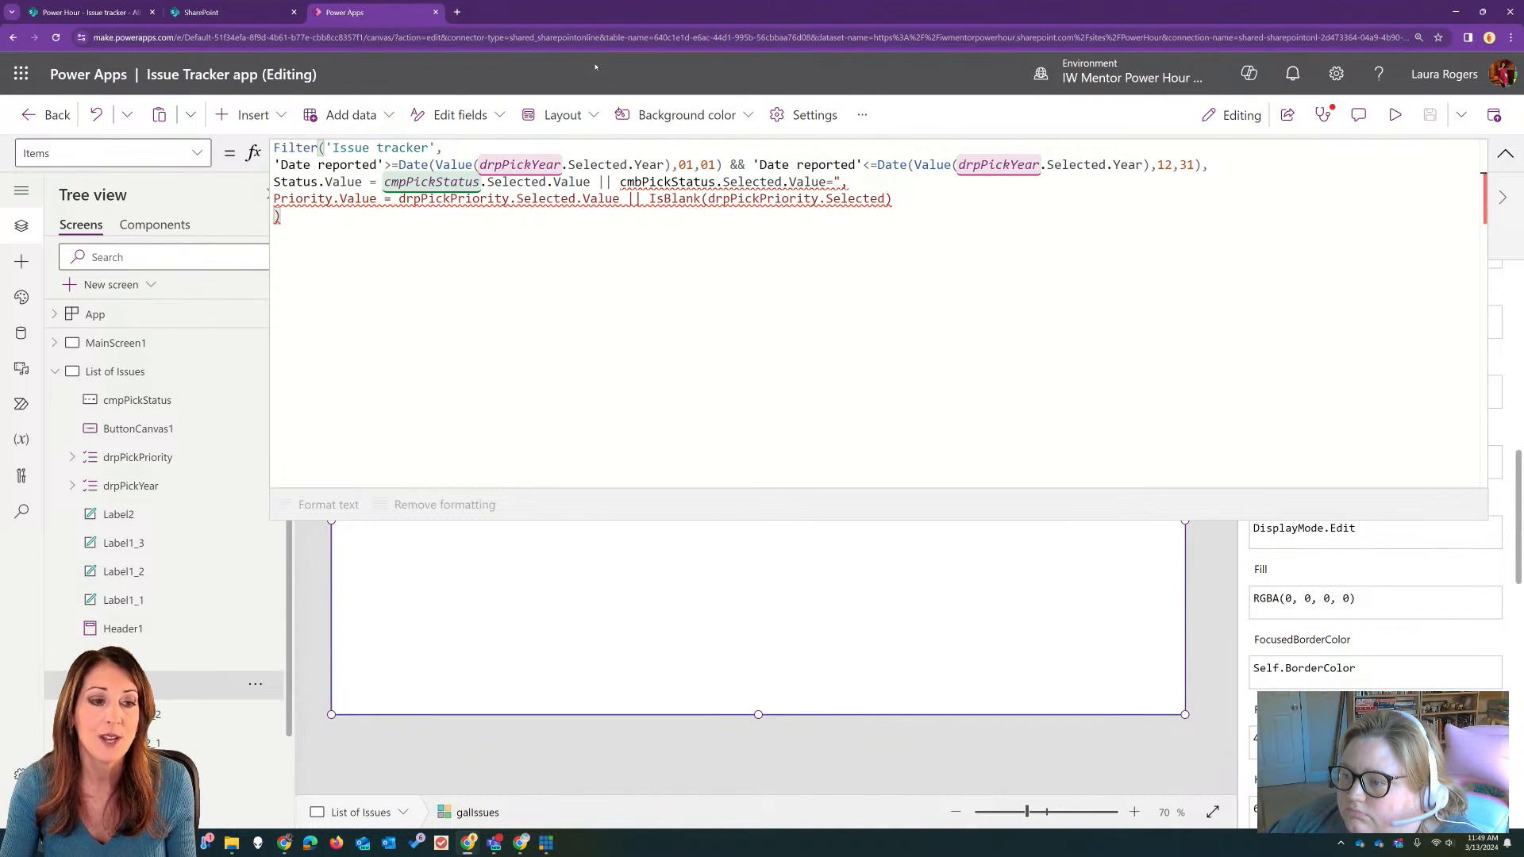
# Step: In galIssues's Items filter, replace the second status condition with IsBlank(cmpPickStatus)
pyautogui.moveTo(620, 183); pyautogui.dragTo(843, 184)
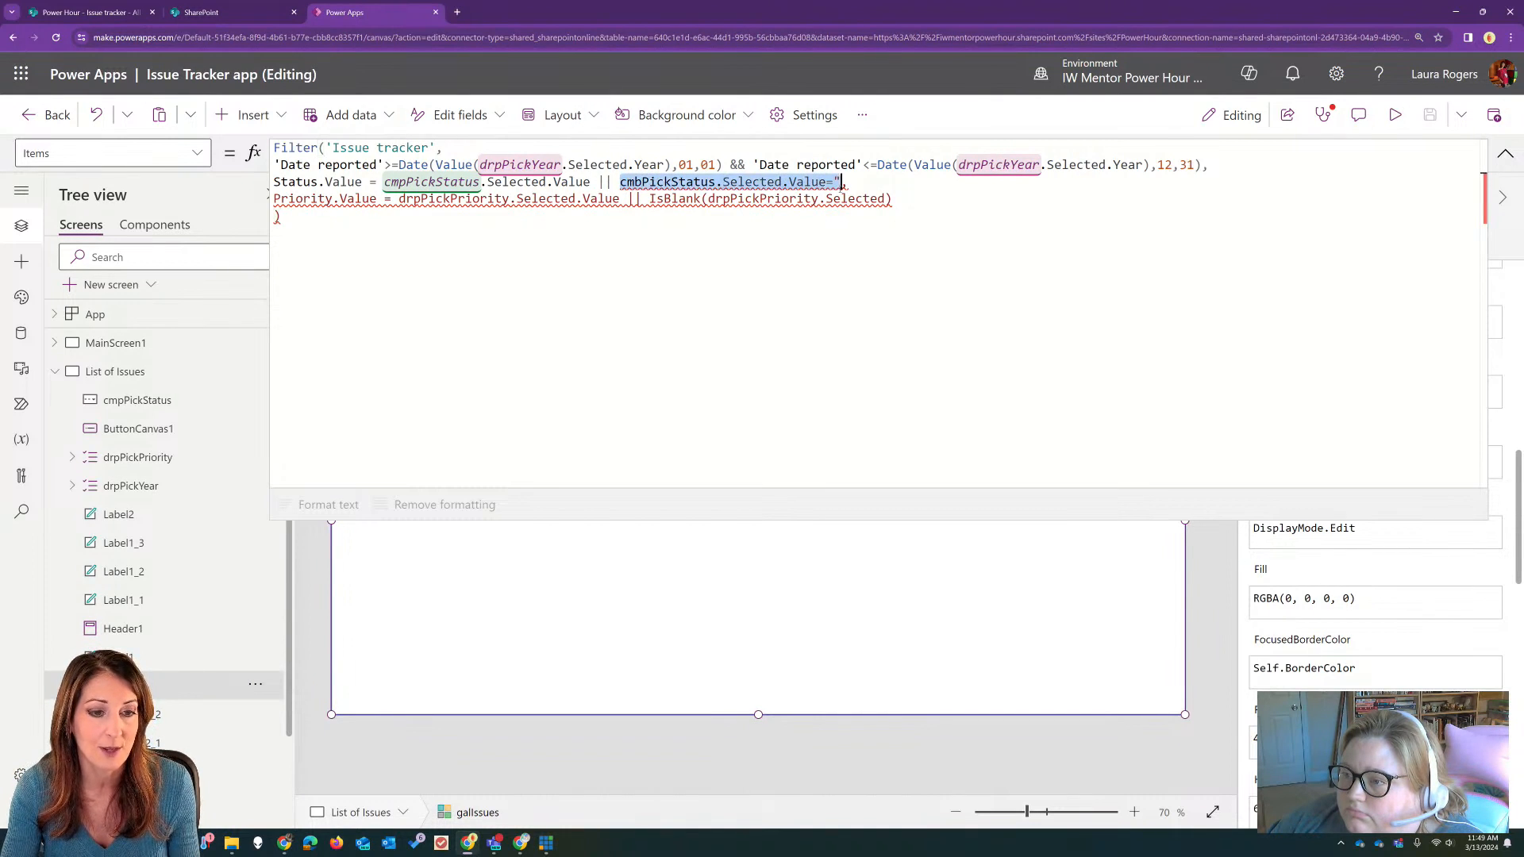
pyautogui.write('IsBlank')
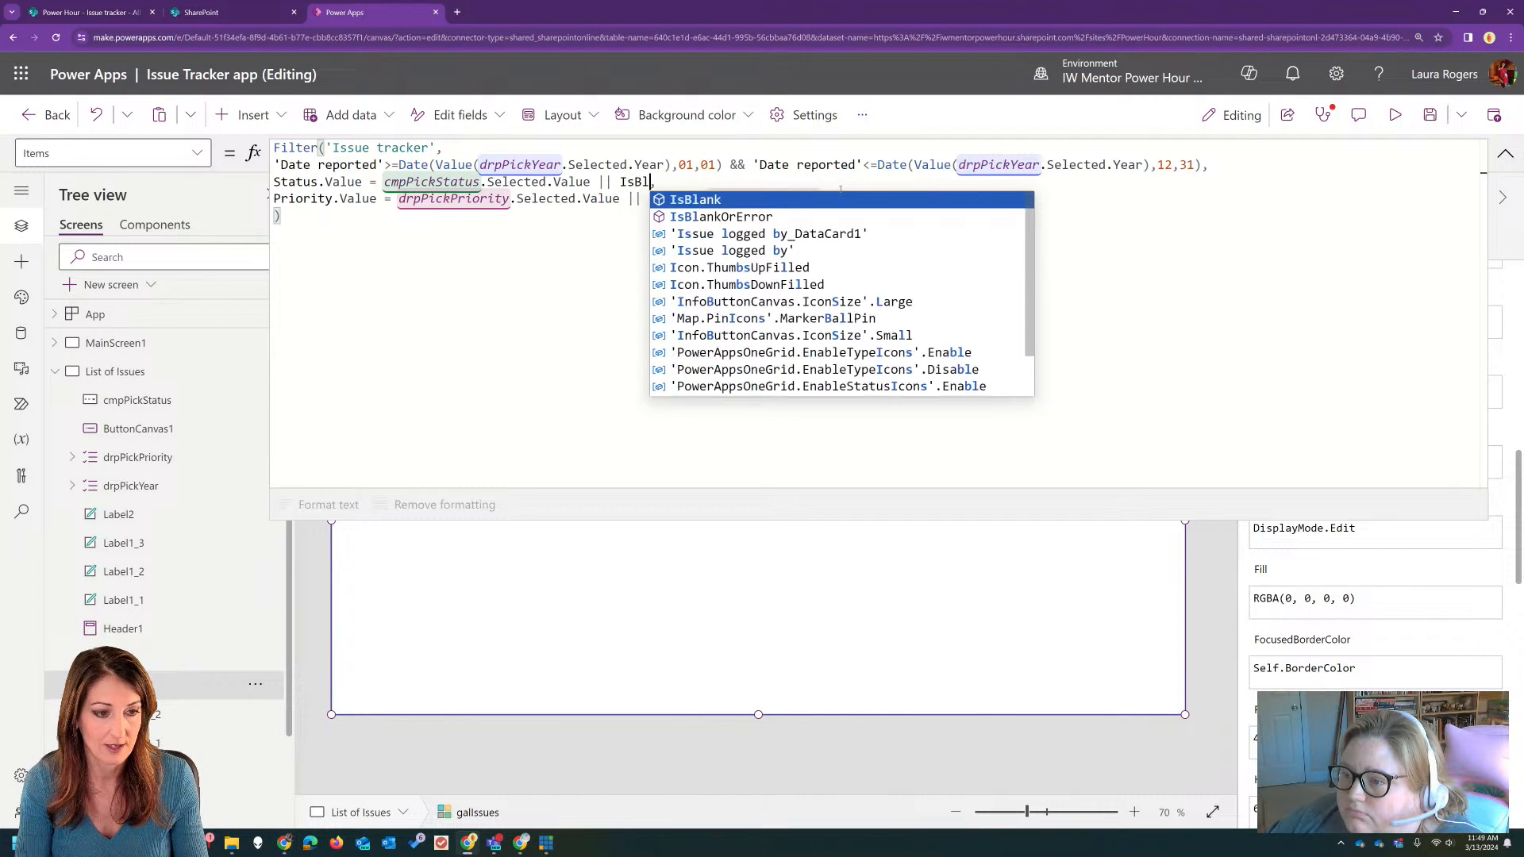
pyautogui.write('(')
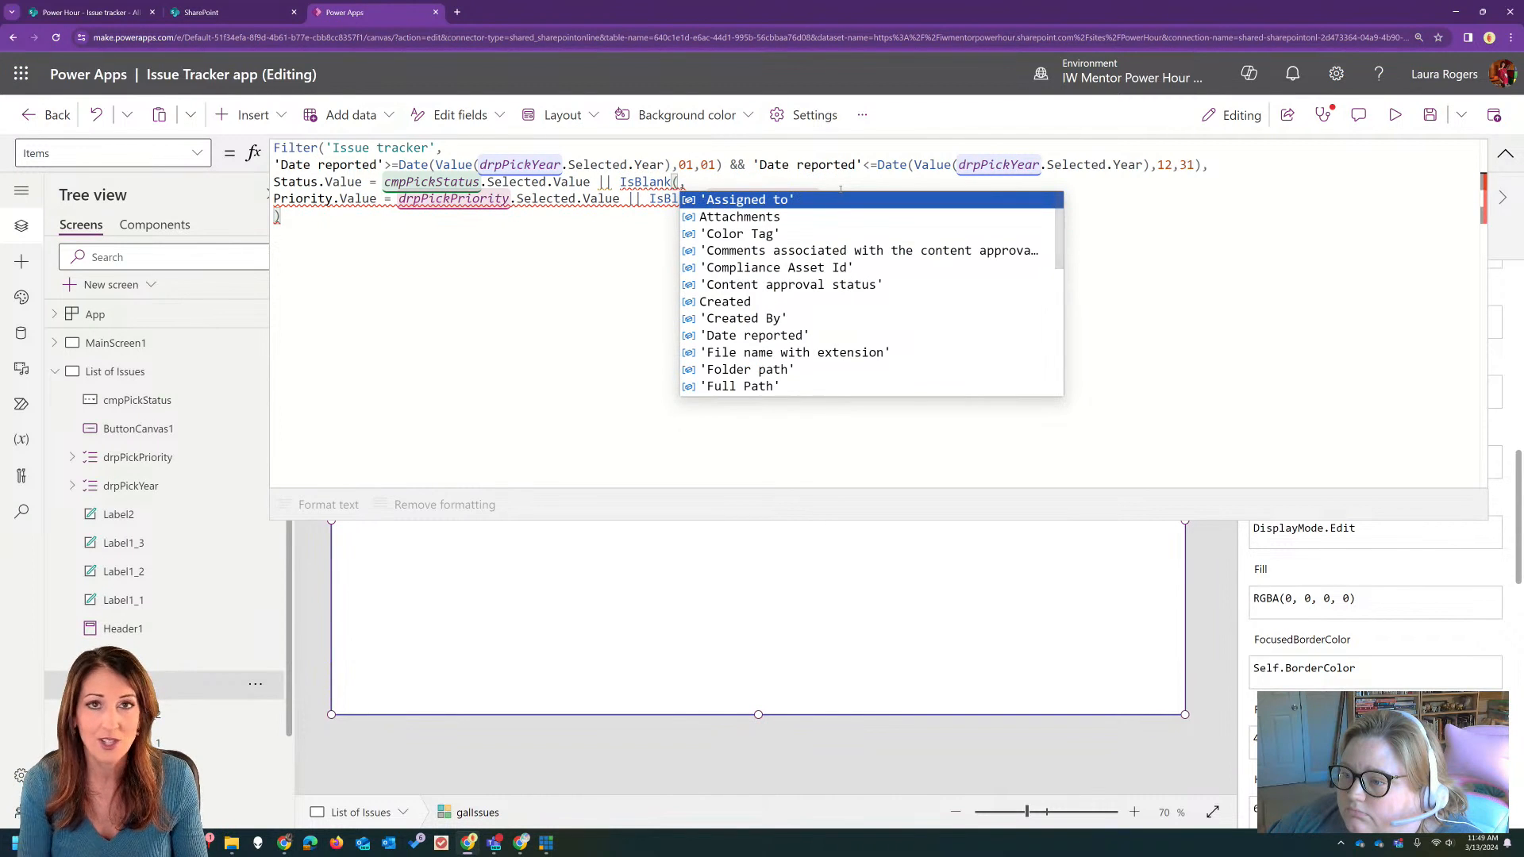
pyautogui.write('cmpp')
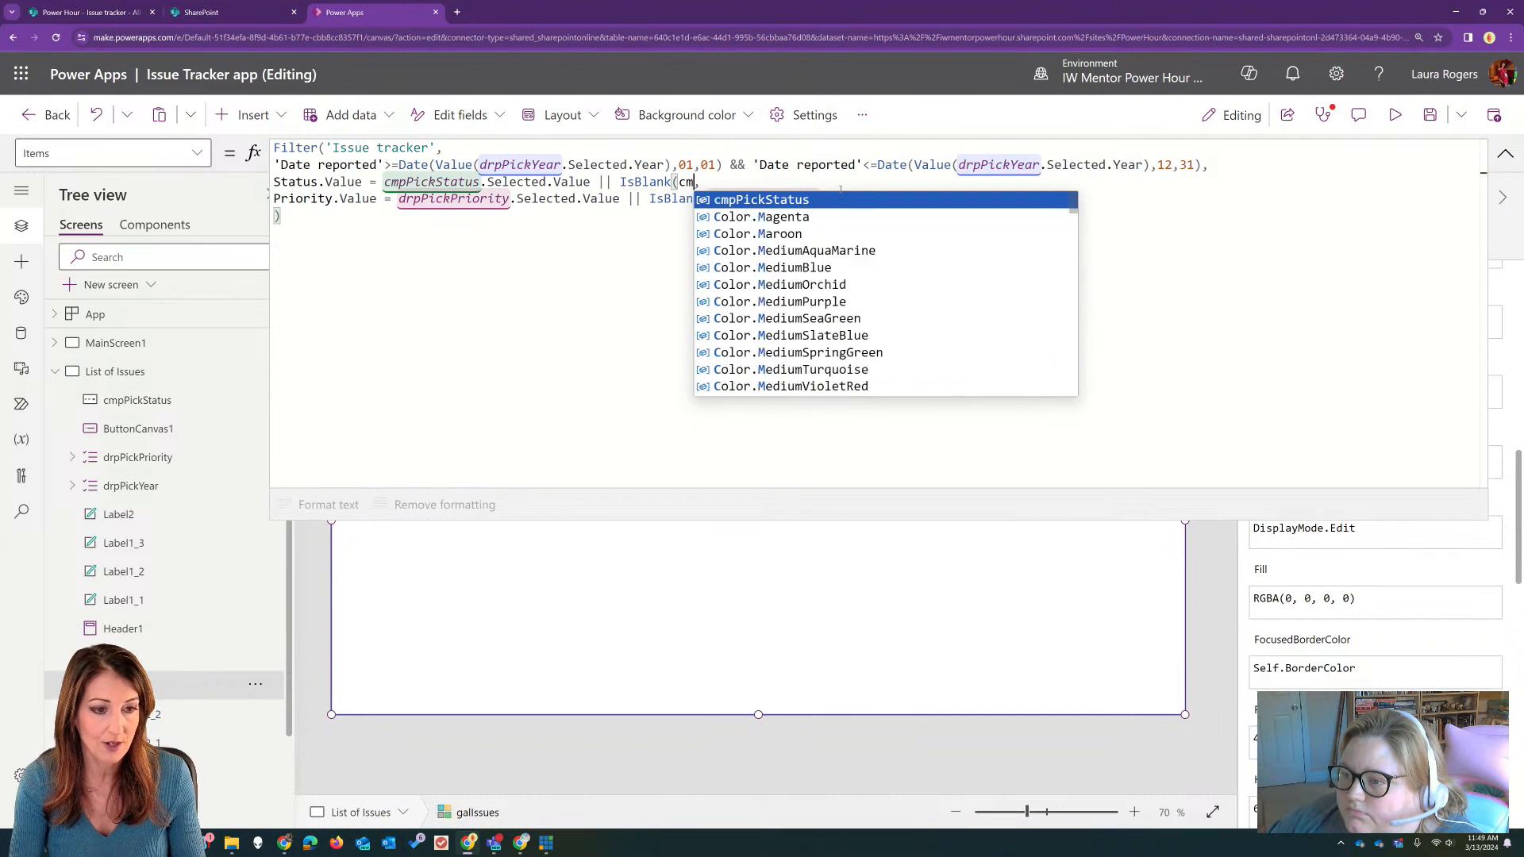
pyautogui.press('Tab')
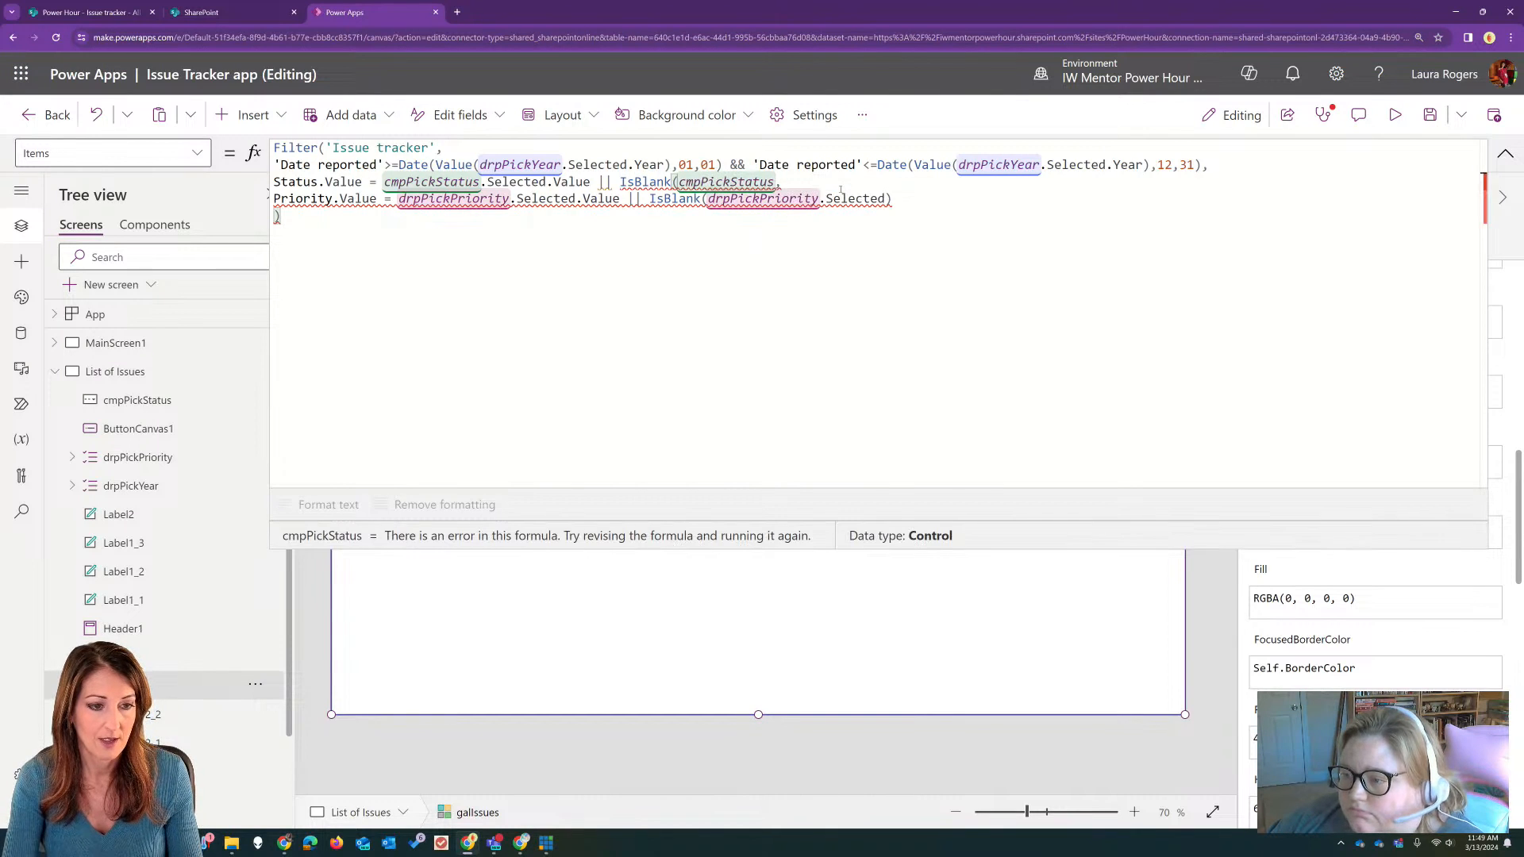
pyautogui.press('BackSpace')
pyautogui.press('BackSpace')
pyautogui.press('BackSpace')
pyautogui.press('BackSpace')
pyautogui.press('BackSpace')
pyautogui.press('BackSpace')
pyautogui.press('BackSpace')
pyautogui.press('BackSpace')
pyautogui.press('BackSpace')
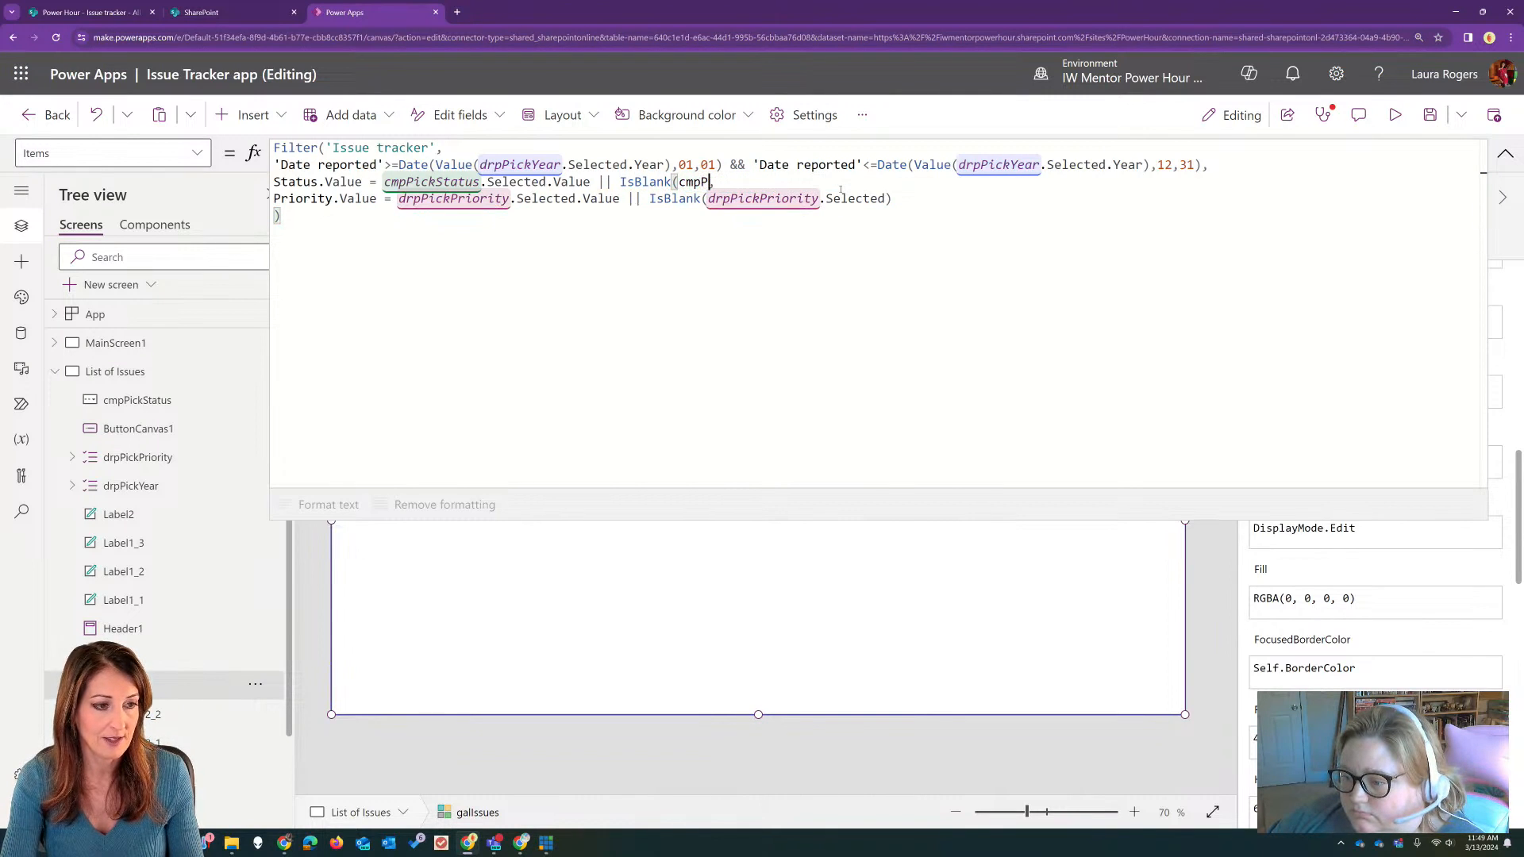
pyautogui.press('BackSpace')
pyautogui.press('BackSpace')
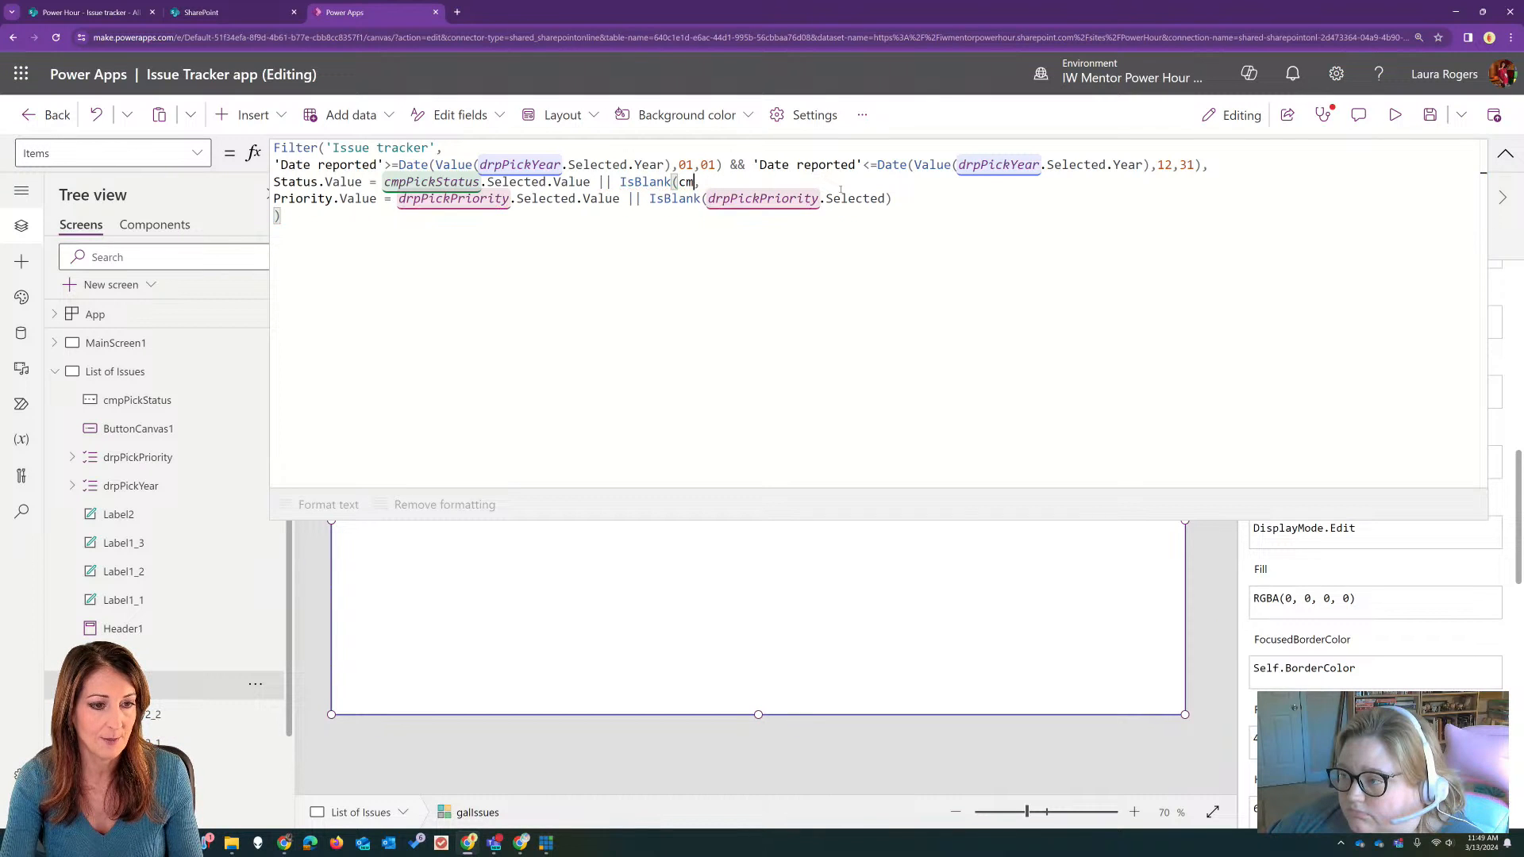
pyautogui.press('Tab')
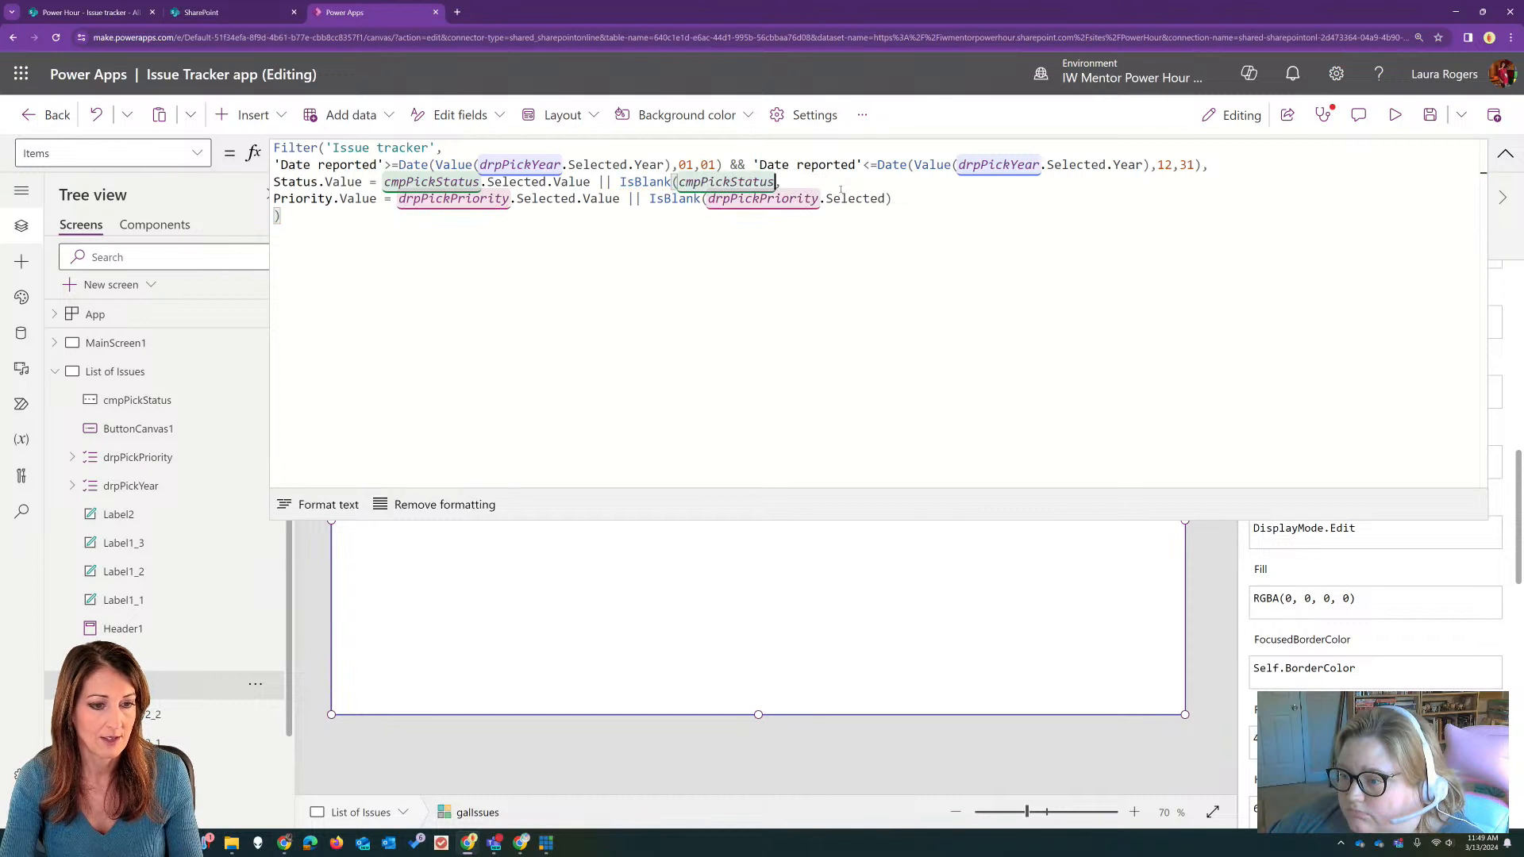
pyautogui.write(')')
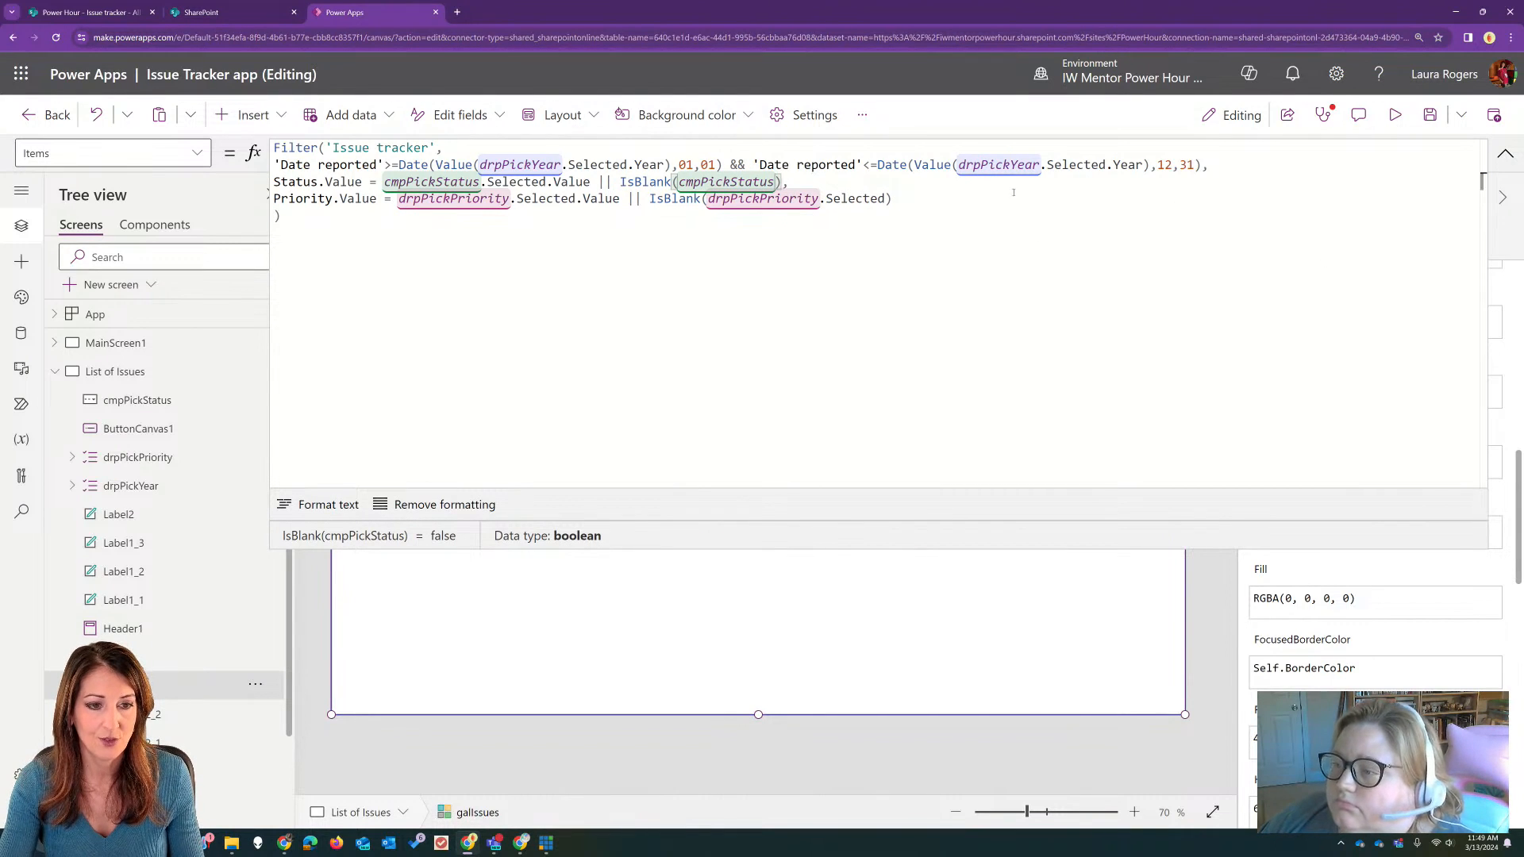
pyautogui.click(1505, 155)
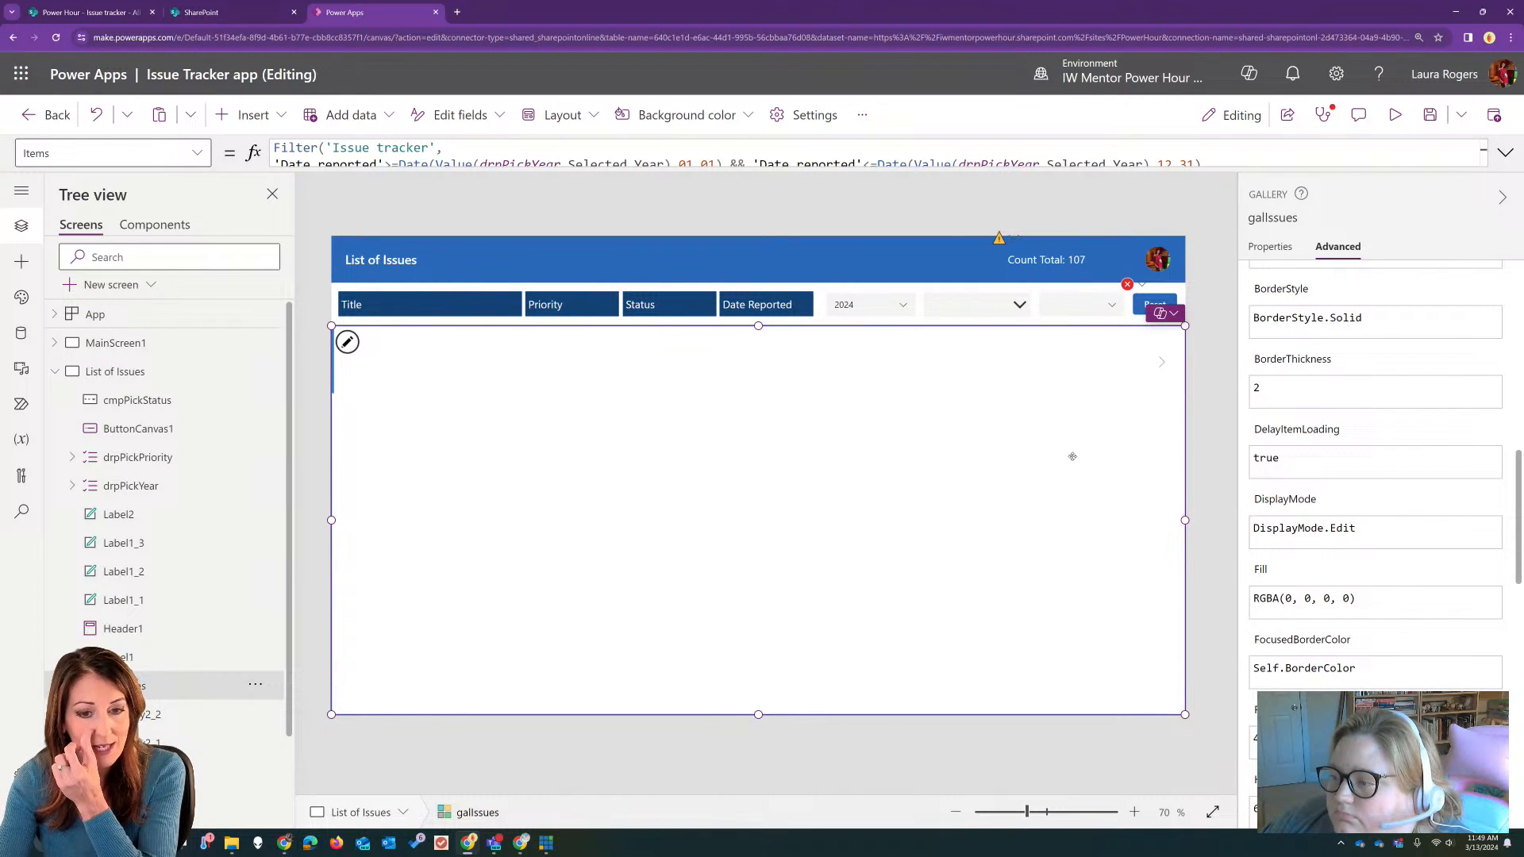
# Step: In the Reset button's OnSelect formula, replace drpPickStatus with cmpPickStatus
pyautogui.click(1129, 286)
pyautogui.click(1174, 305)
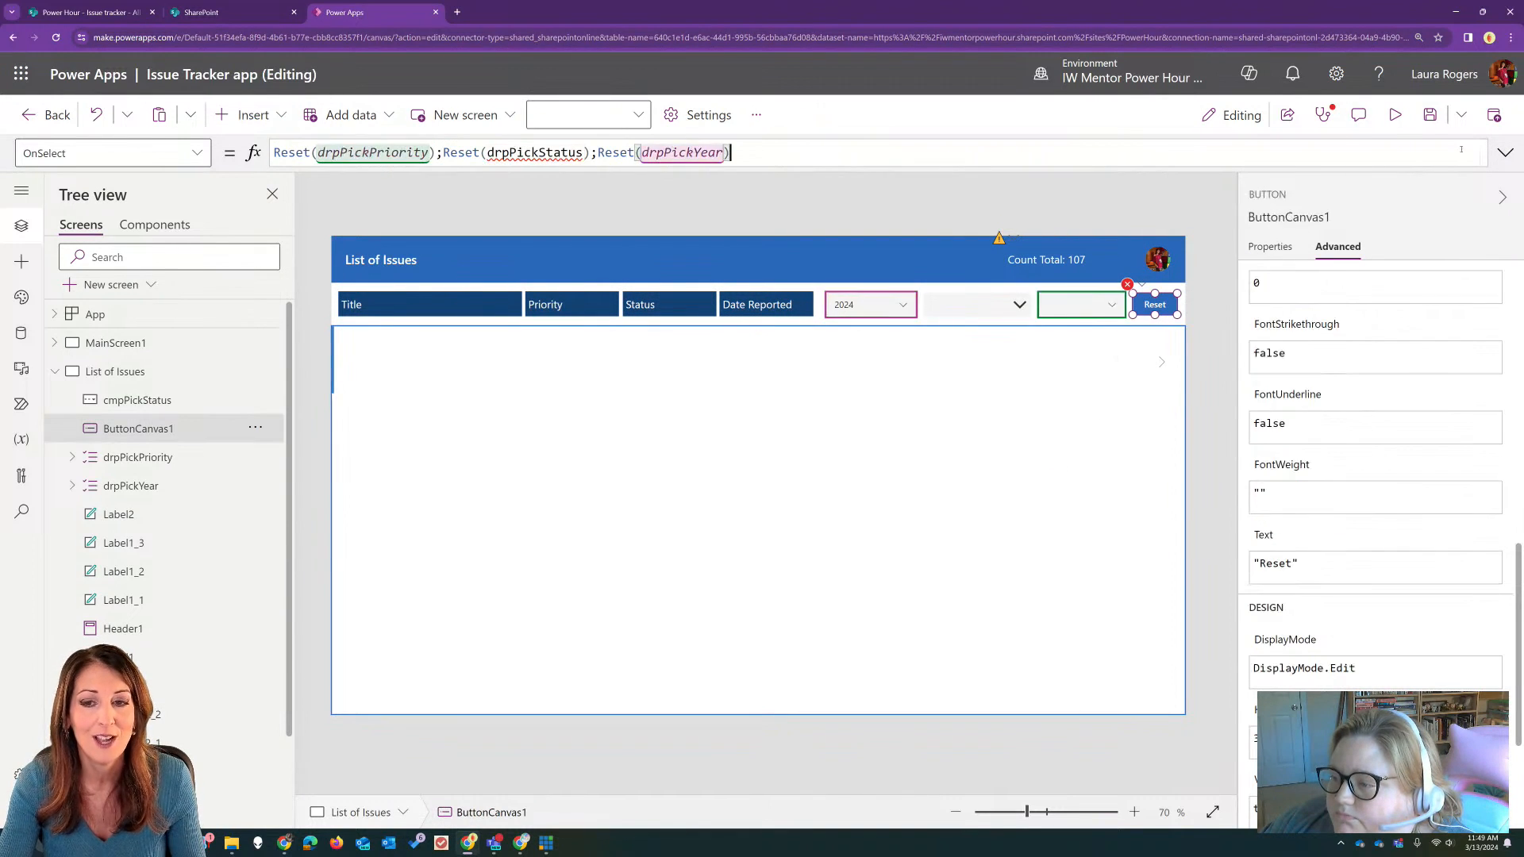
pyautogui.click(519, 153)
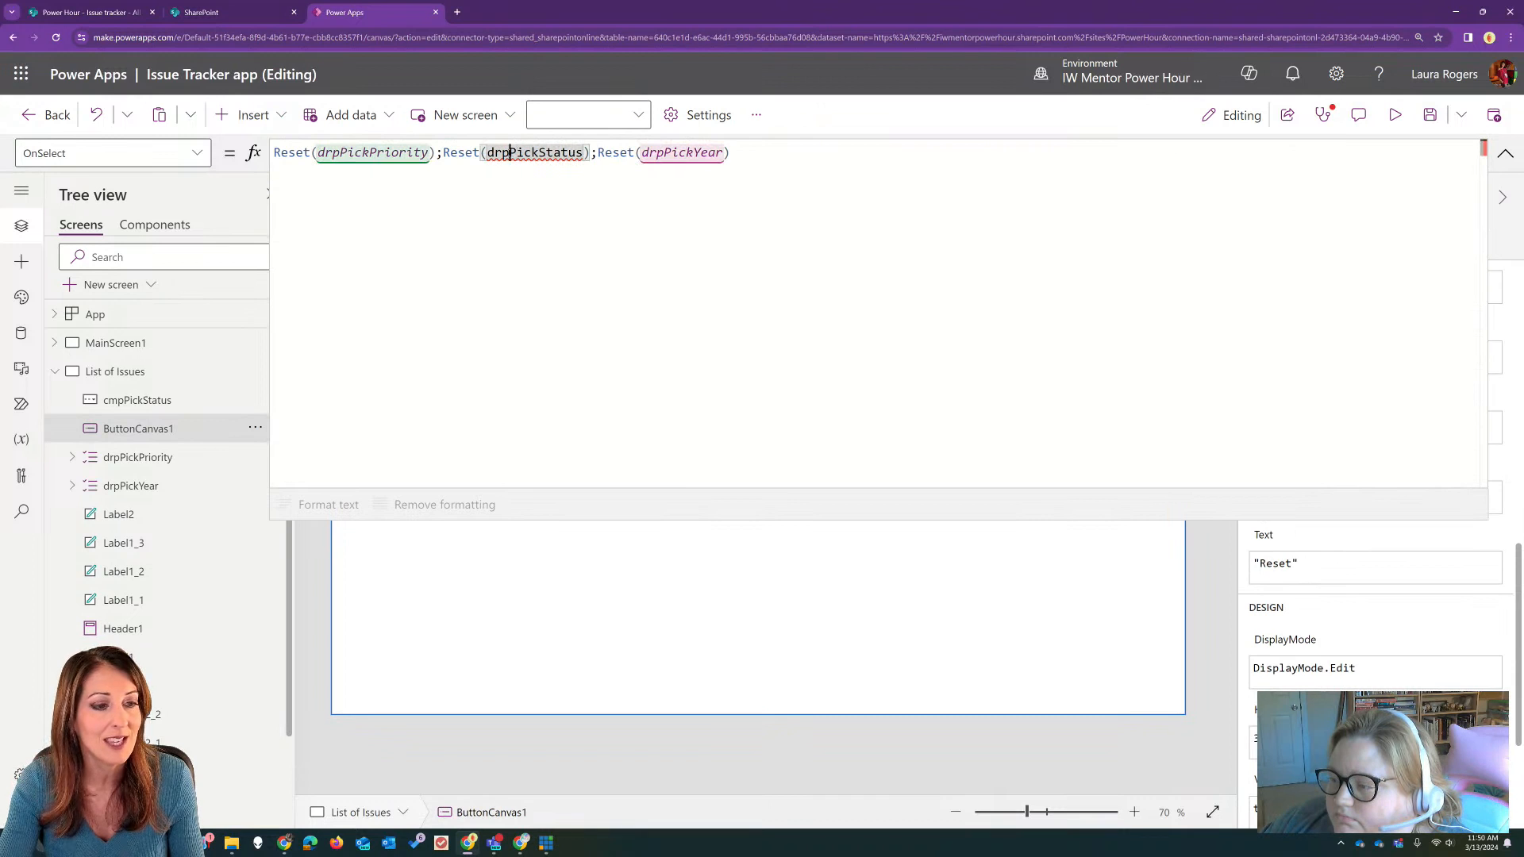
pyautogui.doubleClick(510, 153)
pyautogui.write('cmp')
pyautogui.press('Tab')
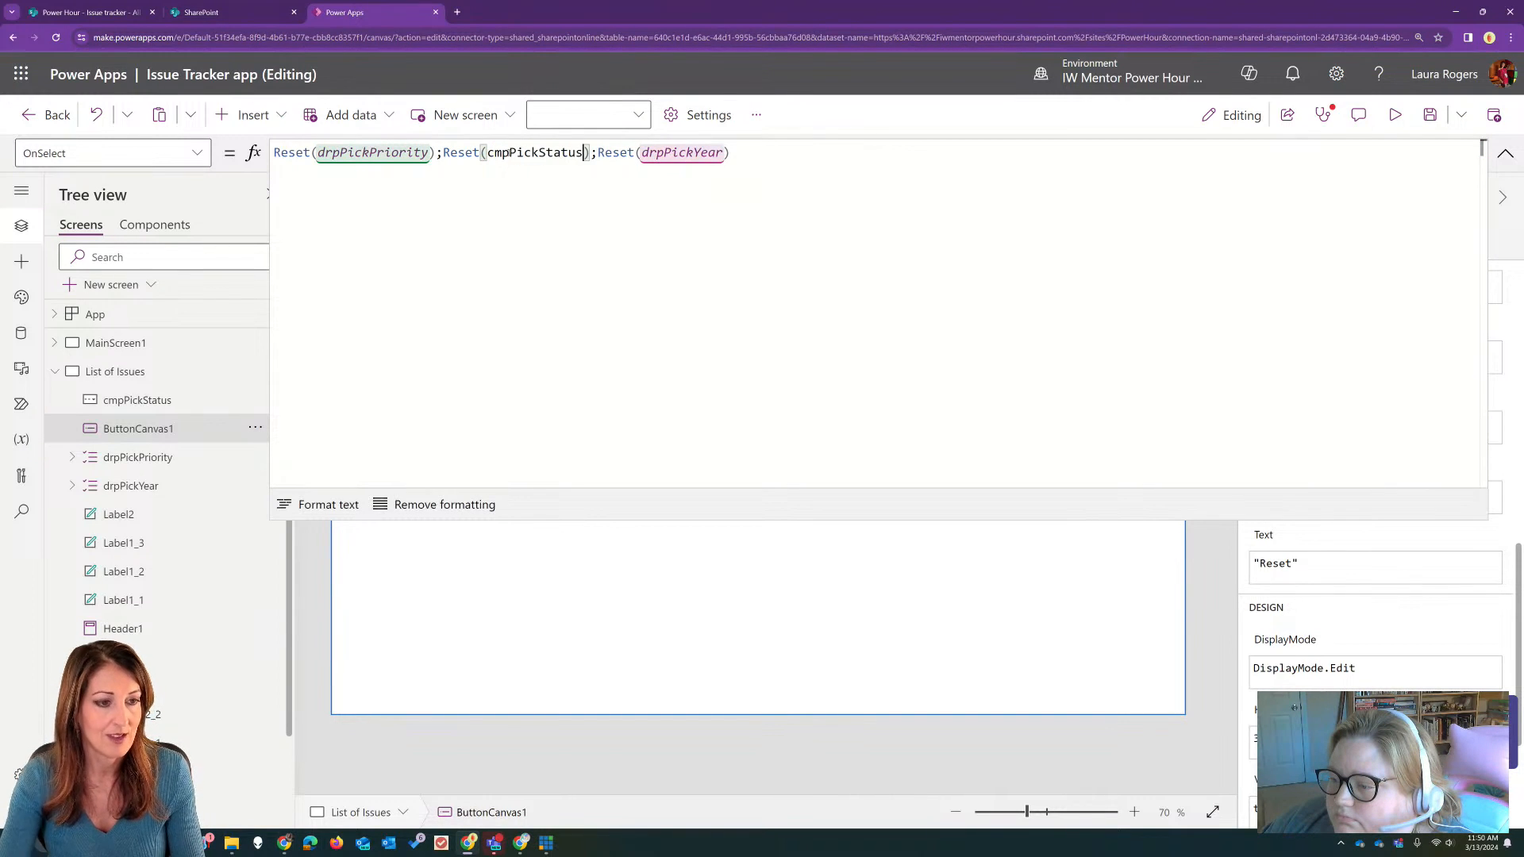
pyautogui.click(1504, 153)
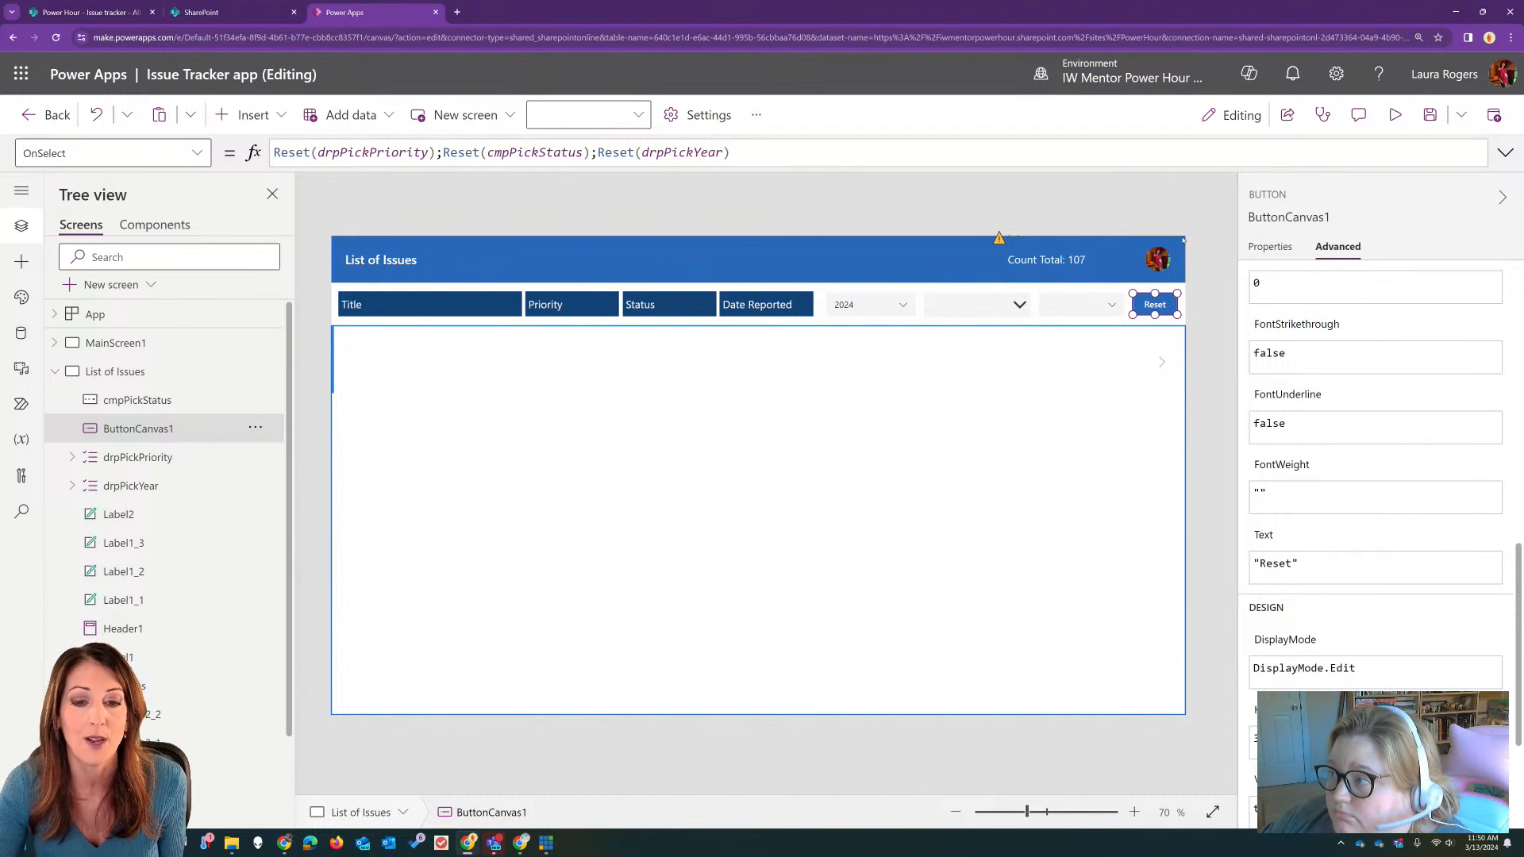
# Step: Preview the app and filter the 2024 issues by the status Blocked
pyautogui.click(1395, 114)
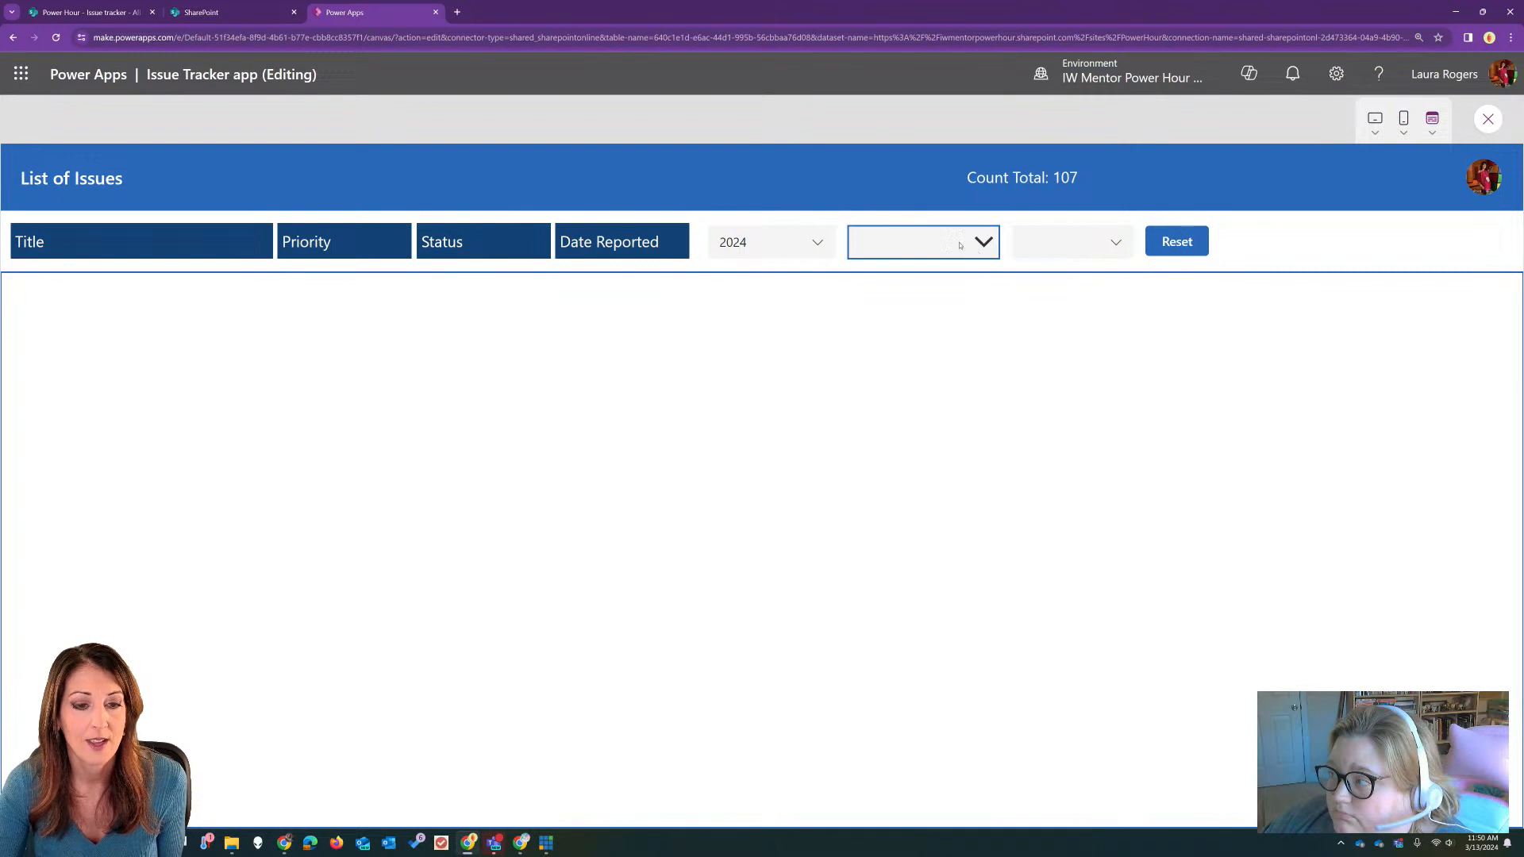
pyautogui.click(796, 246)
pyautogui.click(819, 242)
pyautogui.click(1068, 245)
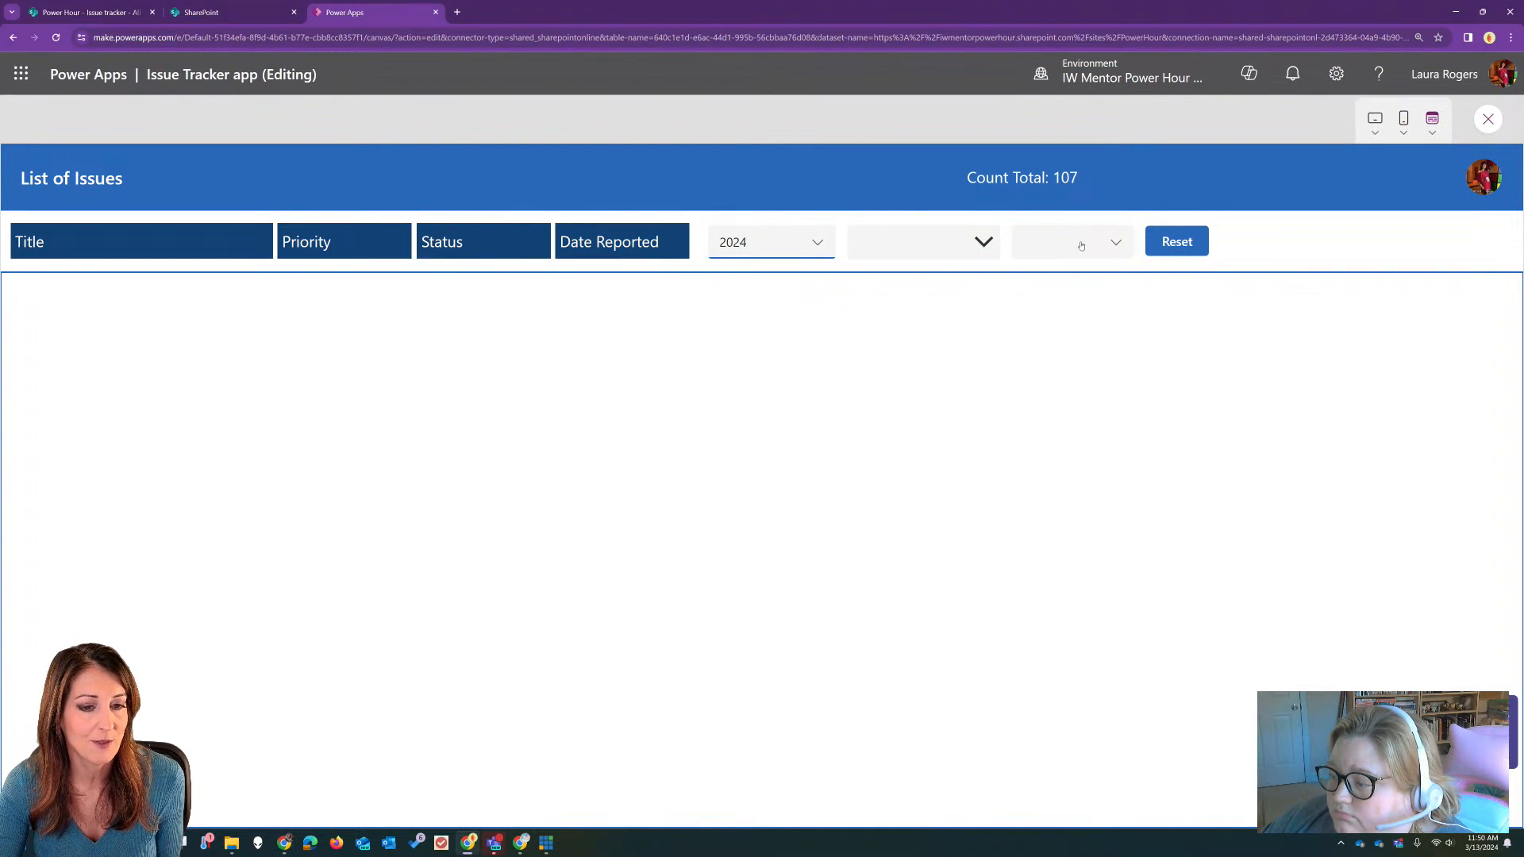
pyautogui.click(1074, 247)
pyautogui.click(984, 248)
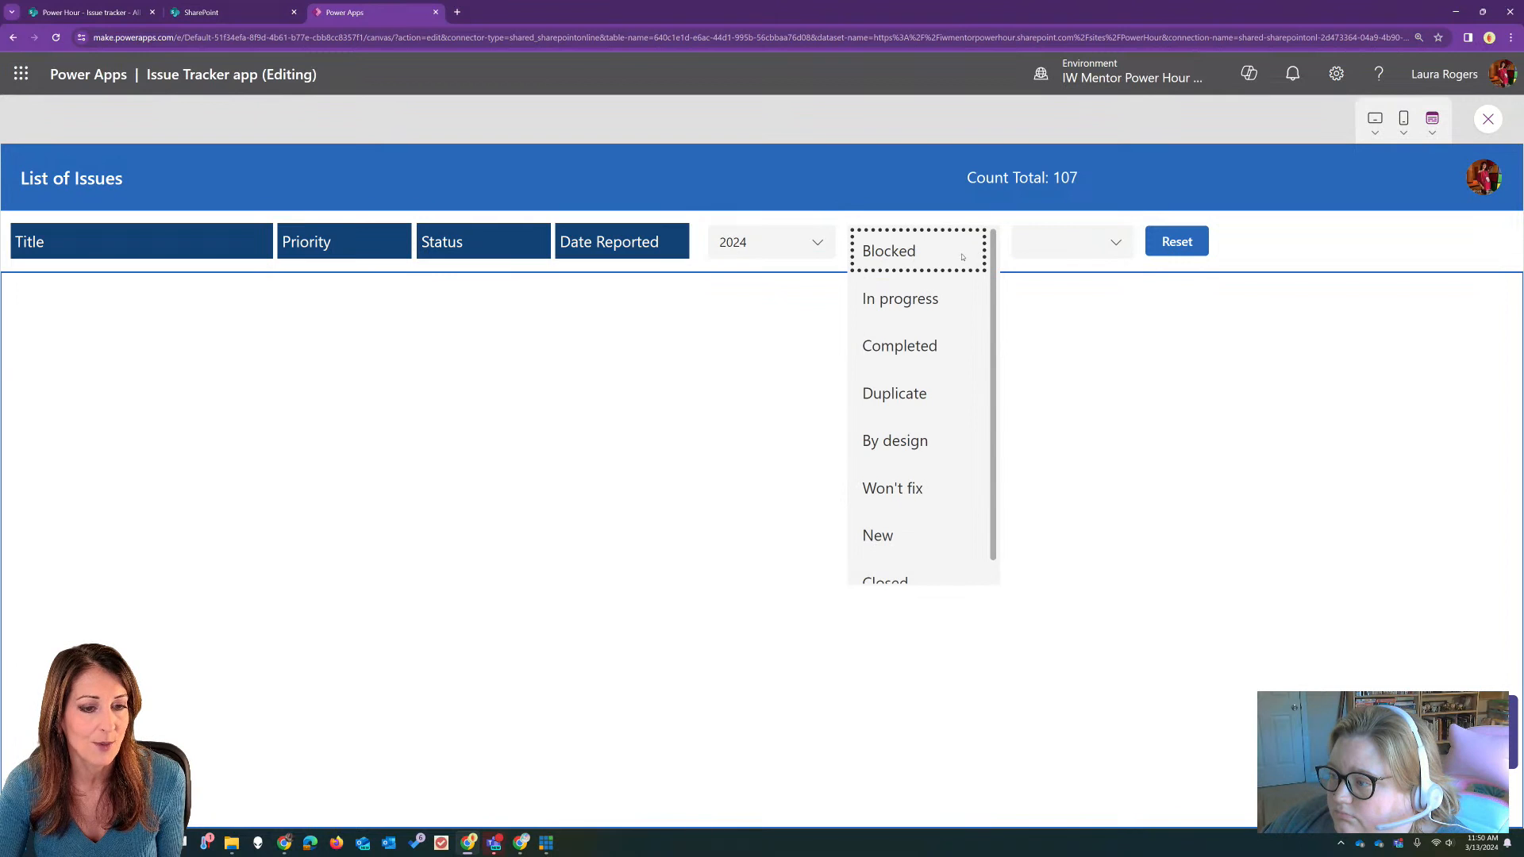
pyautogui.click(962, 256)
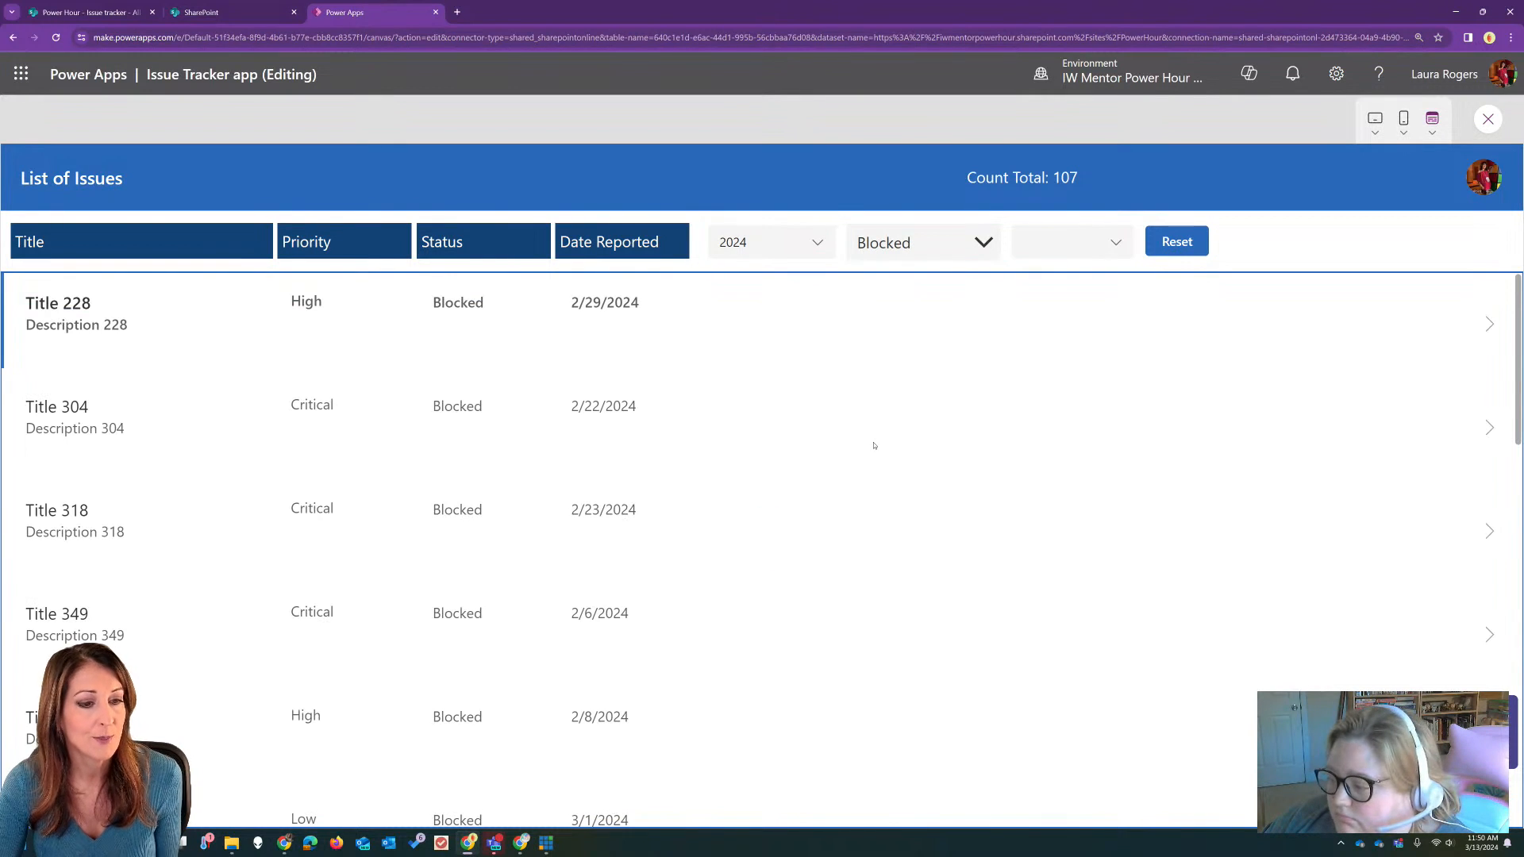
# Step: Look through the status choices and clear the Blocked selection from the status combo box
pyautogui.click(915, 240)
pyautogui.scroll(-1, 998, 387)
pyautogui.scroll(1, 998, 387)
pyautogui.scroll(-1, 968, 400)
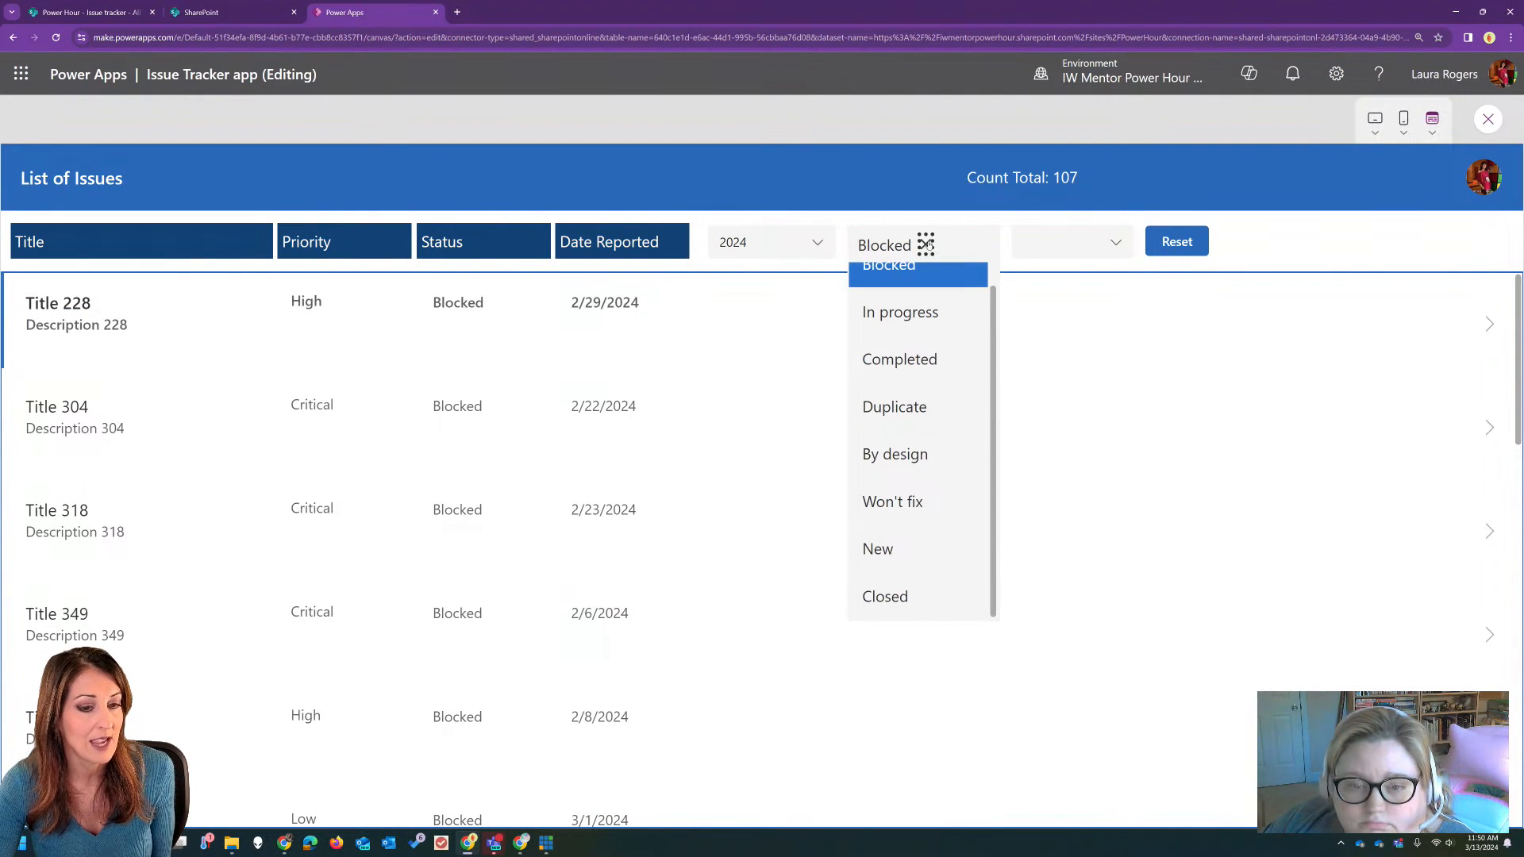
pyautogui.click(925, 244)
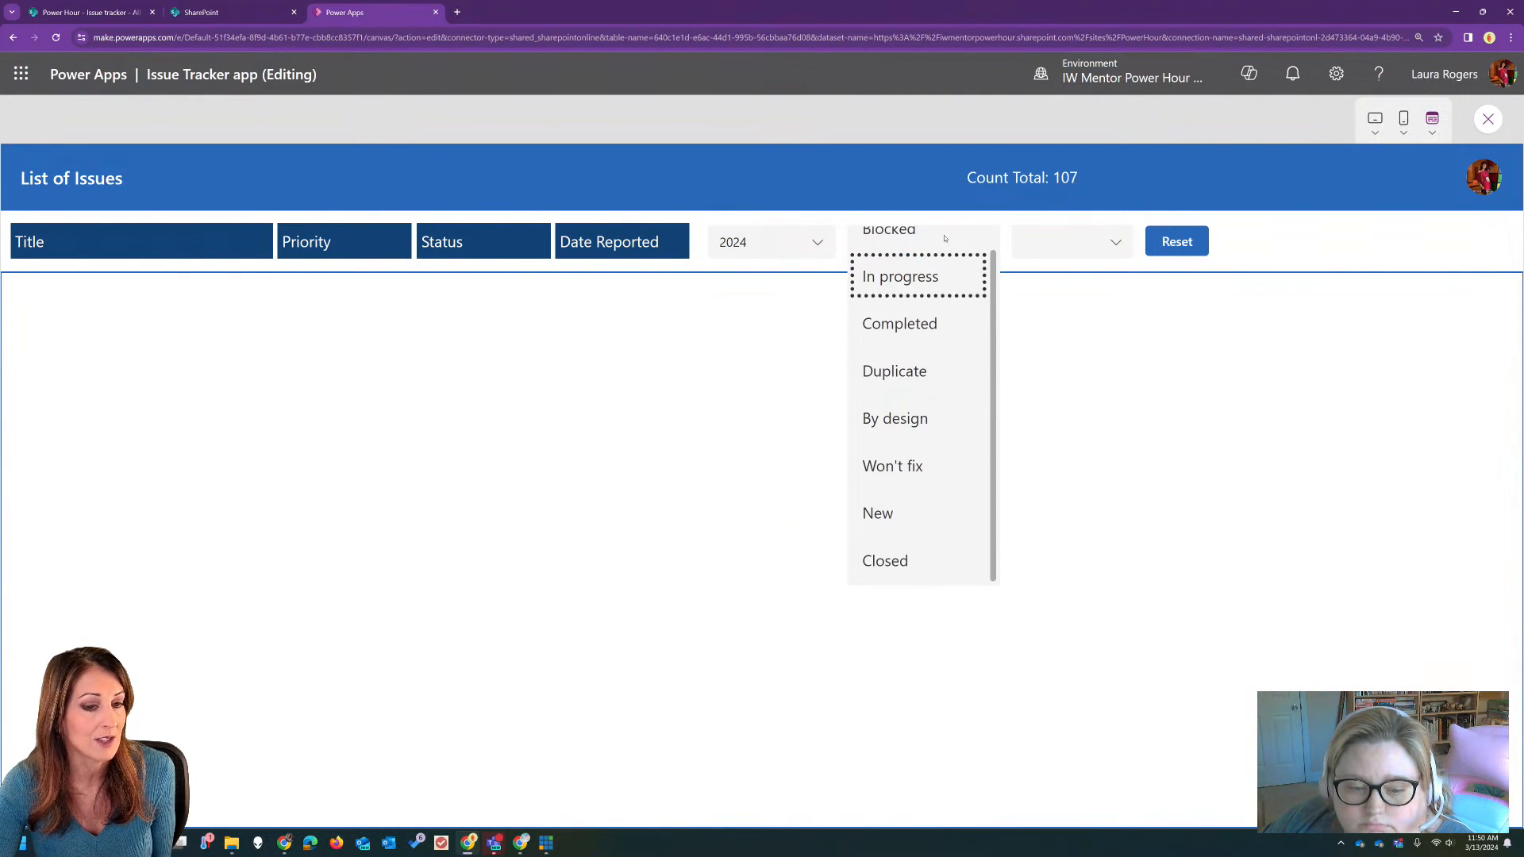
pyautogui.scroll(1, 955, 234)
pyautogui.click(975, 221)
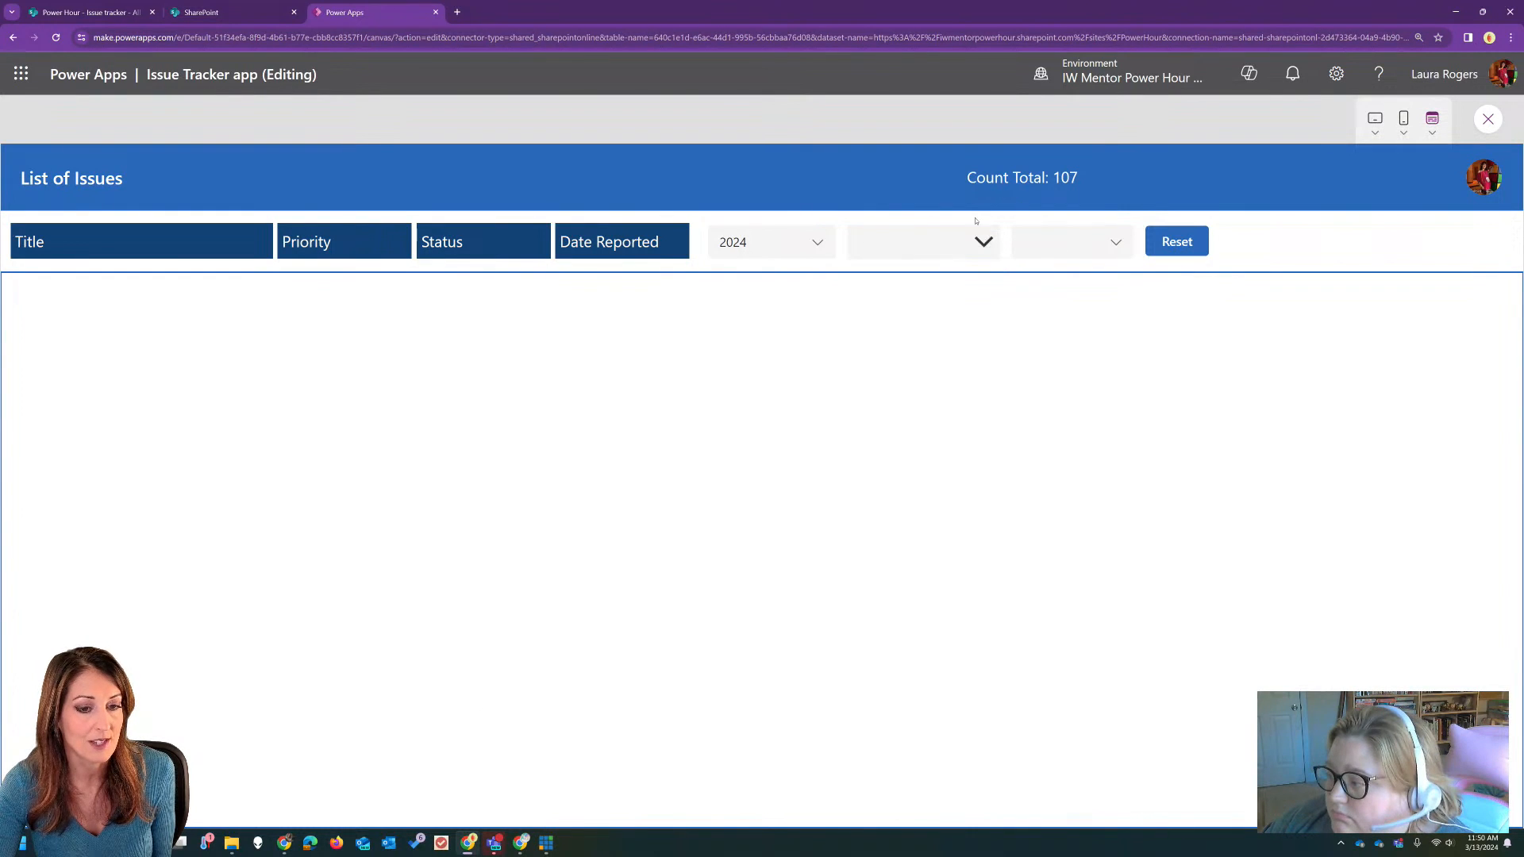
# Step: Test the priority filter with Critical and High while no status is chosen, and leave the preview
pyautogui.click(1089, 243)
pyautogui.click(1039, 266)
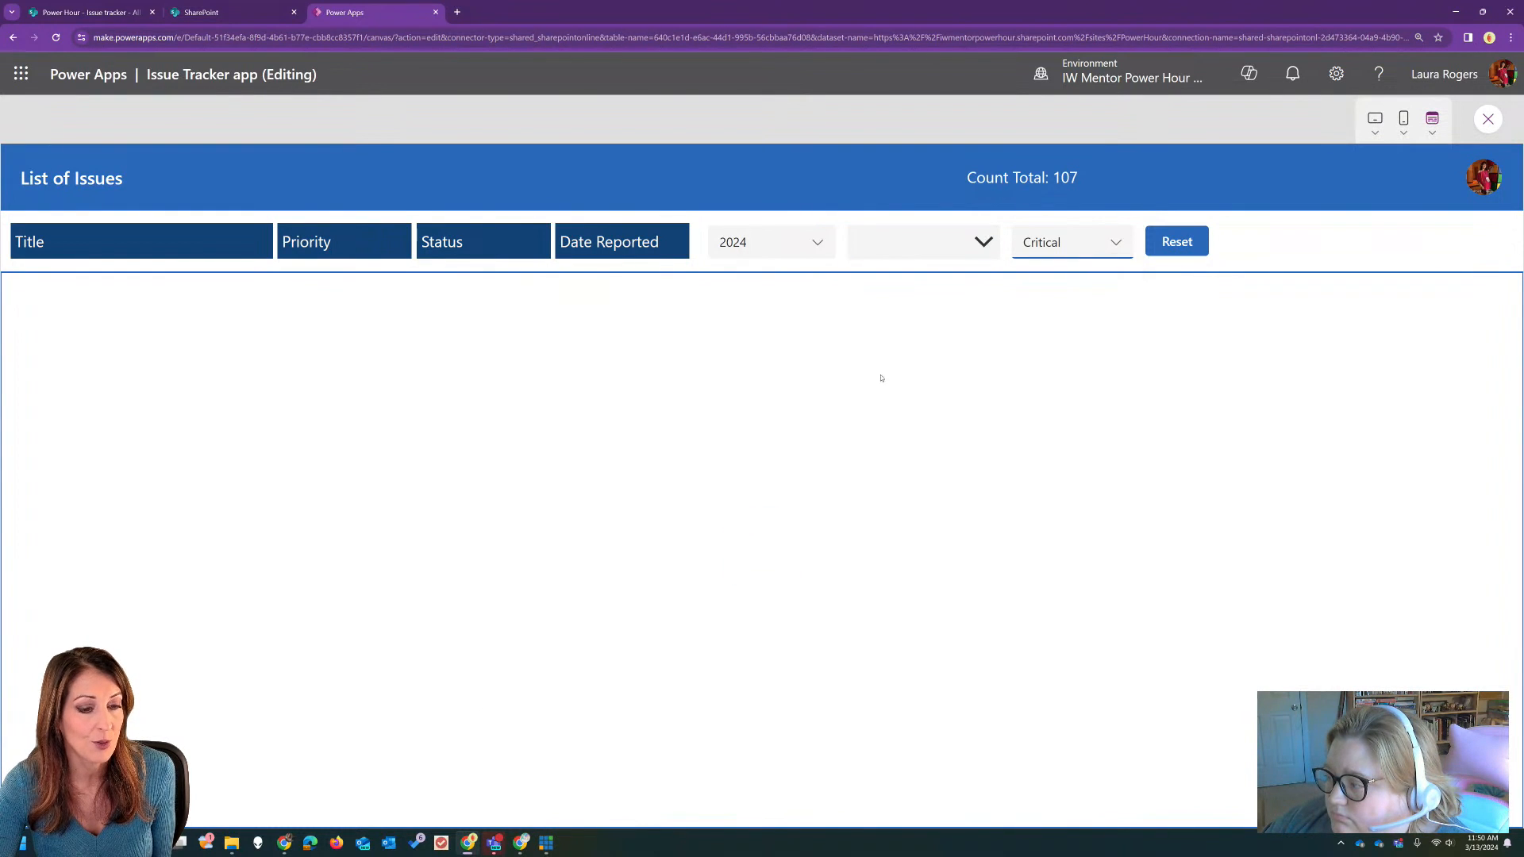
pyautogui.click(1080, 243)
pyautogui.click(1038, 282)
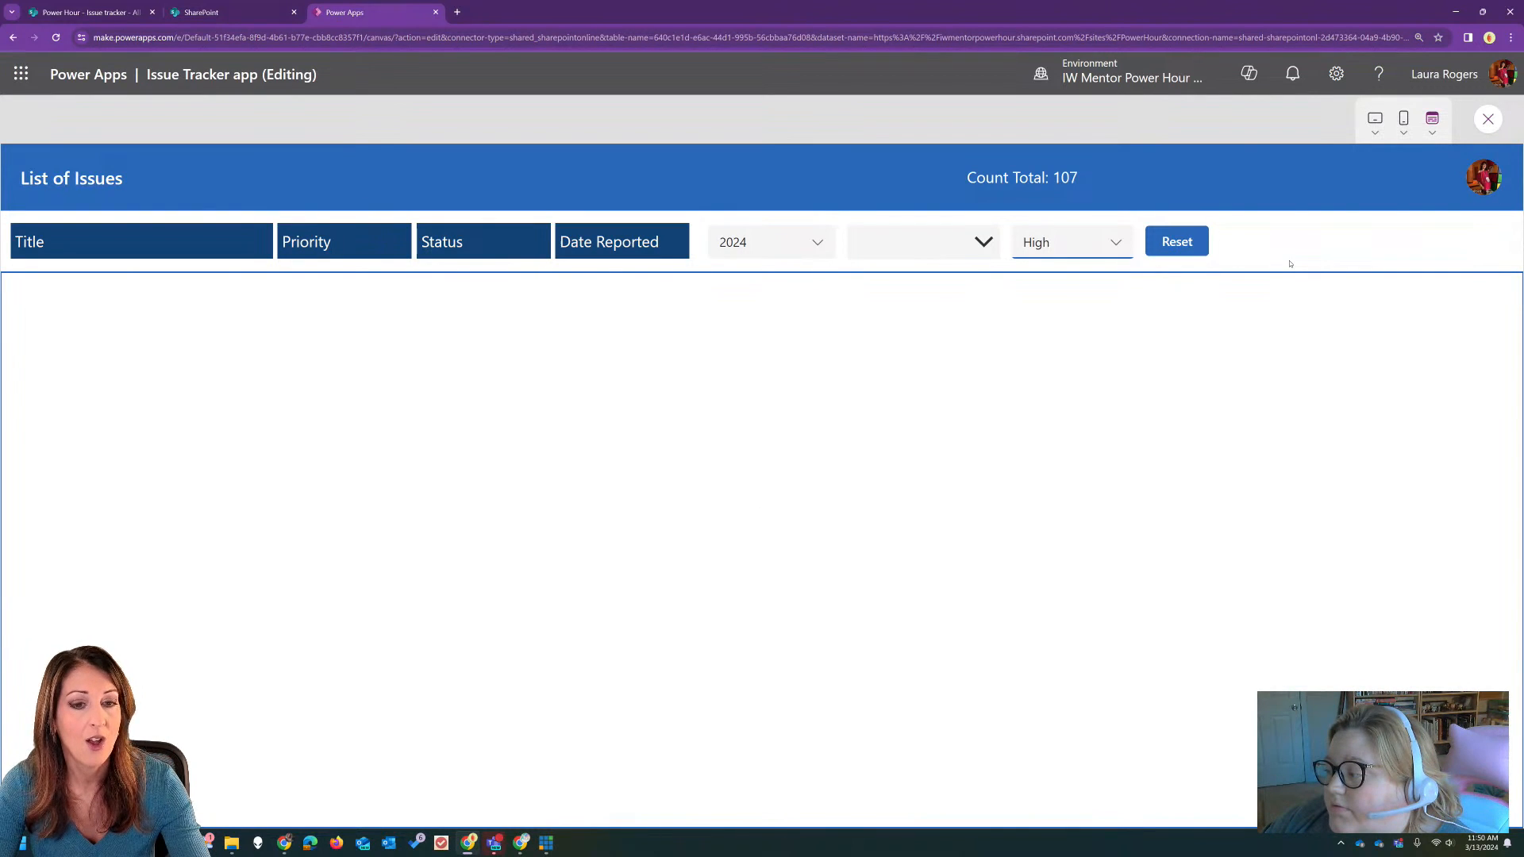
pyautogui.click(1487, 120)
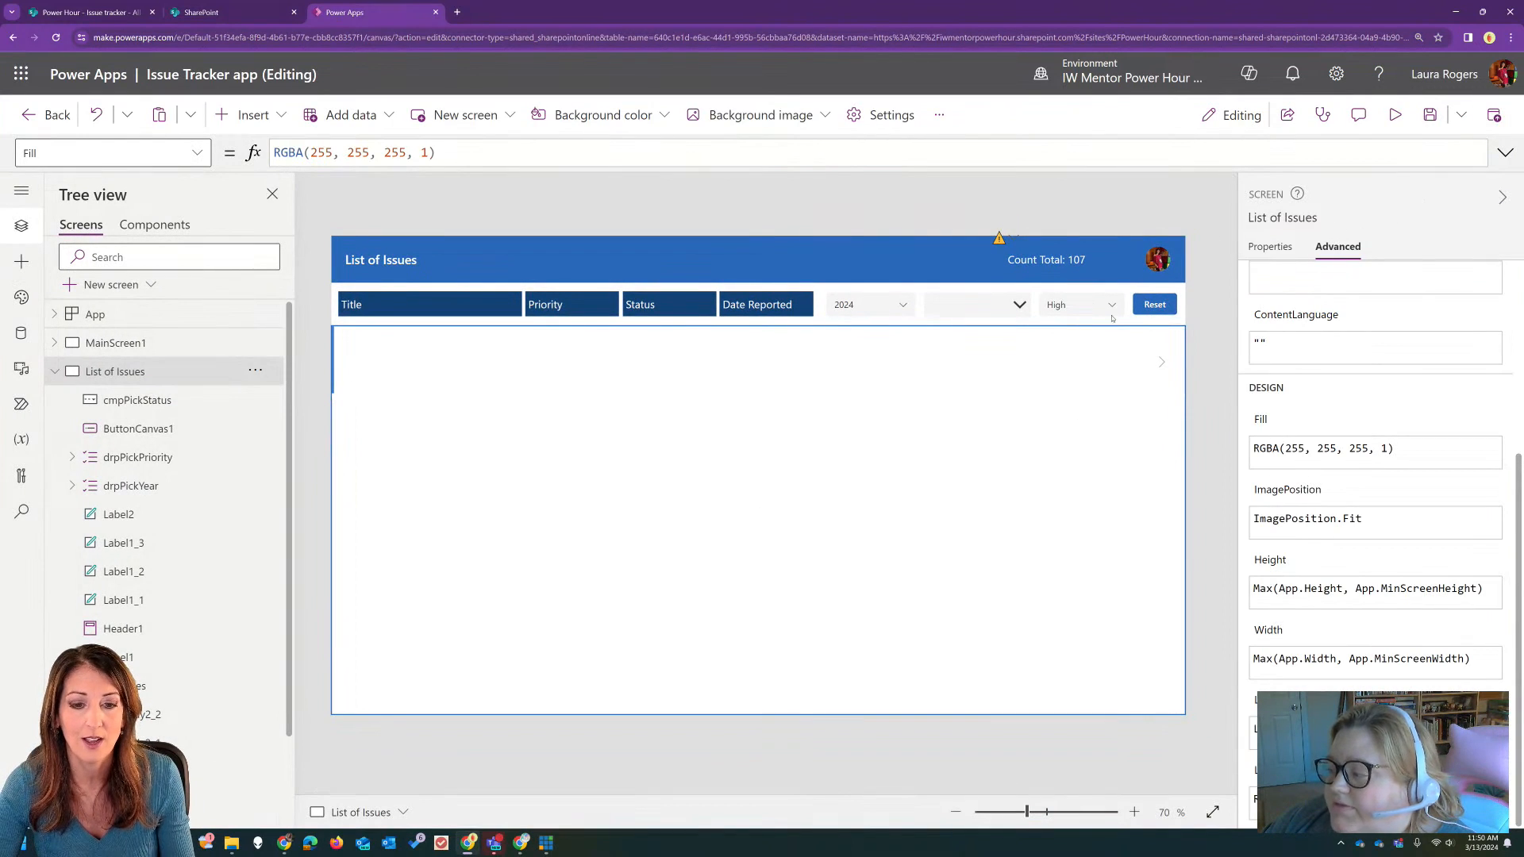
# Step: Rename the status combo box as cmbPickStatus
pyautogui.click(993, 308)
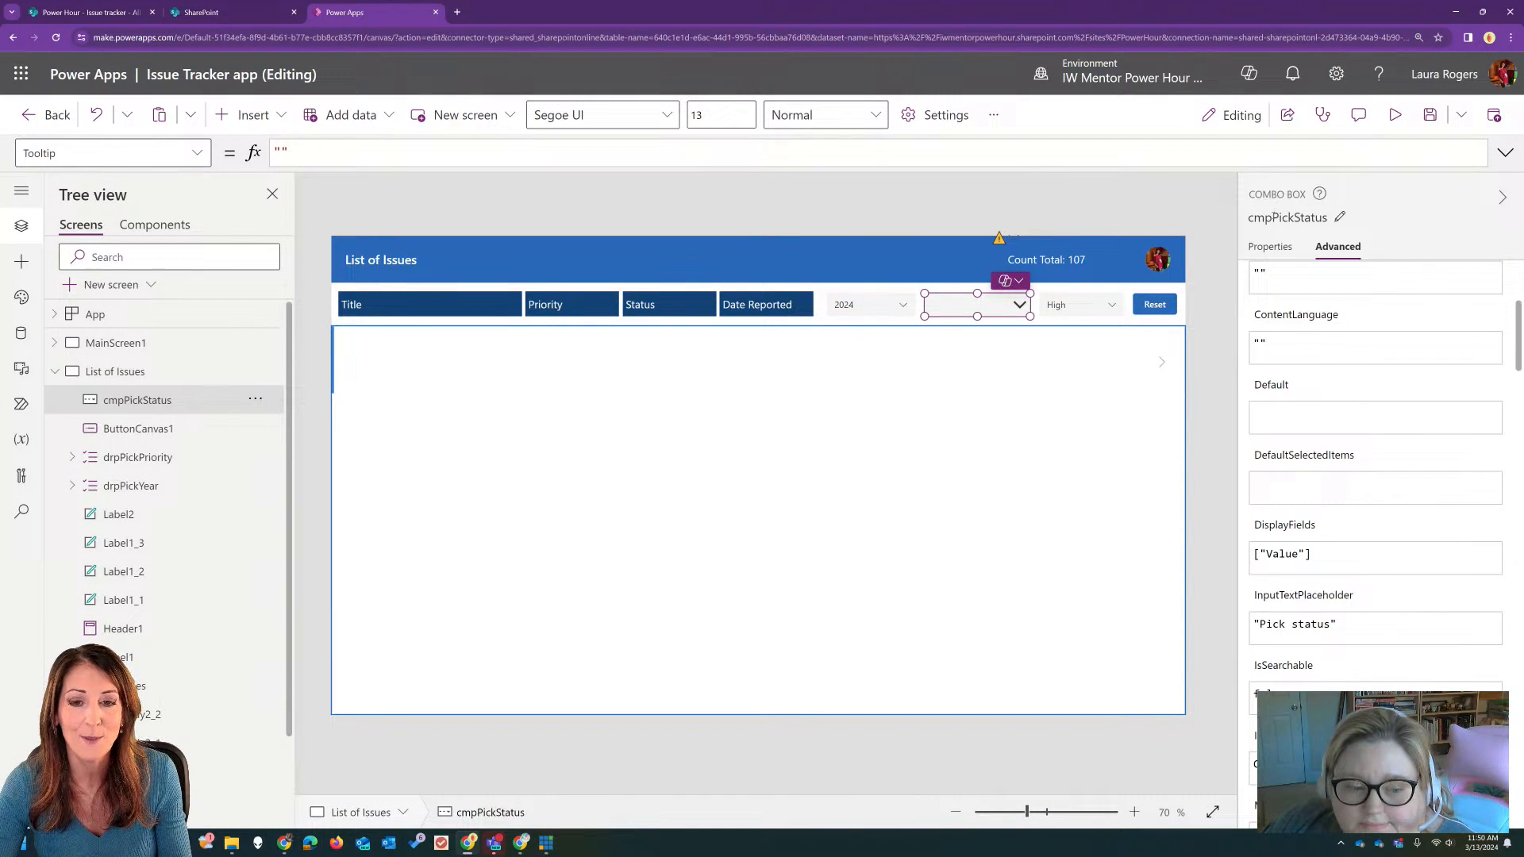
pyautogui.click(1287, 218)
pyautogui.click(1273, 218)
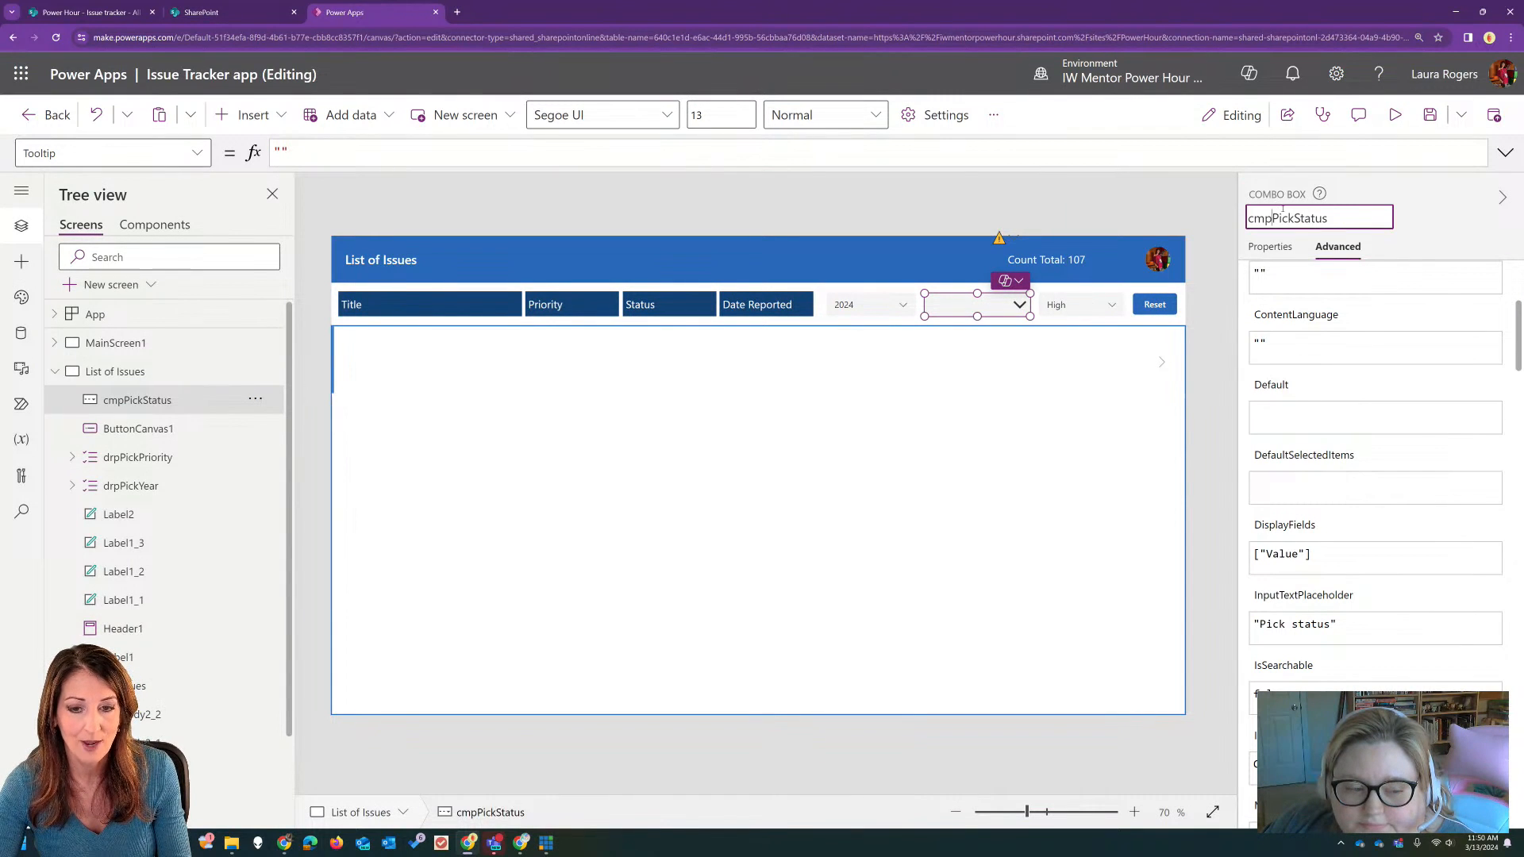
pyautogui.press('BackSpace')
pyautogui.write('b')
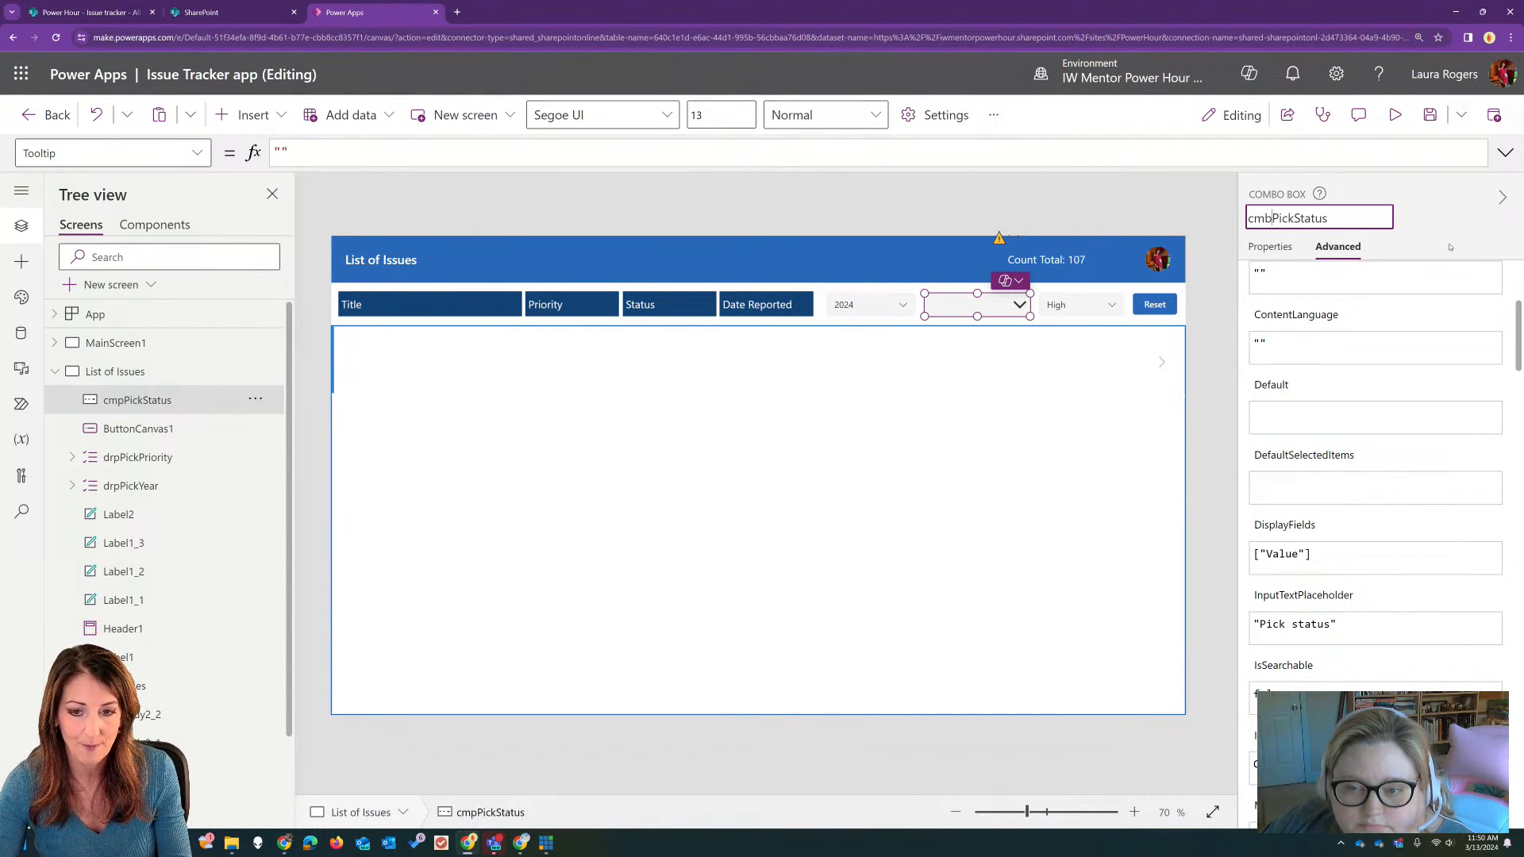
pyautogui.press('Return')
# Step: Check the status and priority conditions in galIssues's Items filter for the renamed combo box reference
pyautogui.click(1036, 462)
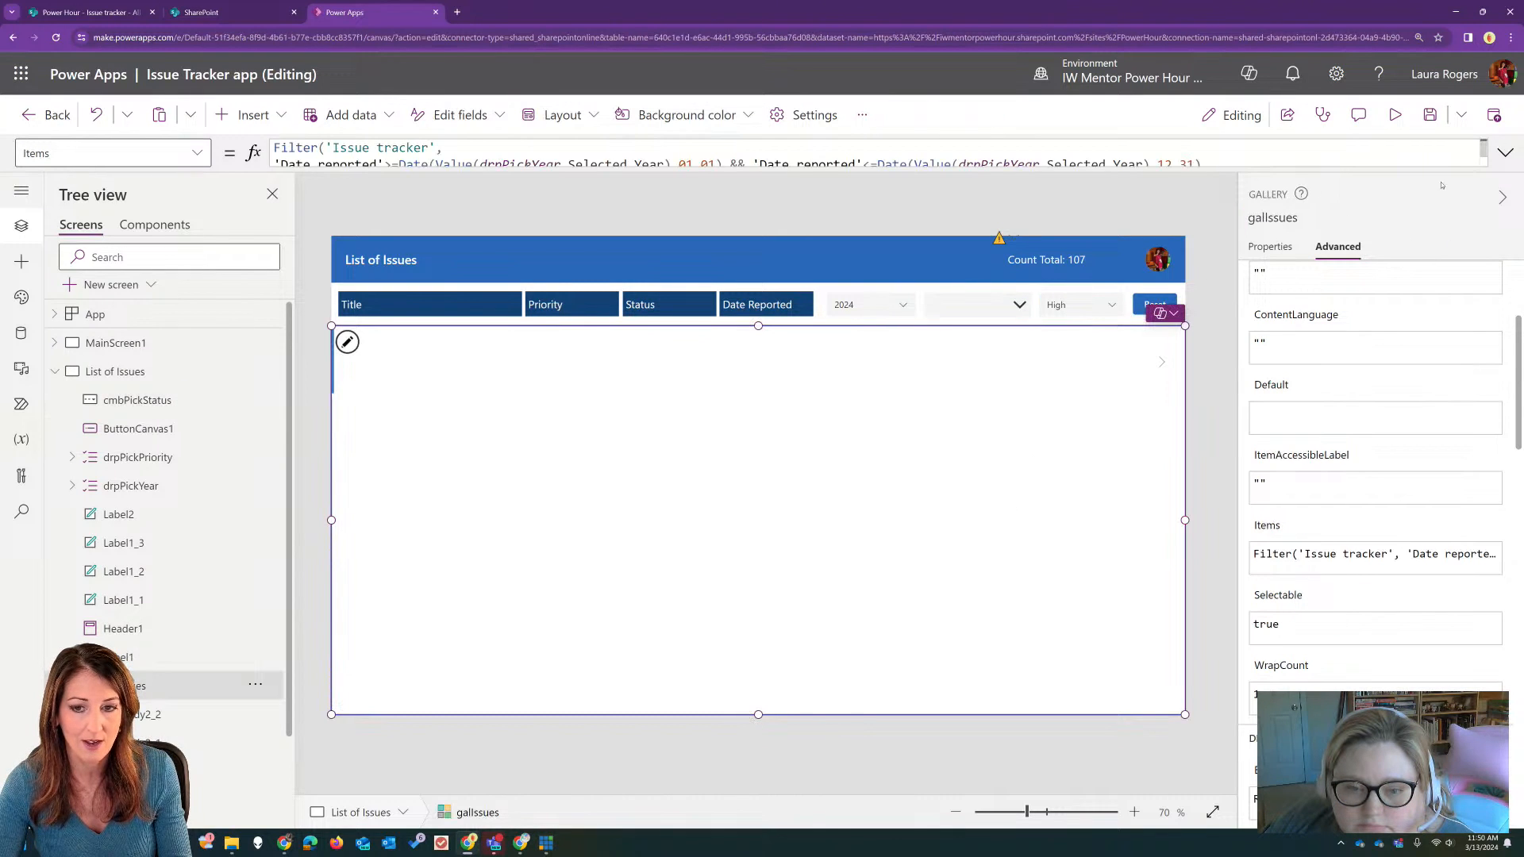
pyautogui.click(1505, 152)
pyautogui.click(607, 183)
pyautogui.click(402, 181)
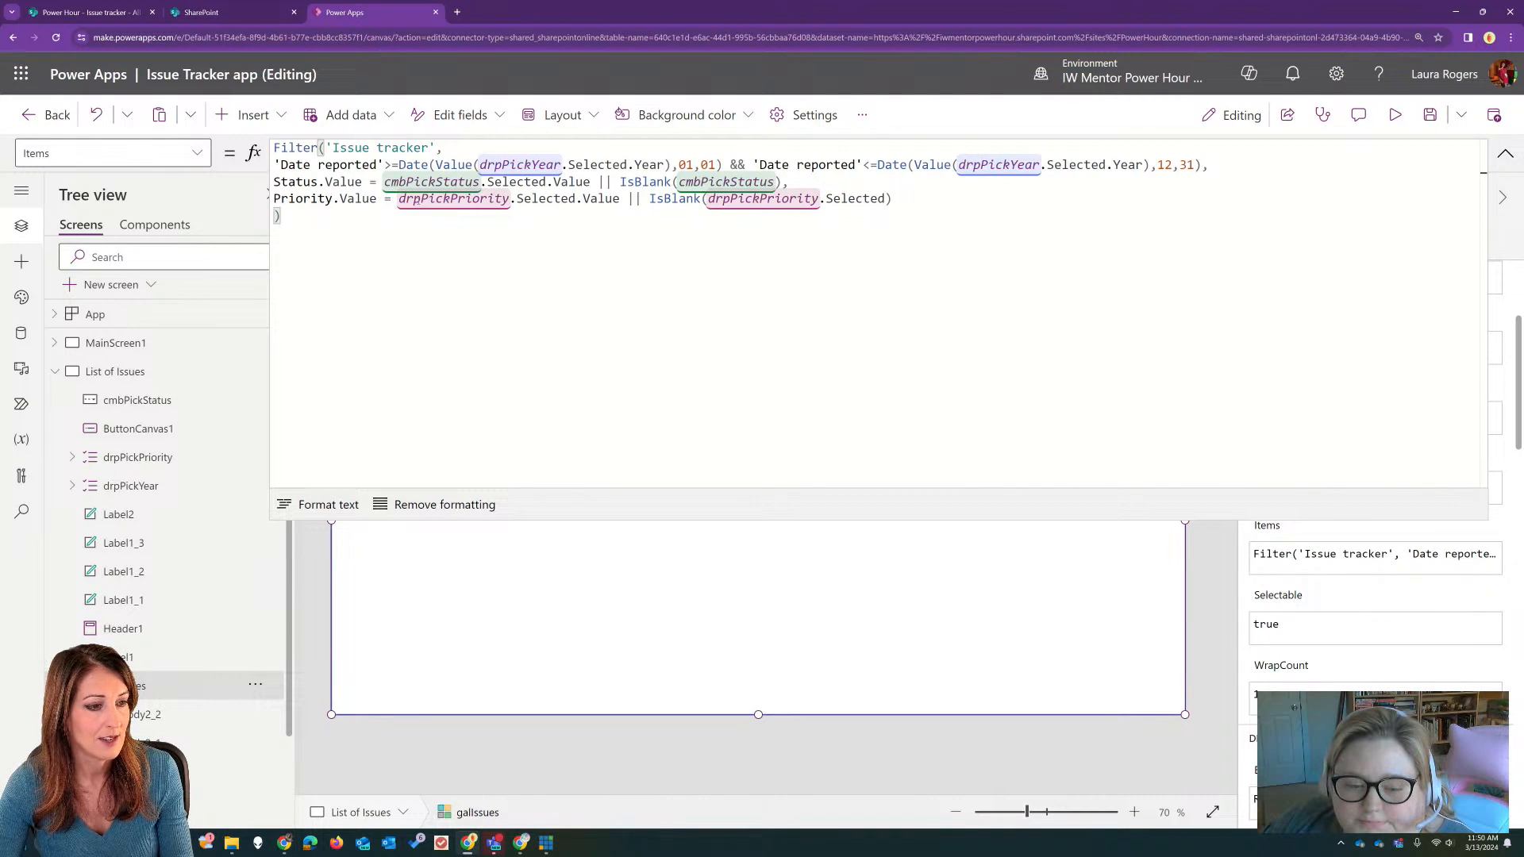
pyautogui.click(716, 200)
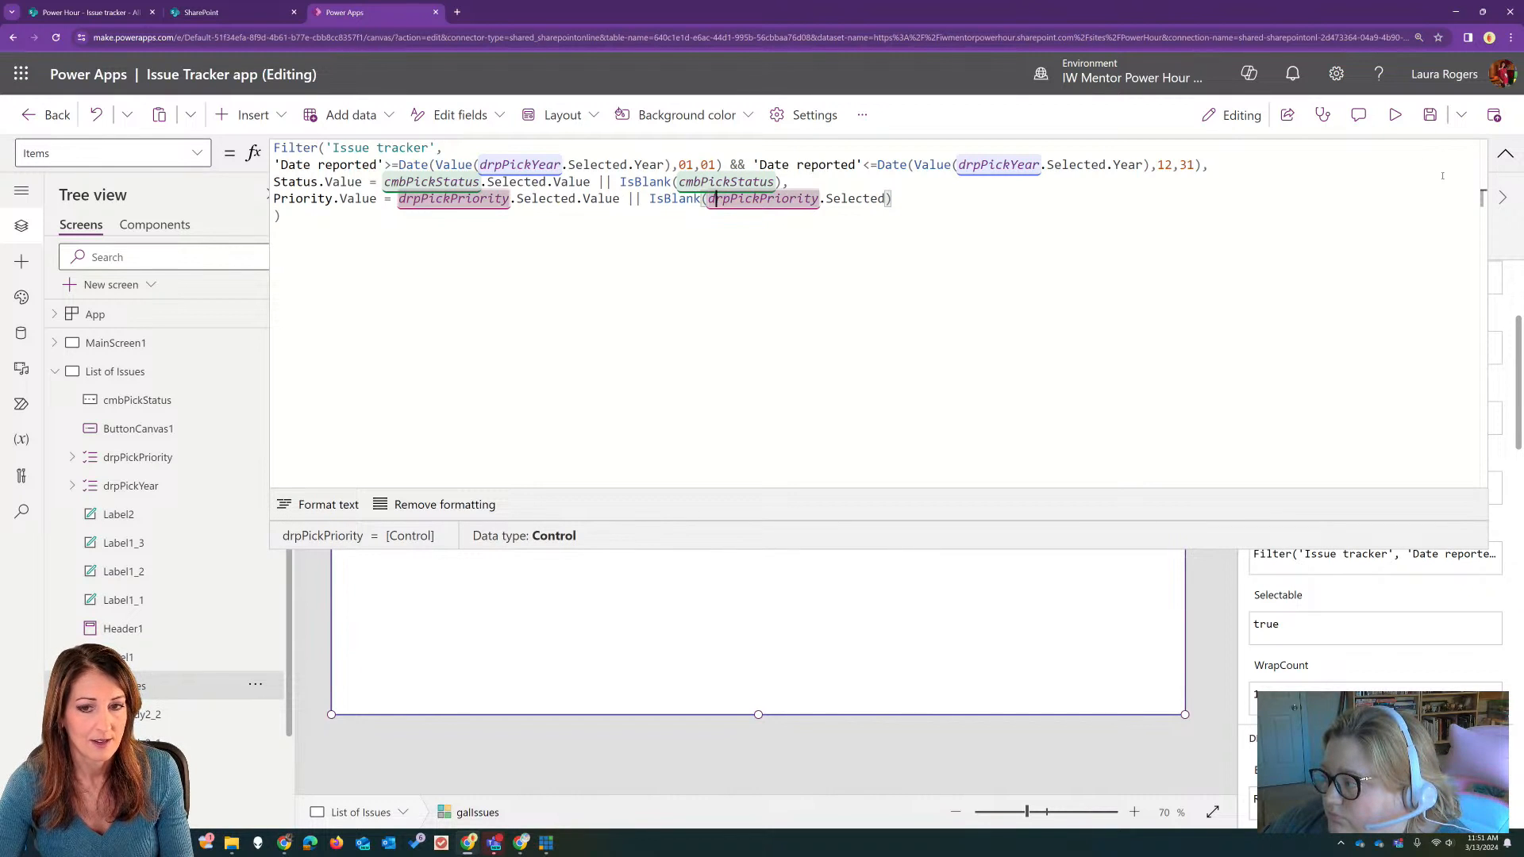
pyautogui.click(1505, 154)
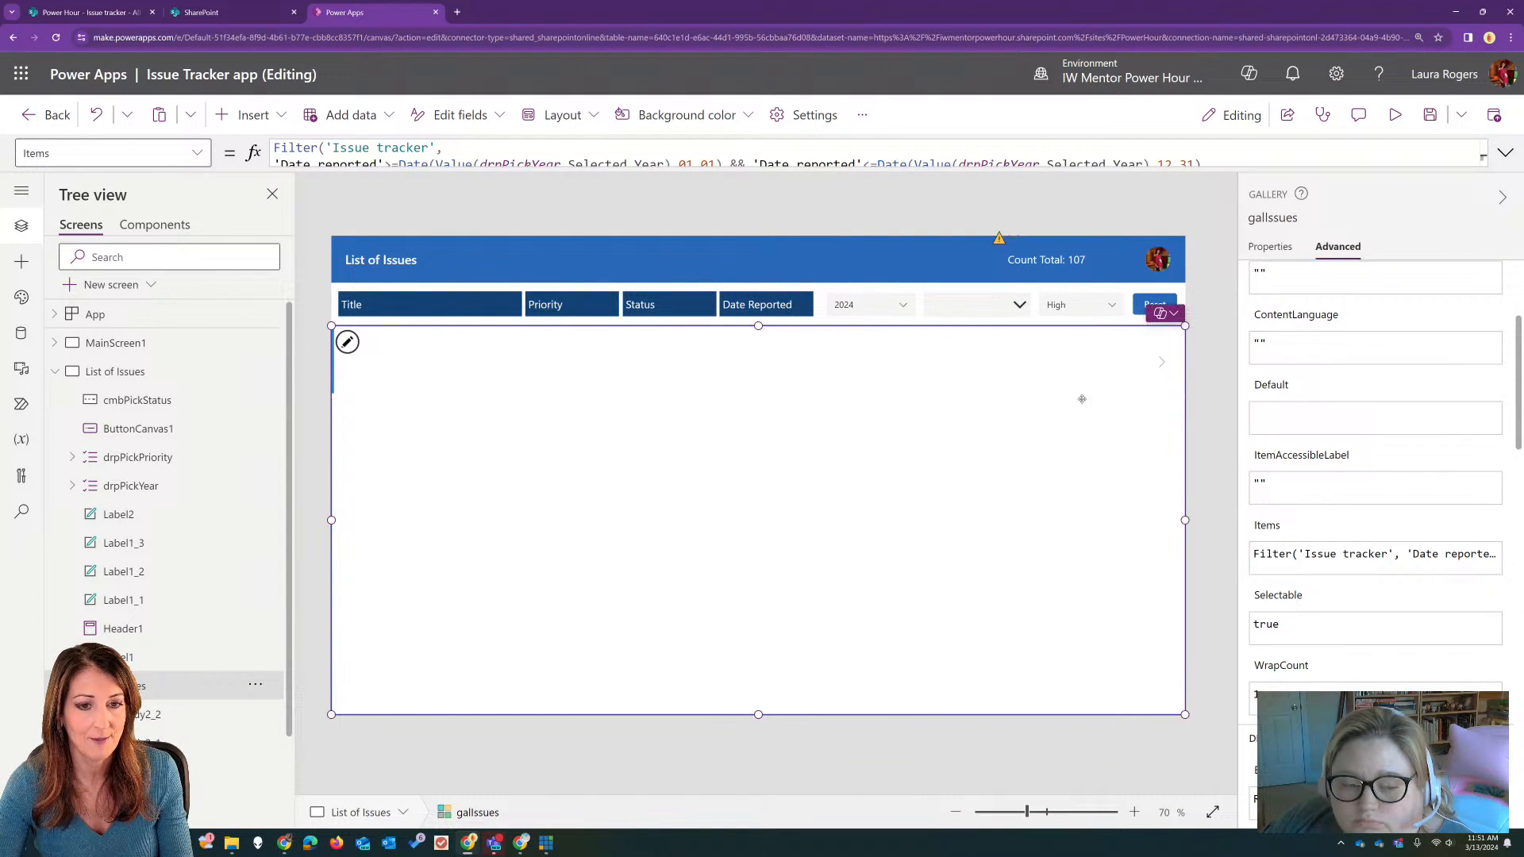
# Step: Preview the app and try several statuses in the status combo box, ending with Duplicate
pyautogui.click(1394, 114)
pyautogui.click(929, 242)
pyautogui.click(912, 295)
pyautogui.click(959, 247)
pyautogui.click(935, 376)
pyautogui.click(969, 245)
pyautogui.click(939, 430)
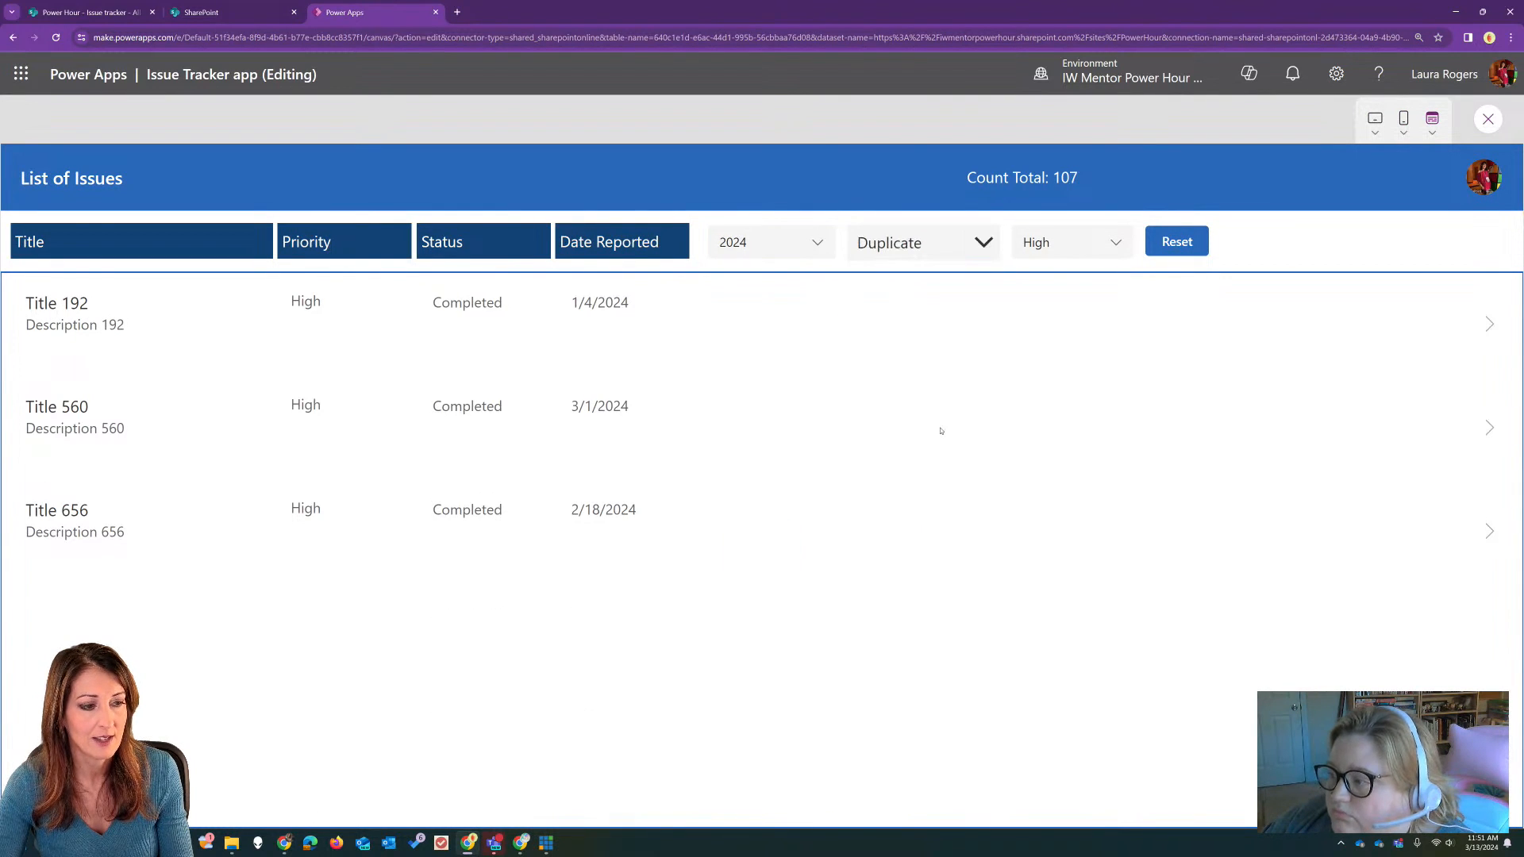
# Step: Filter the issues by status In progress and year 2023, and reset all the filters
pyautogui.click(935, 242)
pyautogui.click(905, 330)
pyautogui.click(794, 242)
pyautogui.click(790, 293)
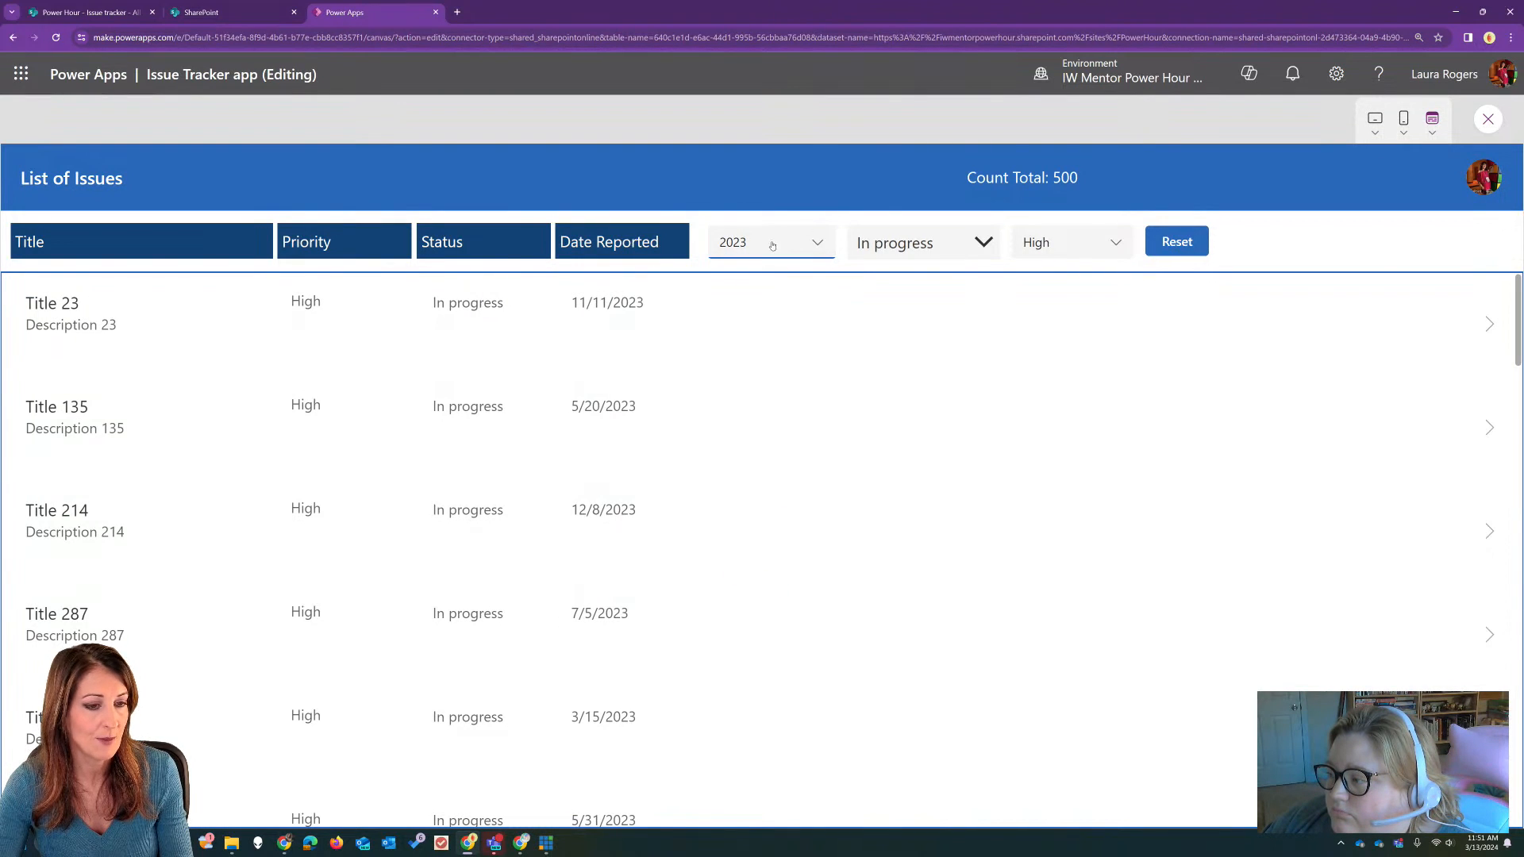
pyautogui.click(1071, 242)
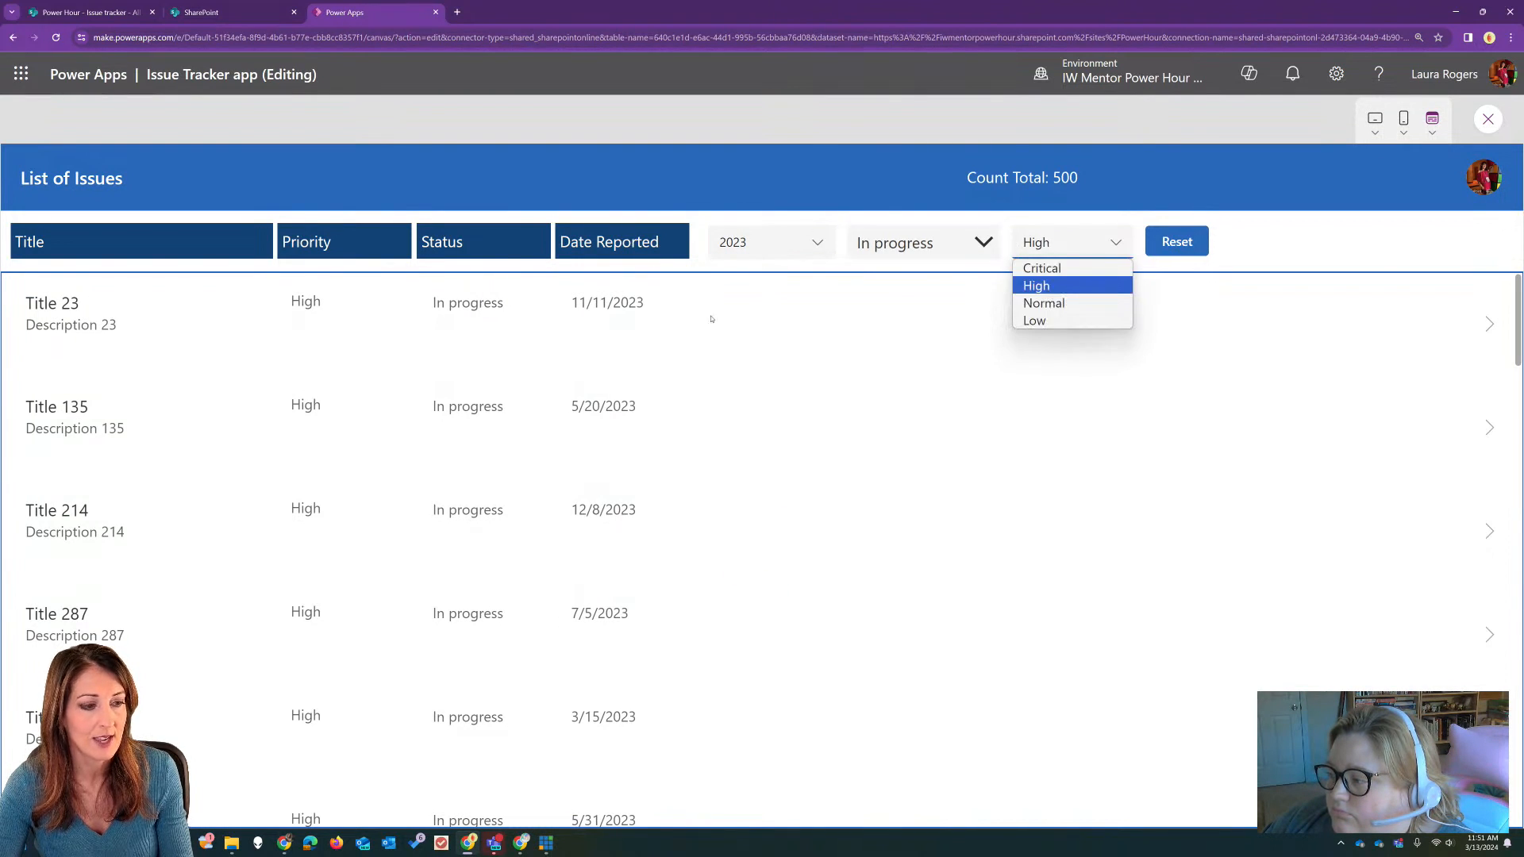
pyautogui.click(1180, 245)
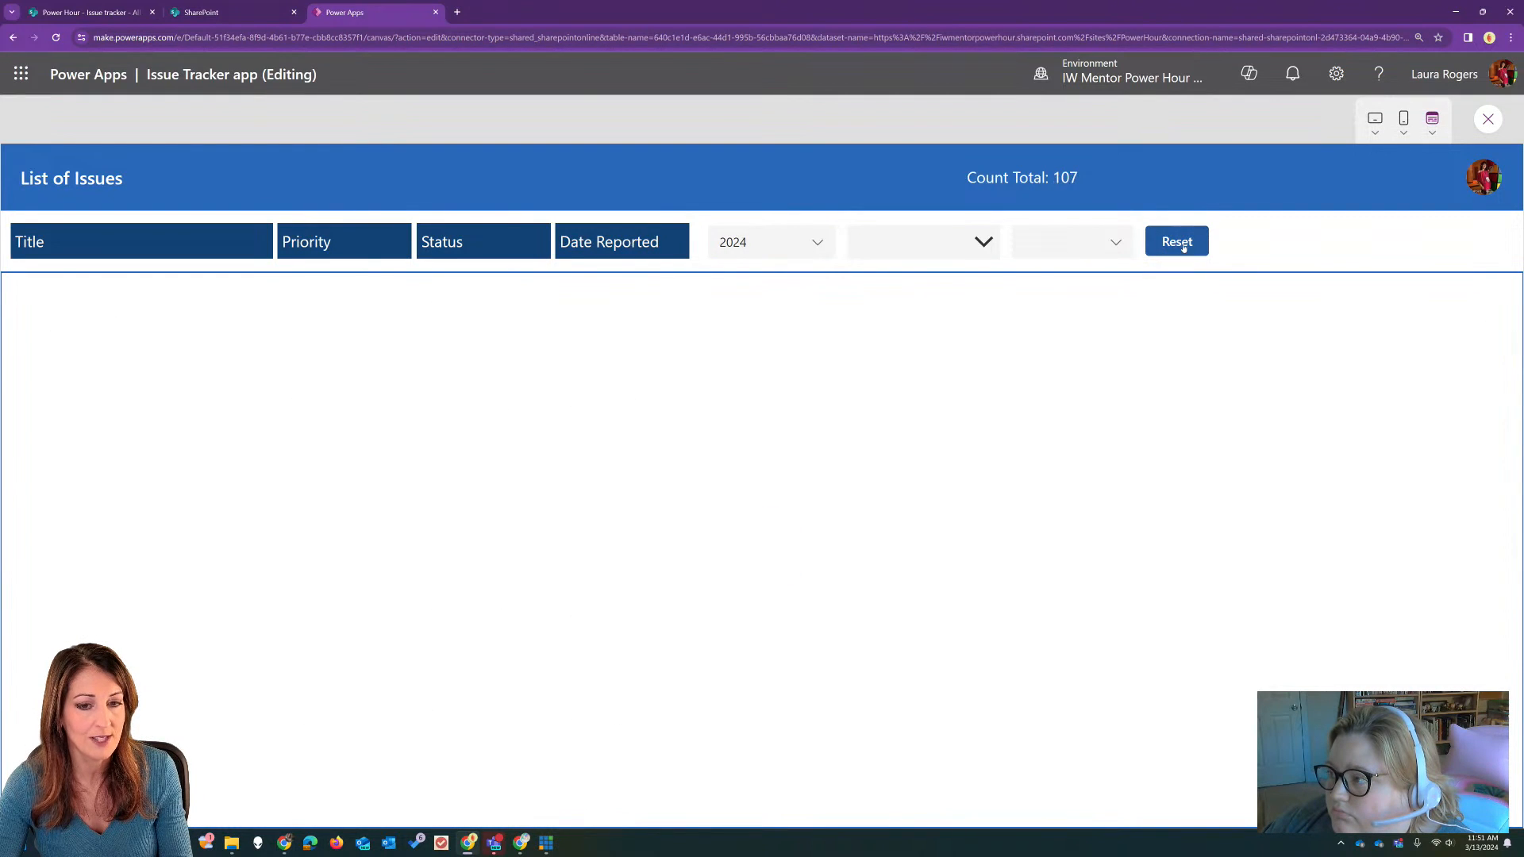
# Step: Try the Critical and High priorities in the priority dropdown, and close the app preview
pyautogui.click(1088, 249)
pyautogui.click(1080, 269)
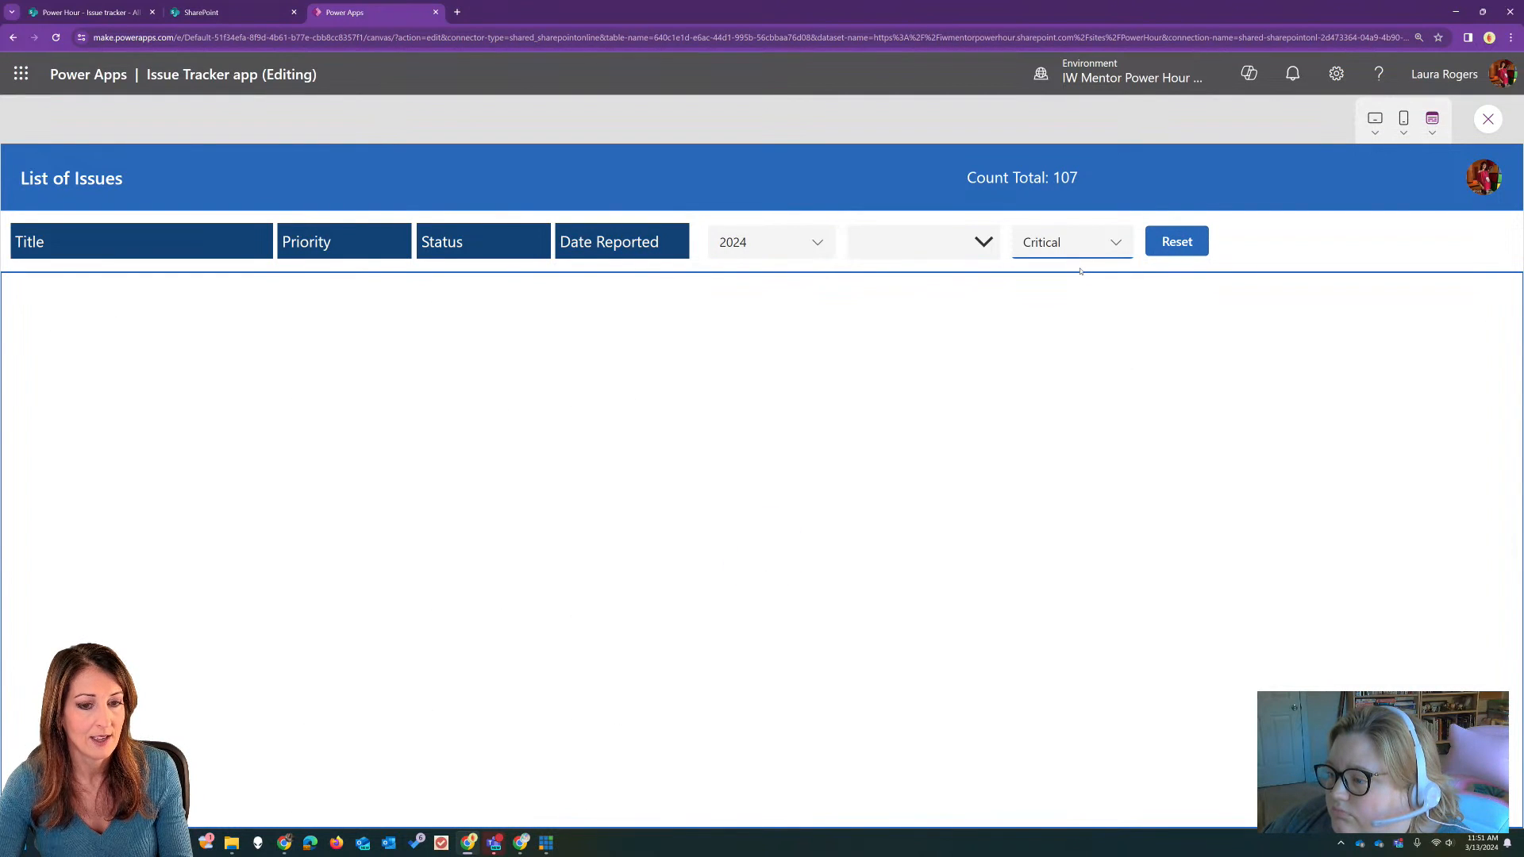
pyautogui.click(1079, 257)
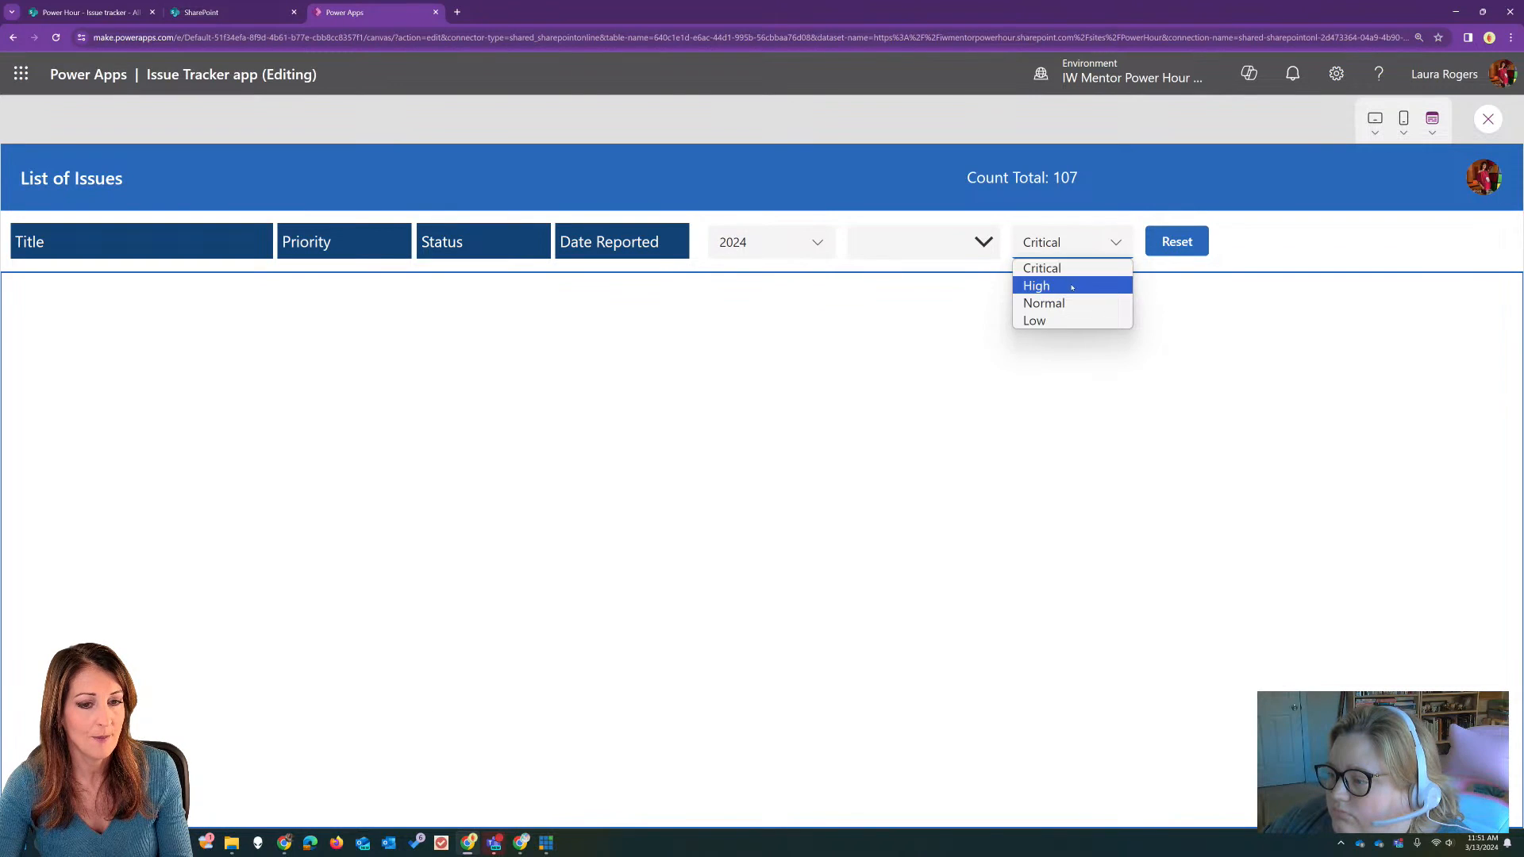
pyautogui.click(1094, 284)
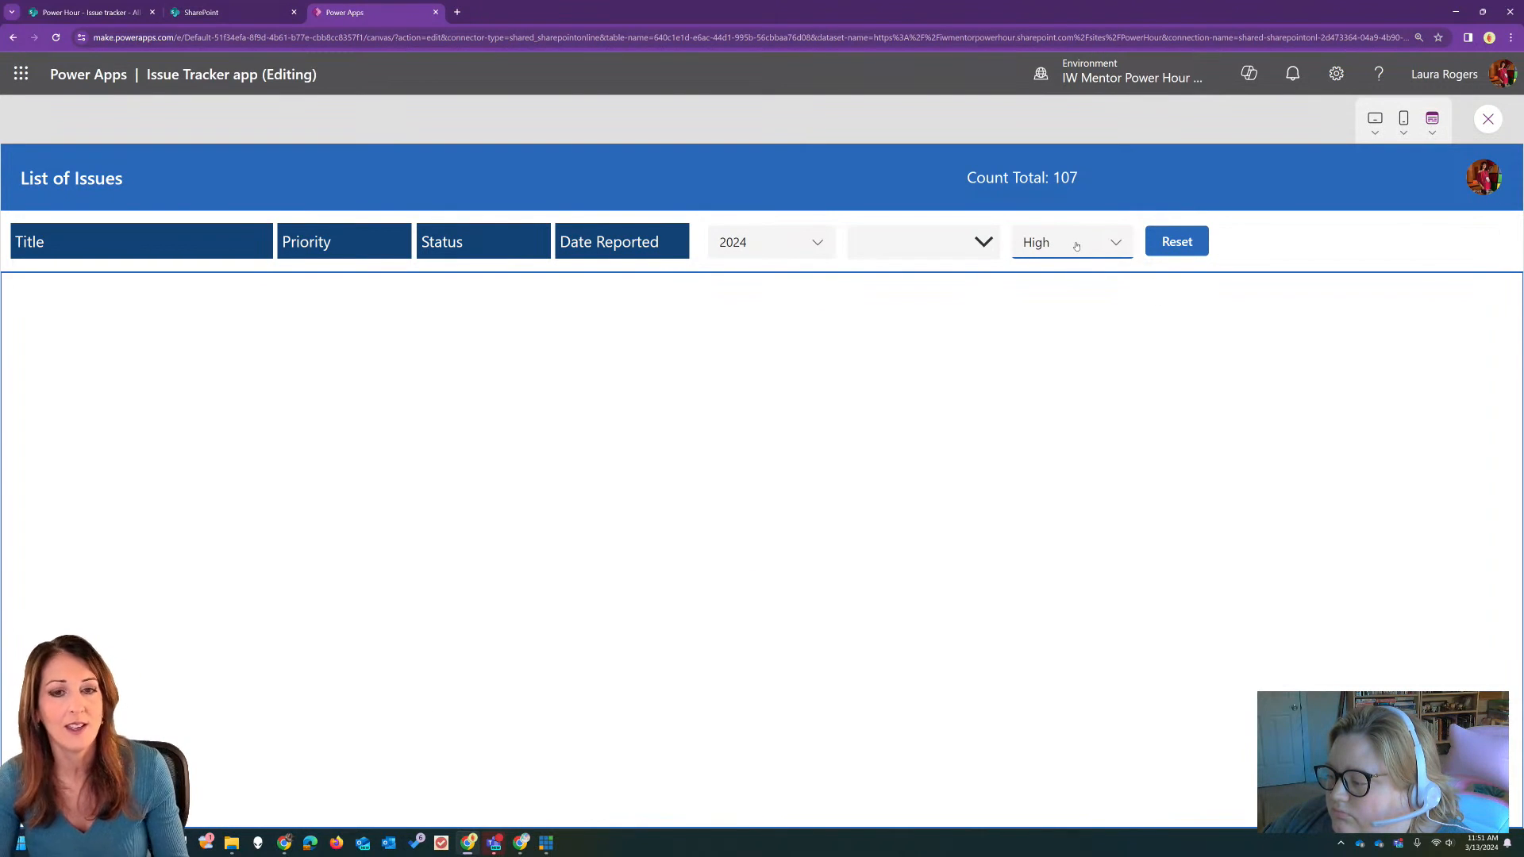
pyautogui.click(1484, 117)
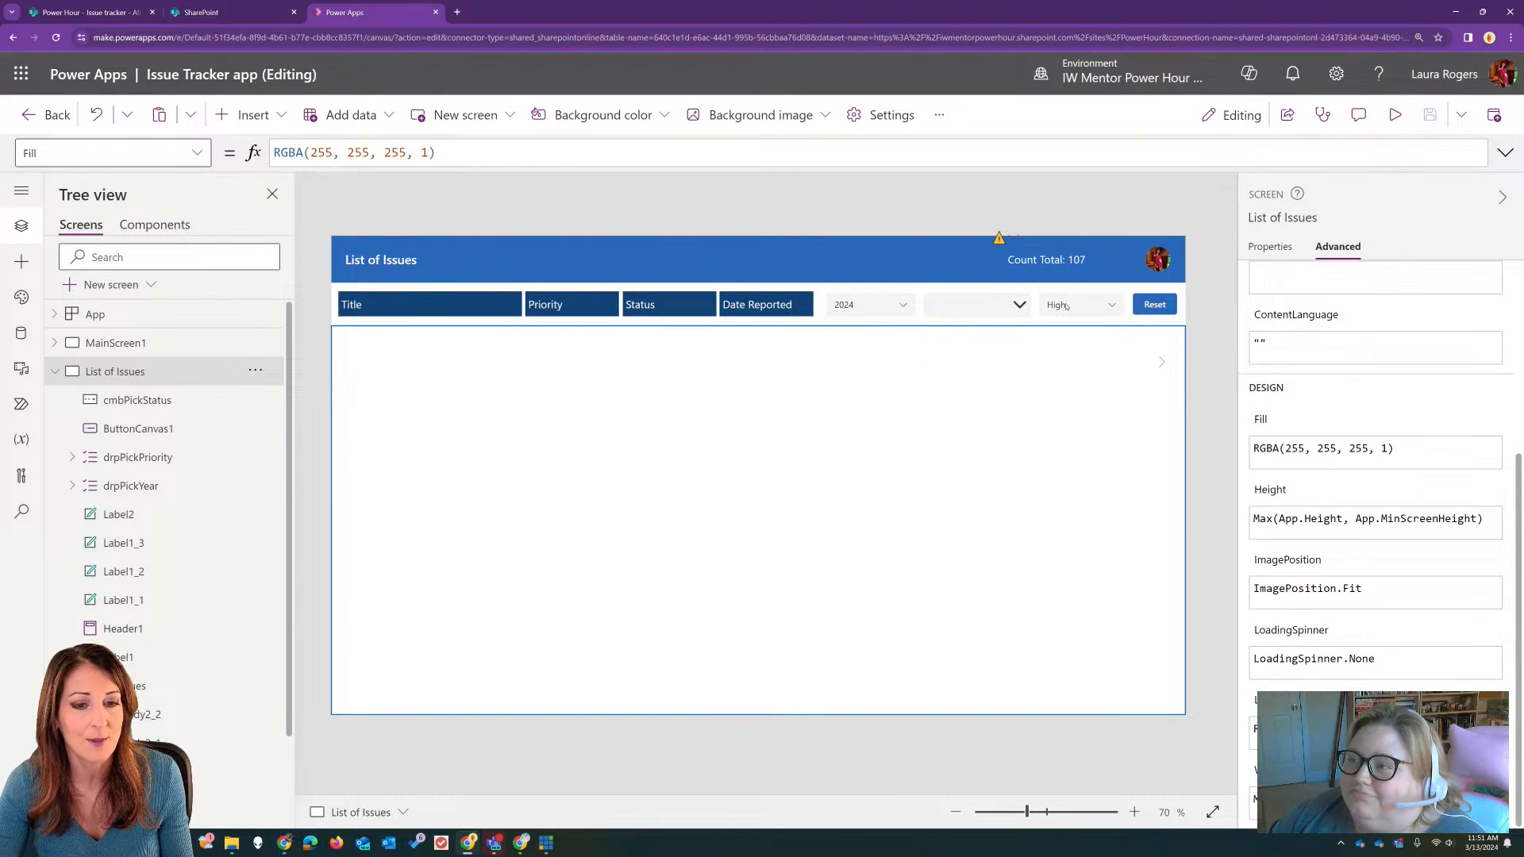
# Step: Move the drpPickPriority dropdown up into the header and place a copy of the status combo box in its former spot beside Reset
pyautogui.click(1065, 304)
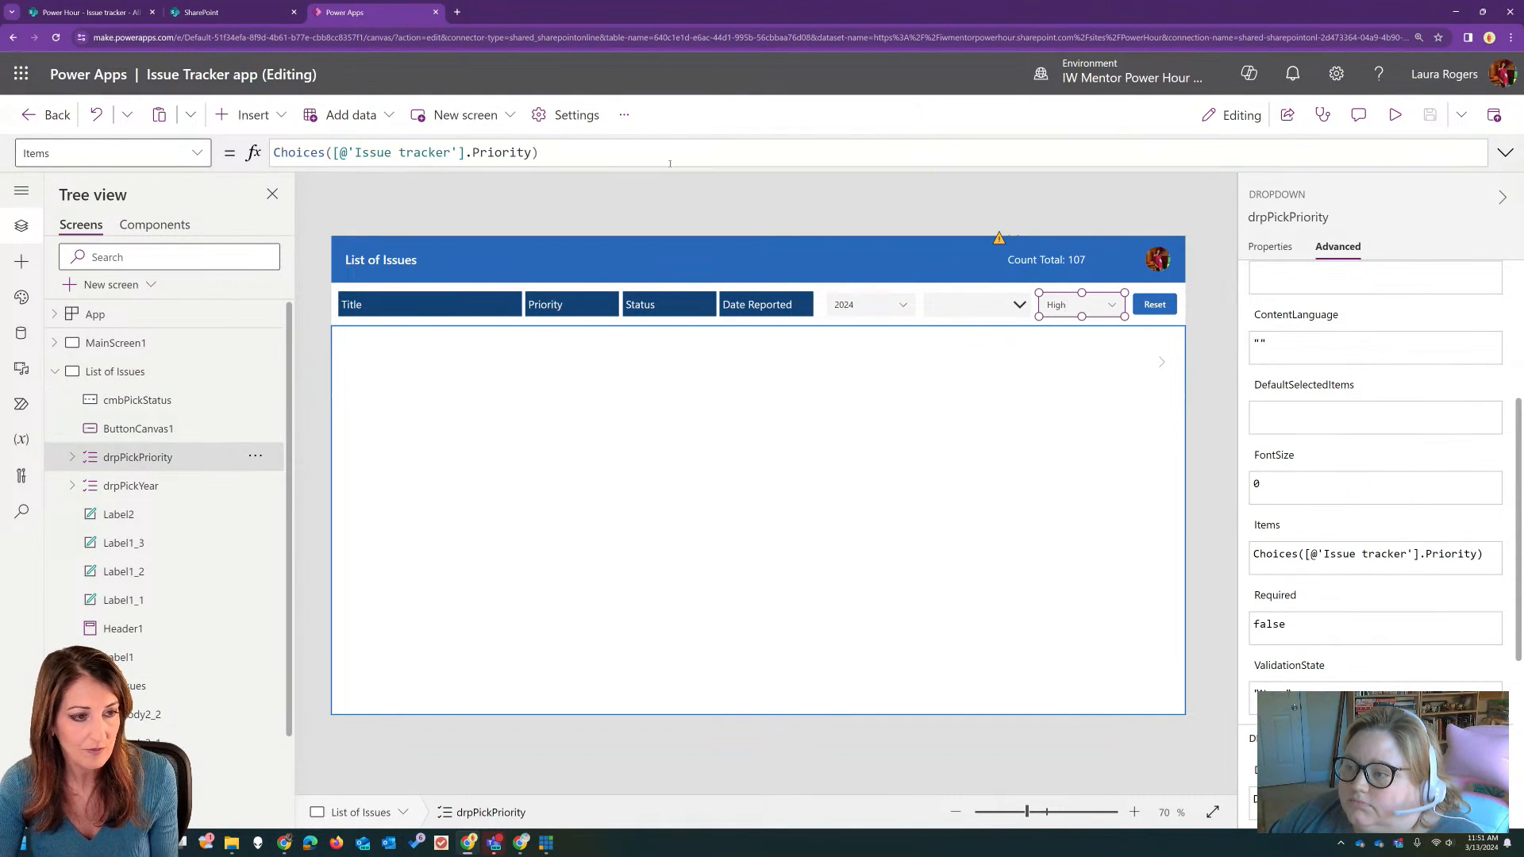
pyautogui.moveTo(1073, 306); pyautogui.dragTo(907, 250)
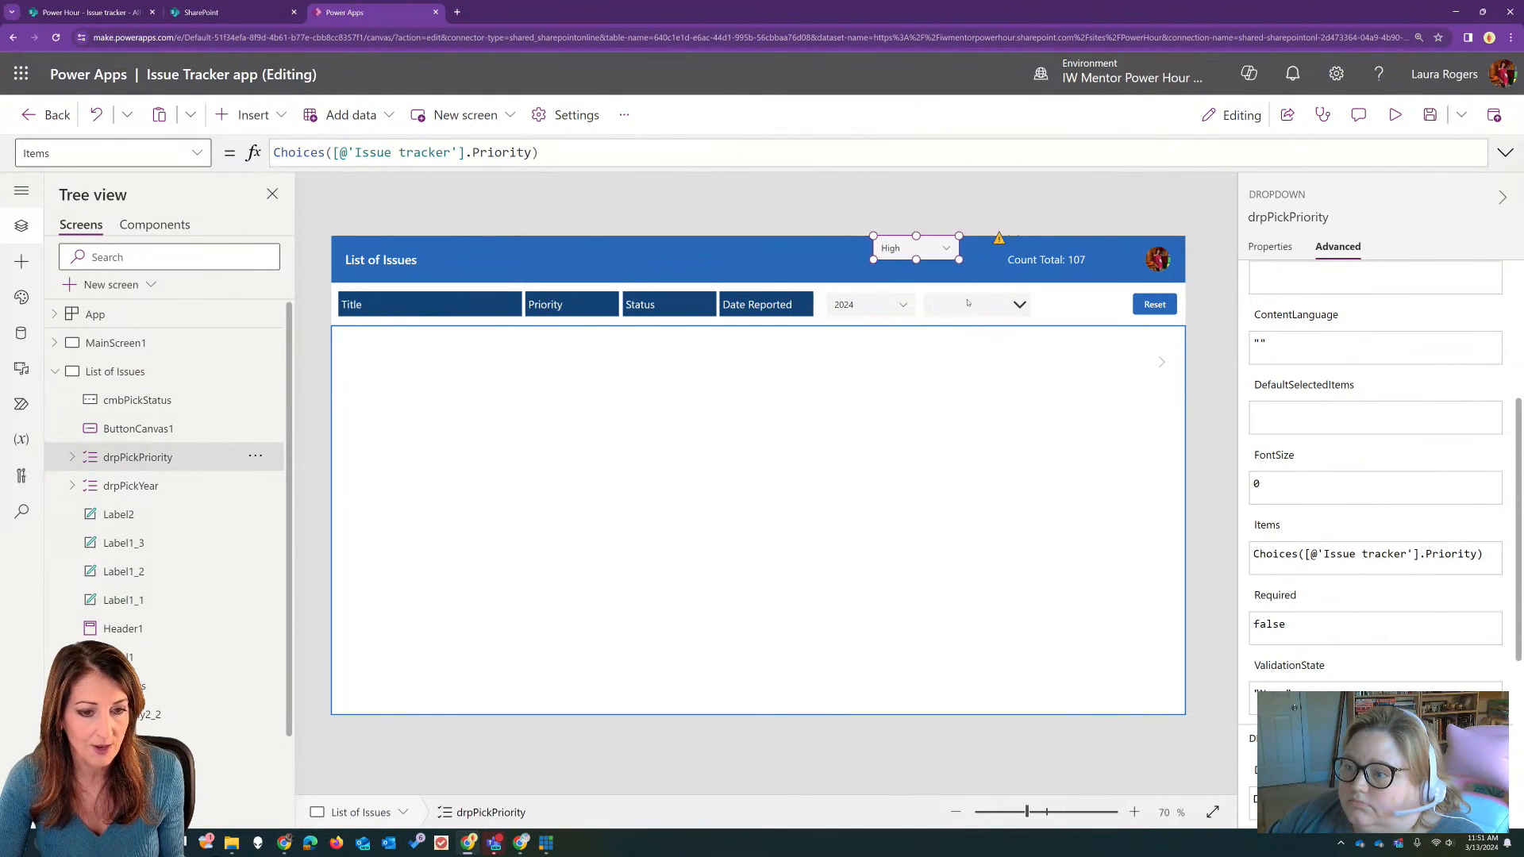
pyautogui.click(972, 304)
pyautogui.hotkey('ctrl', 'c')
pyautogui.hotkey('ctrl', 'v')
pyautogui.moveTo(972, 309); pyautogui.dragTo(1030, 315)
# Step: Rename the copied combo box as cmbPickPriority and keep it aligned with the other filters
pyautogui.click(1305, 219)
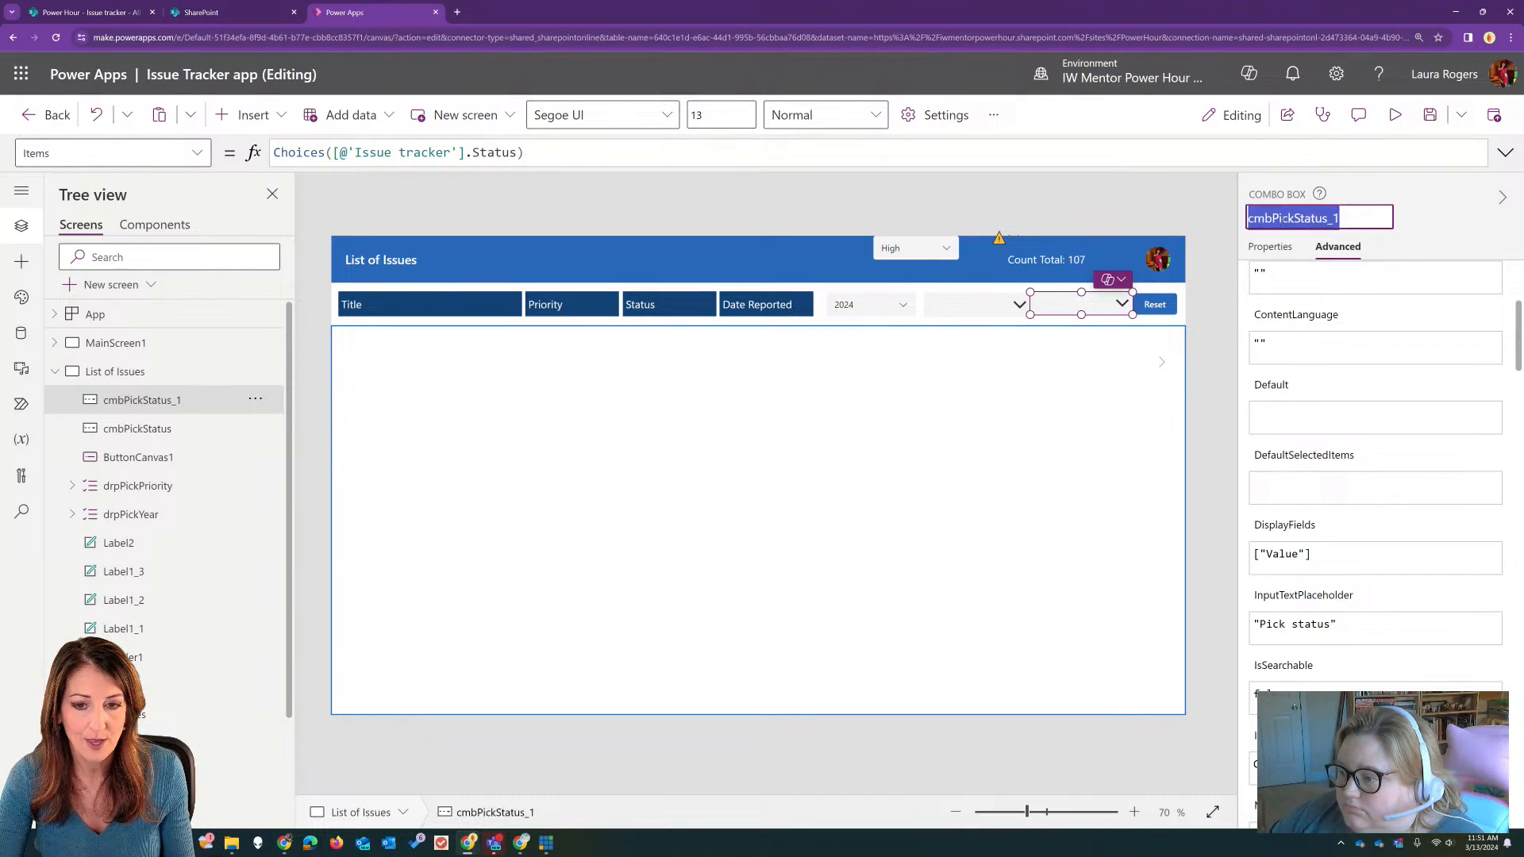
pyautogui.click(1294, 217)
pyautogui.moveTo(1294, 217); pyautogui.dragTo(1378, 215)
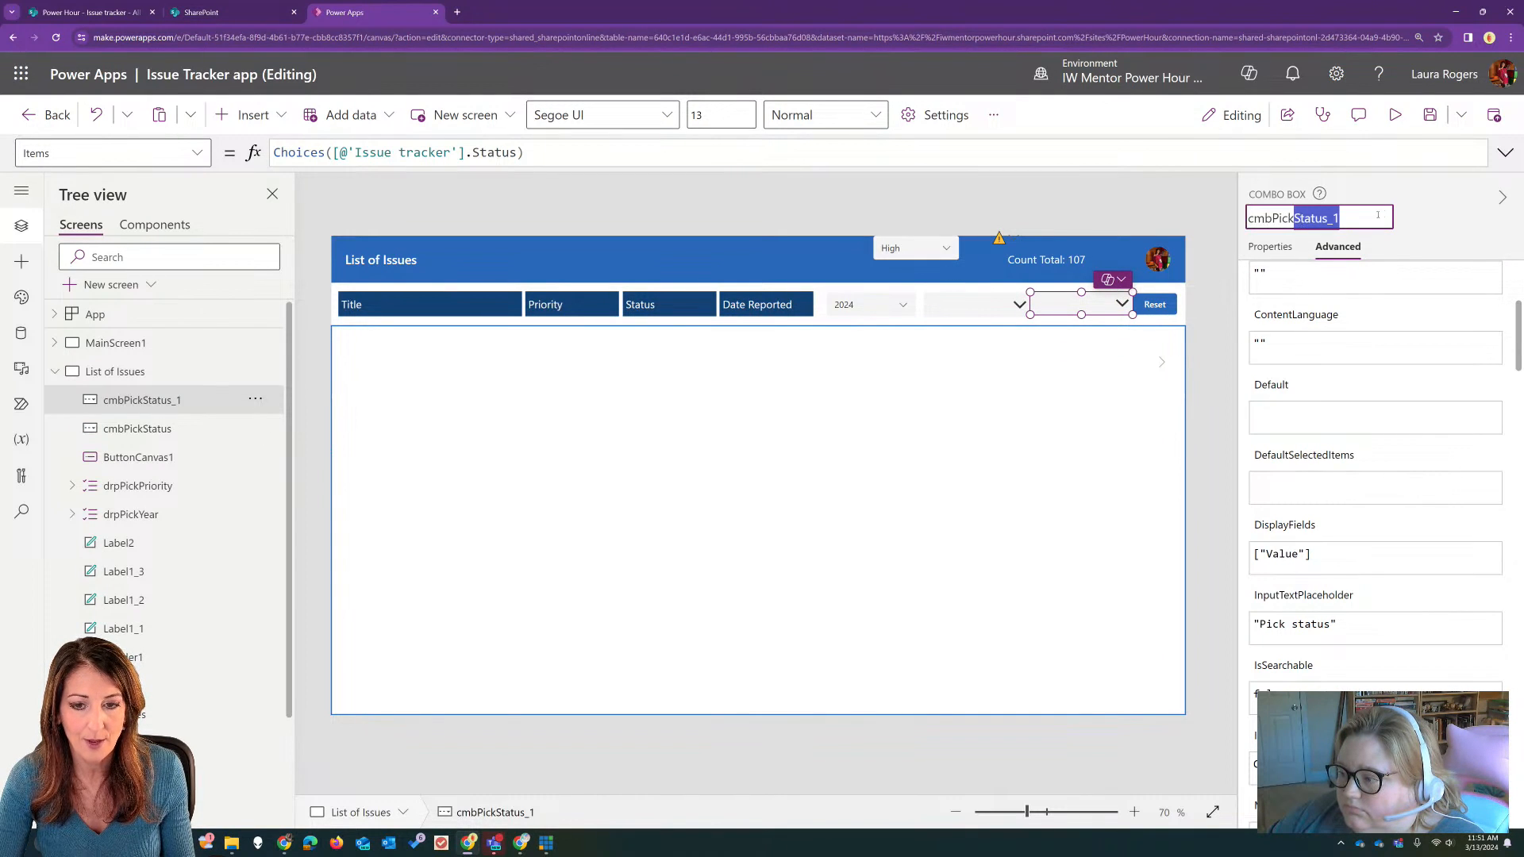
pyautogui.write('Priority')
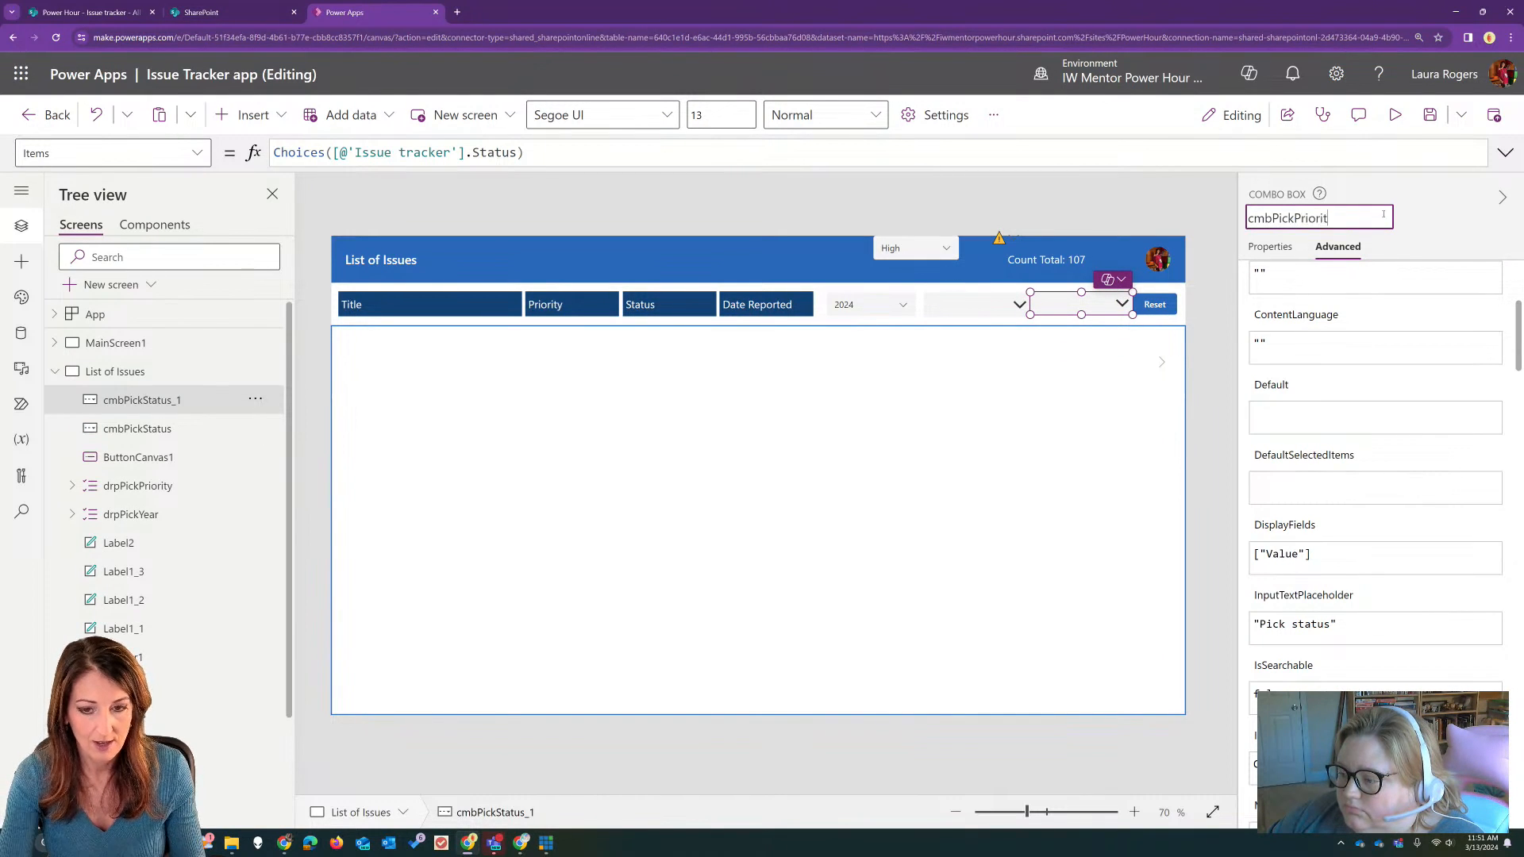
pyautogui.press('Return')
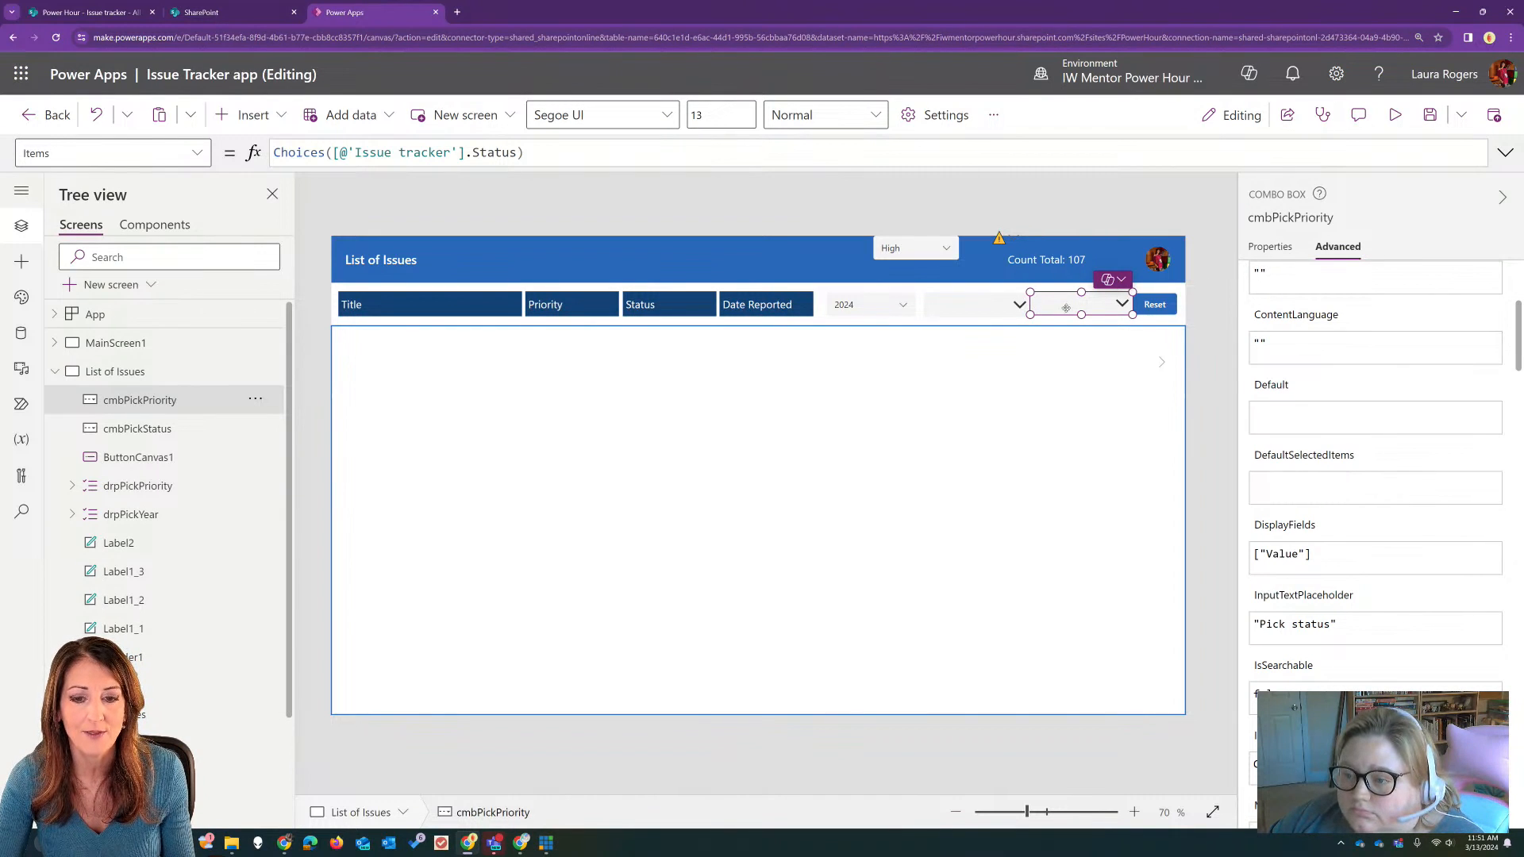
pyautogui.press('Down')
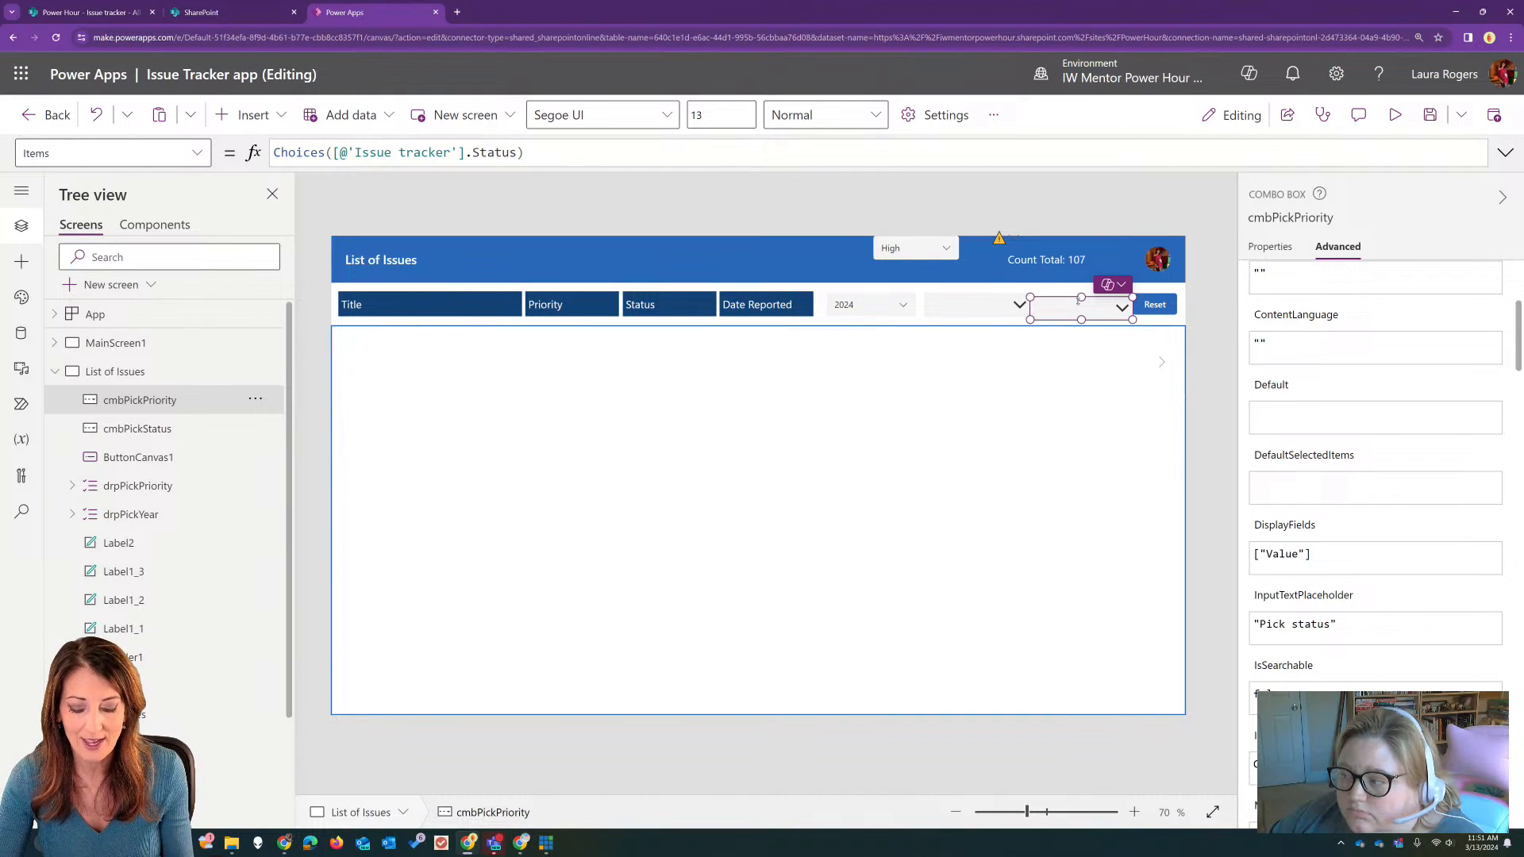
pyautogui.press('Up')
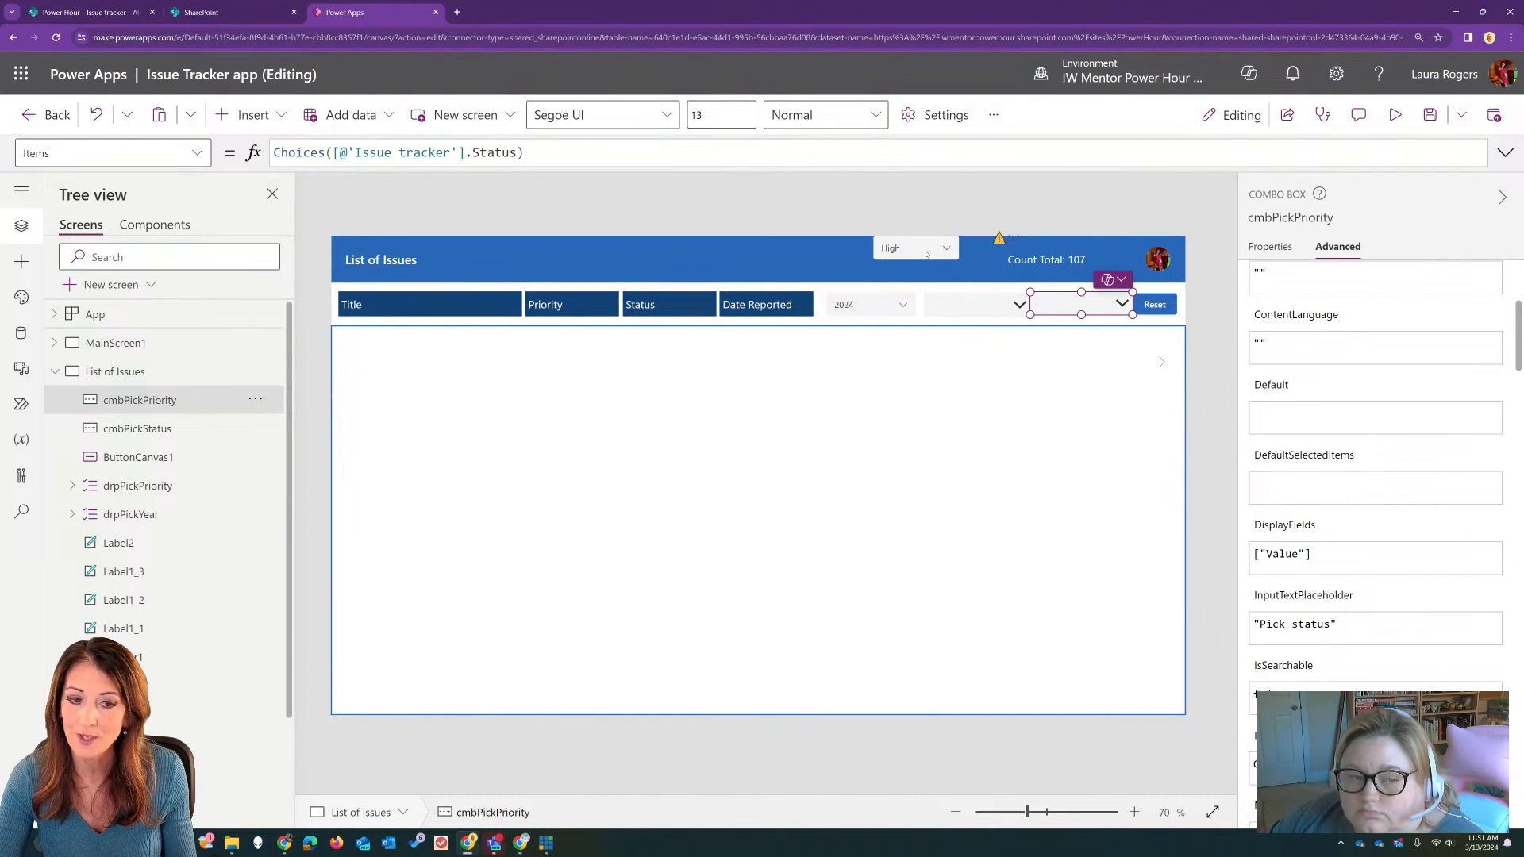
# Step: Copy the Items formula Choices([@'Issue tracker'].Priority) from drpPickPriority and use it to replace the Items formula of cmbPickPriority
pyautogui.click(928, 258)
pyautogui.moveTo(539, 153); pyautogui.dragTo(216, 156)
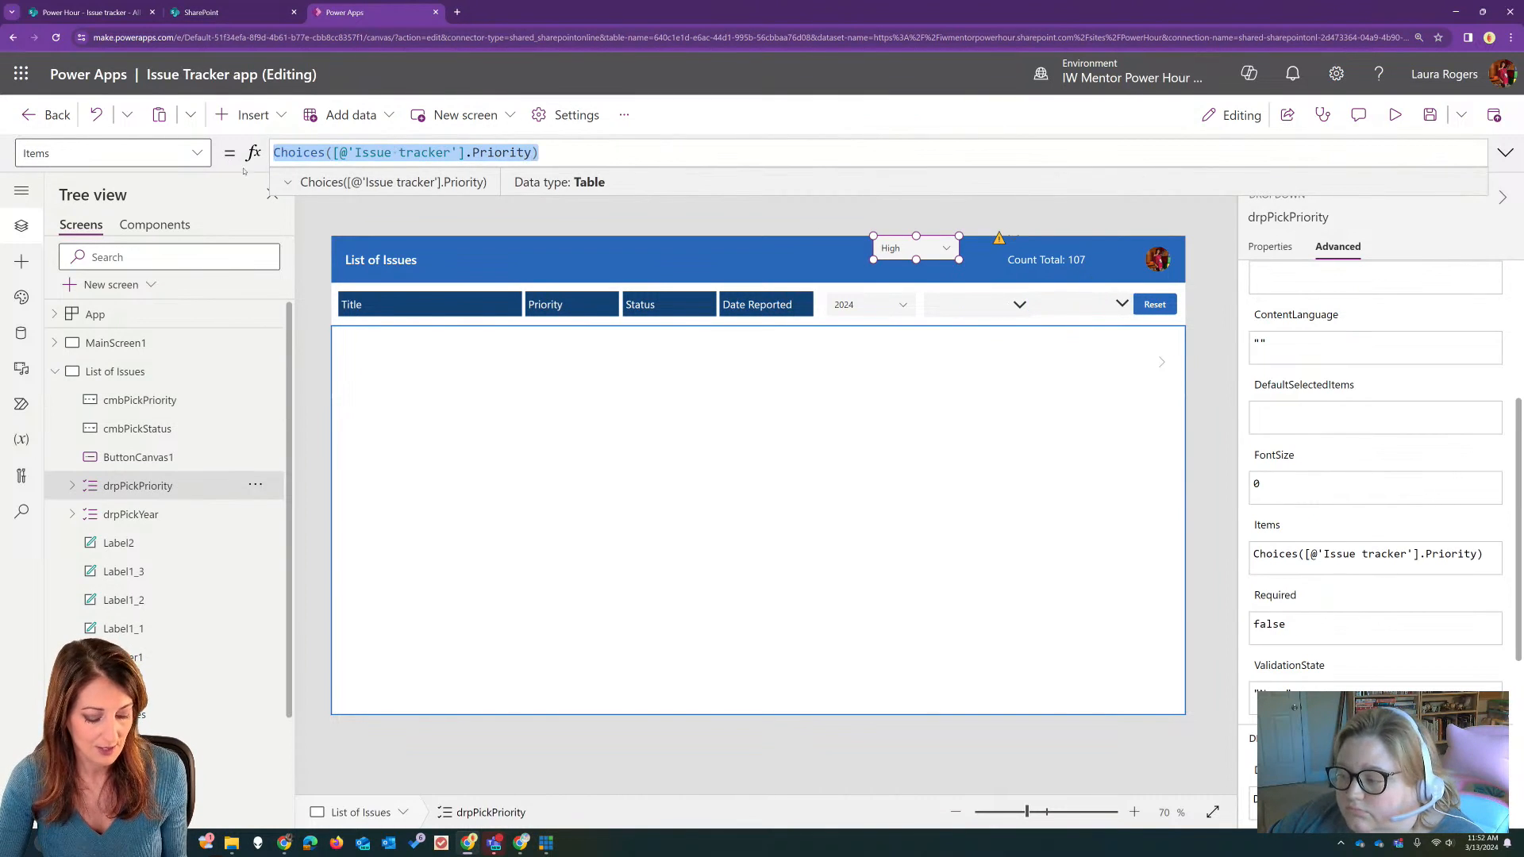
pyautogui.click(1081, 304)
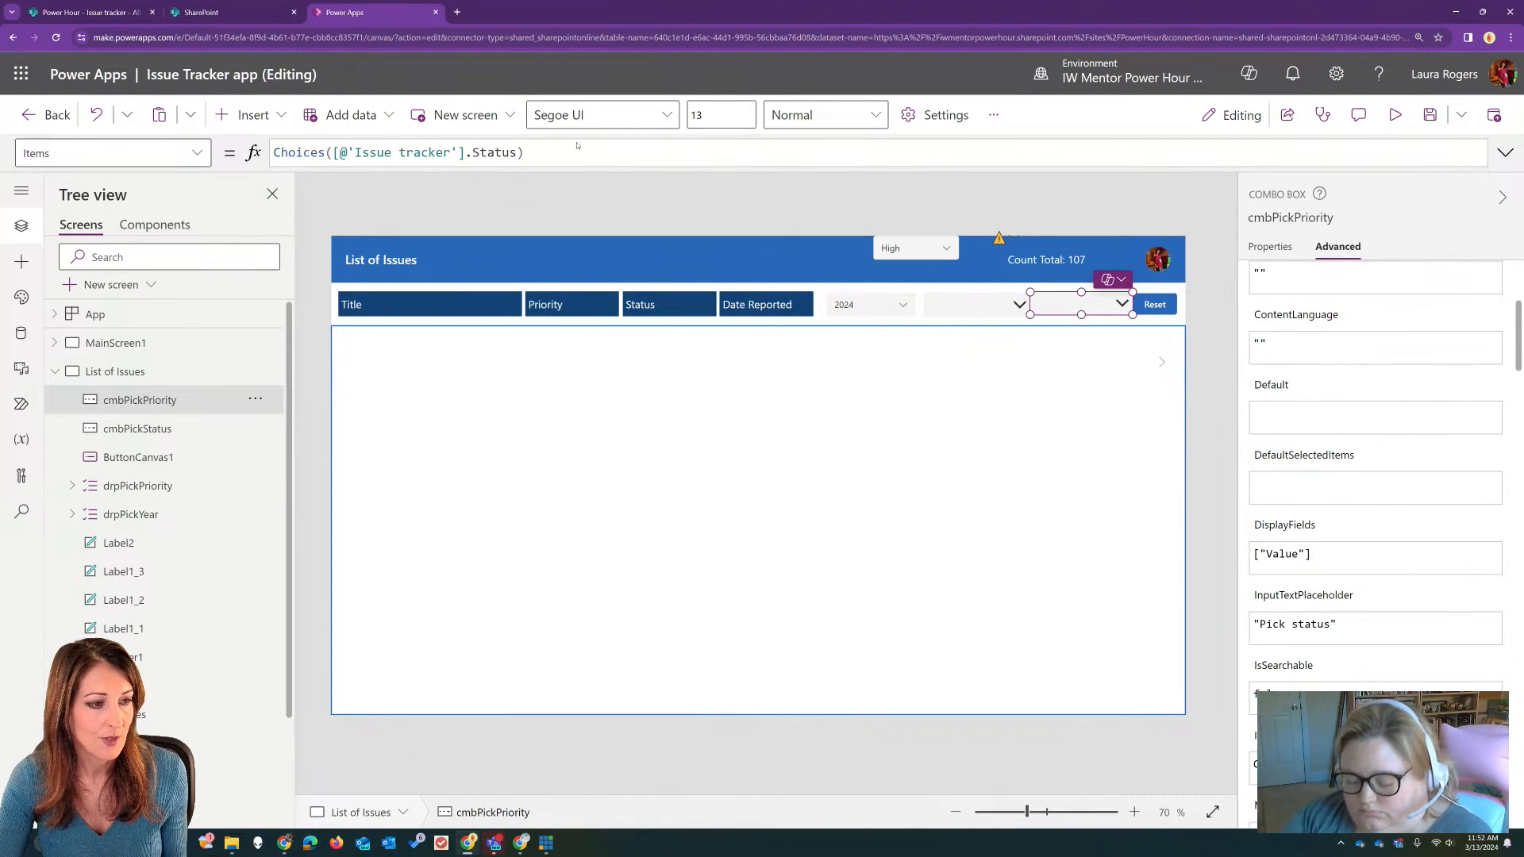
pyautogui.moveTo(574, 148); pyautogui.dragTo(266, 153)
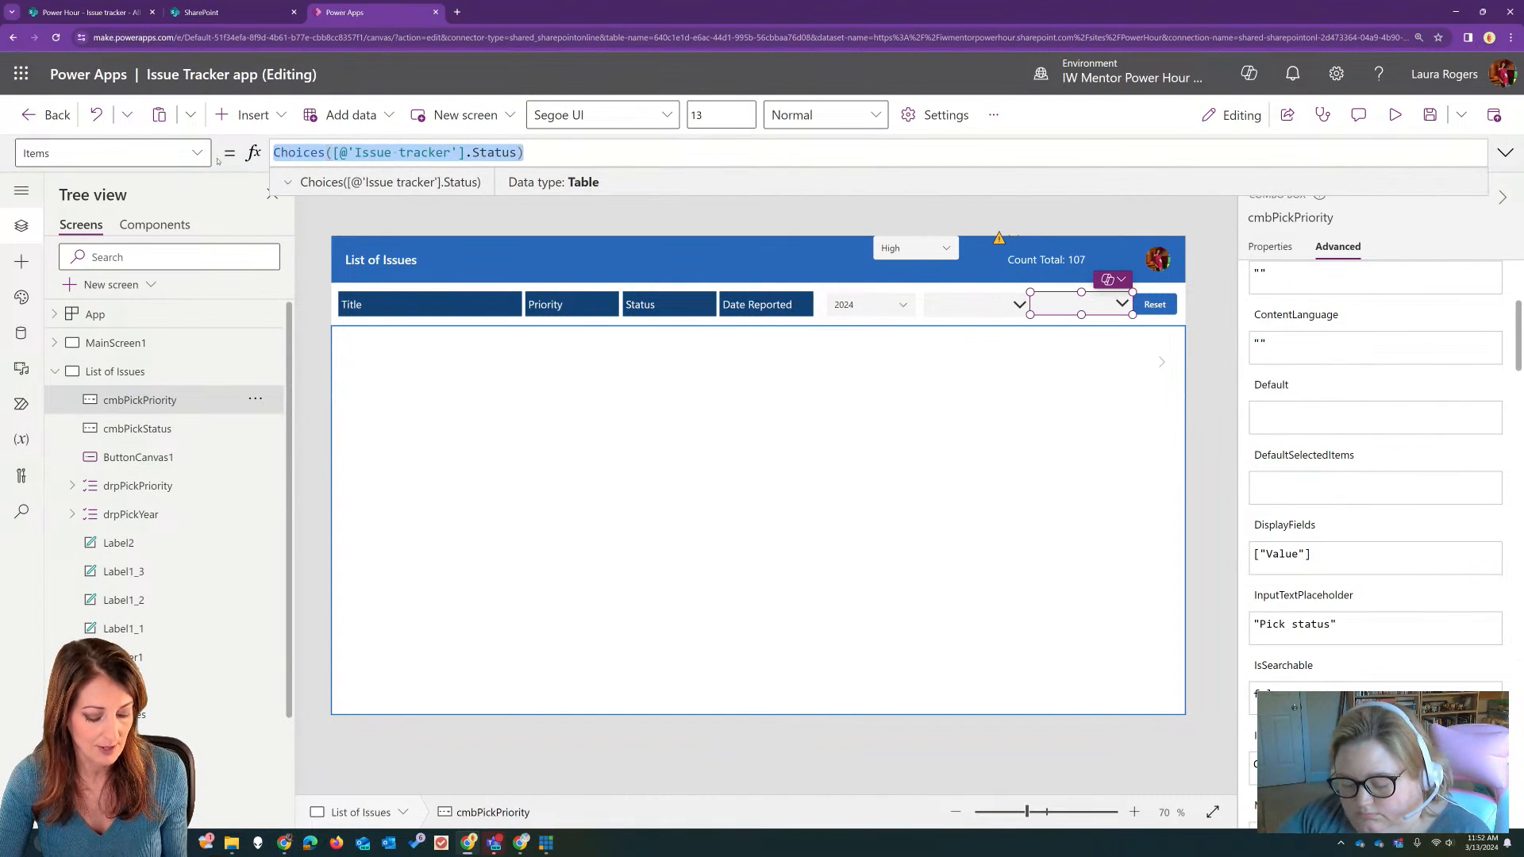
pyautogui.hotkey('ctrl', 'v')
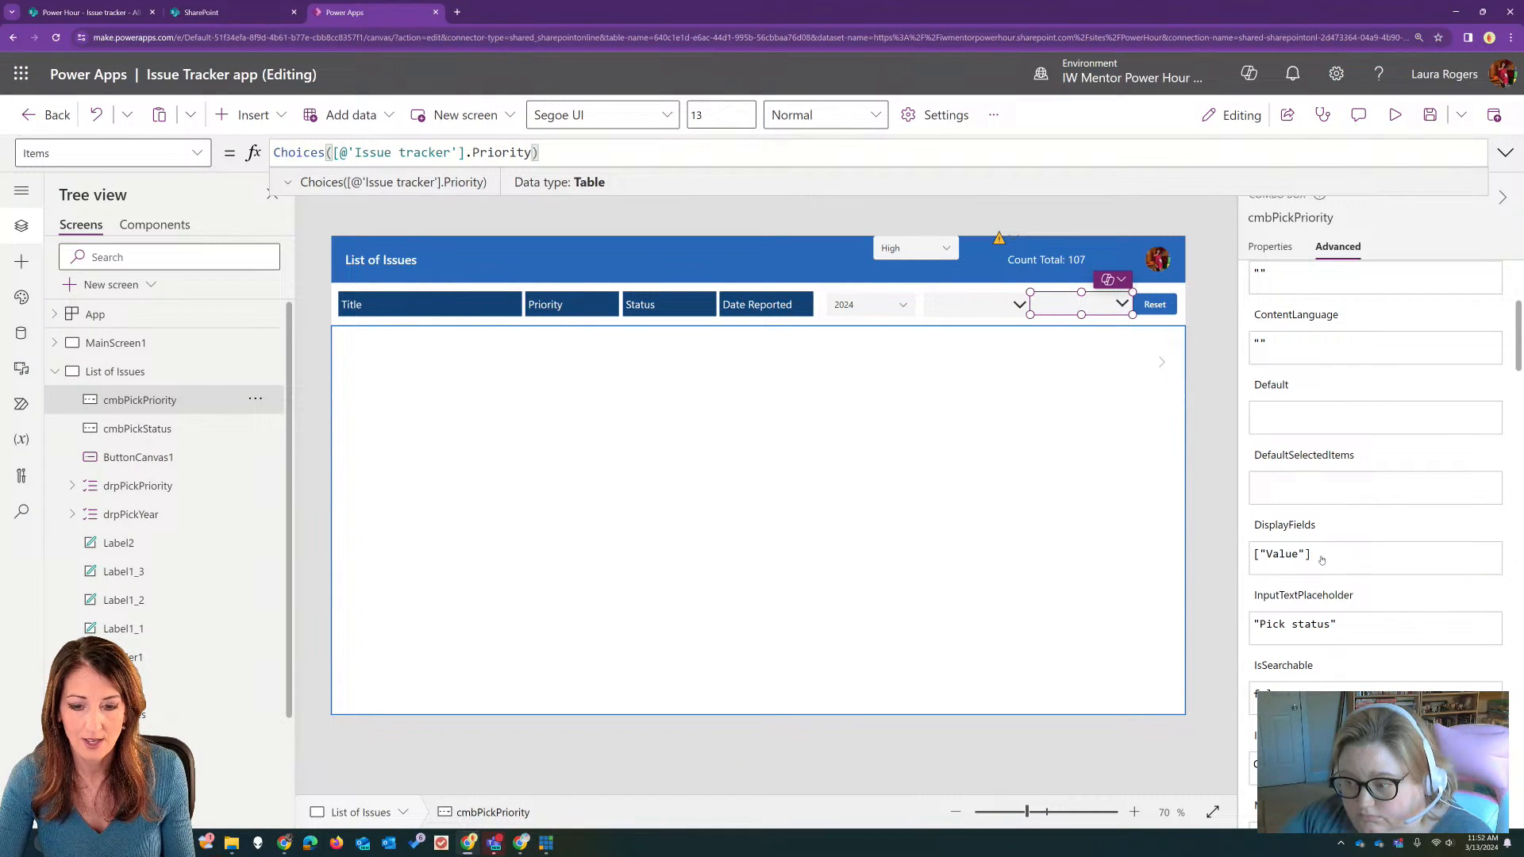
# Step: Set the InputTextPlaceholder of cmbPickPriority to "Pick priority"
pyautogui.click(1311, 626)
pyautogui.doubleClick(1311, 626)
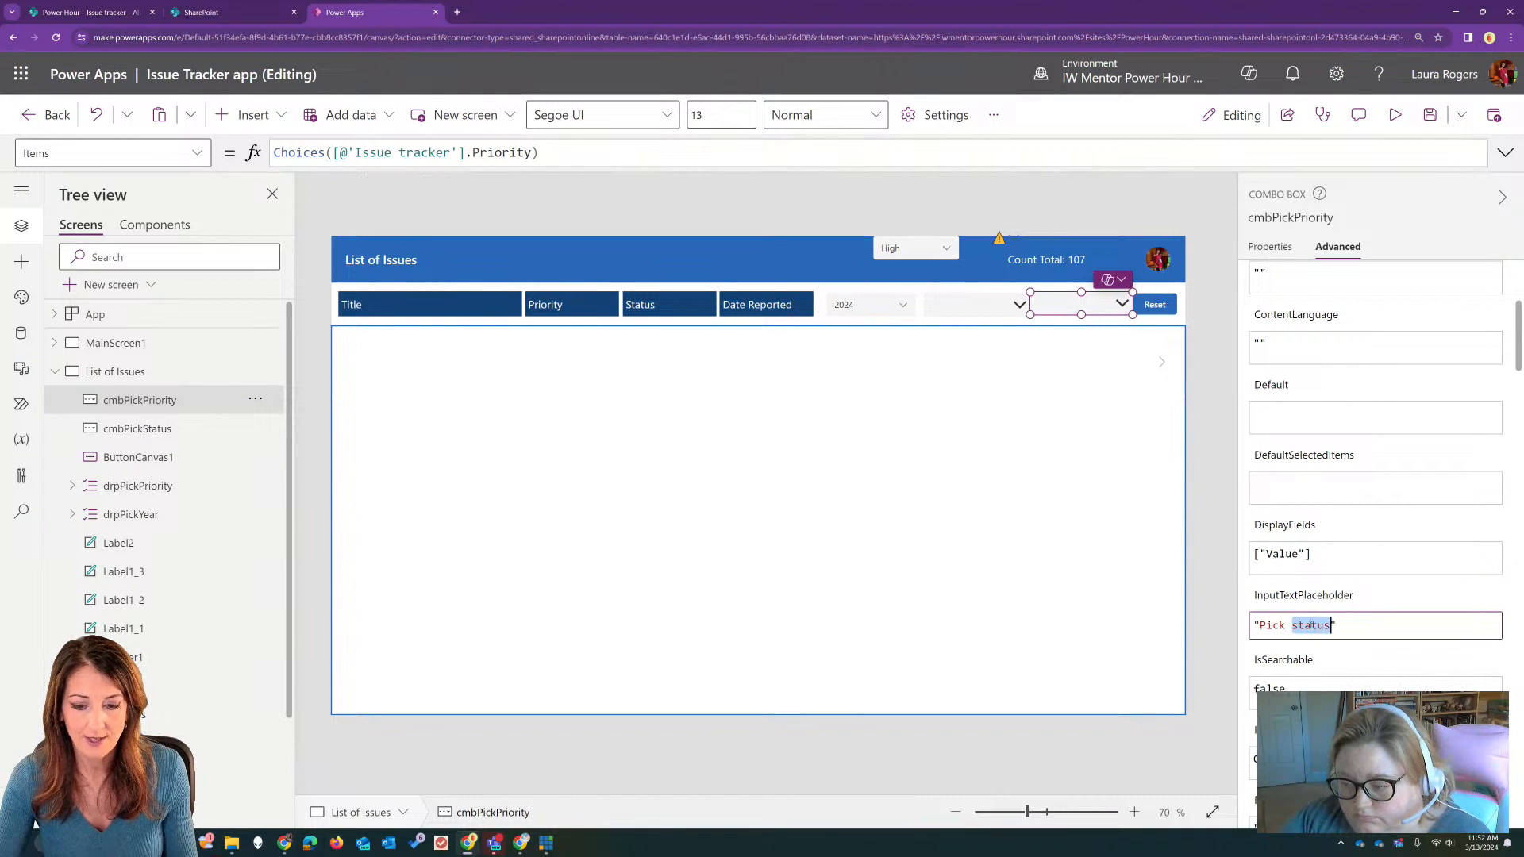
pyautogui.write('prio')
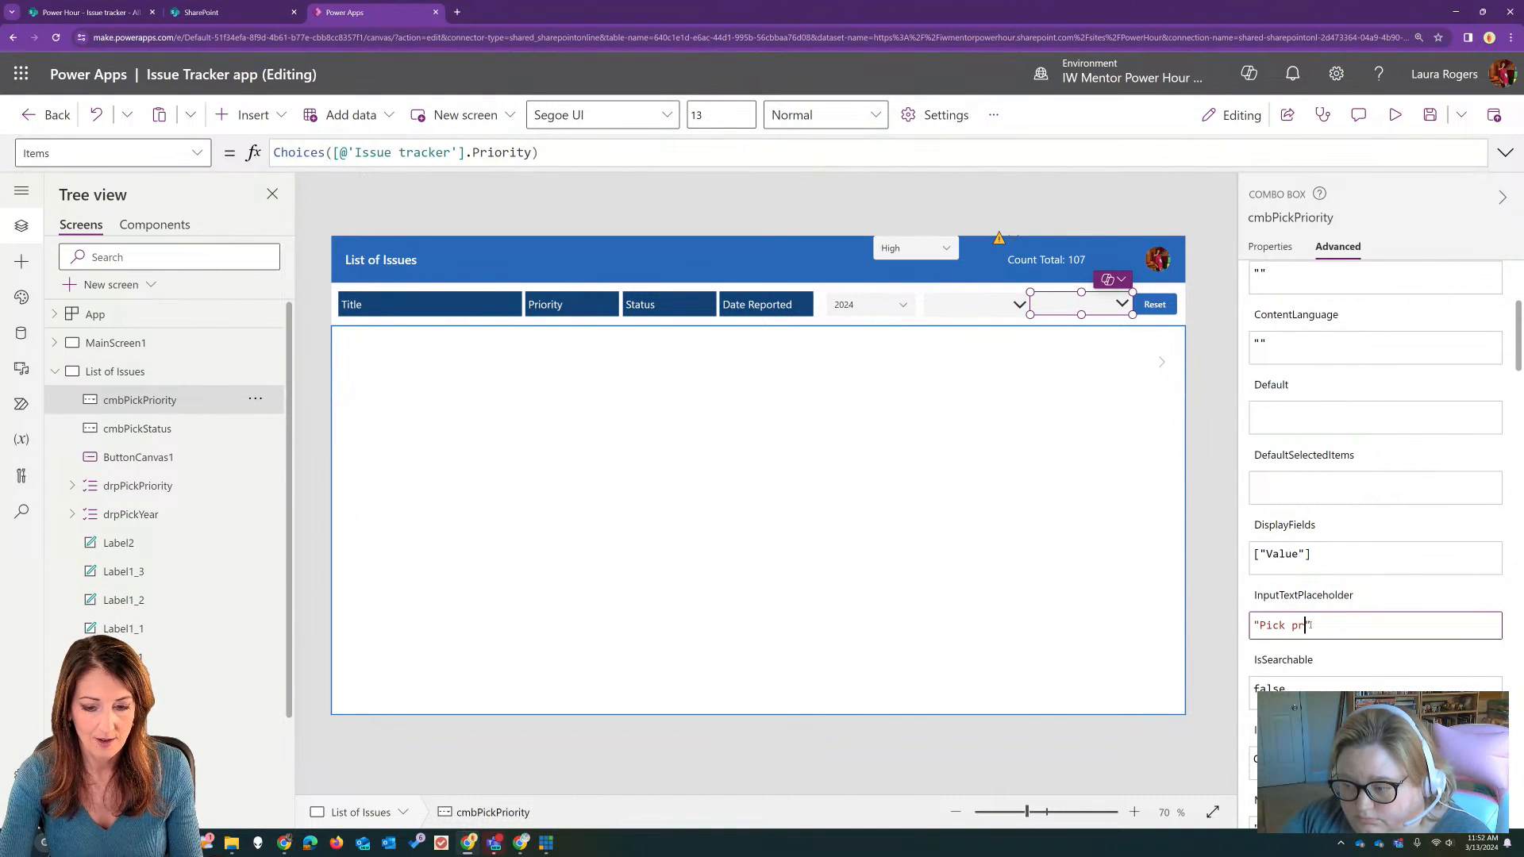
pyautogui.write('rity')
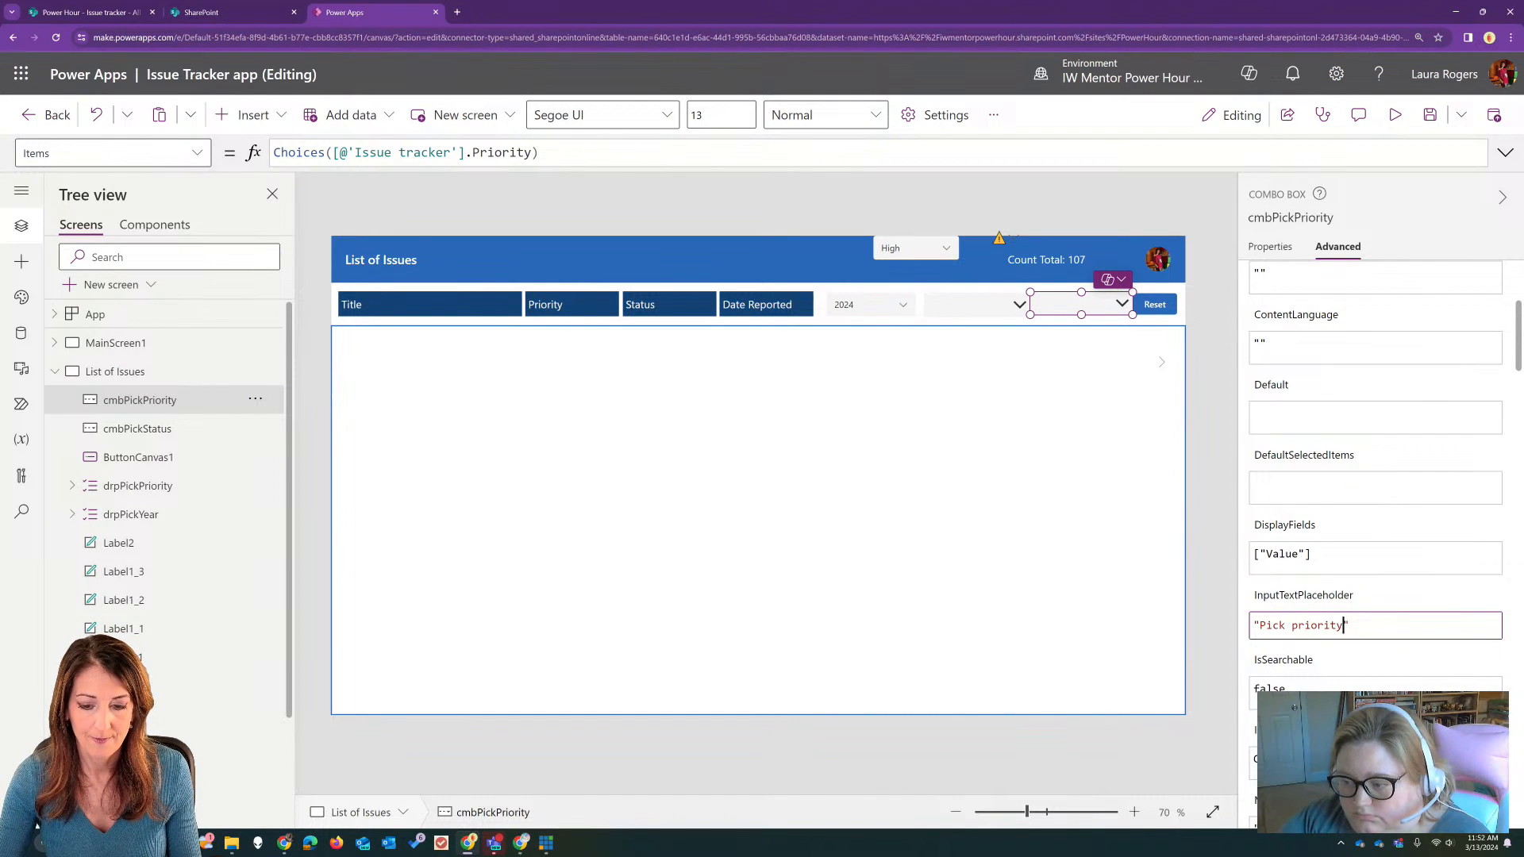
pyautogui.press('Tab')
# Step: Set the NoSelectionText of cmbPickPriority to "Pick priority"
pyautogui.scroll(-2, 1345, 674)
pyautogui.click(1280, 426)
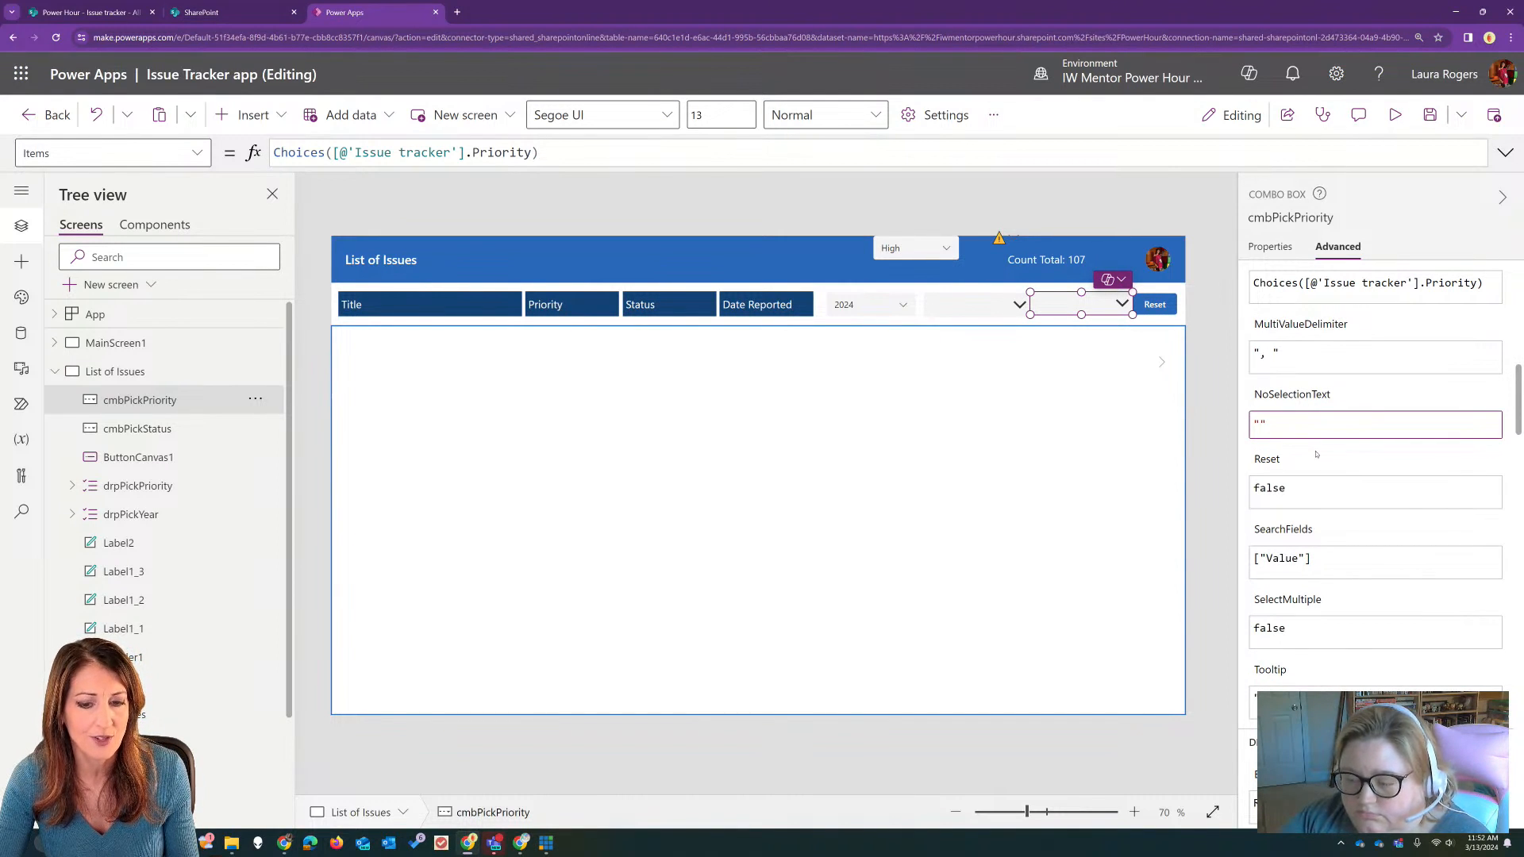
pyautogui.write('Pick one')
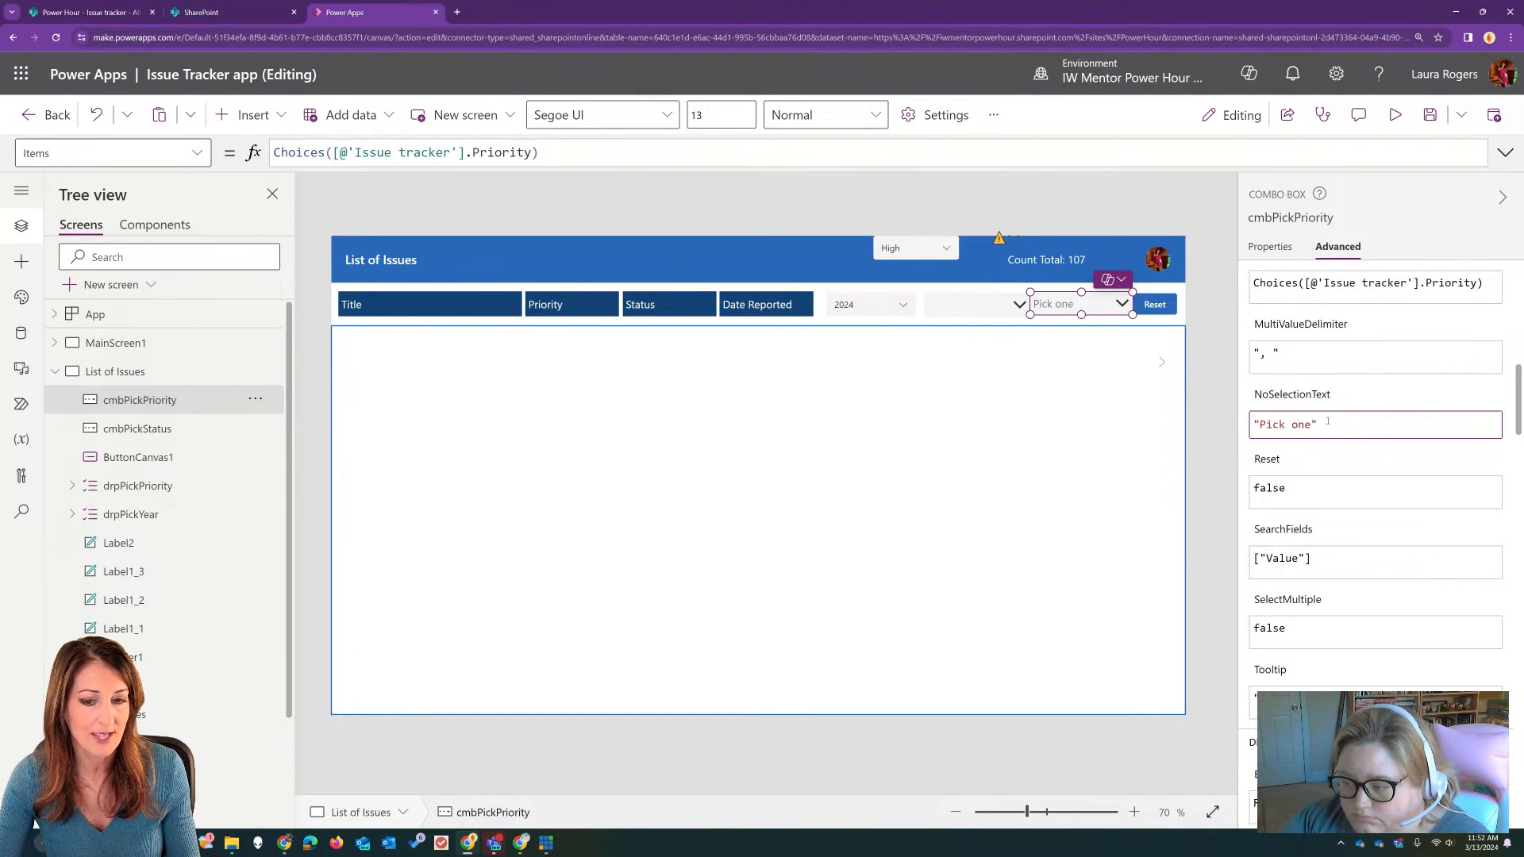
pyautogui.doubleClick(1302, 425)
pyautogui.scroll(5, 1376, 442)
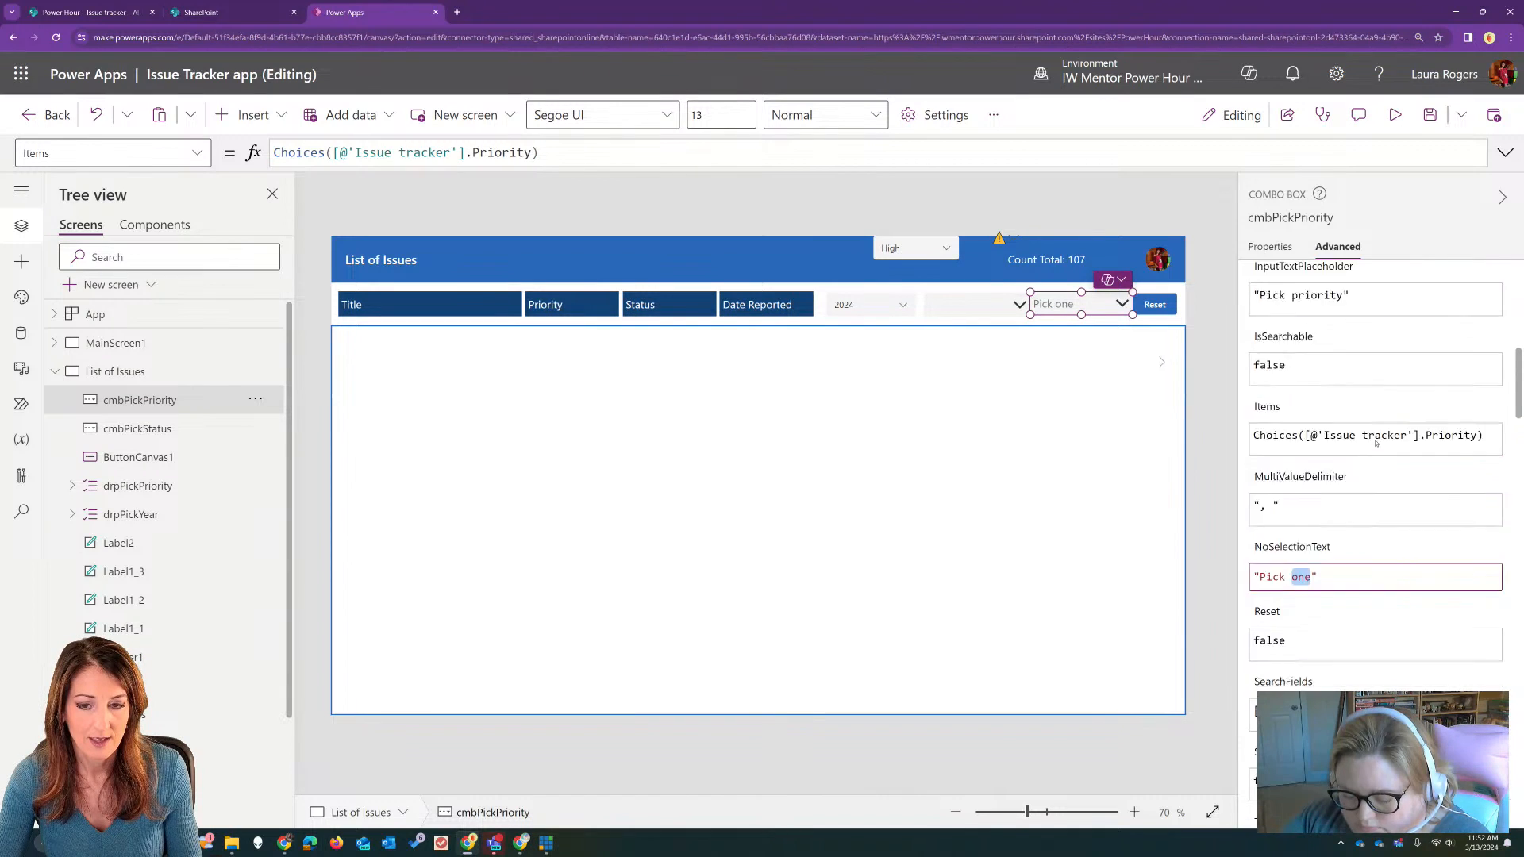
pyautogui.scroll(-1, 1375, 443)
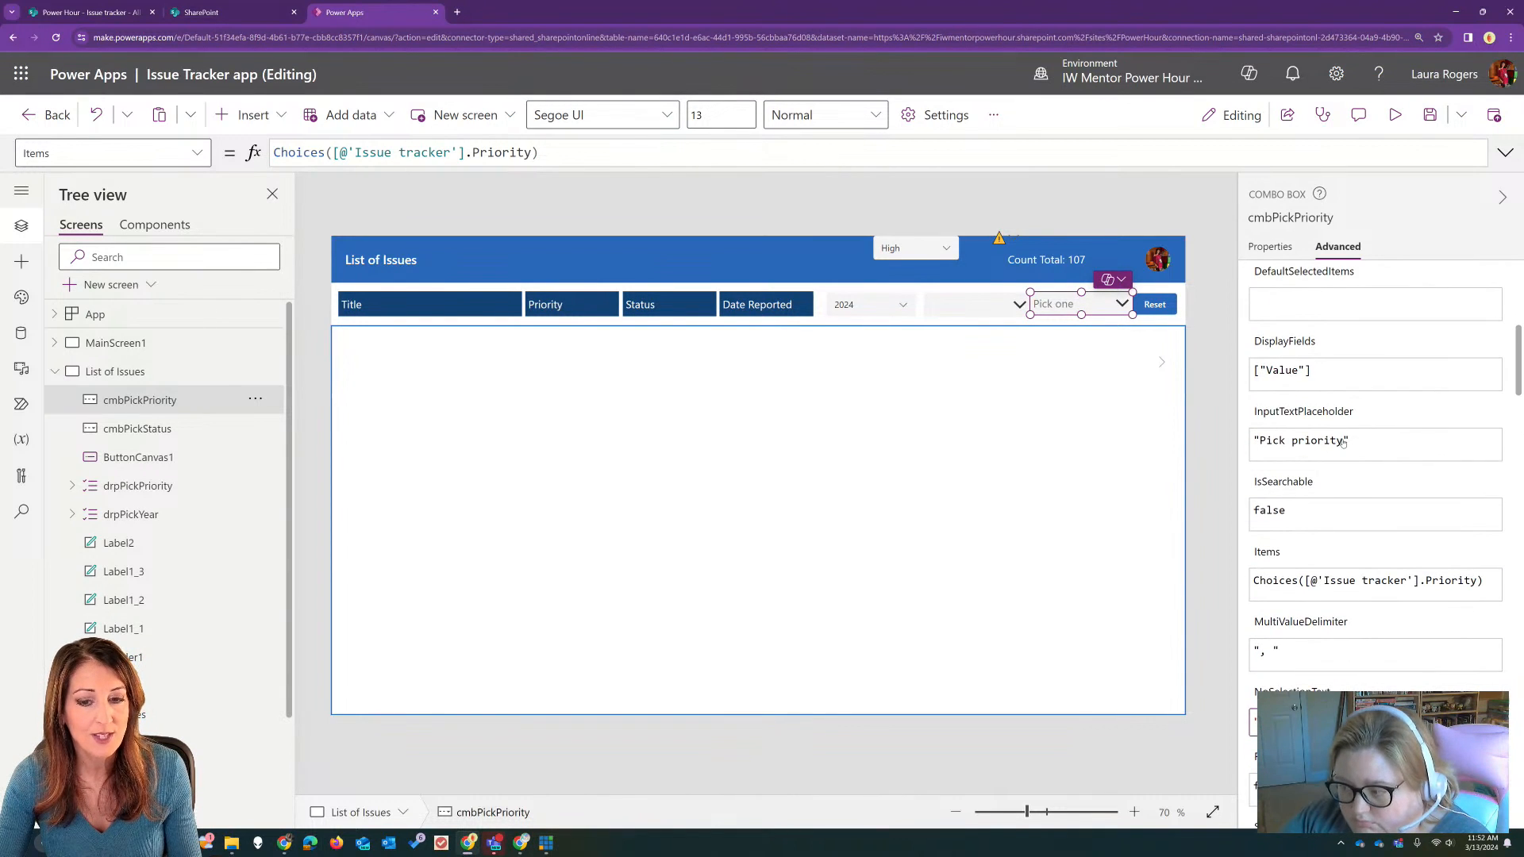
pyautogui.scroll(-1, 1349, 446)
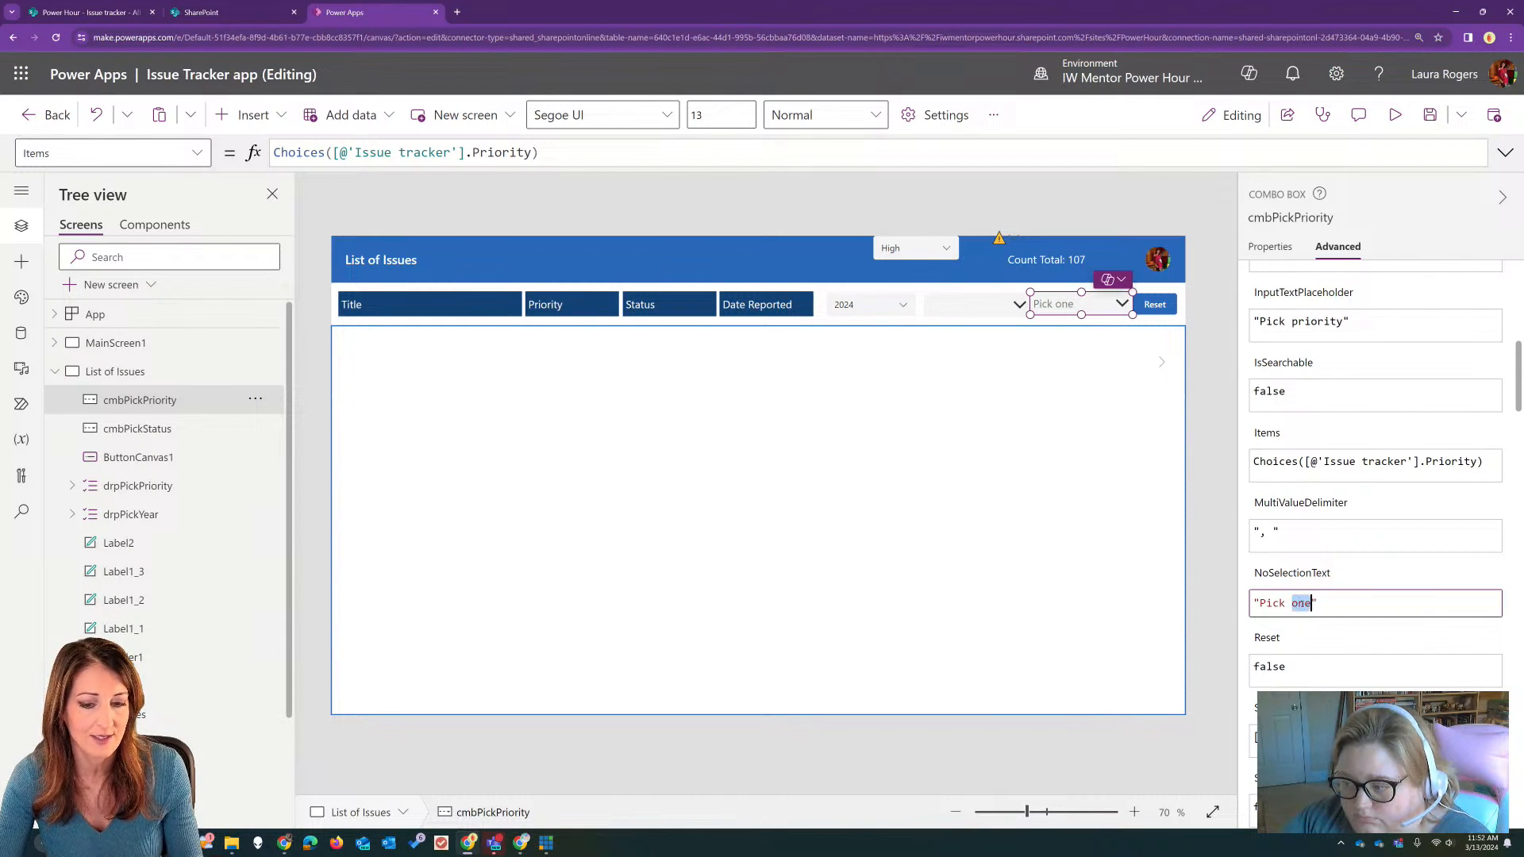
pyautogui.write('priority')
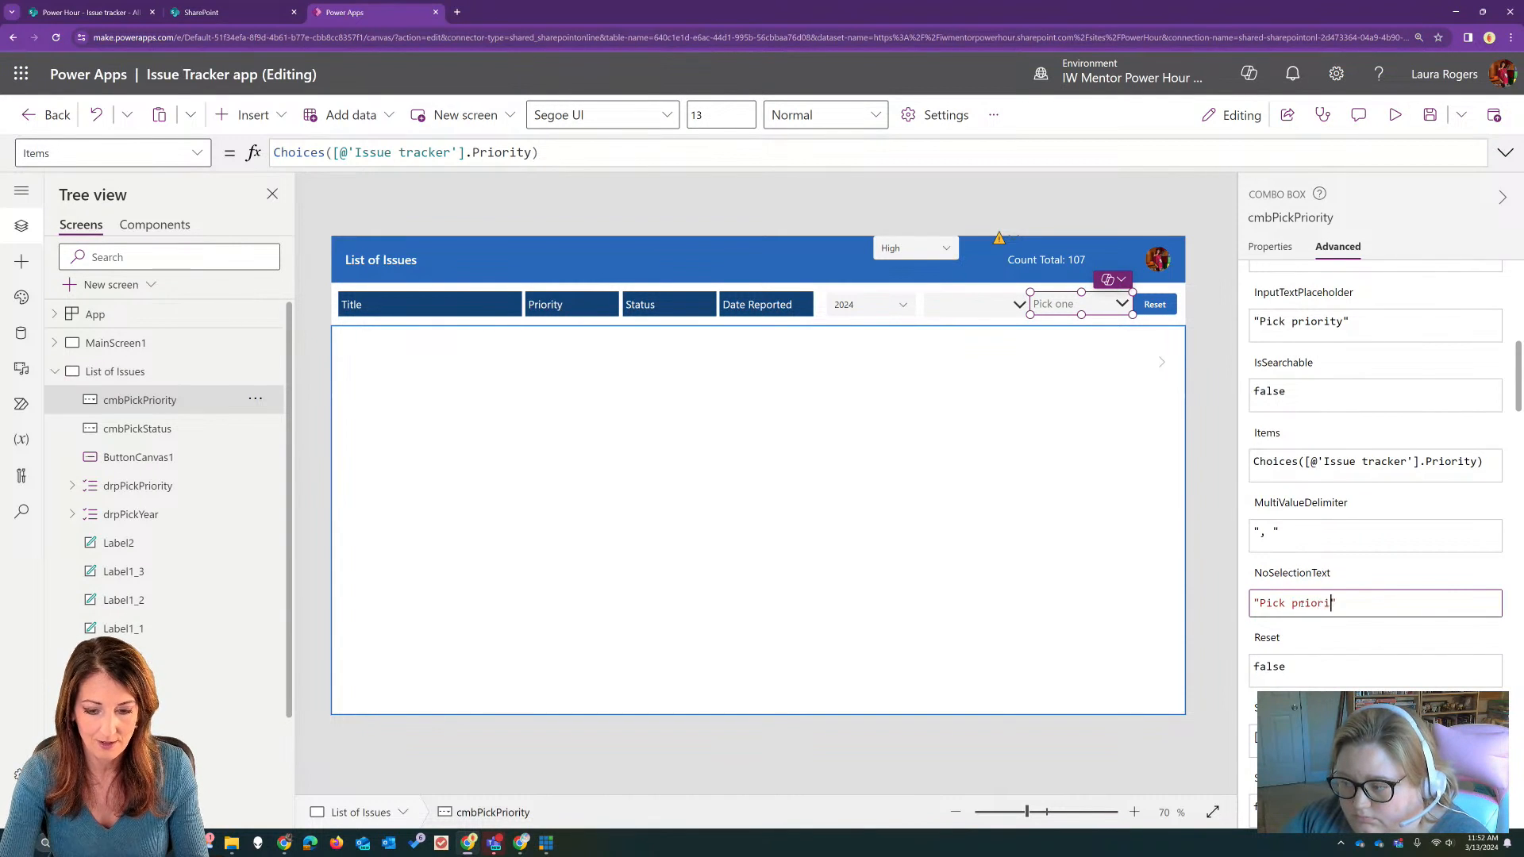
# Step: Set the NoSelectionText of cmbPickStatus to "Pick status" and shift that combo box slightly toward the year dropdown
pyautogui.click(992, 305)
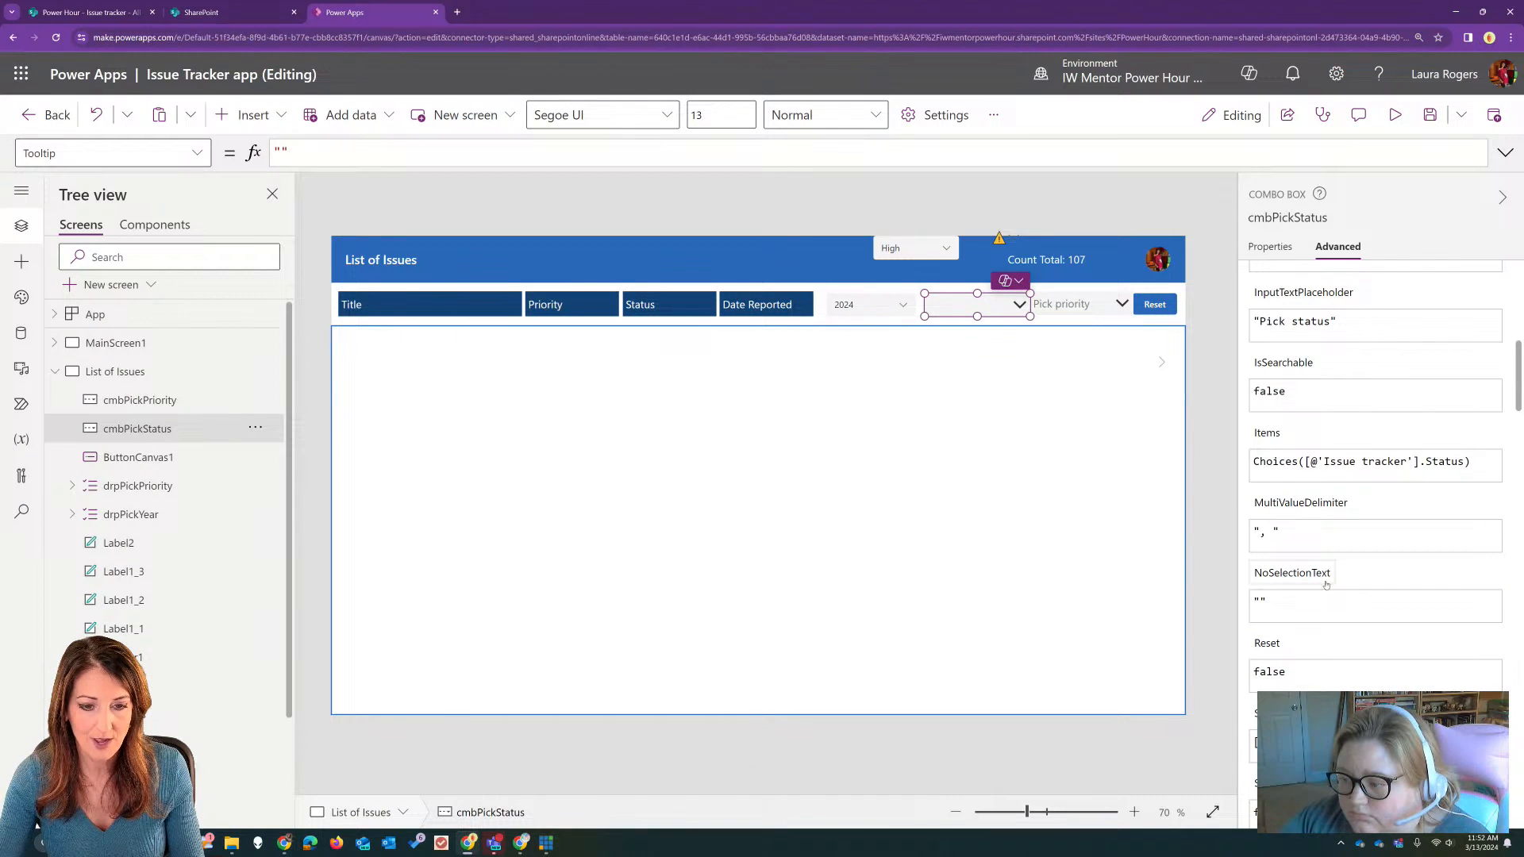
pyautogui.click(1261, 604)
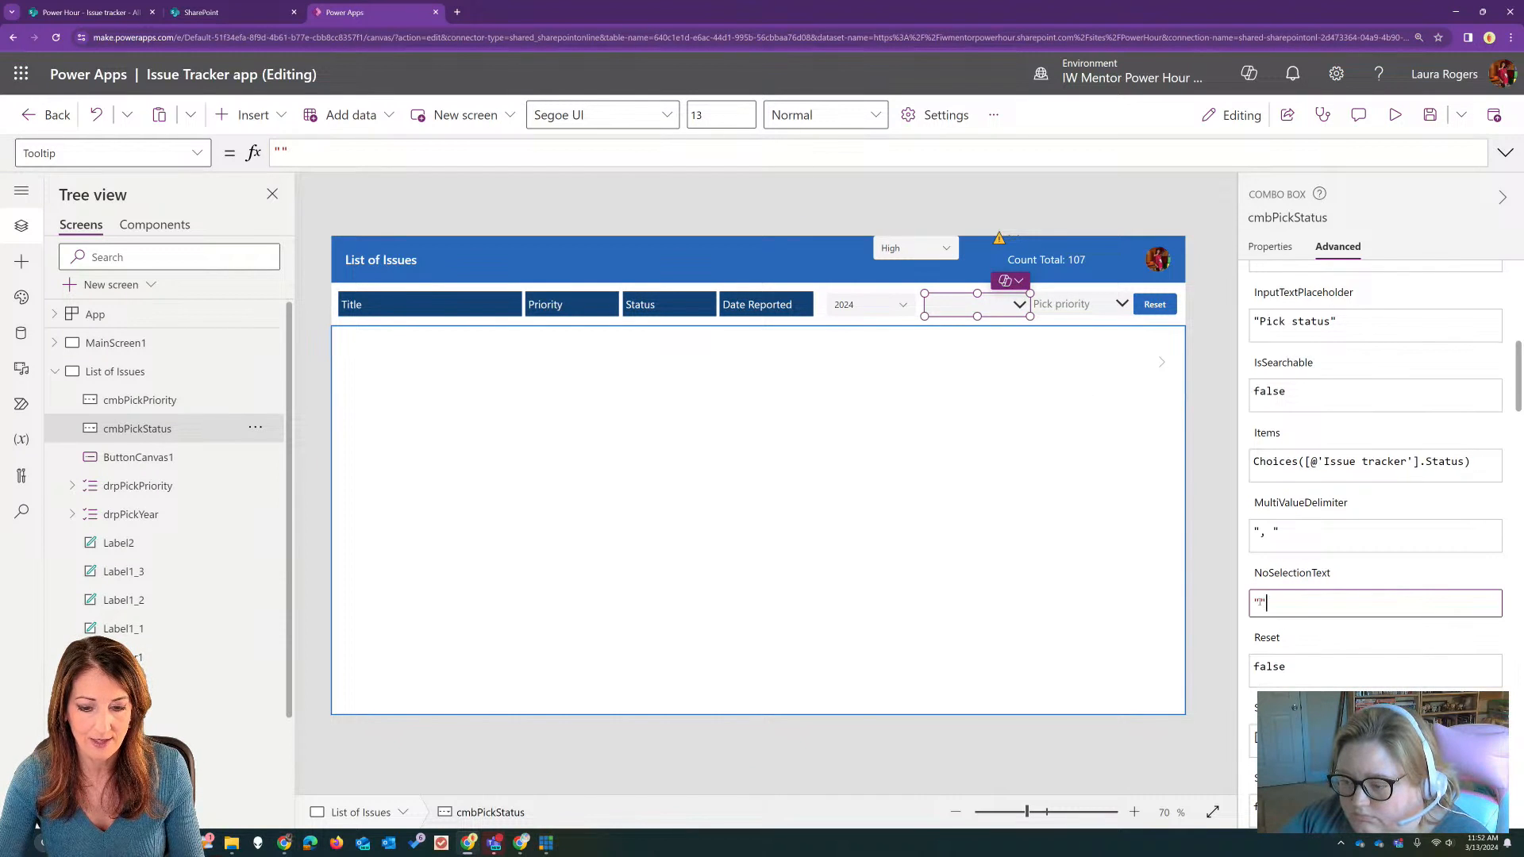
pyautogui.write('Pick status')
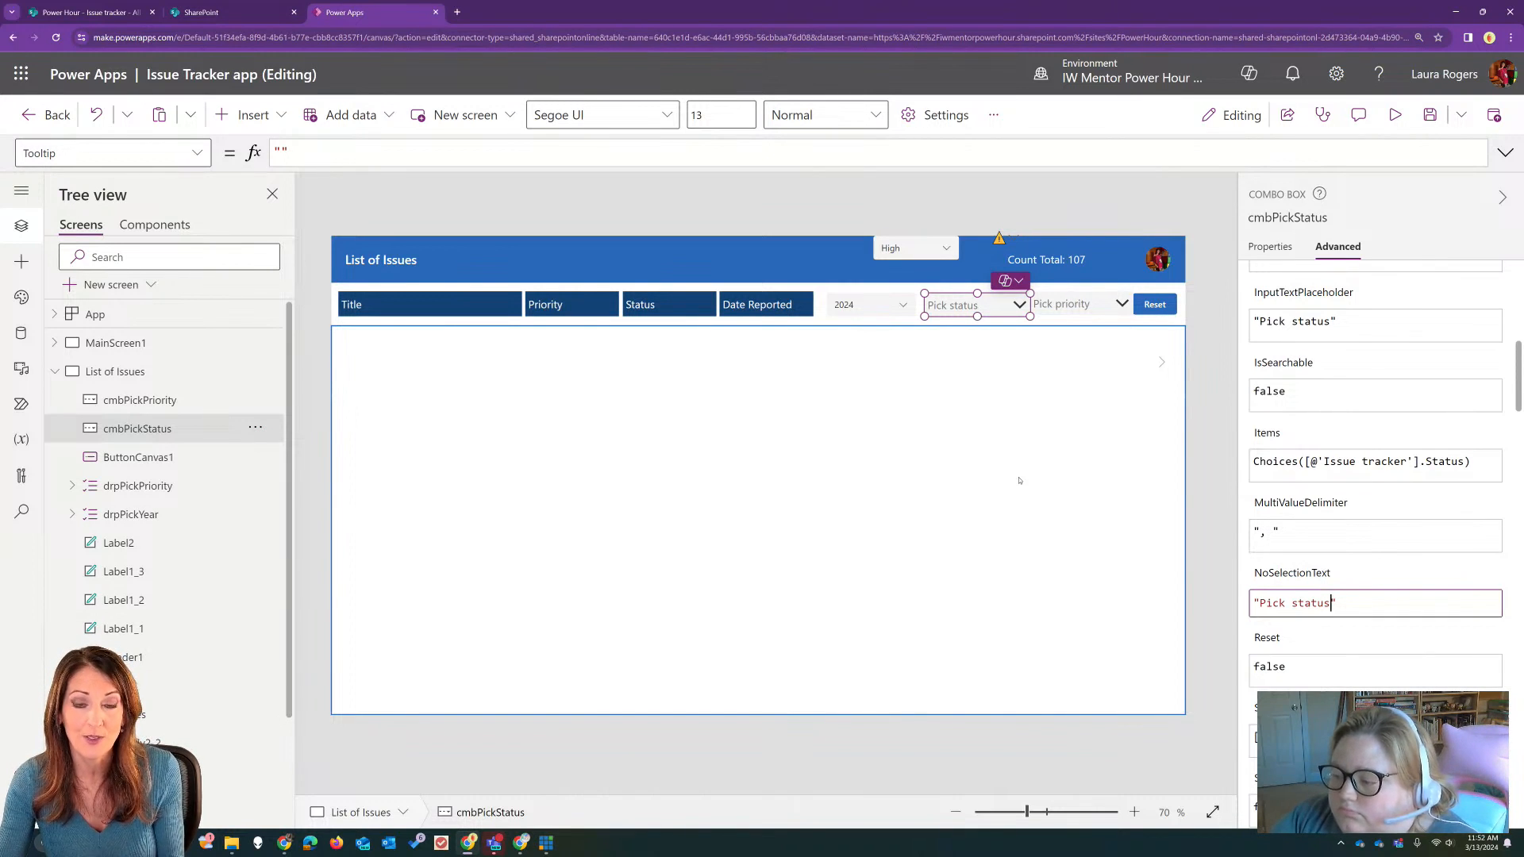
pyautogui.click(1019, 477)
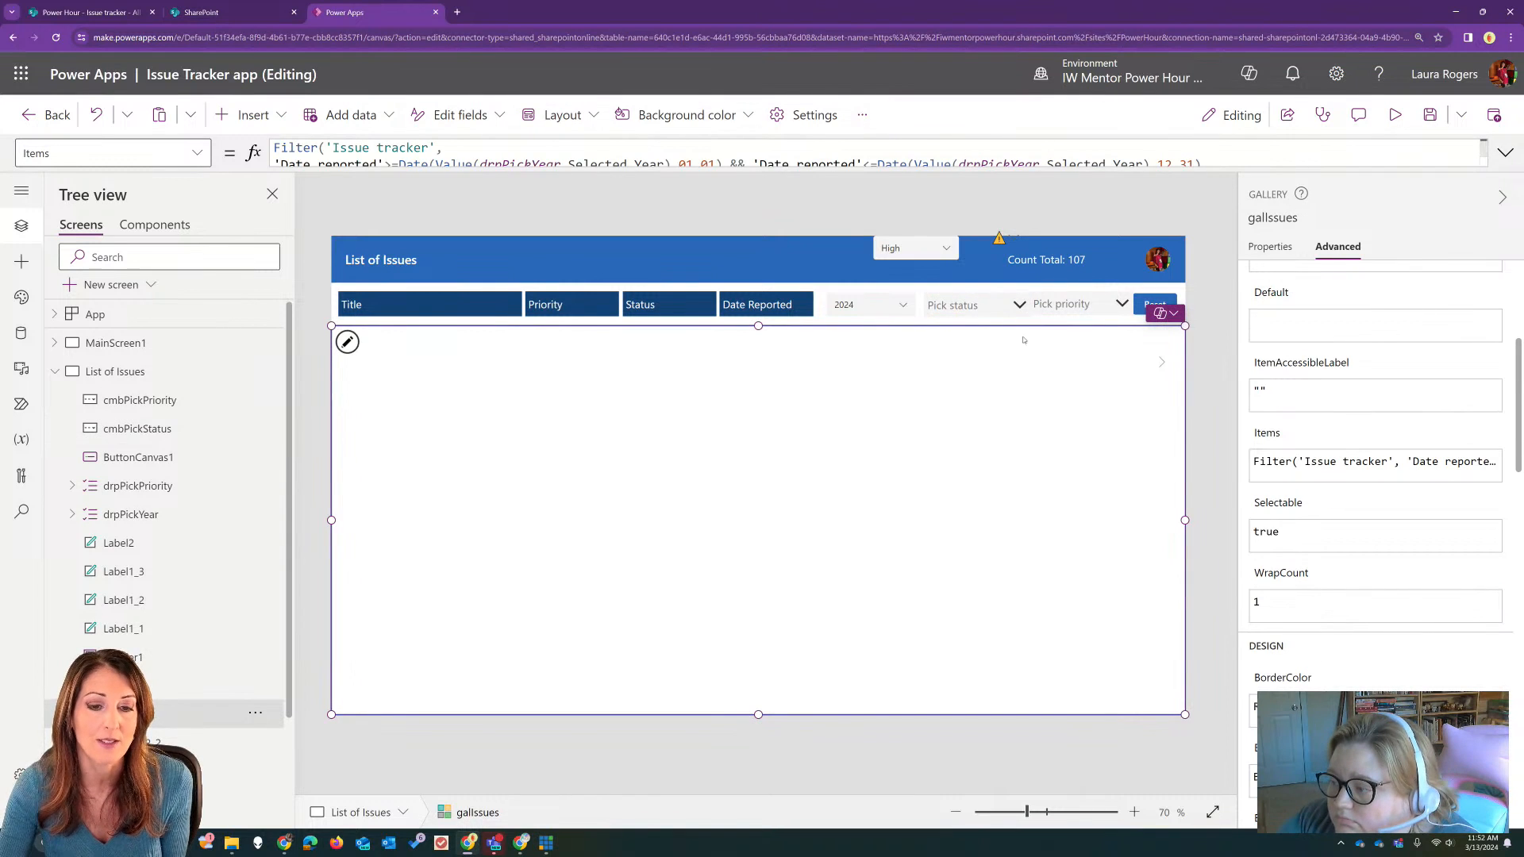
pyautogui.click(991, 305)
pyautogui.moveTo(991, 305); pyautogui.dragTo(985, 305)
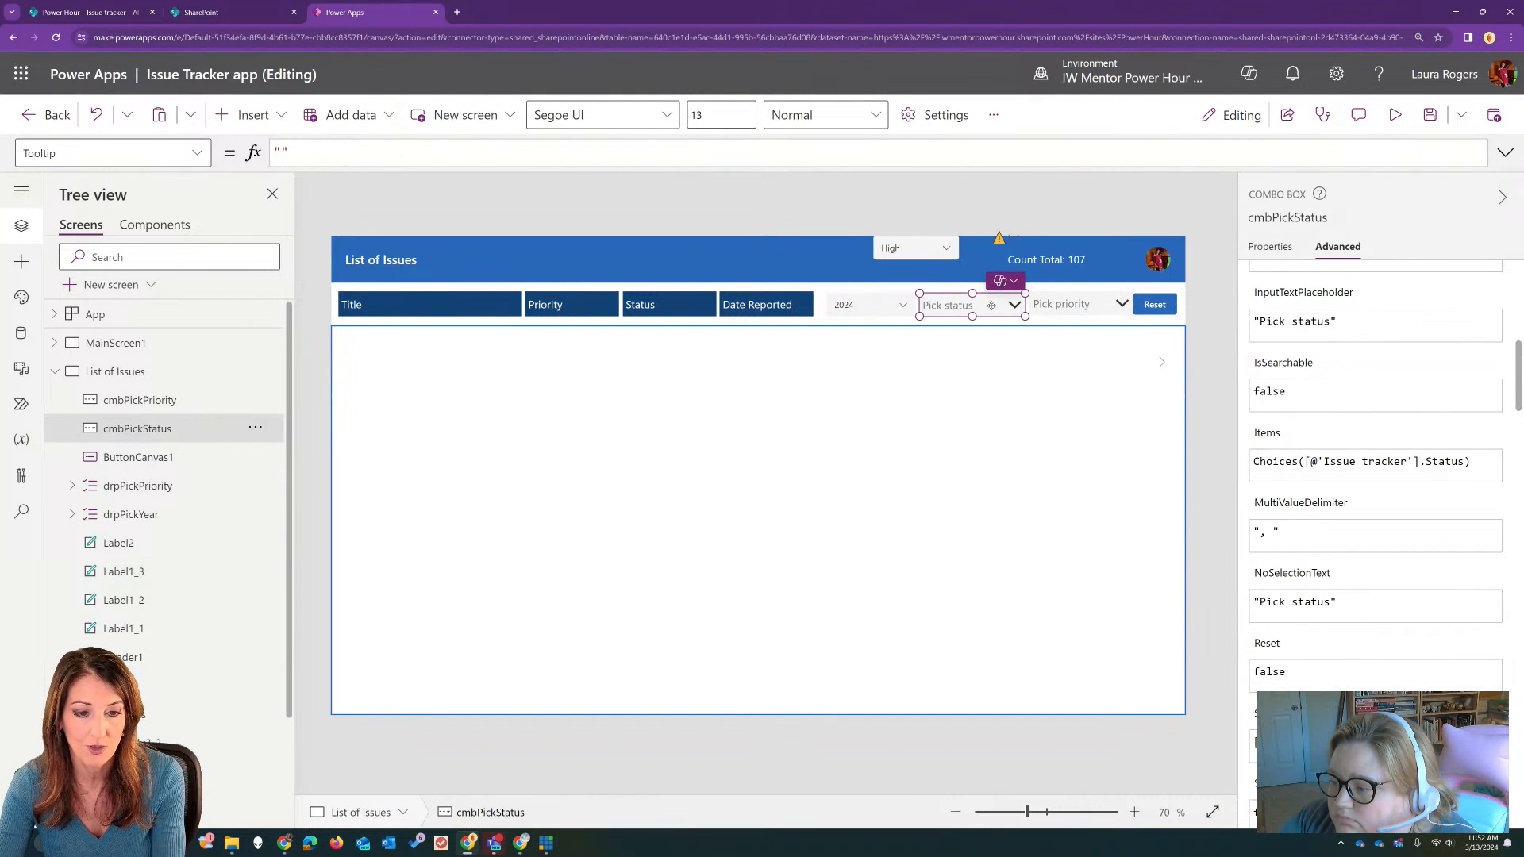
# Step: Replace both drpPickPriority references in the issue gallery's Items formula with cmbPickPriority
pyautogui.click(973, 483)
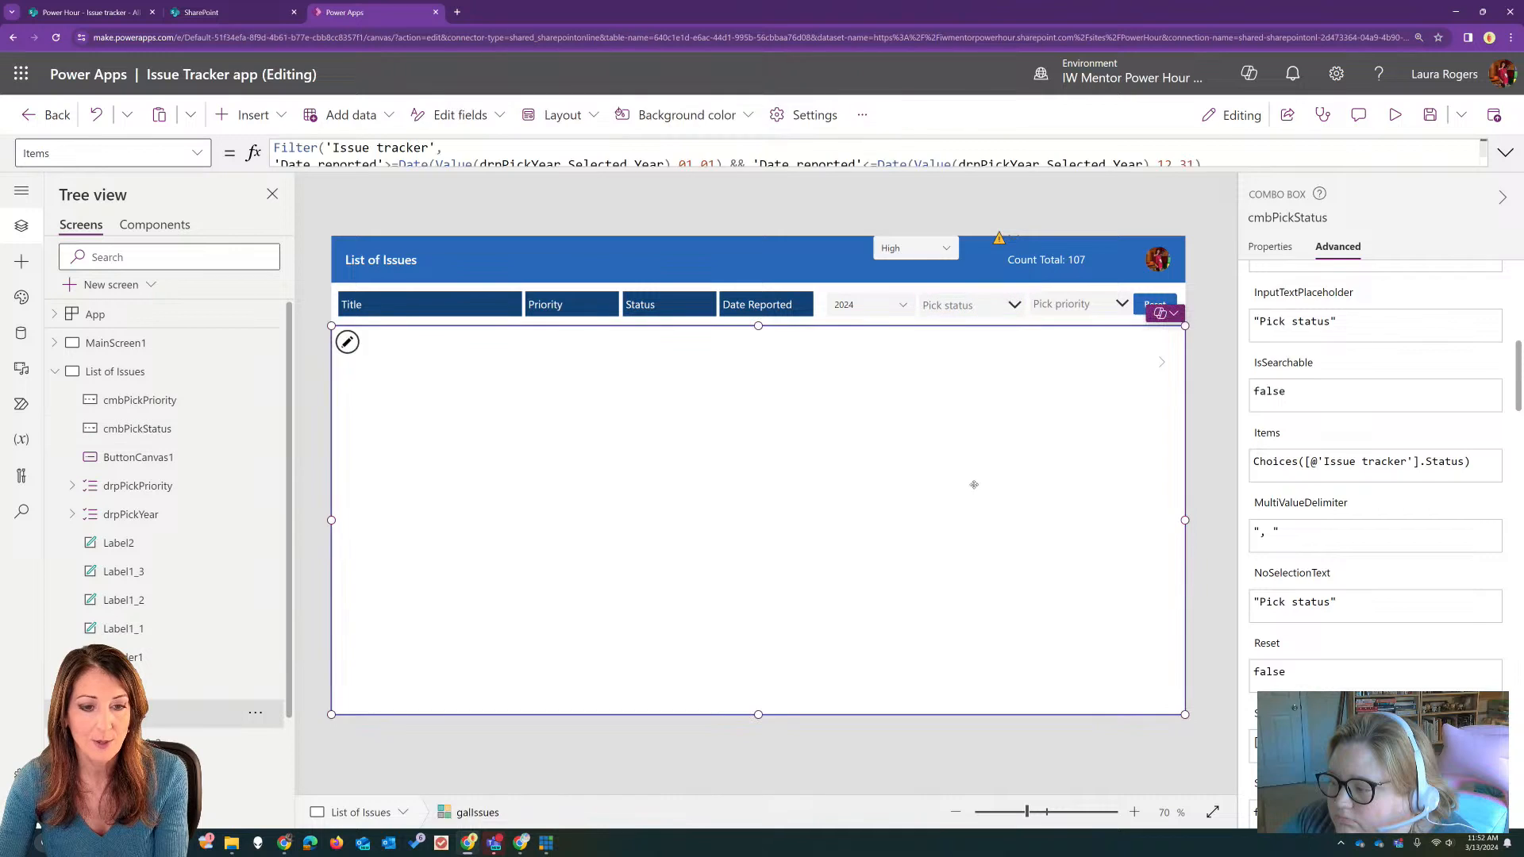
pyautogui.click(1504, 153)
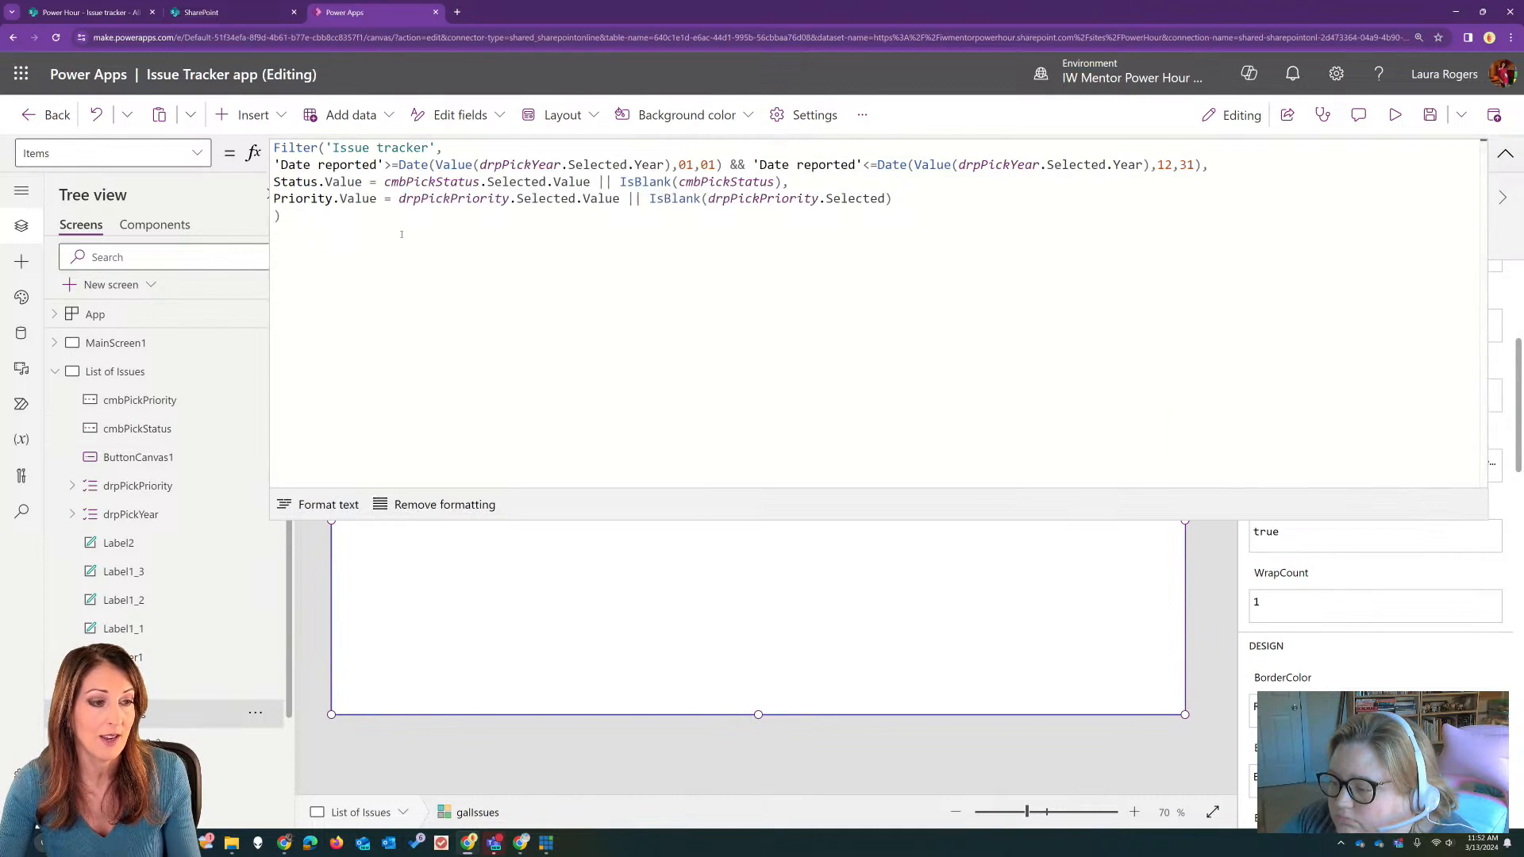
pyautogui.click(396, 199)
pyautogui.moveTo(398, 199); pyautogui.dragTo(421, 199)
pyautogui.write('cmb')
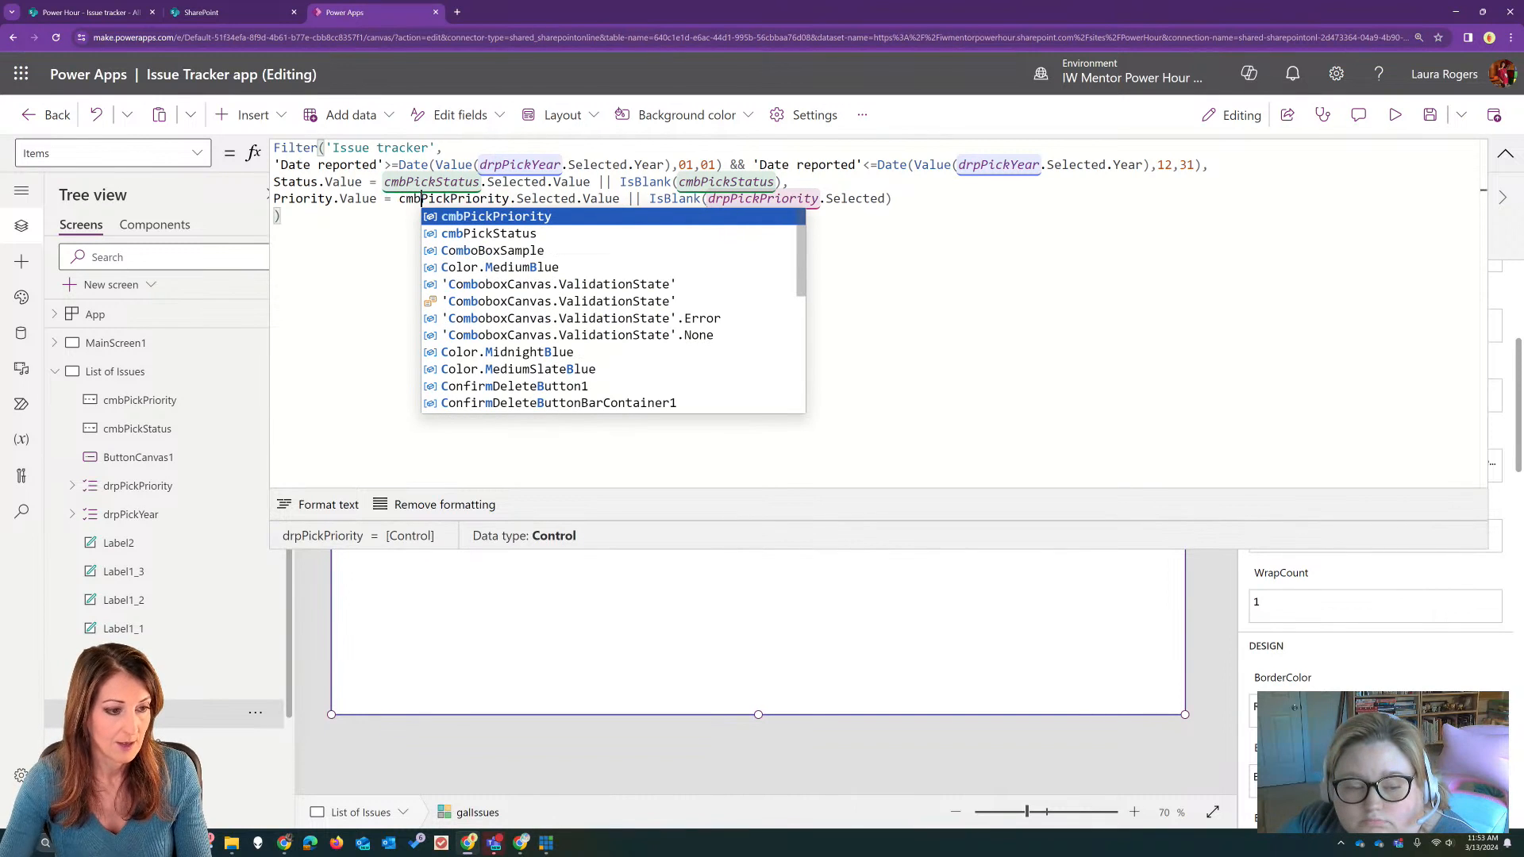
pyautogui.press('Tab')
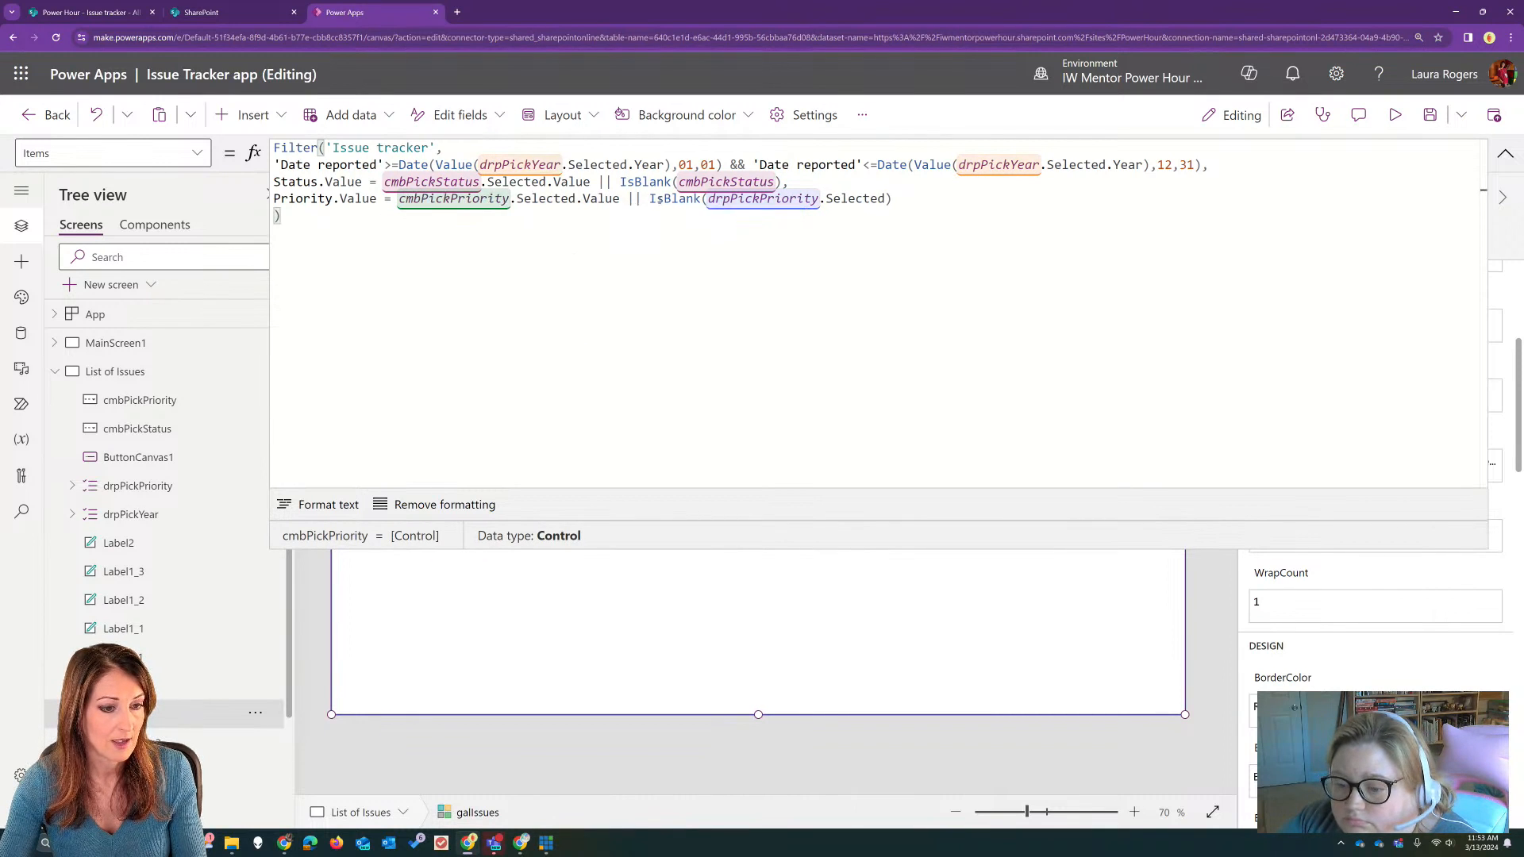
pyautogui.click(709, 199)
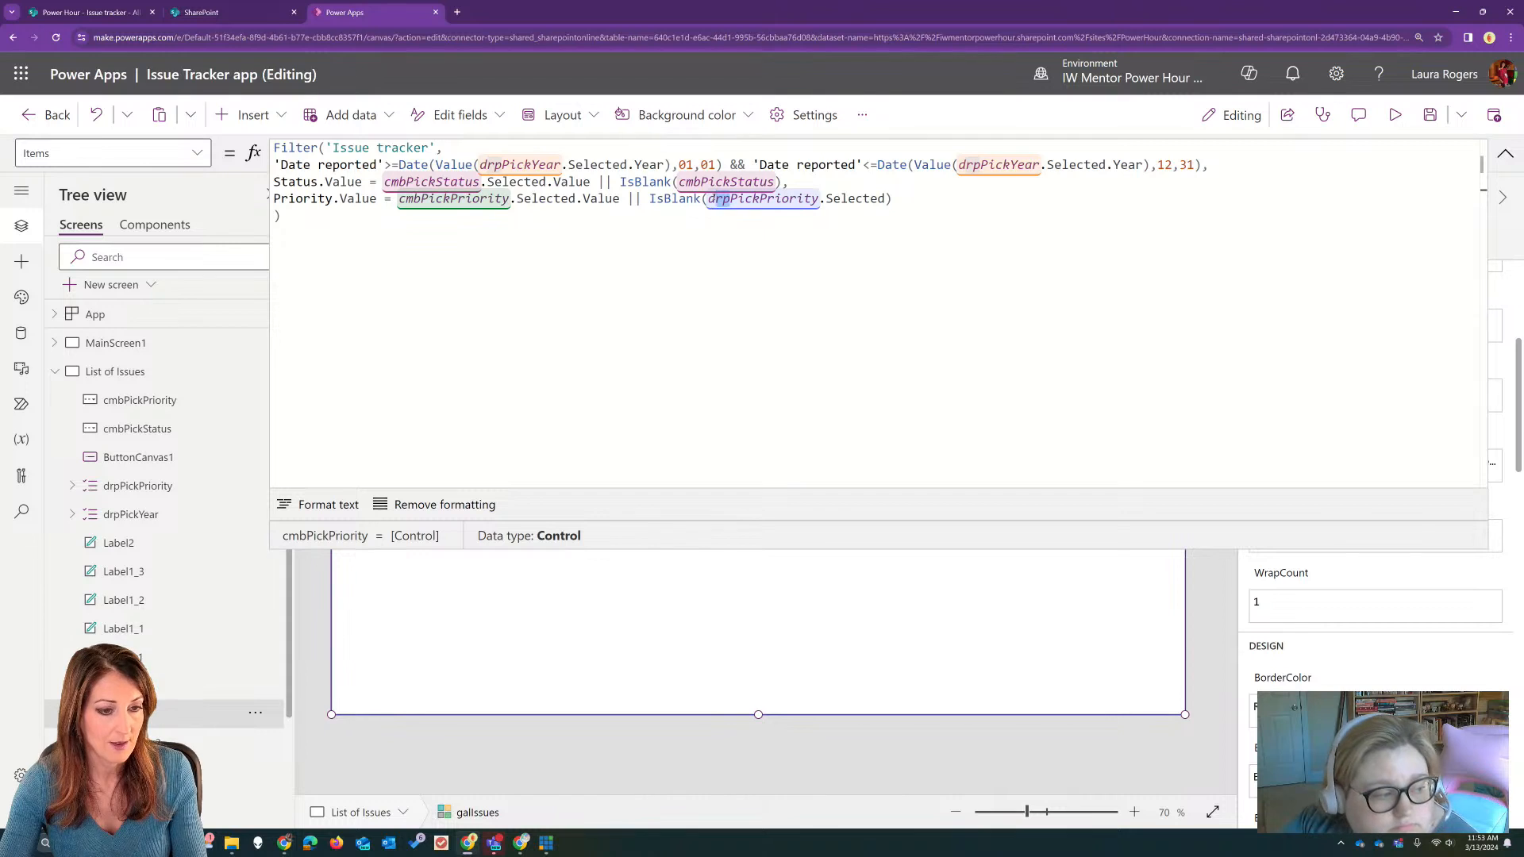
pyautogui.write('cmb')
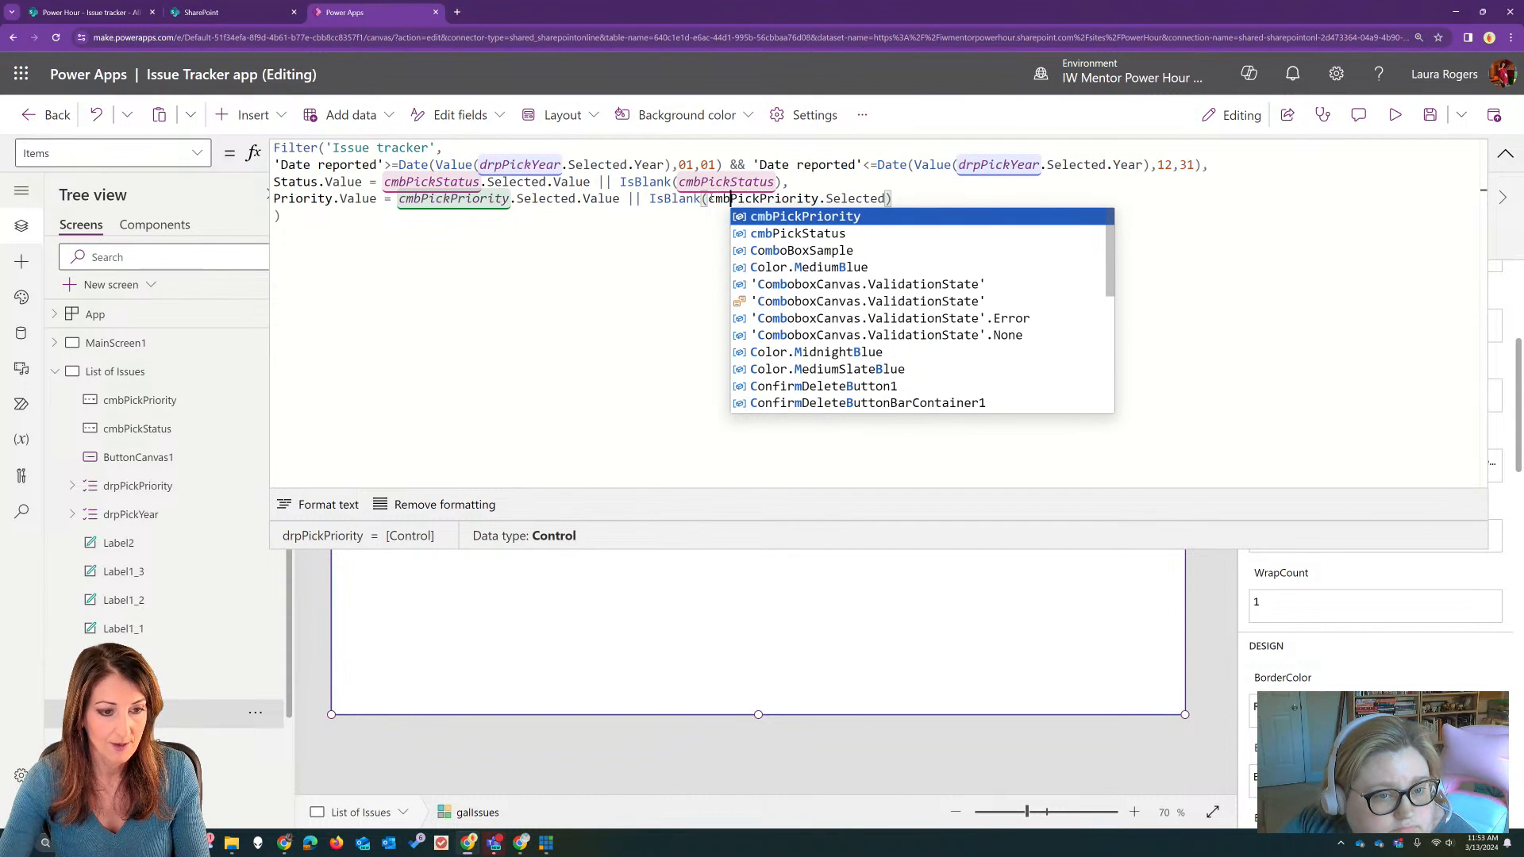
pyautogui.press('Tab')
pyautogui.click(931, 199)
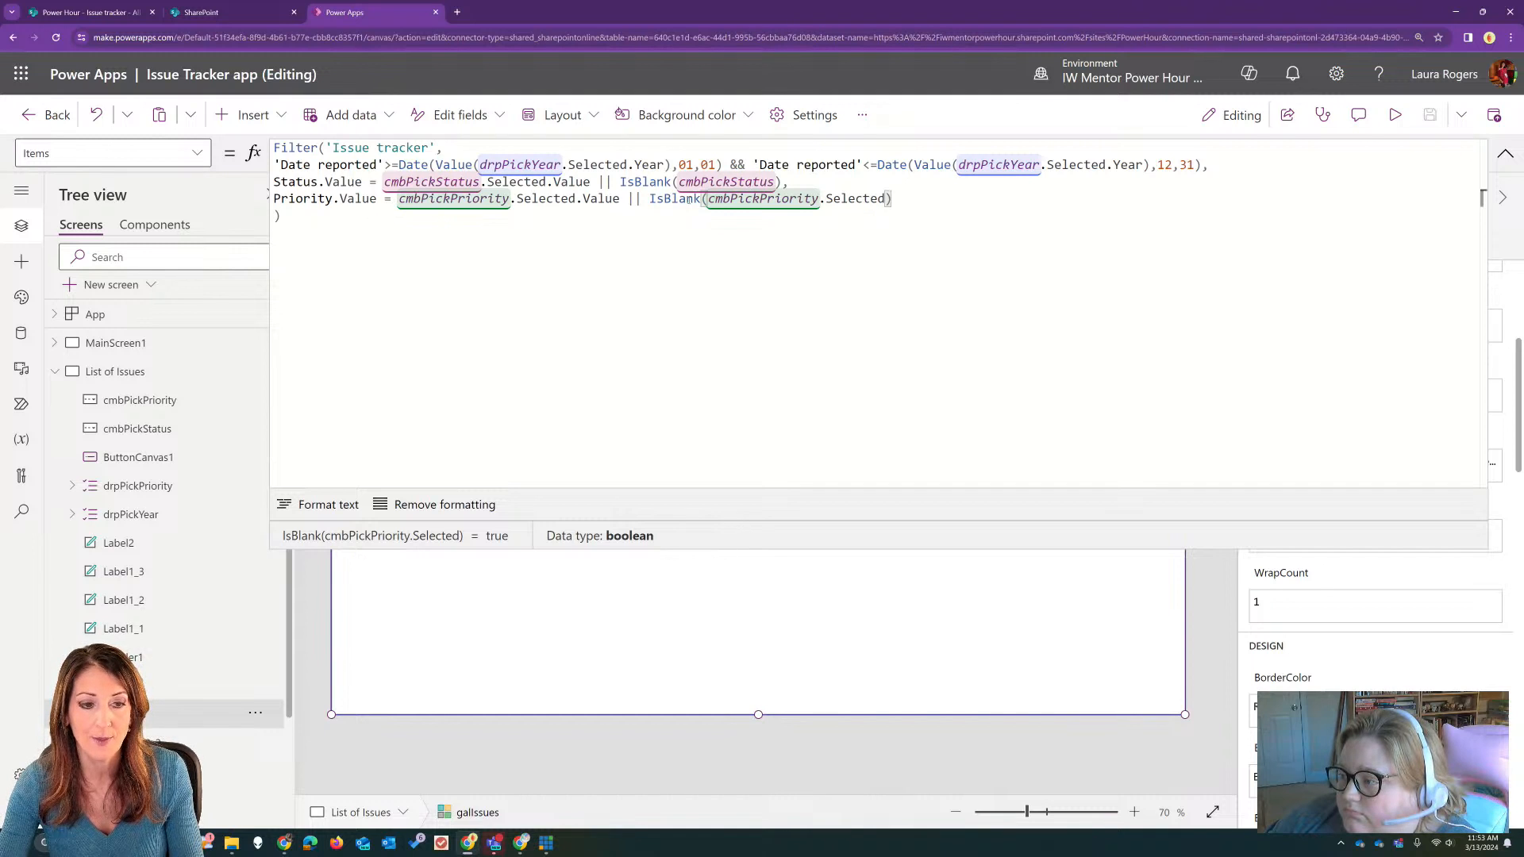
# Step: Shorten the priority blank check in the gallery's Items formula to IsBlank(cmbPickPriority)
pyautogui.doubleClick(856, 198)
pyautogui.press('BackSpace')
pyautogui.press('BackSpace')
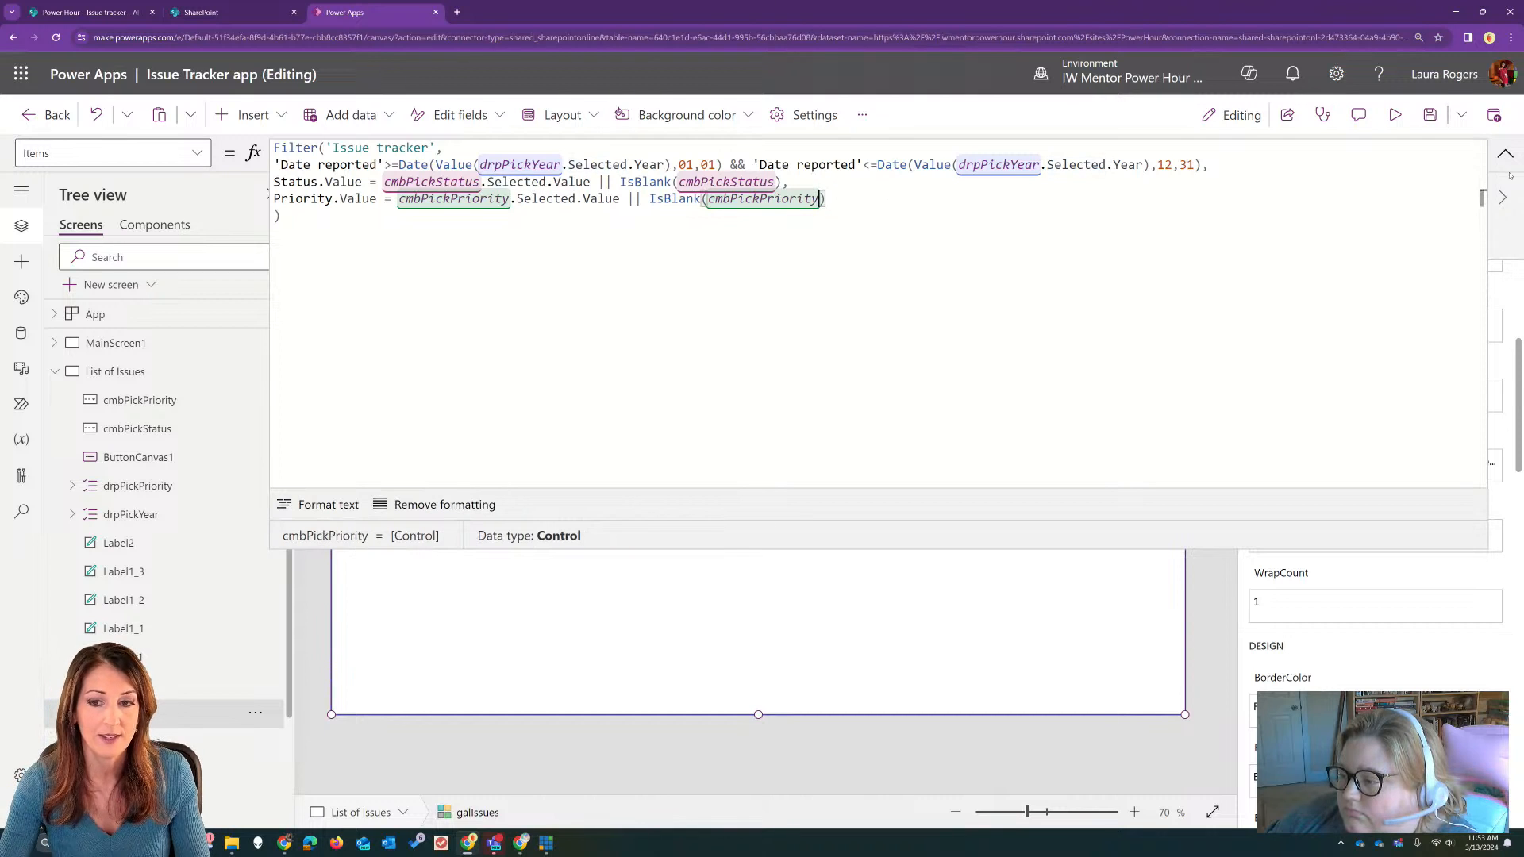
pyautogui.click(1505, 154)
# Step: Preview the app and test the status filter with several choices, including In progress and Blocked, then return to editing
pyautogui.click(1395, 114)
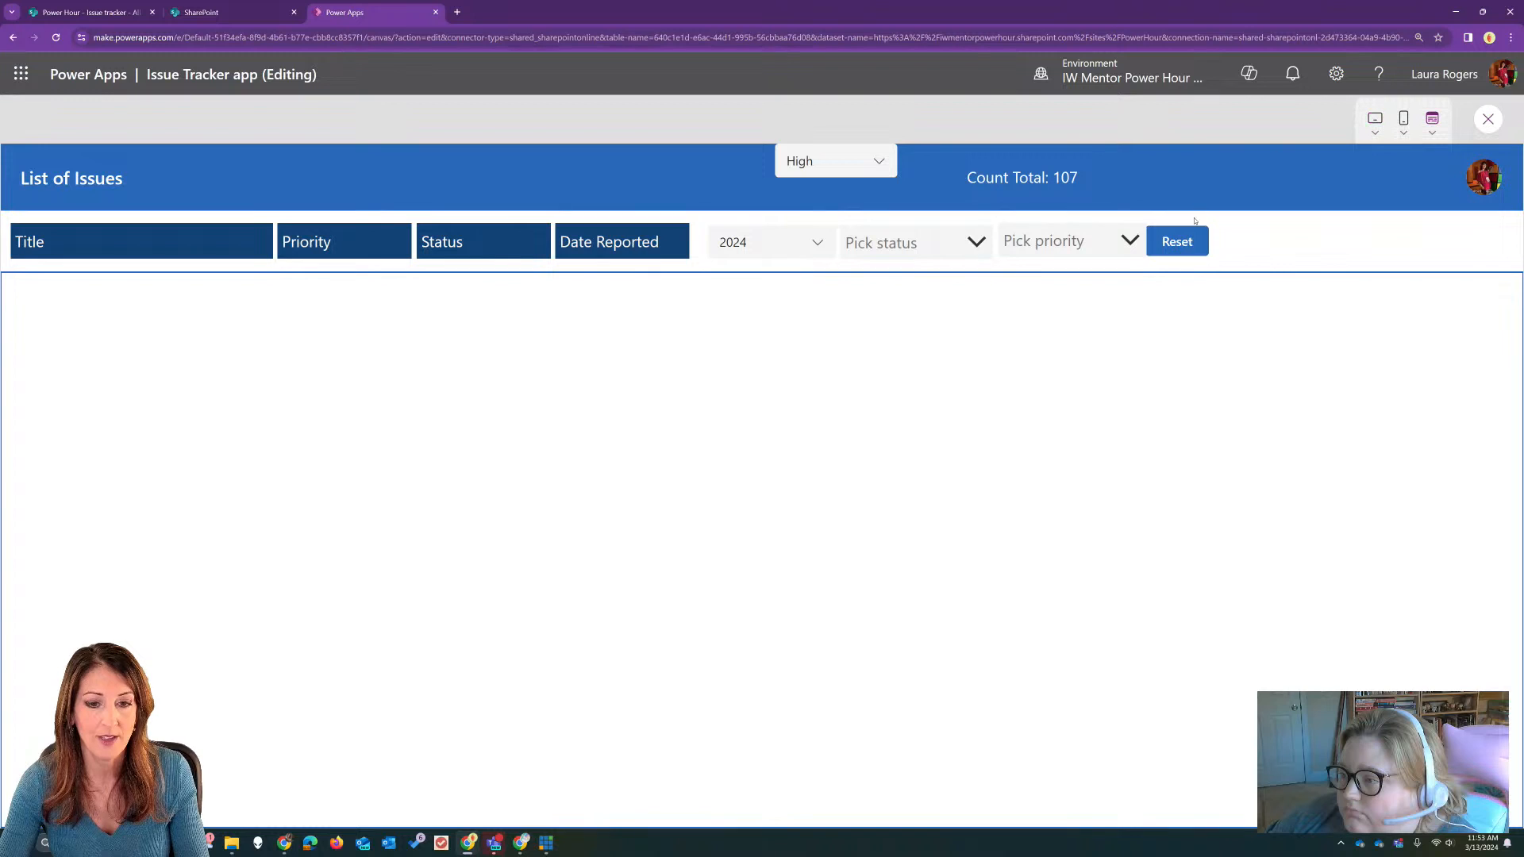
pyautogui.click(913, 242)
pyautogui.click(926, 300)
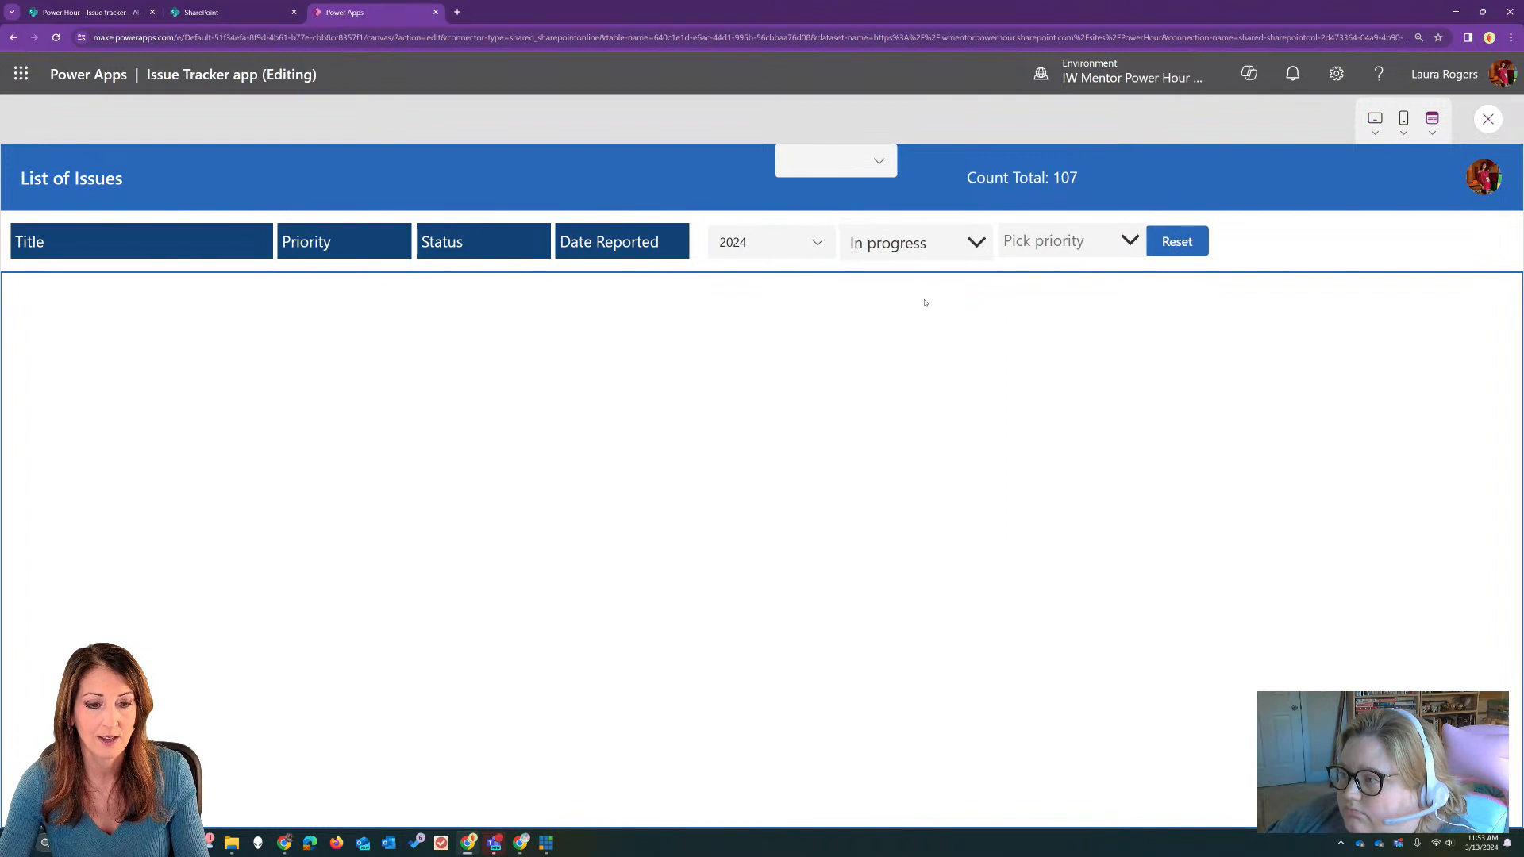
pyautogui.click(940, 242)
pyautogui.click(902, 379)
pyautogui.click(940, 245)
pyautogui.click(881, 285)
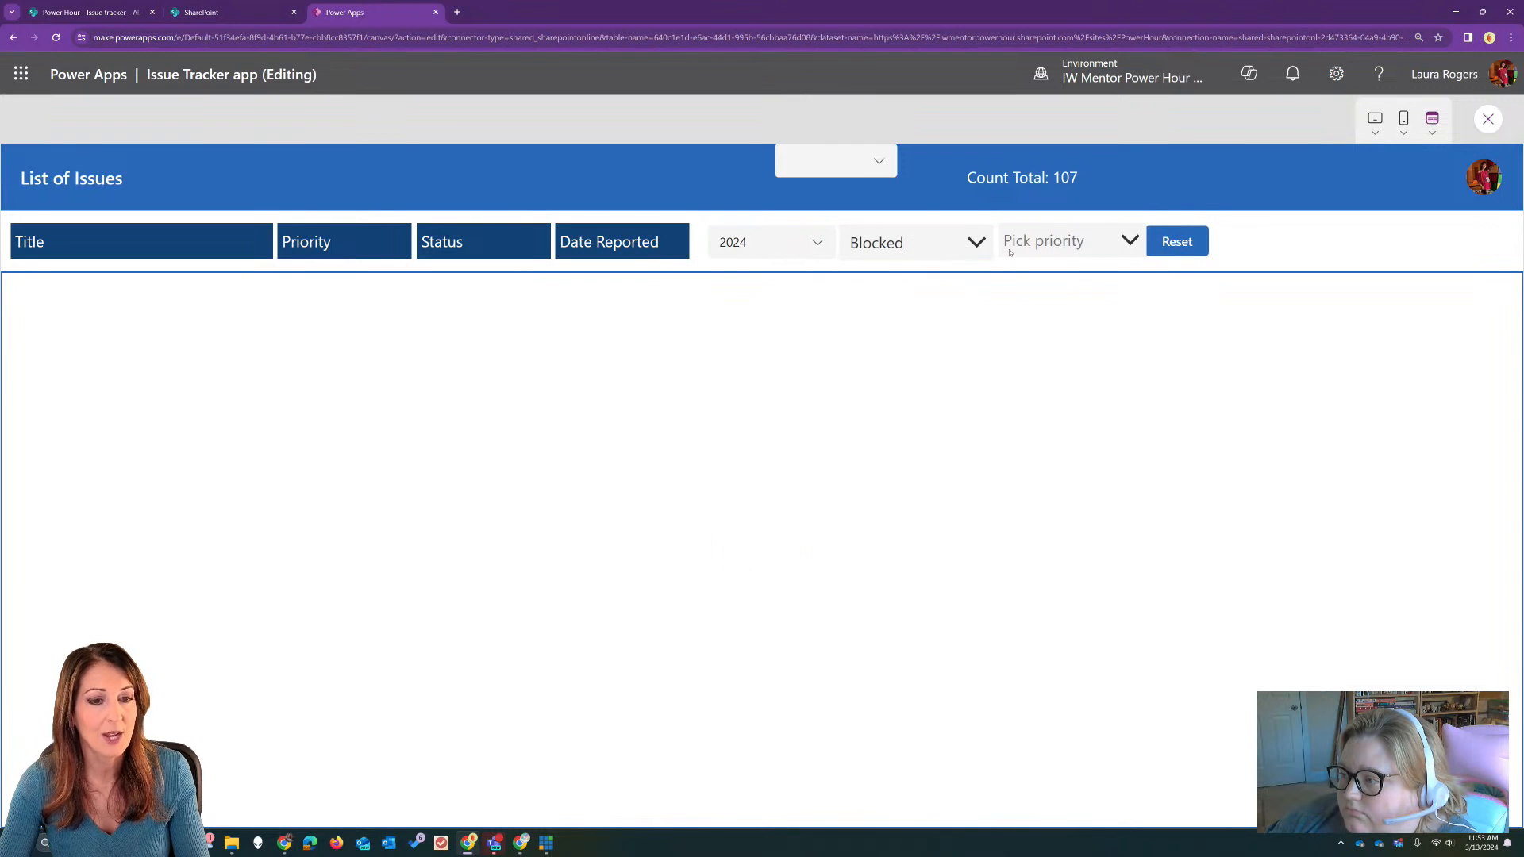
pyautogui.click(1488, 120)
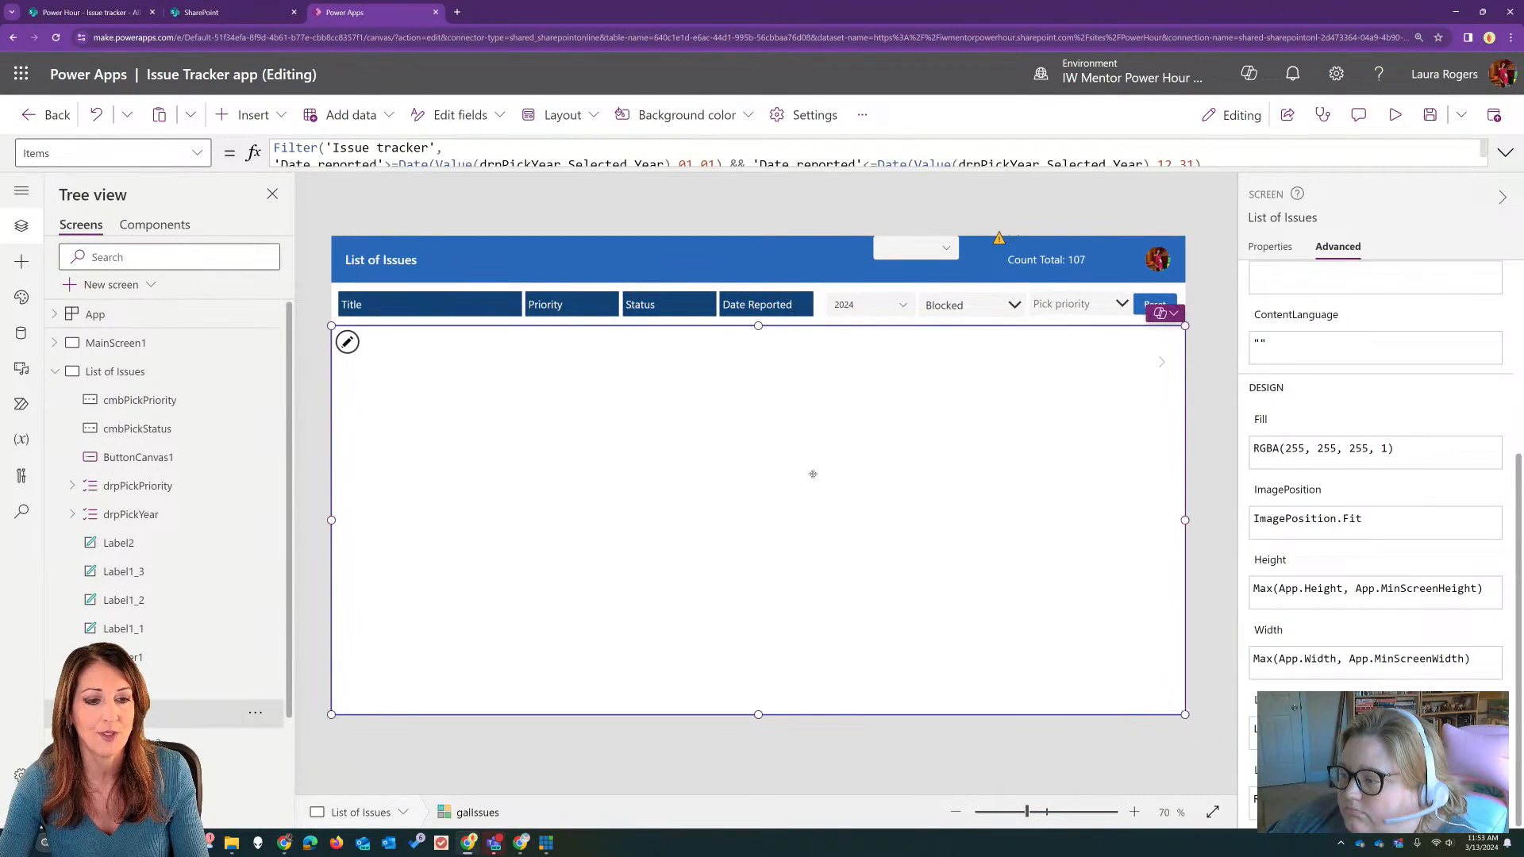
# Step: Try IsEmpty in place of IsBlank for cmbPickStatus in the gallery's Items formula, and restore IsBlank
pyautogui.click(1506, 152)
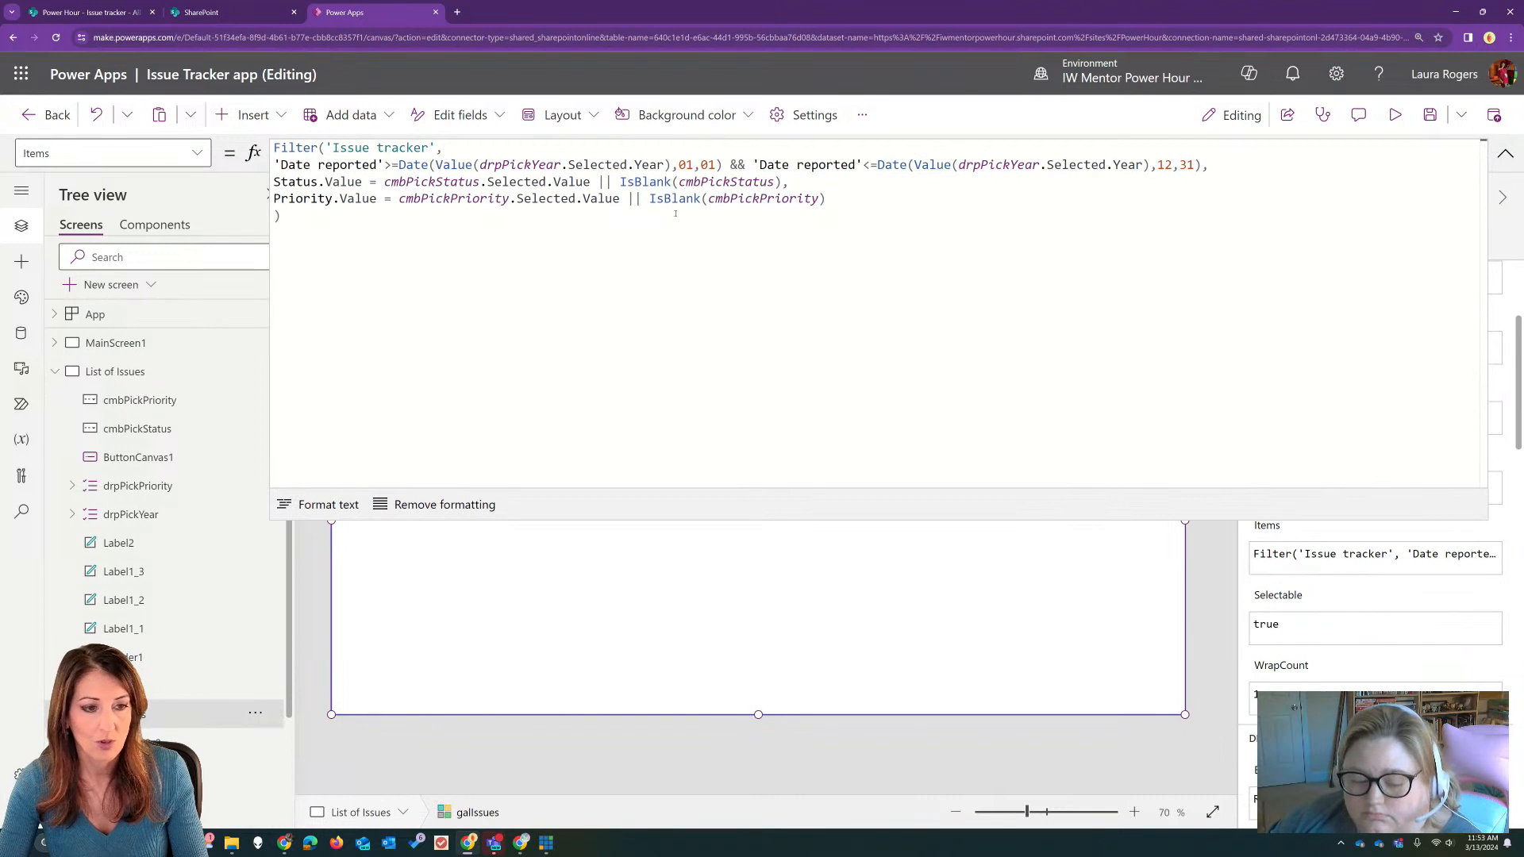
pyautogui.doubleClick(724, 183)
pyautogui.doubleClick(655, 181)
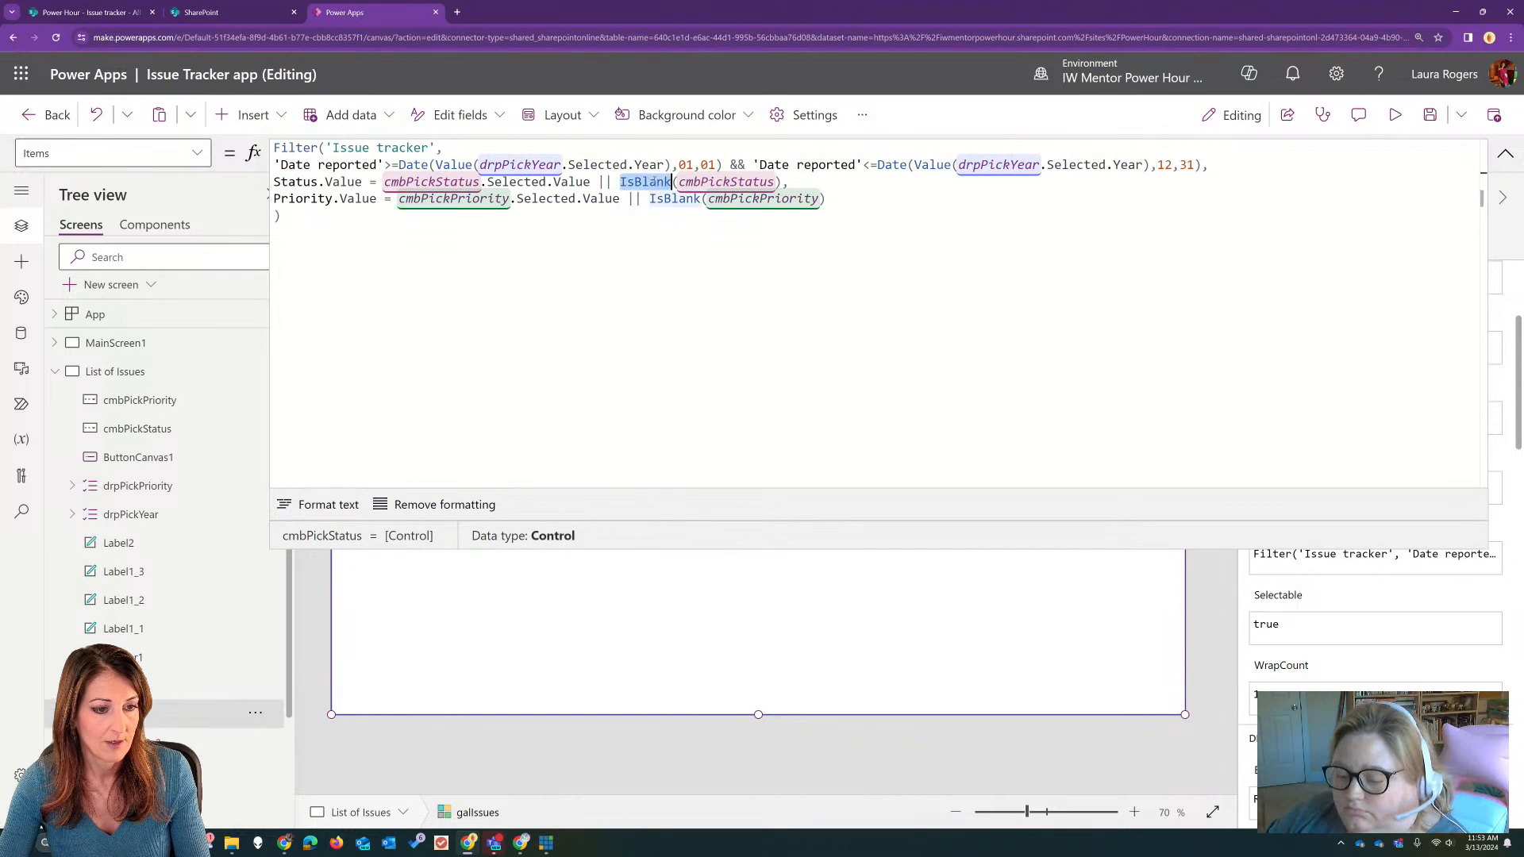
pyautogui.click(634, 181)
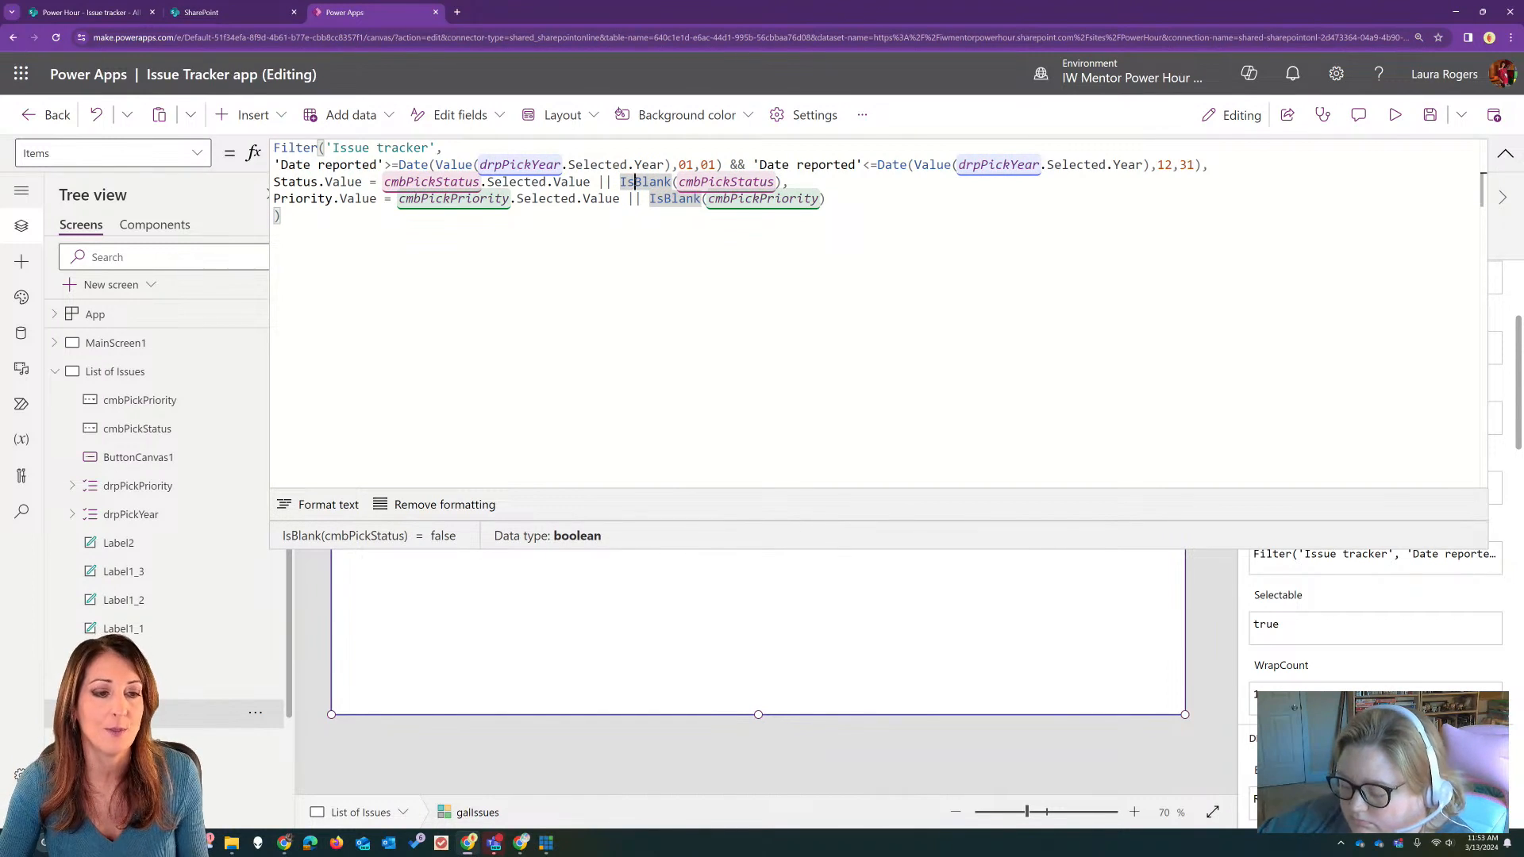
pyautogui.doubleClick(635, 182)
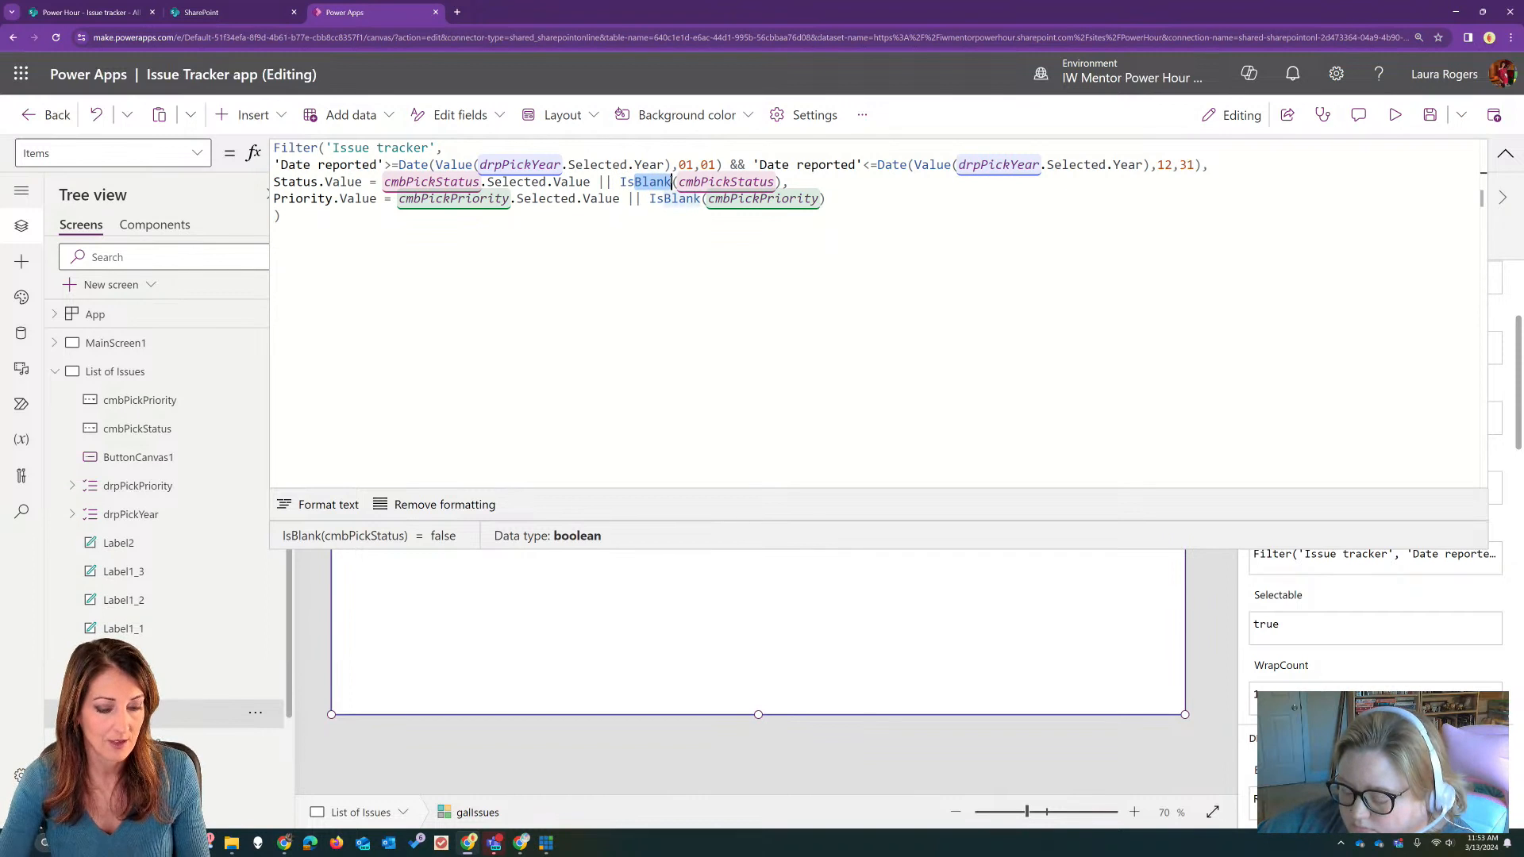
pyautogui.write('IsEmpty')
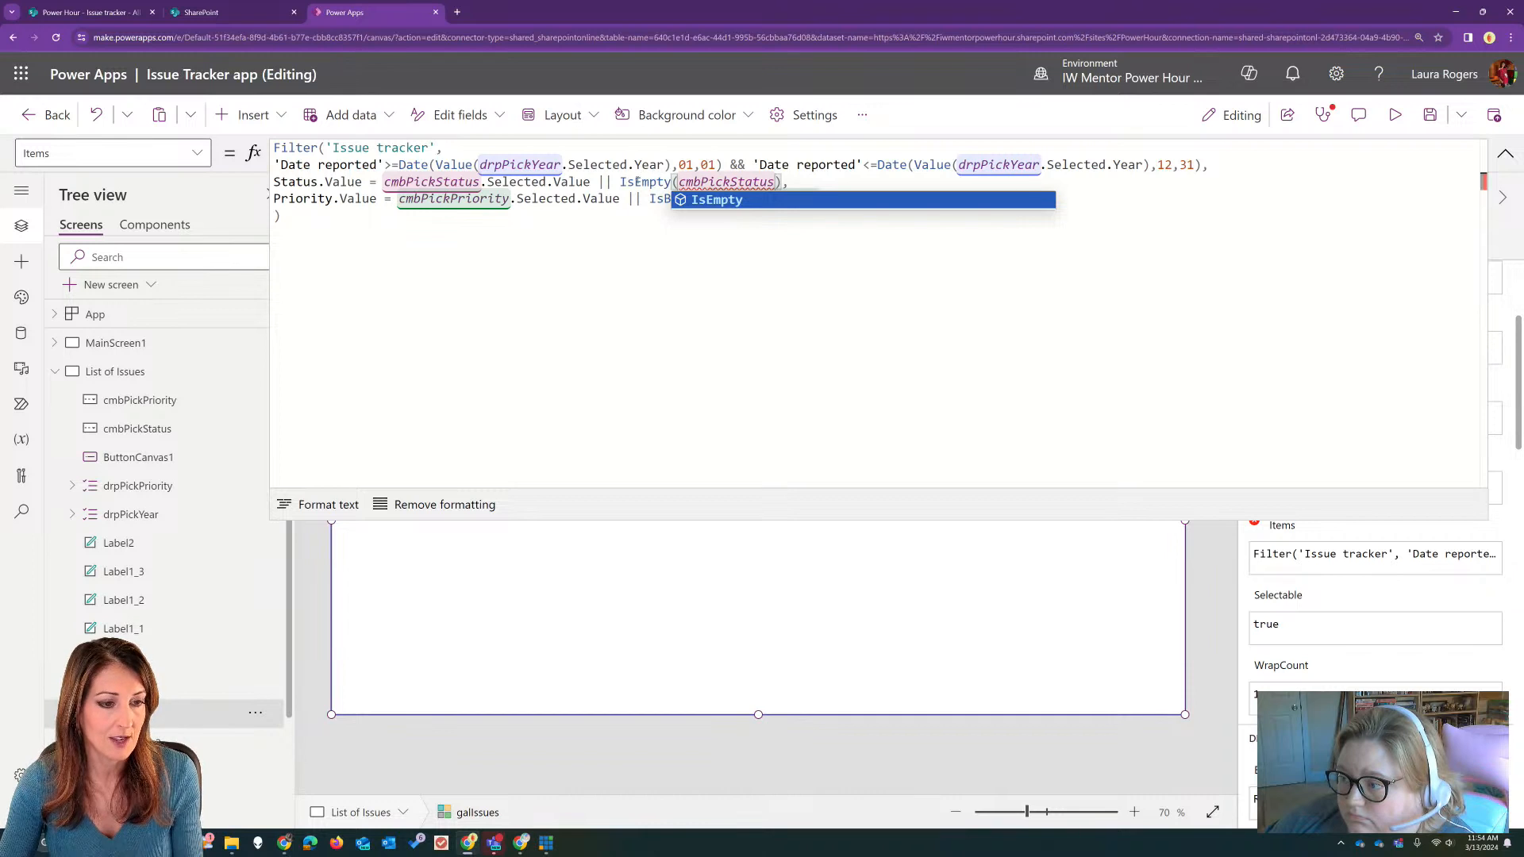
pyautogui.doubleClick(638, 182)
pyautogui.write('IsBl;an')
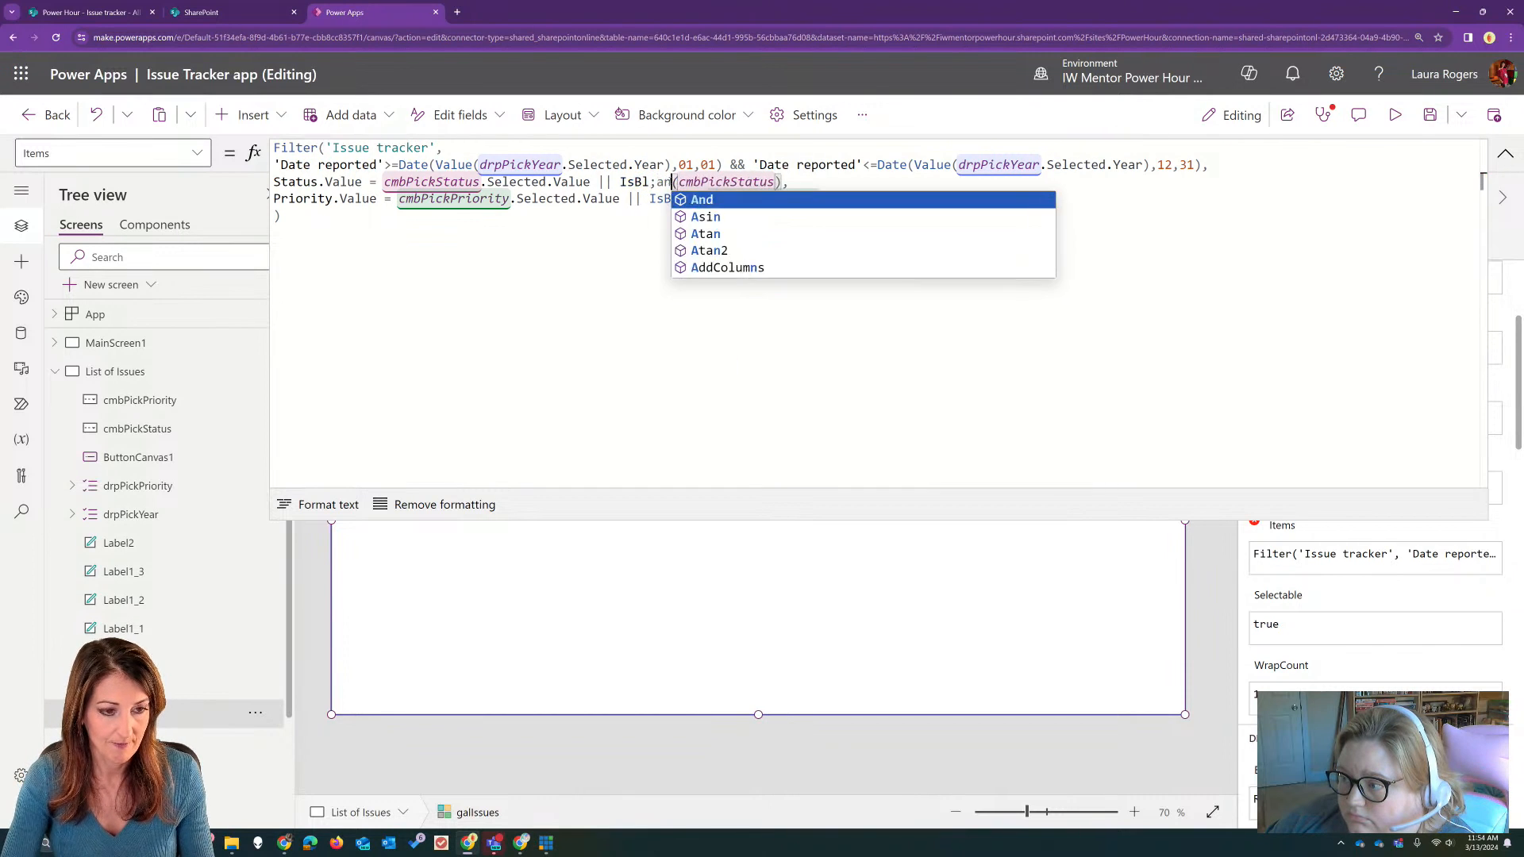
pyautogui.press('BackSpace')
pyautogui.press('BackSpace')
pyautogui.write('ank')
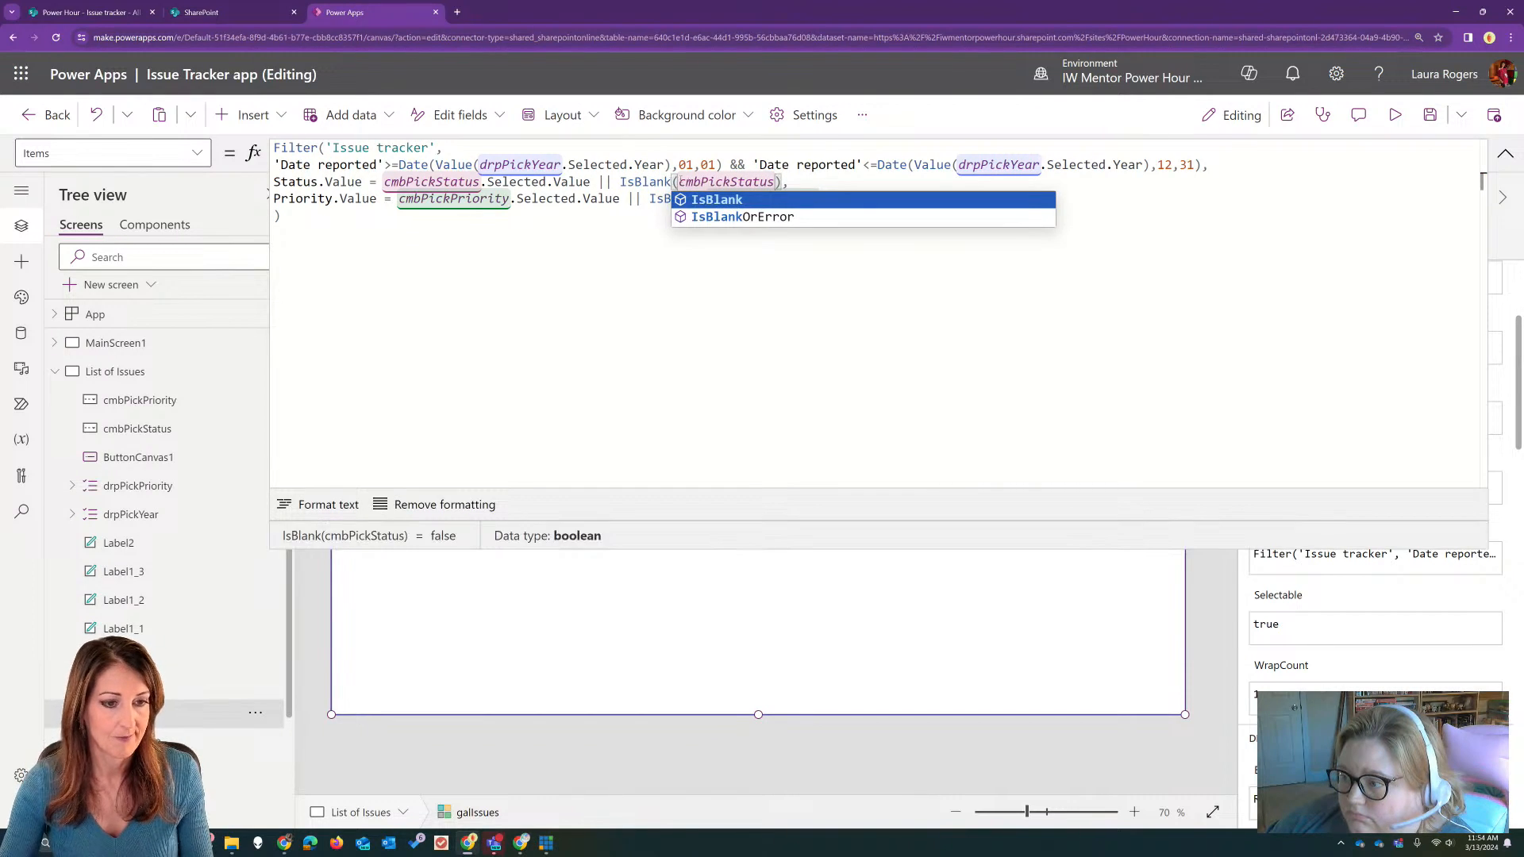
# Step: Extend the status blank check in the gallery's Items formula to IsBlank(cmbPickStatus.Selected.Value)
pyautogui.click(776, 182)
pyautogui.write('.se')
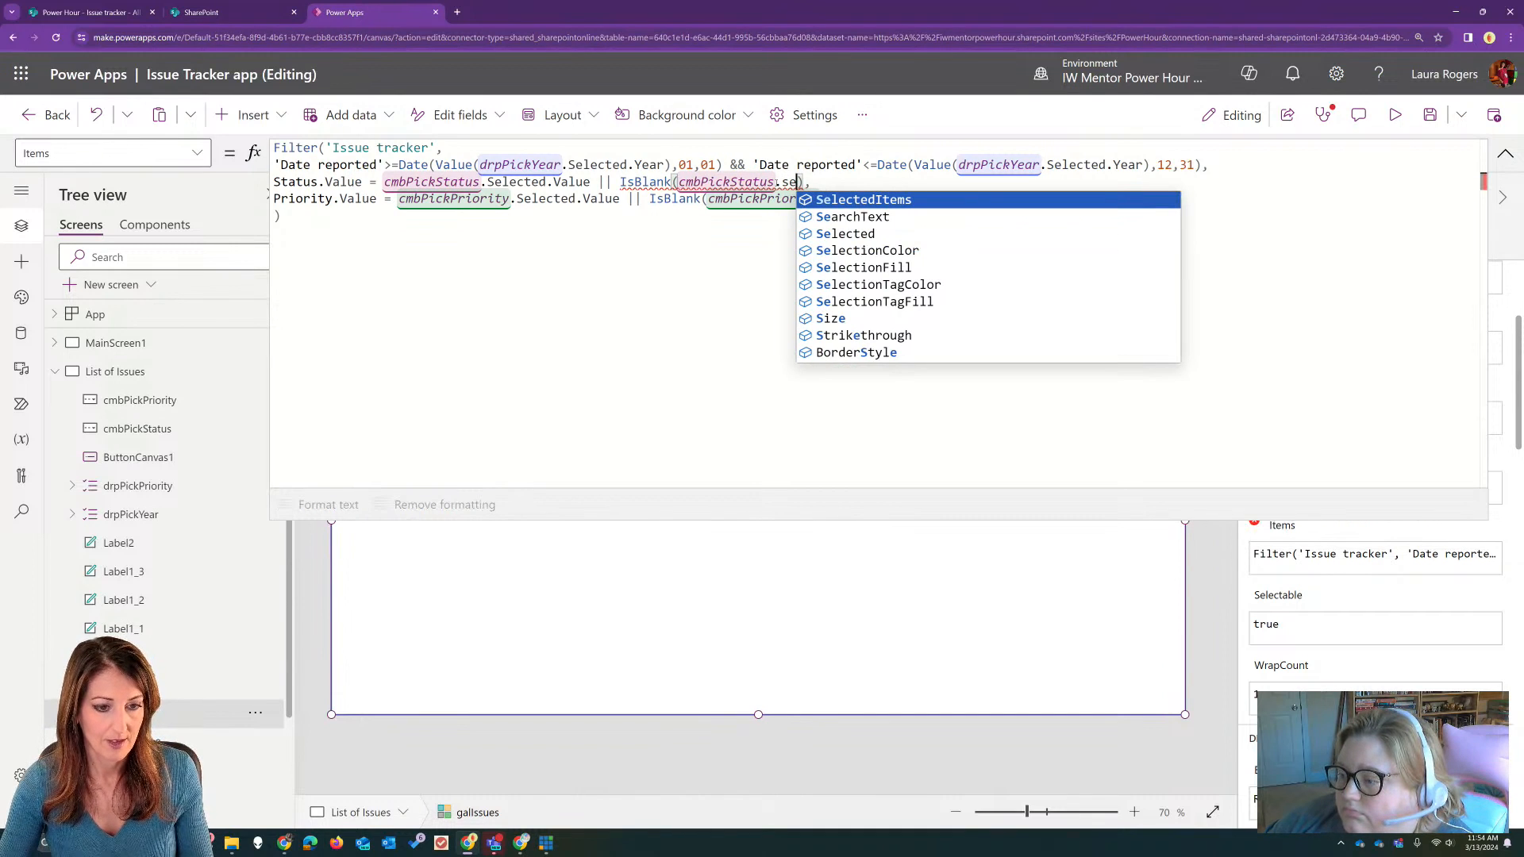
pyautogui.click(839, 234)
pyautogui.write('.')
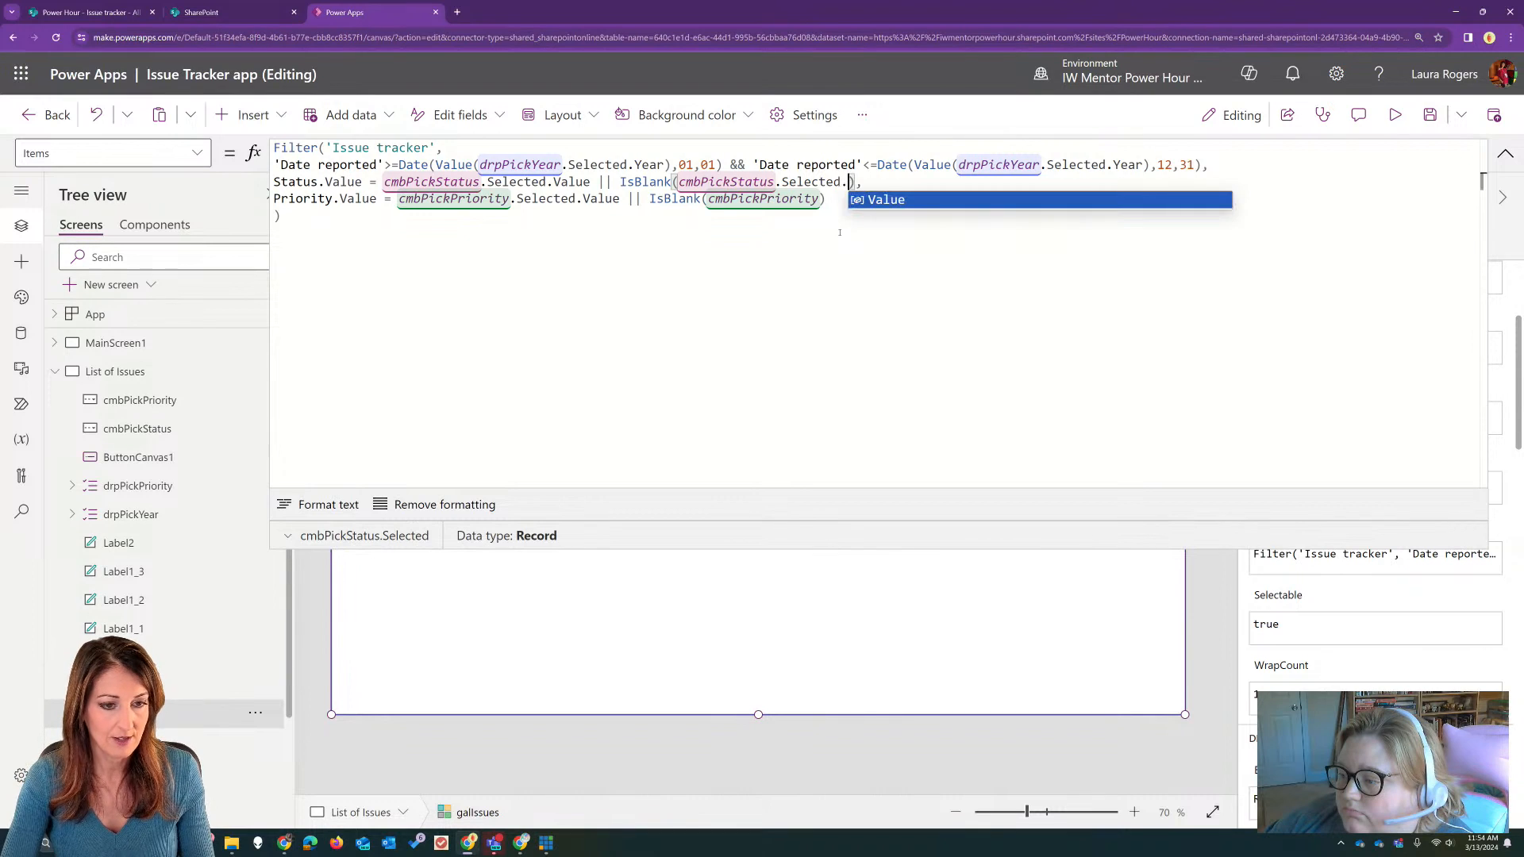
pyautogui.click(905, 200)
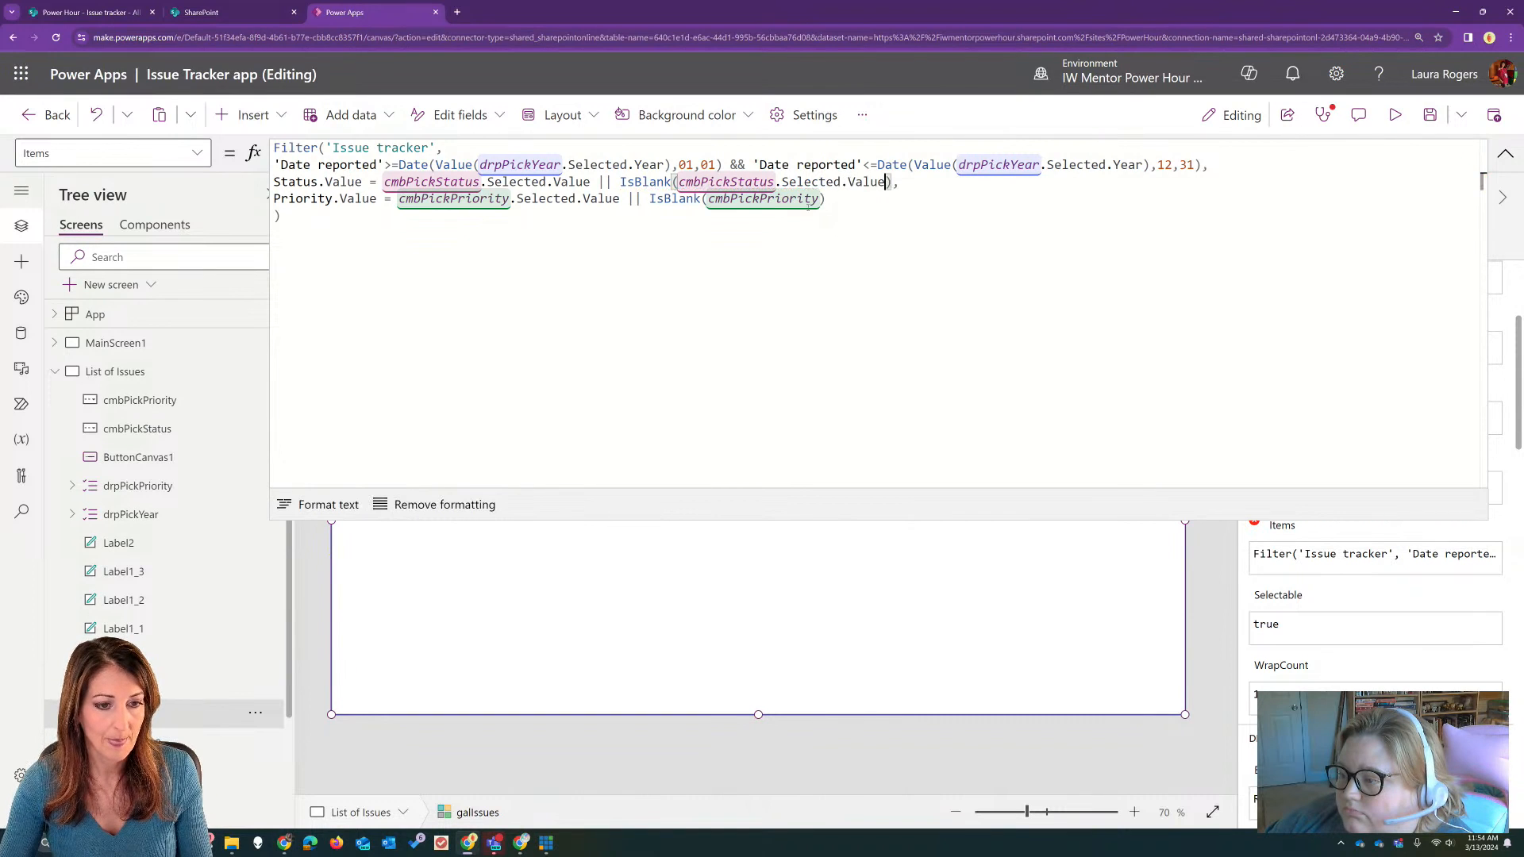
# Step: Extend the priority blank check in the gallery's Items formula to IsBlank(cmbPickPriority.Selected.Value)
pyautogui.click(820, 199)
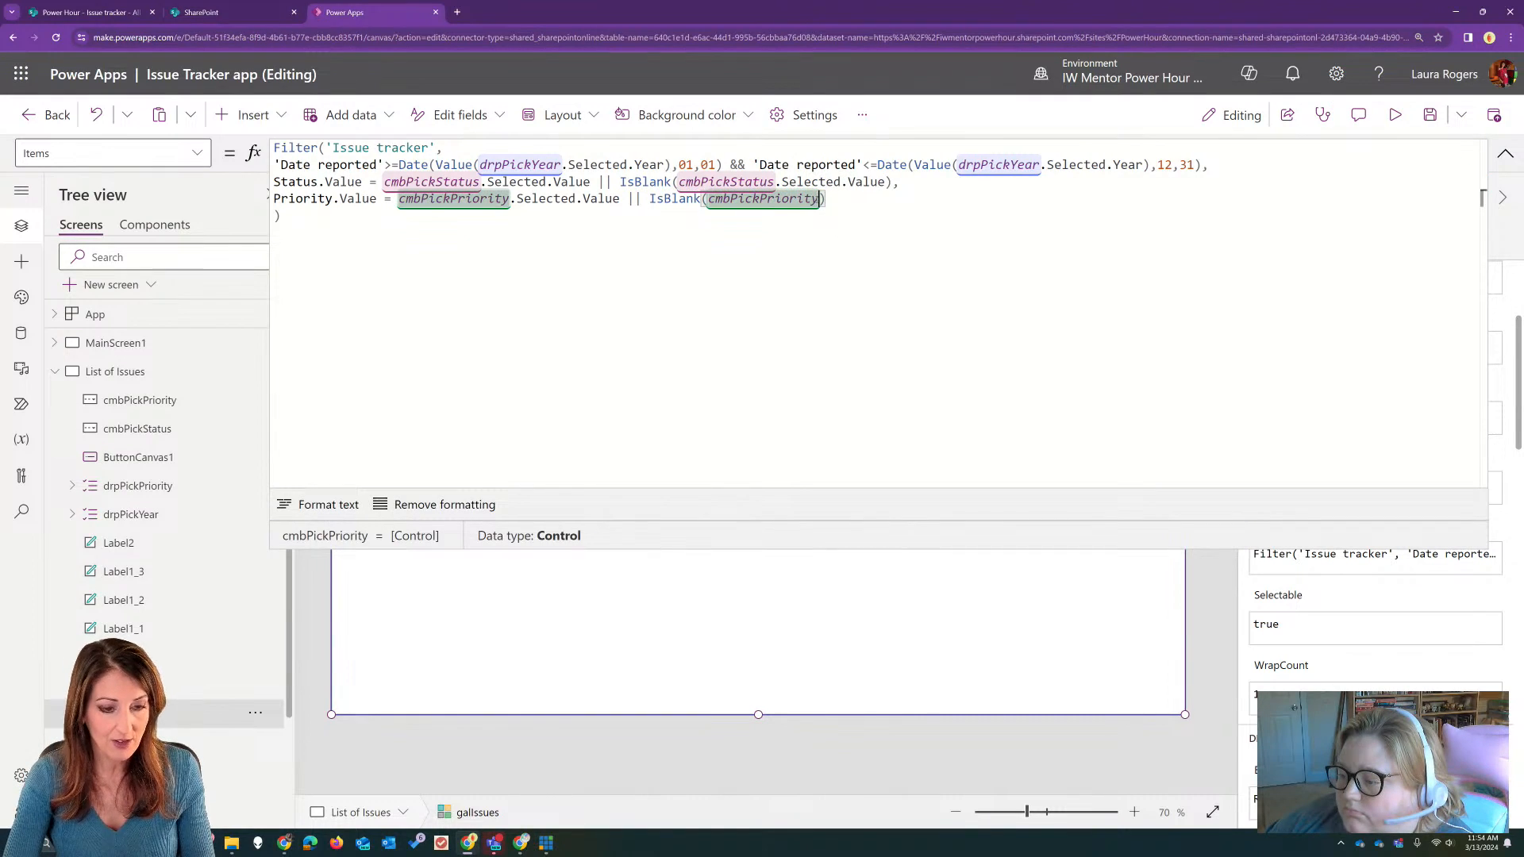
pyautogui.write('.se')
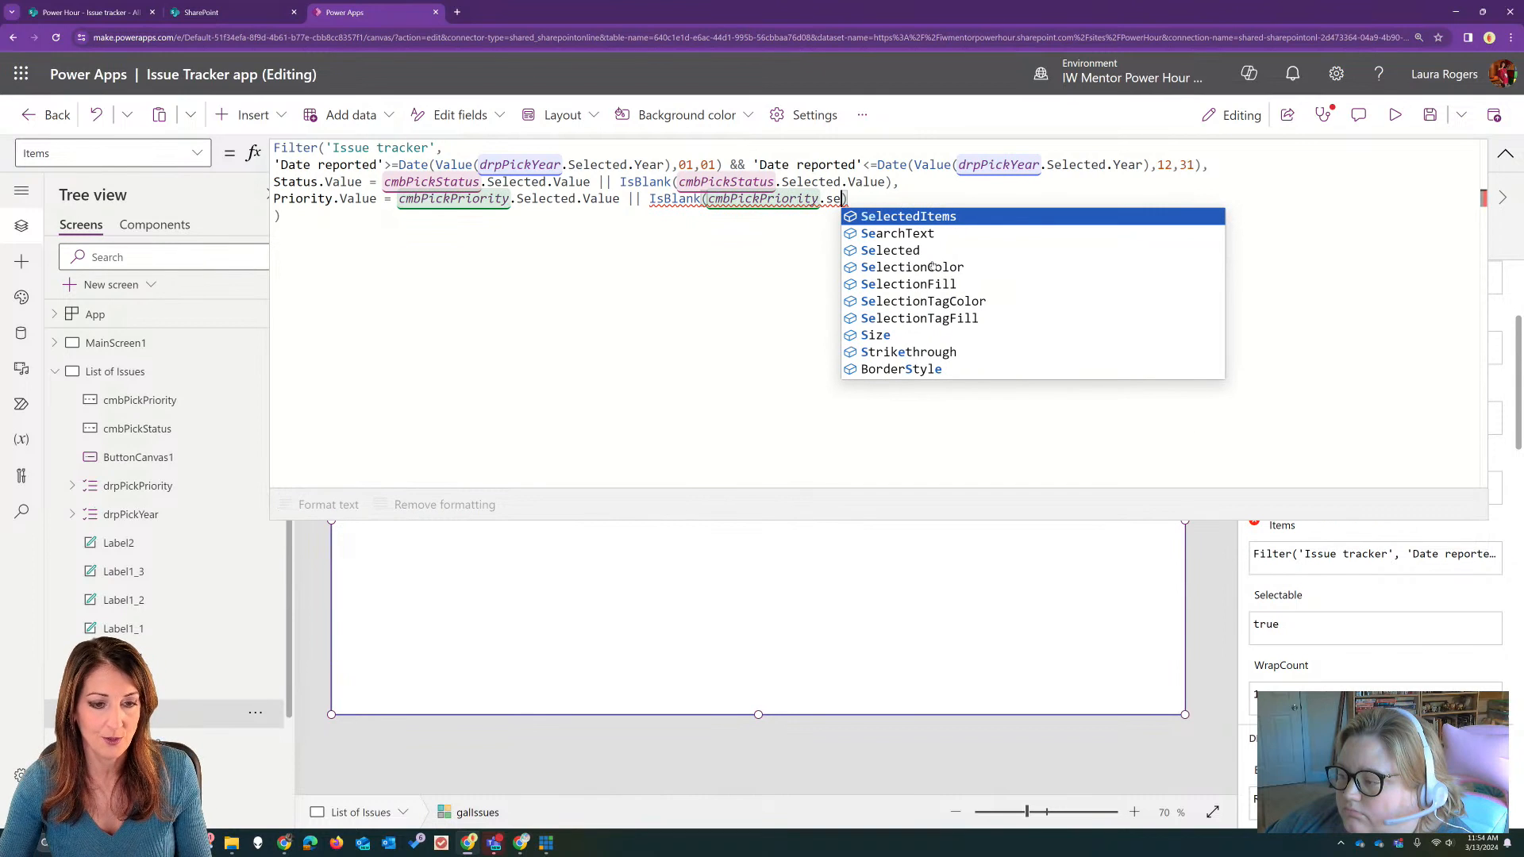
pyautogui.click(934, 251)
pyautogui.write('.v')
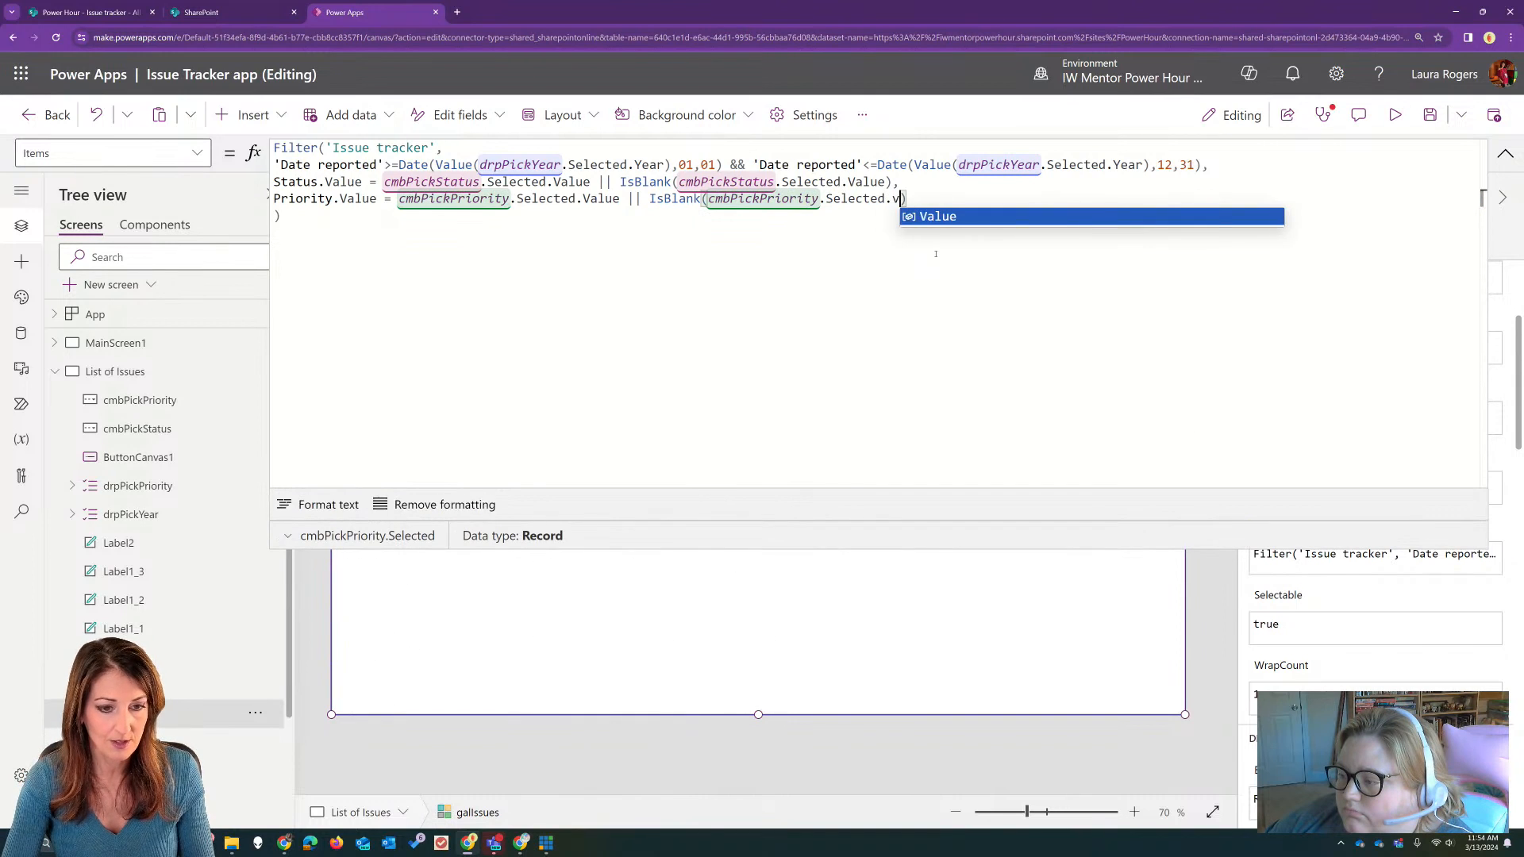
pyautogui.press('Tab')
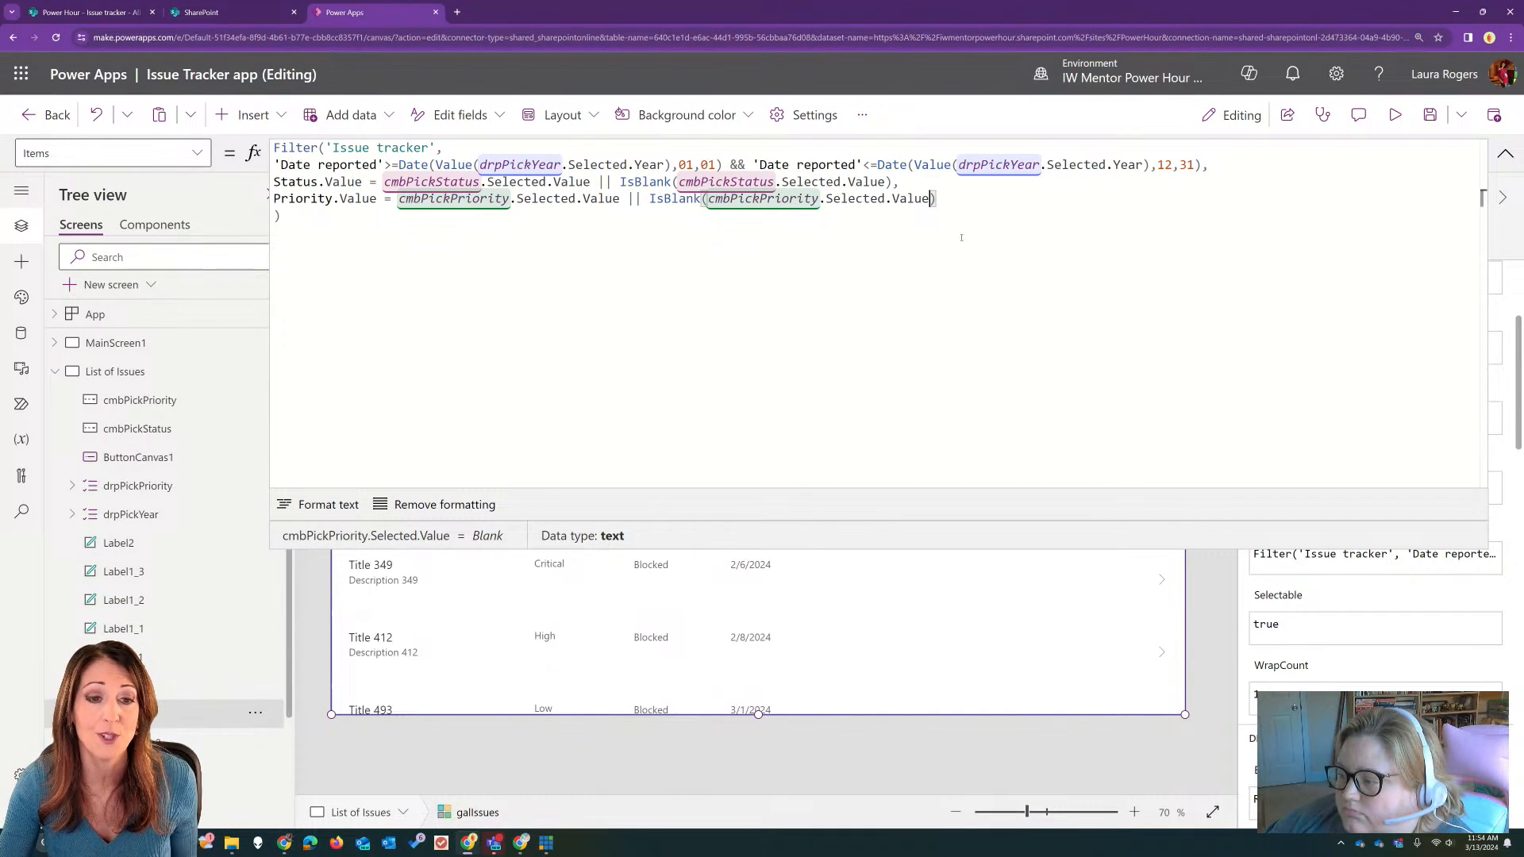
pyautogui.click(1505, 155)
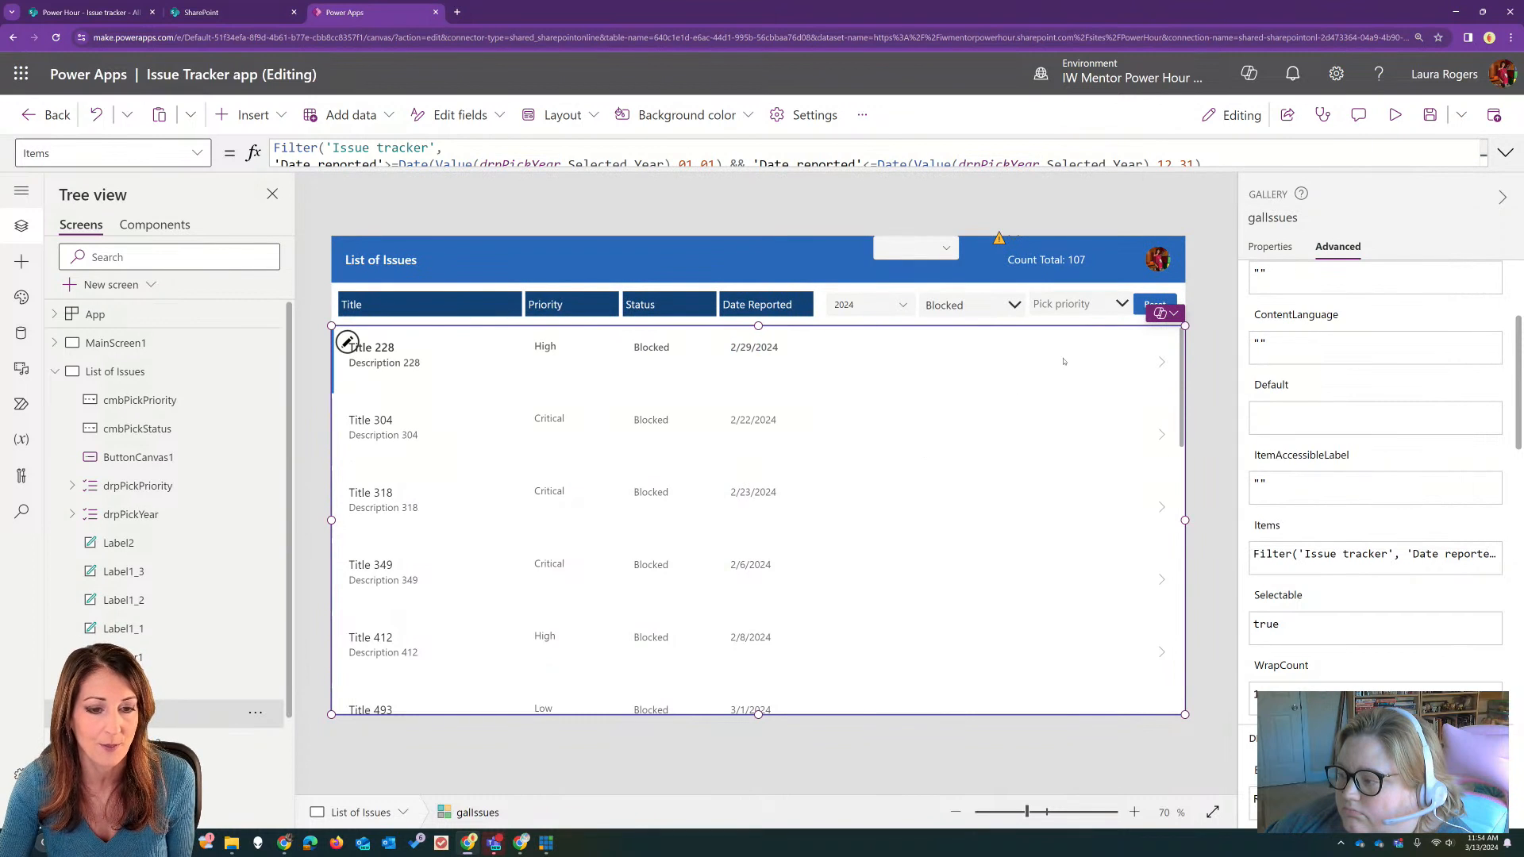
# Step: Preview the app and filter the blocked issues by year 2023 and priority Critical
pyautogui.click(1385, 120)
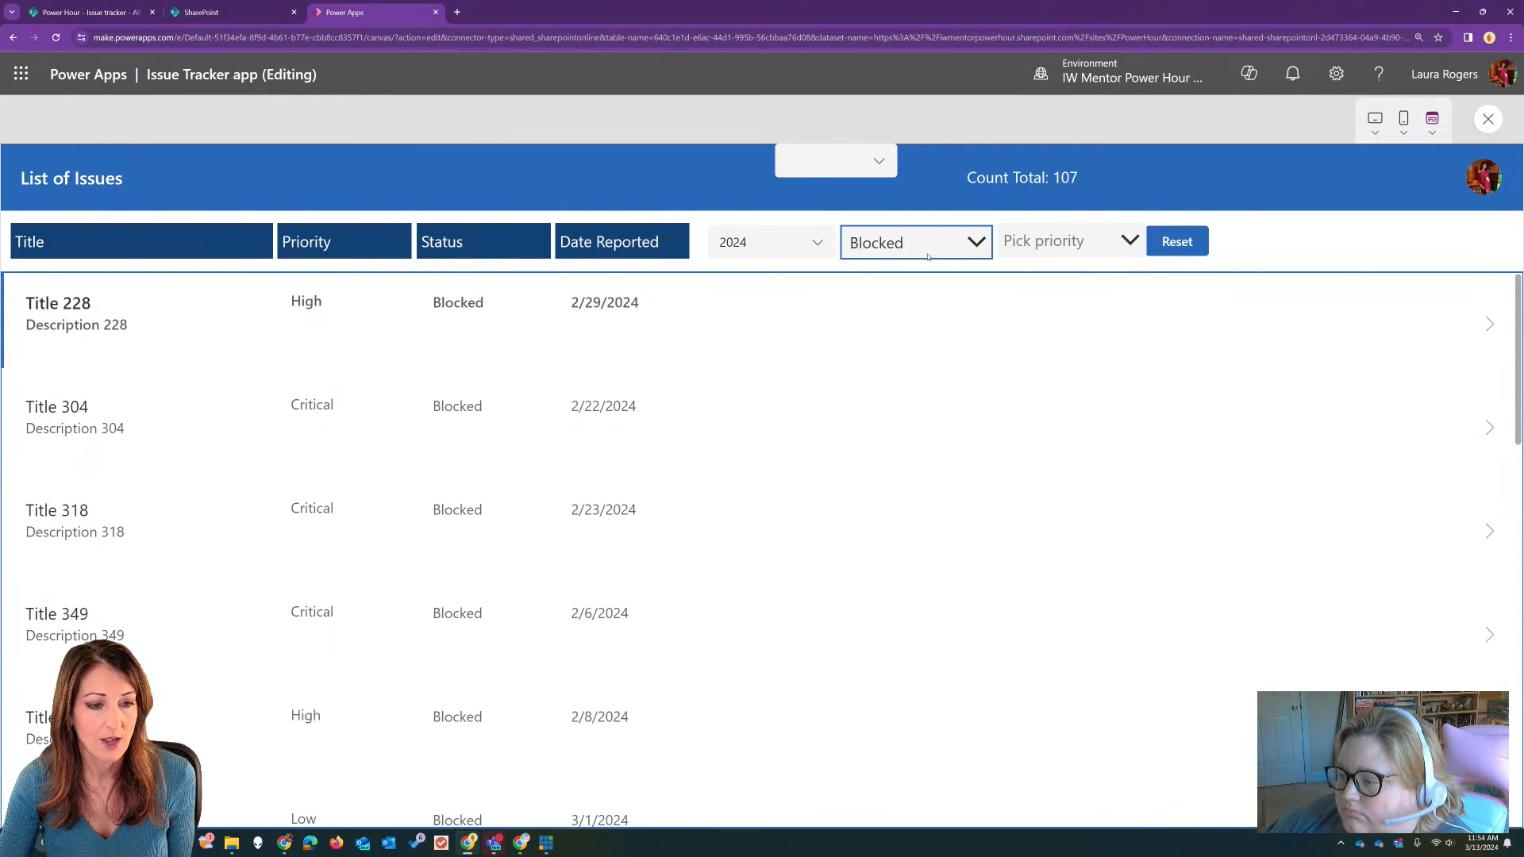
pyautogui.click(792, 244)
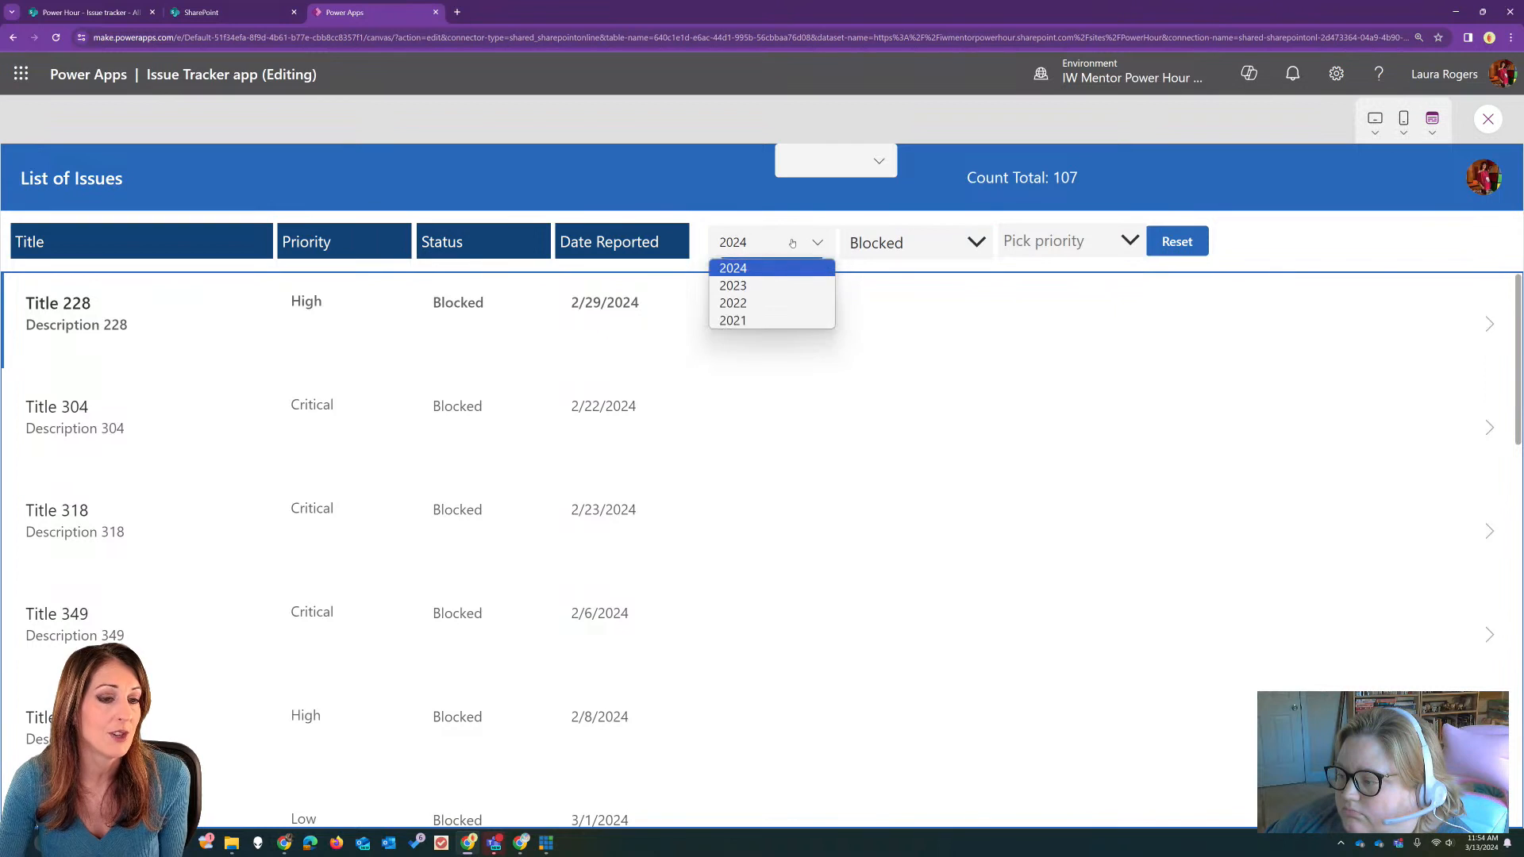
pyautogui.click(786, 285)
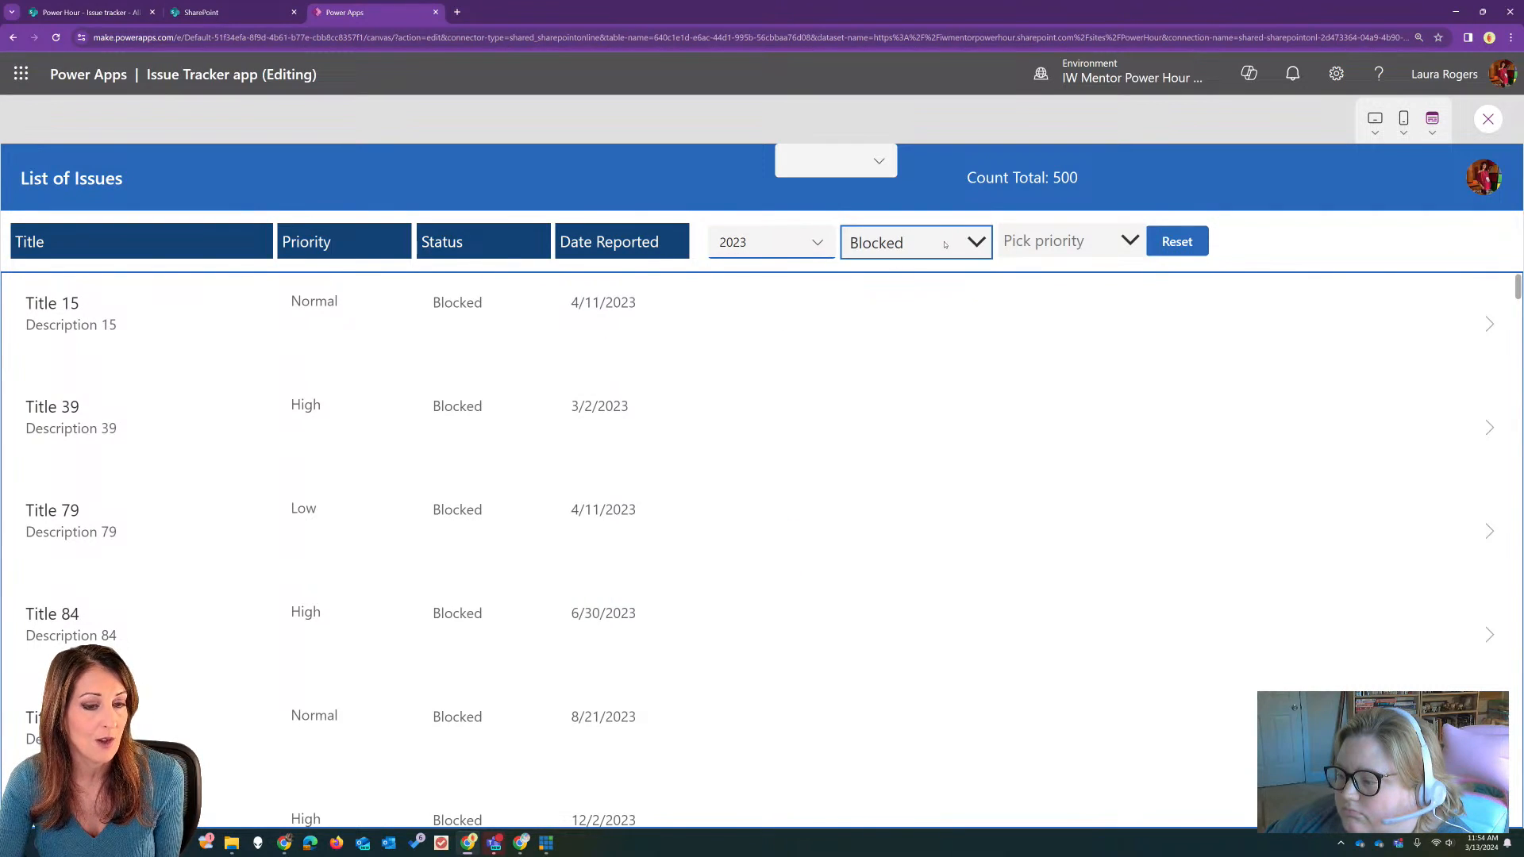
pyautogui.click(1064, 242)
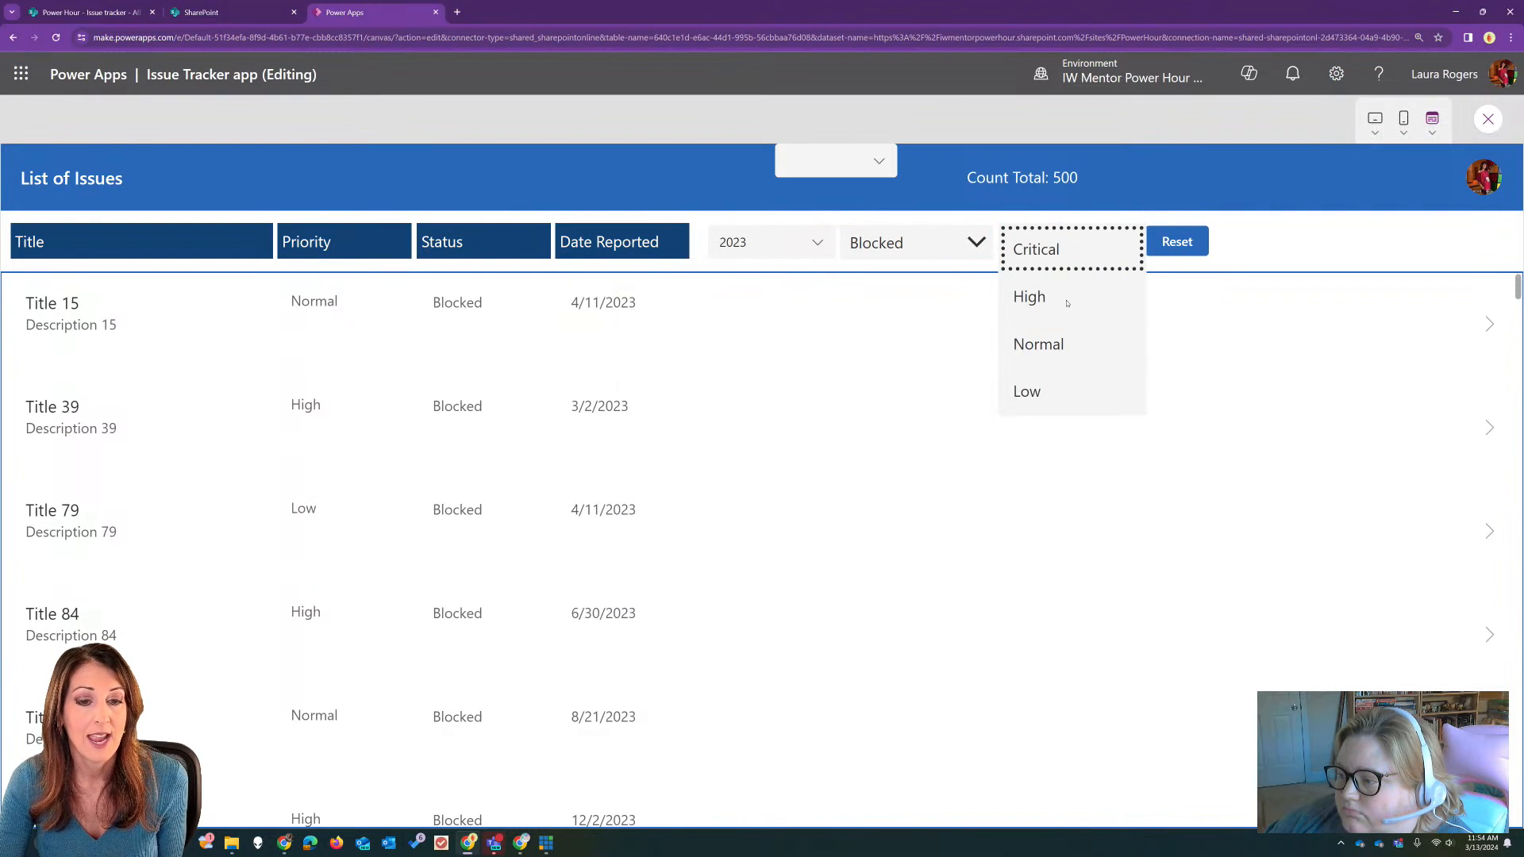
pyautogui.click(1074, 246)
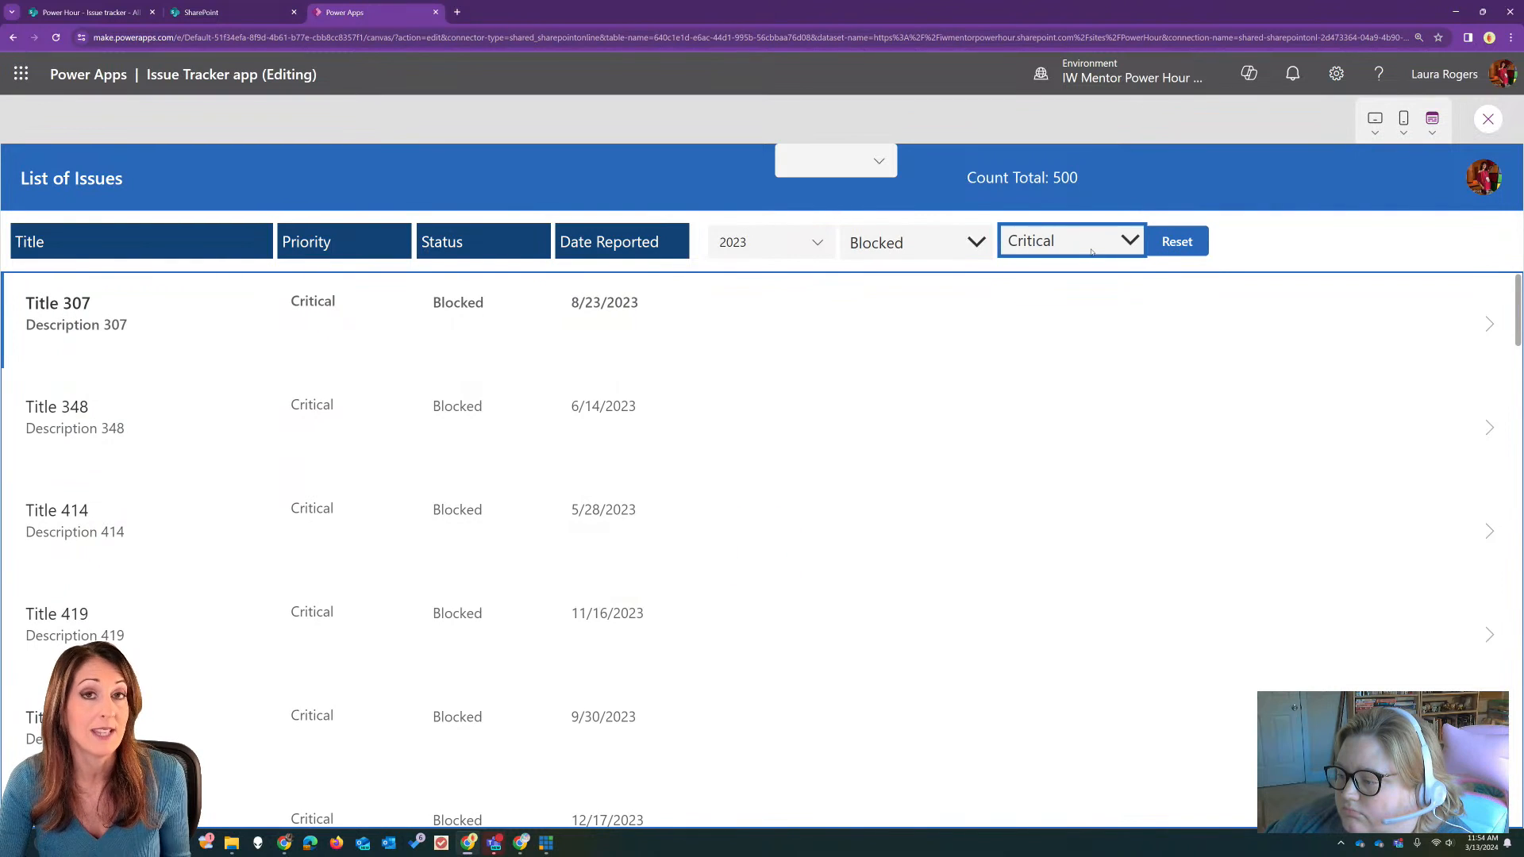
# Step: Clear the Blocked status selection to test the blank filter, and return to the editor with the issue gallery selected
pyautogui.click(977, 245)
pyautogui.click(927, 247)
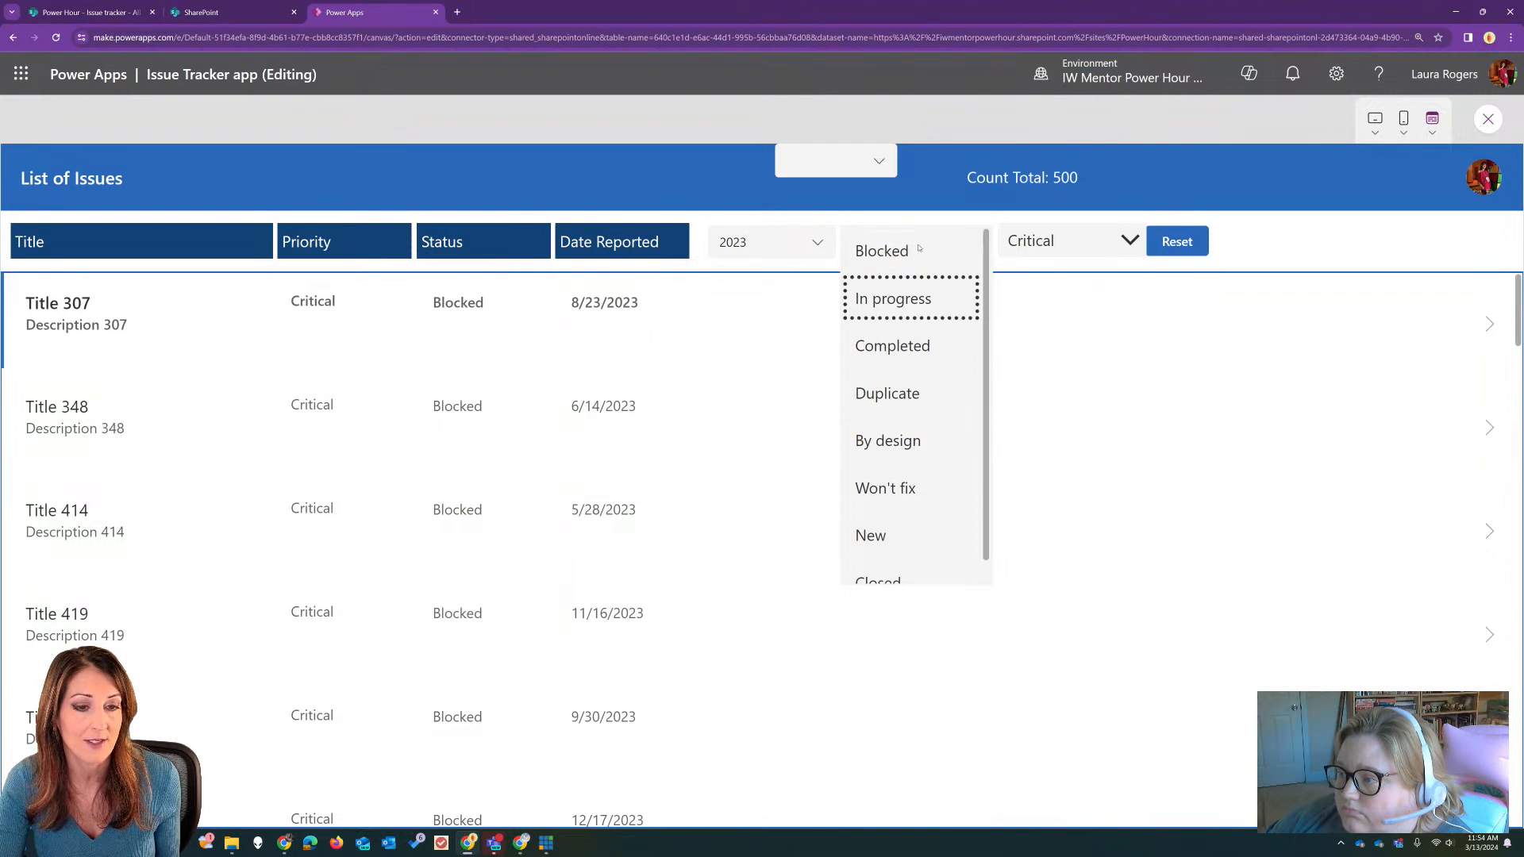
pyautogui.click(940, 208)
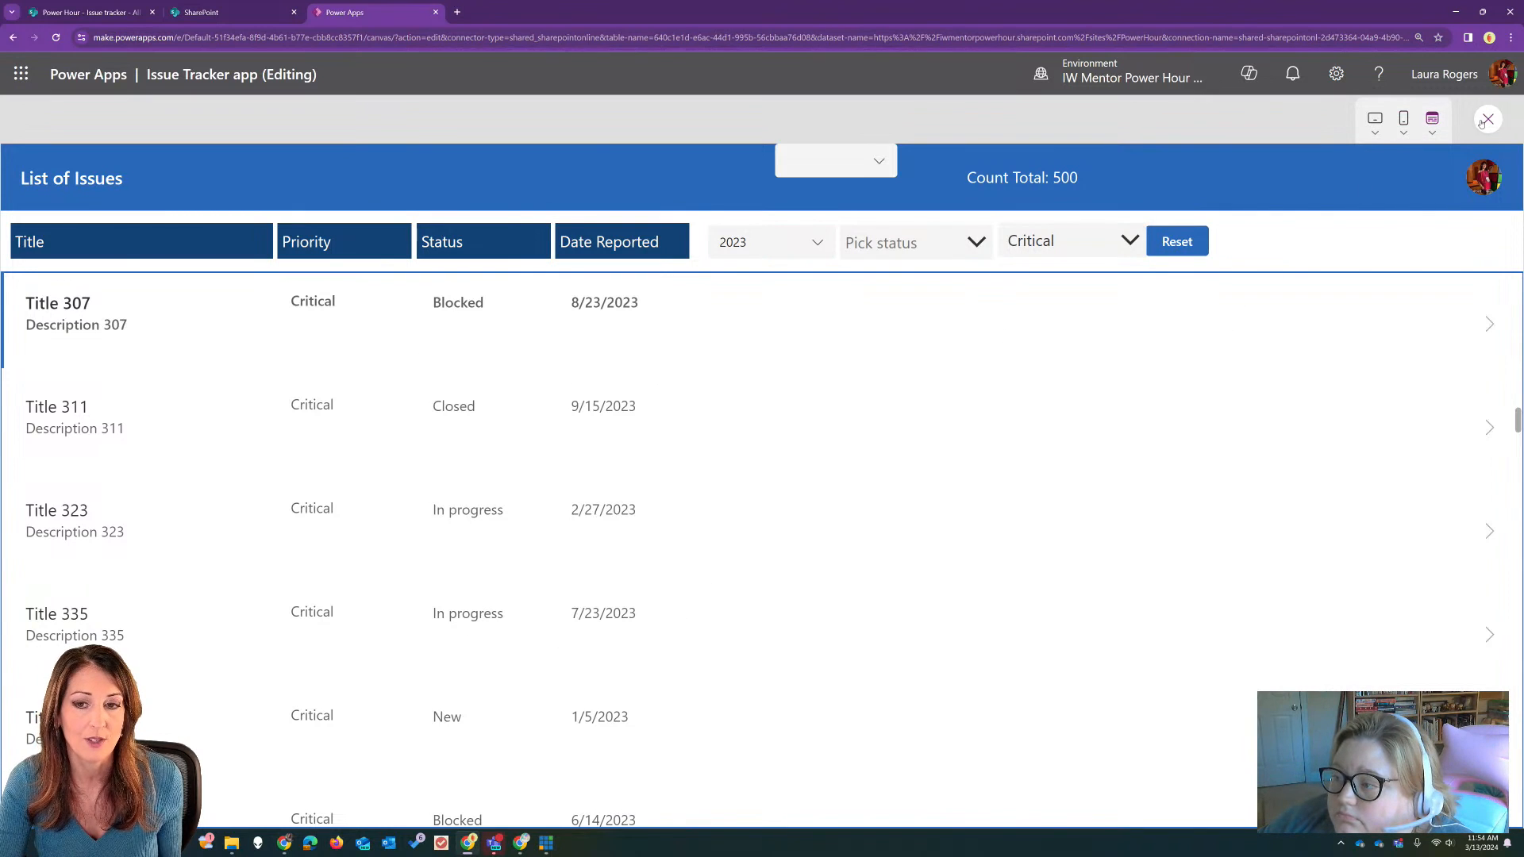
pyautogui.press('Escape')
pyautogui.click(843, 488)
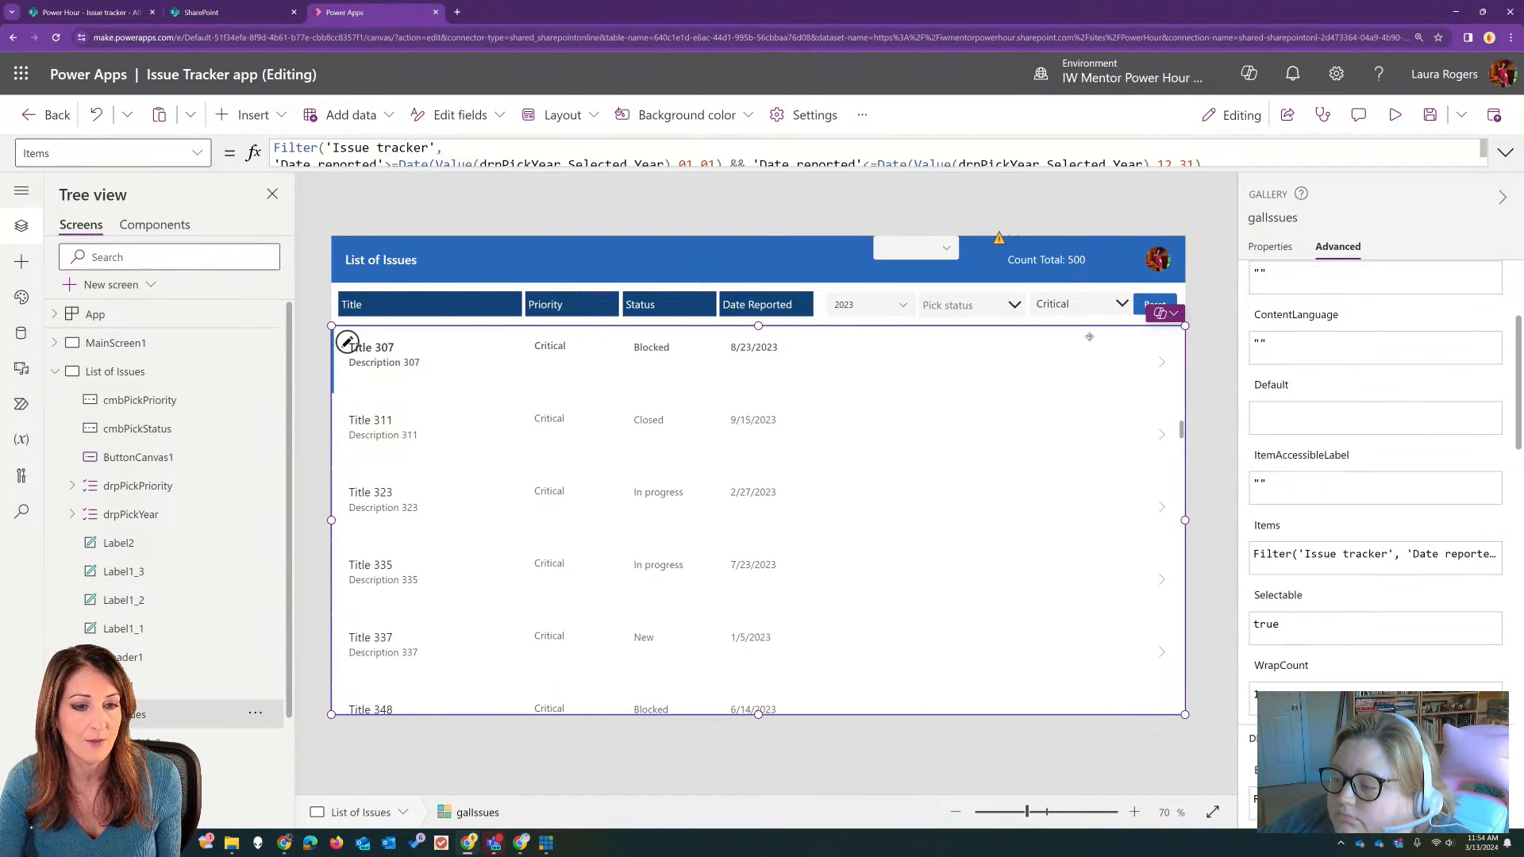
# Step: Review the issue gallery's complete Items filter formula in the expanded formula bar, selecting all of its text
pyautogui.click(1505, 152)
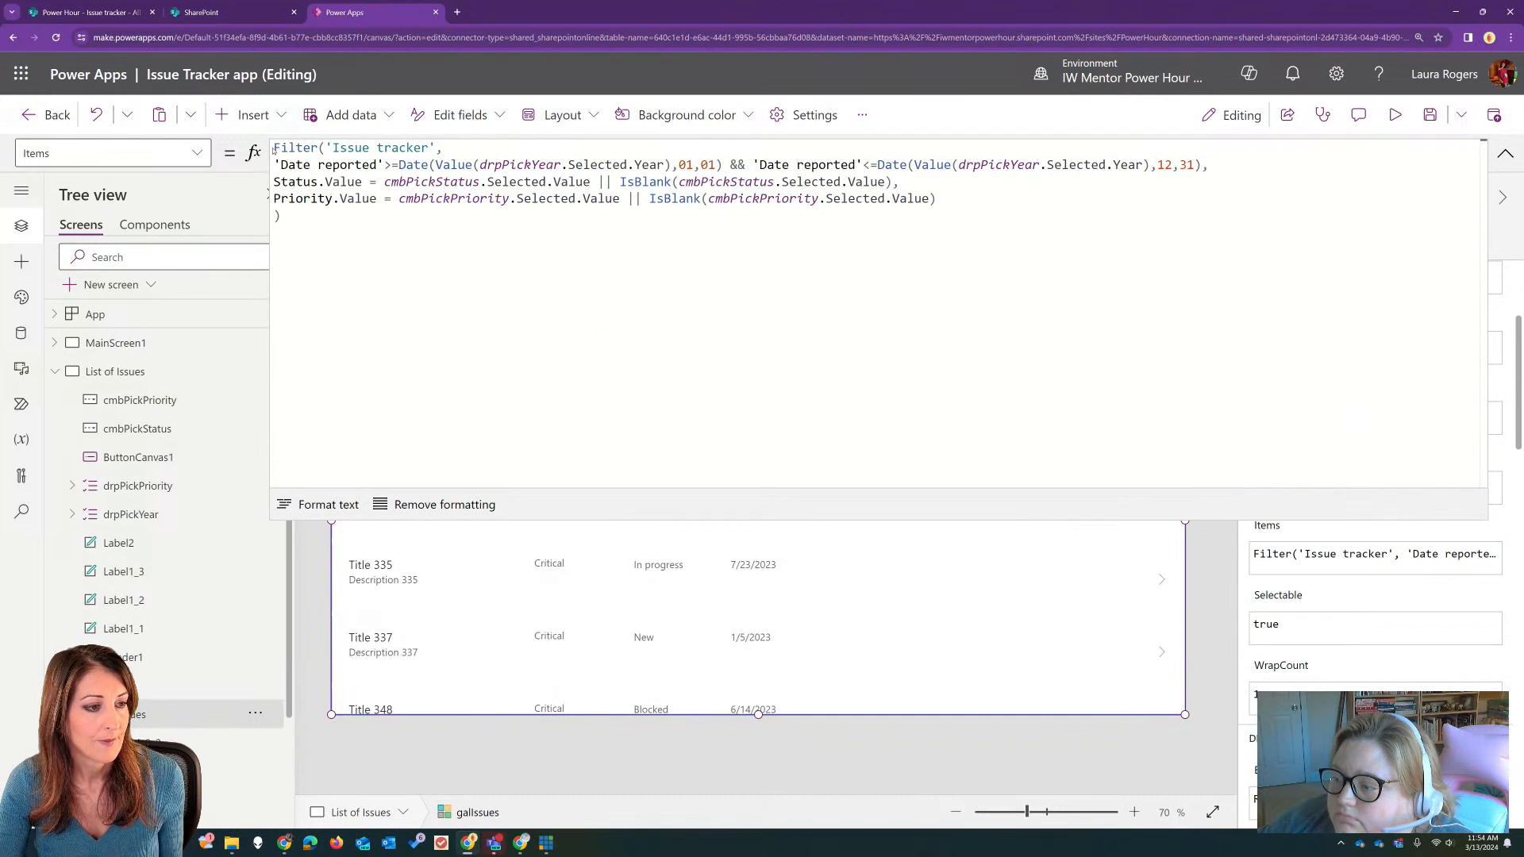
pyautogui.moveTo(273, 148); pyautogui.dragTo(354, 227)
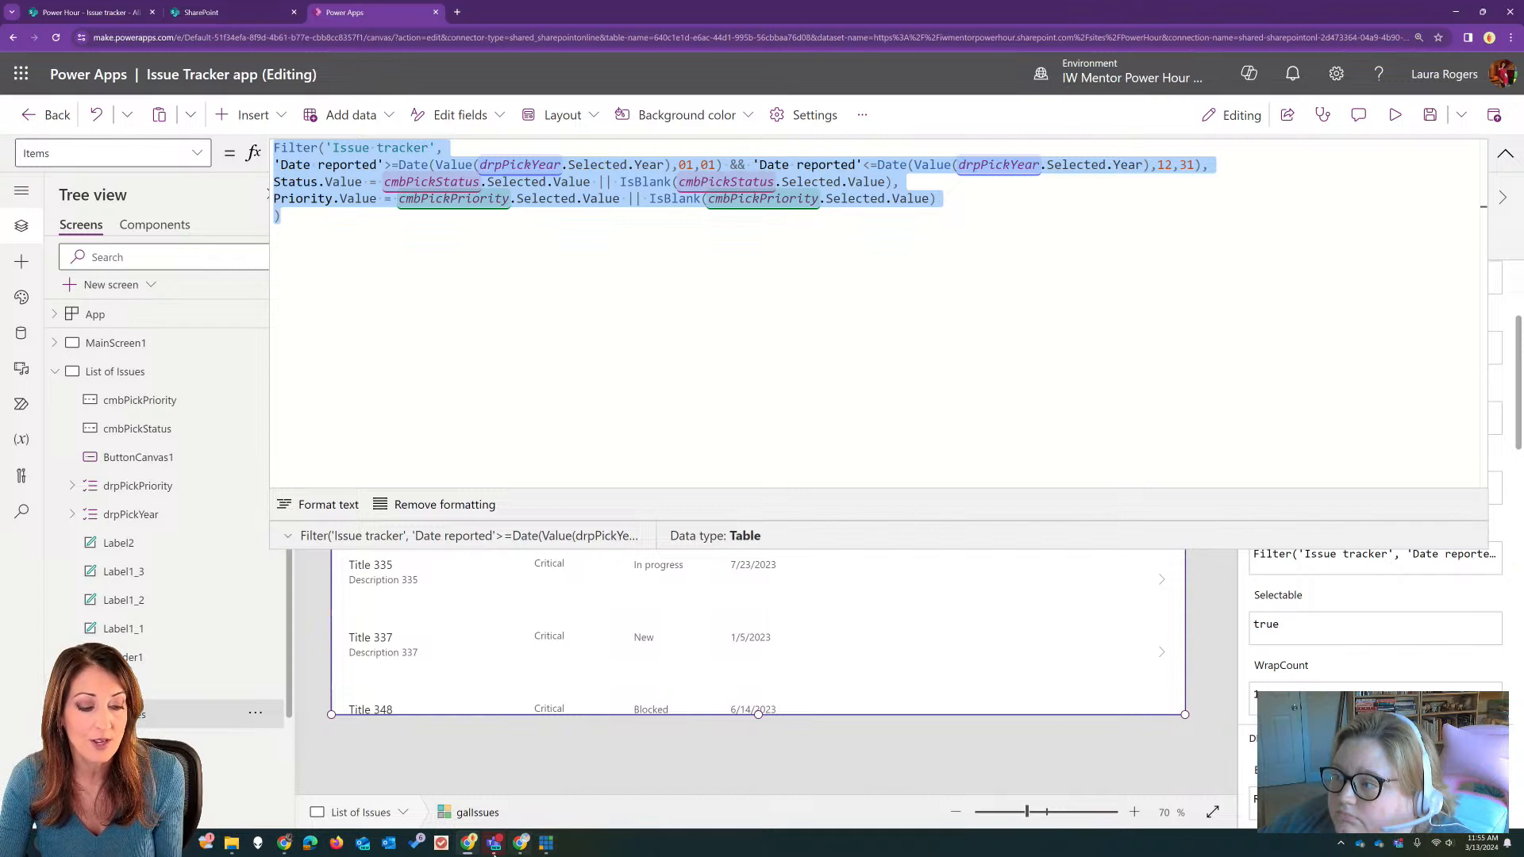
pyautogui.click(494, 843)
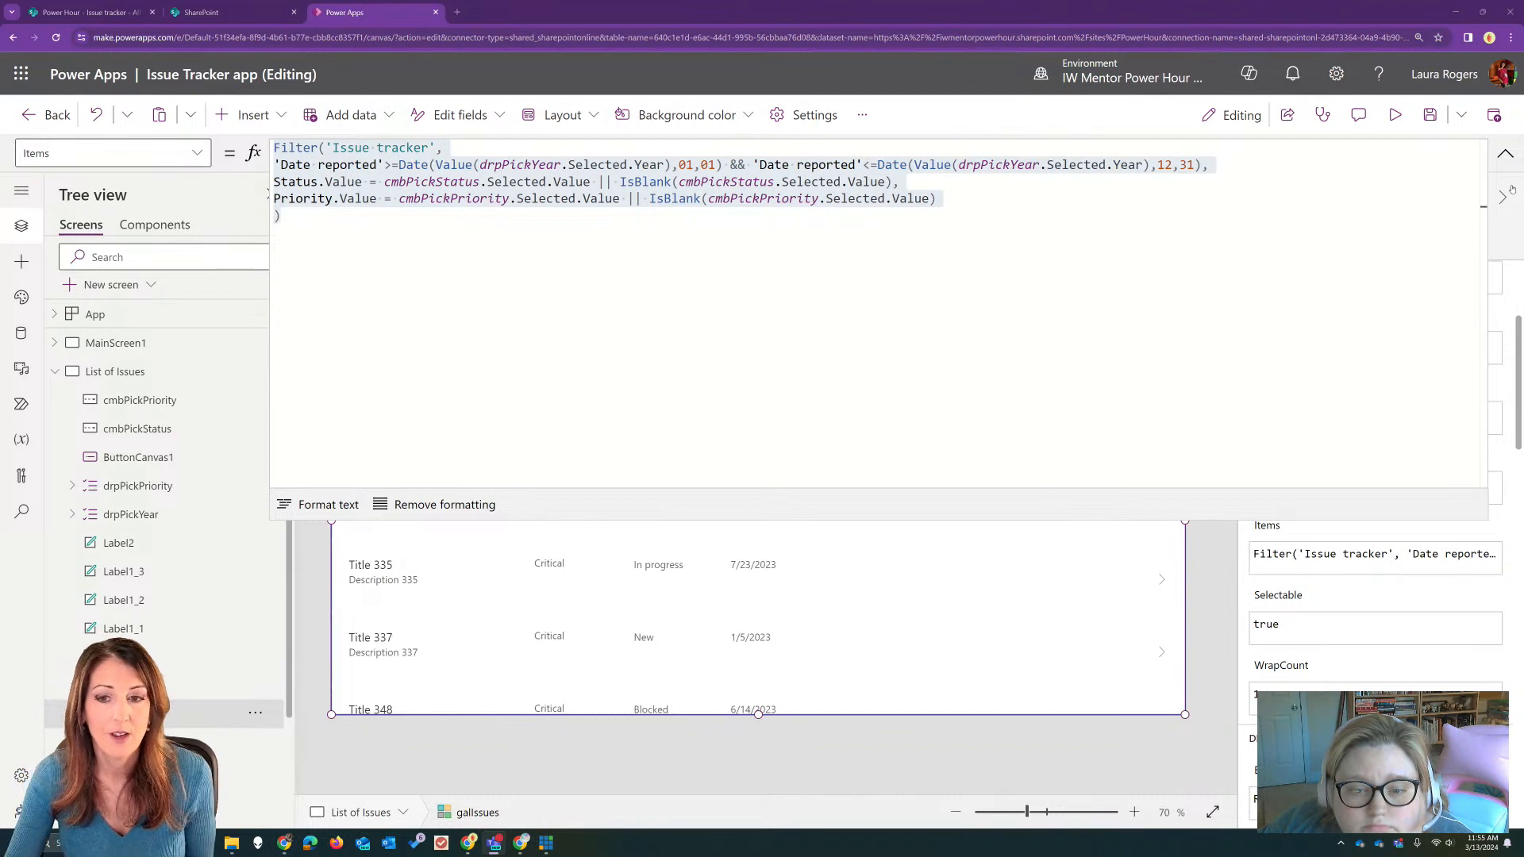
pyautogui.click(1505, 153)
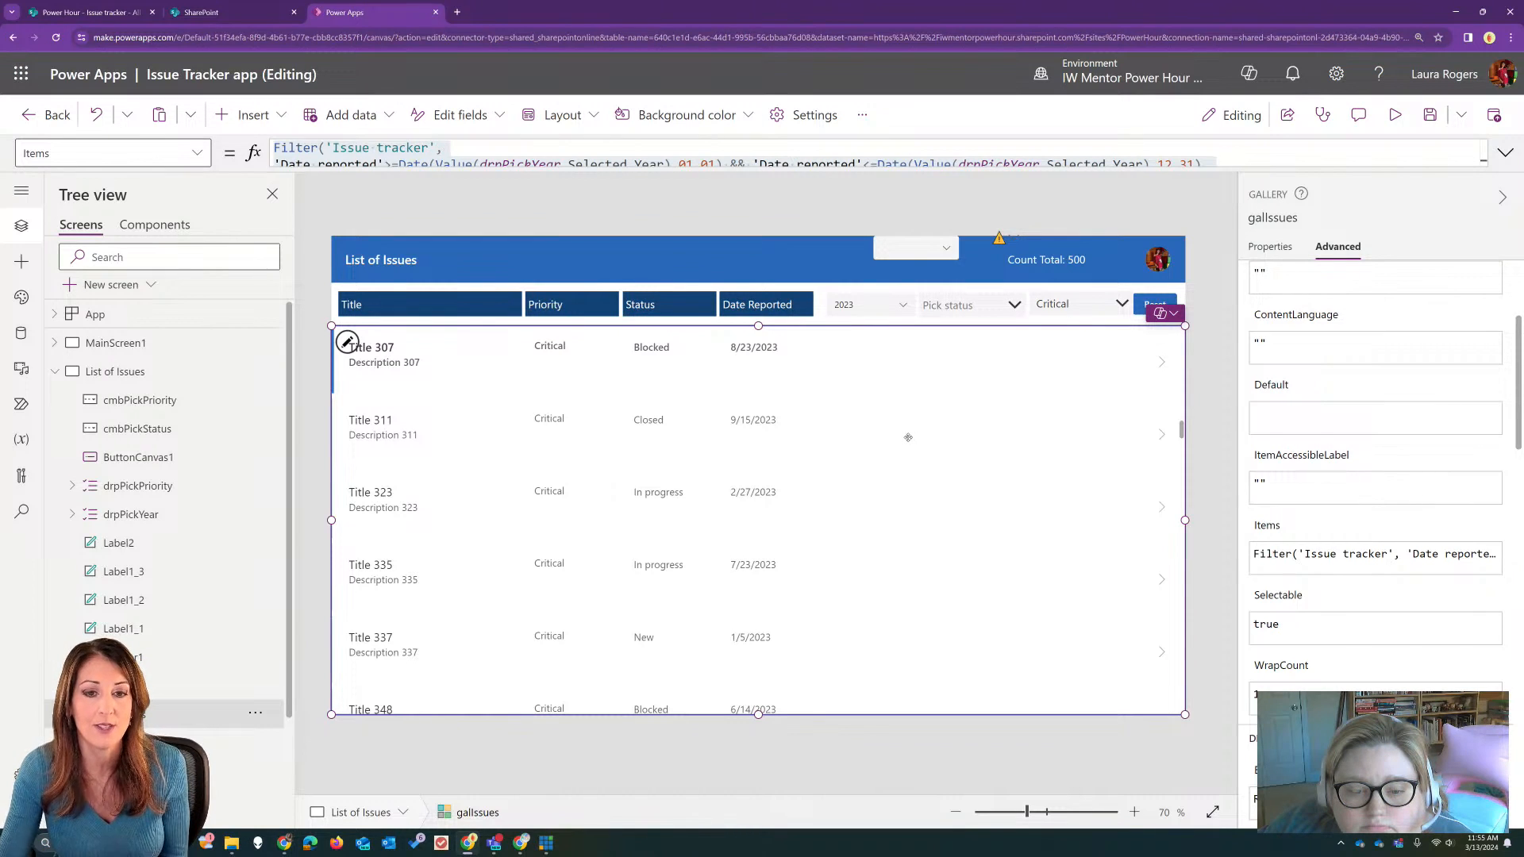
# Step: Delete the leftover drpPickPriority dropdown from the header and make the Reset button's OnSelect formula reset cmbPickPriority instead
pyautogui.click(939, 254)
pyautogui.press('Delete')
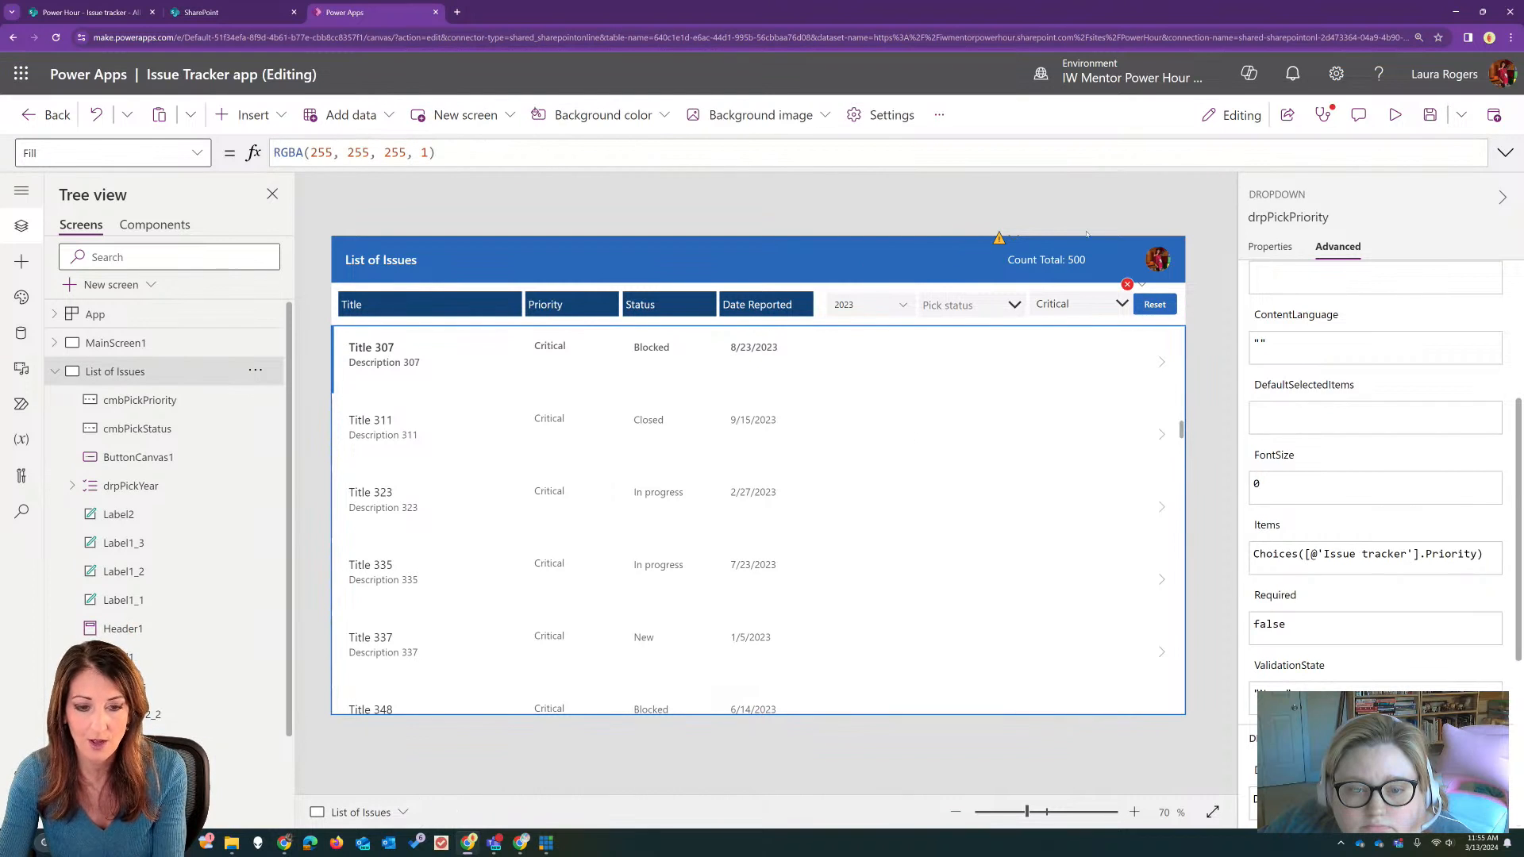
pyautogui.click(1155, 305)
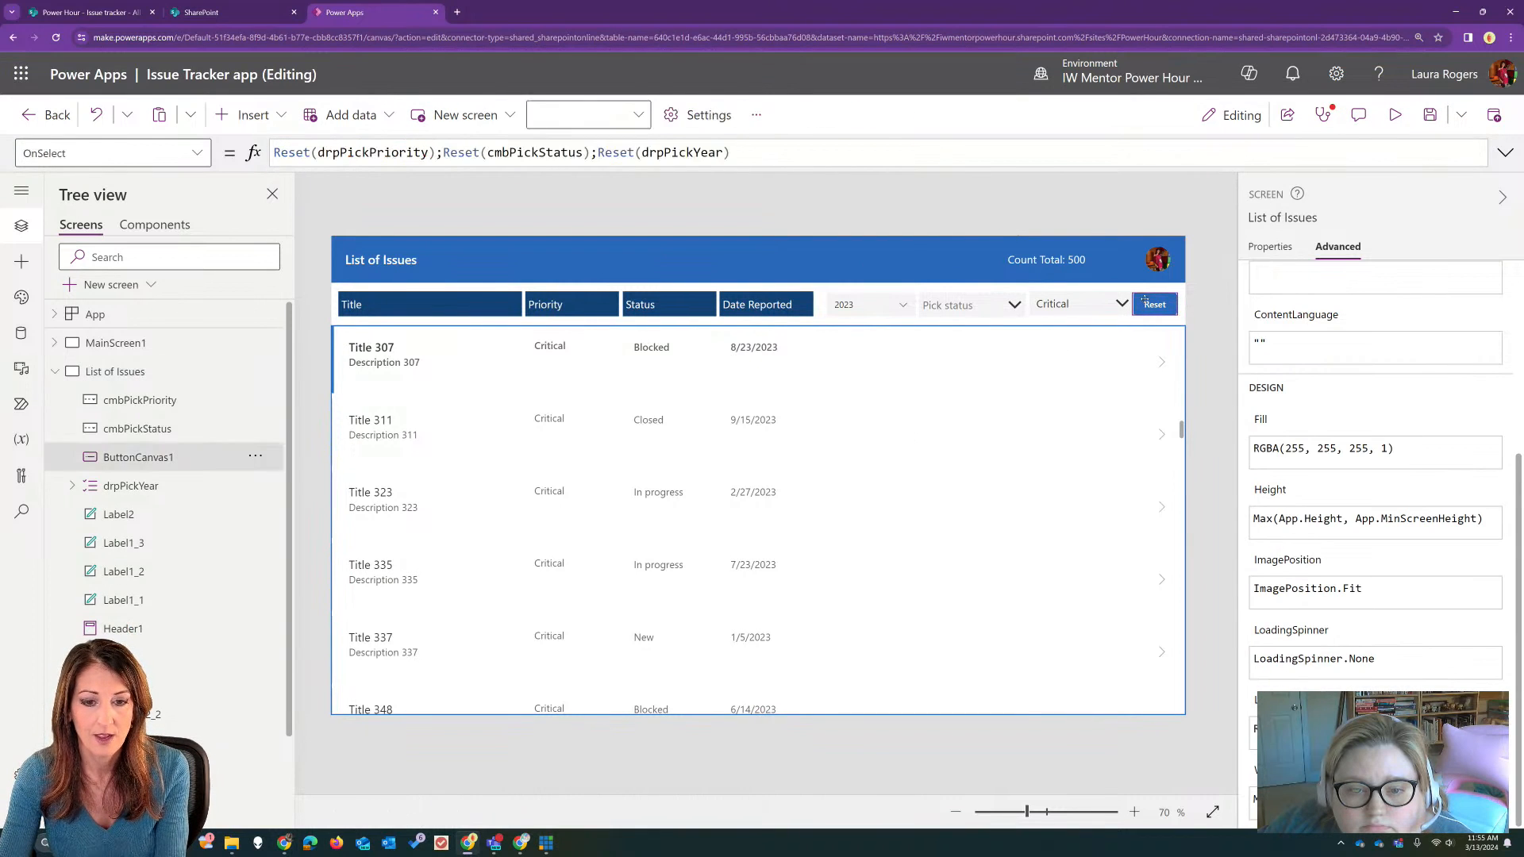
pyautogui.click(339, 152)
pyautogui.press('BackSpace')
pyautogui.press('BackSpace')
pyautogui.press('BackSpace')
pyautogui.write('cmb')
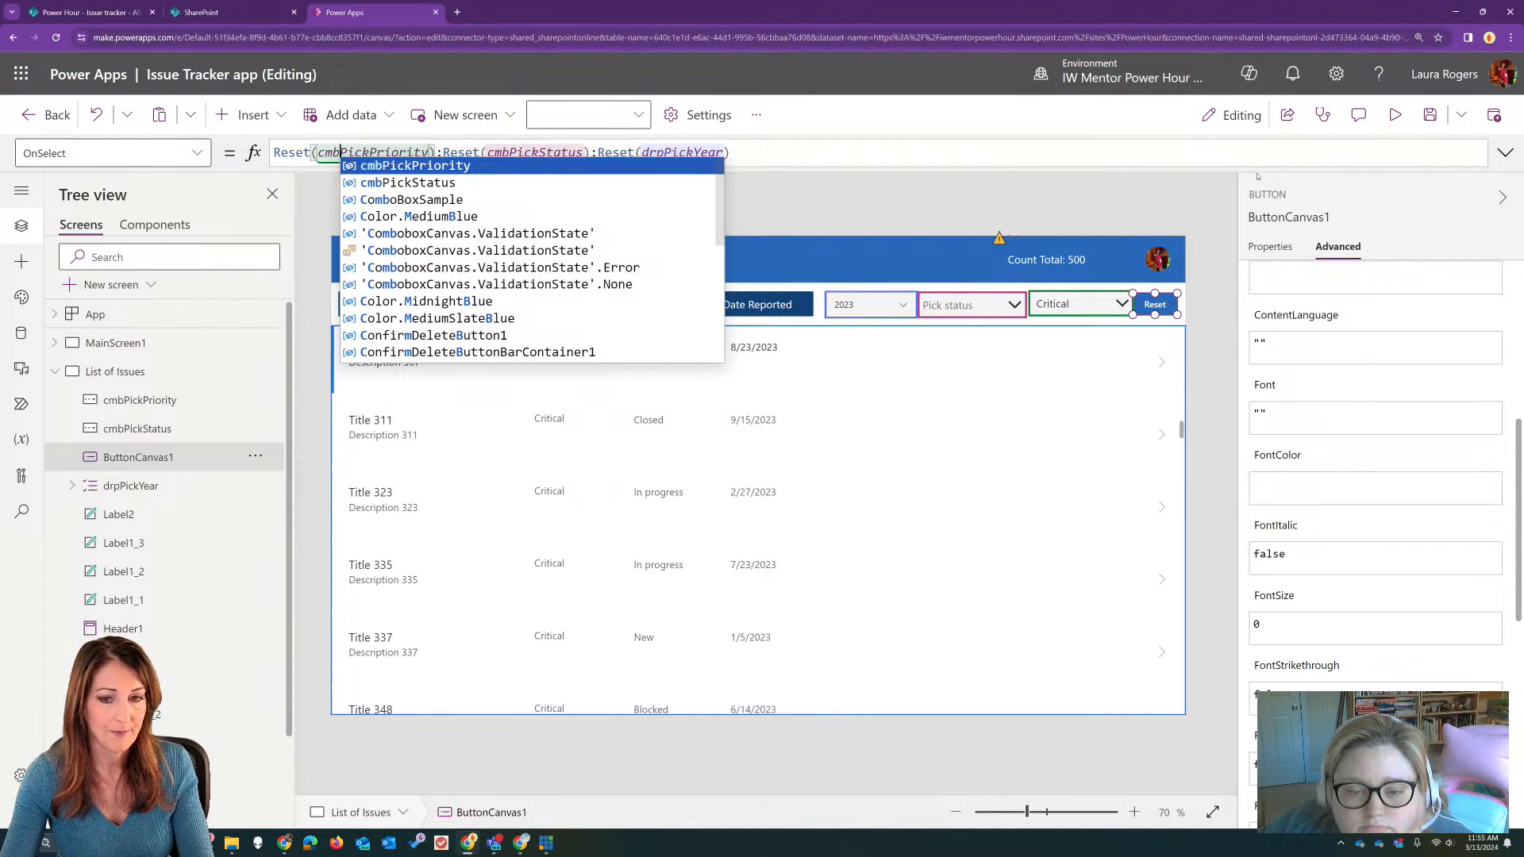
# Step: Preview the app, reset all filters, and filter the issues by status In progress
pyautogui.click(1395, 115)
pyautogui.click(1174, 241)
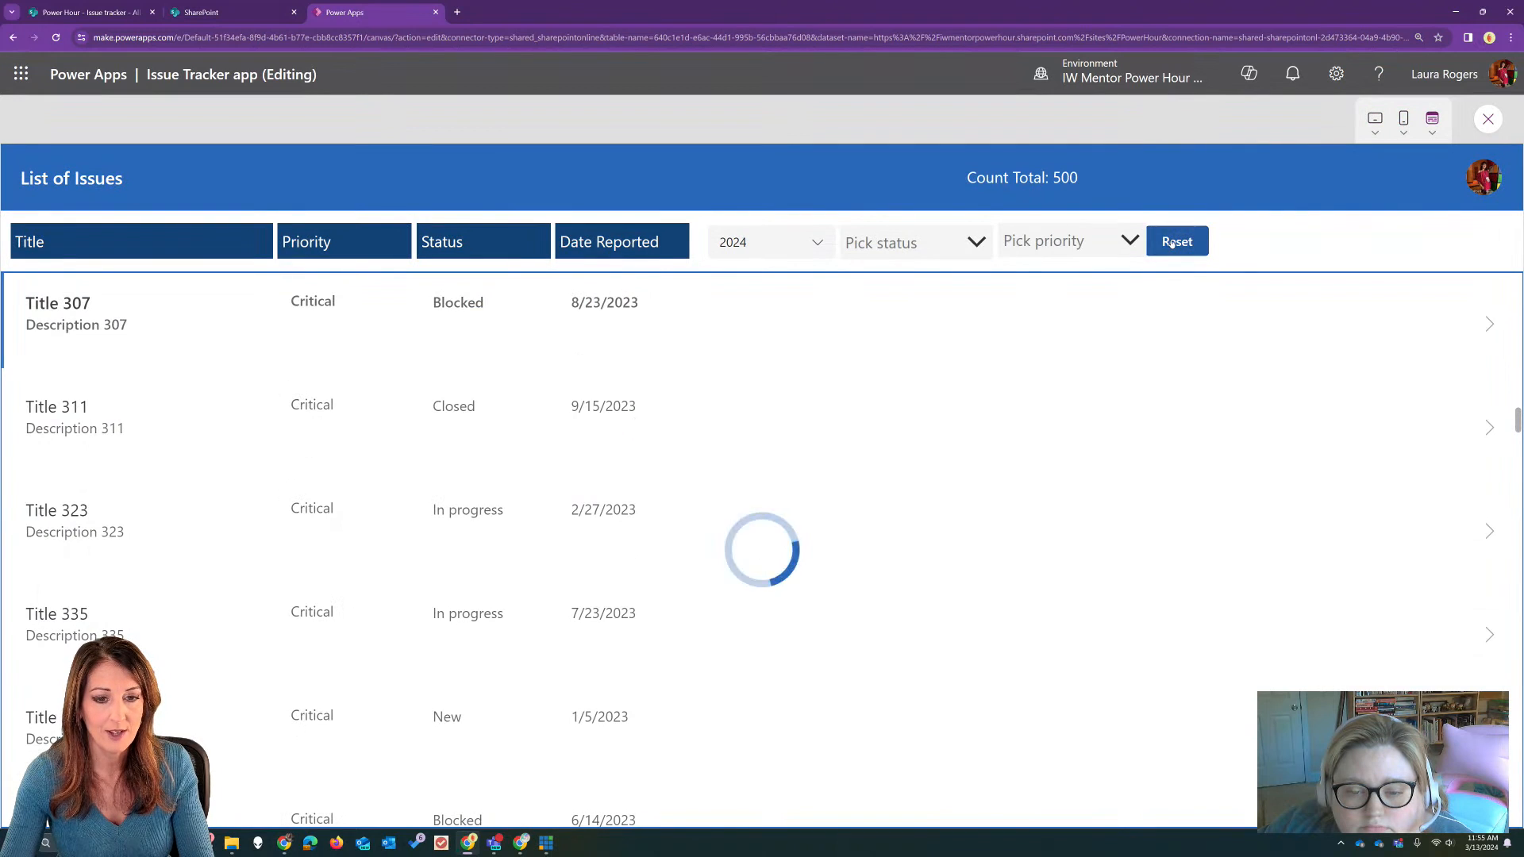
pyautogui.click(897, 243)
pyautogui.click(901, 299)
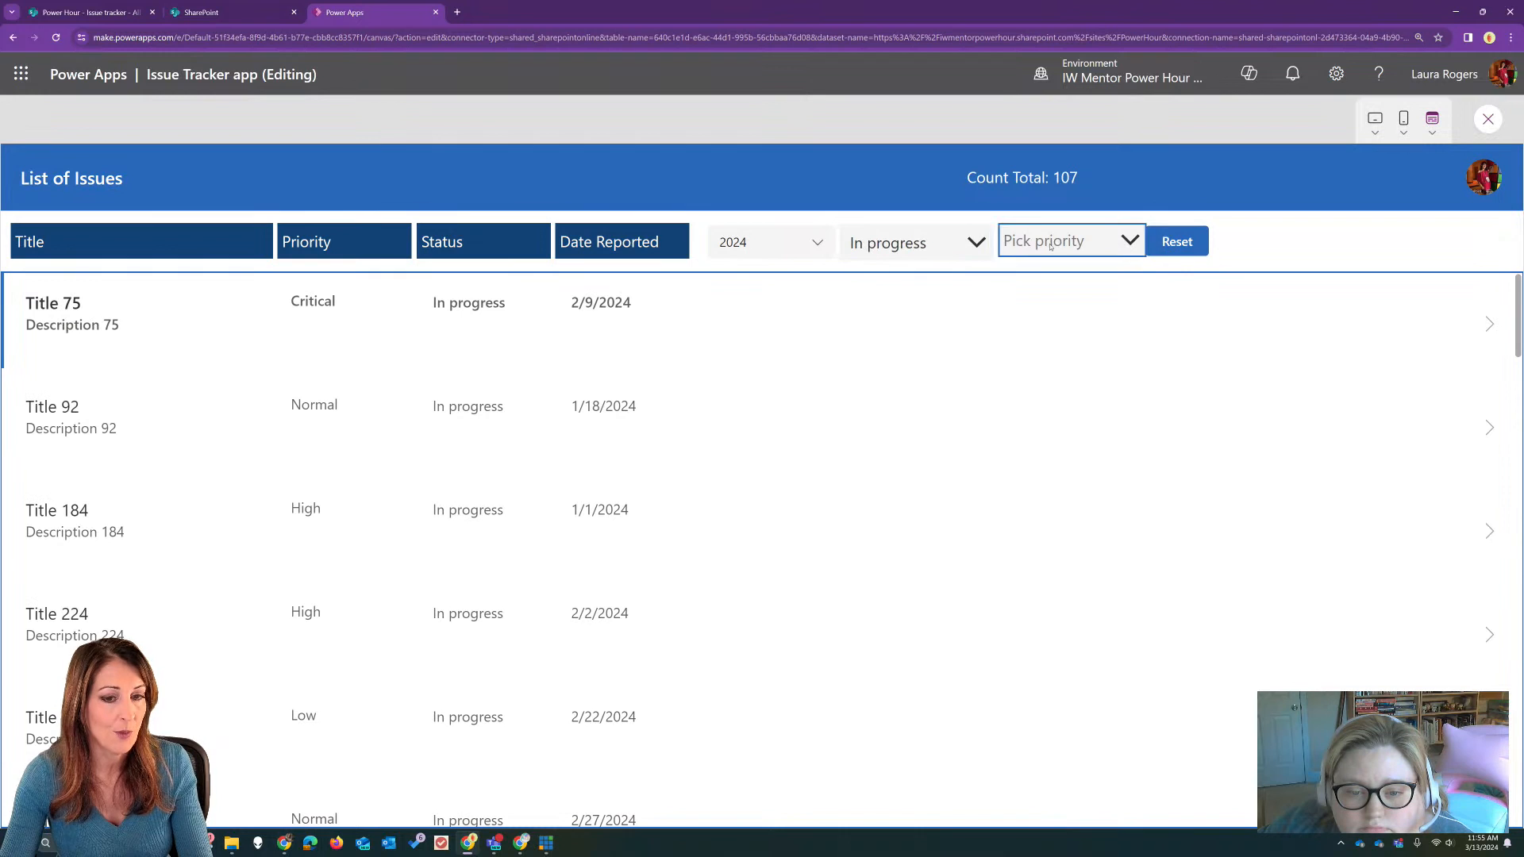
# Step: Clear the In progress status, filter the issues by priority High, and return to the editor
pyautogui.click(952, 245)
pyautogui.click(944, 245)
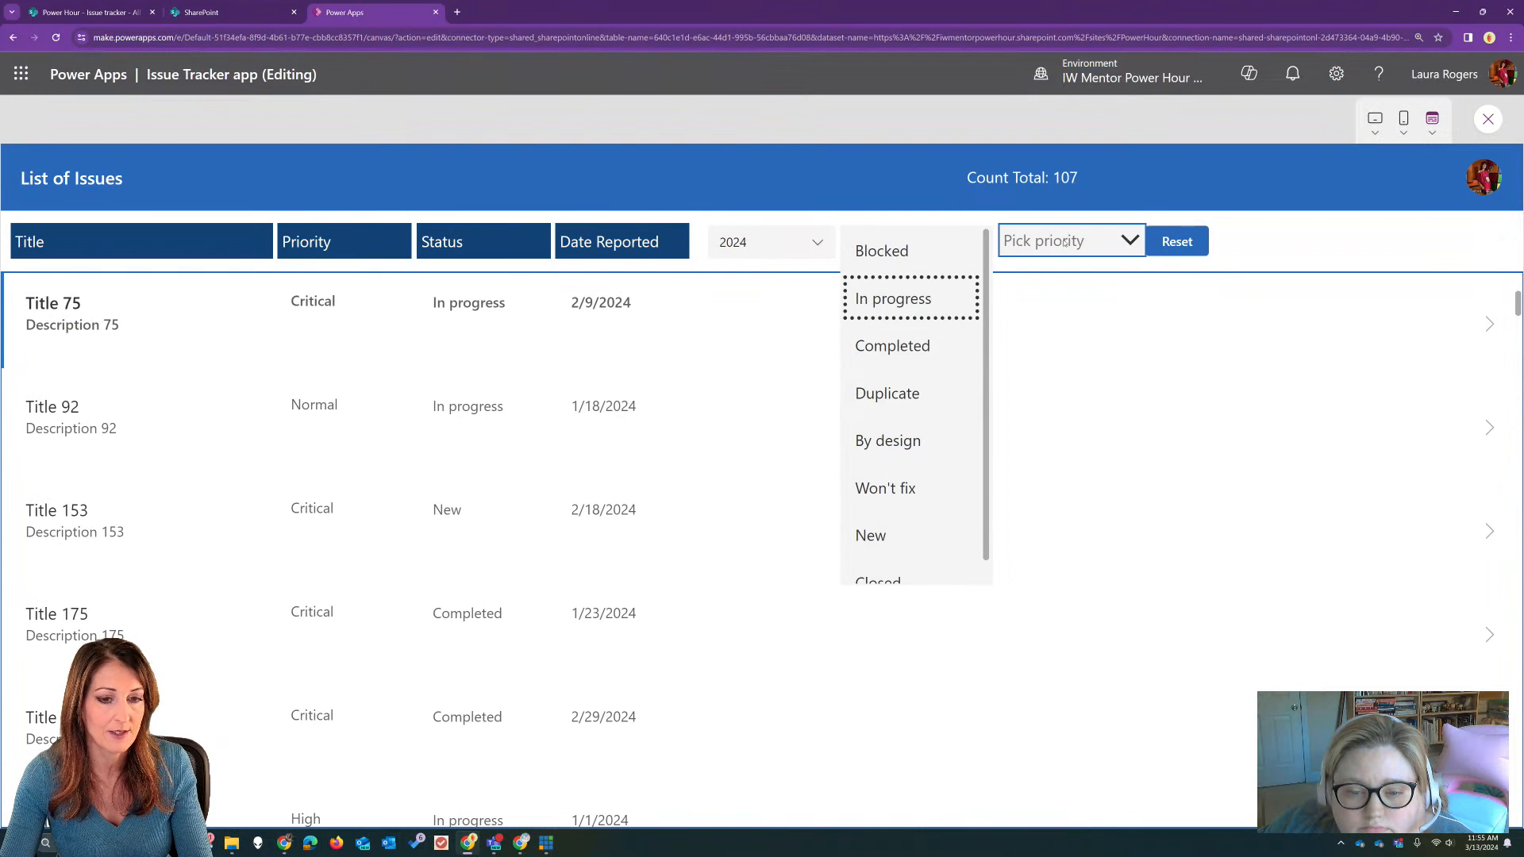
pyautogui.click(1081, 238)
pyautogui.click(1085, 299)
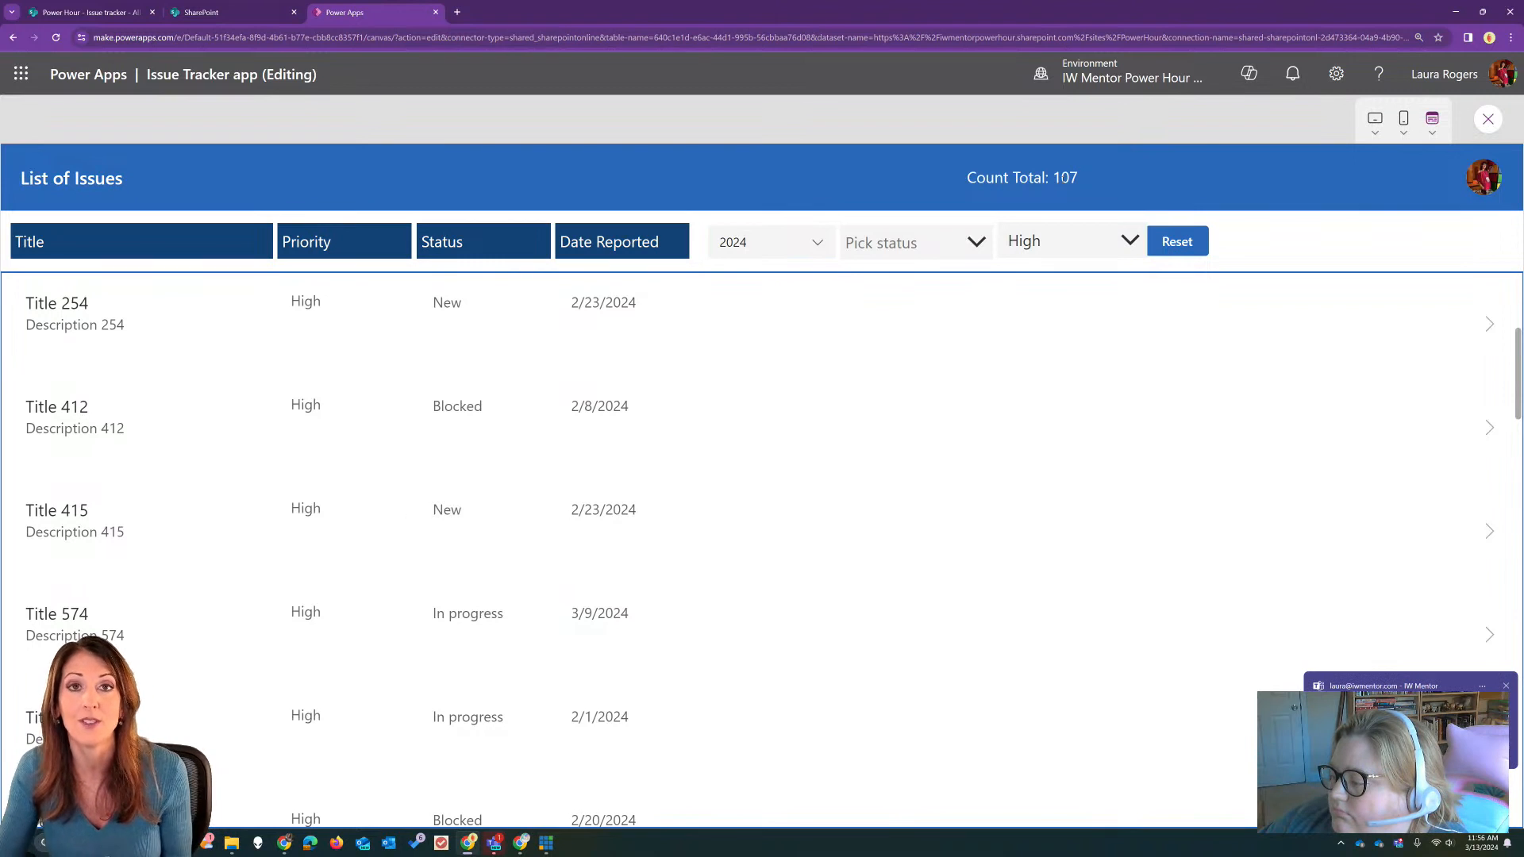
pyautogui.click(1505, 688)
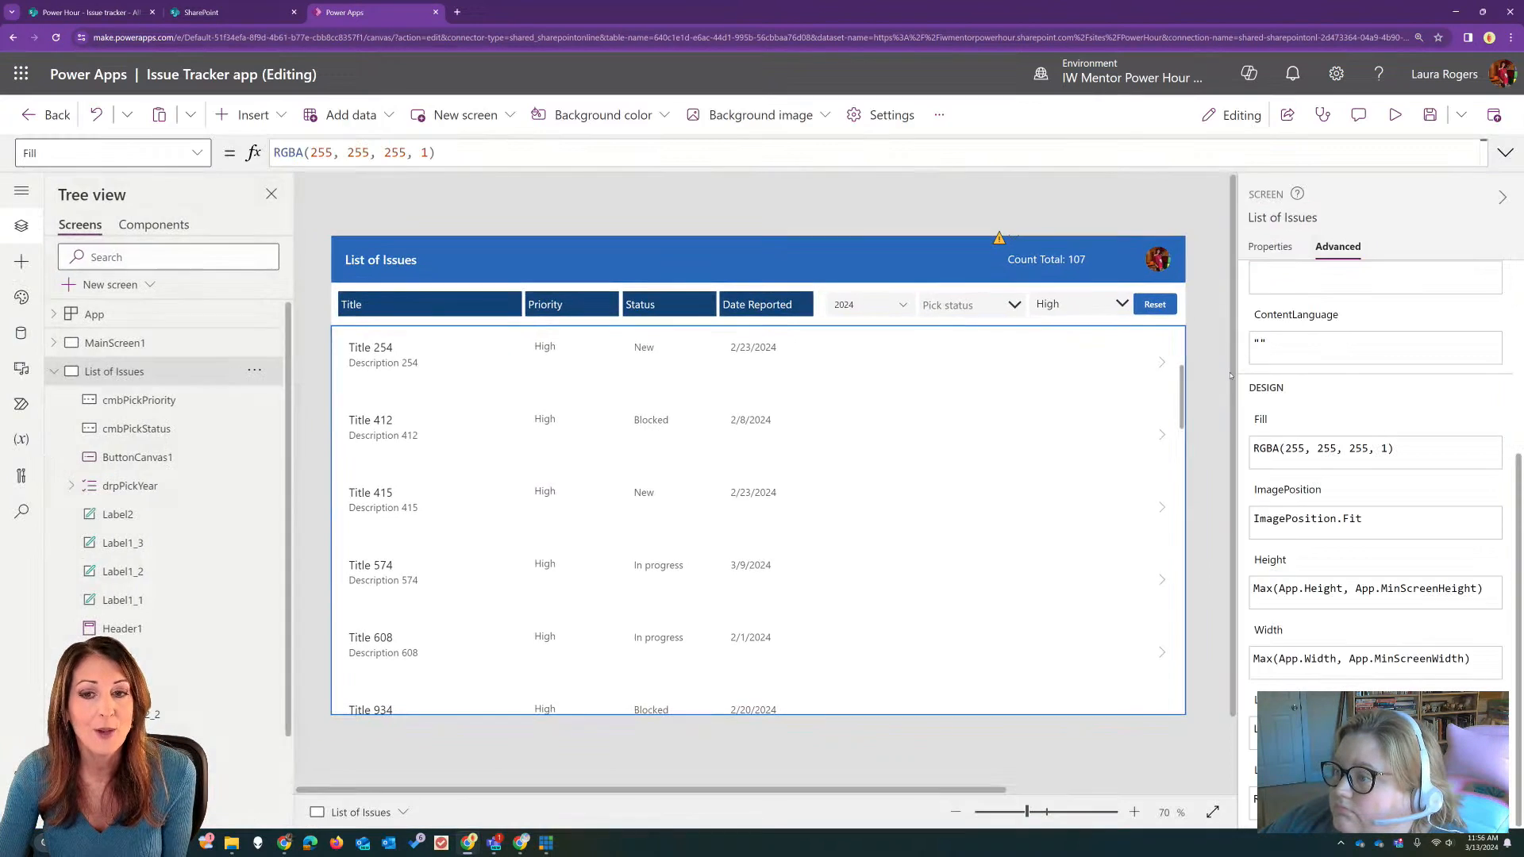
pyautogui.click(1487, 120)
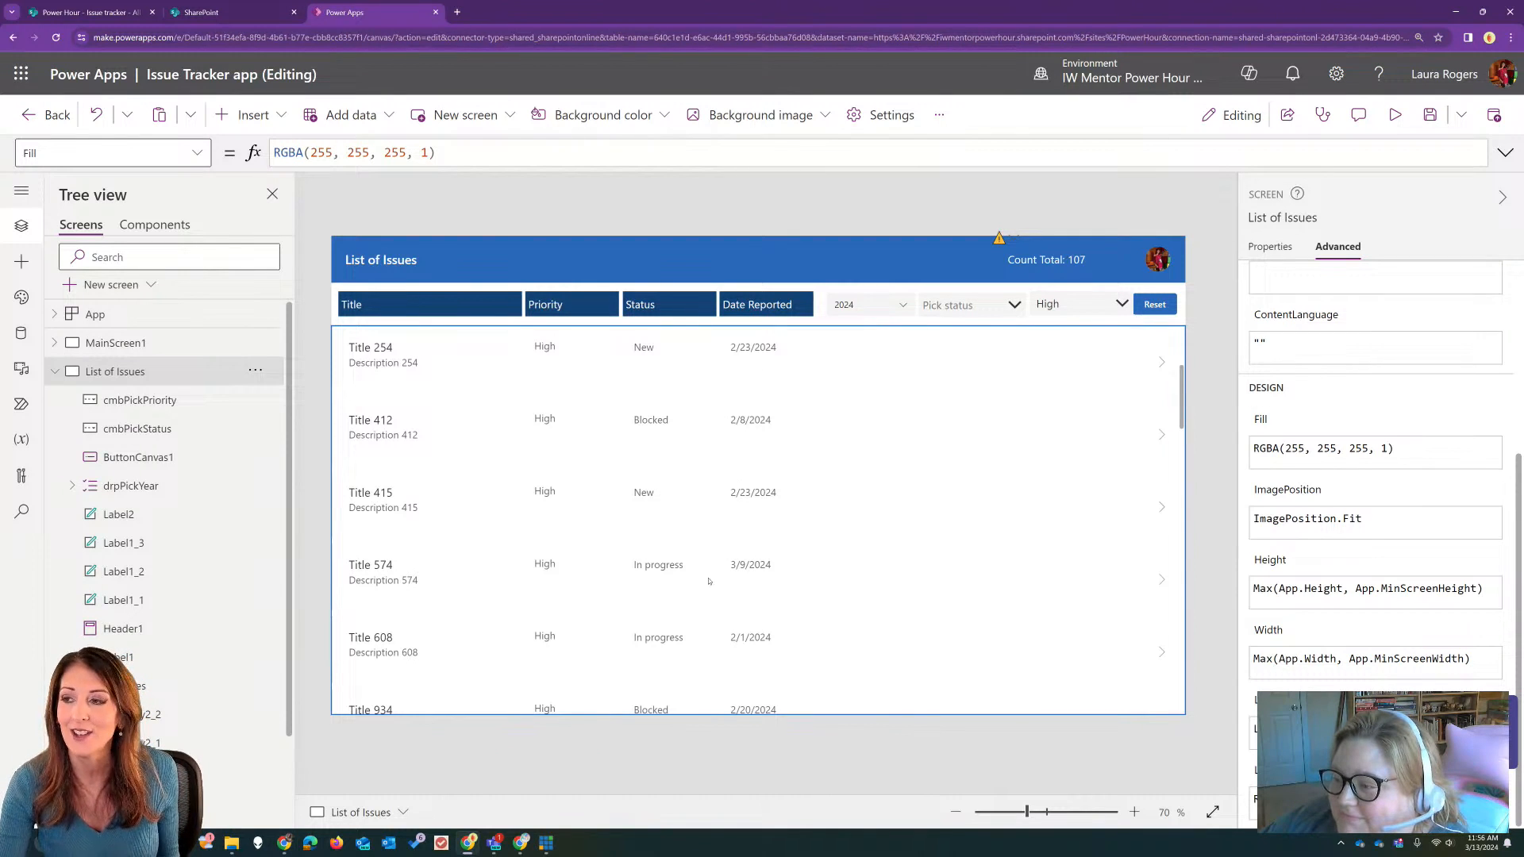
pyautogui.moveTo(285, 850)
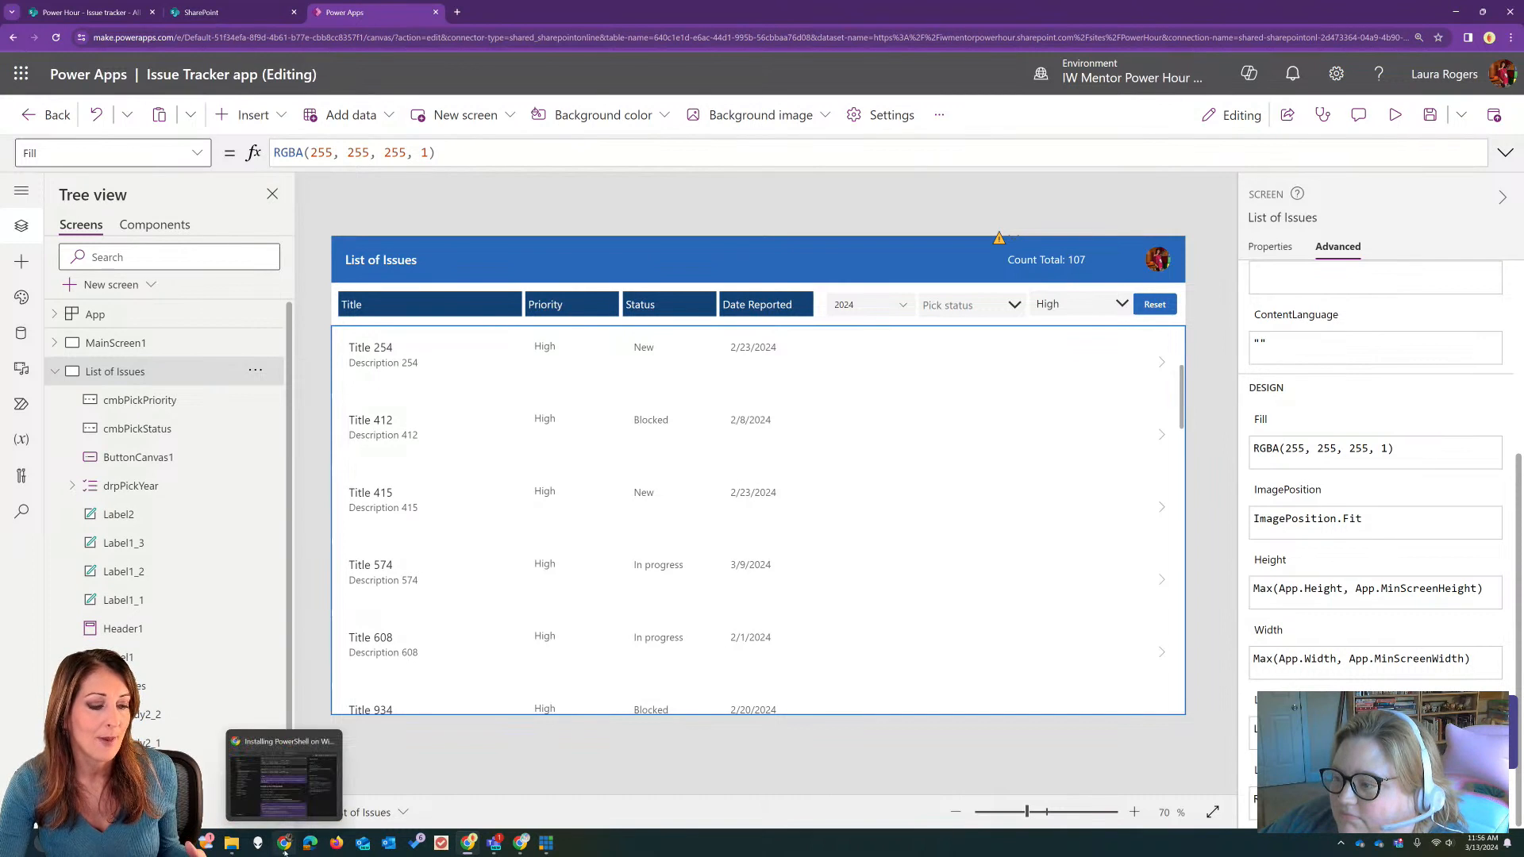